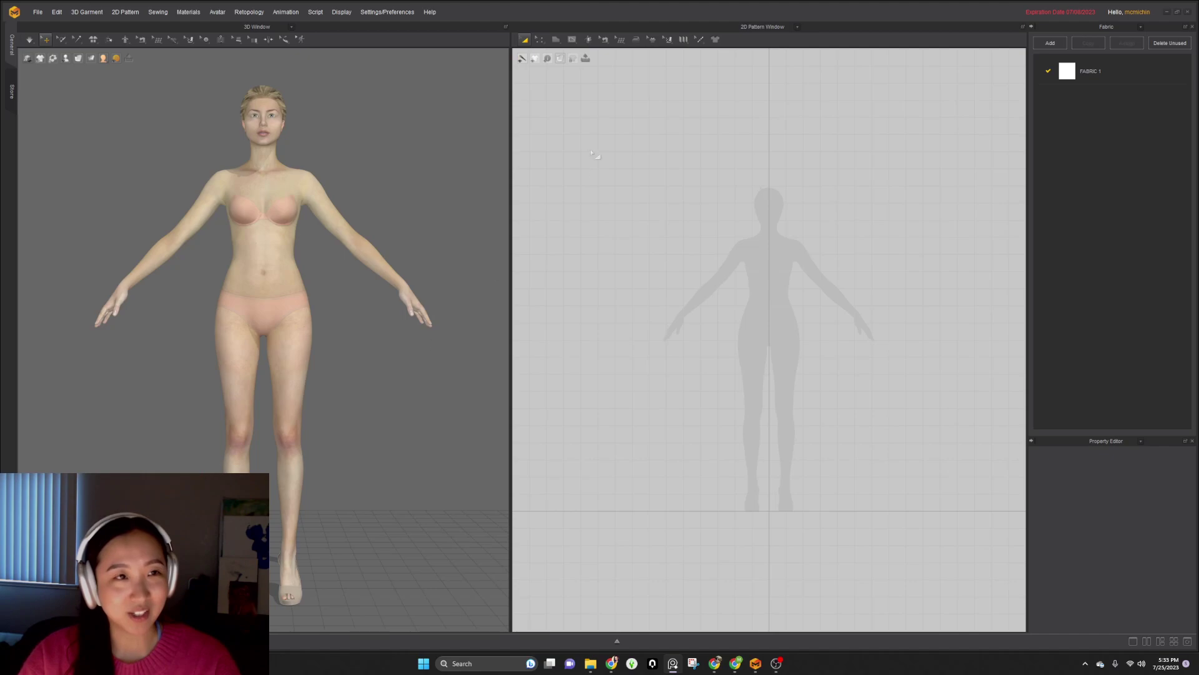
- Activate the Rectangle pattern tool for drawing in the 2D pattern area
{"action": "left_click", "coordinate": [561, 41]}
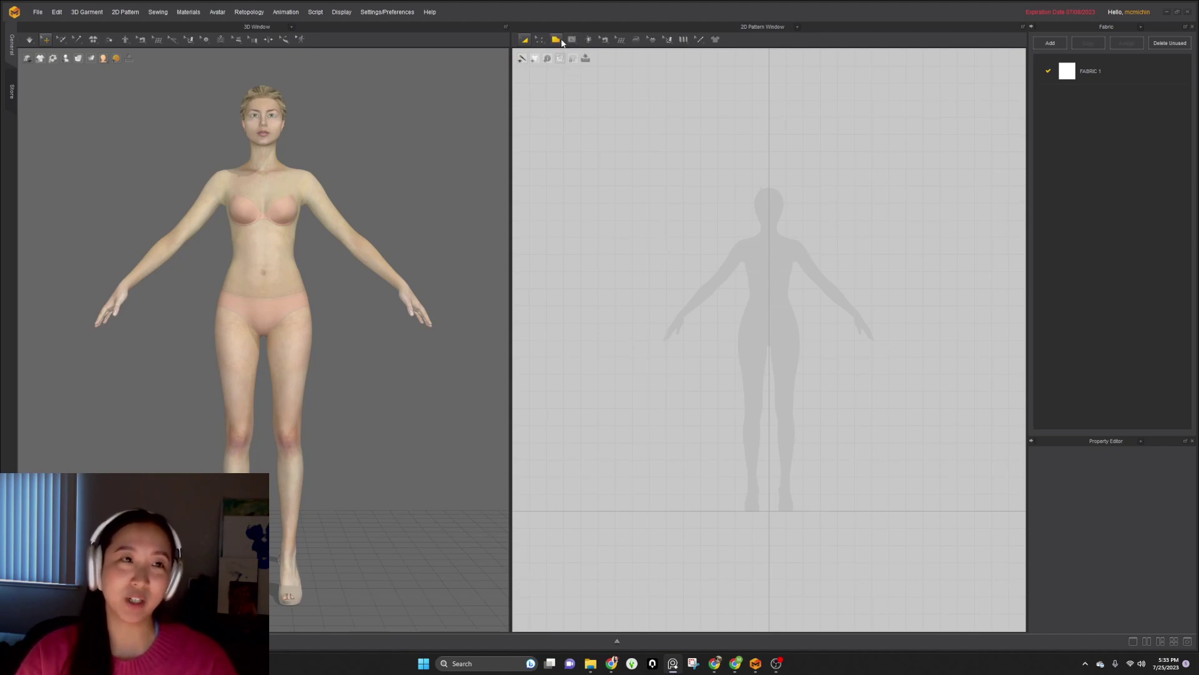
{"action": "left_click", "coordinate": [739, 328]}
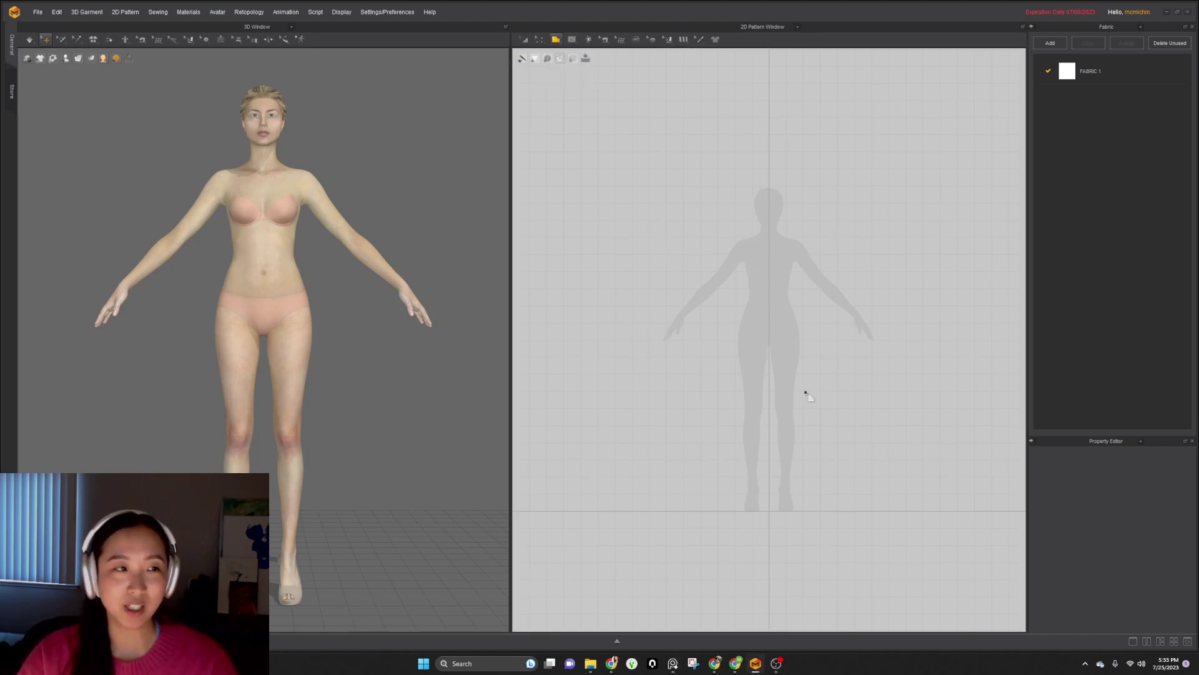
{"action": "left_click", "coordinate": [559, 44]}
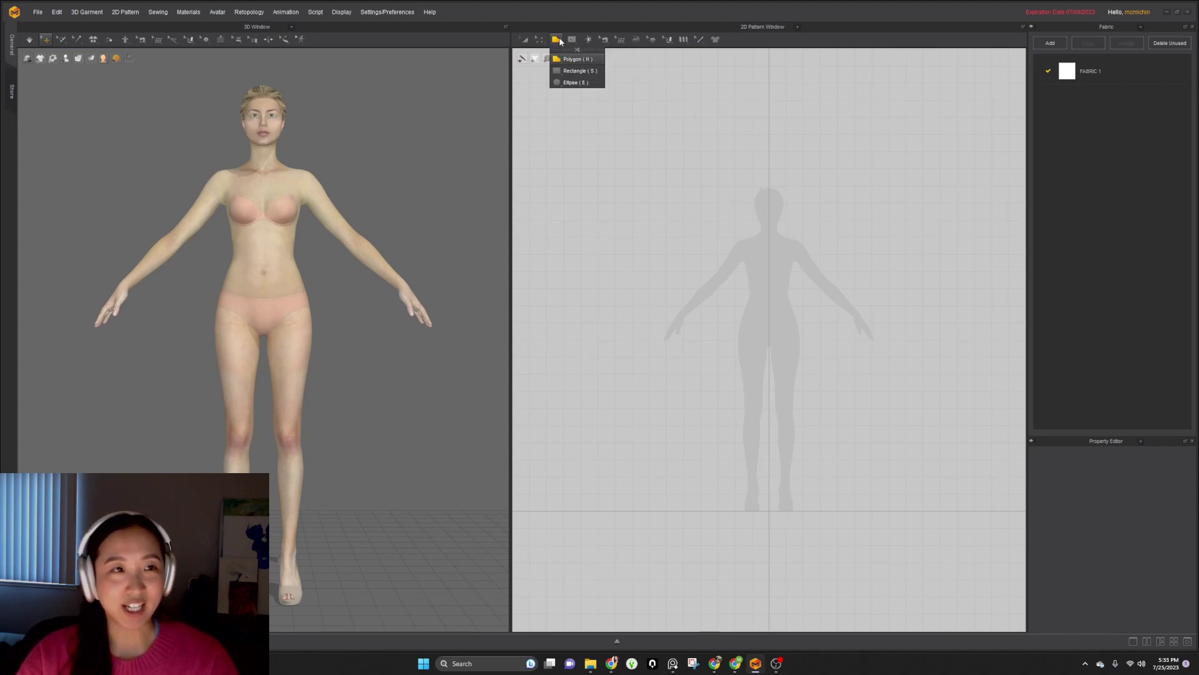
{"action": "left_click", "coordinate": [566, 71]}
- Examine the front-view dress photos and the pink gingham fabric swatch on the reference board
{"action": "right_click_drag", "start_coordinate": [1198, 460], "coordinate": [876, 461]}
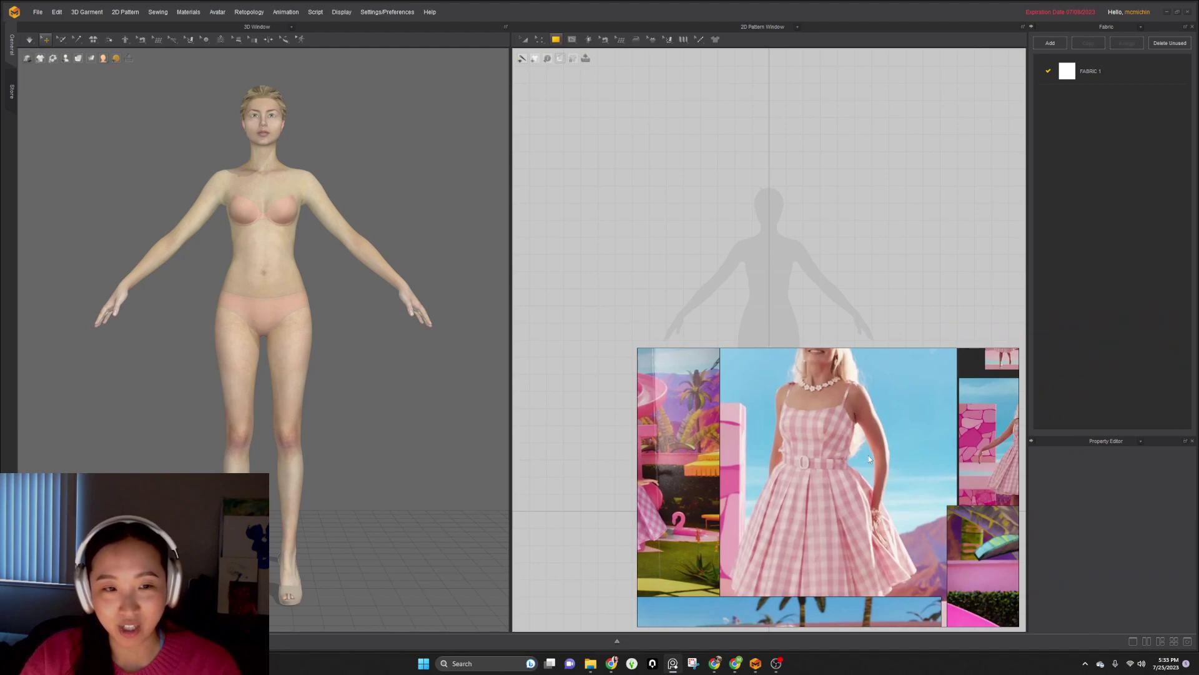
{"action": "scroll", "coordinate": [868, 455], "scroll_direction": "down", "scroll_amount": 5}
{"action": "right_click_drag", "start_coordinate": [719, 481], "coordinate": [897, 480]}
{"action": "middle_click_drag", "start_coordinate": [977, 449], "coordinate": [827, 522]}
{"action": "middle_click_drag", "start_coordinate": [929, 501], "coordinate": [898, 476]}
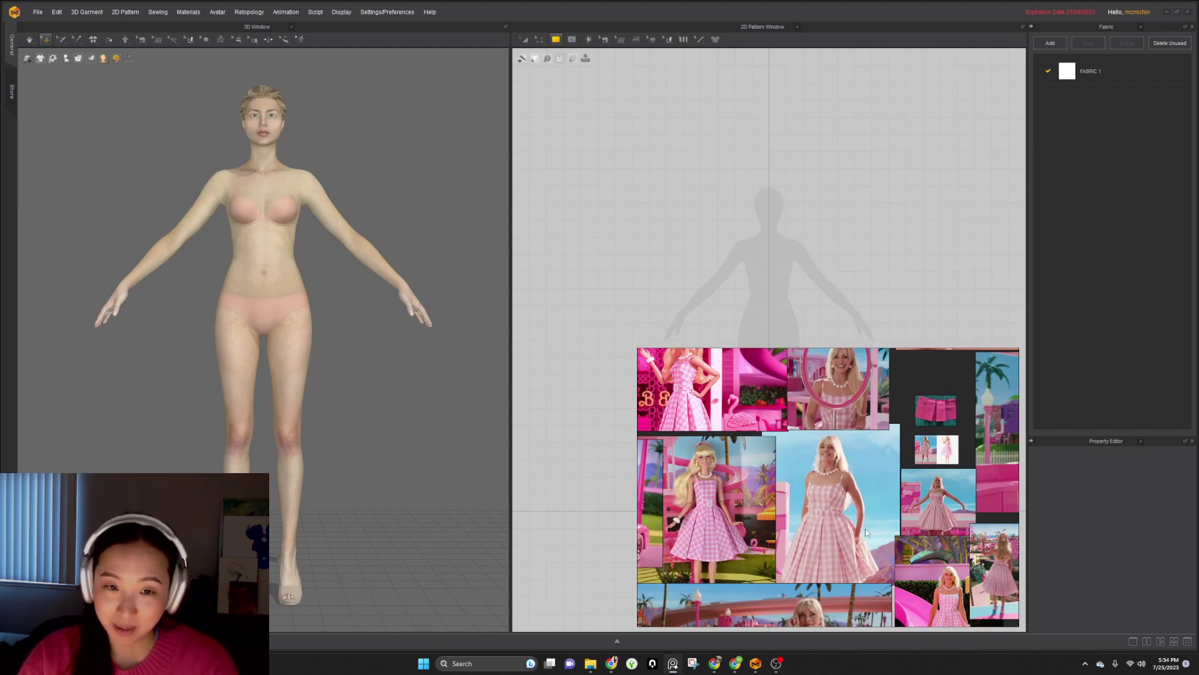
{"action": "scroll", "coordinate": [866, 531], "scroll_direction": "up", "scroll_amount": 2}
{"action": "middle_click_drag", "start_coordinate": [767, 521], "coordinate": [870, 544]}
{"action": "middle_click_drag", "start_coordinate": [892, 425], "coordinate": [815, 545]}
{"action": "middle_click_drag", "start_coordinate": [850, 445], "coordinate": [796, 511]}
{"action": "scroll", "coordinate": [779, 530], "scroll_direction": "up", "scroll_amount": 4}
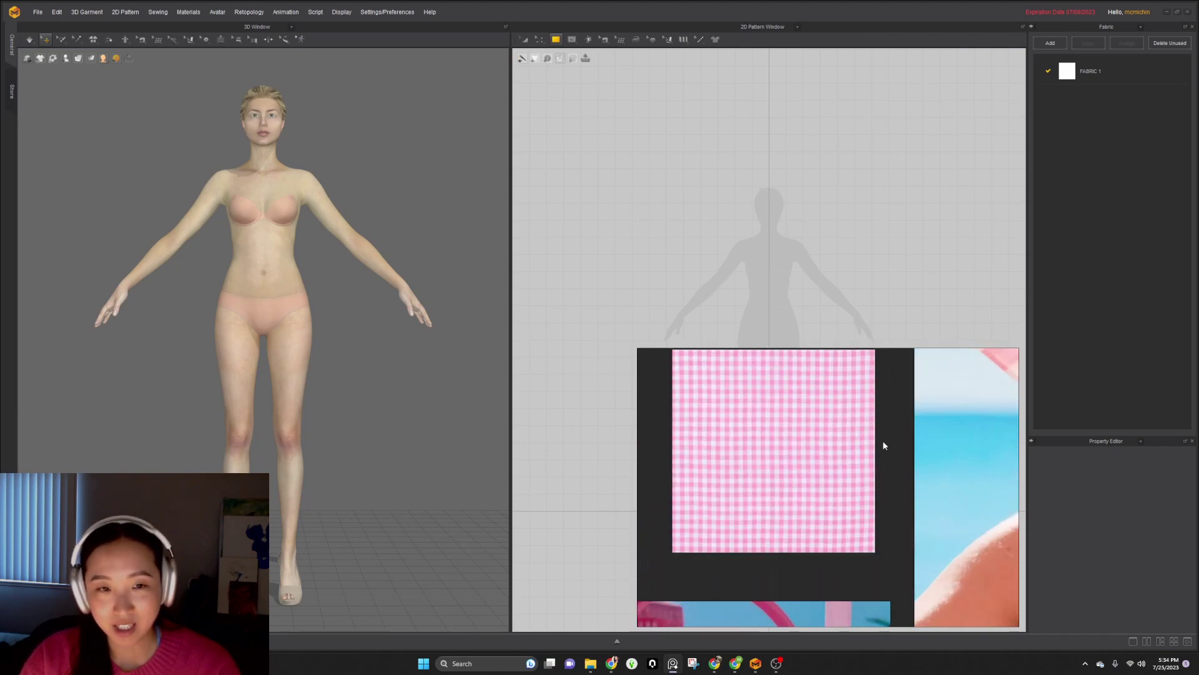
- Examine the pink box-pleat sample, the doll comparison and the back view of the dress among the references
{"action": "scroll", "coordinate": [786, 474], "scroll_direction": "down", "scroll_amount": 4}
{"action": "scroll", "coordinate": [786, 476], "scroll_direction": "down", "scroll_amount": 1}
{"action": "middle_click_drag", "start_coordinate": [895, 543], "coordinate": [841, 413]}
{"action": "middle_click_drag", "start_coordinate": [875, 514], "coordinate": [862, 456]}
{"action": "scroll", "coordinate": [789, 436], "scroll_direction": "up", "scroll_amount": 4}
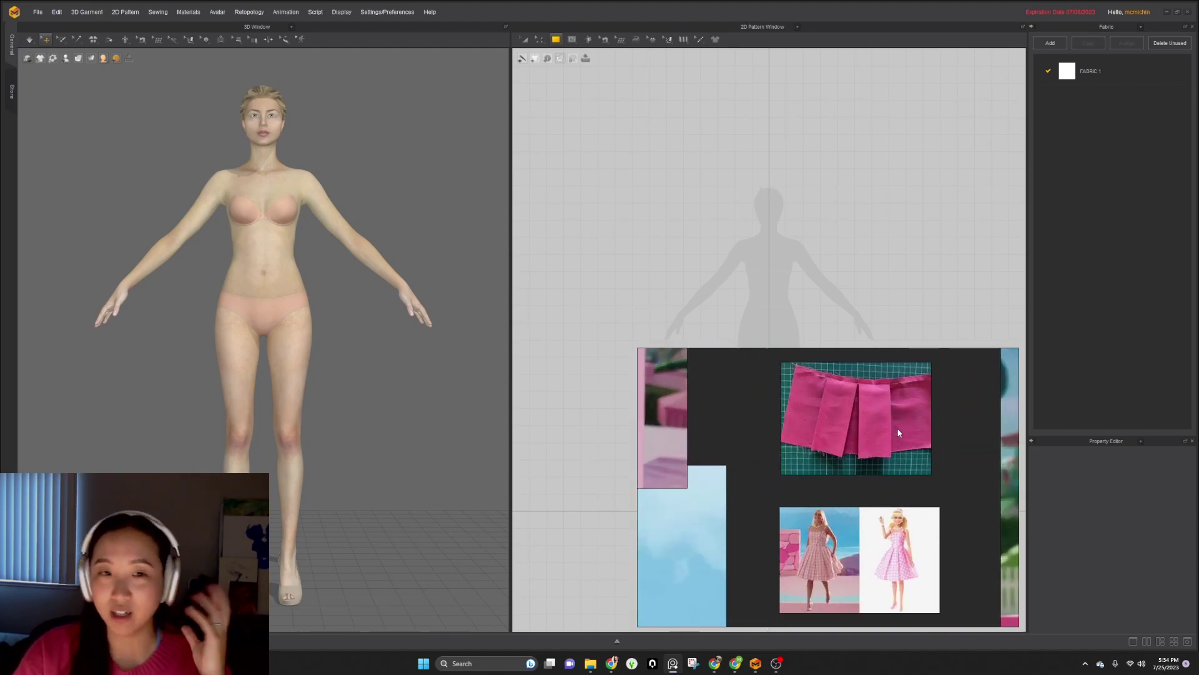
{"action": "scroll", "coordinate": [905, 475], "scroll_direction": "down", "scroll_amount": 5}
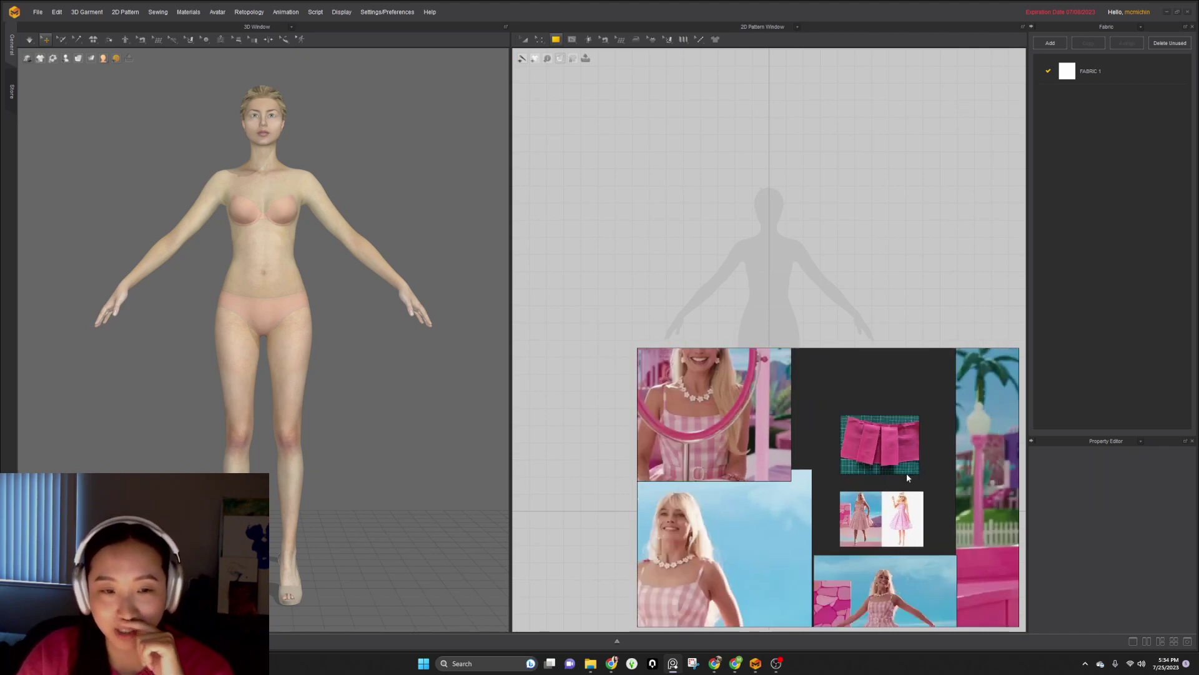
{"action": "left_click_drag", "start_coordinate": [907, 476], "coordinate": [772, 395]}
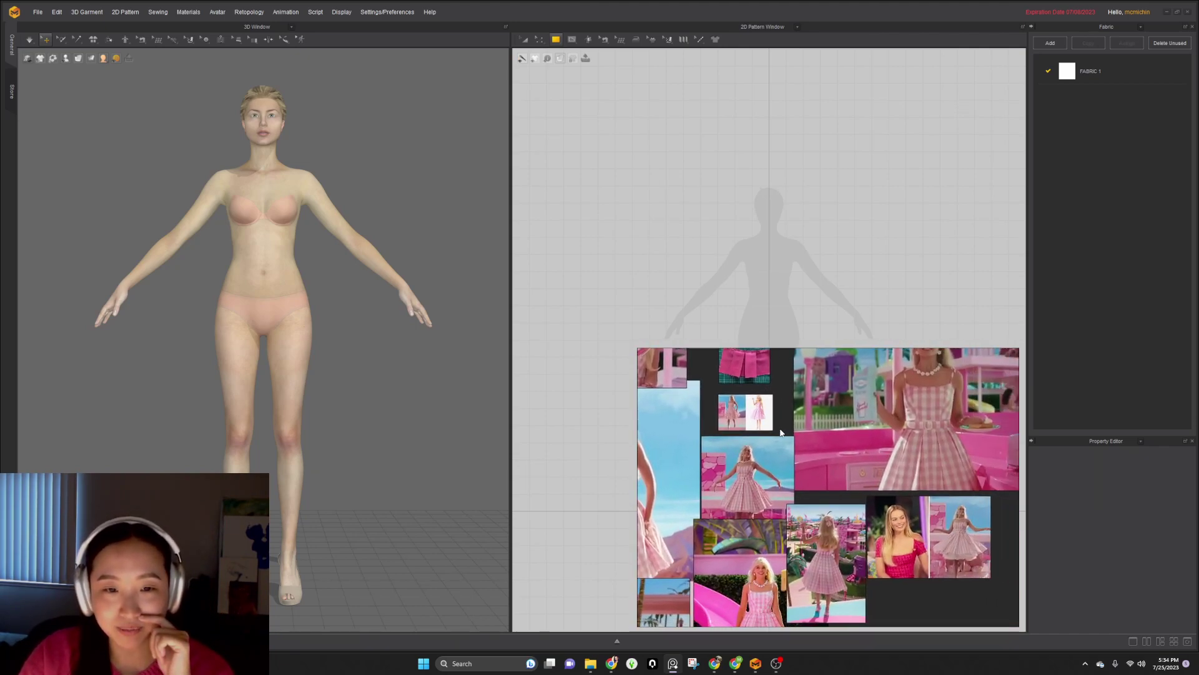
{"action": "left_click_drag", "start_coordinate": [814, 462], "coordinate": [882, 361]}
{"action": "scroll", "coordinate": [878, 471], "scroll_direction": "up", "scroll_amount": 5}
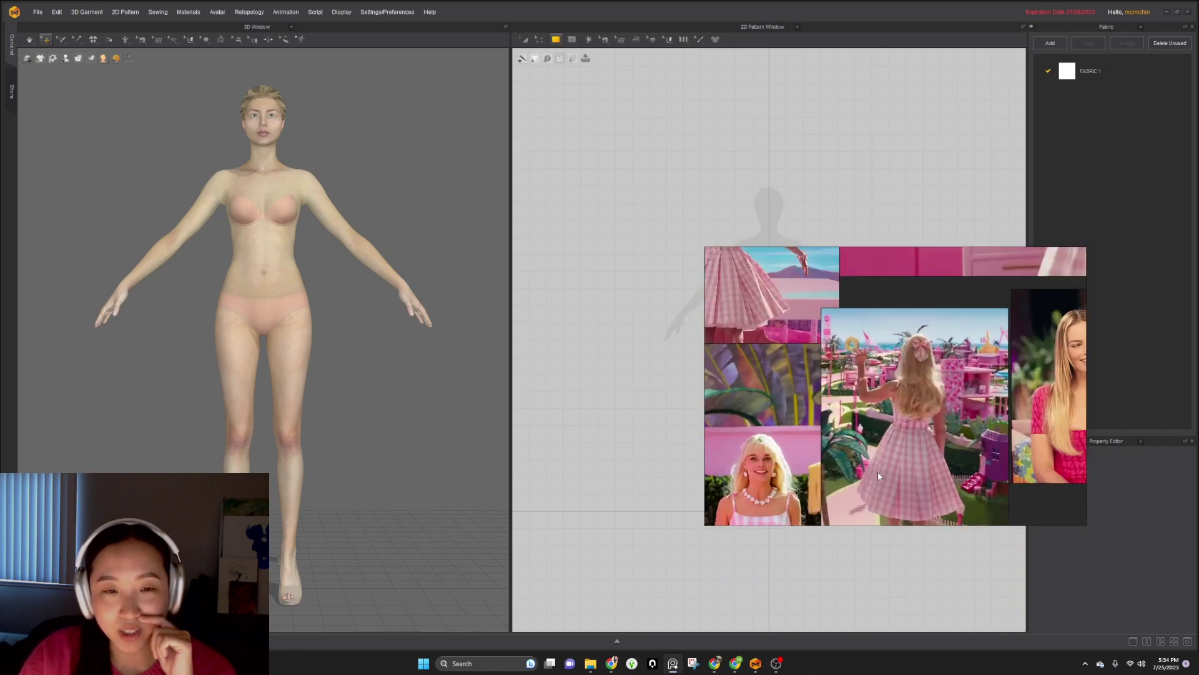
{"action": "scroll", "coordinate": [930, 409], "scroll_direction": "down", "scroll_amount": 4}
{"action": "right_click_drag", "start_coordinate": [775, 420], "coordinate": [754, 480]}
{"action": "scroll", "coordinate": [793, 441], "scroll_direction": "down", "scroll_amount": 3}
{"action": "mouse_move", "coordinate": [792, 441]}
{"action": "middle_mouse_down"}
{"action": "mouse_move", "coordinate": [958, 427]}
{"action": "mouse_move", "coordinate": [900, 459]}
{"action": "middle_mouse_up"}
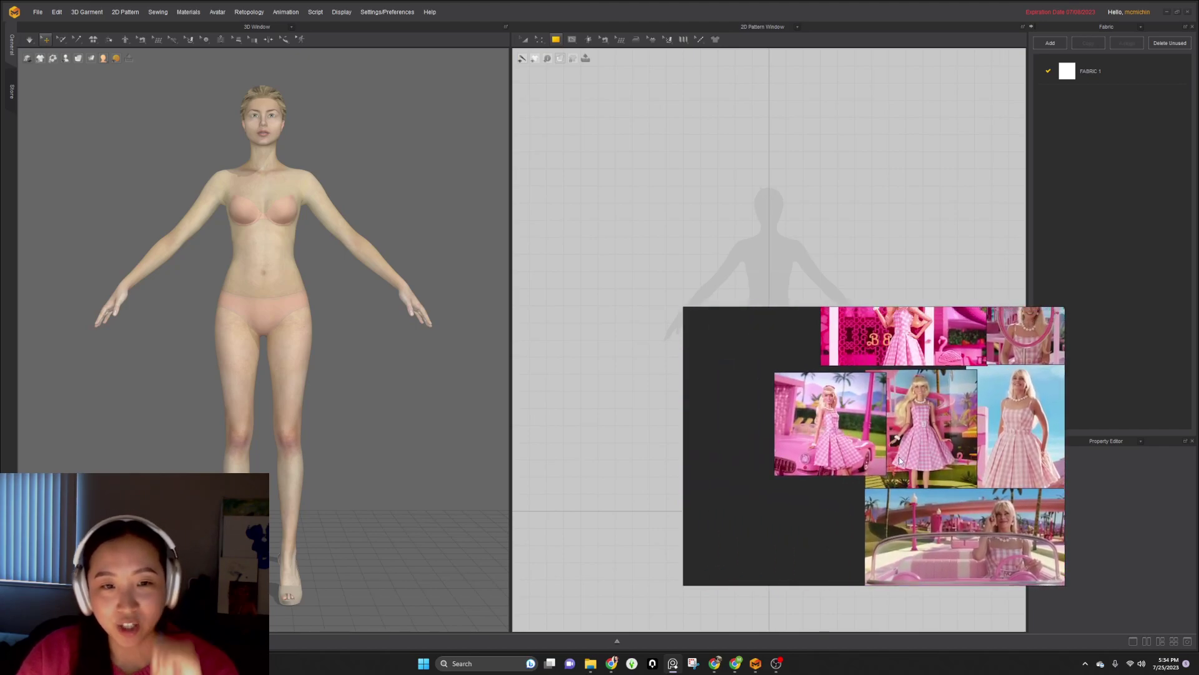
- Review the overall reference collection and the dress's front bodice, belt and pleated skirt up close
{"action": "scroll", "coordinate": [900, 459], "scroll_direction": "down", "scroll_amount": 2}
{"action": "scroll", "coordinate": [963, 466], "scroll_direction": "down", "scroll_amount": 1}
{"action": "scroll", "coordinate": [909, 437], "scroll_direction": "up", "scroll_amount": 4}
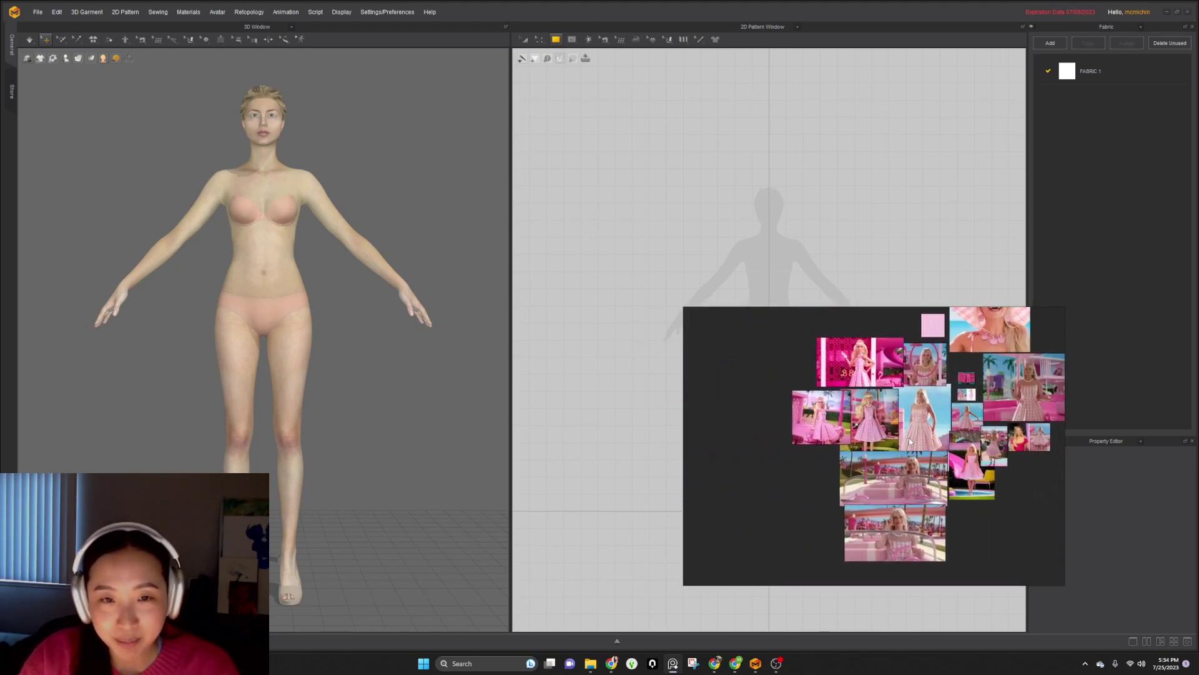
{"action": "scroll", "coordinate": [911, 432], "scroll_direction": "up", "scroll_amount": 3}
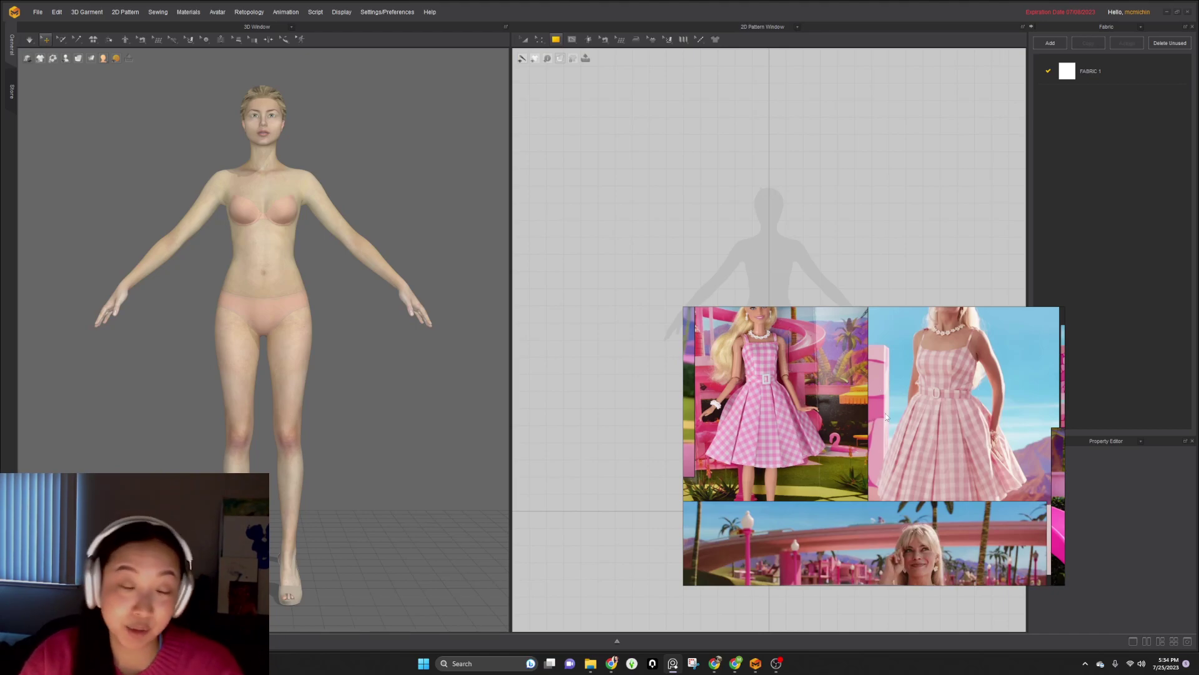
{"action": "scroll", "coordinate": [861, 430], "scroll_direction": "down", "scroll_amount": 5}
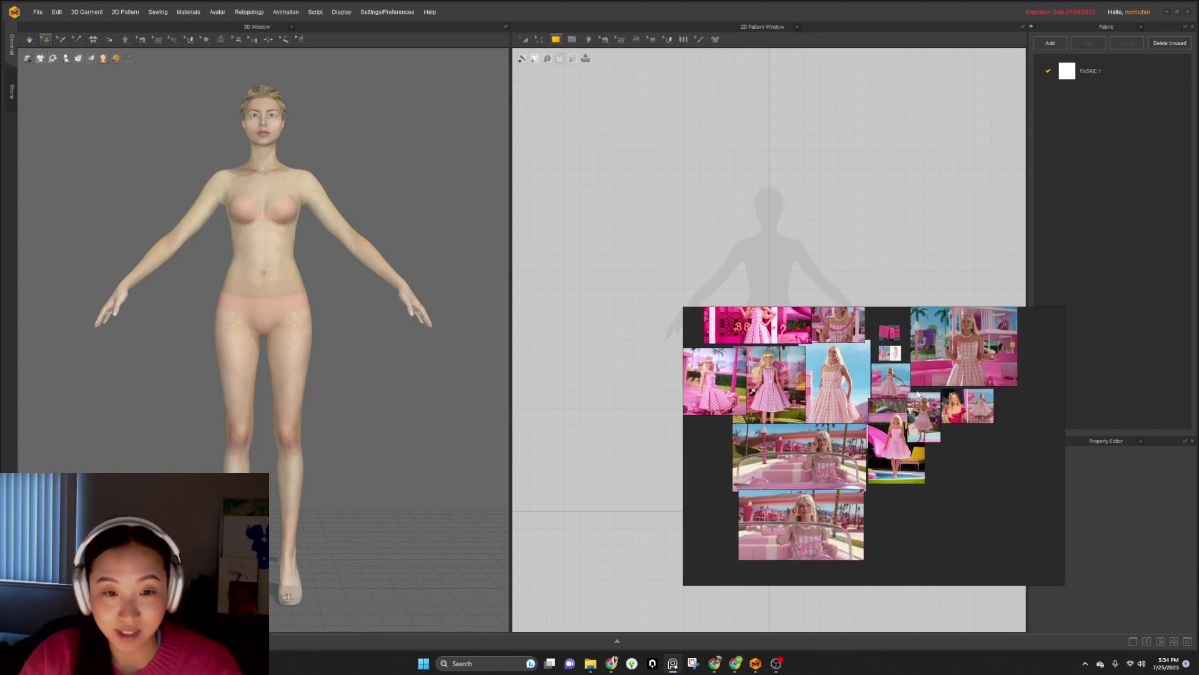
{"action": "middle_click_drag", "start_coordinate": [926, 411], "coordinate": [965, 457]}
{"action": "scroll", "coordinate": [878, 448], "scroll_direction": "up", "scroll_amount": 5}
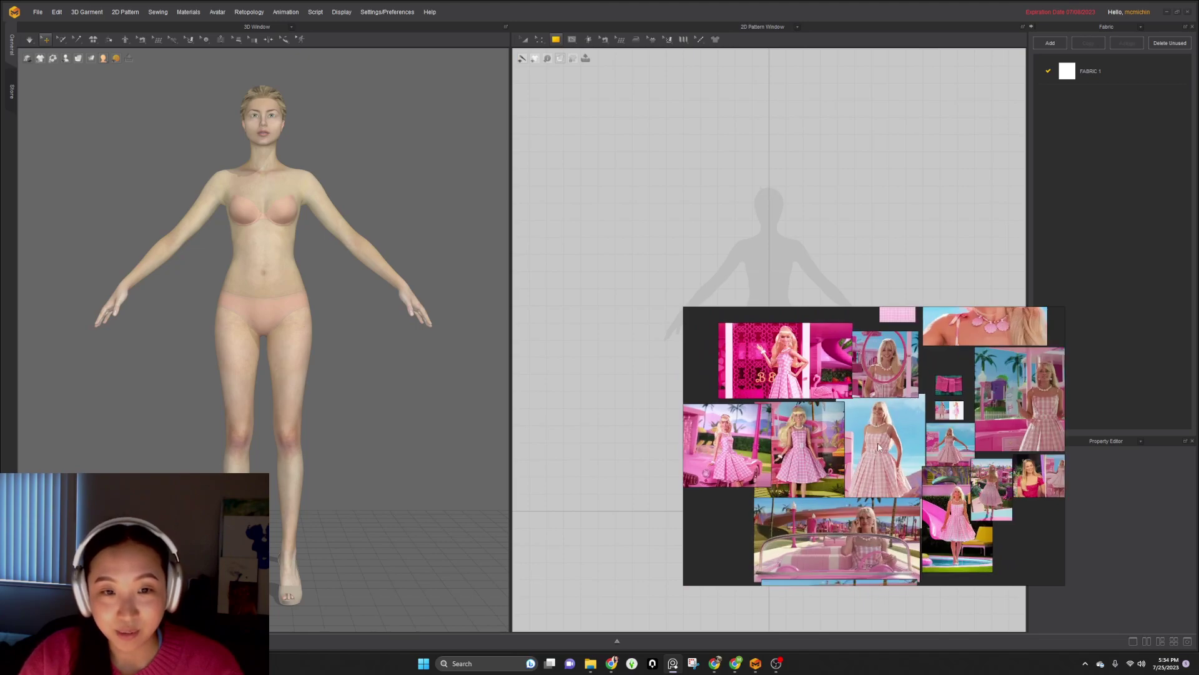
{"action": "scroll", "coordinate": [878, 448], "scroll_direction": "up", "scroll_amount": 4}
{"action": "right_click_drag", "start_coordinate": [878, 447], "coordinate": [1198, 462]}
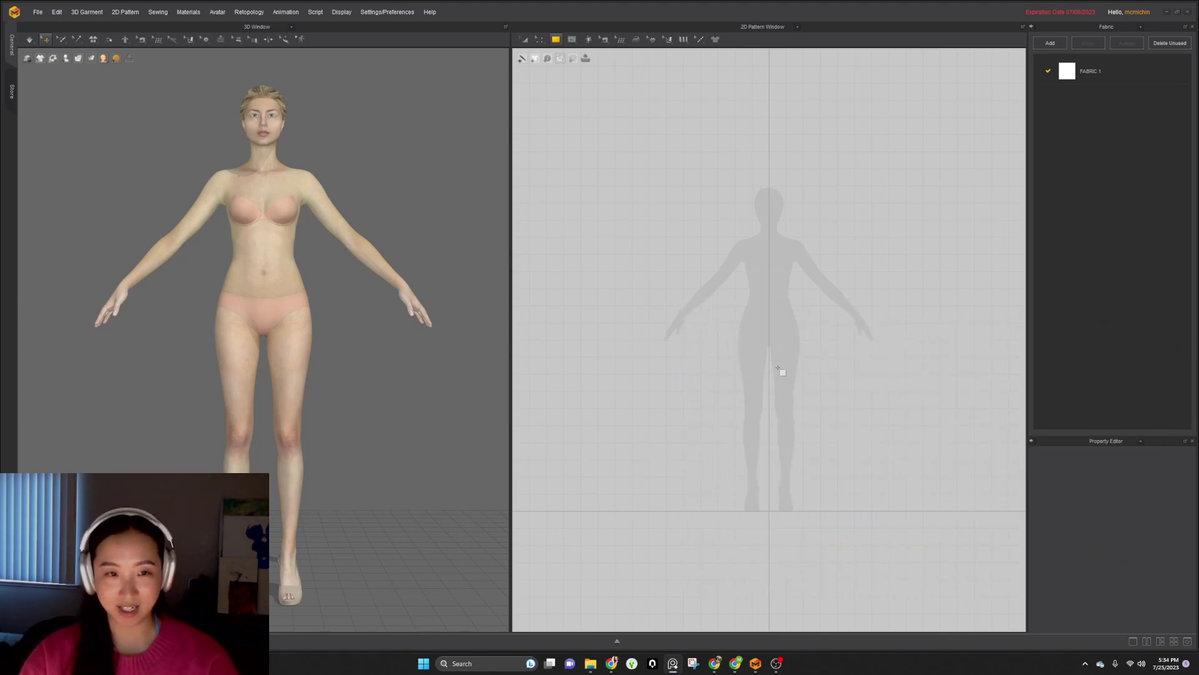
- Draw a waistband rectangle about 15 by 5 cm ending at the silhouette's centre line, and display patterns with a transparent surface
{"action": "left_click", "coordinate": [556, 39]}
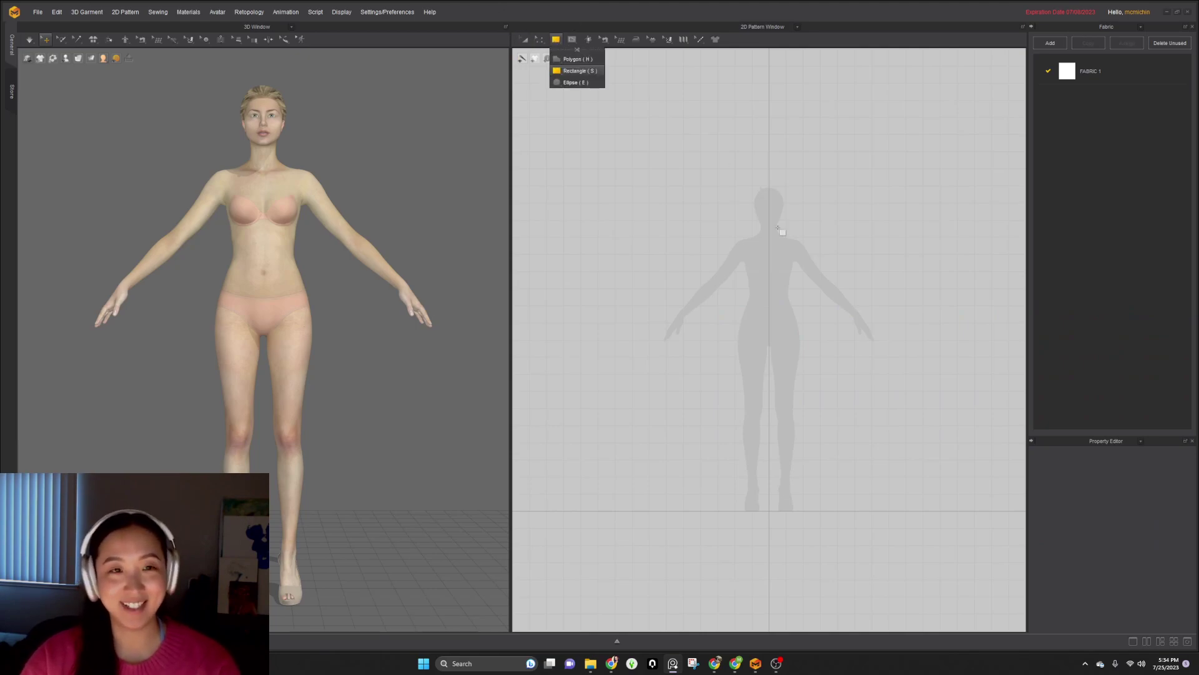
{"action": "scroll", "coordinate": [785, 308], "scroll_direction": "up", "scroll_amount": 5}
{"action": "left_click_drag", "start_coordinate": [664, 264], "coordinate": [742, 290]}
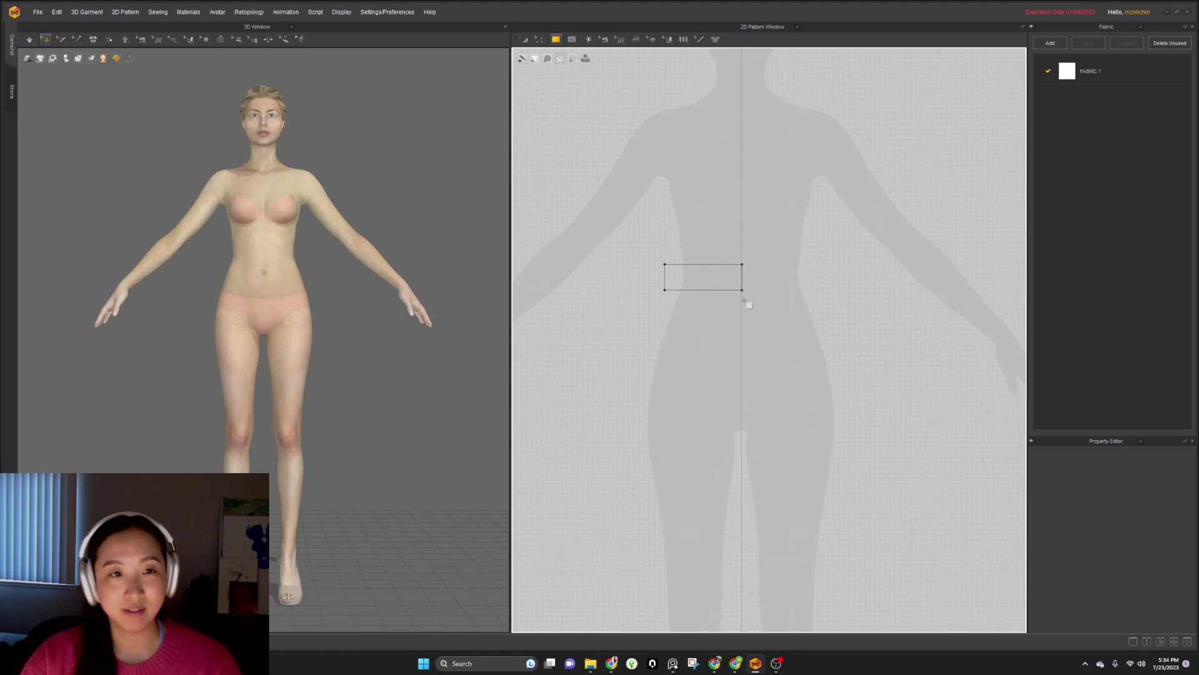
{"action": "left_click_drag", "start_coordinate": [744, 299], "coordinate": [744, 299]}
{"action": "left_click", "coordinate": [562, 59]}
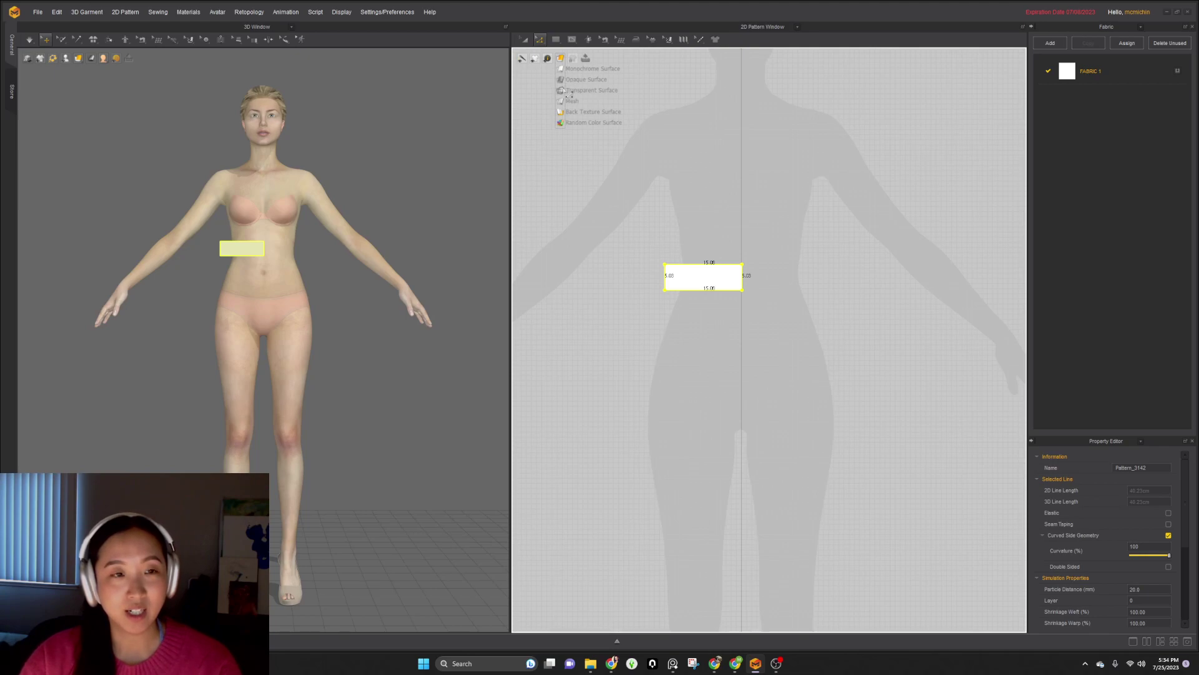
{"action": "left_click", "coordinate": [571, 91]}
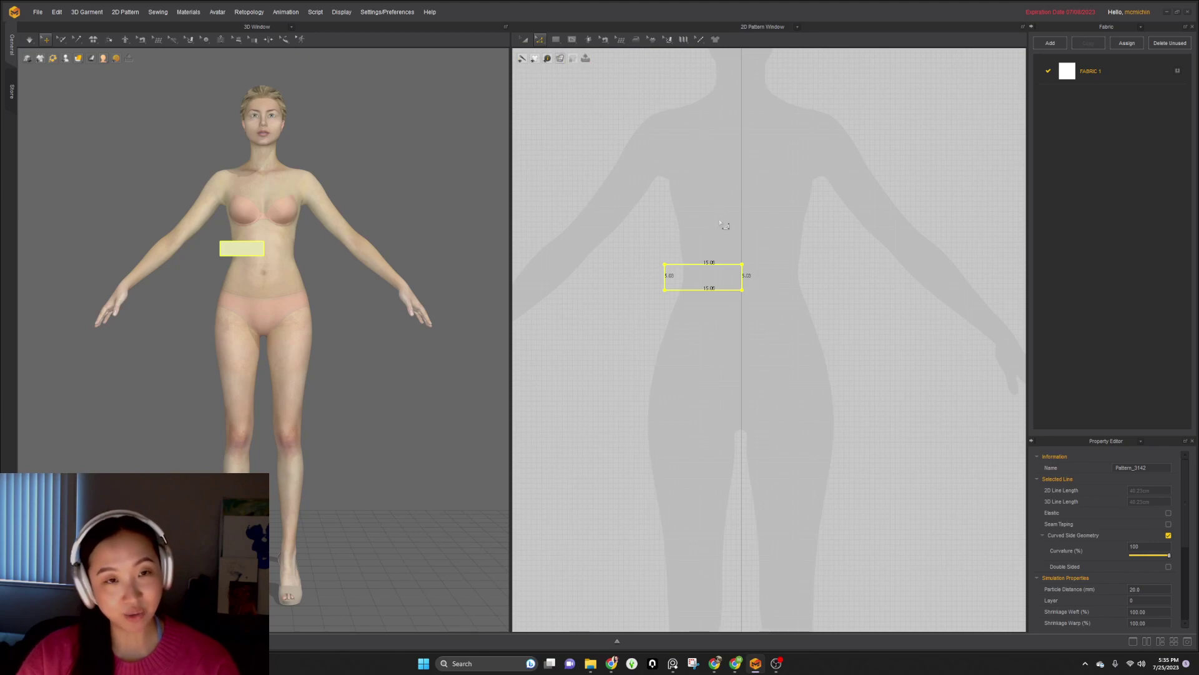
- Unfold the waistband rectangle across its centre edge with symmetric editing and sewing
{"action": "left_click", "coordinate": [748, 279]}
{"action": "right_click", "coordinate": [743, 276]}
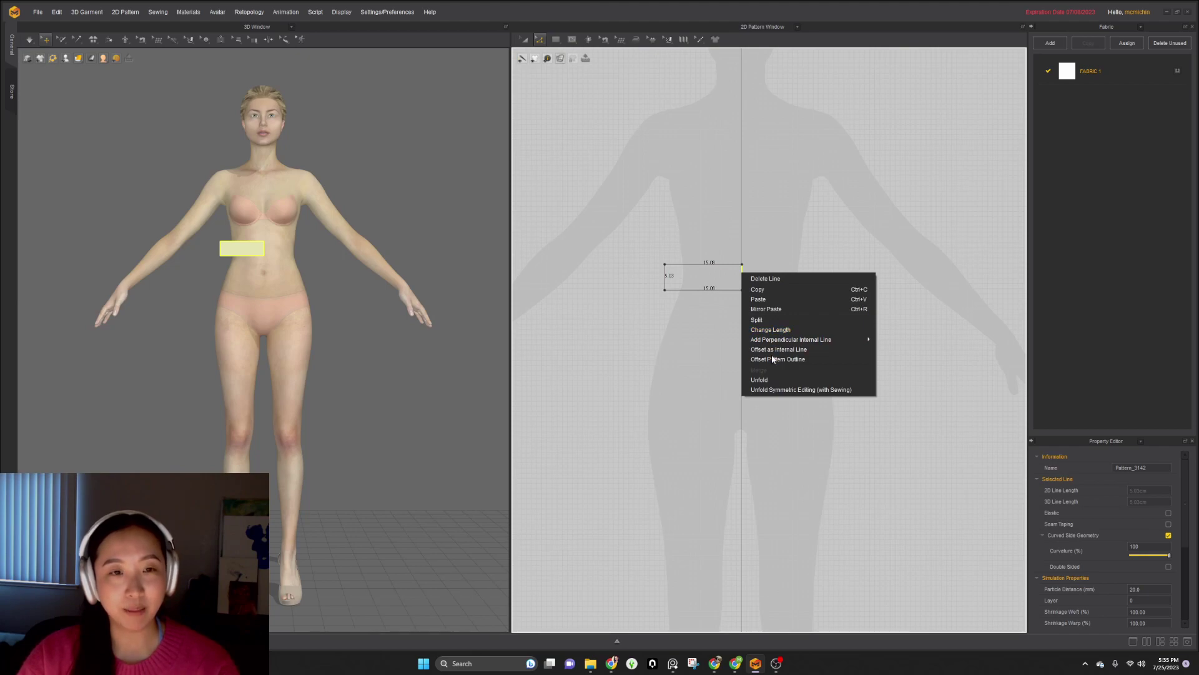
{"action": "left_click", "coordinate": [789, 389]}
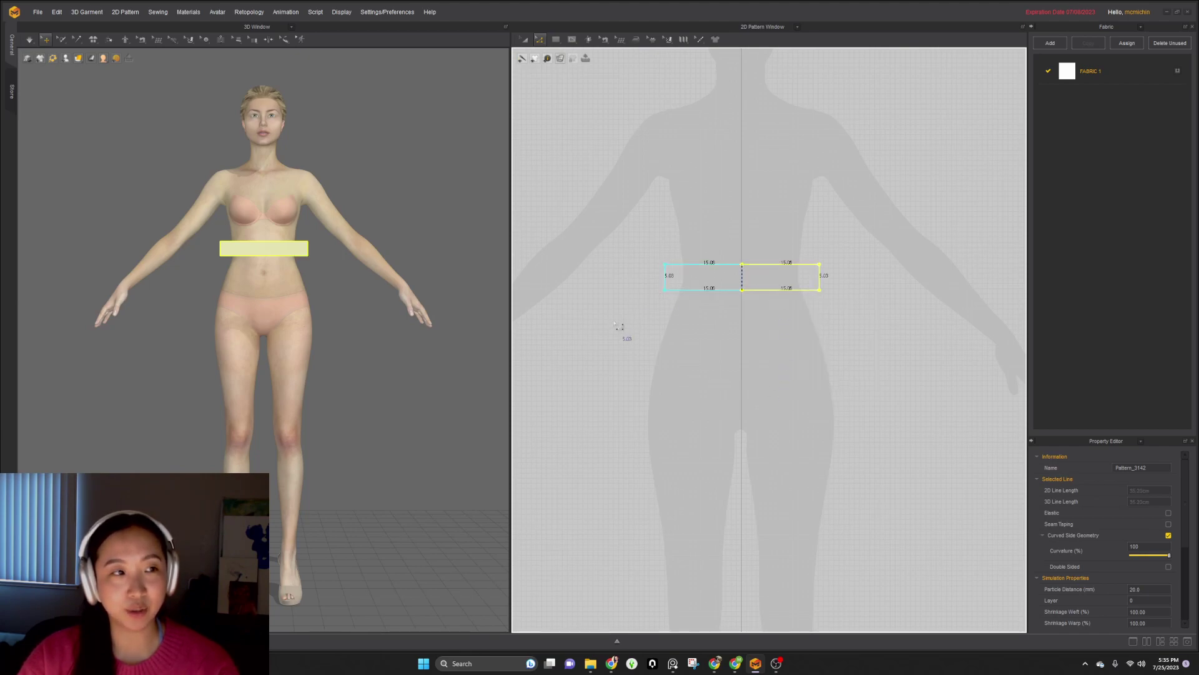
{"action": "left_click", "coordinate": [632, 342]}
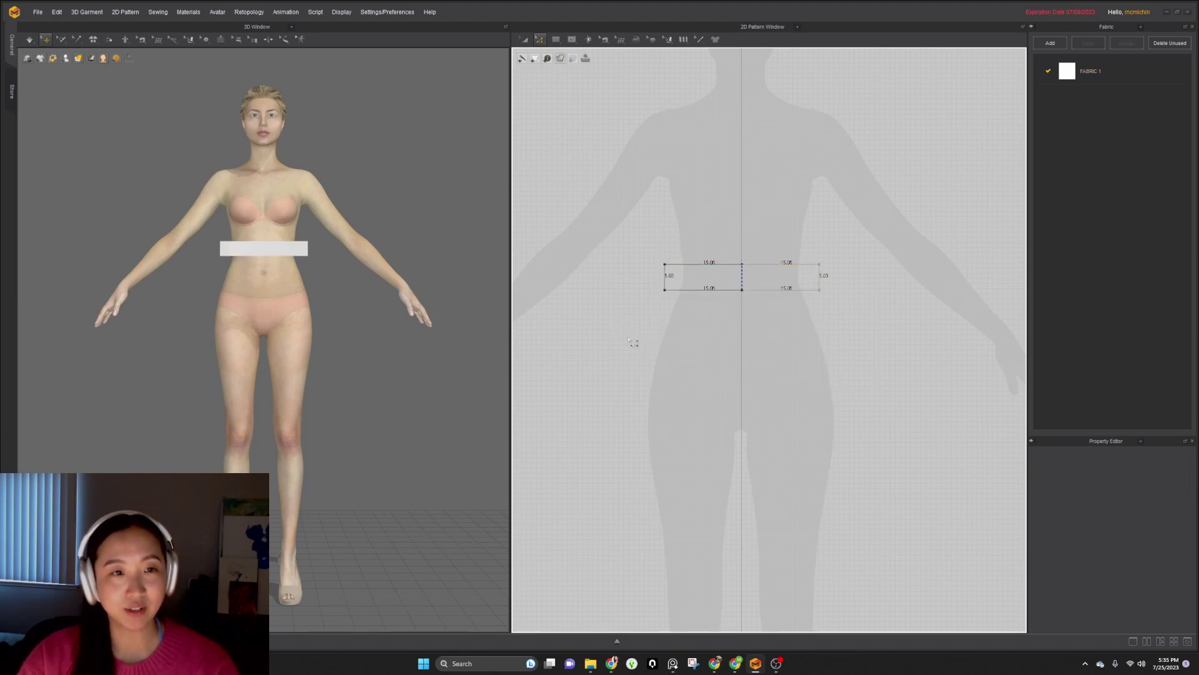
{"action": "left_click", "coordinate": [674, 272]}
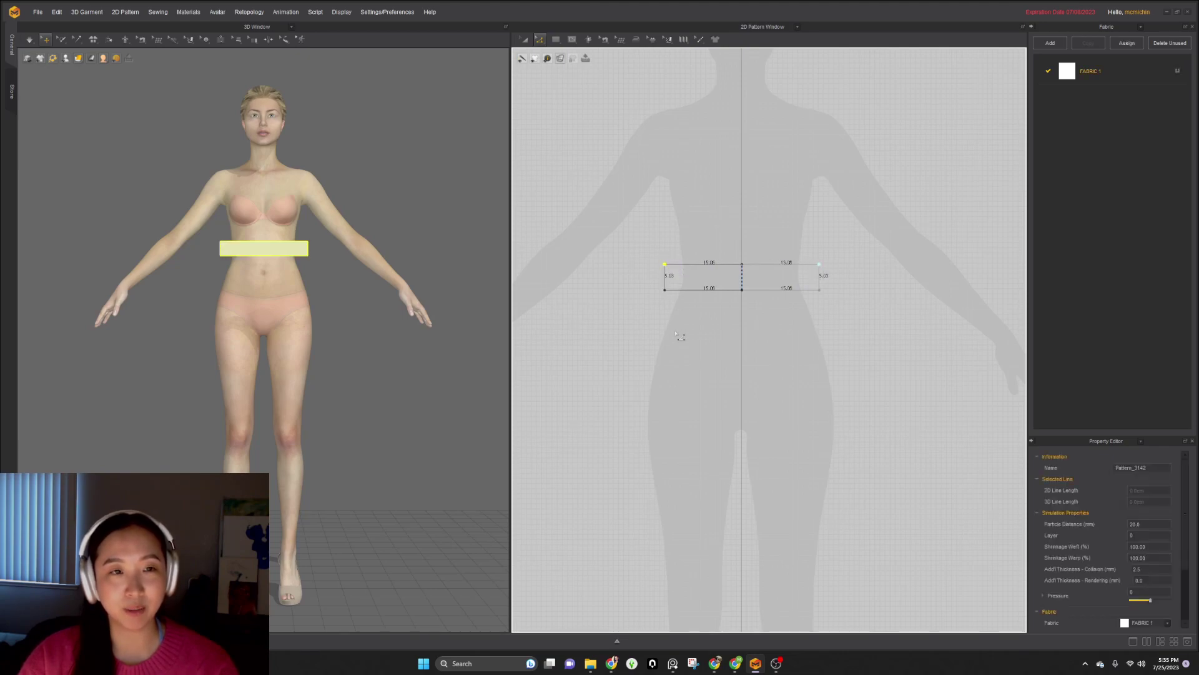
- Copy the full waistband pattern and paste the duplicate beside the original at the same height
{"action": "scroll", "coordinate": [699, 281], "scroll_direction": "up", "scroll_amount": 2}
{"action": "right_click_drag", "start_coordinate": [301, 278], "coordinate": [275, 286]}
{"action": "scroll", "coordinate": [876, 290], "scroll_direction": "down", "scroll_amount": 3}
{"action": "key", "text": "a"}
{"action": "left_click", "coordinate": [860, 286]}
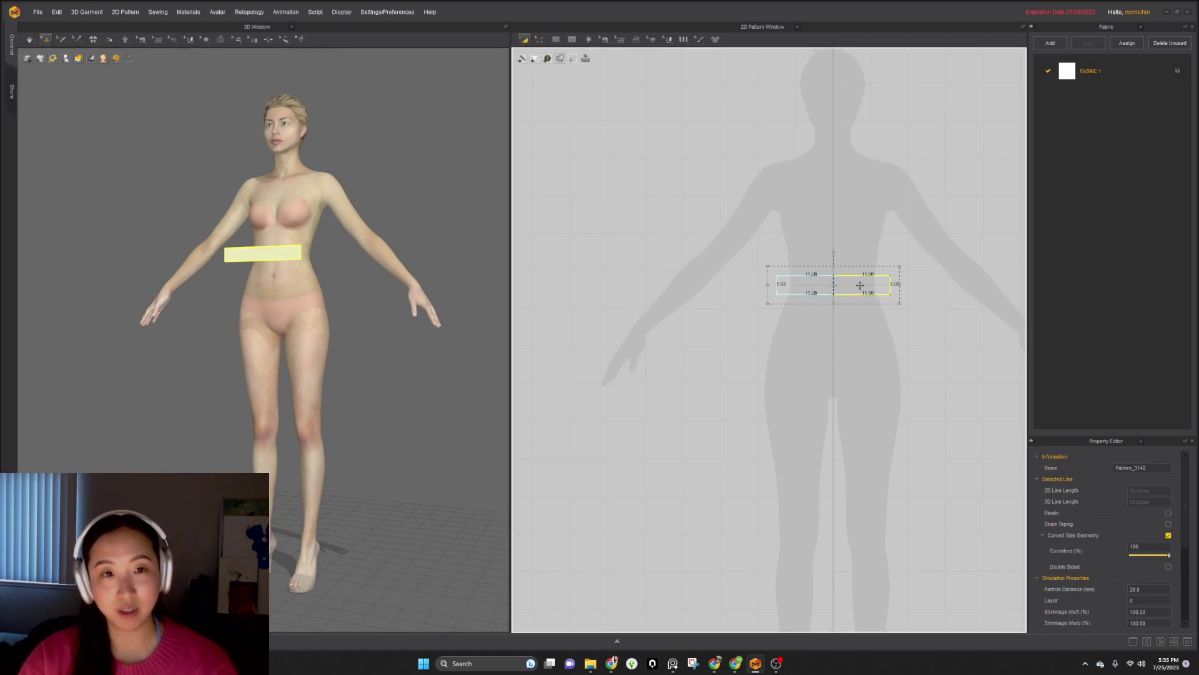
{"action": "key", "text": "ctrl+c"}
{"action": "key", "text": "ctrl+v"}
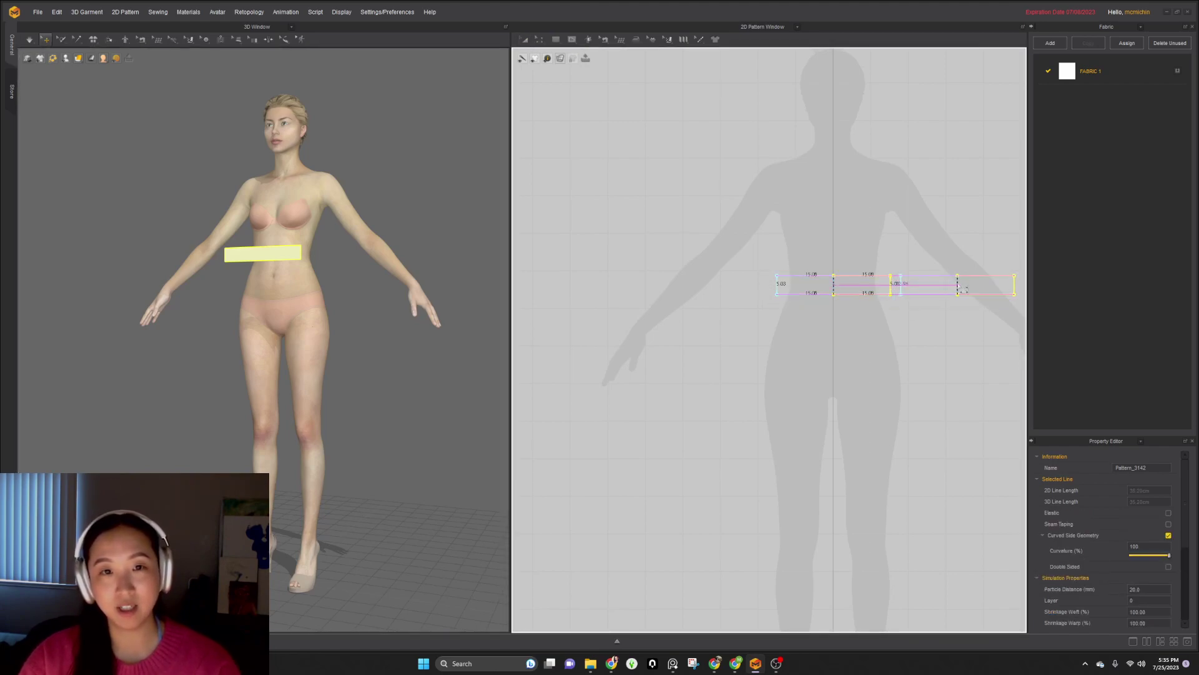
{"action": "left_click", "coordinate": [954, 303]}
- Show the avatar's arrangement points and place the original waistband pattern around the front waist
{"action": "left_click", "coordinate": [66, 58]}
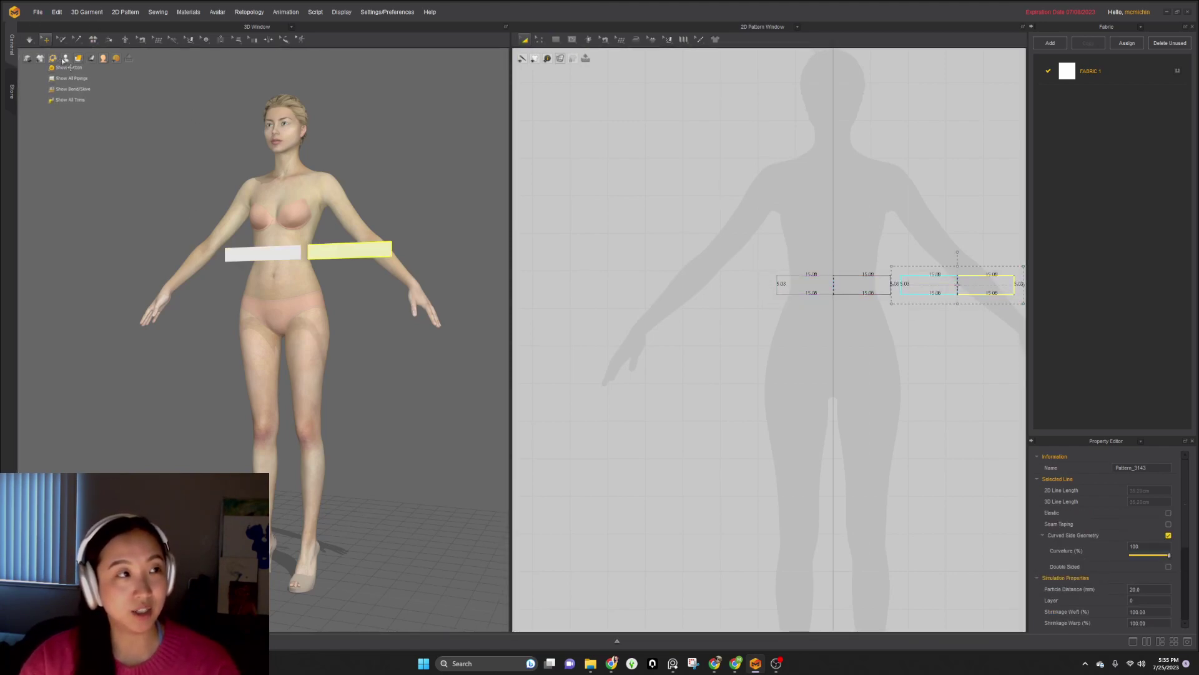
{"action": "left_click", "coordinate": [94, 79]}
{"action": "right_click_drag", "start_coordinate": [220, 175], "coordinate": [230, 220]}
{"action": "left_click", "coordinate": [285, 284]}
{"action": "scroll", "coordinate": [288, 266], "scroll_direction": "up", "scroll_amount": 3}
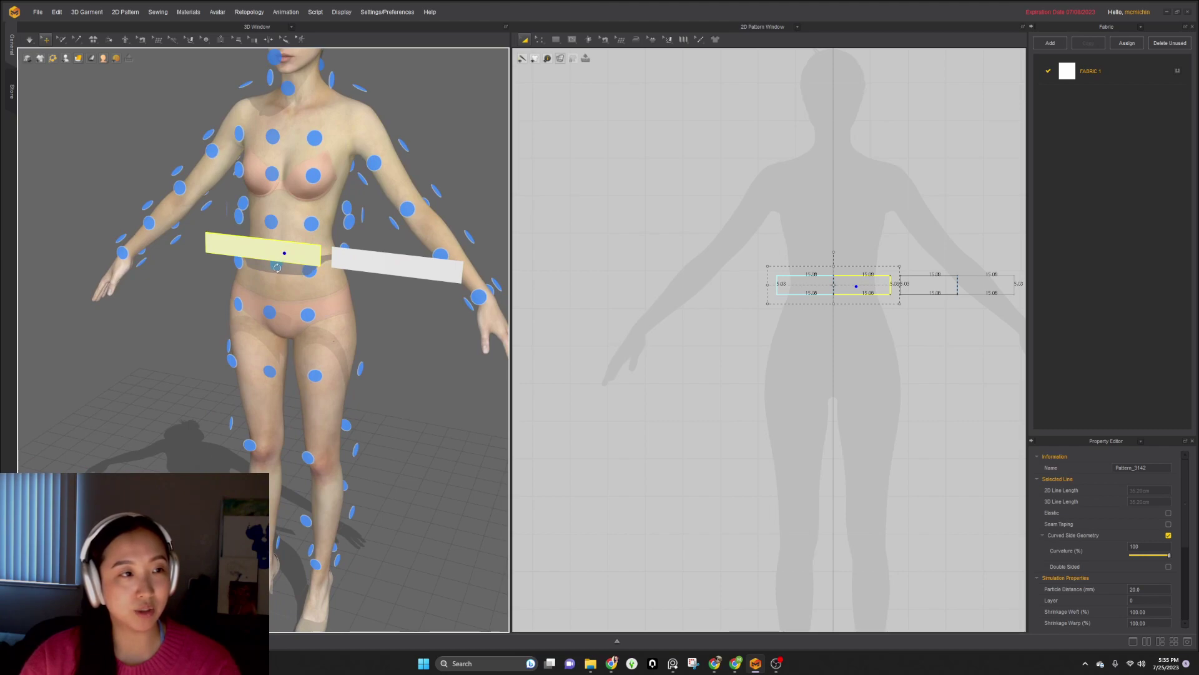
{"action": "right_click_drag", "start_coordinate": [285, 276], "coordinate": [461, 286]}
{"action": "left_click", "coordinate": [311, 254]}
- Place the duplicated waistband pattern around the avatar's back waist and hide the arrangement points
{"action": "scroll", "coordinate": [345, 284], "scroll_direction": "down", "scroll_amount": 2}
{"action": "scroll", "coordinate": [345, 285], "scroll_direction": "down", "scroll_amount": 1}
{"action": "left_click", "coordinate": [383, 283]}
{"action": "scroll", "coordinate": [296, 270], "scroll_direction": "up", "scroll_amount": 3}
{"action": "left_click", "coordinate": [296, 268]}
{"action": "scroll", "coordinate": [295, 269], "scroll_direction": "down", "scroll_amount": 3}
{"action": "scroll", "coordinate": [300, 250], "scroll_direction": "up", "scroll_amount": 3}
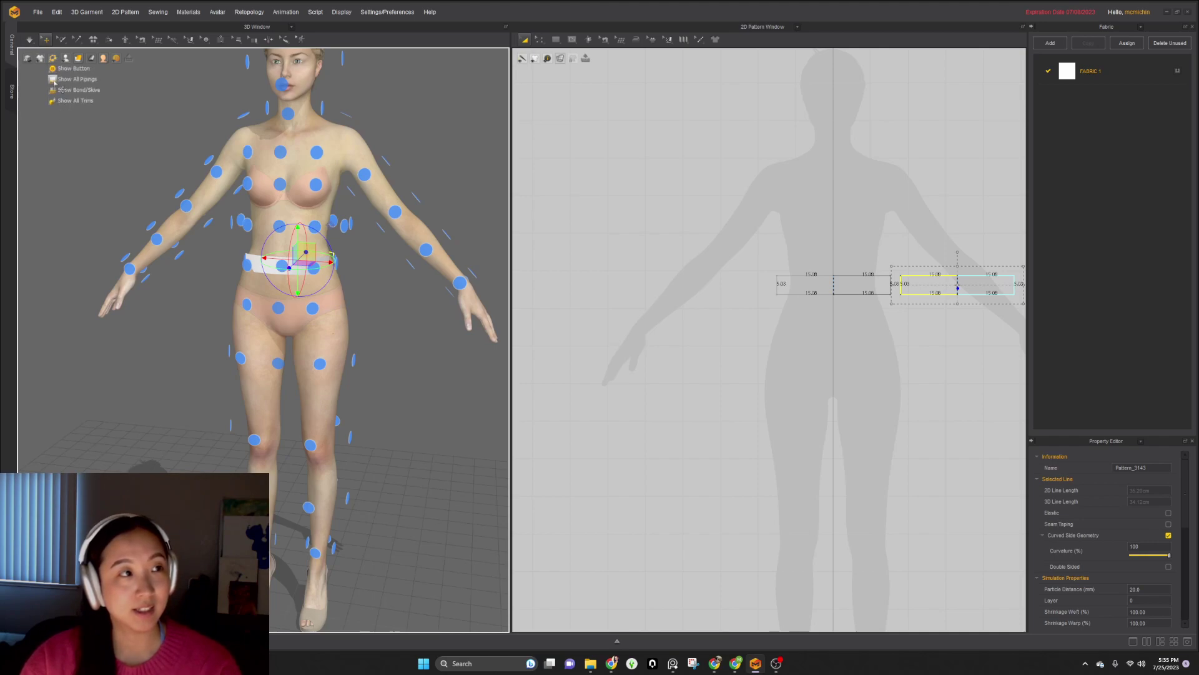
{"action": "mouse_move", "coordinate": [41, 58]}
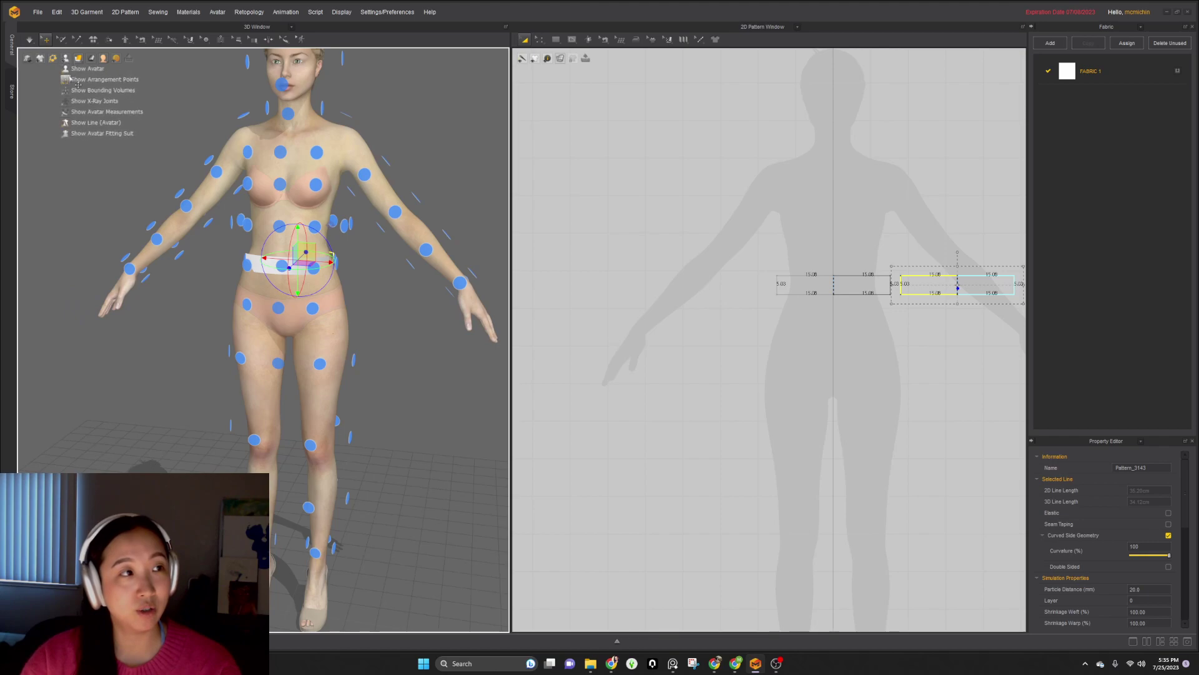
{"action": "left_click", "coordinate": [67, 80]}
- Sew the side edges of the front waistband to the matching side edges of the back waistband
{"action": "scroll", "coordinate": [375, 383], "scroll_direction": "down", "scroll_amount": 2}
{"action": "scroll", "coordinate": [661, 350], "scroll_direction": "down", "scroll_amount": 2}
{"action": "scroll", "coordinate": [691, 348], "scroll_direction": "up", "scroll_amount": 2}
{"action": "key", "text": "n"}
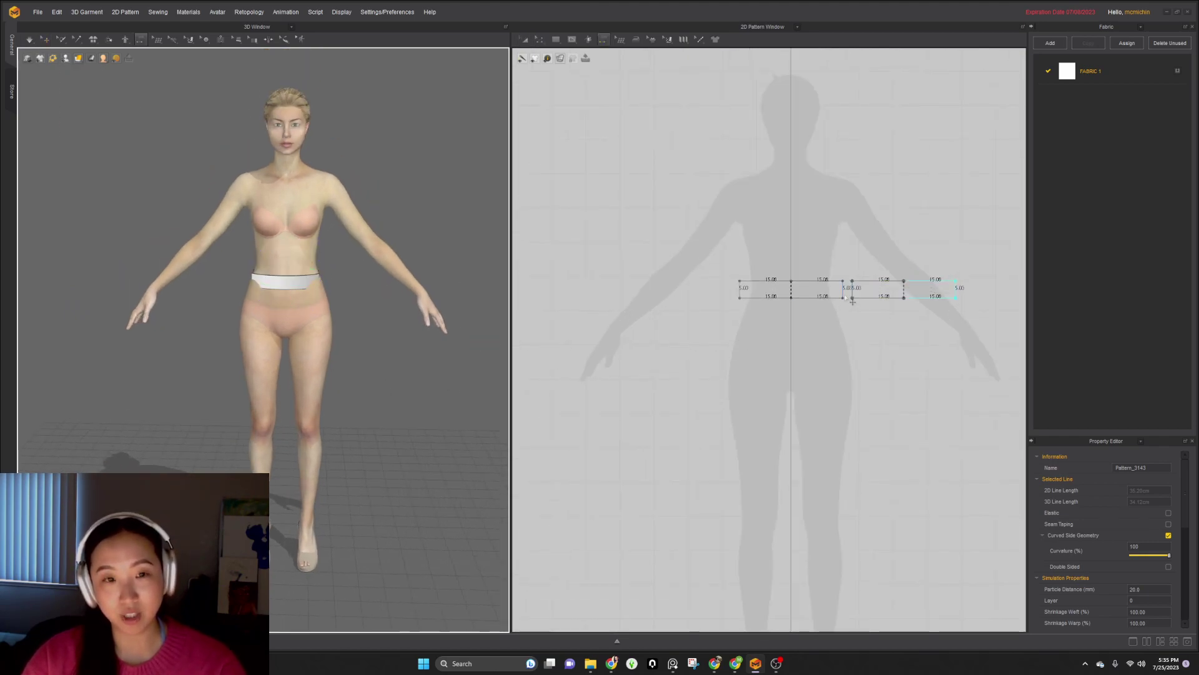
{"action": "left_click", "coordinate": [844, 289]}
{"action": "left_click", "coordinate": [851, 289]}
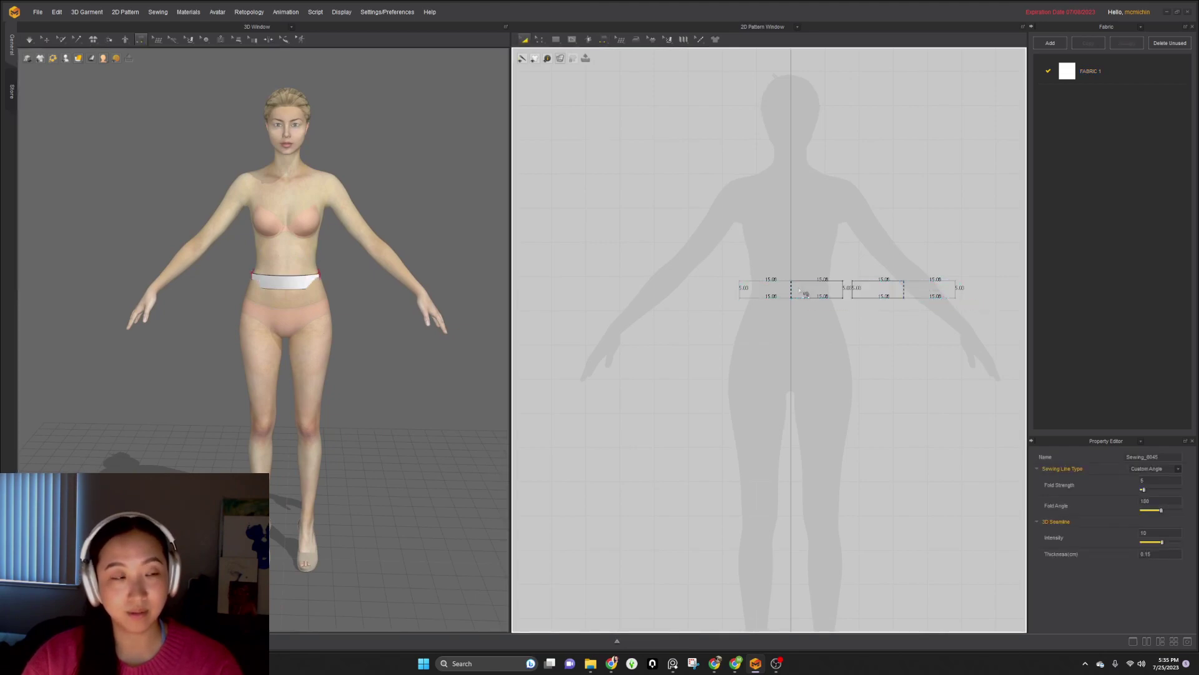
{"action": "right_click_drag", "start_coordinate": [380, 318], "coordinate": [327, 306]}
{"action": "key", "text": "ctrl+z"}
- Simulate the sewn waistband on the avatar, check its fit with the strain map, and smooth it at the side seam
{"action": "key", "text": "space"}
{"action": "scroll", "coordinate": [328, 266], "scroll_direction": "up", "scroll_amount": 1}
{"action": "scroll", "coordinate": [319, 293], "scroll_direction": "up", "scroll_amount": 5}
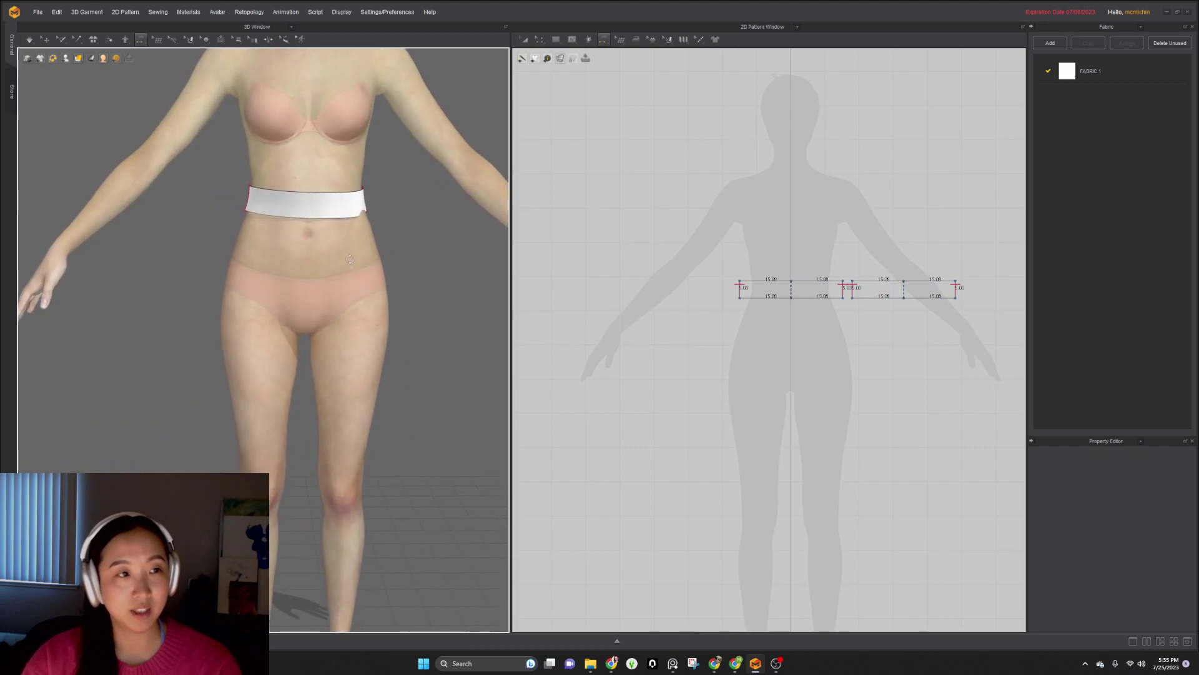
{"action": "left_click", "coordinate": [93, 68]}
{"action": "mouse_move", "coordinate": [301, 387]}
{"action": "right_mouse_down"}
{"action": "mouse_move", "coordinate": [418, 373]}
{"action": "mouse_move", "coordinate": [495, 383]}
{"action": "mouse_move", "coordinate": [301, 387]}
{"action": "right_mouse_up"}
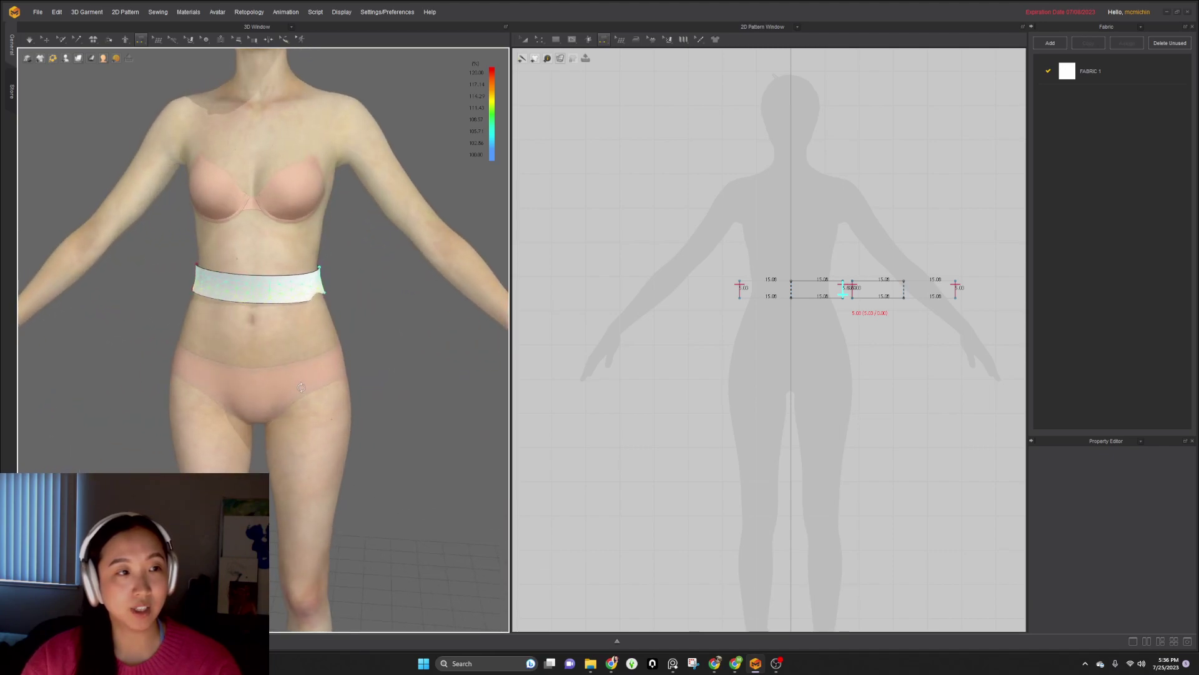
{"action": "left_click", "coordinate": [94, 68]}
{"action": "left_click", "coordinate": [321, 284]}
{"action": "key", "text": "n"}
{"action": "mouse_move", "coordinate": [312, 301]}
{"action": "right_mouse_down"}
{"action": "mouse_move", "coordinate": [335, 306]}
{"action": "mouse_move", "coordinate": [325, 318]}
{"action": "right_mouse_up"}
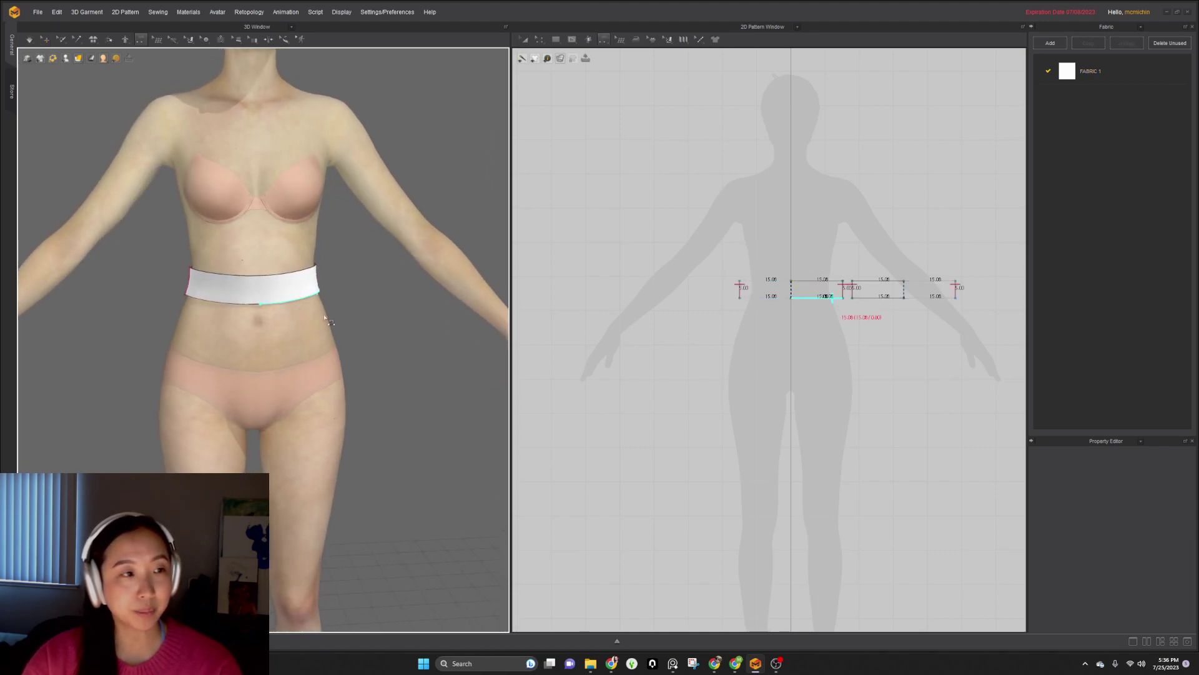
- Select the front and back waistband patterns and examine the band around the avatar's waist from behind and in front
{"action": "key", "text": "q"}
{"action": "left_click", "coordinate": [291, 292]}
{"action": "right_click_drag", "start_coordinate": [245, 328], "coordinate": [345, 335]}
{"action": "left_click", "coordinate": [344, 323], "text": "shift"}
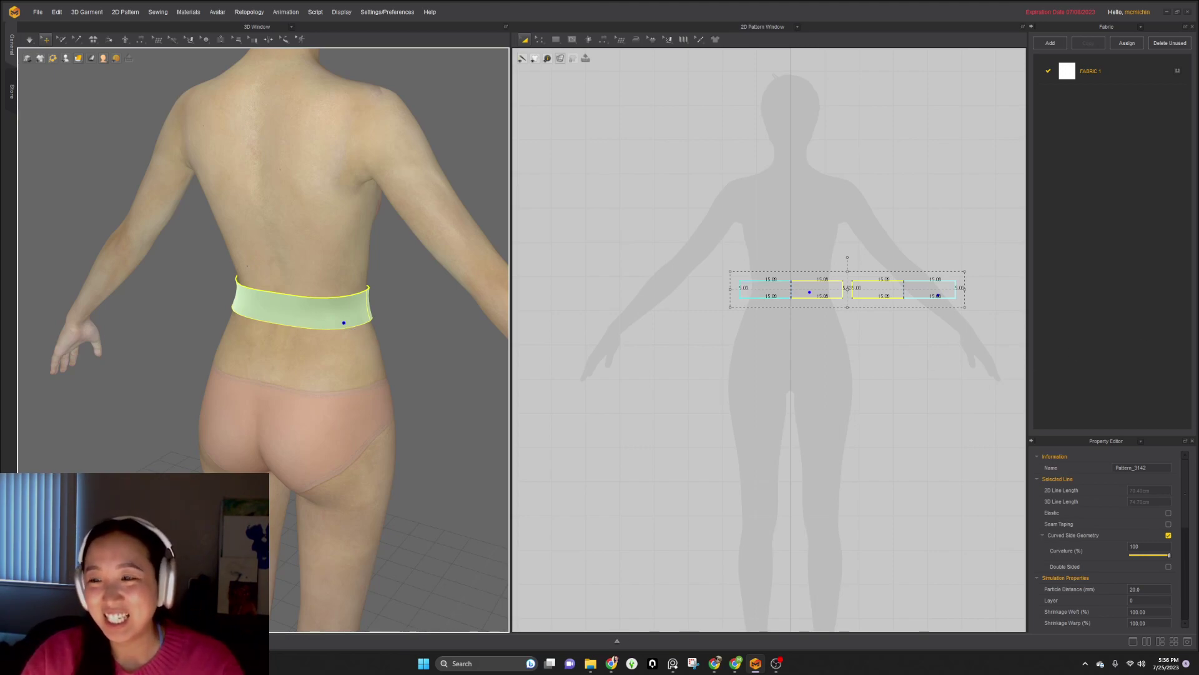
{"action": "scroll", "coordinate": [396, 383], "scroll_direction": "down", "scroll_amount": 3}
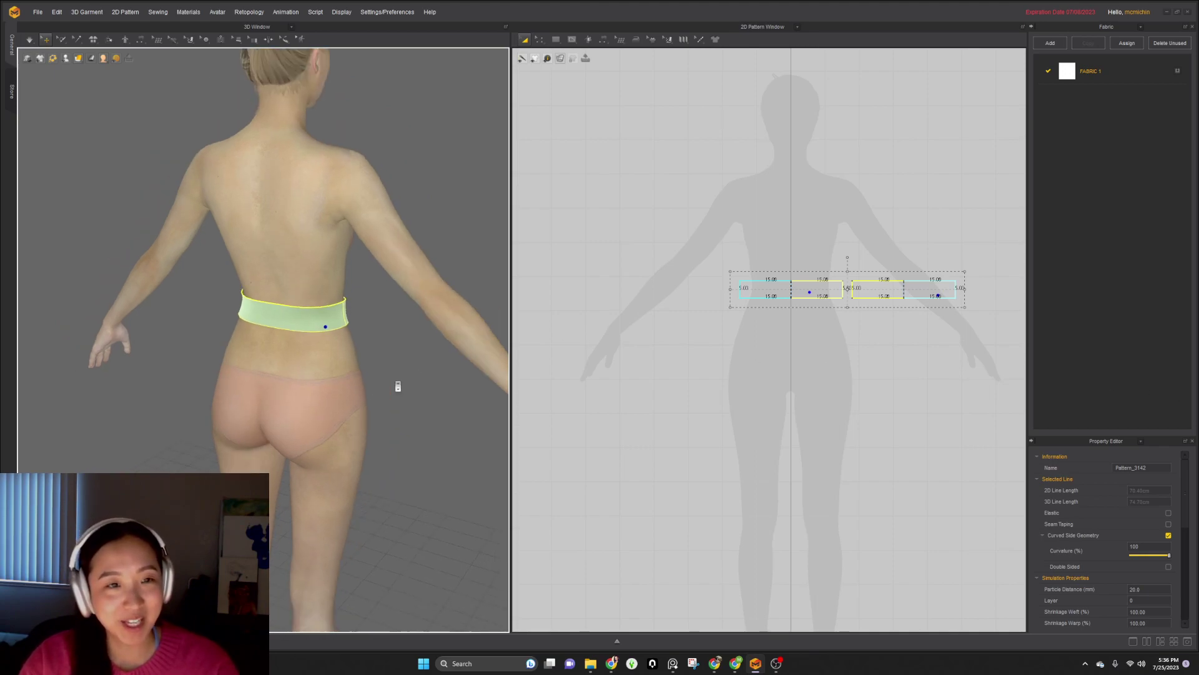
{"action": "right_click_drag", "start_coordinate": [415, 437], "coordinate": [253, 411]}
{"action": "middle_click_drag", "start_coordinate": [253, 411], "coordinate": [263, 470]}
{"action": "mouse_move", "coordinate": [325, 445]}
{"action": "right_mouse_down"}
{"action": "mouse_move", "coordinate": [289, 440]}
{"action": "mouse_move", "coordinate": [335, 438]}
{"action": "right_mouse_up"}
{"action": "scroll", "coordinate": [336, 438], "scroll_direction": "up", "scroll_amount": 1}
{"action": "scroll", "coordinate": [336, 439], "scroll_direction": "up", "scroll_amount": 3}
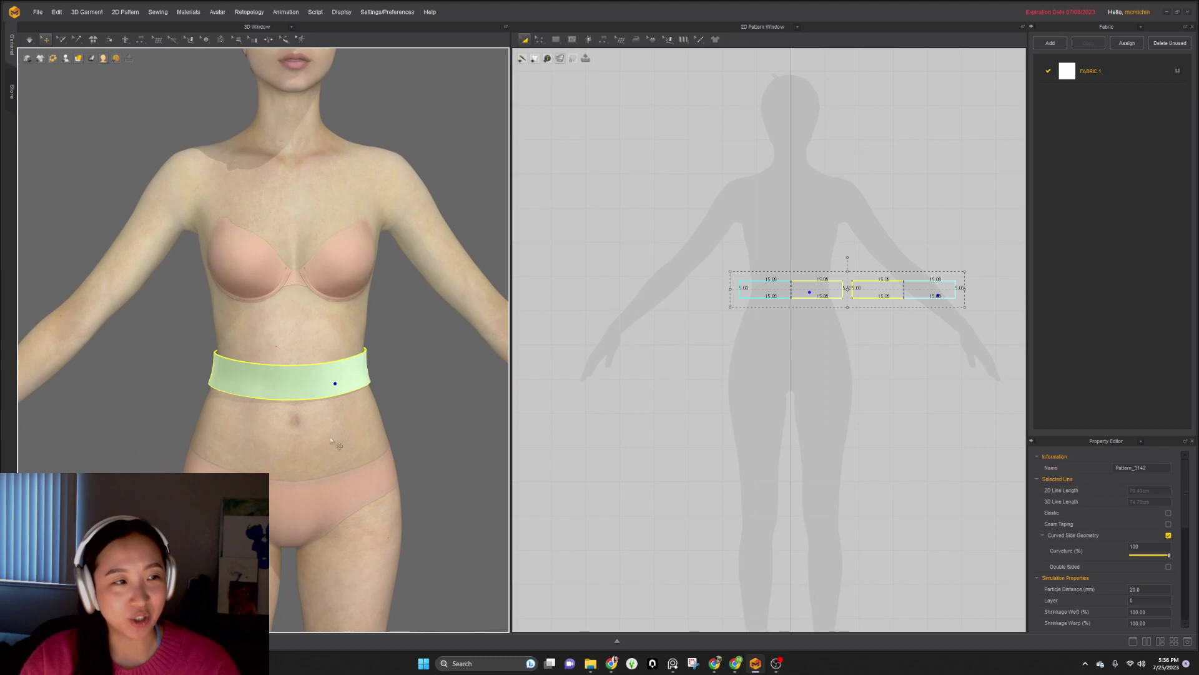
{"action": "scroll", "coordinate": [837, 338], "scroll_direction": "down", "scroll_amount": 3}
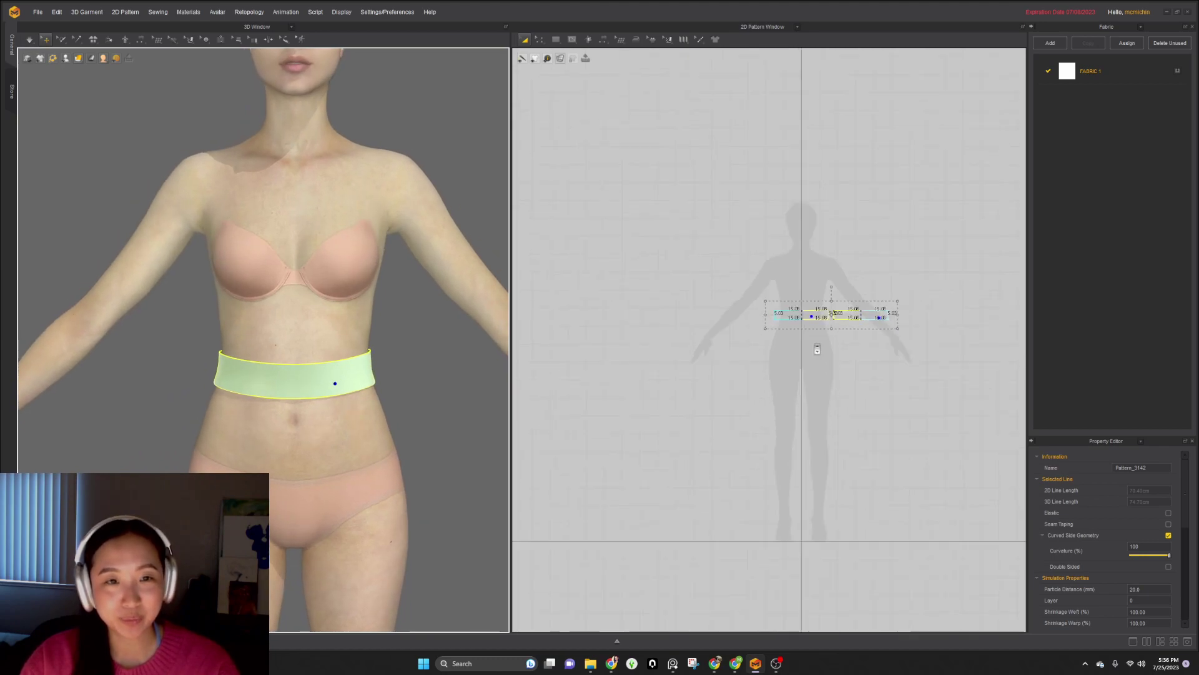
{"action": "scroll", "coordinate": [802, 346], "scroll_direction": "up", "scroll_amount": 1}
{"action": "scroll", "coordinate": [802, 345], "scroll_direction": "up", "scroll_amount": 2}
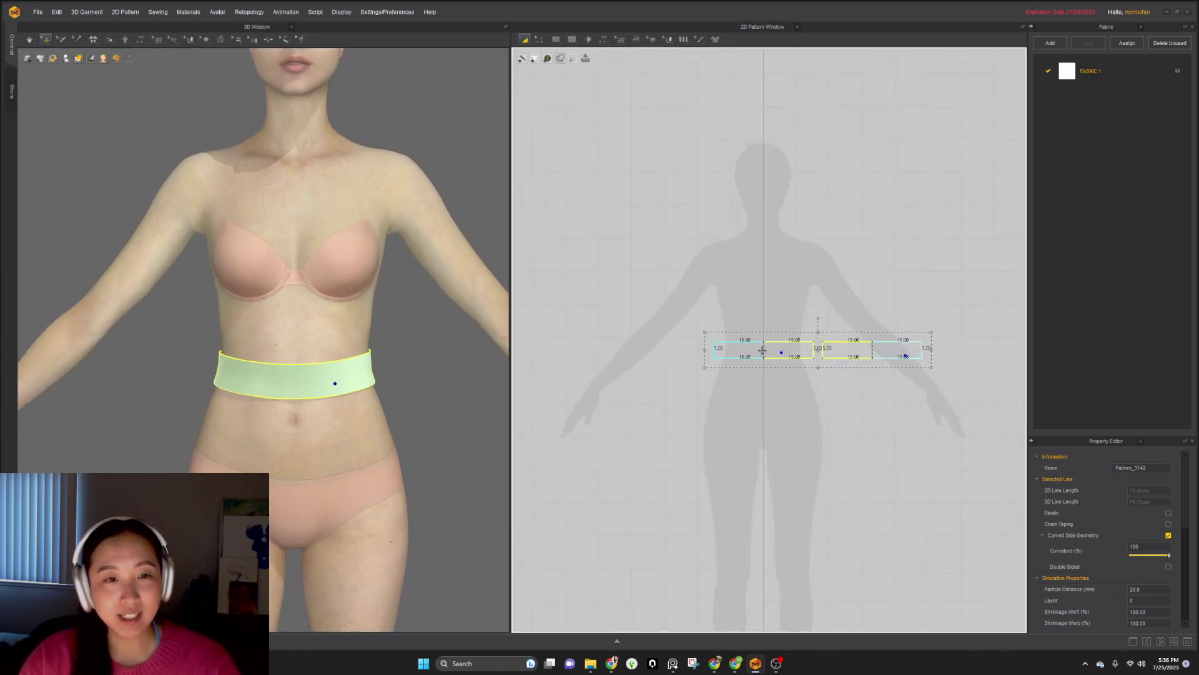
- Freeze the front and back waistband patterns on the avatar
{"action": "left_click", "coordinate": [797, 406]}
{"action": "left_click", "coordinate": [734, 351]}
{"action": "left_click", "coordinate": [847, 355], "text": "shift"}
{"action": "left_click", "coordinate": [791, 447]}
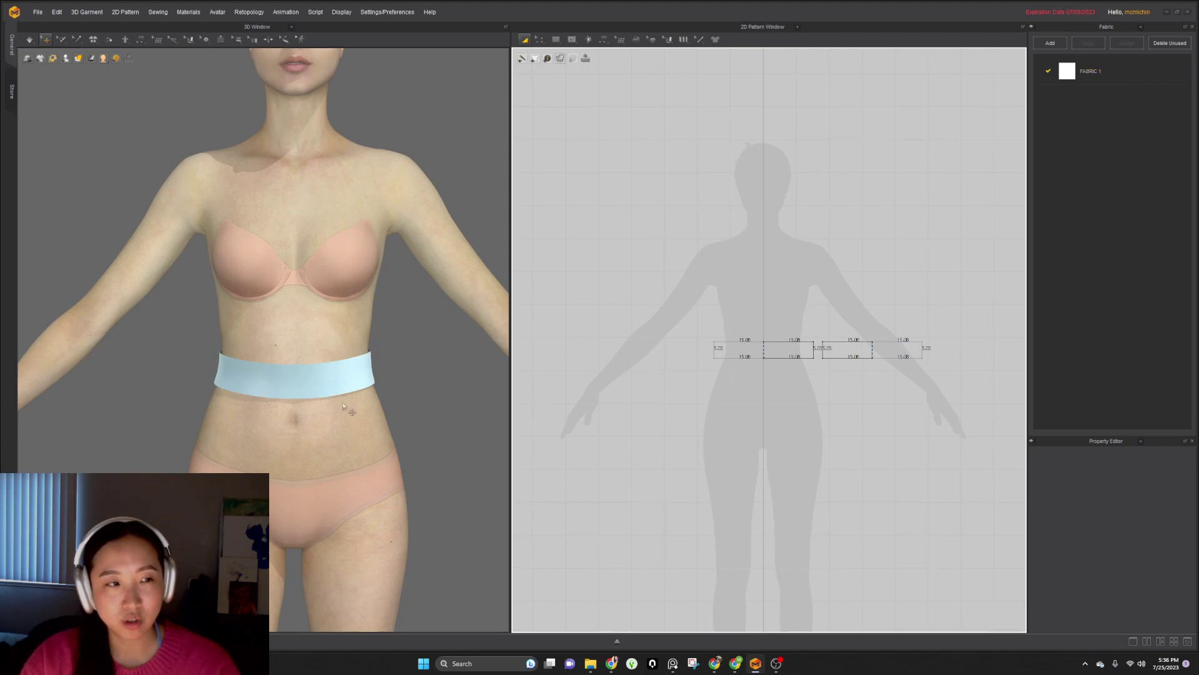
- Draw a tall, narrow rectangle pattern about 4.2 cm wide and 25.6 cm high below the front waistband
{"action": "left_click", "coordinate": [552, 41]}
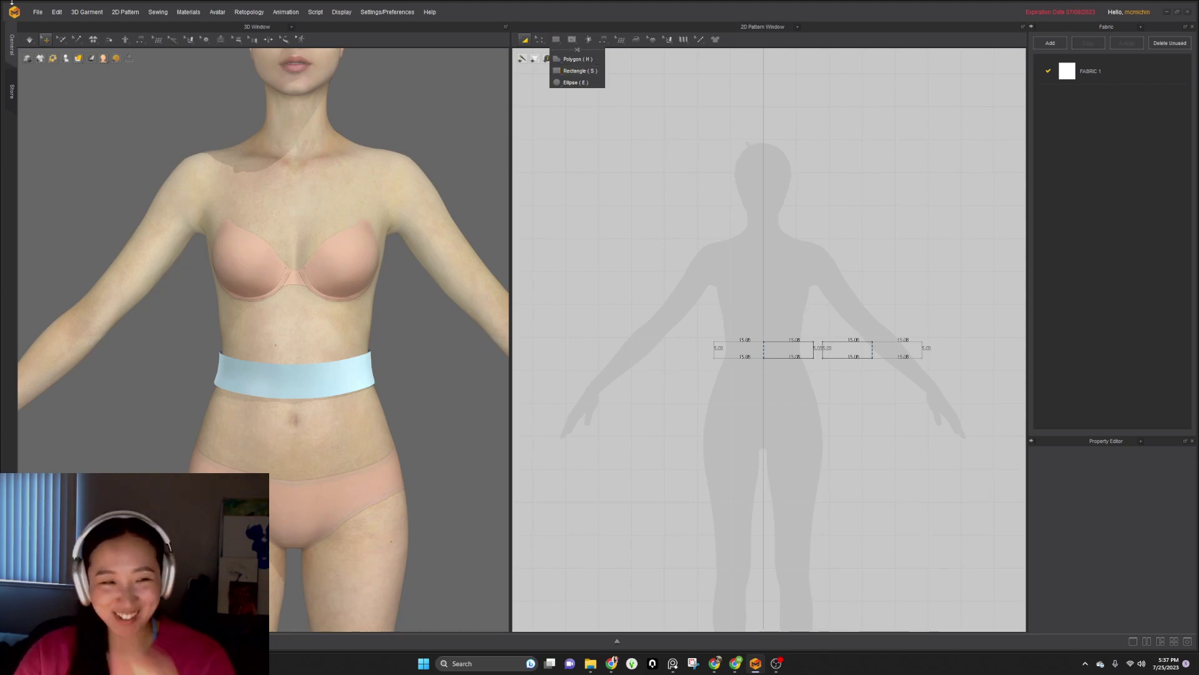
{"action": "left_click", "coordinate": [580, 70]}
{"action": "scroll", "coordinate": [773, 403], "scroll_direction": "up", "scroll_amount": 3}
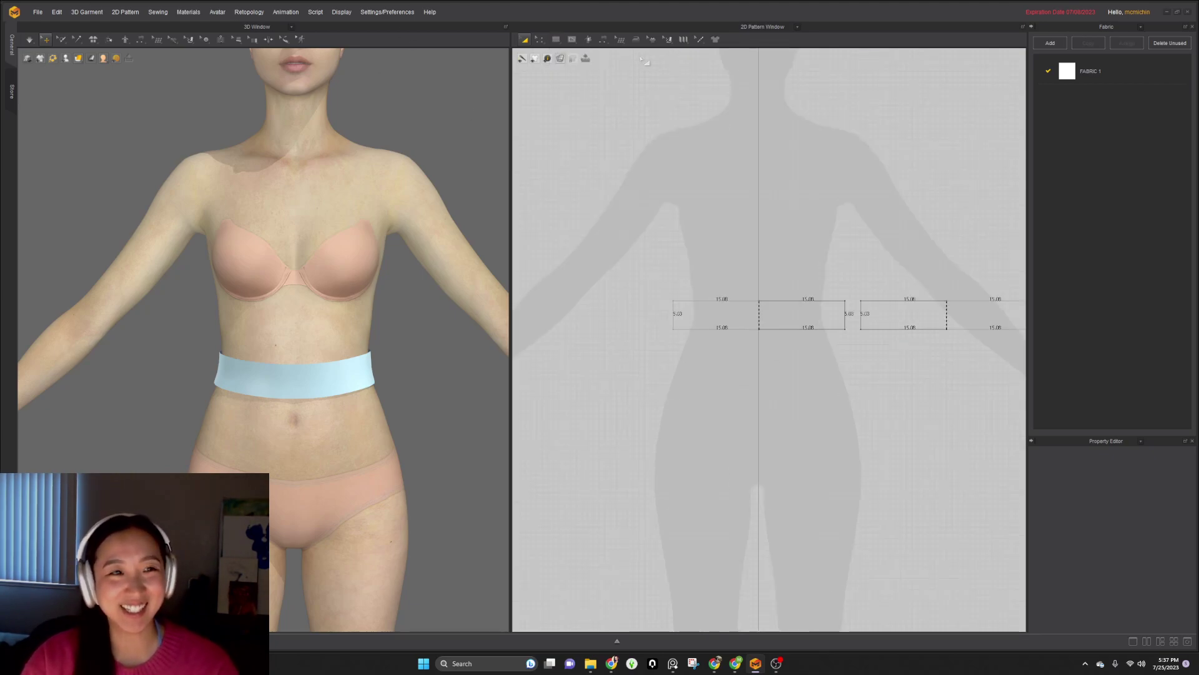
{"action": "left_click", "coordinate": [561, 43]}
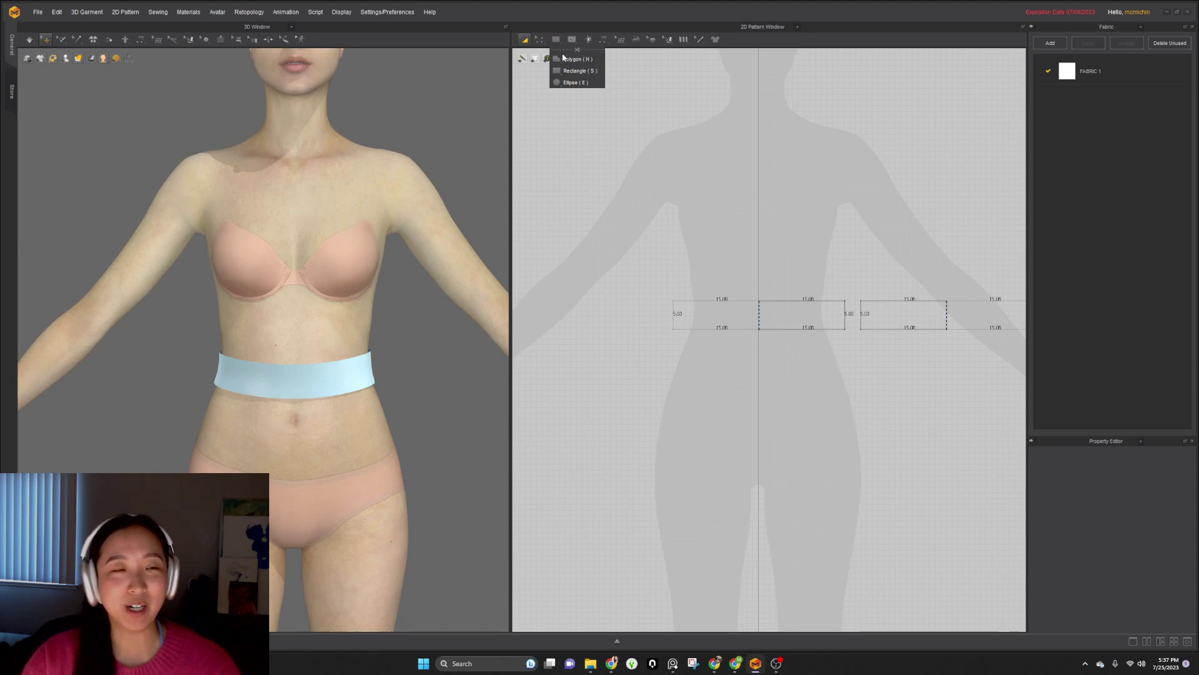
{"action": "left_click", "coordinate": [574, 70]}
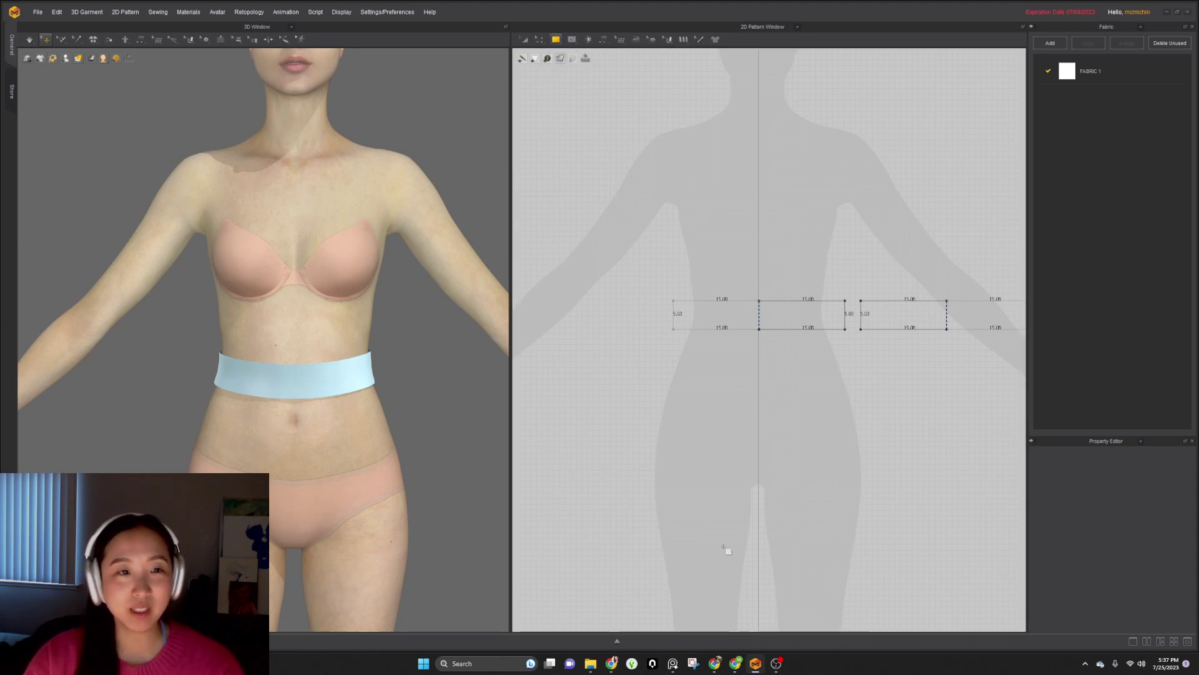
{"action": "left_click_drag", "start_coordinate": [674, 371], "coordinate": [697, 516]}
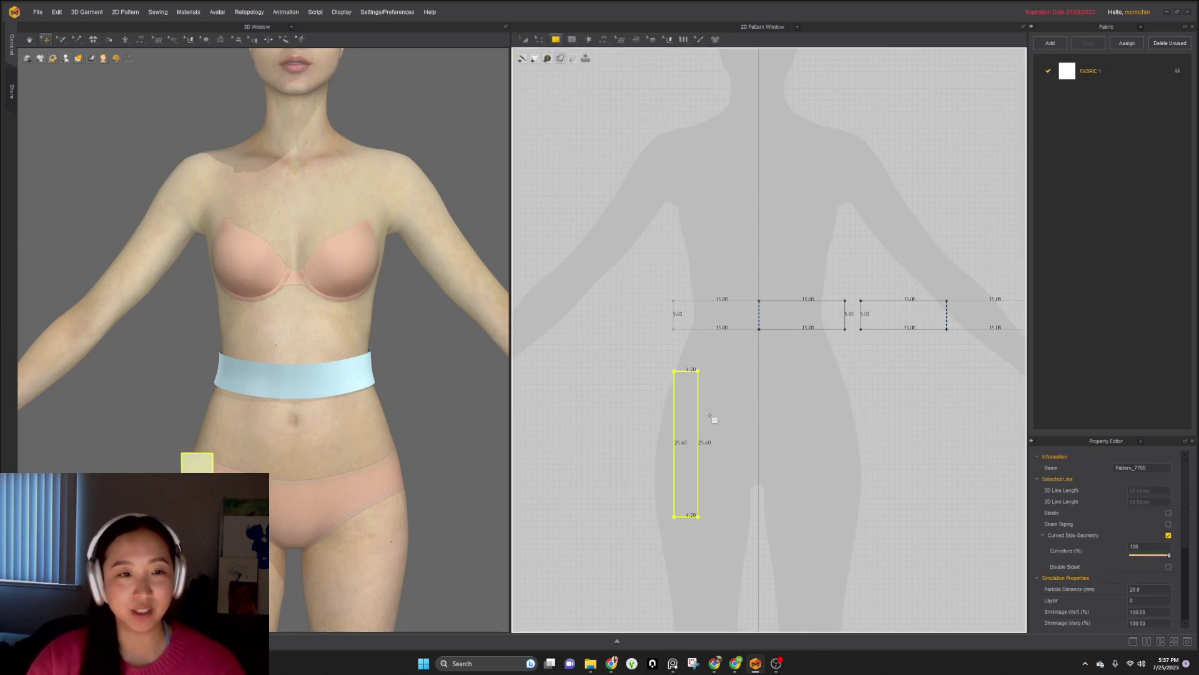
- Set the new rectangle's top edge length to 5 cm, changing it in both directions
{"action": "left_click", "coordinate": [684, 372]}
{"action": "right_click", "coordinate": [684, 372]}
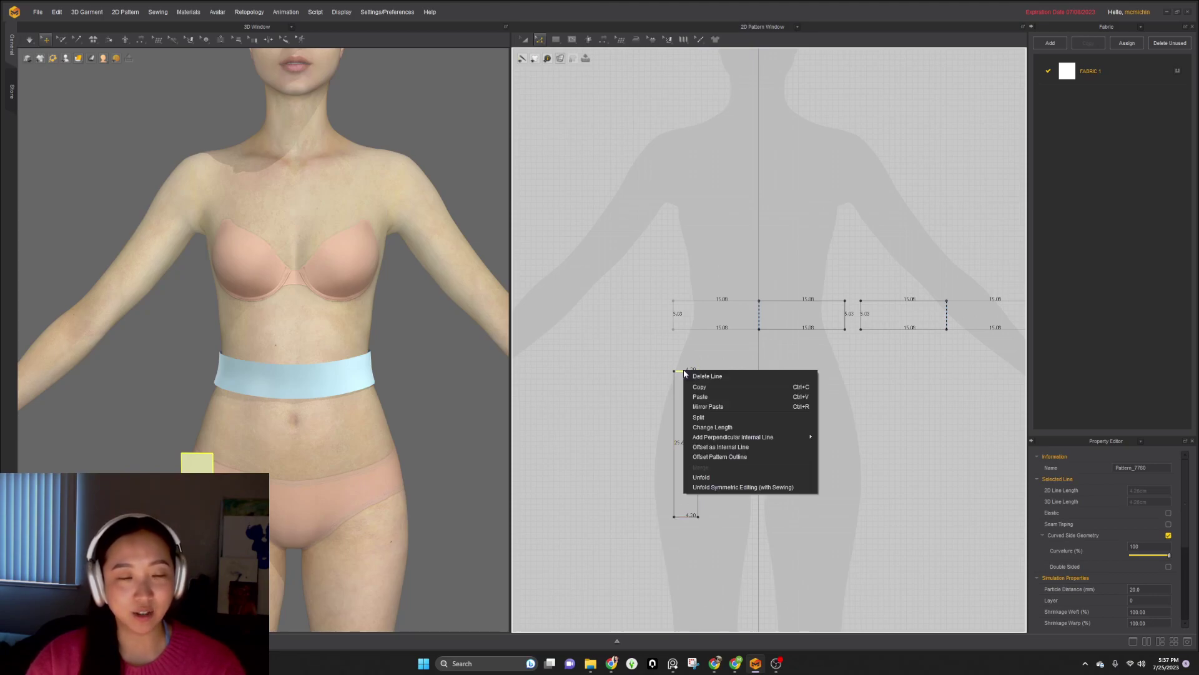
{"action": "left_click", "coordinate": [712, 427]}
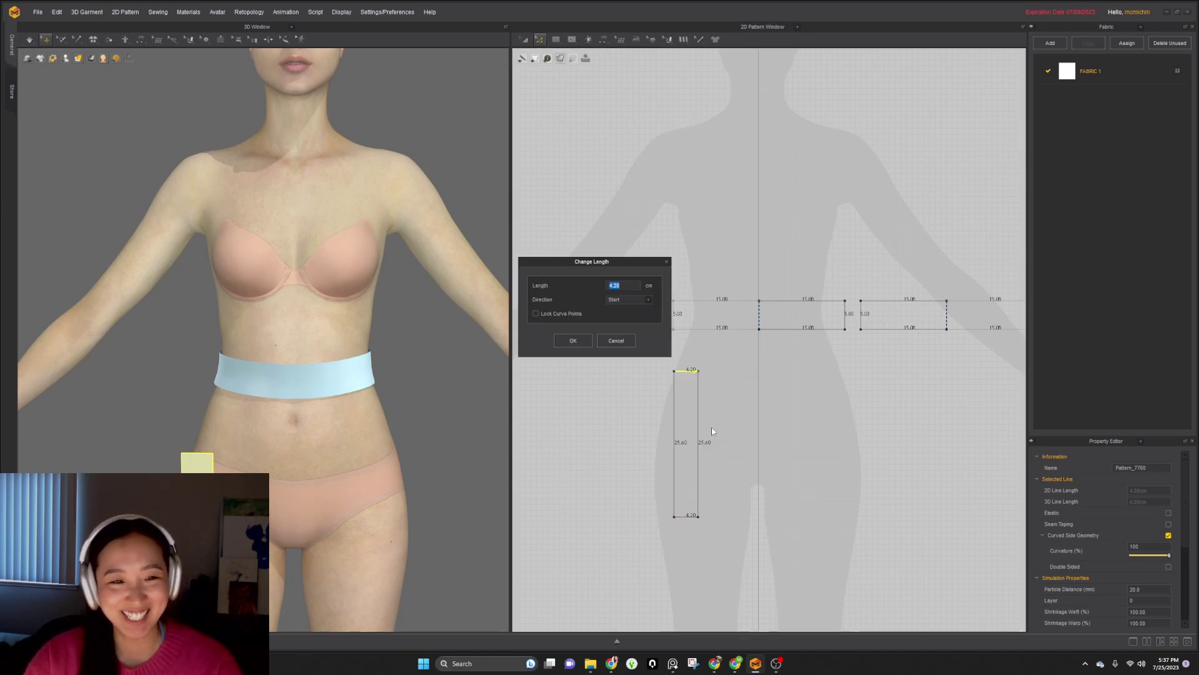
{"action": "type", "text": "5"}
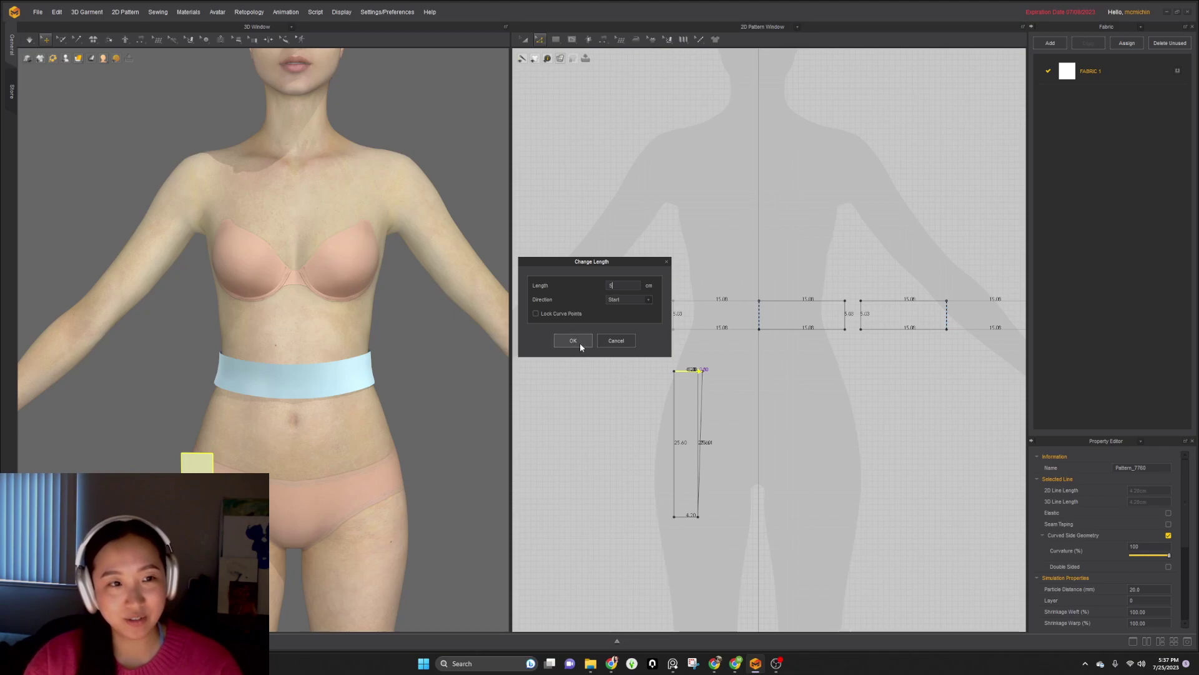
{"action": "left_click", "coordinate": [647, 300]}
{"action": "left_click", "coordinate": [626, 309]}
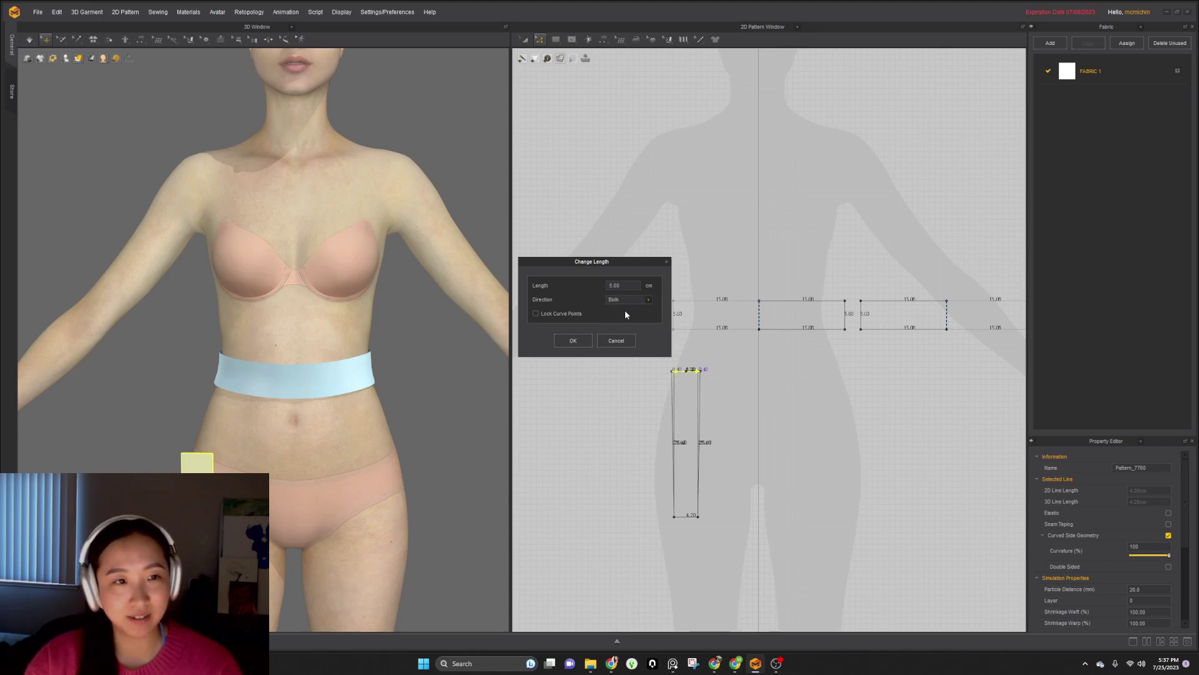
{"action": "left_click", "coordinate": [573, 341]}
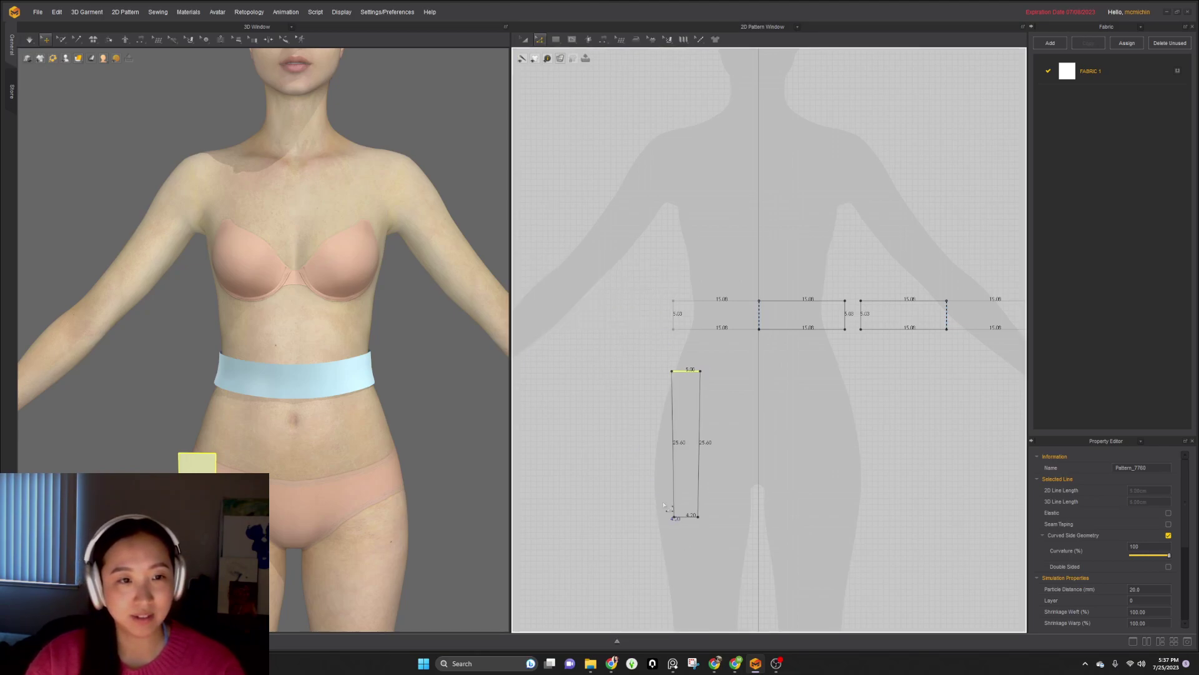
- Set the rectangle's bottom edge length to 5 cm, changing it in both directions
{"action": "left_click", "coordinate": [683, 517]}
{"action": "right_click", "coordinate": [684, 518]}
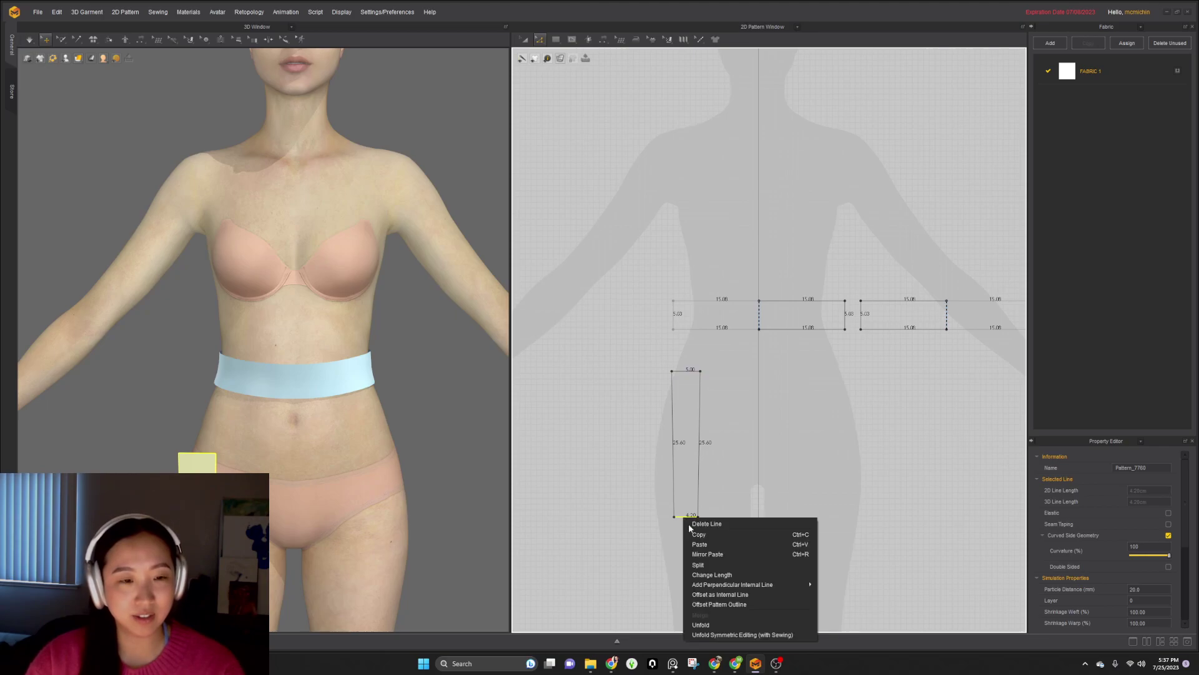
{"action": "left_click", "coordinate": [695, 576]}
{"action": "type", "text": "5"}
{"action": "left_click", "coordinate": [614, 319]}
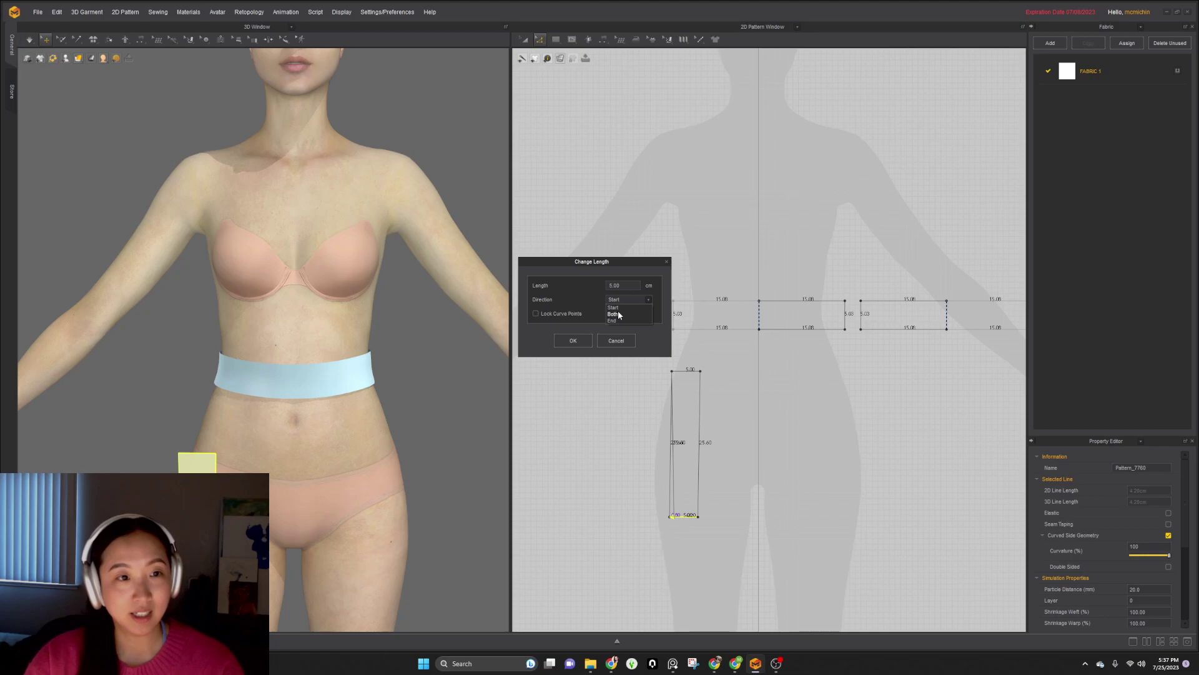
{"action": "left_click", "coordinate": [573, 340]}
- Extend the rectangle by offsetting its right outline 25 cm outward, creating an internal line at the original edge
{"action": "scroll", "coordinate": [724, 445], "scroll_direction": "down", "scroll_amount": 4}
{"action": "scroll", "coordinate": [726, 418], "scroll_direction": "up", "scroll_amount": 5}
{"action": "left_click", "coordinate": [718, 436]}
{"action": "right_click", "coordinate": [719, 435]}
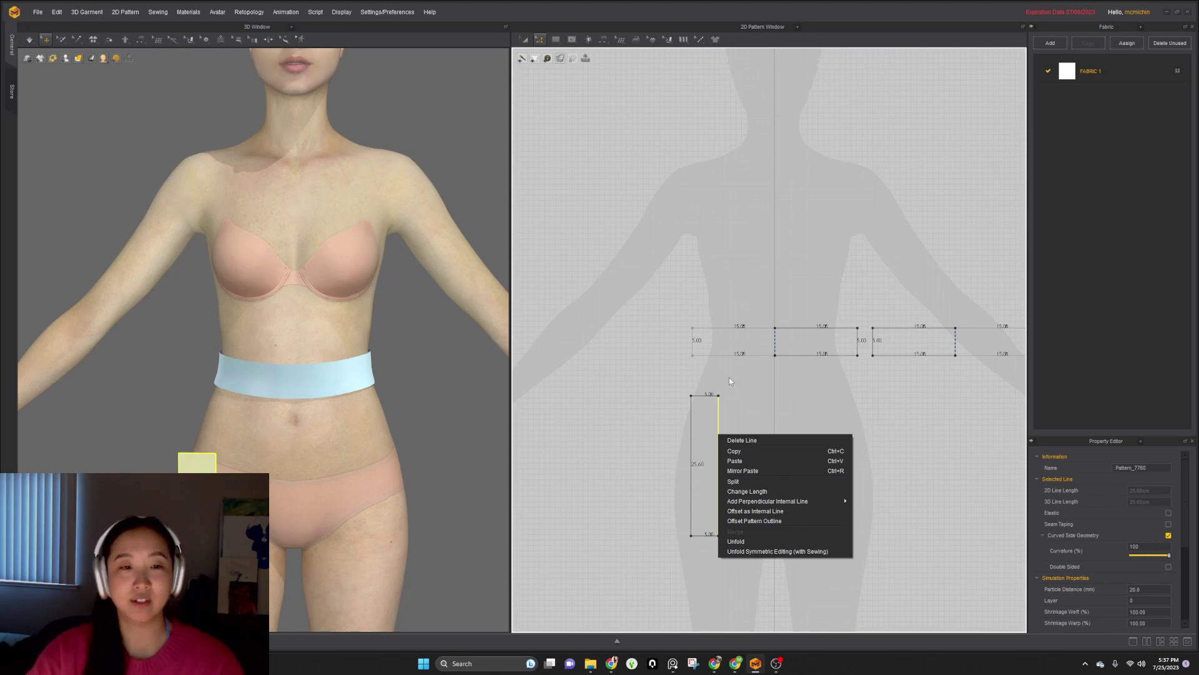
{"action": "left_click", "coordinate": [756, 520]}
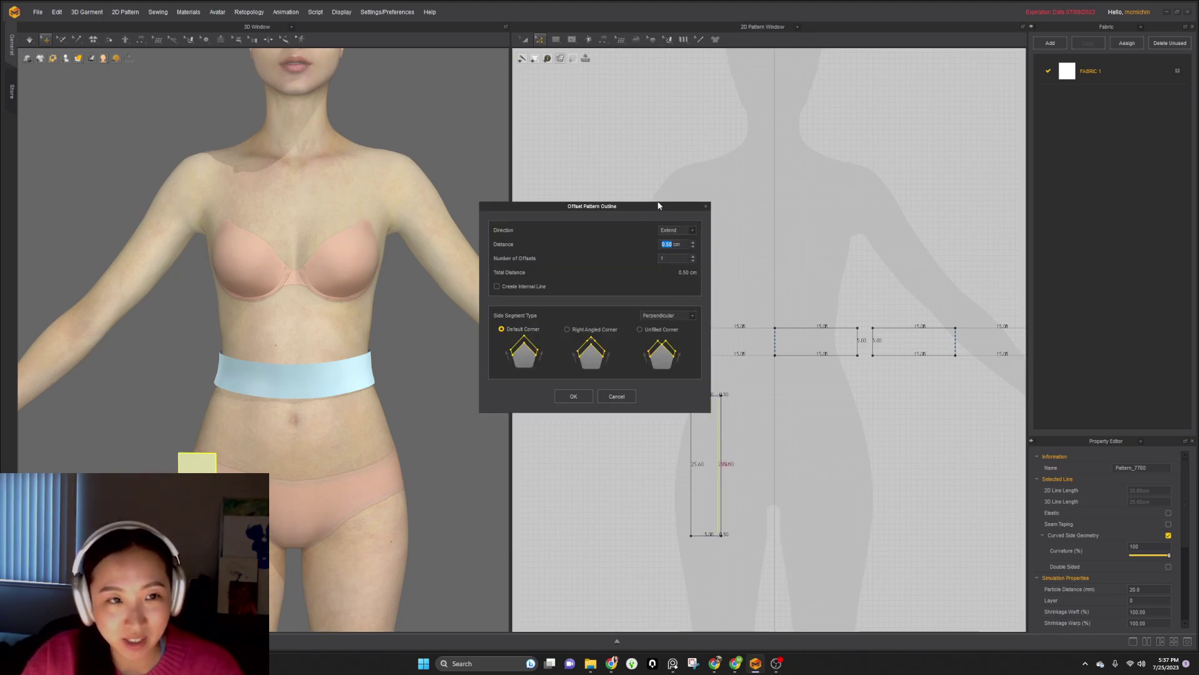
{"action": "left_click_drag", "start_coordinate": [646, 205], "coordinate": [549, 204]}
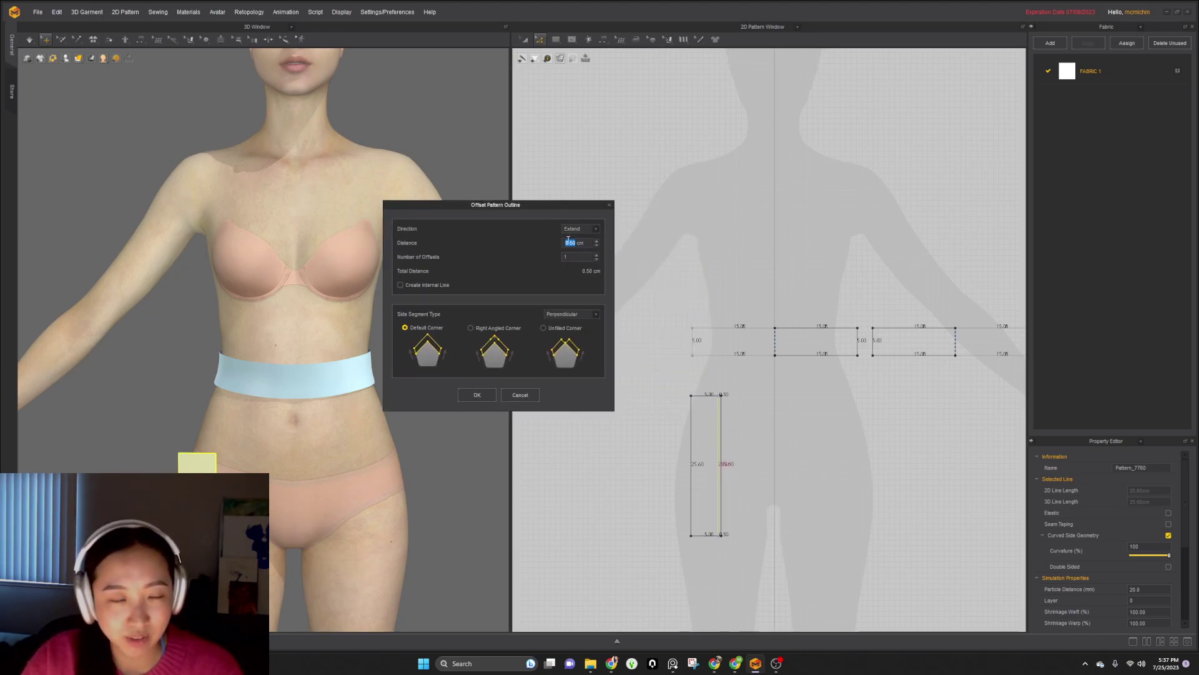
{"action": "type", "text": "25"}
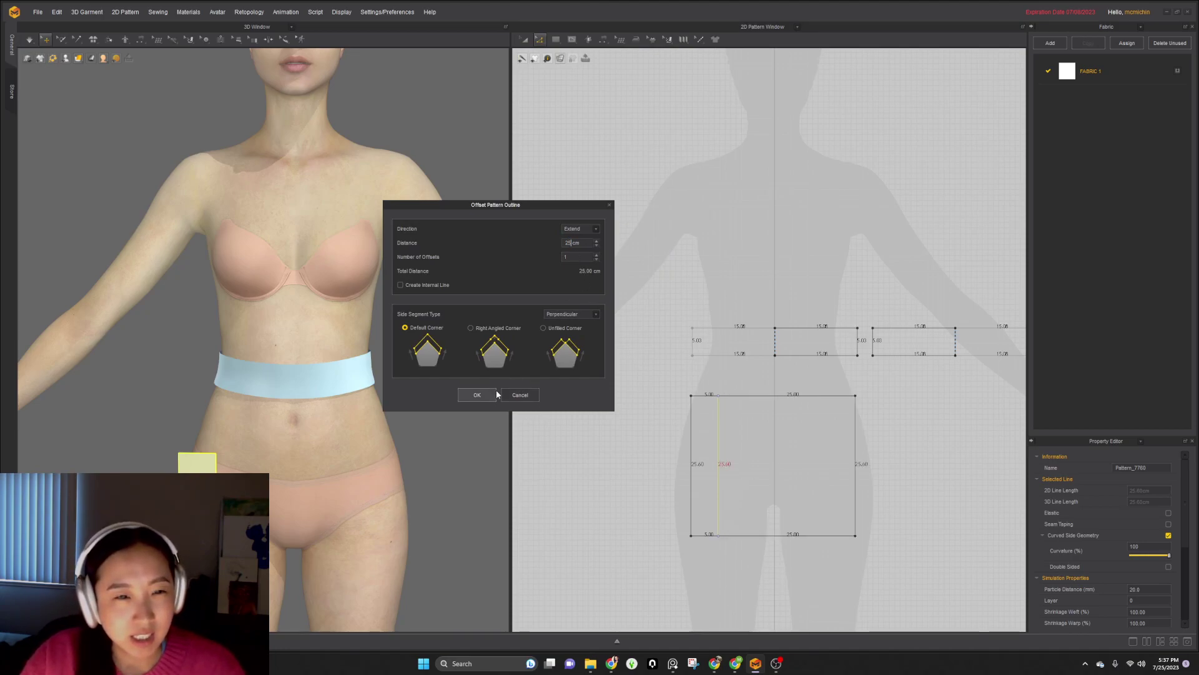
{"action": "left_click", "coordinate": [417, 286]}
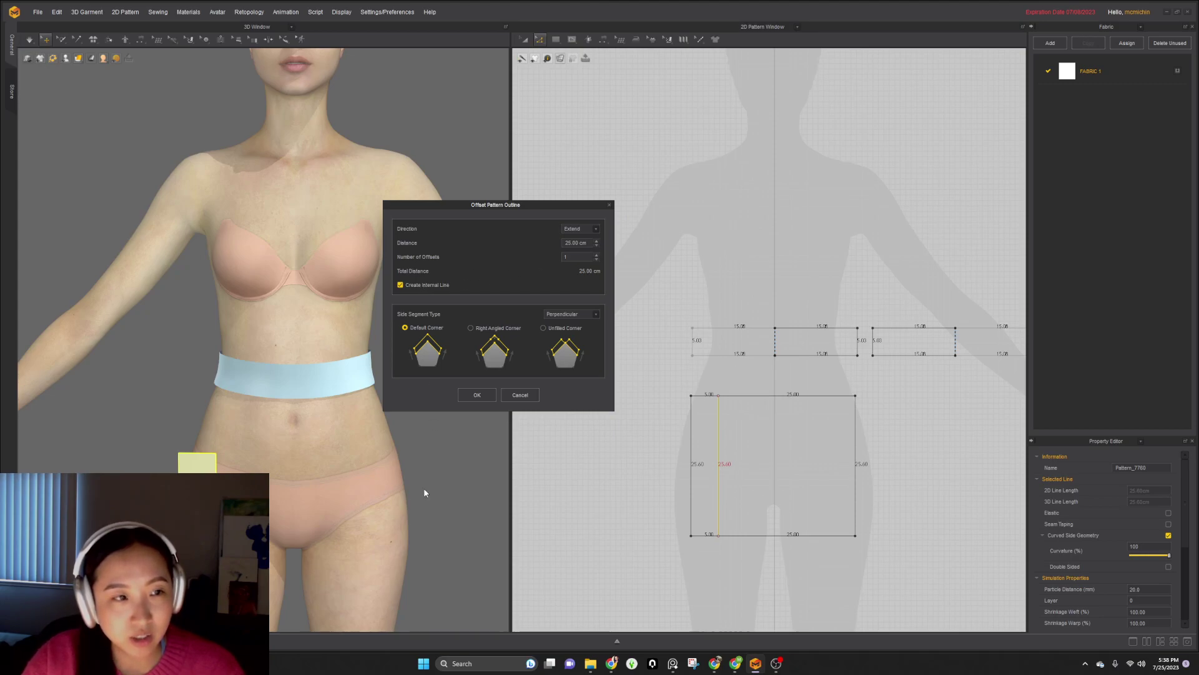
{"action": "left_click", "coordinate": [474, 396]}
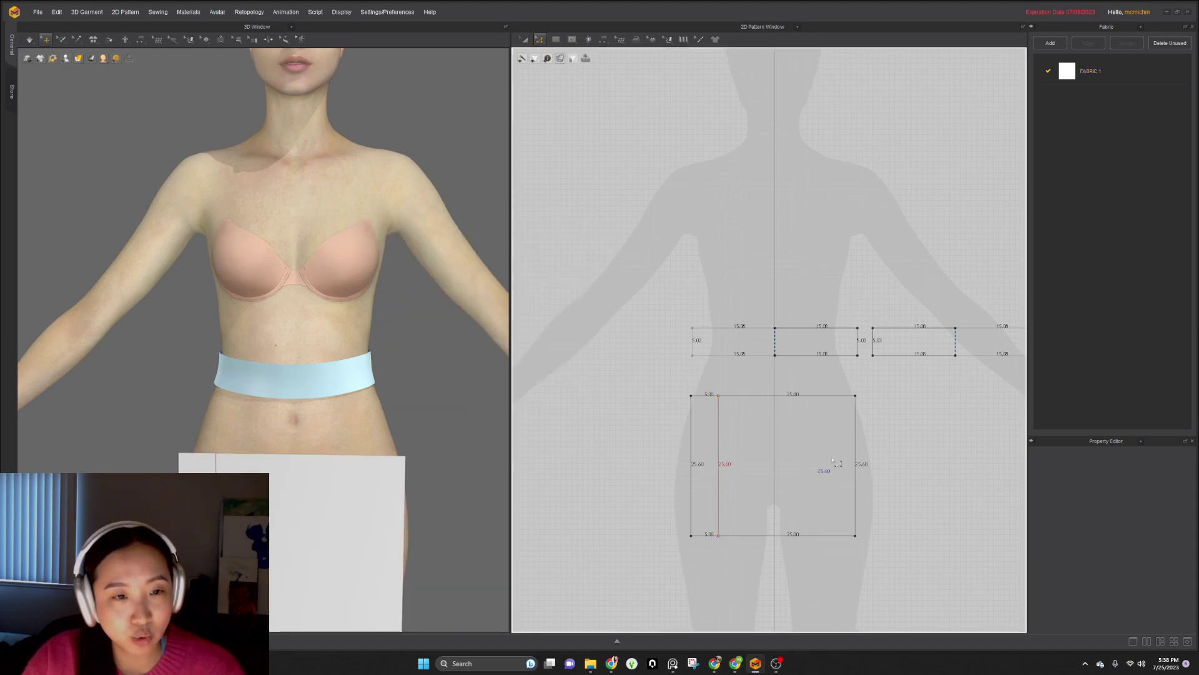
- Offset the skirt panel's internal line four times at 5 cm spacing in the reverse direction, across the extended area
{"action": "left_click", "coordinate": [717, 425]}
{"action": "right_click", "coordinate": [719, 424]}
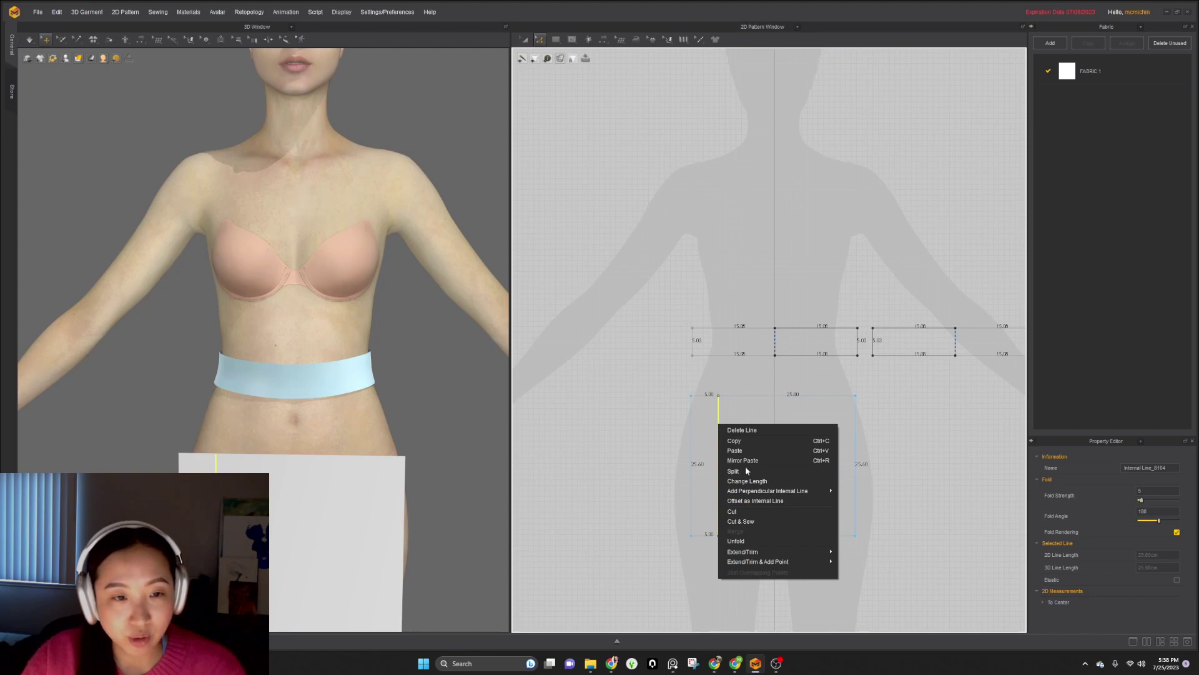
{"action": "left_click", "coordinate": [752, 500]}
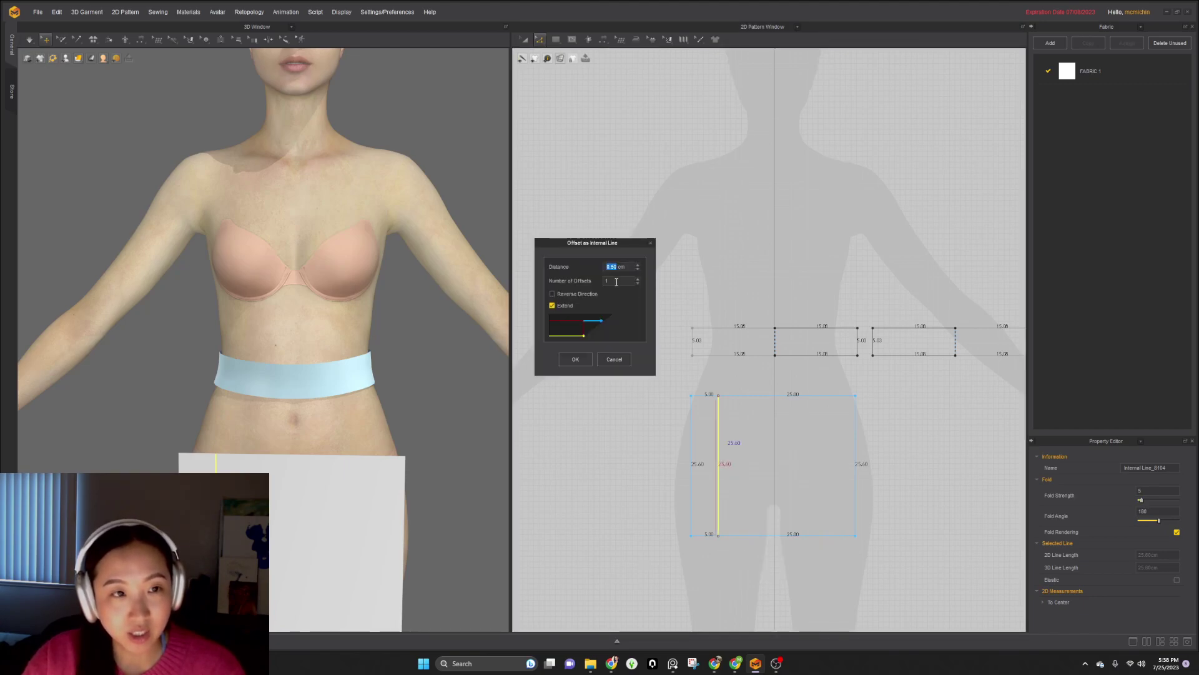
{"action": "type", "text": "5."}
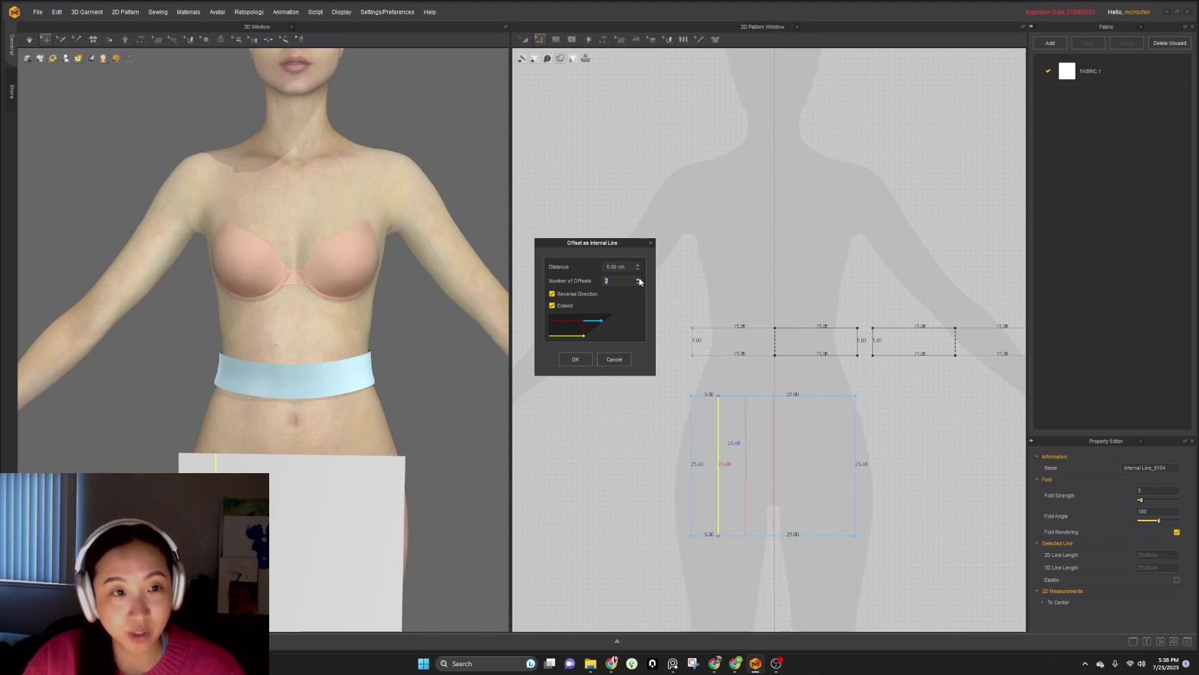
{"action": "left_click", "coordinate": [581, 358]}
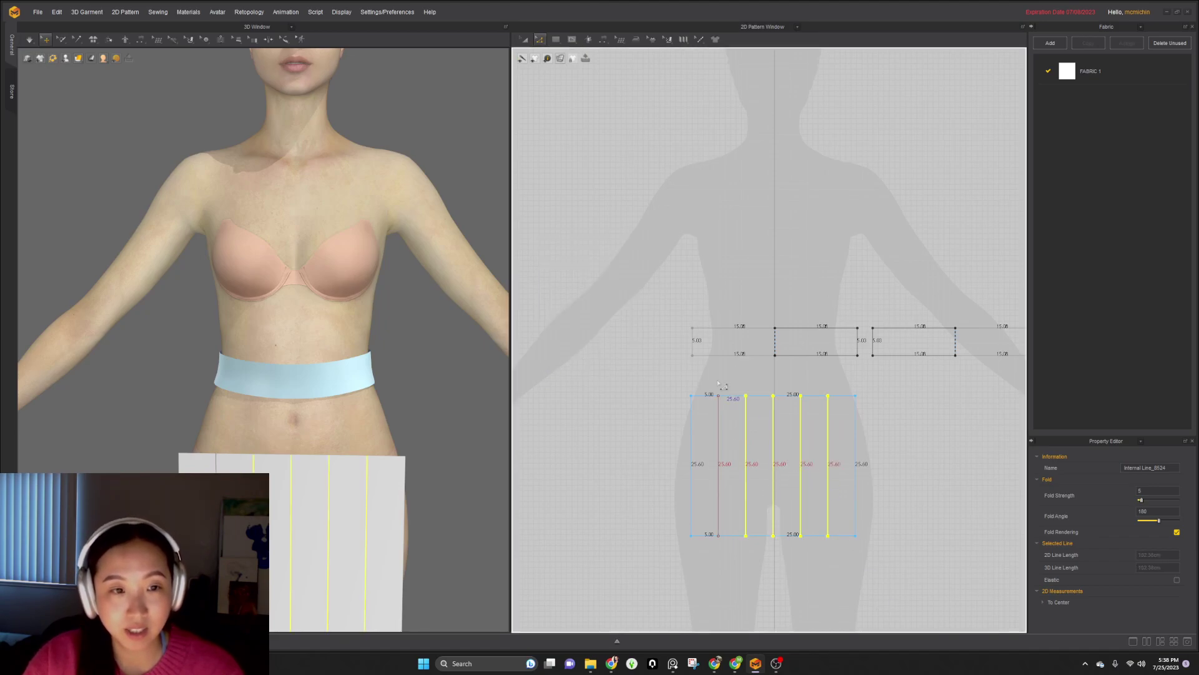
- Extend the upper endpoints of all five internal lines to the pattern outline, adding points on the top edge
{"action": "left_click_drag", "start_coordinate": [717, 378], "coordinate": [835, 404]}
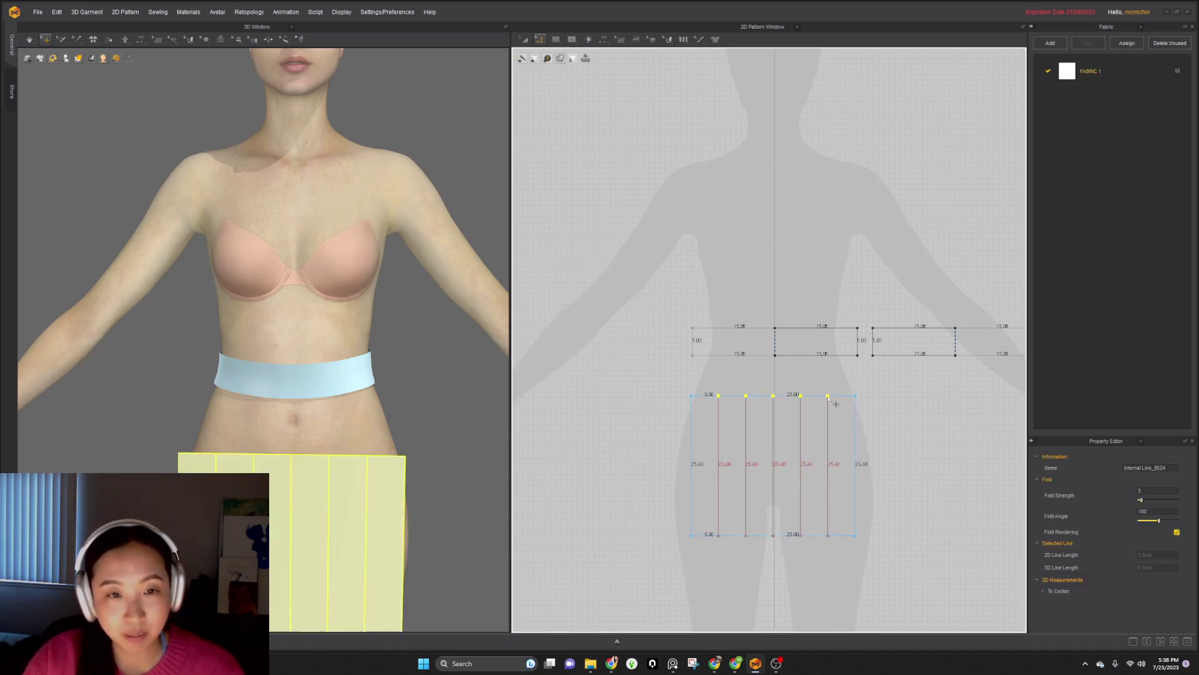
{"action": "right_click", "coordinate": [829, 398]}
{"action": "mouse_move", "coordinate": [886, 423]}
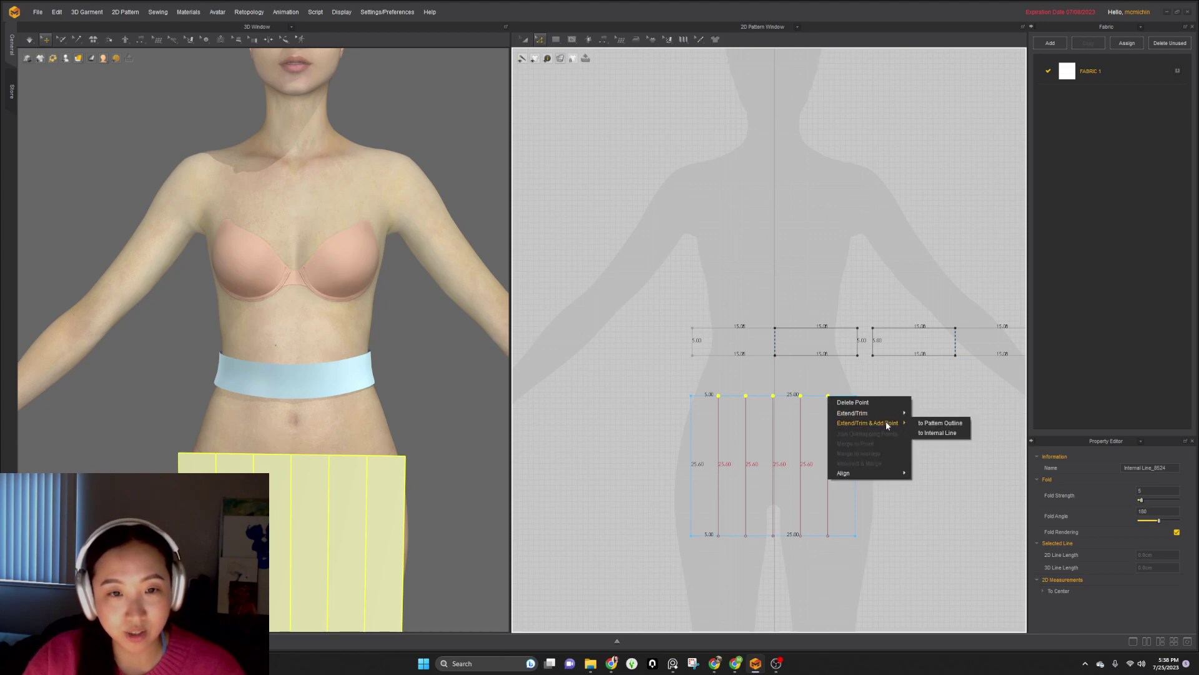
{"action": "left_click", "coordinate": [937, 422]}
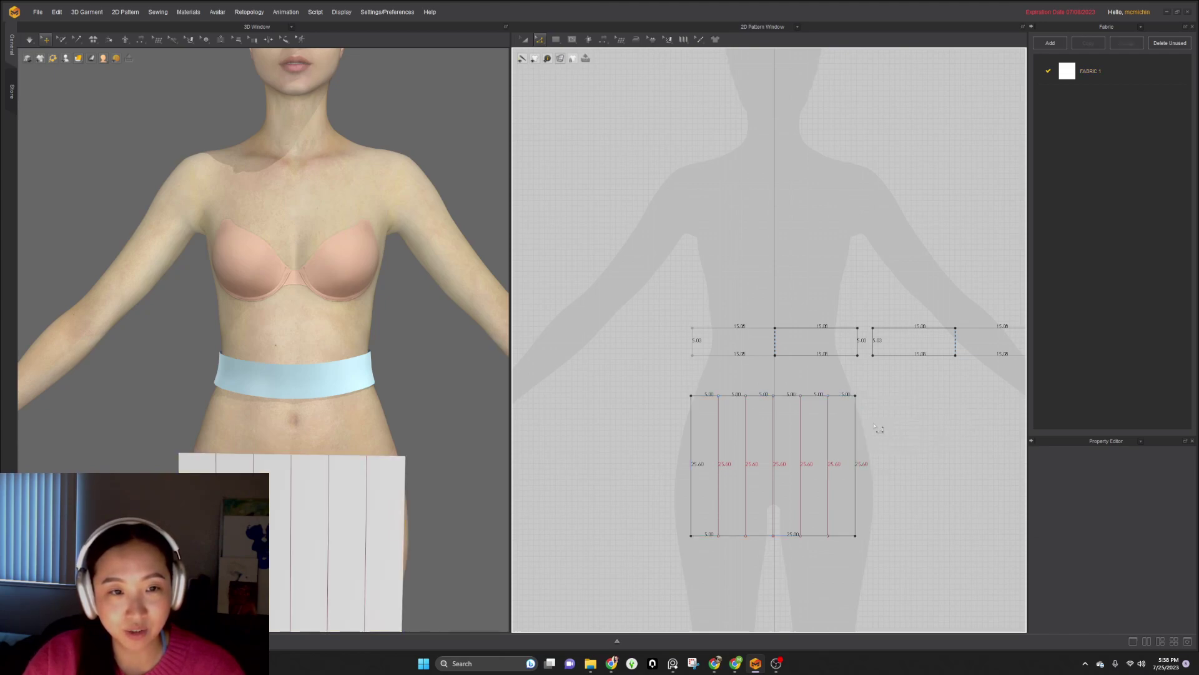
- Apply a box-pleat fold from left to right across the skirt panel's internal lines with the Pleats Fold tool
{"action": "scroll", "coordinate": [805, 447], "scroll_direction": "down", "scroll_amount": 3}
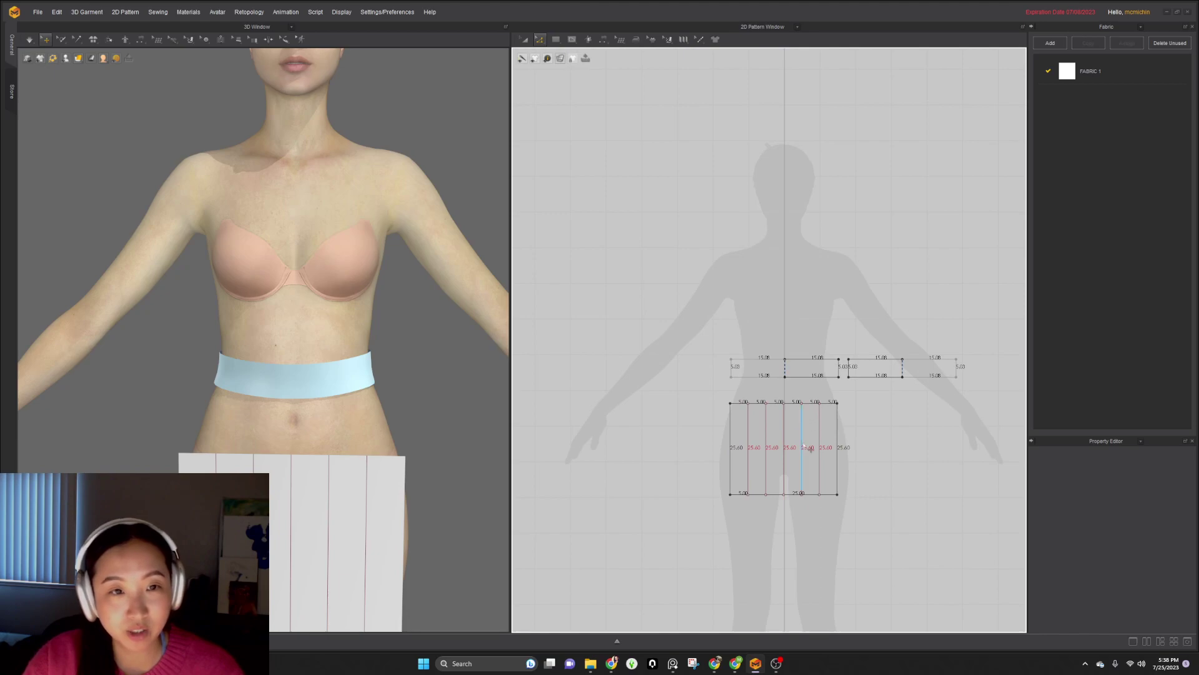
{"action": "left_click", "coordinate": [683, 39]}
{"action": "left_click", "coordinate": [704, 446]}
{"action": "double_click", "coordinate": [868, 444]}
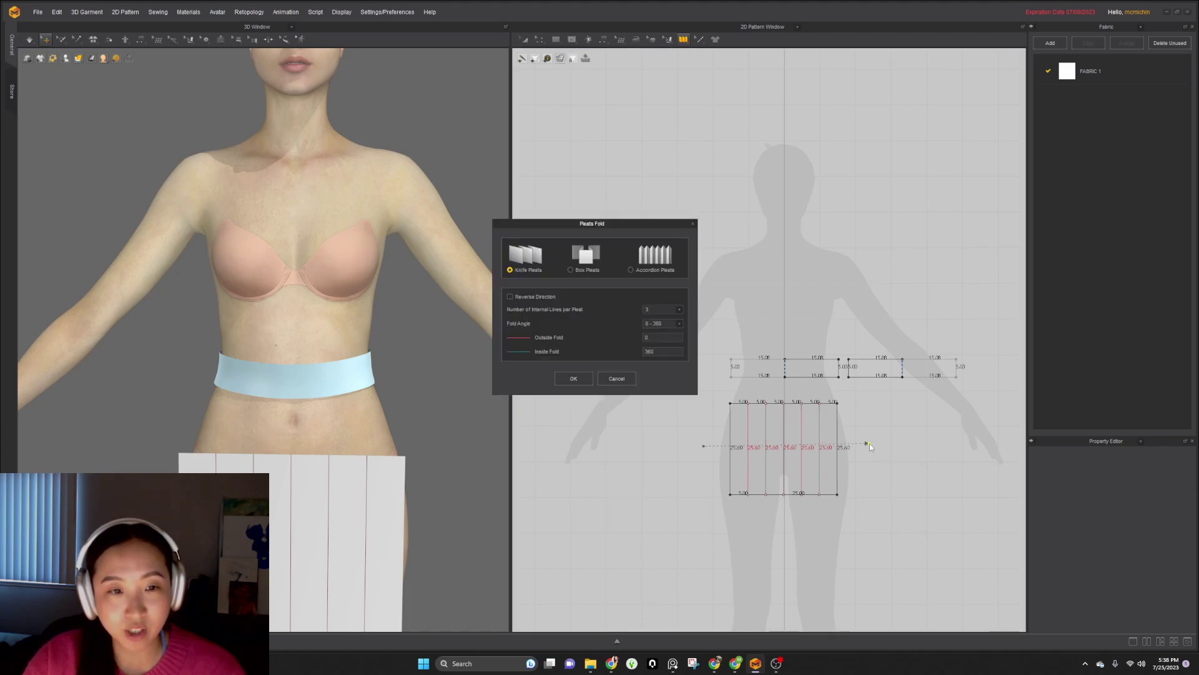
{"action": "left_click_drag", "start_coordinate": [555, 220], "coordinate": [560, 287]}
{"action": "left_click", "coordinate": [592, 336]}
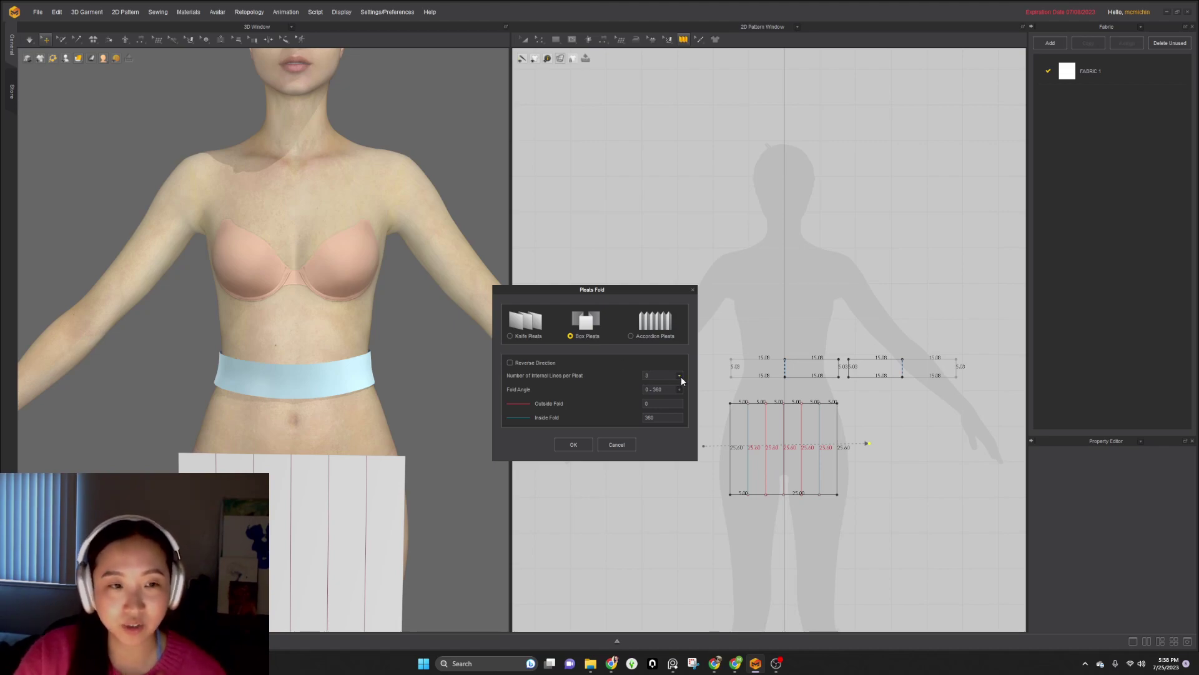
{"action": "left_click", "coordinate": [585, 445]}
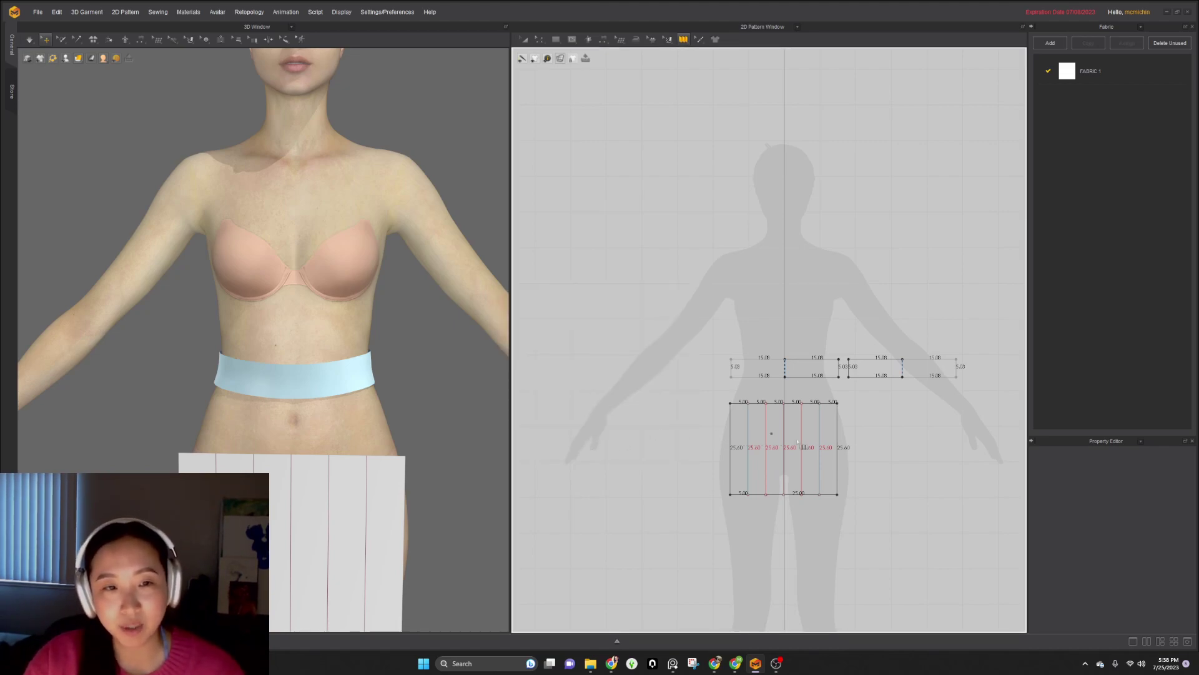
- Open the simulation properties and set the gravity to 0
{"action": "scroll", "coordinate": [414, 475], "scroll_direction": "down", "scroll_amount": 5}
{"action": "scroll", "coordinate": [418, 437], "scroll_direction": "up", "scroll_amount": 6}
{"action": "right_click", "coordinate": [418, 422]}
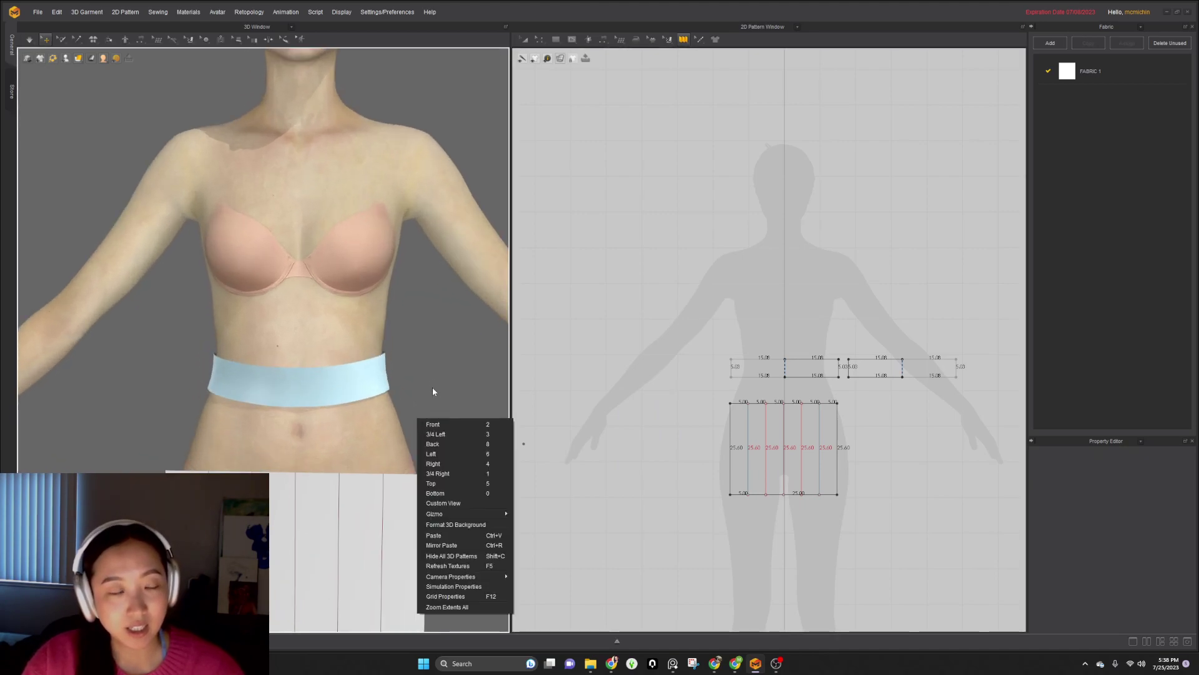
{"action": "left_click", "coordinate": [455, 586]}
{"action": "double_click", "coordinate": [1149, 565]}
{"action": "type", "text": "0"}
{"action": "key", "text": "Return"}
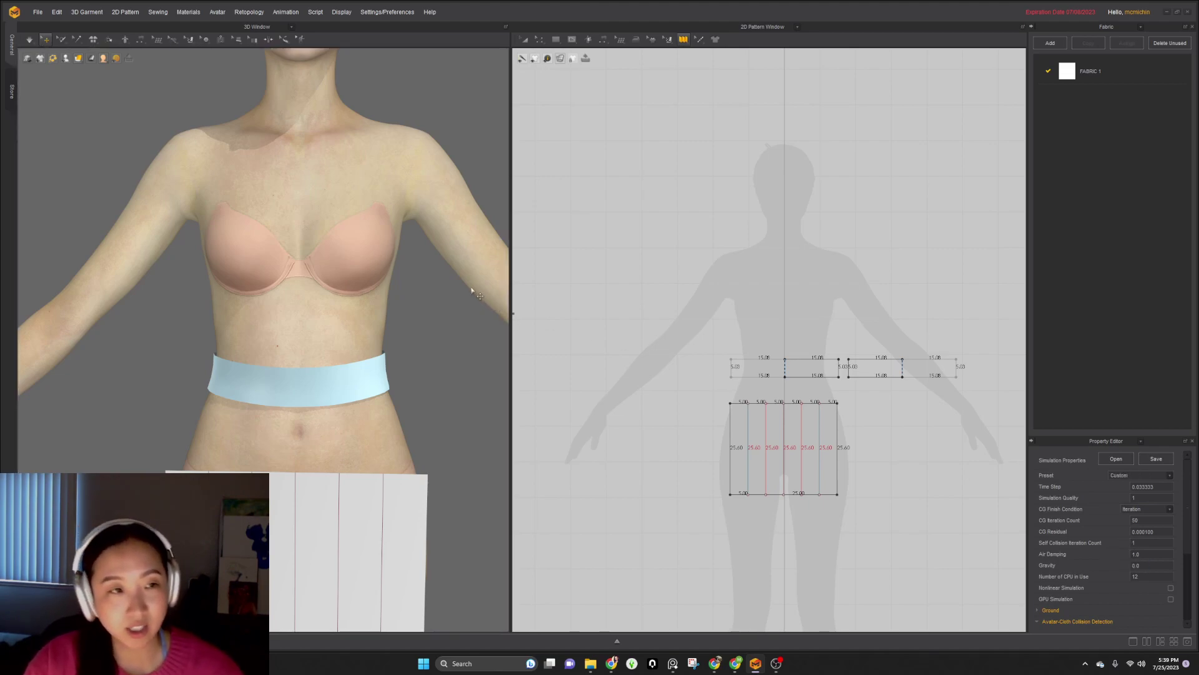
- Simulate the skirt panel without gravity so its box-pleat fold lines fold, and stop the simulation
{"action": "scroll", "coordinate": [433, 343], "scroll_direction": "down", "scroll_amount": 5}
{"action": "right_click_drag", "start_coordinate": [405, 469], "coordinate": [379, 455]}
{"action": "key", "text": "space"}
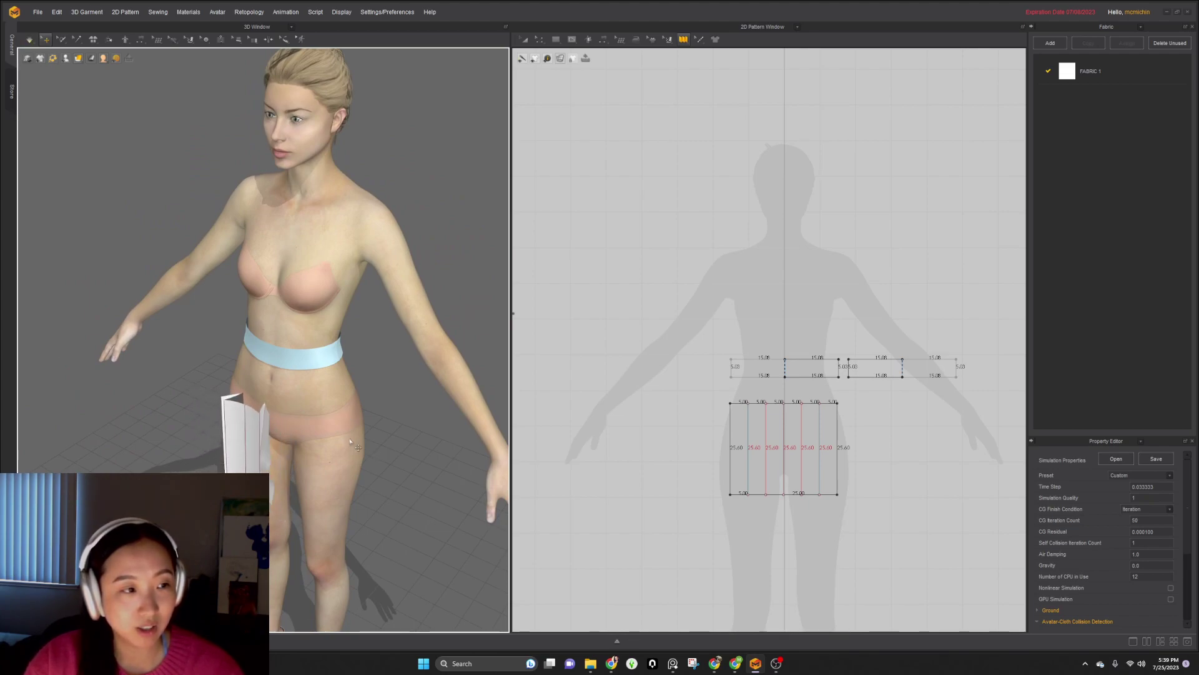
{"action": "right_click_drag", "start_coordinate": [335, 460], "coordinate": [353, 434]}
{"action": "key", "text": "z"}
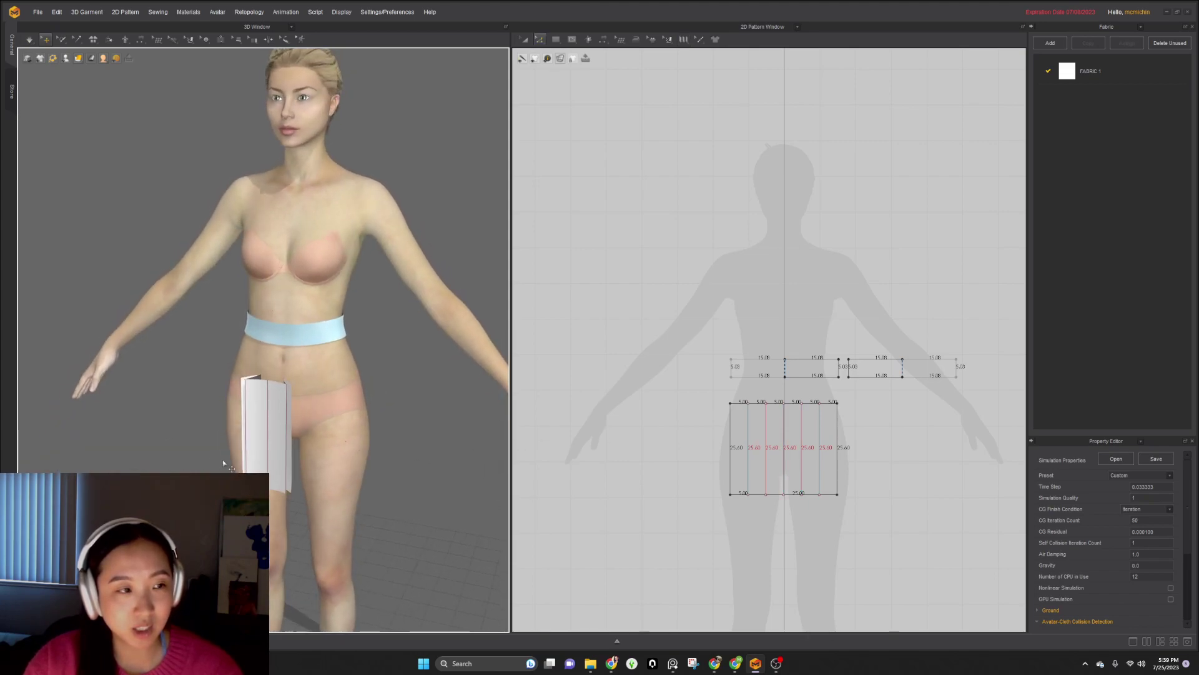
- Examine the folded box-pleat layers along the skirt panel's upper edge and match them to the segments of the 2D pattern
{"action": "right_click_drag", "start_coordinate": [219, 461], "coordinate": [287, 459]}
{"action": "middle_click_drag", "start_coordinate": [341, 443], "coordinate": [328, 423]}
{"action": "scroll", "coordinate": [328, 422], "scroll_direction": "up", "scroll_amount": 2}
{"action": "right_click_drag", "start_coordinate": [328, 423], "coordinate": [309, 480]}
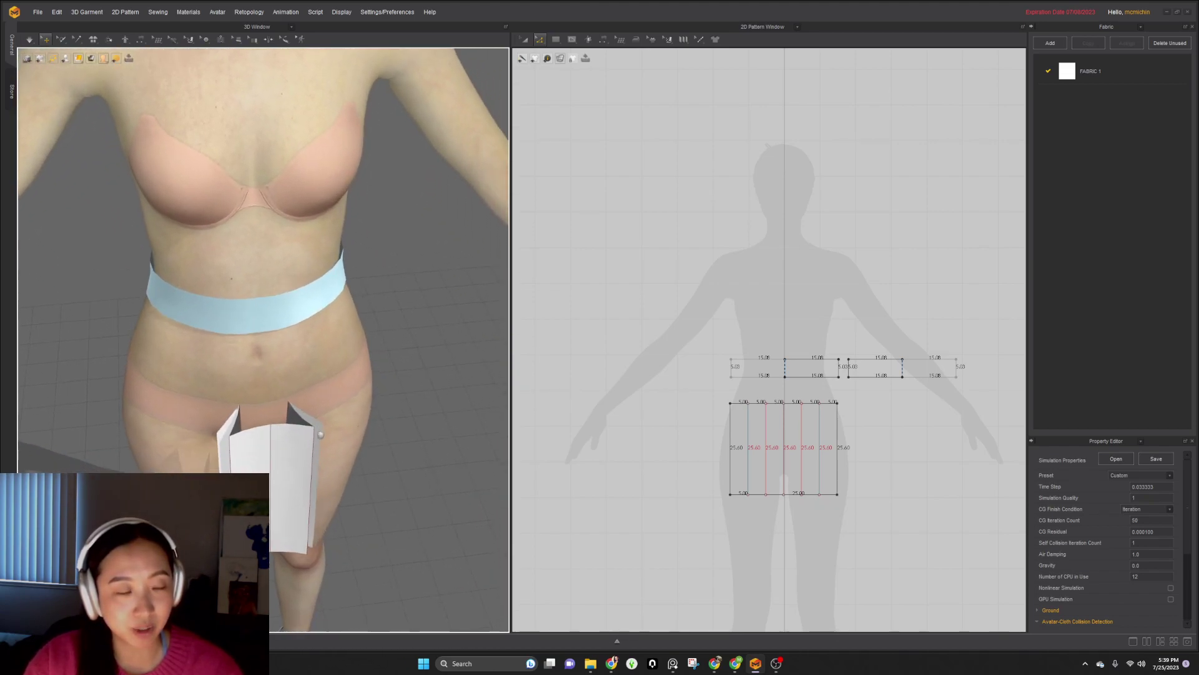
{"action": "scroll", "coordinate": [308, 475], "scroll_direction": "up", "scroll_amount": 2}
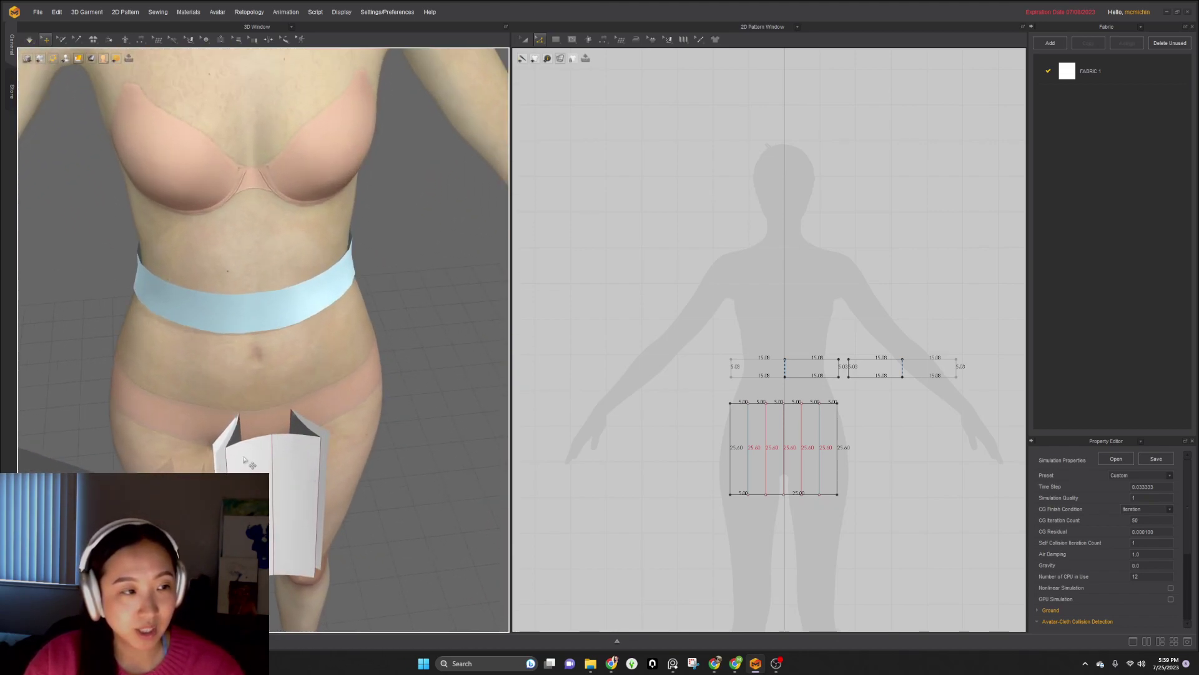
{"action": "scroll", "coordinate": [242, 462], "scroll_direction": "up", "scroll_amount": 2}
{"action": "left_click", "coordinate": [226, 463]}
{"action": "left_click", "coordinate": [265, 500]}
{"action": "scroll", "coordinate": [779, 399], "scroll_direction": "up", "scroll_amount": 3}
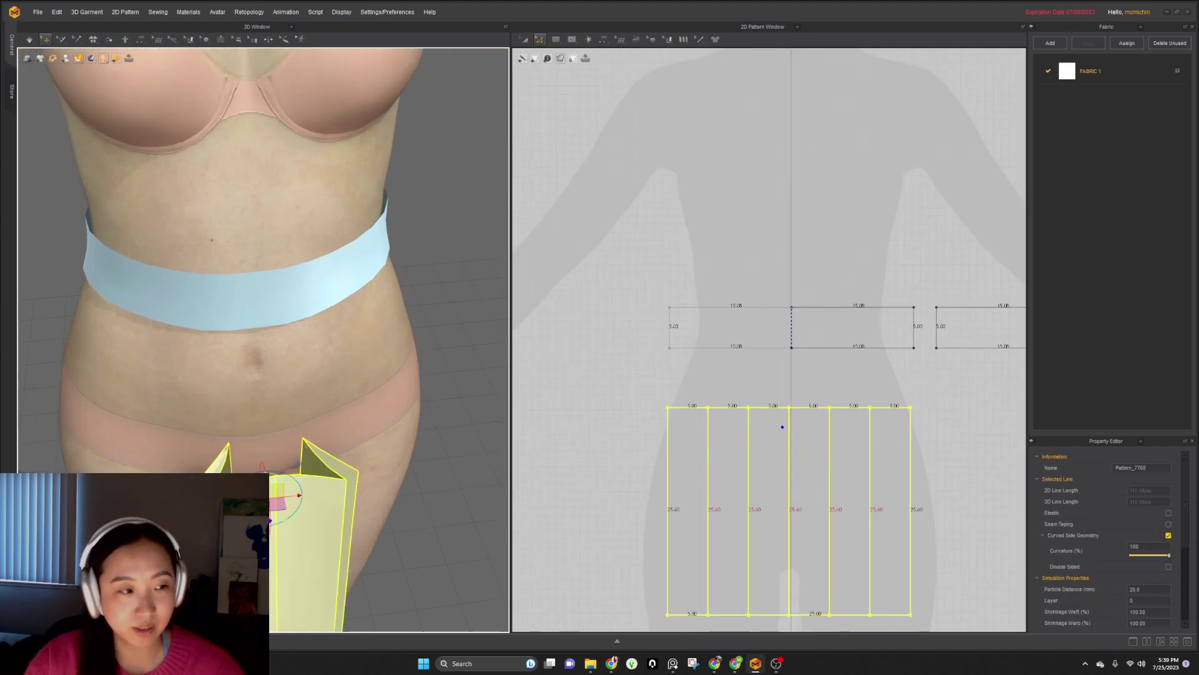
{"action": "left_click", "coordinate": [228, 472]}
{"action": "left_click", "coordinate": [236, 525]}
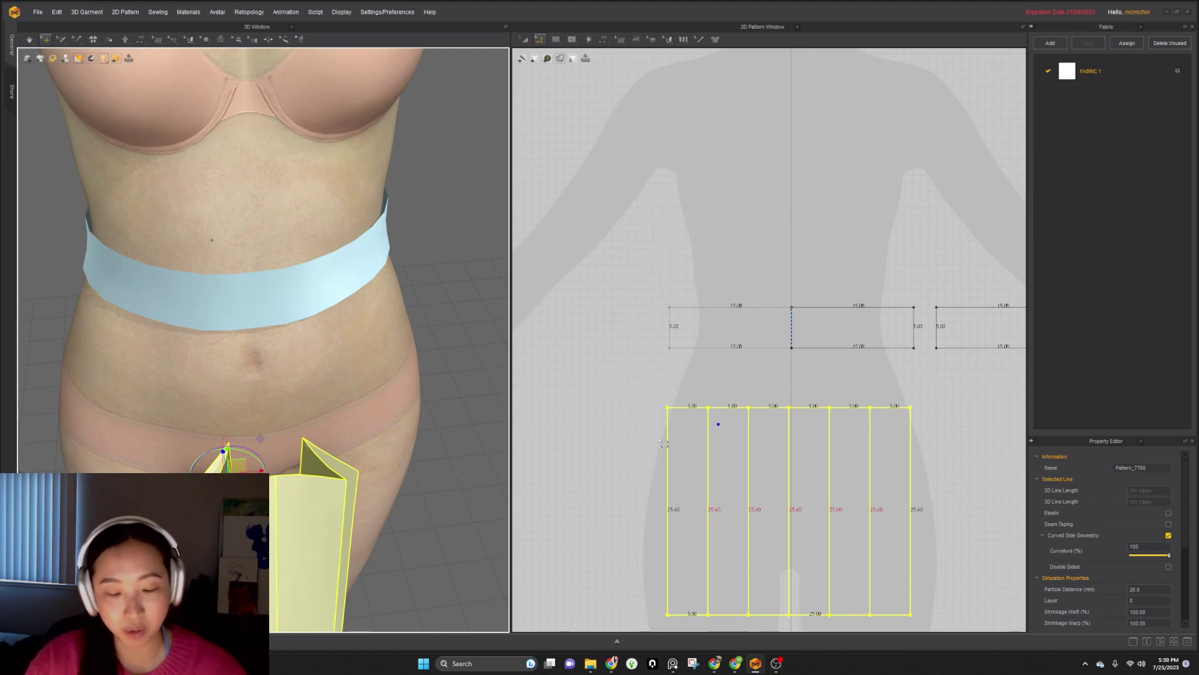
- Sew the skirt panel's second top-edge segment to the third, and the fourth segment to the fifth
{"action": "key", "text": "n"}
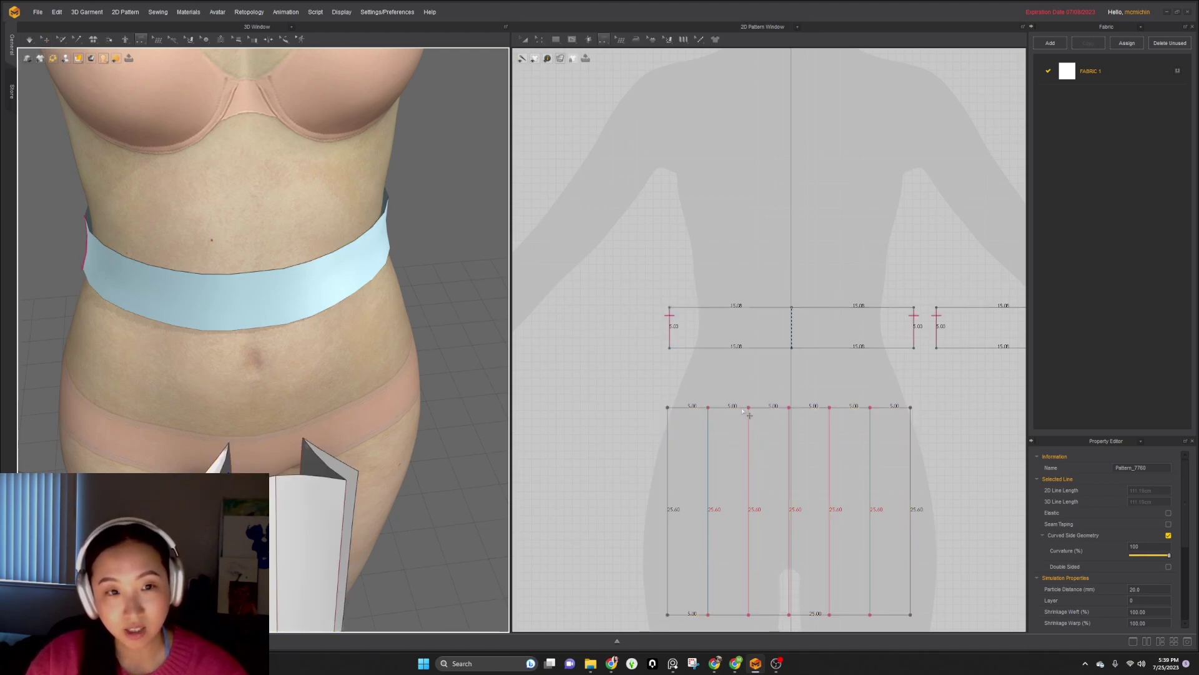
{"action": "left_click", "coordinate": [743, 409]}
{"action": "left_click", "coordinate": [755, 409]}
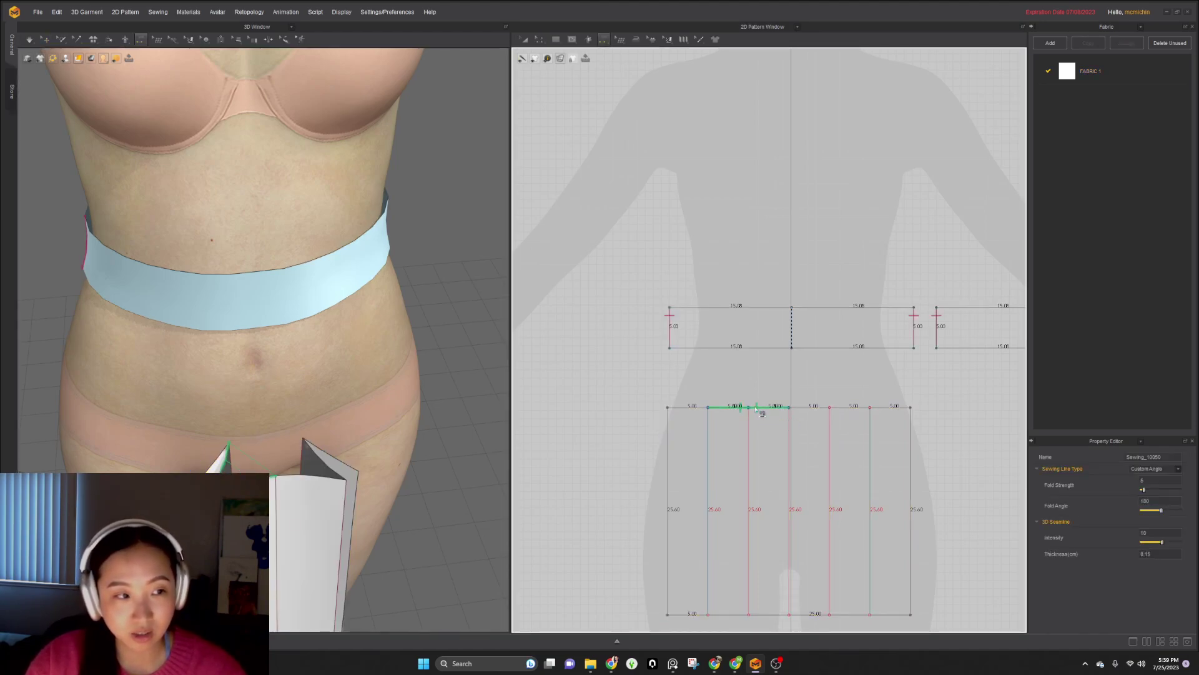
{"action": "left_click", "coordinate": [823, 408]}
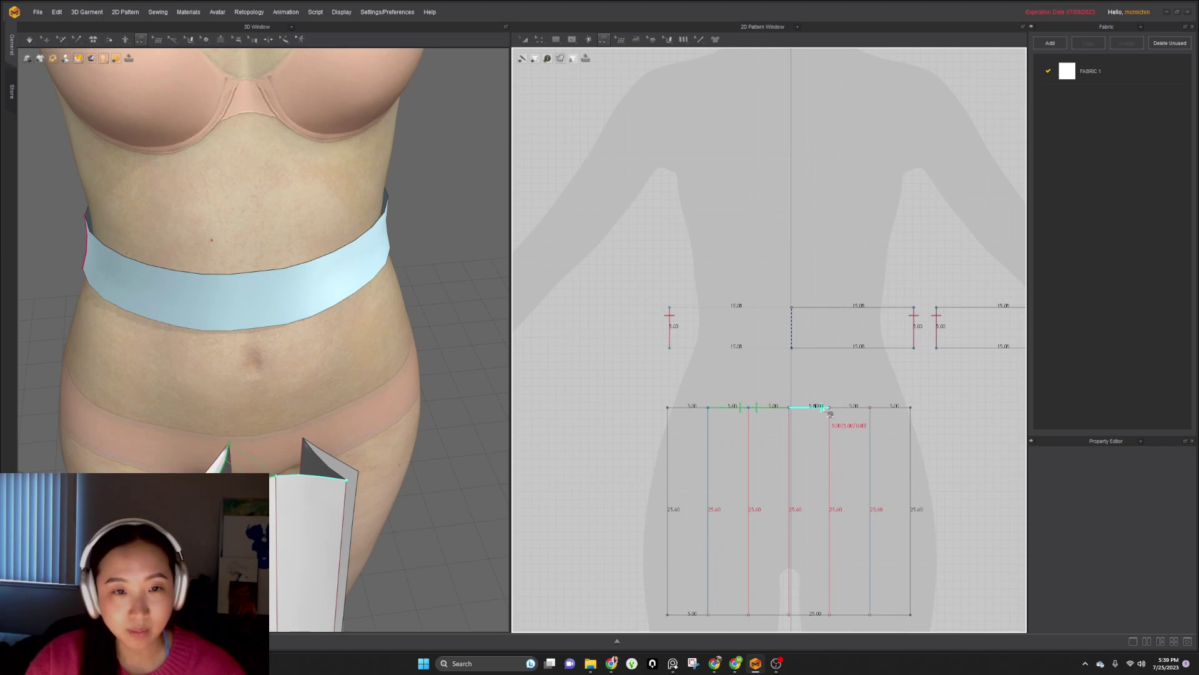
{"action": "left_click", "coordinate": [850, 408]}
{"action": "key", "text": "a"}
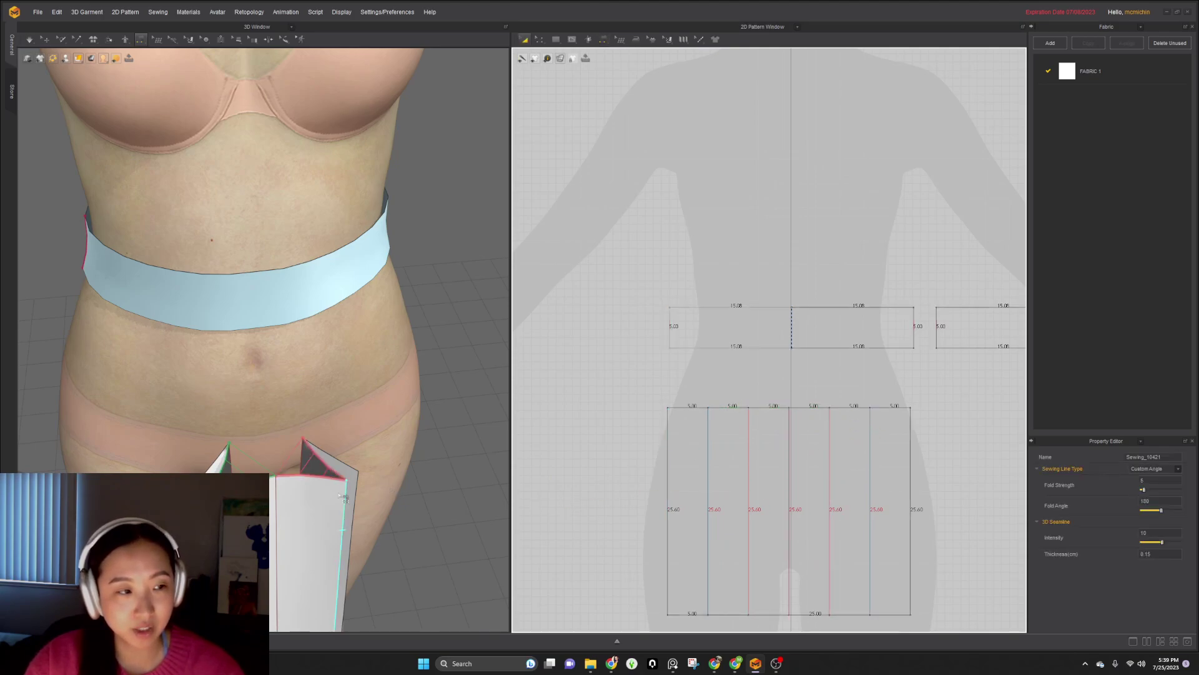
- Simulate the panel and sew the outermost top-edge segments to the pleat layers they overlap, picking the edges on the 3D garment
{"action": "key", "text": "space"}
{"action": "right_click_drag", "start_coordinate": [321, 504], "coordinate": [272, 497]}
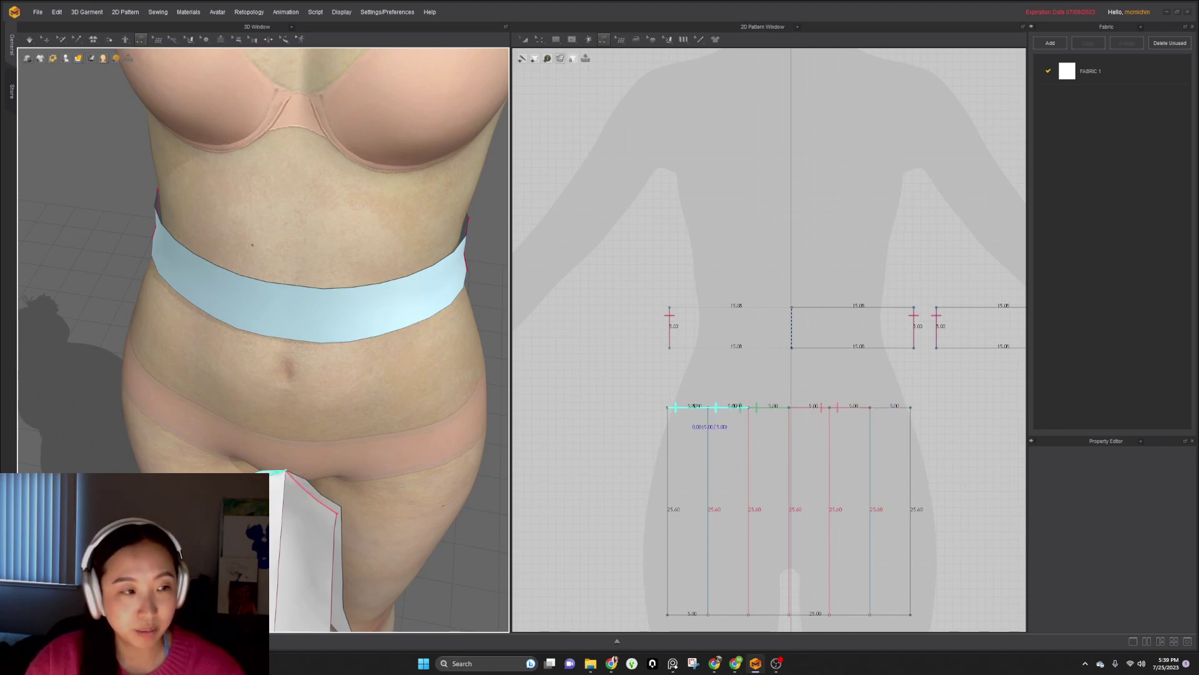
{"action": "left_click", "coordinate": [275, 473]}
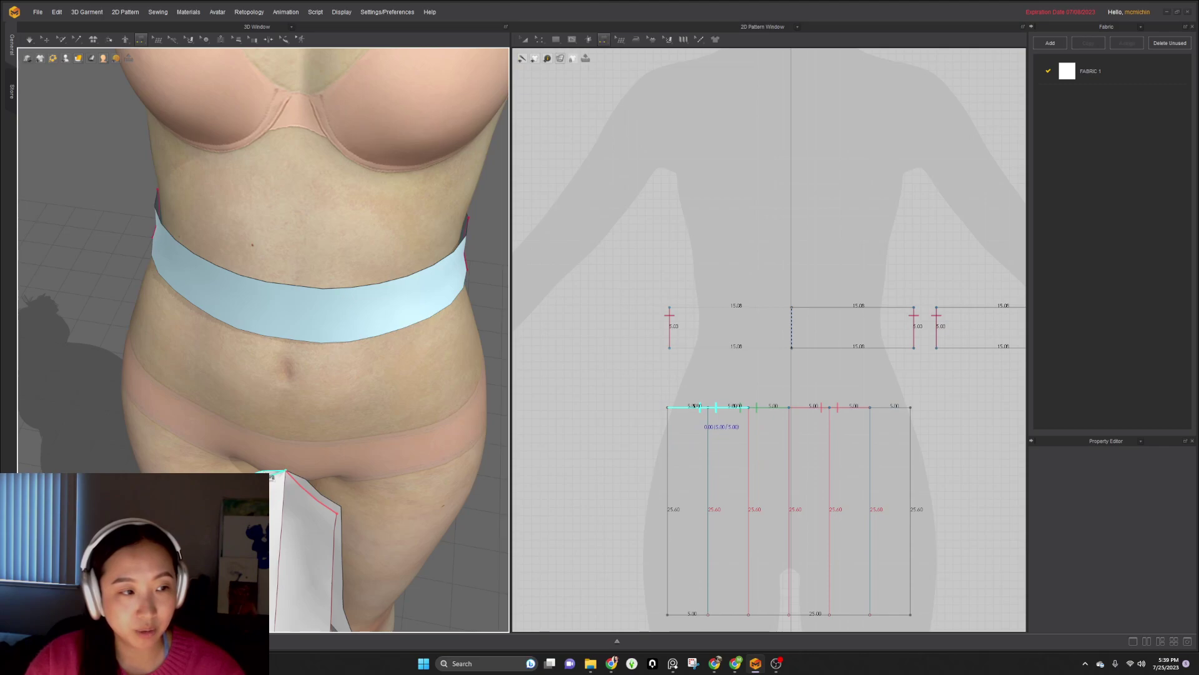
{"action": "left_click", "coordinate": [304, 478]}
{"action": "left_click", "coordinate": [301, 485]}
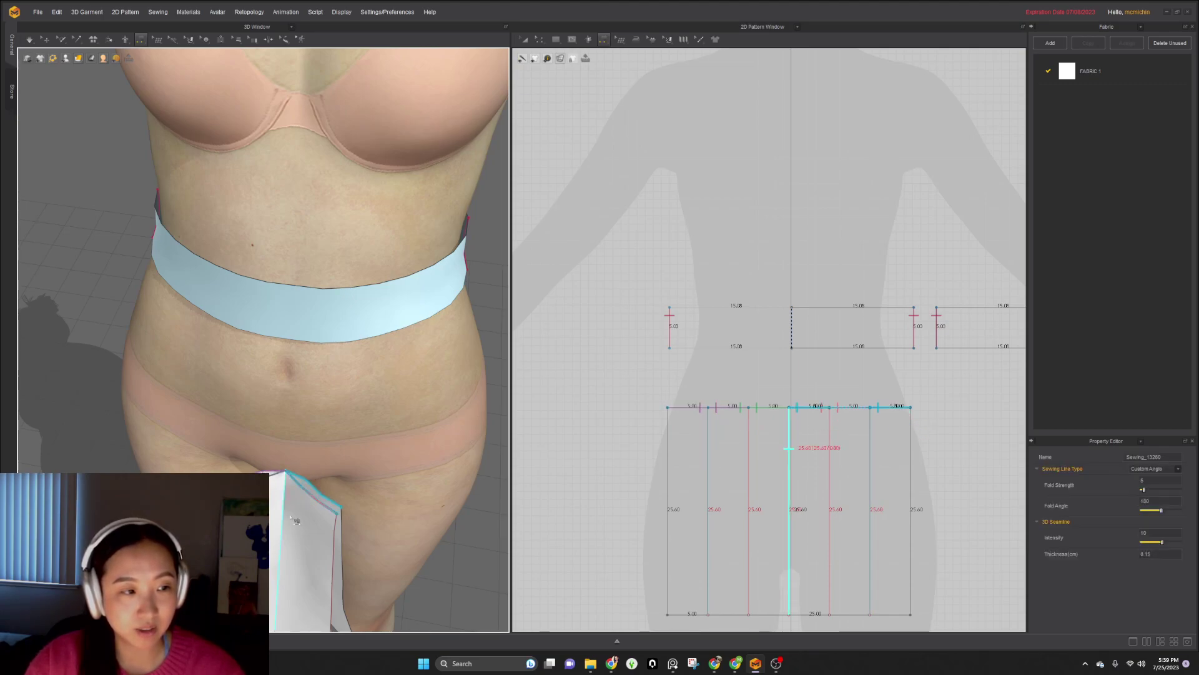
- Simulate the sewn pleats and pull the skirt panel up to just below the waistband, in front of the hip
{"action": "left_click", "coordinate": [46, 39]}
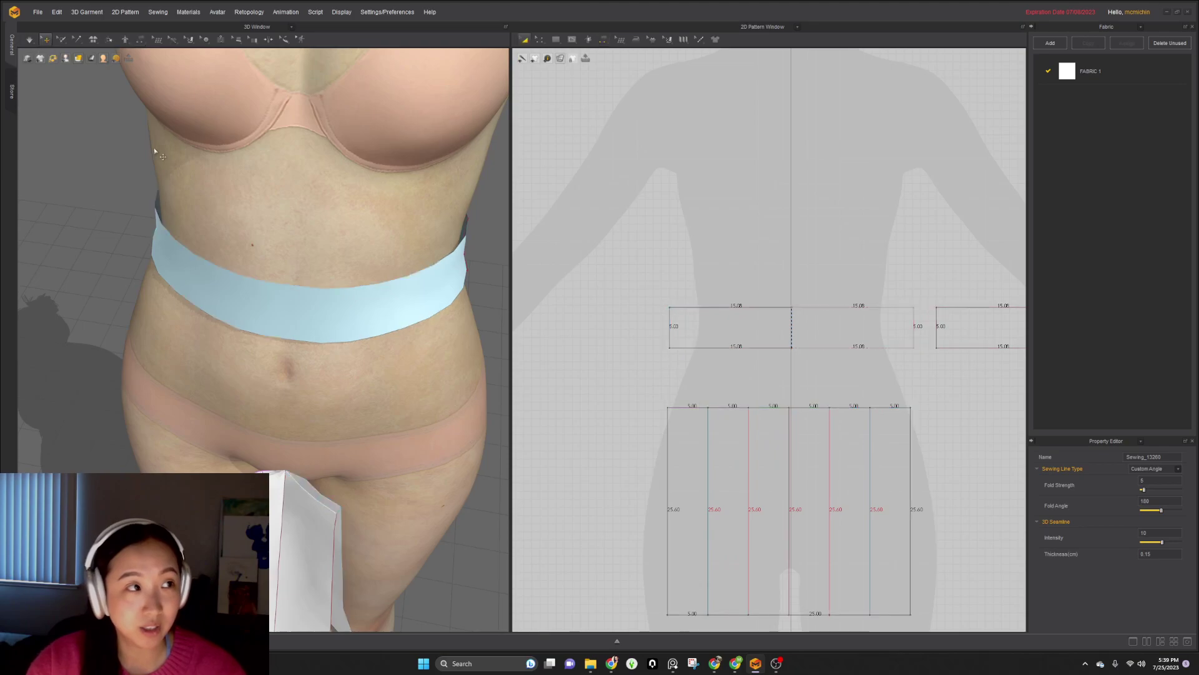
{"action": "scroll", "coordinate": [346, 475], "scroll_direction": "down", "scroll_amount": 3}
{"action": "key", "text": "space"}
{"action": "key", "text": "2"}
{"action": "left_click_drag", "start_coordinate": [265, 440], "coordinate": [209, 398]}
{"action": "key", "text": "space"}
{"action": "right_click_drag", "start_coordinate": [250, 436], "coordinate": [258, 461]}
- Free-sew the panel's two middle top-edge segments to the first 10 cm of the waistband's lower edge
{"action": "left_click", "coordinate": [261, 397]}
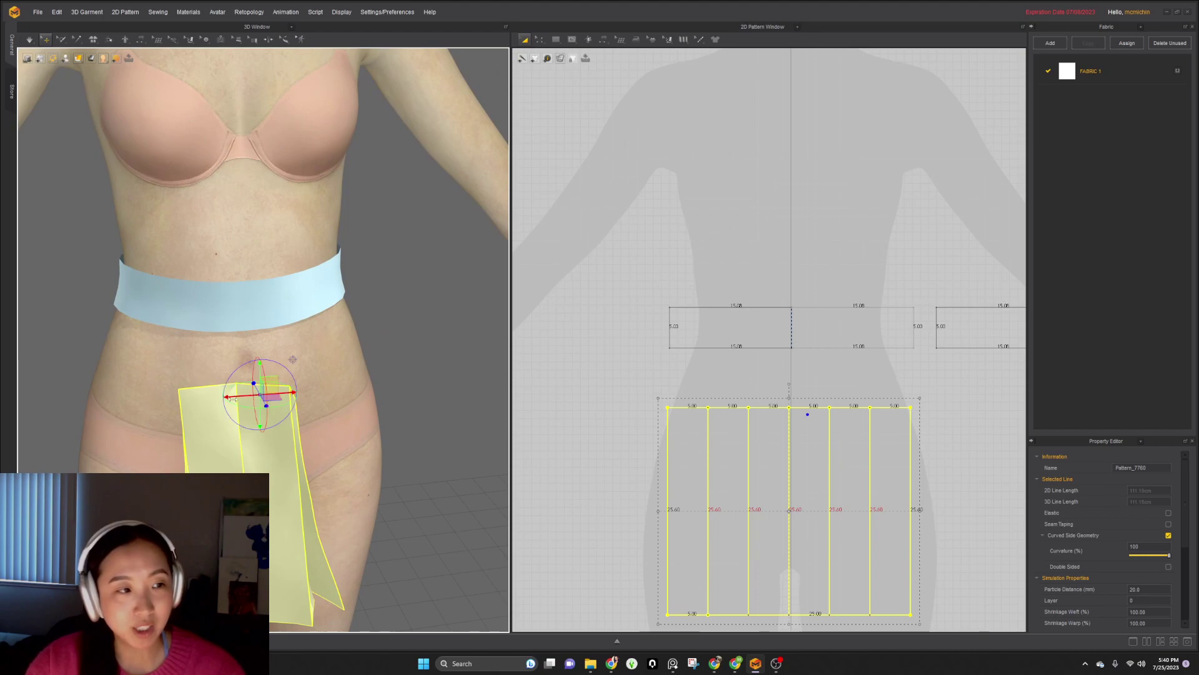
{"action": "left_click", "coordinate": [219, 402]}
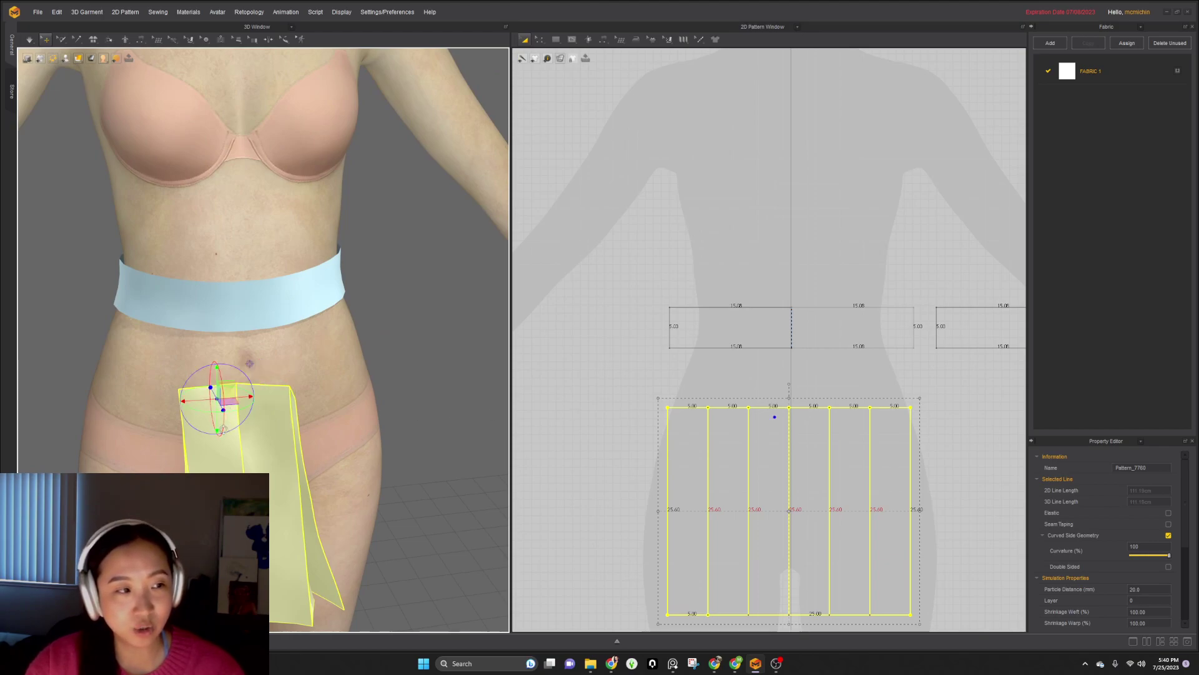
{"action": "left_click", "coordinate": [278, 431]}
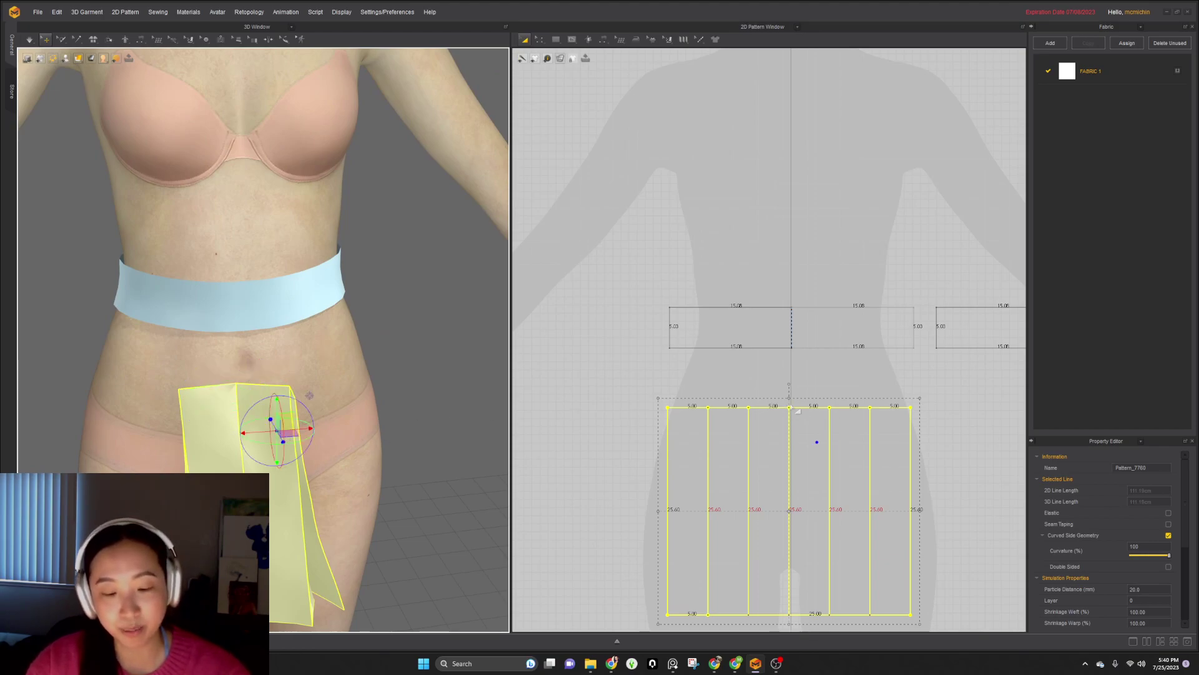
{"action": "key", "text": "m"}
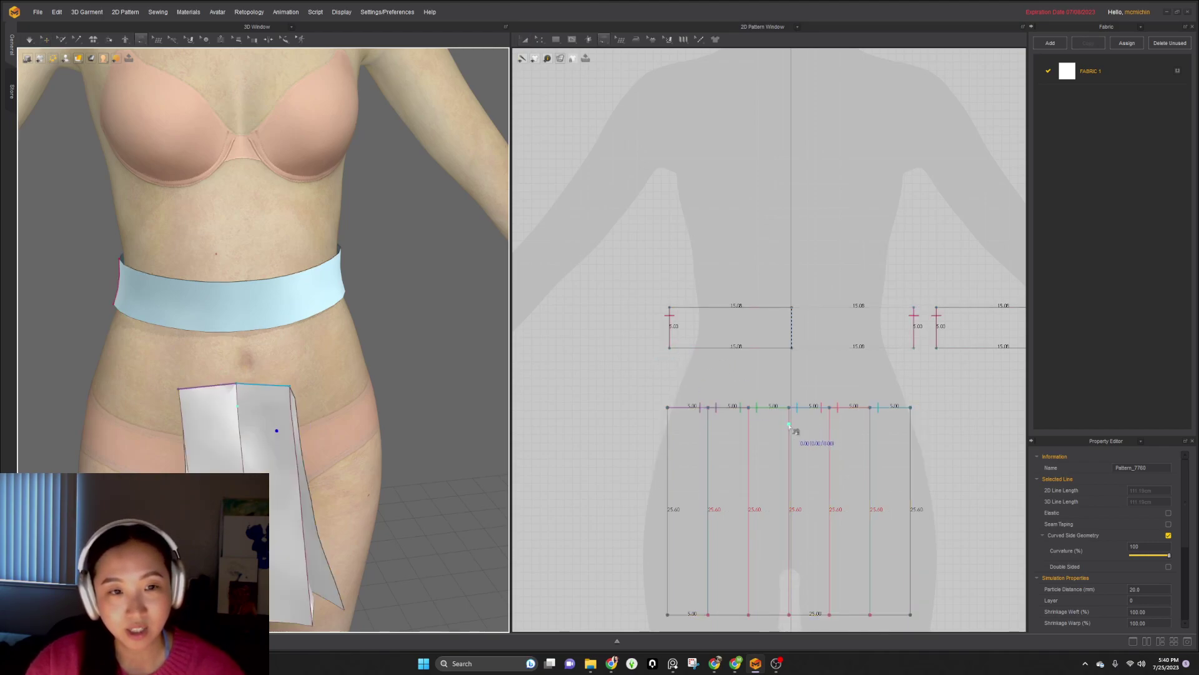
{"action": "left_click", "coordinate": [748, 407]}
{"action": "left_click", "coordinate": [829, 406]}
{"action": "left_click", "coordinate": [670, 348]}
{"action": "left_click", "coordinate": [751, 348]}
{"action": "key", "text": "a"}
- Move the skirt panel beside the avatar's hip and simulate so that it attaches to the waistband
{"action": "left_click", "coordinate": [60, 40]}
{"action": "left_click", "coordinate": [46, 40]}
{"action": "scroll", "coordinate": [240, 409], "scroll_direction": "down", "scroll_amount": 3}
{"action": "right_click_drag", "start_coordinate": [237, 415], "coordinate": [273, 419]}
{"action": "left_click_drag", "start_coordinate": [273, 419], "coordinate": [143, 418]}
{"action": "right_click_drag", "start_coordinate": [176, 439], "coordinate": [131, 442]}
{"action": "mouse_move", "coordinate": [129, 441]}
{"action": "left_mouse_down"}
{"action": "mouse_move", "coordinate": [115, 418]}
{"action": "mouse_move", "coordinate": [124, 438]}
{"action": "left_mouse_up"}
{"action": "key", "text": "space"}
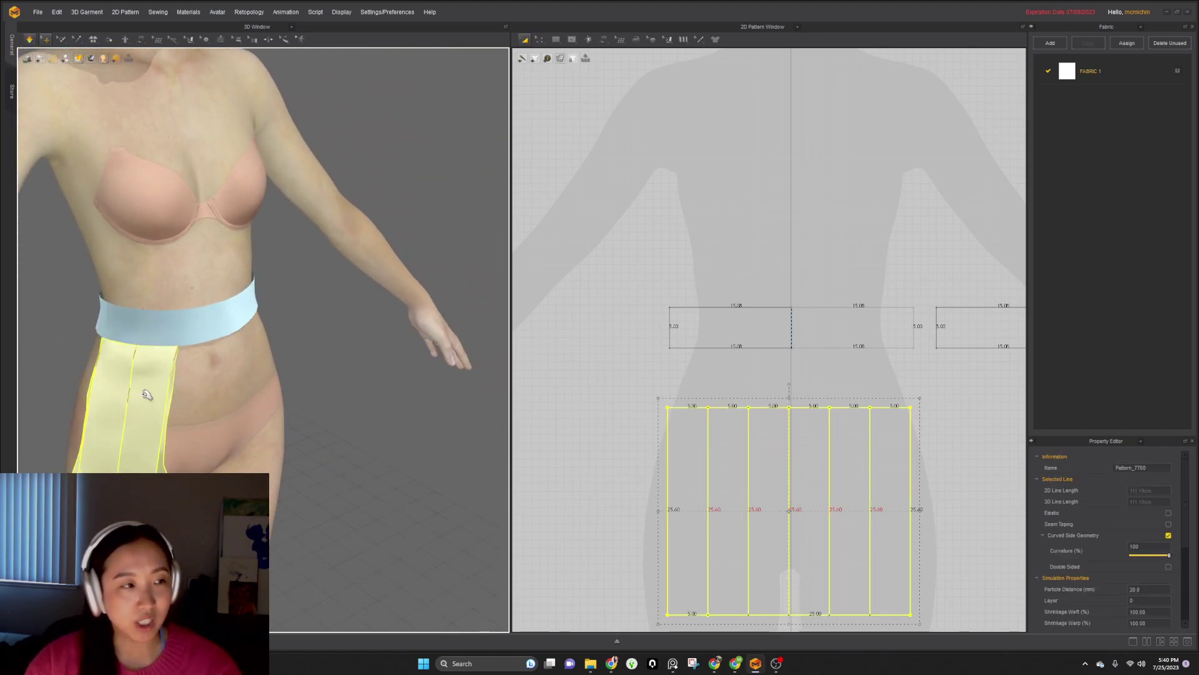
{"action": "mouse_move", "coordinate": [131, 450]}
{"action": "right_mouse_down"}
{"action": "mouse_move", "coordinate": [206, 423]}
{"action": "mouse_move", "coordinate": [139, 460]}
{"action": "right_mouse_up"}
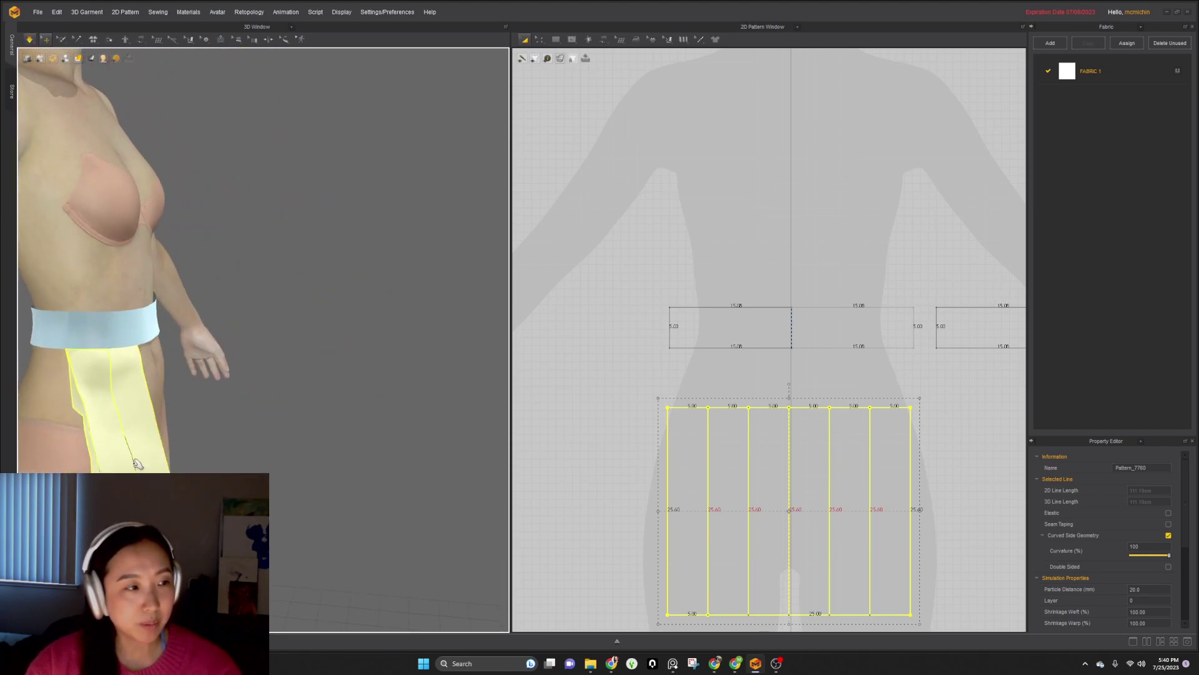
{"action": "right_click_drag", "start_coordinate": [141, 397], "coordinate": [158, 420]}
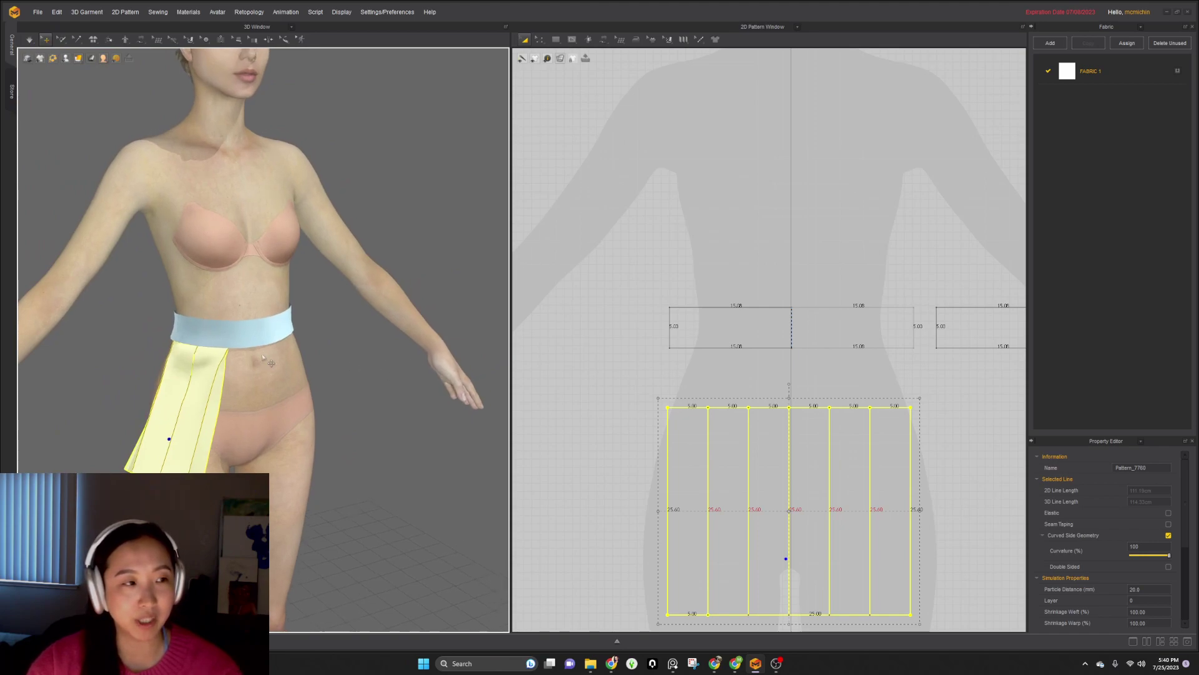
{"action": "right_click_drag", "start_coordinate": [336, 329], "coordinate": [400, 424]}
- Move the skirt panel pattern to the left of the avatar silhouette in the 2D layout and deselect it
{"action": "scroll", "coordinate": [888, 481], "scroll_direction": "down", "scroll_amount": 3}
{"action": "left_click_drag", "start_coordinate": [888, 465], "coordinate": [745, 466]}
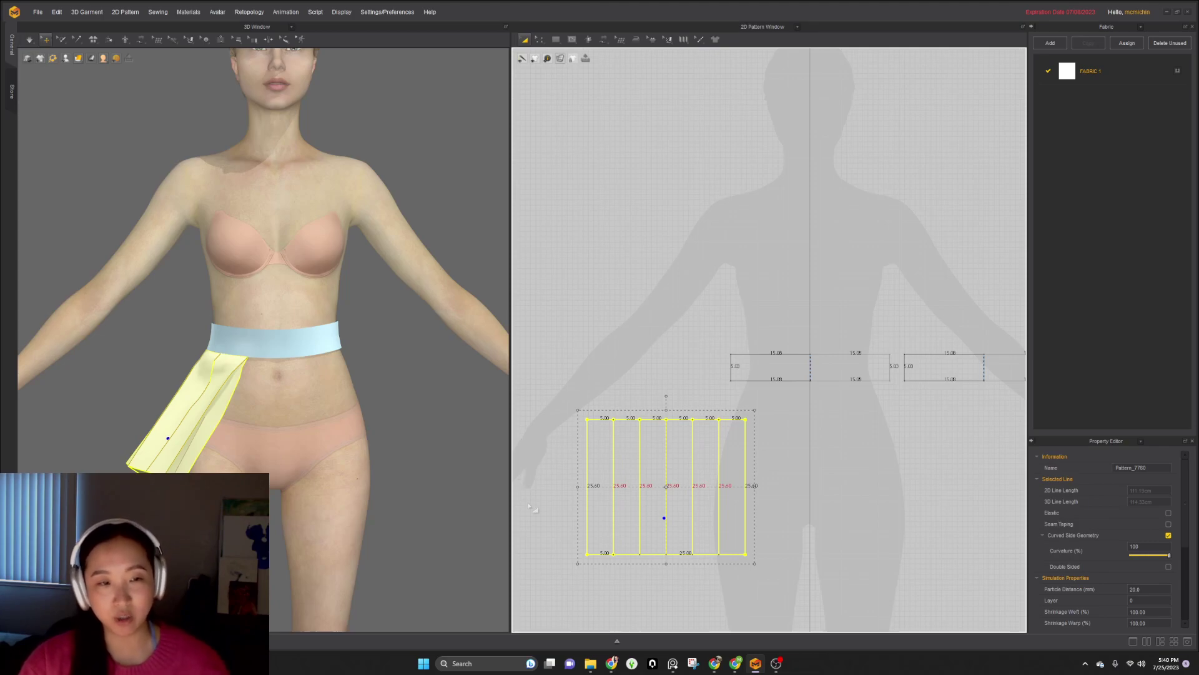
{"action": "scroll", "coordinate": [573, 464], "scroll_direction": "down", "scroll_amount": 2}
{"action": "right_click_drag", "start_coordinate": [412, 418], "coordinate": [271, 391]}
{"action": "scroll", "coordinate": [218, 364], "scroll_direction": "up", "scroll_amount": 2}
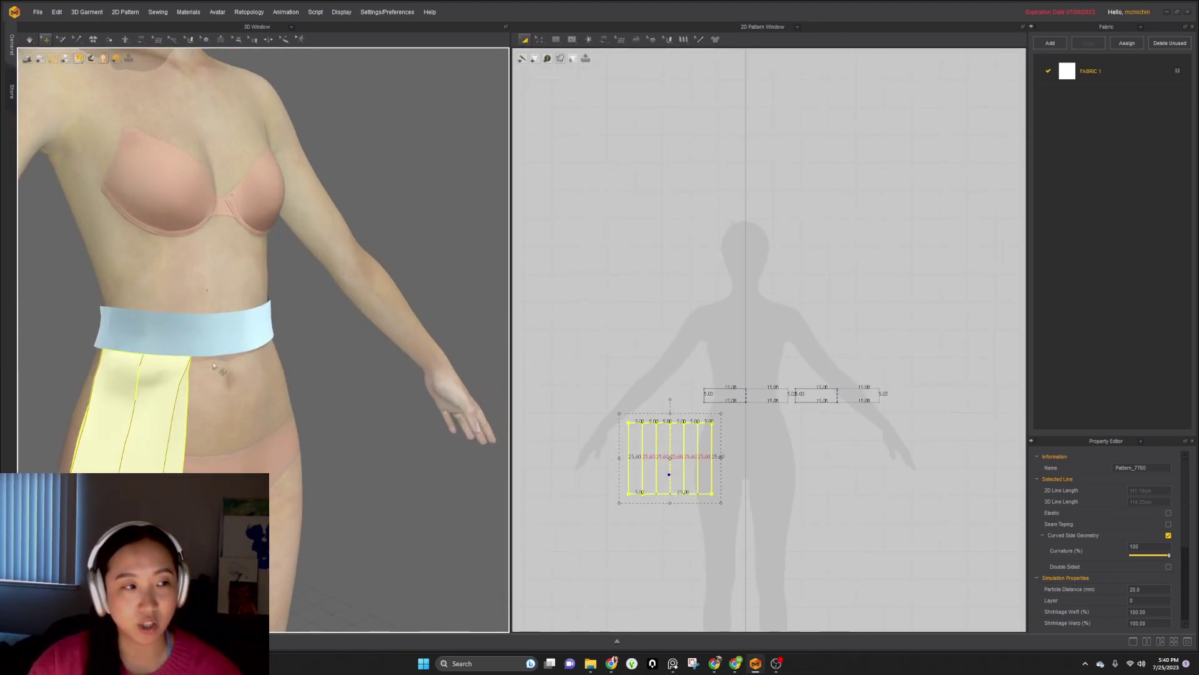
{"action": "scroll", "coordinate": [697, 477], "scroll_direction": "up", "scroll_amount": 2}
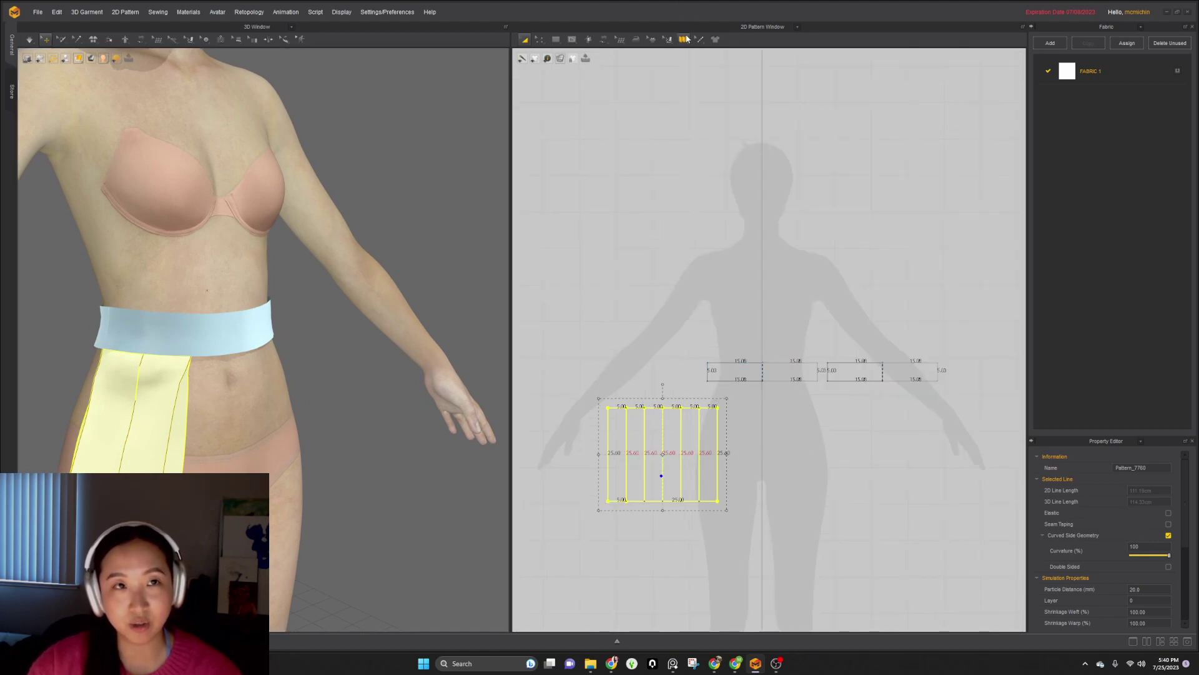
{"action": "left_click", "coordinate": [684, 290]}
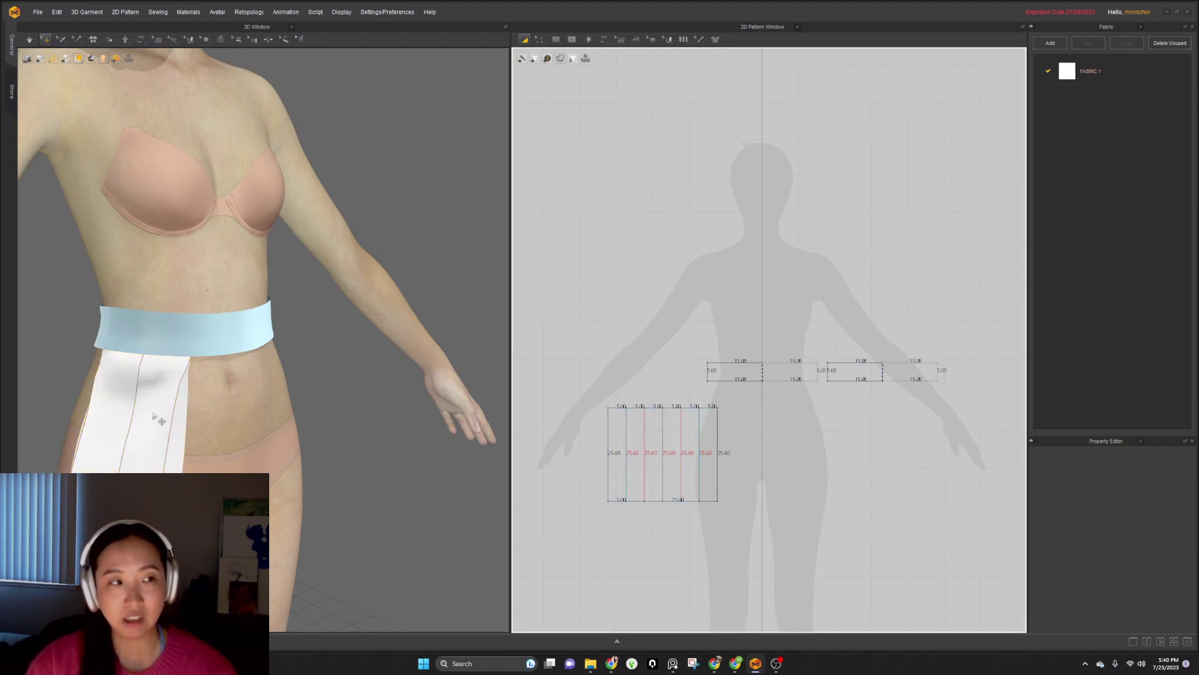
- Check the seam joining the pleated panel to the waistband's lower edge with the Edit Sewing tool
{"action": "scroll", "coordinate": [196, 390], "scroll_direction": "up", "scroll_amount": 5}
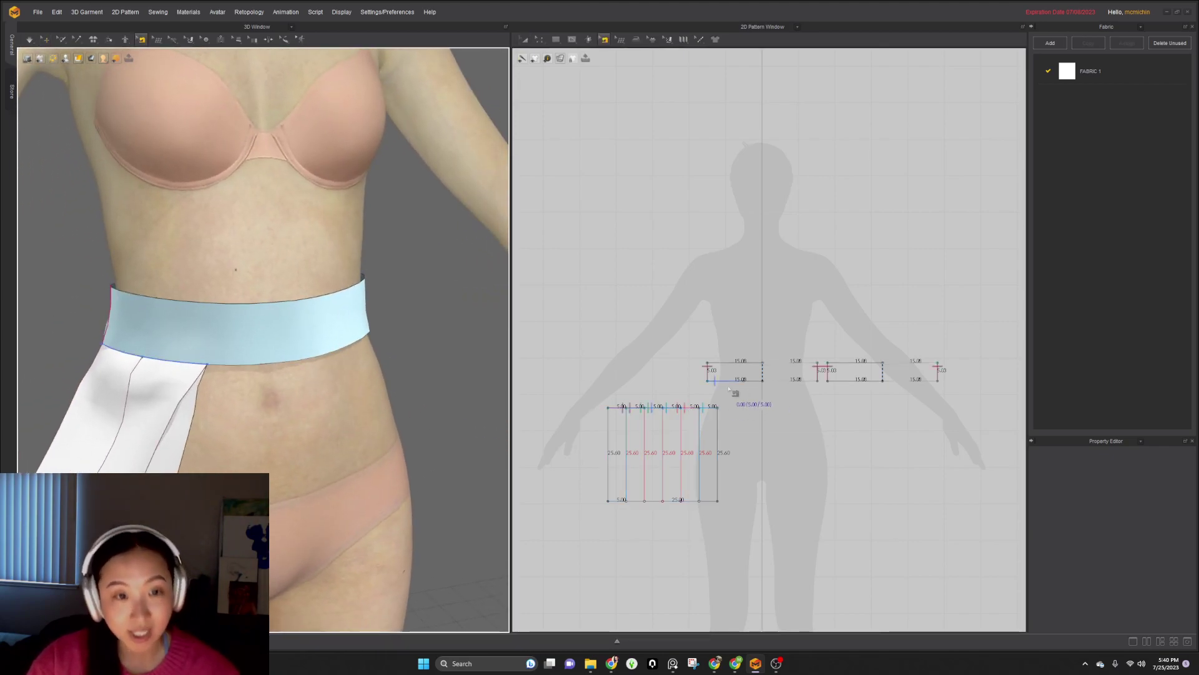
{"action": "scroll", "coordinate": [731, 388], "scroll_direction": "up", "scroll_amount": 4}
{"action": "left_click", "coordinate": [749, 379]}
{"action": "scroll", "coordinate": [302, 401], "scroll_direction": "down", "scroll_amount": 5}
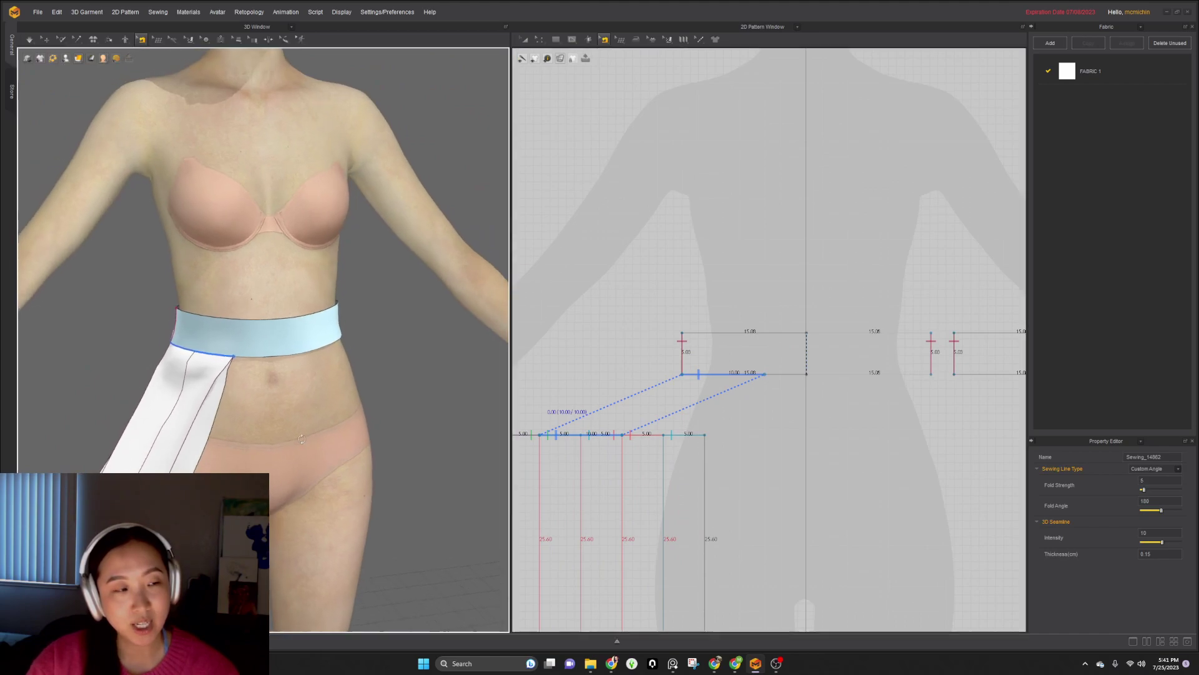
{"action": "key", "text": "a"}
- Copy the pleated skirt panel and paste the duplicate directly to the right of the original pattern
{"action": "scroll", "coordinate": [753, 451], "scroll_direction": "down", "scroll_amount": 5}
{"action": "right_click", "coordinate": [435, 398]}
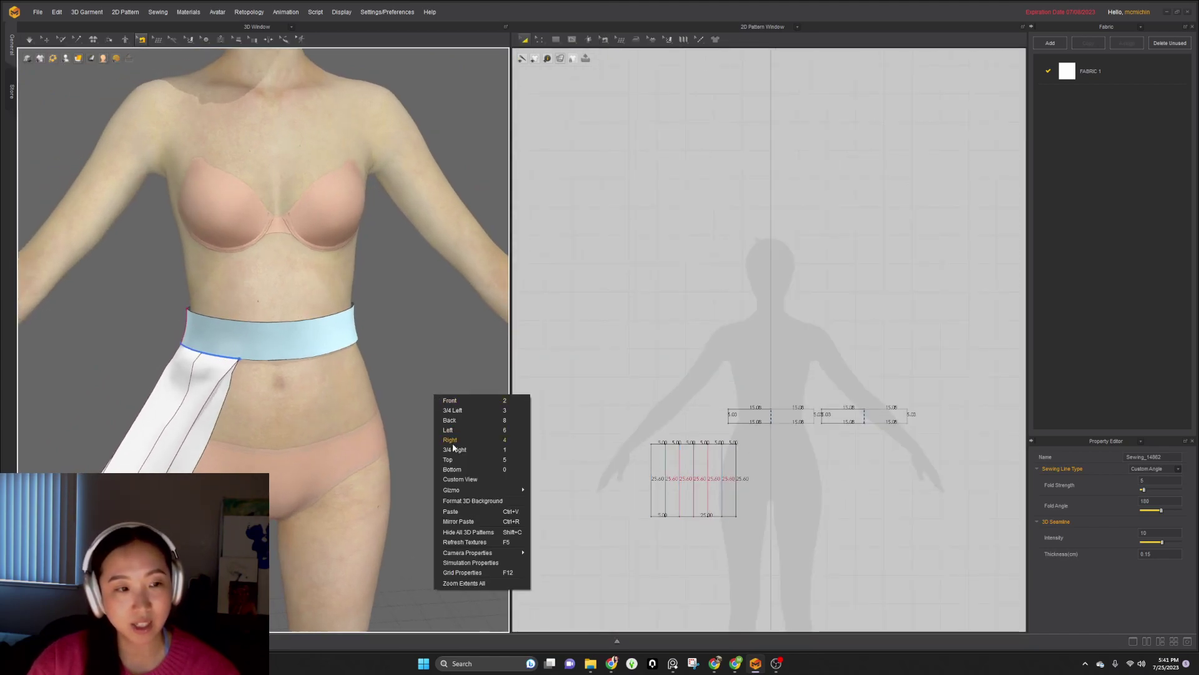
{"action": "left_click", "coordinate": [822, 493]}
{"action": "left_click", "coordinate": [728, 463]}
{"action": "key", "text": "ctrl+c"}
{"action": "key", "text": "ctrl+v"}
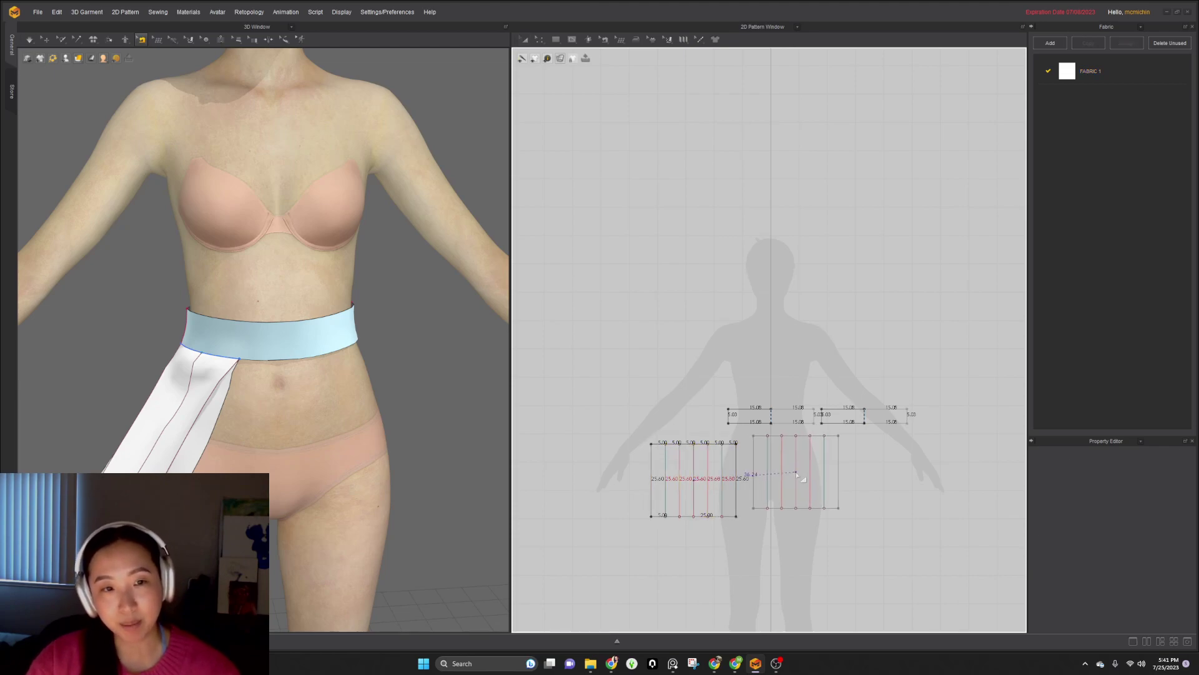
{"action": "left_click", "coordinate": [790, 479]}
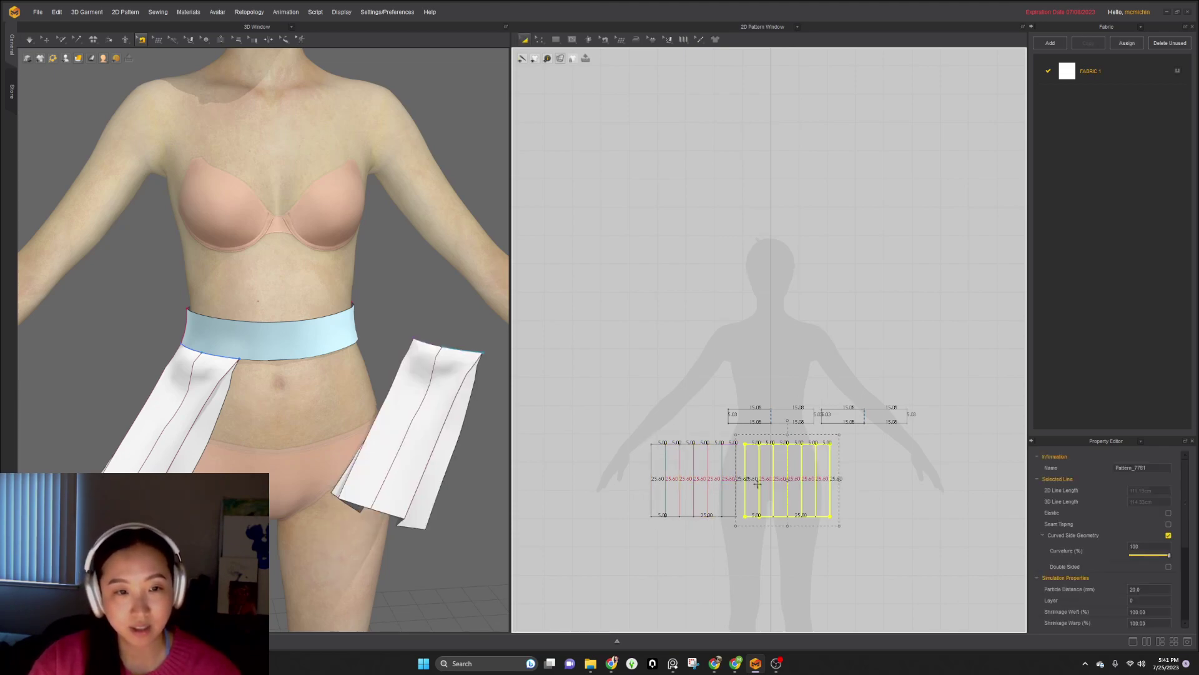
- Sew the original panel's right side edge to the left side edge of the duplicate panel
{"action": "scroll", "coordinate": [752, 473], "scroll_direction": "up", "scroll_amount": 3}
{"action": "key", "text": "n"}
{"action": "left_click", "coordinate": [741, 464]}
{"action": "left_click", "coordinate": [729, 465]}
- Sew the two middle pleat sections of the duplicate panel's top edge to the waistband's lower edge, beside the first panel's seam
{"action": "left_click", "coordinate": [797, 363]}
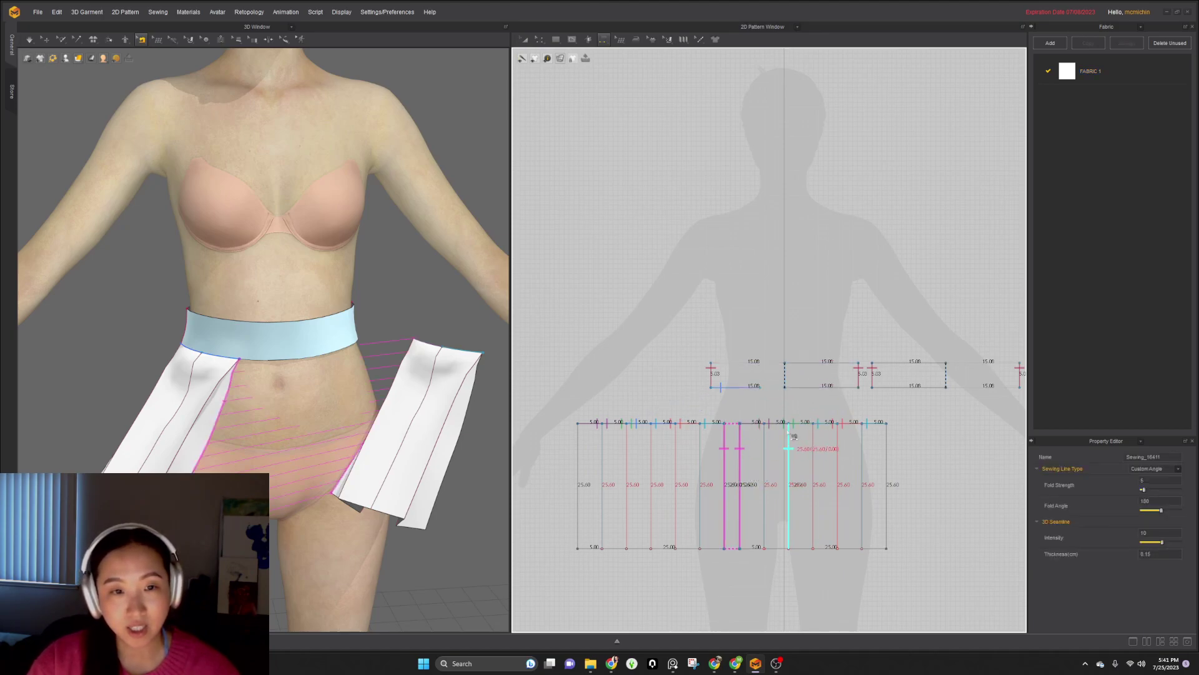
{"action": "scroll", "coordinate": [794, 411], "scroll_direction": "up", "scroll_amount": 1}
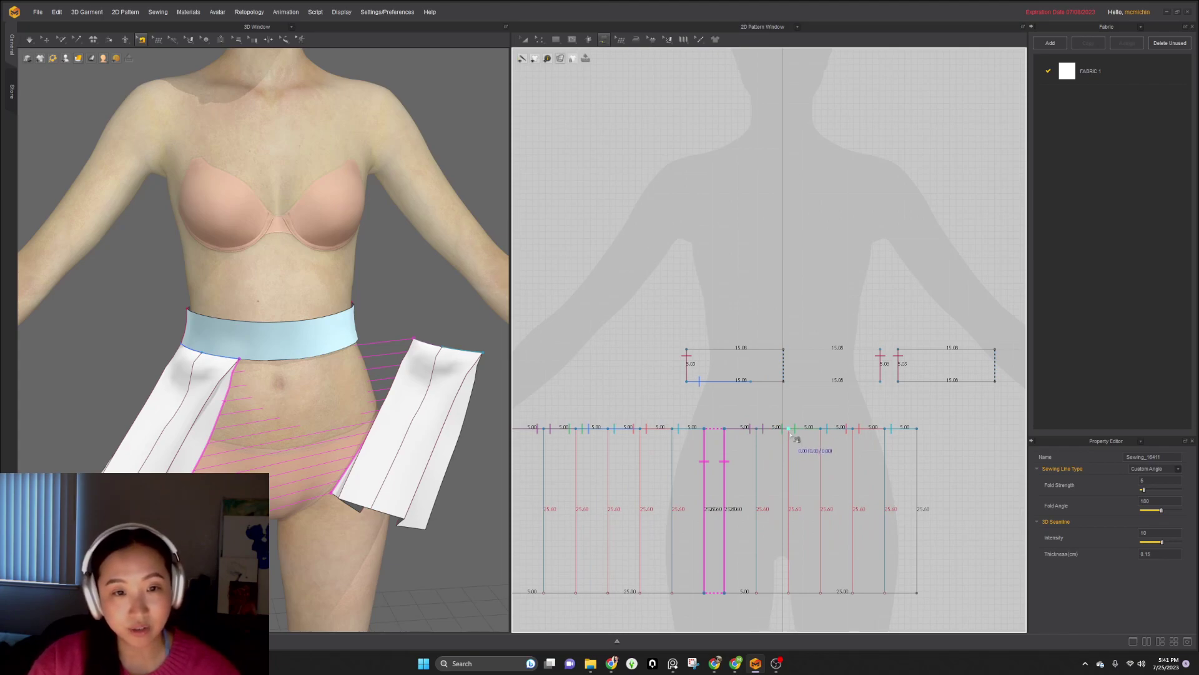
{"action": "left_click", "coordinate": [789, 429]}
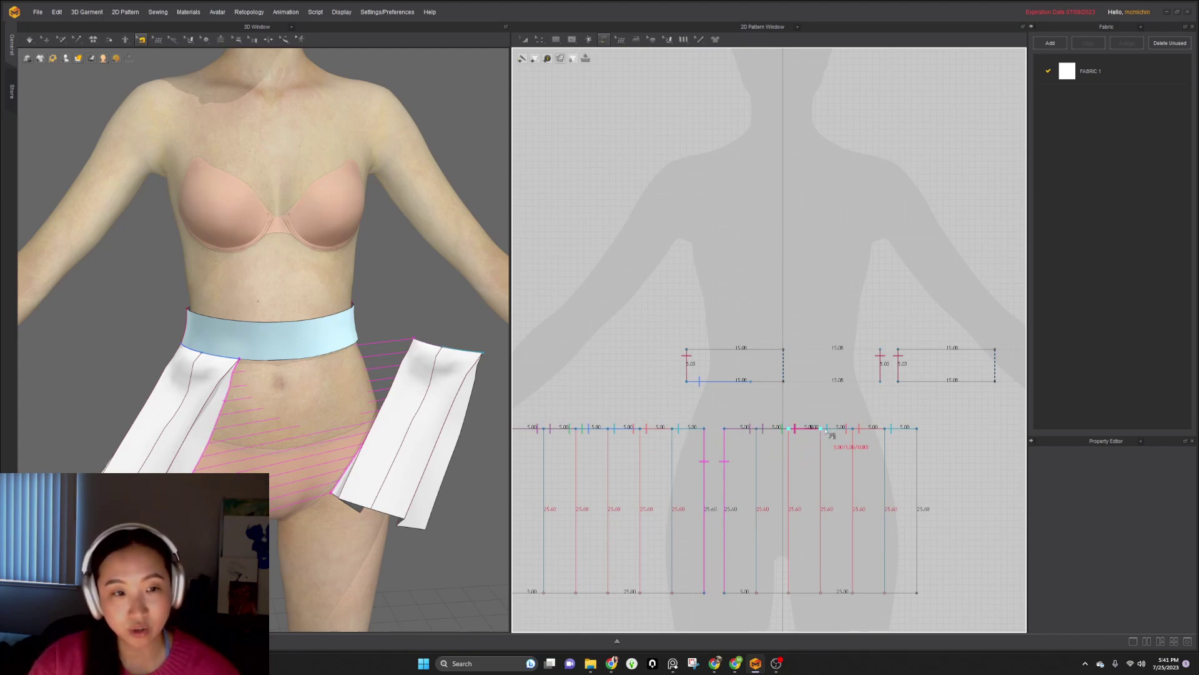
{"action": "left_click", "coordinate": [852, 432]}
{"action": "left_click", "coordinate": [756, 386]}
{"action": "left_click", "coordinate": [815, 388]}
- Position the duplicate panel in front of the avatar's hips in 3D and simulate it onto the waistband
{"action": "scroll", "coordinate": [489, 401], "scroll_direction": "down", "scroll_amount": 3}
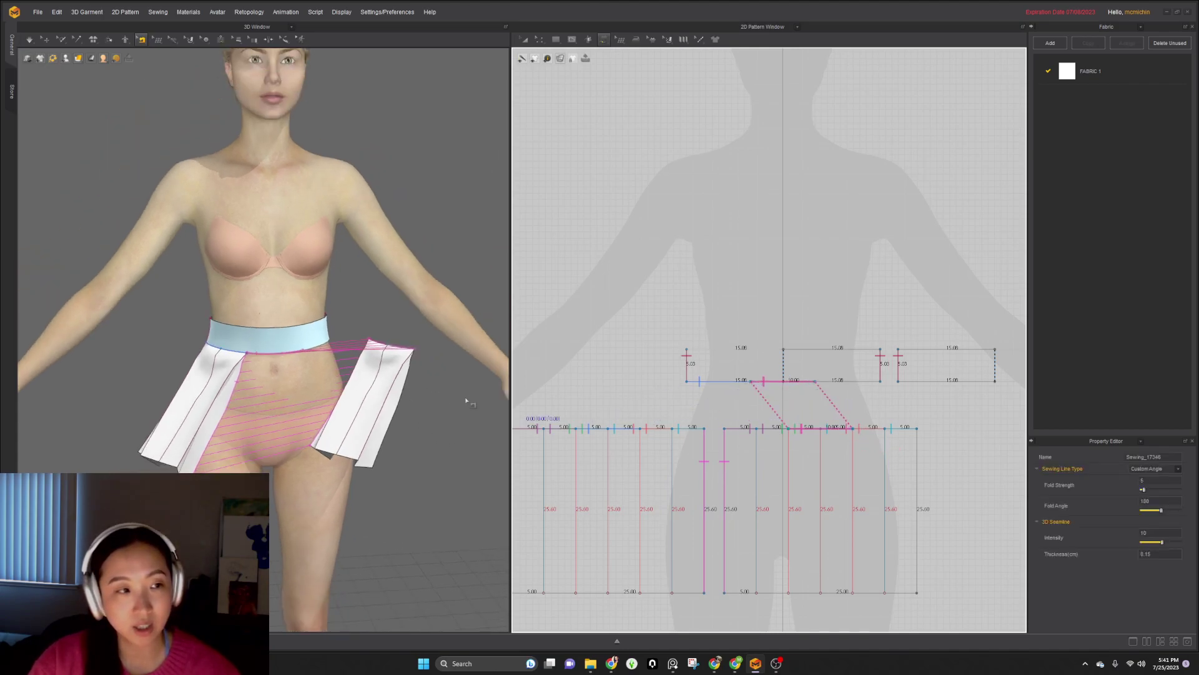
{"action": "left_click", "coordinate": [367, 402]}
{"action": "key", "text": "q"}
{"action": "left_click_drag", "start_coordinate": [369, 414], "coordinate": [257, 421]}
{"action": "right_click_drag", "start_coordinate": [306, 440], "coordinate": [403, 442]}
{"action": "left_click_drag", "start_coordinate": [293, 435], "coordinate": [244, 430]}
{"action": "right_click_drag", "start_coordinate": [406, 446], "coordinate": [350, 451]}
{"action": "left_click_drag", "start_coordinate": [302, 406], "coordinate": [313, 395]}
{"action": "key", "text": "space"}
{"action": "right_click_drag", "start_coordinate": [322, 395], "coordinate": [352, 430]}
- Select both skirt panels and shift them left in the 2D layout to make room for another panel
{"action": "scroll", "coordinate": [866, 451], "scroll_direction": "down", "scroll_amount": 3}
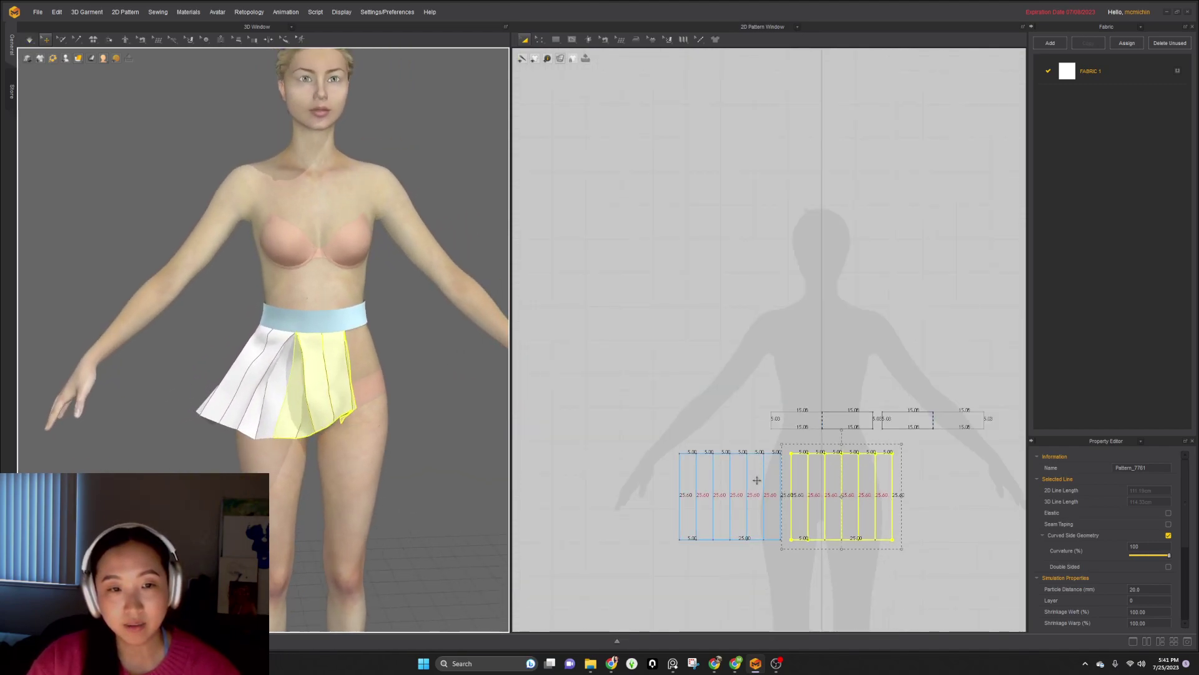
{"action": "left_click", "coordinate": [776, 481], "text": "shift"}
{"action": "left_click_drag", "start_coordinate": [791, 481], "coordinate": [663, 481]}
{"action": "middle_click_drag", "start_coordinate": [786, 498], "coordinate": [746, 476]}
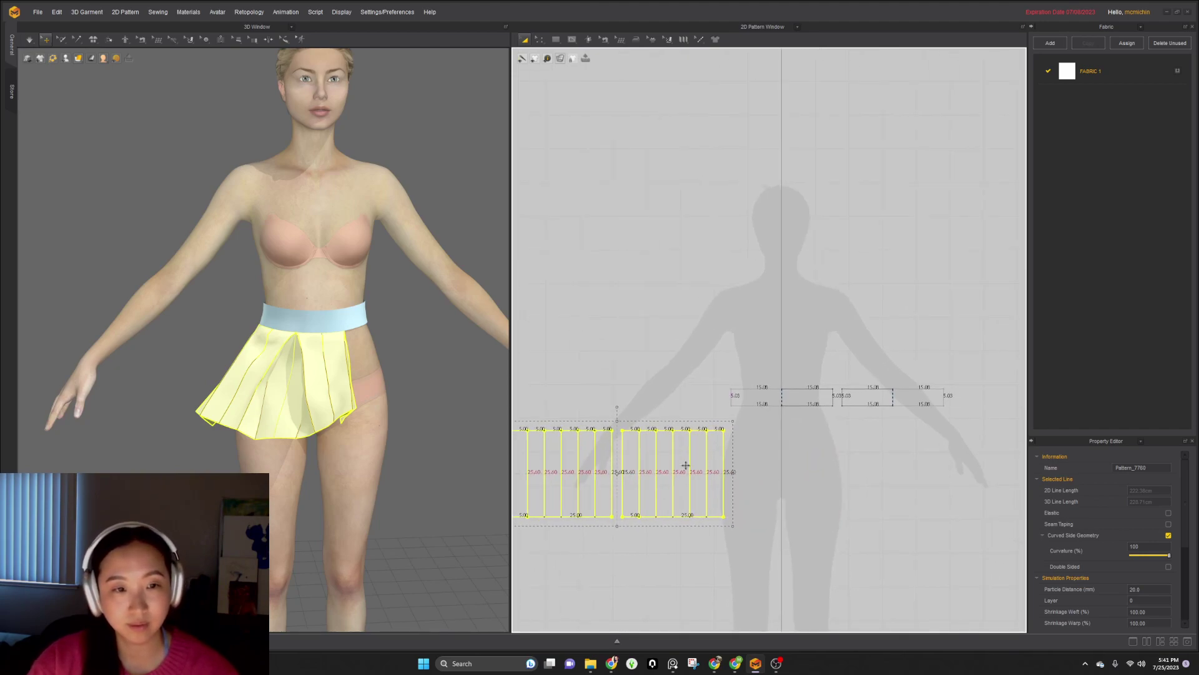
- Paste a copy of the second skirt panel directly to its right and sew their adjacent side edges together
{"action": "left_click", "coordinate": [694, 468]}
{"action": "key", "text": "ctrl+c"}
{"action": "key", "text": "ctrl+v"}
{"action": "left_click", "coordinate": [783, 472]}
{"action": "key", "text": "n"}
{"action": "left_click", "coordinate": [732, 464]}
{"action": "left_click", "coordinate": [724, 464]}
{"action": "key", "text": "a"}
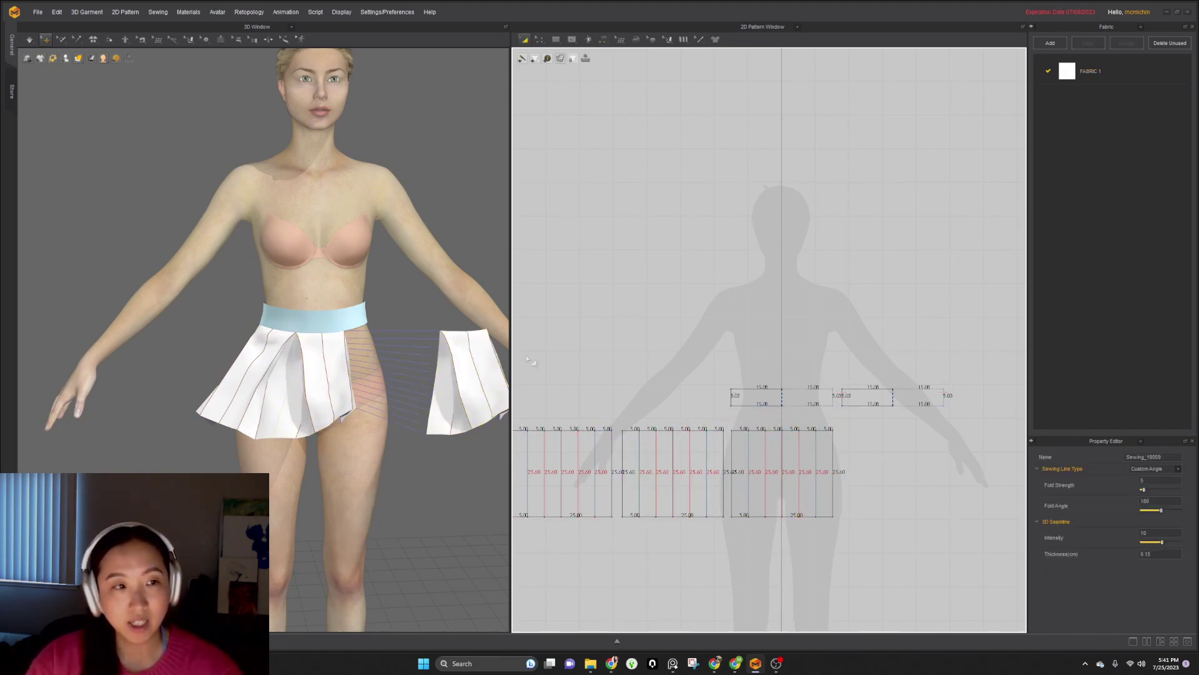
- Sew the two middle pleat sections of the third panel's top edge to the remaining part of the front waistband's lower edge
{"action": "right_click_drag", "start_coordinate": [1198, 440], "coordinate": [1014, 461]}
{"action": "scroll", "coordinate": [900, 478], "scroll_direction": "up", "scroll_amount": 4}
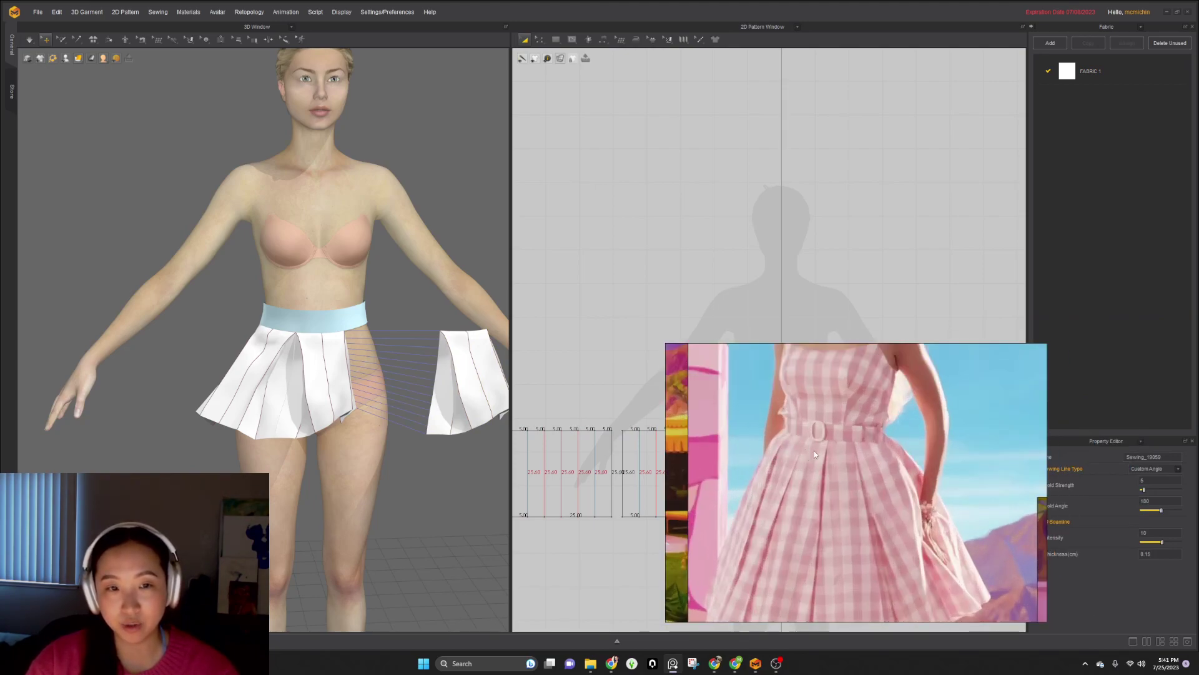
{"action": "right_click_drag", "start_coordinate": [827, 382], "coordinate": [1198, 406]}
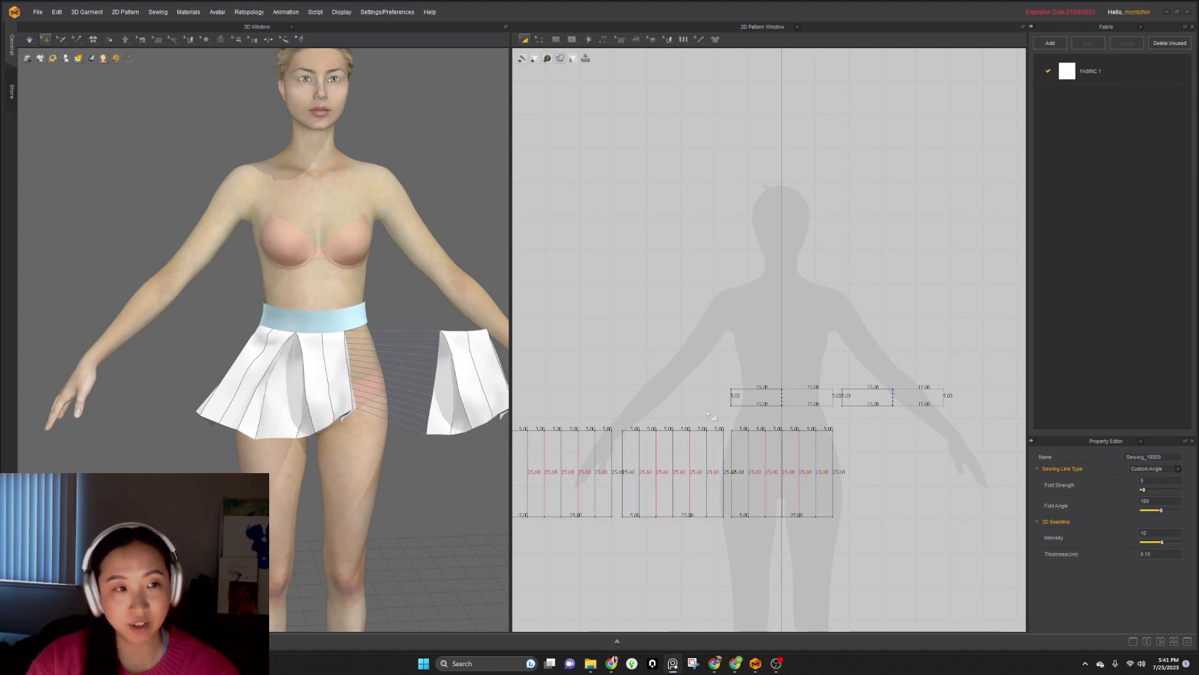
{"action": "right_click_drag", "start_coordinate": [439, 409], "coordinate": [384, 412]}
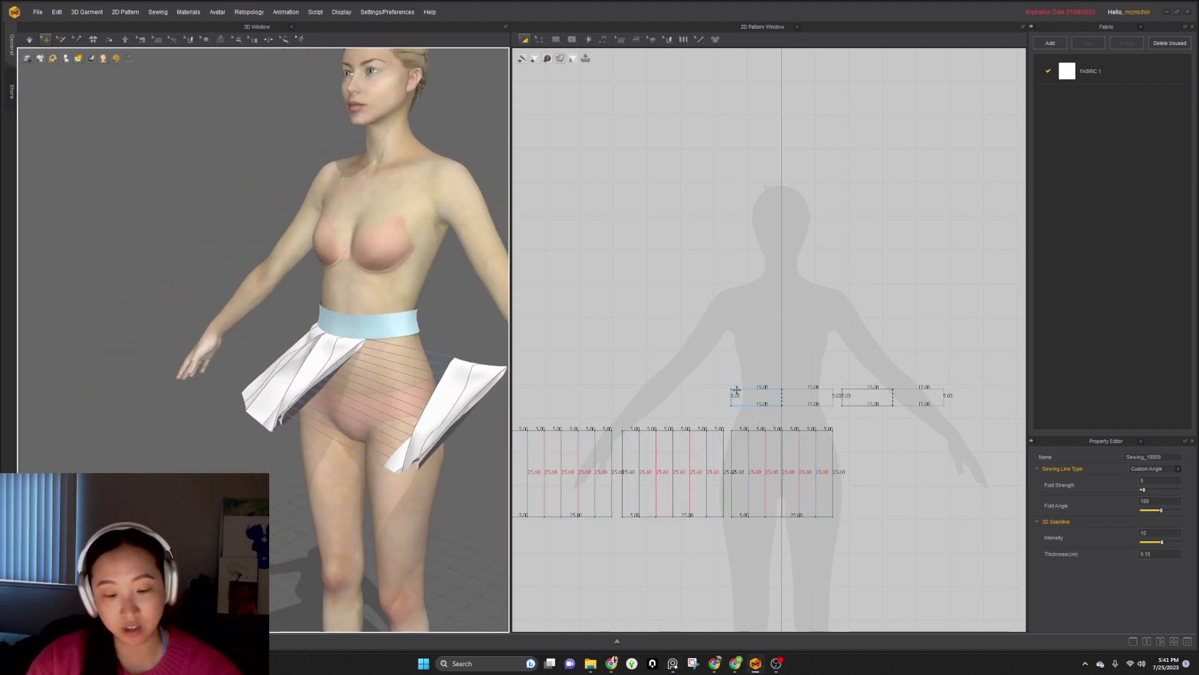
{"action": "scroll", "coordinate": [759, 408], "scroll_direction": "up", "scroll_amount": 5}
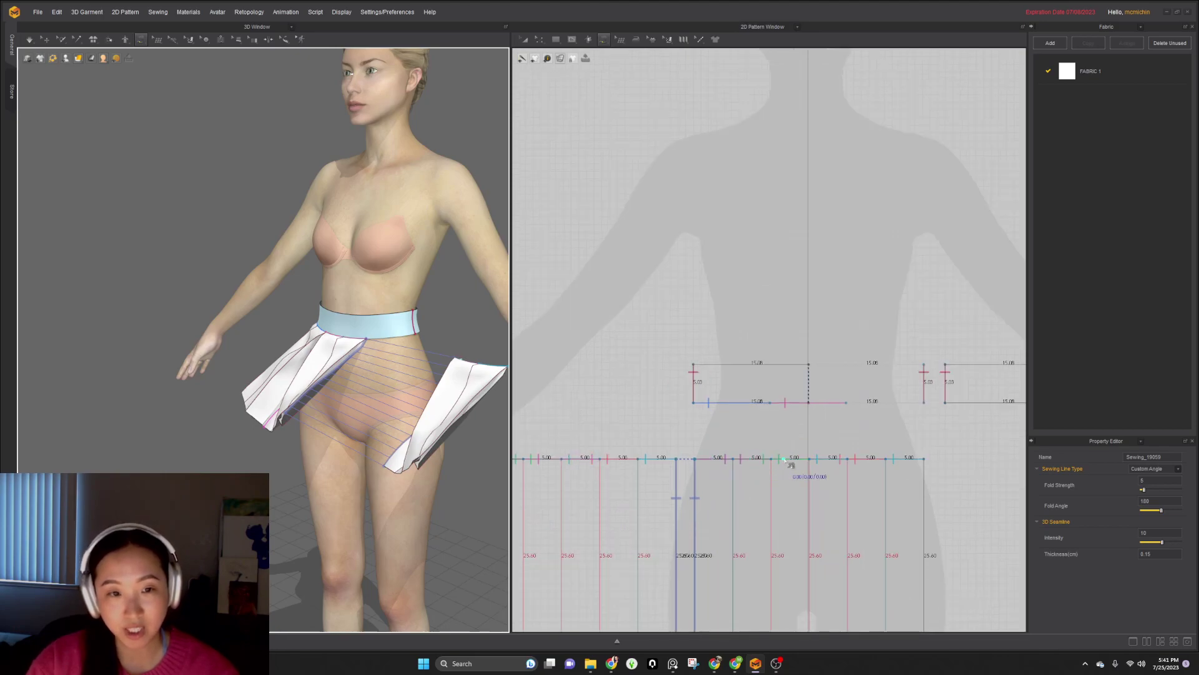
{"action": "left_click", "coordinate": [777, 461]}
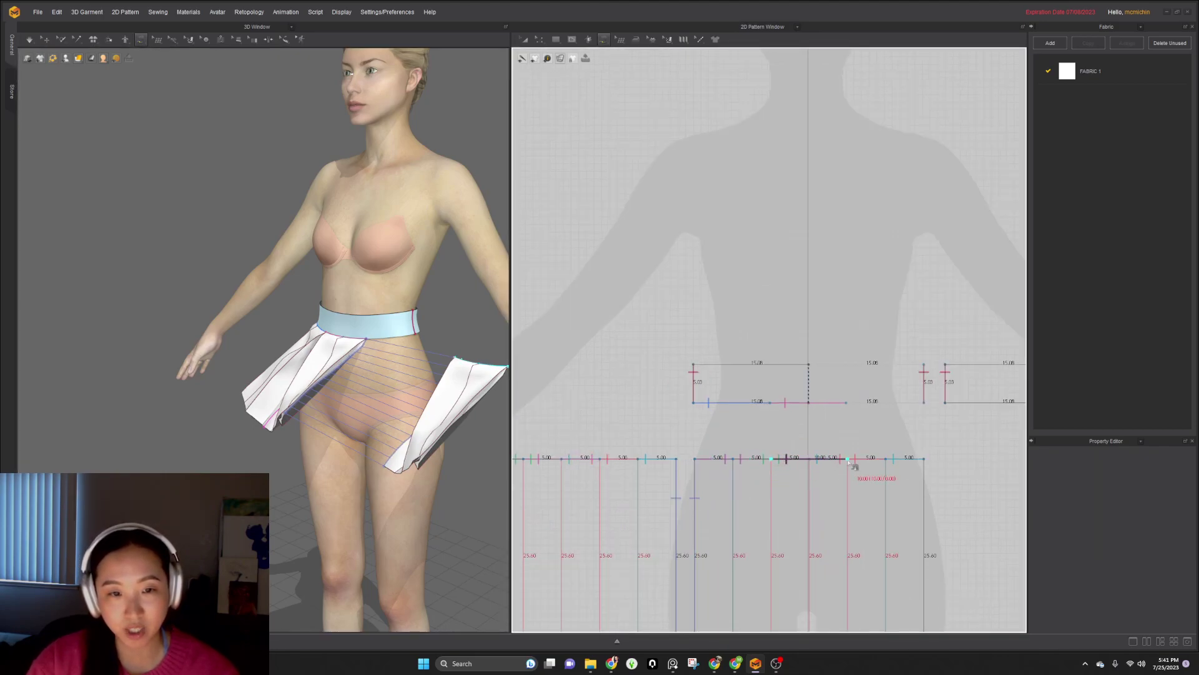
{"action": "left_click", "coordinate": [848, 459]}
{"action": "left_click", "coordinate": [846, 403]}
{"action": "left_click", "coordinate": [924, 403]}
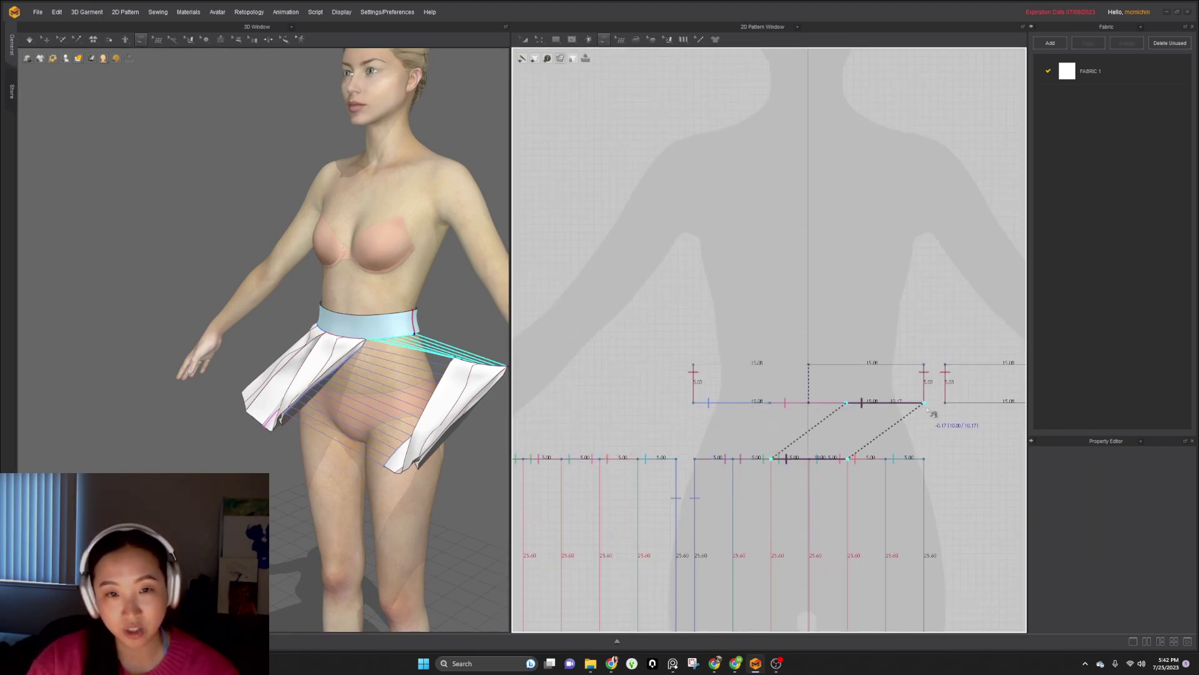
- Simulate the third panel onto the waistband, pulling it down into place over the avatar's hip
{"action": "scroll", "coordinate": [321, 362], "scroll_direction": "down", "scroll_amount": 3}
{"action": "left_click", "coordinate": [338, 388]}
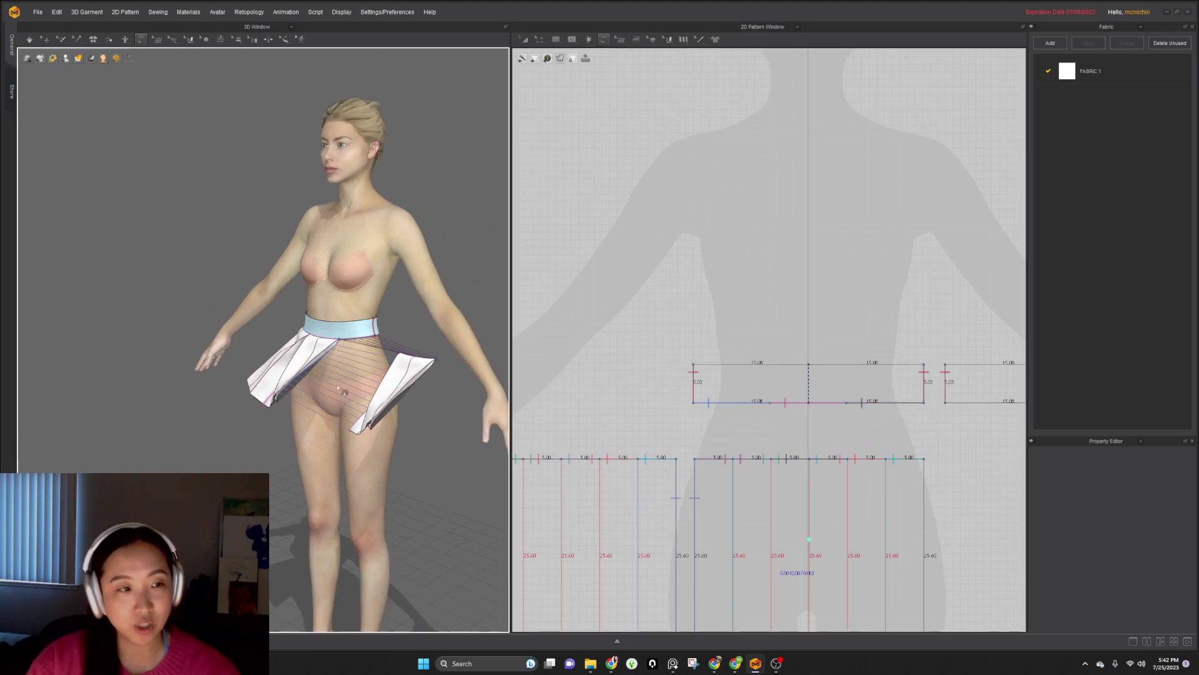
{"action": "key", "text": "space"}
{"action": "mouse_move", "coordinate": [394, 388]}
{"action": "left_mouse_down"}
{"action": "mouse_move", "coordinate": [334, 371]}
{"action": "mouse_move", "coordinate": [406, 377]}
{"action": "left_mouse_up"}
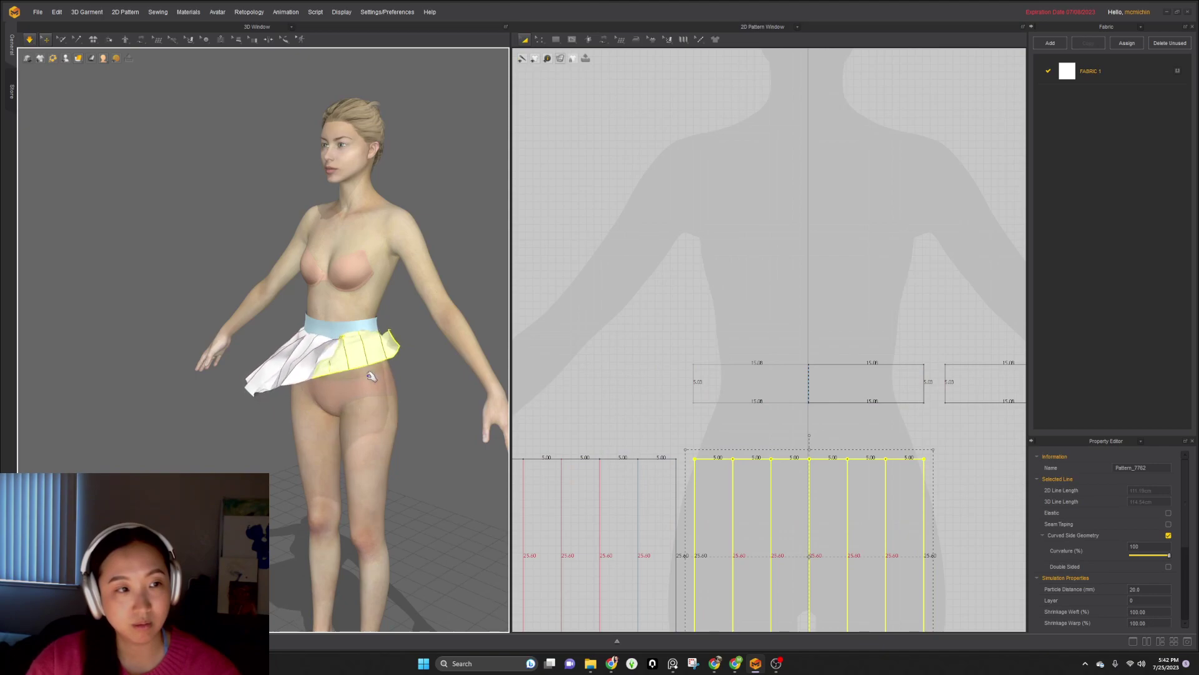
{"action": "right_click_drag", "start_coordinate": [406, 377], "coordinate": [404, 442]}
{"action": "left_click_drag", "start_coordinate": [378, 352], "coordinate": [405, 394]}
{"action": "key", "text": "space"}
{"action": "right_click_drag", "start_coordinate": [356, 431], "coordinate": [348, 378]}
- Set the simulation gravity to -9800 and simulate the skirt so it drapes downward
{"action": "left_click", "coordinate": [416, 454]}
{"action": "right_click", "coordinate": [420, 448]}
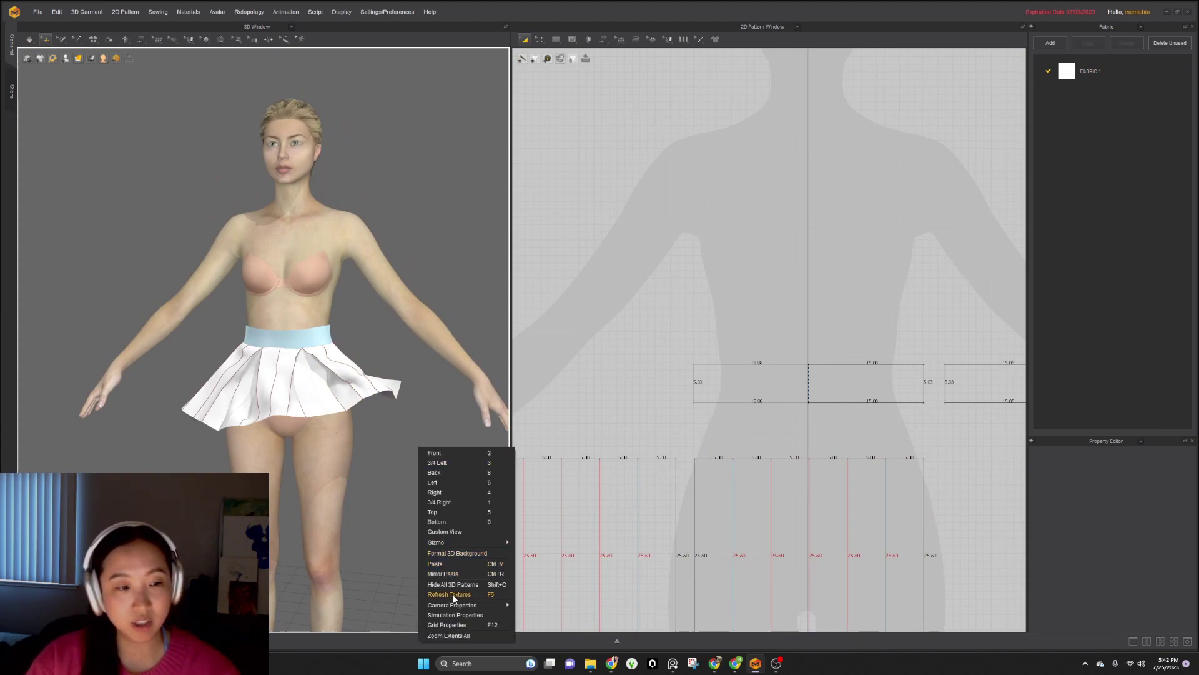
{"action": "left_click", "coordinate": [452, 615]}
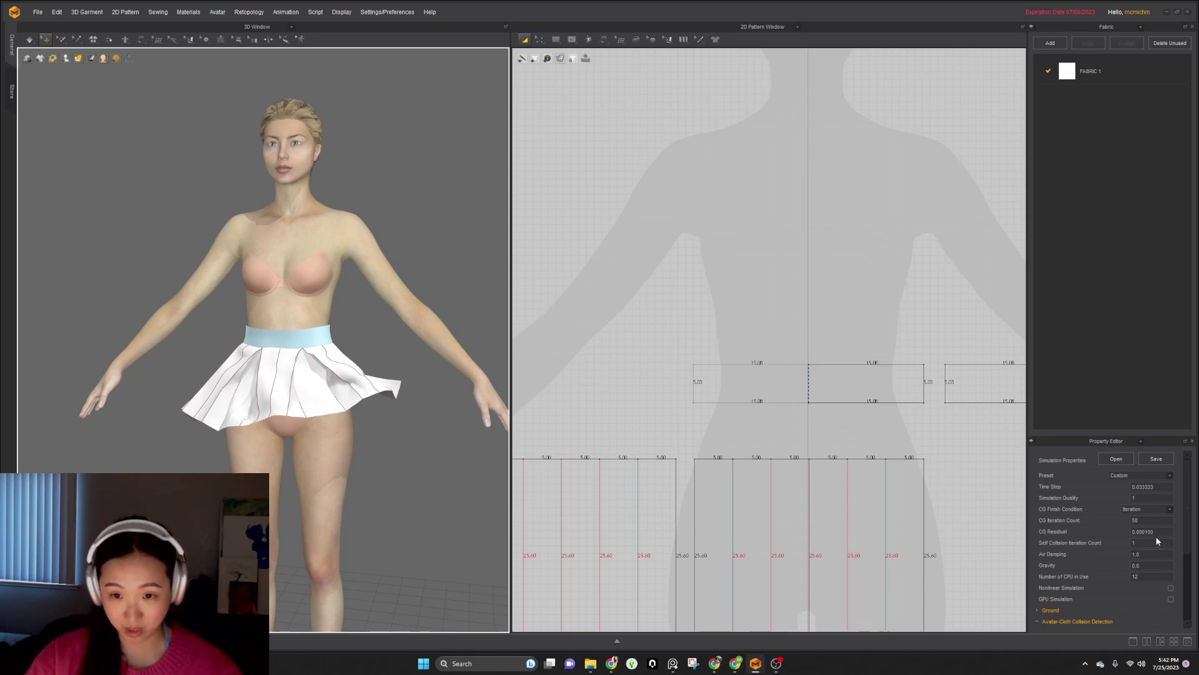
{"action": "left_click", "coordinate": [1148, 565]}
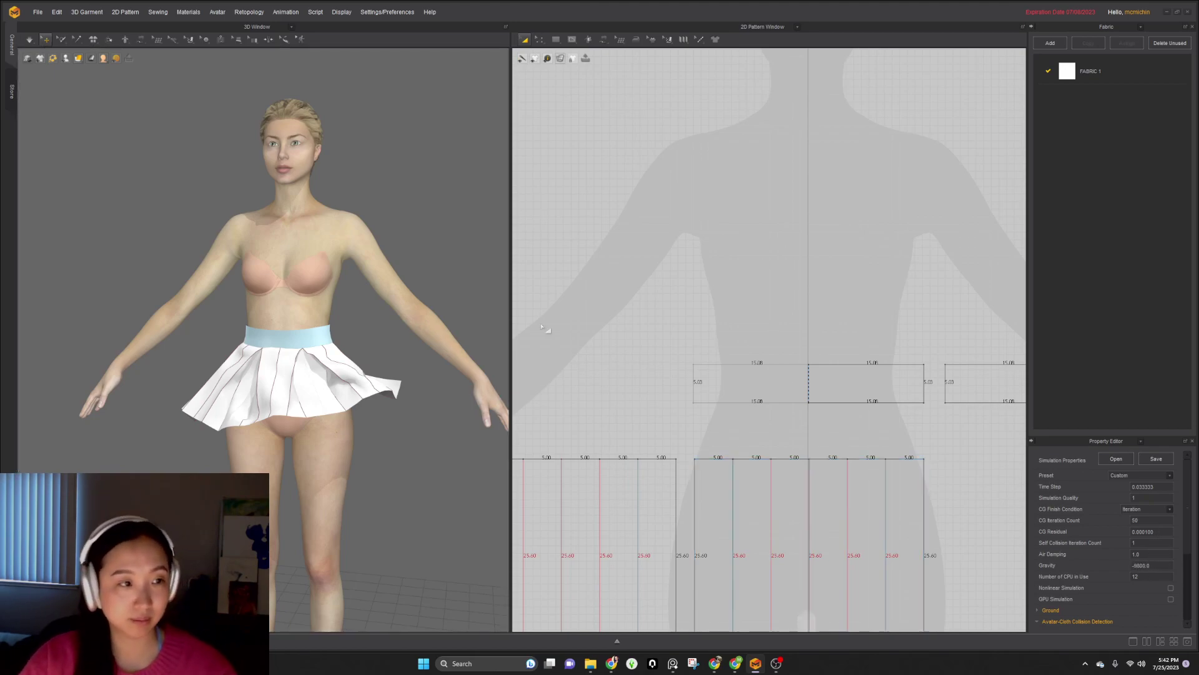
{"action": "scroll", "coordinate": [402, 383], "scroll_direction": "down", "scroll_amount": 3}
{"action": "left_click", "coordinate": [367, 427]}
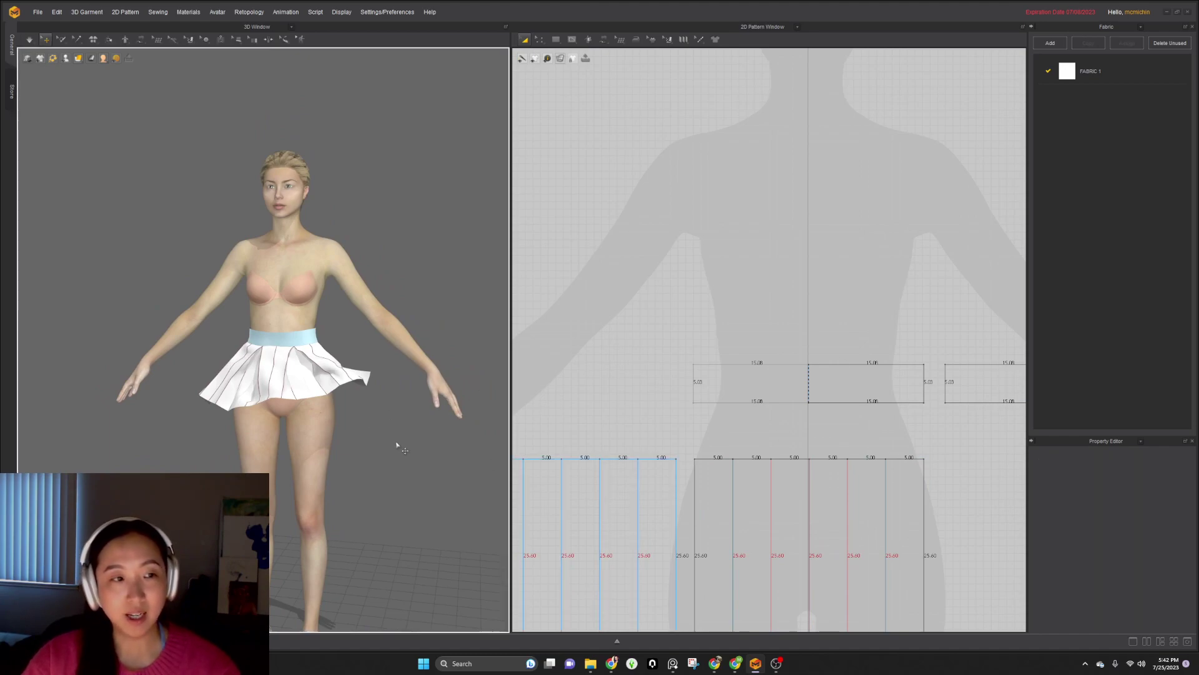
{"action": "key", "text": "space"}
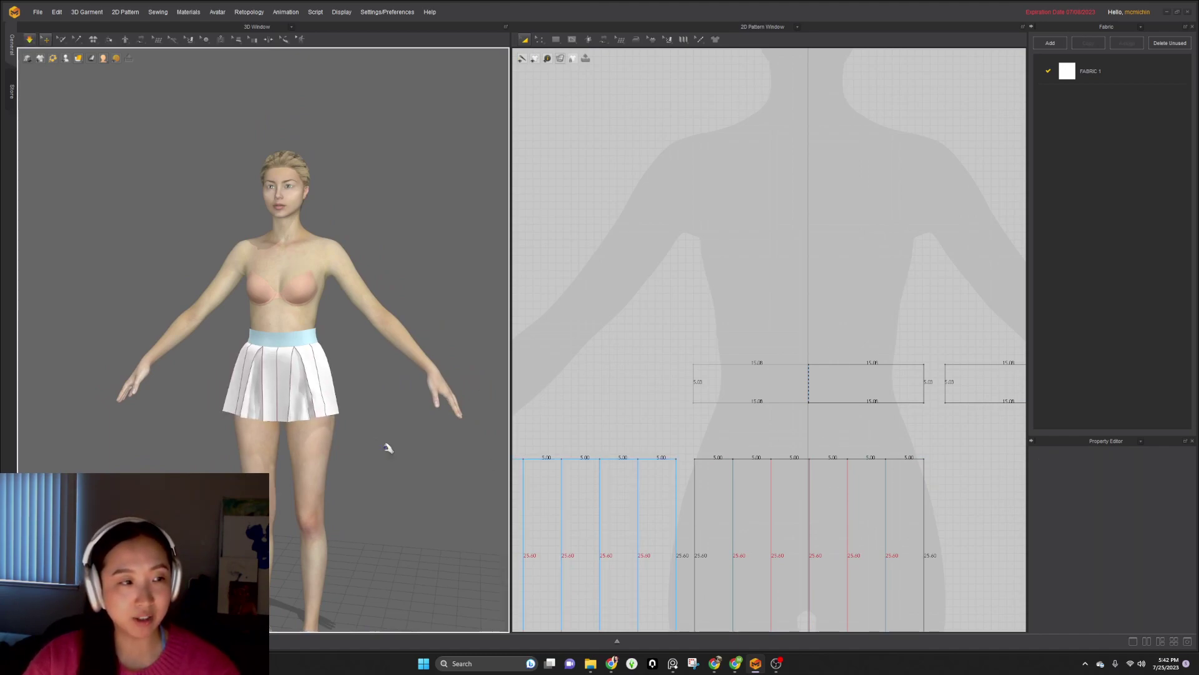
- Tug the hems of the front skirt panels during simulation to settle the box pleats
{"action": "scroll", "coordinate": [303, 443], "scroll_direction": "up", "scroll_amount": 5}
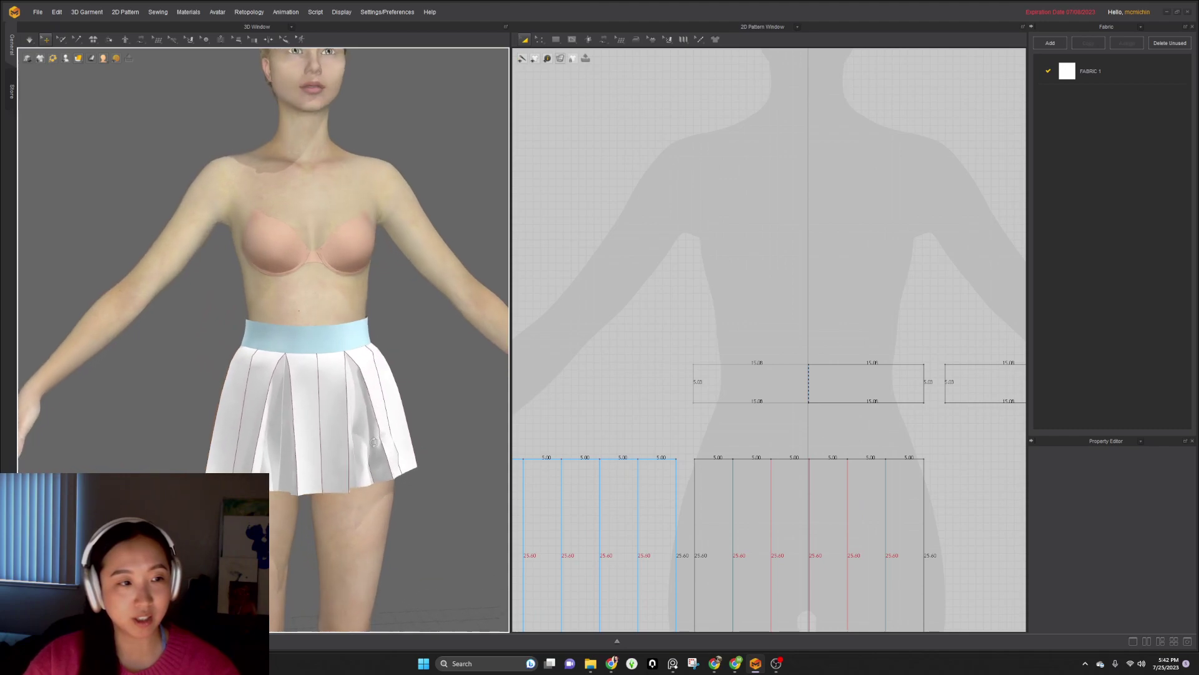
{"action": "key", "text": "space"}
{"action": "left_click", "coordinate": [347, 486]}
{"action": "left_click", "coordinate": [290, 485]}
{"action": "left_click", "coordinate": [251, 470]}
{"action": "left_click", "coordinate": [327, 459]}
{"action": "key", "text": "space"}
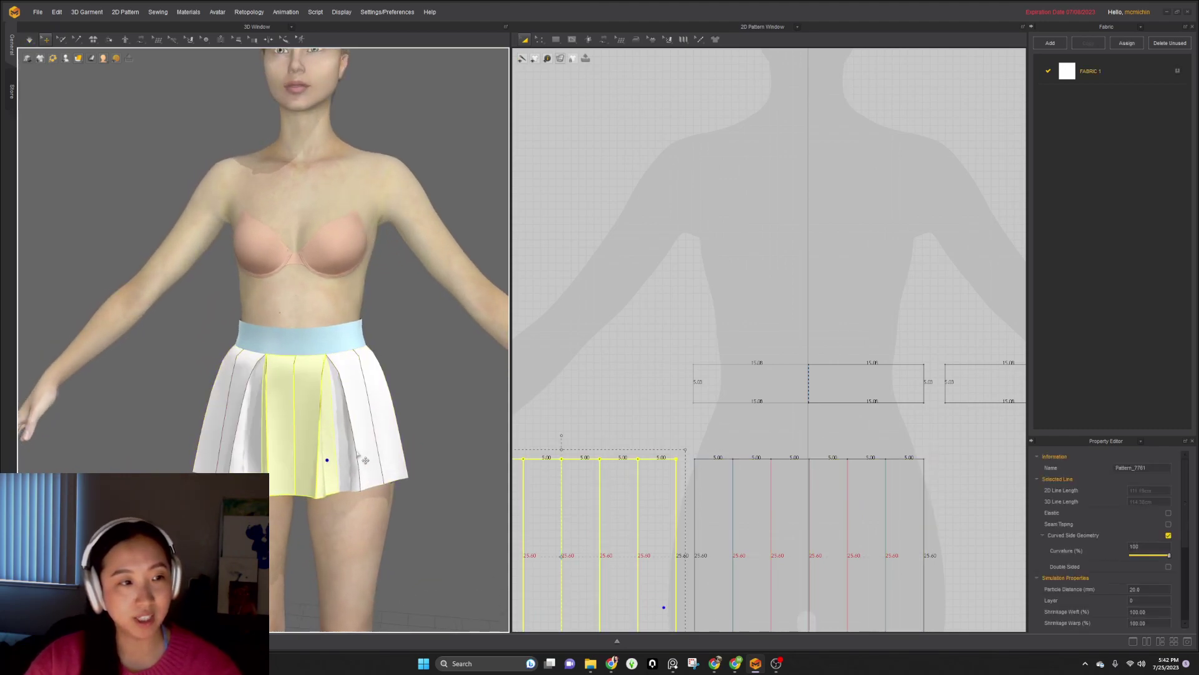
{"action": "scroll", "coordinate": [350, 459], "scroll_direction": "down", "scroll_amount": 1}
{"action": "right_click_drag", "start_coordinate": [282, 469], "coordinate": [313, 464]}
- Move the first skirt panel directly below the second one in the 2D layout
{"action": "scroll", "coordinate": [773, 439], "scroll_direction": "down", "scroll_amount": 5}
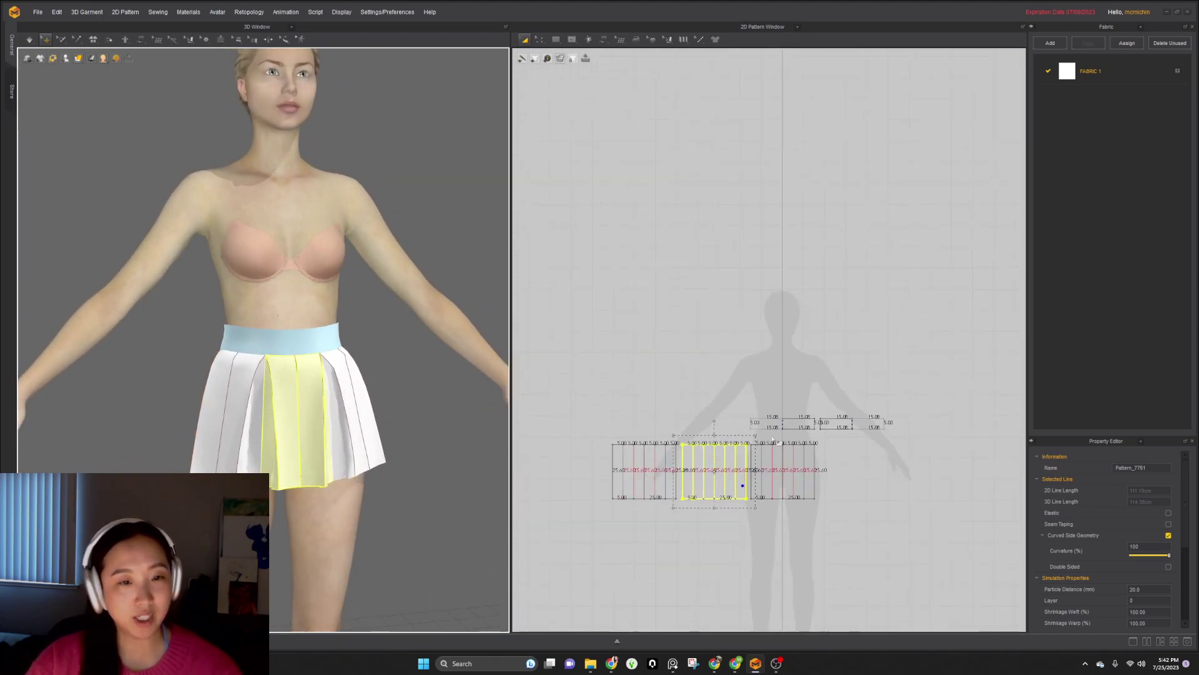
{"action": "scroll", "coordinate": [750, 484], "scroll_direction": "up", "scroll_amount": 3}
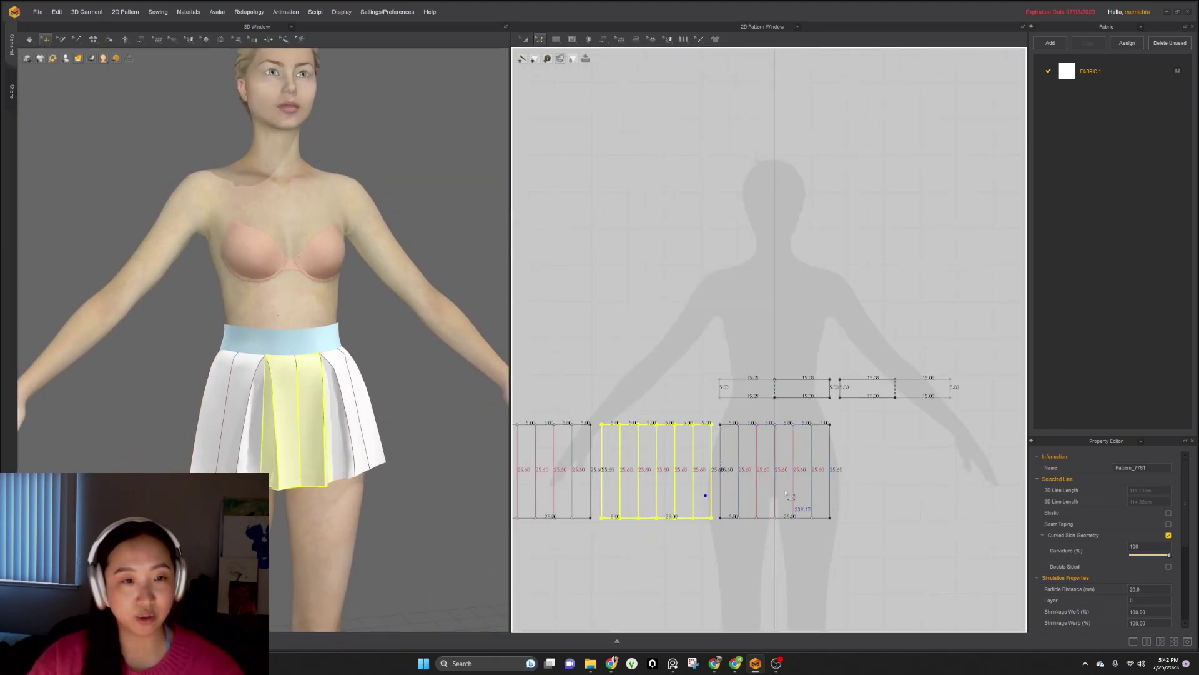
{"action": "scroll", "coordinate": [727, 464], "scroll_direction": "up", "scroll_amount": 3}
{"action": "scroll", "coordinate": [727, 464], "scroll_direction": "down", "scroll_amount": 2}
{"action": "key", "text": "a"}
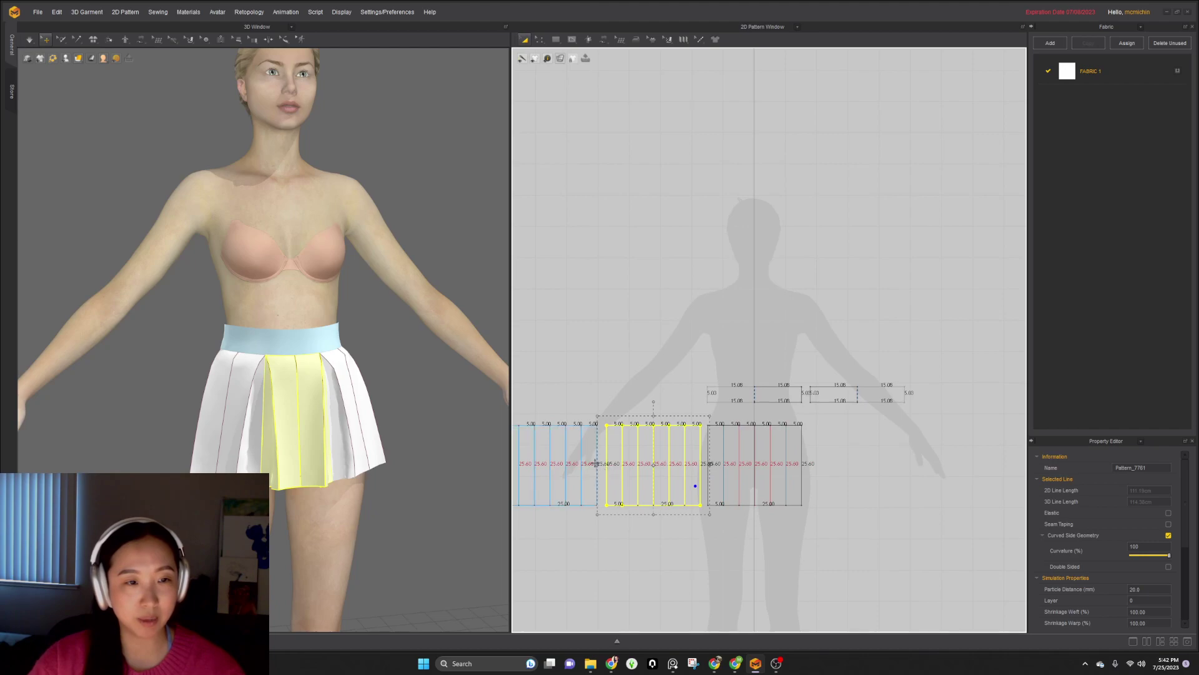
{"action": "right_click_drag", "start_coordinate": [617, 494], "coordinate": [728, 503]}
{"action": "left_click", "coordinate": [697, 465], "text": "shift"}
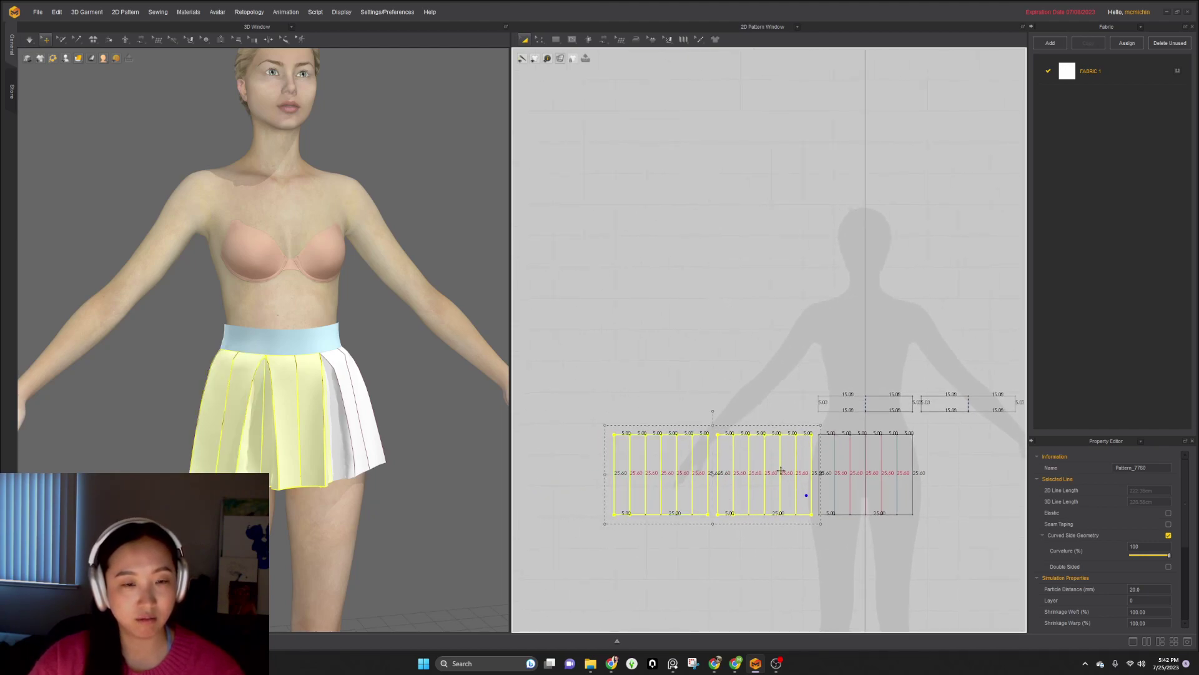
{"action": "left_click", "coordinate": [688, 485]}
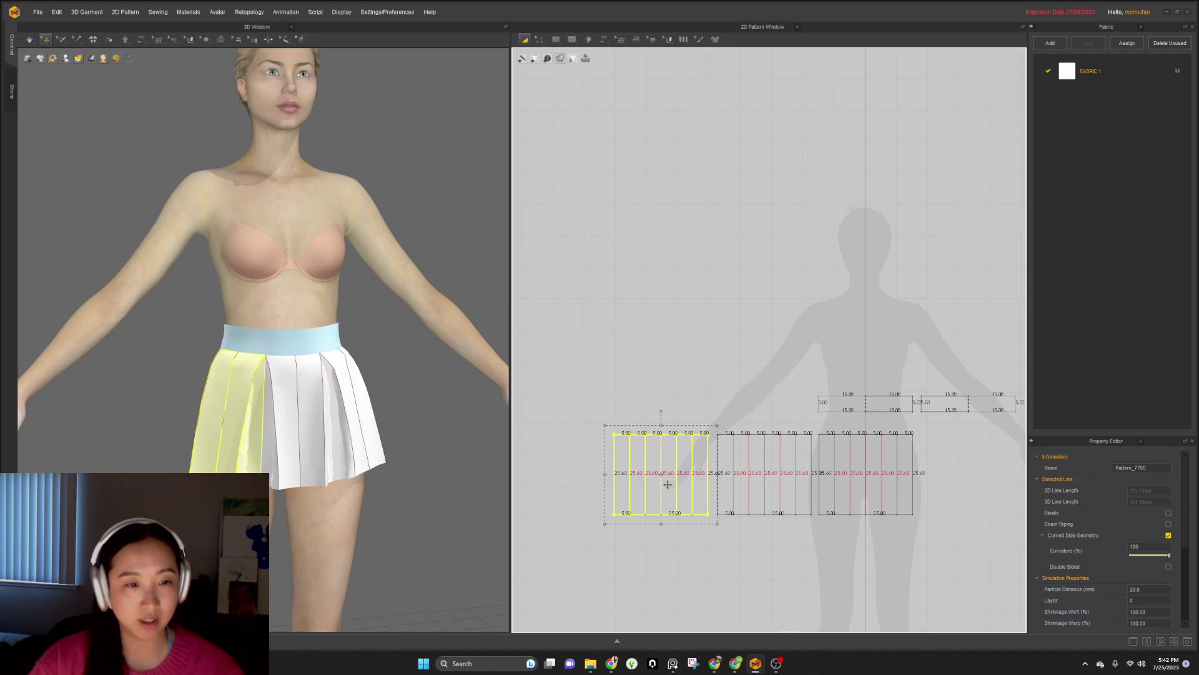
{"action": "left_click_drag", "start_coordinate": [667, 455], "coordinate": [772, 539]}
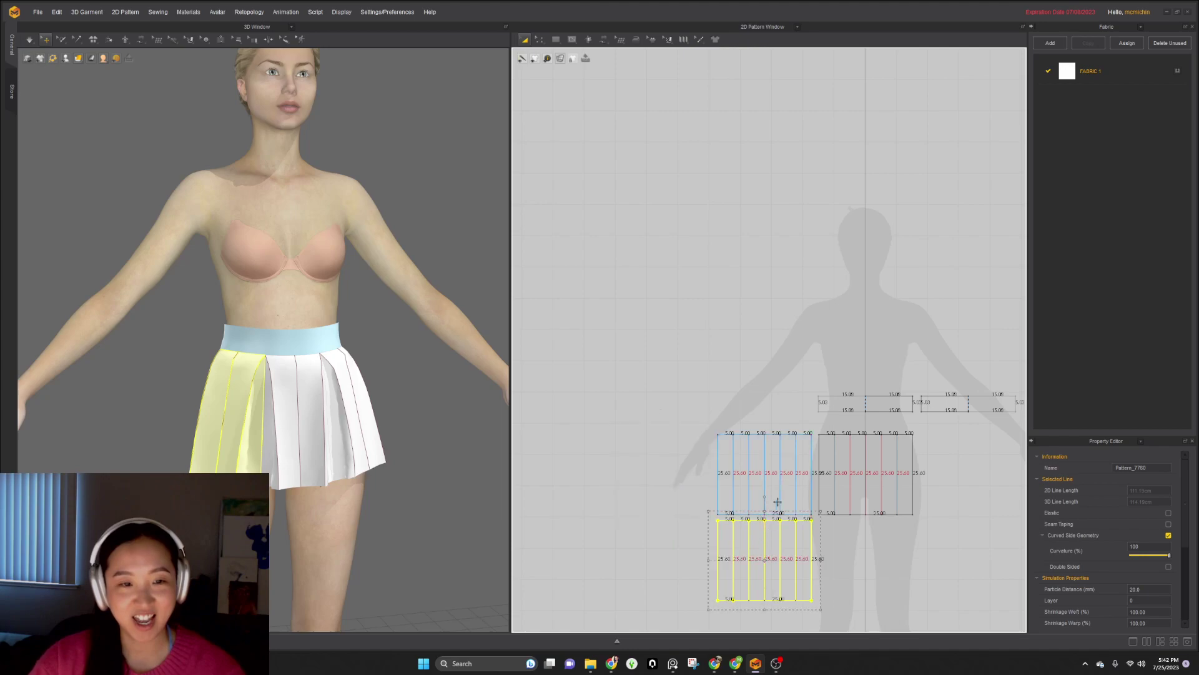
- Move the second and third skirt panels beneath the first to form one vertical column in the 2D layout
{"action": "left_click_drag", "start_coordinate": [784, 456], "coordinate": [784, 626]}
{"action": "middle_click_drag", "start_coordinate": [869, 472], "coordinate": [834, 313]}
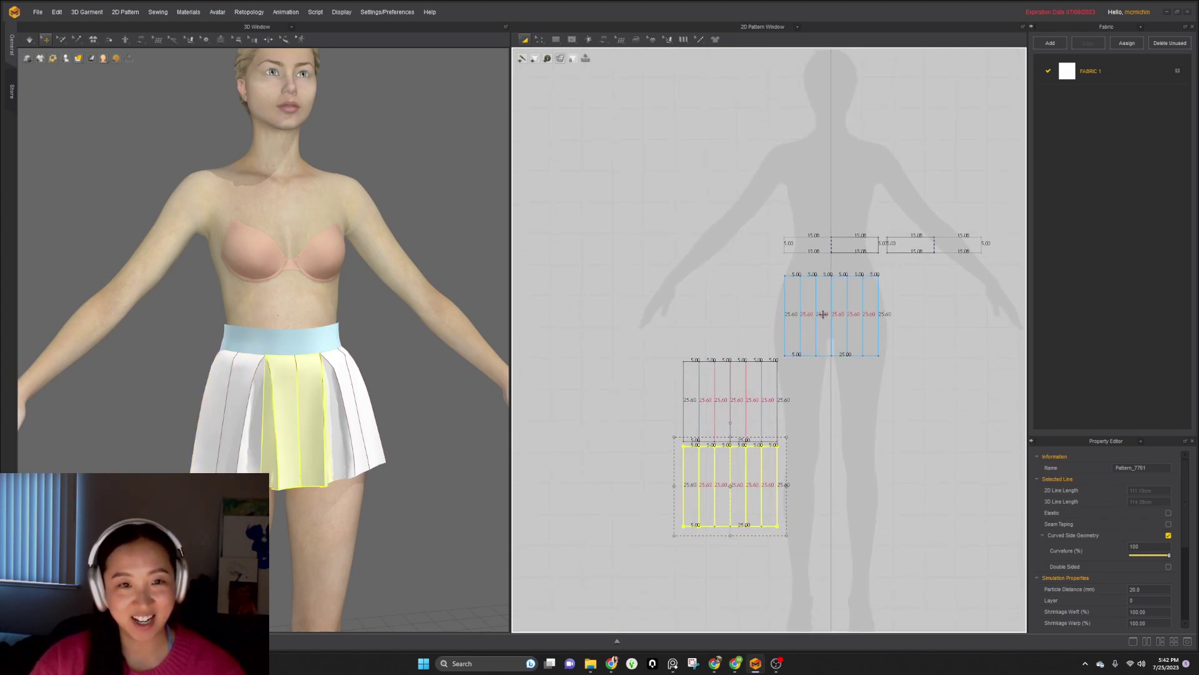
{"action": "left_click", "coordinate": [878, 298]}
{"action": "left_click_drag", "start_coordinate": [879, 296], "coordinate": [779, 553]}
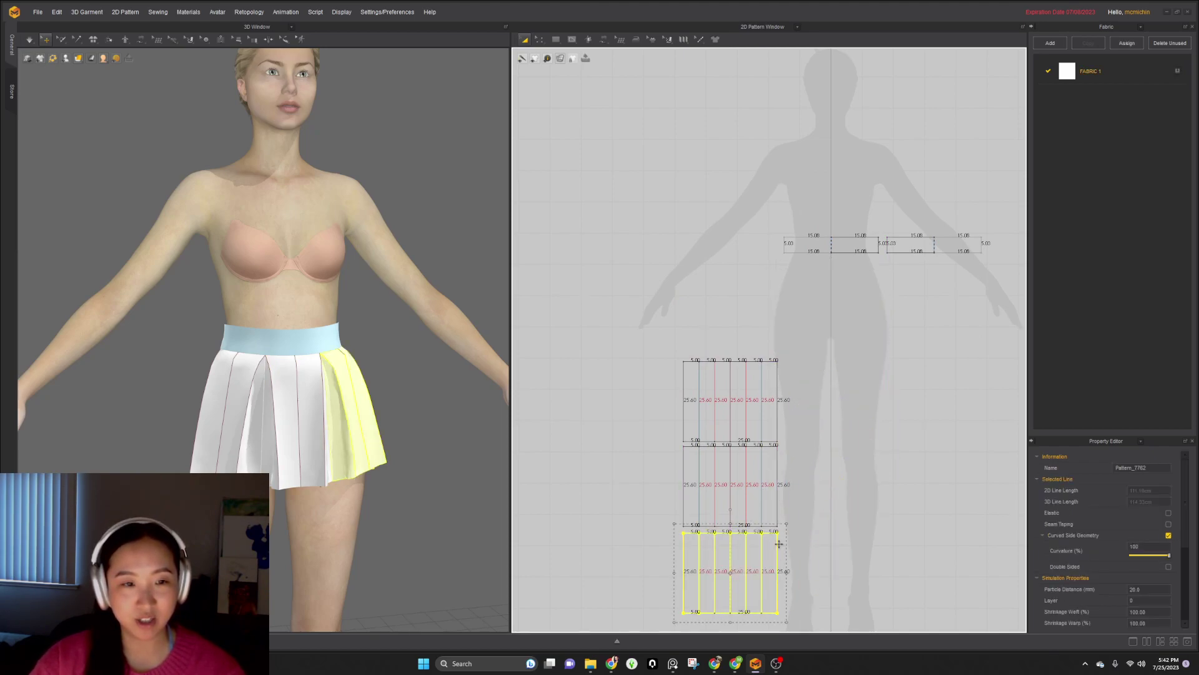
- Select all three stacked skirt panels and narrow them together to about 3.95 cm per pleat section
{"action": "left_click", "coordinate": [686, 381], "text": "shift"}
{"action": "left_click", "coordinate": [684, 468], "text": "shift"}
{"action": "left_click_drag", "start_coordinate": [787, 489], "coordinate": [771, 489]}
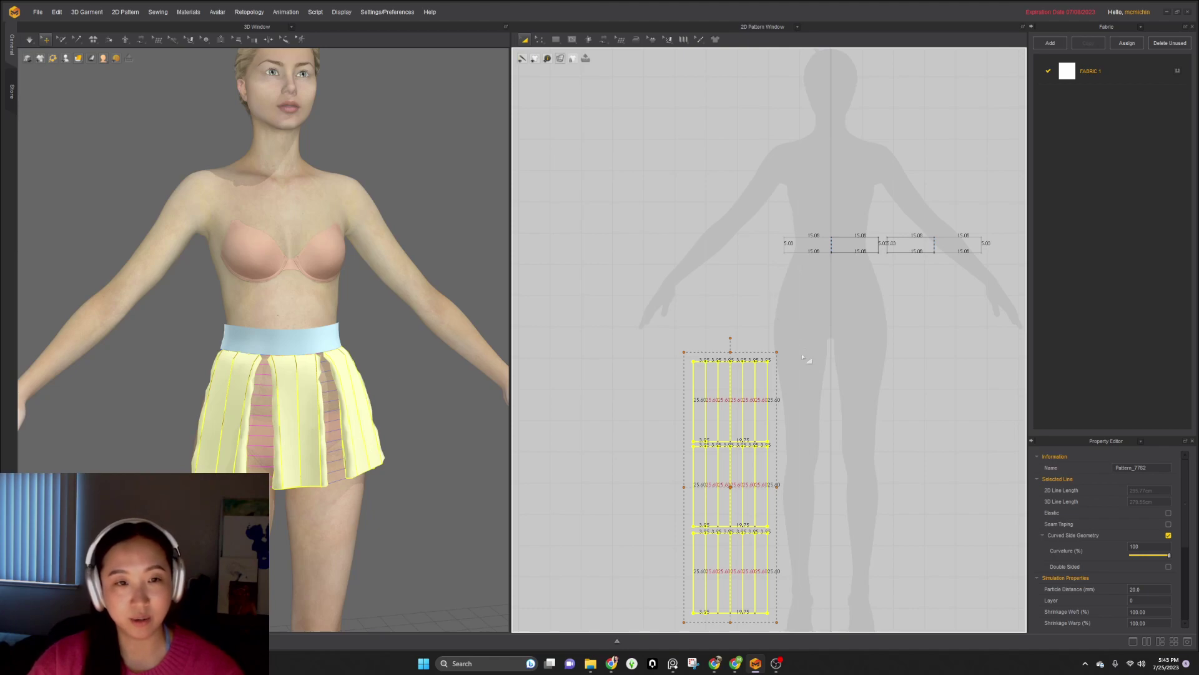
{"action": "left_click", "coordinate": [810, 398]}
- Refit the three skirt panel seams side by side along the waistband's bottom edge, each about 7.90 cm long
{"action": "key", "text": "b"}
{"action": "scroll", "coordinate": [862, 243], "scroll_direction": "up", "scroll_amount": 5}
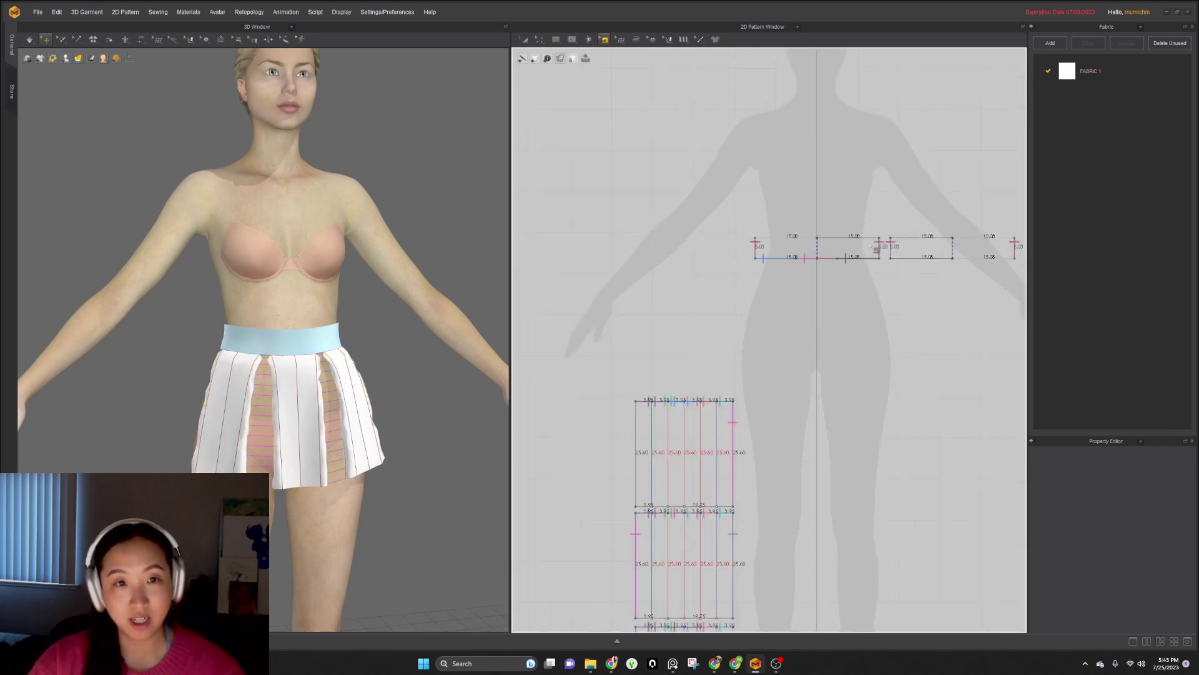
{"action": "left_click", "coordinate": [739, 265]}
{"action": "scroll", "coordinate": [738, 263], "scroll_direction": "up", "scroll_amount": 3}
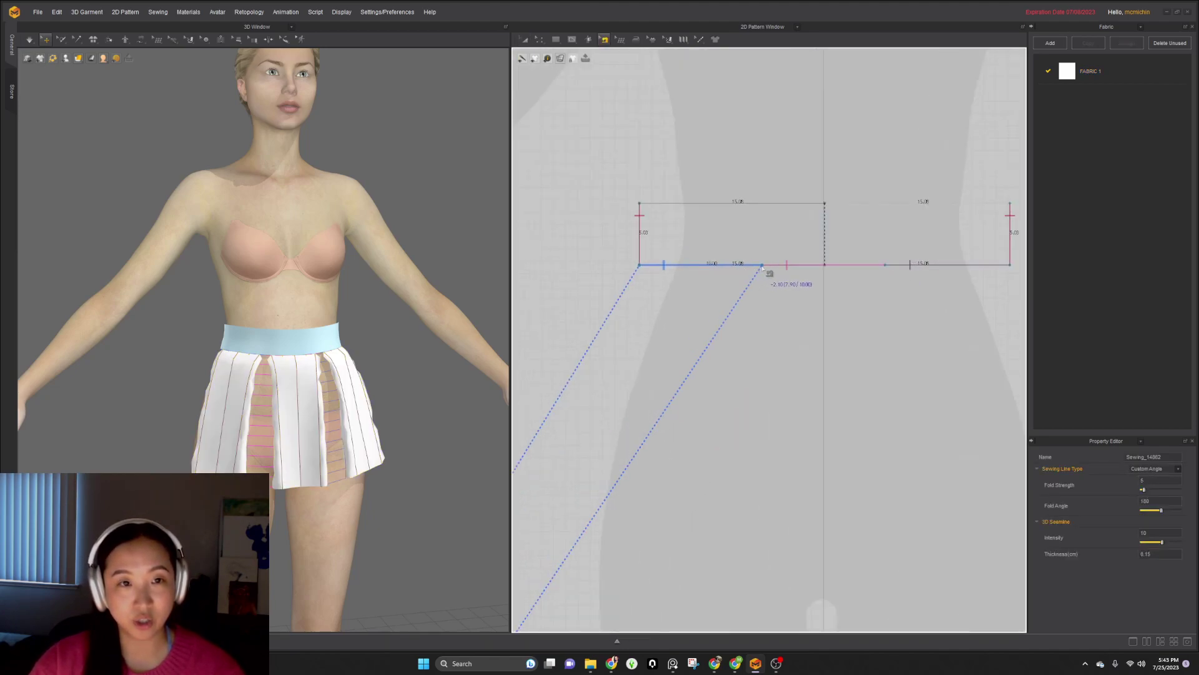
{"action": "left_click_drag", "start_coordinate": [767, 269], "coordinate": [735, 265]}
{"action": "left_click", "coordinate": [763, 266]}
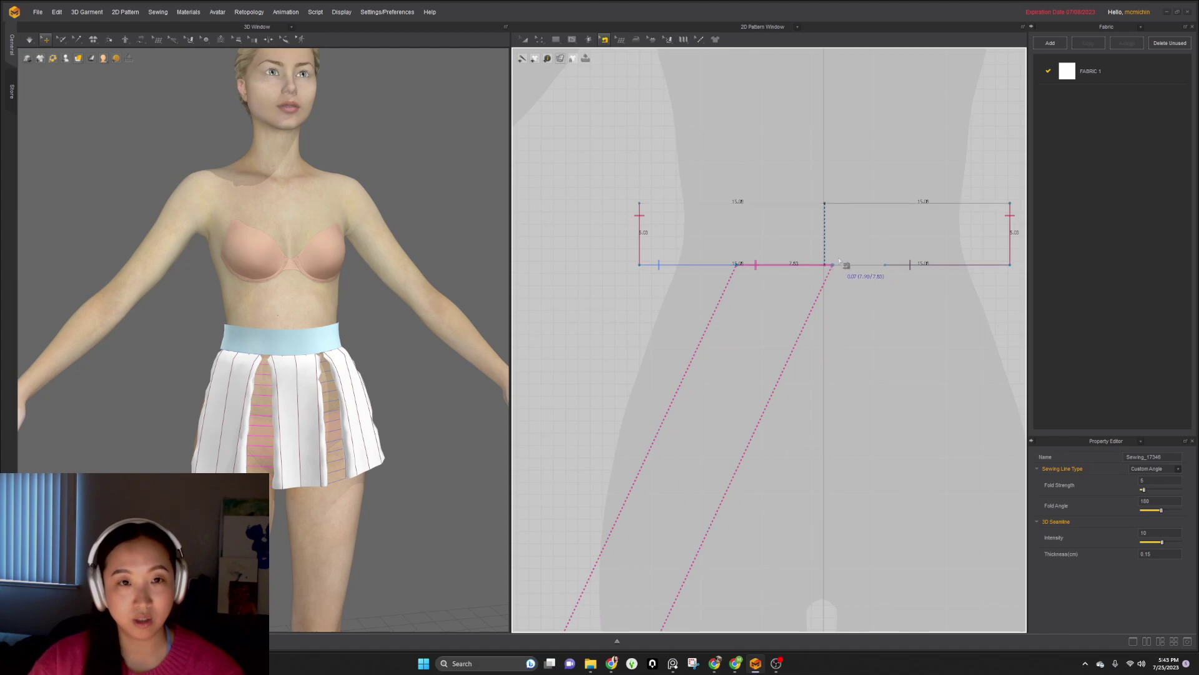
{"action": "left_click", "coordinate": [895, 266]}
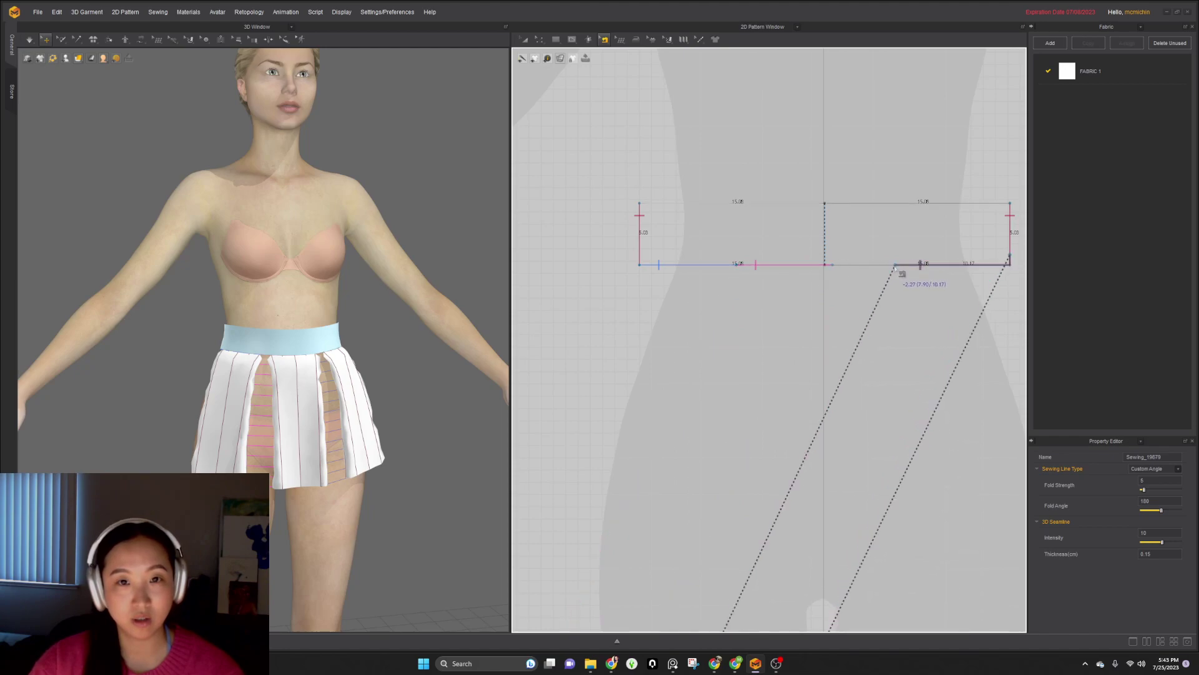
{"action": "mouse_move", "coordinate": [897, 267]}
{"action": "left_mouse_down"}
{"action": "mouse_move", "coordinate": [929, 268]}
{"action": "mouse_move", "coordinate": [877, 273]}
{"action": "left_mouse_up"}
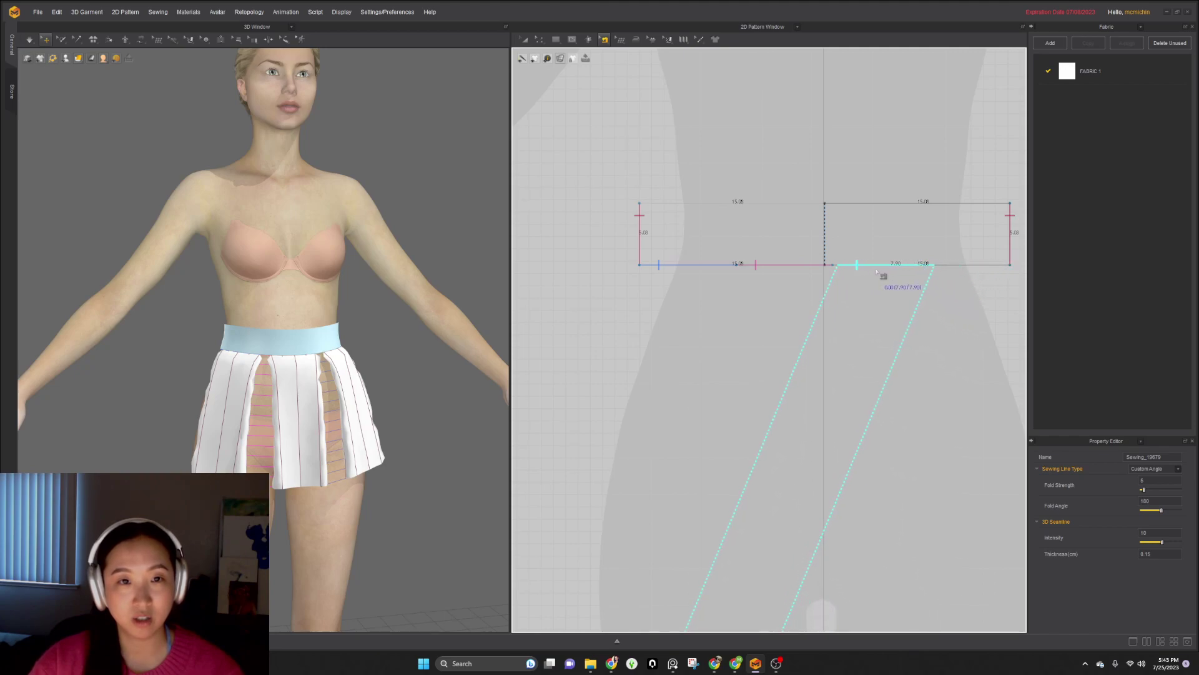
- Select all three stacked skirt panels and narrow them together to about 3.08 cm per pleat section
{"action": "scroll", "coordinate": [818, 344], "scroll_direction": "down", "scroll_amount": 4}
{"action": "key", "text": "a"}
{"action": "left_click_drag", "start_coordinate": [664, 300], "coordinate": [799, 609]}
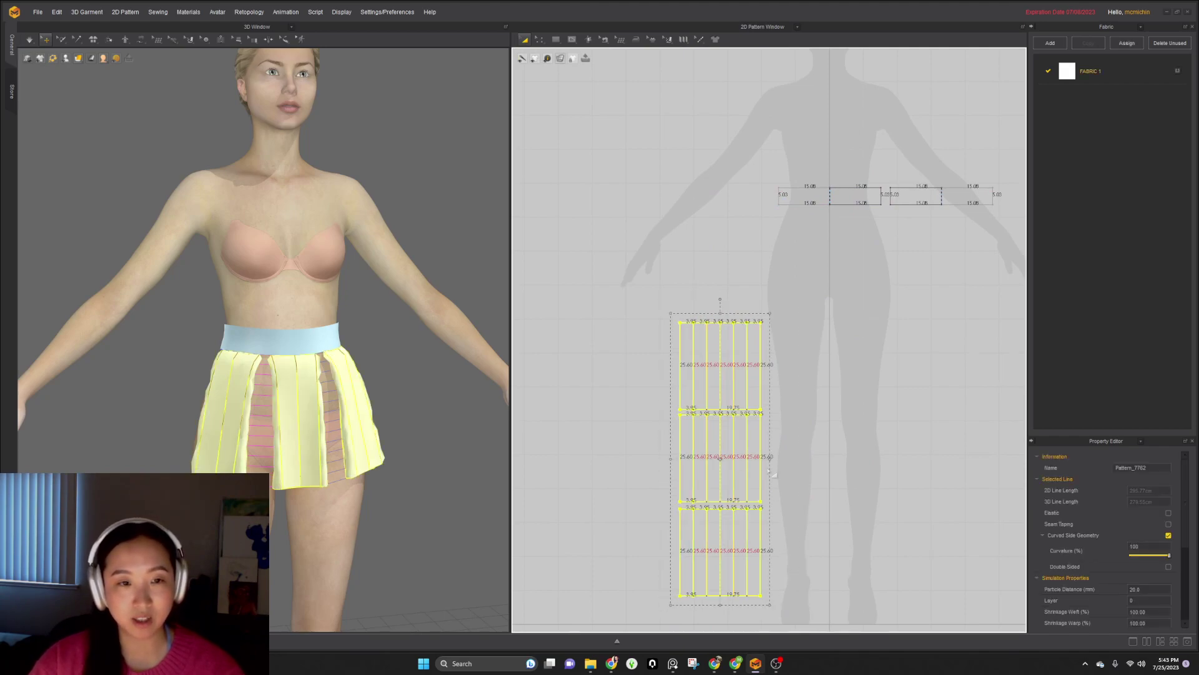
{"action": "left_click_drag", "start_coordinate": [768, 459], "coordinate": [761, 460]}
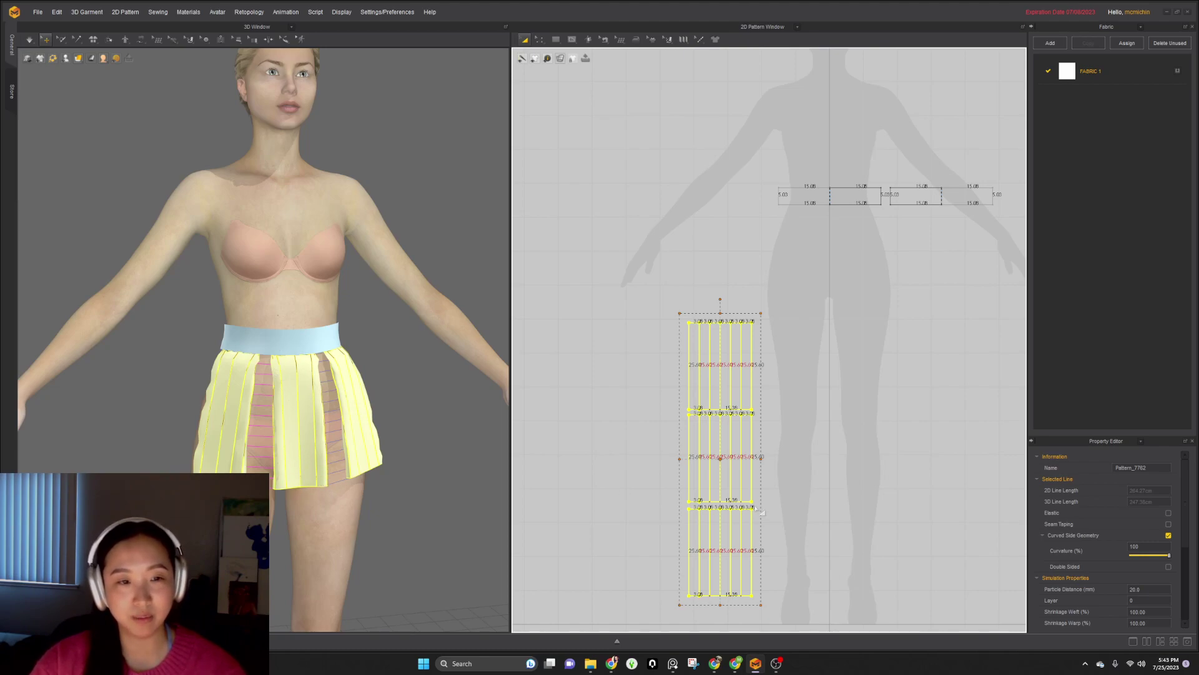
- Shorten the three skirt seams on the waistband to about 6.15 cm and slide them closer together
{"action": "key", "text": "b"}
{"action": "scroll", "coordinate": [818, 208], "scroll_direction": "up", "scroll_amount": 4}
{"action": "left_click", "coordinate": [779, 201]}
{"action": "mouse_move", "coordinate": [792, 202]}
{"action": "left_mouse_down"}
{"action": "mouse_move", "coordinate": [779, 201]}
{"action": "mouse_move", "coordinate": [810, 203]}
{"action": "left_mouse_up"}
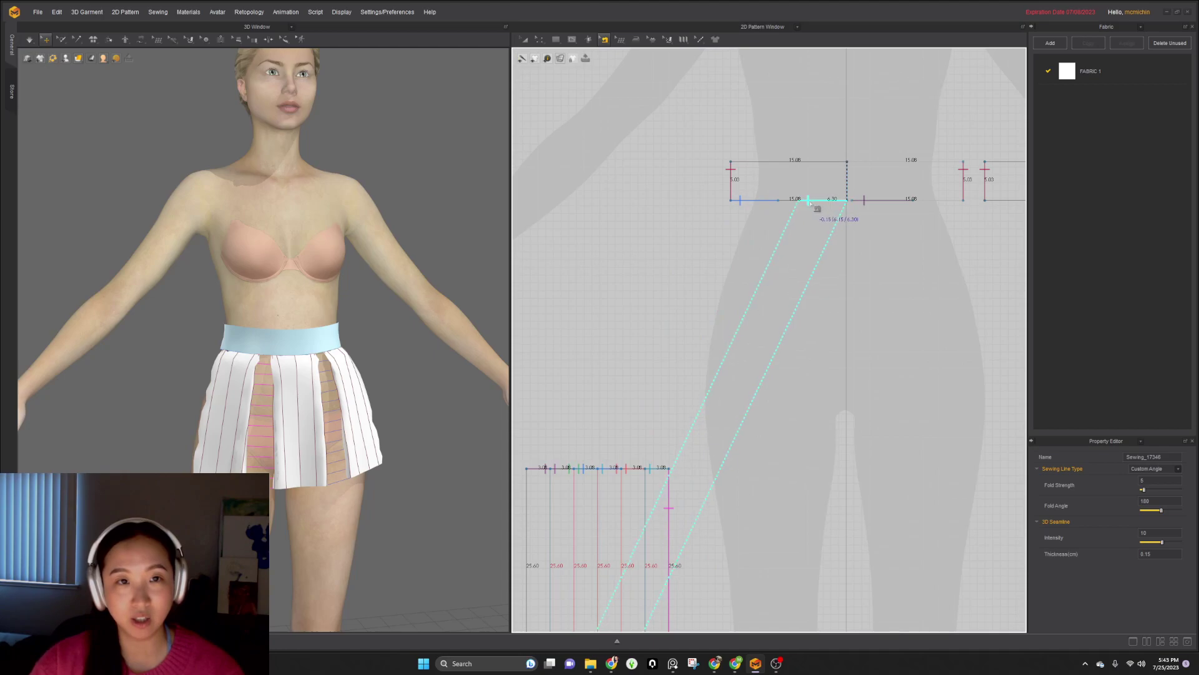
{"action": "left_click", "coordinate": [791, 201]}
{"action": "scroll", "coordinate": [879, 177], "scroll_direction": "up", "scroll_amount": 3}
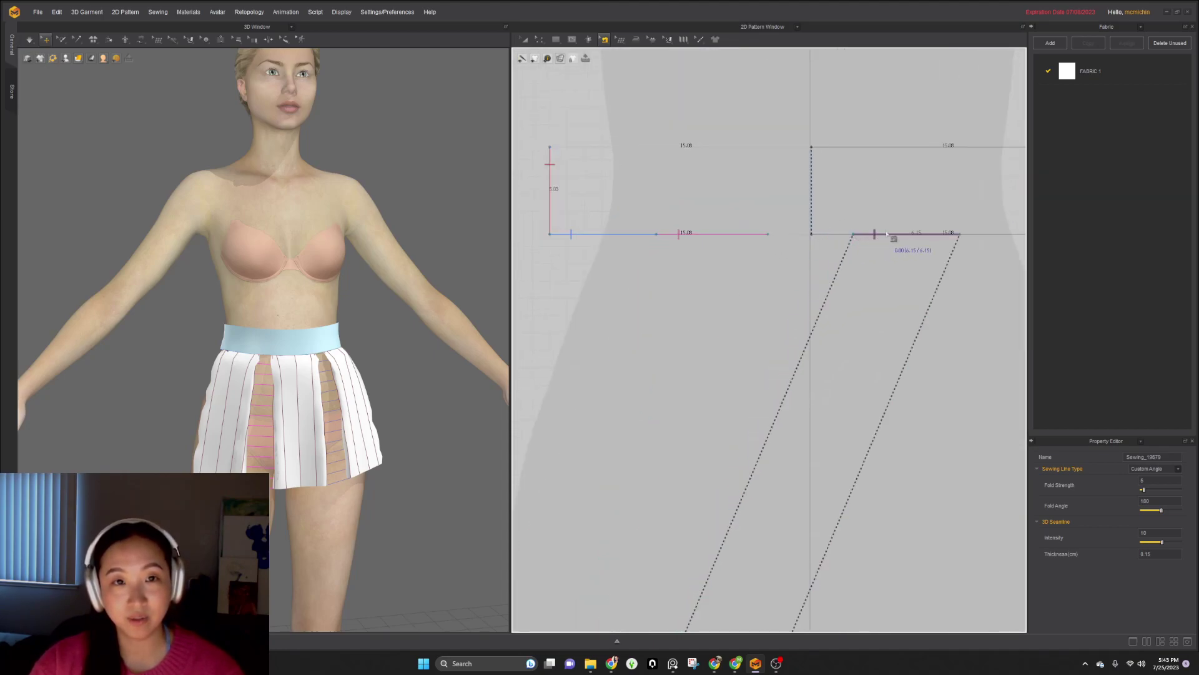
{"action": "left_click", "coordinate": [806, 235]}
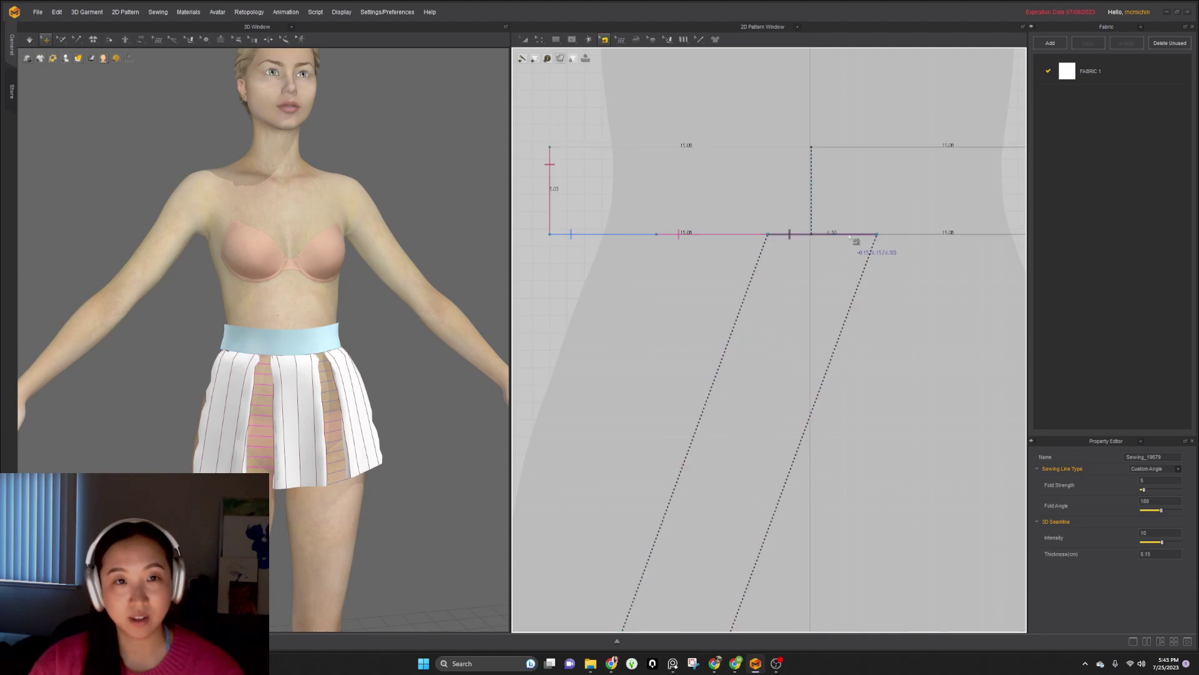
- Reselect the three skirt panels and narrow them together to about 2.56 cm per pleat section
{"action": "scroll", "coordinate": [849, 237], "scroll_direction": "down", "scroll_amount": 5}
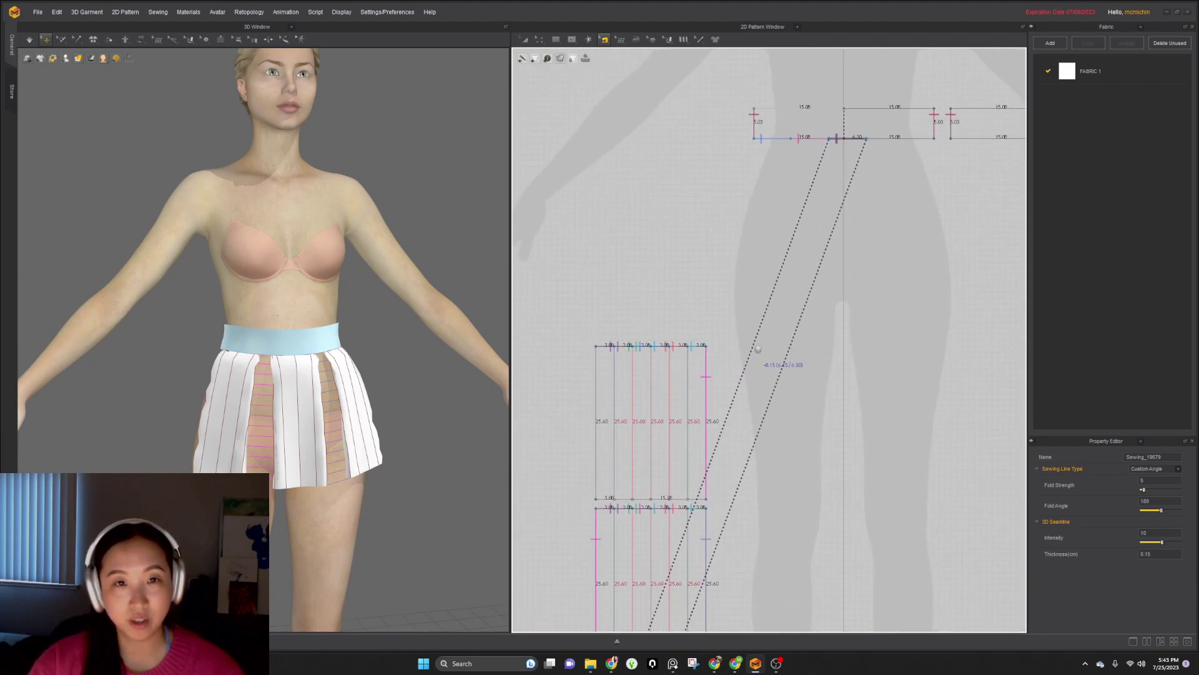
{"action": "scroll", "coordinate": [745, 376], "scroll_direction": "down", "scroll_amount": 3}
{"action": "left_click_drag", "start_coordinate": [643, 342], "coordinate": [763, 591]}
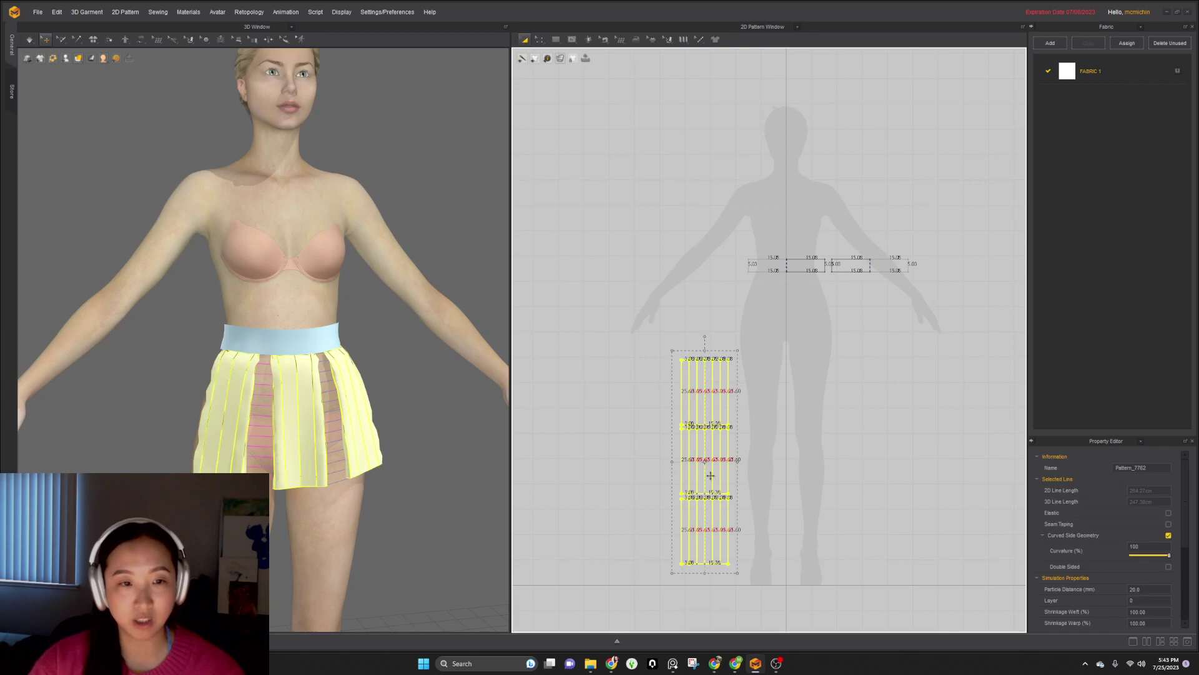
{"action": "scroll", "coordinate": [711, 474], "scroll_direction": "up", "scroll_amount": 2}
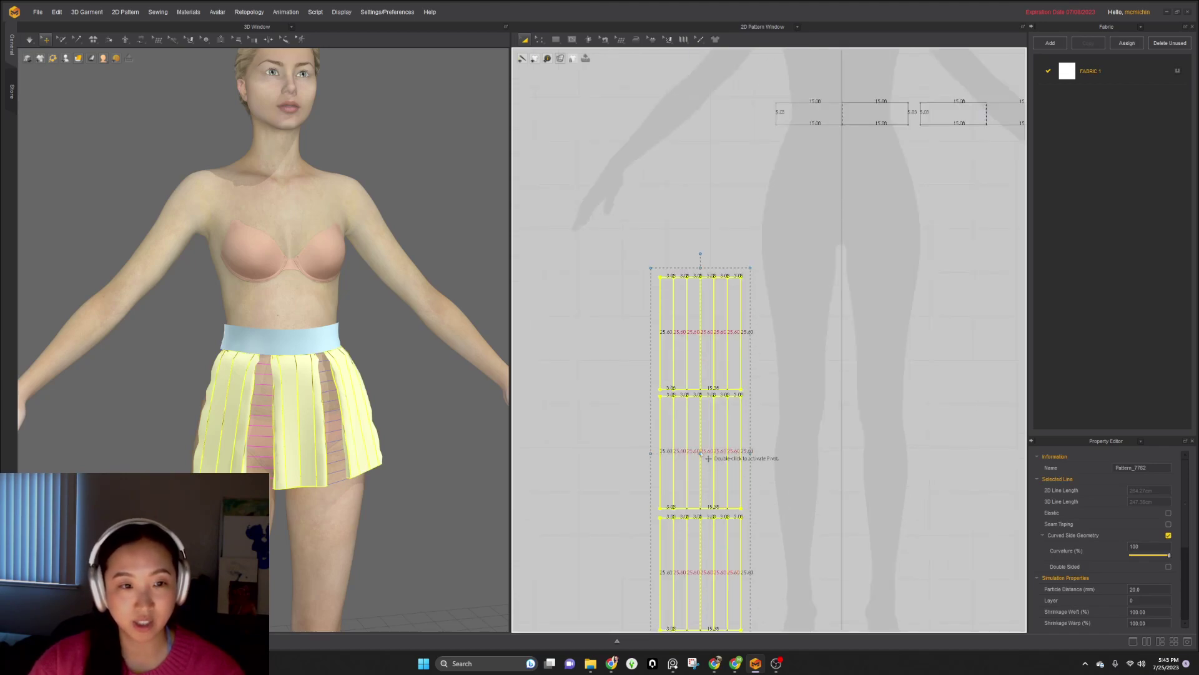
{"action": "left_click_drag", "start_coordinate": [750, 455], "coordinate": [744, 454]}
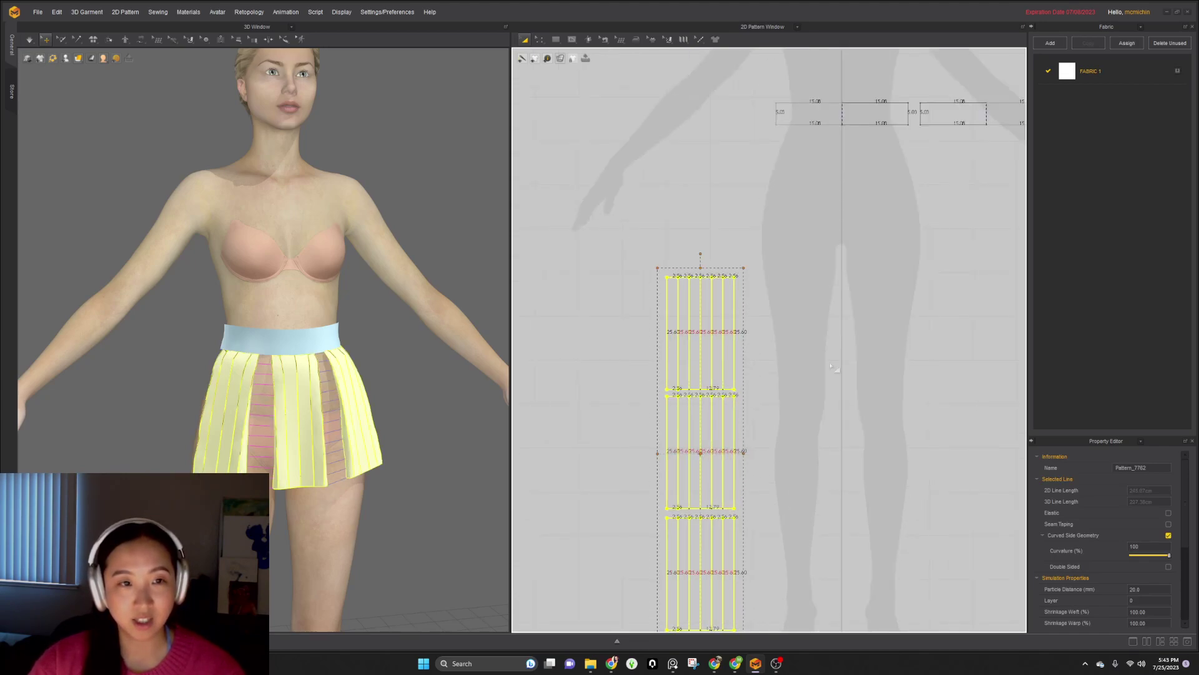
- Shorten the first skirt seam on the waistband to about 5.13 cm and slide the second seam against its end
{"action": "middle_click_drag", "start_coordinate": [855, 251], "coordinate": [829, 454]}
{"action": "key", "text": "b"}
{"action": "scroll", "coordinate": [792, 314], "scroll_direction": "up", "scroll_amount": 6}
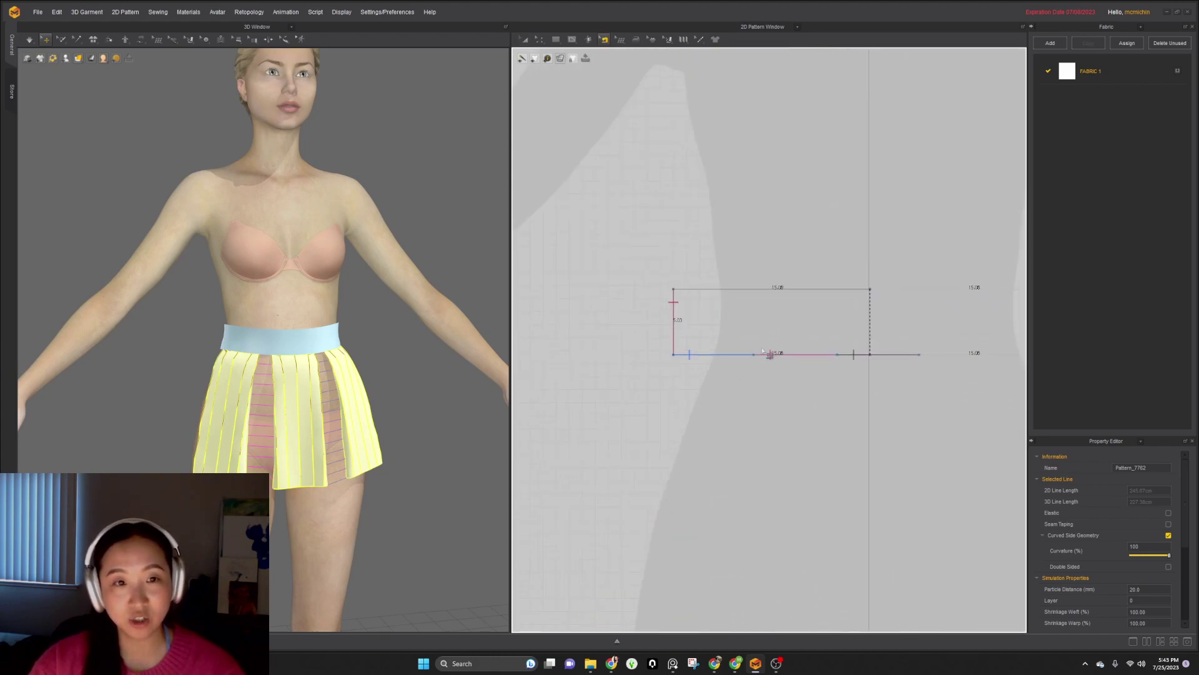
{"action": "left_click", "coordinate": [733, 356]}
{"action": "scroll", "coordinate": [754, 356], "scroll_direction": "up", "scroll_amount": 3}
{"action": "left_click_drag", "start_coordinate": [756, 358], "coordinate": [732, 357]}
{"action": "scroll", "coordinate": [738, 358], "scroll_direction": "up", "scroll_amount": 2}
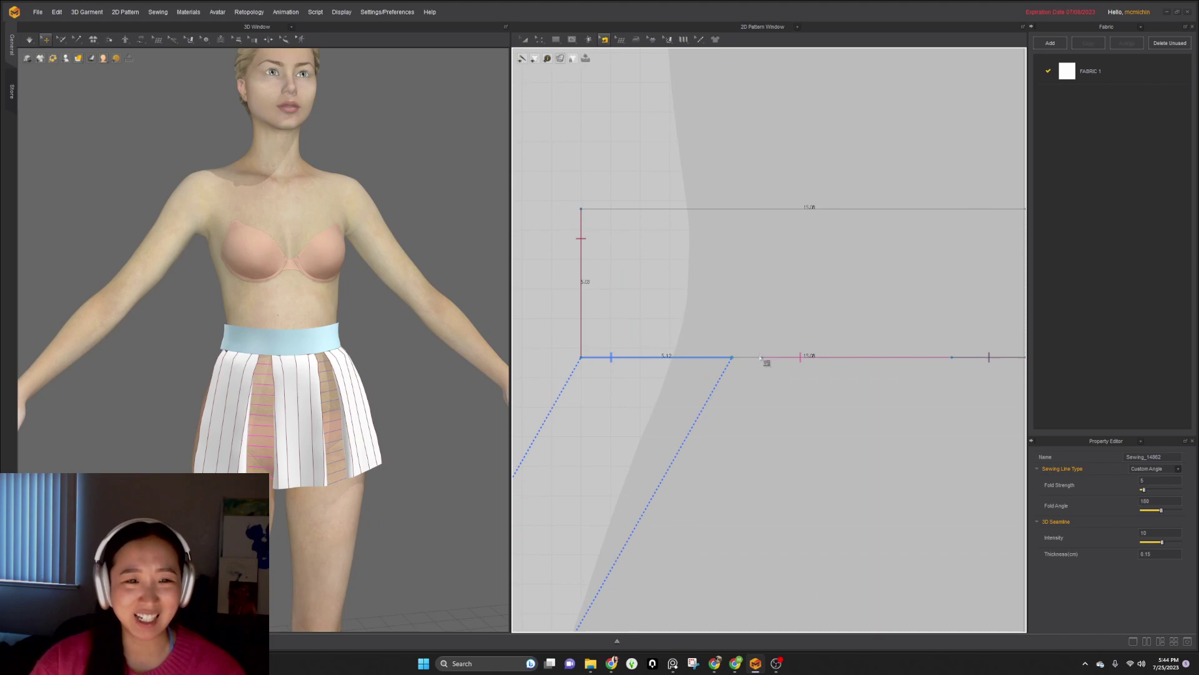
{"action": "left_click", "coordinate": [803, 358]}
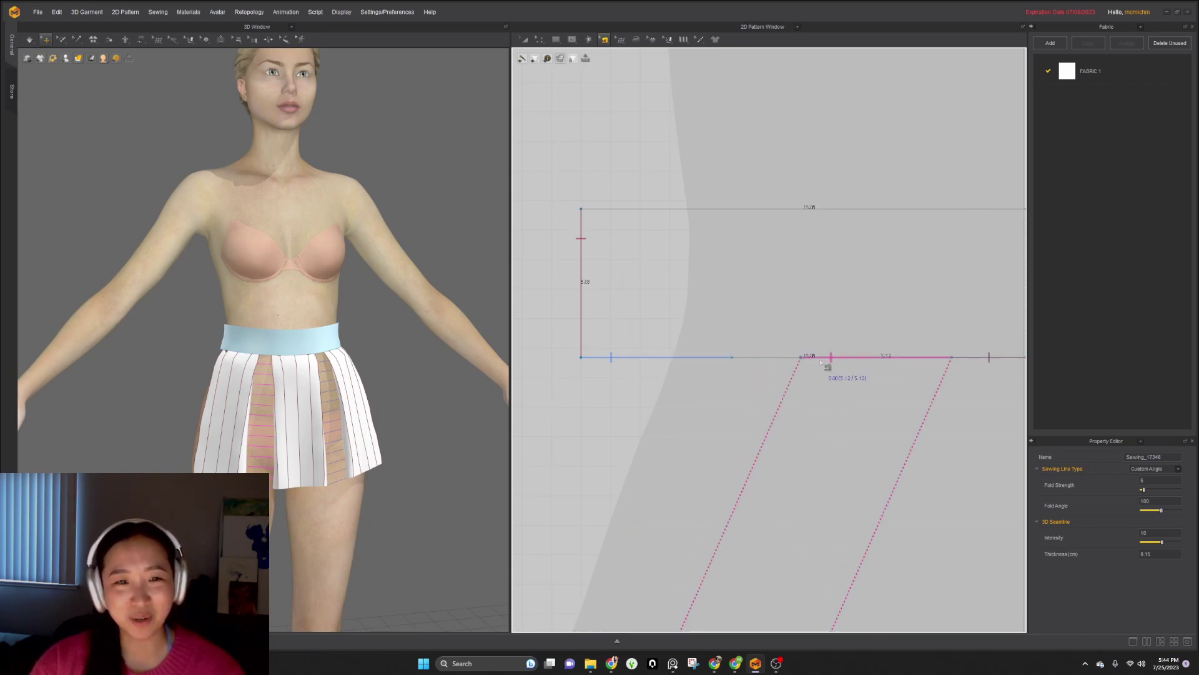
{"action": "left_click_drag", "start_coordinate": [824, 358], "coordinate": [755, 358]}
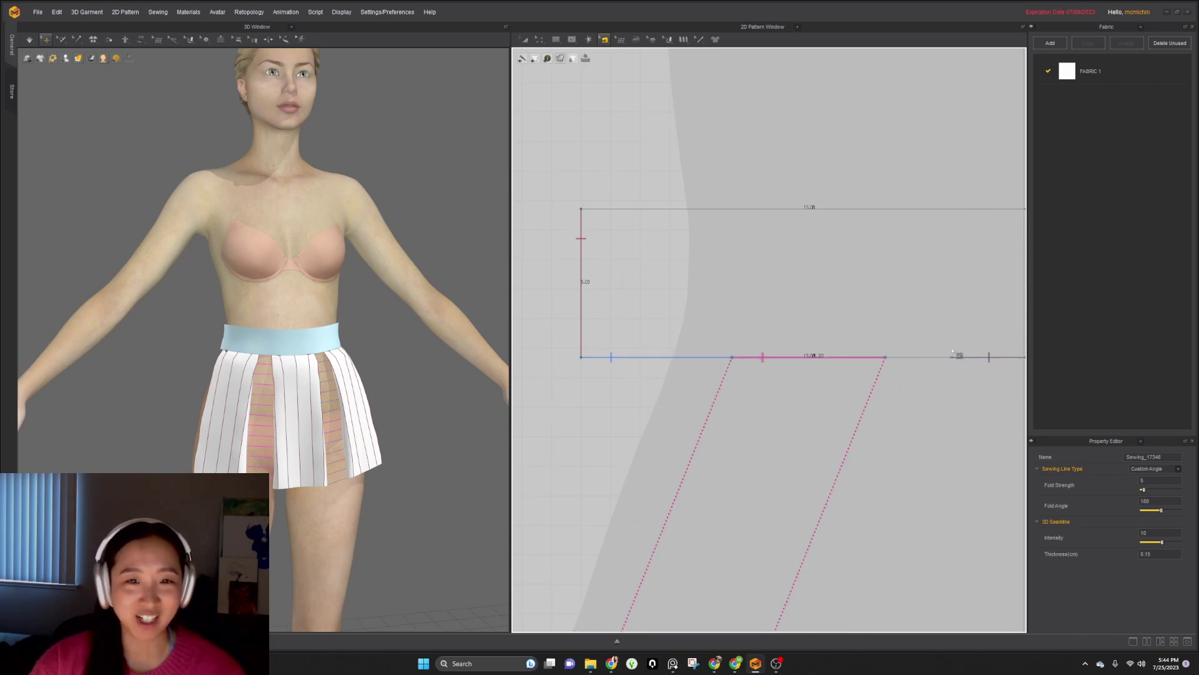
- Fit the third skirt seam to about 5.13 cm on the waistband's bottom edge, near the front centre line
{"action": "left_click", "coordinate": [953, 359]}
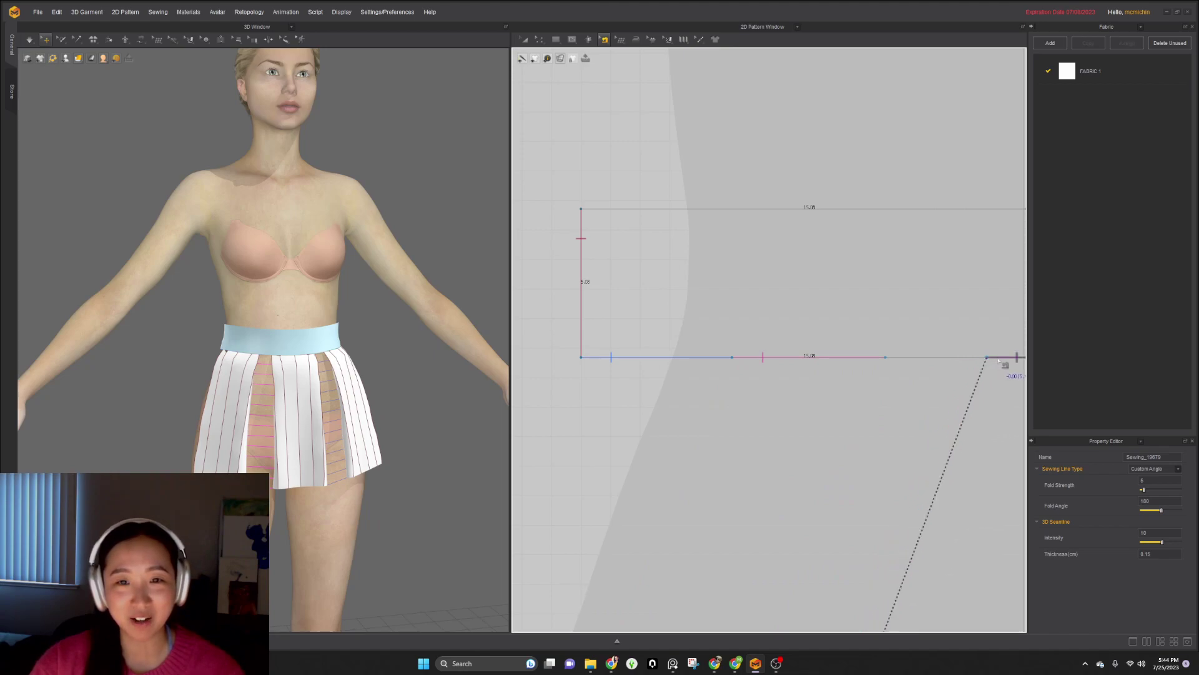
{"action": "scroll", "coordinate": [898, 355], "scroll_direction": "down", "scroll_amount": 5}
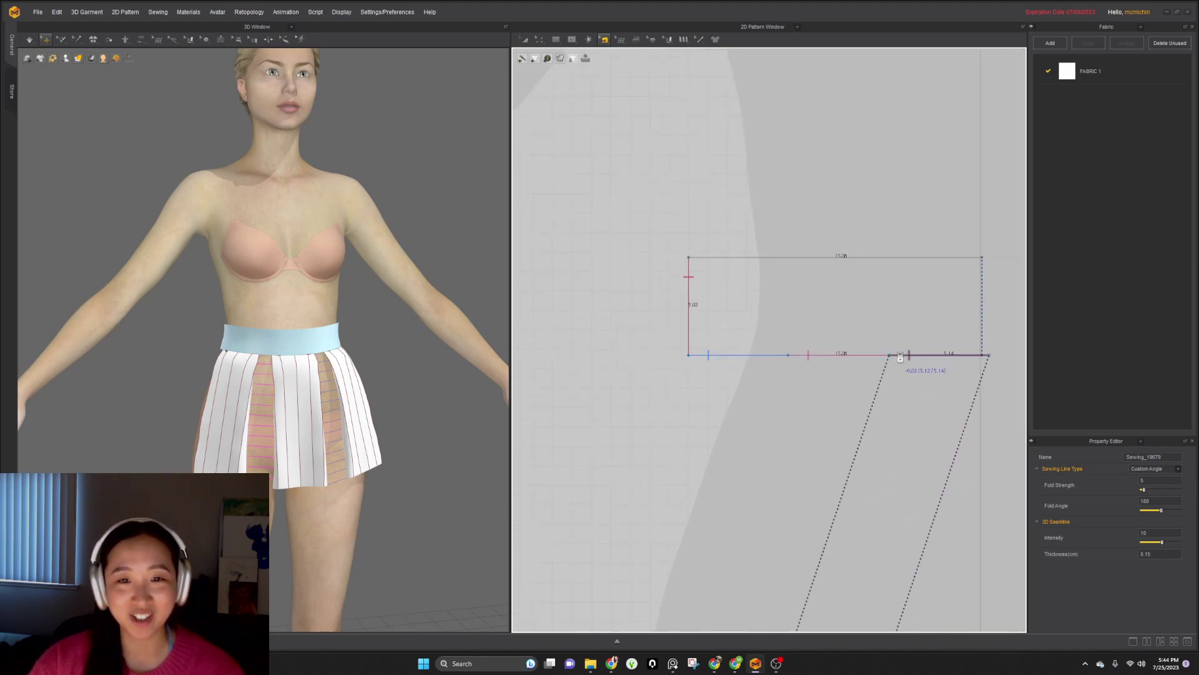
{"action": "middle_click_drag", "start_coordinate": [992, 393], "coordinate": [841, 440]}
{"action": "scroll", "coordinate": [786, 401], "scroll_direction": "up", "scroll_amount": 3}
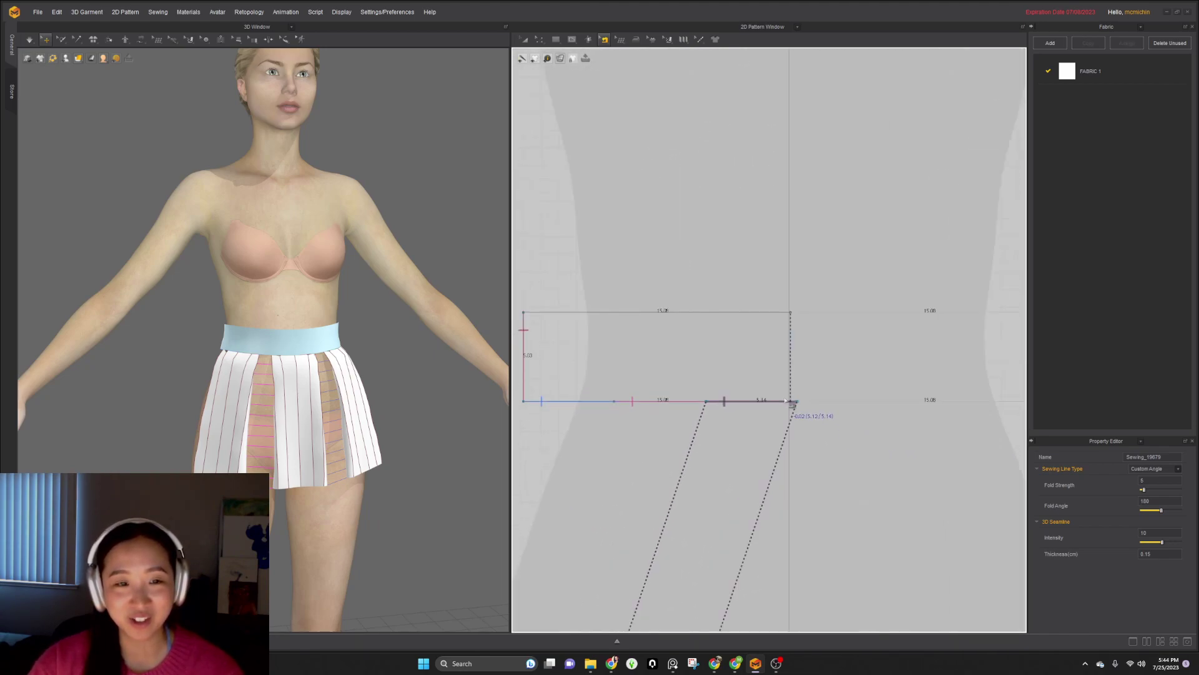
{"action": "scroll", "coordinate": [781, 413], "scroll_direction": "down", "scroll_amount": 4}
{"action": "scroll", "coordinate": [760, 420], "scroll_direction": "up", "scroll_amount": 4}
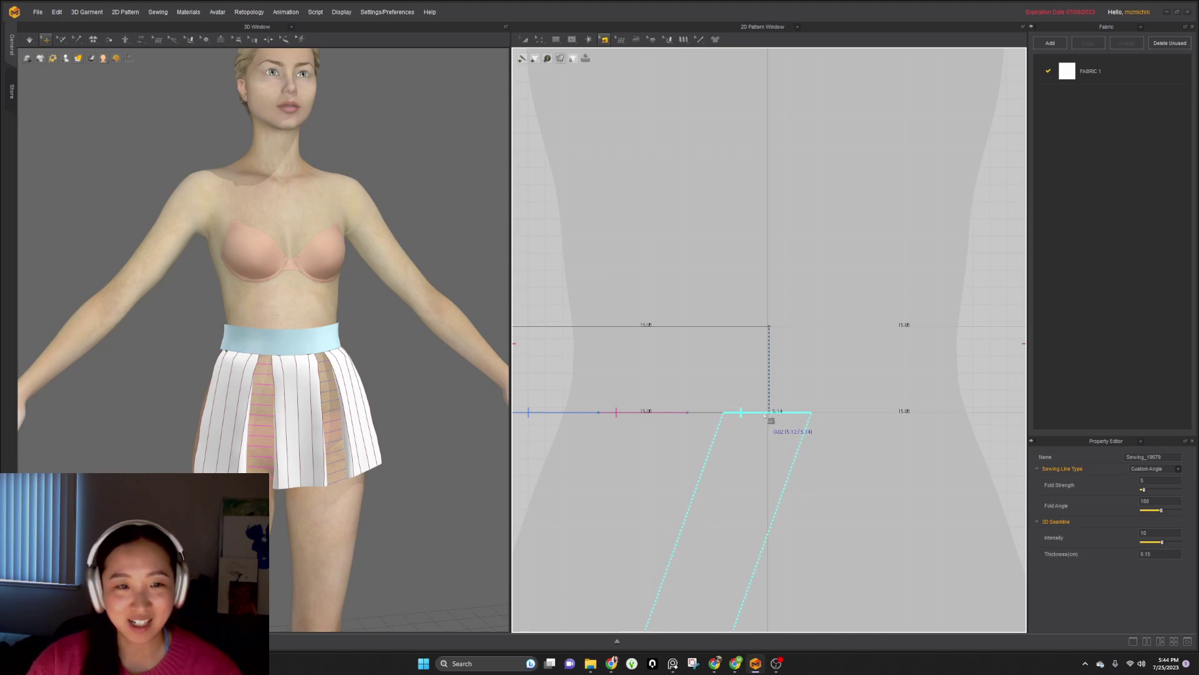
- Select all three stacked skirt panels and widen them together to about 2.88 cm per pleat section
{"action": "scroll", "coordinate": [789, 484], "scroll_direction": "down", "scroll_amount": 5}
{"action": "middle_click_drag", "start_coordinate": [787, 528], "coordinate": [819, 285]}
{"action": "key", "text": "Escape"}
{"action": "key", "text": "a"}
{"action": "scroll", "coordinate": [642, 387], "scroll_direction": "down", "scroll_amount": 3}
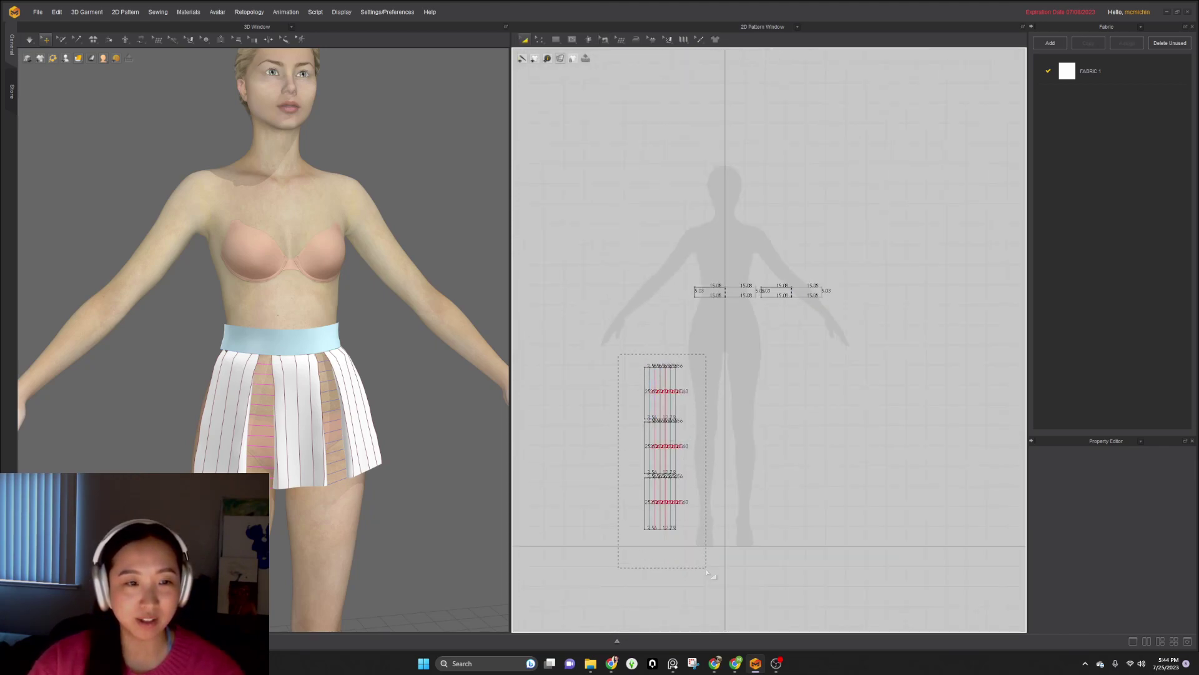
{"action": "left_click", "coordinate": [656, 375]}
{"action": "scroll", "coordinate": [650, 452], "scroll_direction": "up", "scroll_amount": 5}
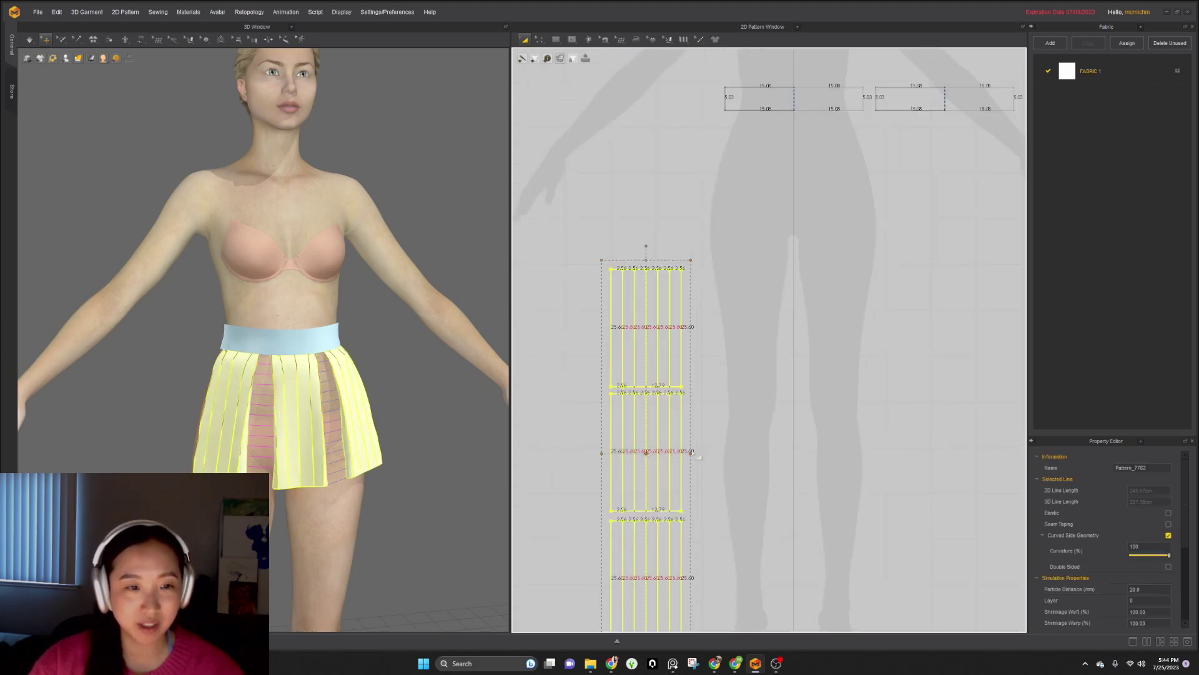
{"action": "left_click_drag", "start_coordinate": [692, 452], "coordinate": [698, 452]}
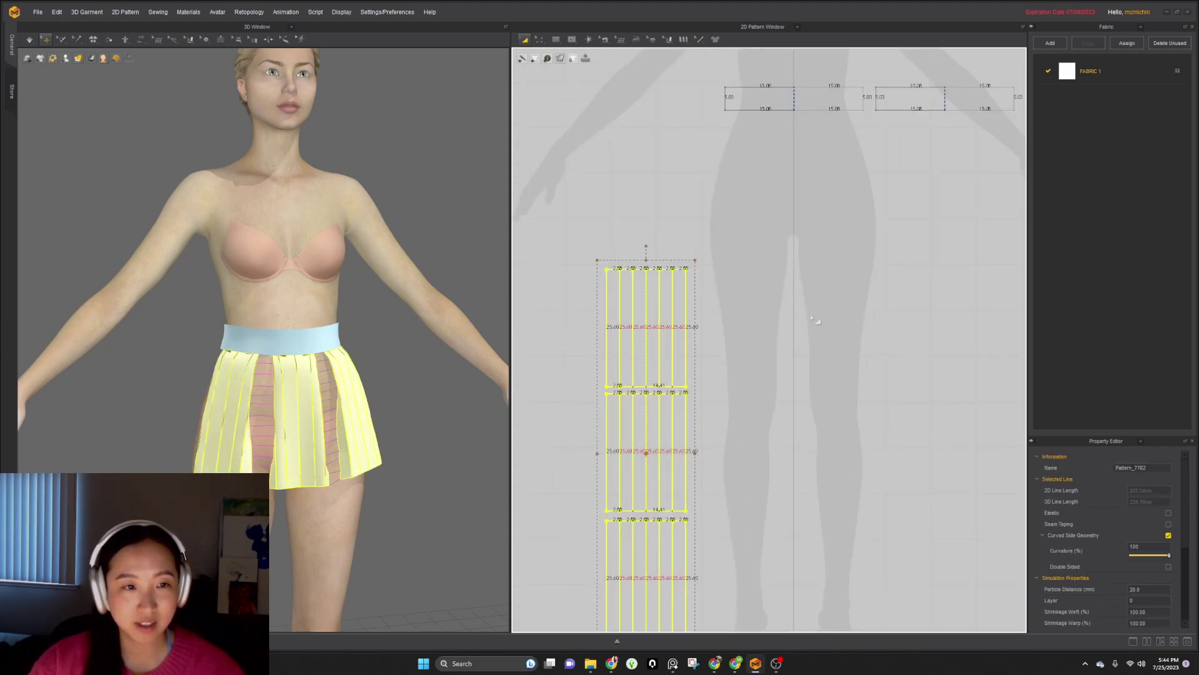
- Lengthen the third and second skirt seams on the waistband to about 5.76 cm each
{"action": "middle_click_drag", "start_coordinate": [881, 190], "coordinate": [861, 357]}
{"action": "key", "text": "m"}
{"action": "scroll", "coordinate": [787, 305], "scroll_direction": "up", "scroll_amount": 5}
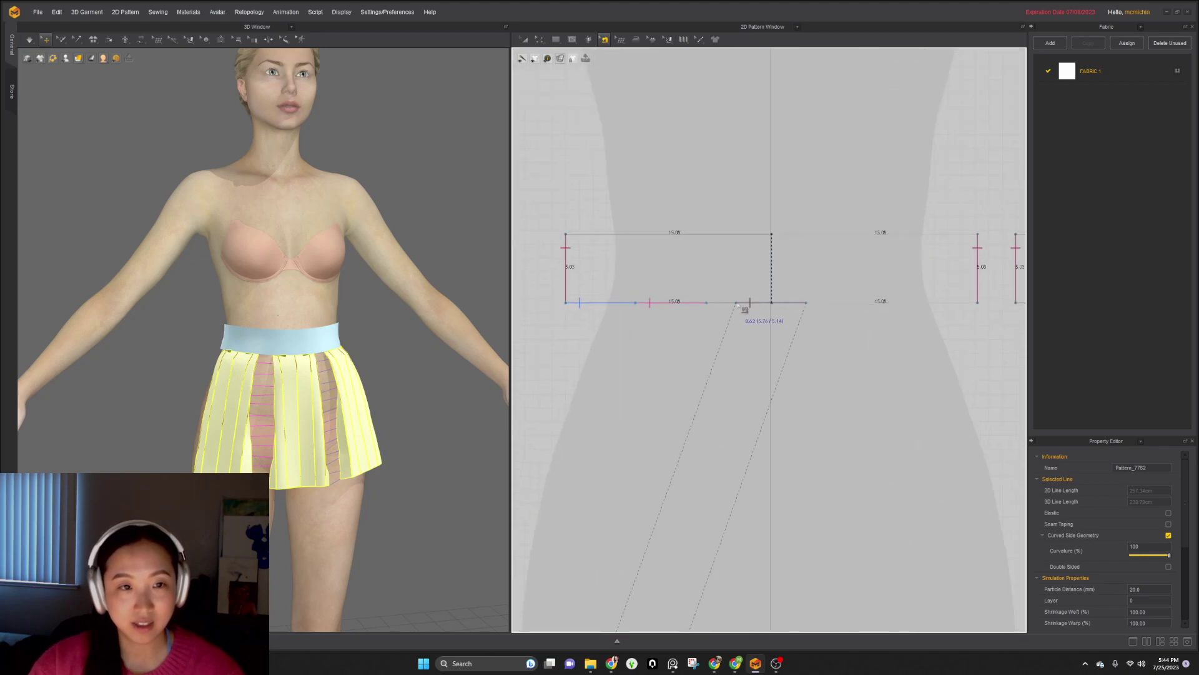
{"action": "left_click", "coordinate": [736, 305]}
{"action": "left_click_drag", "start_coordinate": [732, 303], "coordinate": [759, 304]}
{"action": "left_click", "coordinate": [707, 304]}
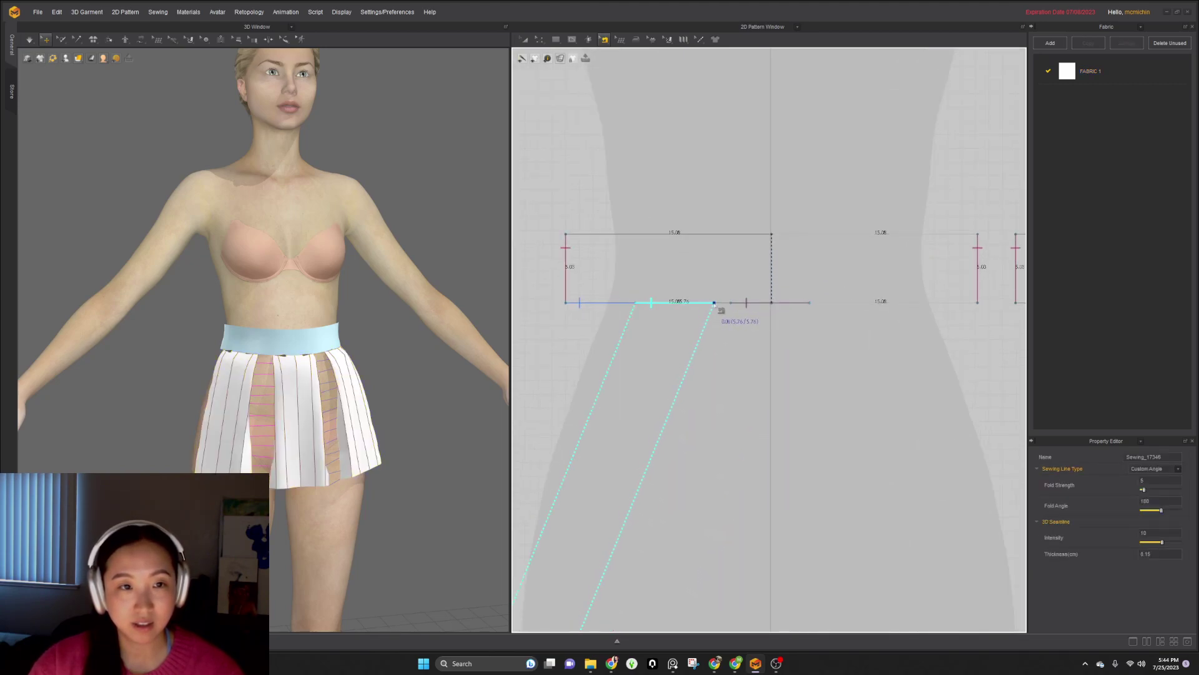
{"action": "left_click_drag", "start_coordinate": [718, 304], "coordinate": [722, 303]}
- Slide the second and third 5.76 cm seams along the waistband so all three skirt seams meet end to end
{"action": "scroll", "coordinate": [645, 307], "scroll_direction": "up", "scroll_amount": 2}
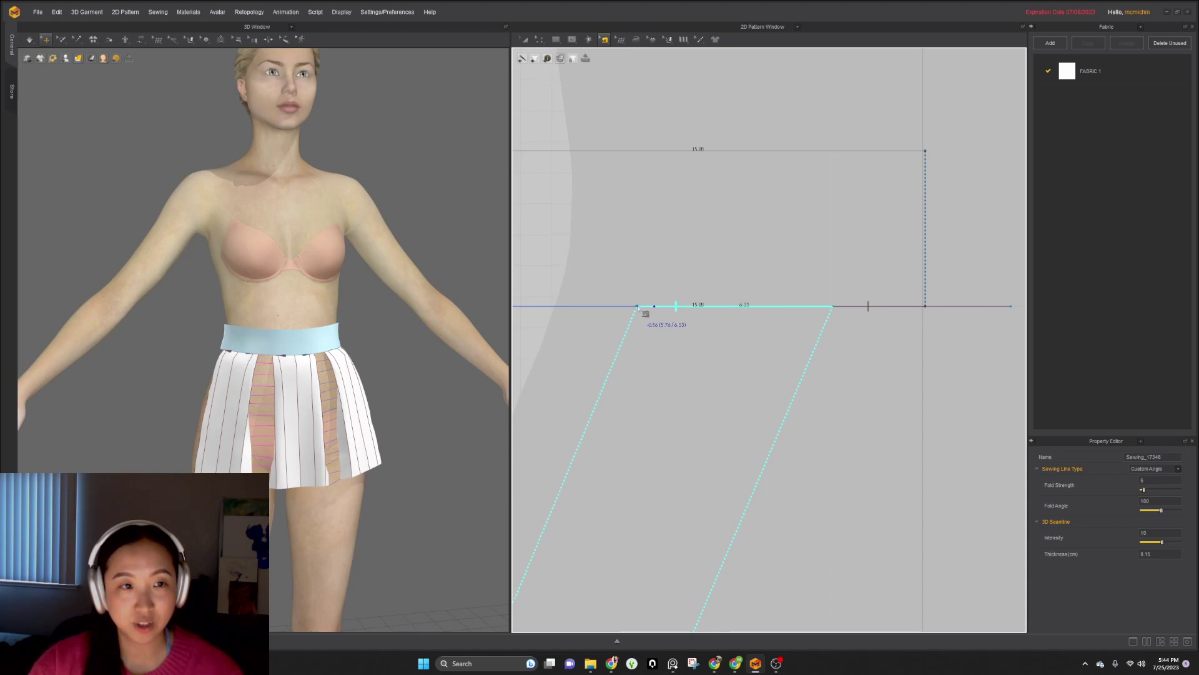
{"action": "left_click", "coordinate": [654, 308]}
{"action": "scroll", "coordinate": [649, 313], "scroll_direction": "down", "scroll_amount": 6}
{"action": "middle_click_drag", "start_coordinate": [728, 473], "coordinate": [740, 488]}
{"action": "scroll", "coordinate": [782, 382], "scroll_direction": "up", "scroll_amount": 4}
{"action": "key", "text": "m"}
{"action": "scroll", "coordinate": [672, 327], "scroll_direction": "up", "scroll_amount": 4}
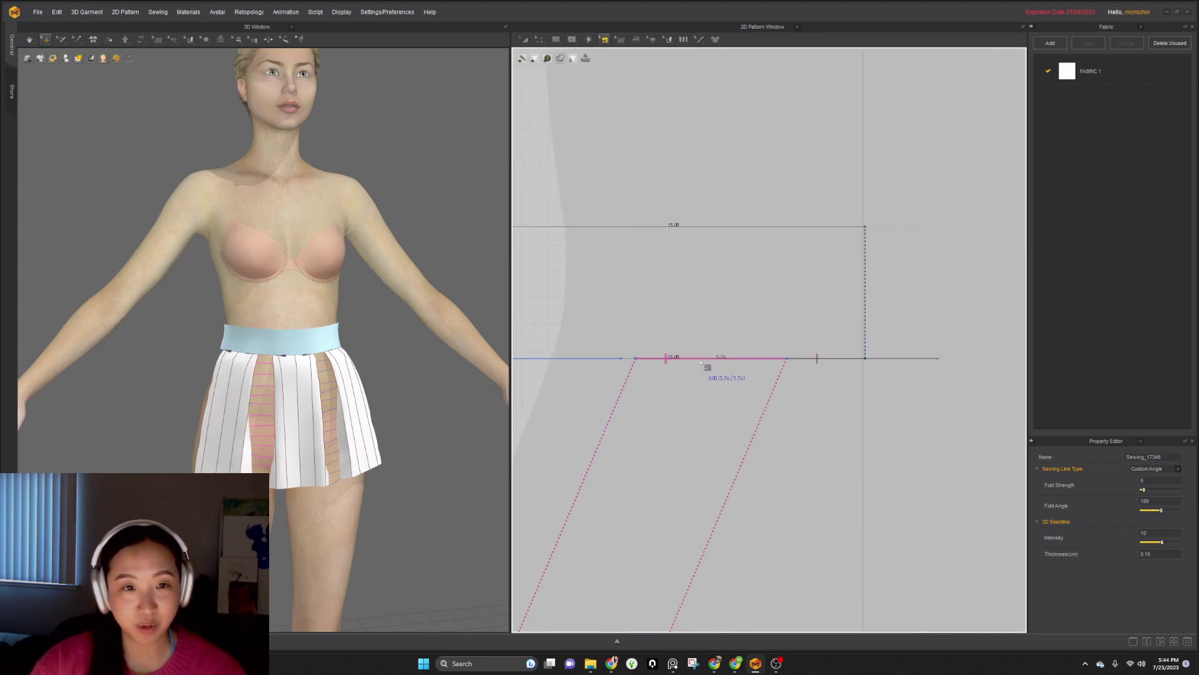
{"action": "left_click", "coordinate": [690, 359]}
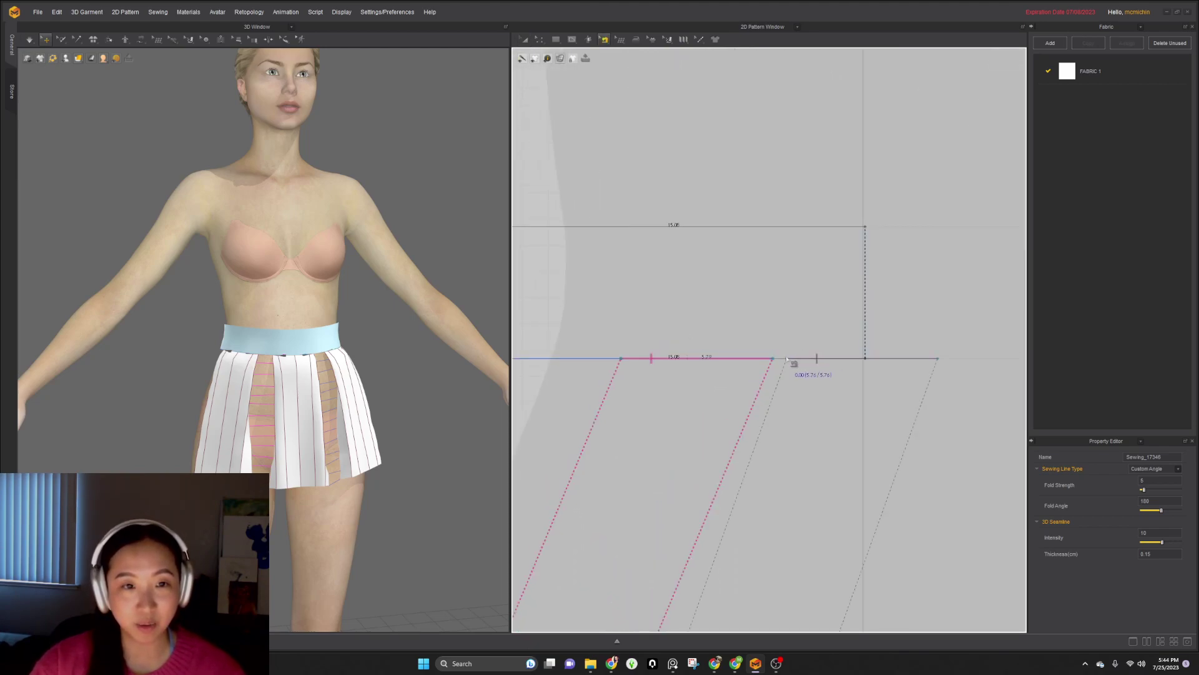
{"action": "left_click", "coordinate": [799, 360]}
- Duplicate the third skirt panel and place the copy directly beneath it in the 2D column
{"action": "scroll", "coordinate": [899, 348], "scroll_direction": "down", "scroll_amount": 4}
{"action": "key", "text": "a"}
{"action": "scroll", "coordinate": [899, 347], "scroll_direction": "down", "scroll_amount": 5}
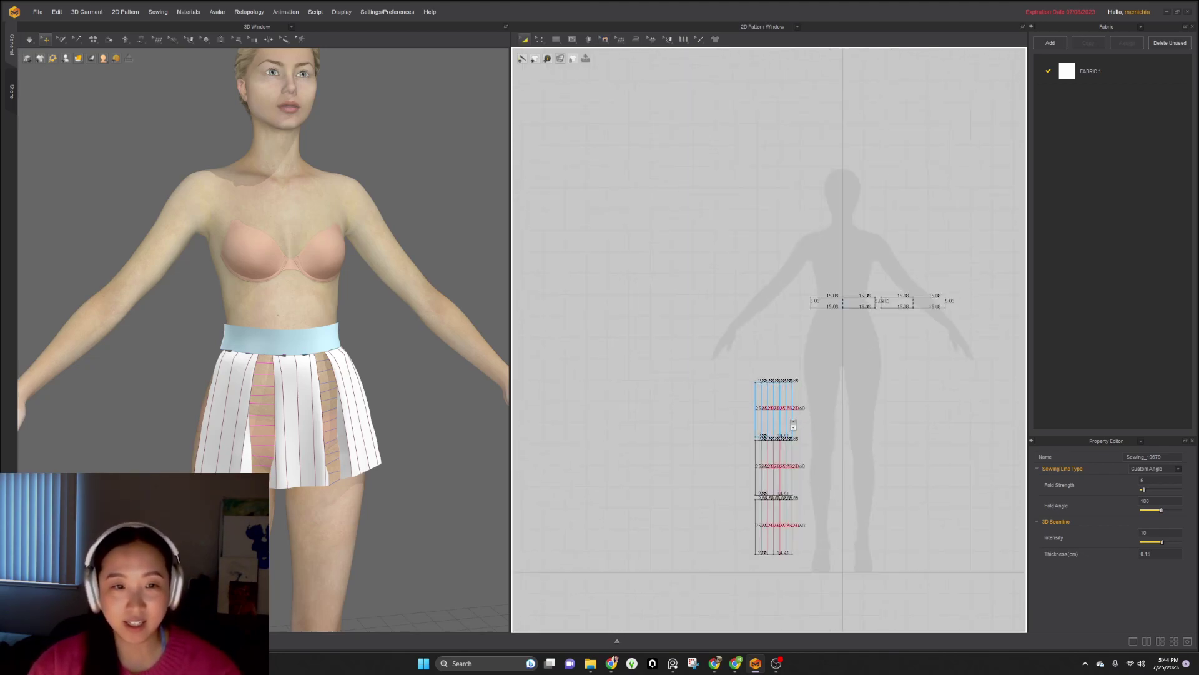
{"action": "left_click", "coordinate": [793, 520]}
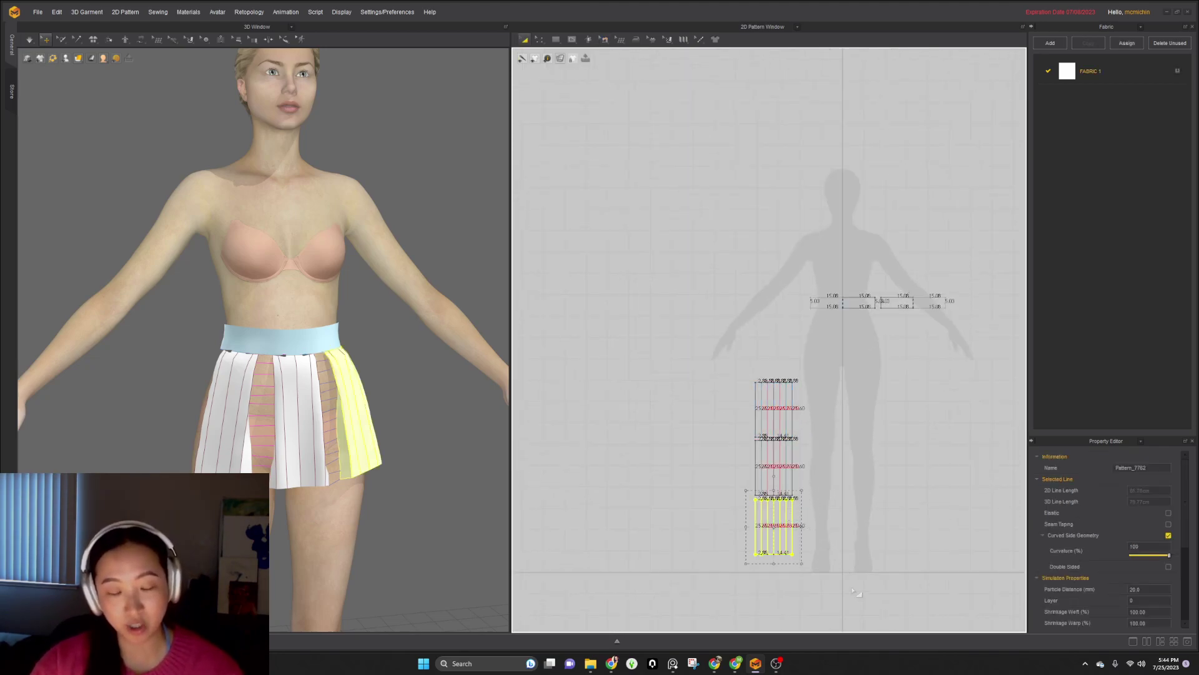
{"action": "left_click_drag", "start_coordinate": [778, 528], "coordinate": [774, 588]}
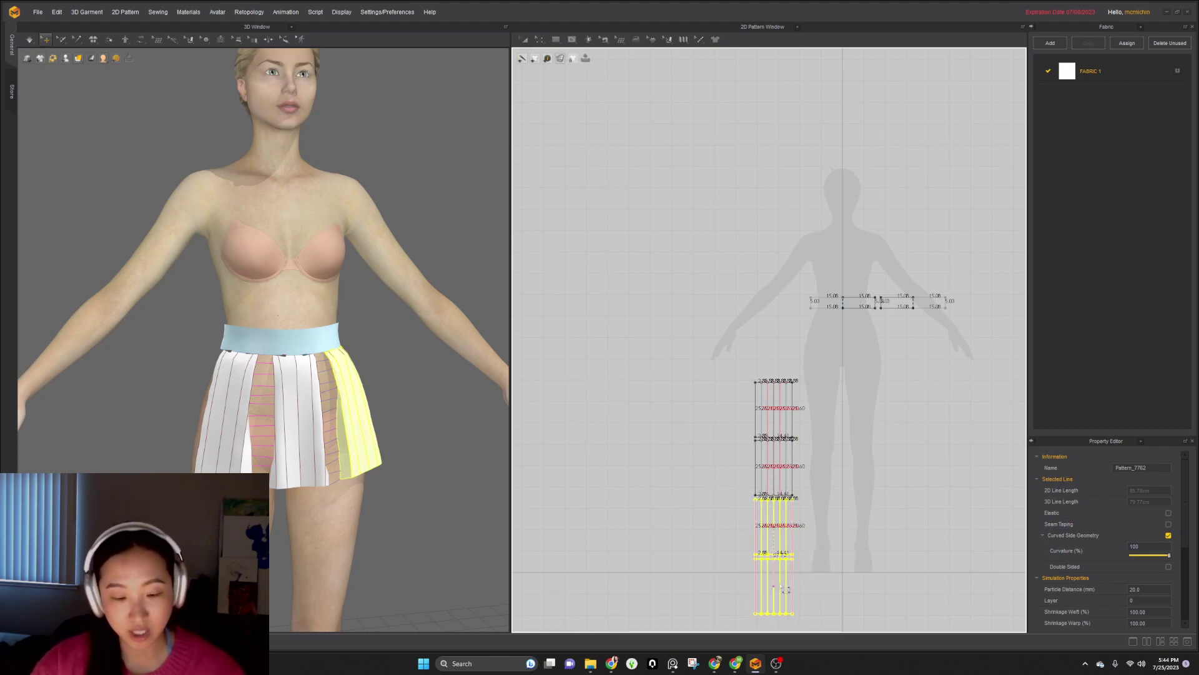
{"action": "left_click", "coordinate": [781, 585]}
- Sew the two centre pleat sections of the fourth skirt panel's top edge to the waistband beside the third skirt seam
{"action": "key", "text": "m"}
{"action": "scroll", "coordinate": [778, 579], "scroll_direction": "up", "scroll_amount": 6}
{"action": "left_click", "coordinate": [748, 524]}
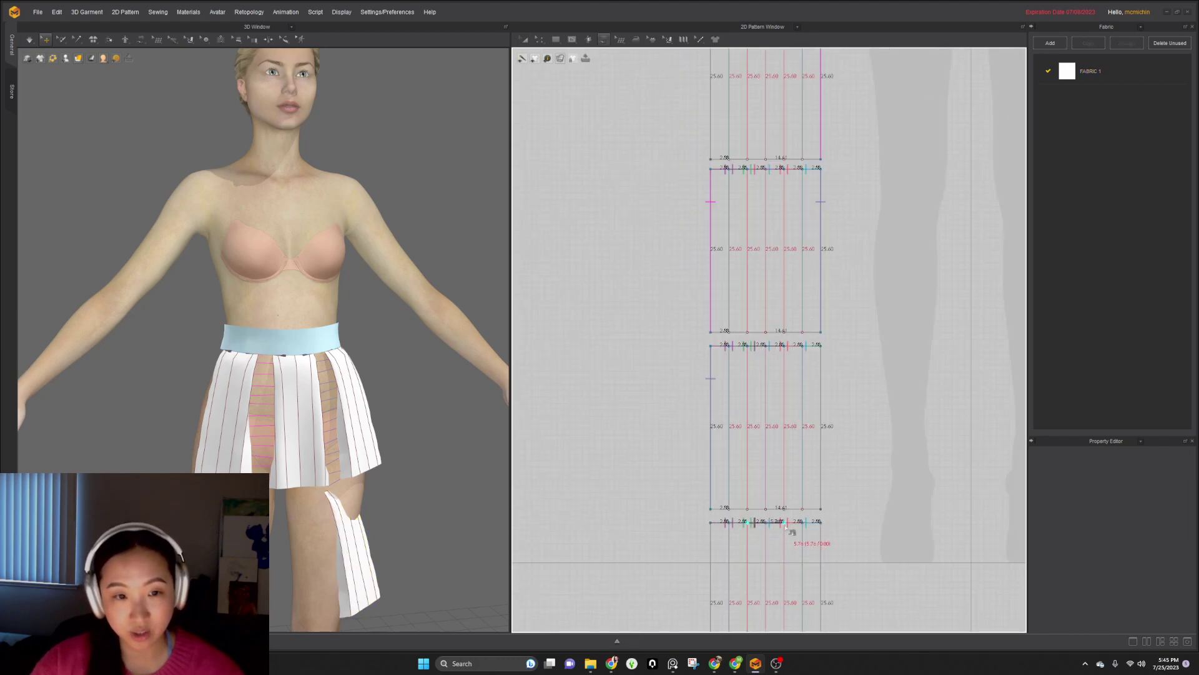
{"action": "scroll", "coordinate": [812, 487], "scroll_direction": "down", "scroll_amount": 5}
{"action": "scroll", "coordinate": [909, 250], "scroll_direction": "up", "scroll_amount": 2}
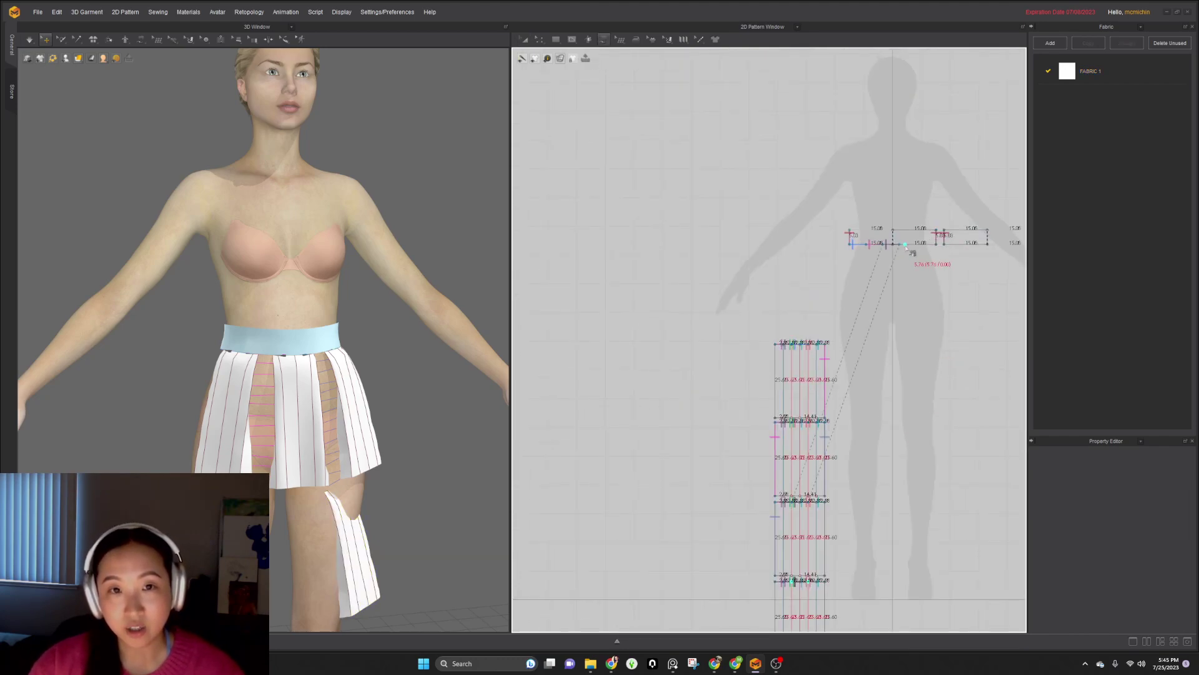
{"action": "left_click", "coordinate": [900, 244]}
{"action": "left_click", "coordinate": [806, 575]}
{"action": "scroll", "coordinate": [824, 407], "scroll_direction": "down", "scroll_amount": 3}
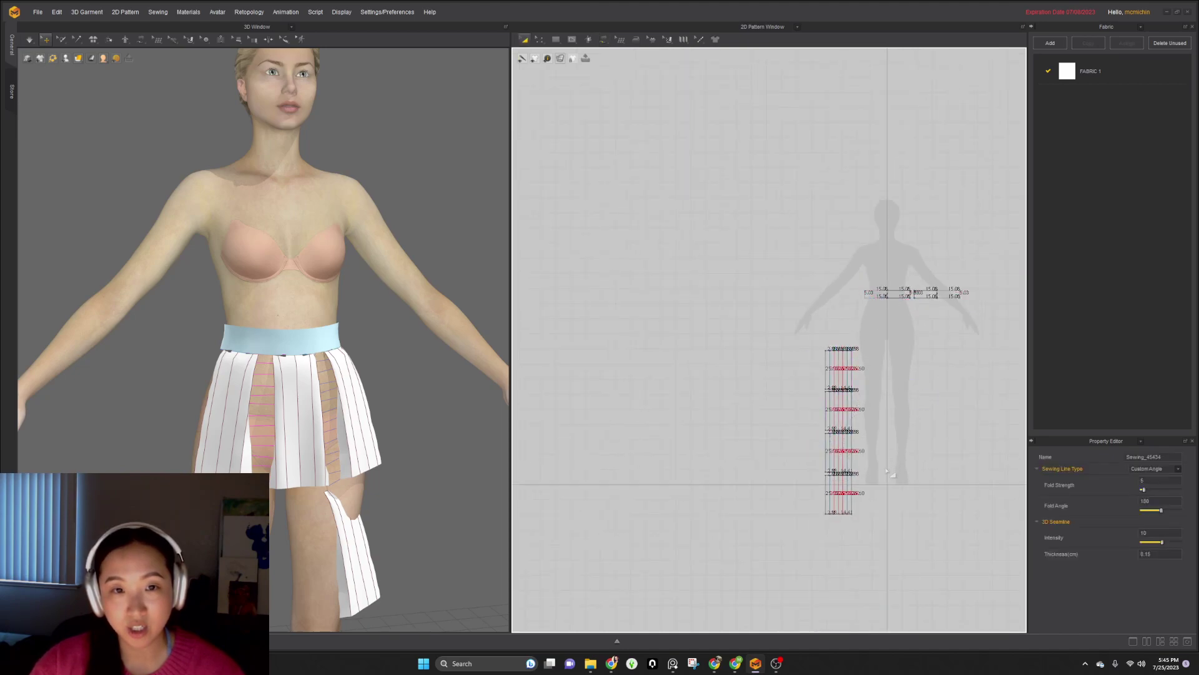
- Raise the fourth skirt panel beside the hip in the 3D view and shift the second panel outward in front of the avatar
{"action": "scroll", "coordinate": [824, 407], "scroll_direction": "up", "scroll_amount": 1}
{"action": "left_click_drag", "start_coordinate": [363, 580], "coordinate": [407, 488]}
{"action": "right_click_drag", "start_coordinate": [407, 488], "coordinate": [375, 502]}
{"action": "left_click_drag", "start_coordinate": [281, 428], "coordinate": [252, 421]}
{"action": "right_click_drag", "start_coordinate": [247, 435], "coordinate": [303, 431]}
{"action": "mouse_move", "coordinate": [244, 431]}
{"action": "left_mouse_down"}
{"action": "mouse_move", "coordinate": [213, 419]}
{"action": "mouse_move", "coordinate": [261, 423]}
{"action": "left_mouse_up"}
{"action": "right_click_drag", "start_coordinate": [325, 437], "coordinate": [270, 451]}
{"action": "left_click_drag", "start_coordinate": [270, 451], "coordinate": [252, 446]}
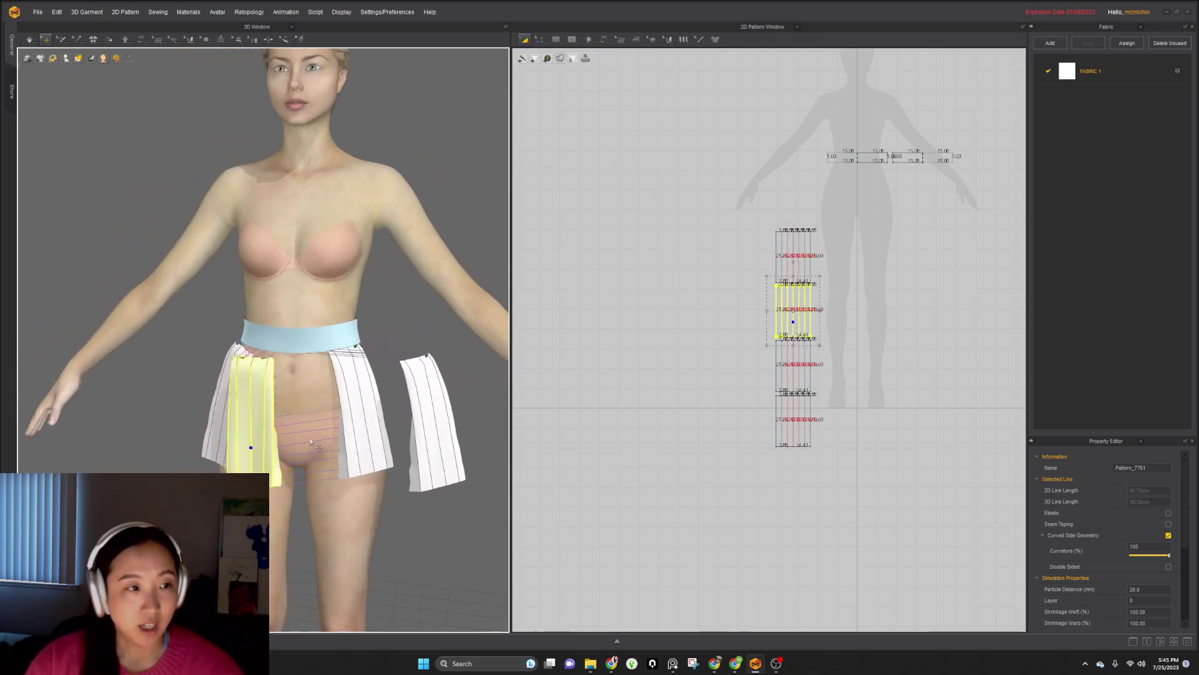
- Move the third skirt panel toward the front of the hips and bring the fourth panel closer to the body in 3D
{"action": "right_click_drag", "start_coordinate": [252, 445], "coordinate": [332, 433]}
{"action": "left_click_drag", "start_coordinate": [377, 415], "coordinate": [315, 461]}
{"action": "right_click_drag", "start_coordinate": [314, 460], "coordinate": [492, 432]}
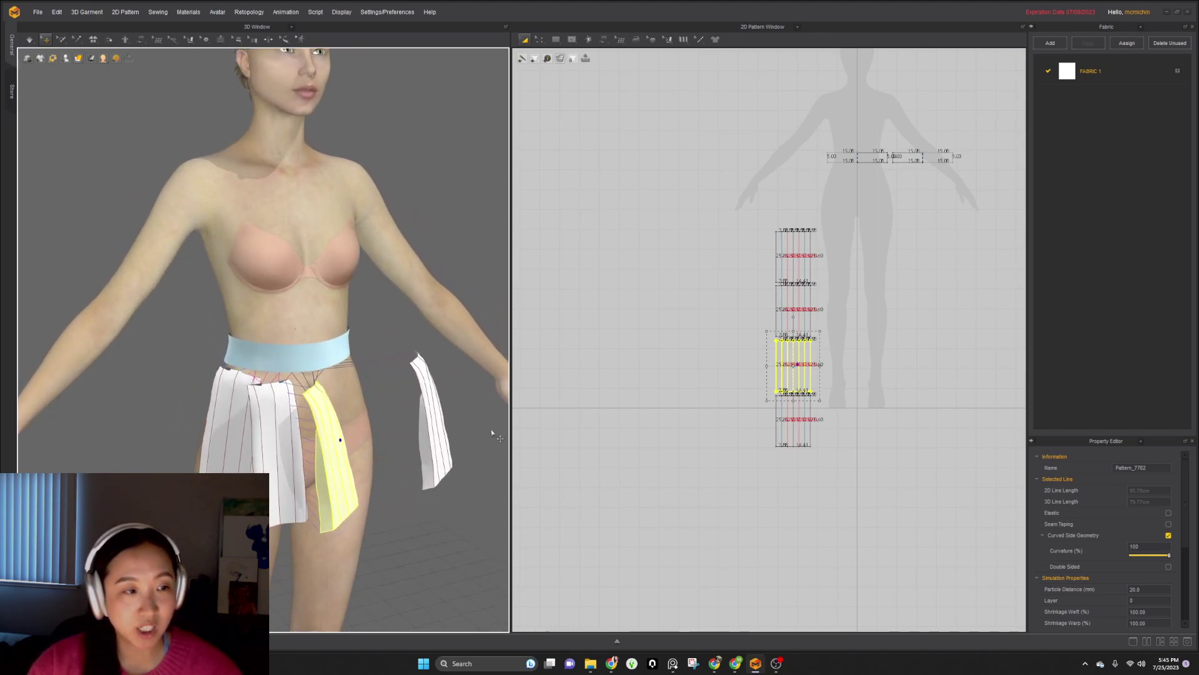
{"action": "left_click_drag", "start_coordinate": [438, 432], "coordinate": [404, 441]}
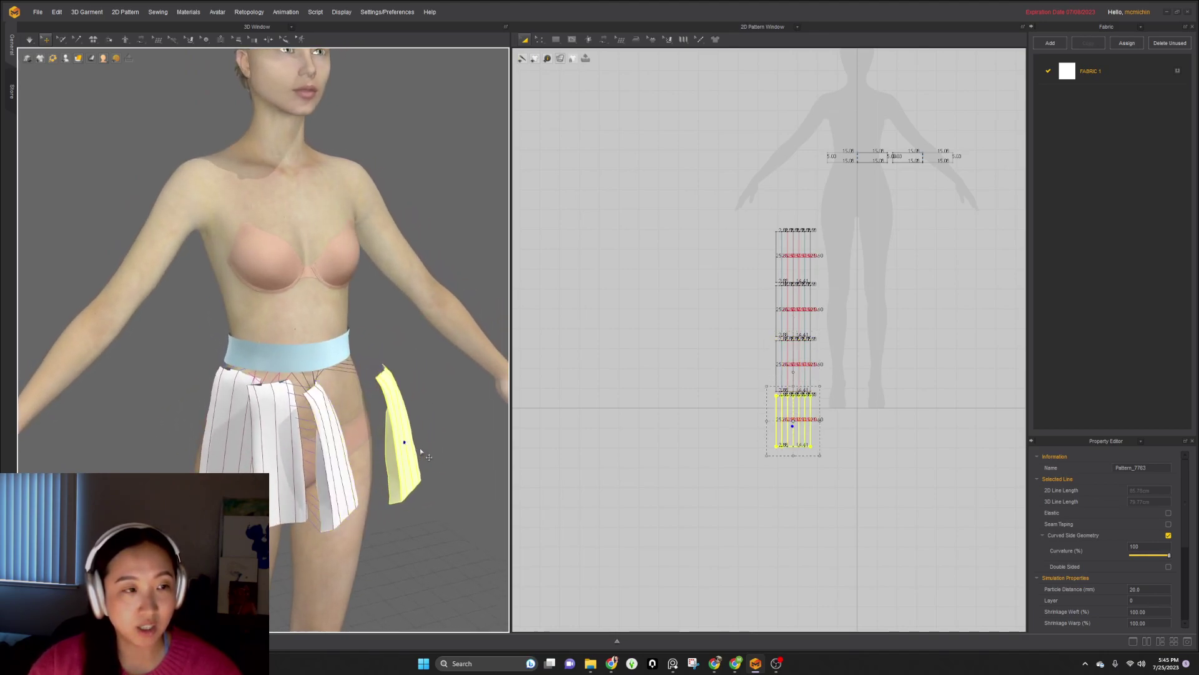
{"action": "right_click_drag", "start_coordinate": [404, 441], "coordinate": [348, 441]}
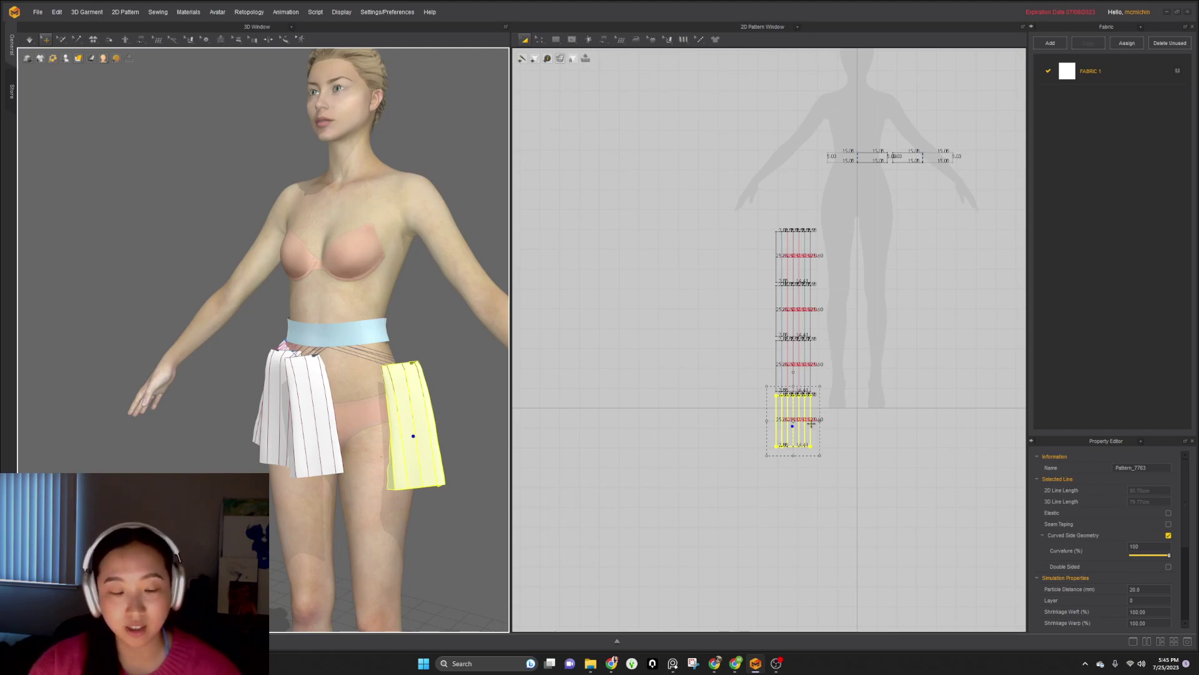
- Duplicate the fourth skirt panel and place the copy directly beneath it in the 2D column
{"action": "key", "text": "ctrl+v"}
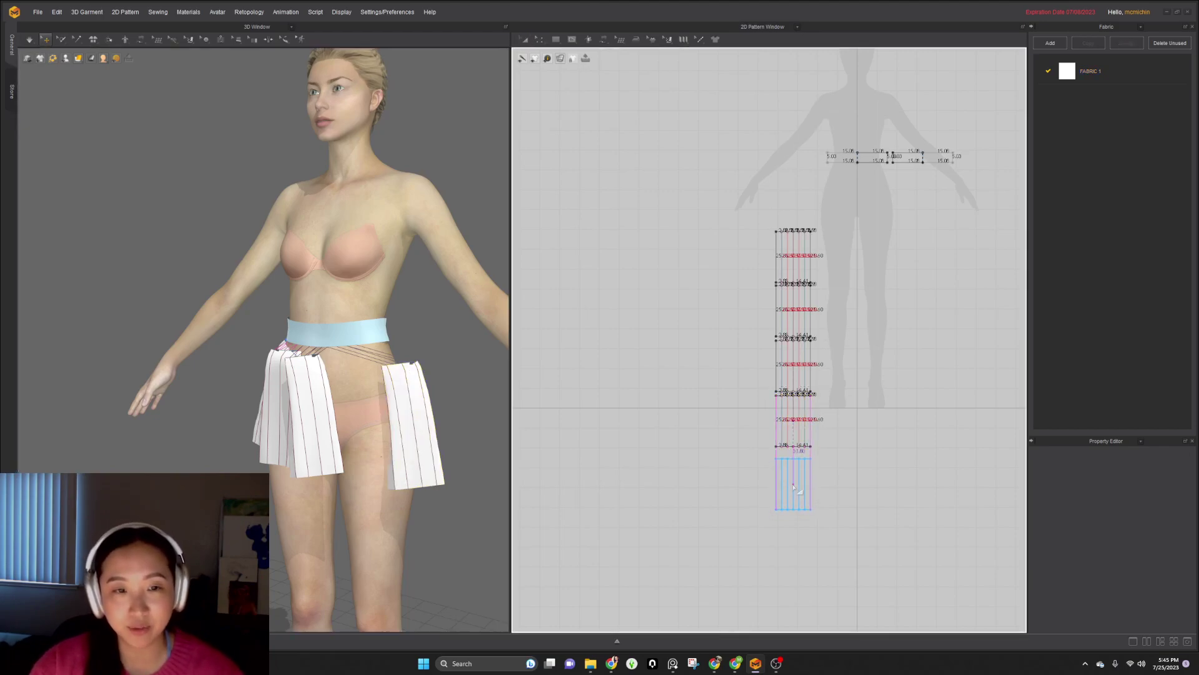
{"action": "left_click", "coordinate": [800, 484]}
{"action": "scroll", "coordinate": [797, 459], "scroll_direction": "up", "scroll_amount": 2}
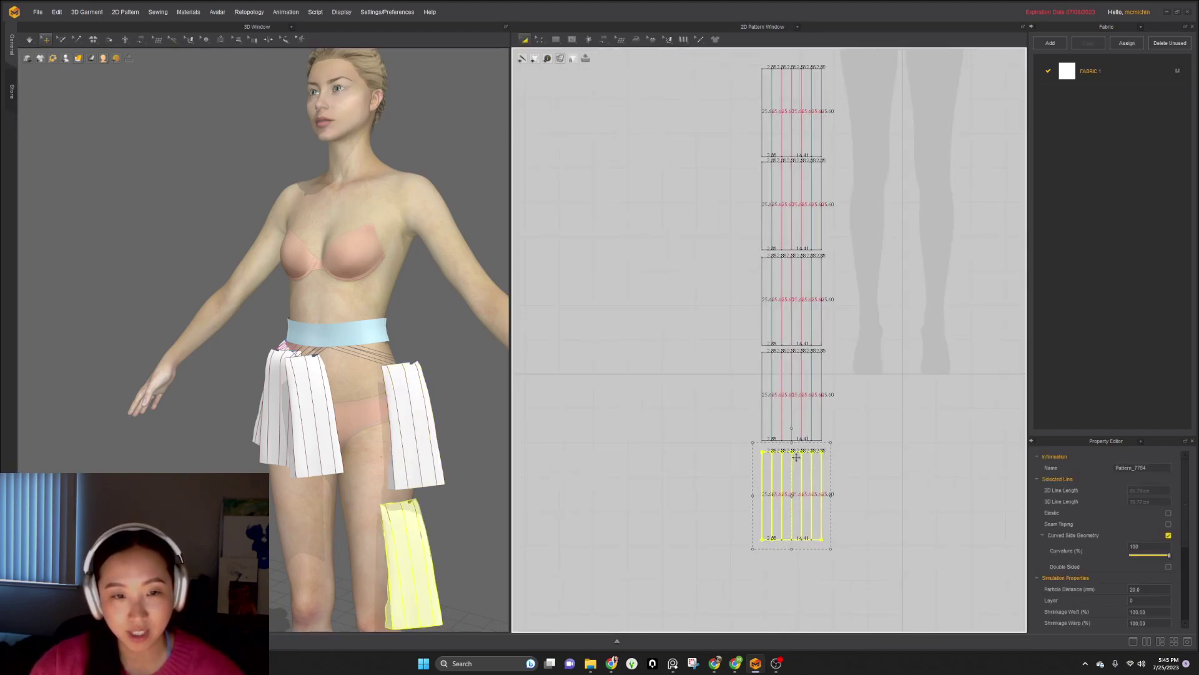
- Sew the two centre pleat sections of the fifth skirt panel's top edge to about 5.76 cm of the waistband's bottom edge
{"action": "key", "text": "m"}
{"action": "left_click", "coordinate": [785, 458]}
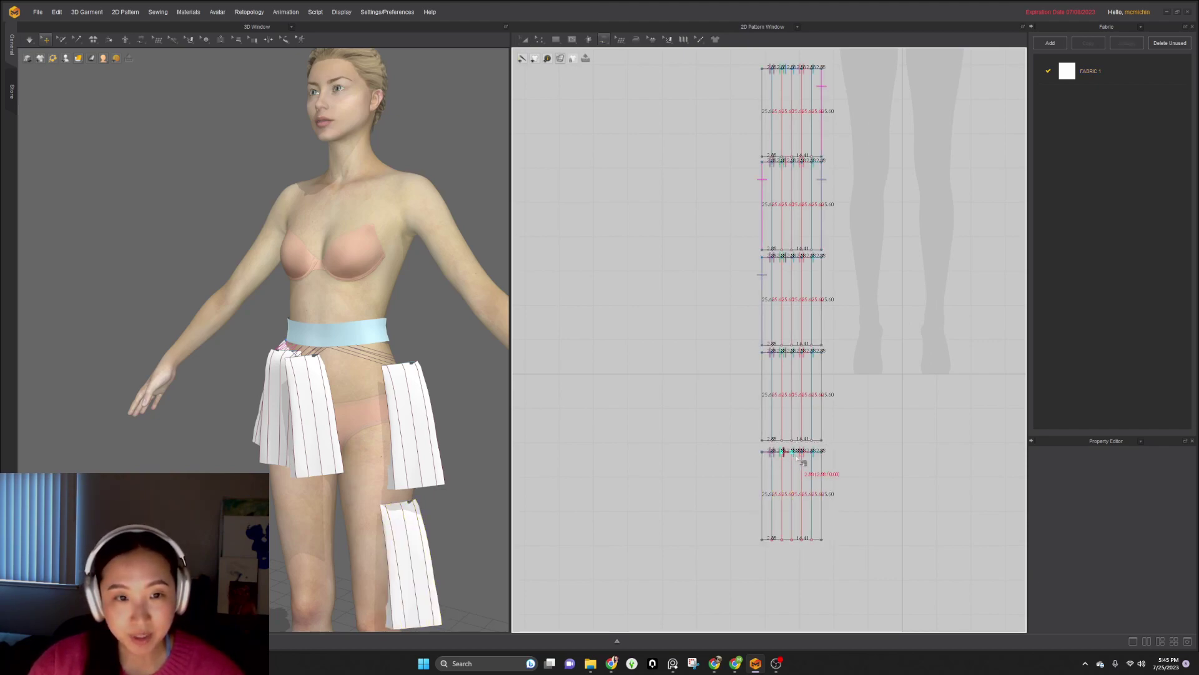
{"action": "scroll", "coordinate": [813, 462], "scroll_direction": "down", "scroll_amount": 3}
{"action": "scroll", "coordinate": [859, 400], "scroll_direction": "up", "scroll_amount": 6}
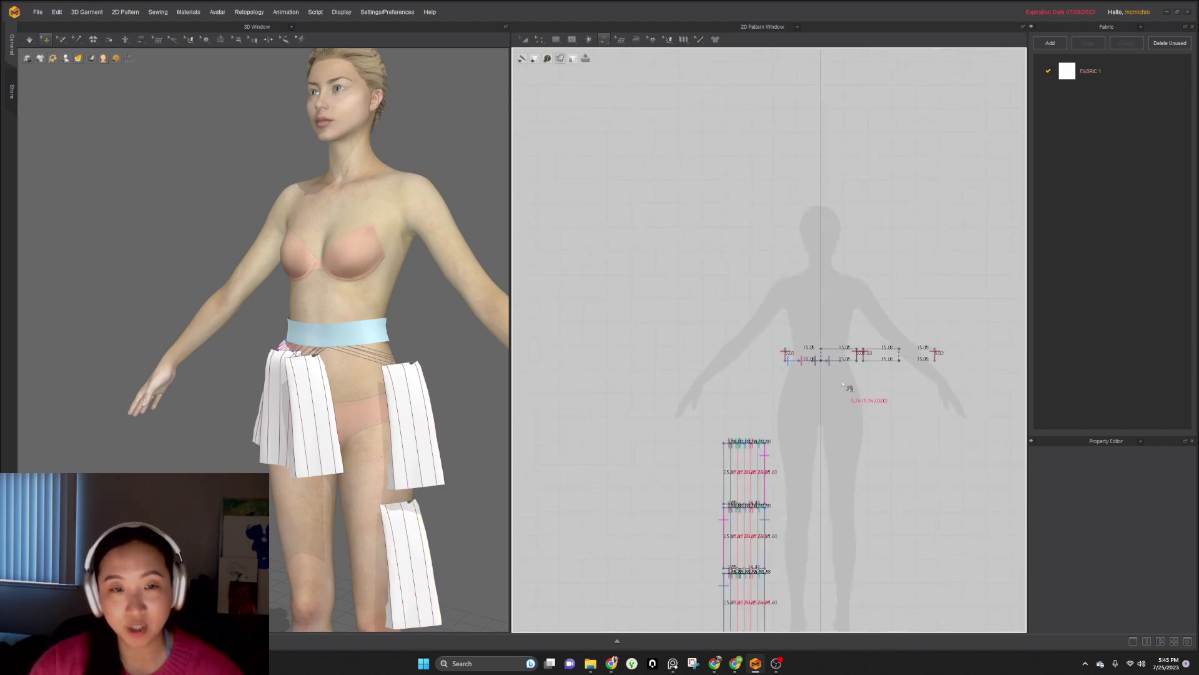
{"action": "left_click", "coordinate": [840, 352]}
{"action": "left_click", "coordinate": [874, 351]}
- Slide the fifth skirt panel's 5.76 cm seam along the waistband until it ends at the waistband's side edge
{"action": "scroll", "coordinate": [865, 351], "scroll_direction": "up", "scroll_amount": 2}
{"action": "scroll", "coordinate": [867, 353], "scroll_direction": "up", "scroll_amount": 2}
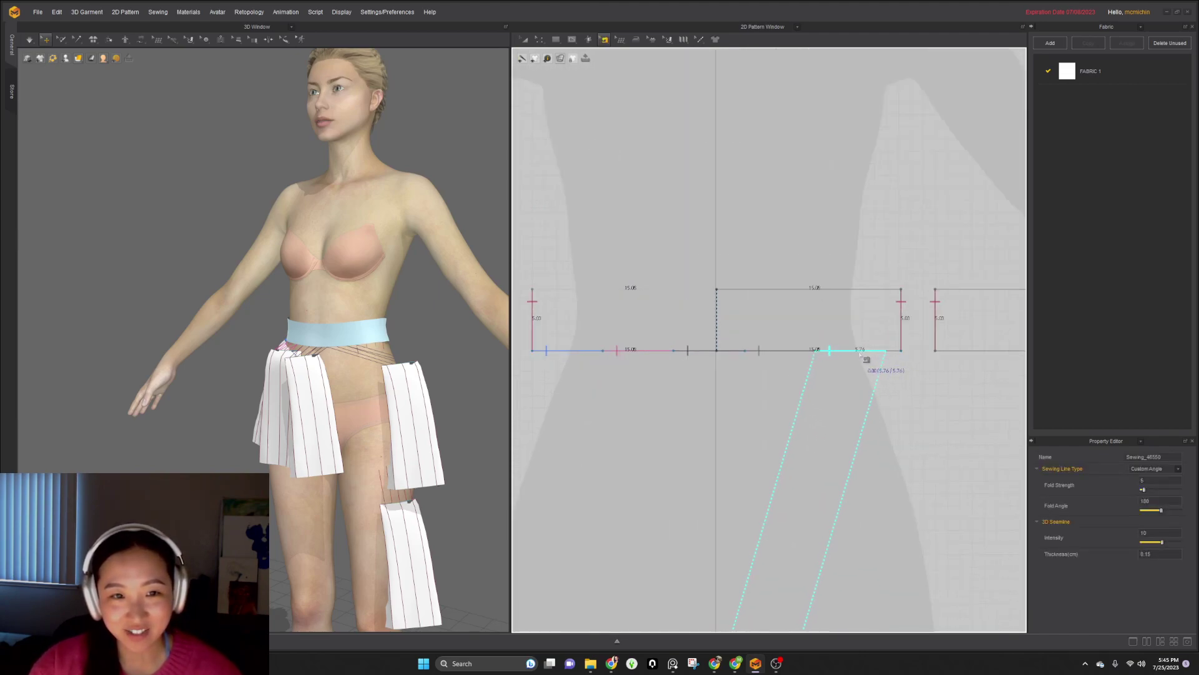
{"action": "scroll", "coordinate": [897, 355], "scroll_direction": "up", "scroll_amount": 3}
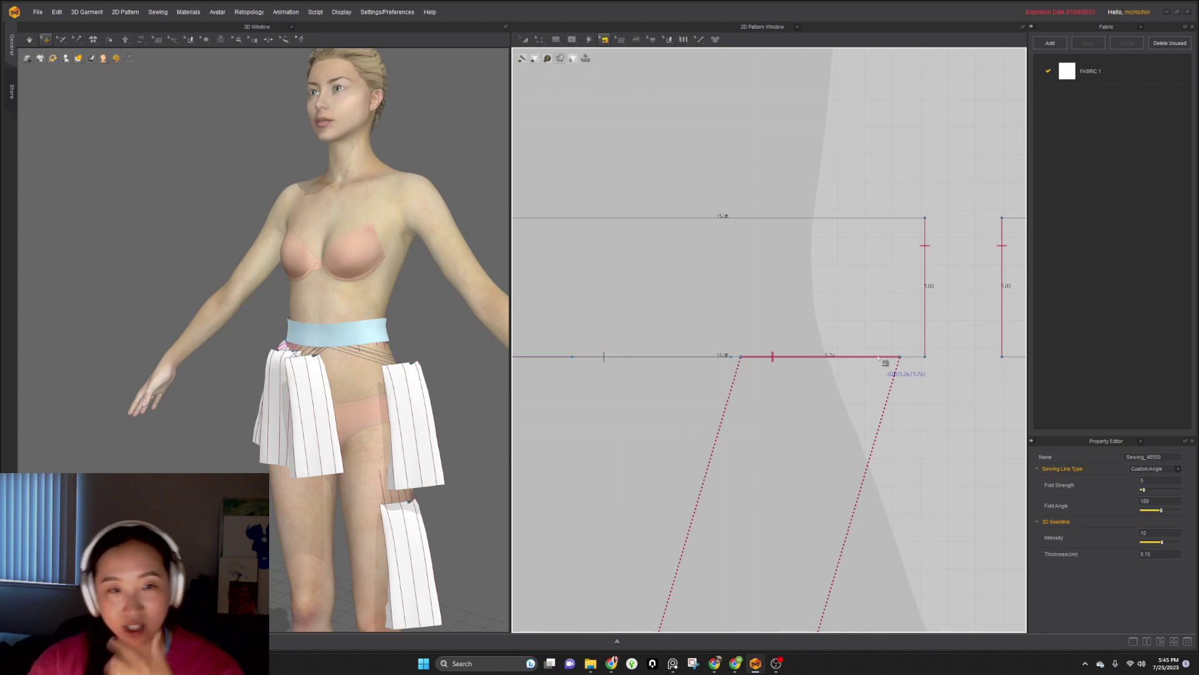
{"action": "left_click_drag", "start_coordinate": [901, 358], "coordinate": [925, 358]}
{"action": "left_click_drag", "start_coordinate": [741, 358], "coordinate": [763, 358]}
{"action": "scroll", "coordinate": [766, 358], "scroll_direction": "down", "scroll_amount": 5}
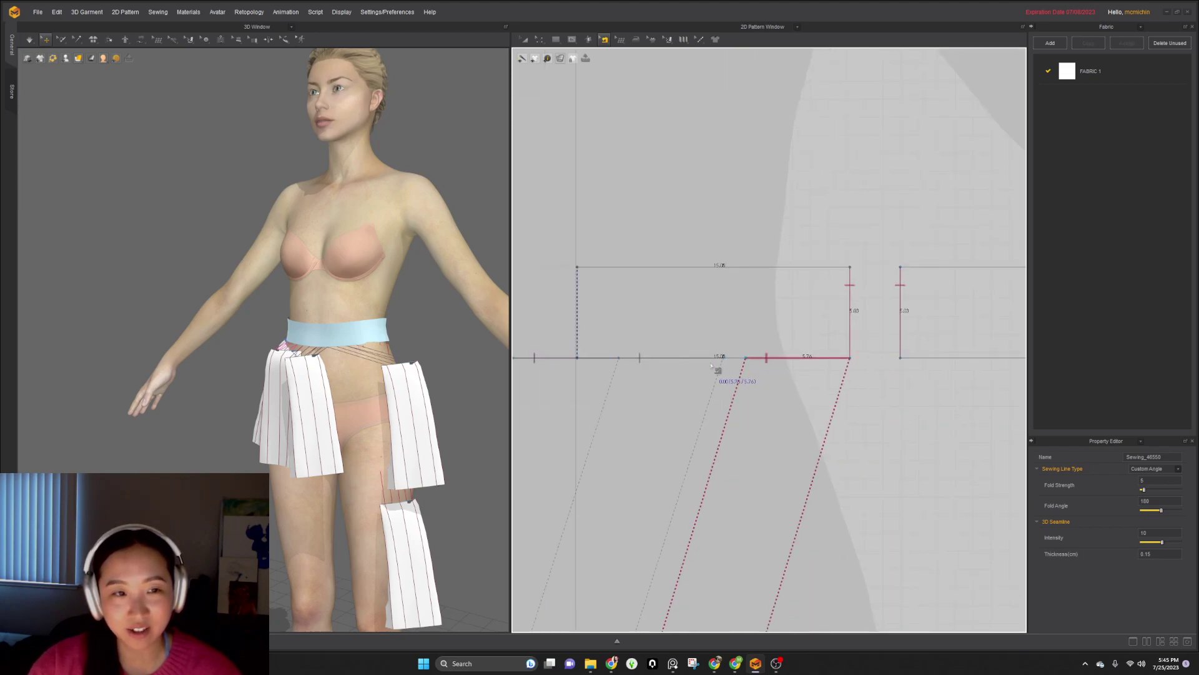
- Select all five stacked skirt panels and widen them together to about 3.13 cm per pleat section
{"action": "scroll", "coordinate": [736, 438], "scroll_direction": "up", "scroll_amount": 2}
{"action": "scroll", "coordinate": [736, 437], "scroll_direction": "down", "scroll_amount": 4}
{"action": "key", "text": "a"}
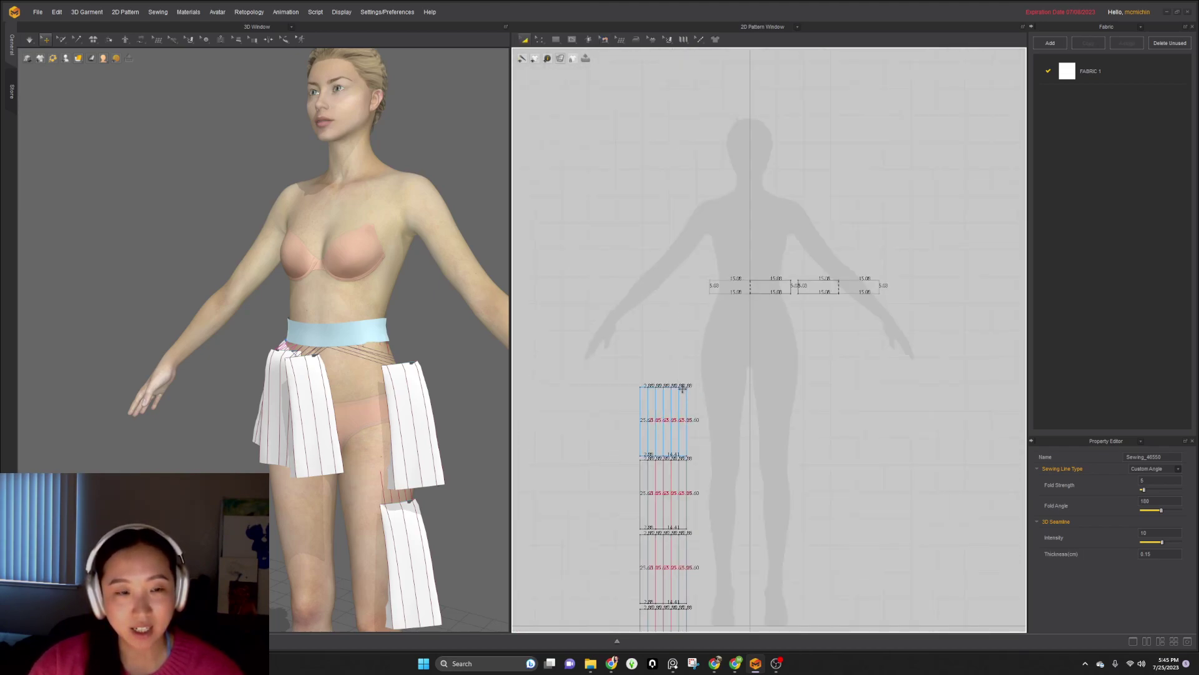
{"action": "left_click_drag", "start_coordinate": [610, 368], "coordinate": [701, 536]}
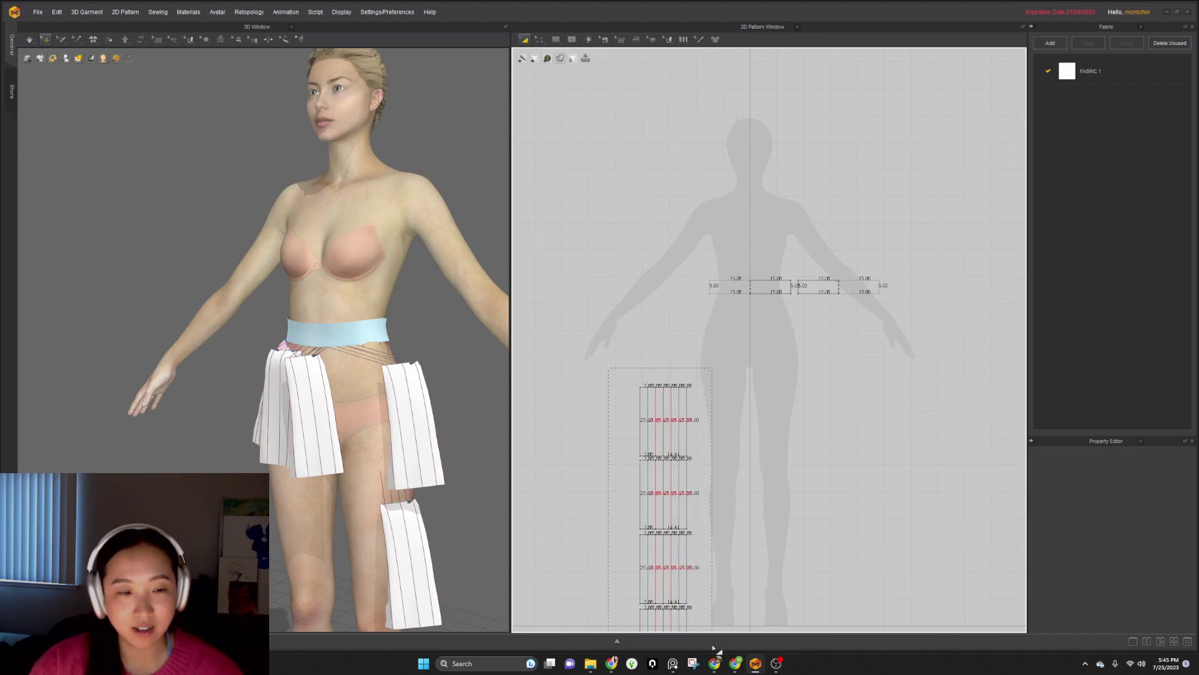
{"action": "left_click_drag", "start_coordinate": [714, 648], "coordinate": [714, 648]}
{"action": "scroll", "coordinate": [590, 256], "scroll_direction": "down", "scroll_amount": 3}
{"action": "scroll", "coordinate": [590, 256], "scroll_direction": "up", "scroll_amount": 6}
{"action": "scroll", "coordinate": [622, 187], "scroll_direction": "down", "scroll_amount": 4}
{"action": "left_click_drag", "start_coordinate": [613, 151], "coordinate": [707, 429]}
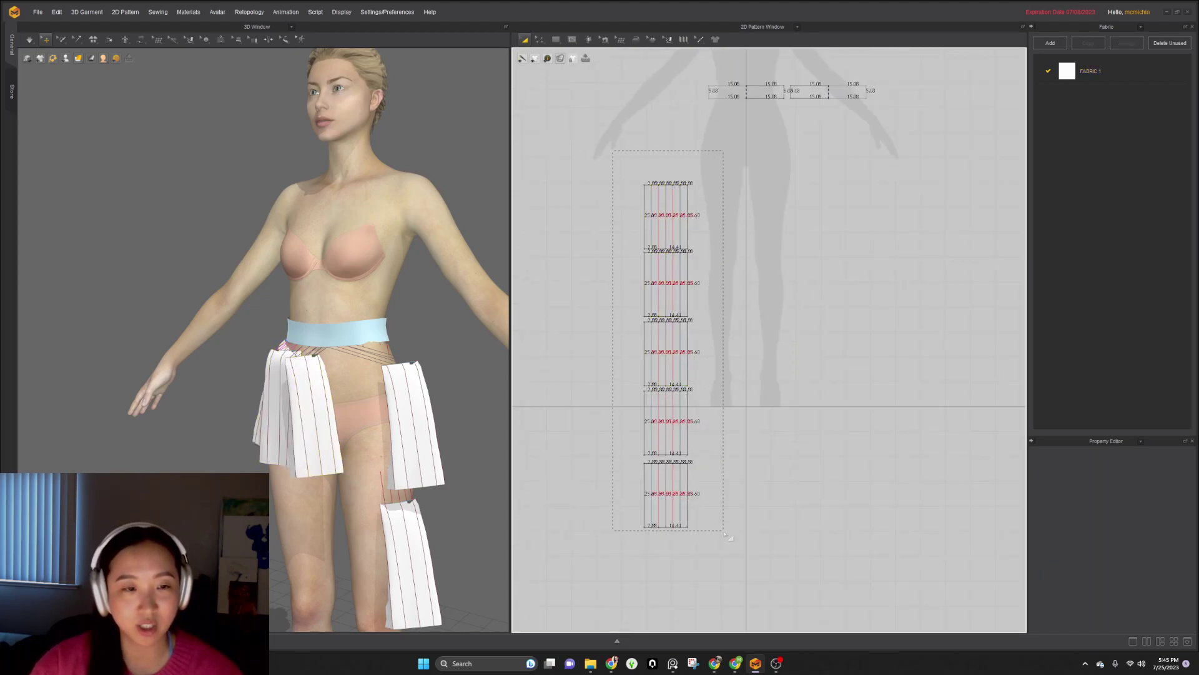
{"action": "left_click_drag", "start_coordinate": [728, 535], "coordinate": [727, 536]}
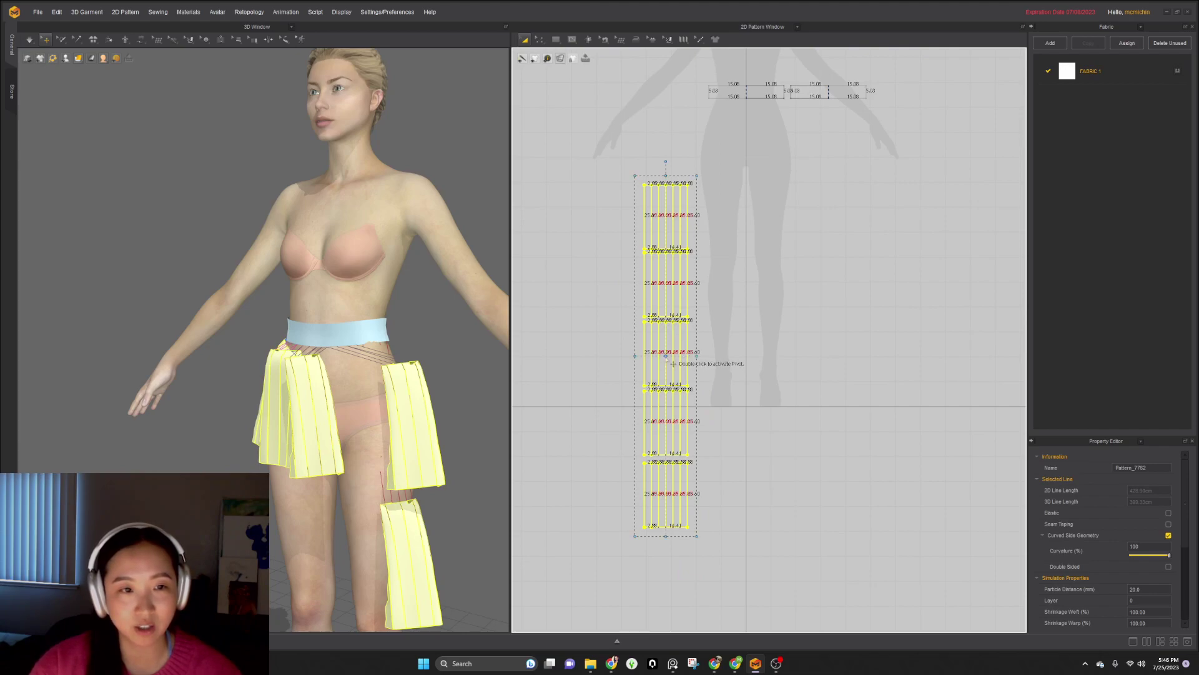
{"action": "left_click_drag", "start_coordinate": [700, 356], "coordinate": [702, 356]}
- Extend the fifth skirt seam toward the waistband's centre and lengthen the fourth seam to about 6.24 cm to meet it
{"action": "middle_click_drag", "start_coordinate": [750, 220], "coordinate": [710, 473]}
{"action": "scroll", "coordinate": [728, 341], "scroll_direction": "up", "scroll_amount": 3}
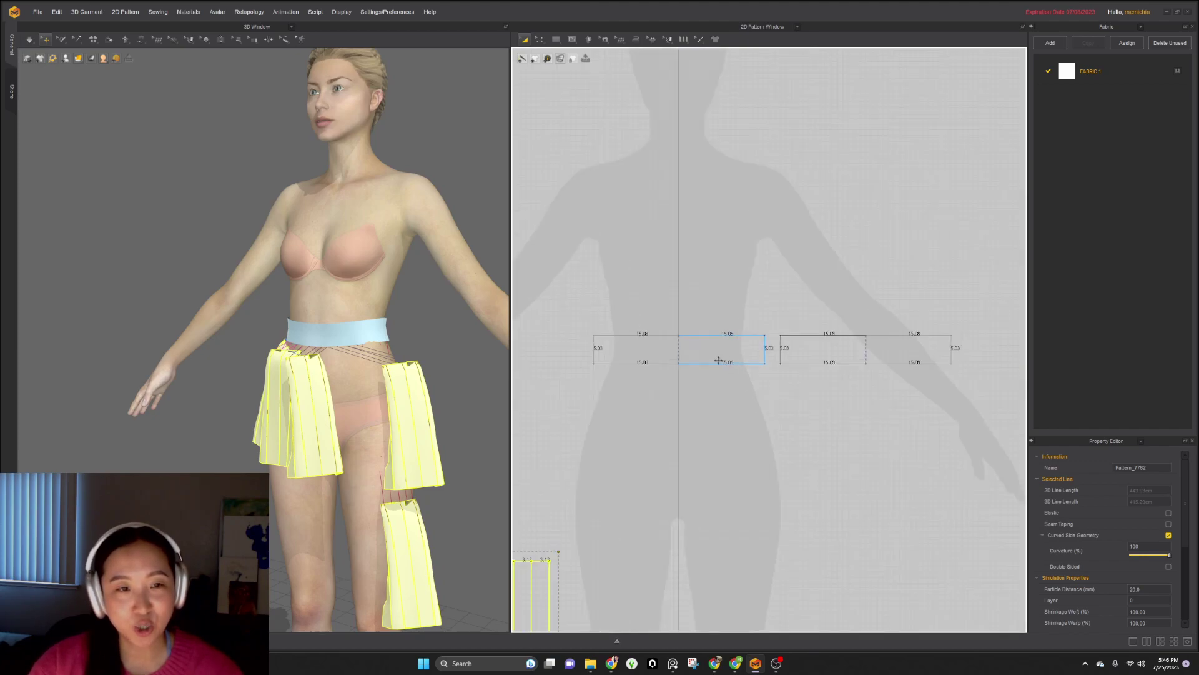
{"action": "key", "text": "b"}
{"action": "scroll", "coordinate": [687, 367], "scroll_direction": "up", "scroll_amount": 3}
{"action": "scroll", "coordinate": [775, 366], "scroll_direction": "up", "scroll_amount": 1}
{"action": "scroll", "coordinate": [778, 368], "scroll_direction": "up", "scroll_amount": 2}
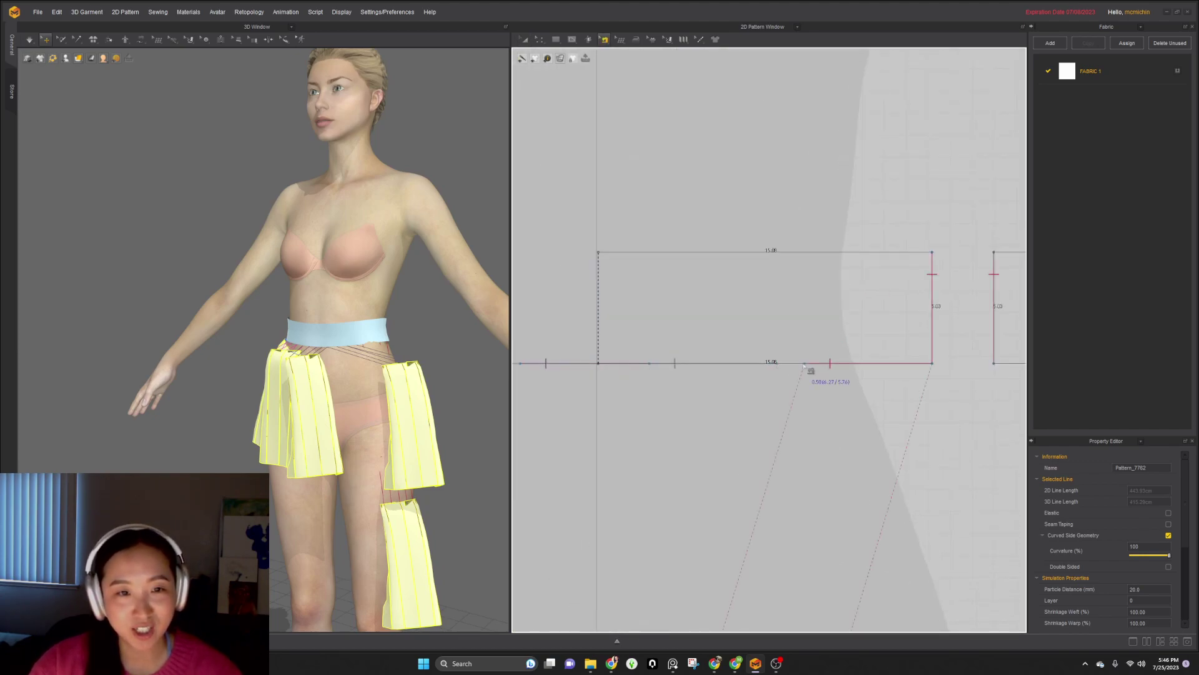
{"action": "left_click", "coordinate": [806, 374]}
{"action": "left_click", "coordinate": [781, 365]}
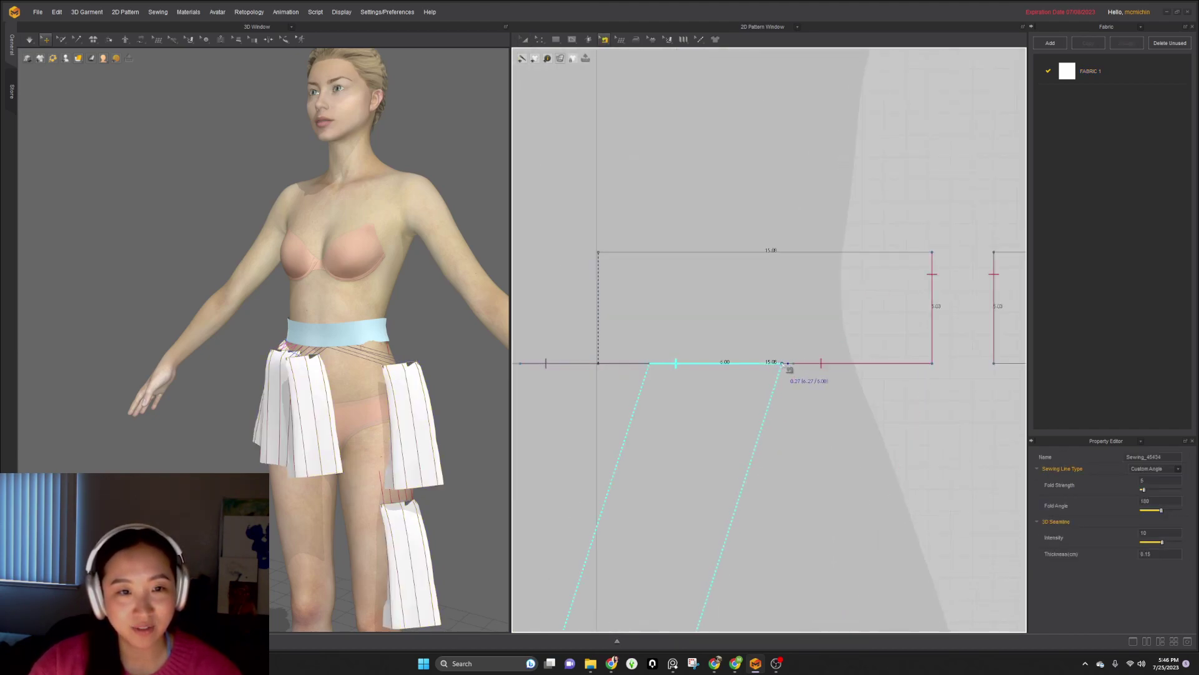
{"action": "left_click_drag", "start_coordinate": [771, 366], "coordinate": [772, 368]}
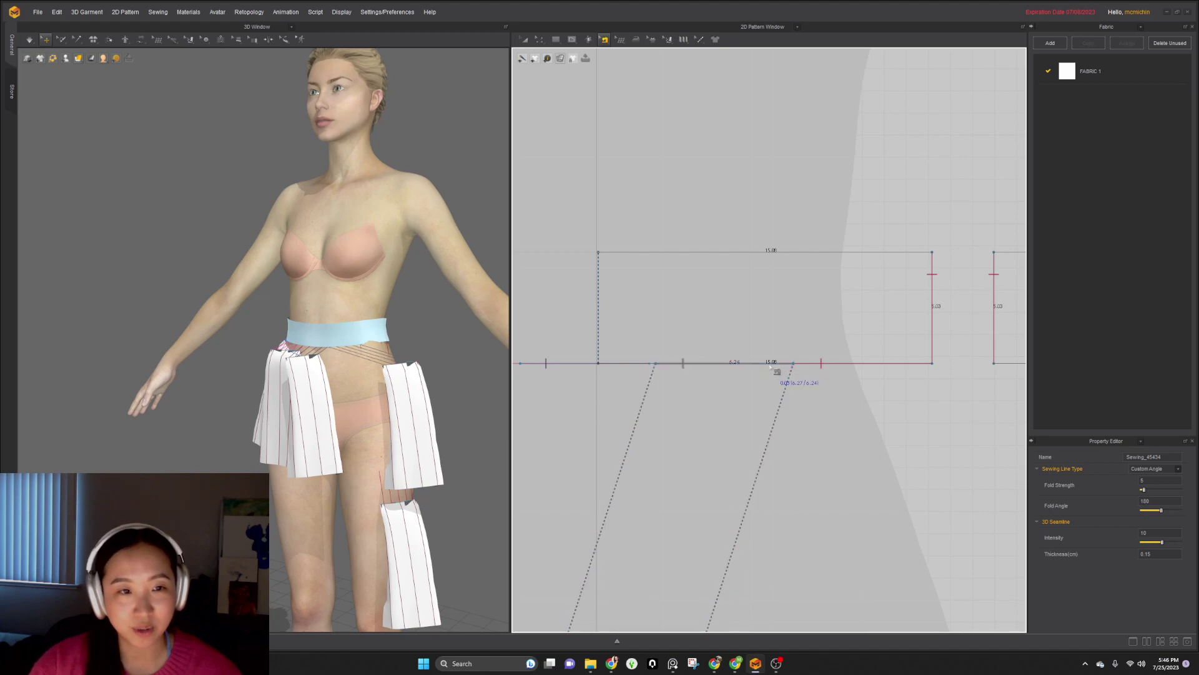
- Extend the third, second and first skirt seams along the waistband so all the skirt seams meet end to end
{"action": "left_click_drag", "start_coordinate": [650, 365], "coordinate": [657, 364]}
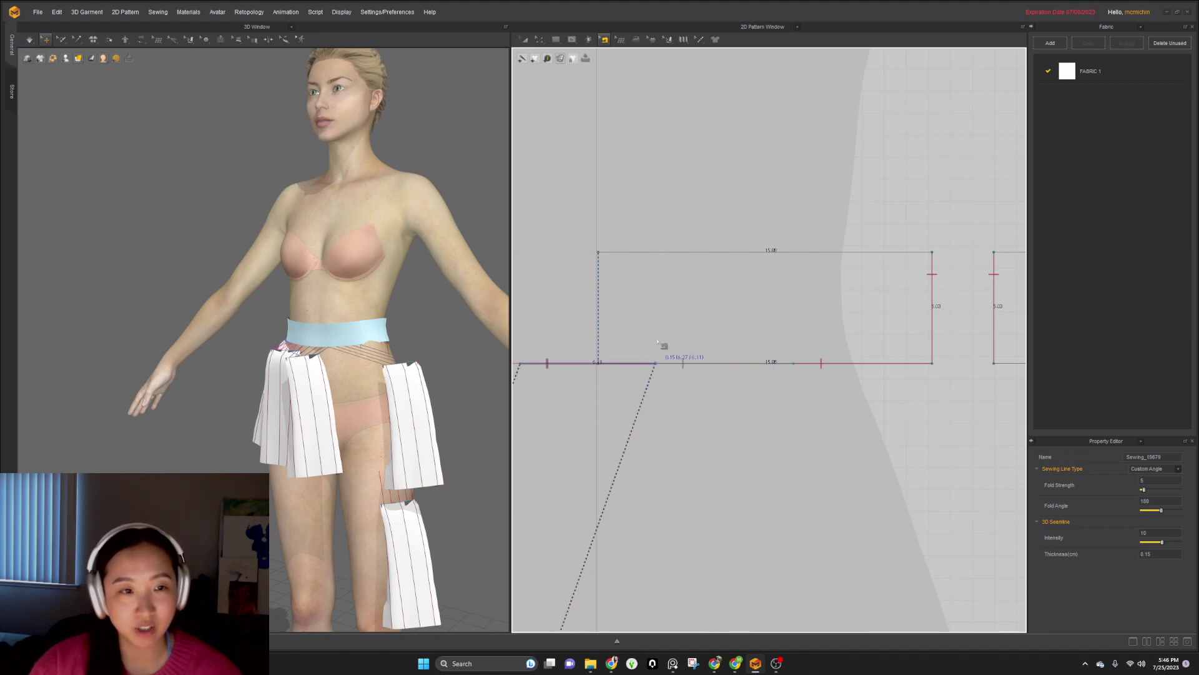
{"action": "middle_click_drag", "start_coordinate": [658, 340], "coordinate": [806, 351]}
{"action": "left_click_drag", "start_coordinate": [669, 376], "coordinate": [672, 377]}
{"action": "left_click", "coordinate": [672, 376]}
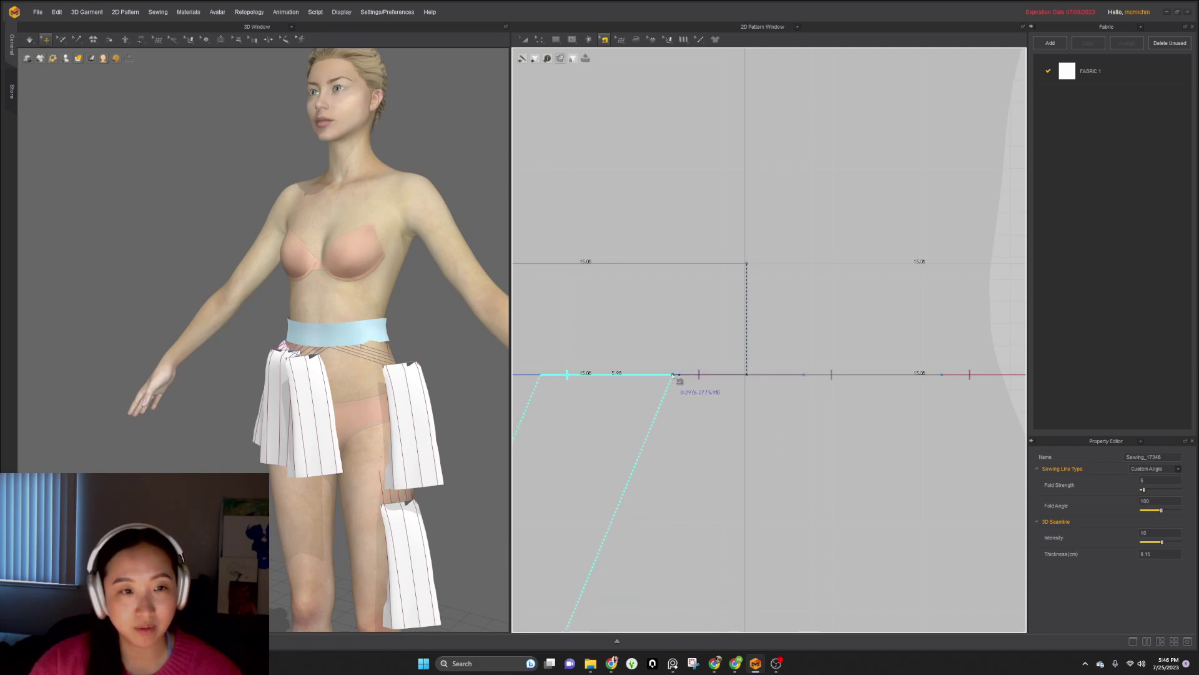
{"action": "right_click_drag", "start_coordinate": [542, 377], "coordinate": [645, 379]}
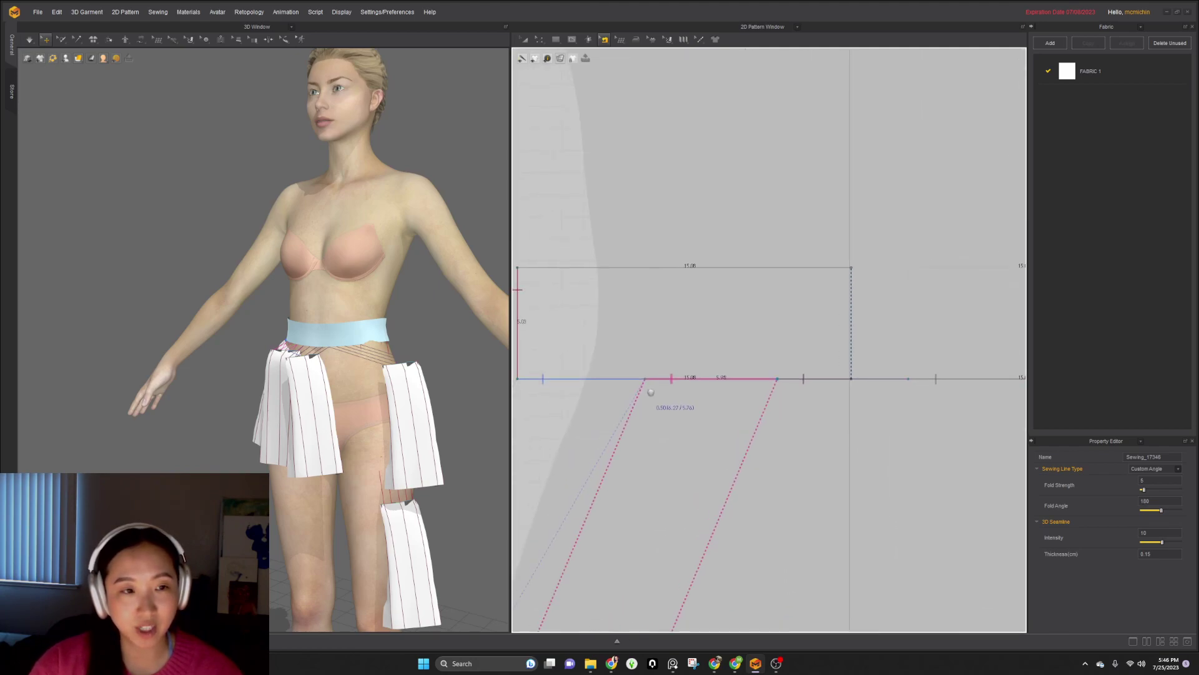
{"action": "left_click", "coordinate": [644, 379]}
{"action": "left_click_drag", "start_coordinate": [643, 380], "coordinate": [648, 380]}
{"action": "left_click", "coordinate": [640, 379]}
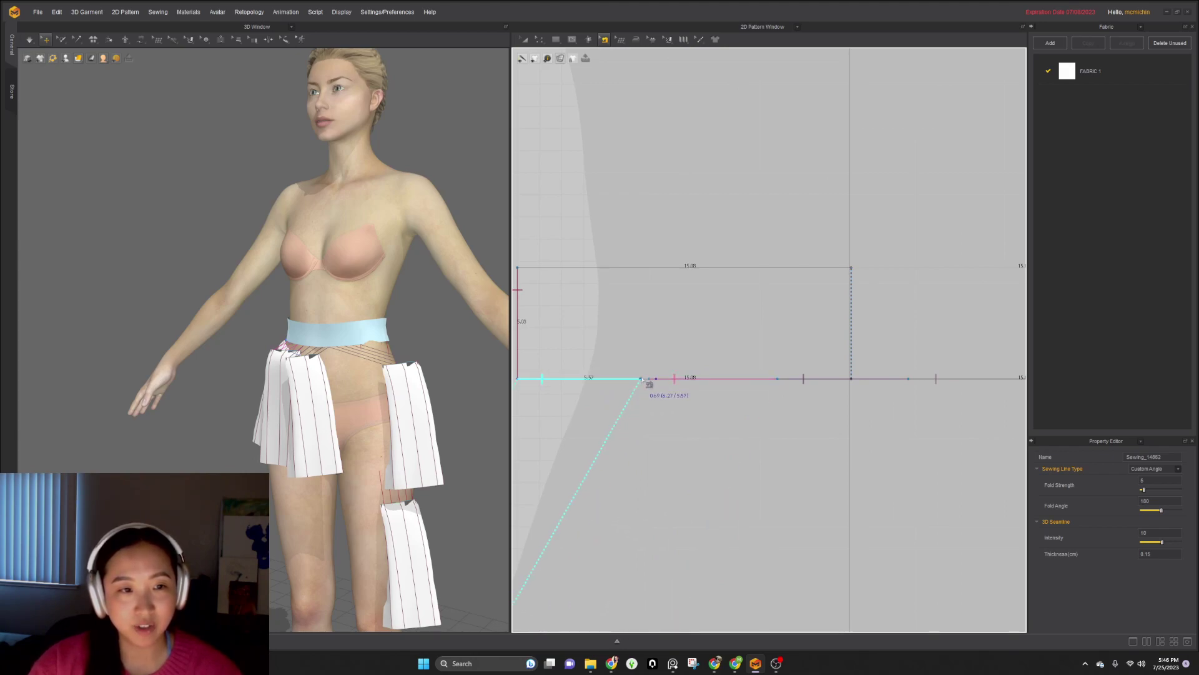
- Shift the fourth skirt panel toward the front in 3D and raise the fifth panel beside the hip at waistband height
{"action": "scroll", "coordinate": [649, 379], "scroll_direction": "down", "scroll_amount": 8}
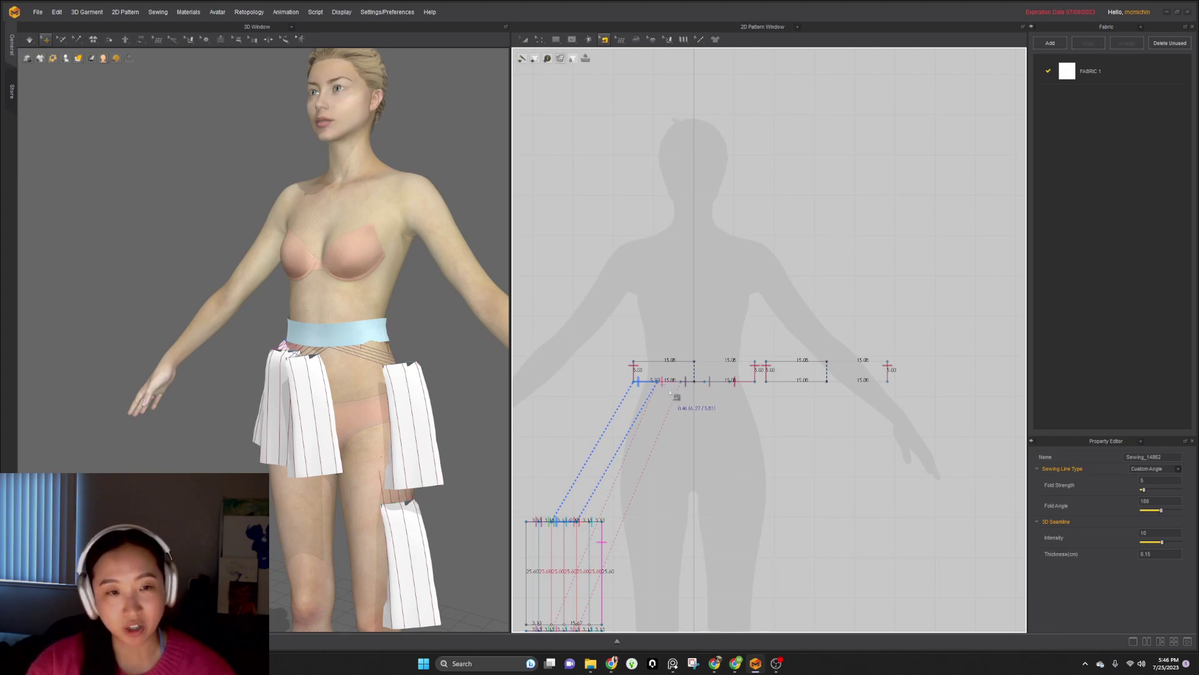
{"action": "scroll", "coordinate": [359, 410], "scroll_direction": "down", "scroll_amount": 2}
{"action": "left_click_drag", "start_coordinate": [381, 412], "coordinate": [341, 407]}
{"action": "left_click_drag", "start_coordinate": [386, 498], "coordinate": [396, 383]}
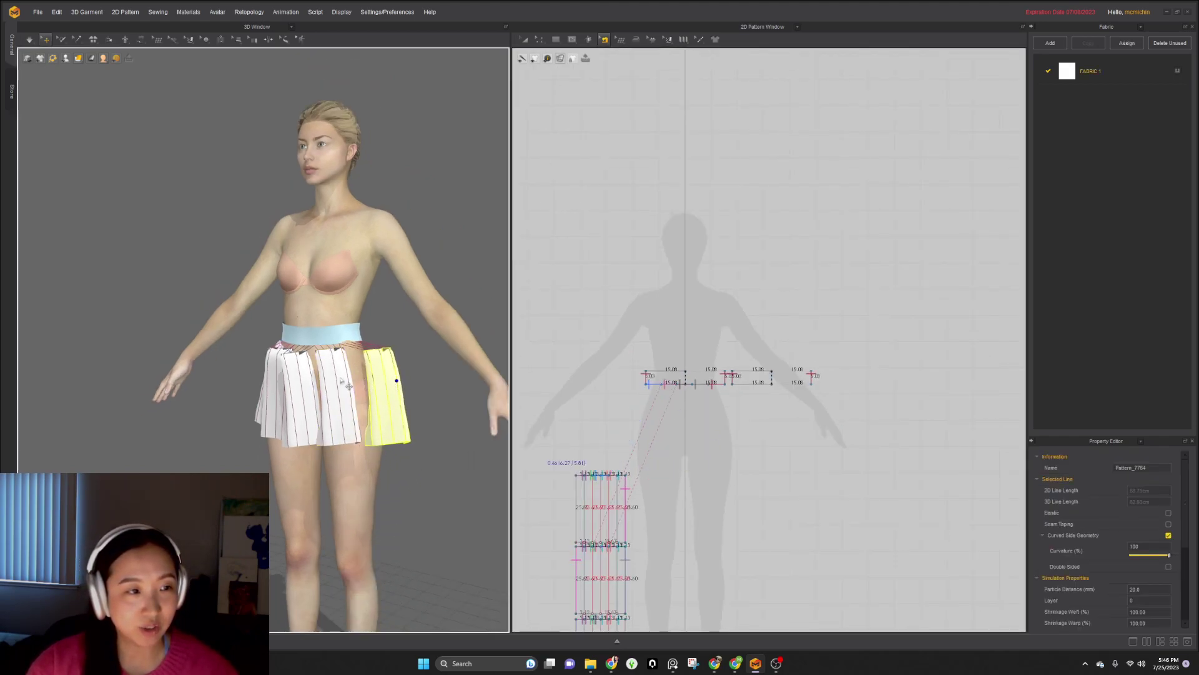
{"action": "right_click_drag", "start_coordinate": [328, 391], "coordinate": [364, 386]}
- Select all five skirt panels, strengthen them and simulate the skirt so the panels settle around the waistband
{"action": "scroll", "coordinate": [679, 530], "scroll_direction": "down", "scroll_amount": 4}
{"action": "key", "text": "a"}
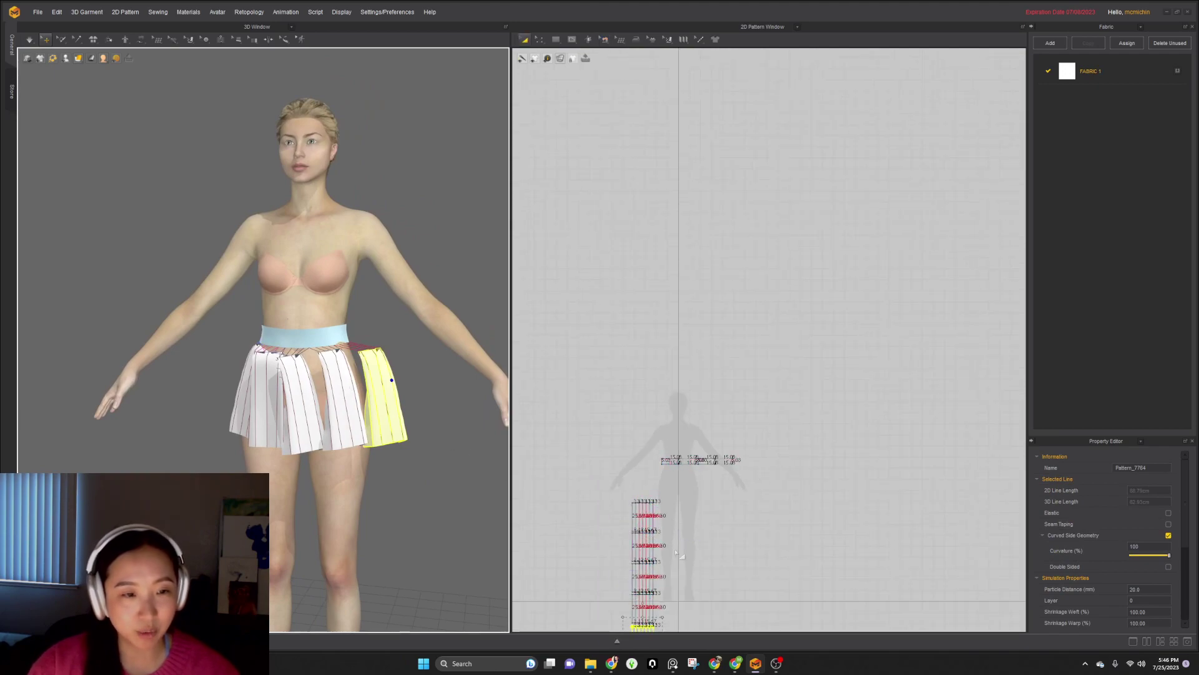
{"action": "middle_click_drag", "start_coordinate": [681, 552], "coordinate": [731, 435]}
{"action": "left_click_drag", "start_coordinate": [742, 359], "coordinate": [596, 559]}
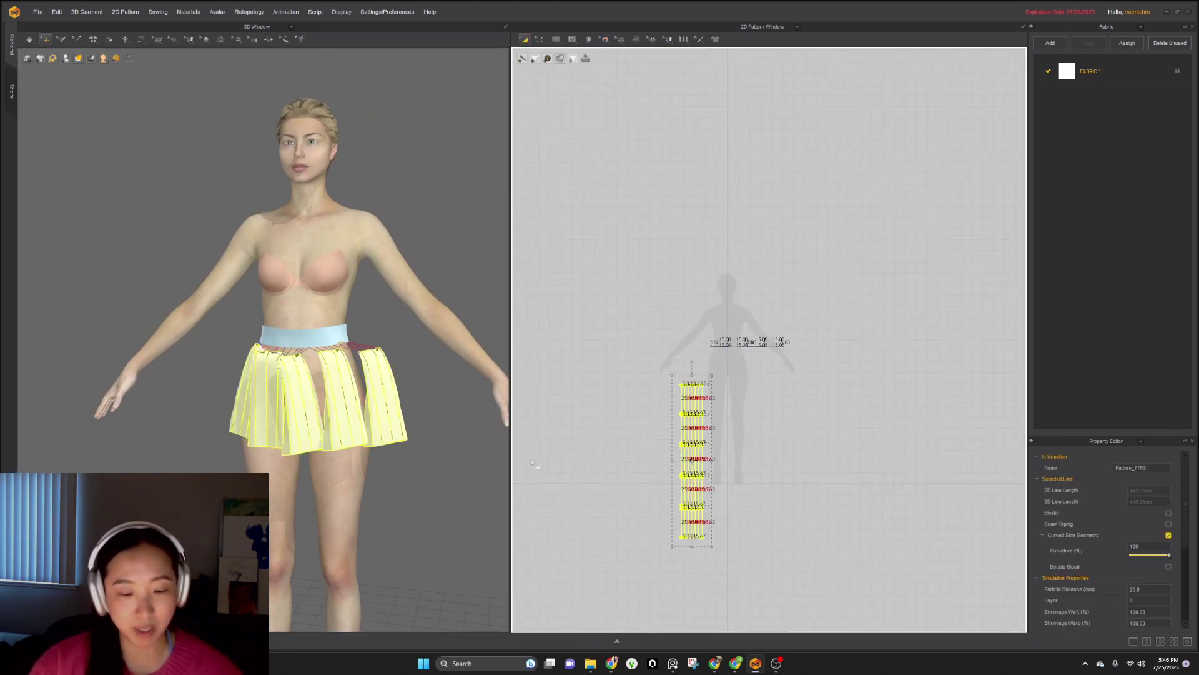
{"action": "scroll", "coordinate": [336, 388], "scroll_direction": "up", "scroll_amount": 5}
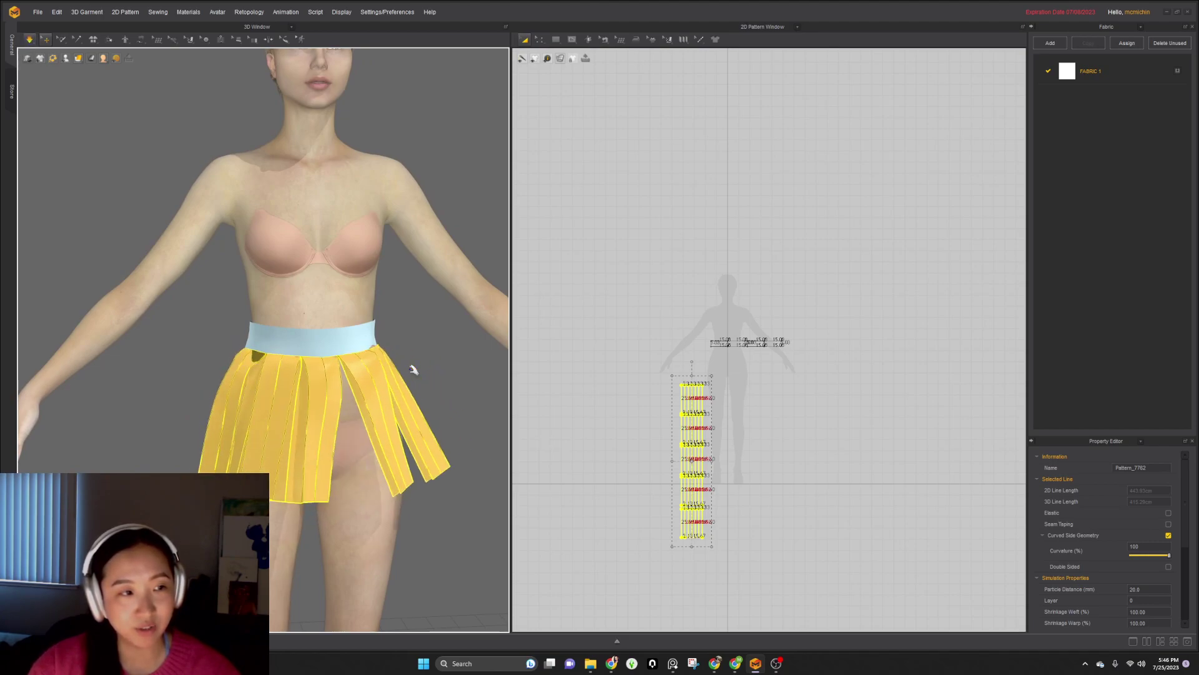
{"action": "right_click_drag", "start_coordinate": [410, 368], "coordinate": [340, 450]}
{"action": "scroll", "coordinate": [358, 425], "scroll_direction": "up", "scroll_amount": 3}
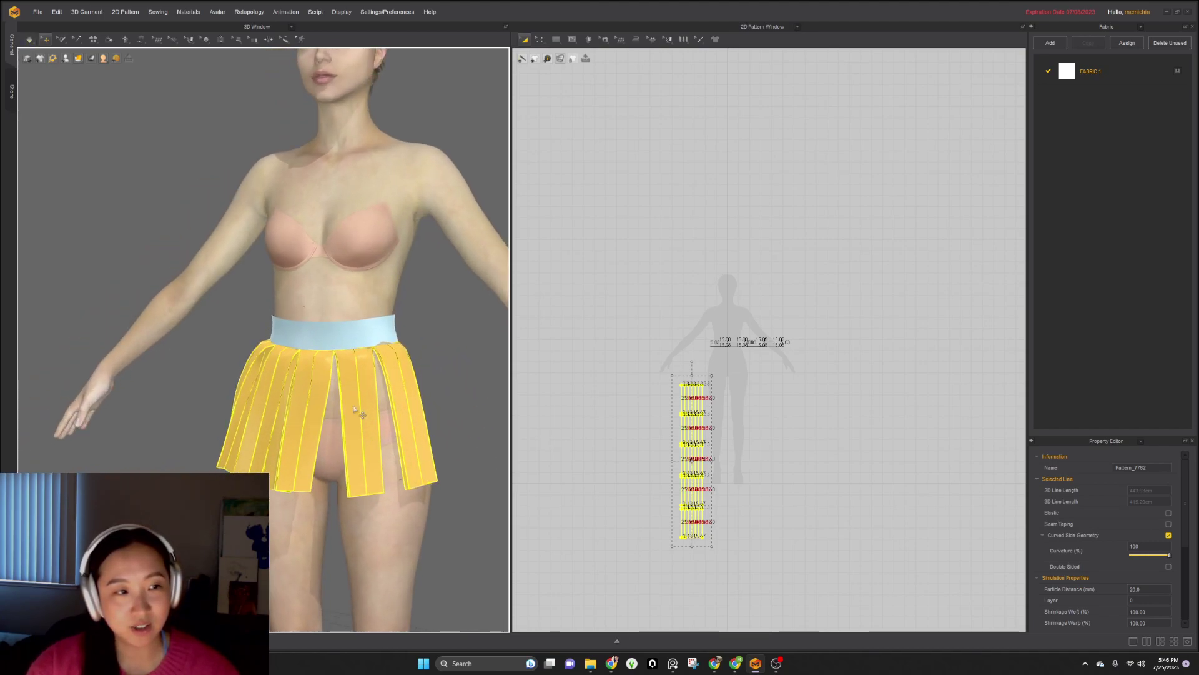
- Sew the third skirt panel's side edge to the adjoining side edge of the fourth panel
{"action": "scroll", "coordinate": [696, 484], "scroll_direction": "up", "scroll_amount": 5}
{"action": "left_click", "coordinate": [374, 464]}
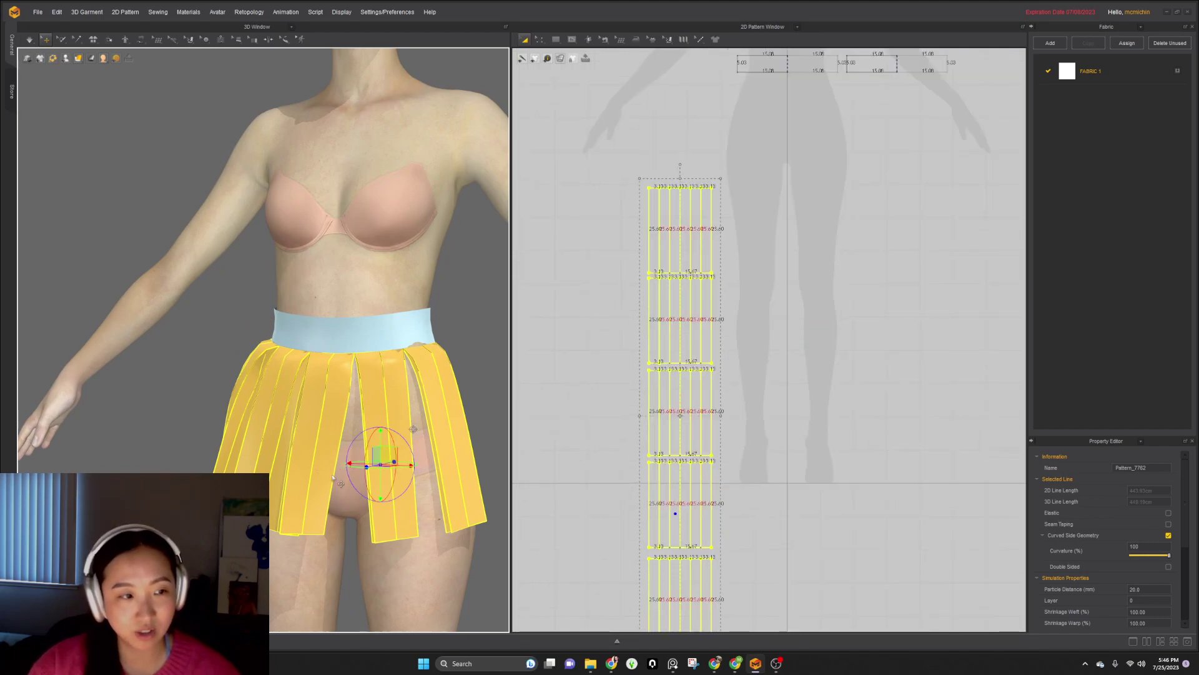
{"action": "left_click", "coordinate": [332, 473]}
{"action": "key", "text": "n"}
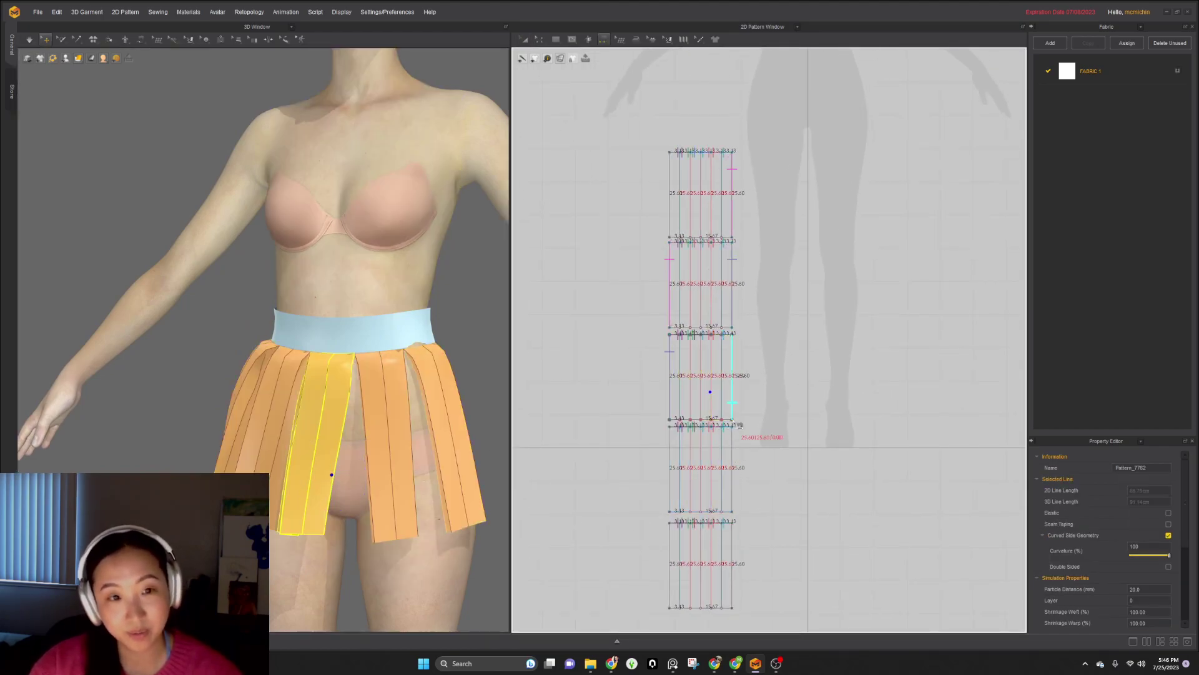
{"action": "left_click", "coordinate": [732, 378]}
{"action": "left_click", "coordinate": [670, 455]}
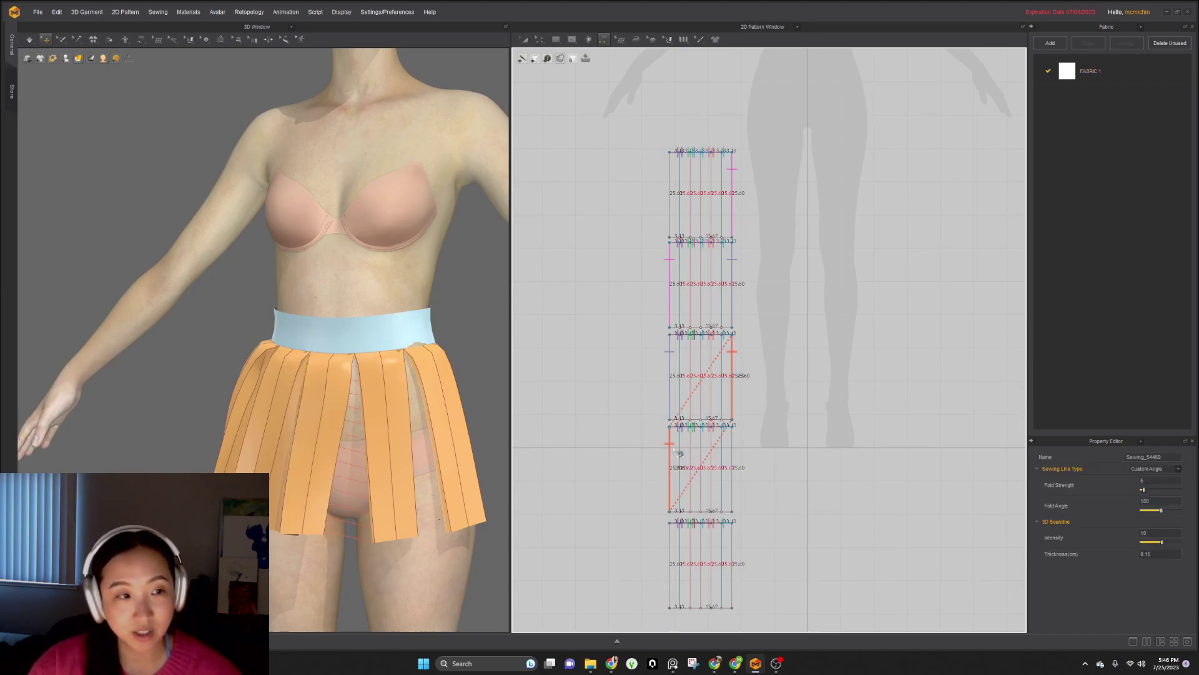
- Sew the fourth skirt panel's free side edge to the adjoining side edge of the fifth panel
{"action": "left_click", "coordinate": [732, 463]}
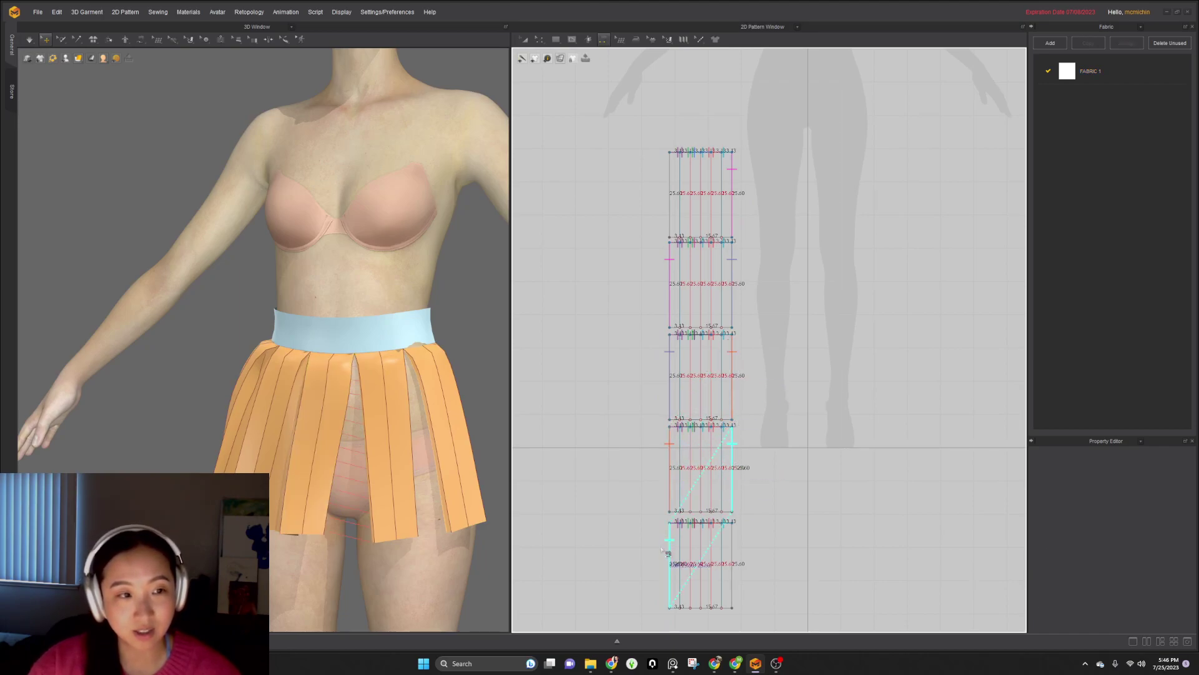
{"action": "right_click_drag", "start_coordinate": [409, 496], "coordinate": [310, 468]}
{"action": "key", "text": "2"}
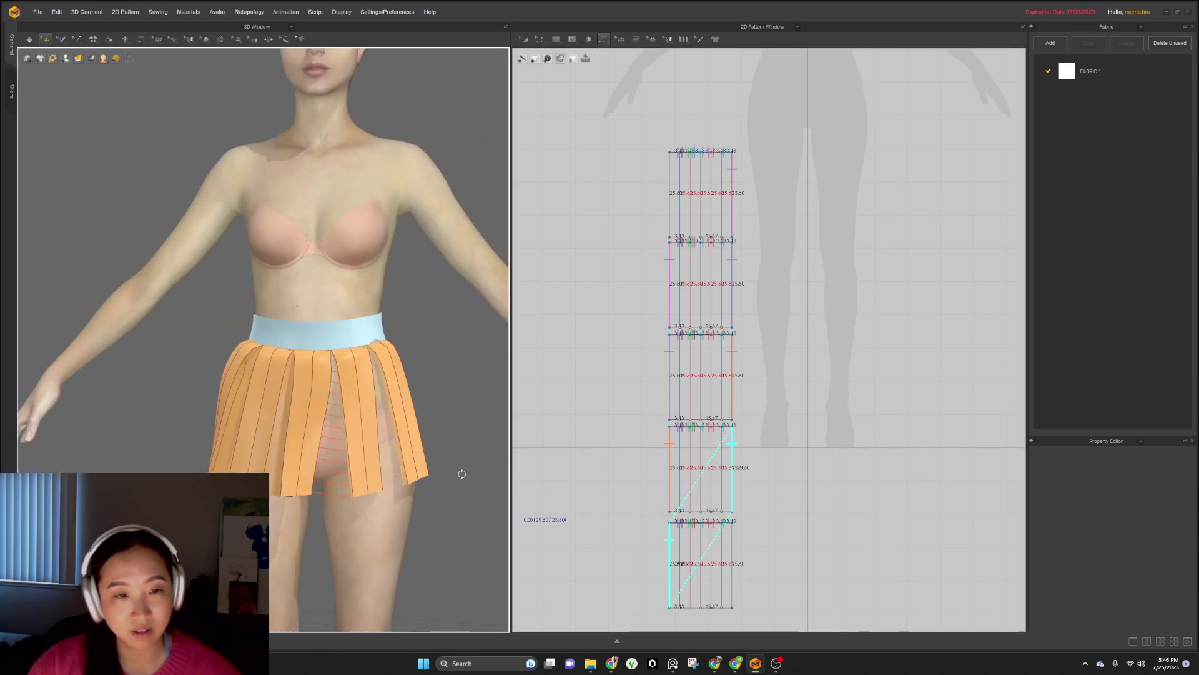
{"action": "left_click", "coordinate": [671, 561]}
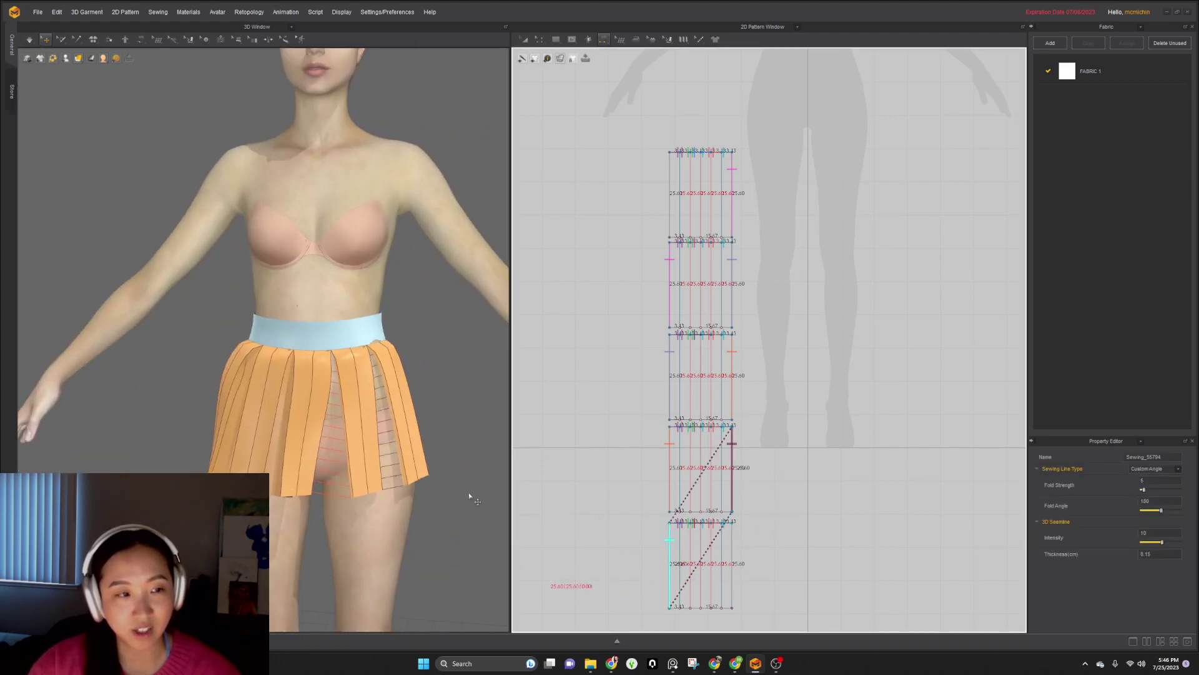
- Simulate the garment so the five joined front skirt panels close up along their side seams
{"action": "key", "text": "a"}
{"action": "key", "text": "space"}
{"action": "scroll", "coordinate": [405, 469], "scroll_direction": "down", "scroll_amount": 3}
{"action": "right_click_drag", "start_coordinate": [403, 468], "coordinate": [364, 452]}
{"action": "scroll", "coordinate": [762, 412], "scroll_direction": "down", "scroll_amount": 3}
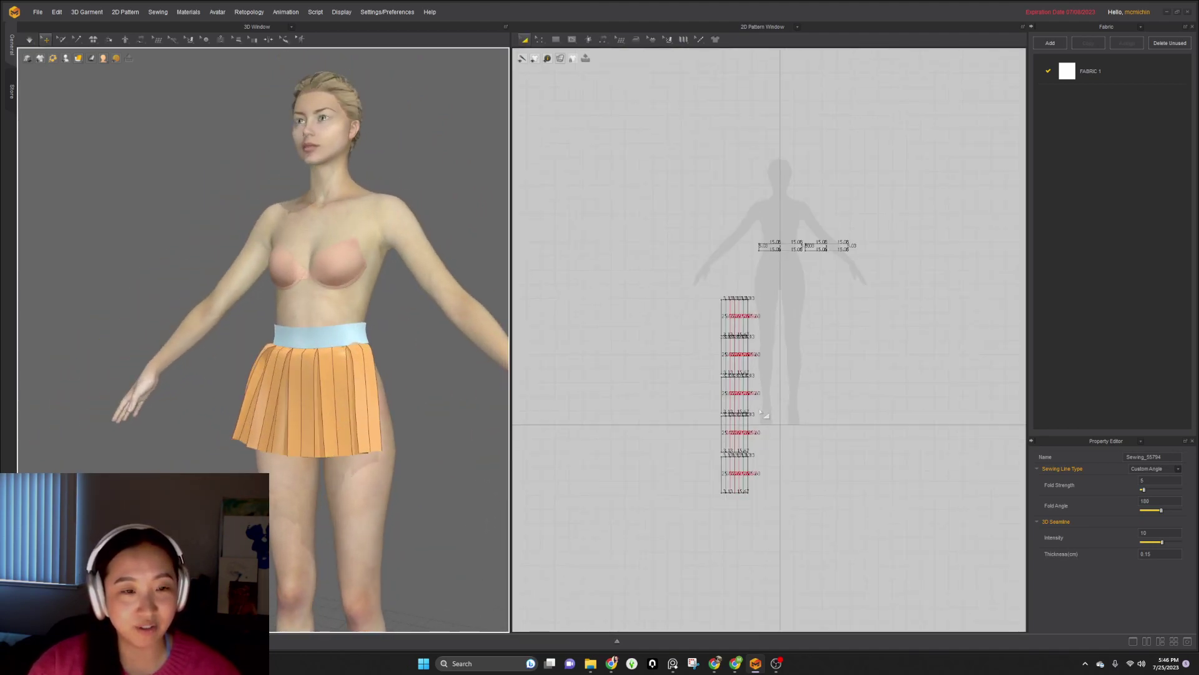
{"action": "left_click_drag", "start_coordinate": [664, 298], "coordinate": [788, 520]}
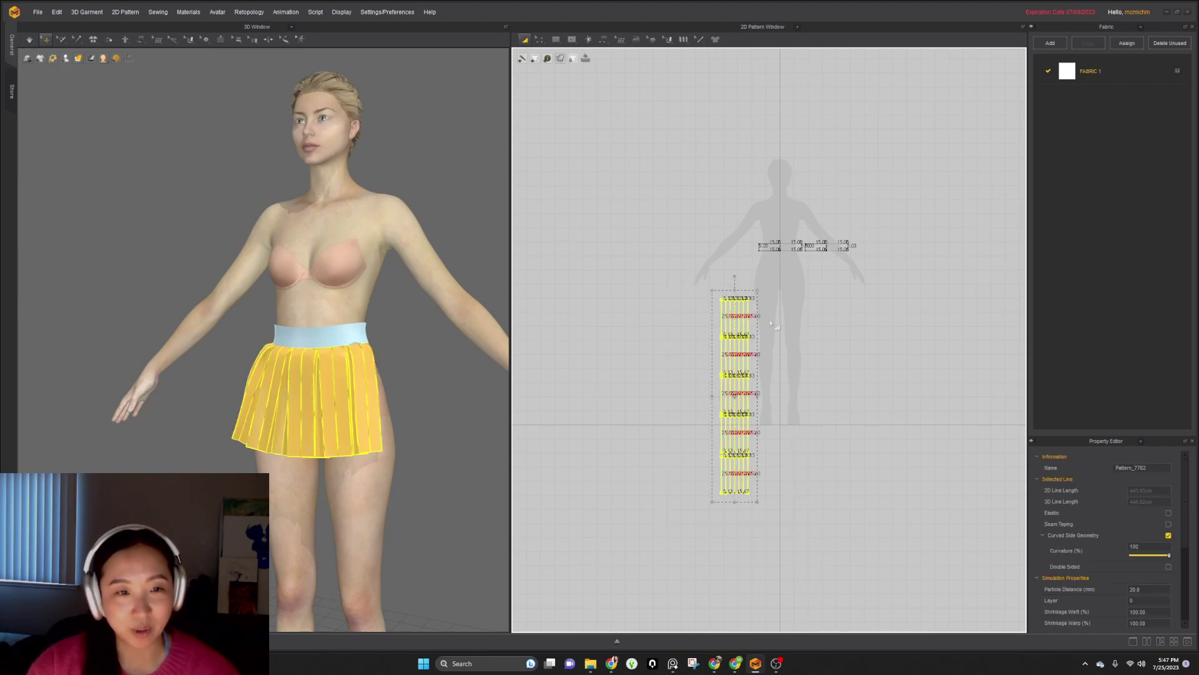
{"action": "key", "text": "ctrl+v"}
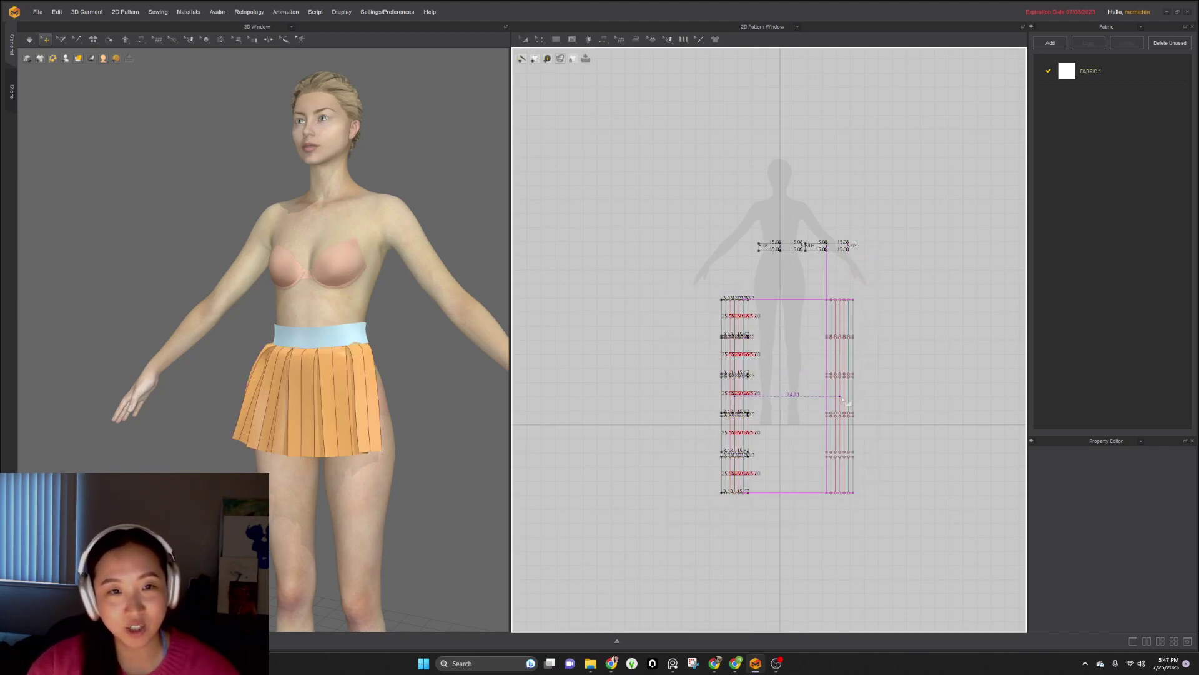
{"action": "key", "text": "Escape"}
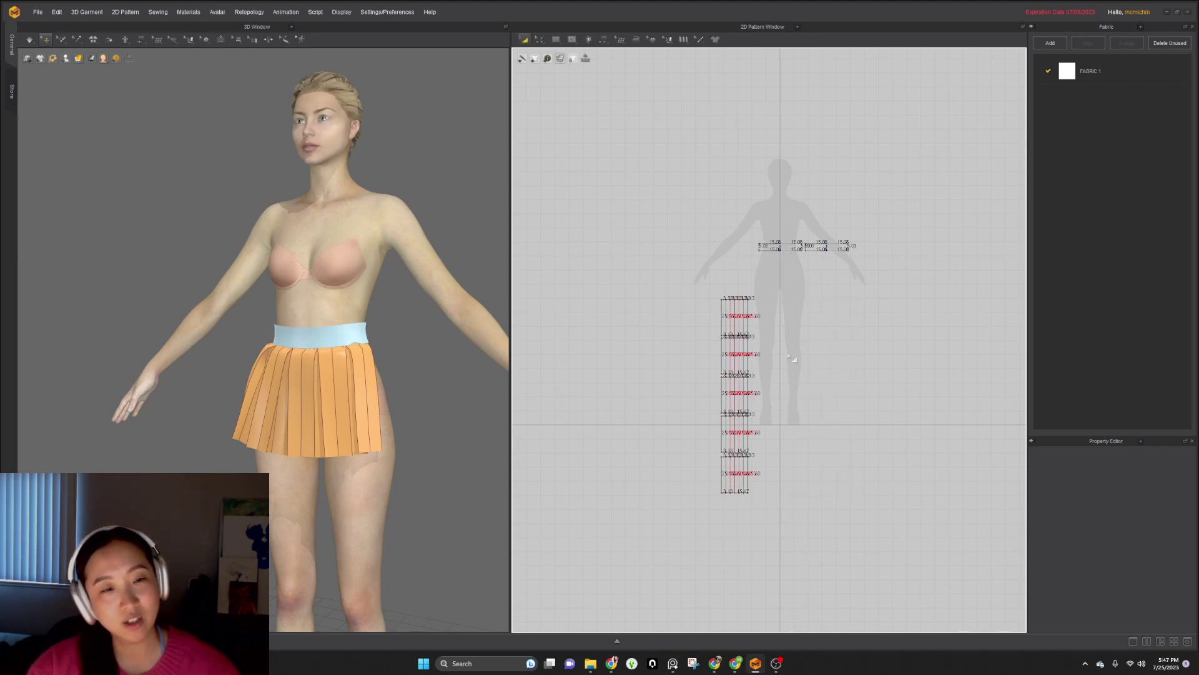
- Try pasting a linked symmetric copy of the five skirt panels and moving it in 3D, and undo the copy
{"action": "left_click_drag", "start_coordinate": [798, 534], "coordinate": [797, 535]}
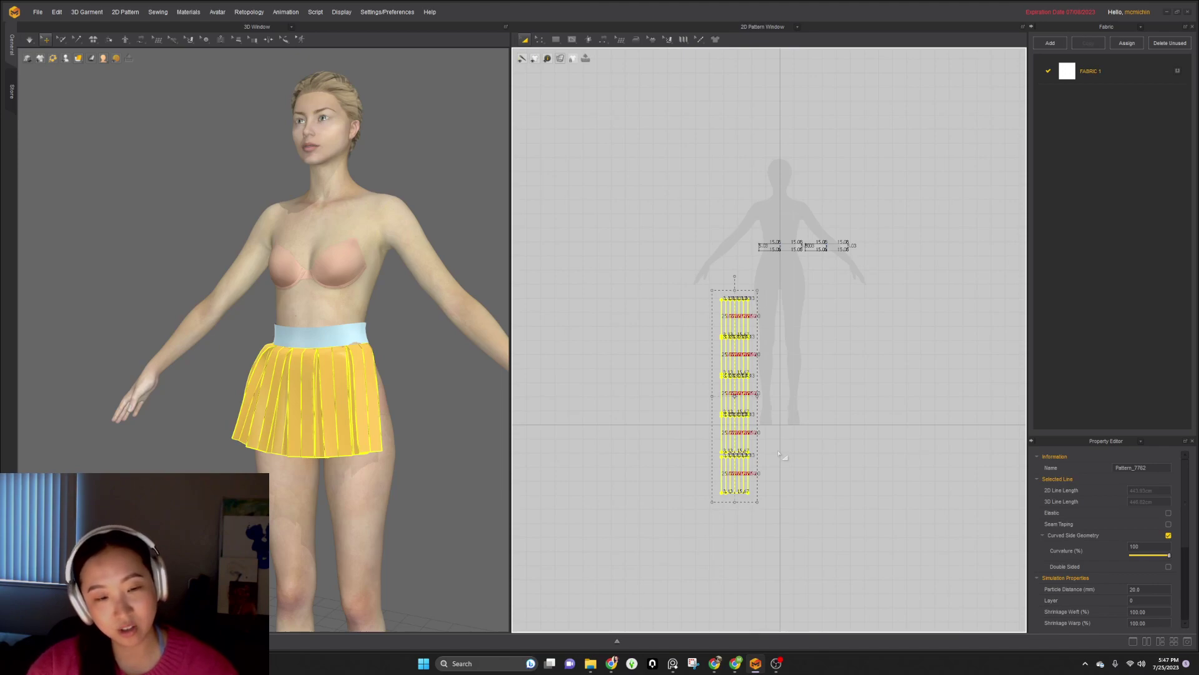
{"action": "key", "text": "ctrl+v"}
{"action": "left_click", "coordinate": [864, 402]}
{"action": "right_click_drag", "start_coordinate": [431, 438], "coordinate": [298, 469]}
{"action": "left_click_drag", "start_coordinate": [331, 441], "coordinate": [511, 417]}
{"action": "key", "text": "ctrl+z"}
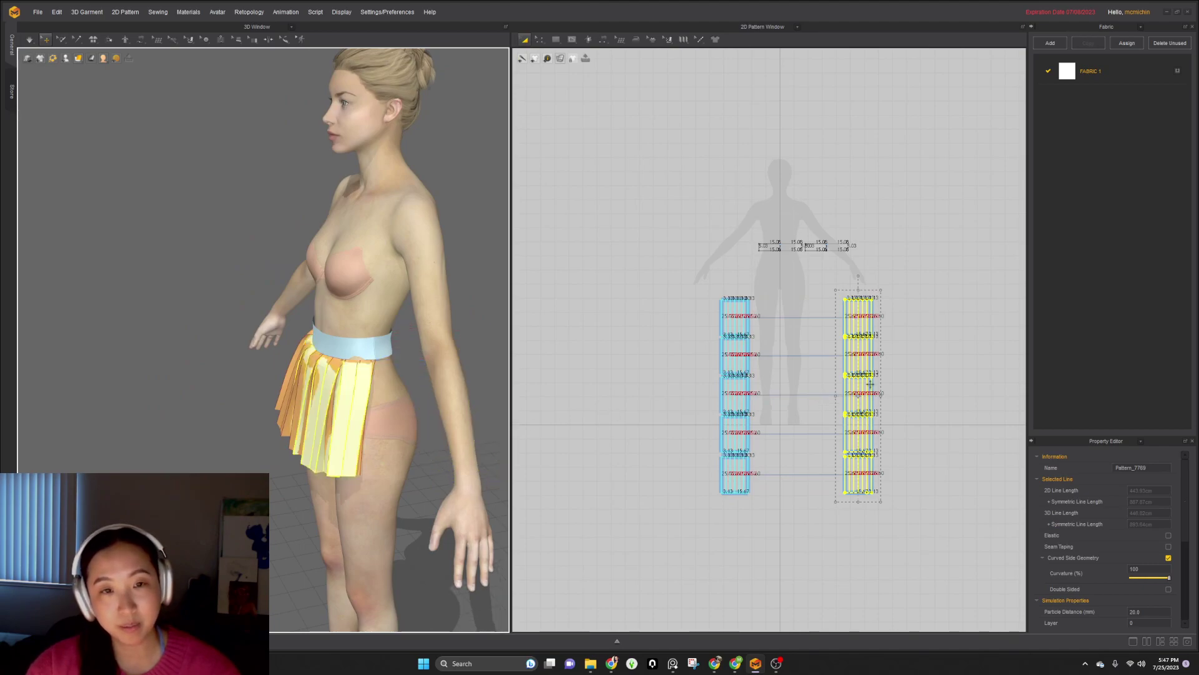
{"action": "key", "text": "ctrl+z"}
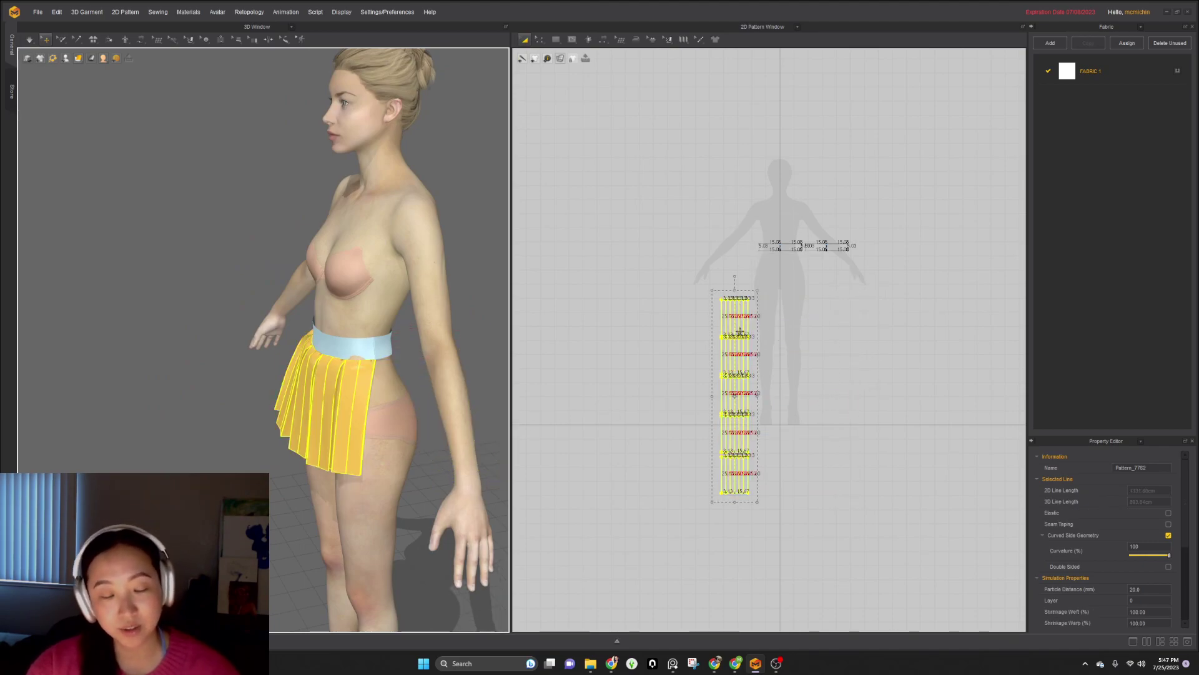
- Copy all five skirt panels and paste independent duplicates level with the originals on the other side of the 2D pattern
{"action": "left_click", "coordinate": [865, 388]}
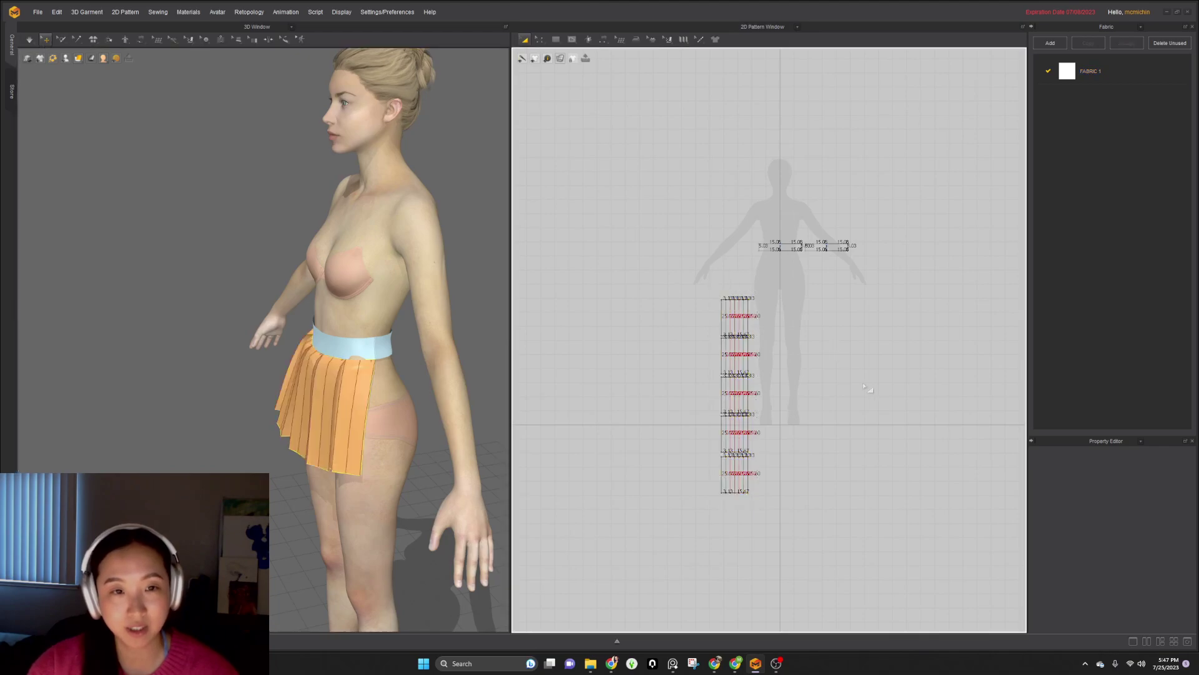
{"action": "left_click_drag", "start_coordinate": [812, 558], "coordinate": [812, 557]}
{"action": "key", "text": "ctrl+c"}
{"action": "key", "text": "ctrl+v"}
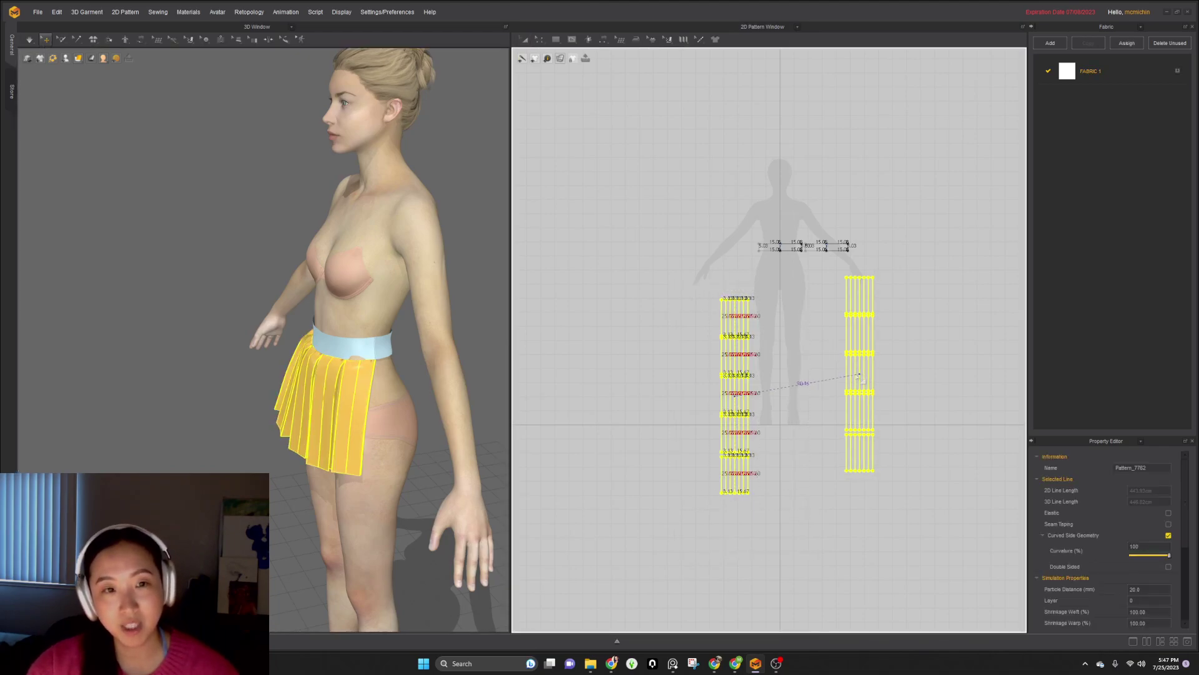
{"action": "left_click", "coordinate": [845, 401]}
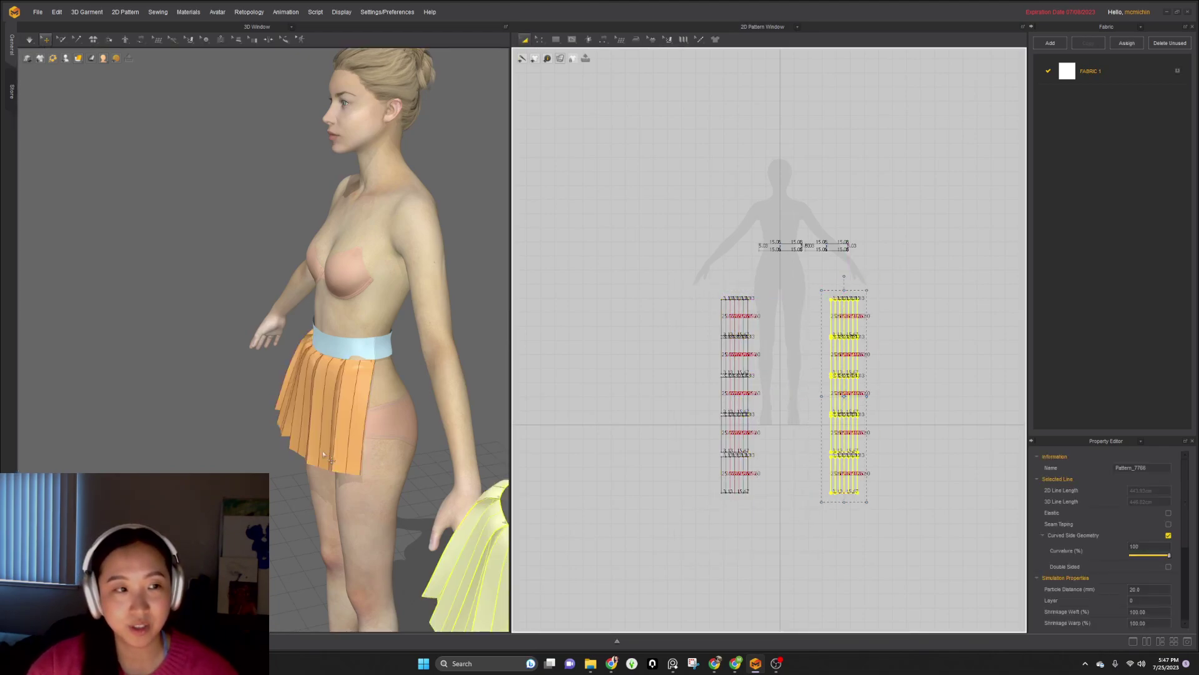
- Move the five copied skirt panels behind the avatar in 3D at about hip height
{"action": "scroll", "coordinate": [393, 486], "scroll_direction": "down", "scroll_amount": 3}
{"action": "mouse_move", "coordinate": [394, 487]}
{"action": "right_mouse_down"}
{"action": "mouse_move", "coordinate": [416, 478]}
{"action": "mouse_move", "coordinate": [390, 469]}
{"action": "right_mouse_up"}
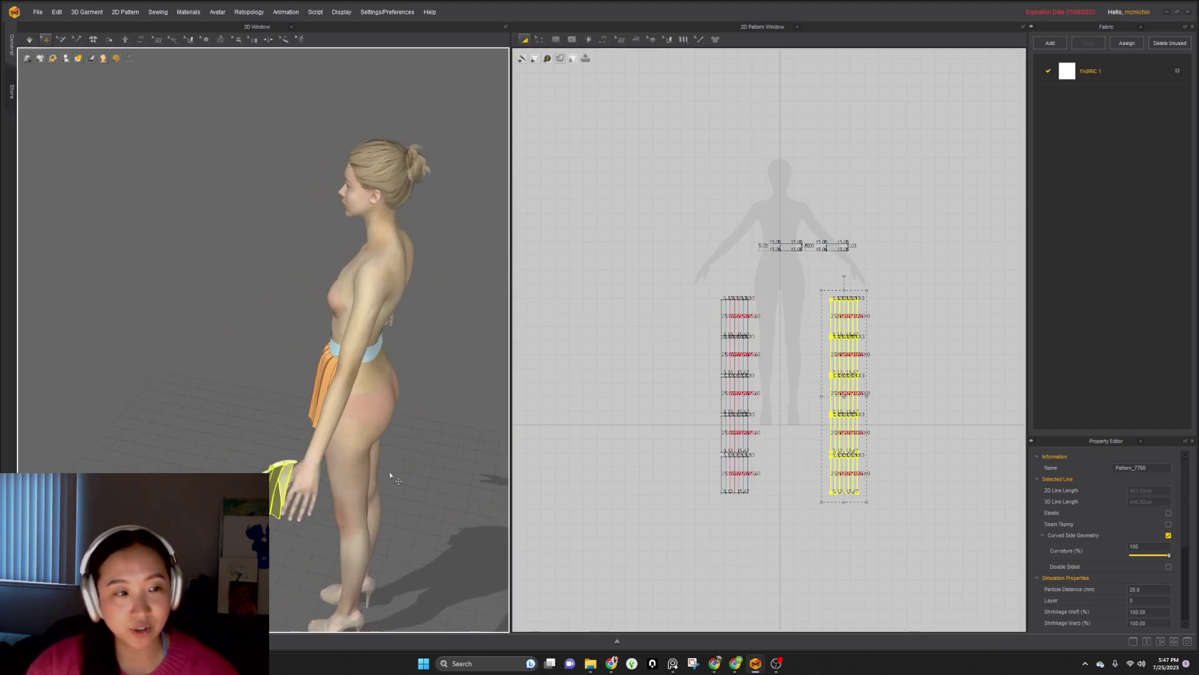
{"action": "left_click_drag", "start_coordinate": [282, 494], "coordinate": [442, 391]}
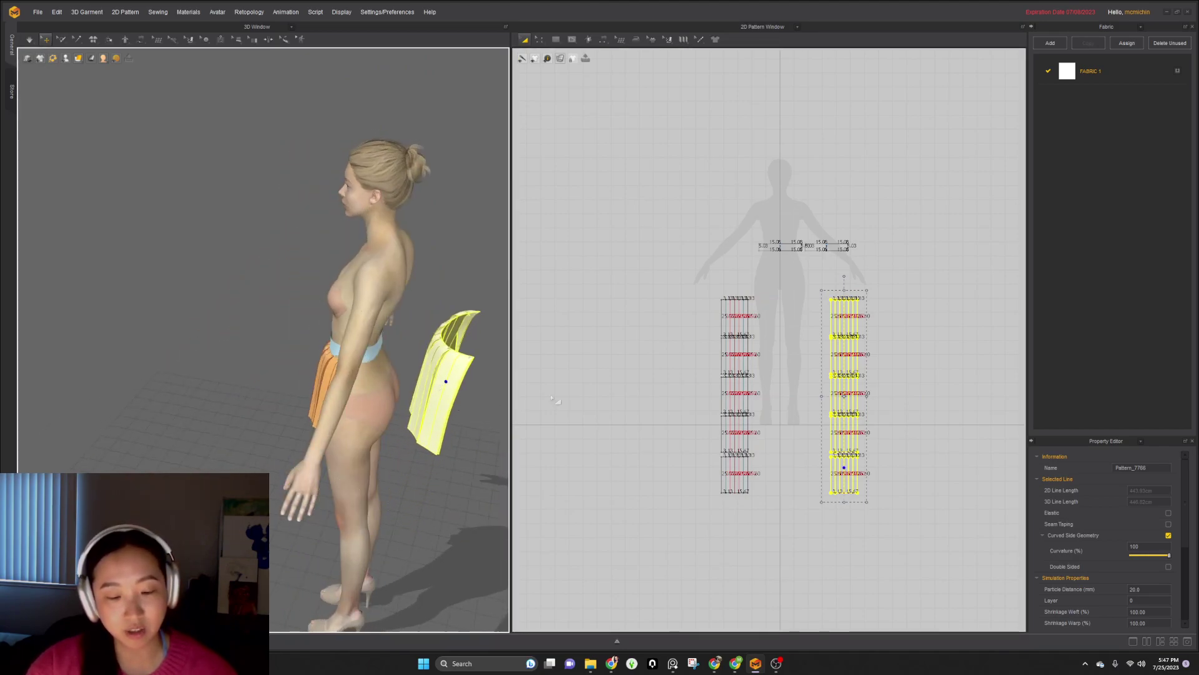
- Select all five copied skirt panels and turn them around in 3D so their outer faces point away from the avatar's back
{"action": "key", "text": "n"}
{"action": "right_click_drag", "start_coordinate": [504, 397], "coordinate": [268, 383]}
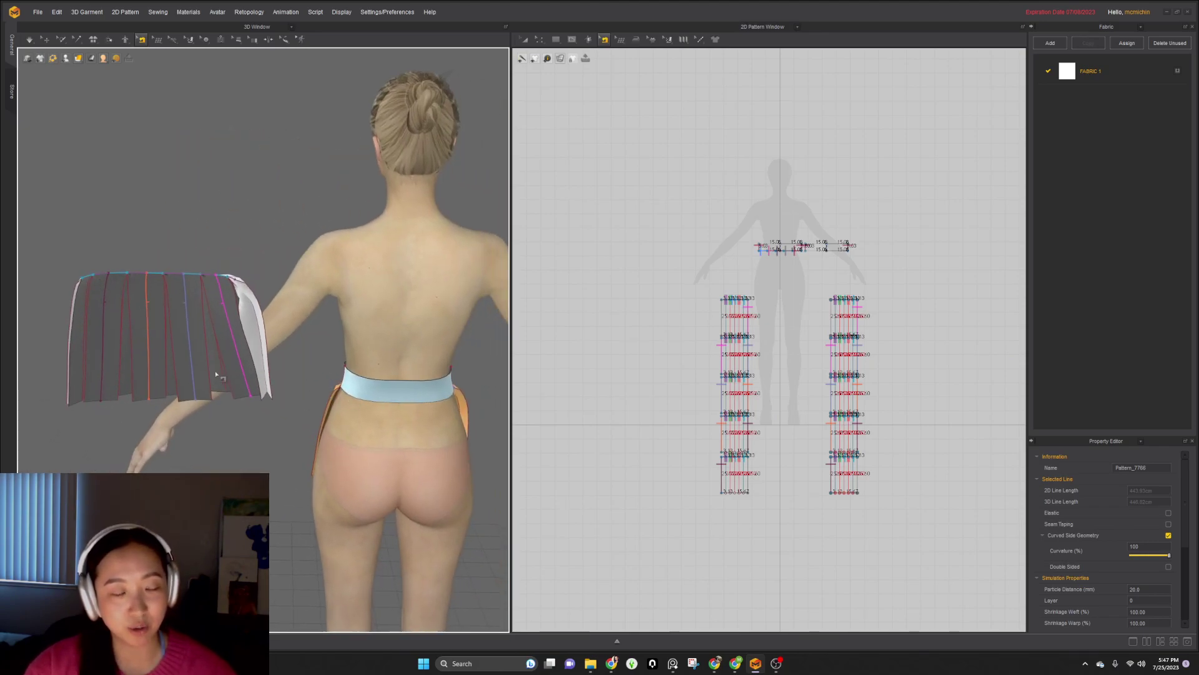
{"action": "key", "text": "q"}
{"action": "left_click", "coordinate": [235, 379]}
{"action": "left_click_drag", "start_coordinate": [919, 569], "coordinate": [808, 289]}
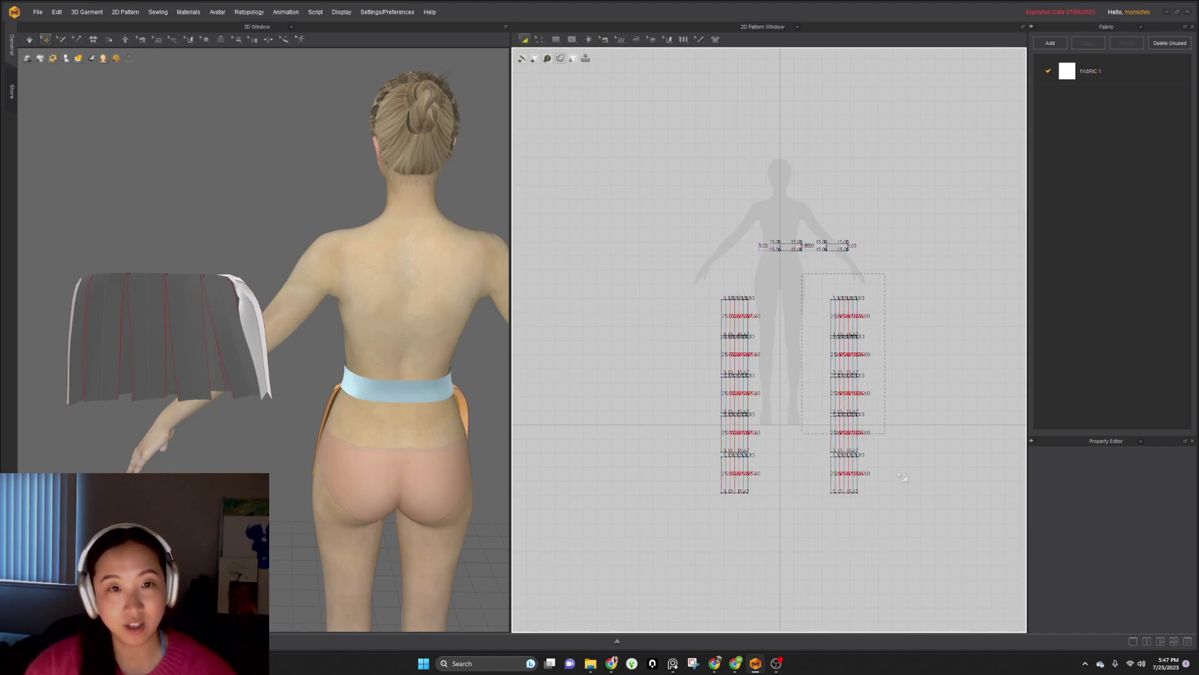
{"action": "left_click", "coordinate": [840, 302]}
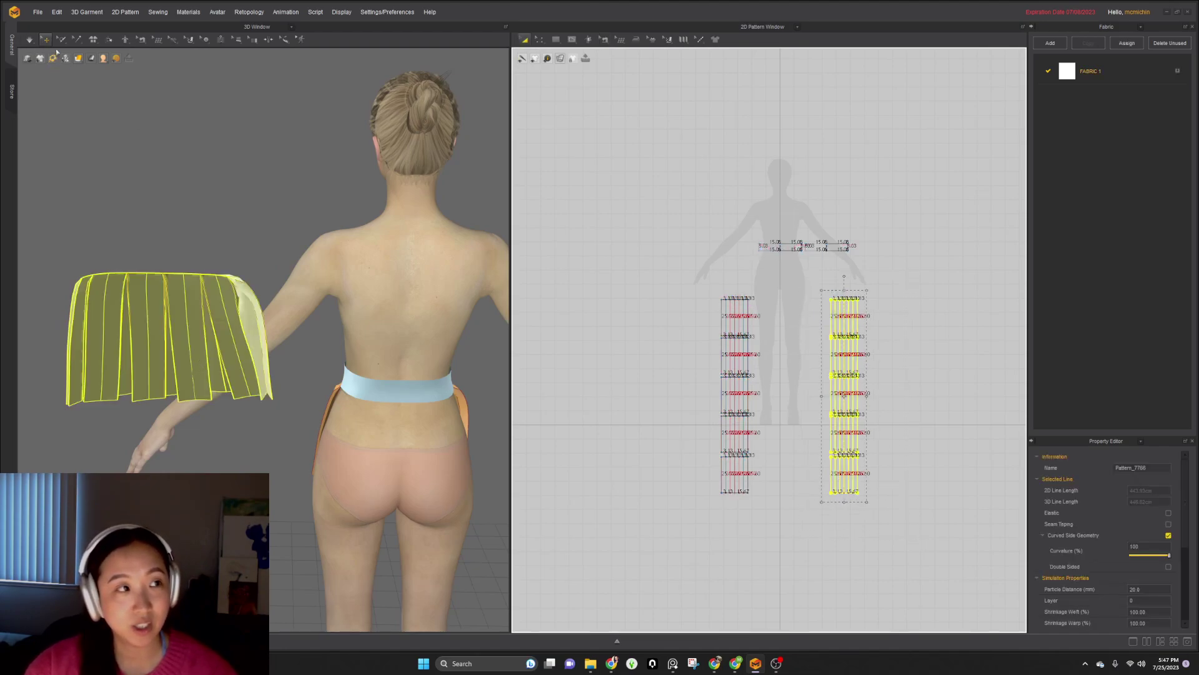
{"action": "left_click", "coordinate": [187, 391]}
{"action": "left_click_drag", "start_coordinate": [200, 357], "coordinate": [255, 362]}
{"action": "right_click_drag", "start_coordinate": [252, 363], "coordinate": [192, 358]}
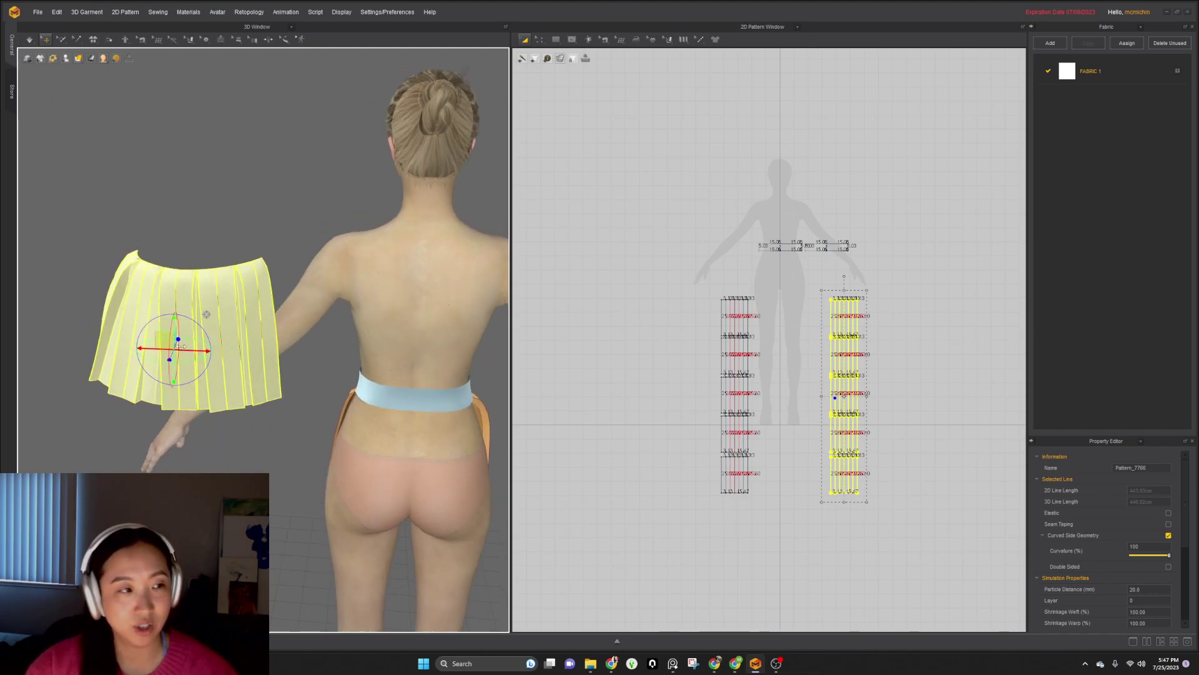
- Position the copied skirt panels around the avatar's back just below the back waistband
{"action": "left_click_drag", "start_coordinate": [161, 342], "coordinate": [388, 481]}
{"action": "right_click_drag", "start_coordinate": [387, 481], "coordinate": [431, 479]}
{"action": "right_click_drag", "start_coordinate": [258, 352], "coordinate": [254, 406]}
{"action": "left_click_drag", "start_coordinate": [161, 429], "coordinate": [102, 463]}
{"action": "right_click_drag", "start_coordinate": [306, 425], "coordinate": [202, 462]}
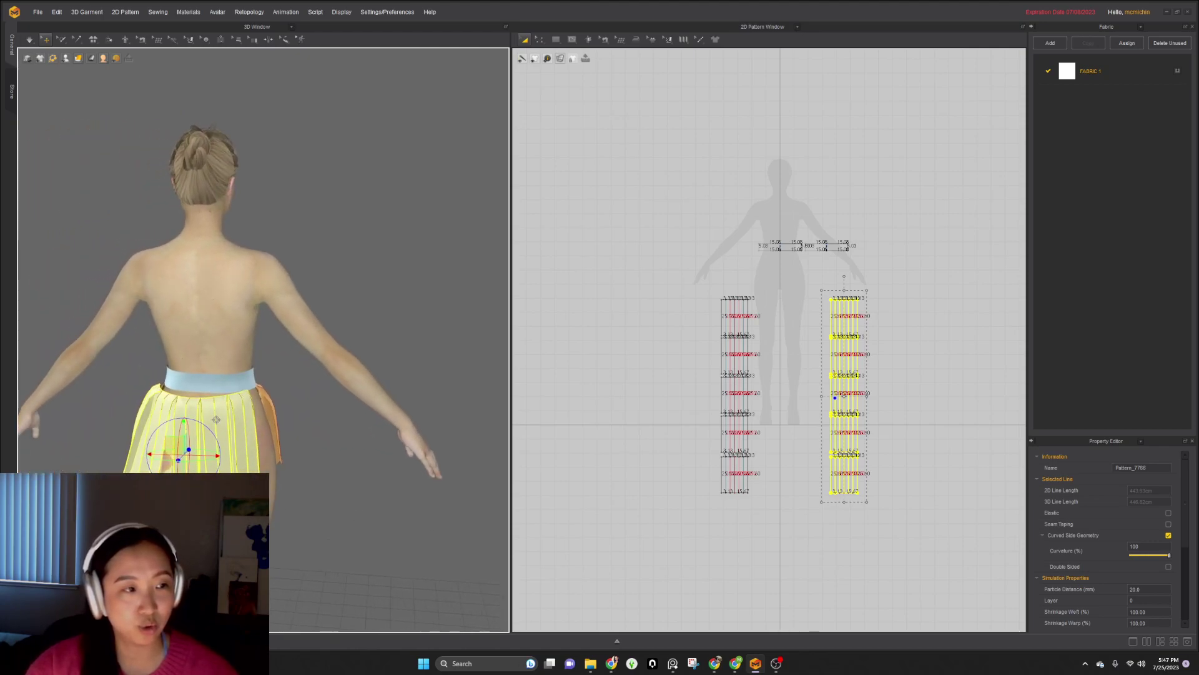
- Sew the fifth front skirt panel's free side edge to the outer side edge of the first back panel
{"action": "middle_click_drag", "start_coordinate": [200, 469], "coordinate": [190, 422]}
{"action": "right_click_drag", "start_coordinate": [189, 422], "coordinate": [360, 411]}
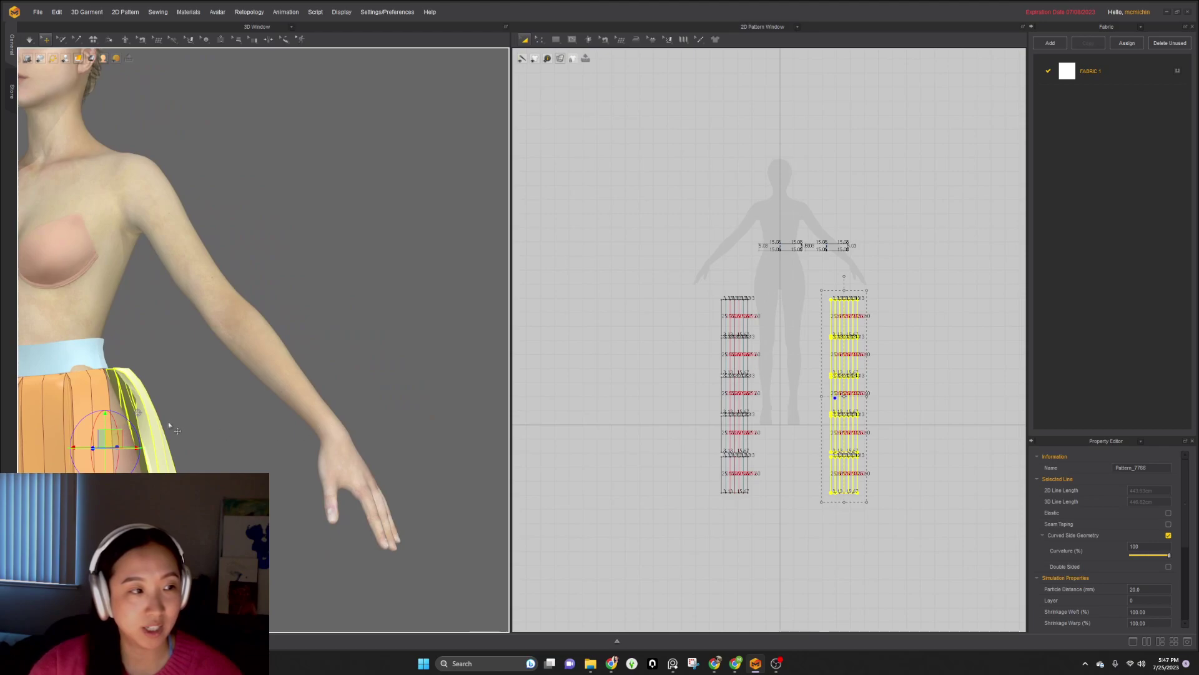
{"action": "middle_click_drag", "start_coordinate": [173, 425], "coordinate": [245, 401]}
{"action": "right_click_drag", "start_coordinate": [247, 400], "coordinate": [203, 457]}
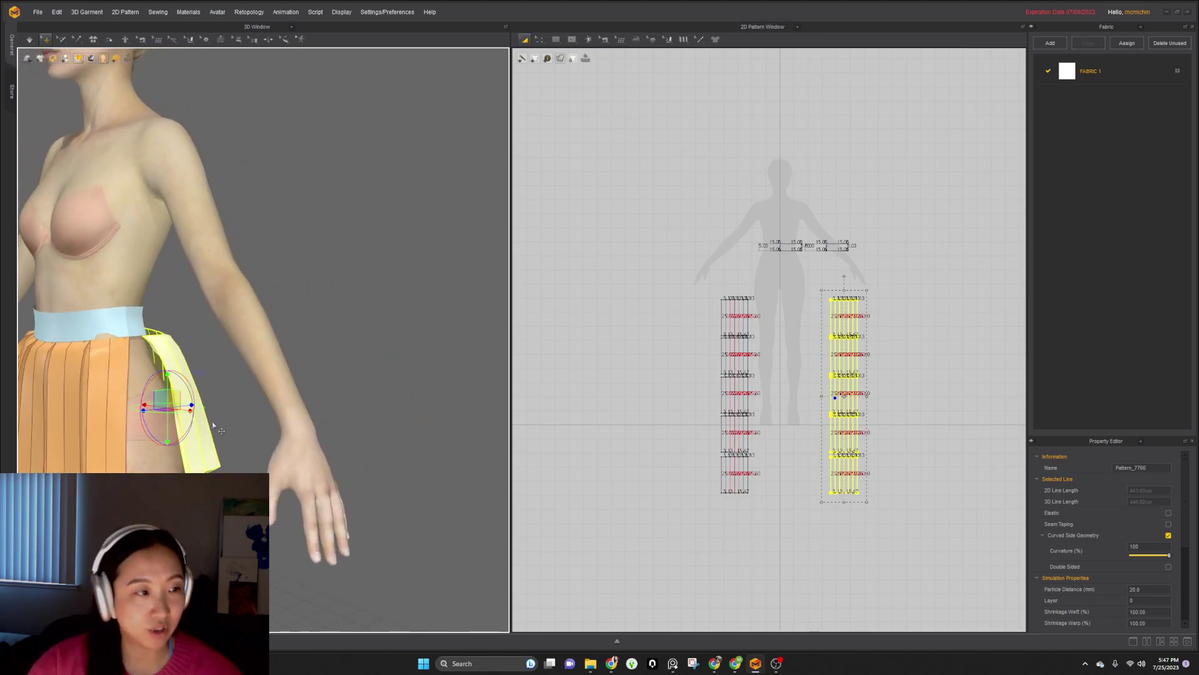
{"action": "left_click", "coordinate": [126, 426]}
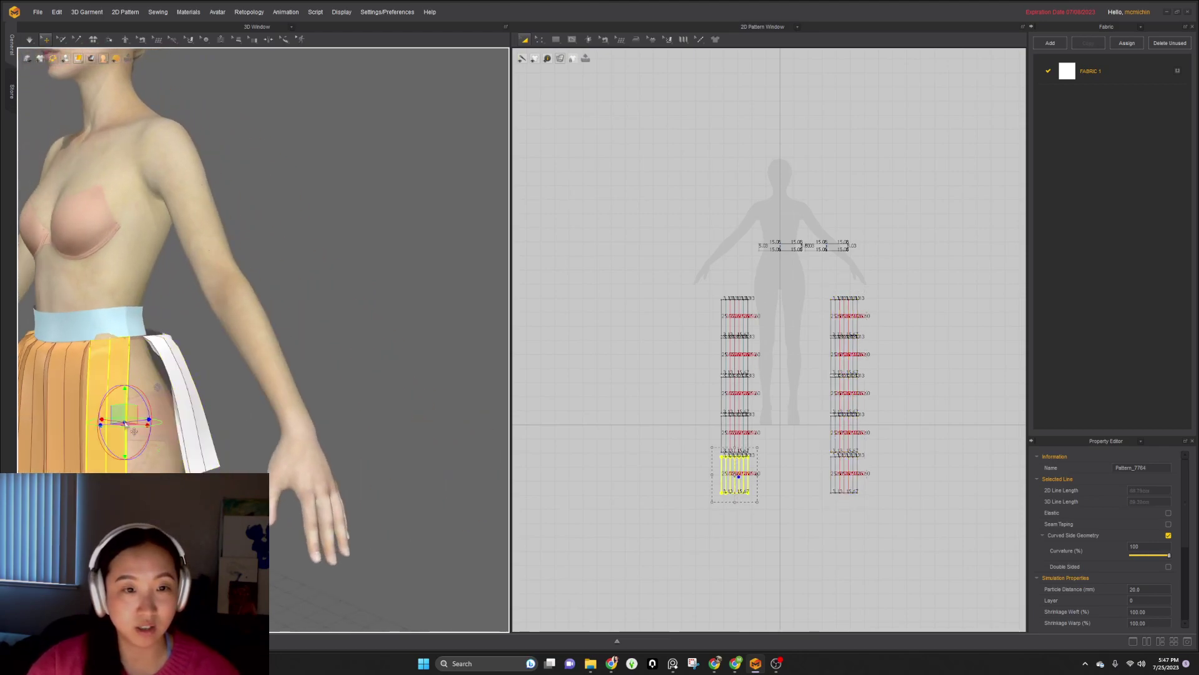
{"action": "left_click", "coordinate": [185, 423]}
{"action": "left_click", "coordinate": [126, 439]}
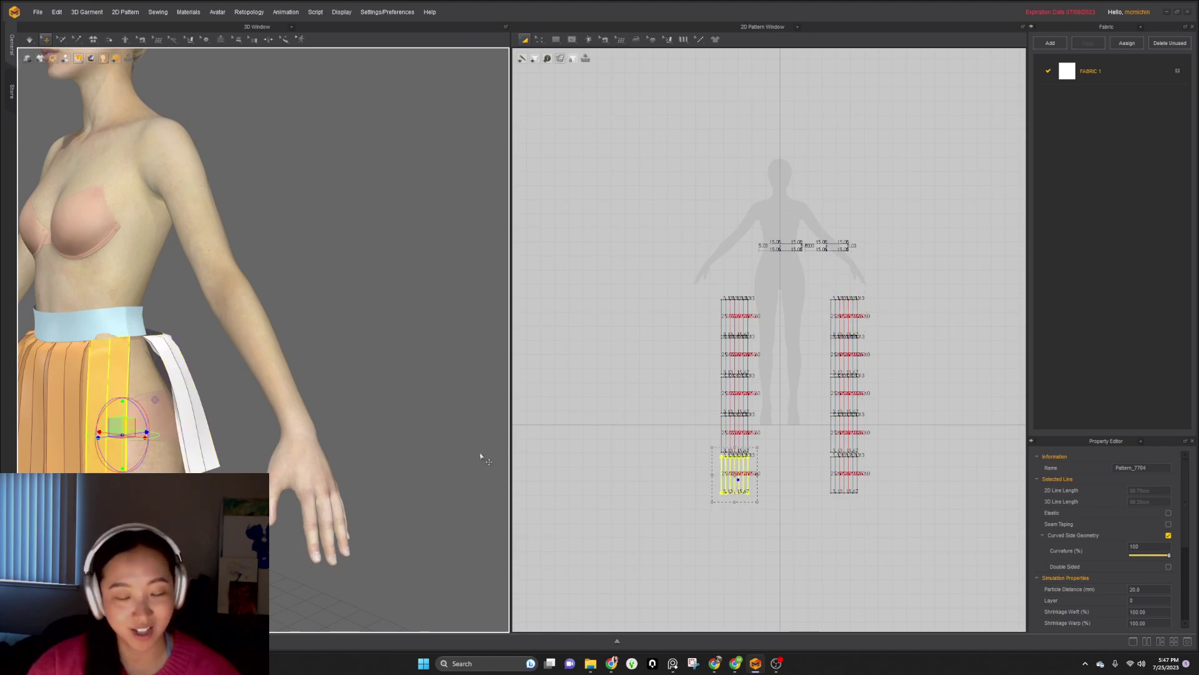
{"action": "key", "text": "n"}
{"action": "scroll", "coordinate": [735, 475], "scroll_direction": "up", "scroll_amount": 3}
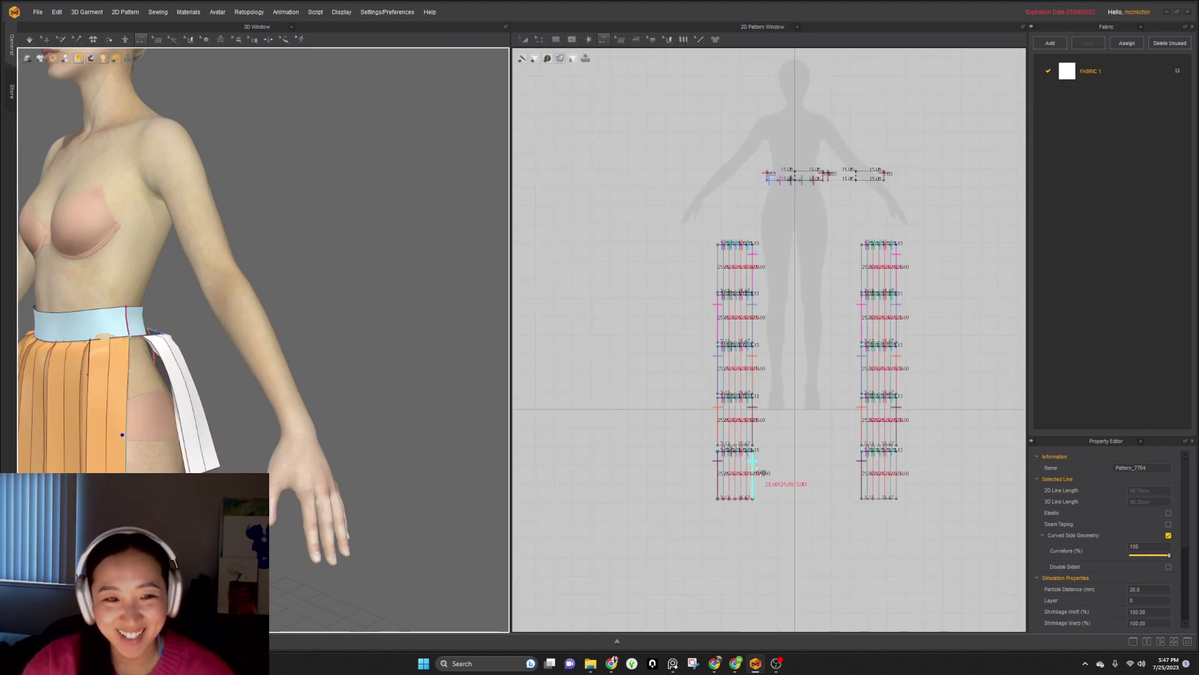
{"action": "left_click", "coordinate": [757, 471]}
{"action": "left_click", "coordinate": [866, 264]}
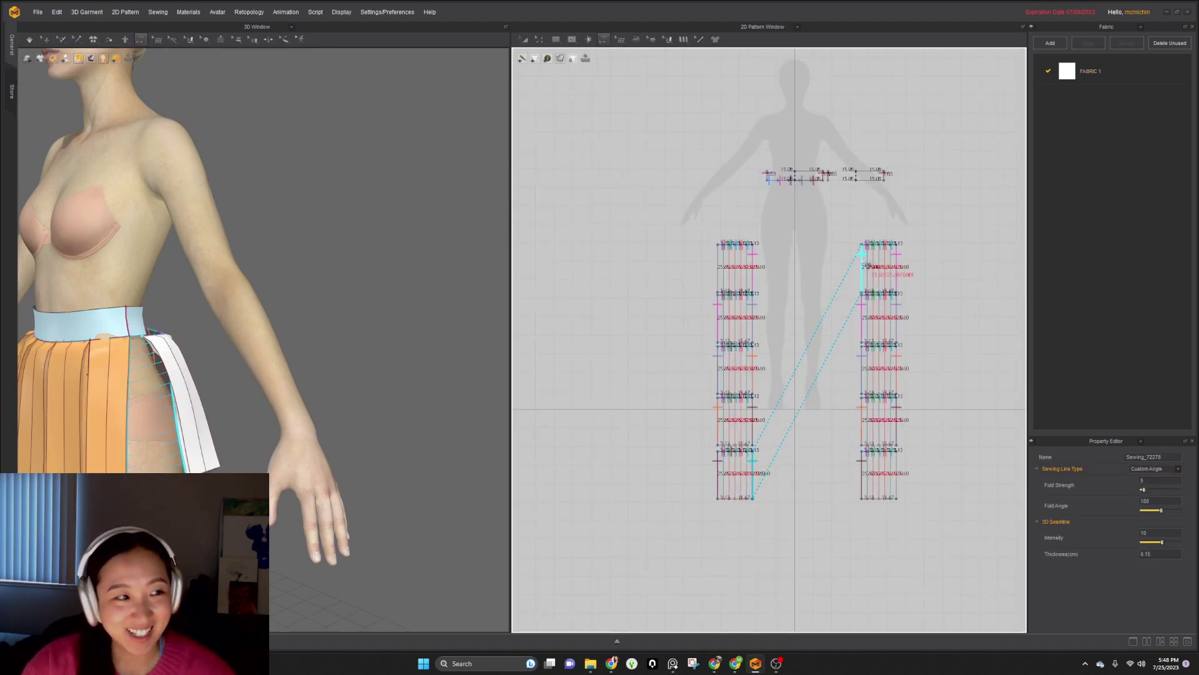
- Sew the fifth back skirt panel's free side edge to the outer side edge of the first front panel
{"action": "right_click_drag", "start_coordinate": [387, 397], "coordinate": [199, 420]}
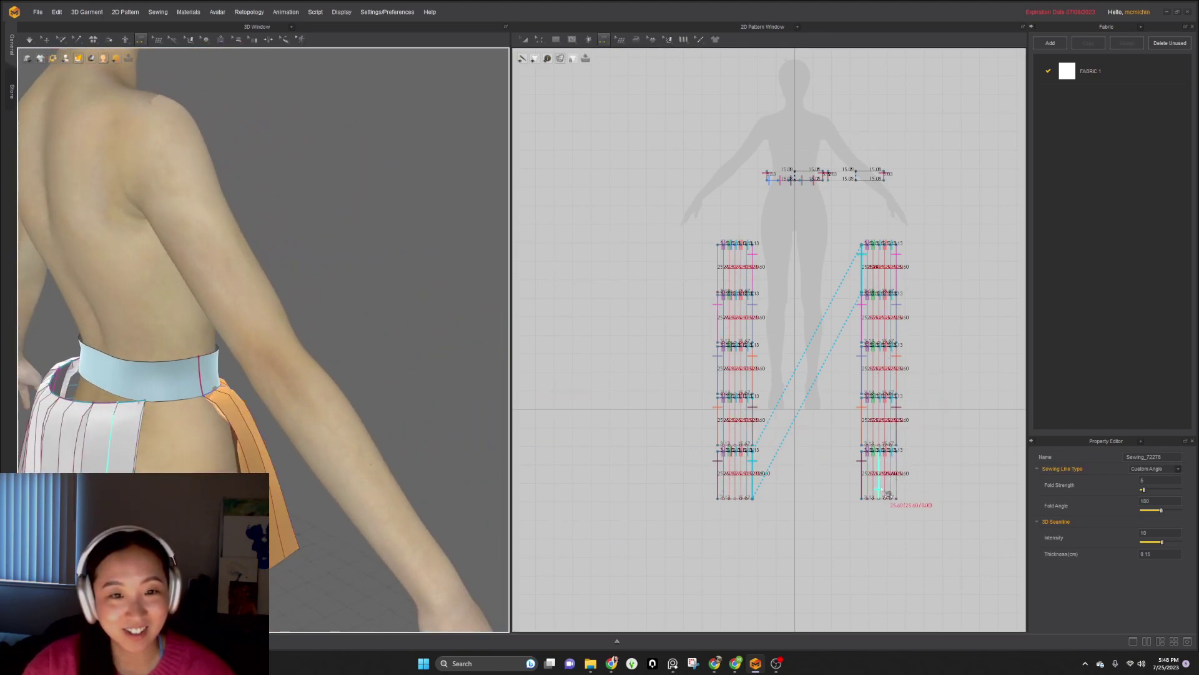
{"action": "left_click", "coordinate": [904, 475]}
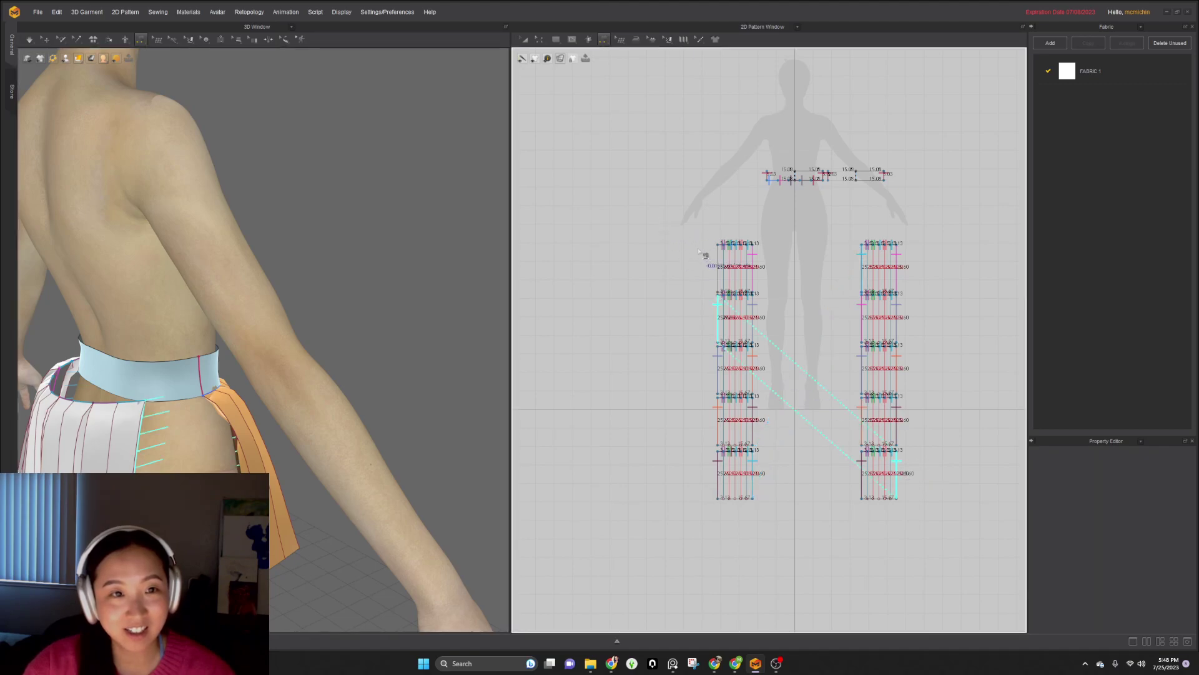
{"action": "left_click", "coordinate": [719, 262]}
- Sew the middle section of the first back panel's top edge to the back waistband's lower edge, starting near its side seam
{"action": "right_click_drag", "start_coordinate": [368, 431], "coordinate": [480, 427]}
{"action": "scroll", "coordinate": [812, 366], "scroll_direction": "up", "scroll_amount": 5}
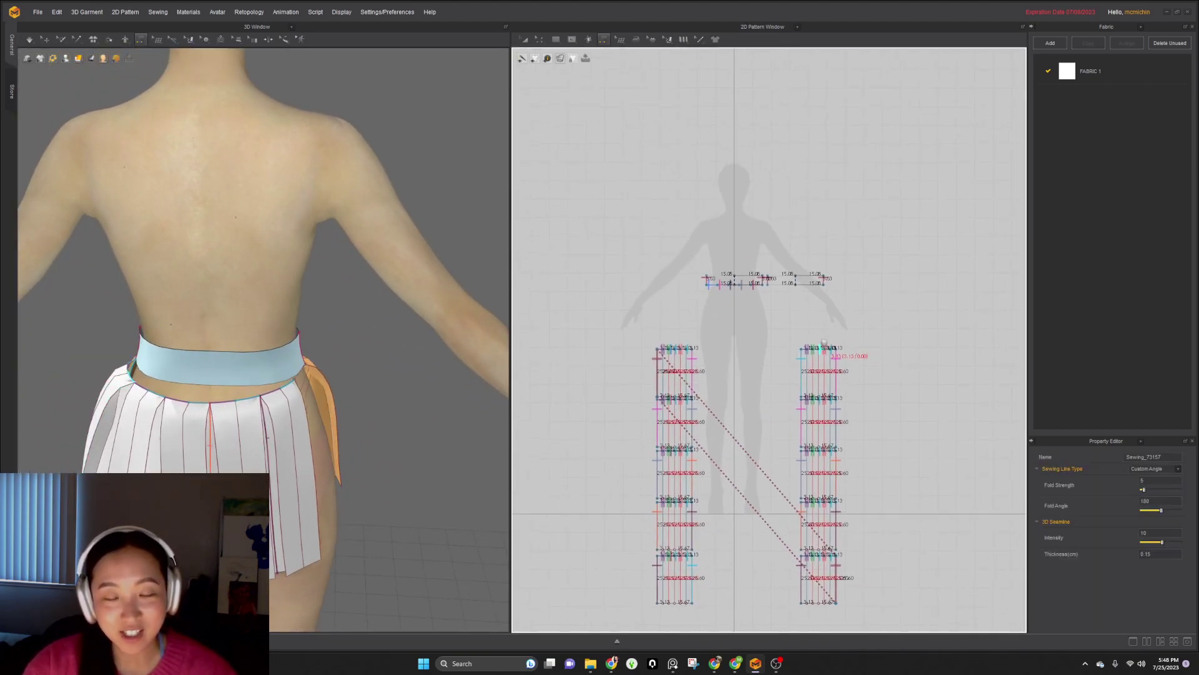
{"action": "right_click_drag", "start_coordinate": [103, 373], "coordinate": [175, 391]}
{"action": "scroll", "coordinate": [175, 392], "scroll_direction": "up", "scroll_amount": 1}
{"action": "key", "text": "q"}
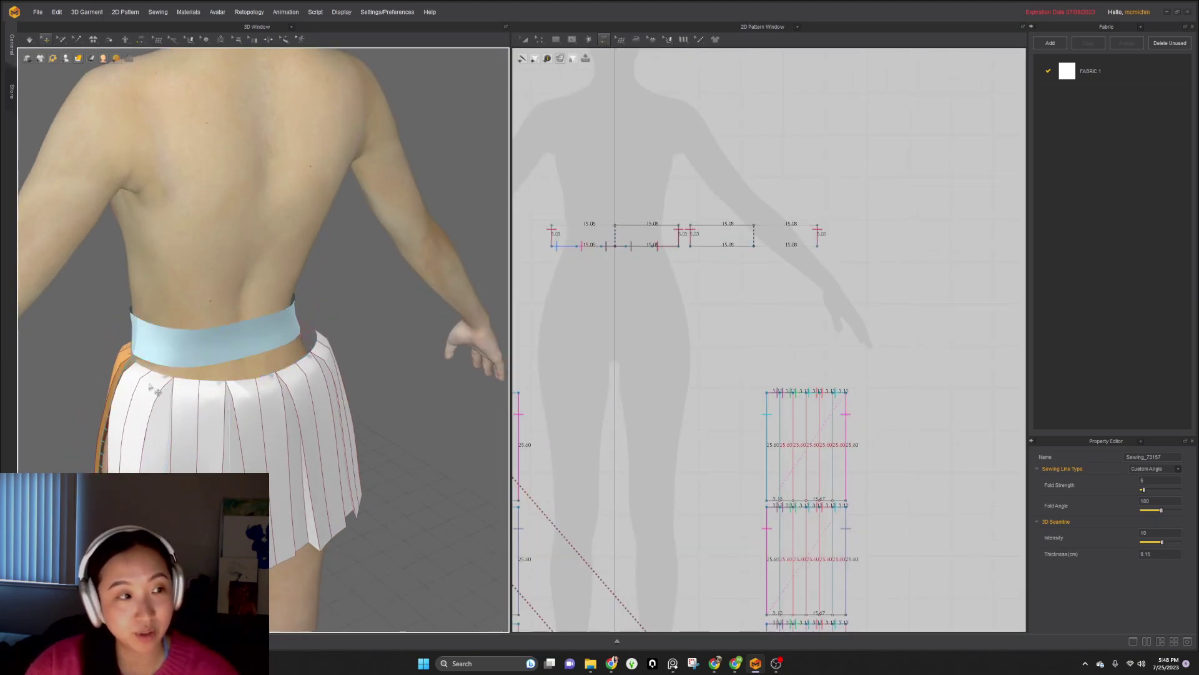
{"action": "left_click", "coordinate": [155, 389]}
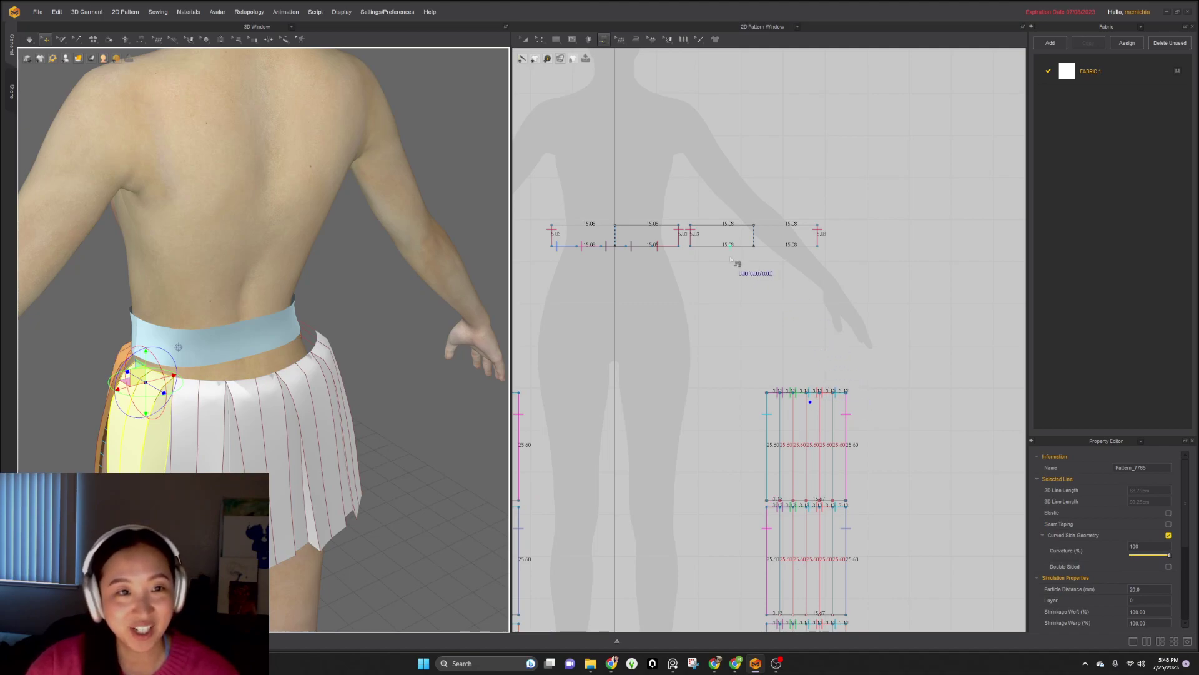
{"action": "left_click", "coordinate": [178, 348]}
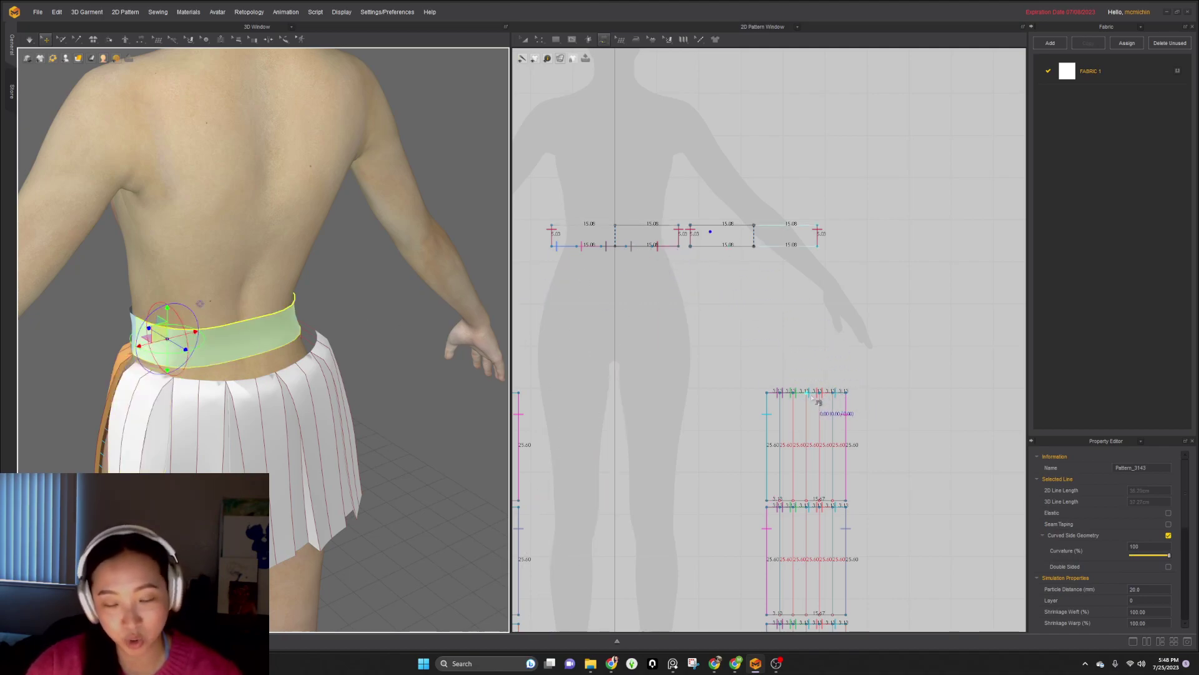
{"action": "key", "text": "m"}
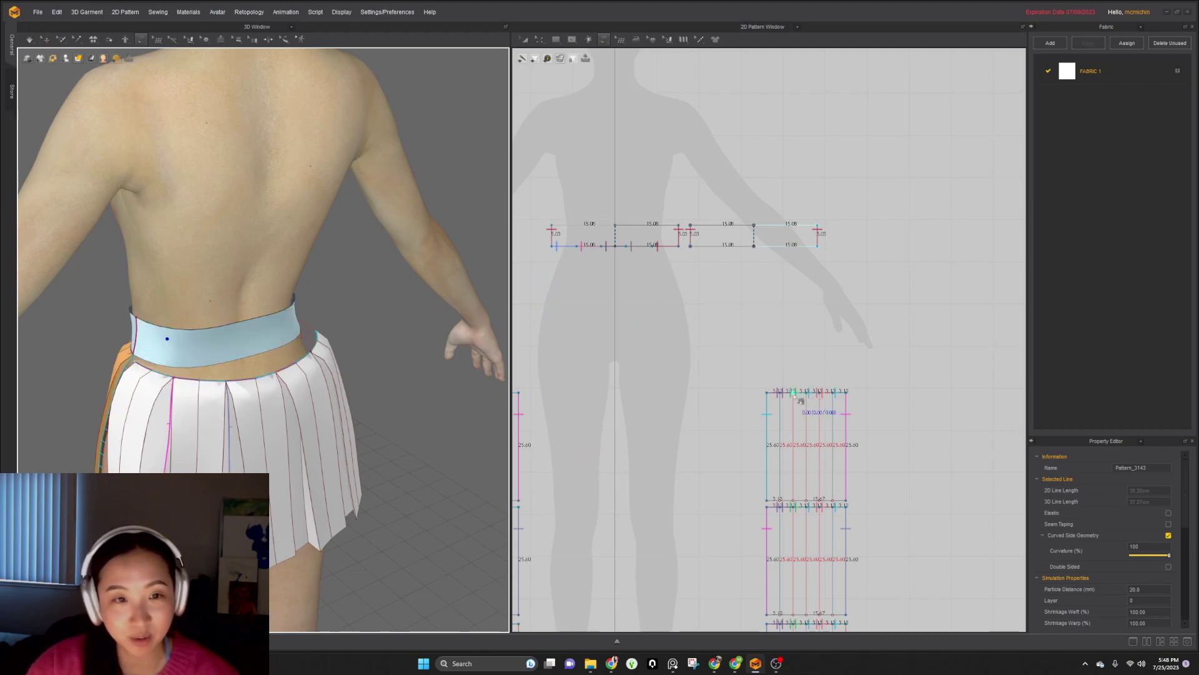
{"action": "left_click", "coordinate": [794, 394]}
{"action": "left_click", "coordinate": [694, 248]}
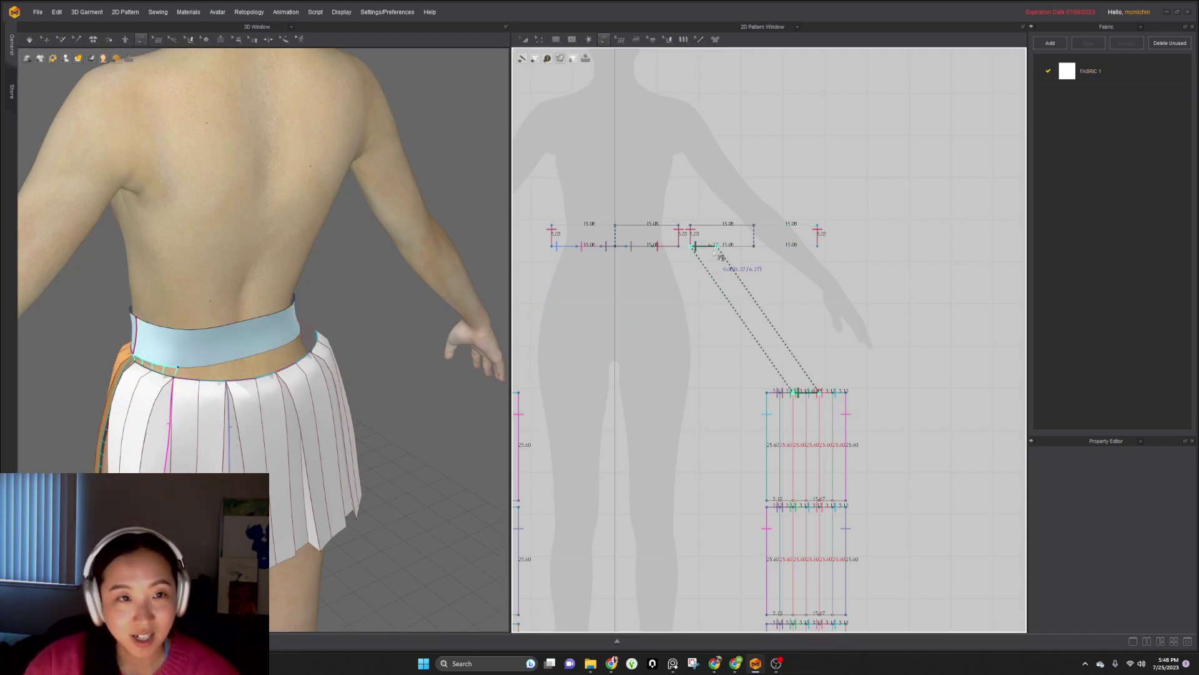
- Sew the middle sections of the second and third back panels' top edges consecutively to the back waistband's lower edge
{"action": "left_click", "coordinate": [794, 509]}
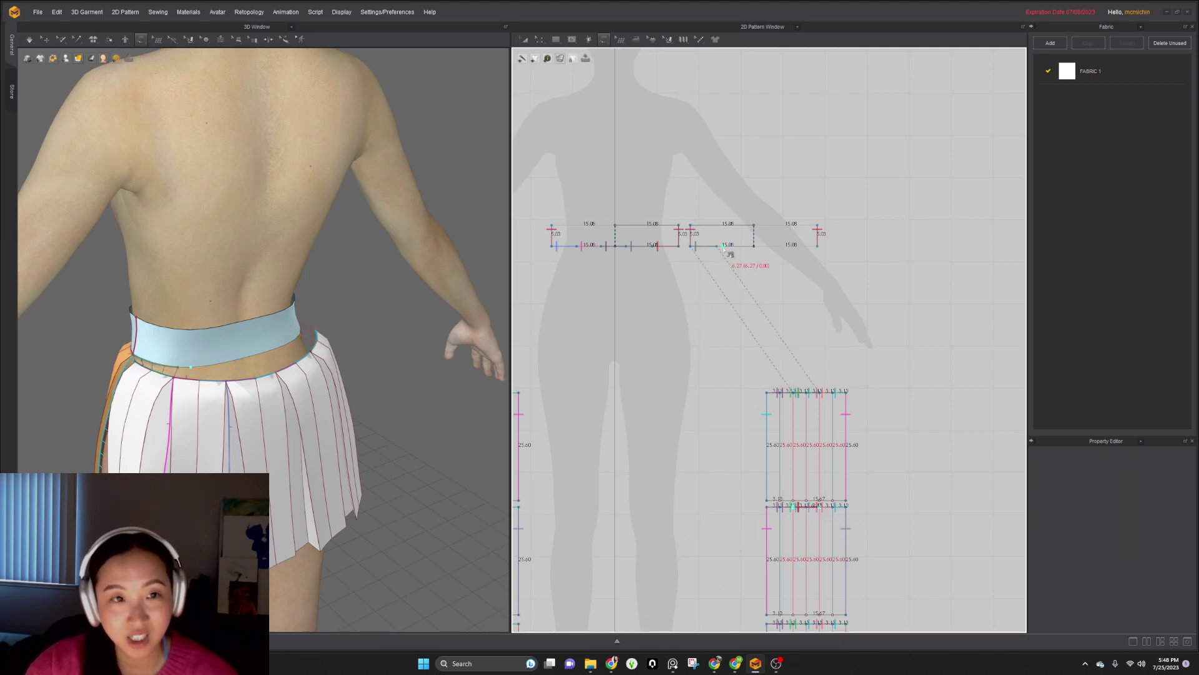
{"action": "left_click", "coordinate": [744, 246]}
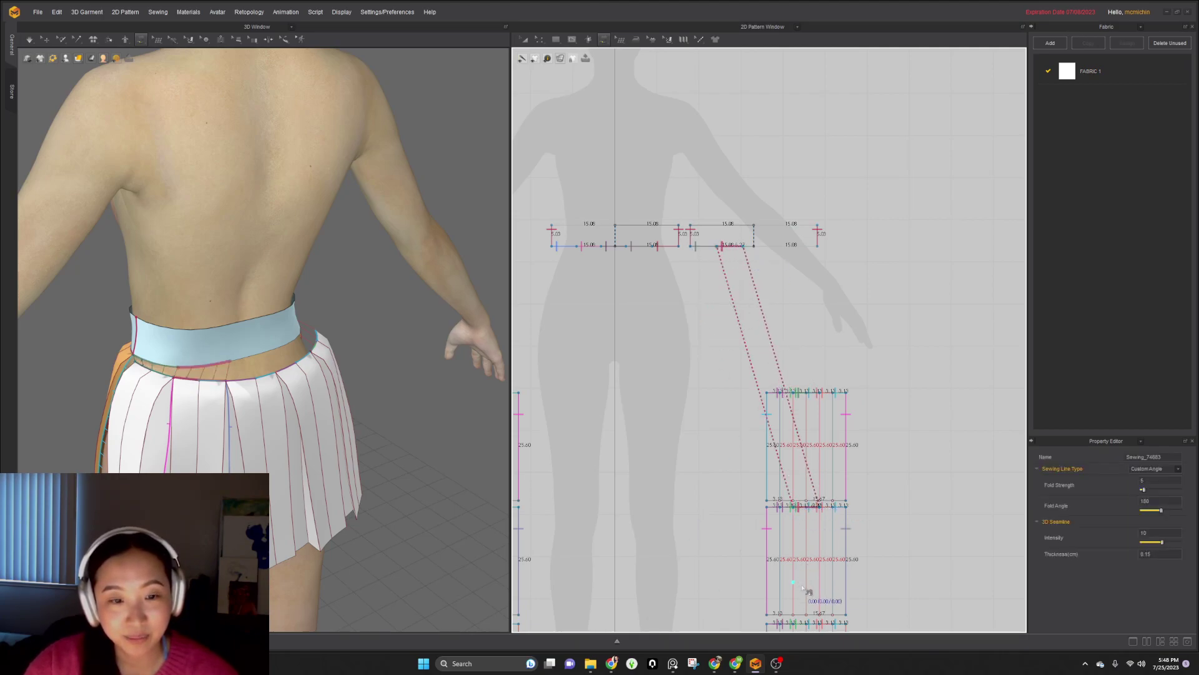
{"action": "middle_click_drag", "start_coordinate": [810, 592], "coordinate": [798, 523]}
{"action": "left_click", "coordinate": [781, 553]}
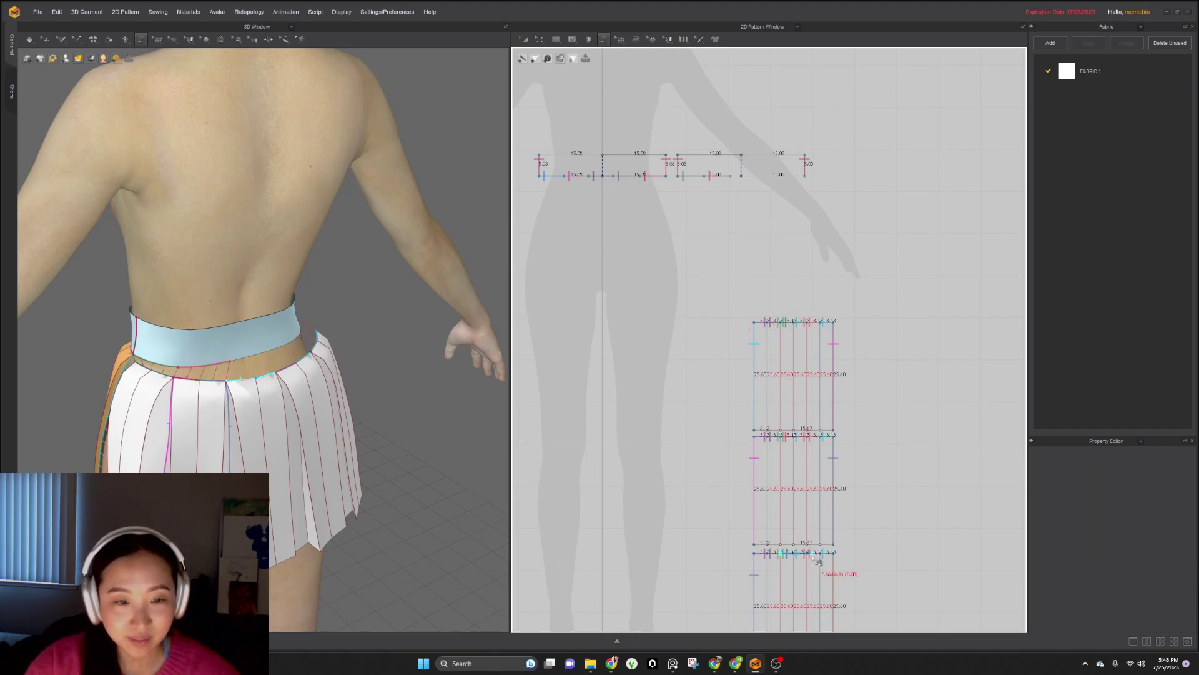
{"action": "left_click", "coordinate": [809, 554]}
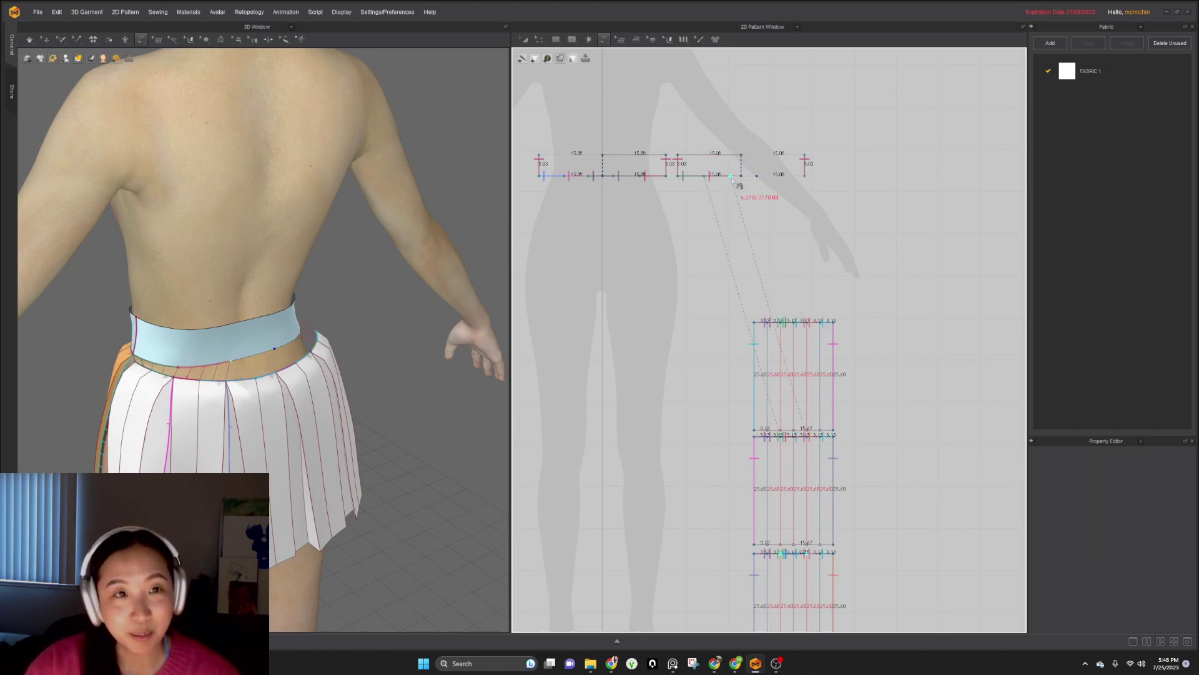
{"action": "left_click", "coordinate": [757, 179]}
- Sew the middle section of the fourth back panel's top edge to the next stretch of the back waistband's lower edge
{"action": "middle_click_drag", "start_coordinate": [809, 584], "coordinate": [823, 427]}
{"action": "left_click", "coordinate": [795, 519]}
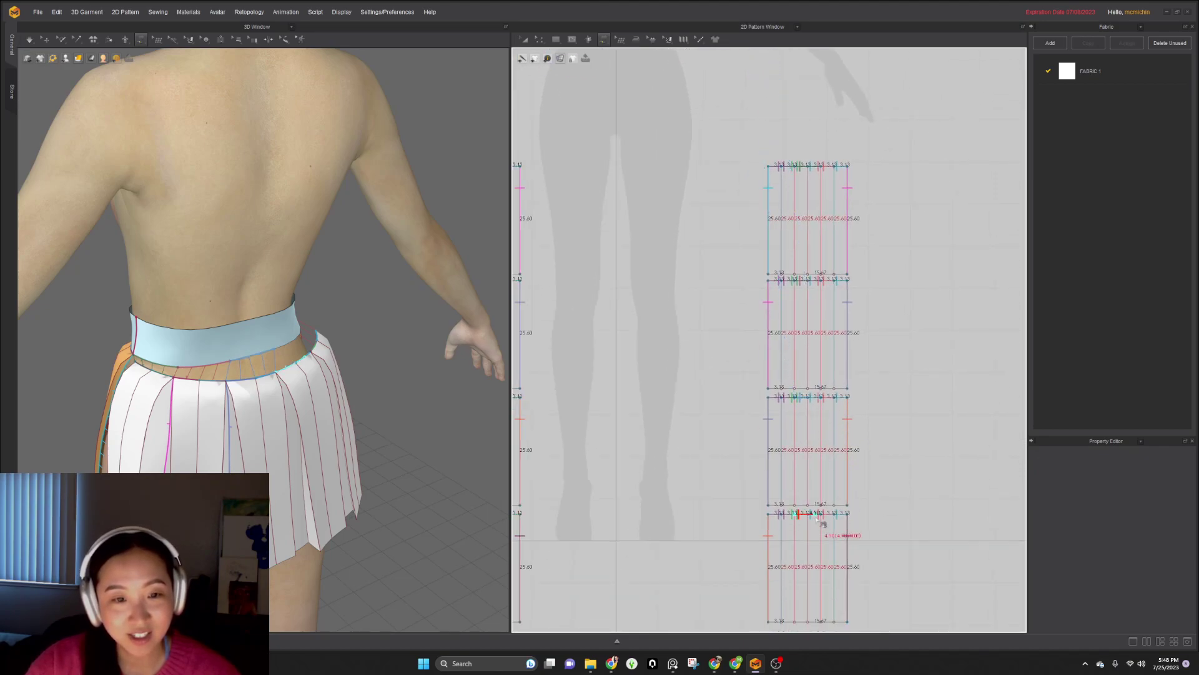
{"action": "scroll", "coordinate": [825, 524], "scroll_direction": "down", "scroll_amount": 3}
{"action": "scroll", "coordinate": [801, 252], "scroll_direction": "up", "scroll_amount": 2}
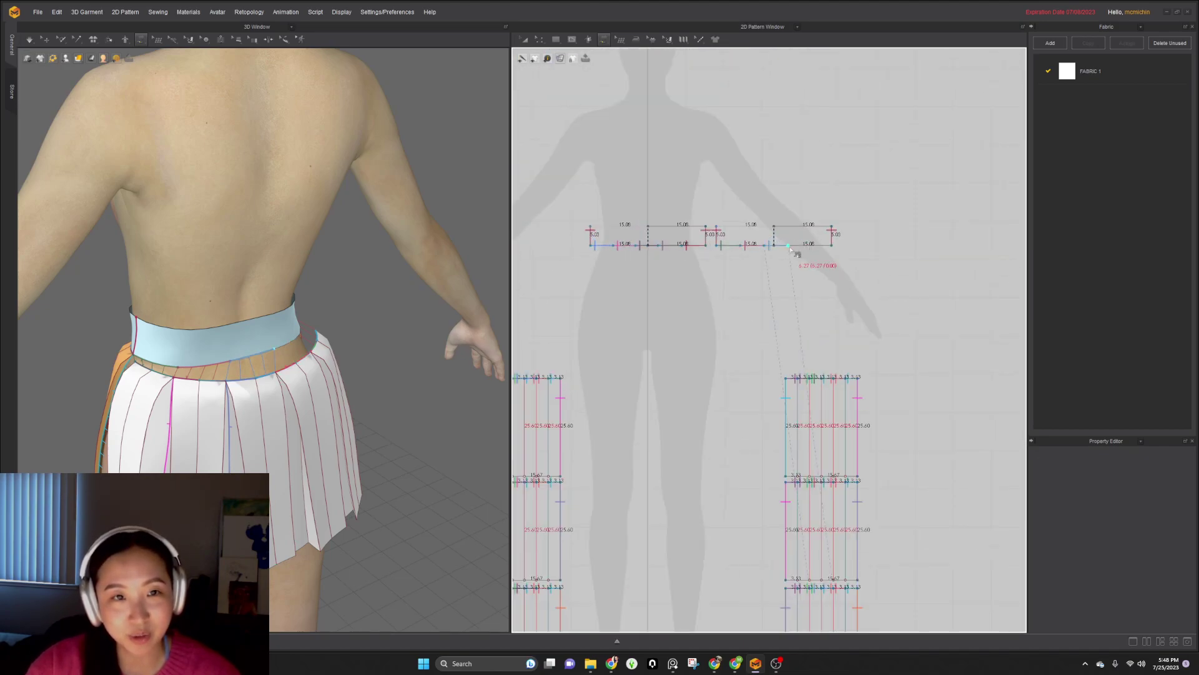
{"action": "left_click", "coordinate": [789, 248]}
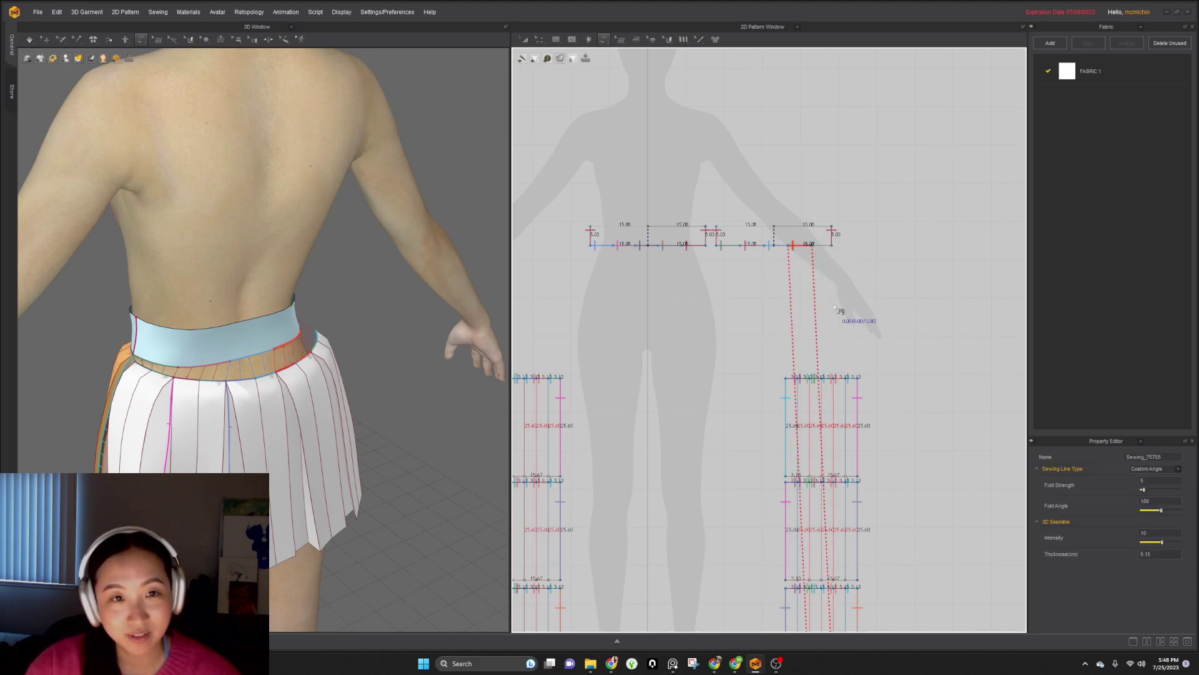
- Sew the middle section of the fifth back panel's top edge to the remaining end of the back waistband's lower edge
{"action": "scroll", "coordinate": [853, 325], "scroll_direction": "down", "scroll_amount": 3}
{"action": "scroll", "coordinate": [824, 522], "scroll_direction": "up", "scroll_amount": 2}
{"action": "scroll", "coordinate": [825, 521], "scroll_direction": "up", "scroll_amount": 1}
{"action": "left_click", "coordinate": [827, 518]}
{"action": "scroll", "coordinate": [852, 525], "scroll_direction": "down", "scroll_amount": 3}
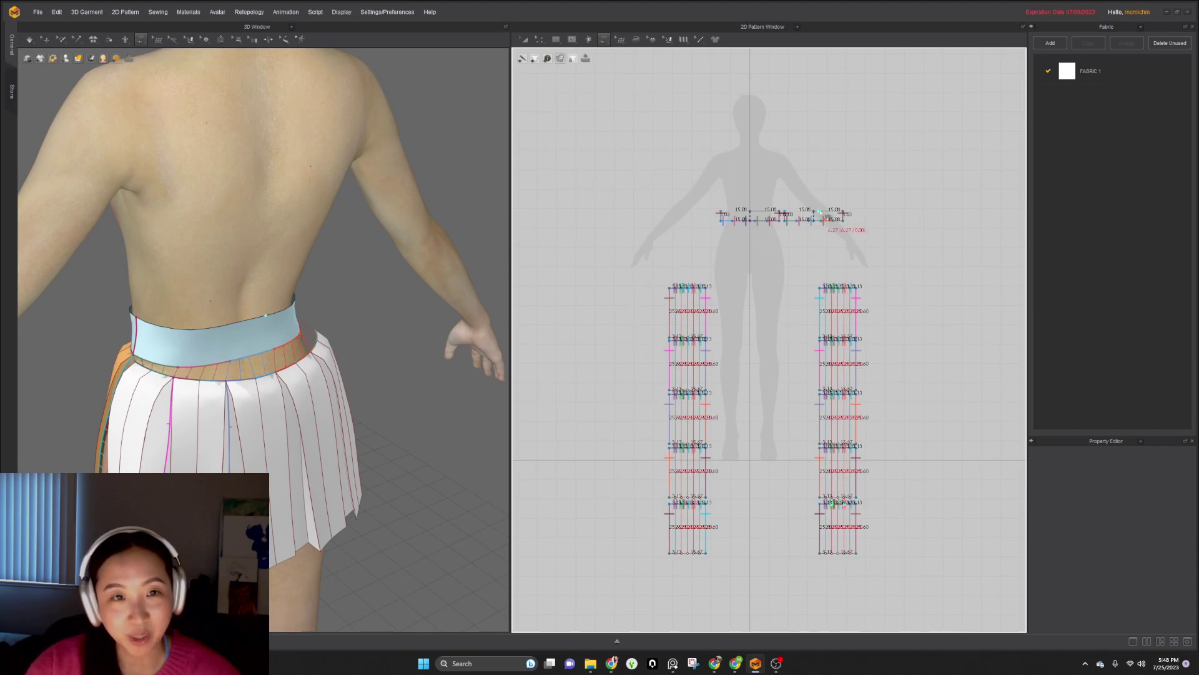
{"action": "scroll", "coordinate": [848, 241], "scroll_direction": "up", "scroll_amount": 4}
{"action": "left_click", "coordinate": [837, 243]}
{"action": "left_click", "coordinate": [873, 249]}
- Adjust the adjoining ends of the first and second back panel seams along the waistband's lower edge
{"action": "scroll", "coordinate": [859, 275], "scroll_direction": "down", "scroll_amount": 3}
{"action": "scroll", "coordinate": [821, 263], "scroll_direction": "up", "scroll_amount": 3}
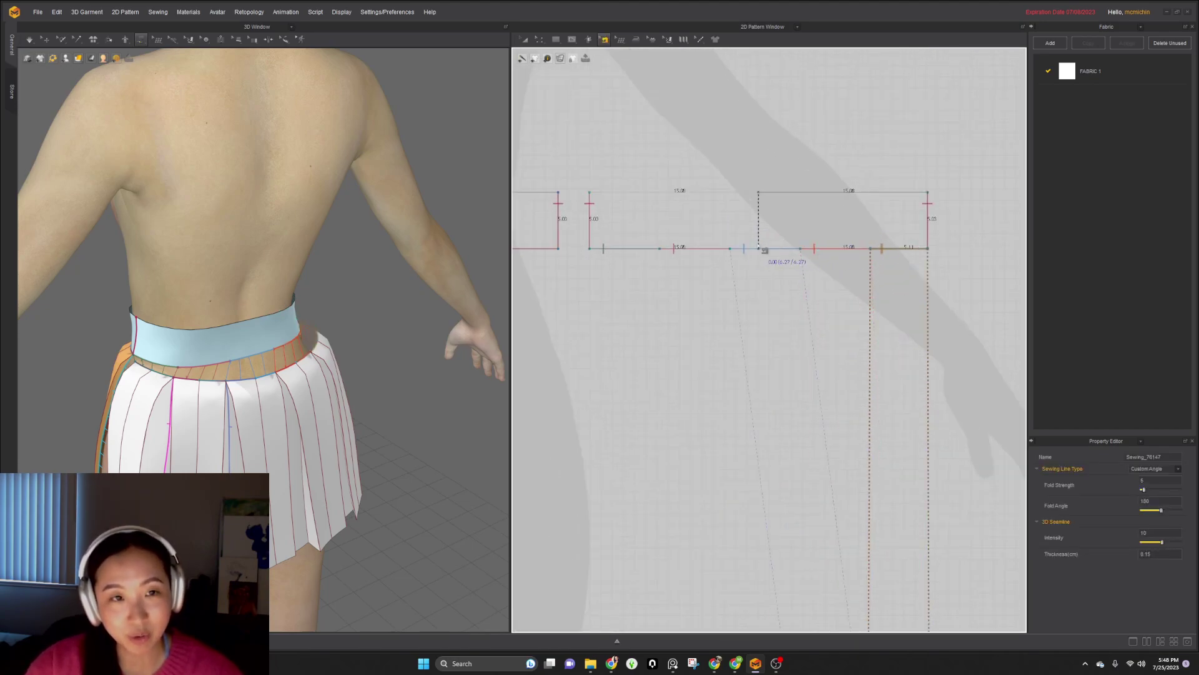
{"action": "left_click", "coordinate": [657, 251]}
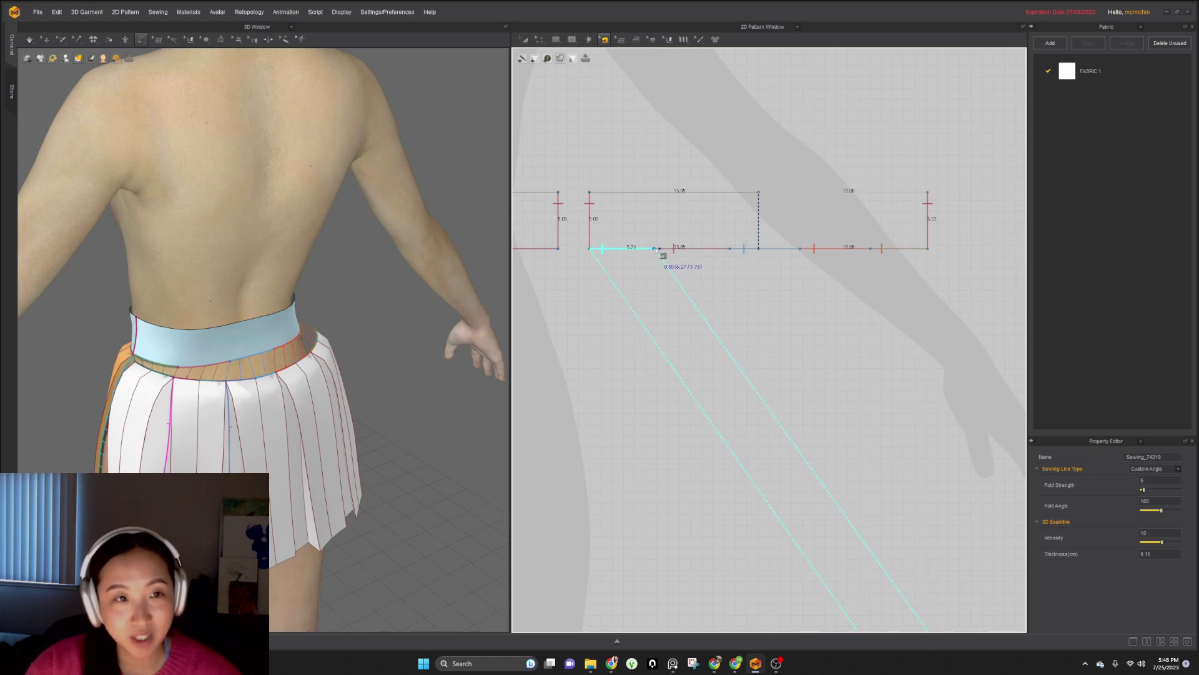
{"action": "left_click", "coordinate": [660, 250]}
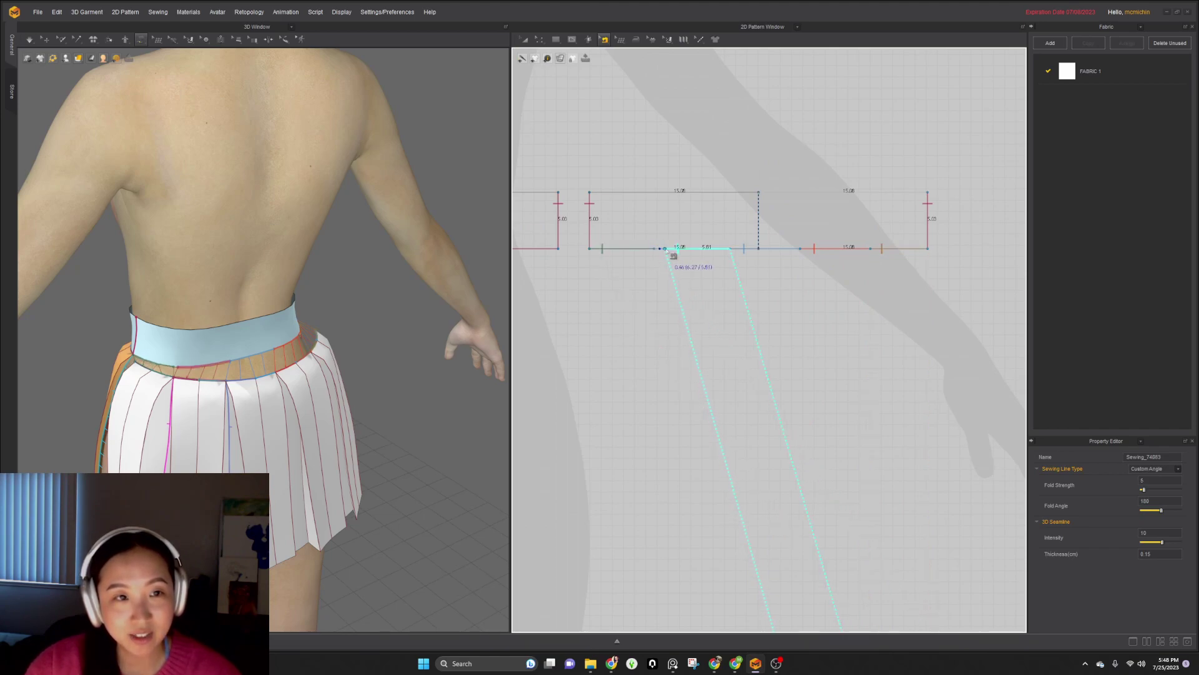
{"action": "left_click", "coordinate": [730, 249]}
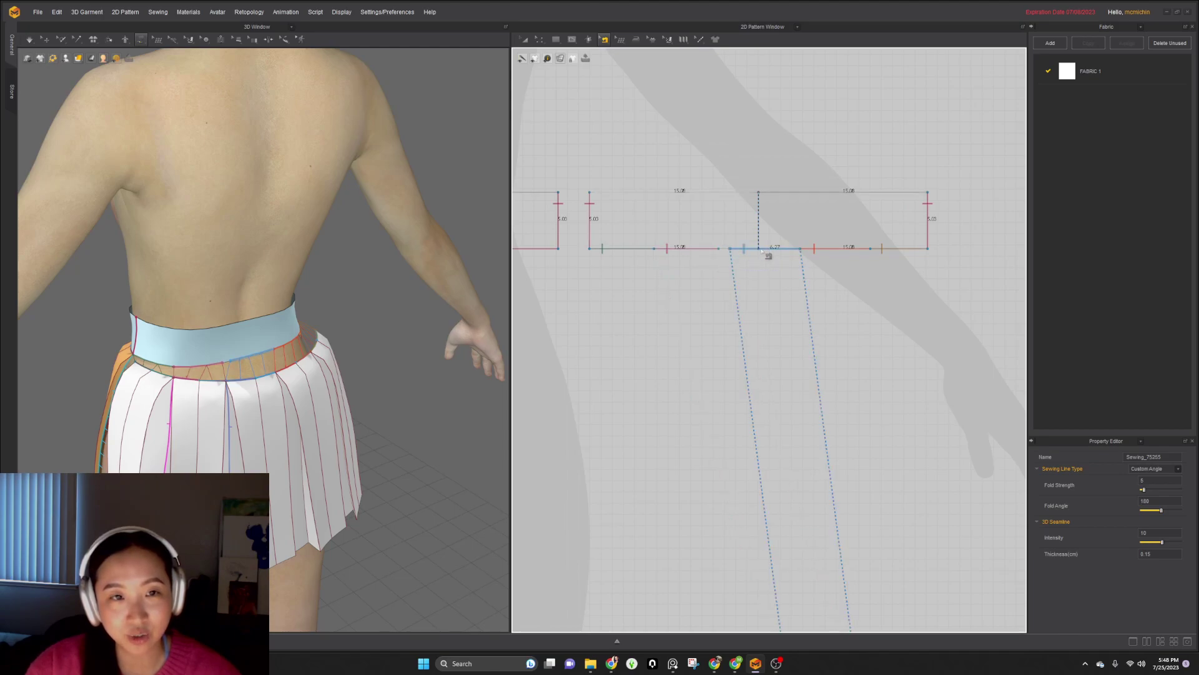
- Adjust the ends of the remaining back panel seams so consecutive seams meet along the waistband's lower edge without gaps
{"action": "left_click", "coordinate": [756, 250]}
{"action": "left_click", "coordinate": [722, 252]}
{"action": "left_click", "coordinate": [800, 250]}
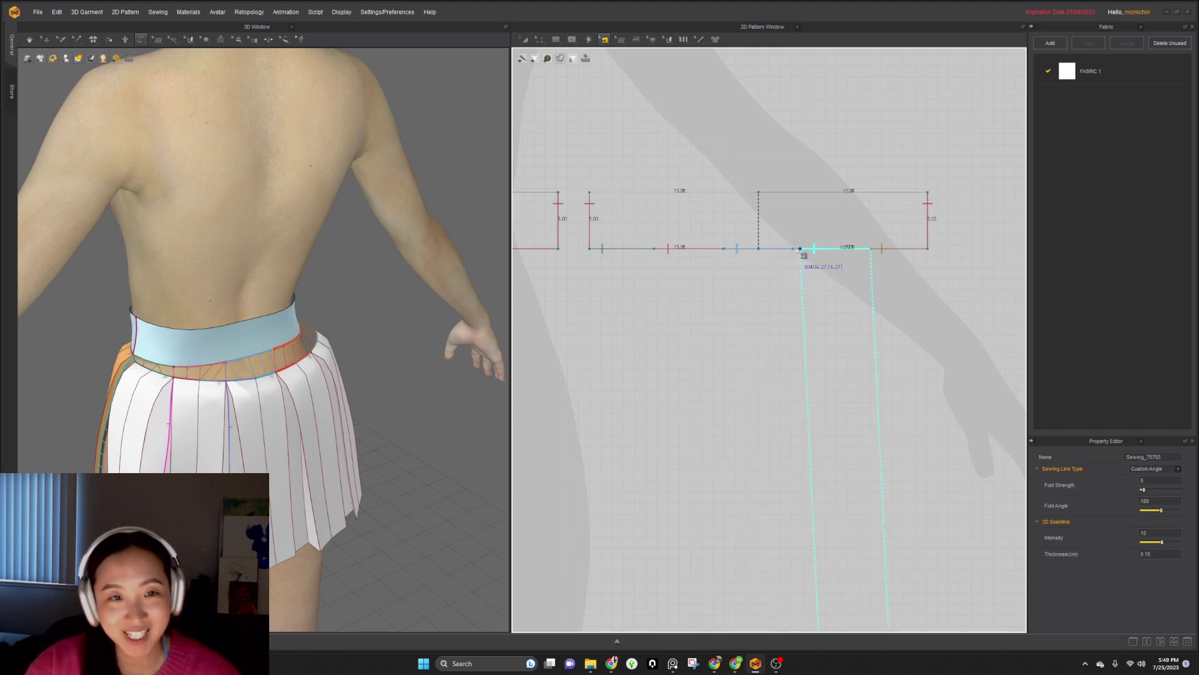
{"action": "left_click", "coordinate": [794, 250]}
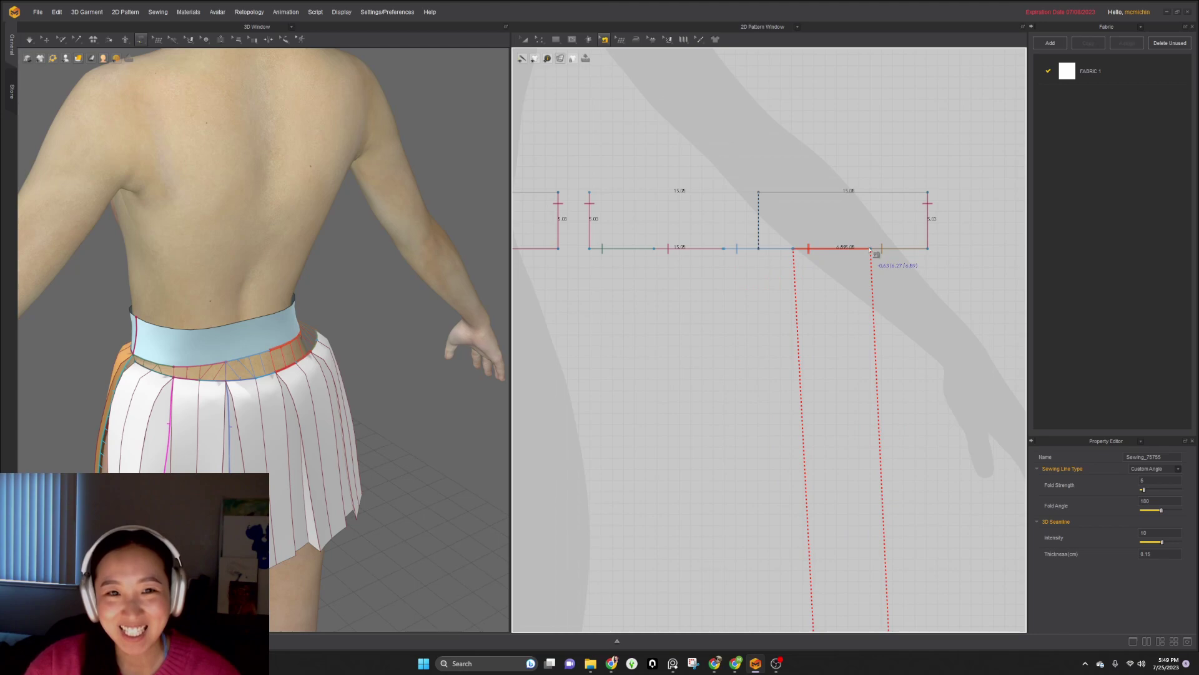
{"action": "left_click_drag", "start_coordinate": [870, 251], "coordinate": [864, 251]}
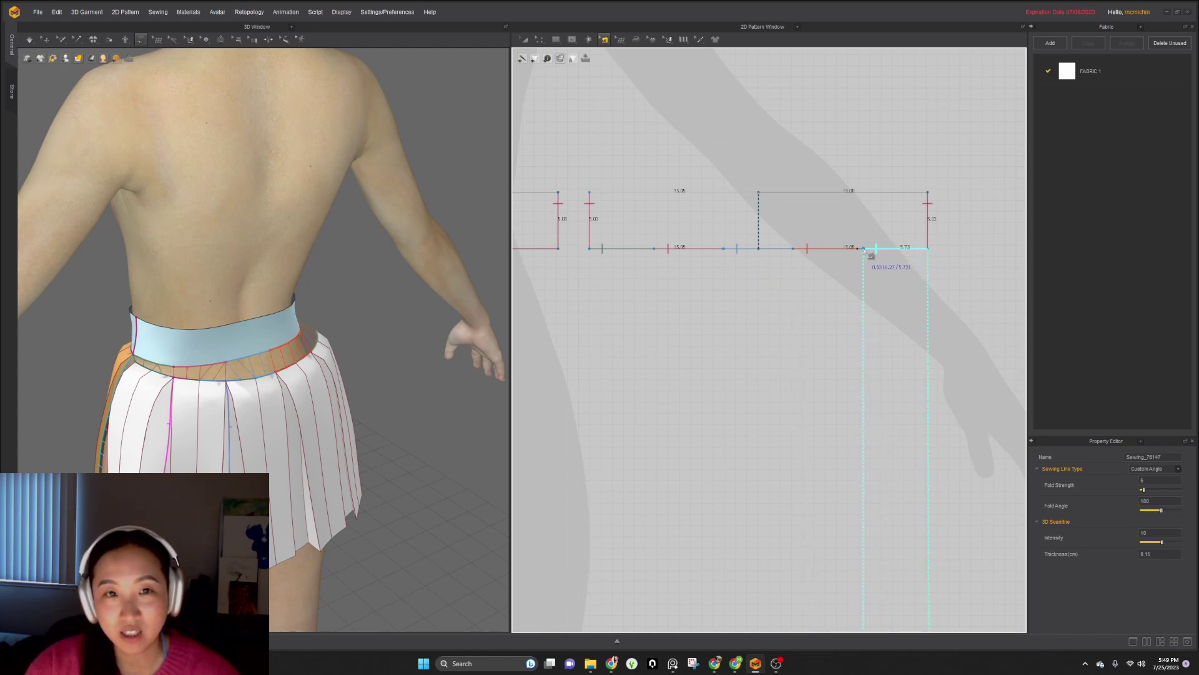
- Run a short simulation to pull the back skirt panels onto the waistband, checking the avatar from the front
{"action": "scroll", "coordinate": [869, 295], "scroll_direction": "down", "scroll_amount": 5}
{"action": "scroll", "coordinate": [364, 411], "scroll_direction": "down", "scroll_amount": 3}
{"action": "right_click_drag", "start_coordinate": [364, 410], "coordinate": [392, 459]}
{"action": "key", "text": "space"}
{"action": "key", "text": "space"}
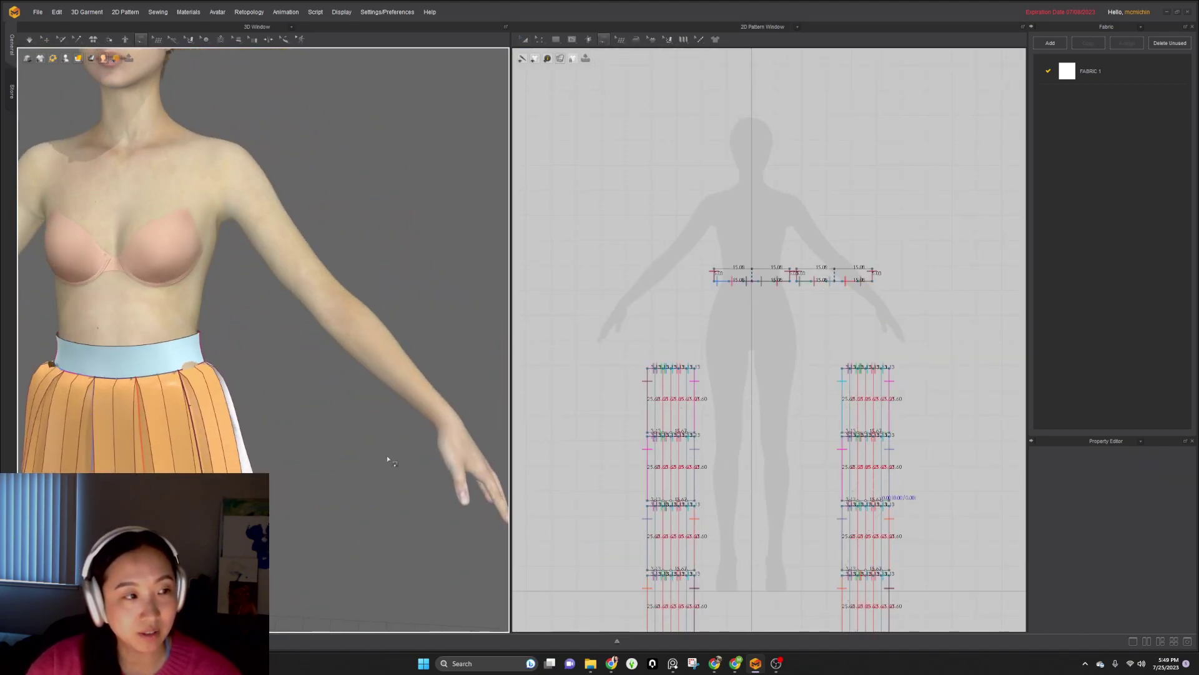
- Remove the strengthening from all ten skirt panels and restart the simulation
{"action": "scroll", "coordinate": [256, 432], "scroll_direction": "down", "scroll_amount": 3}
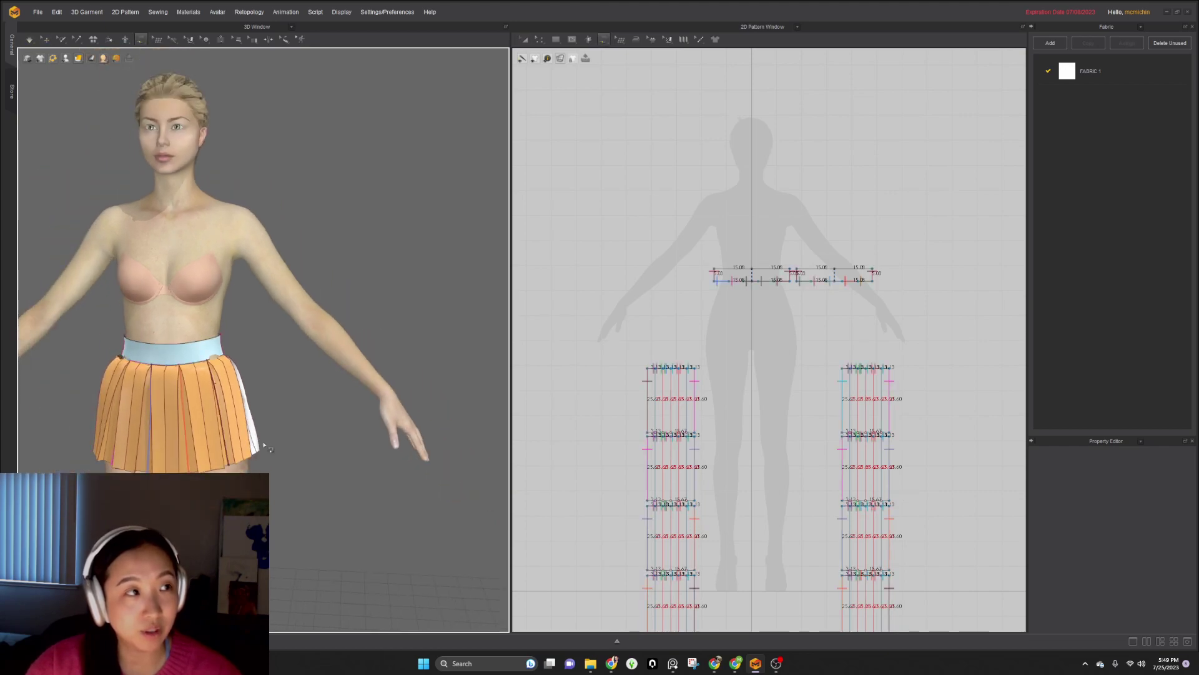
{"action": "scroll", "coordinate": [266, 446], "scroll_direction": "down", "scroll_amount": 1}
{"action": "scroll", "coordinate": [696, 380], "scroll_direction": "down", "scroll_amount": 5}
{"action": "left_click_drag", "start_coordinate": [645, 360], "coordinate": [792, 517]}
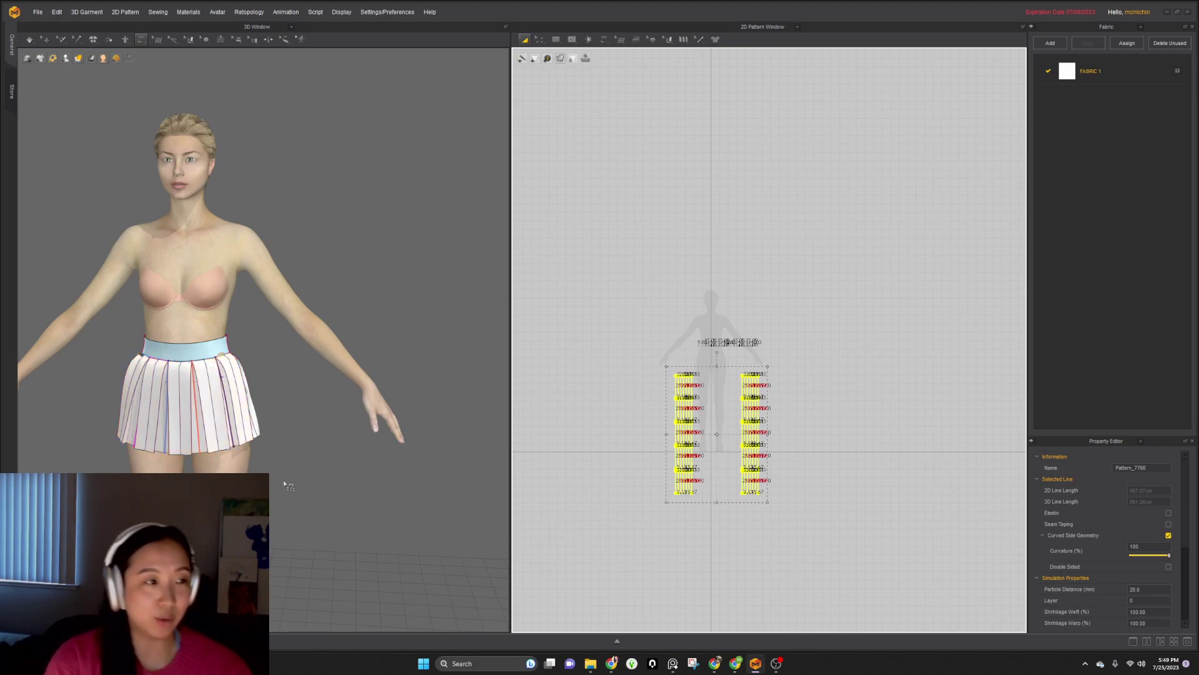
{"action": "scroll", "coordinate": [252, 419], "scroll_direction": "up", "scroll_amount": 3}
{"action": "scroll", "coordinate": [251, 419], "scroll_direction": "up", "scroll_amount": 1}
{"action": "left_click", "coordinate": [45, 39]}
{"action": "left_click", "coordinate": [266, 392]}
{"action": "key", "text": "space"}
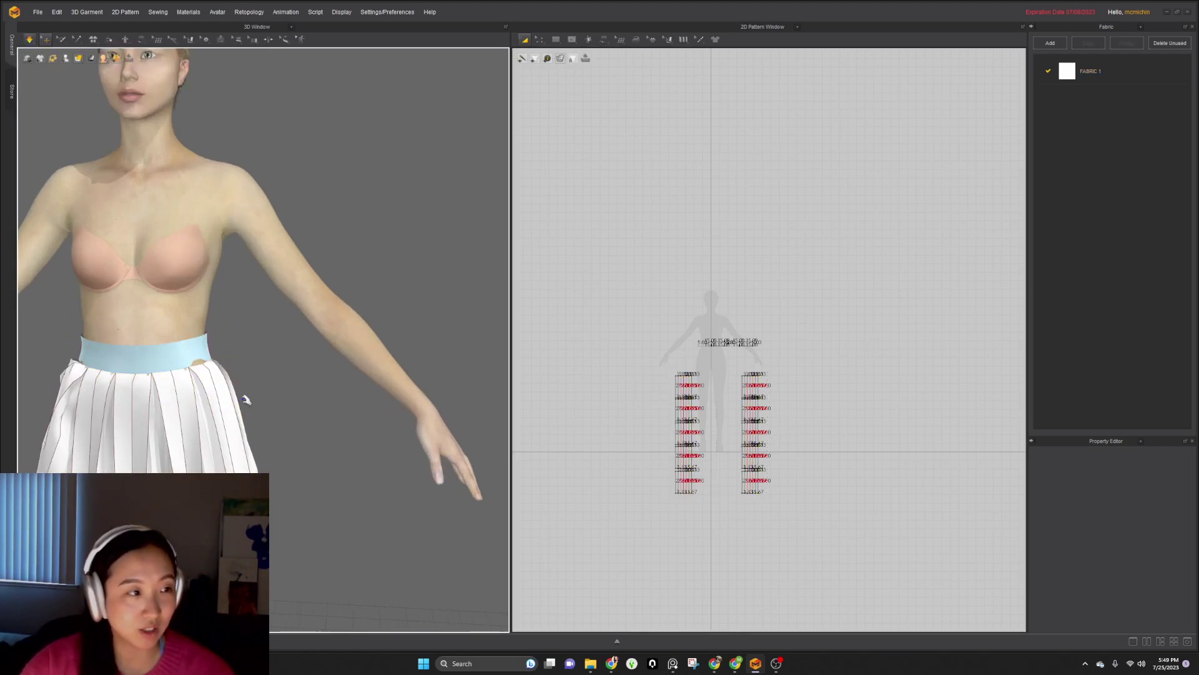
- Tug the skirt panels near the side seam into place during the simulation, and stop it once they settle
{"action": "right_click_drag", "start_coordinate": [100, 417], "coordinate": [153, 424]}
{"action": "scroll", "coordinate": [153, 425], "scroll_direction": "up", "scroll_amount": 3}
{"action": "middle_click_drag", "start_coordinate": [153, 431], "coordinate": [245, 340]}
{"action": "left_click", "coordinate": [244, 331]}
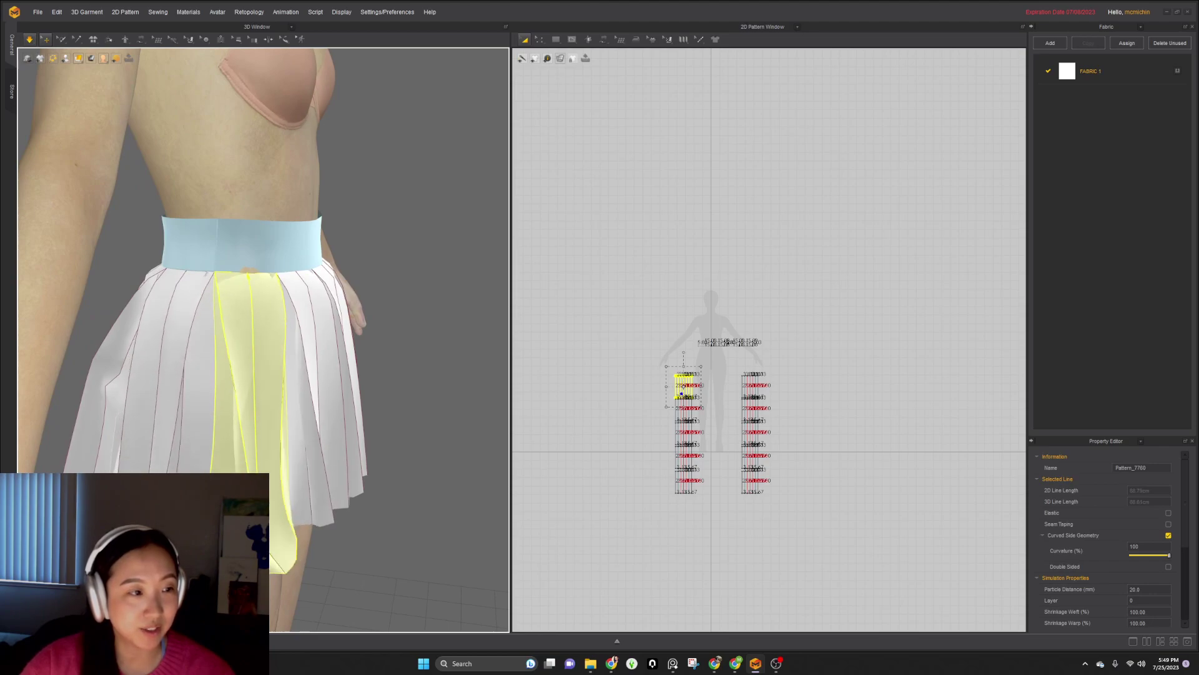
{"action": "left_click", "coordinate": [100, 431]}
{"action": "left_click_drag", "start_coordinate": [100, 432], "coordinate": [111, 449]}
{"action": "left_click_drag", "start_coordinate": [103, 500], "coordinate": [94, 512]}
{"action": "left_click", "coordinate": [154, 440]}
{"action": "key", "text": "space"}
{"action": "right_click_drag", "start_coordinate": [181, 369], "coordinate": [458, 403]}
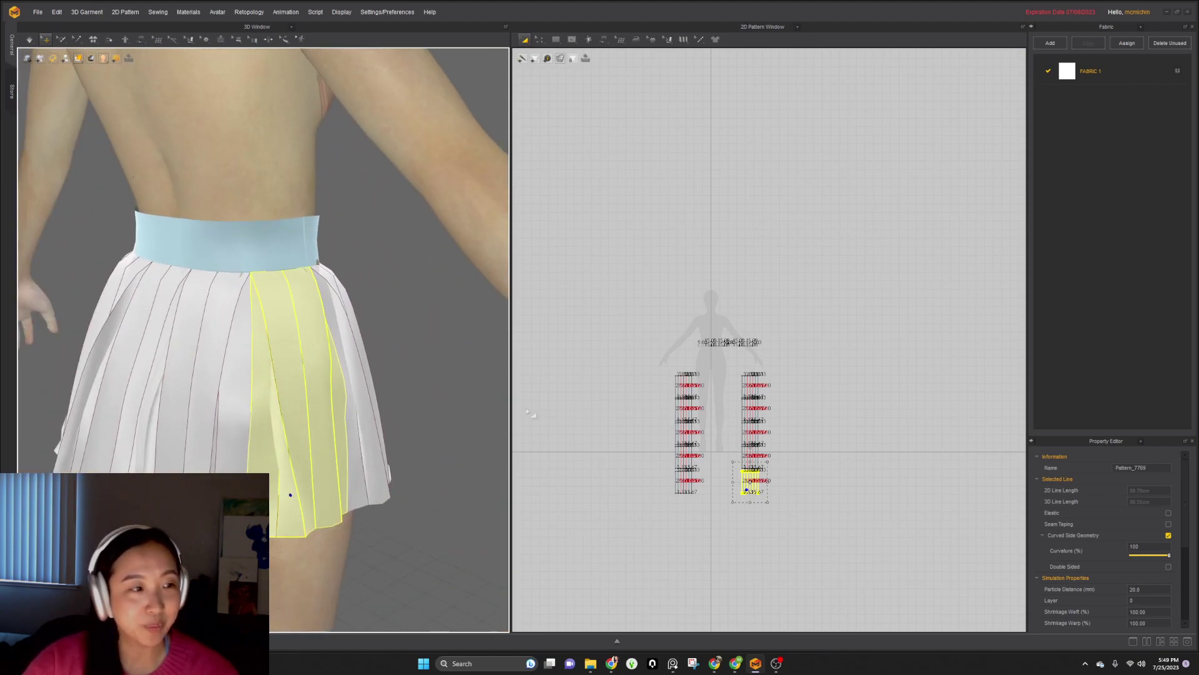
- Freeze all ten front and back skirt panels
{"action": "left_click_drag", "start_coordinate": [789, 534], "coordinate": [634, 354]}
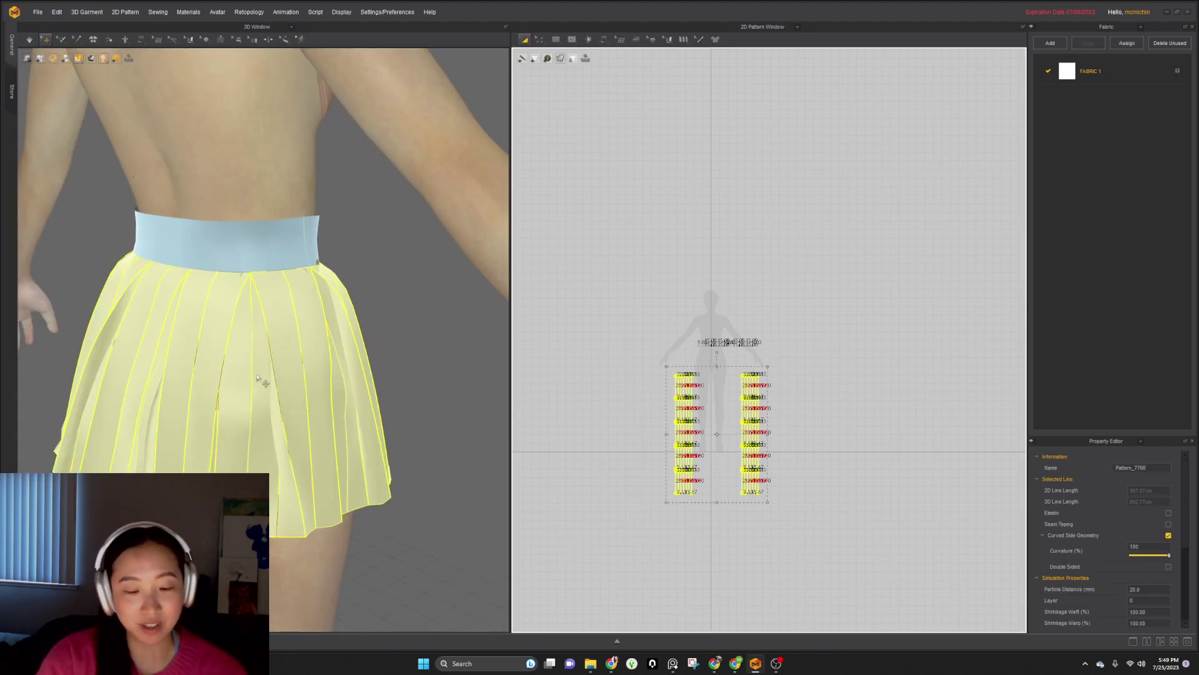
{"action": "key", "text": "ctrl+k"}
{"action": "right_click_drag", "start_coordinate": [281, 332], "coordinate": [269, 374]}
{"action": "scroll", "coordinate": [342, 372], "scroll_direction": "down", "scroll_amount": 5}
{"action": "scroll", "coordinate": [350, 375], "scroll_direction": "up", "scroll_amount": 2}
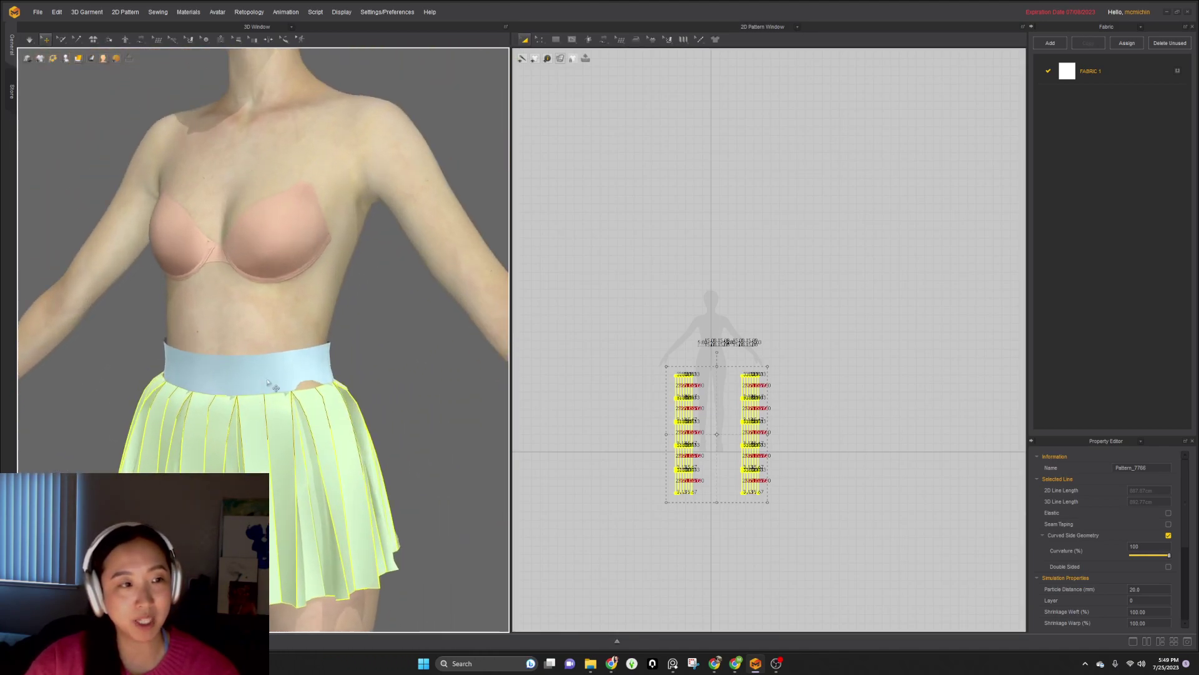
- Unfreeze the front and back waistband pieces and simulate them against the frozen skirt
{"action": "left_click", "coordinate": [261, 369]}
{"action": "right_click_drag", "start_coordinate": [426, 414], "coordinate": [348, 415]}
{"action": "left_click", "coordinate": [354, 381], "text": "shift"}
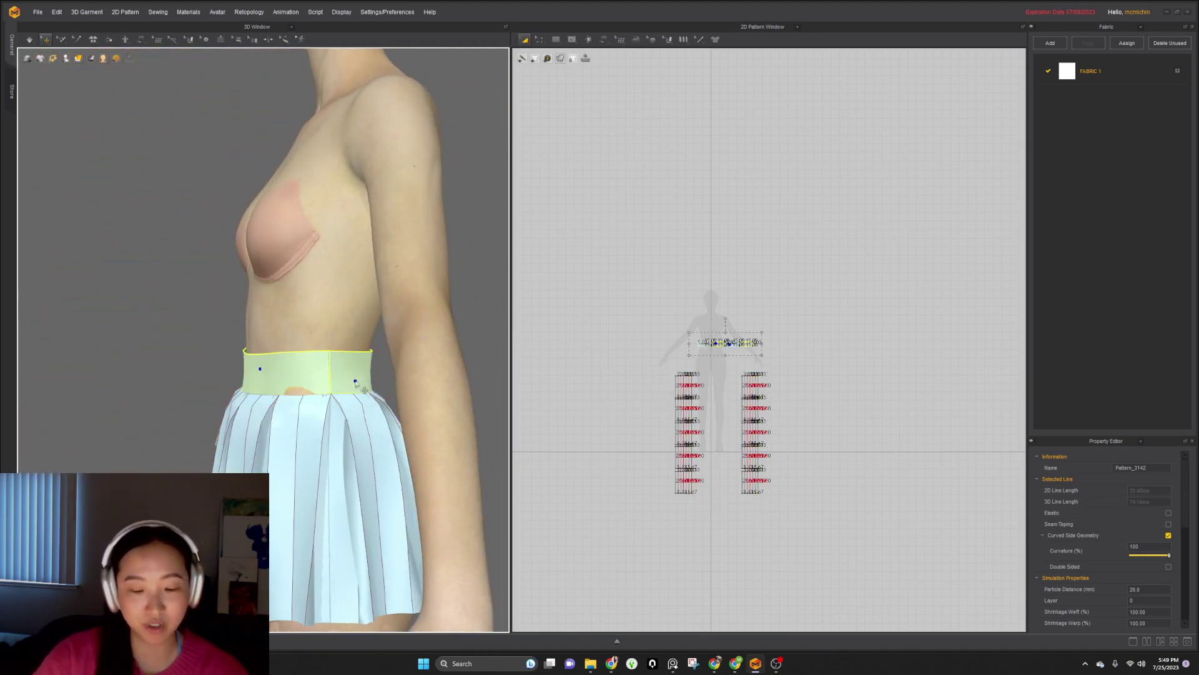
{"action": "key", "text": "ctrl+k"}
{"action": "key", "text": "space"}
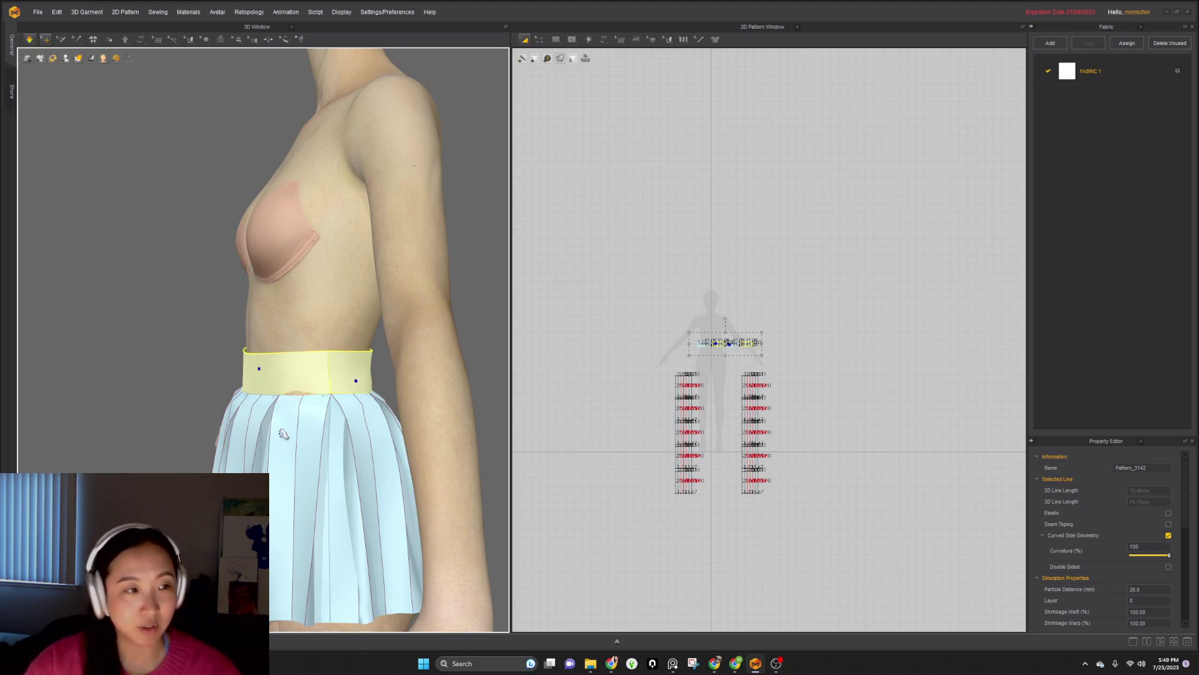
{"action": "right_click_drag", "start_coordinate": [335, 437], "coordinate": [403, 451]}
{"action": "left_click", "coordinate": [321, 466]}
{"action": "right_click_drag", "start_coordinate": [223, 455], "coordinate": [263, 438]}
{"action": "left_click", "coordinate": [195, 464]}
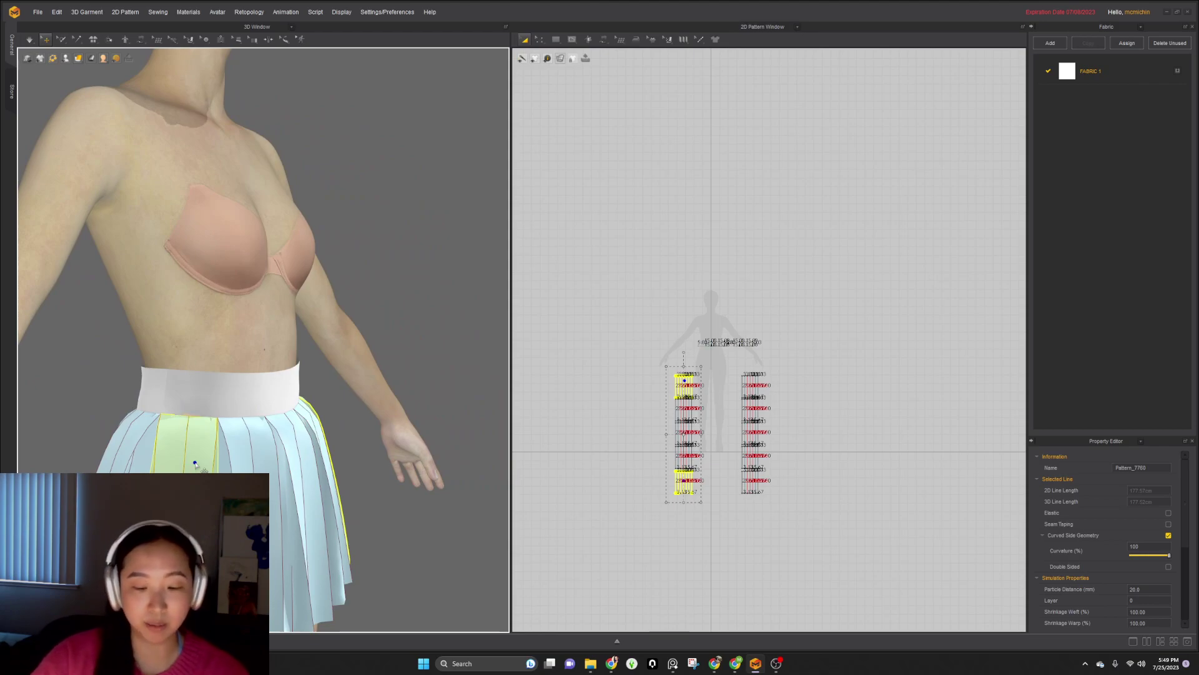
{"action": "right_click_drag", "start_coordinate": [195, 463], "coordinate": [210, 495]}
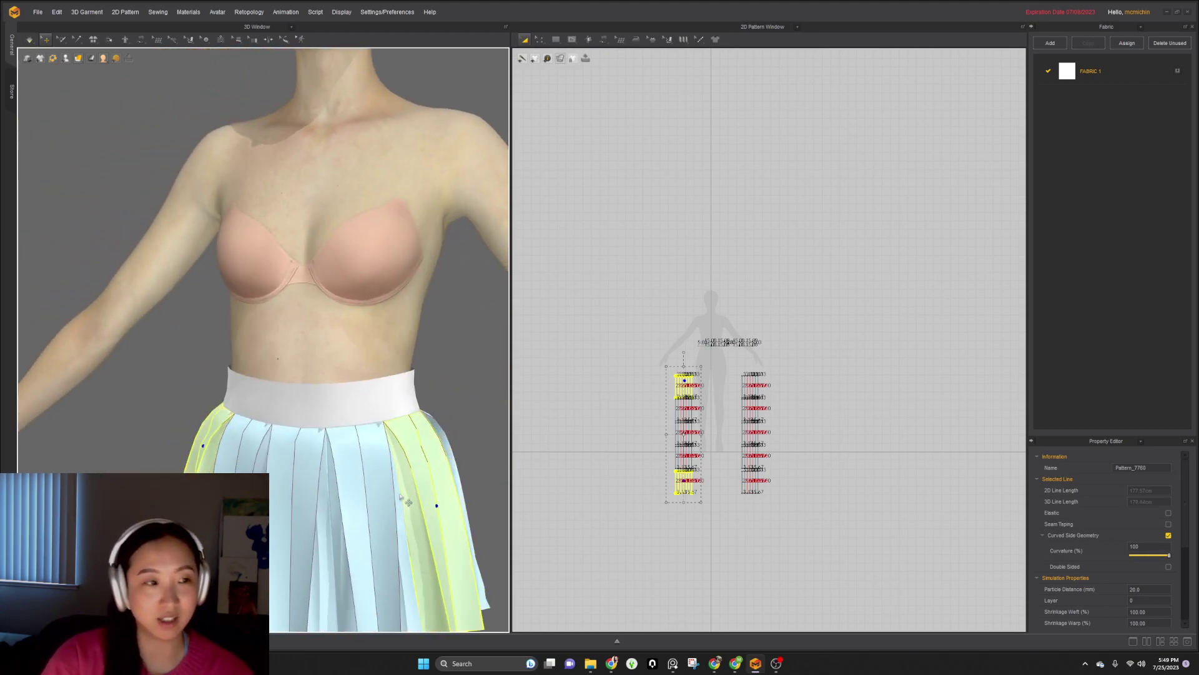
{"action": "left_click", "coordinate": [478, 399]}
- Freeze the front and back waistband pieces again
{"action": "scroll", "coordinate": [446, 403], "scroll_direction": "down", "scroll_amount": 2}
{"action": "right_click_drag", "start_coordinate": [263, 442], "coordinate": [310, 423]}
{"action": "left_click", "coordinate": [308, 420]}
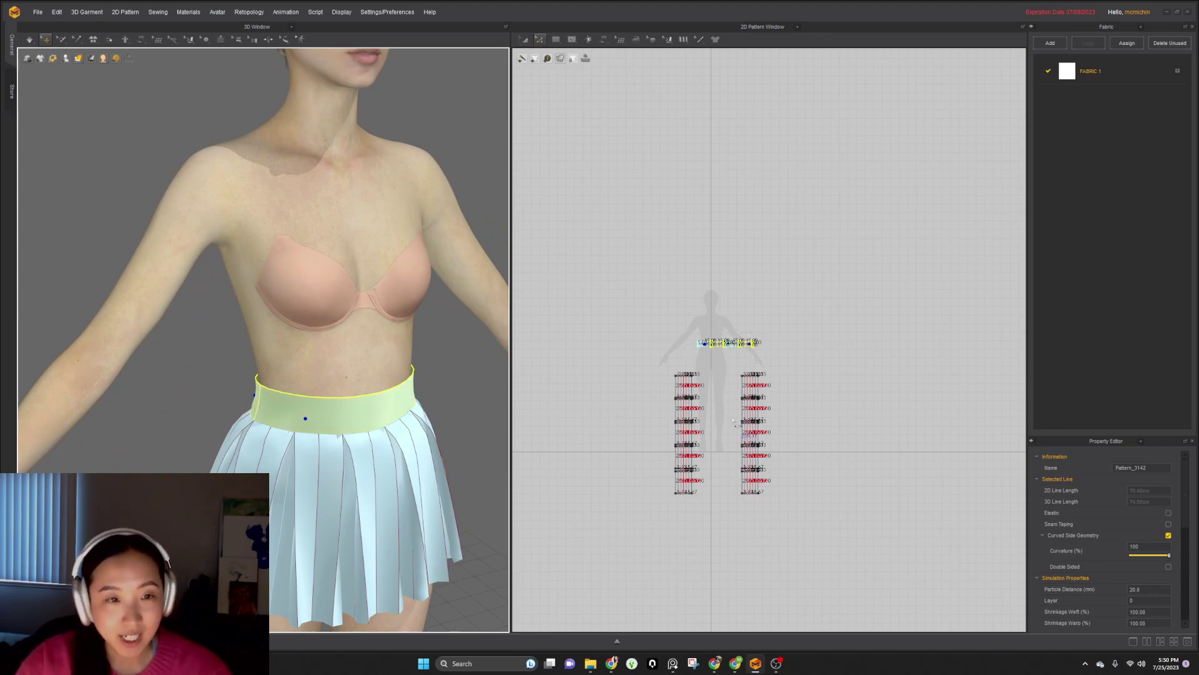
- Arrange the five front skirt panels side by side in a horizontal row below the waistbands in the 2D pattern layout
{"action": "scroll", "coordinate": [718, 417], "scroll_direction": "up", "scroll_amount": 3}
{"action": "left_click_drag", "start_coordinate": [643, 395], "coordinate": [681, 356]}
{"action": "scroll", "coordinate": [801, 340], "scroll_direction": "down", "scroll_amount": 4}
{"action": "left_click_drag", "start_coordinate": [856, 476], "coordinate": [772, 290]}
{"action": "left_click_drag", "start_coordinate": [854, 475], "coordinate": [757, 342]}
{"action": "scroll", "coordinate": [783, 336], "scroll_direction": "up", "scroll_amount": 3}
{"action": "left_click_drag", "start_coordinate": [694, 461], "coordinate": [787, 343]}
{"action": "left_click_drag", "start_coordinate": [693, 516], "coordinate": [818, 350]}
{"action": "middle_click_drag", "start_coordinate": [849, 441], "coordinate": [726, 398]}
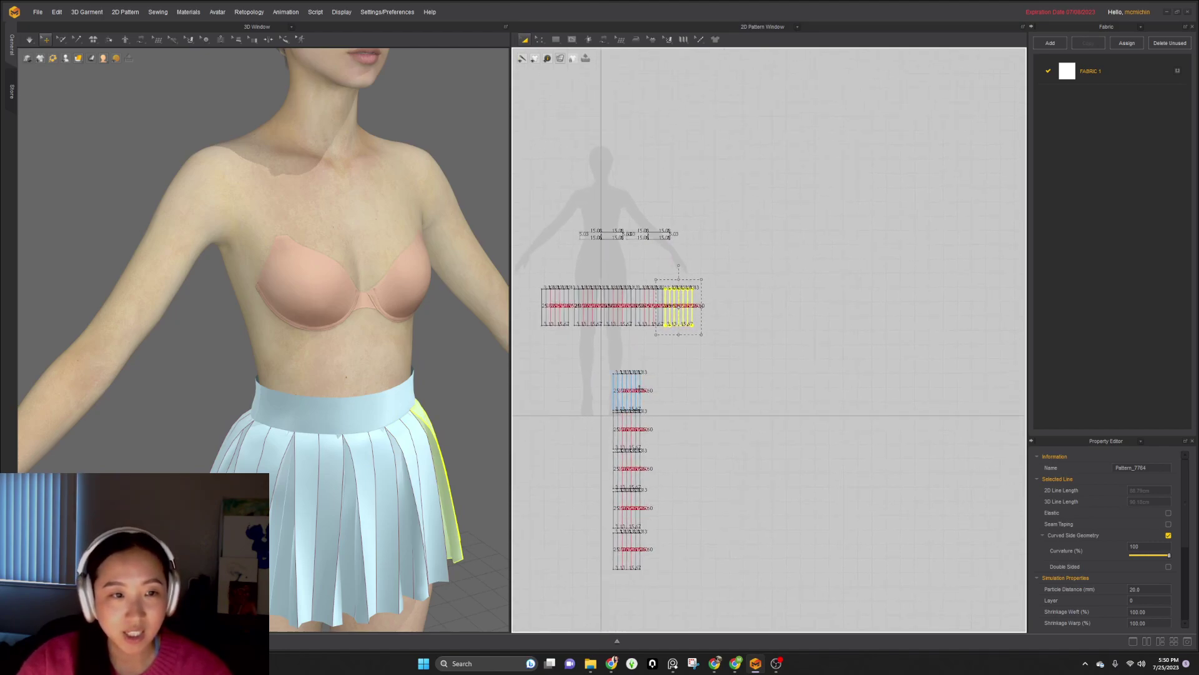
- Move the first three back skirt panels into a horizontal row level with the front panels in the 2D layout
{"action": "left_click_drag", "start_coordinate": [638, 390], "coordinate": [754, 303]}
{"action": "left_click", "coordinate": [754, 303]}
{"action": "left_click_drag", "start_coordinate": [643, 426], "coordinate": [790, 303]}
{"action": "left_click", "coordinate": [642, 475]}
{"action": "key", "text": "ctrl+c"}
{"action": "key", "text": "ctrl+v"}
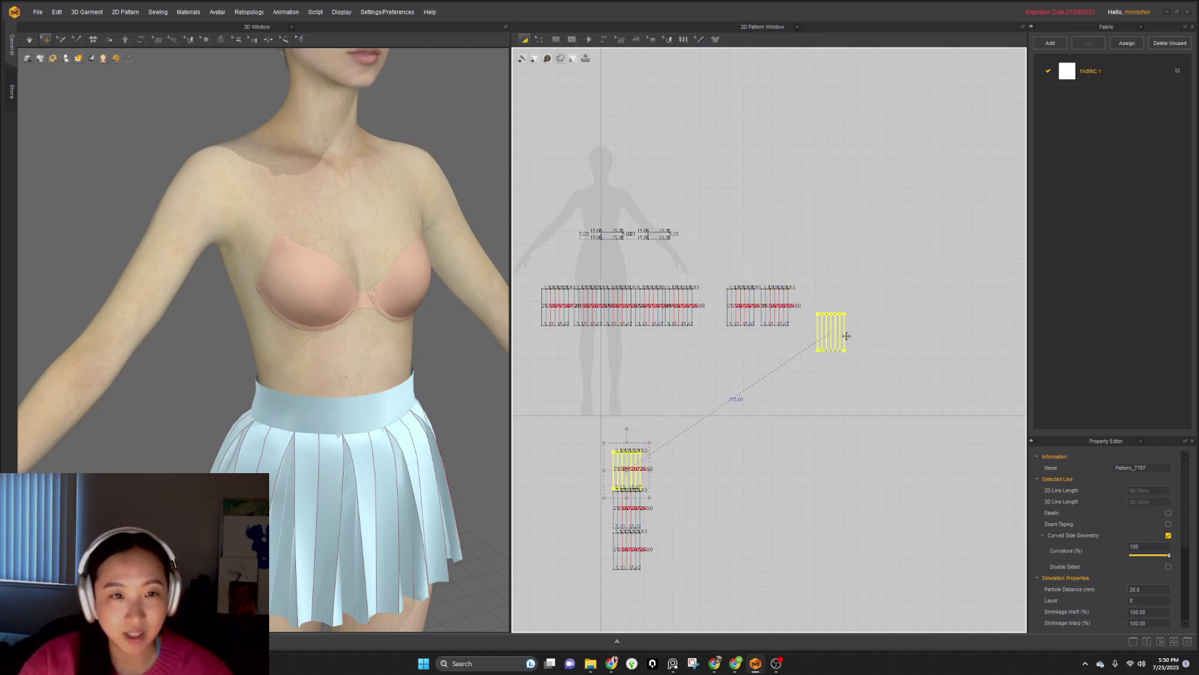
{"action": "left_click", "coordinate": [820, 310]}
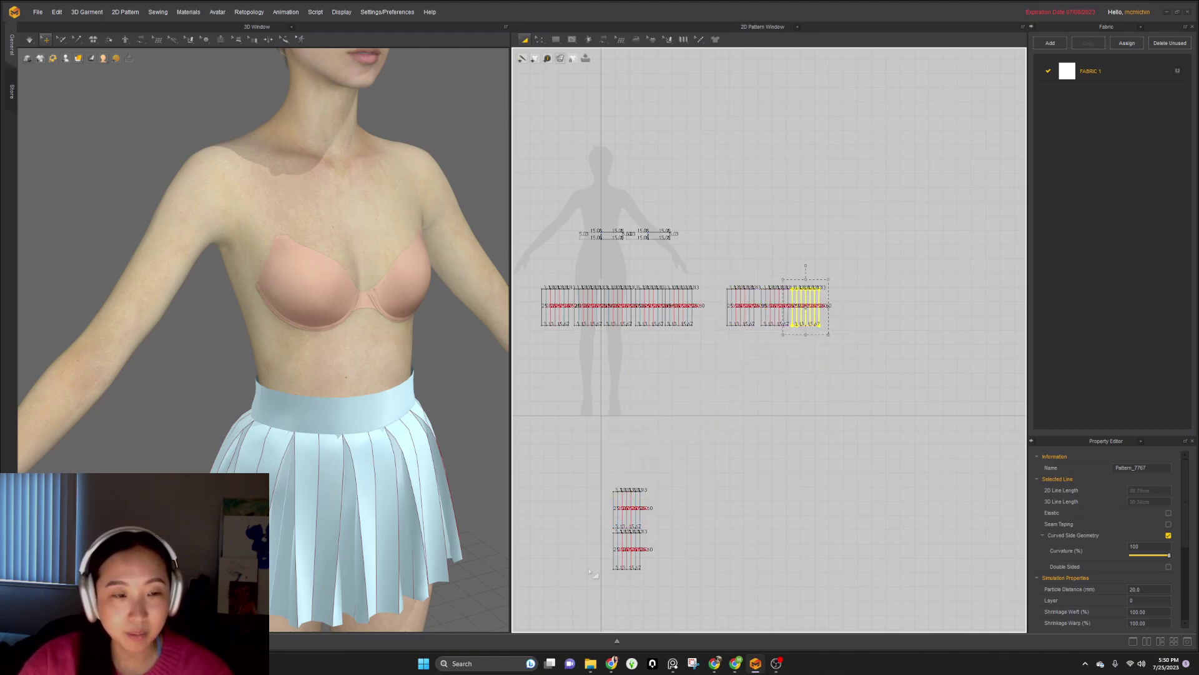
- Move the fourth and fifth back skirt panels to the end of the back panel row
{"action": "left_click_drag", "start_coordinate": [641, 501], "coordinate": [852, 298]}
{"action": "left_click", "coordinate": [649, 550]}
{"action": "key", "text": "ctrl+c"}
{"action": "key", "text": "ctrl+v"}
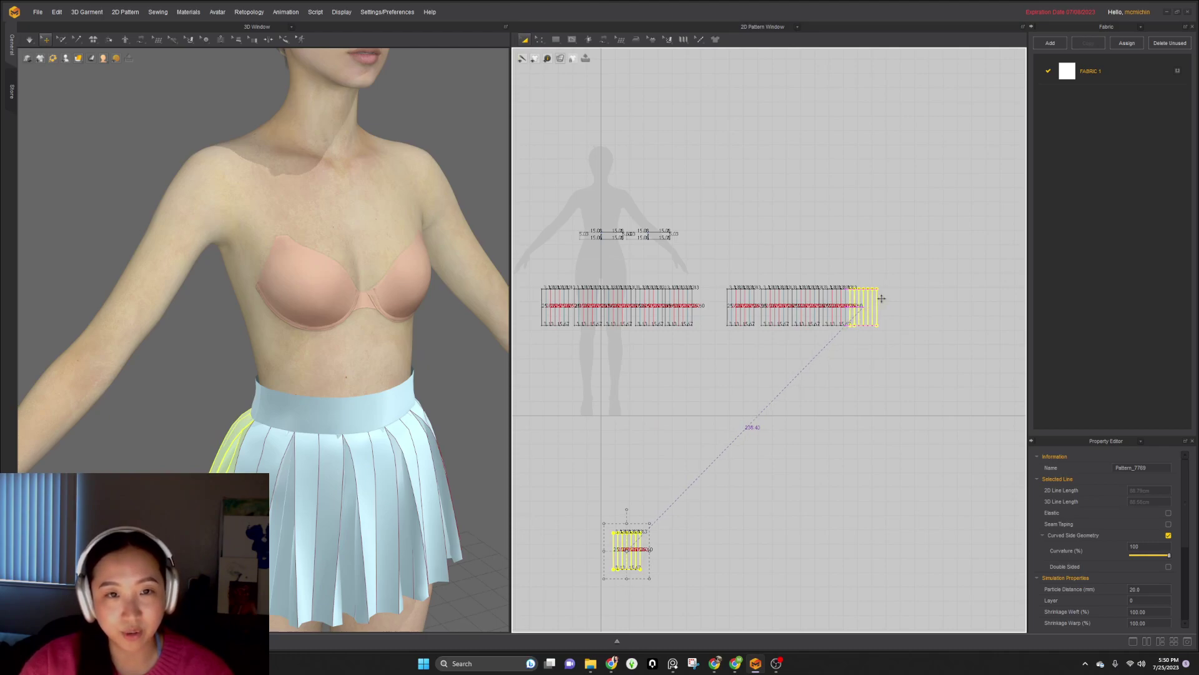
{"action": "left_click", "coordinate": [886, 300]}
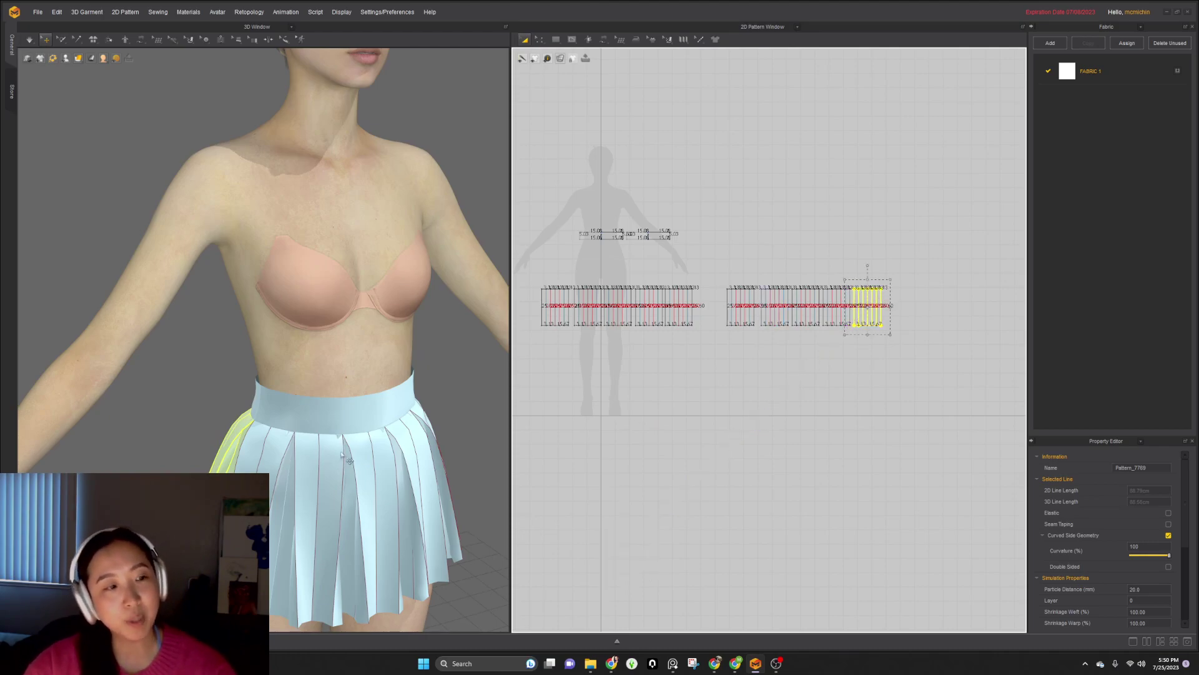
- Unfreeze all ten pleated skirt panels
{"action": "scroll", "coordinate": [342, 456], "scroll_direction": "down", "scroll_amount": 3}
{"action": "scroll", "coordinate": [391, 434], "scroll_direction": "up", "scroll_amount": 1}
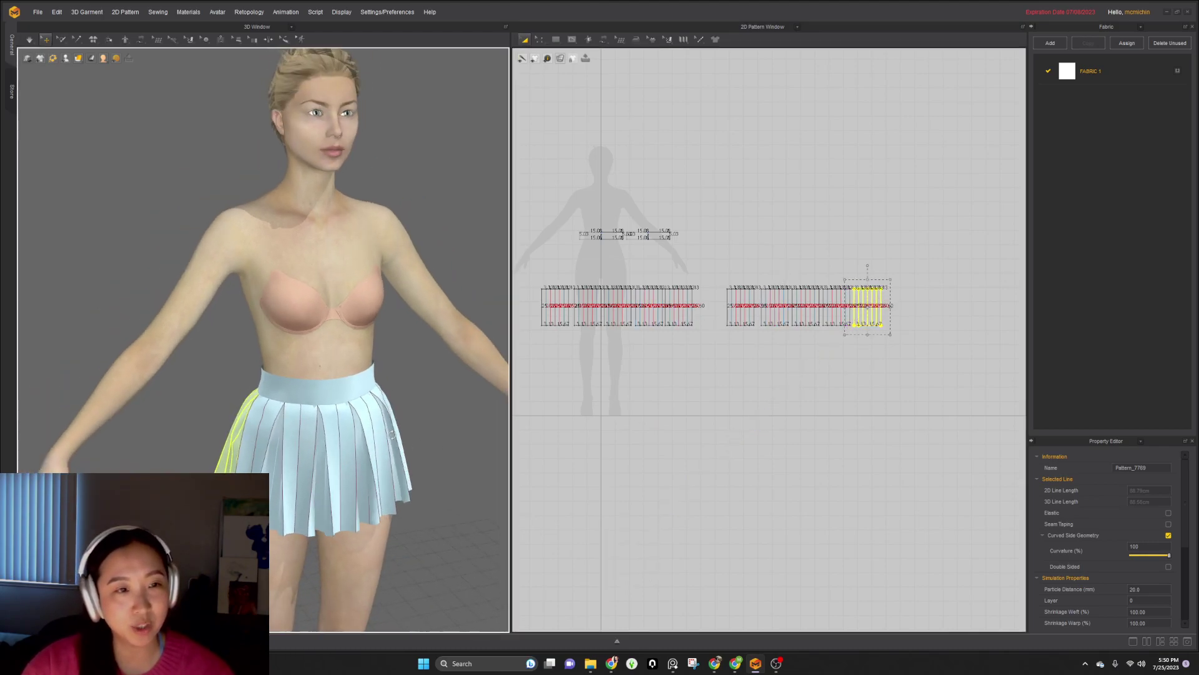
{"action": "left_click_drag", "start_coordinate": [527, 272], "coordinate": [570, 301]}
{"action": "left_click_drag", "start_coordinate": [926, 362], "coordinate": [928, 364]}
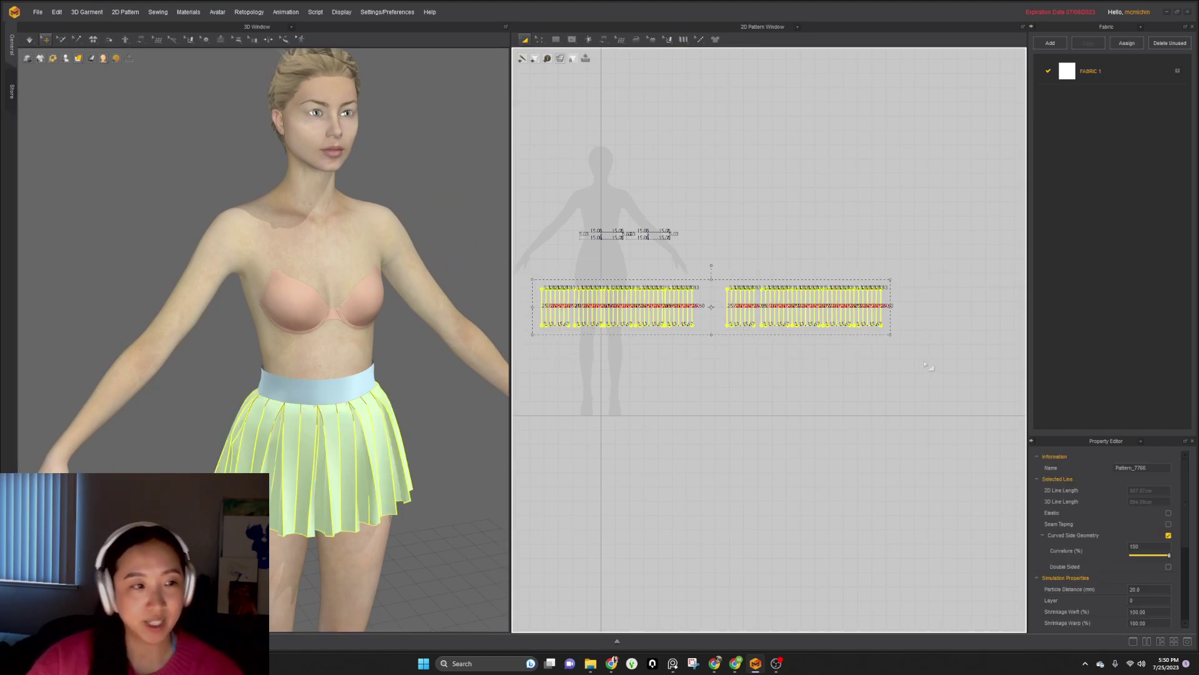
{"action": "left_click", "coordinate": [859, 396]}
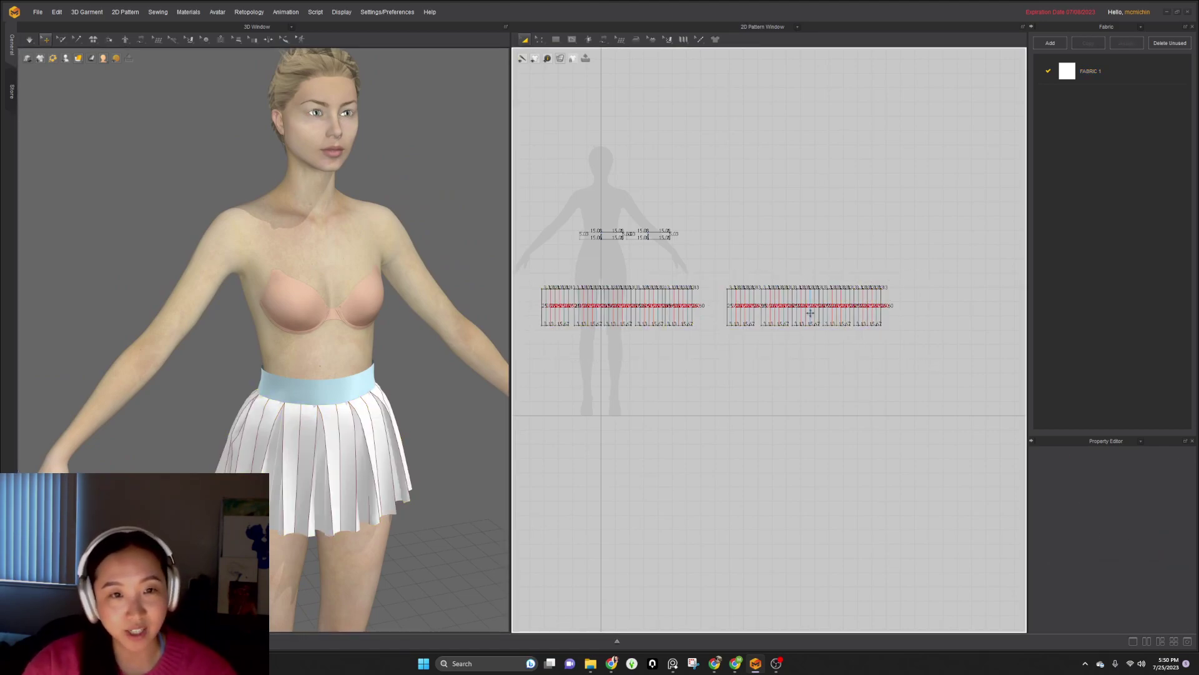
- Examine the pink gingham dress reference photos for the skirt's length and pleats
{"action": "right_click_drag", "start_coordinate": [1198, 366], "coordinate": [820, 420]}
{"action": "scroll", "coordinate": [801, 416], "scroll_direction": "down", "scroll_amount": 3}
{"action": "scroll", "coordinate": [798, 500], "scroll_direction": "up", "scroll_amount": 3}
{"action": "middle_click_drag", "start_coordinate": [798, 499], "coordinate": [796, 396]}
{"action": "scroll", "coordinate": [796, 396], "scroll_direction": "down", "scroll_amount": 3}
{"action": "middle_click_drag", "start_coordinate": [681, 404], "coordinate": [776, 399]}
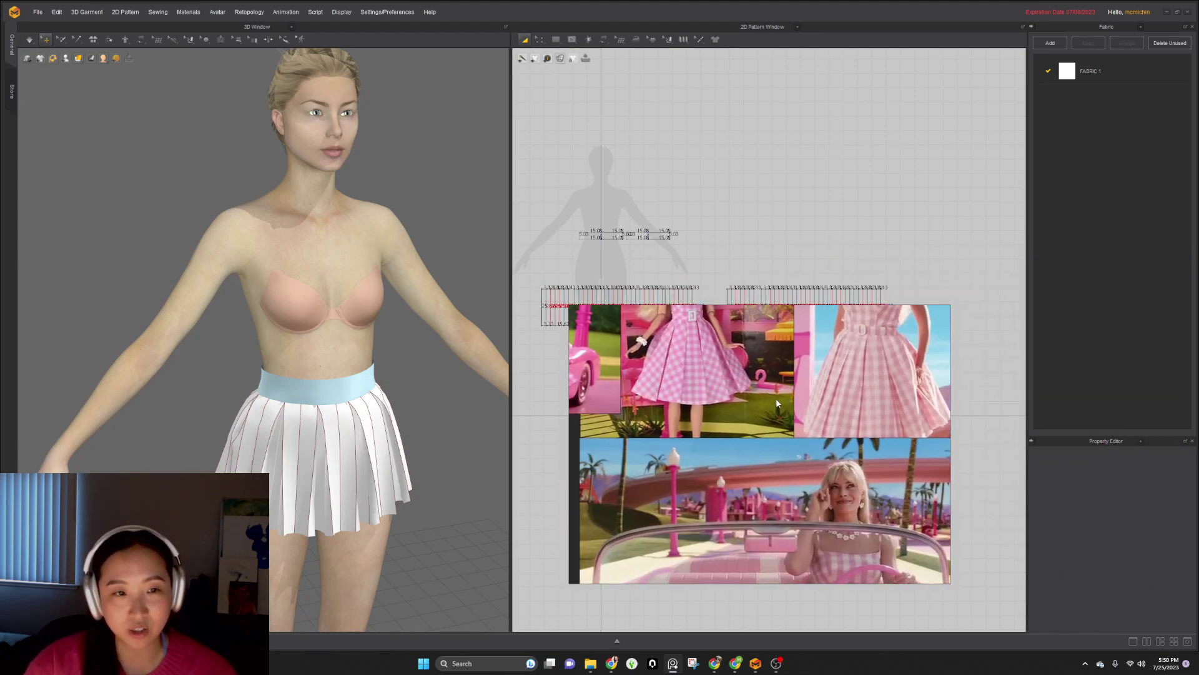
{"action": "scroll", "coordinate": [680, 395], "scroll_direction": "up", "scroll_amount": 2}
{"action": "scroll", "coordinate": [700, 415], "scroll_direction": "down", "scroll_amount": 4}
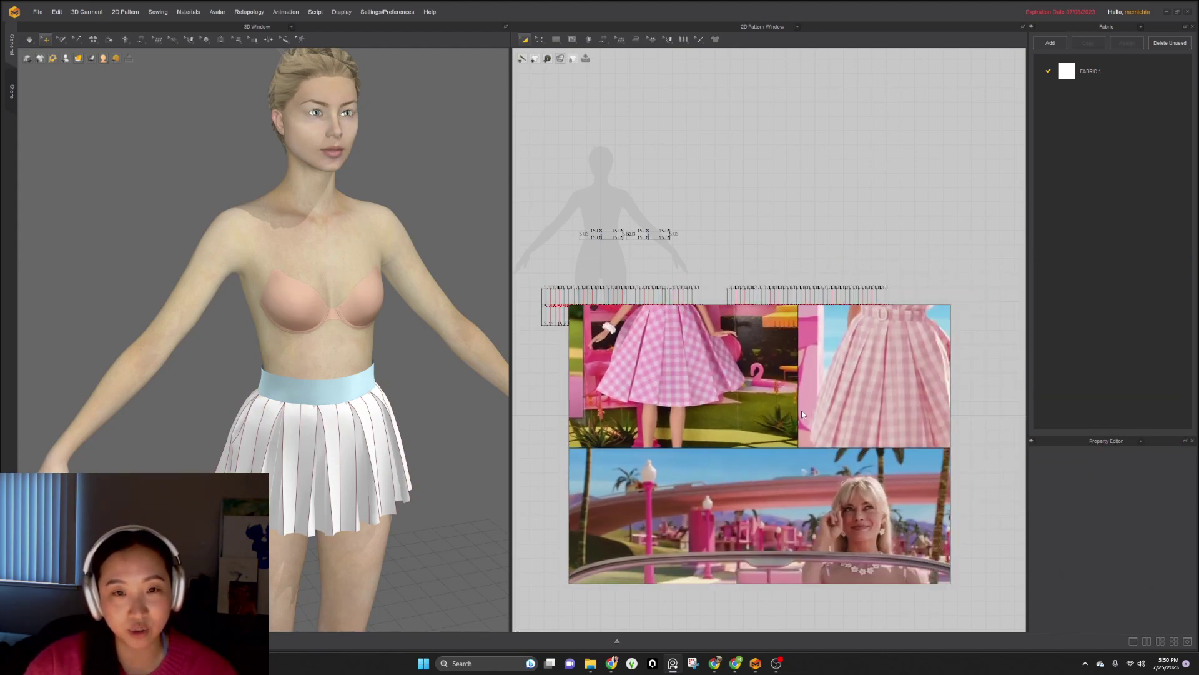
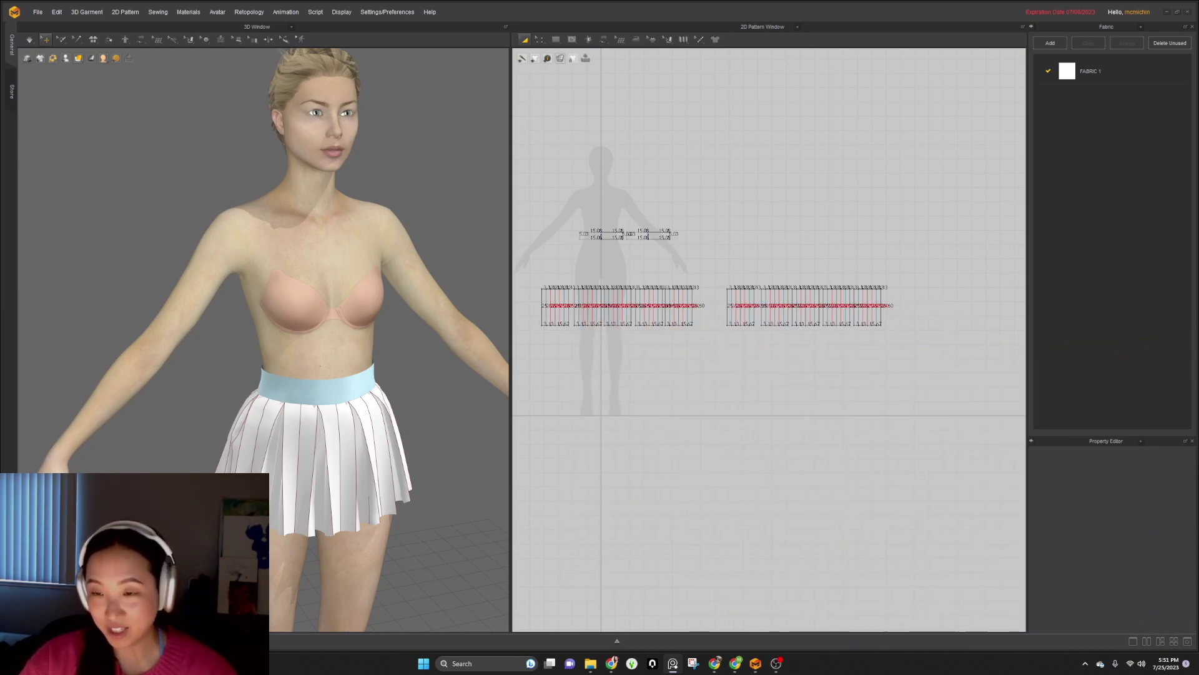
- Extend the hem edges of all ten skirt panels downward together, making the panels about 42.95 cm long
{"action": "left_click", "coordinate": [930, 358]}
{"action": "key", "text": "a"}
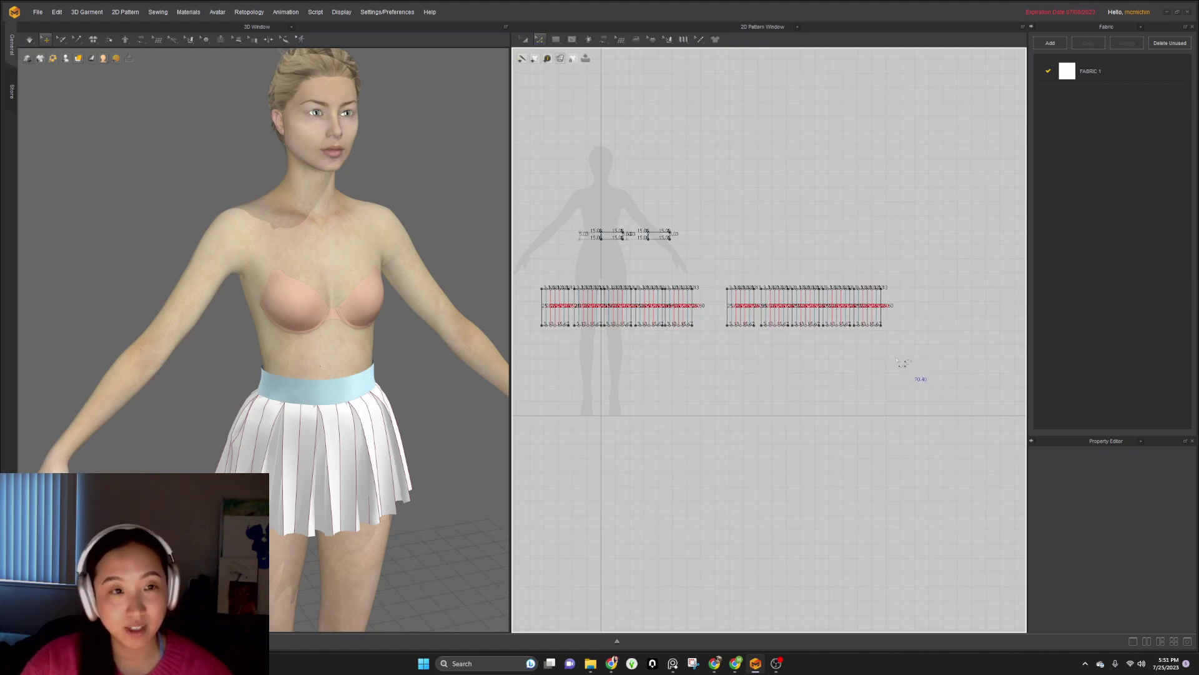
{"action": "left_click_drag", "start_coordinate": [530, 329], "coordinate": [552, 361]}
{"action": "key", "text": "ctrl+z"}
{"action": "scroll", "coordinate": [565, 328], "scroll_direction": "up", "scroll_amount": 6}
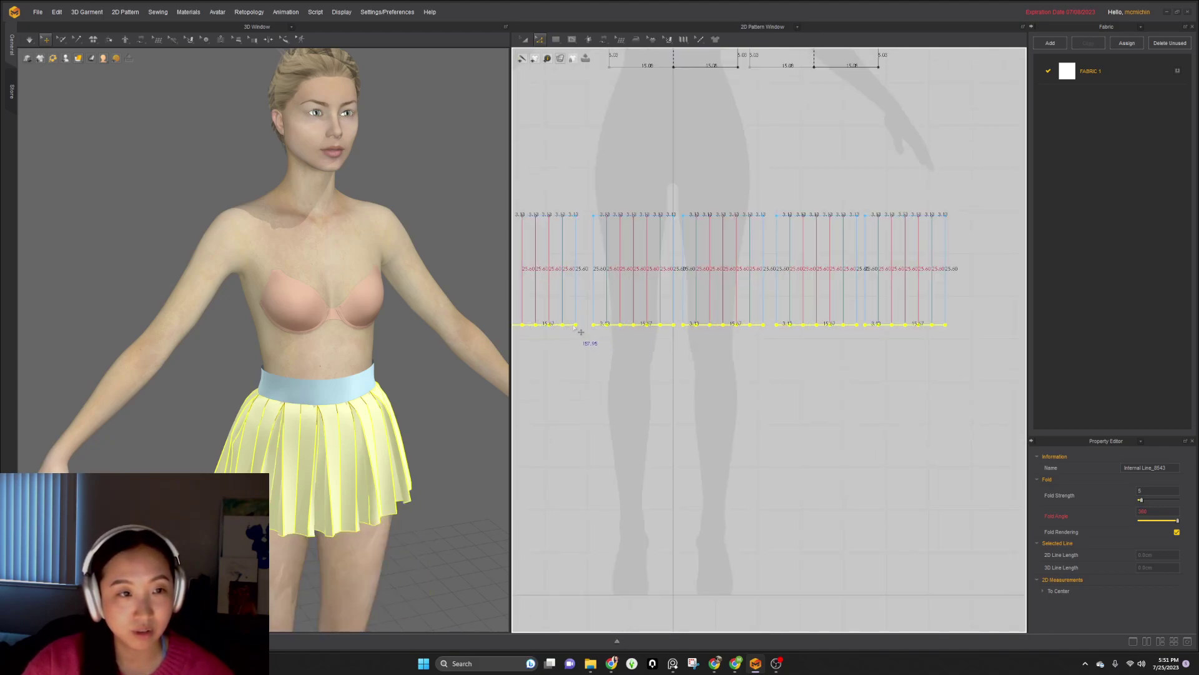
{"action": "left_click_drag", "start_coordinate": [581, 332], "coordinate": [576, 405]}
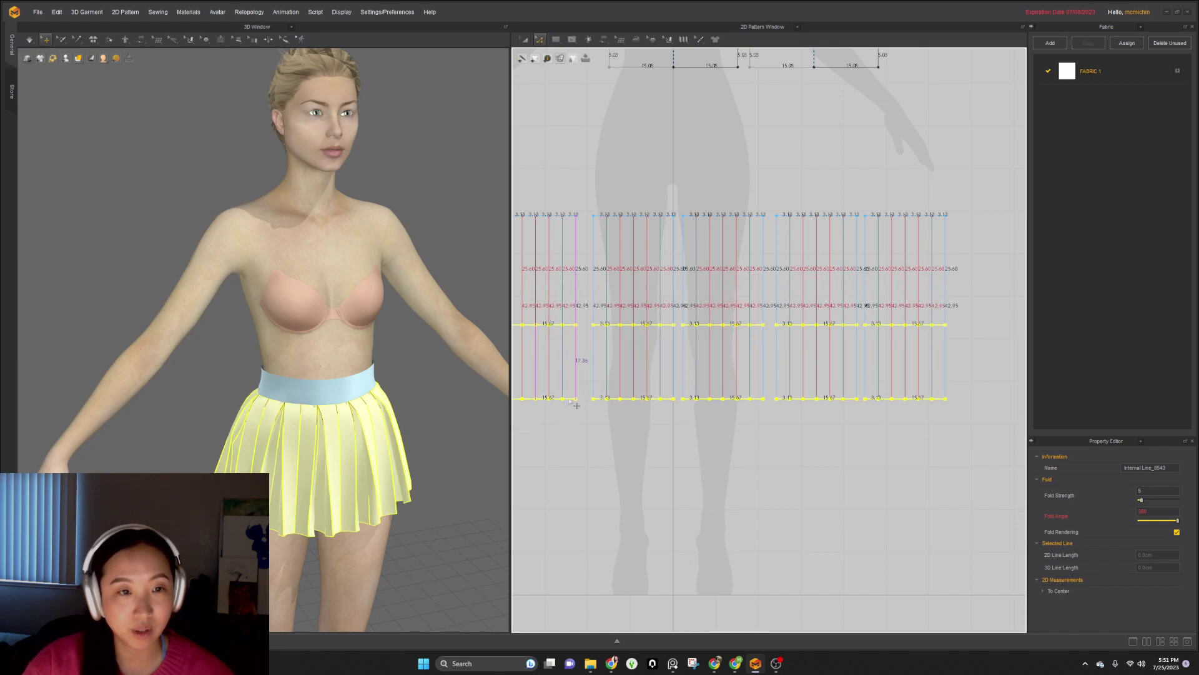
{"action": "scroll", "coordinate": [749, 413], "scroll_direction": "down", "scroll_amount": 4}
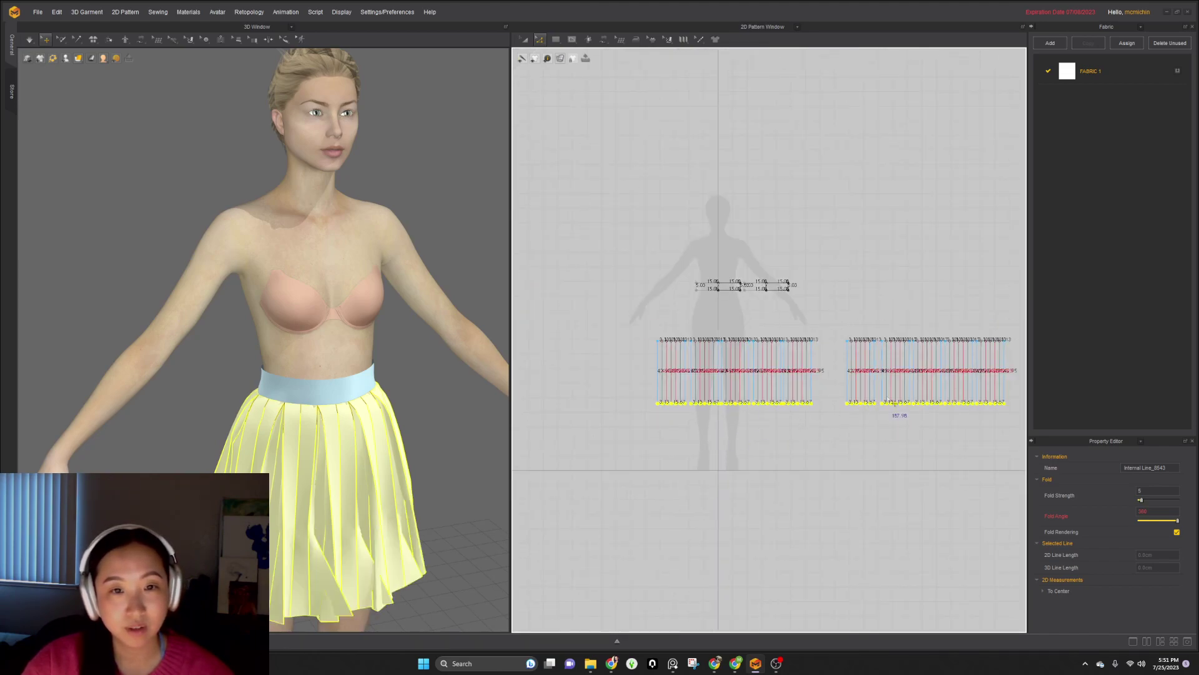
- Simulate the lengthened skirt briefly so the pleats drape around the avatar, checking it from the side
{"action": "right_click_drag", "start_coordinate": [341, 504], "coordinate": [281, 500]}
{"action": "scroll", "coordinate": [874, 406], "scroll_direction": "up", "scroll_amount": 5}
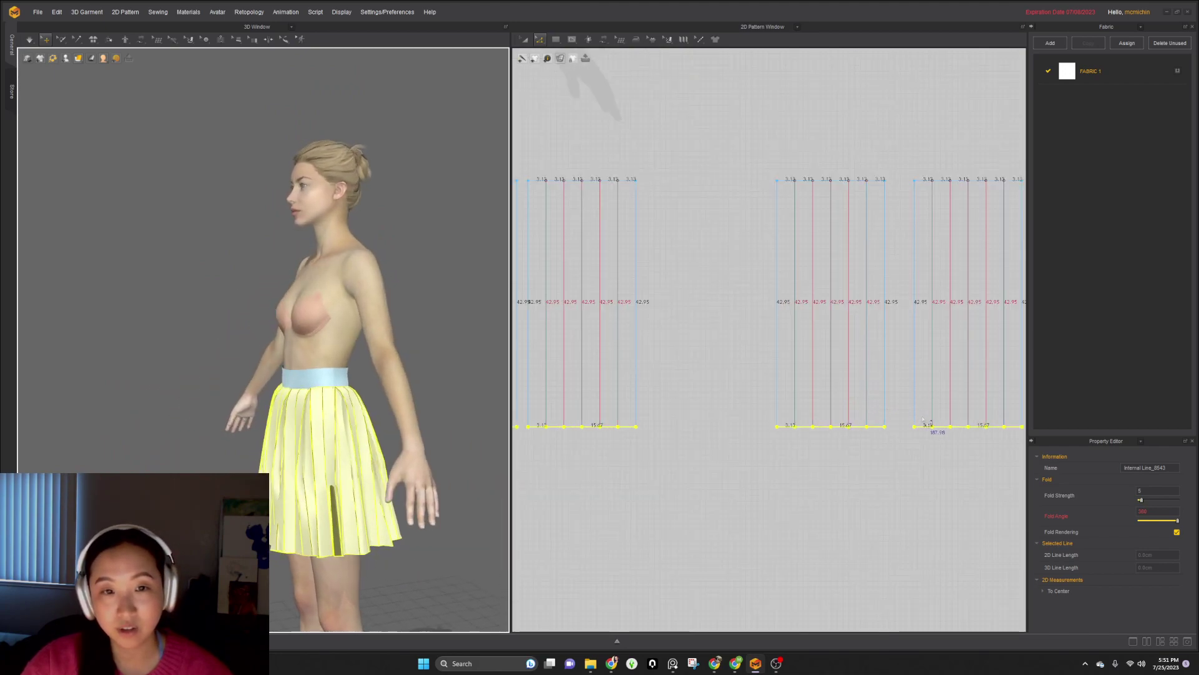
{"action": "middle_click_drag", "start_coordinate": [819, 439], "coordinate": [746, 462]}
{"action": "middle_click_drag", "start_coordinate": [935, 474], "coordinate": [1012, 460]}
{"action": "middle_click_drag", "start_coordinate": [672, 467], "coordinate": [1050, 480]}
{"action": "right_click_drag", "start_coordinate": [704, 499], "coordinate": [850, 492]}
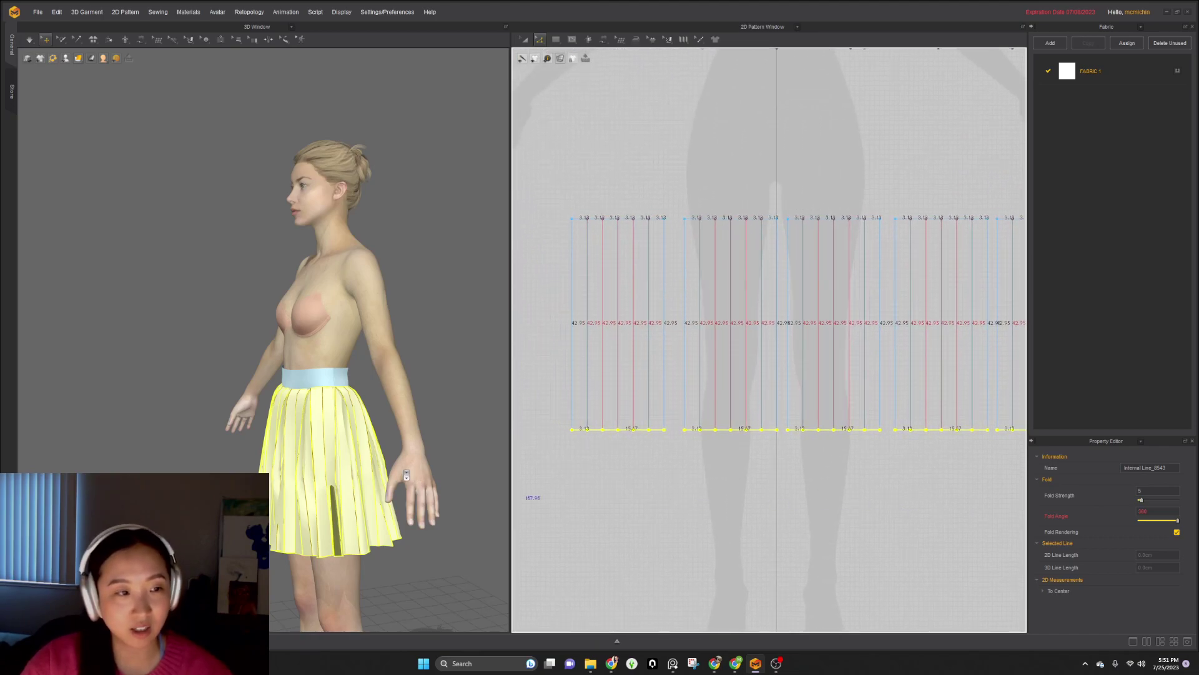
{"action": "key", "text": "space"}
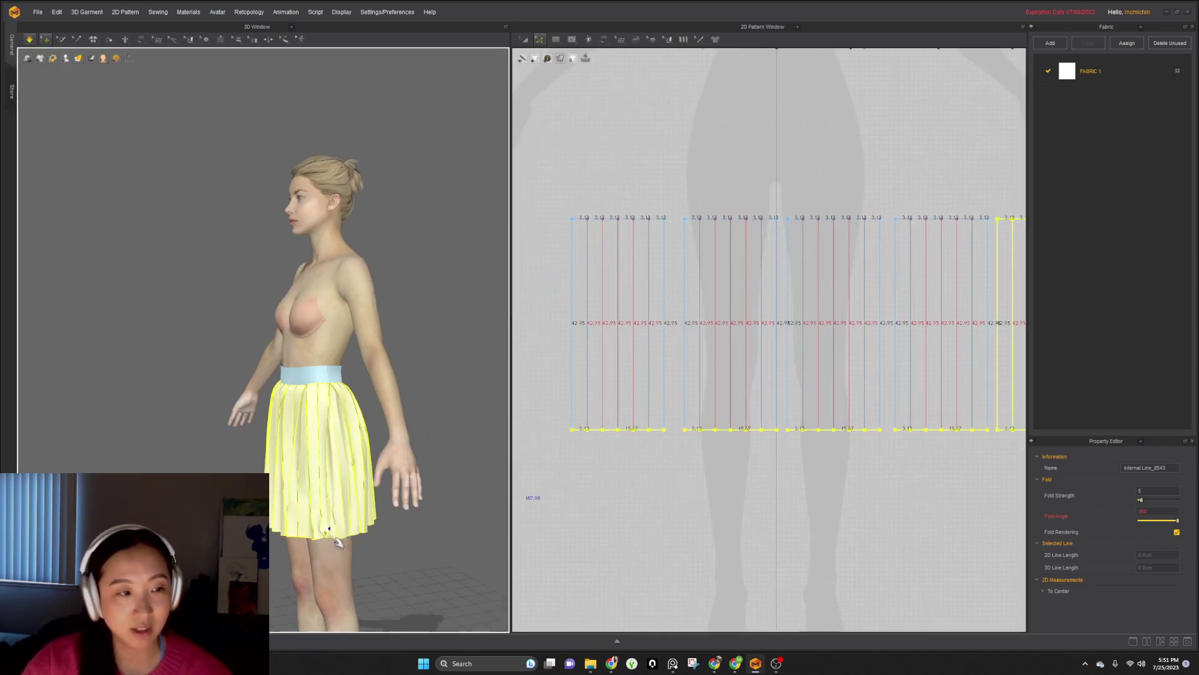
{"action": "key", "text": "space"}
{"action": "scroll", "coordinate": [802, 429], "scroll_direction": "down", "scroll_amount": 4}
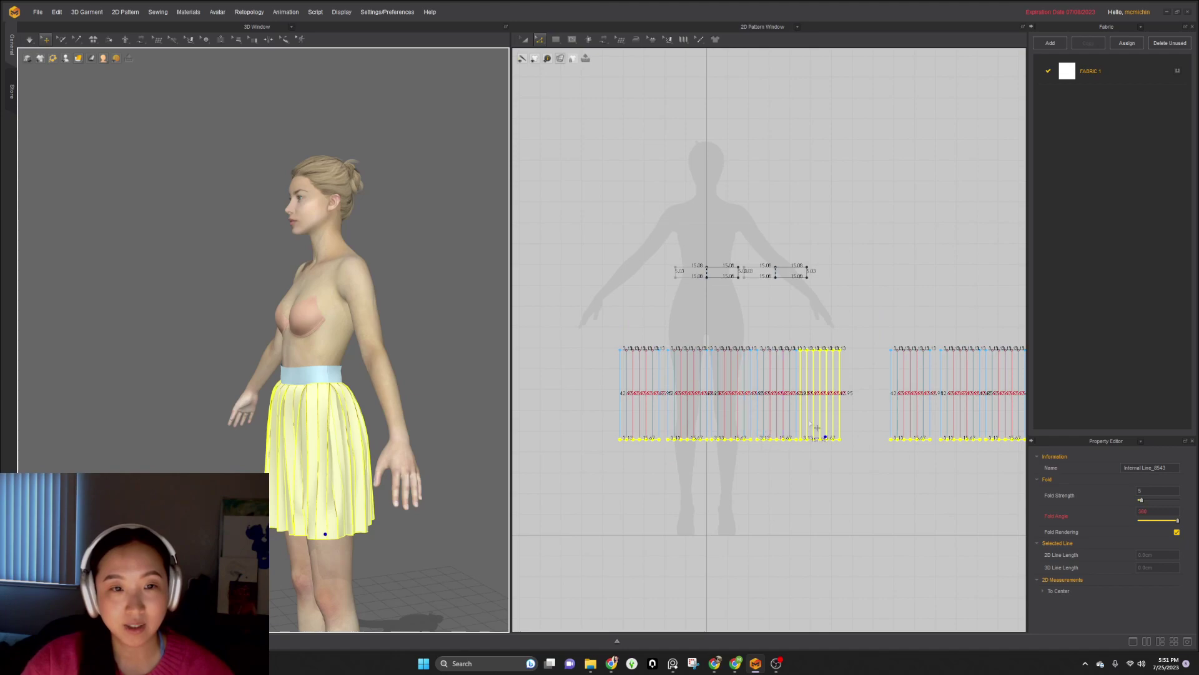
- Move the hem edges of all skirt panels further down, lengthening the panels to about 61 cm
{"action": "scroll", "coordinate": [831, 441], "scroll_direction": "up", "scroll_amount": 5}
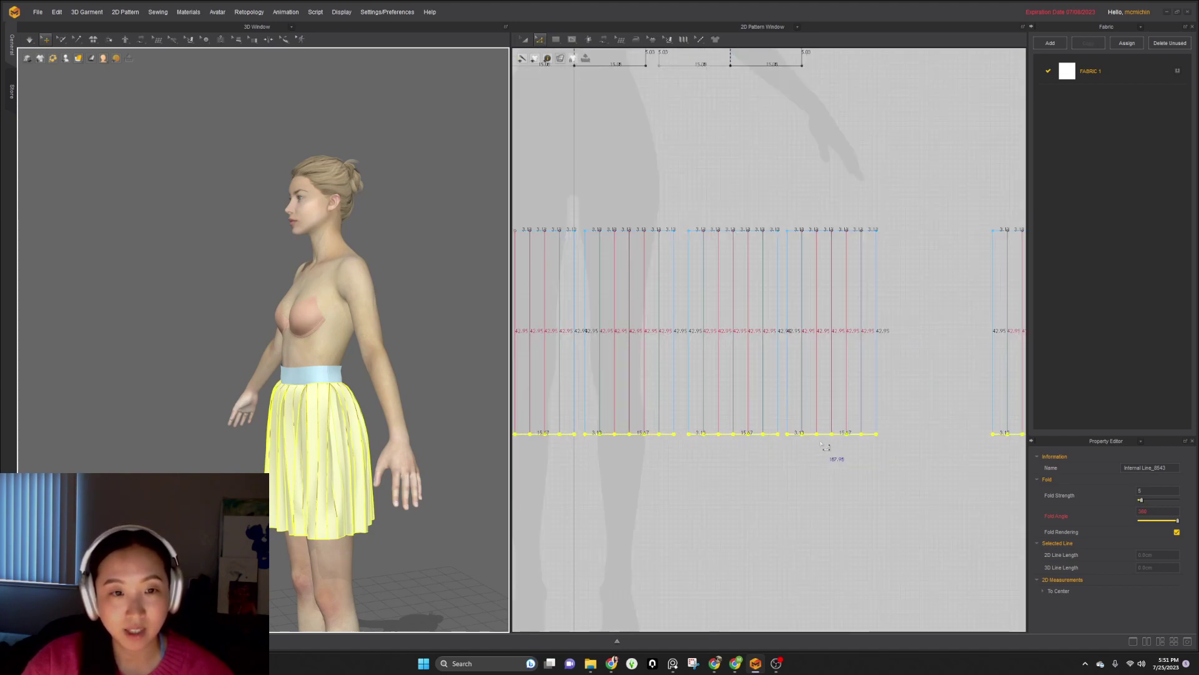
{"action": "left_click_drag", "start_coordinate": [831, 441], "coordinate": [815, 528]}
{"action": "right_click_drag", "start_coordinate": [309, 596], "coordinate": [367, 574]}
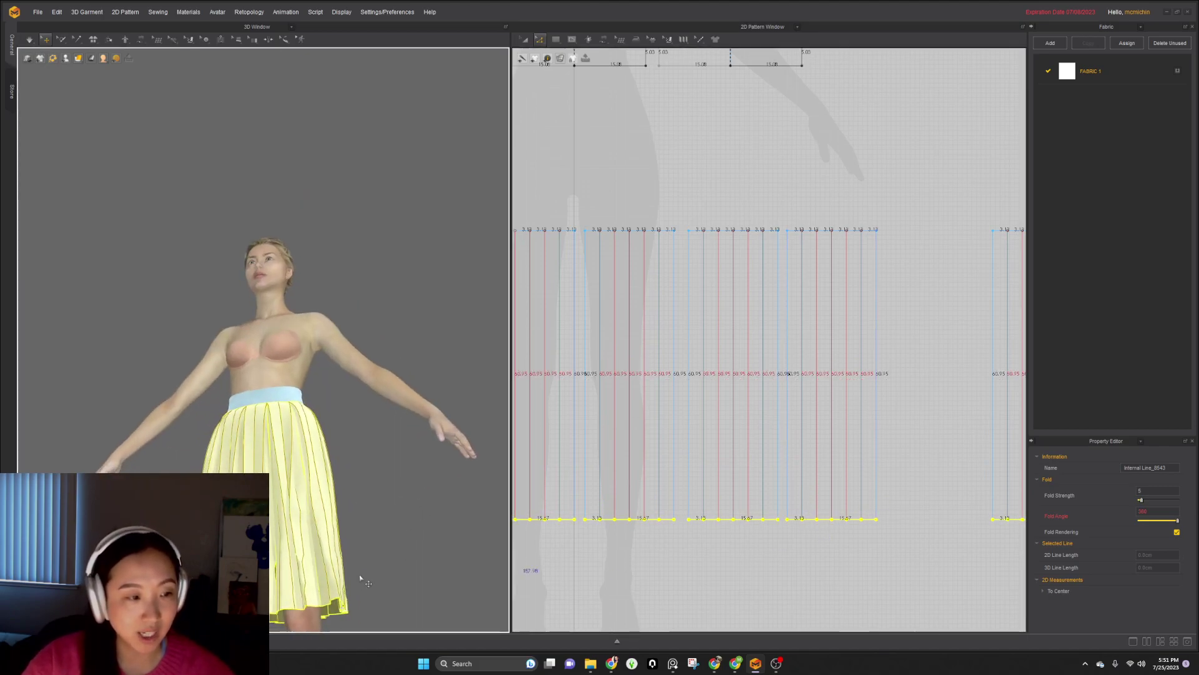
{"action": "middle_click_drag", "start_coordinate": [367, 574], "coordinate": [394, 455]}
{"action": "right_click_drag", "start_coordinate": [393, 455], "coordinate": [424, 498]}
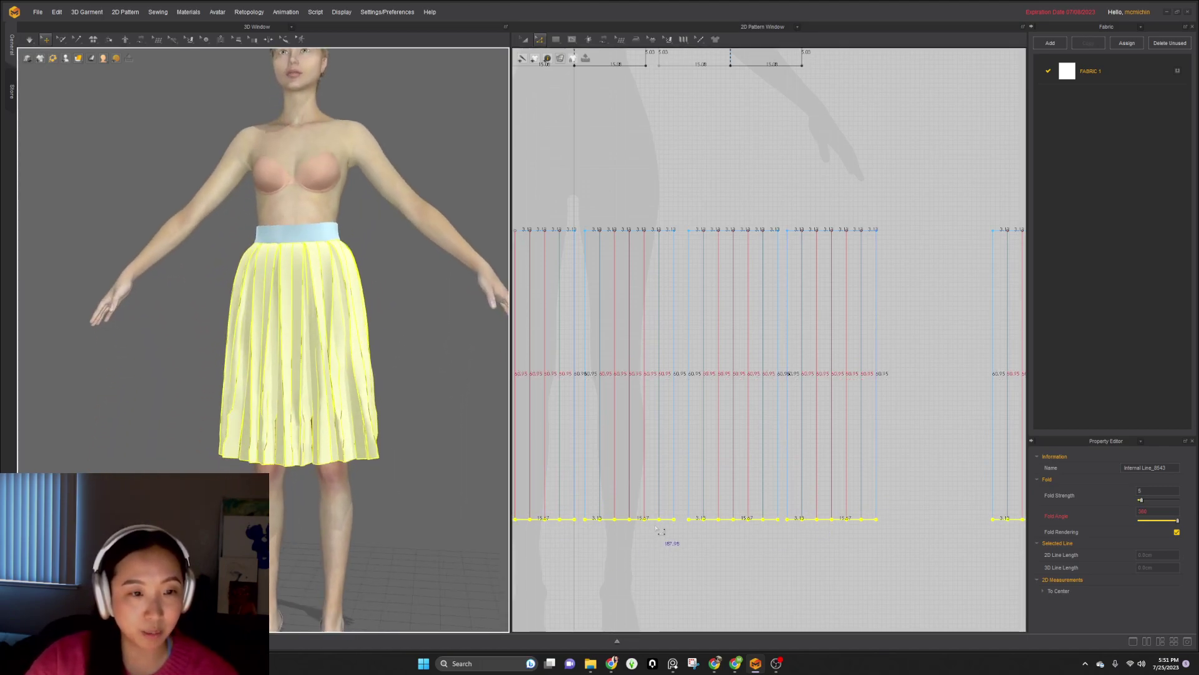
- Lower the hem edges of all skirt panels in two small moves to about 65.9 cm long and simulate the skirt
{"action": "left_click_drag", "start_coordinate": [659, 525], "coordinate": [658, 545]}
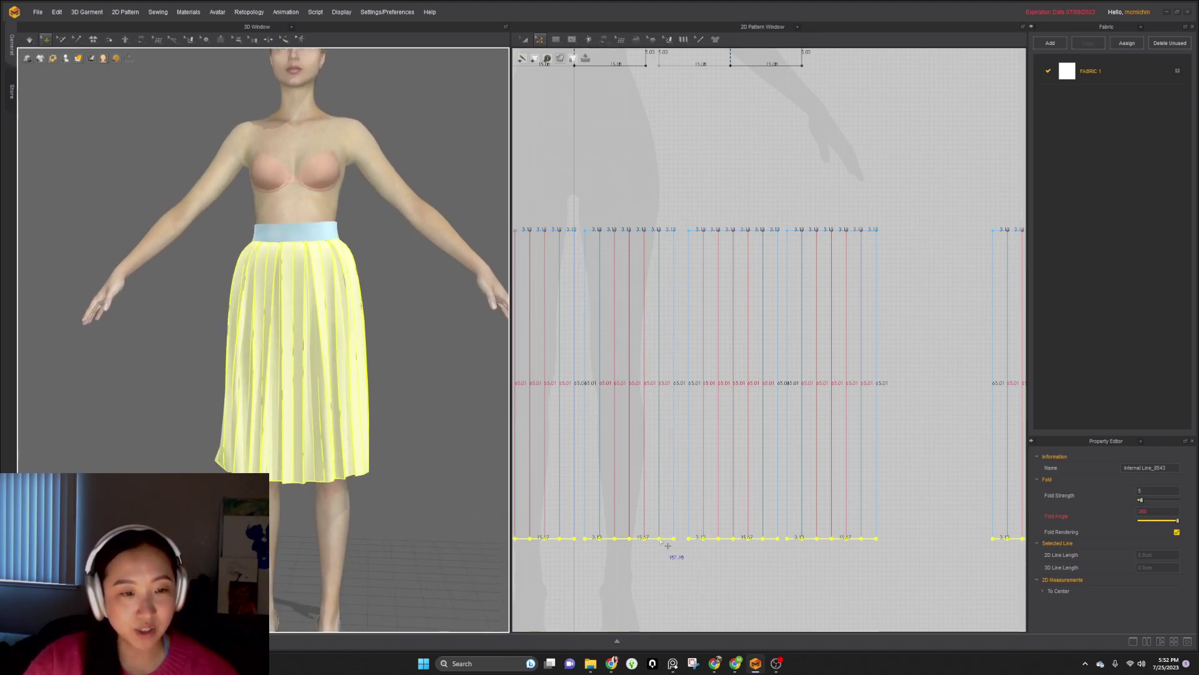
{"action": "left_click_drag", "start_coordinate": [674, 546], "coordinate": [675, 550]}
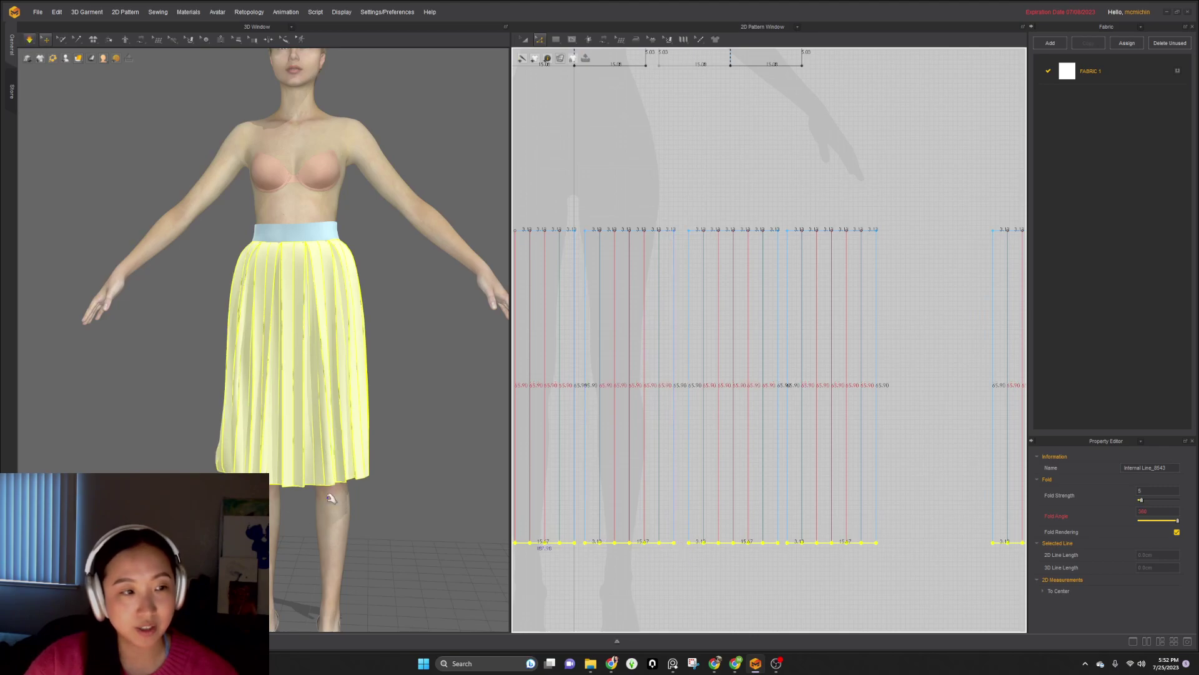
{"action": "scroll", "coordinate": [366, 479], "scroll_direction": "down", "scroll_amount": 2}
{"action": "mouse_move", "coordinate": [338, 470]}
{"action": "right_mouse_down"}
{"action": "mouse_move", "coordinate": [185, 456]}
{"action": "mouse_move", "coordinate": [322, 463]}
{"action": "right_mouse_up"}
{"action": "scroll", "coordinate": [782, 345], "scroll_direction": "down", "scroll_amount": 5}
- Select all ten skirt panels and move them together well to the left of the avatar silhouette in the 2D layout
{"action": "key", "text": "a"}
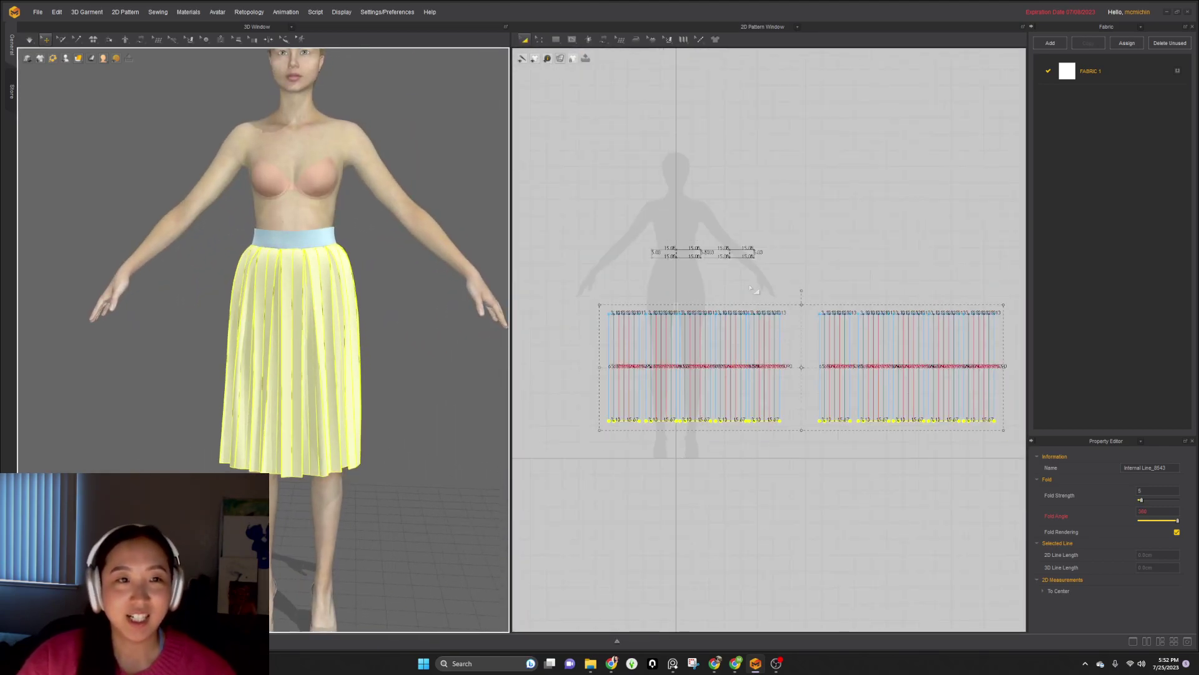
{"action": "scroll", "coordinate": [752, 288], "scroll_direction": "down", "scroll_amount": 1}
{"action": "left_click_drag", "start_coordinate": [605, 287], "coordinate": [999, 425]}
{"action": "scroll", "coordinate": [927, 351], "scroll_direction": "down", "scroll_amount": 2}
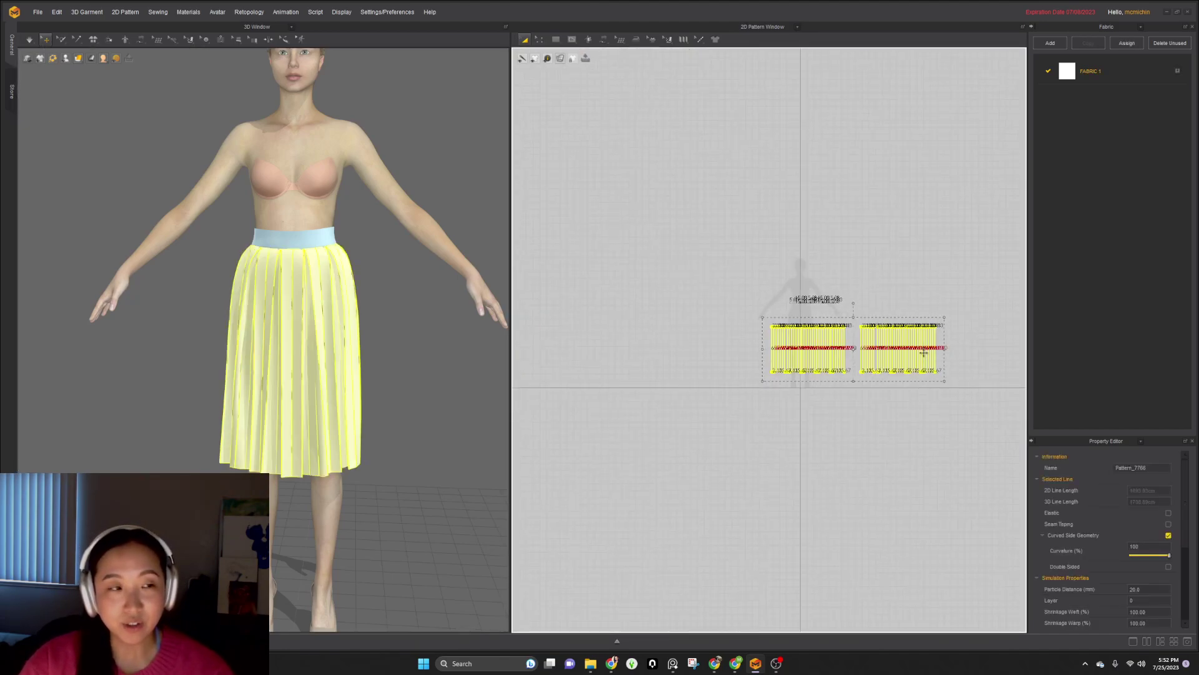
{"action": "left_click_drag", "start_coordinate": [923, 353], "coordinate": [637, 357]}
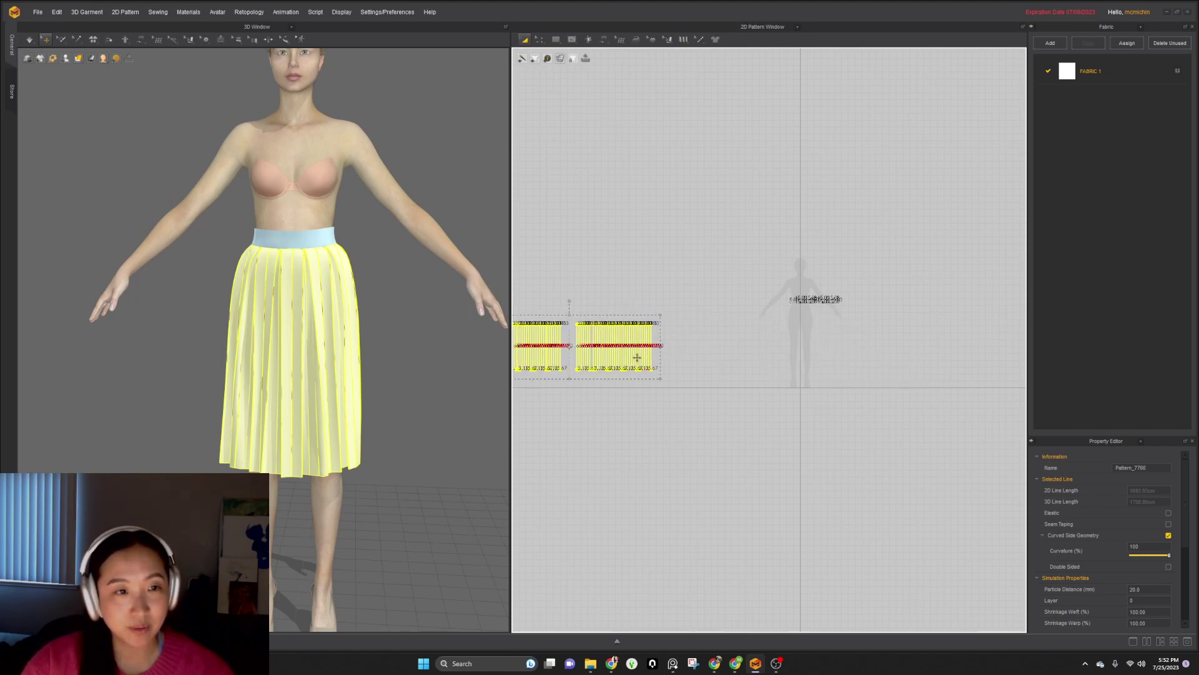
- Deactivate the pattern and sewing of the ten skirt panels and hide them in the 3D view
{"action": "right_click", "coordinate": [305, 383]}
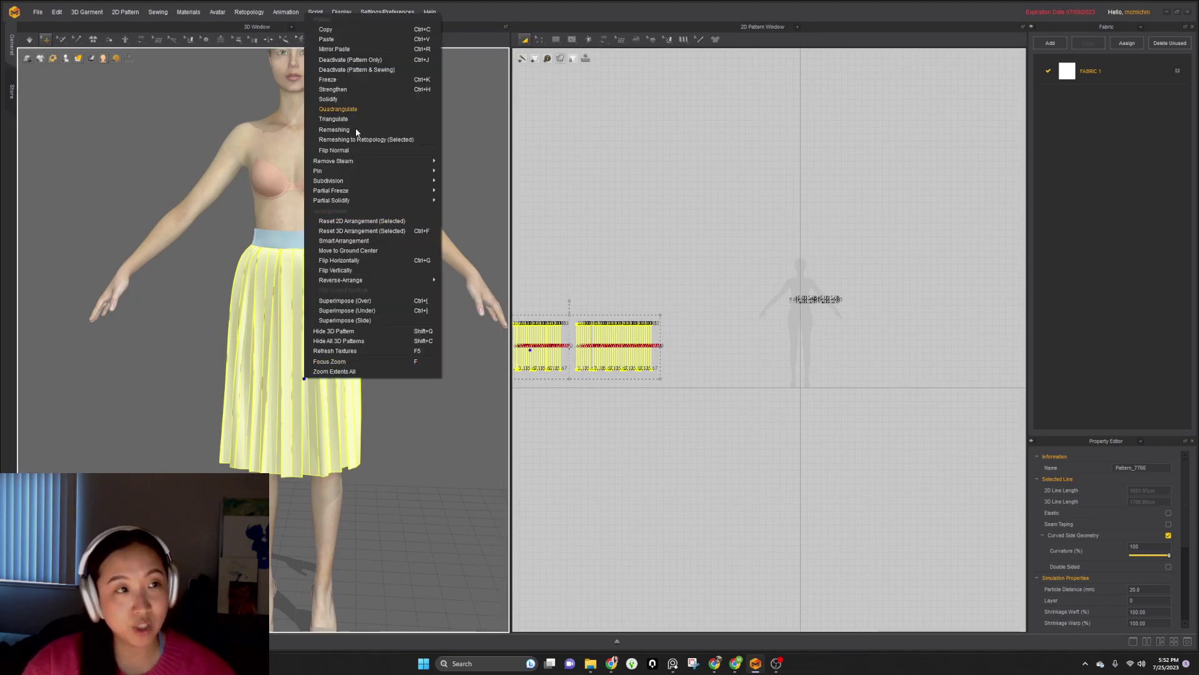
{"action": "left_click", "coordinate": [360, 67]}
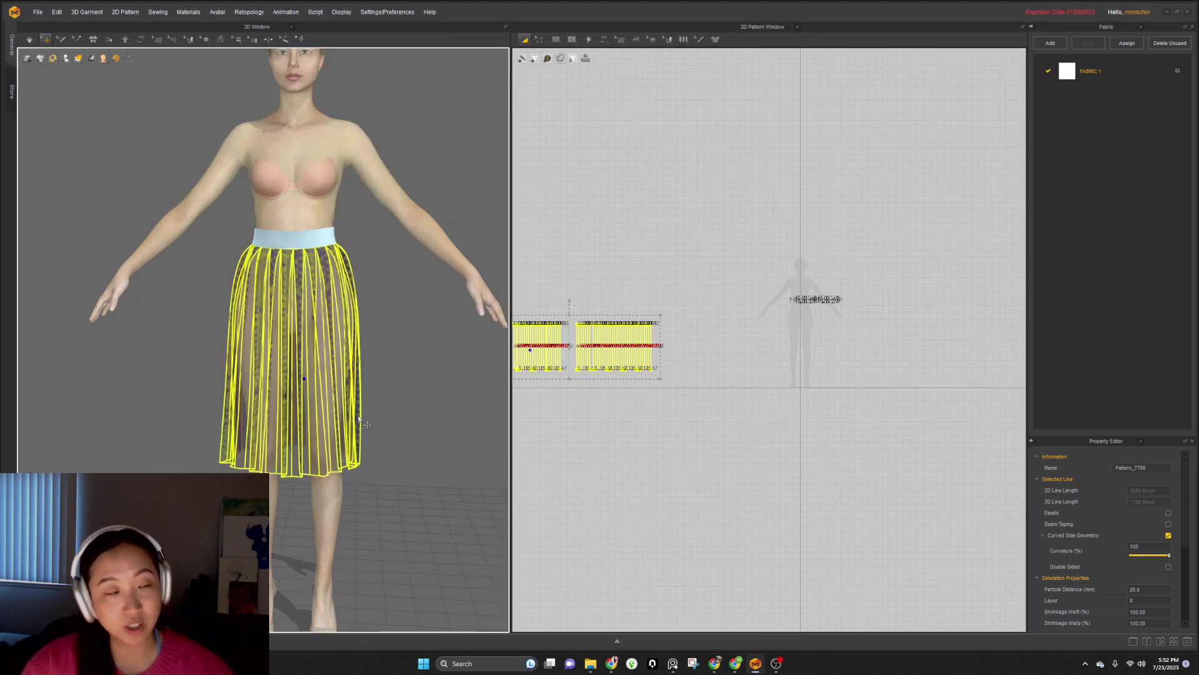
{"action": "key", "text": "shift+q"}
{"action": "scroll", "coordinate": [354, 379], "scroll_direction": "up", "scroll_amount": 2}
{"action": "scroll", "coordinate": [829, 325], "scroll_direction": "up", "scroll_amount": 5}
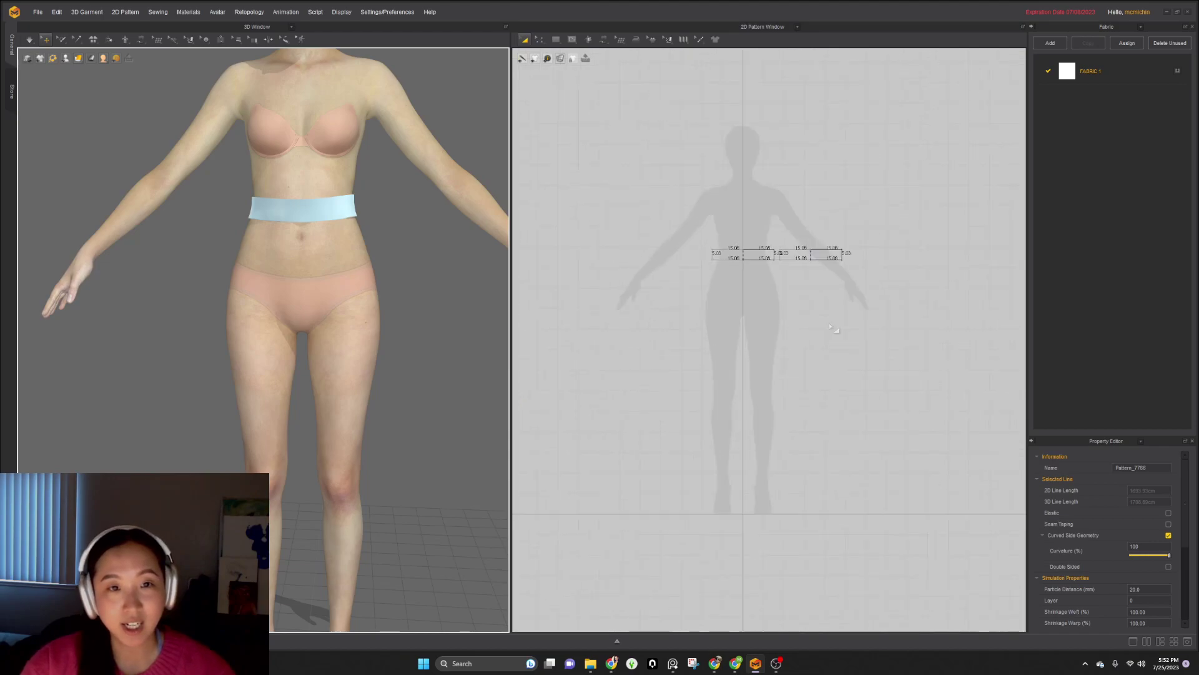
- Try to duplicate the front and back waistband pieces directly below the originals in the 2D layout
{"action": "left_click", "coordinate": [556, 39]}
{"action": "left_click", "coordinate": [578, 55]}
{"action": "key", "text": "ctrl+a"}
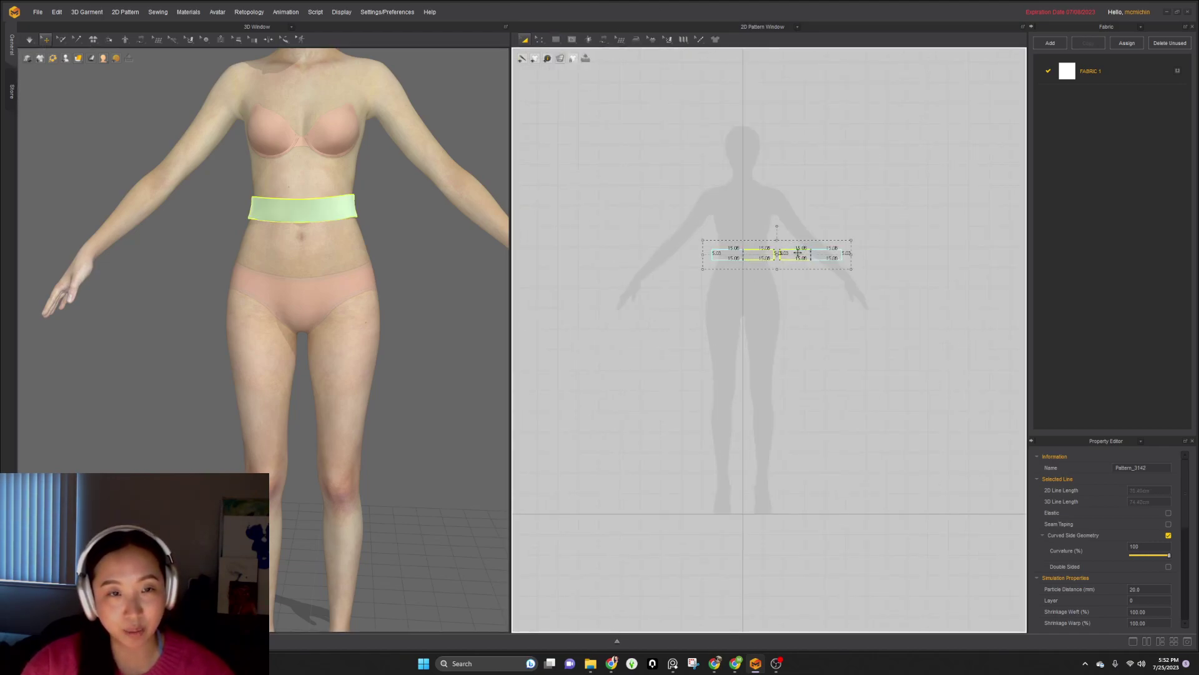
{"action": "key", "text": "ctrl+v"}
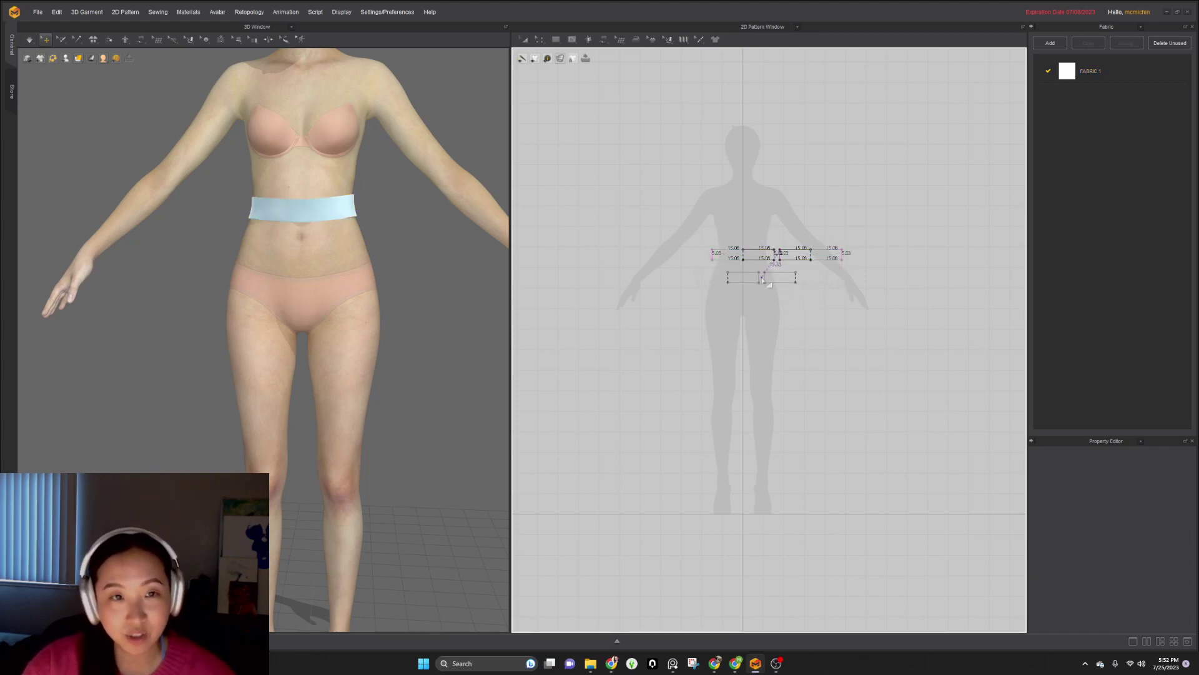
{"action": "left_click", "coordinate": [777, 272]}
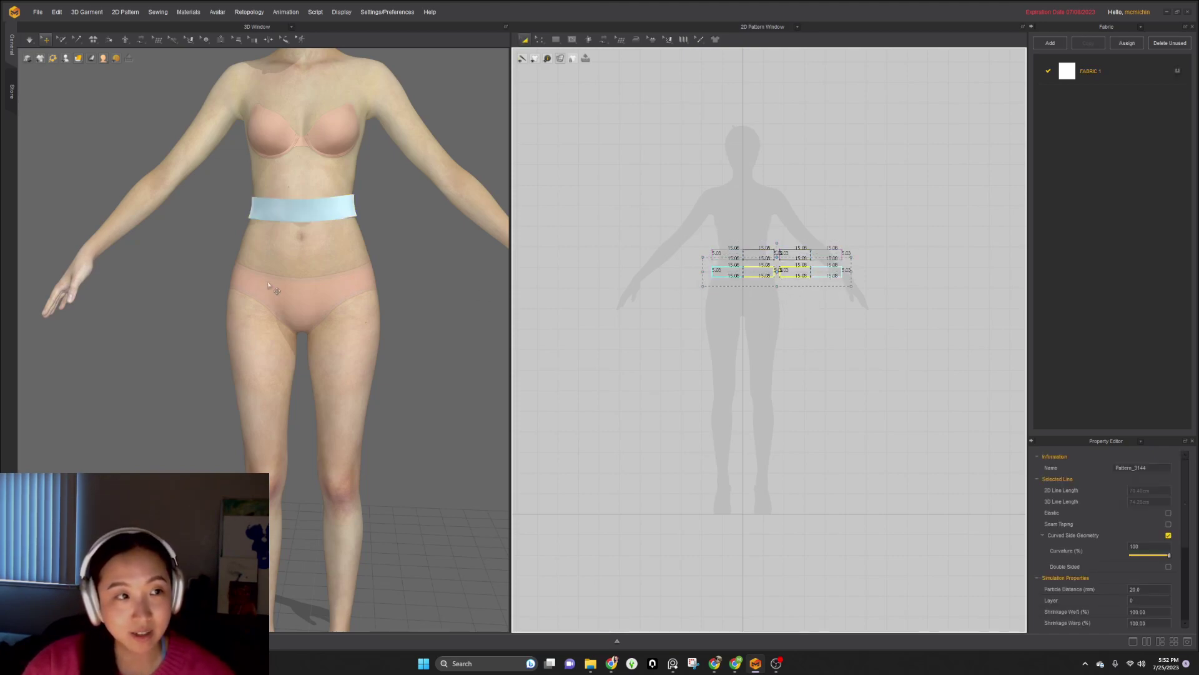
- Look for the pasted waistband copies around the avatar and delete them
{"action": "right_click_drag", "start_coordinate": [387, 257], "coordinate": [333, 265]}
{"action": "scroll", "coordinate": [332, 266], "scroll_direction": "down", "scroll_amount": 10}
{"action": "right_click_drag", "start_coordinate": [297, 314], "coordinate": [354, 315]}
{"action": "scroll", "coordinate": [350, 302], "scroll_direction": "down", "scroll_amount": 2}
{"action": "scroll", "coordinate": [268, 298], "scroll_direction": "up", "scroll_amount": 10}
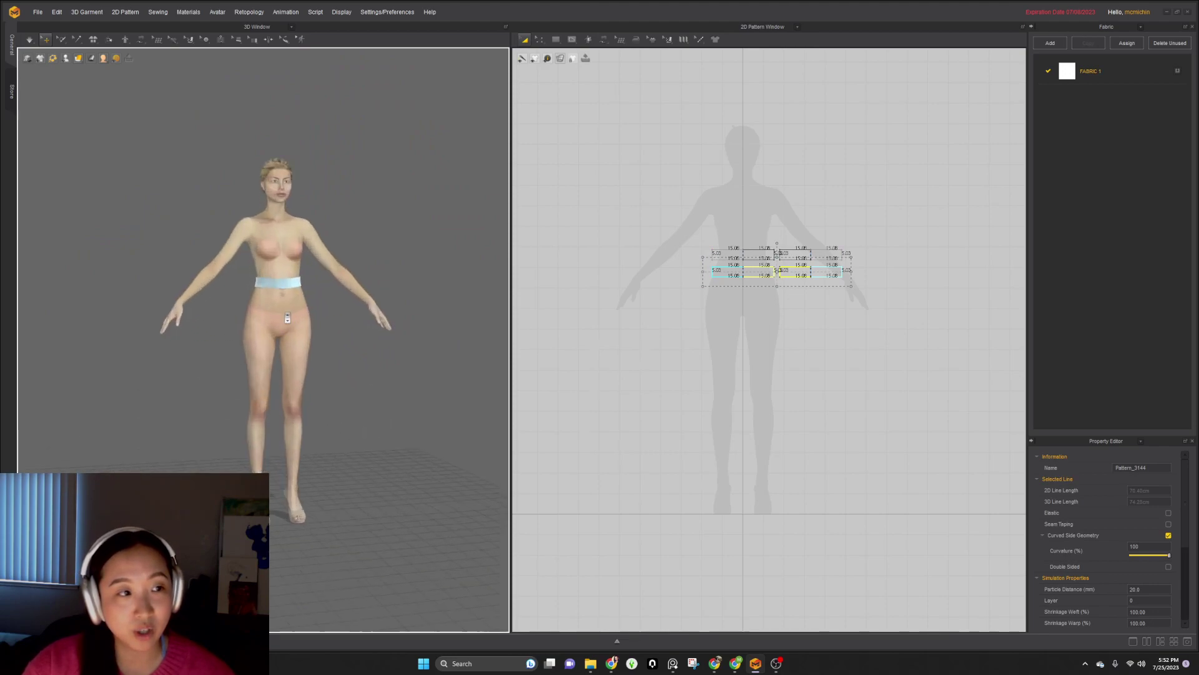
{"action": "mouse_move", "coordinate": [268, 298]}
{"action": "right_mouse_down"}
{"action": "mouse_move", "coordinate": [337, 299]}
{"action": "mouse_move", "coordinate": [281, 308]}
{"action": "right_mouse_up"}
{"action": "scroll", "coordinate": [312, 274], "scroll_direction": "up", "scroll_amount": 2}
{"action": "middle_click_drag", "start_coordinate": [318, 244], "coordinate": [277, 490]}
{"action": "key", "text": "Delete"}
- Duplicate both waistband pieces and place the copies to the right of the avatar silhouette in the 2D layout
{"action": "key", "text": "ctrl+a"}
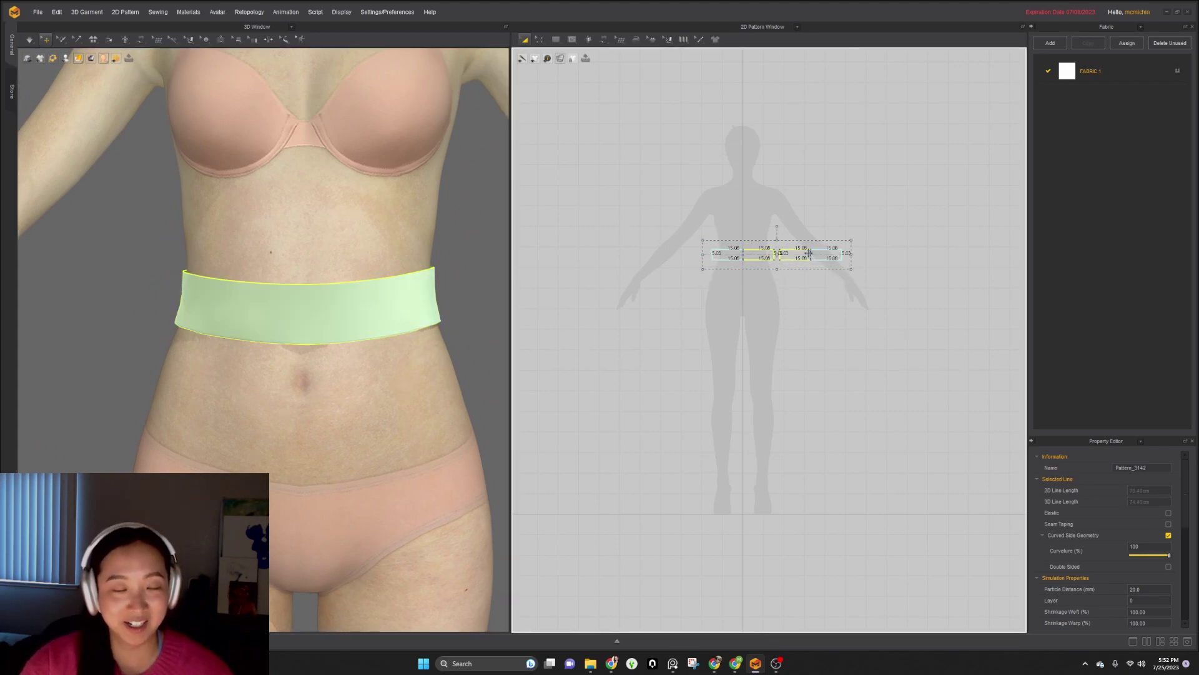
{"action": "scroll", "coordinate": [862, 257], "scroll_direction": "down", "scroll_amount": 4}
{"action": "key", "text": "ctrl+v"}
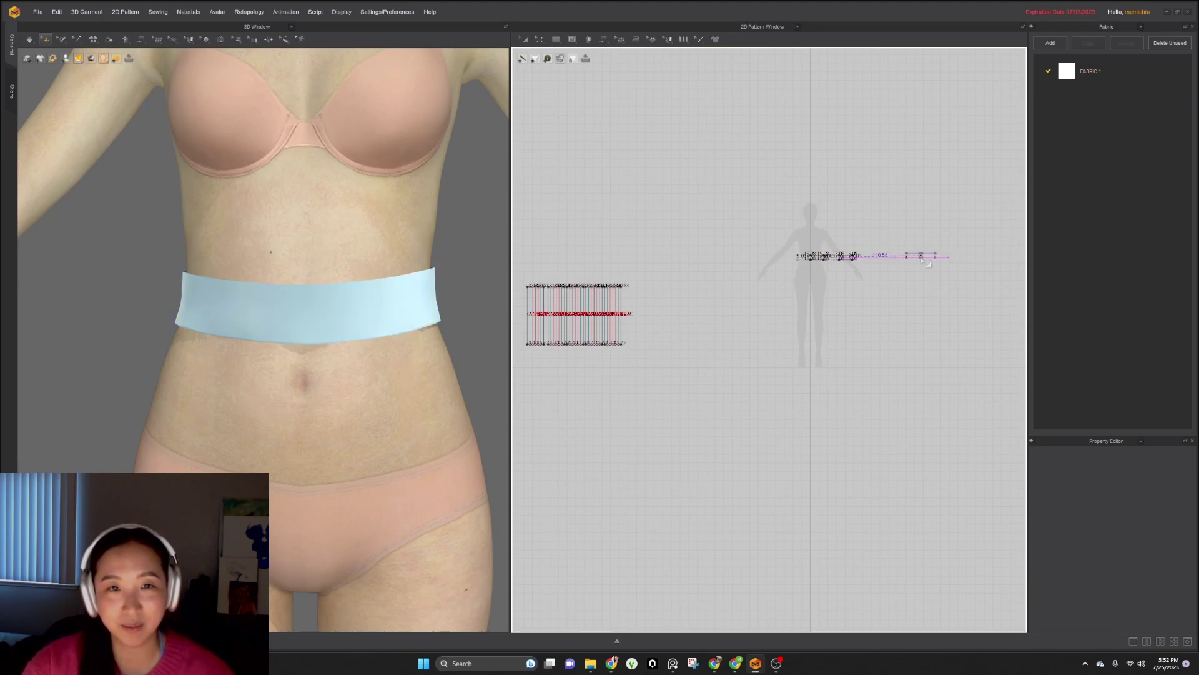
{"action": "left_click", "coordinate": [922, 259]}
{"action": "scroll", "coordinate": [422, 340], "scroll_direction": "down", "scroll_amount": 5}
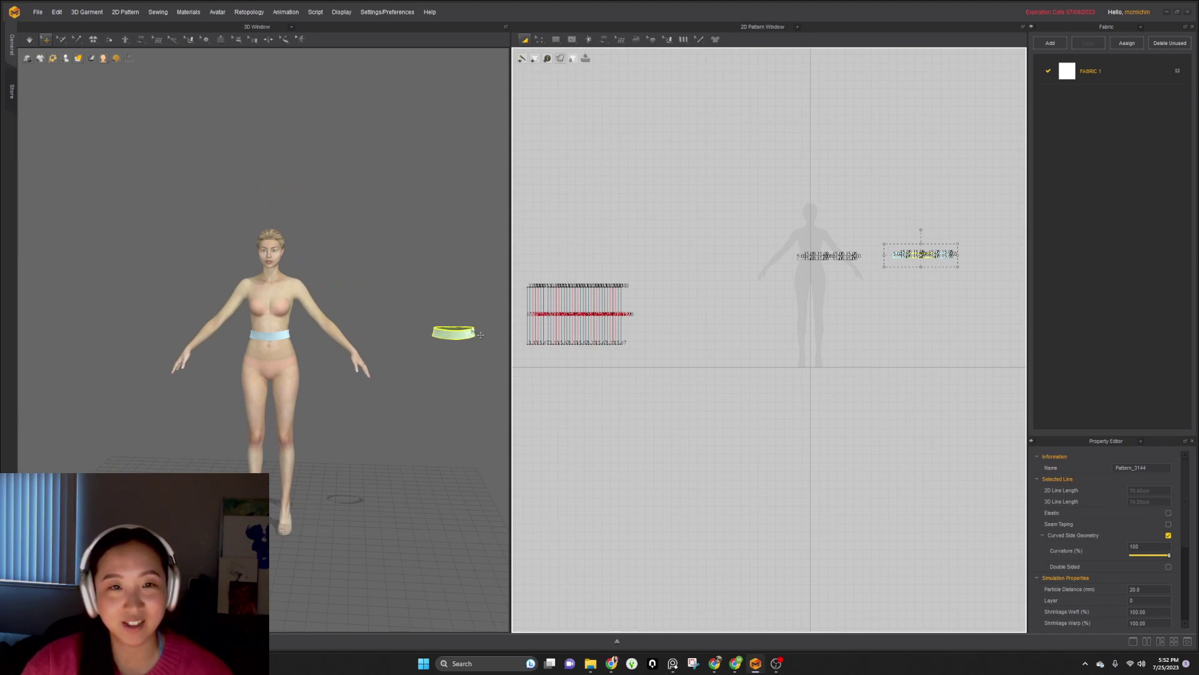
- Move the waistband copies directly below the originals in the 2D layout and beside the avatar's waist in 3D
{"action": "scroll", "coordinate": [890, 258], "scroll_direction": "up", "scroll_amount": 4}
{"action": "left_click_drag", "start_coordinate": [890, 257], "coordinate": [643, 283]}
{"action": "left_click_drag", "start_coordinate": [460, 336], "coordinate": [277, 343]}
{"action": "right_click_drag", "start_coordinate": [293, 340], "coordinate": [352, 327]}
{"action": "scroll", "coordinate": [351, 328], "scroll_direction": "up", "scroll_amount": 6}
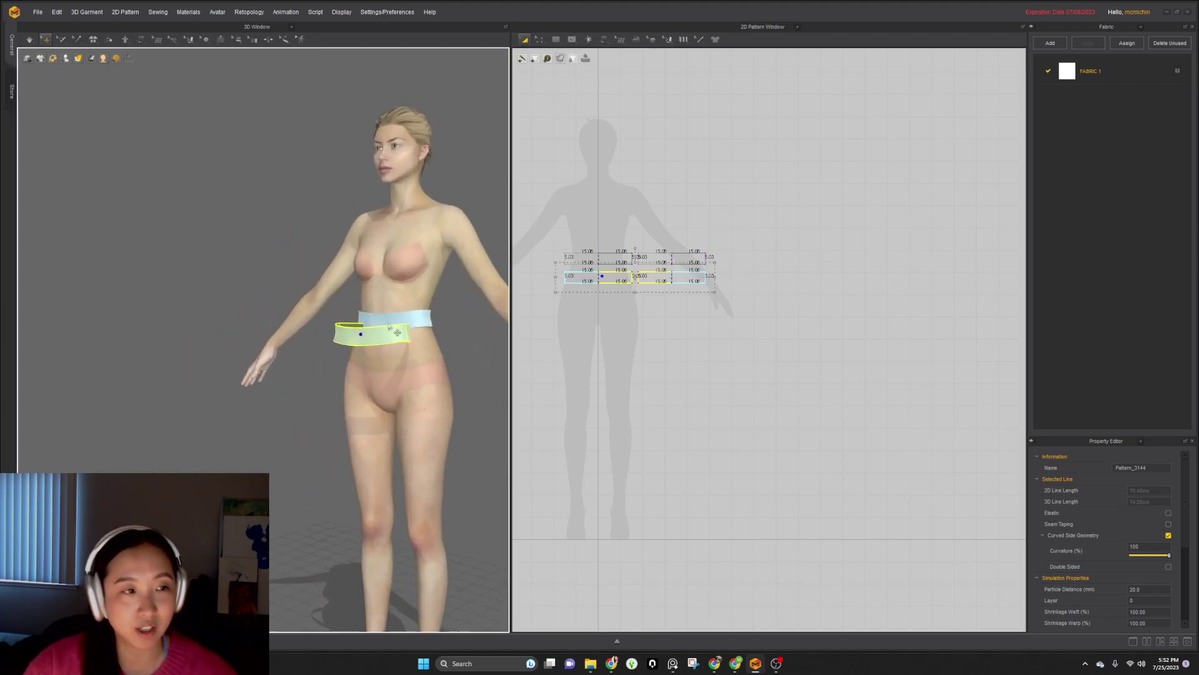
- Examine the position of the waistband copies relative to the avatar's waist from several angles
{"action": "middle_click_drag", "start_coordinate": [343, 337], "coordinate": [215, 398]}
{"action": "right_click_drag", "start_coordinate": [216, 398], "coordinate": [349, 373]}
{"action": "middle_click_drag", "start_coordinate": [349, 373], "coordinate": [163, 370]}
{"action": "right_click_drag", "start_coordinate": [206, 381], "coordinate": [238, 375]}
{"action": "right_click_drag", "start_coordinate": [327, 312], "coordinate": [293, 300]}
{"action": "middle_click_drag", "start_coordinate": [291, 279], "coordinate": [288, 400]}
{"action": "scroll", "coordinate": [287, 400], "scroll_direction": "up", "scroll_amount": 3}
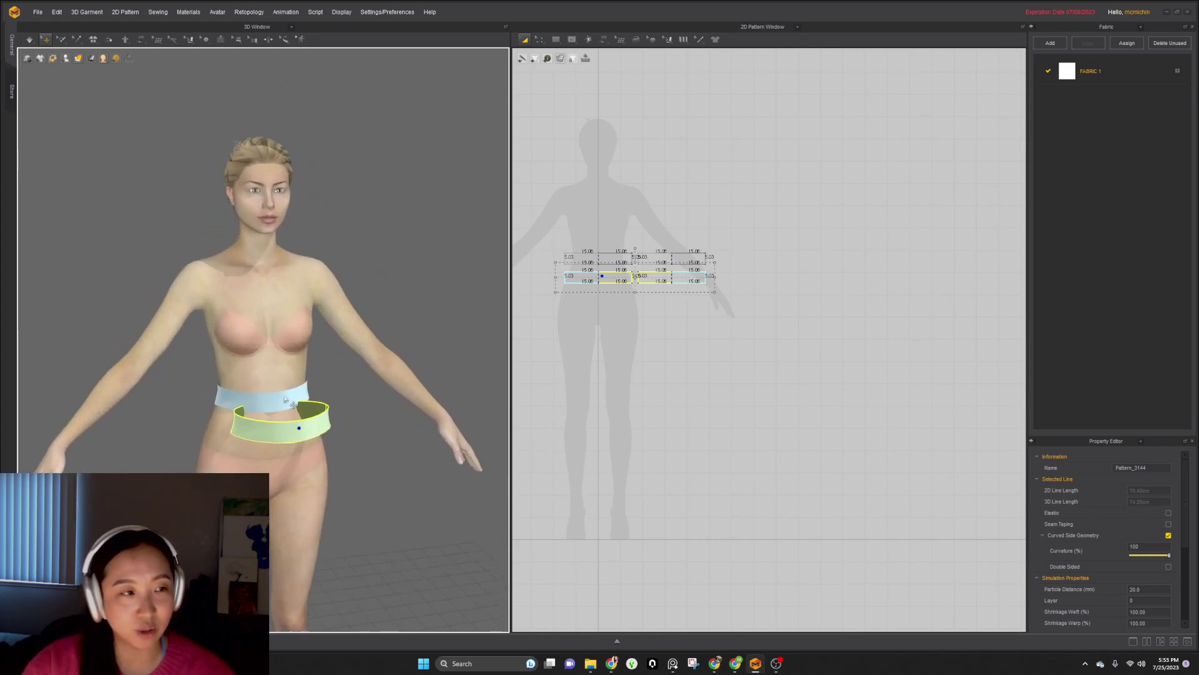
{"action": "right_click_drag", "start_coordinate": [252, 448], "coordinate": [149, 462]}
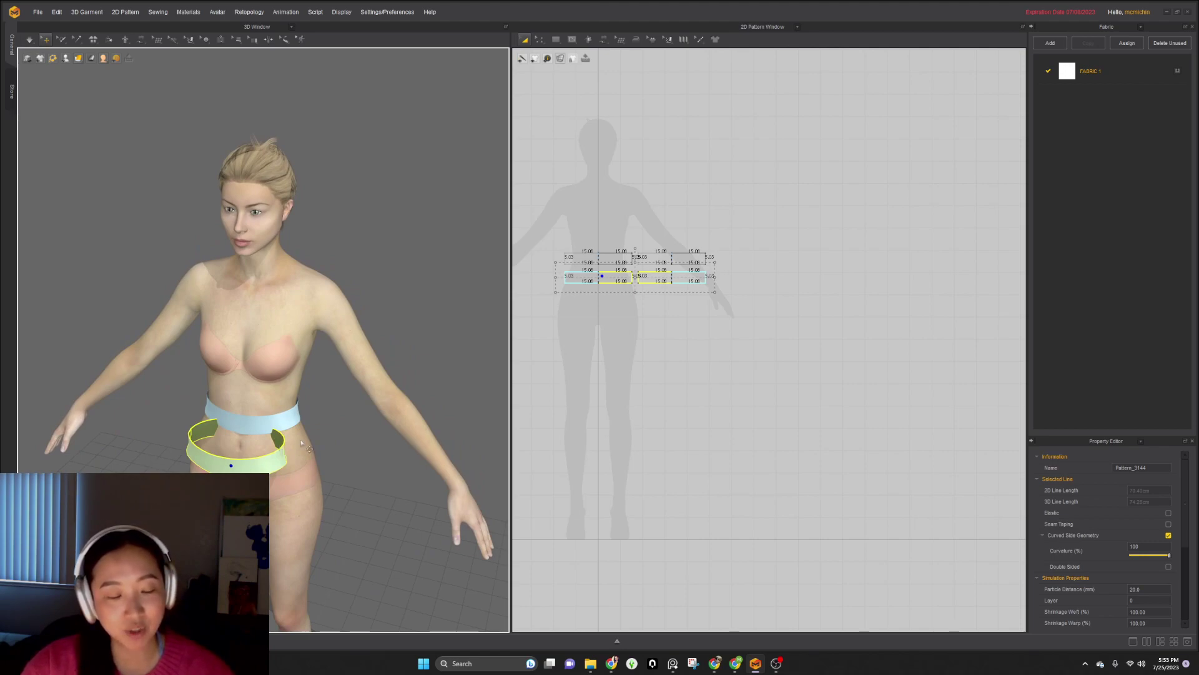
- Move the two waistband copies around the avatar's hips, just below the existing waistband, in the 3D view
{"action": "key", "text": "1"}
{"action": "scroll", "coordinate": [365, 355], "scroll_direction": "up", "scroll_amount": 6}
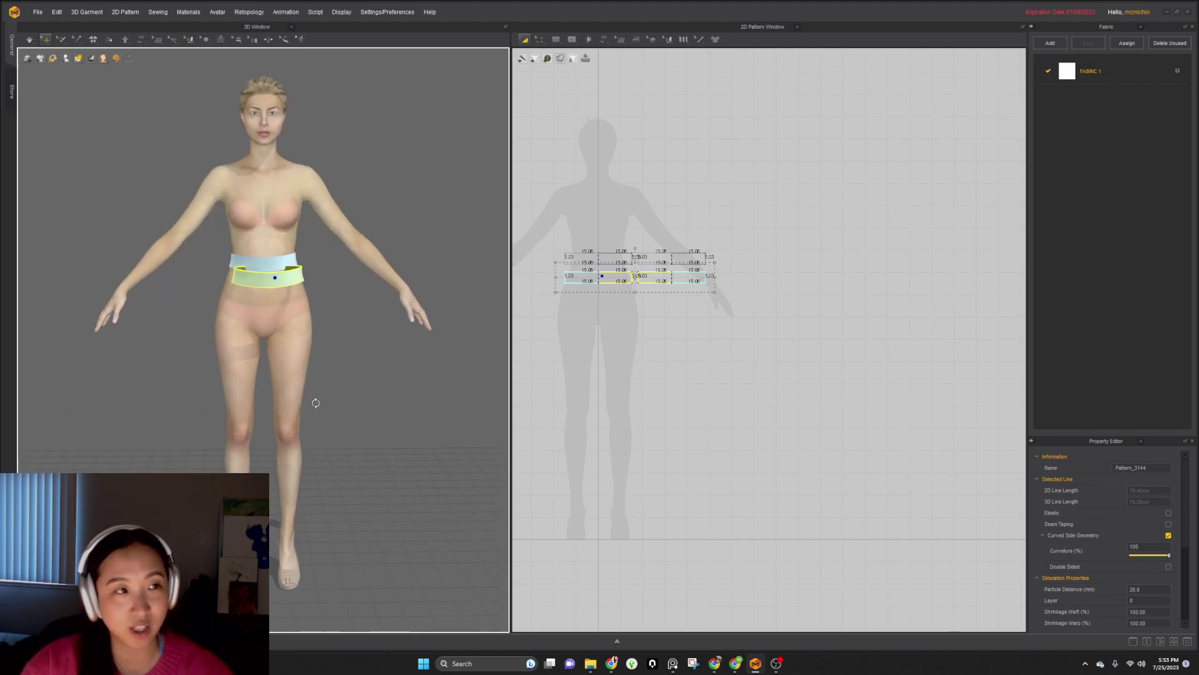
{"action": "right_click_drag", "start_coordinate": [282, 518], "coordinate": [250, 518]}
{"action": "middle_click_drag", "start_coordinate": [250, 519], "coordinate": [243, 441]}
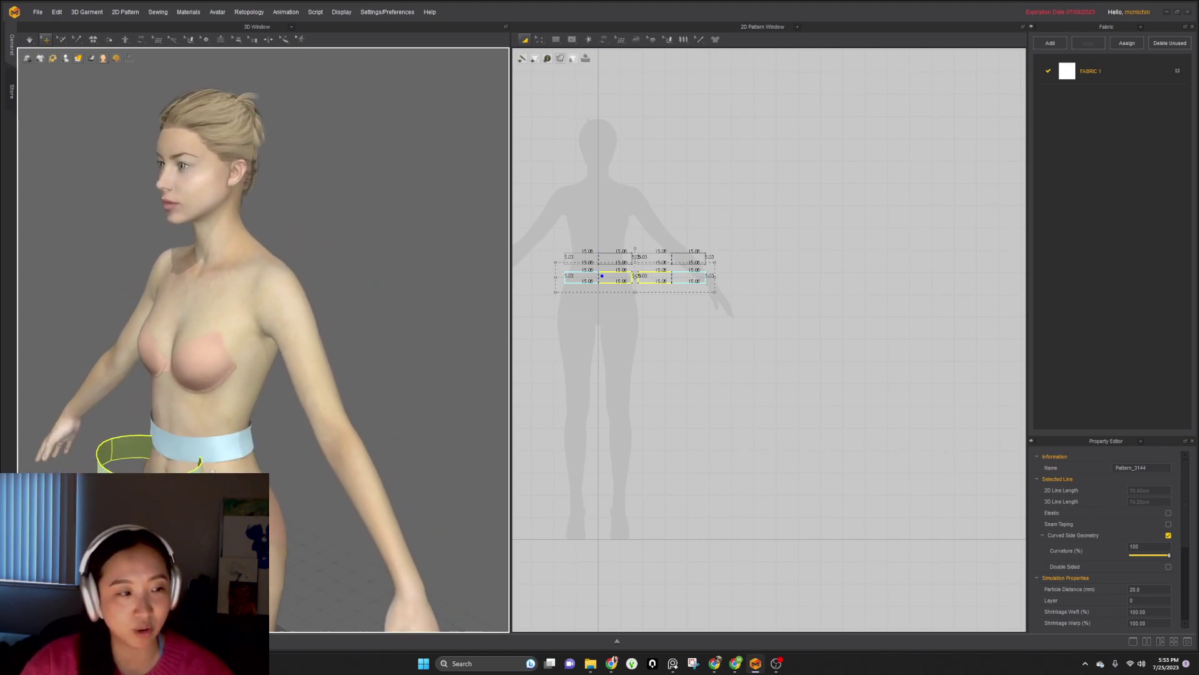
{"action": "scroll", "coordinate": [206, 466], "scroll_direction": "up", "scroll_amount": 1}
{"action": "left_click_drag", "start_coordinate": [156, 486], "coordinate": [232, 490]}
{"action": "right_click_drag", "start_coordinate": [232, 490], "coordinate": [309, 492]}
{"action": "left_click_drag", "start_coordinate": [165, 491], "coordinate": [115, 494]}
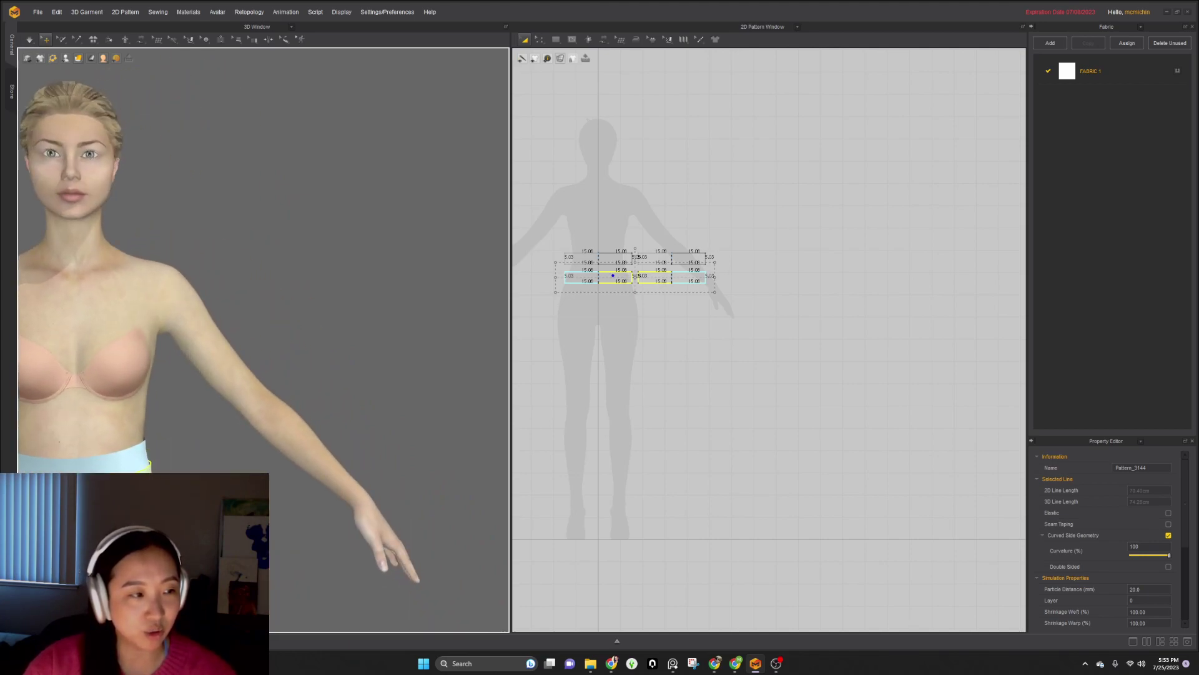
{"action": "right_click_drag", "start_coordinate": [140, 494], "coordinate": [69, 494]}
{"action": "scroll", "coordinate": [589, 257], "scroll_direction": "up", "scroll_amount": 3}
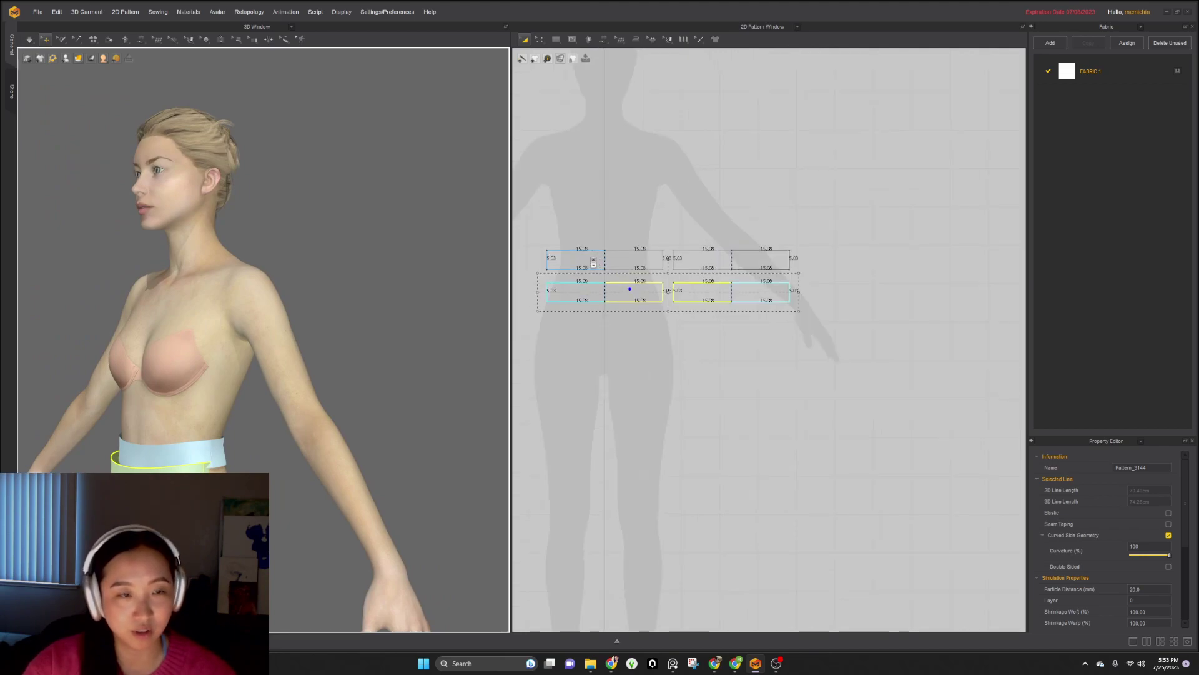
- Sew the front and back waistband bottom edges to the top edges of the copies beneath them
{"action": "key", "text": "n"}
{"action": "left_click", "coordinate": [596, 272]}
{"action": "left_click", "coordinate": [597, 283]}
{"action": "left_click", "coordinate": [712, 277]}
{"action": "left_click", "coordinate": [710, 287]}
{"action": "key", "text": "a"}
{"action": "key", "text": "n"}
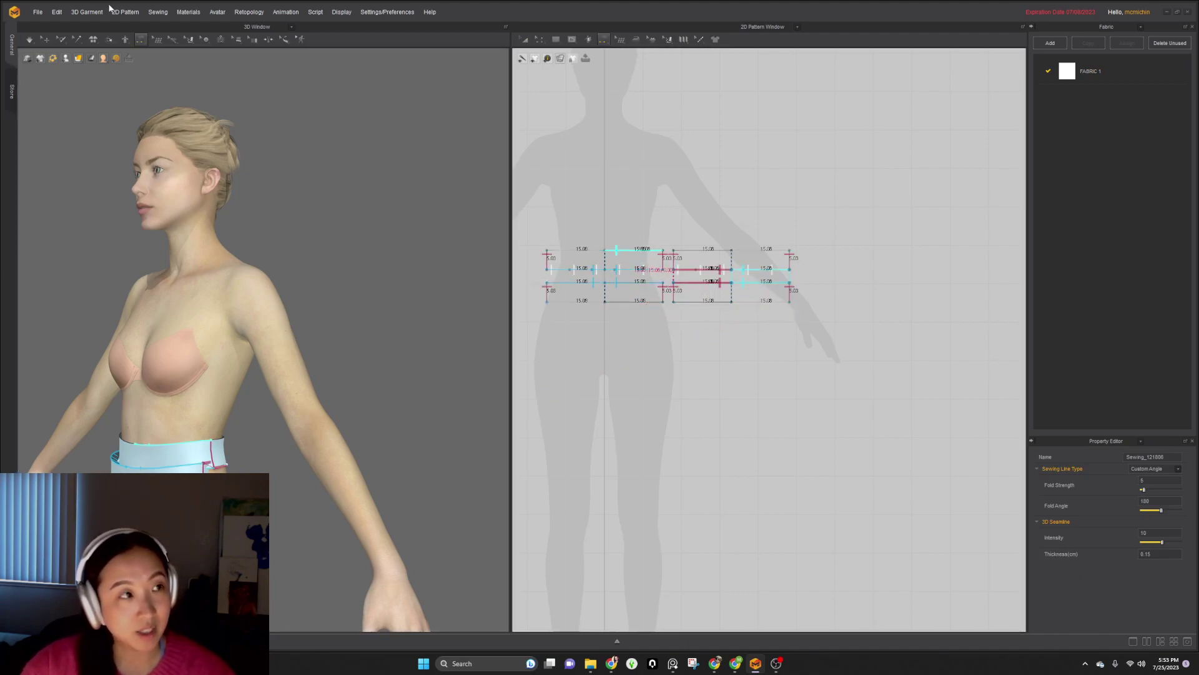
- Select both waistband copies and align them around the avatar's body directly under the waistband
{"action": "left_click", "coordinate": [46, 40]}
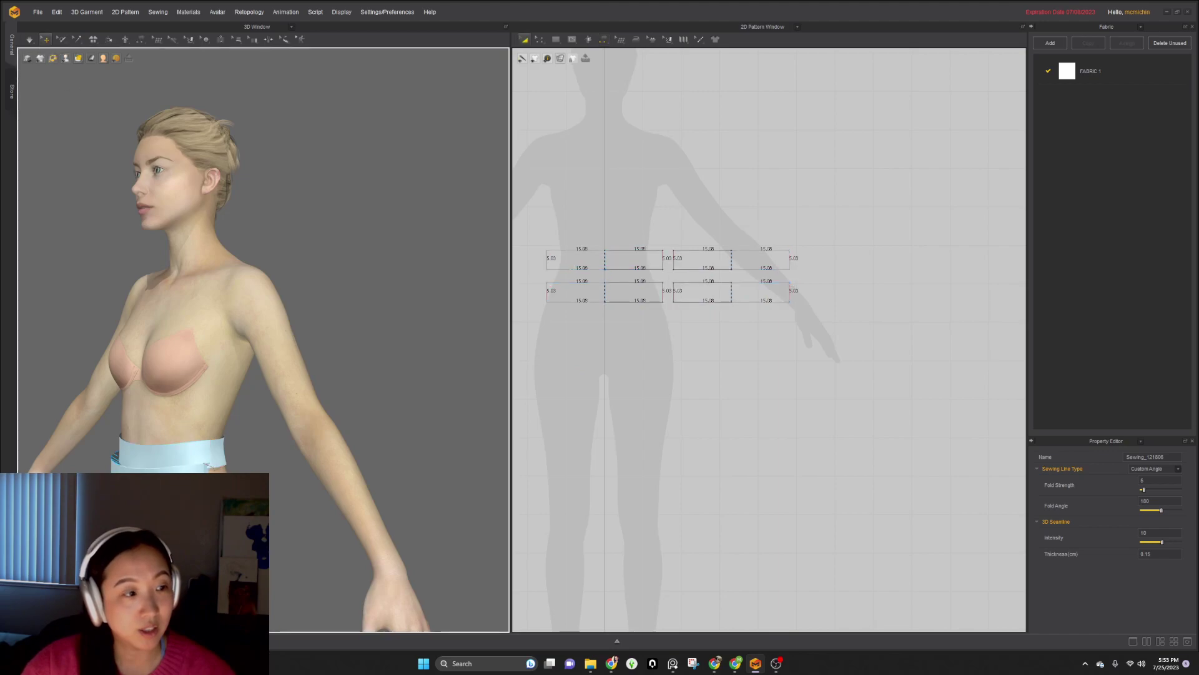
{"action": "left_click", "coordinate": [178, 475]}
{"action": "right_click_drag", "start_coordinate": [211, 444], "coordinate": [153, 444]}
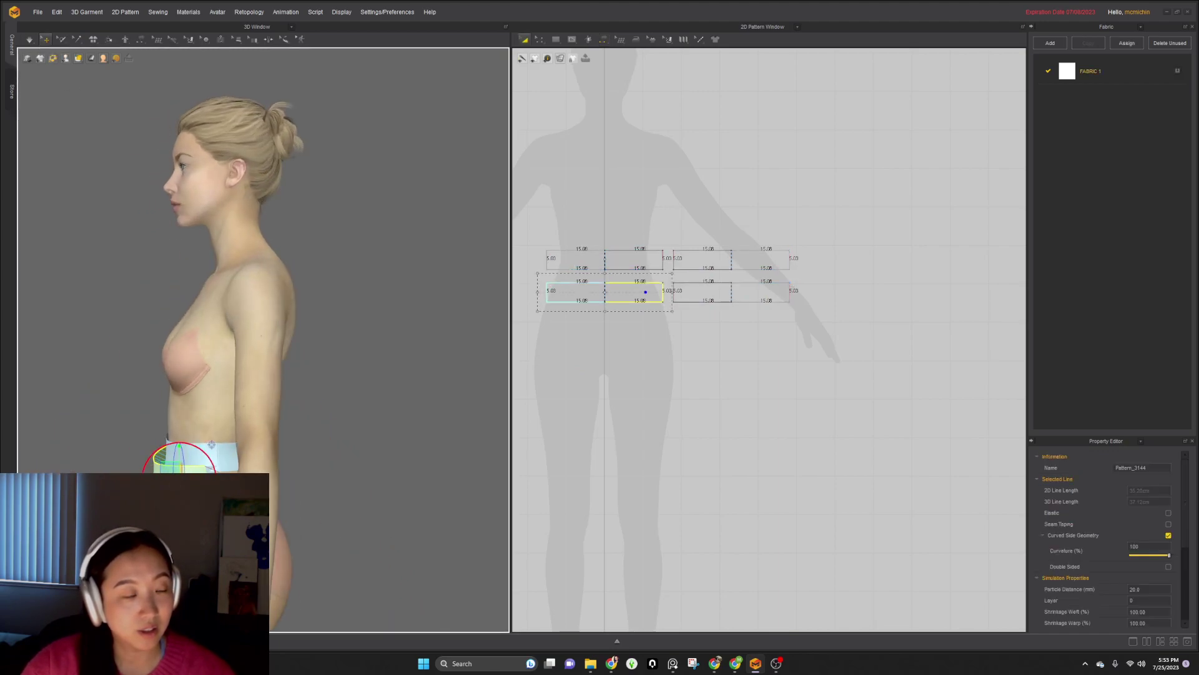
{"action": "left_click", "coordinate": [677, 294], "text": "shift"}
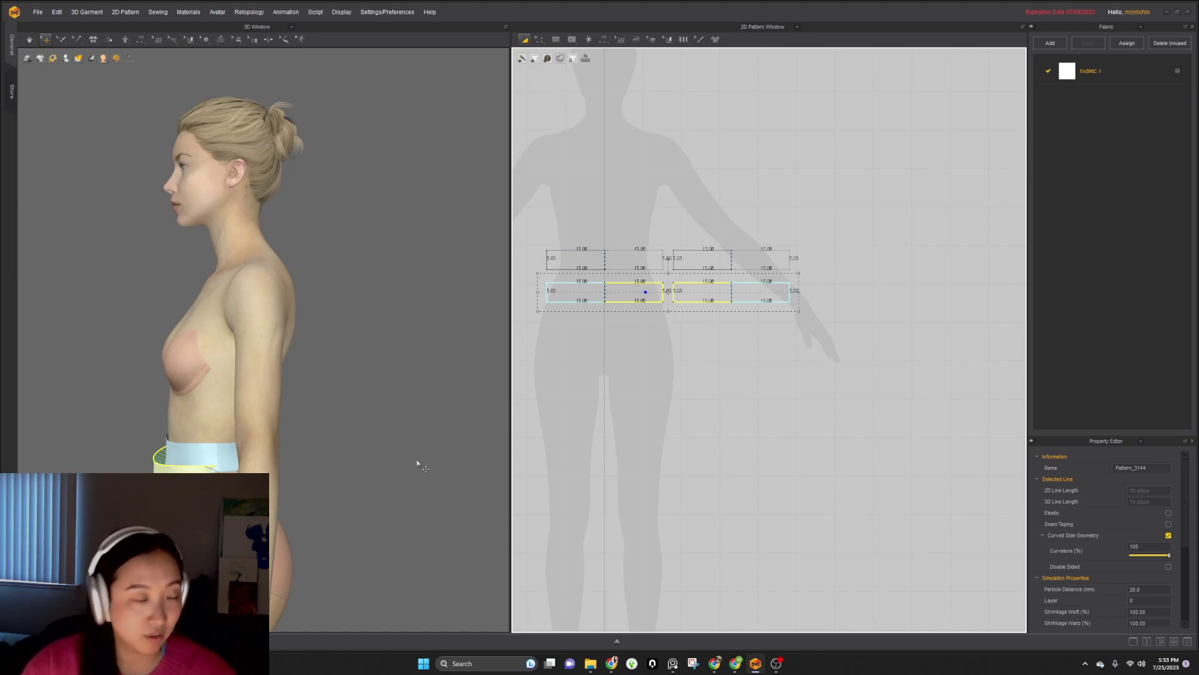
{"action": "middle_click_drag", "start_coordinate": [382, 487], "coordinate": [377, 428]}
{"action": "scroll", "coordinate": [382, 426], "scroll_direction": "up", "scroll_amount": 1}
{"action": "left_click", "coordinate": [389, 425]}
{"action": "left_click_drag", "start_coordinate": [223, 407], "coordinate": [274, 404]}
{"action": "scroll", "coordinate": [319, 434], "scroll_direction": "down", "scroll_amount": 1}
{"action": "right_click_drag", "start_coordinate": [318, 434], "coordinate": [279, 464]}
- Extend the bottom edges of both copies down into skirt panels about 54 cm long and simulate the drape
{"action": "key", "text": "z"}
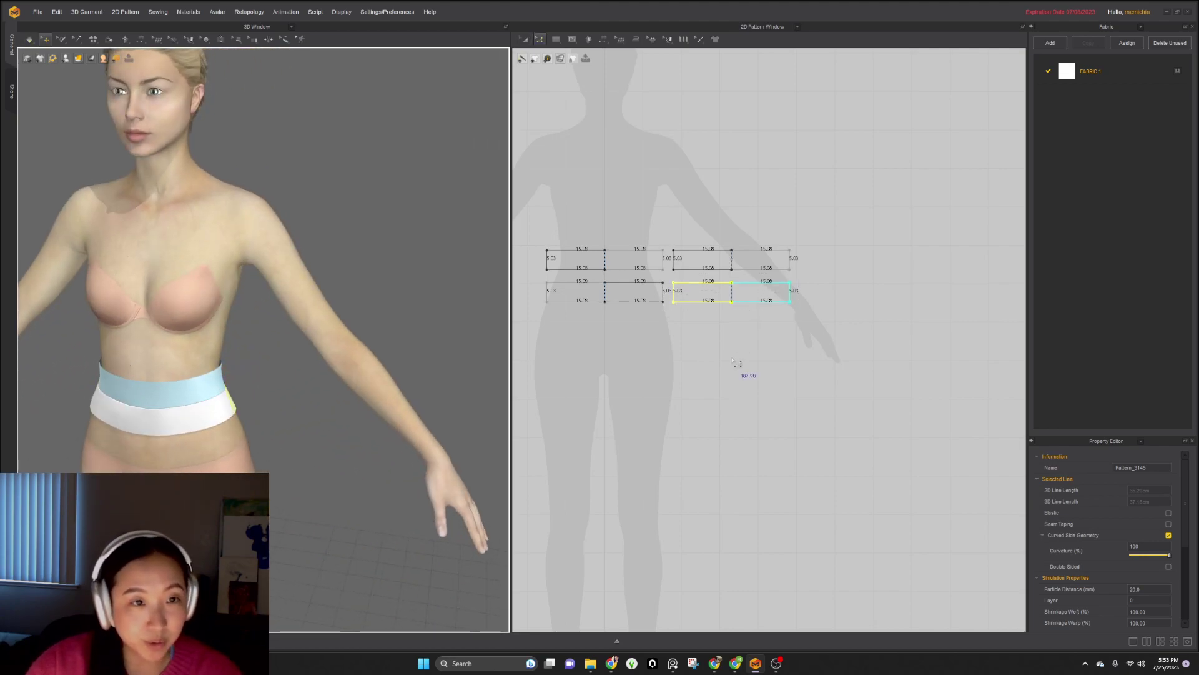
{"action": "left_click", "coordinate": [737, 364]}
{"action": "scroll", "coordinate": [320, 435], "scroll_direction": "down", "scroll_amount": 4}
{"action": "right_click_drag", "start_coordinate": [320, 435], "coordinate": [345, 426]}
{"action": "left_click", "coordinate": [627, 302]}
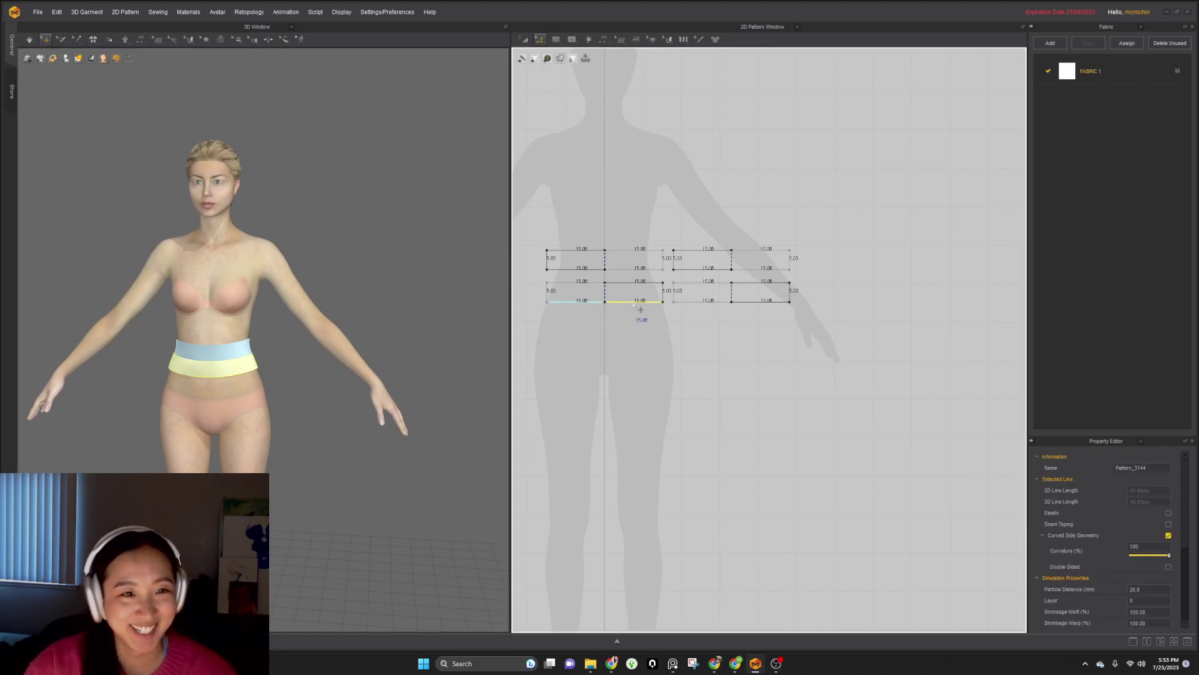
{"action": "left_click", "coordinate": [719, 303], "text": "shift"}
{"action": "left_click_drag", "start_coordinate": [725, 310], "coordinate": [717, 500]}
{"action": "key", "text": "space"}
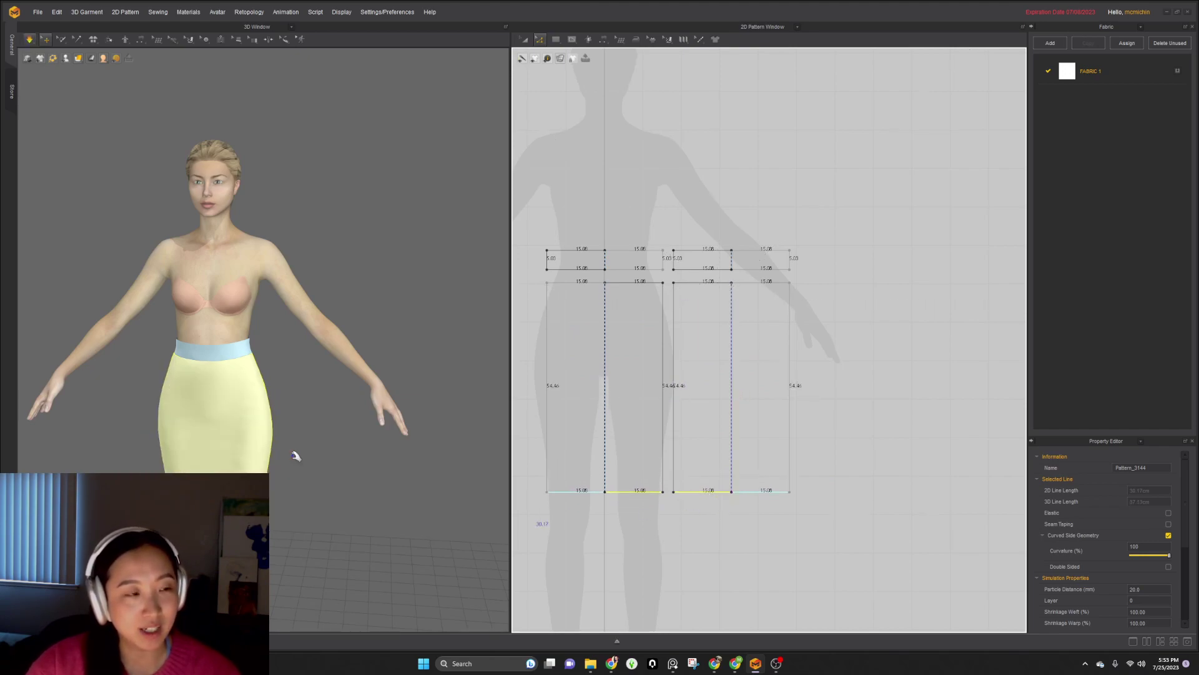
- Move the back skirt panel further away from the front panel in the 2D layout to leave a gap
{"action": "scroll", "coordinate": [658, 500], "scroll_direction": "down", "scroll_amount": 3}
{"action": "key", "text": "a"}
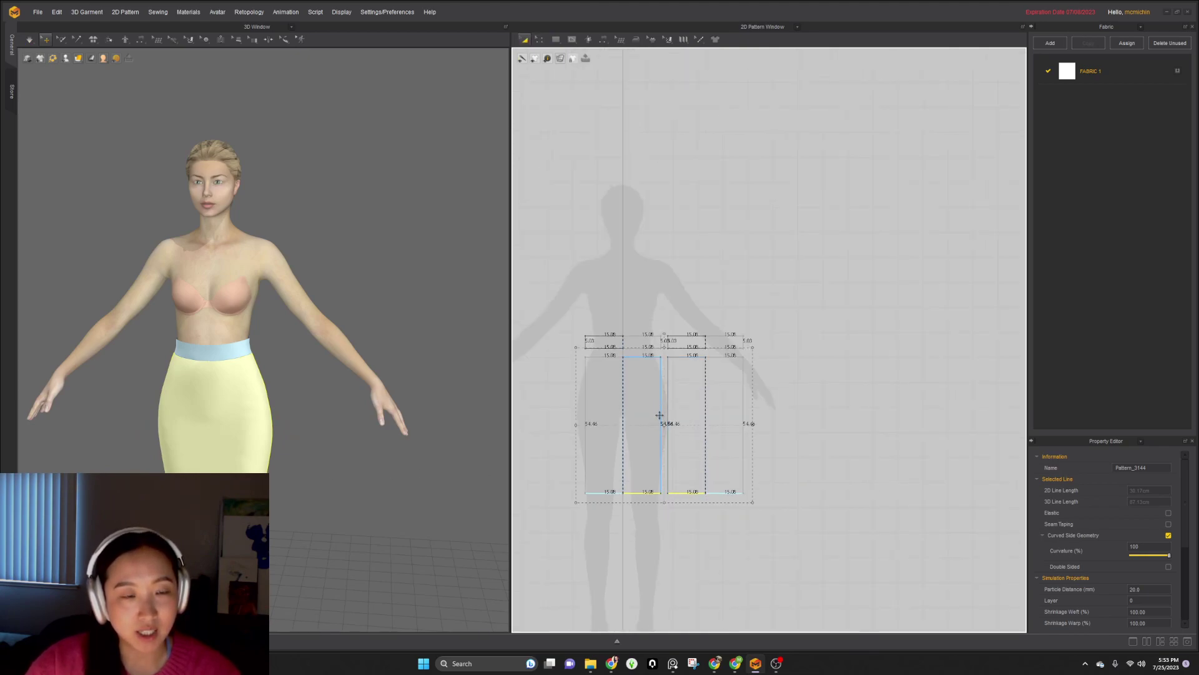
{"action": "left_click", "coordinate": [668, 411]}
{"action": "left_click_drag", "start_coordinate": [671, 410], "coordinate": [747, 411]}
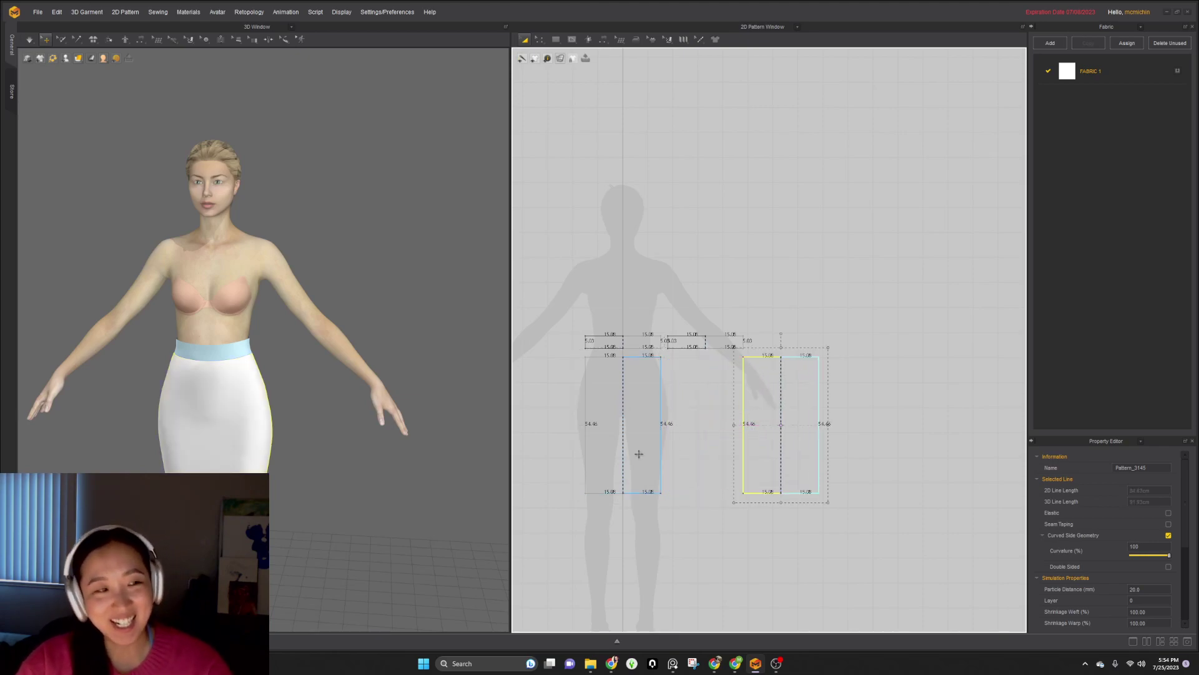
{"action": "right_click_drag", "start_coordinate": [641, 486], "coordinate": [691, 477]}
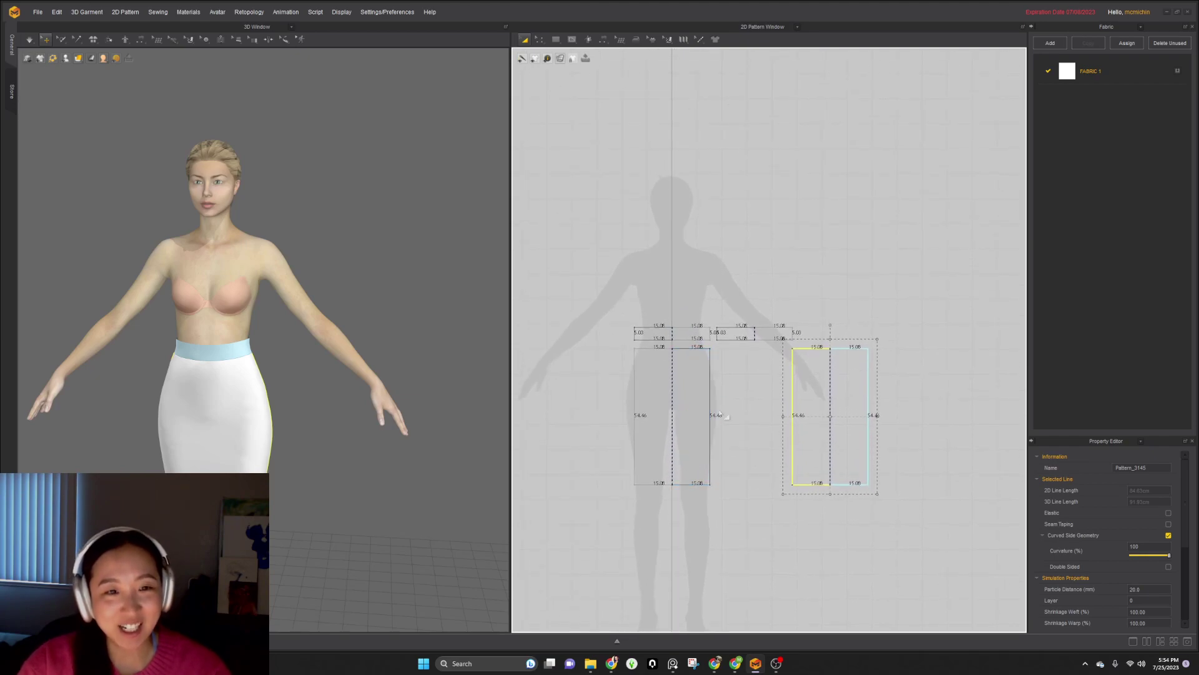
{"action": "scroll", "coordinate": [697, 428], "scroll_direction": "up", "scroll_amount": 1}
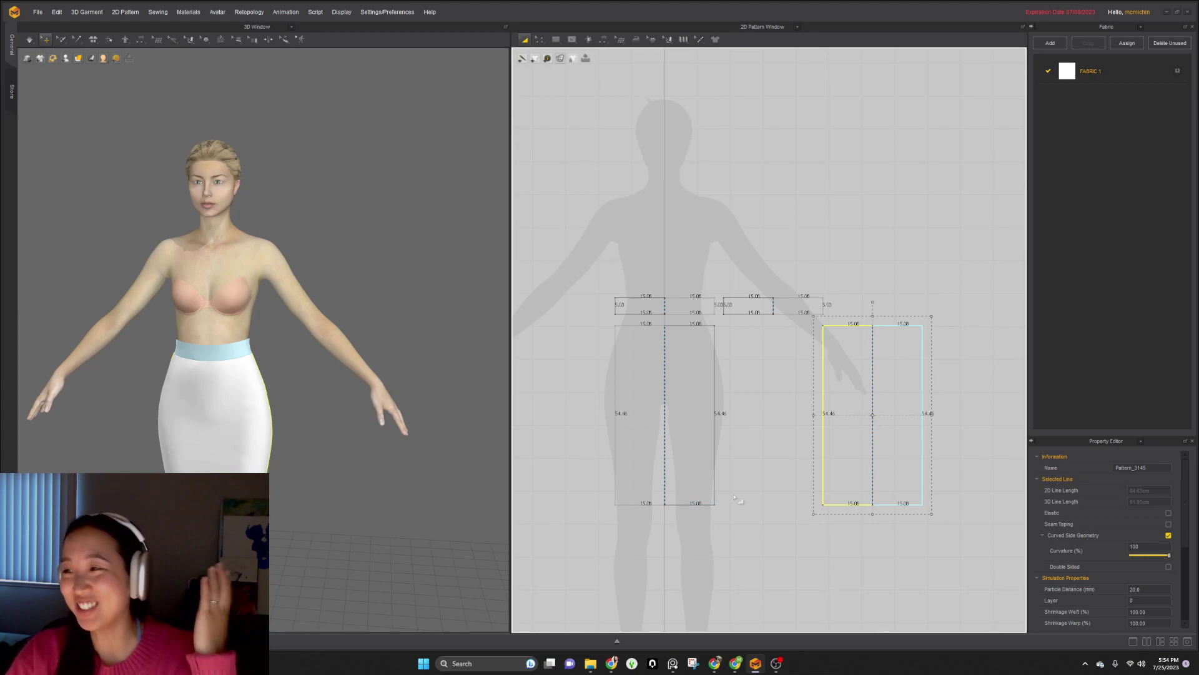
{"action": "left_click", "coordinate": [766, 518]}
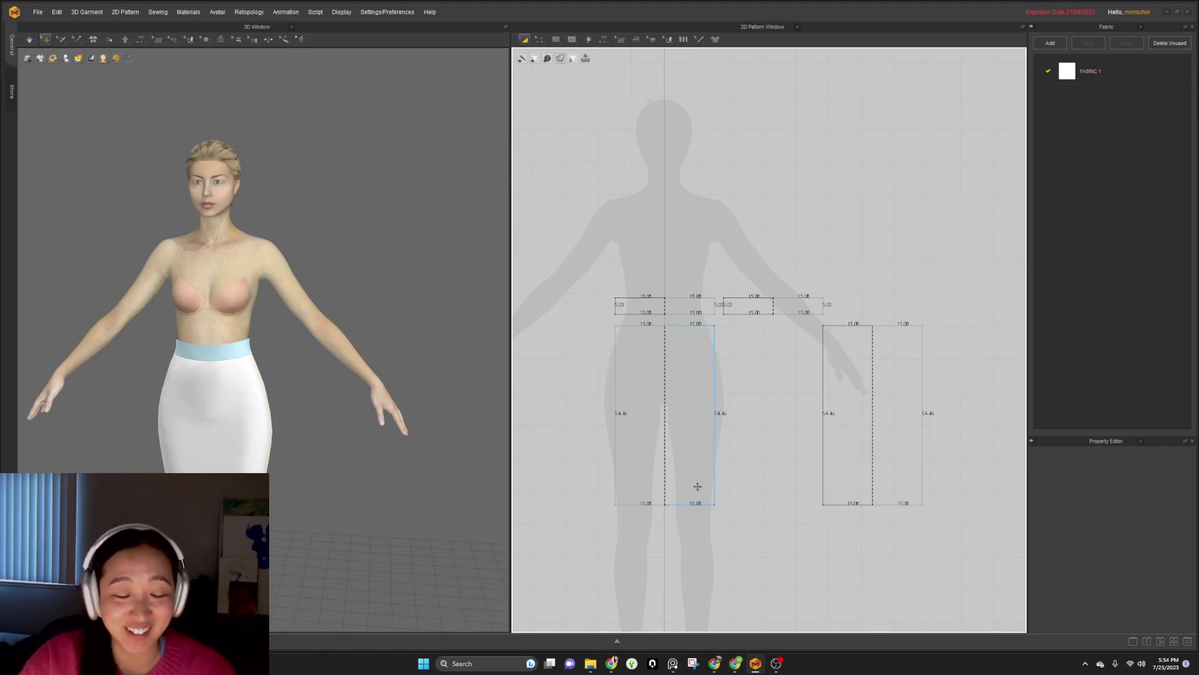
- Place the back skirt panel directly beneath the front panel with their side edges lined up in the 2D layout
{"action": "key", "text": "z"}
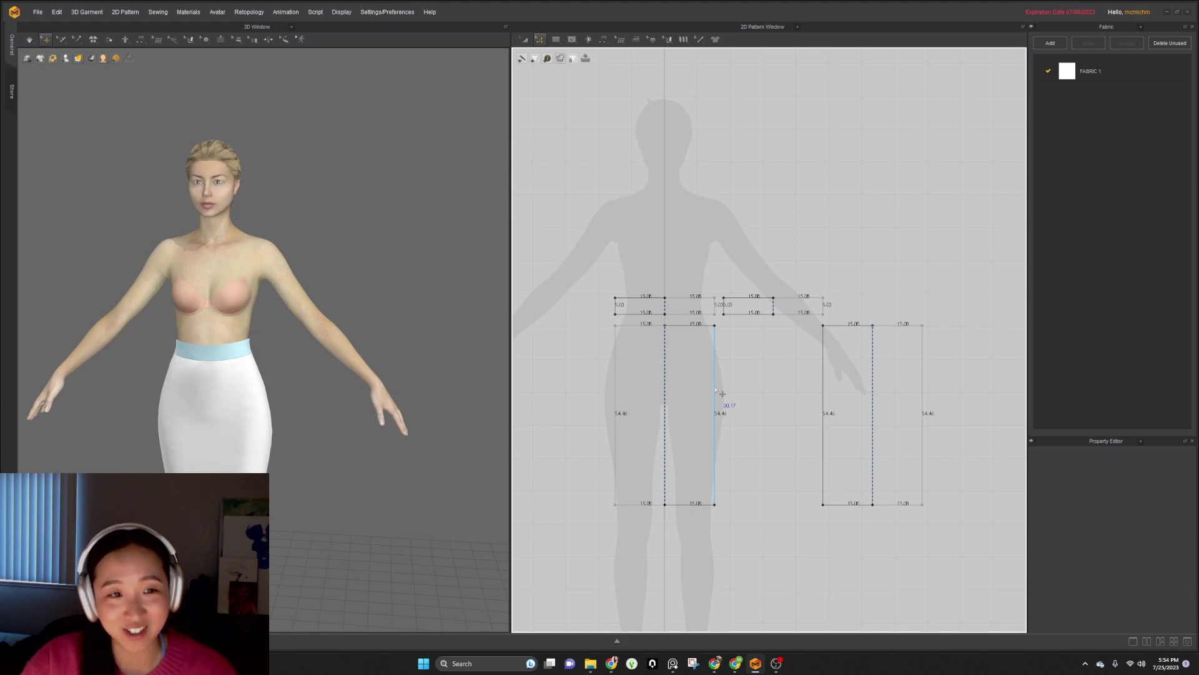
{"action": "key", "text": "a"}
{"action": "left_click_drag", "start_coordinate": [841, 380], "coordinate": [634, 564]}
{"action": "left_click", "coordinate": [734, 554]}
- Widen both skirt panels together to about 31 cm per half, simulating the gathers along the way
{"action": "key", "text": "z"}
{"action": "left_click", "coordinate": [716, 493]}
{"action": "left_click_drag", "start_coordinate": [721, 453], "coordinate": [744, 453]}
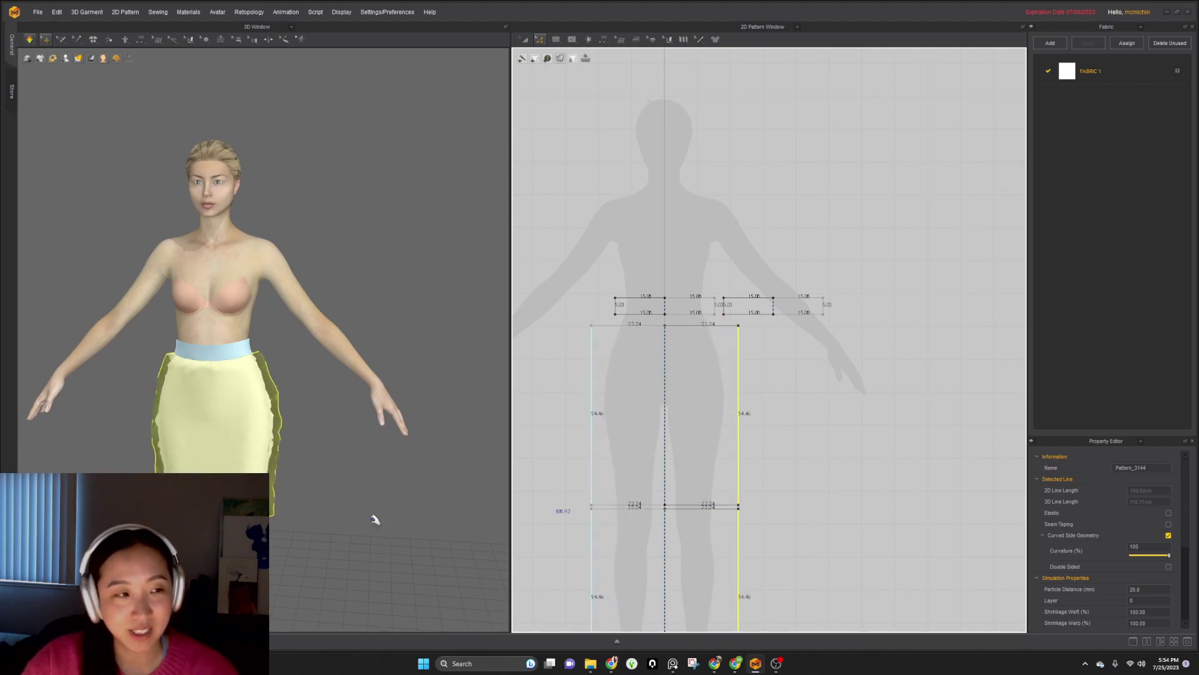
{"action": "left_click_drag", "start_coordinate": [747, 406], "coordinate": [766, 406]}
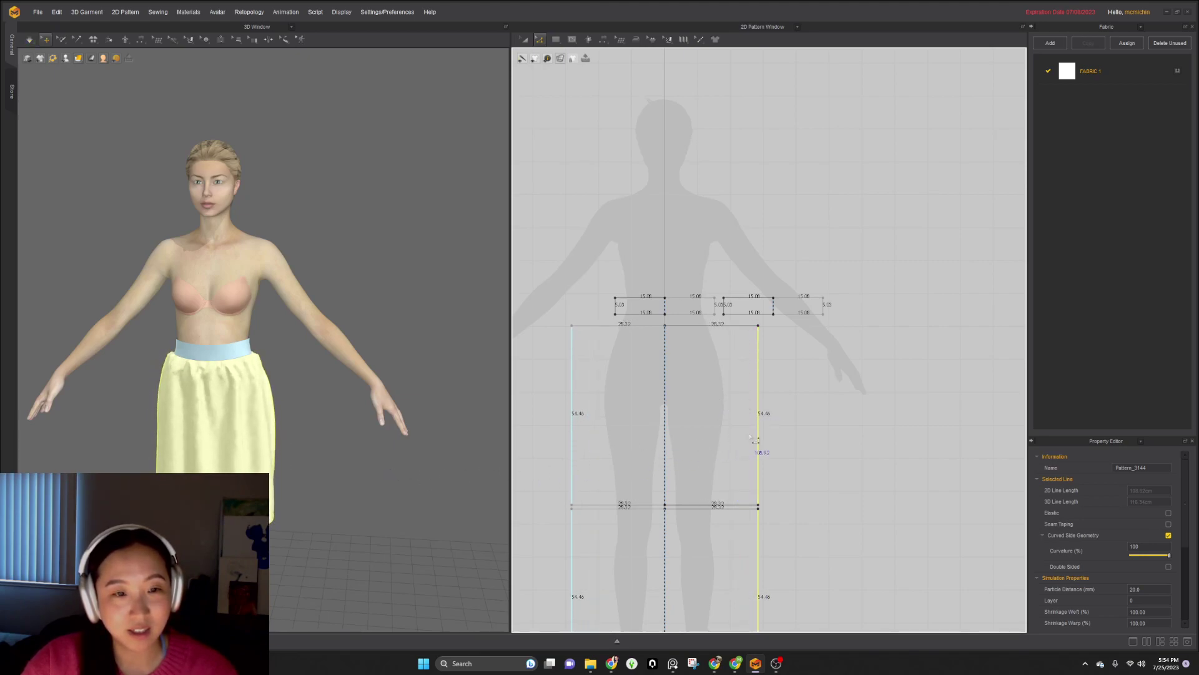
{"action": "left_click_drag", "start_coordinate": [767, 435], "coordinate": [775, 435]}
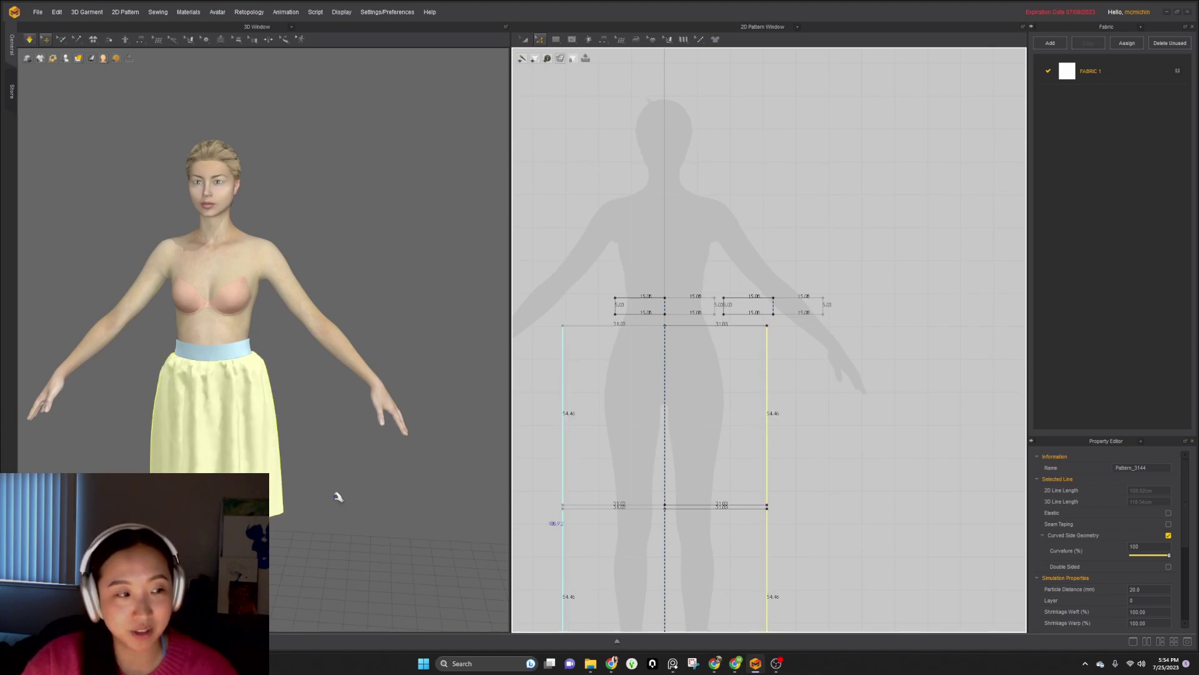
- Move the back skirt panel from below the front panel to right beside it in the 2D layout
{"action": "scroll", "coordinate": [722, 475], "scroll_direction": "down", "scroll_amount": 6}
{"action": "scroll", "coordinate": [726, 536], "scroll_direction": "up", "scroll_amount": 8}
{"action": "key", "text": "a"}
{"action": "left_click", "coordinate": [695, 502]}
{"action": "left_click_drag", "start_coordinate": [674, 505], "coordinate": [983, 345]}
{"action": "left_click", "coordinate": [924, 283]}
{"action": "left_click", "coordinate": [744, 511]}
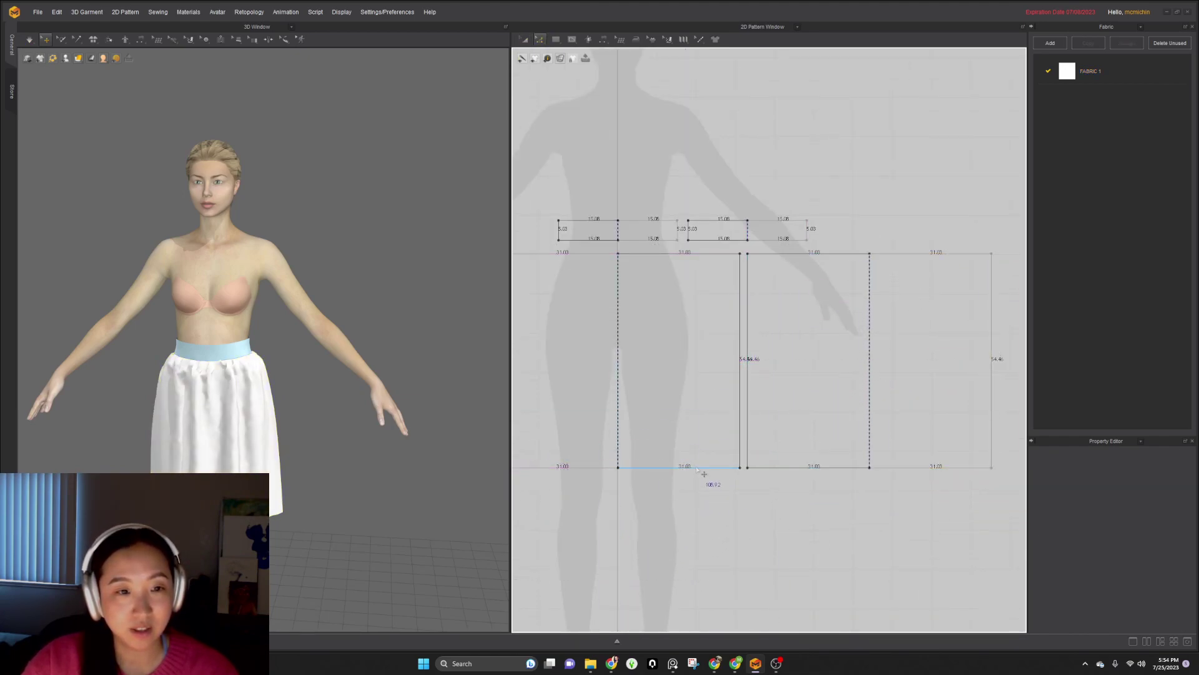
- Simulate the widened skirt on the avatar and check how its gathers fall from the front
{"action": "scroll", "coordinate": [701, 473], "scroll_direction": "down", "scroll_amount": 3}
{"action": "scroll", "coordinate": [701, 473], "scroll_direction": "up", "scroll_amount": 1}
{"action": "key", "text": "a"}
{"action": "left_click", "coordinate": [665, 427]}
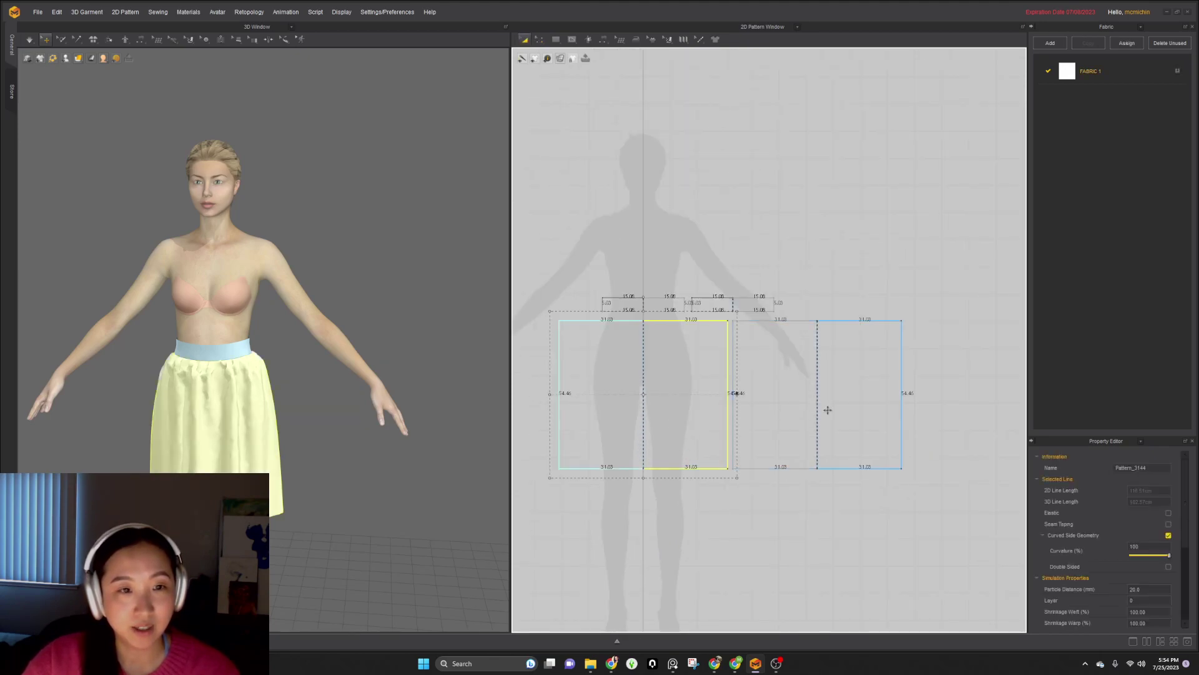
{"action": "left_click", "coordinate": [303, 504]}
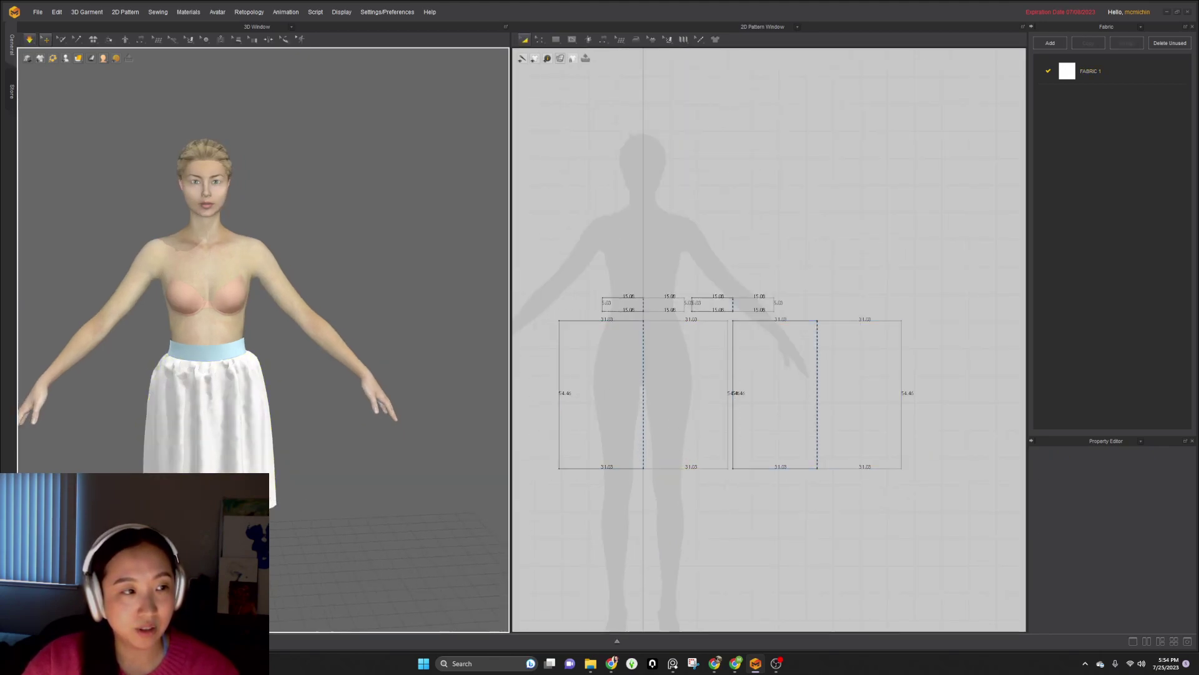
{"action": "mouse_move", "coordinate": [234, 505]}
{"action": "right_mouse_down"}
{"action": "mouse_move", "coordinate": [383, 501]}
{"action": "mouse_move", "coordinate": [226, 498]}
{"action": "right_mouse_up"}
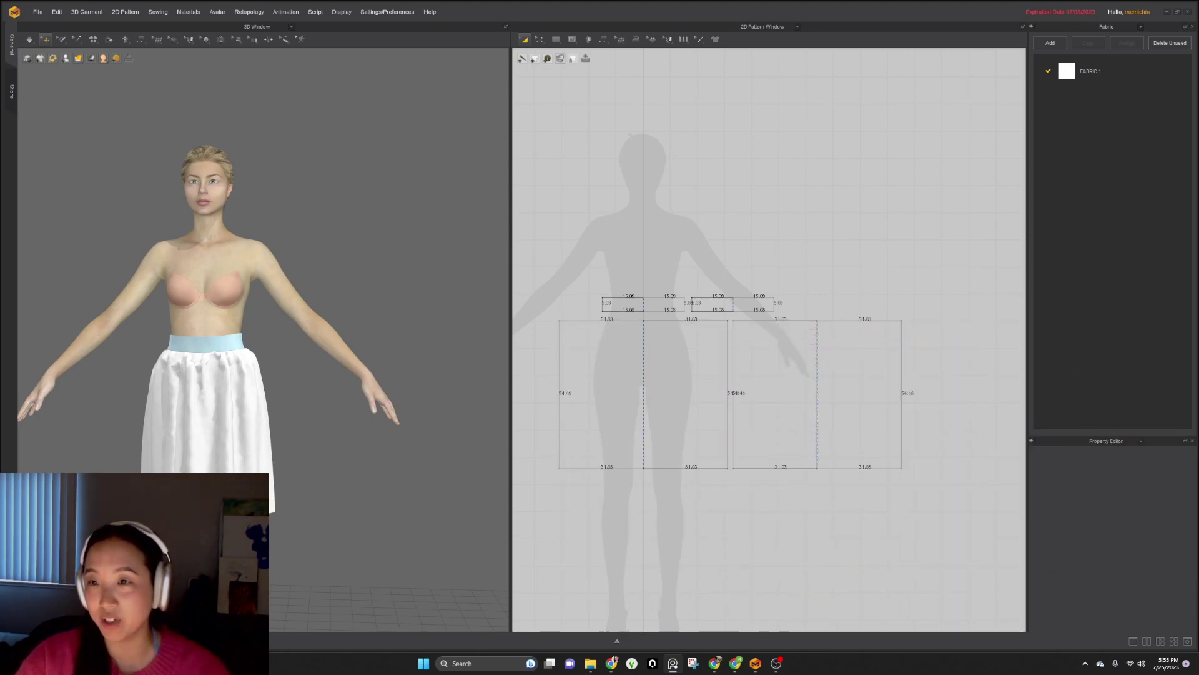
- Duplicate the front and back skirt panels and place the copies directly below the originals in the 2D layout
{"action": "left_click", "coordinate": [664, 477]}
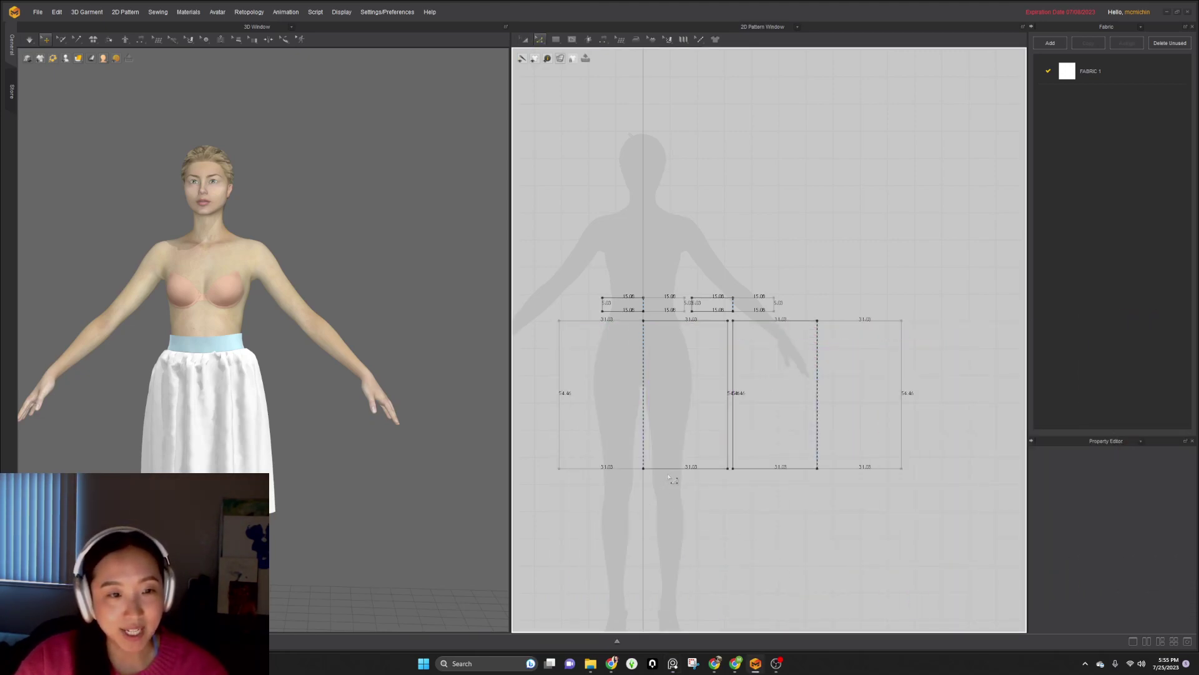
{"action": "left_click", "coordinate": [669, 472]}
{"action": "key", "text": "a"}
{"action": "left_click", "coordinate": [683, 420]}
{"action": "left_click", "coordinate": [765, 404], "text": "shift"}
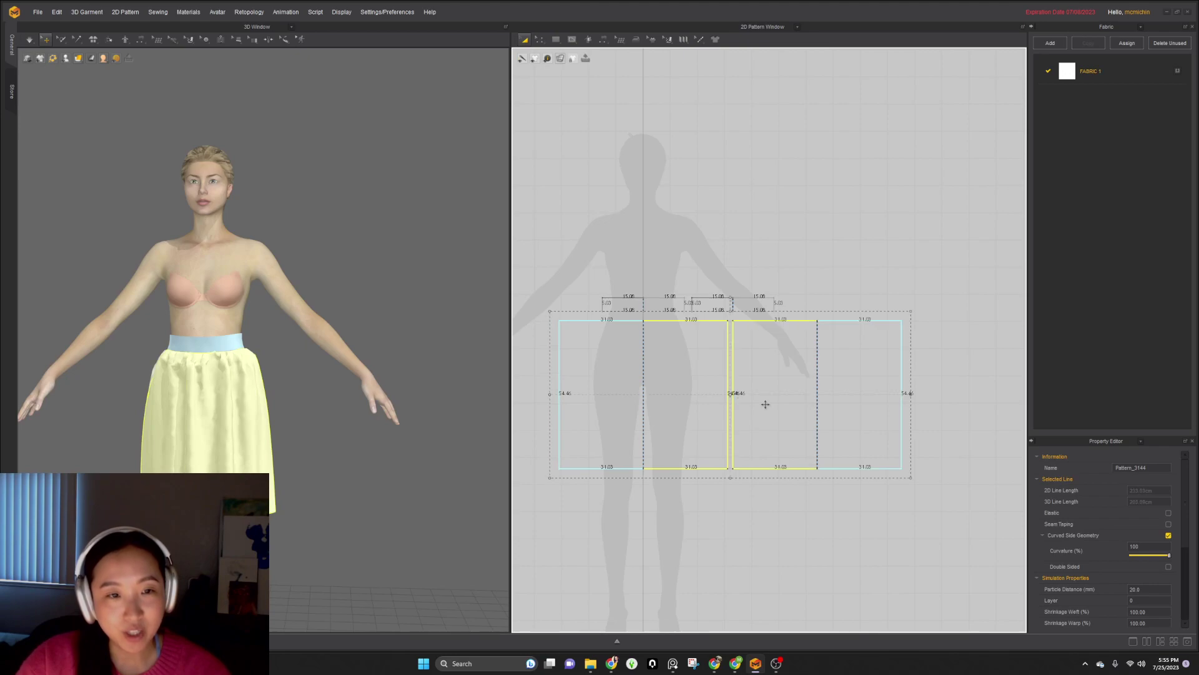
{"action": "key", "text": "ctrl+c"}
{"action": "key", "text": "ctrl+v"}
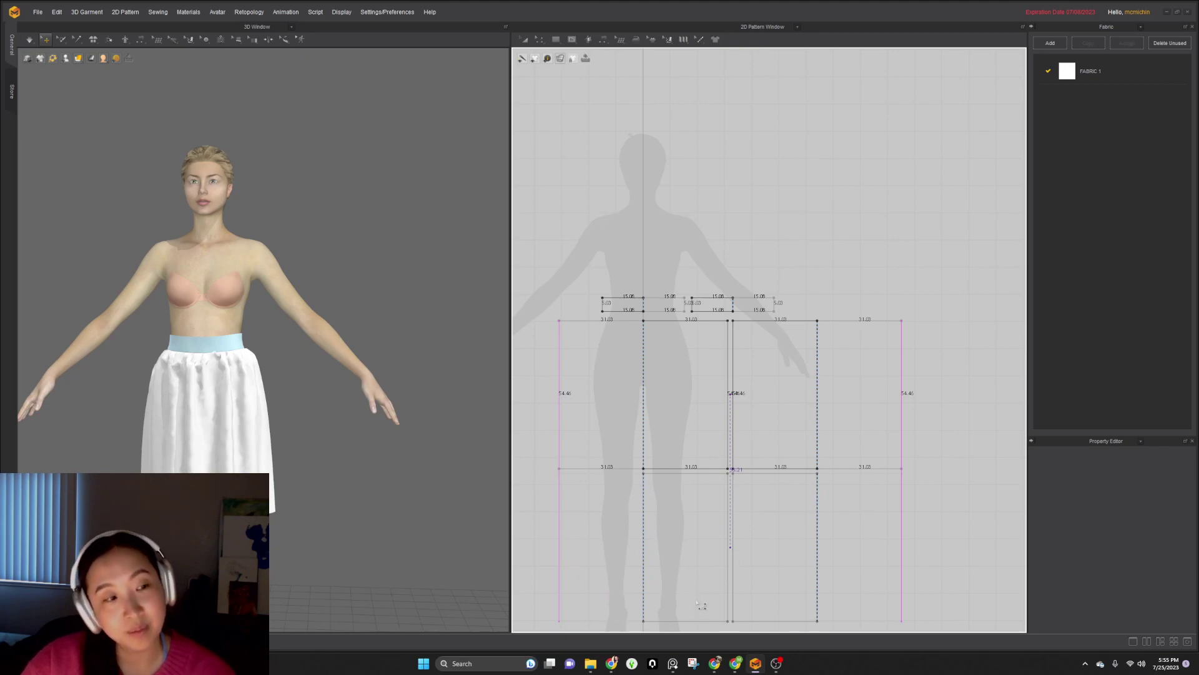
{"action": "left_click", "coordinate": [716, 569]}
- Shorten both copied skirt panels from their bottom edges into hem strips about 6 cm high
{"action": "key", "text": "z"}
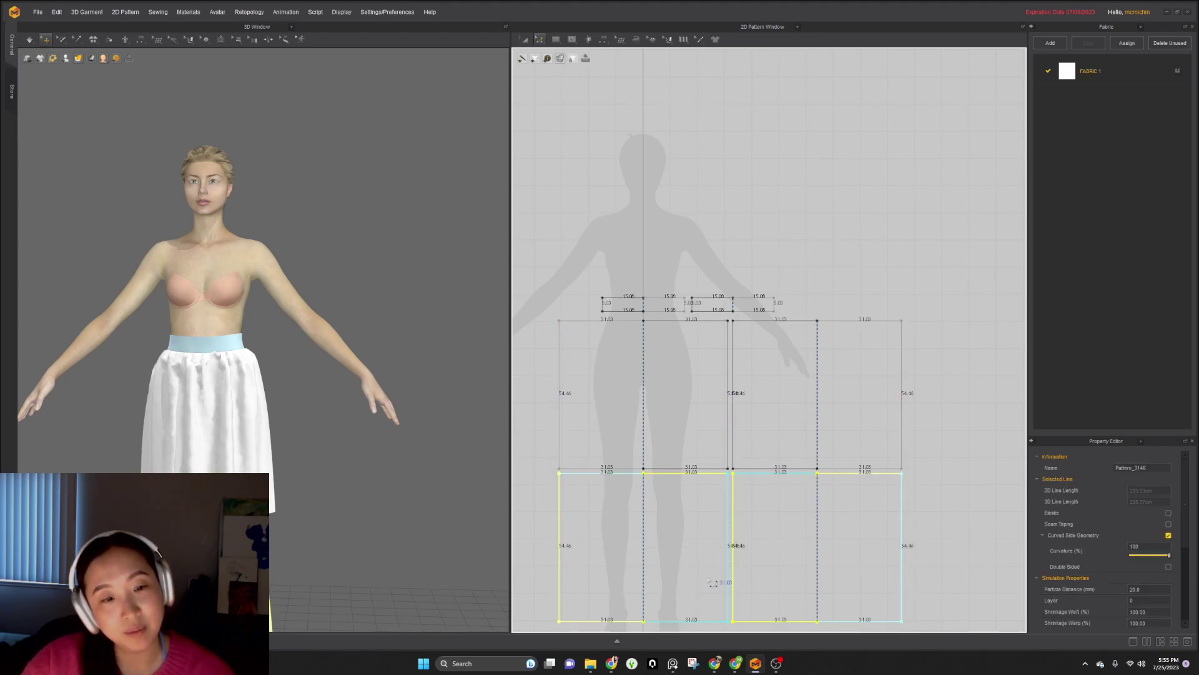
{"action": "left_click", "coordinate": [697, 622]}
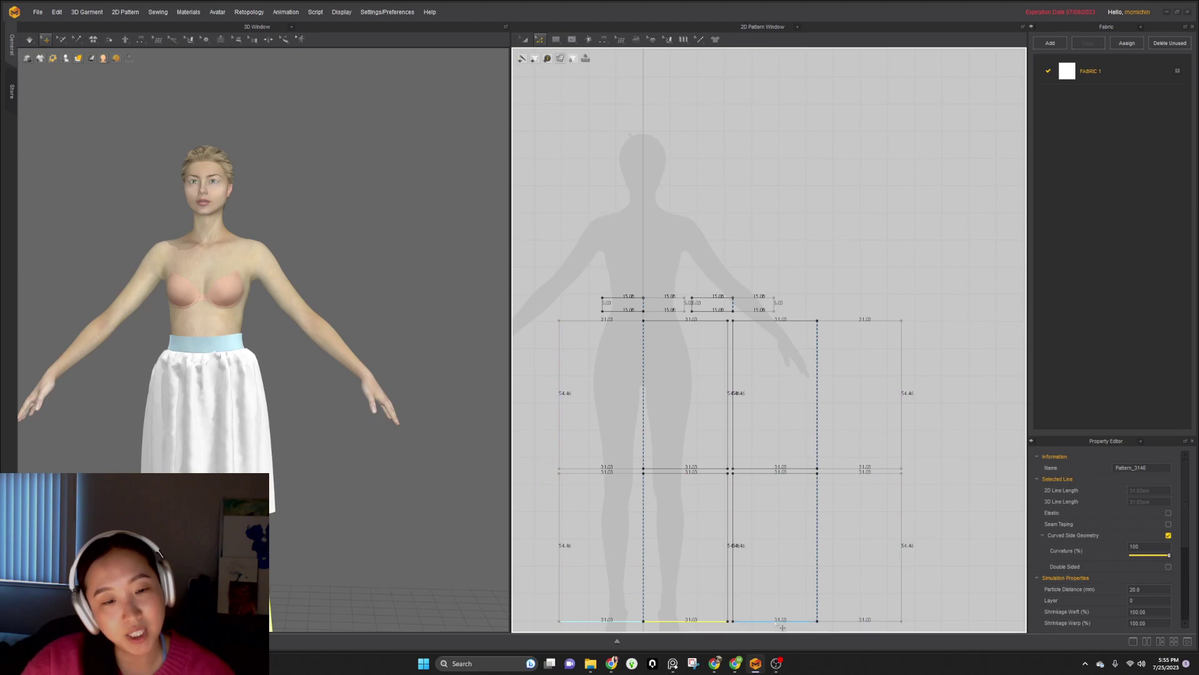
{"action": "left_click_drag", "start_coordinate": [773, 622], "coordinate": [775, 496]}
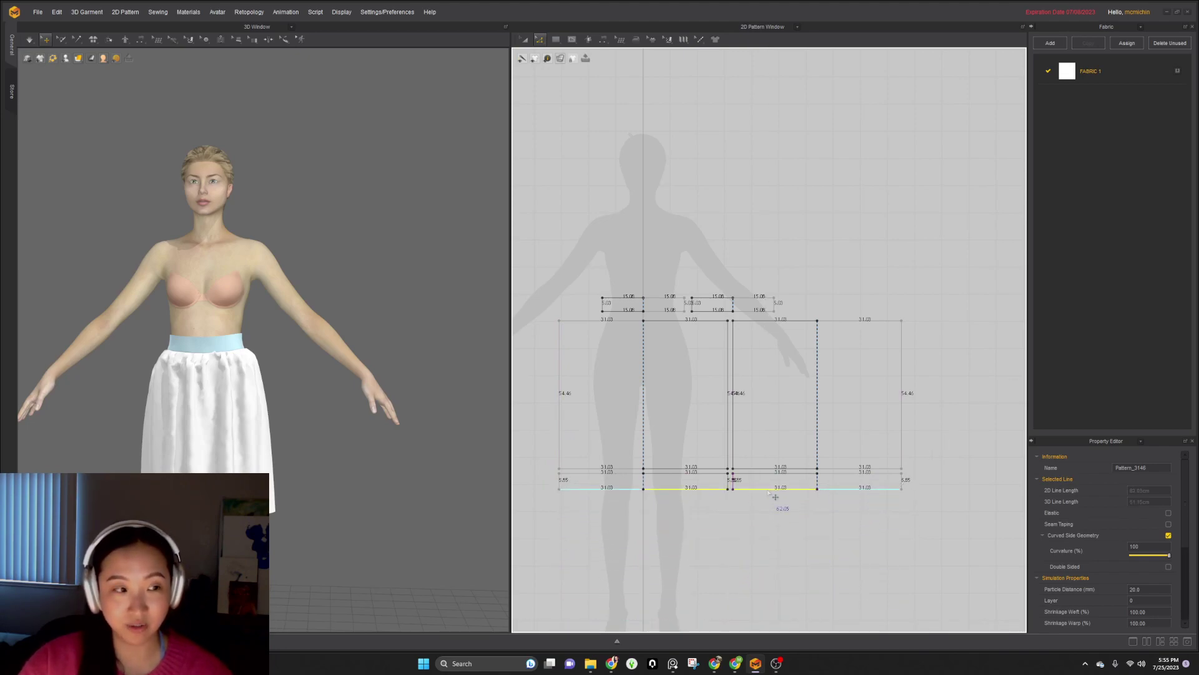
- Sew the bottom edges of the front and back skirt panels to the top edges of the hem strips
{"action": "key", "text": "n"}
{"action": "left_click", "coordinate": [686, 470]}
{"action": "left_click", "coordinate": [685, 473]}
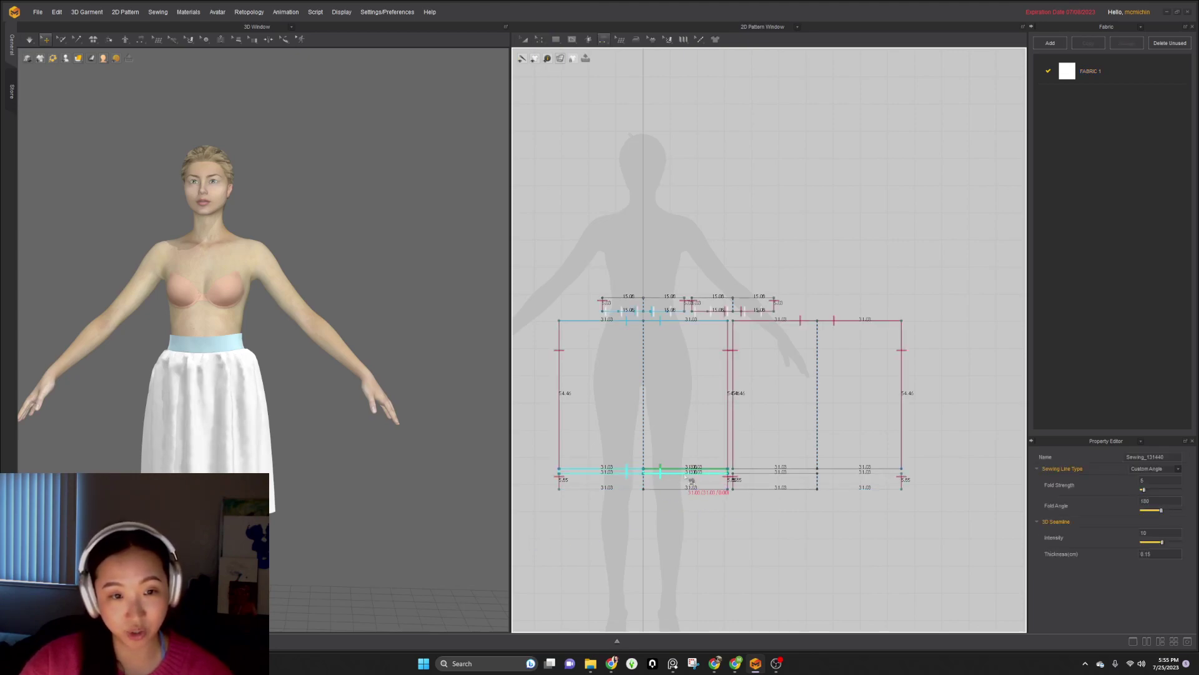
{"action": "left_click", "coordinate": [775, 469]}
{"action": "key", "text": "a"}
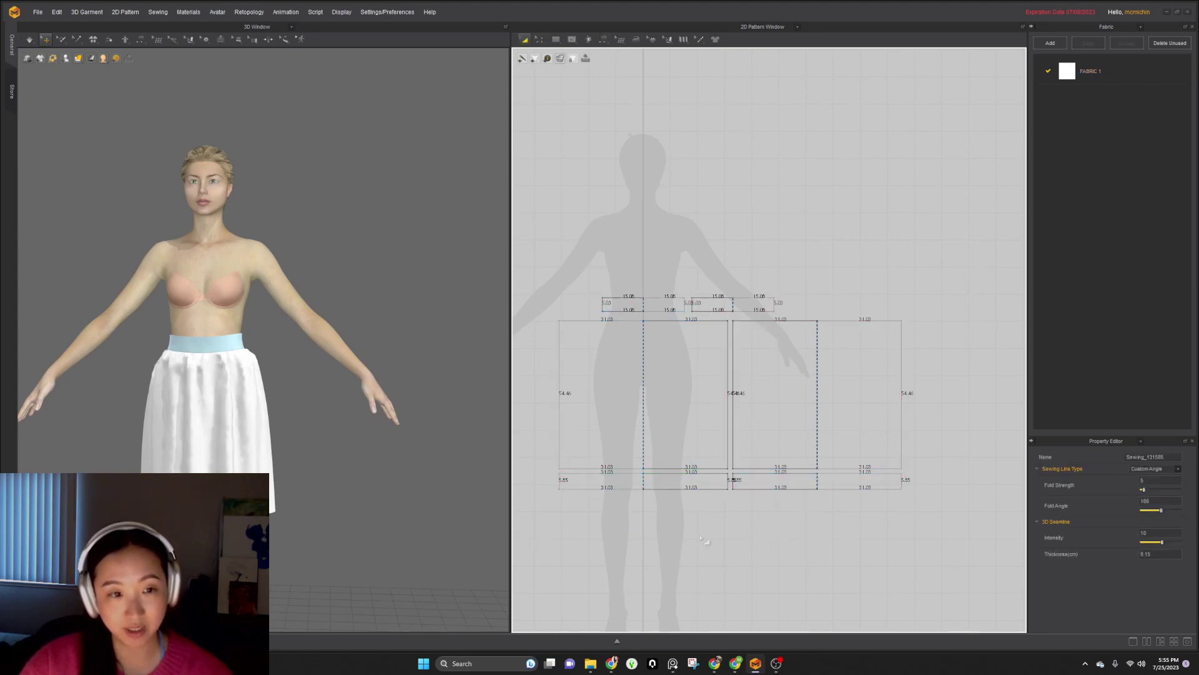
- Select the front and back skirt panels together, viewing the garment from the side and back
{"action": "right_click_drag", "start_coordinate": [374, 437], "coordinate": [340, 438]}
{"action": "left_click", "coordinate": [664, 429]}
{"action": "right_click_drag", "start_coordinate": [316, 498], "coordinate": [245, 436]}
{"action": "left_click", "coordinate": [291, 489], "text": "shift"}
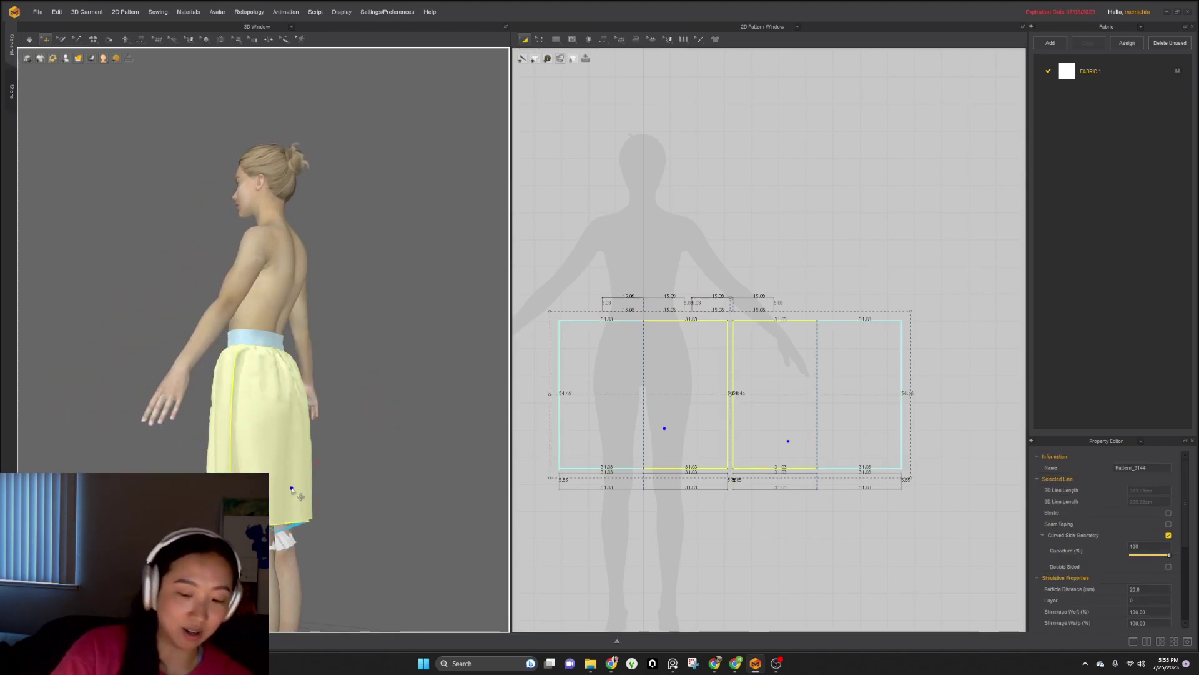
- Freeze the front and back skirt panels and move the back hem band pattern directly below the front hem band
{"action": "right_click_drag", "start_coordinate": [293, 492], "coordinate": [328, 539]}
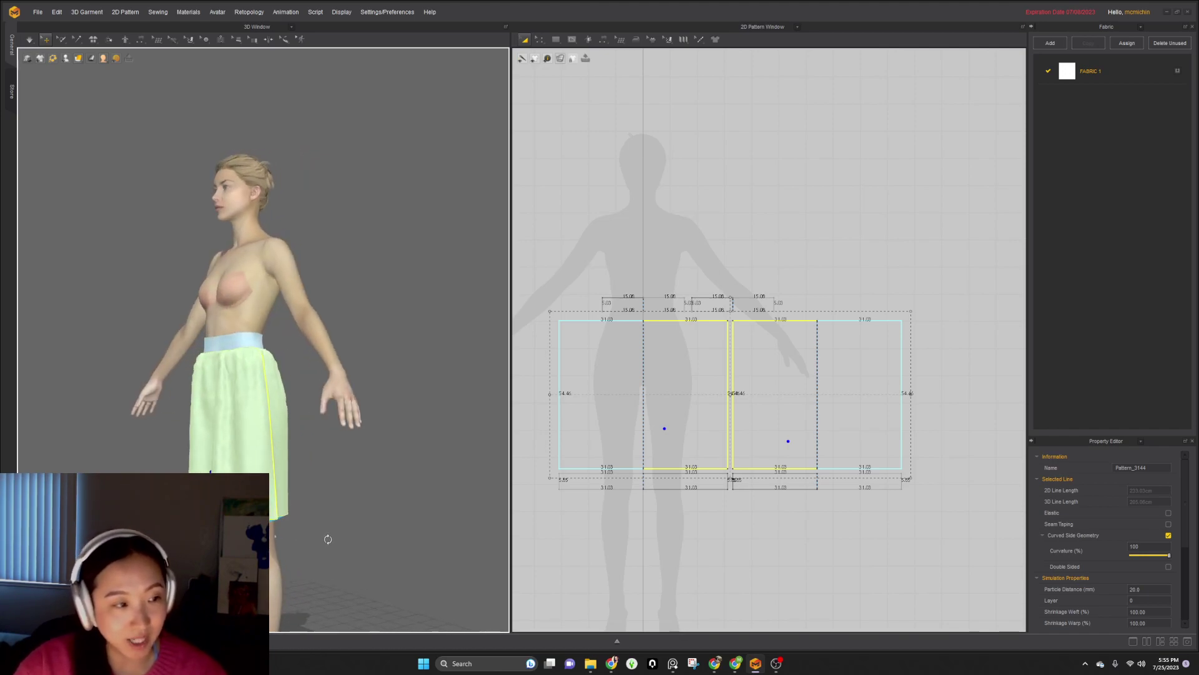
{"action": "scroll", "coordinate": [299, 547], "scroll_direction": "up", "scroll_amount": 4}
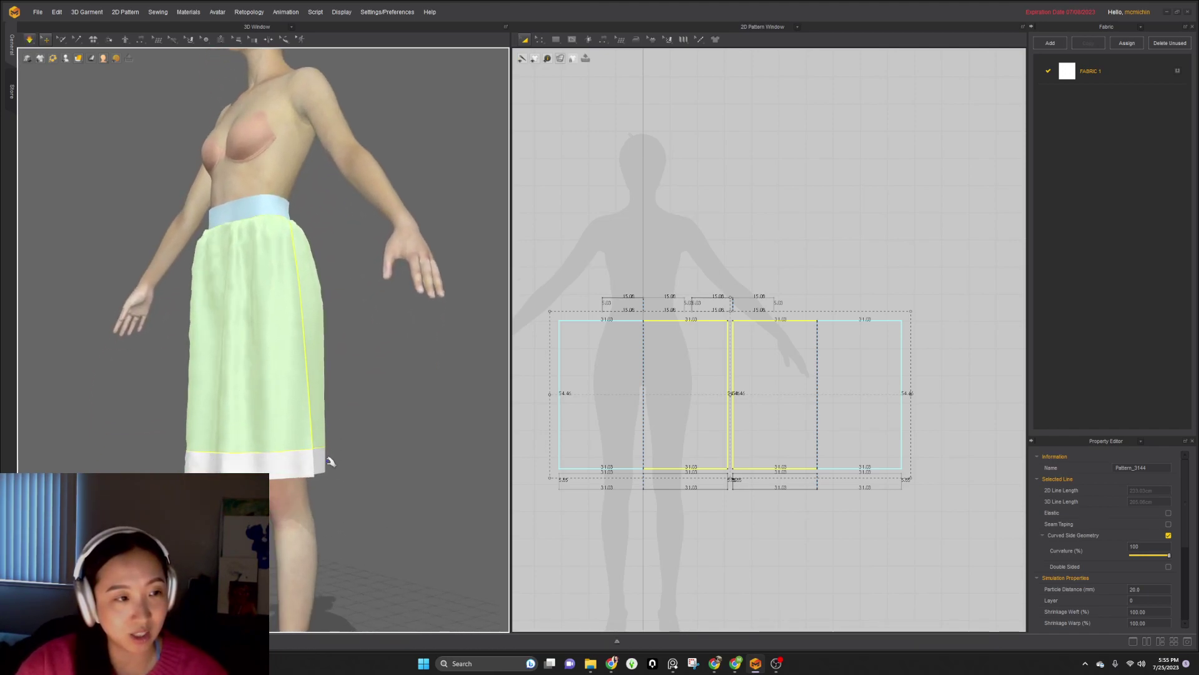
{"action": "scroll", "coordinate": [761, 474], "scroll_direction": "down", "scroll_amount": 4}
{"action": "left_click", "coordinate": [771, 482]}
{"action": "left_click_drag", "start_coordinate": [773, 481], "coordinate": [677, 498]}
{"action": "scroll", "coordinate": [677, 498], "scroll_direction": "up", "scroll_amount": 2}
{"action": "mouse_move", "coordinate": [256, 416]}
{"action": "right_mouse_down"}
{"action": "mouse_move", "coordinate": [262, 409]}
{"action": "mouse_move", "coordinate": [242, 421]}
{"action": "right_mouse_up"}
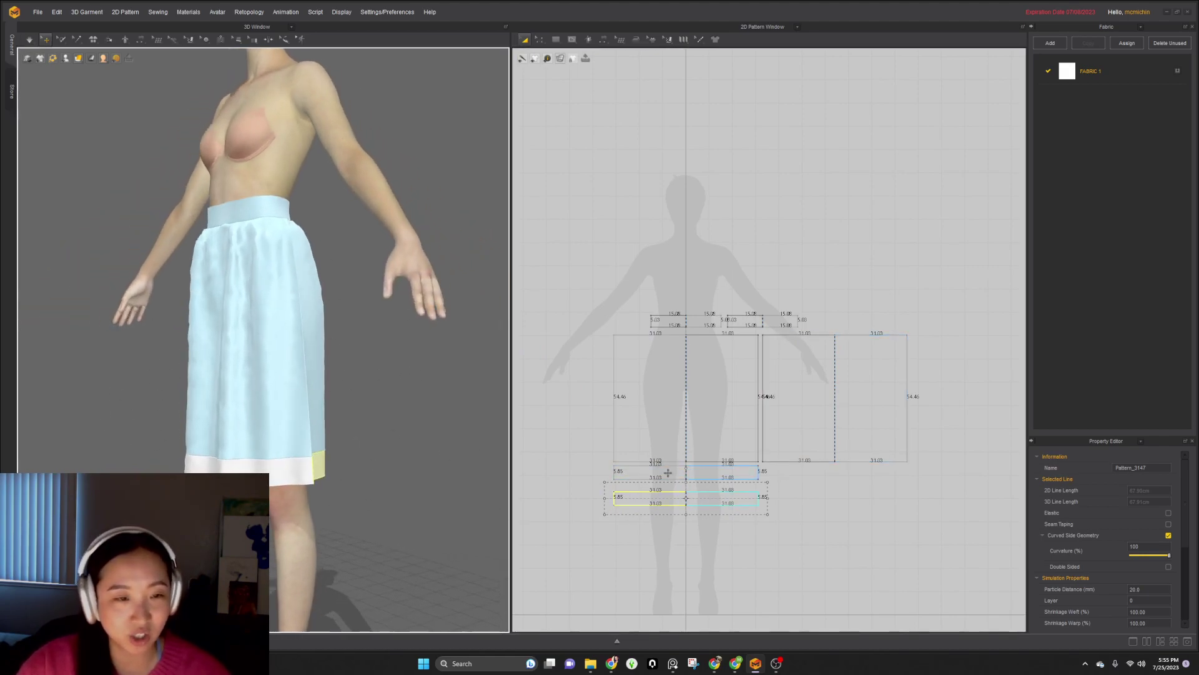
{"action": "right_click_drag", "start_coordinate": [385, 354], "coordinate": [269, 459]}
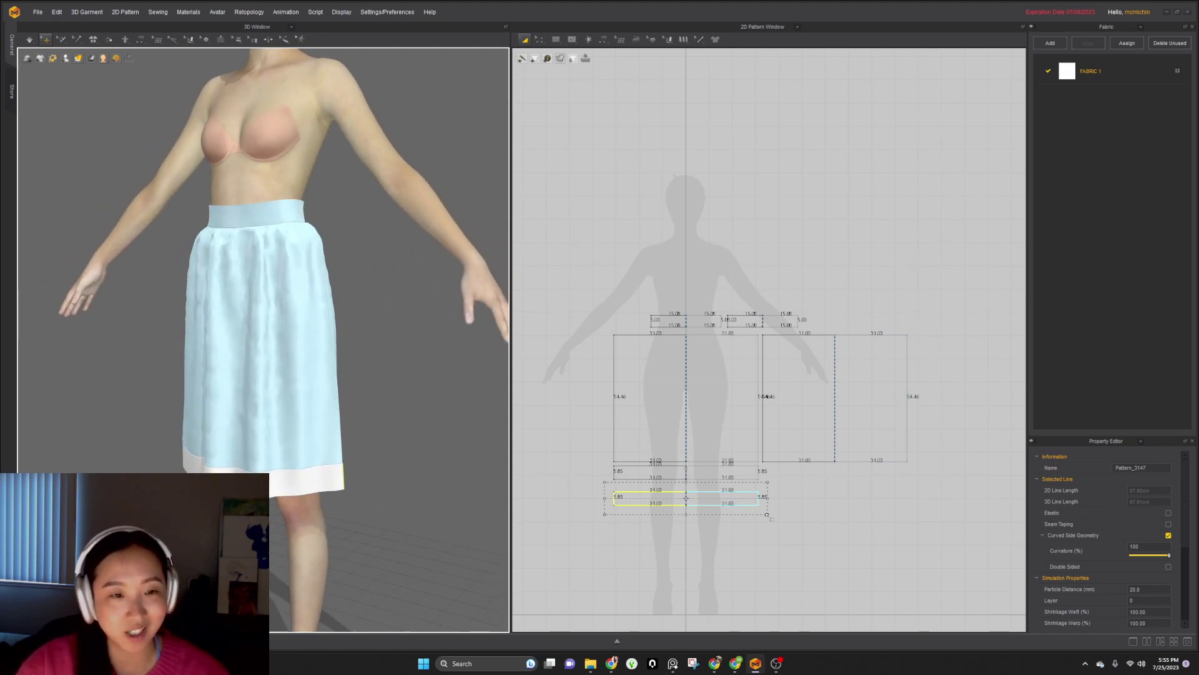
- Widen the front and back hem bands together until each symmetric half is about 55.5 cm wide
{"action": "scroll", "coordinate": [690, 493], "scroll_direction": "up", "scroll_amount": 1}
{"action": "left_click", "coordinate": [697, 479], "text": "shift"}
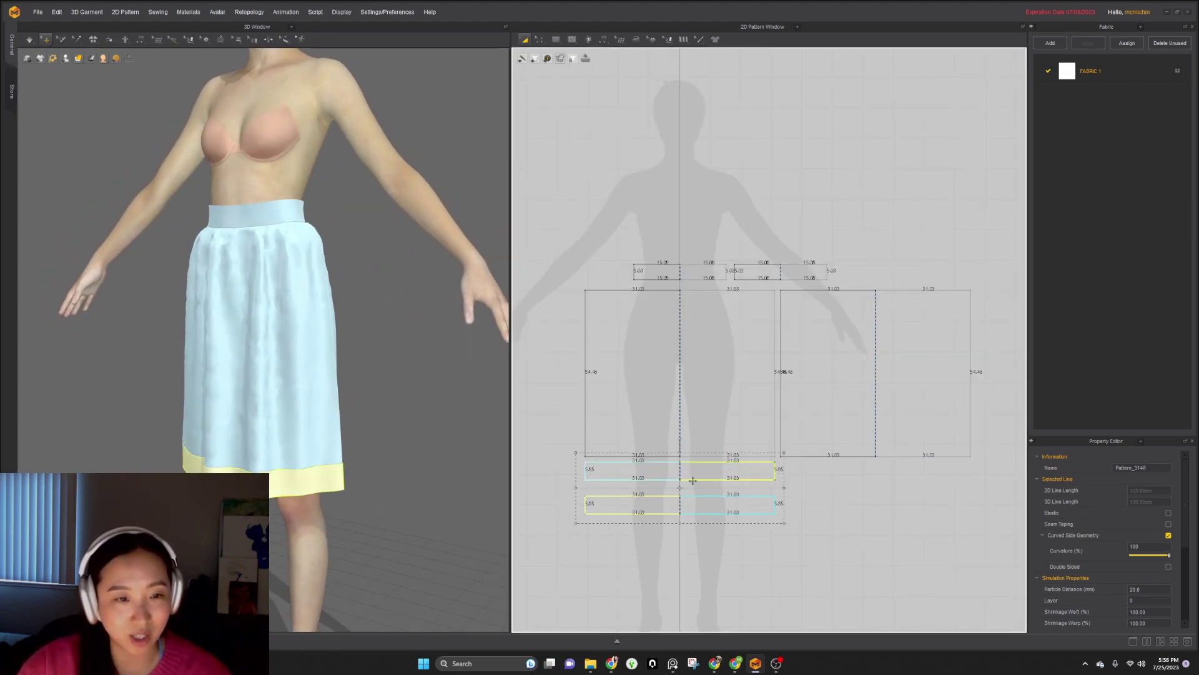
{"action": "left_click", "coordinate": [800, 493]}
{"action": "left_click", "coordinate": [729, 471]}
{"action": "left_click", "coordinate": [670, 500], "text": "shift"}
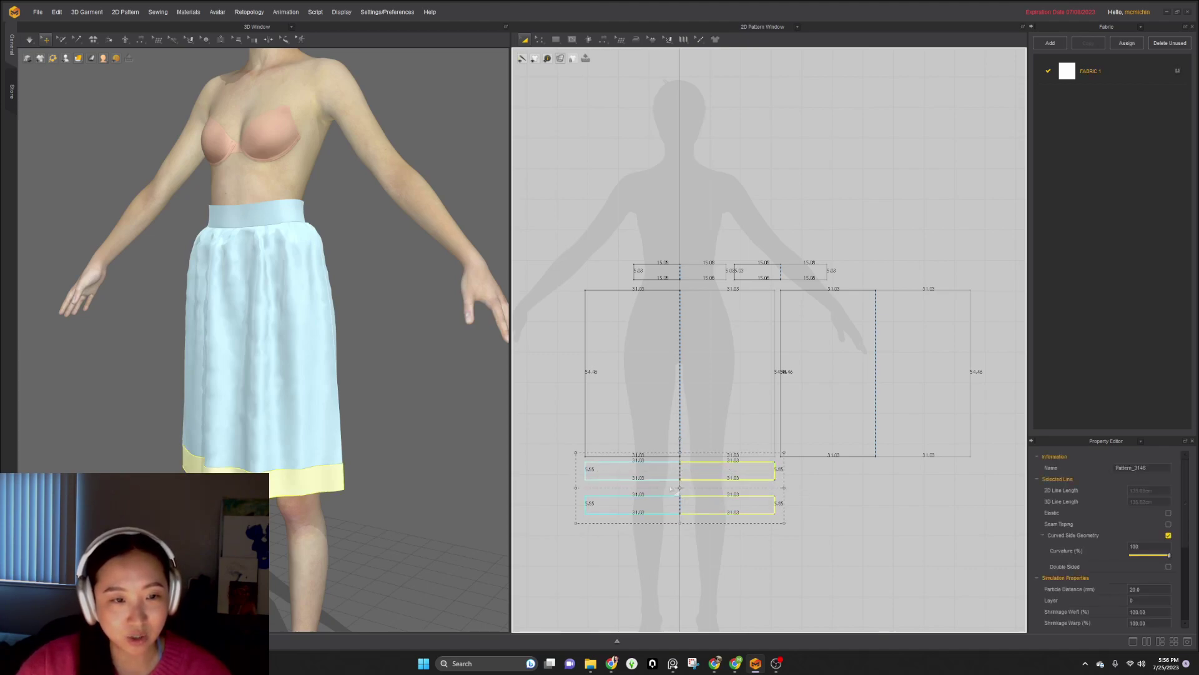
{"action": "left_click_drag", "start_coordinate": [788, 487], "coordinate": [806, 489]}
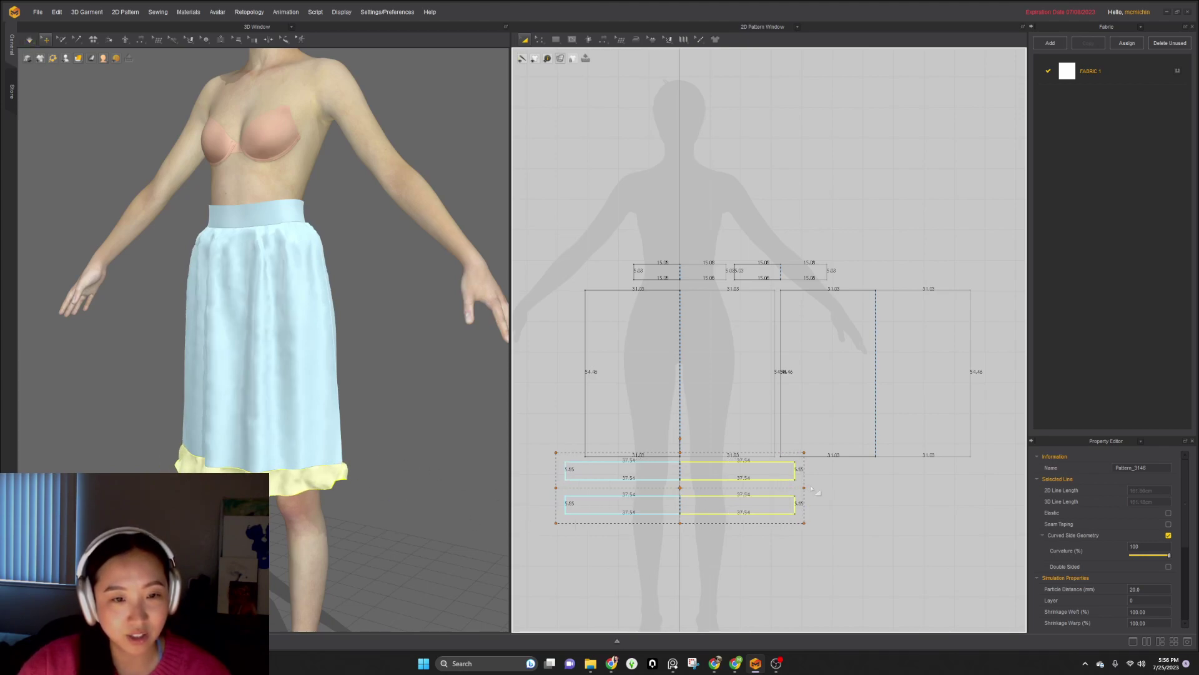
{"action": "left_click_drag", "start_coordinate": [804, 487], "coordinate": [831, 487]}
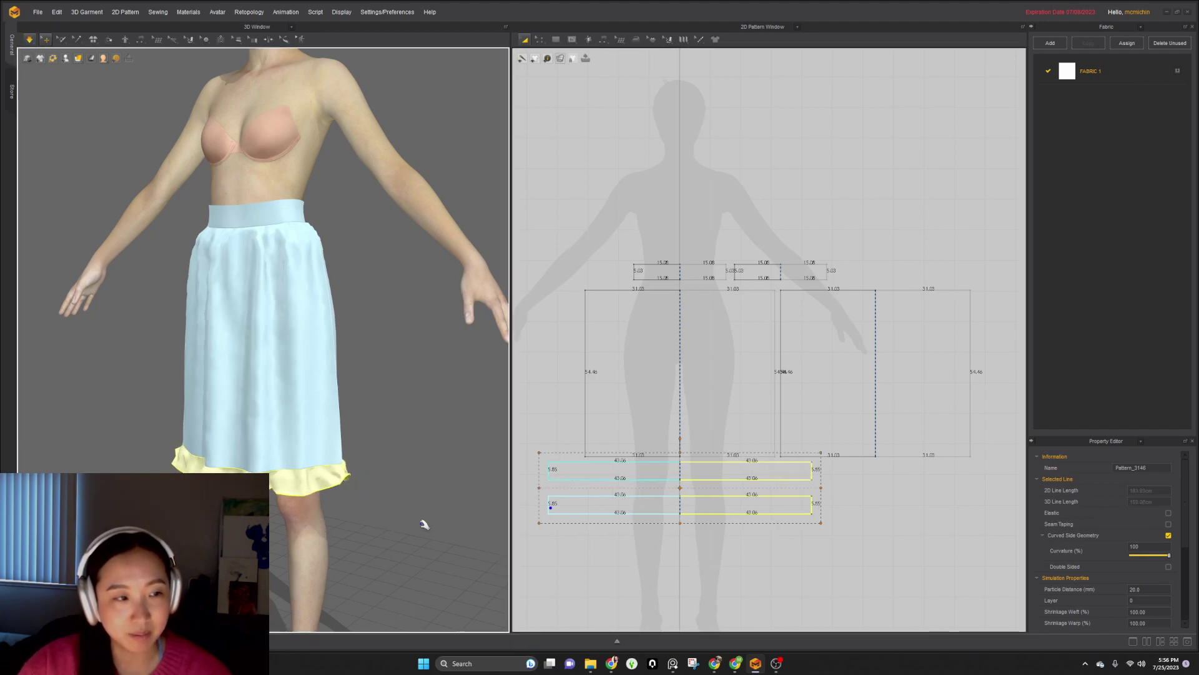
{"action": "left_click_drag", "start_coordinate": [821, 487], "coordinate": [863, 493]}
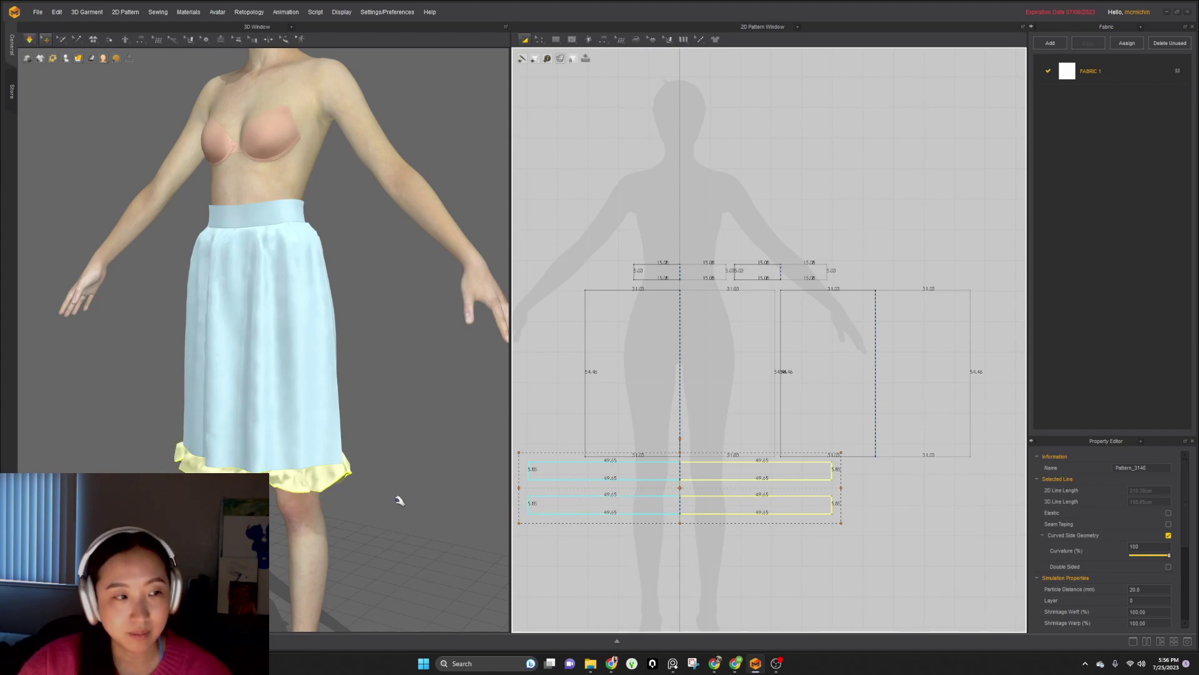
{"action": "scroll", "coordinate": [354, 508], "scroll_direction": "up", "scroll_amount": 3}
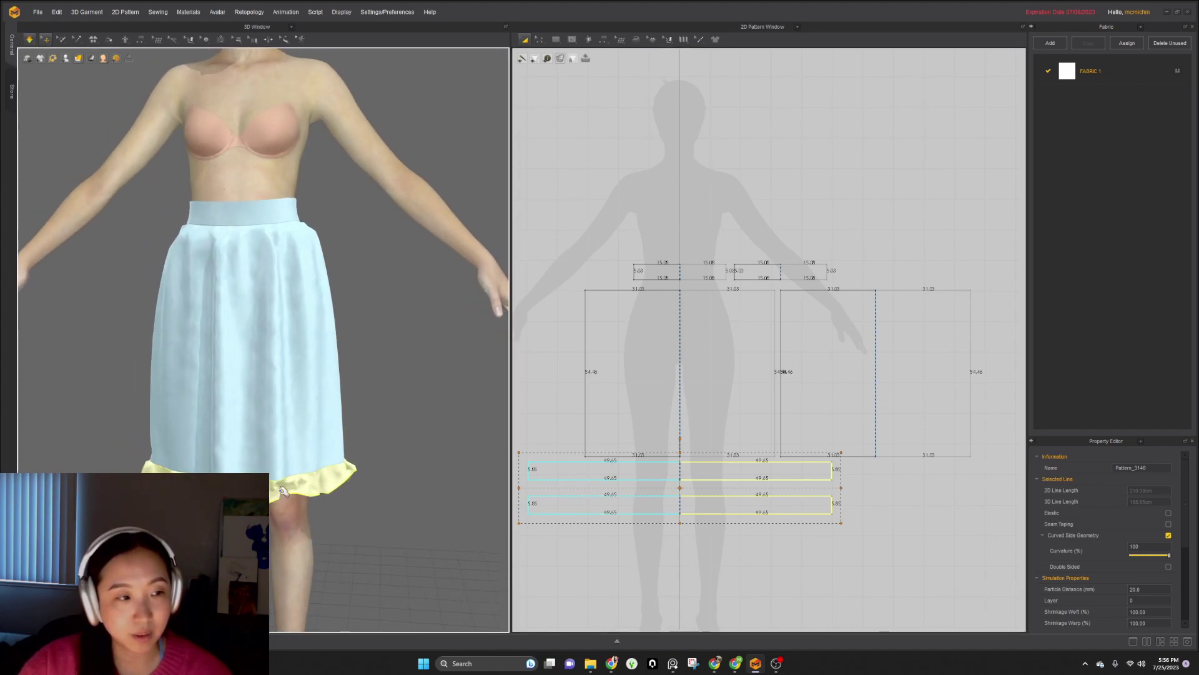
{"action": "mouse_move", "coordinate": [355, 480]}
{"action": "left_mouse_down"}
{"action": "mouse_move", "coordinate": [406, 529]}
{"action": "mouse_move", "coordinate": [350, 468]}
{"action": "left_mouse_up"}
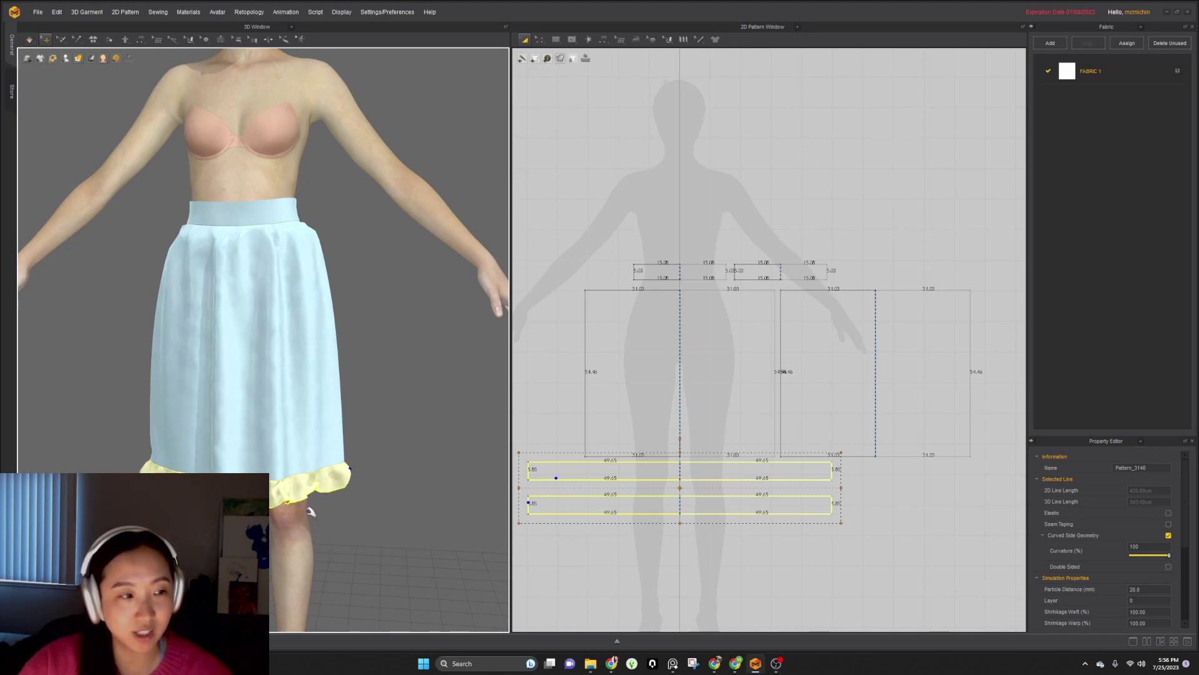
{"action": "left_click_drag", "start_coordinate": [839, 487], "coordinate": [862, 488]}
- Simulate the garment and pull the widened hem bands into an even ruffle around the skirt's hem
{"action": "left_click_drag", "start_coordinate": [347, 476], "coordinate": [300, 487]}
{"action": "key", "text": "space"}
{"action": "right_click_drag", "start_coordinate": [322, 490], "coordinate": [338, 520]}
{"action": "mouse_move", "coordinate": [373, 522]}
{"action": "left_mouse_down"}
{"action": "mouse_move", "coordinate": [383, 556]}
{"action": "mouse_move", "coordinate": [369, 534]}
{"action": "left_mouse_up"}
{"action": "left_click_drag", "start_coordinate": [296, 526], "coordinate": [270, 592]}
{"action": "scroll", "coordinate": [276, 504], "scroll_direction": "down", "scroll_amount": 2}
{"action": "right_click_drag", "start_coordinate": [302, 492], "coordinate": [730, 524]}
- Move the back hem band pattern level with and beside the front hem band, below the skirt panels
{"action": "left_click", "coordinate": [742, 507]}
{"action": "left_click_drag", "start_coordinate": [677, 510], "coordinate": [958, 461]}
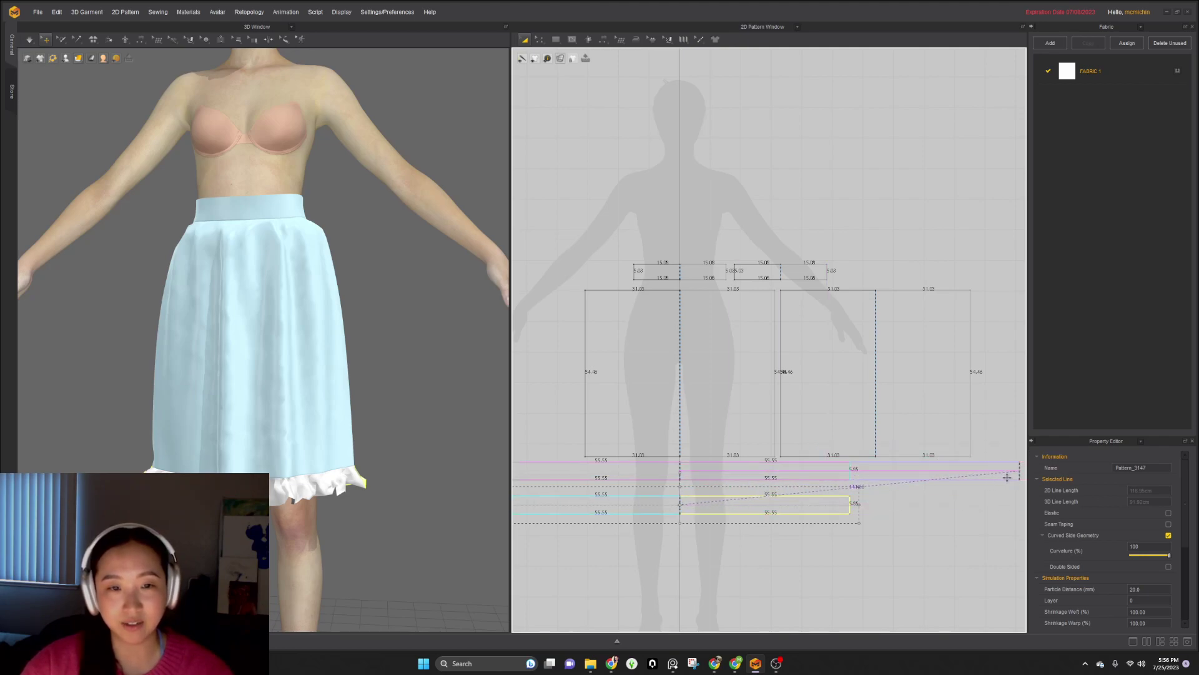
{"action": "left_click_drag", "start_coordinate": [1017, 478], "coordinate": [1017, 478]}
{"action": "scroll", "coordinate": [896, 522], "scroll_direction": "down", "scroll_amount": 3}
{"action": "middle_click_drag", "start_coordinate": [895, 523], "coordinate": [803, 509]}
- Lower the bottom edges of both hem bands together so that the bands are about 11 cm high
{"action": "left_click", "coordinate": [733, 465], "text": "shift"}
{"action": "left_click", "coordinate": [741, 501]}
{"action": "key", "text": "z"}
{"action": "left_click", "coordinate": [724, 471]}
{"action": "left_click_drag", "start_coordinate": [792, 480], "coordinate": [792, 493]}
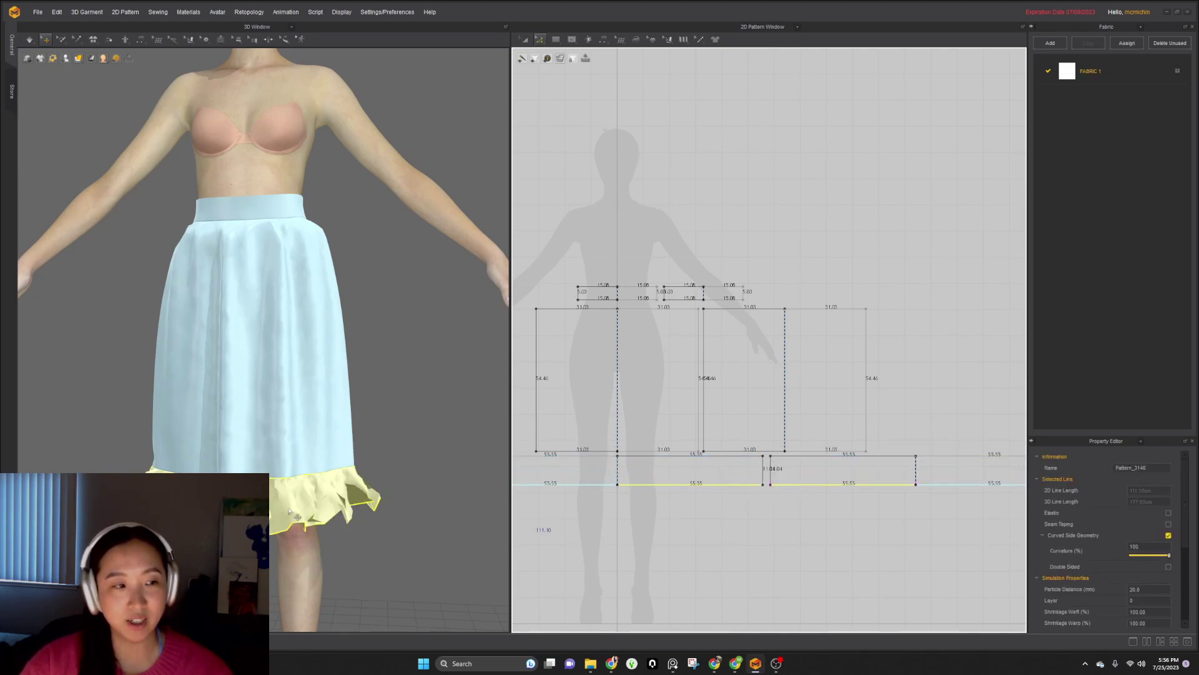
- Simulate the lengthened hem ruffle and tug its lower edge outward so it drapes evenly around the legs
{"action": "left_click", "coordinate": [363, 495]}
{"action": "left_click_drag", "start_coordinate": [402, 565], "coordinate": [375, 528]}
{"action": "key", "text": "space"}
{"action": "scroll", "coordinate": [328, 487], "scroll_direction": "down", "scroll_amount": 2}
{"action": "mouse_move", "coordinate": [328, 487]}
{"action": "right_mouse_down"}
{"action": "mouse_move", "coordinate": [342, 491]}
{"action": "mouse_move", "coordinate": [317, 474]}
{"action": "right_mouse_up"}
{"action": "key", "text": "space"}
{"action": "left_click_drag", "start_coordinate": [314, 475], "coordinate": [321, 512]}
{"action": "left_click_drag", "start_coordinate": [360, 465], "coordinate": [382, 476]}
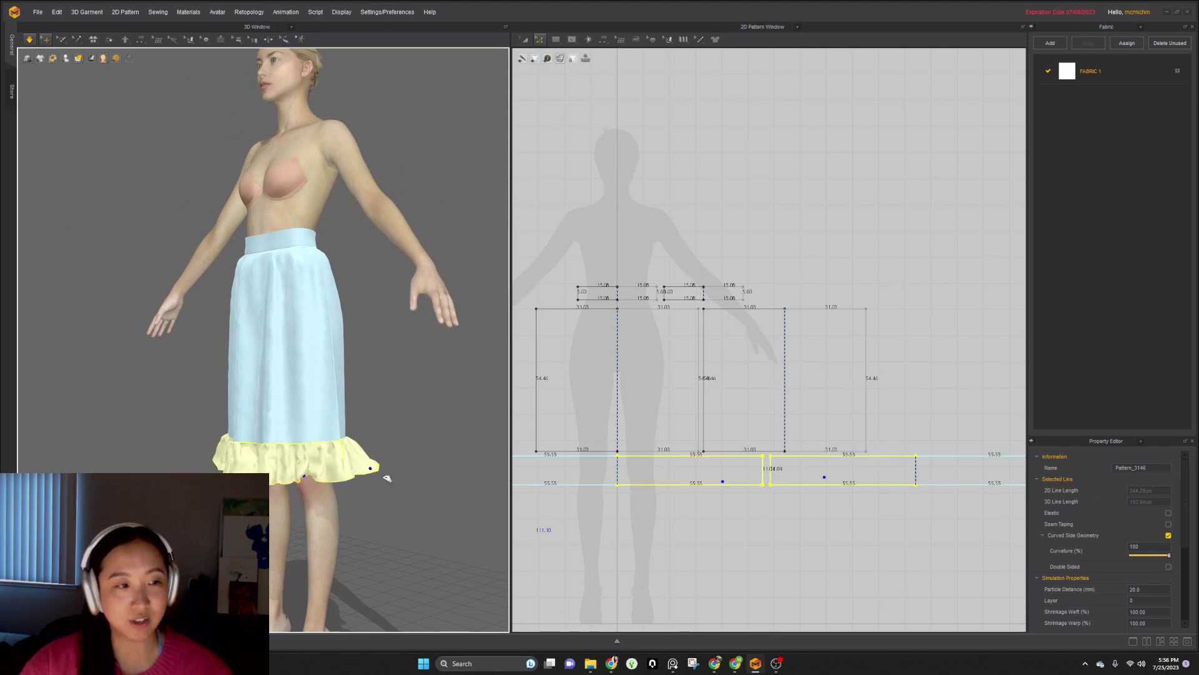
{"action": "mouse_move", "coordinate": [420, 504]}
{"action": "right_mouse_down"}
{"action": "mouse_move", "coordinate": [282, 506]}
{"action": "mouse_move", "coordinate": [400, 495]}
{"action": "right_mouse_up"}
- Offset the bottom edges of both skirt panels inward as two extended internal lines spaced 5 cm apart
{"action": "key", "text": "z"}
{"action": "left_click", "coordinate": [668, 455]}
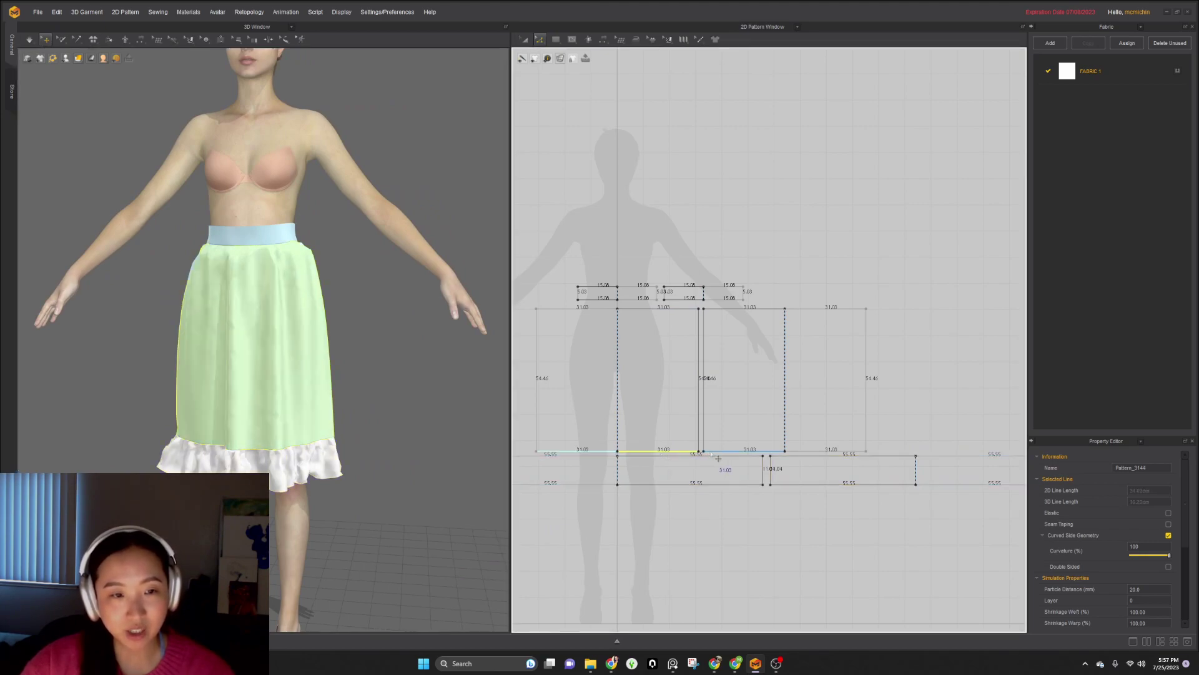
{"action": "right_click", "coordinate": [710, 454]}
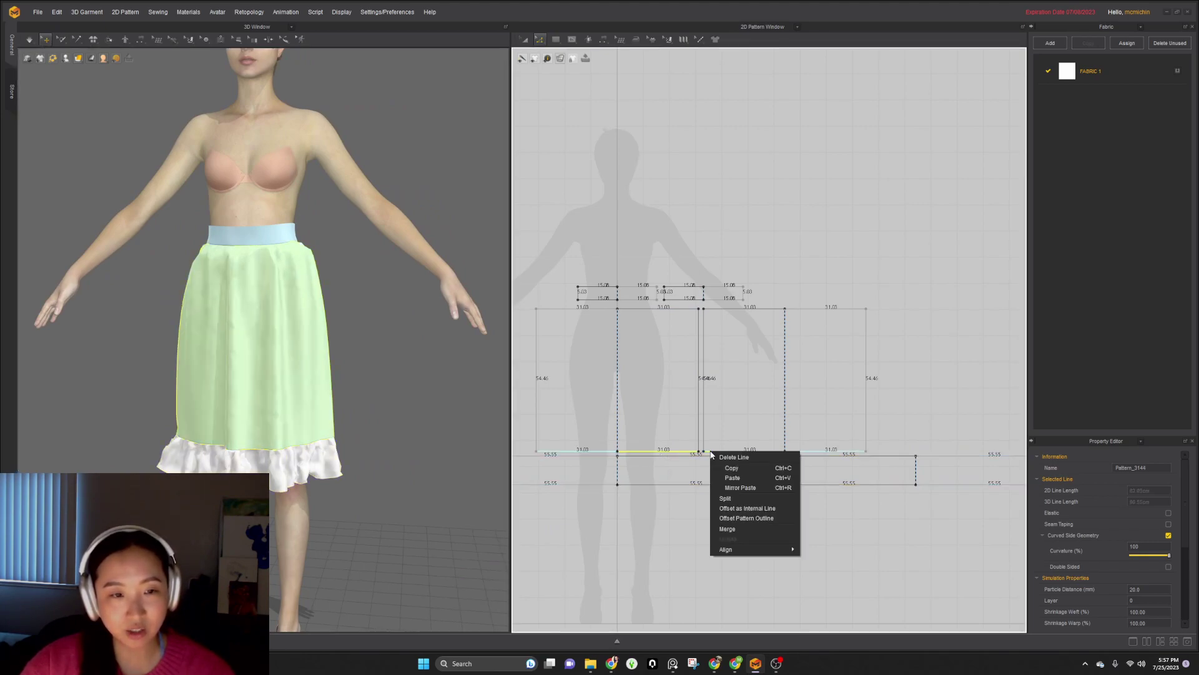
{"action": "left_click", "coordinate": [744, 509]}
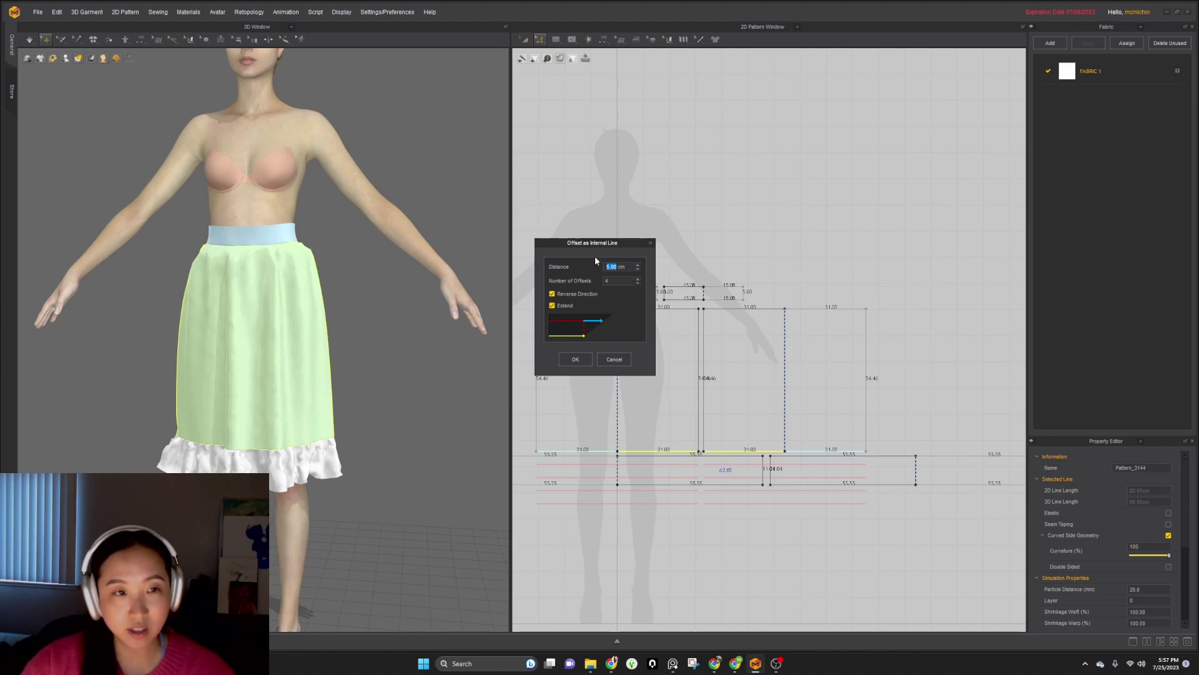
{"action": "left_click", "coordinate": [637, 285]}
{"action": "left_click", "coordinate": [637, 284]}
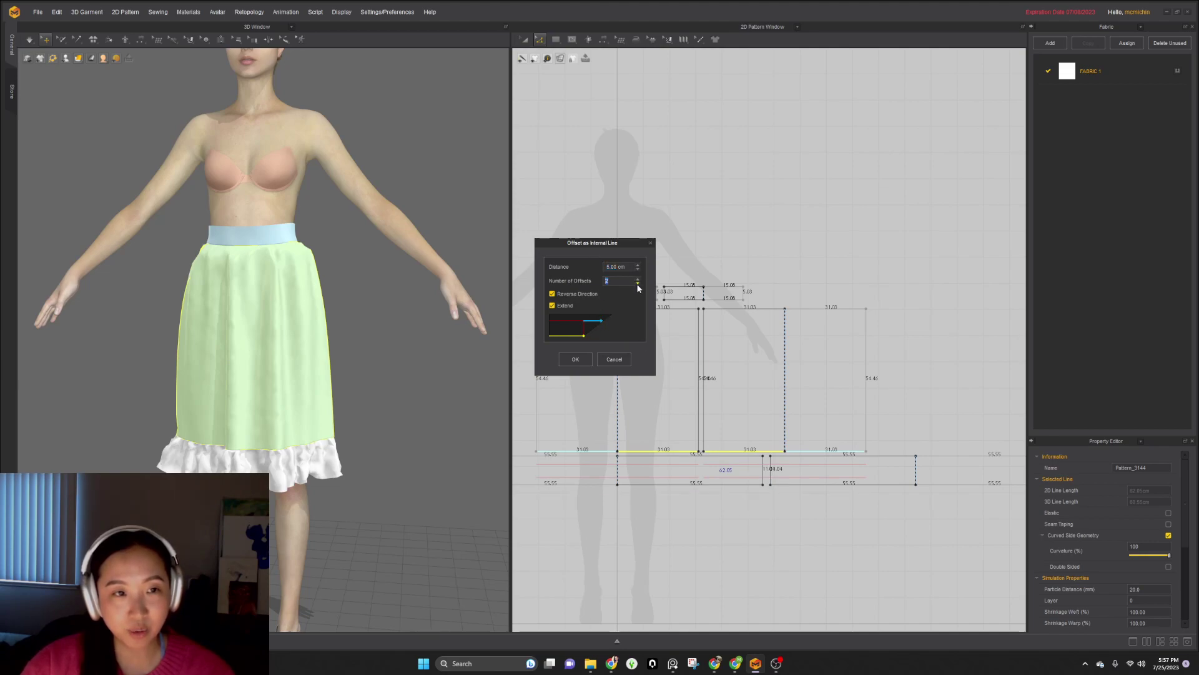
{"action": "left_click", "coordinate": [565, 294]}
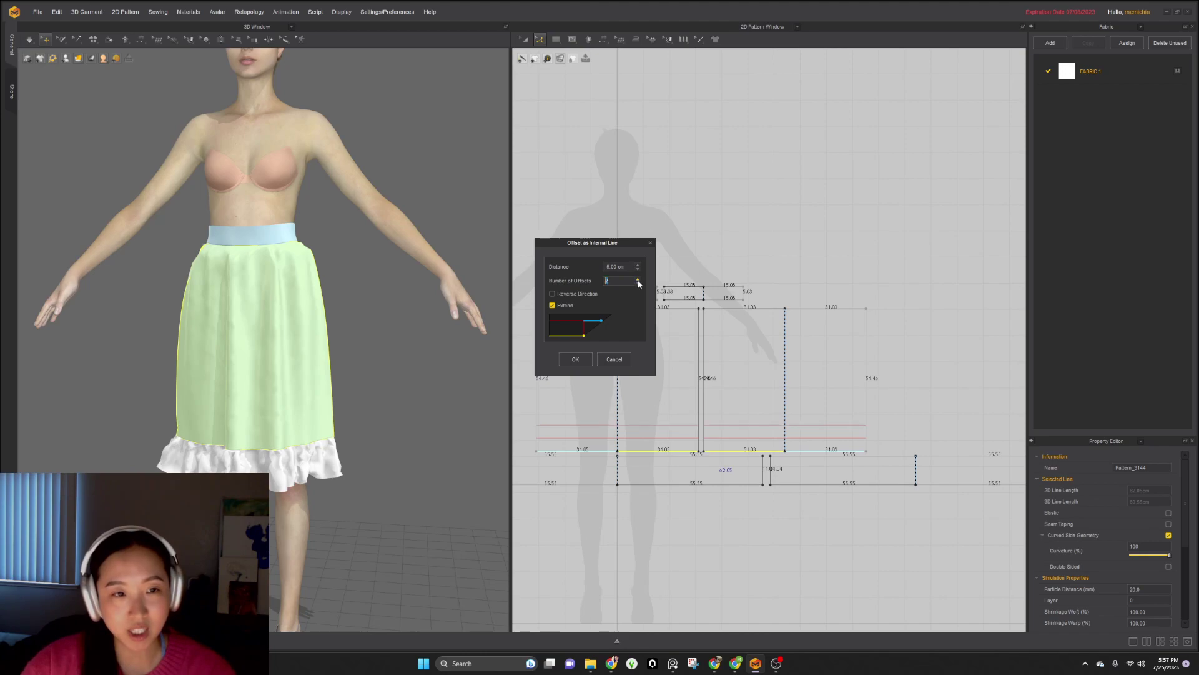
{"action": "left_click", "coordinate": [575, 359]}
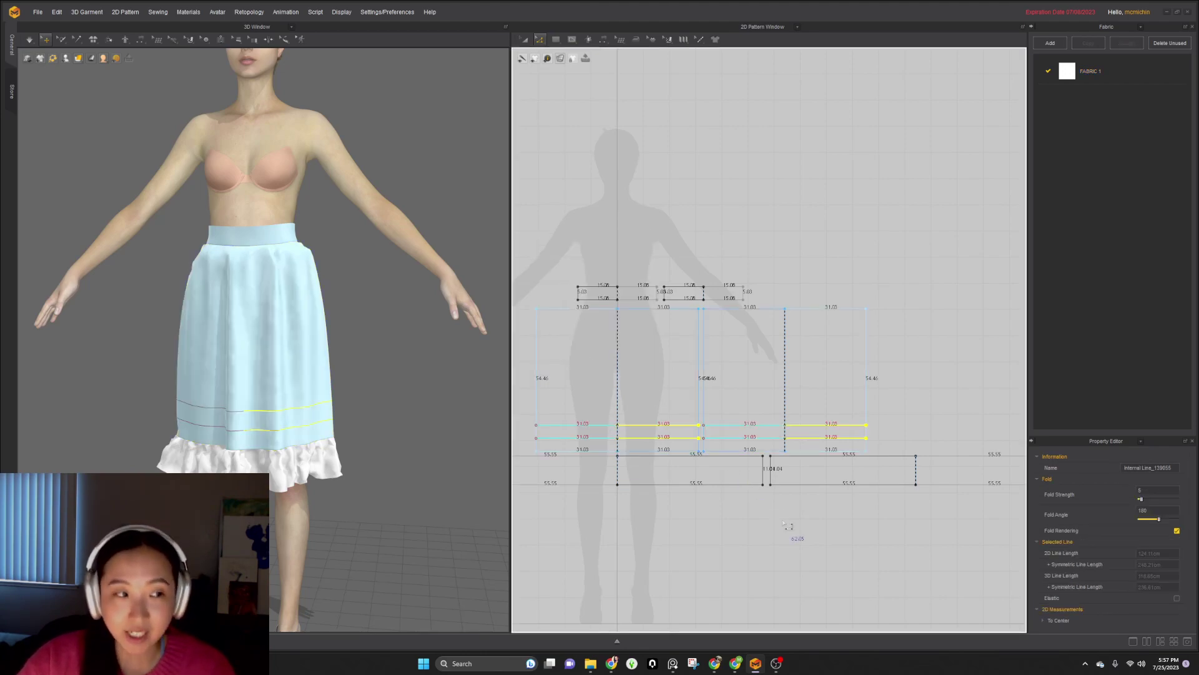
- Duplicate both hem ruffle patterns and place the copies directly below the originals
{"action": "key", "text": "a"}
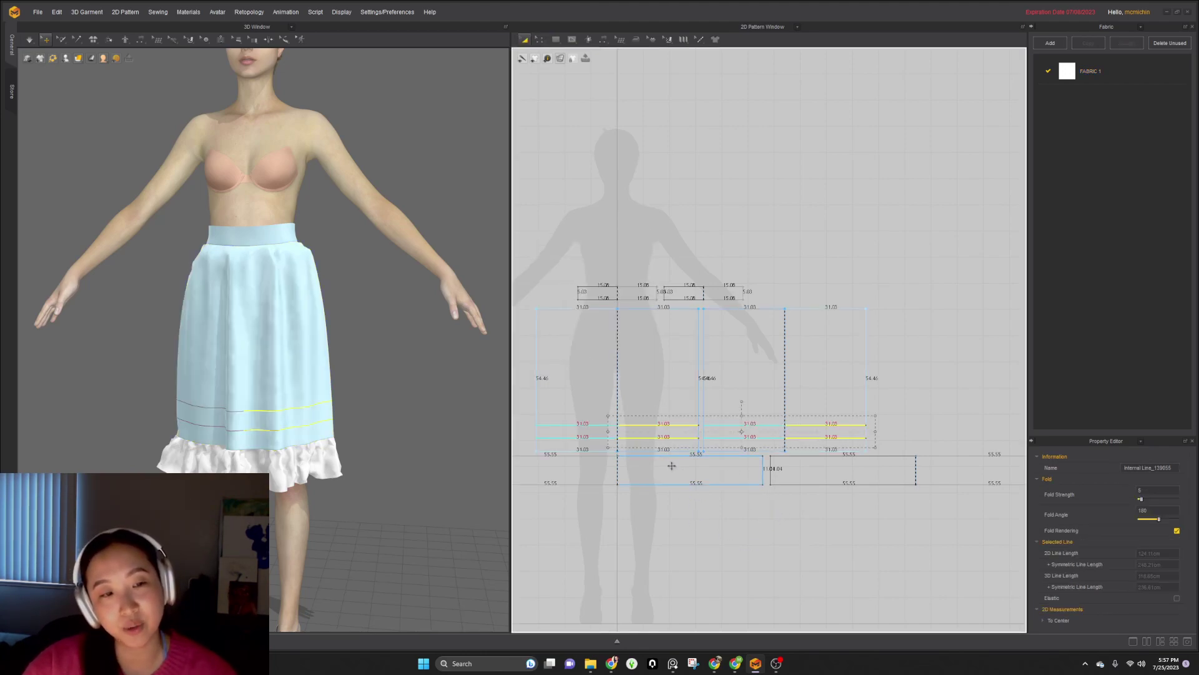
{"action": "left_click", "coordinate": [669, 468]}
{"action": "left_click", "coordinate": [814, 468], "text": "shift"}
{"action": "key", "text": "ctrl+c"}
{"action": "key", "text": "ctrl+v"}
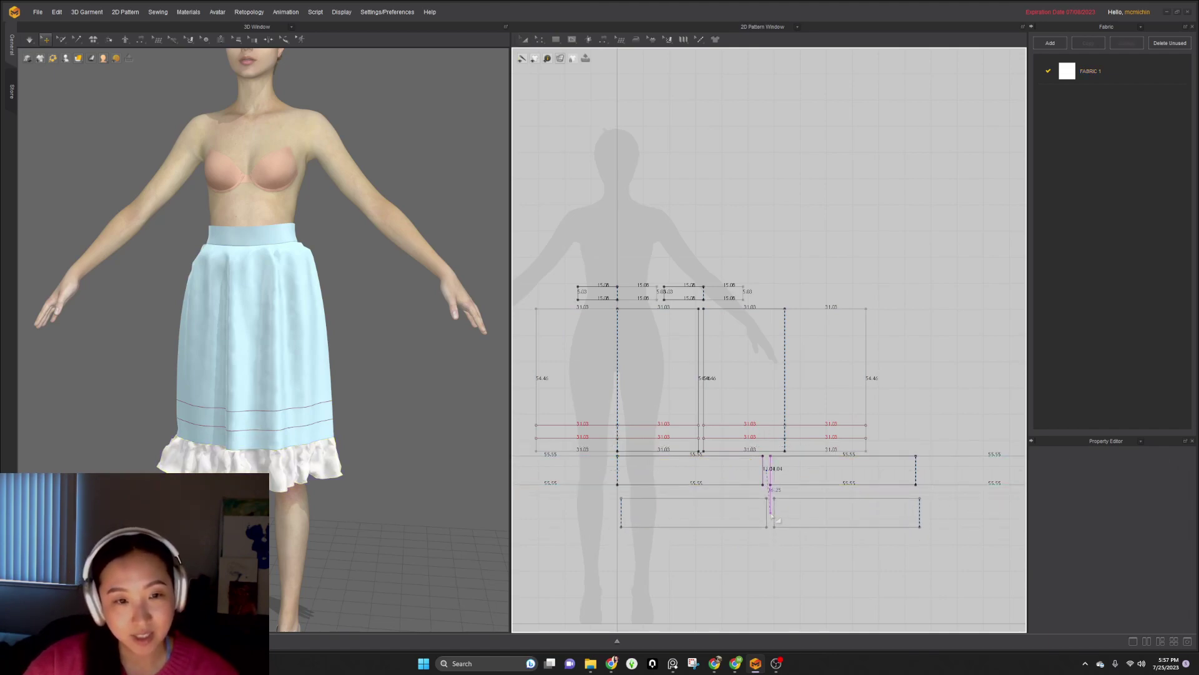
{"action": "left_click", "coordinate": [768, 516]}
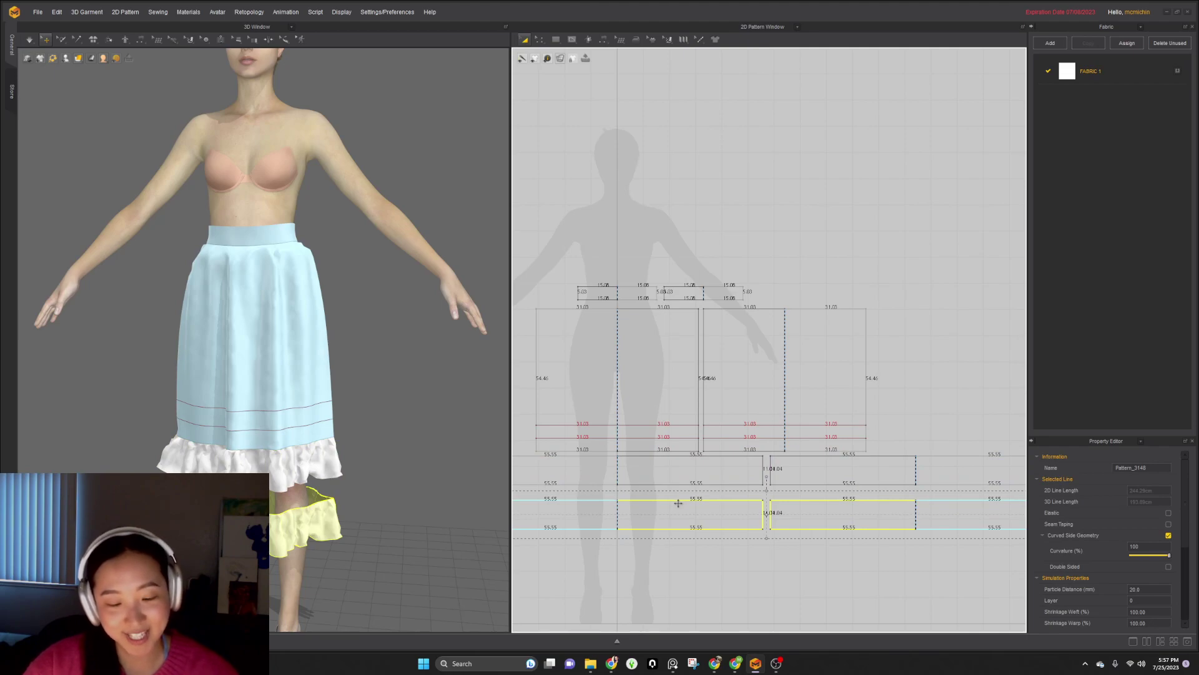
- Select the original front and back hem ruffles on the avatar and freeze them
{"action": "left_click", "coordinate": [312, 458]}
{"action": "right_click_drag", "start_coordinate": [312, 458], "coordinate": [218, 458]}
{"action": "left_click", "coordinate": [376, 447], "text": "shift"}
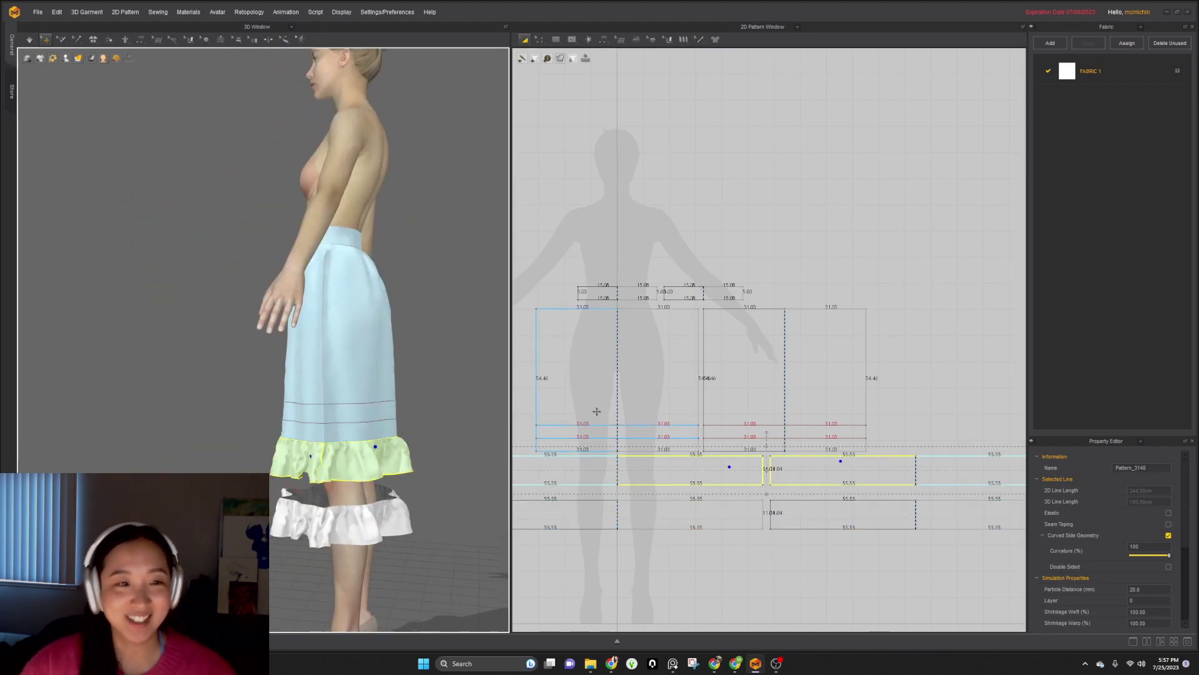
{"action": "left_click", "coordinate": [693, 581]}
- Sew the top edges of the copied front and back ruffles to the lower internal line on the matching skirt panels
{"action": "key", "text": "b"}
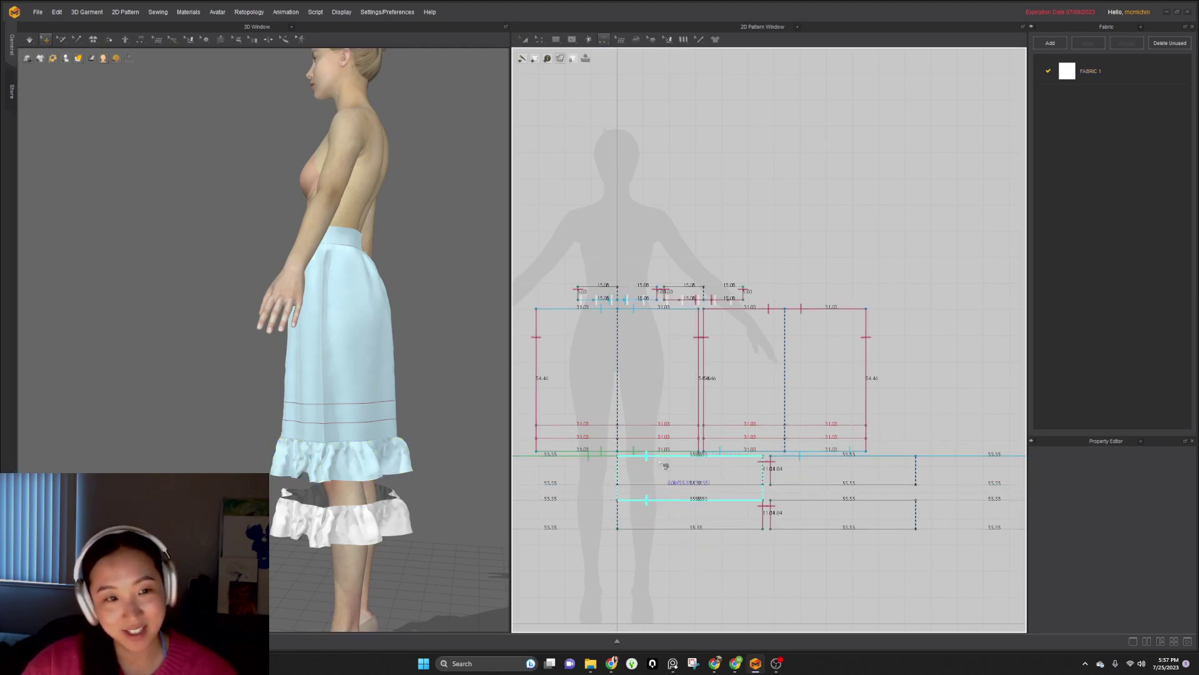
{"action": "left_click", "coordinate": [651, 438]}
{"action": "left_click", "coordinate": [743, 437]}
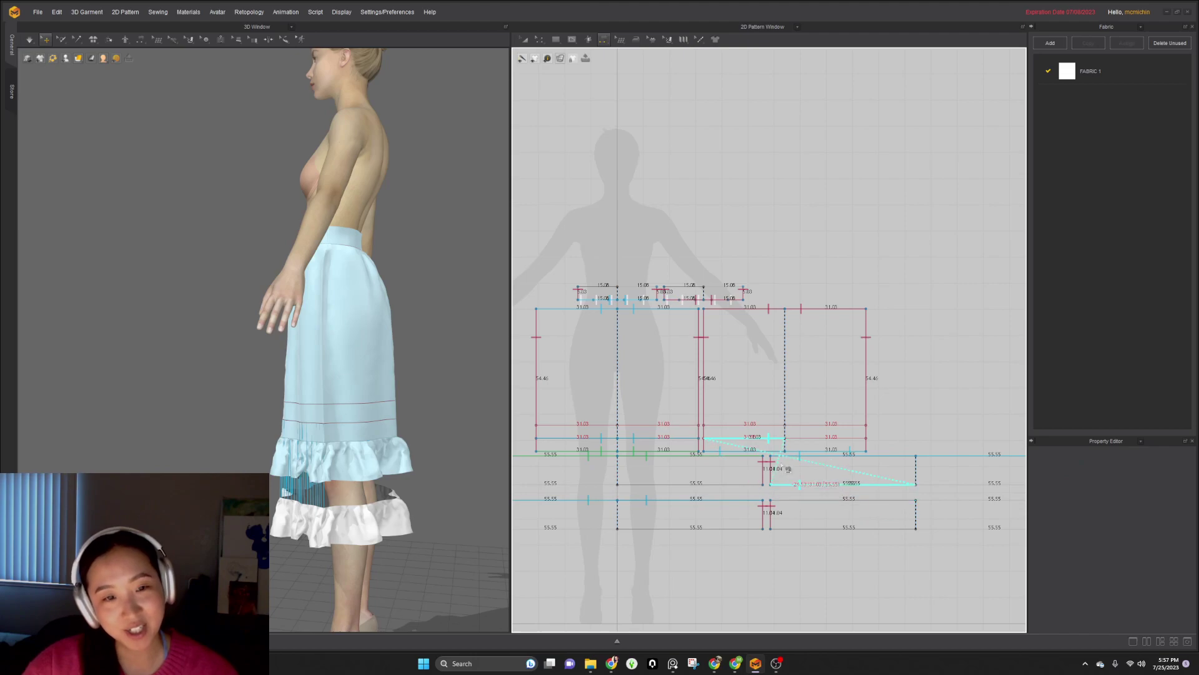
{"action": "left_click", "coordinate": [814, 500]}
- Position the copied front and back ruffles around the outside of the skirt above the original hem ruffle
{"action": "key", "text": "a"}
{"action": "left_click_drag", "start_coordinate": [308, 535], "coordinate": [269, 451]}
{"action": "left_click_drag", "start_coordinate": [390, 522], "coordinate": [395, 458]}
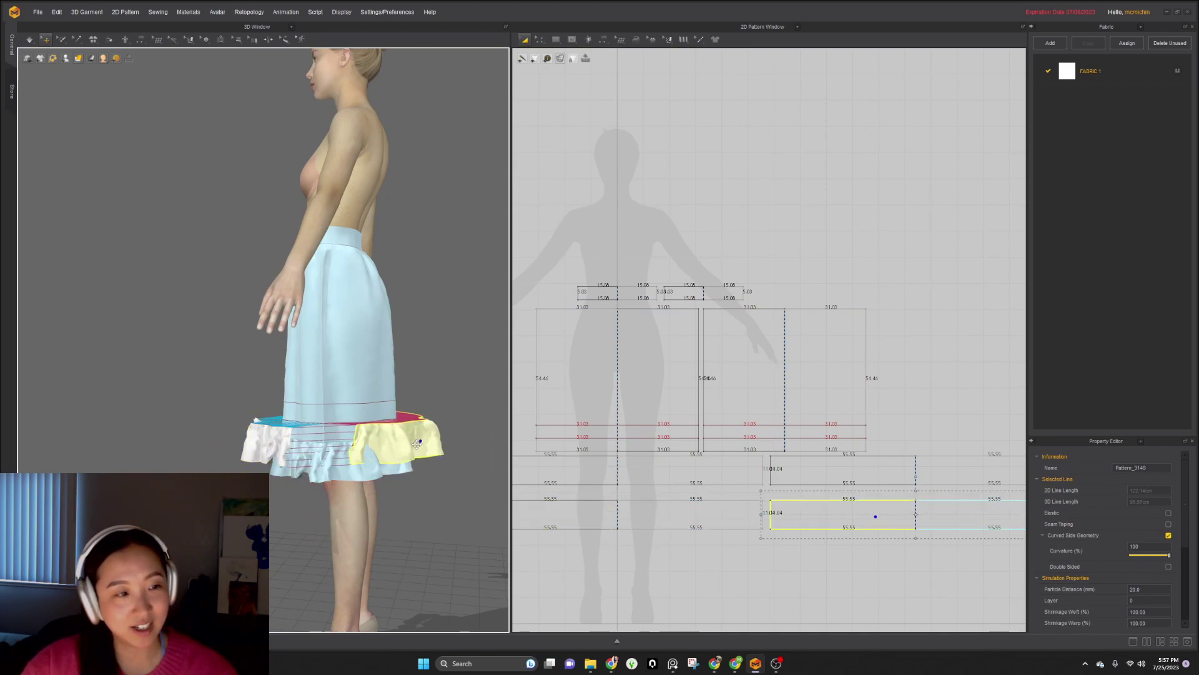
- Simulate the copied ruffles onto the skirt with both pieces temporarily strengthened
{"action": "left_click", "coordinate": [269, 446], "text": "shift"}
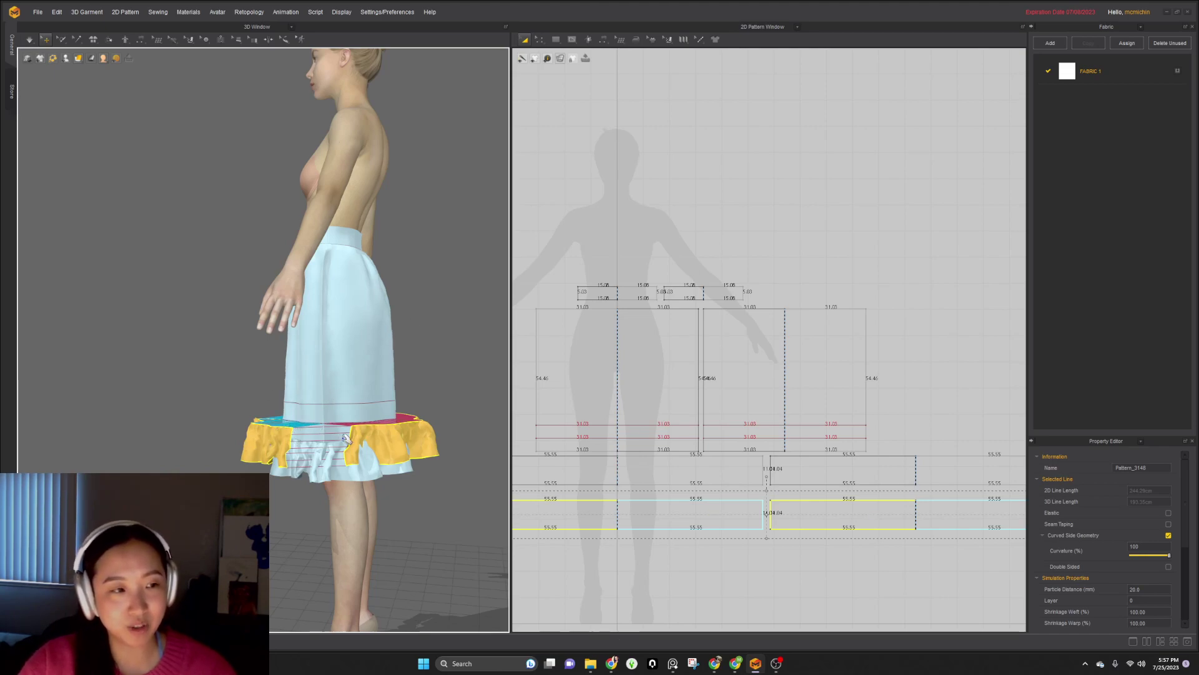
{"action": "key", "text": "space"}
{"action": "right_click_drag", "start_coordinate": [268, 444], "coordinate": [431, 447]}
{"action": "right_click_drag", "start_coordinate": [151, 442], "coordinate": [215, 441]}
{"action": "middle_click_drag", "start_coordinate": [215, 442], "coordinate": [234, 437]}
{"action": "mouse_move", "coordinate": [245, 437]}
{"action": "right_mouse_down"}
{"action": "mouse_move", "coordinate": [272, 472]}
{"action": "mouse_move", "coordinate": [289, 469]}
{"action": "mouse_move", "coordinate": [257, 474]}
{"action": "mouse_move", "coordinate": [225, 444]}
{"action": "right_mouse_up"}
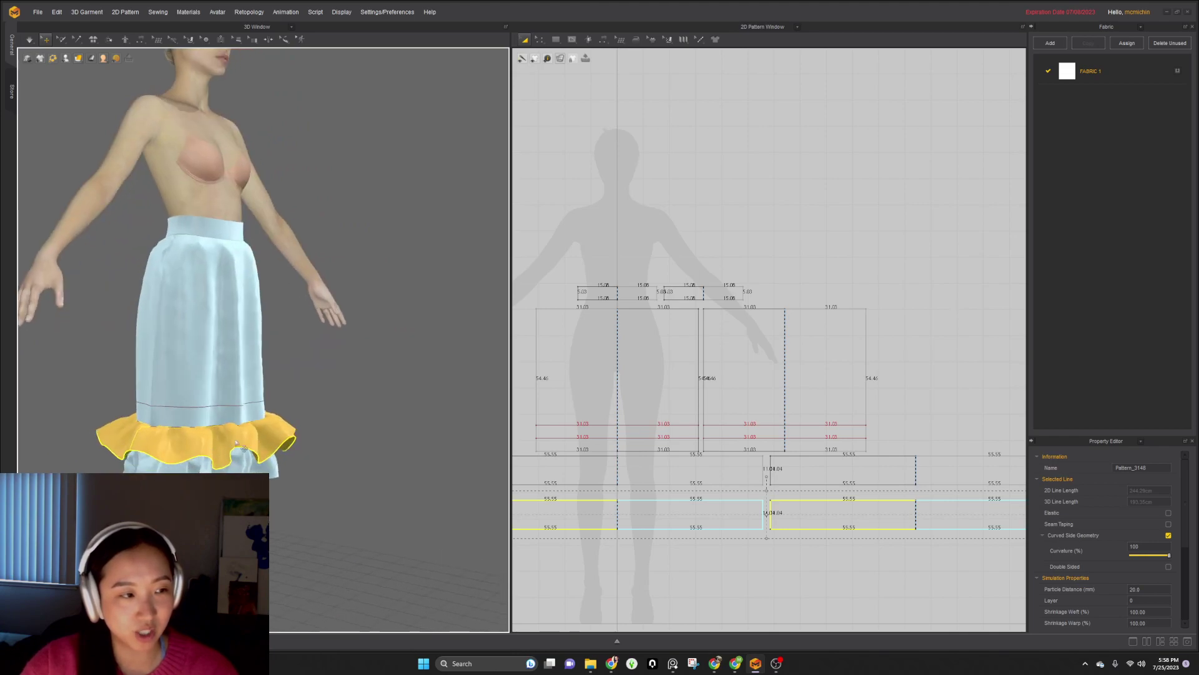
{"action": "right_click_drag", "start_coordinate": [296, 442], "coordinate": [266, 442]}
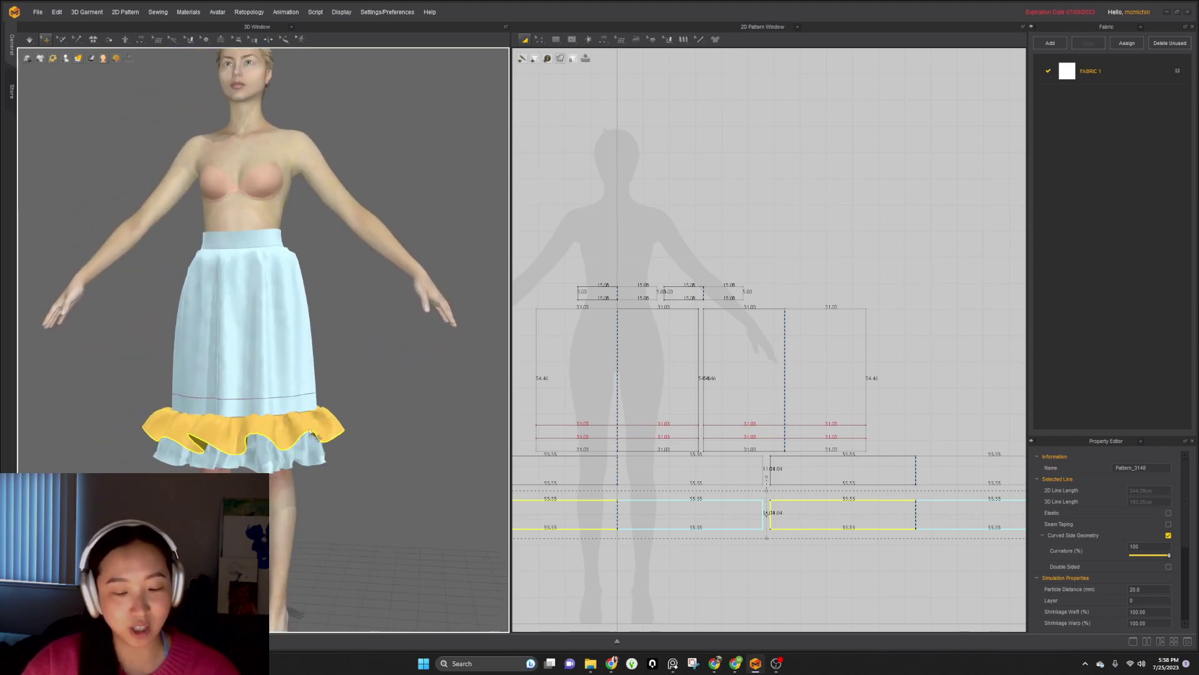
{"action": "key", "text": "space"}
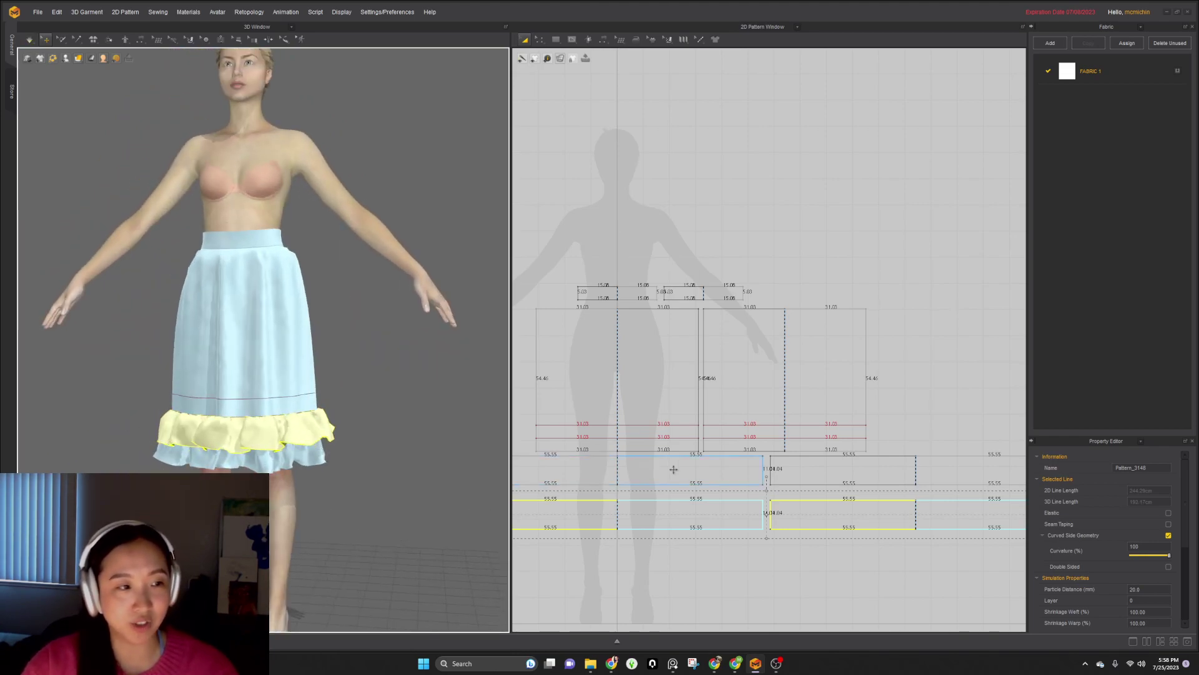
- Lower the bottom edges of both copied ruffles by about 5.9 cm and simulate their drape over the original hem ruffle
{"action": "middle_click_drag", "start_coordinate": [749, 583], "coordinate": [720, 532]}
{"action": "left_click", "coordinate": [720, 533]}
{"action": "left_click", "coordinate": [699, 480]}
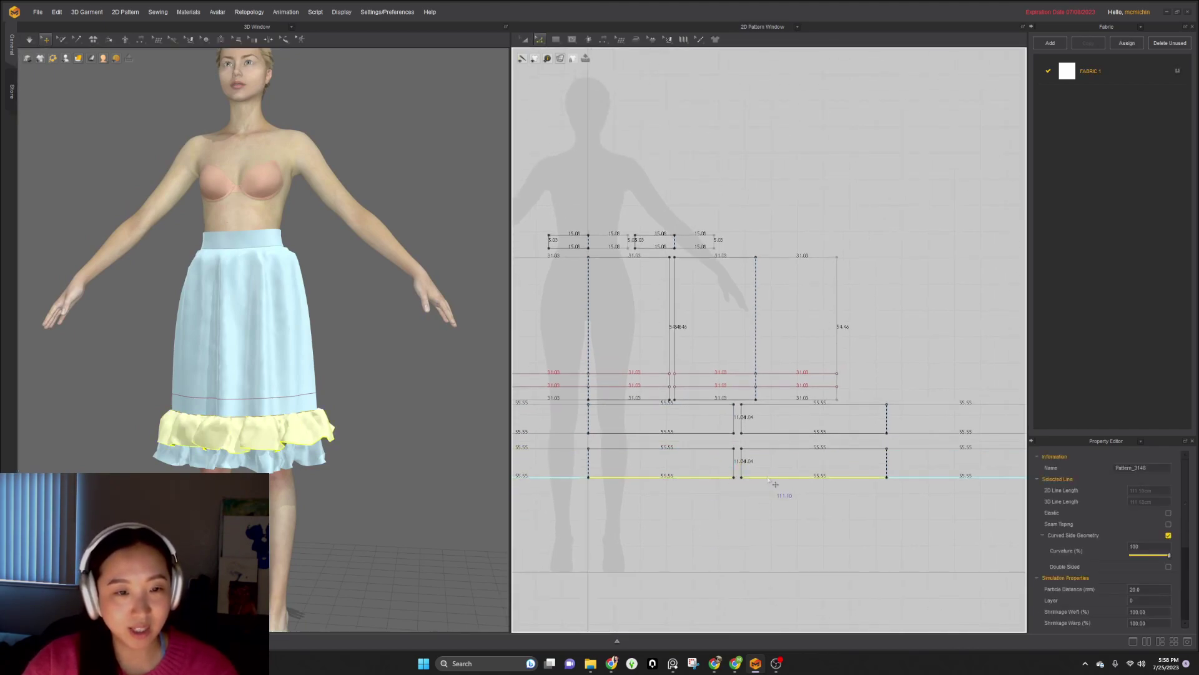
{"action": "left_click_drag", "start_coordinate": [775, 486], "coordinate": [775, 501]}
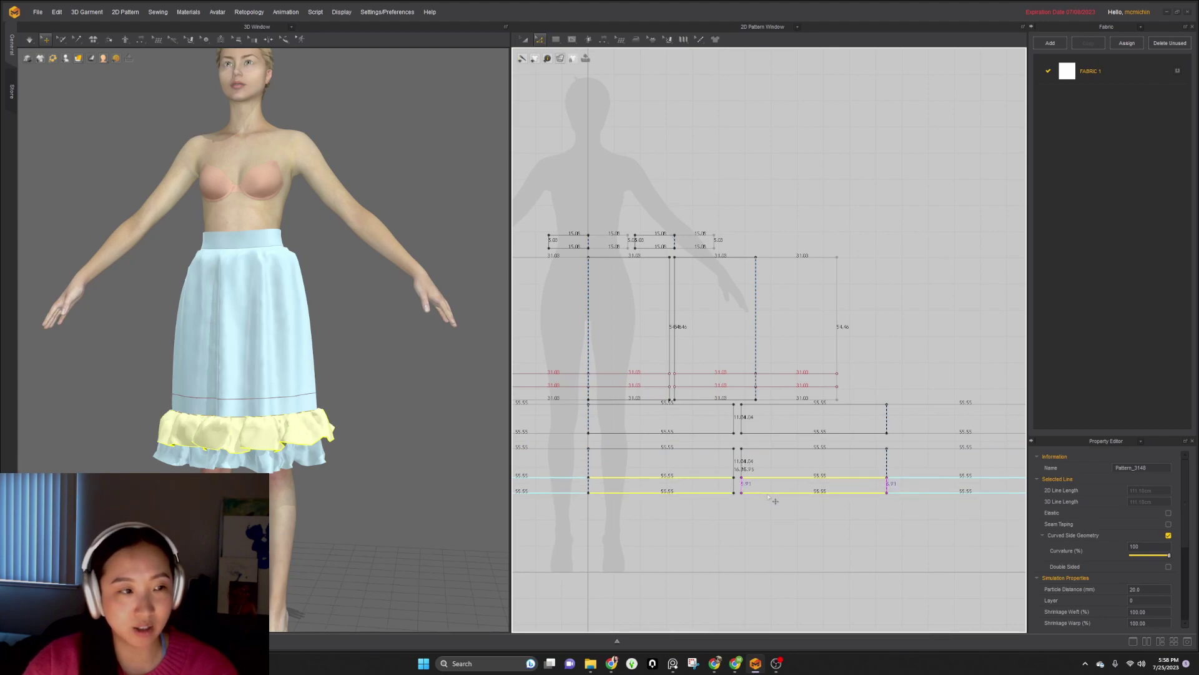
{"action": "left_click", "coordinate": [281, 456]}
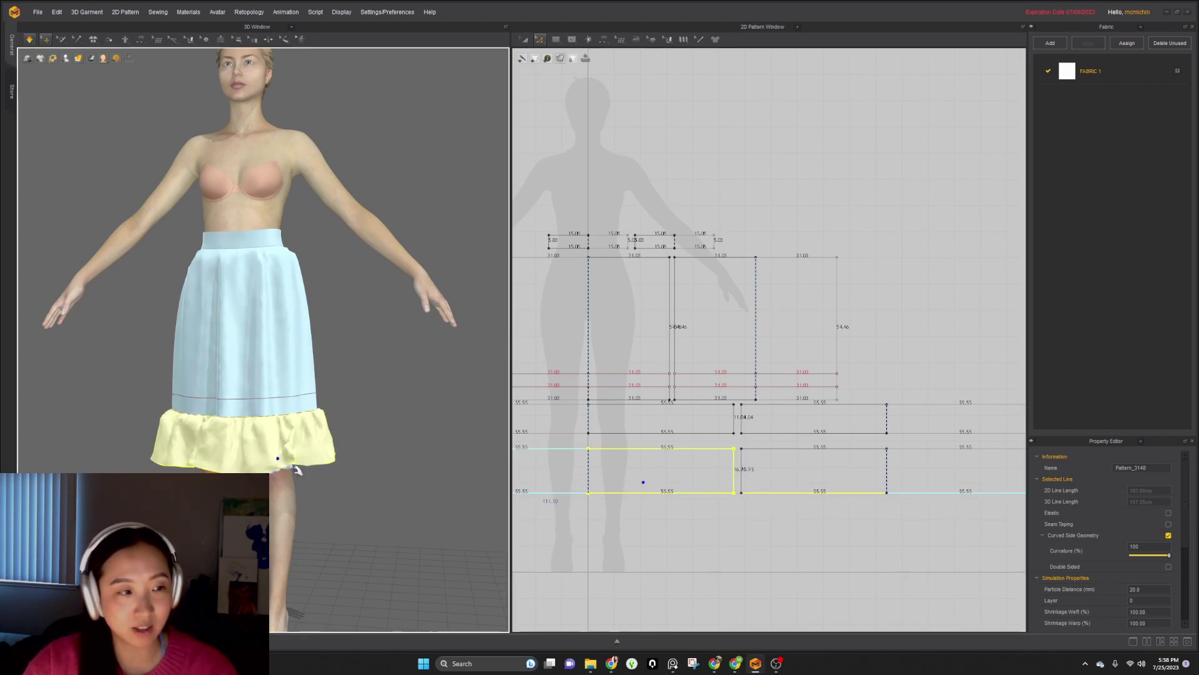
{"action": "left_click_drag", "start_coordinate": [331, 482], "coordinate": [287, 493]}
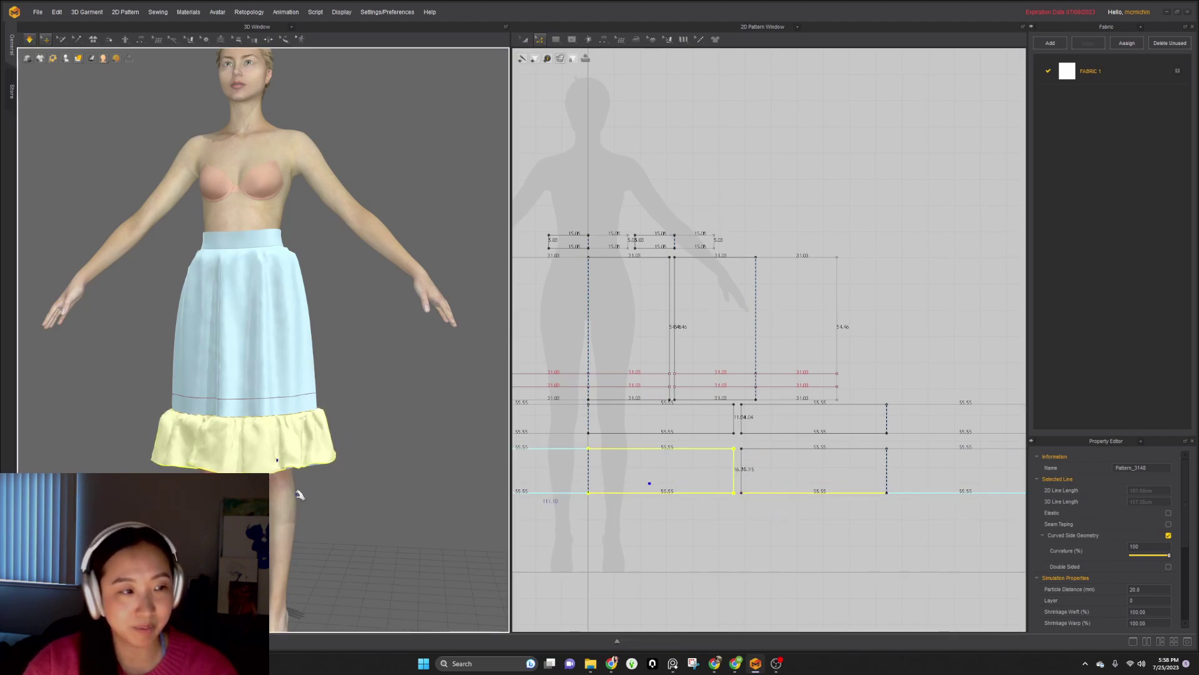
- Duplicate the front and back middle ruffles and place the copies directly below them in the 2D layout
{"action": "key", "text": "space"}
{"action": "right_click_drag", "start_coordinate": [283, 514], "coordinate": [269, 455]}
{"action": "scroll", "coordinate": [794, 470], "scroll_direction": "down", "scroll_amount": 2}
{"action": "key", "text": "a"}
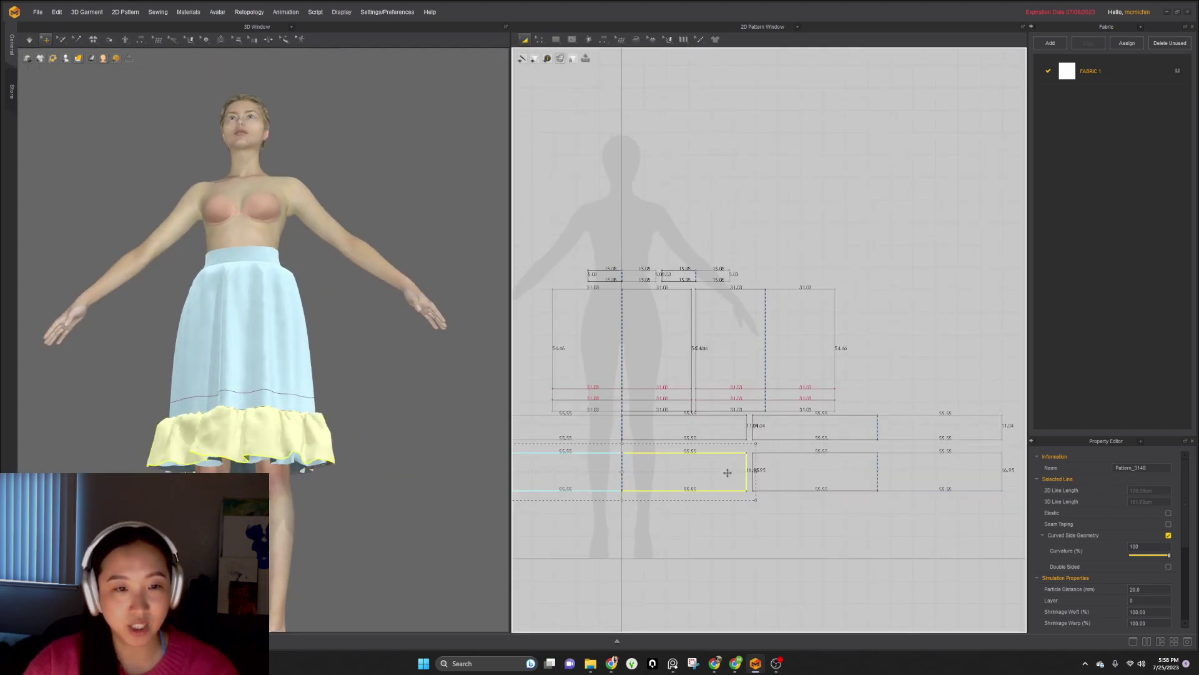
{"action": "scroll", "coordinate": [797, 468], "scroll_direction": "down", "scroll_amount": 2}
{"action": "key", "text": "ctrl+c"}
{"action": "key", "text": "ctrl+v"}
{"action": "left_click", "coordinate": [772, 507]}
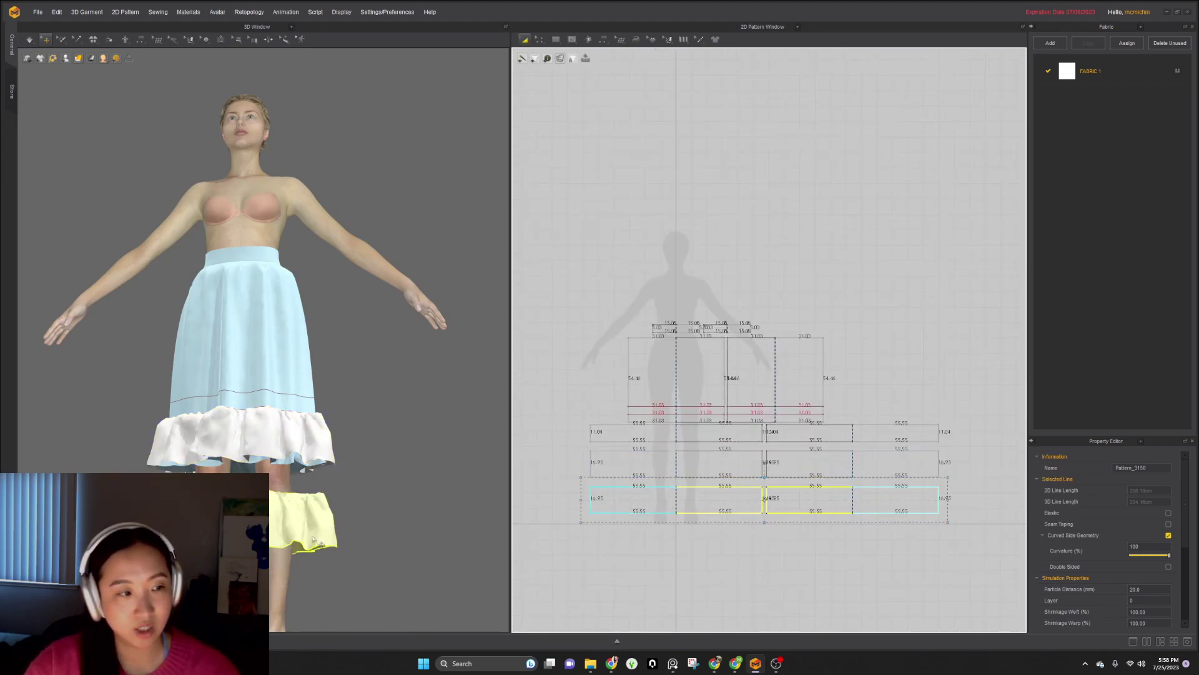
- Strengthen the front and back pieces of the middle ruffle on the avatar
{"action": "right_click_drag", "start_coordinate": [291, 537], "coordinate": [238, 531]}
{"action": "left_click", "coordinate": [230, 442]}
{"action": "right_click_drag", "start_coordinate": [231, 442], "coordinate": [162, 440]}
{"action": "left_click", "coordinate": [368, 423], "text": "shift"}
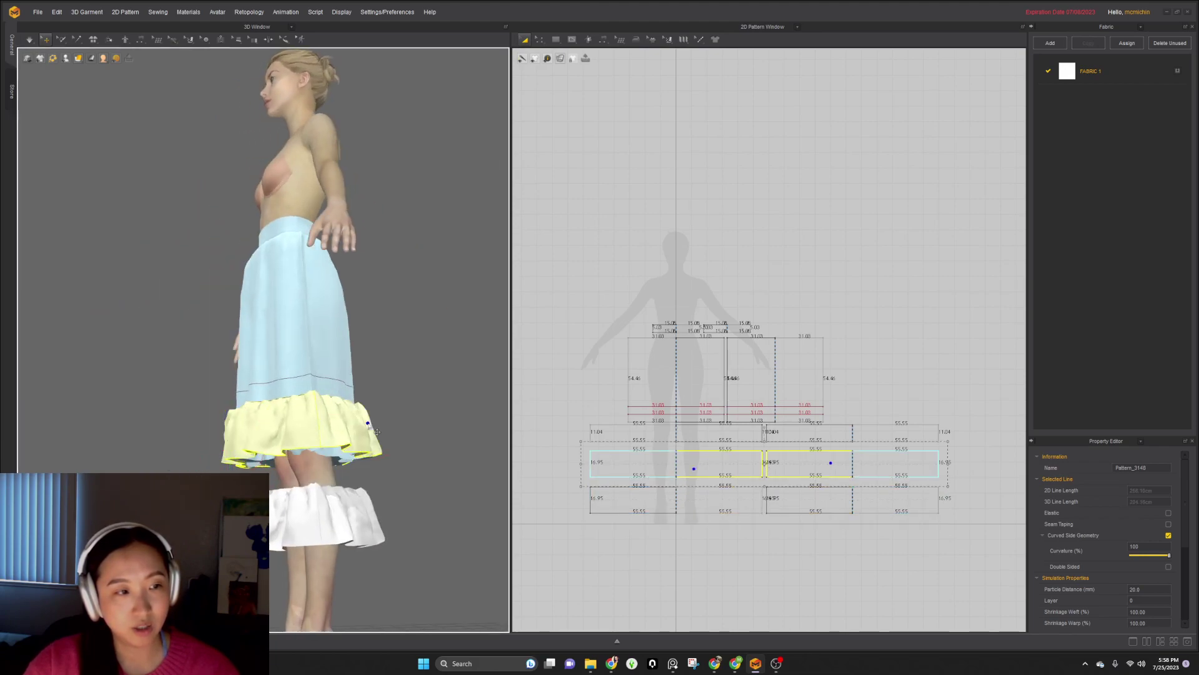
{"action": "key", "text": "ctrl+h"}
- Position the new ruffle copies around the outside of the skirt and freeze both middle ruffle pieces beneath them
{"action": "left_click_drag", "start_coordinate": [297, 511], "coordinate": [222, 417]}
{"action": "left_click_drag", "start_coordinate": [358, 523], "coordinate": [380, 404]}
{"action": "right_click_drag", "start_coordinate": [322, 440], "coordinate": [350, 447]}
{"action": "left_click", "coordinate": [334, 439]}
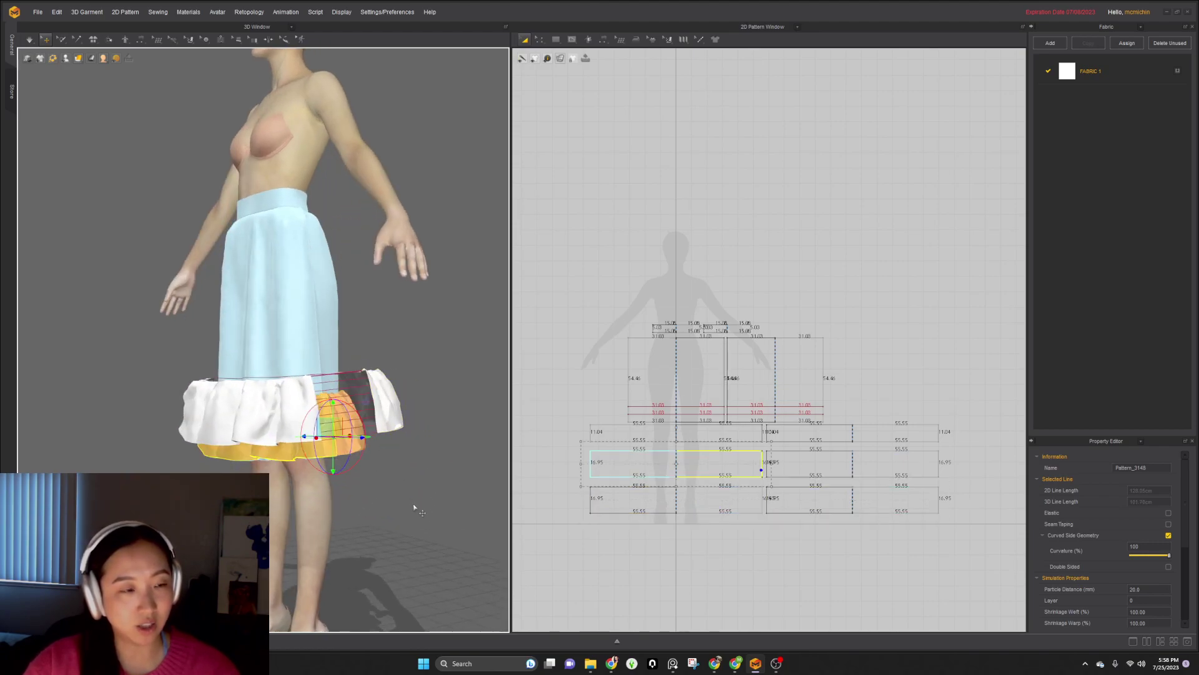
{"action": "right_click_drag", "start_coordinate": [410, 502], "coordinate": [438, 481]}
{"action": "left_click", "coordinate": [400, 449], "text": "shift"}
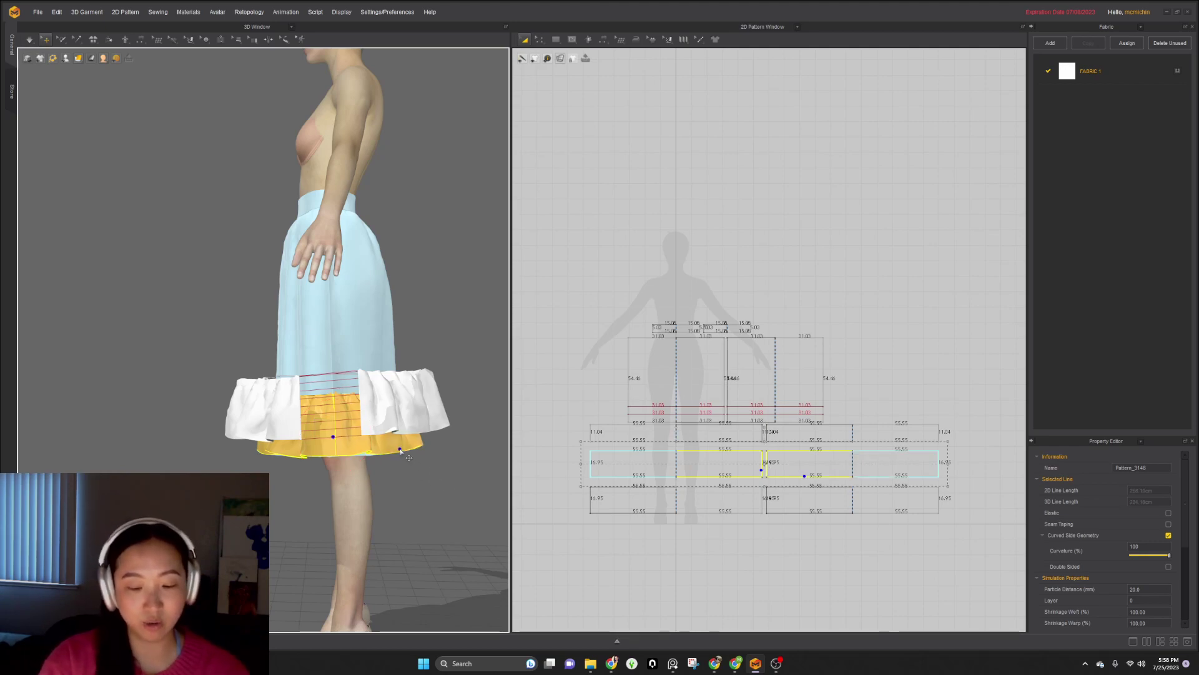
{"action": "right_click_drag", "start_coordinate": [270, 451], "coordinate": [317, 449]}
{"action": "left_click", "coordinate": [238, 404]}
- Sew the top edges of the new front and back ruffles to the upper internal line on the matching skirt panels
{"action": "key", "text": "n"}
{"action": "left_click", "coordinate": [737, 486]}
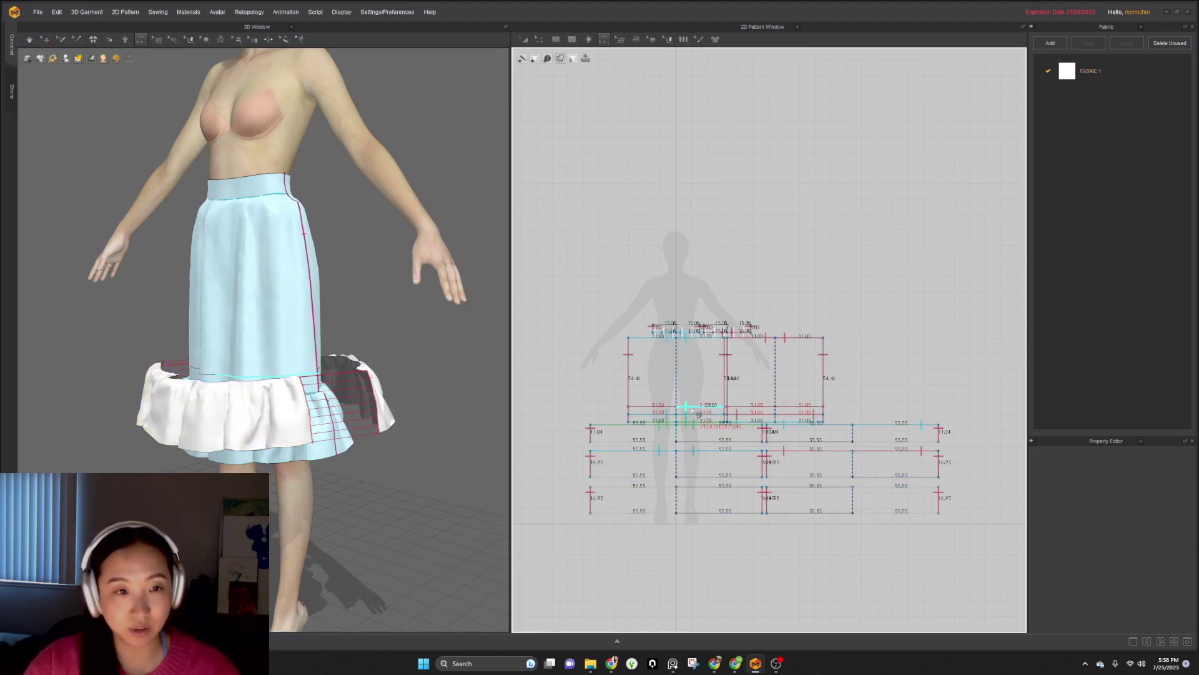
{"action": "left_click", "coordinate": [700, 410]}
{"action": "scroll", "coordinate": [715, 481], "scroll_direction": "up", "scroll_amount": 3}
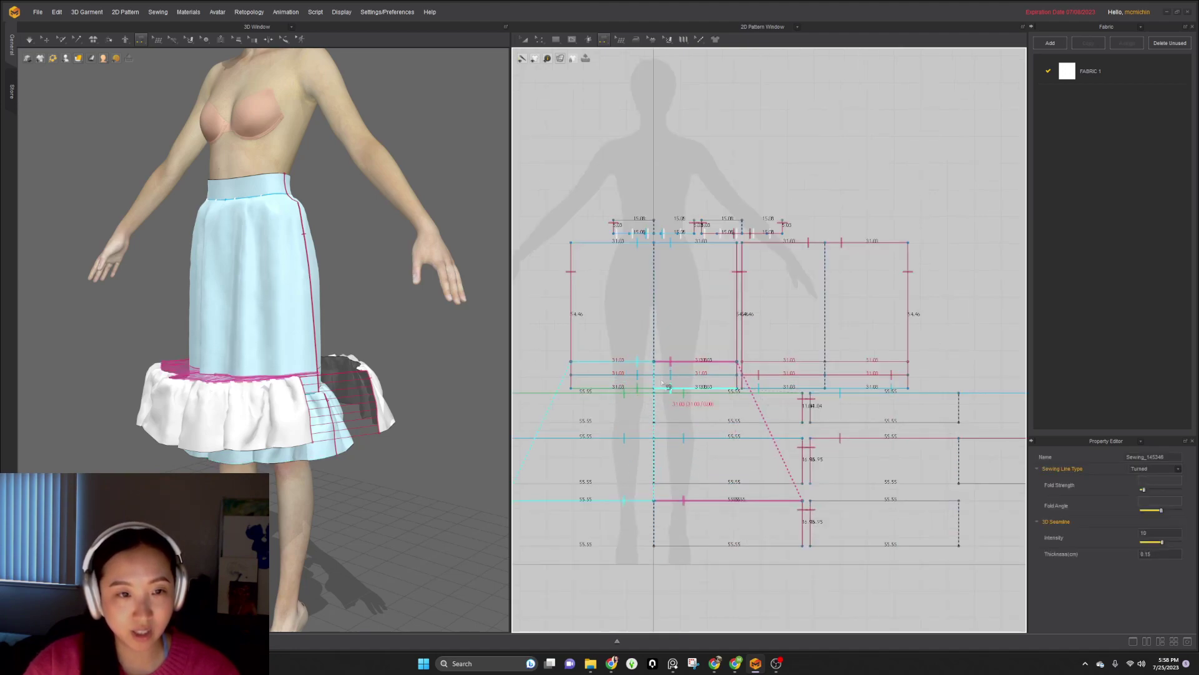
{"action": "left_click", "coordinate": [767, 365]}
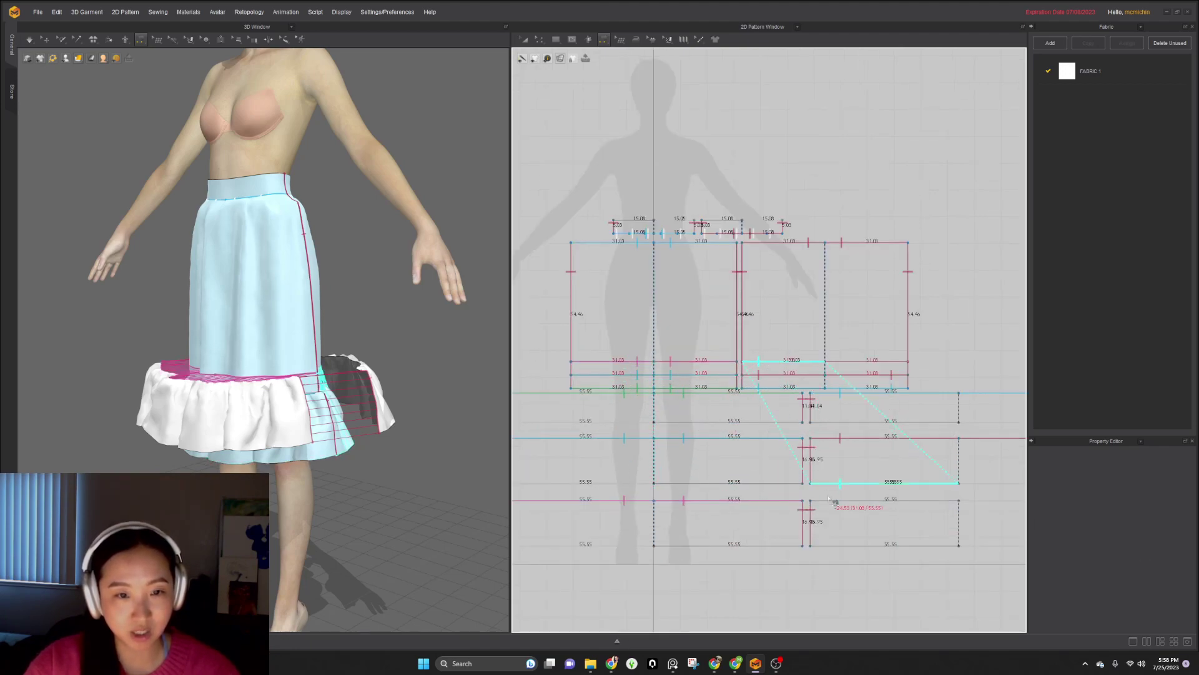
{"action": "left_click", "coordinate": [835, 502]}
{"action": "key", "text": "a"}
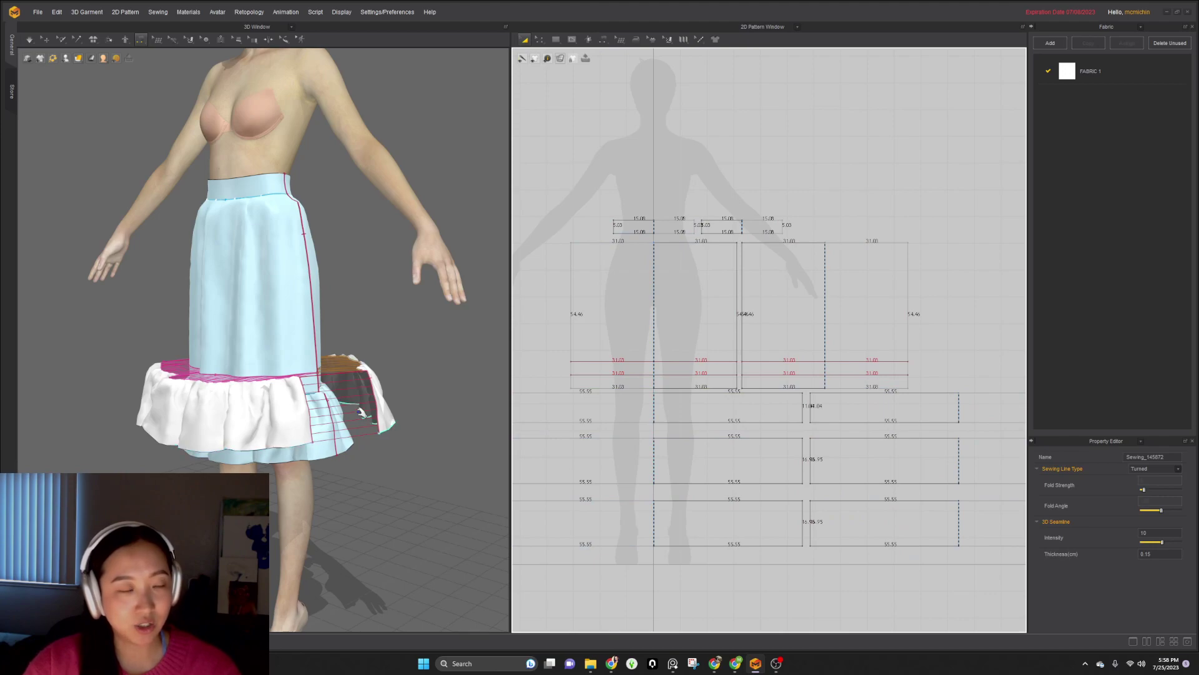
- Simulate the new outer ruffles onto the skirt and tug the fabric to settle their drape
{"action": "key", "text": "space"}
{"action": "key", "text": "space"}
{"action": "right_click_drag", "start_coordinate": [273, 432], "coordinate": [329, 428]}
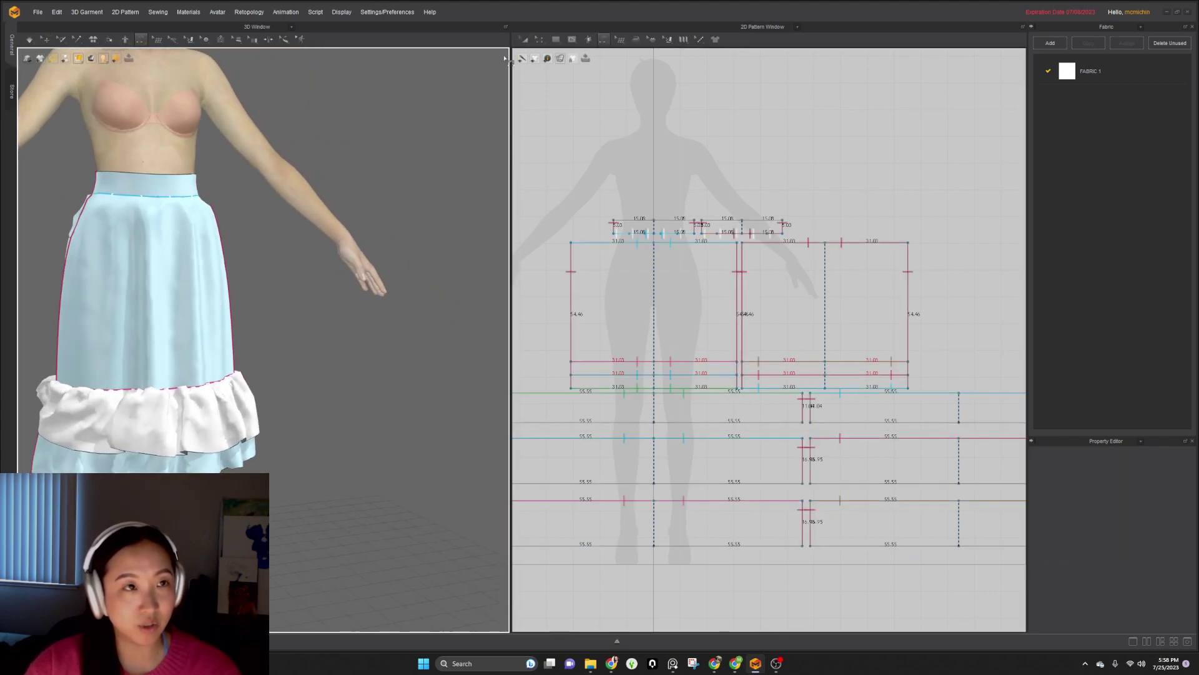
{"action": "left_click", "coordinate": [523, 39]}
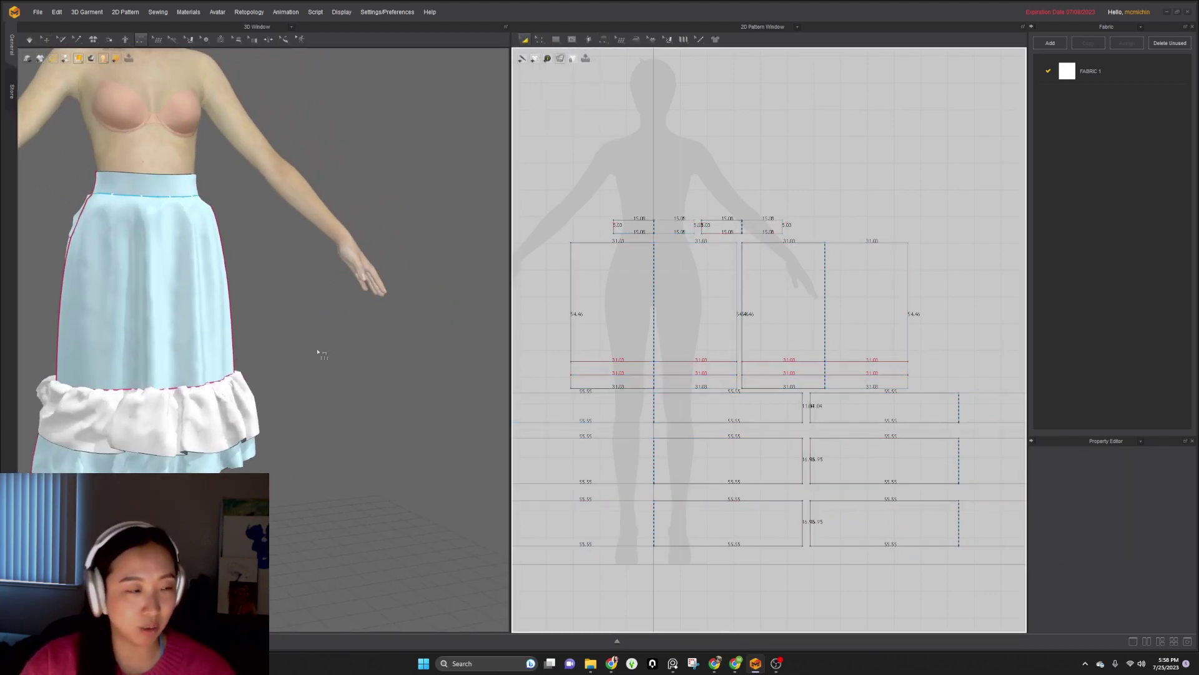
{"action": "scroll", "coordinate": [330, 351], "scroll_direction": "down", "scroll_amount": 3}
{"action": "right_click_drag", "start_coordinate": [328, 362], "coordinate": [278, 424]}
{"action": "key", "text": "space"}
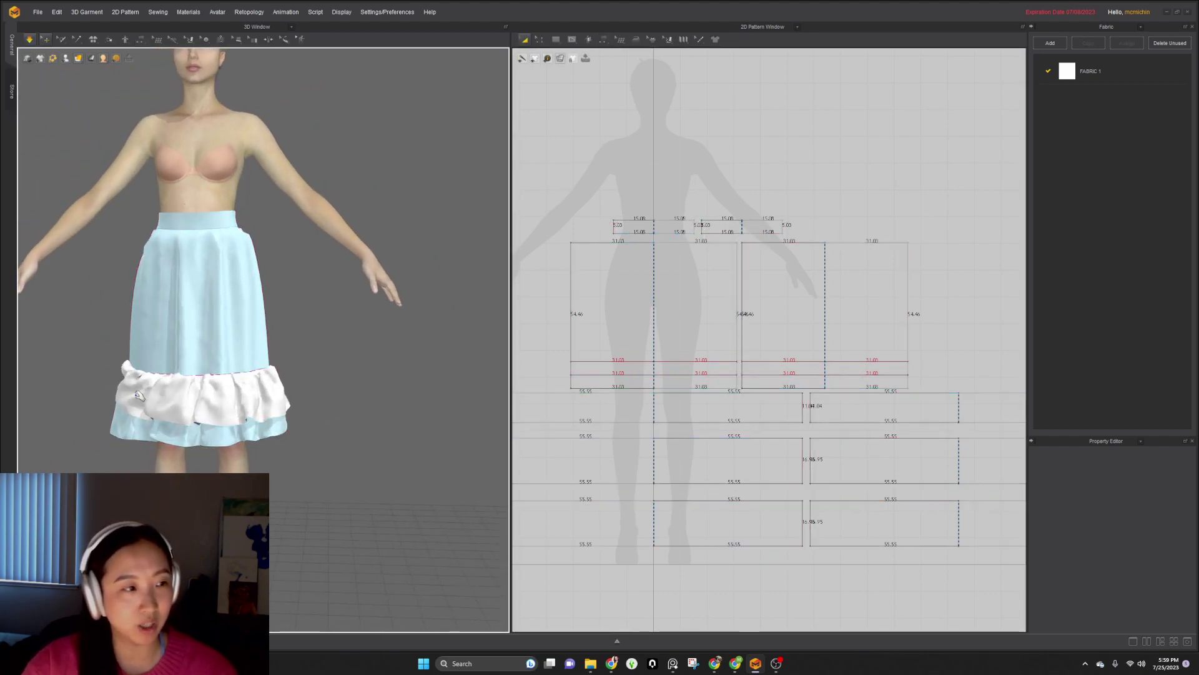
{"action": "left_click", "coordinate": [133, 397]}
{"action": "right_click_drag", "start_coordinate": [94, 407], "coordinate": [241, 434]}
{"action": "left_click", "coordinate": [128, 413]}
{"action": "left_click_drag", "start_coordinate": [126, 425], "coordinate": [78, 456]}
{"action": "key", "text": "b"}
{"action": "scroll", "coordinate": [184, 433], "scroll_direction": "down", "scroll_amount": 3}
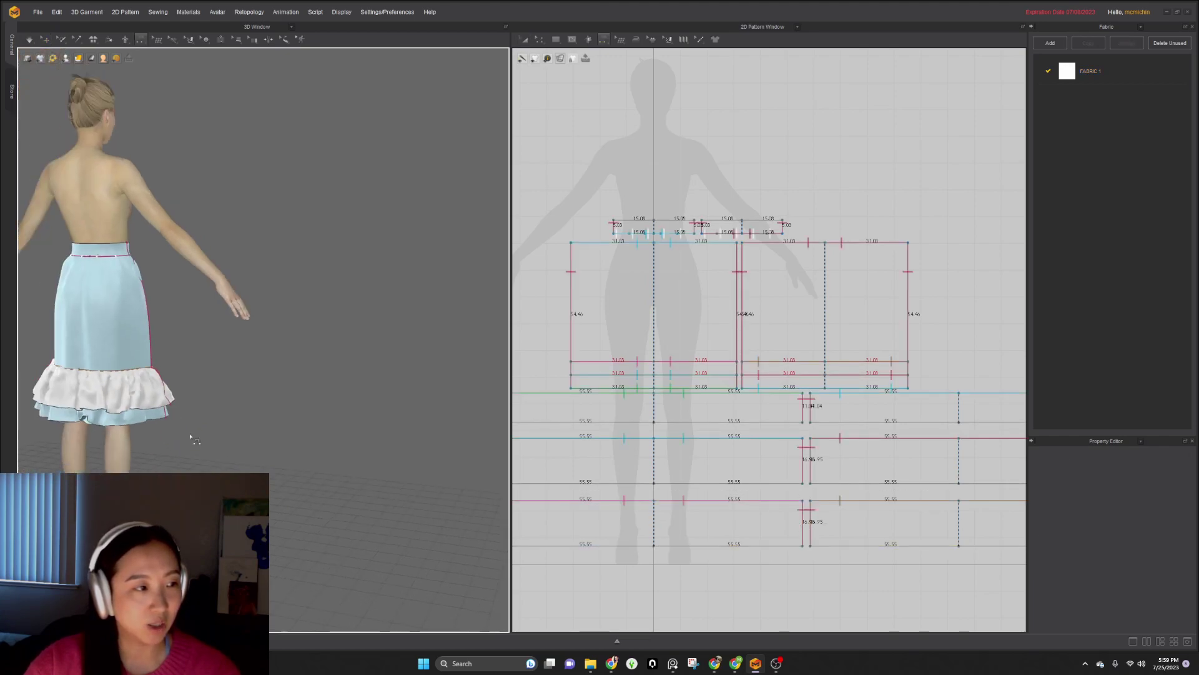
- Lower the bottom edges of both outer ruffles by about 5.1 cm and simulate them over the layers beneath
{"action": "key", "text": "2"}
{"action": "key", "text": "z"}
{"action": "scroll", "coordinate": [803, 497], "scroll_direction": "down", "scroll_amount": 3}
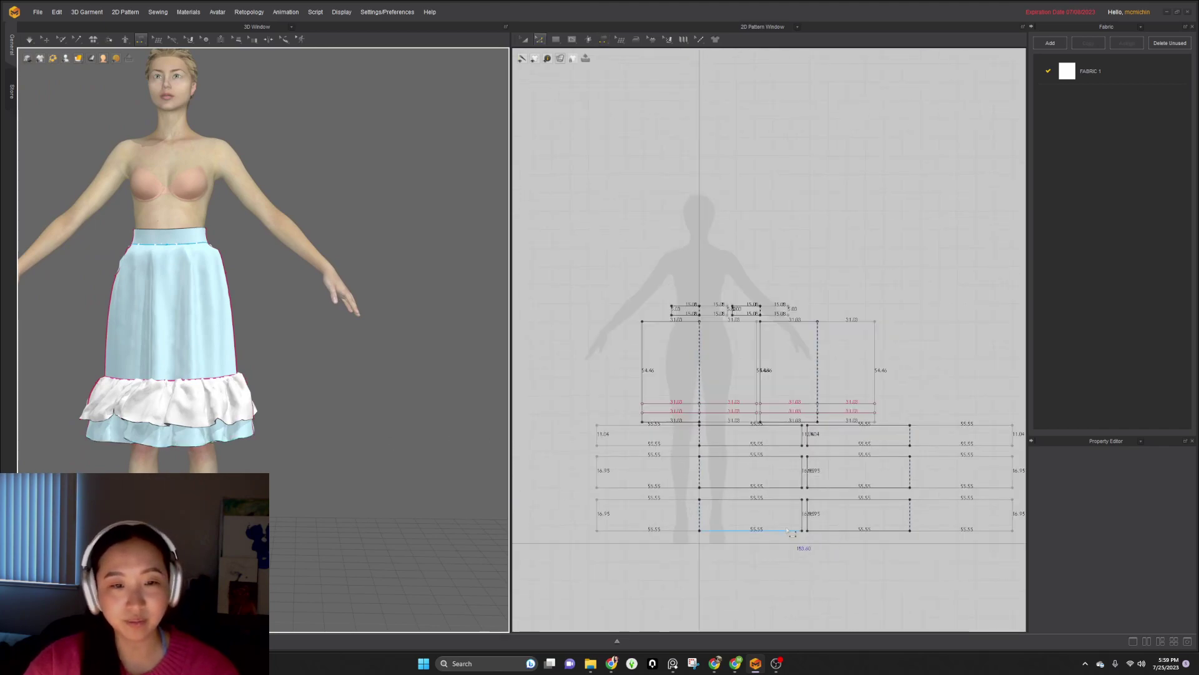
{"action": "left_click", "coordinate": [784, 531]}
{"action": "left_click", "coordinate": [824, 531], "text": "shift"}
{"action": "left_click_drag", "start_coordinate": [825, 532], "coordinate": [834, 547]}
{"action": "left_click", "coordinate": [116, 417]}
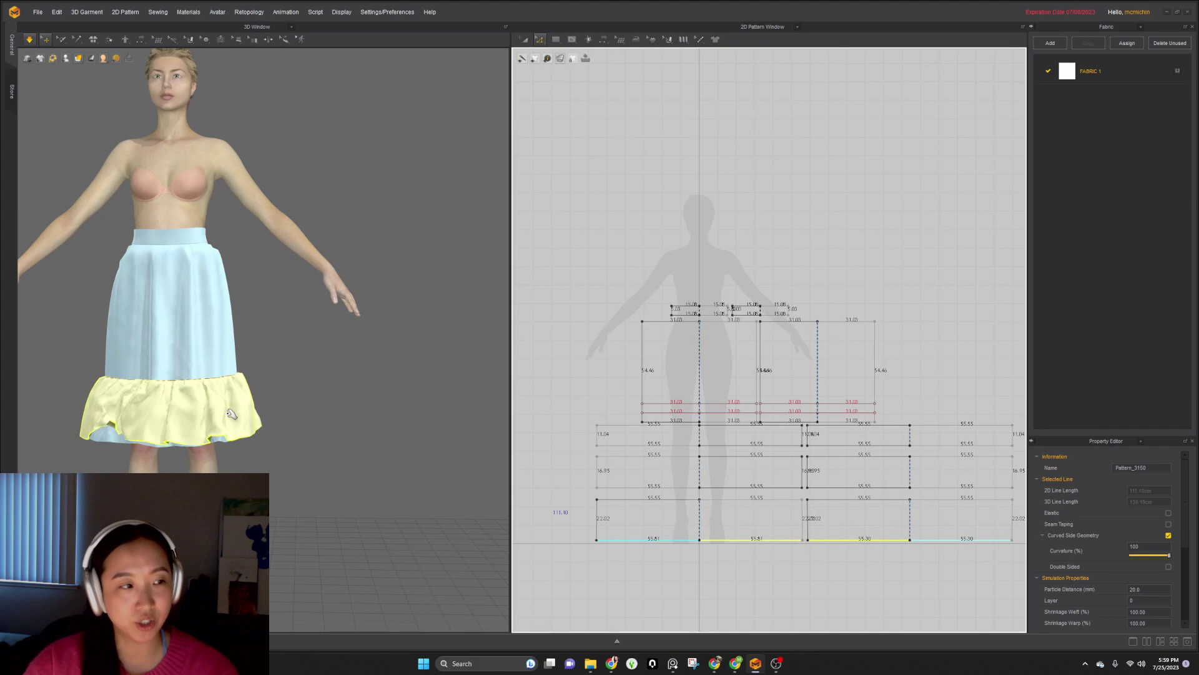
{"action": "left_click_drag", "start_coordinate": [117, 417], "coordinate": [109, 456]}
- Select all six ruffle pieces and move them sideways so they are centred below the skirt panels
{"action": "key", "text": "n"}
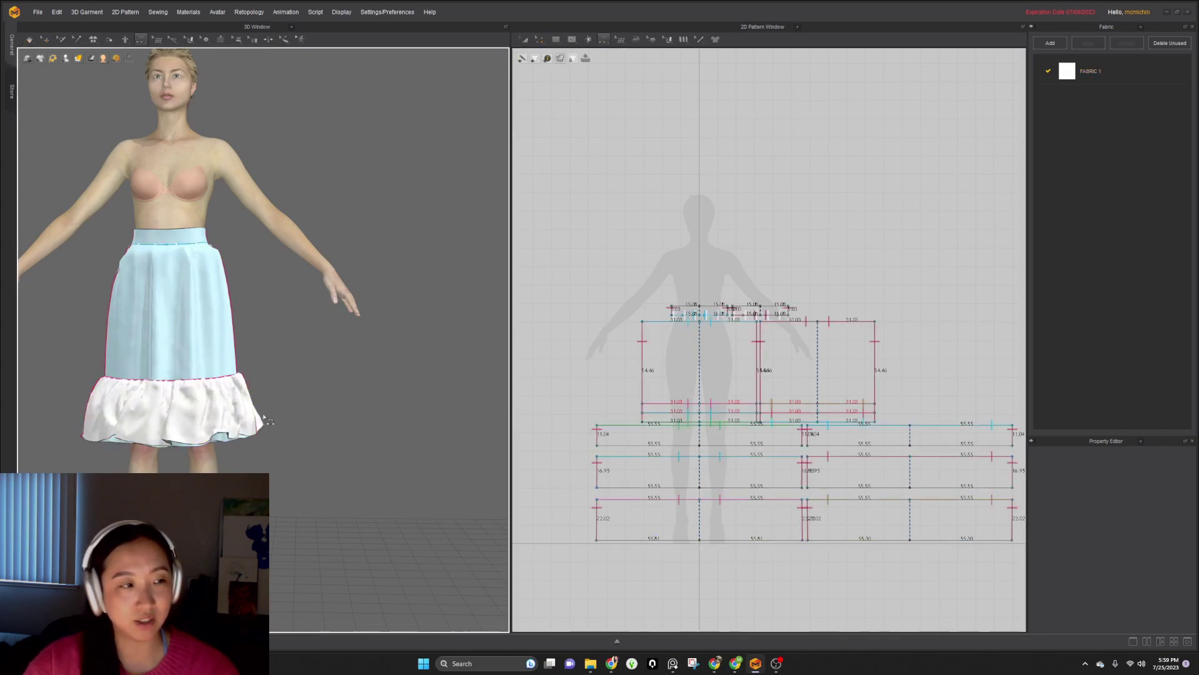
{"action": "scroll", "coordinate": [199, 421], "scroll_direction": "down", "scroll_amount": 2}
{"action": "key", "text": "a"}
{"action": "scroll", "coordinate": [587, 430], "scroll_direction": "down", "scroll_amount": 5}
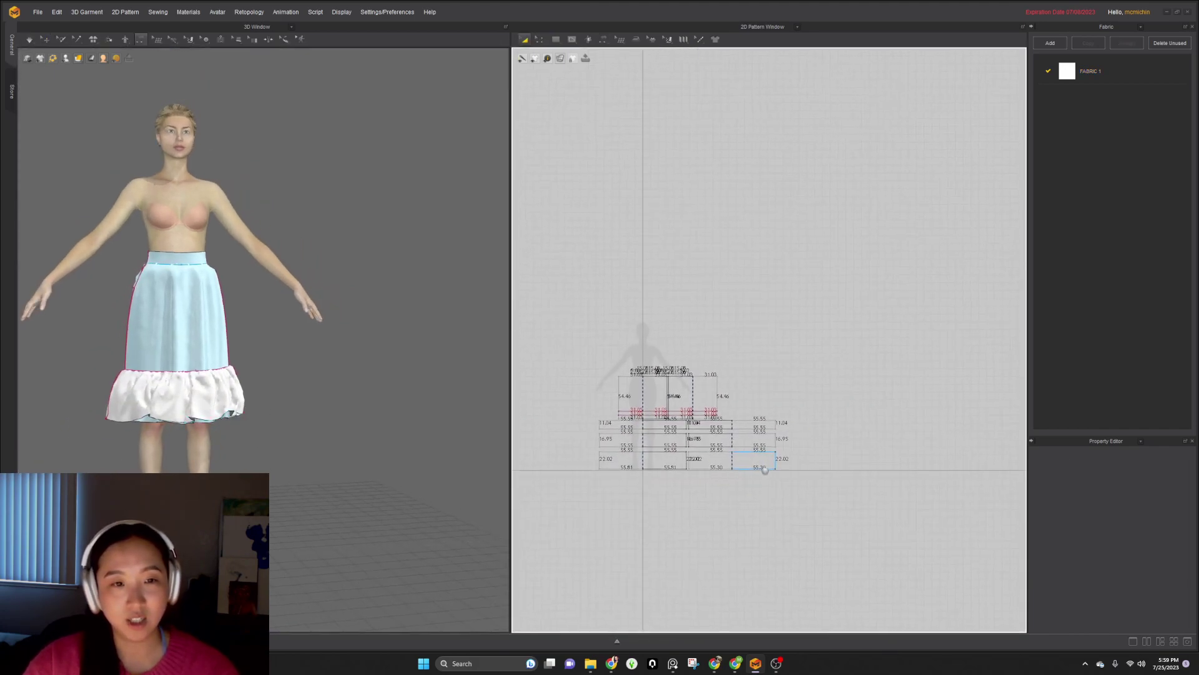
{"action": "scroll", "coordinate": [660, 423], "scroll_direction": "up", "scroll_amount": 2}
{"action": "left_click", "coordinate": [658, 439]}
{"action": "left_click", "coordinate": [660, 458], "text": "shift"}
{"action": "left_click", "coordinate": [661, 483], "text": "shift"}
{"action": "left_click", "coordinate": [714, 486], "text": "shift"}
{"action": "left_click", "coordinate": [712, 461], "text": "shift"}
{"action": "left_click_drag", "start_coordinate": [710, 441], "coordinate": [684, 438]}
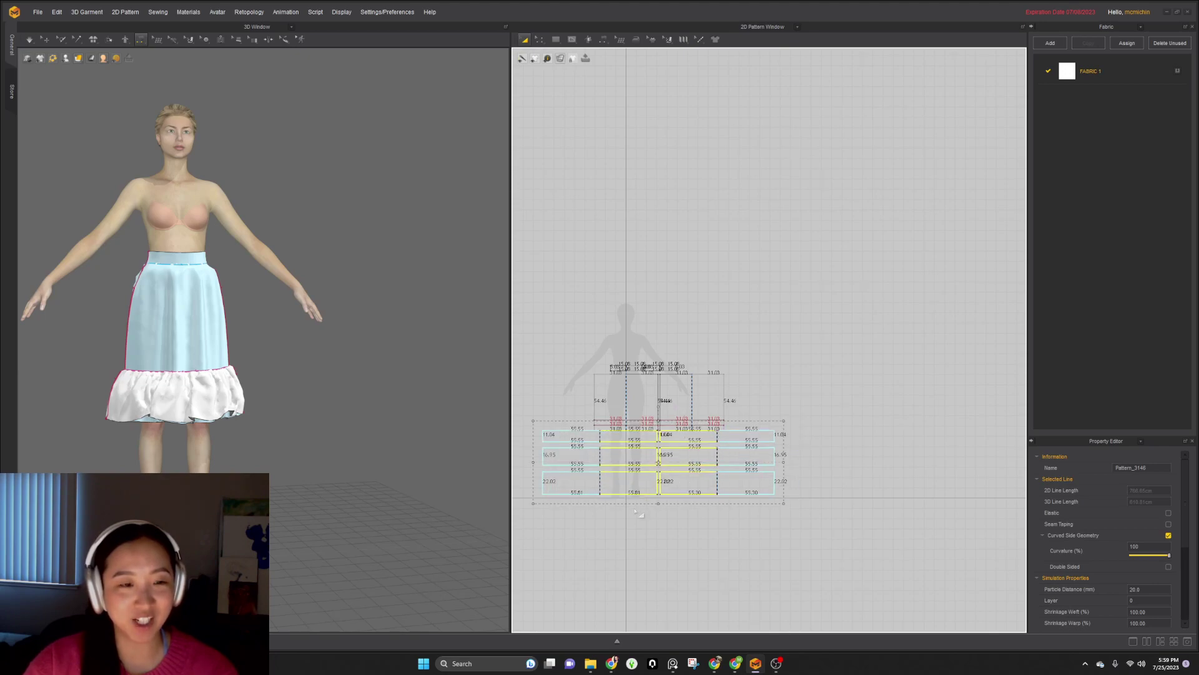
- Unfreeze the front and back skirt panels together with all six ruffle pieces
{"action": "scroll", "coordinate": [659, 518], "scroll_direction": "up", "scroll_amount": 2}
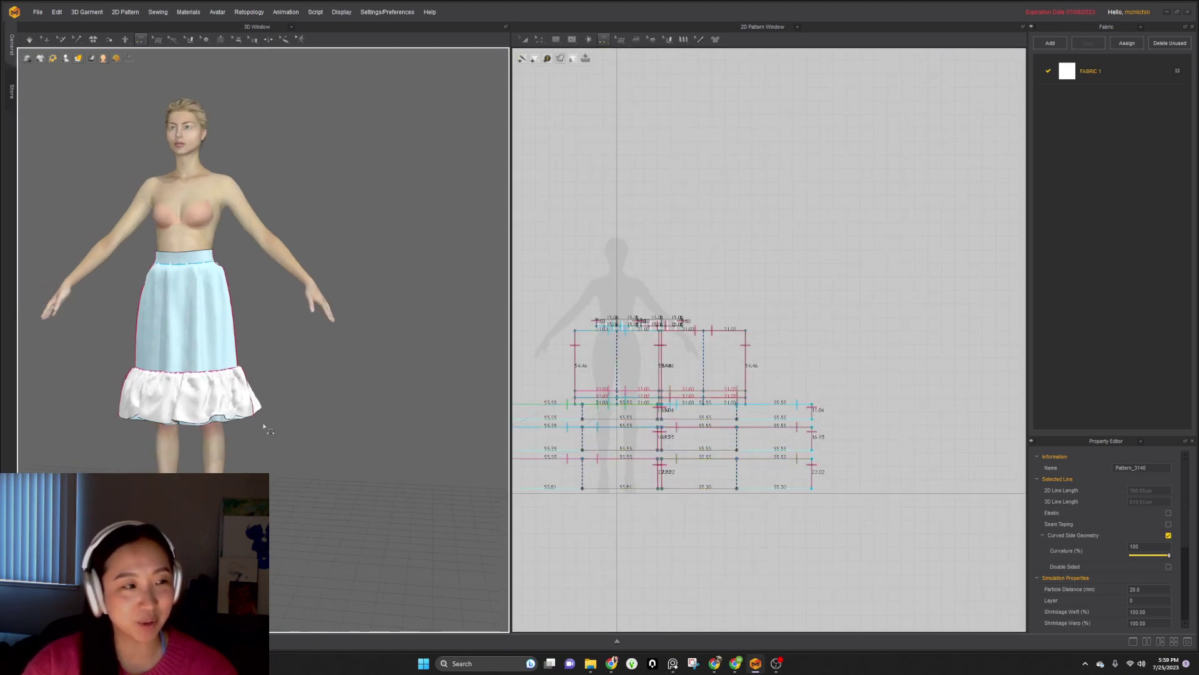
{"action": "scroll", "coordinate": [293, 412], "scroll_direction": "up", "scroll_amount": 3}
{"action": "scroll", "coordinate": [609, 355], "scroll_direction": "up", "scroll_amount": 2}
{"action": "left_click", "coordinate": [609, 355], "text": "shift"}
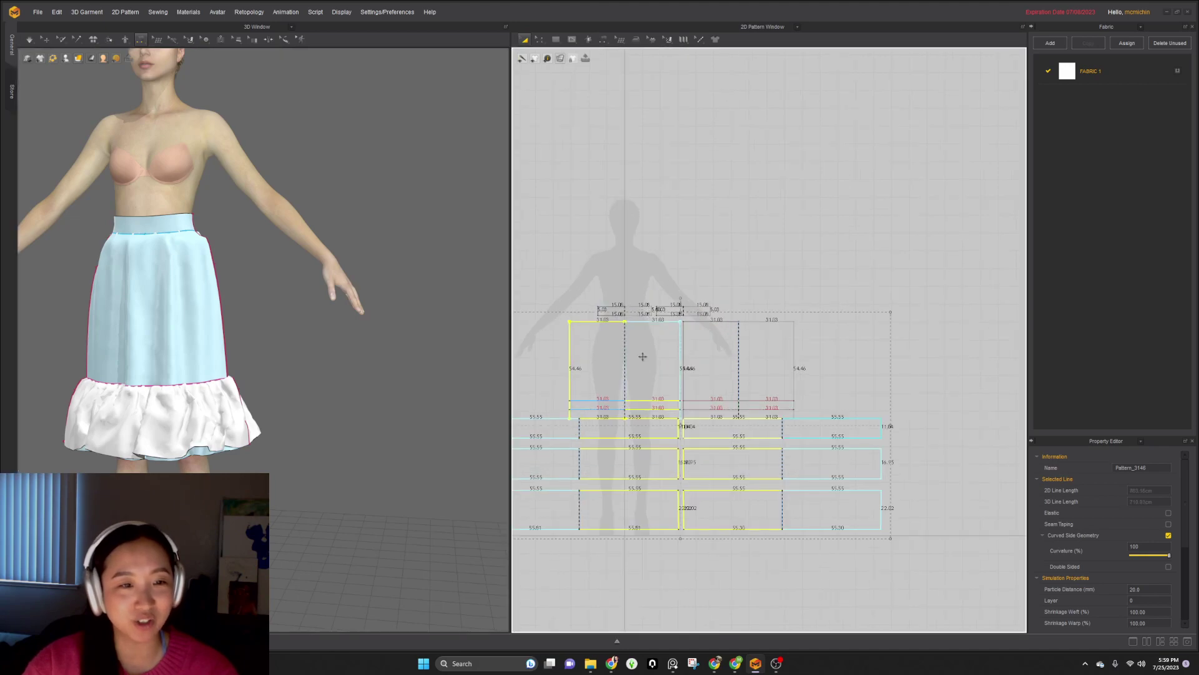
{"action": "left_click", "coordinate": [699, 351], "text": "shift"}
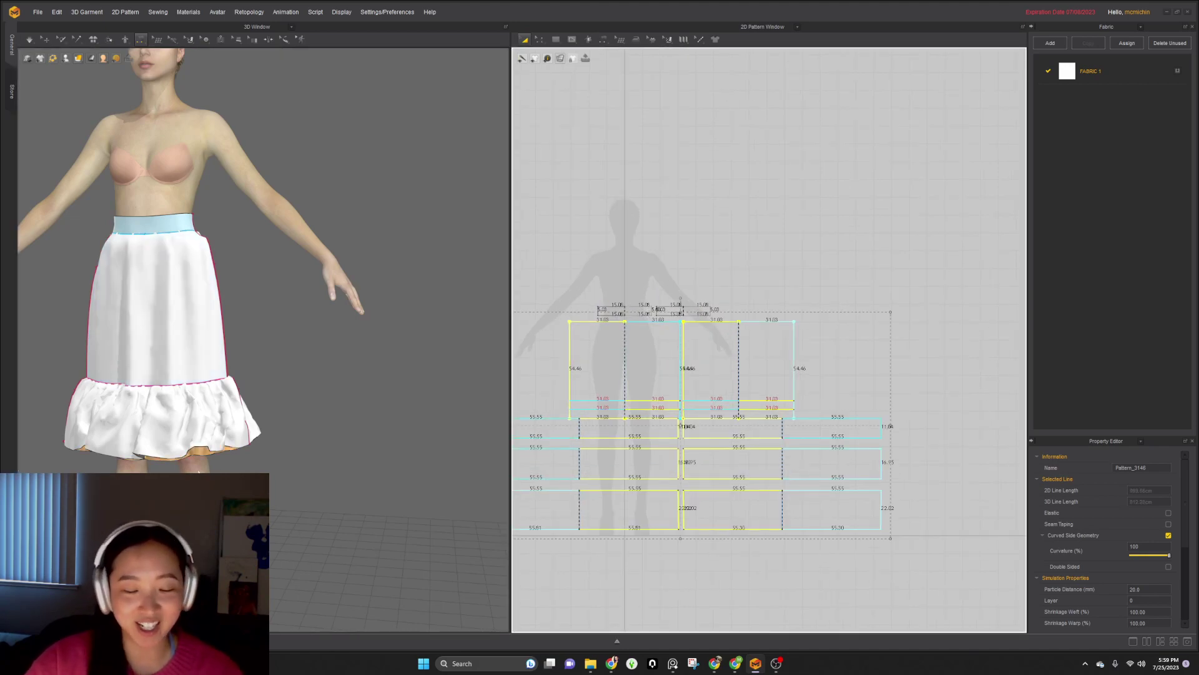
{"action": "key", "text": "ctrl+h"}
{"action": "key", "text": "ctrl+h"}
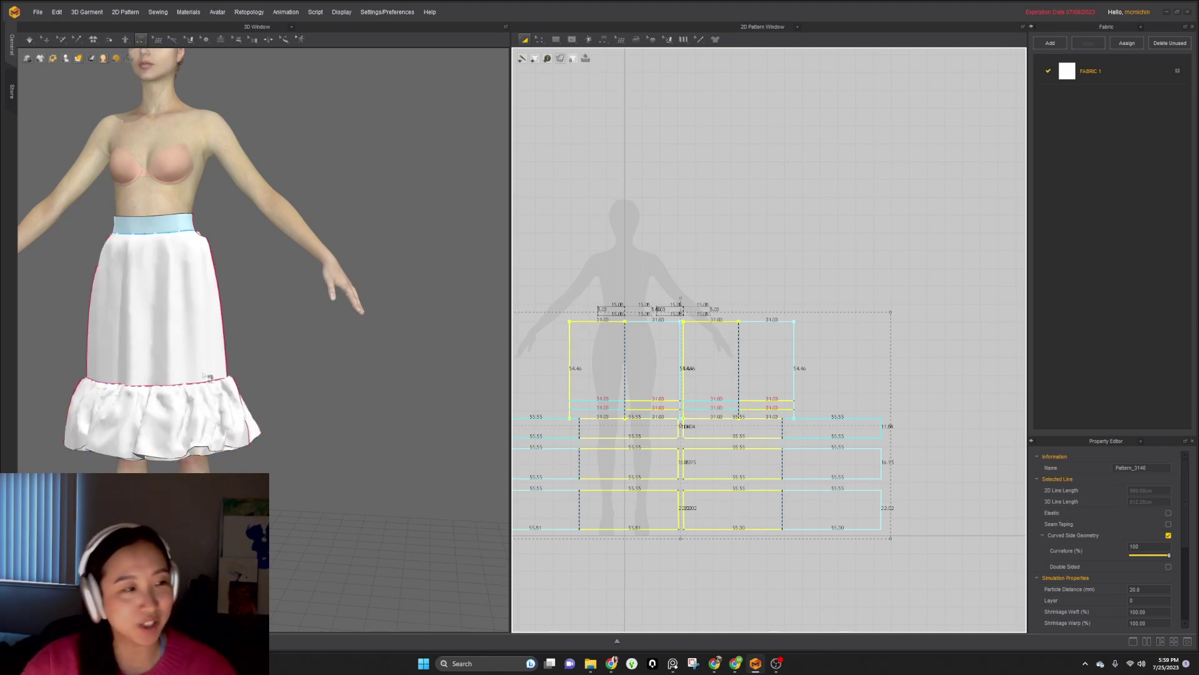
- Simulate the skirt and all ruffle layers together, tugging the ruffles to settle them
{"action": "left_click", "coordinate": [372, 380]}
{"action": "key", "text": "space"}
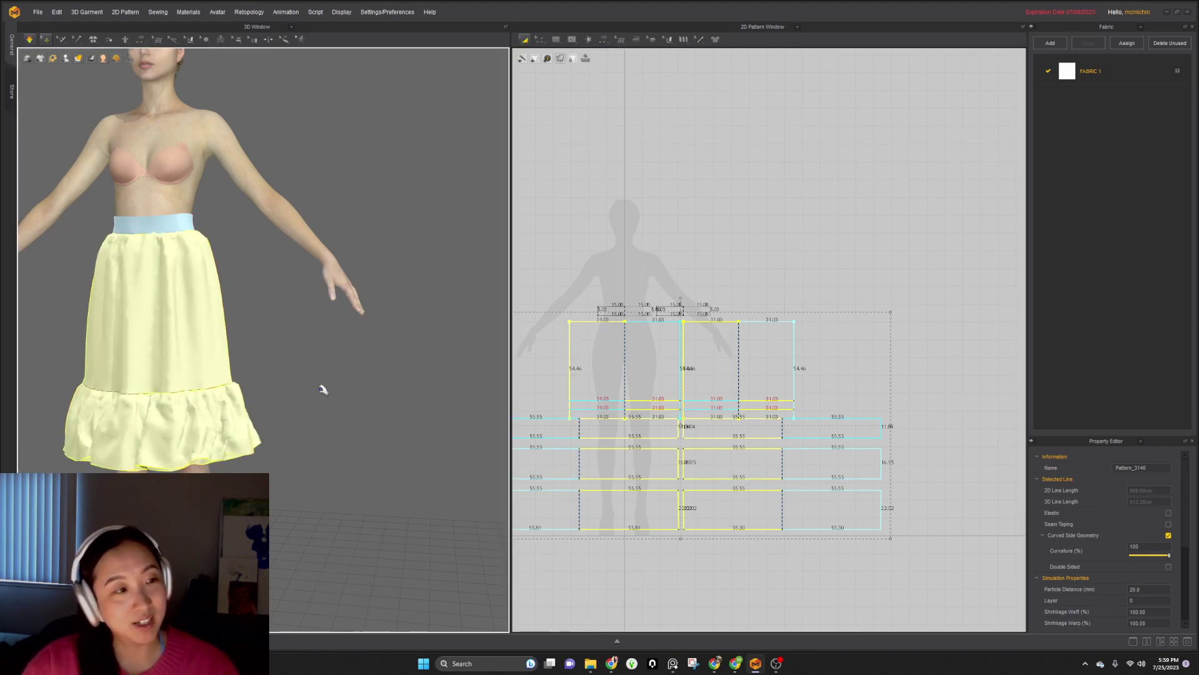
{"action": "key", "text": "space"}
{"action": "right_click_drag", "start_coordinate": [245, 444], "coordinate": [269, 369]}
{"action": "left_click", "coordinate": [297, 428]}
{"action": "key", "text": "space"}
{"action": "left_click_drag", "start_coordinate": [220, 411], "coordinate": [260, 404]}
{"action": "key", "text": "space"}
- Strengthen the front and back pieces of all three ruffle layers and simulate their drape
{"action": "left_click", "coordinate": [653, 468], "text": "shift"}
{"action": "left_click", "coordinate": [667, 430], "text": "shift"}
{"action": "left_click", "coordinate": [690, 435], "text": "shift"}
{"action": "left_click", "coordinate": [696, 465], "text": "shift"}
{"action": "left_click", "coordinate": [707, 514], "text": "shift"}
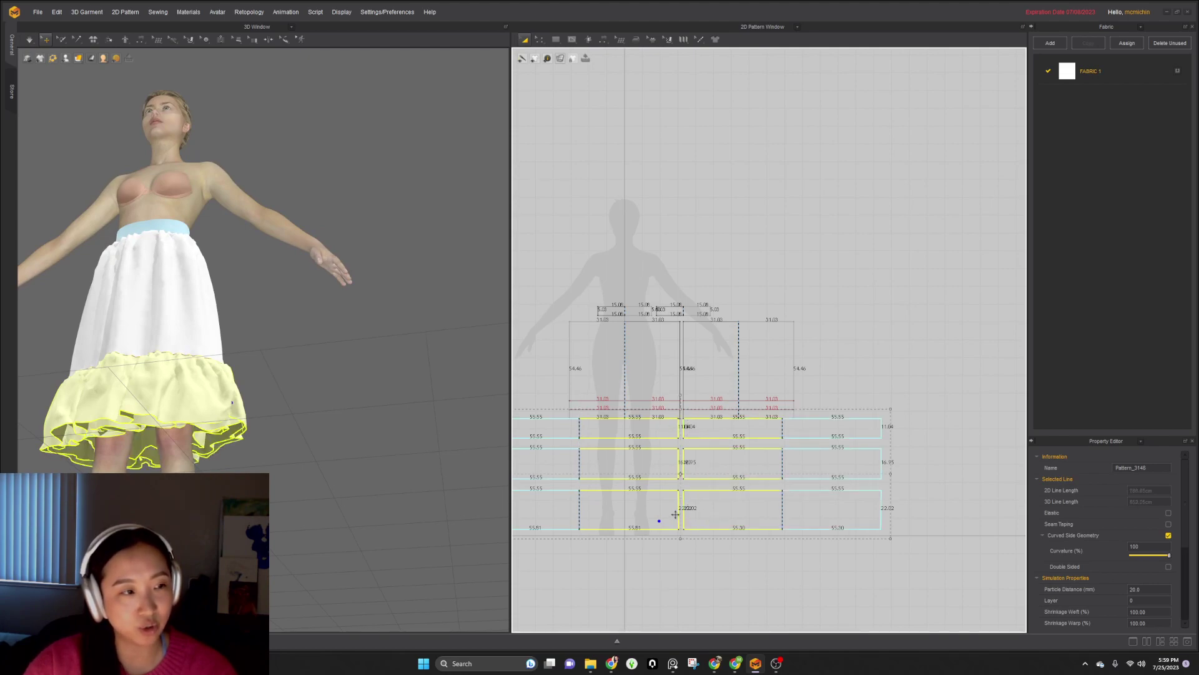
{"action": "key", "text": "ctrl+h"}
{"action": "key", "text": "space"}
{"action": "right_click_drag", "start_coordinate": [195, 392], "coordinate": [203, 426]}
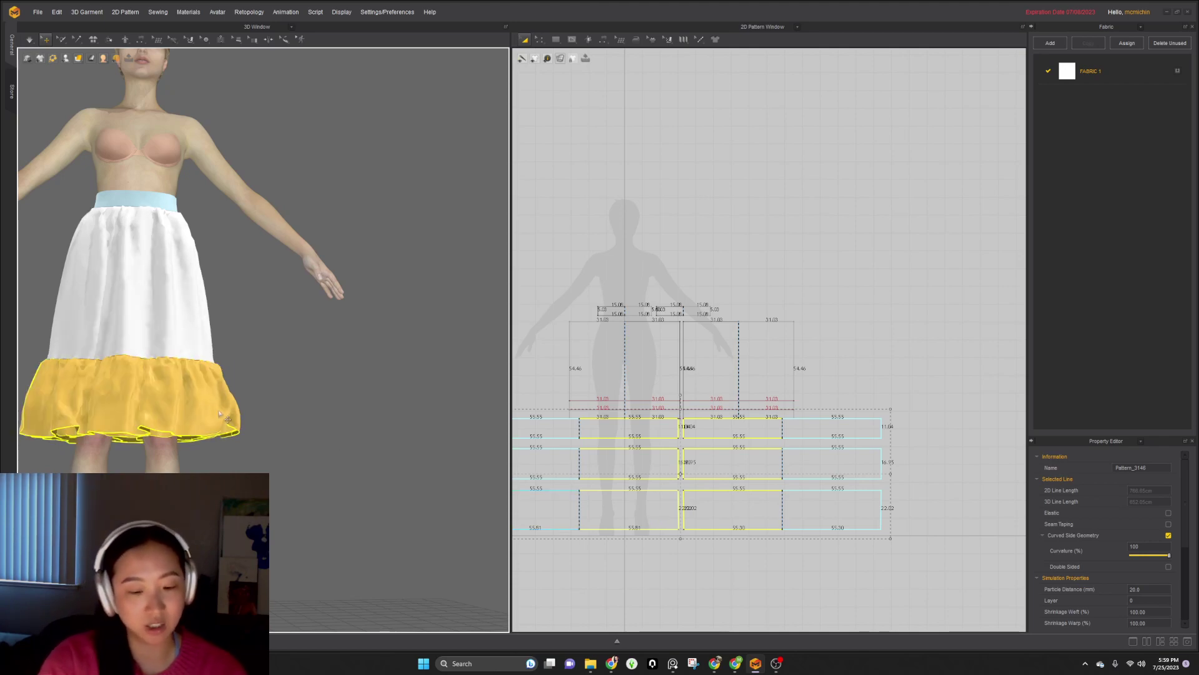
- Strengthen the front and back skirt panels and simulate the garment
{"action": "left_click", "coordinate": [130, 335]}
{"action": "right_click_drag", "start_coordinate": [252, 324], "coordinate": [131, 313]}
{"action": "left_click", "coordinate": [192, 289], "text": "shift"}
{"action": "key", "text": "ctrl+h"}
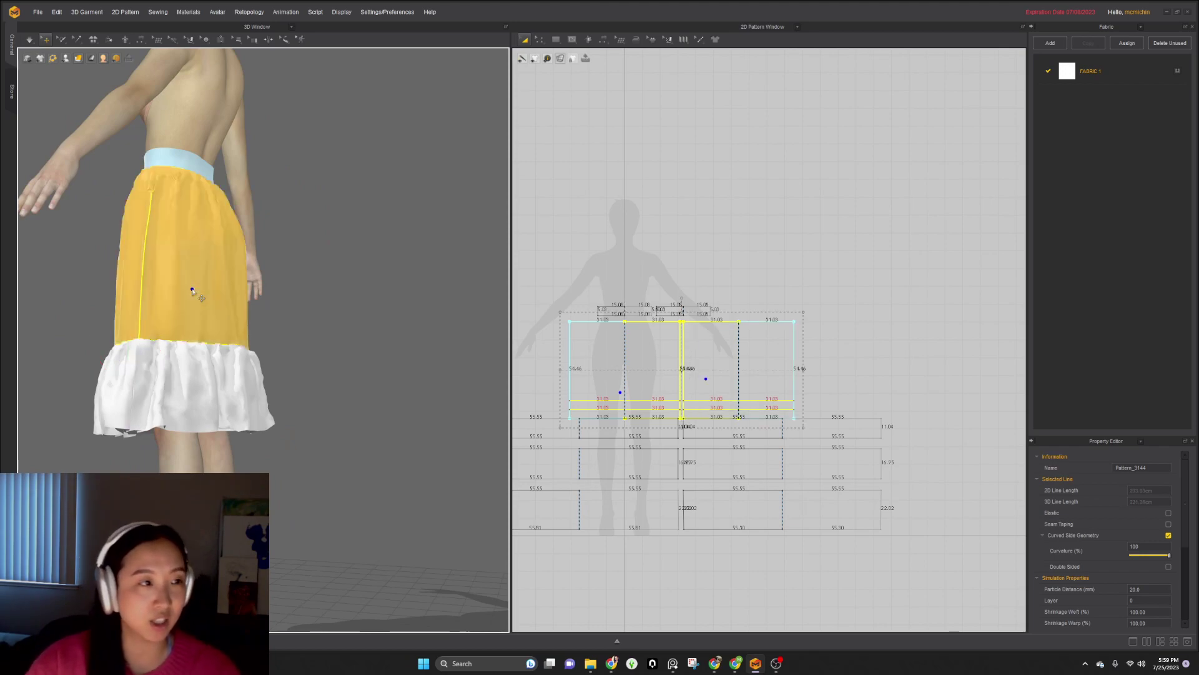
{"action": "right_click_drag", "start_coordinate": [192, 291], "coordinate": [268, 443]}
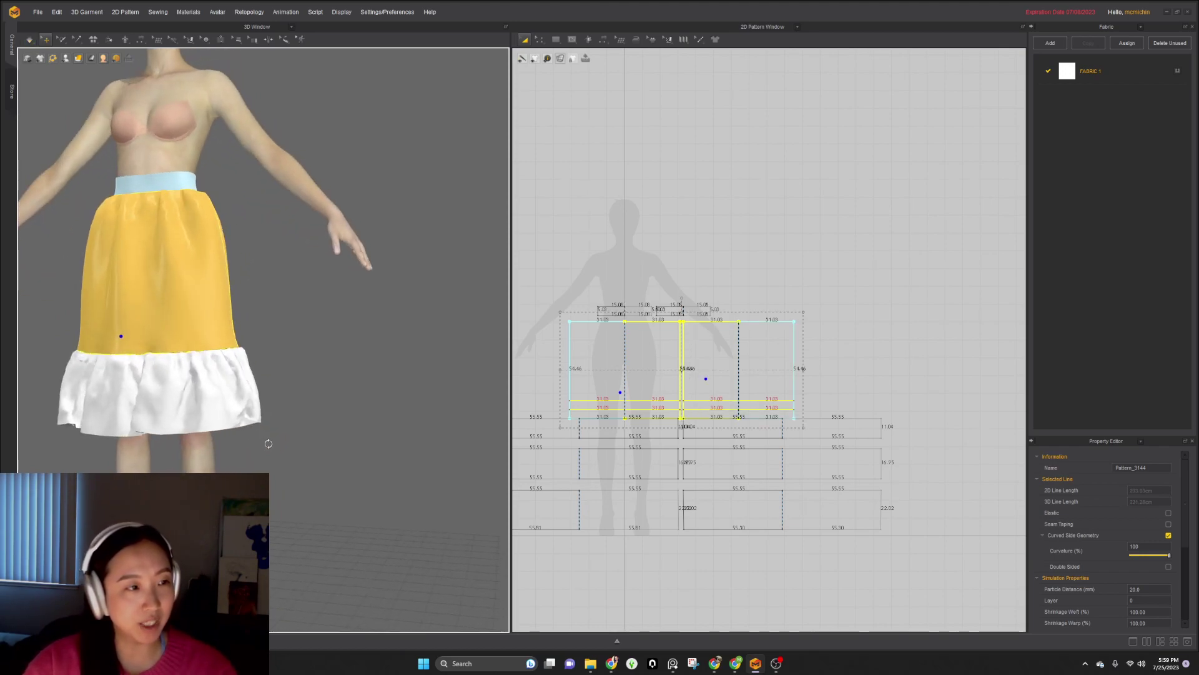
{"action": "left_click", "coordinate": [316, 415]}
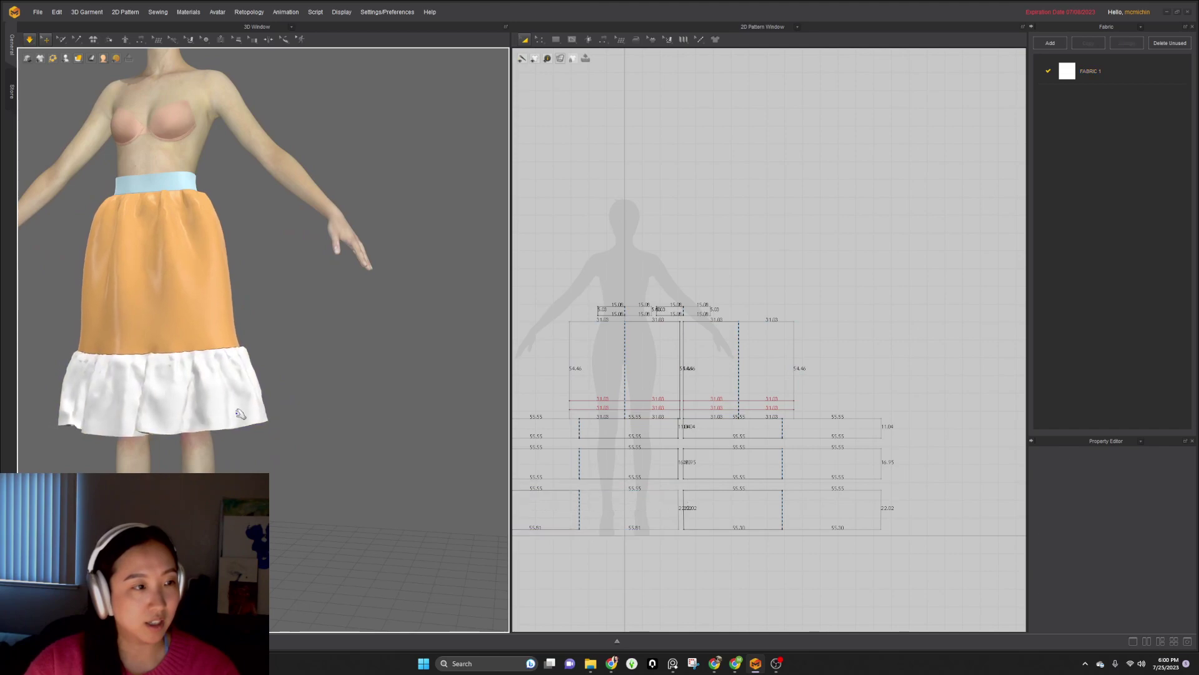
- Freeze the front and back skirt panels and the two inner ruffle layers
{"action": "left_click", "coordinate": [661, 371]}
{"action": "left_click", "coordinate": [701, 431], "text": "shift"}
{"action": "left_click", "coordinate": [685, 473], "text": "shift"}
{"action": "left_click", "coordinate": [661, 465], "text": "shift"}
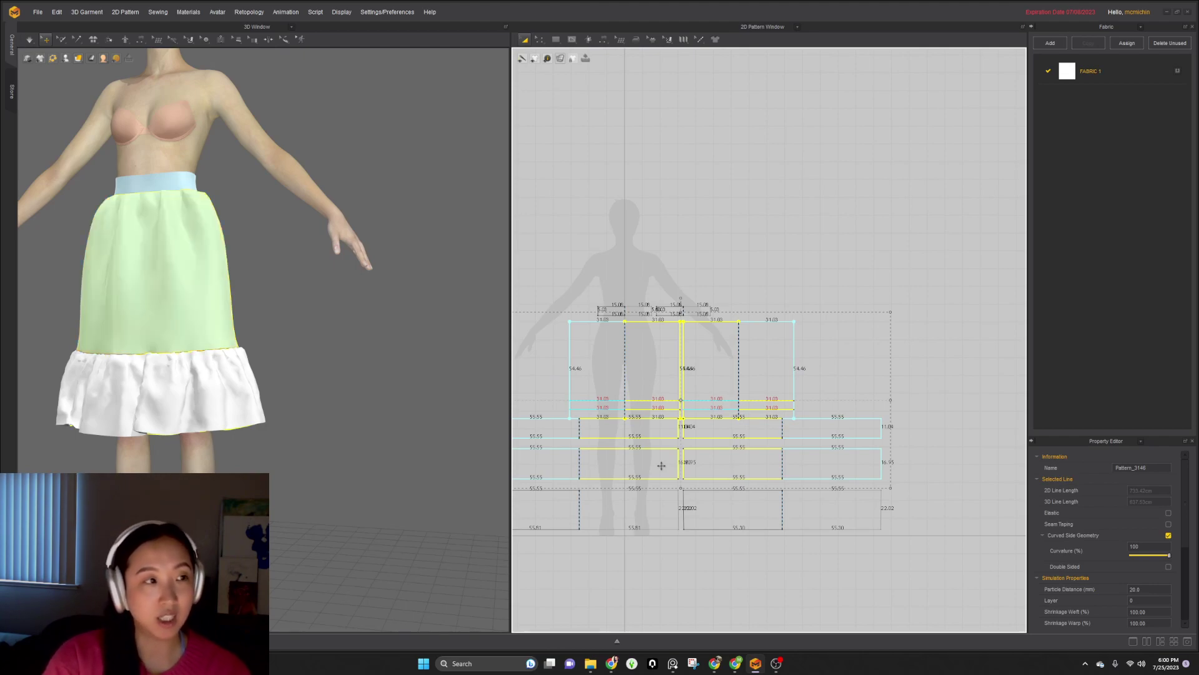
- Move the back outer ruffle directly below the front outer ruffle, aligned with its side edges in the 2D layout
{"action": "left_click", "coordinate": [655, 514]}
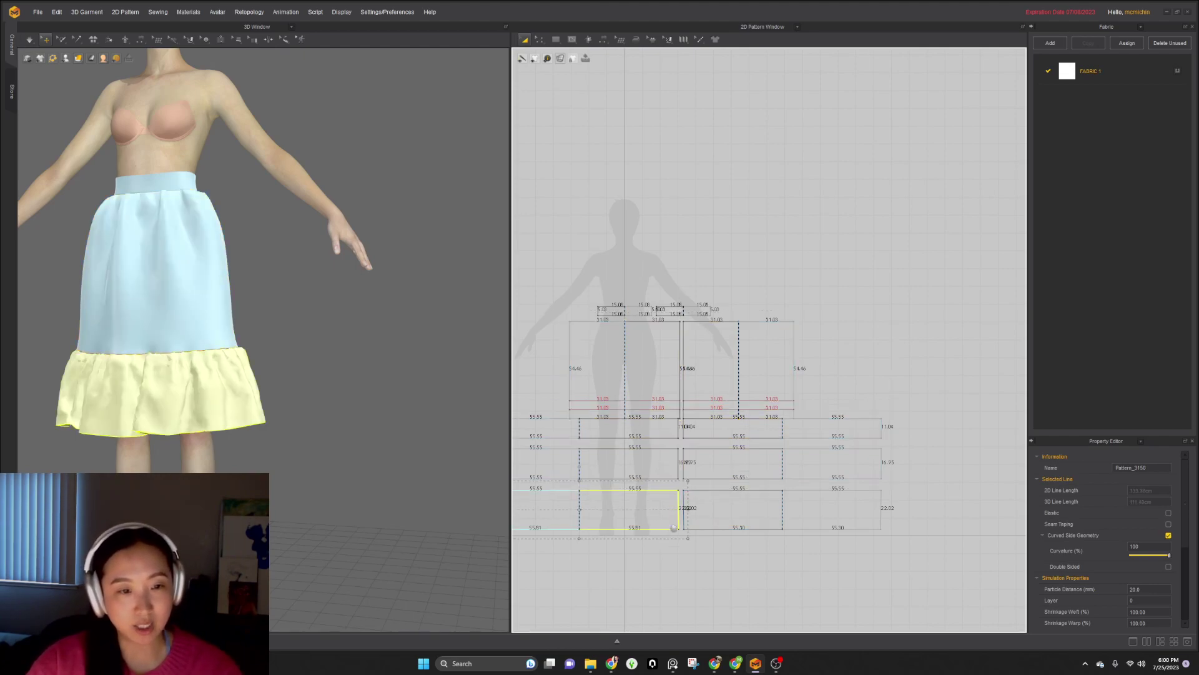
{"action": "middle_click_drag", "start_coordinate": [665, 536], "coordinate": [704, 510]}
{"action": "left_click_drag", "start_coordinate": [766, 498], "coordinate": [563, 544]}
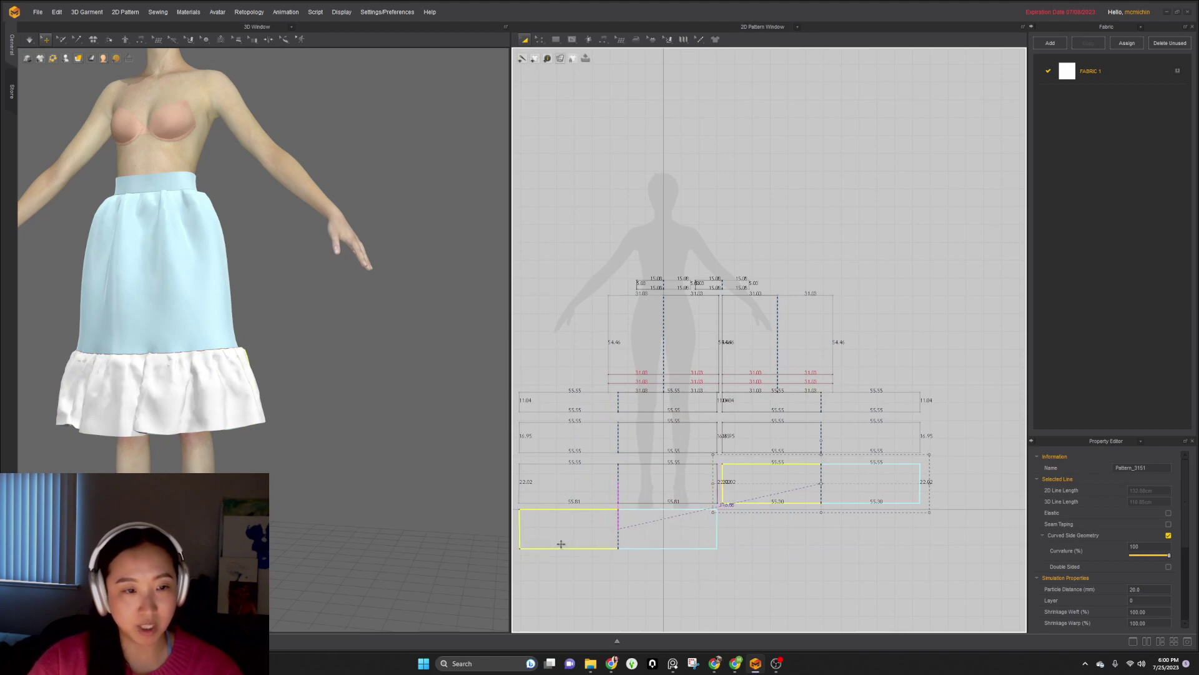
{"action": "left_click", "coordinate": [562, 544]}
{"action": "mouse_move", "coordinate": [168, 398]}
{"action": "right_mouse_down"}
{"action": "mouse_move", "coordinate": [175, 381]}
{"action": "mouse_move", "coordinate": [161, 427]}
{"action": "mouse_move", "coordinate": [172, 378]}
{"action": "mouse_move", "coordinate": [176, 419]}
{"action": "right_mouse_up"}
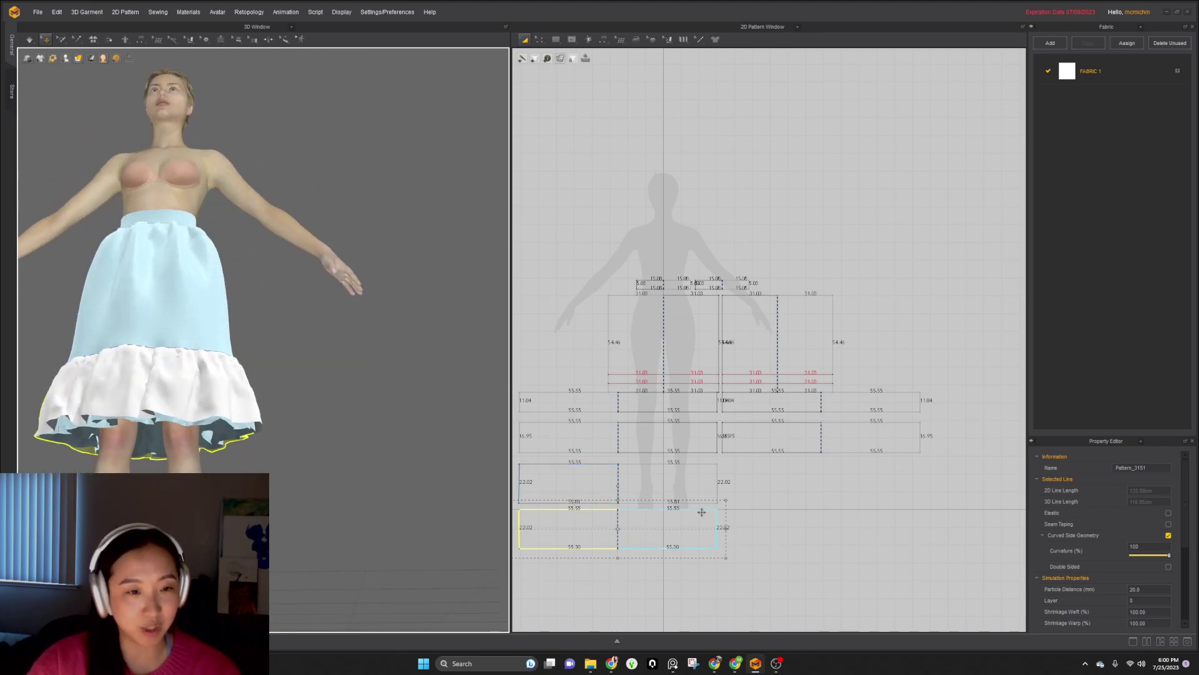
- Widen both outer ruffles together to about 77.3 cm per half and simulate the fuller gathers
{"action": "left_click", "coordinate": [626, 496], "text": "shift"}
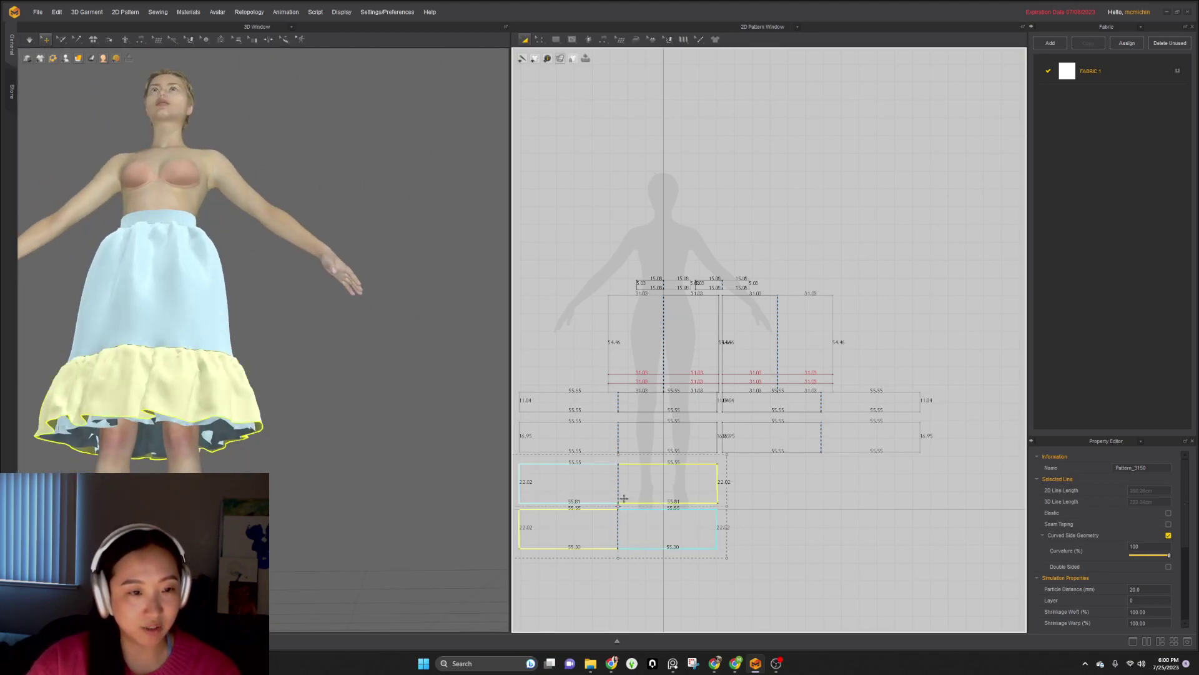
{"action": "middle_click_drag", "start_coordinate": [624, 515], "coordinate": [720, 509]}
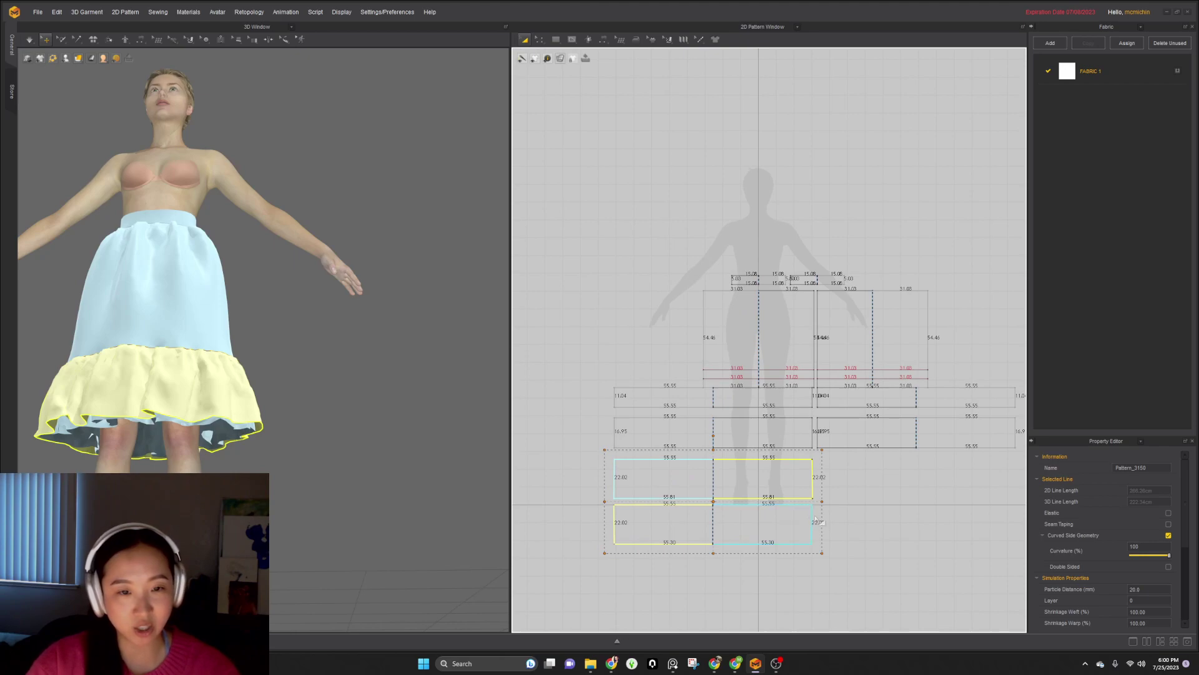
{"action": "left_click_drag", "start_coordinate": [846, 502], "coordinate": [950, 504]}
{"action": "key", "text": "space"}
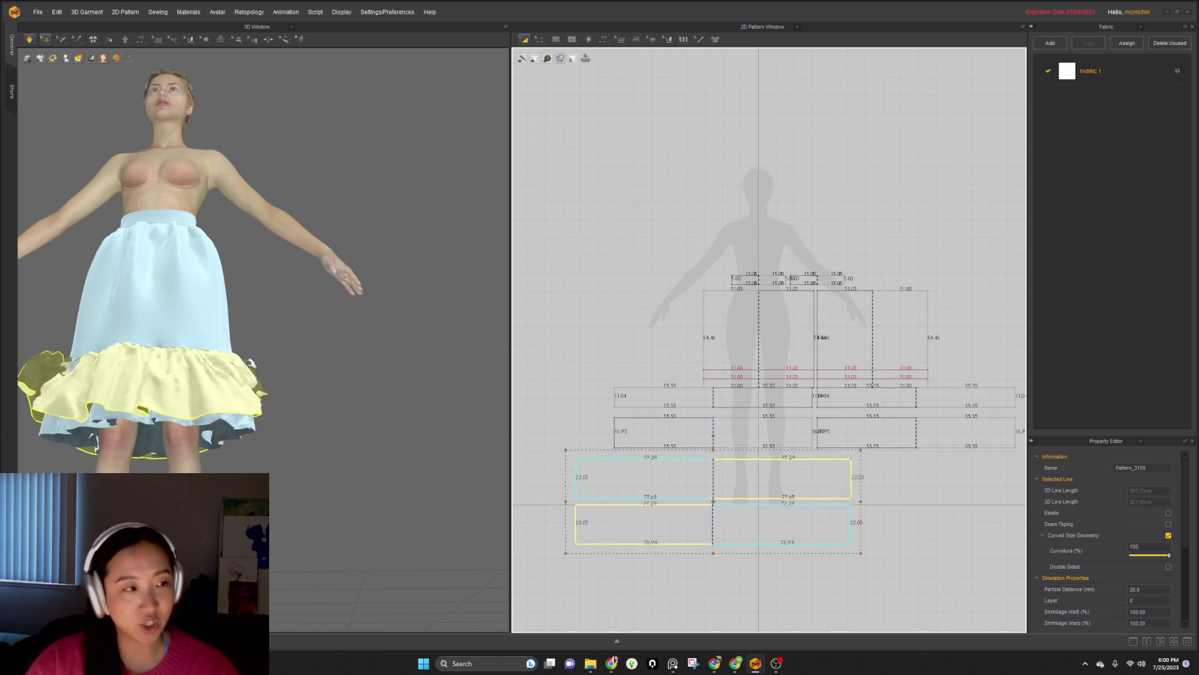
- Shake out the widened outer ruffle's gathers around the front, sides and back while simulating, and stop the simulation
{"action": "left_click_drag", "start_coordinate": [249, 381], "coordinate": [550, 503]}
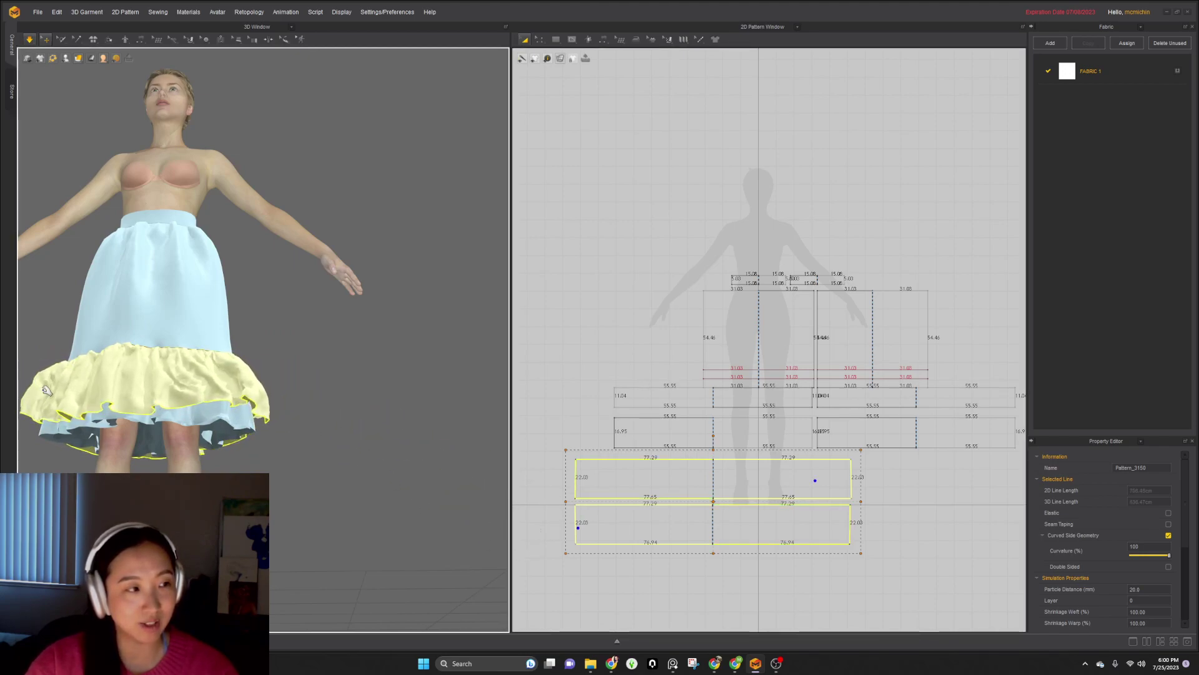
{"action": "right_click_drag", "start_coordinate": [249, 380], "coordinate": [267, 443]}
{"action": "left_click_drag", "start_coordinate": [347, 401], "coordinate": [335, 492]}
{"action": "right_click_drag", "start_coordinate": [234, 381], "coordinate": [269, 397]}
{"action": "left_click_drag", "start_coordinate": [253, 397], "coordinate": [185, 437]}
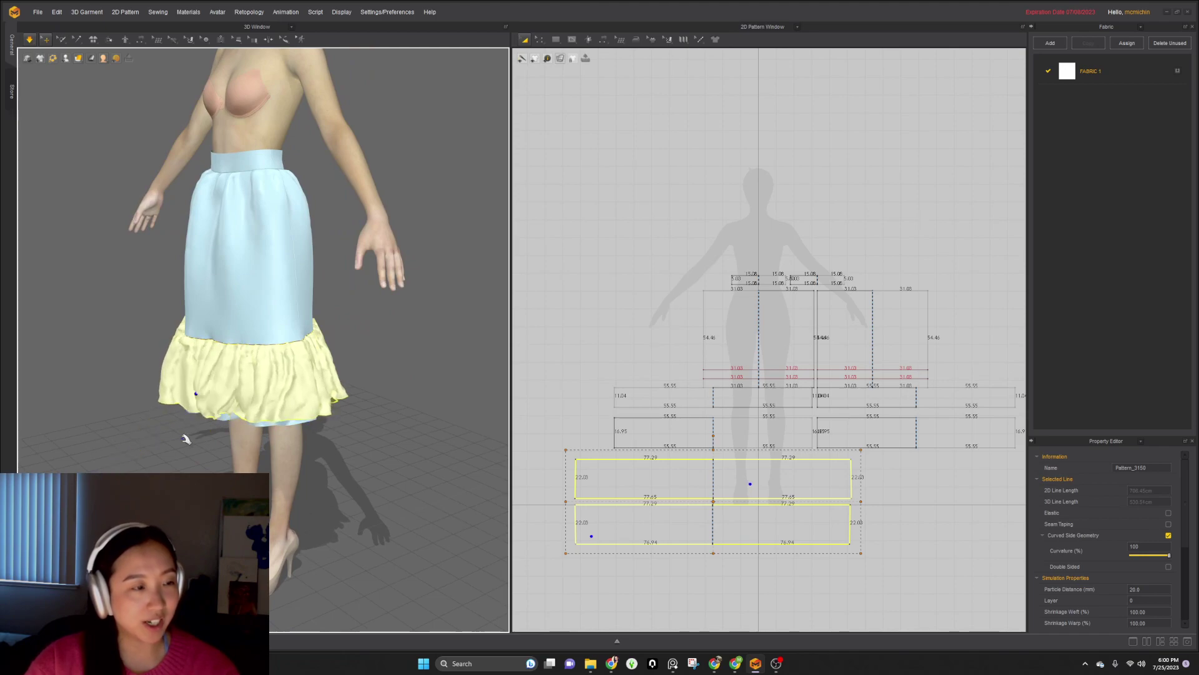
{"action": "right_click_drag", "start_coordinate": [161, 427], "coordinate": [194, 404]}
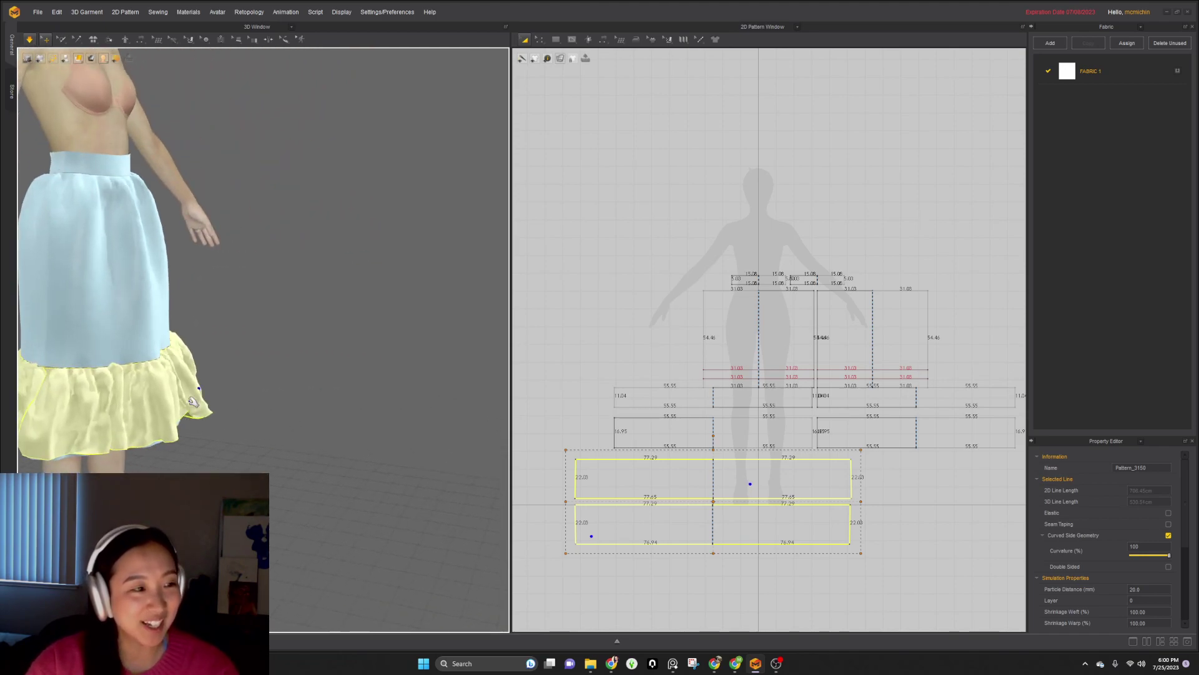
{"action": "left_click_drag", "start_coordinate": [182, 416], "coordinate": [217, 447]}
{"action": "right_click_drag", "start_coordinate": [214, 406], "coordinate": [348, 391]}
{"action": "key", "text": "space"}
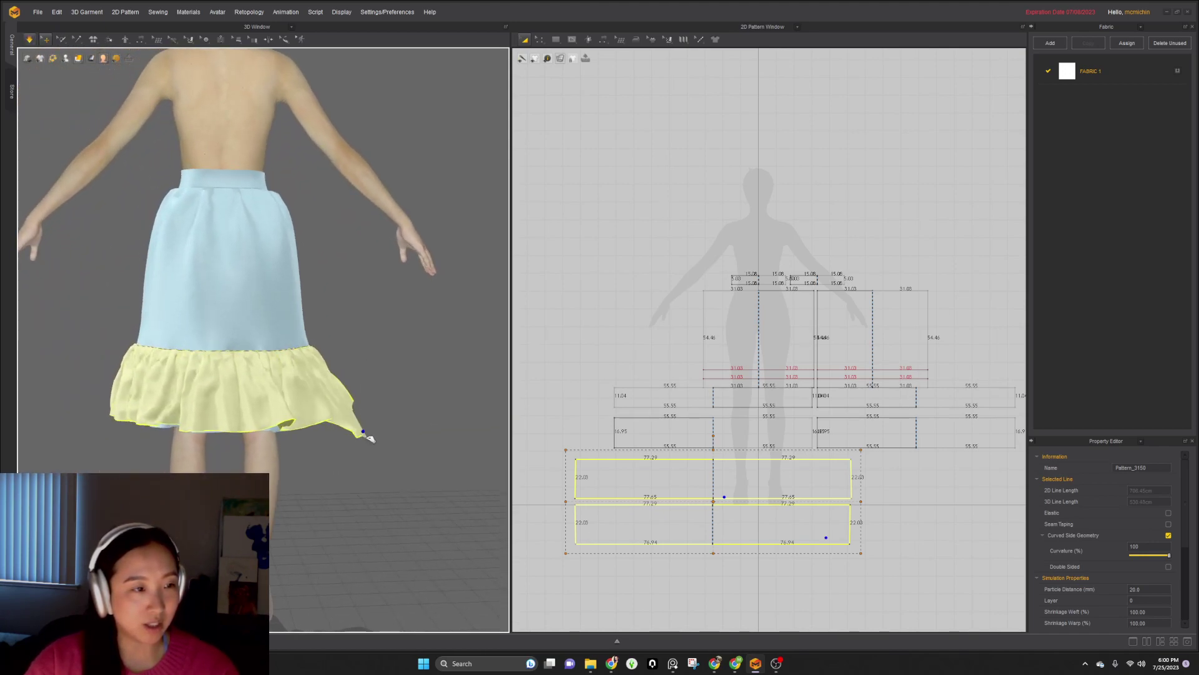
{"action": "scroll", "coordinate": [286, 419], "scroll_direction": "down", "scroll_amount": 1}
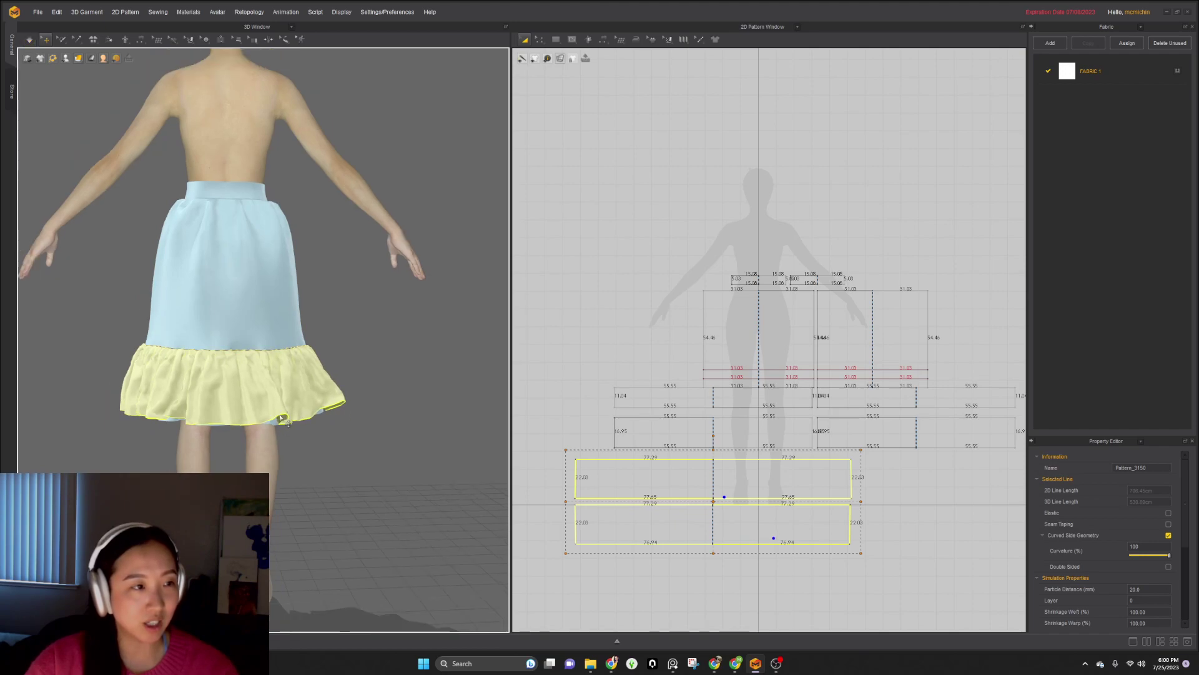
{"action": "right_click_drag", "start_coordinate": [396, 397], "coordinate": [179, 404]}
{"action": "middle_click_drag", "start_coordinate": [311, 411], "coordinate": [256, 435]}
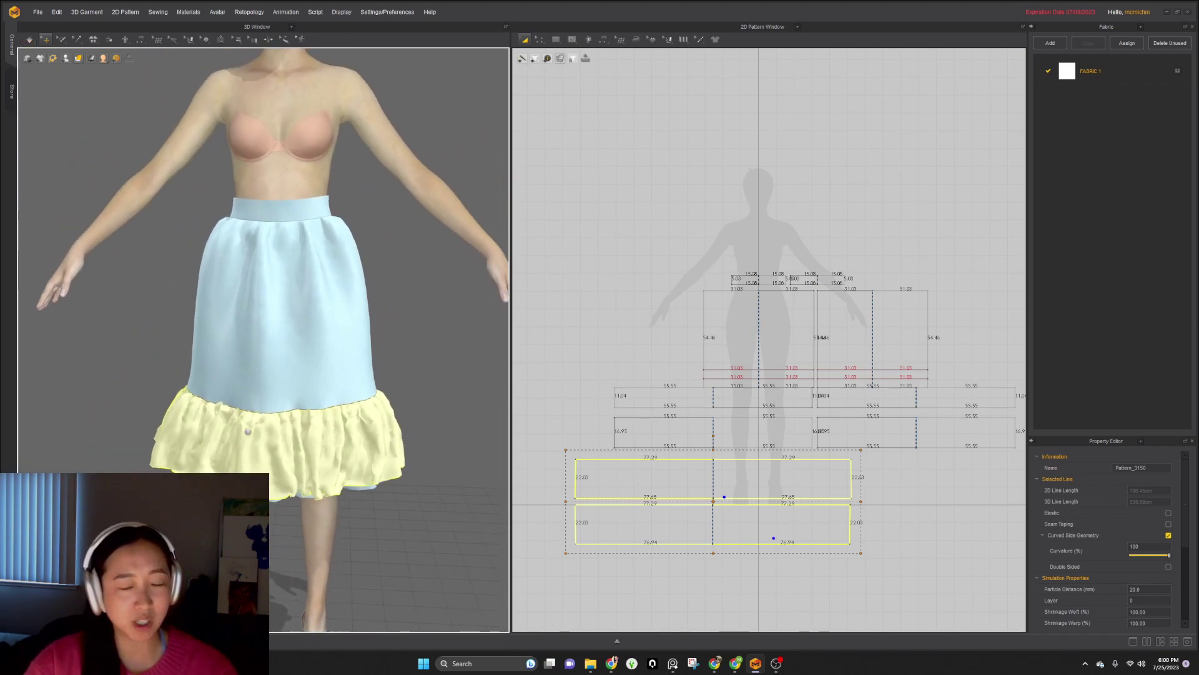
{"action": "scroll", "coordinate": [248, 434], "scroll_direction": "up", "scroll_amount": 1}
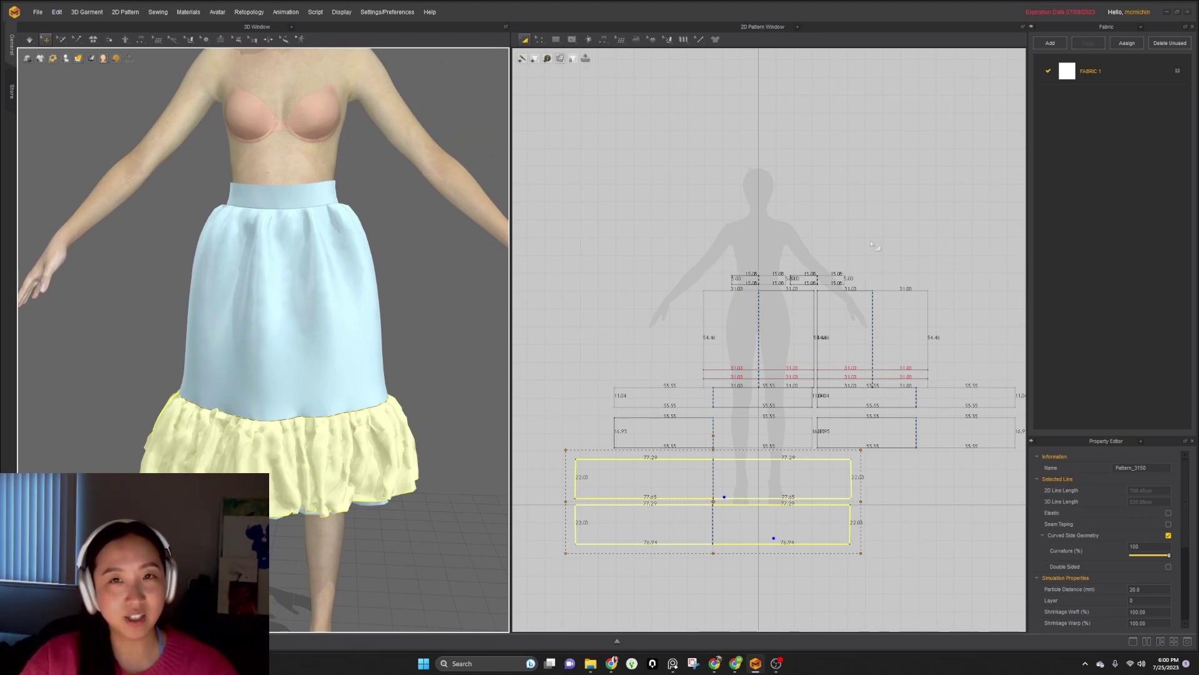
- Move the back outer ruffle beside the front outer ruffle, level with it in the 2D layout
{"action": "scroll", "coordinate": [625, 506], "scroll_direction": "down", "scroll_amount": 3}
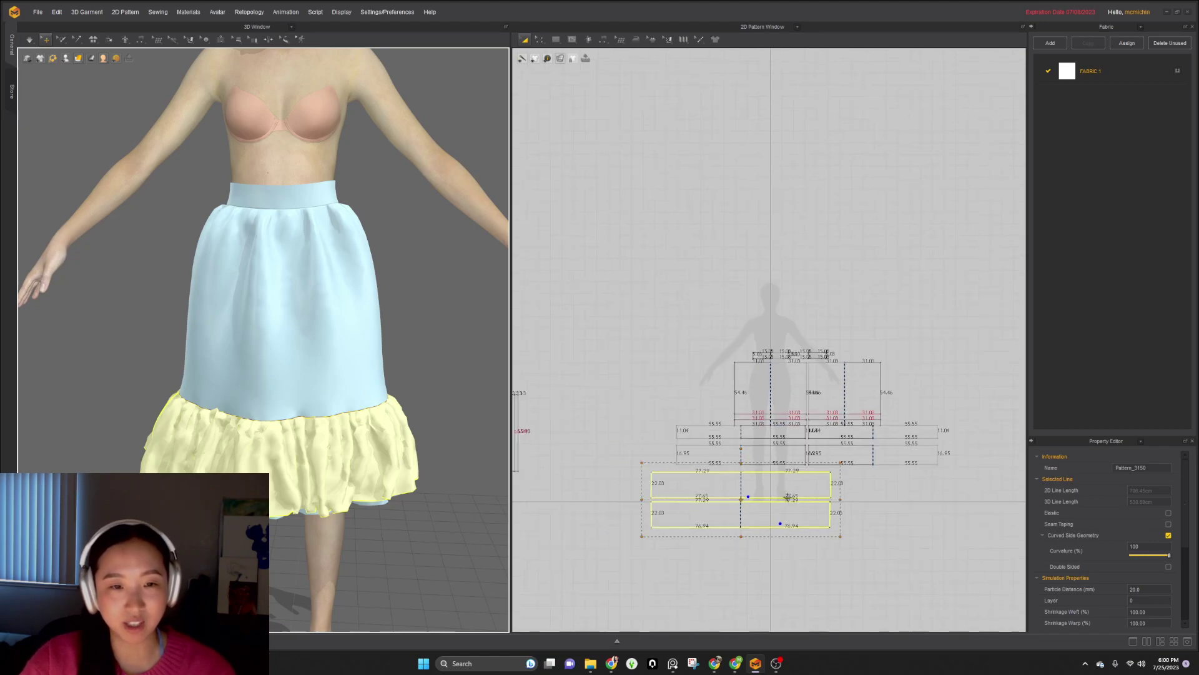
{"action": "left_click", "coordinate": [711, 520]}
{"action": "left_click_drag", "start_coordinate": [711, 519], "coordinate": [898, 488]}
{"action": "left_click", "coordinate": [753, 494]}
{"action": "left_click_drag", "start_coordinate": [792, 488], "coordinate": [763, 487]}
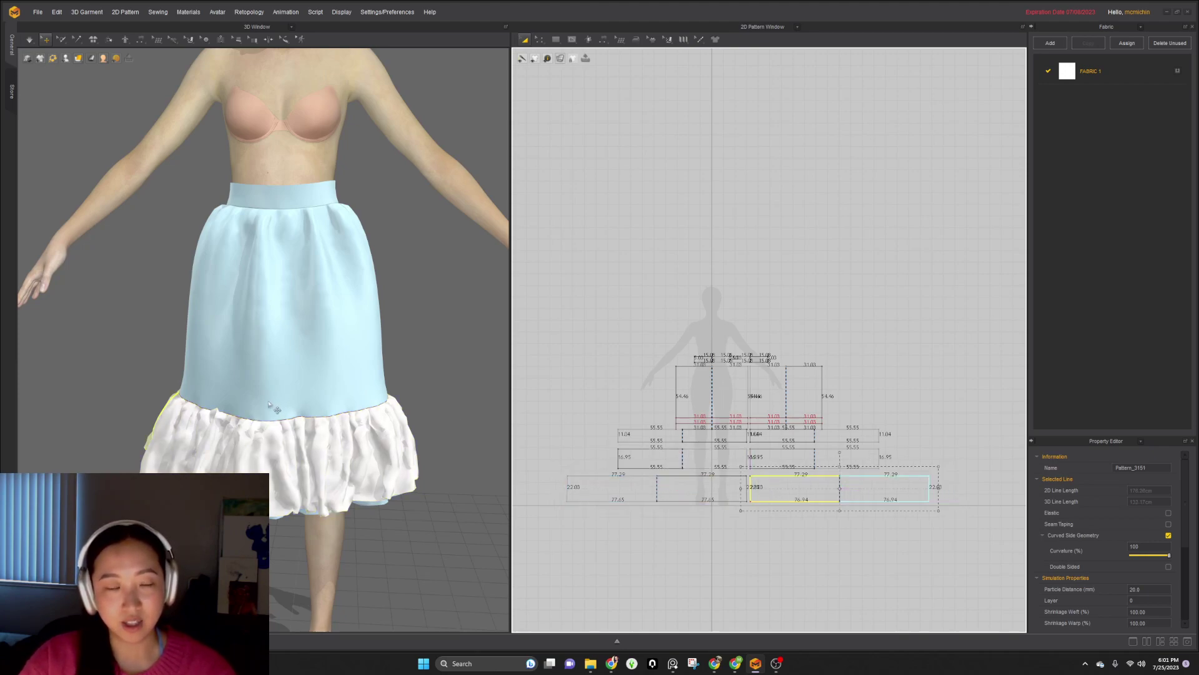
- Simulate the garment and tug the front outer ruffle to settle its gathers
{"action": "scroll", "coordinate": [271, 405], "scroll_direction": "down", "scroll_amount": 3}
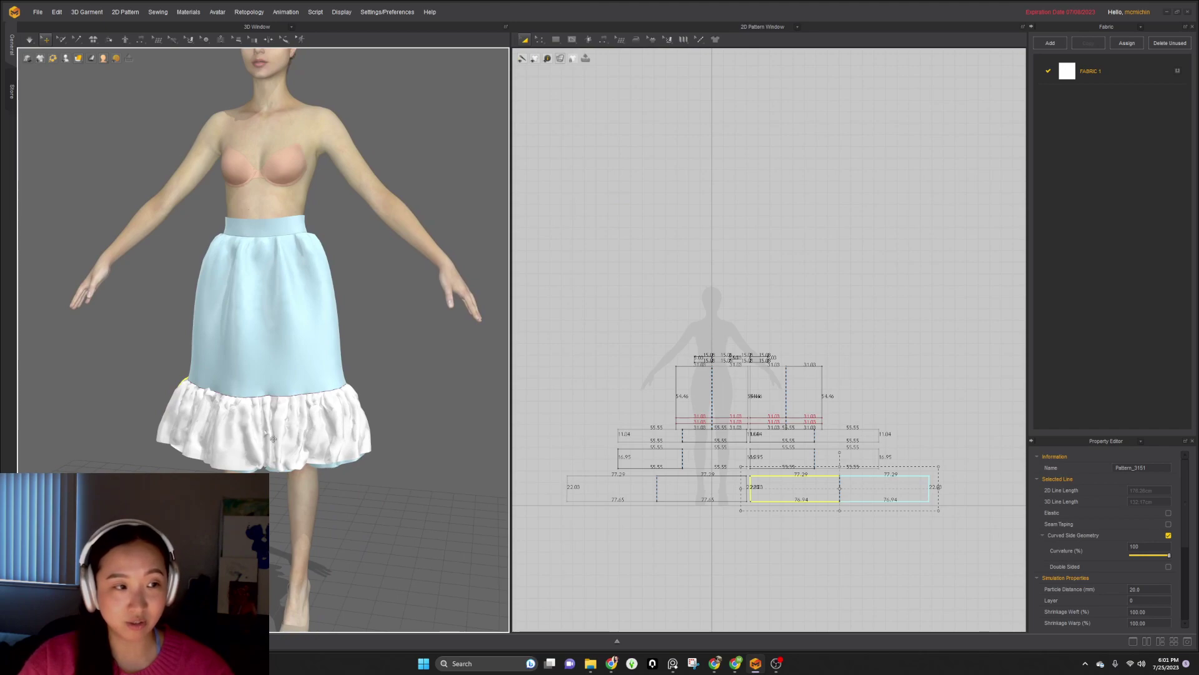
{"action": "left_click", "coordinate": [274, 437]}
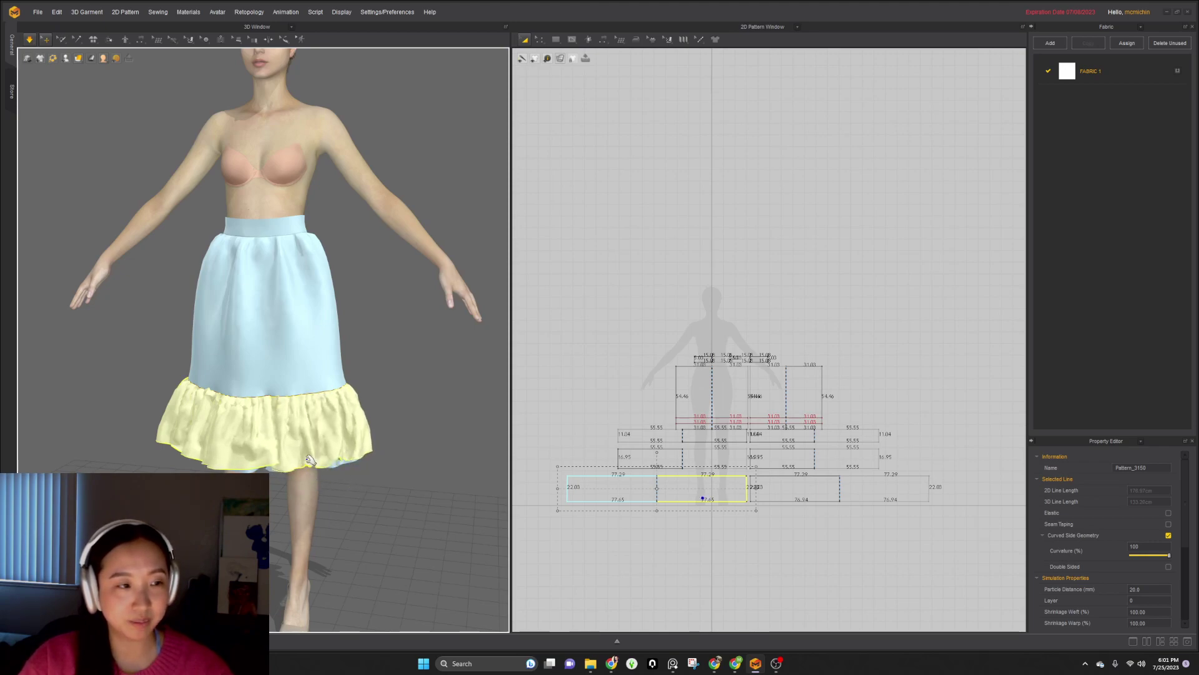
{"action": "key", "text": "space"}
{"action": "scroll", "coordinate": [285, 465], "scroll_direction": "down", "scroll_amount": 2}
{"action": "right_click_drag", "start_coordinate": [285, 465], "coordinate": [258, 435]}
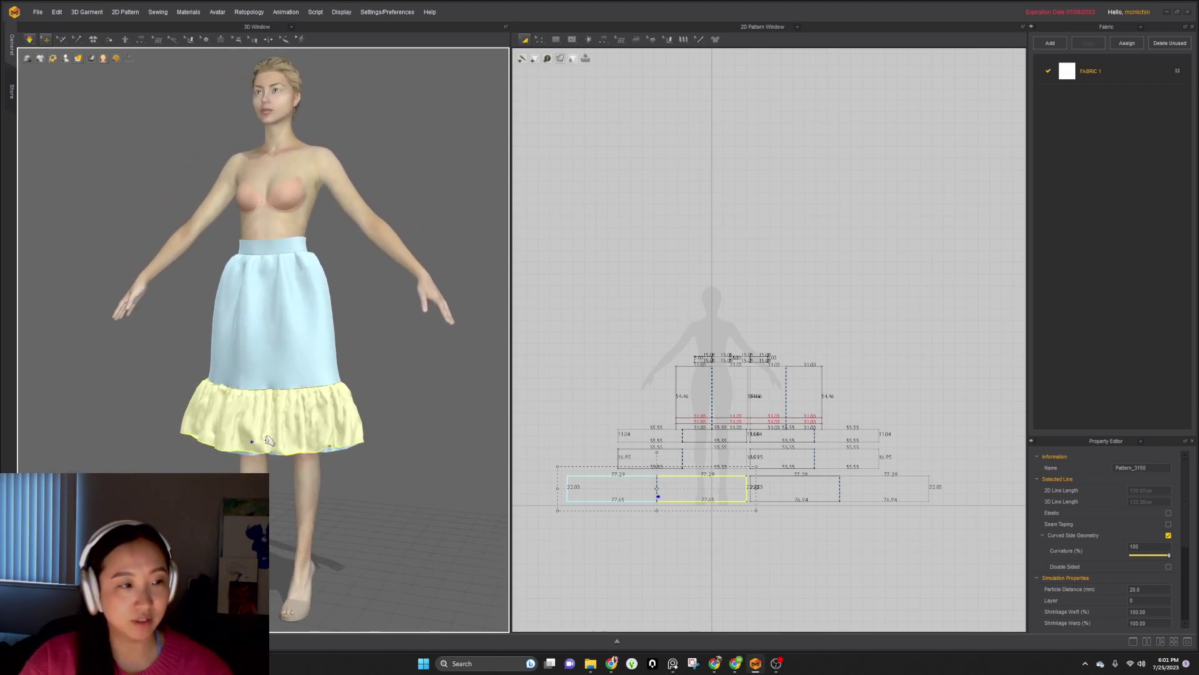
{"action": "right_click_drag", "start_coordinate": [331, 461], "coordinate": [424, 450]}
- Stop the simulation and freeze the front and back outer ruffles
{"action": "scroll", "coordinate": [338, 390], "scroll_direction": "down", "scroll_amount": 3}
{"action": "scroll", "coordinate": [785, 387], "scroll_direction": "down", "scroll_amount": 4}
{"action": "scroll", "coordinate": [710, 403], "scroll_direction": "up", "scroll_amount": 3}
{"action": "middle_click_drag", "start_coordinate": [589, 418], "coordinate": [840, 388]}
{"action": "left_click_drag", "start_coordinate": [591, 327], "coordinate": [876, 469]}
{"action": "scroll", "coordinate": [872, 469], "scroll_direction": "down", "scroll_amount": 2}
{"action": "middle_click_drag", "start_coordinate": [856, 469], "coordinate": [635, 487]}
{"action": "left_click", "coordinate": [815, 447]}
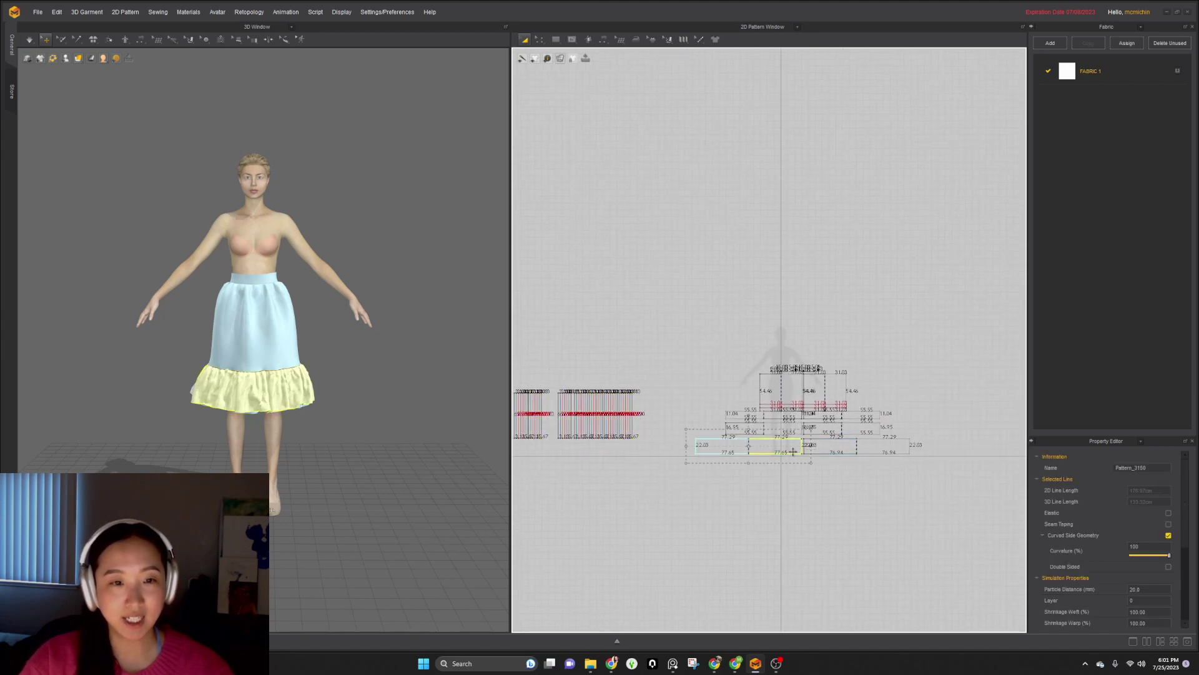
- Move the front pleated panels forward in 3D so they stand clear of the ruffled skirt
{"action": "middle_click_drag", "start_coordinate": [560, 347], "coordinate": [799, 326]}
{"action": "left_click_drag", "start_coordinate": [670, 333], "coordinate": [911, 452]}
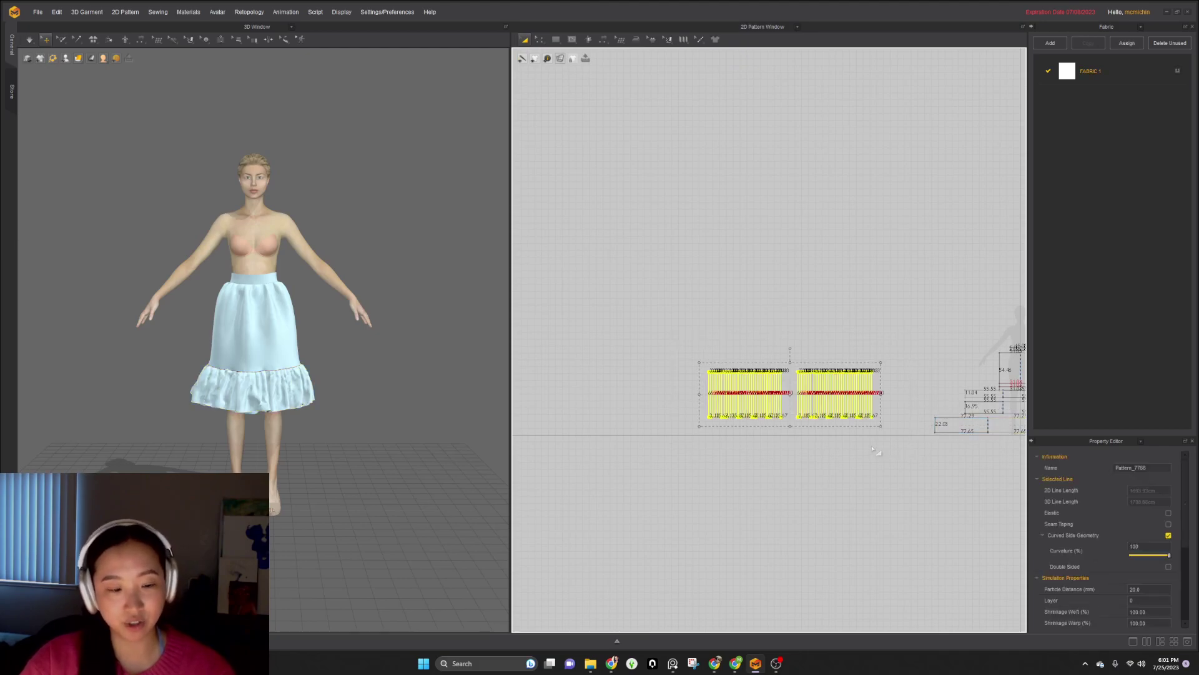
{"action": "scroll", "coordinate": [319, 269], "scroll_direction": "up", "scroll_amount": 2}
{"action": "right_click_drag", "start_coordinate": [319, 269], "coordinate": [248, 311]}
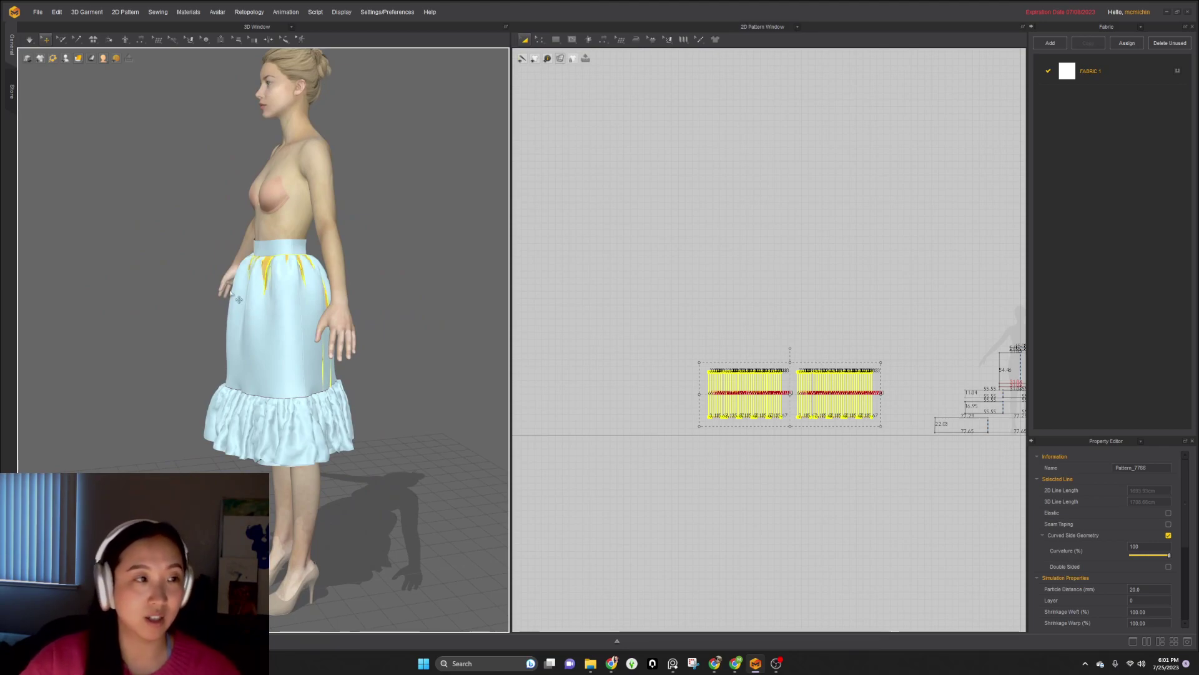
{"action": "left_click", "coordinate": [133, 354]}
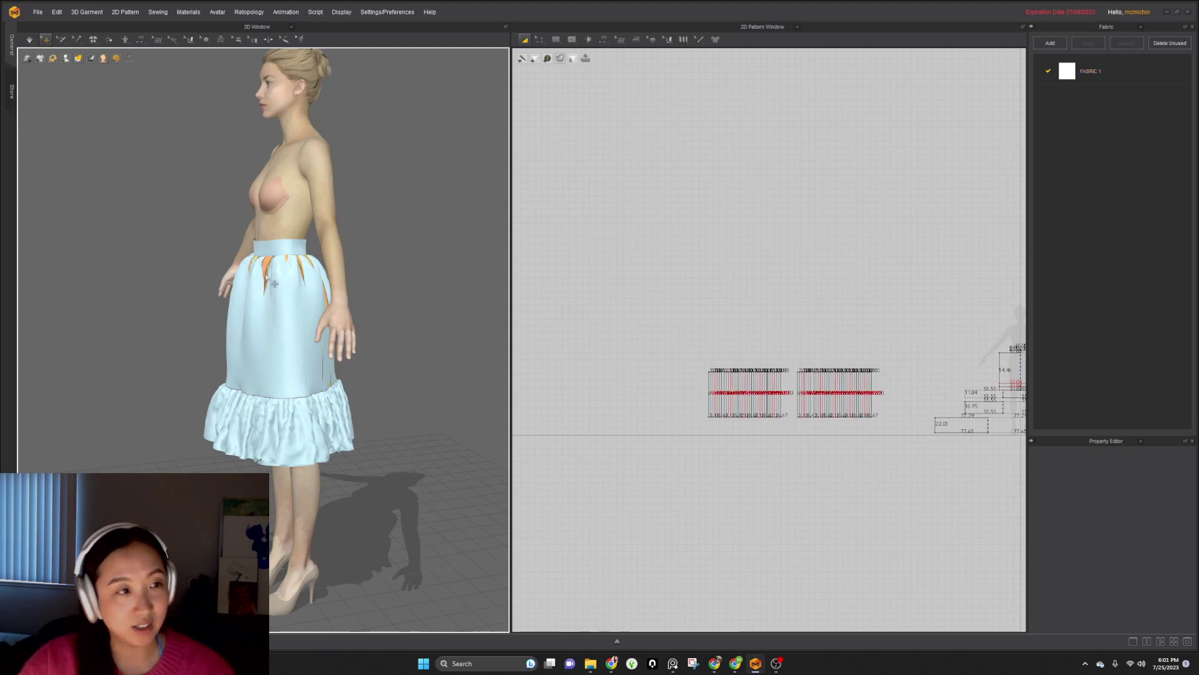
{"action": "left_click_drag", "start_coordinate": [667, 333], "coordinate": [793, 449]}
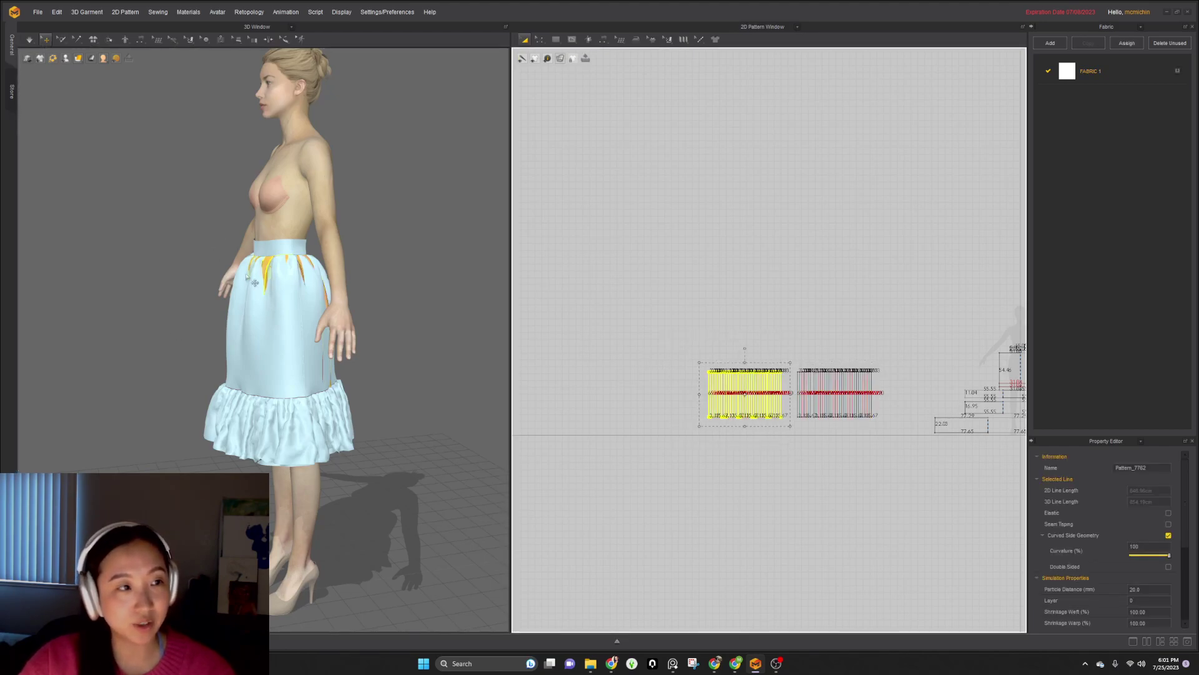
{"action": "left_click_drag", "start_coordinate": [268, 273], "coordinate": [220, 271]}
{"action": "right_click_drag", "start_coordinate": [310, 315], "coordinate": [301, 305]}
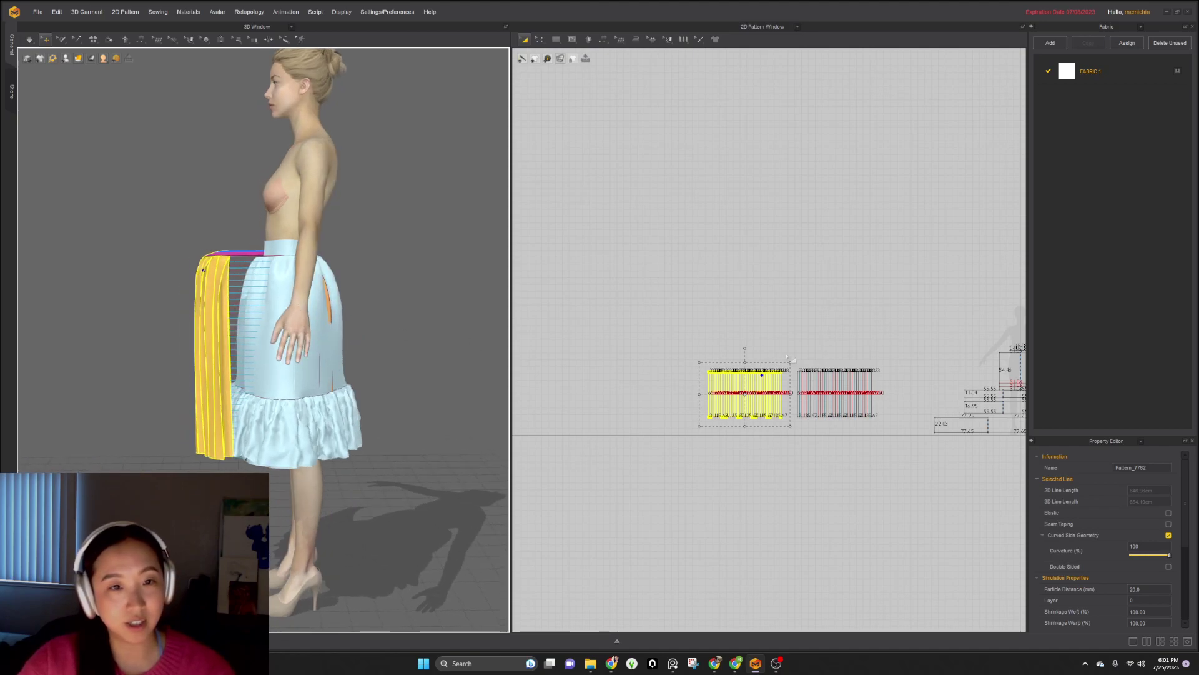
- Move the back pleated panels backward in 3D, clear of the ruffled skirt
{"action": "left_click_drag", "start_coordinate": [796, 329], "coordinate": [865, 415]}
{"action": "left_click_drag", "start_coordinate": [914, 479], "coordinate": [915, 480]}
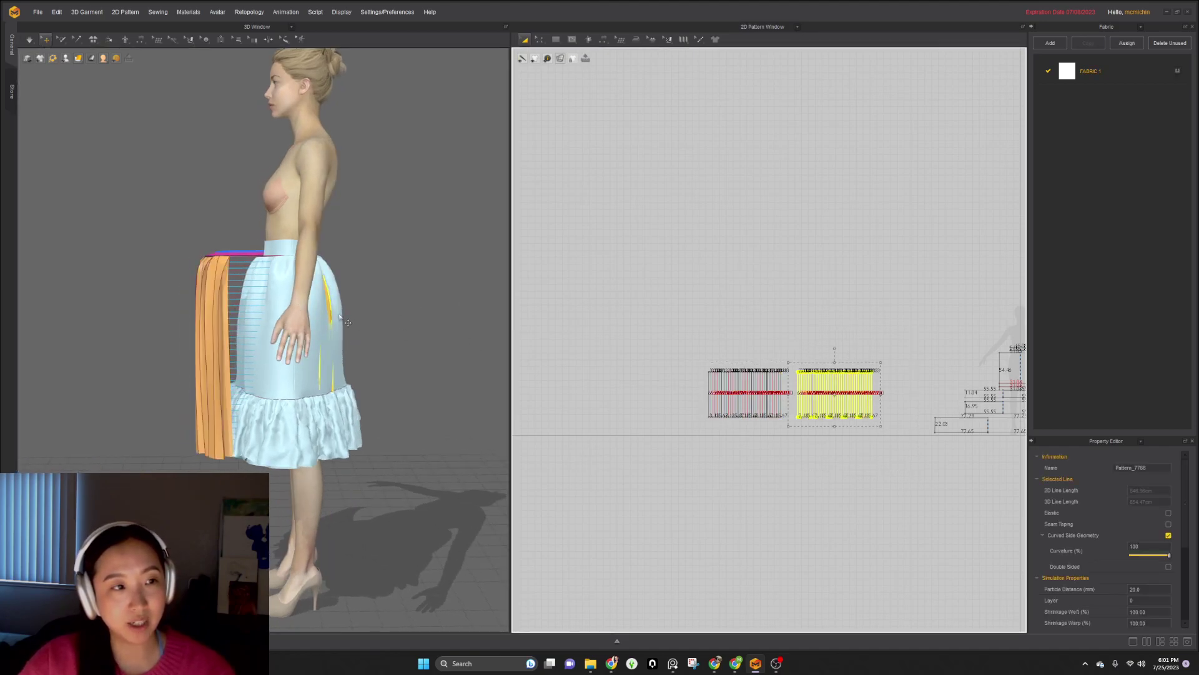
{"action": "left_click_drag", "start_coordinate": [330, 317], "coordinate": [389, 303]}
{"action": "right_click_drag", "start_coordinate": [304, 364], "coordinate": [412, 366]}
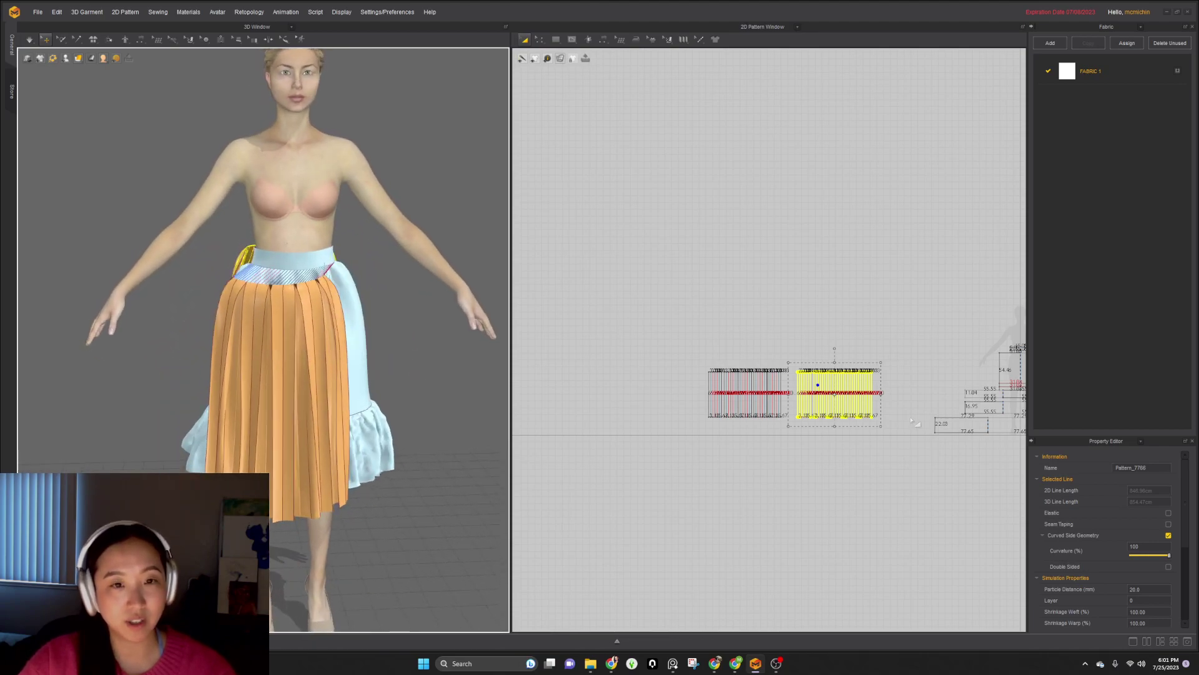
- Set the layer of all front and back pleated panels to 1
{"action": "left_click_drag", "start_coordinate": [897, 461], "coordinate": [662, 337]}
{"action": "left_click", "coordinate": [1149, 601]}
{"action": "type", "text": "1"}
{"action": "key", "text": "Return"}
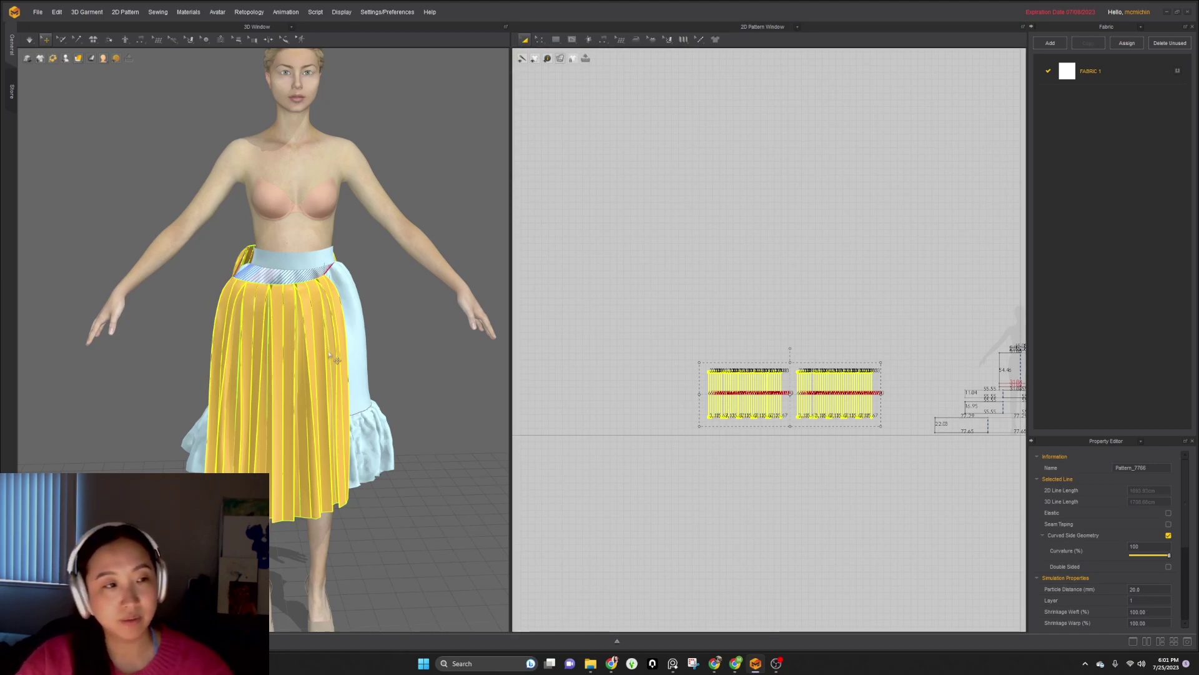
- Simulate the pleated panels over the ruffled skirt, pulling their side hems outward
{"action": "key", "text": "space"}
{"action": "left_click_drag", "start_coordinate": [368, 399], "coordinate": [464, 317]}
{"action": "left_click_drag", "start_coordinate": [389, 418], "coordinate": [428, 426]}
{"action": "left_click_drag", "start_coordinate": [203, 419], "coordinate": [159, 442]}
{"action": "right_click_drag", "start_coordinate": [424, 447], "coordinate": [302, 444]}
{"action": "key", "text": "2"}
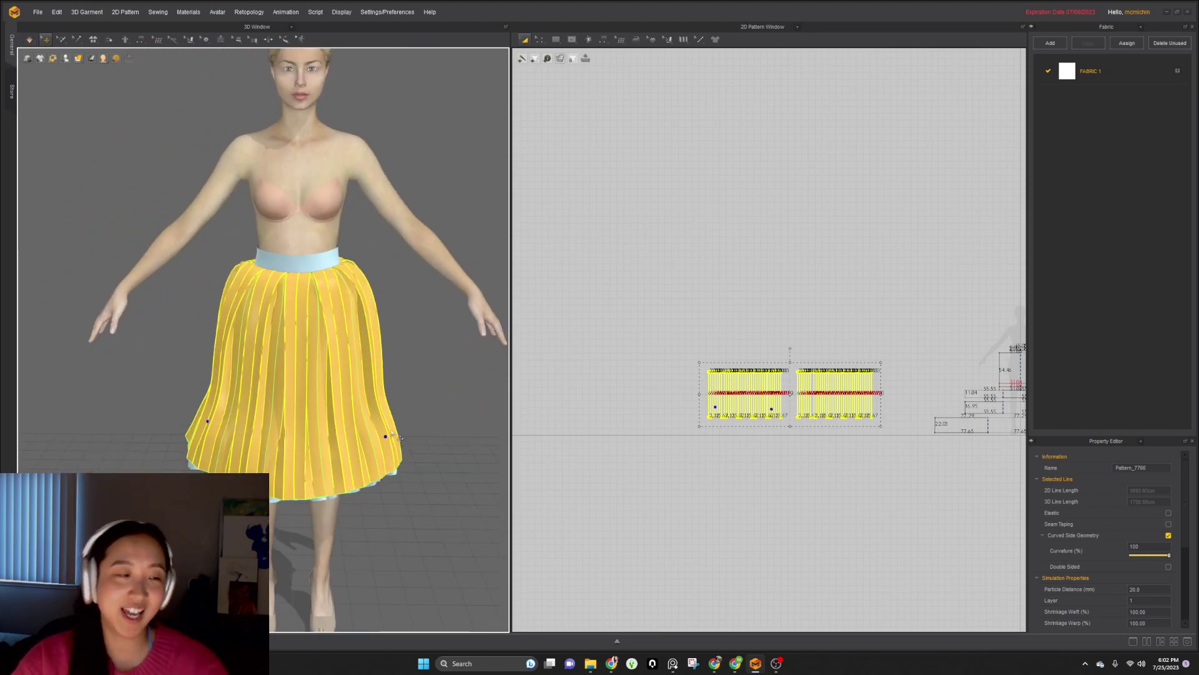
- Set the layer of all pleated panels back to 0
{"action": "double_click", "coordinate": [1147, 601]}
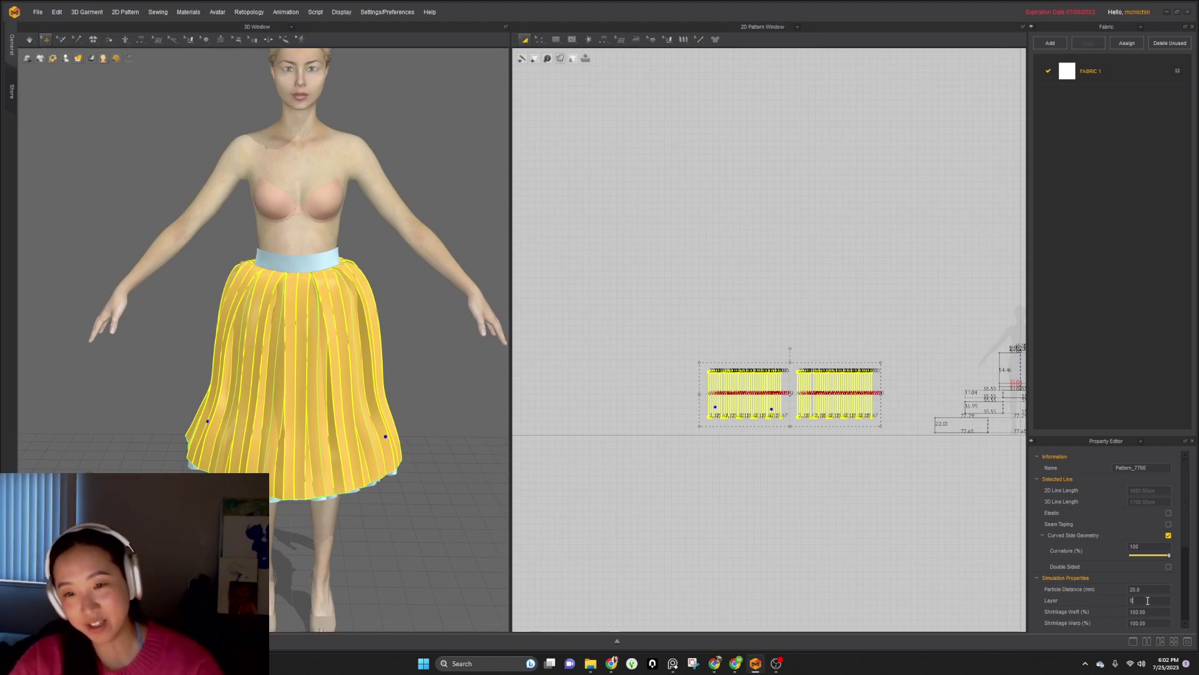
{"action": "mouse_move", "coordinate": [490, 405]}
{"action": "right_mouse_down"}
{"action": "mouse_move", "coordinate": [372, 384]}
{"action": "mouse_move", "coordinate": [455, 412]}
{"action": "mouse_move", "coordinate": [468, 400]}
{"action": "right_mouse_up"}
{"action": "middle_click_drag", "start_coordinate": [467, 400], "coordinate": [444, 372]}
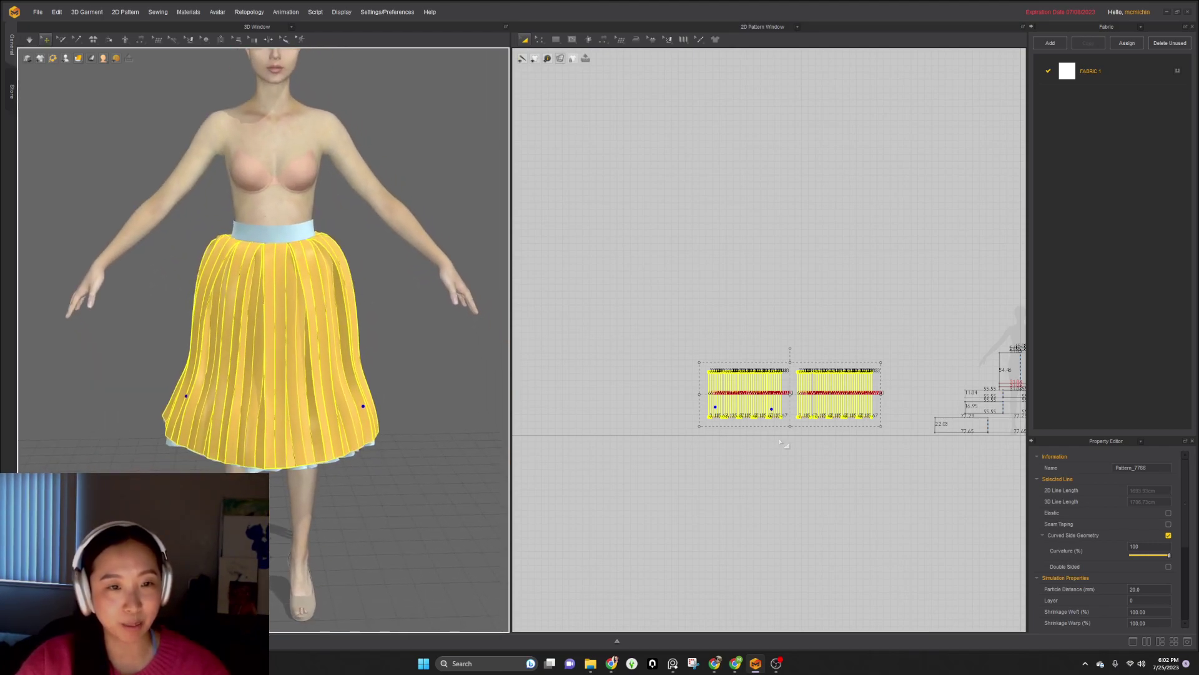
{"action": "right_click_drag", "start_coordinate": [298, 448], "coordinate": [364, 412]}
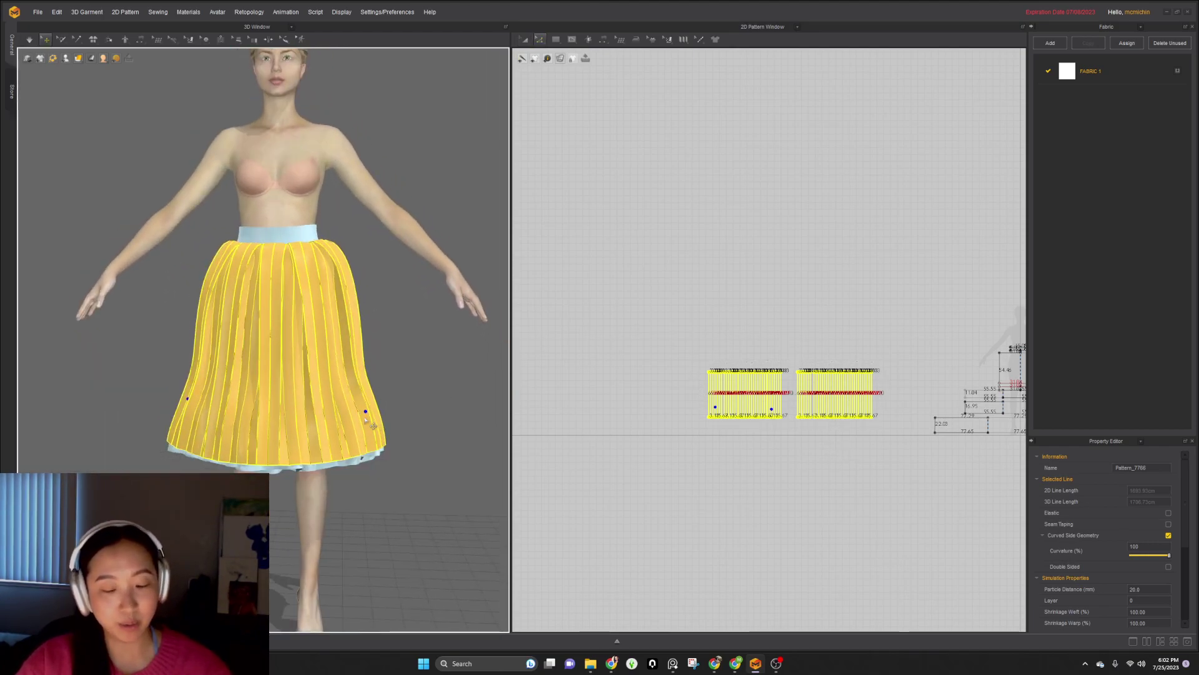
- Remove the strengthening from the pleated panels and simulate them while pulling the side pleats outward
{"action": "key", "text": "ctrl+h"}
{"action": "left_click", "coordinate": [412, 398]}
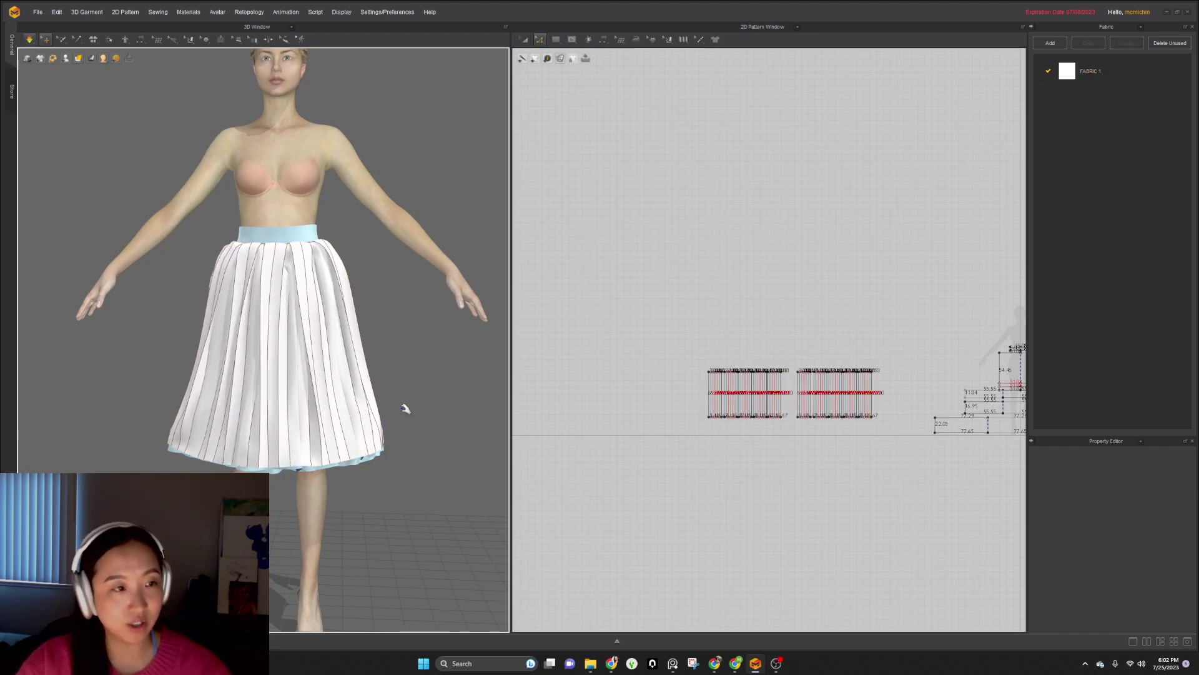
{"action": "left_click", "coordinate": [225, 425]}
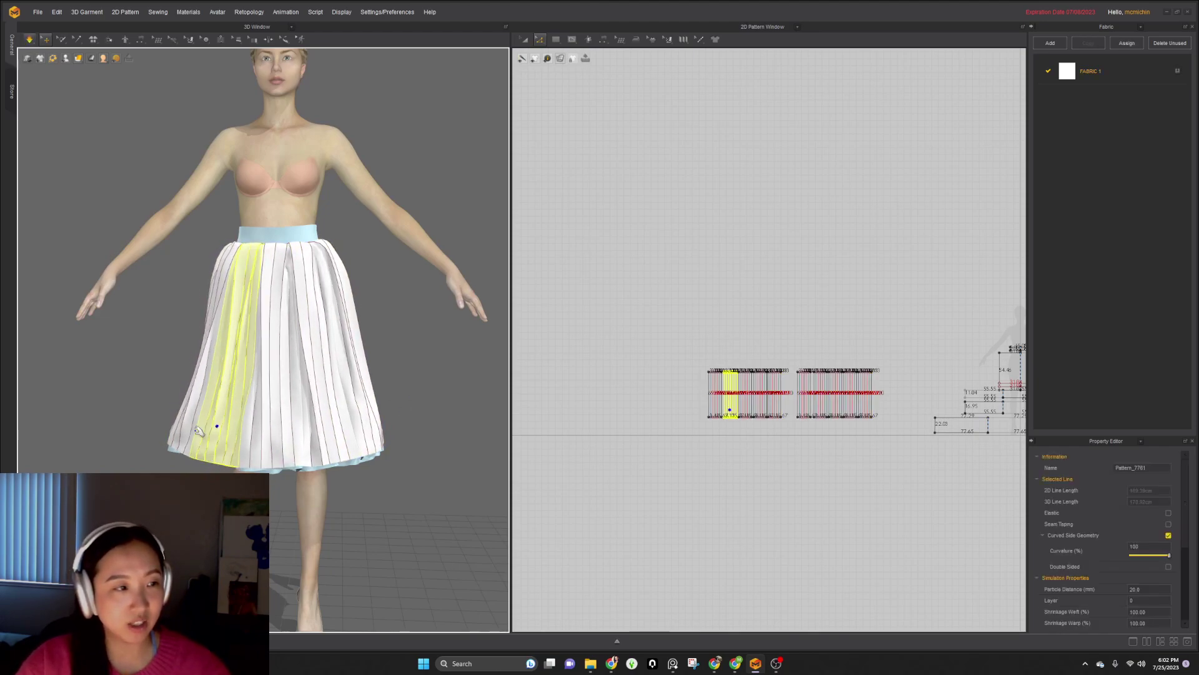
{"action": "left_click", "coordinate": [183, 421]}
{"action": "left_click_drag", "start_coordinate": [372, 402], "coordinate": [391, 420]}
{"action": "key", "text": "space"}
- Unfreeze the front and back pieces of all three ruffle layers together
{"action": "right_click_drag", "start_coordinate": [201, 444], "coordinate": [249, 386]}
{"action": "scroll", "coordinate": [847, 425], "scroll_direction": "down", "scroll_amount": 2}
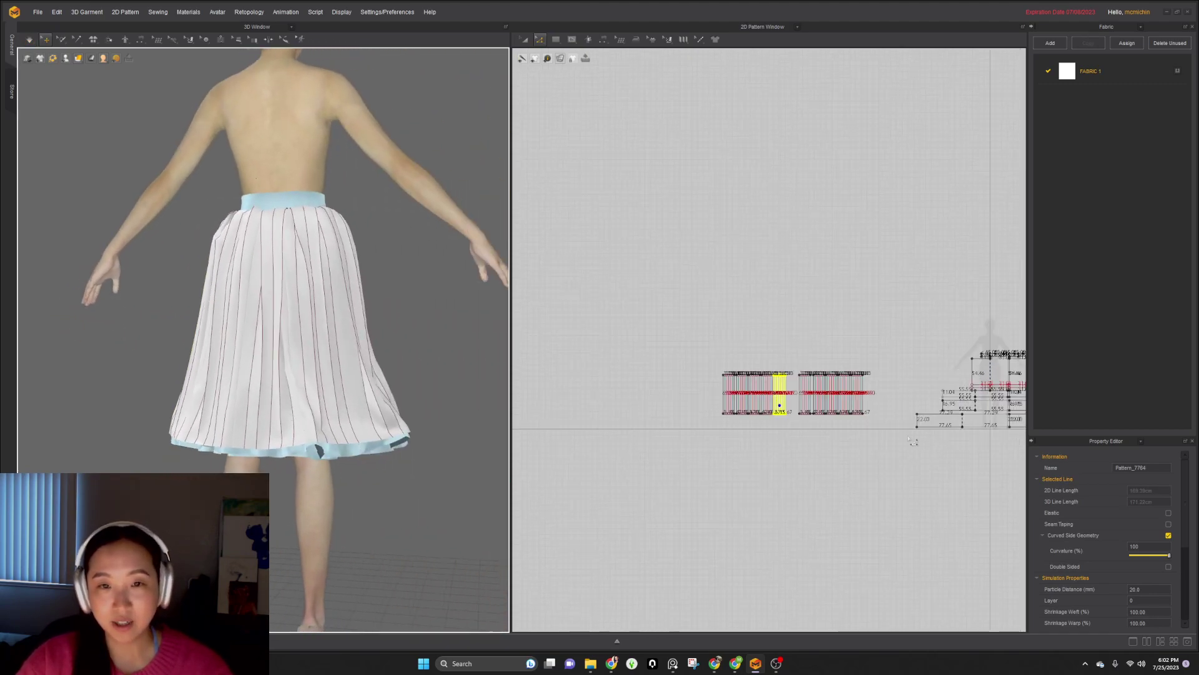
{"action": "middle_click_drag", "start_coordinate": [989, 443], "coordinate": [811, 445]}
{"action": "key", "text": "a"}
{"action": "left_click", "coordinate": [878, 432]}
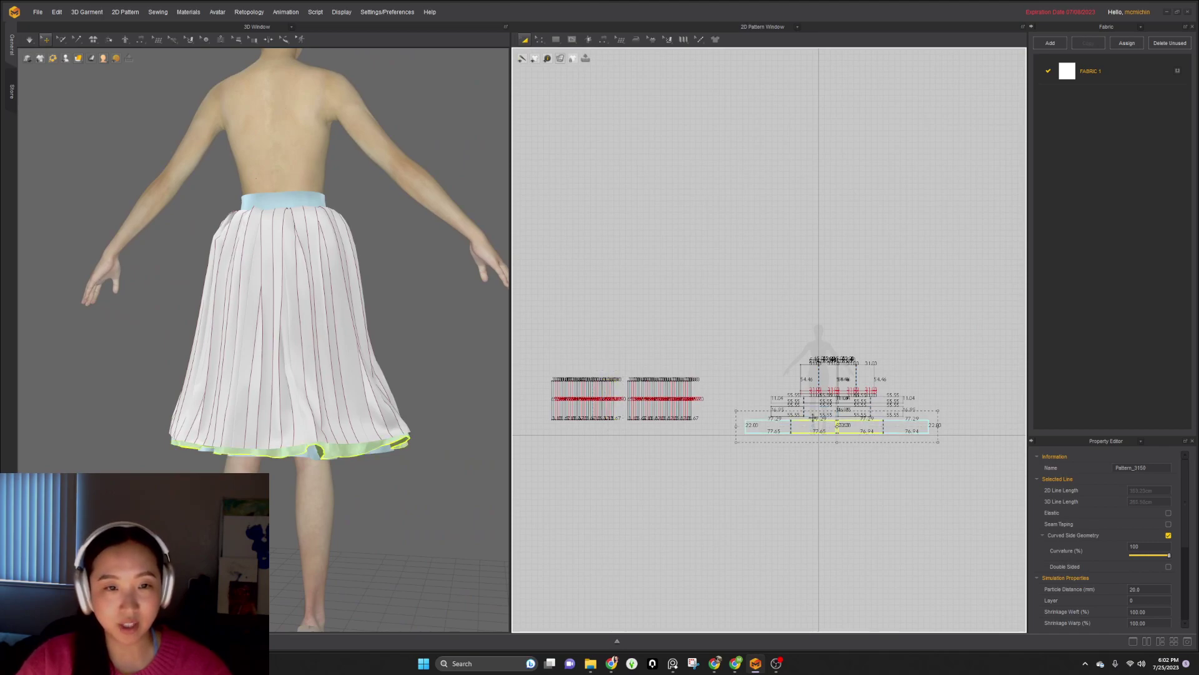
{"action": "left_click", "coordinate": [843, 402], "text": "shift"}
{"action": "left_click", "coordinate": [844, 410], "text": "shift"}
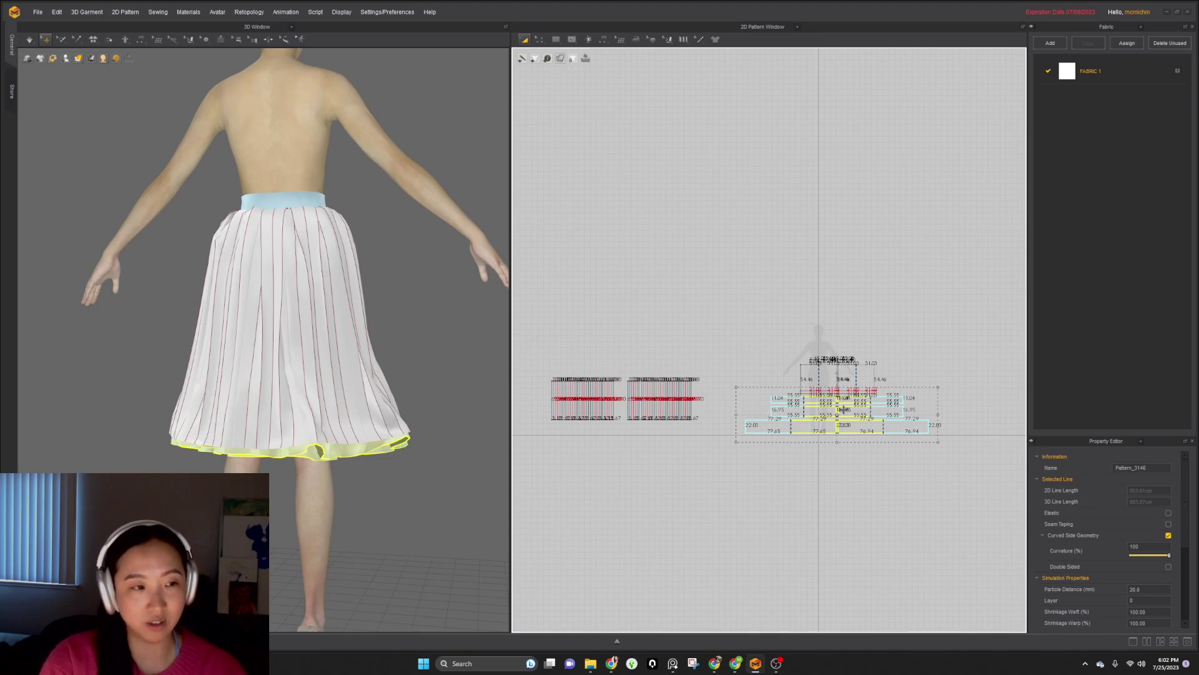
{"action": "right_click_drag", "start_coordinate": [406, 403], "coordinate": [302, 374]}
{"action": "right_click_drag", "start_coordinate": [369, 428], "coordinate": [255, 439]}
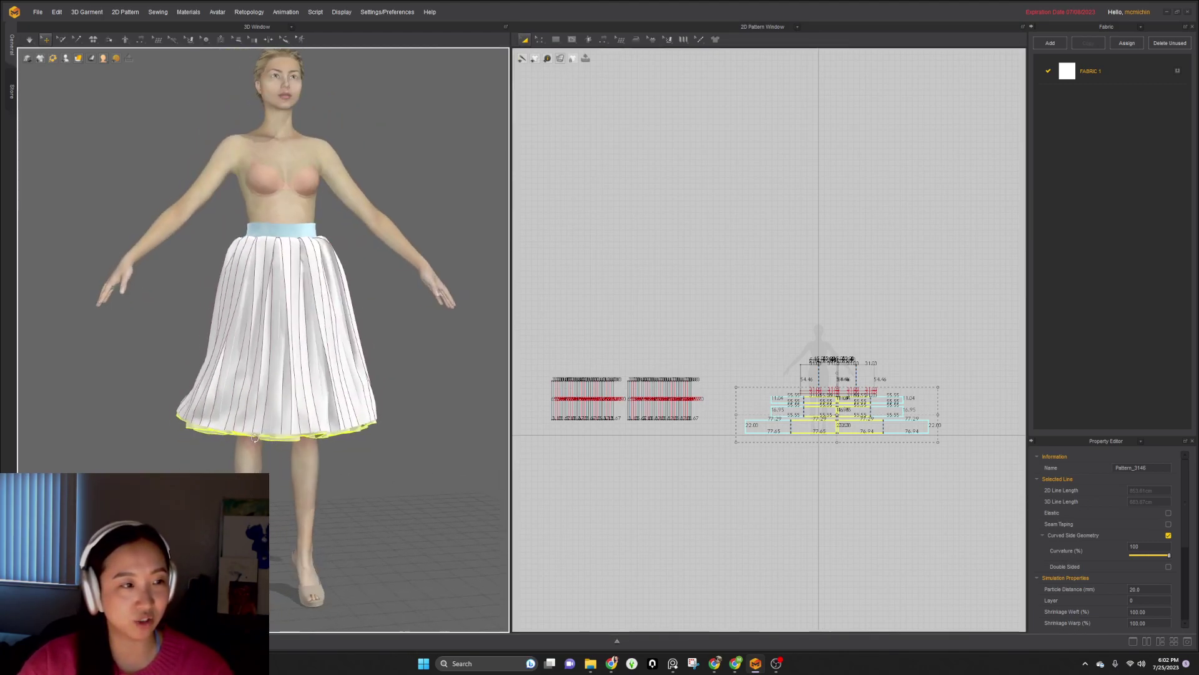
- Simulate the unfrozen ruffles with the pleated skirt, tugging the front and side pleats to release the drape
{"action": "key", "text": "space"}
{"action": "left_click_drag", "start_coordinate": [194, 418], "coordinate": [191, 425]}
{"action": "right_click_drag", "start_coordinate": [372, 429], "coordinate": [378, 415]}
{"action": "left_click_drag", "start_coordinate": [376, 407], "coordinate": [392, 409]}
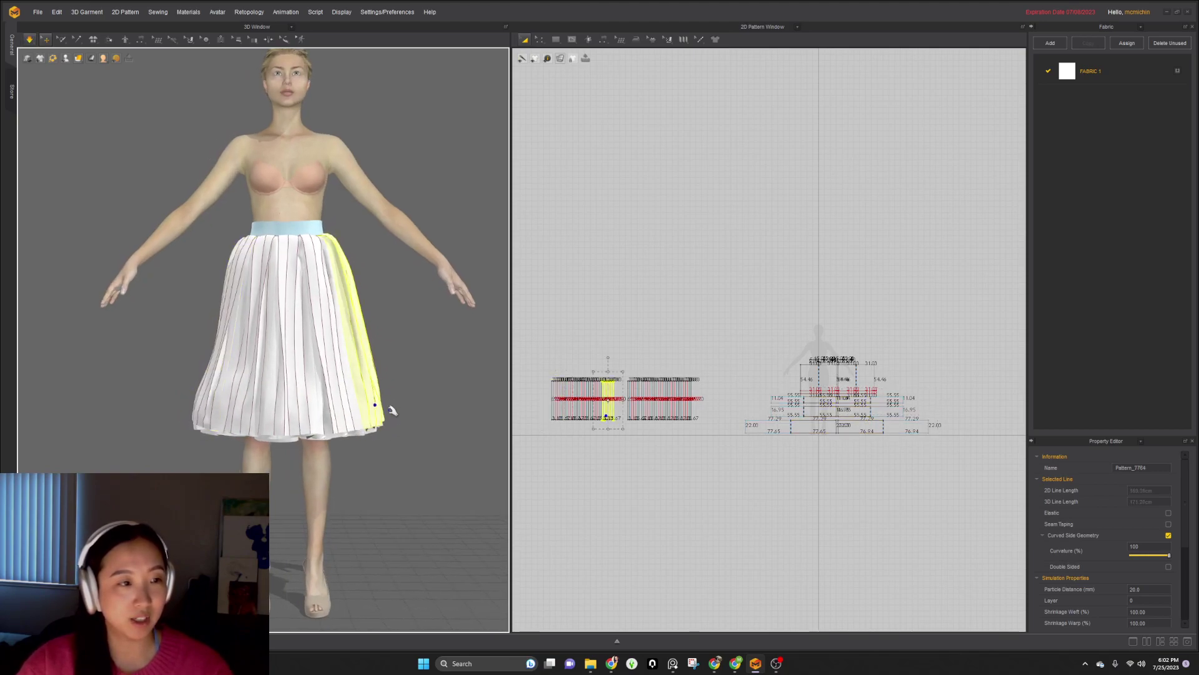
- Pull the side and back pleats during simulation to even out the drape at the back
{"action": "right_click_drag", "start_coordinate": [440, 451], "coordinate": [270, 437]}
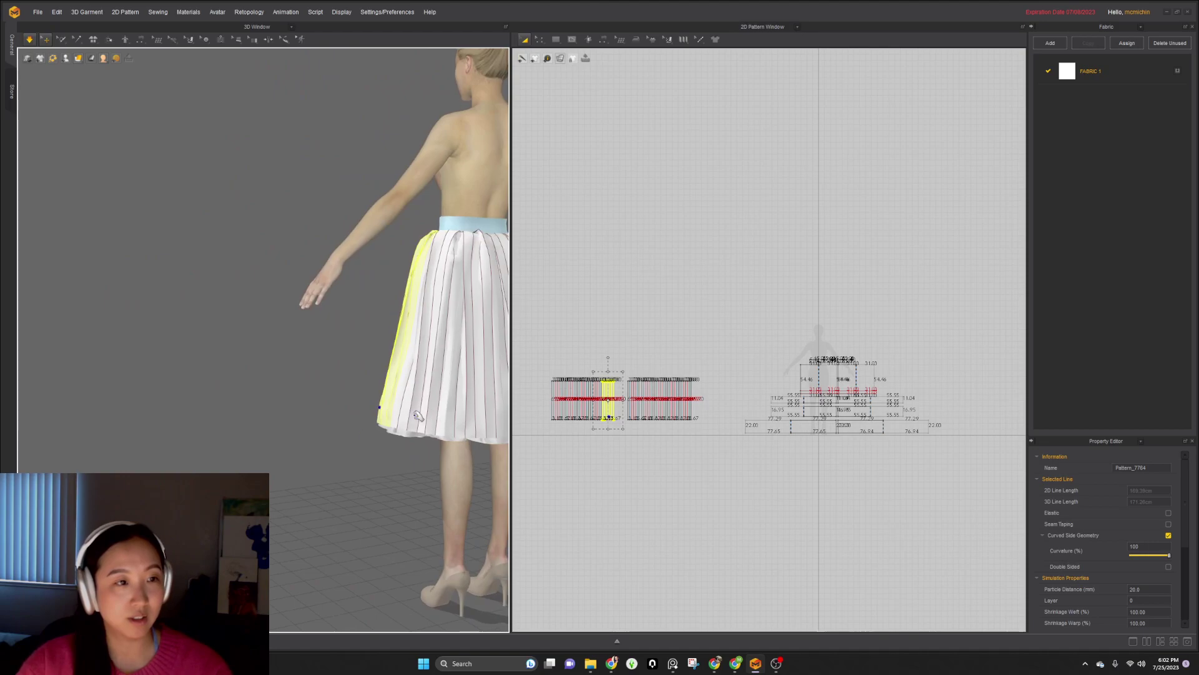
{"action": "left_click_drag", "start_coordinate": [405, 414], "coordinate": [432, 431]}
{"action": "right_click_drag", "start_coordinate": [431, 450], "coordinate": [284, 443]}
{"action": "left_click", "coordinate": [321, 486]}
{"action": "left_click", "coordinate": [368, 479]}
{"action": "left_click", "coordinate": [356, 290]}
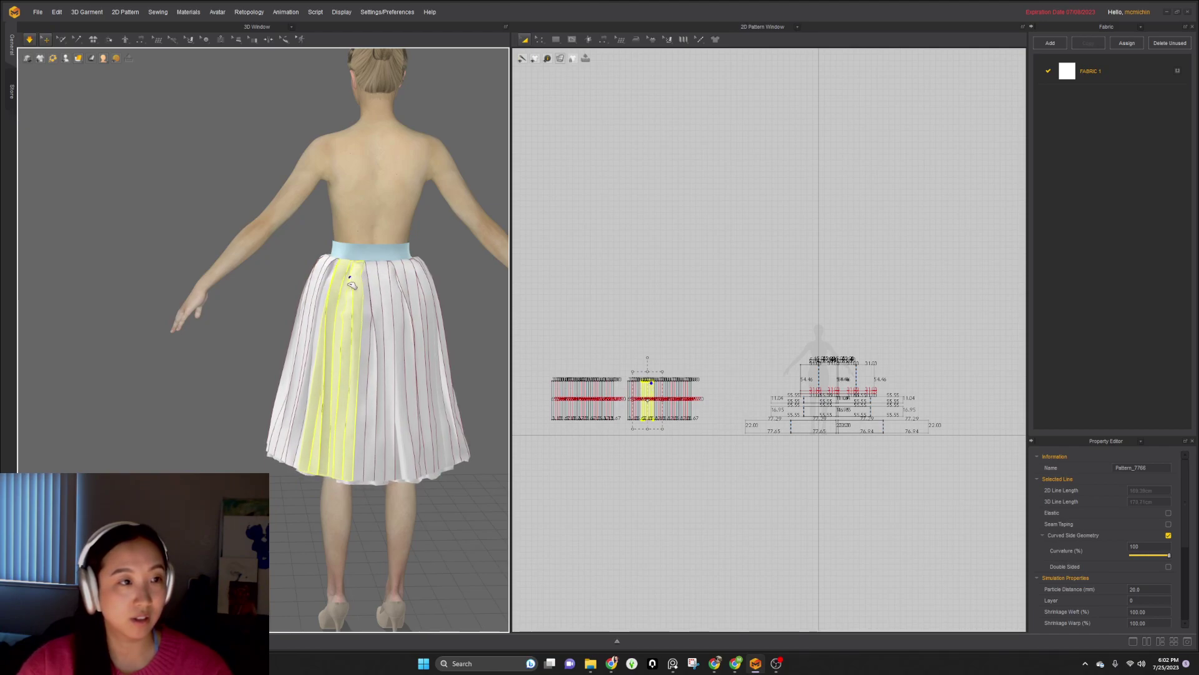
{"action": "scroll", "coordinate": [350, 364], "scroll_direction": "up", "scroll_amount": 3}
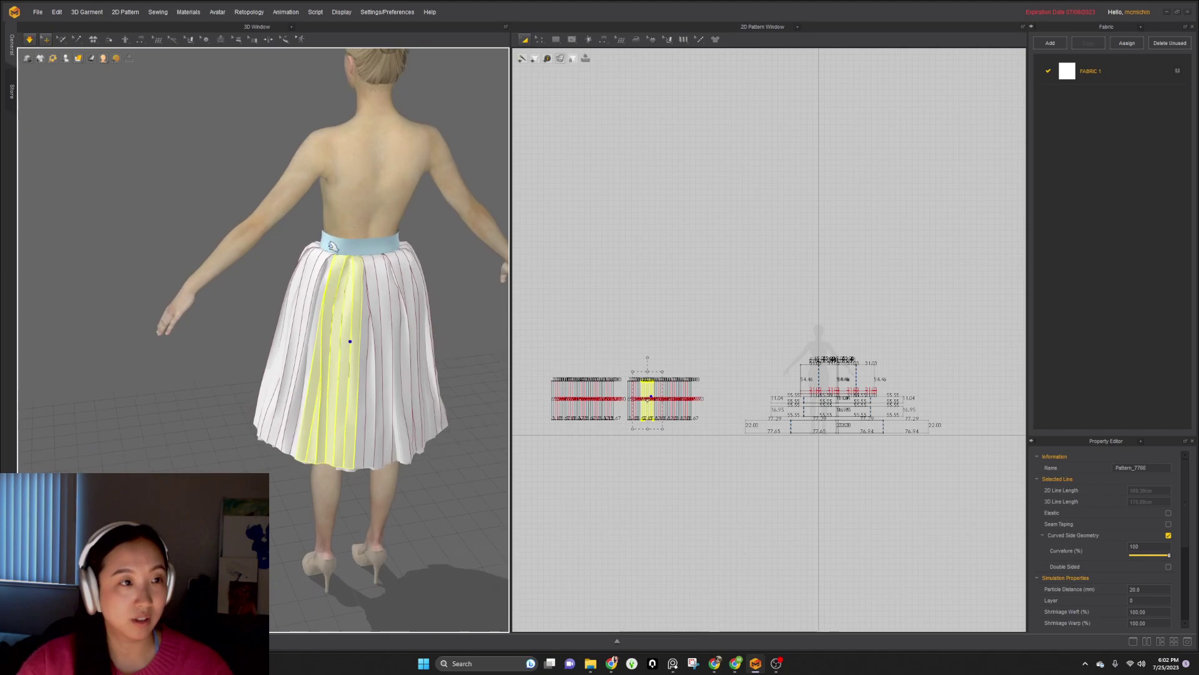
- Simulate the skirt and pull the bunched back panel up at the waistband to free its caught fold
{"action": "scroll", "coordinate": [350, 364], "scroll_direction": "up", "scroll_amount": 2}
{"action": "scroll", "coordinate": [343, 343], "scroll_direction": "up", "scroll_amount": 2}
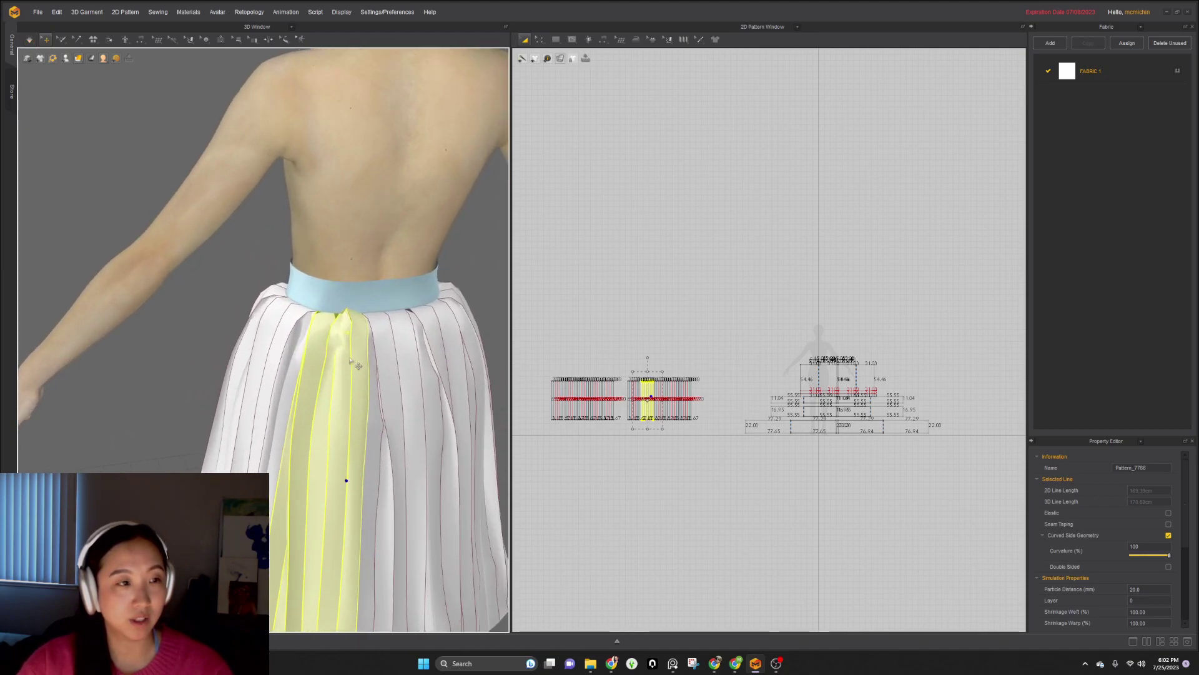
{"action": "key", "text": "space"}
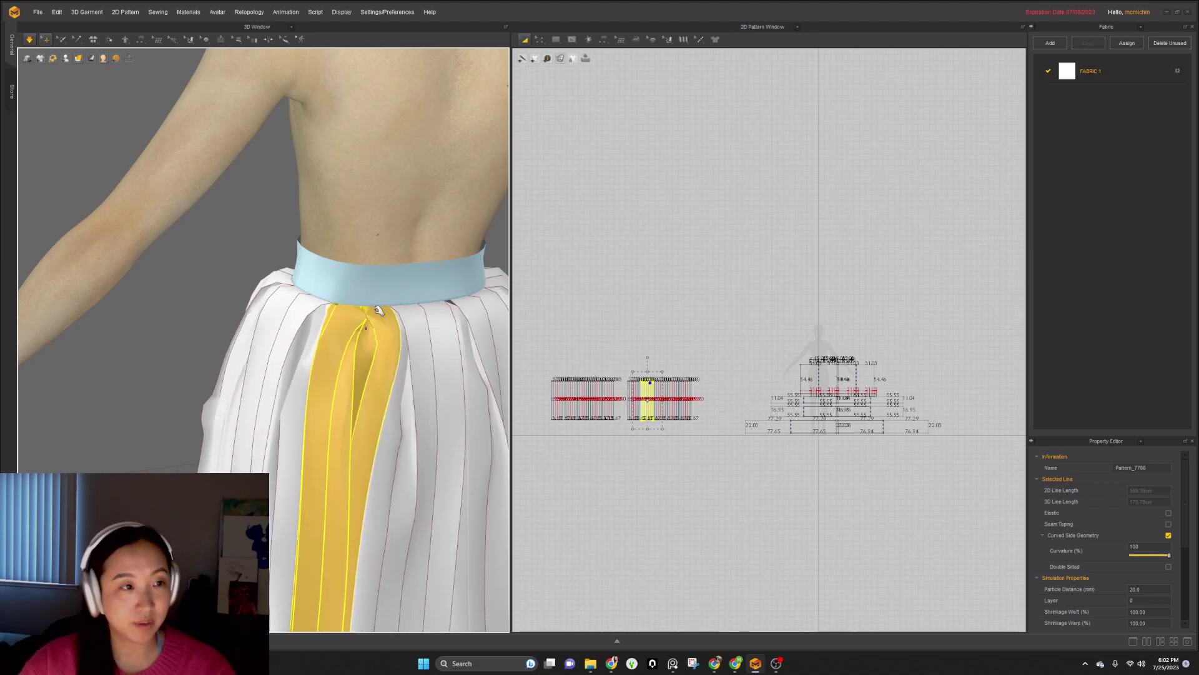
{"action": "left_click_drag", "start_coordinate": [372, 371], "coordinate": [400, 188]}
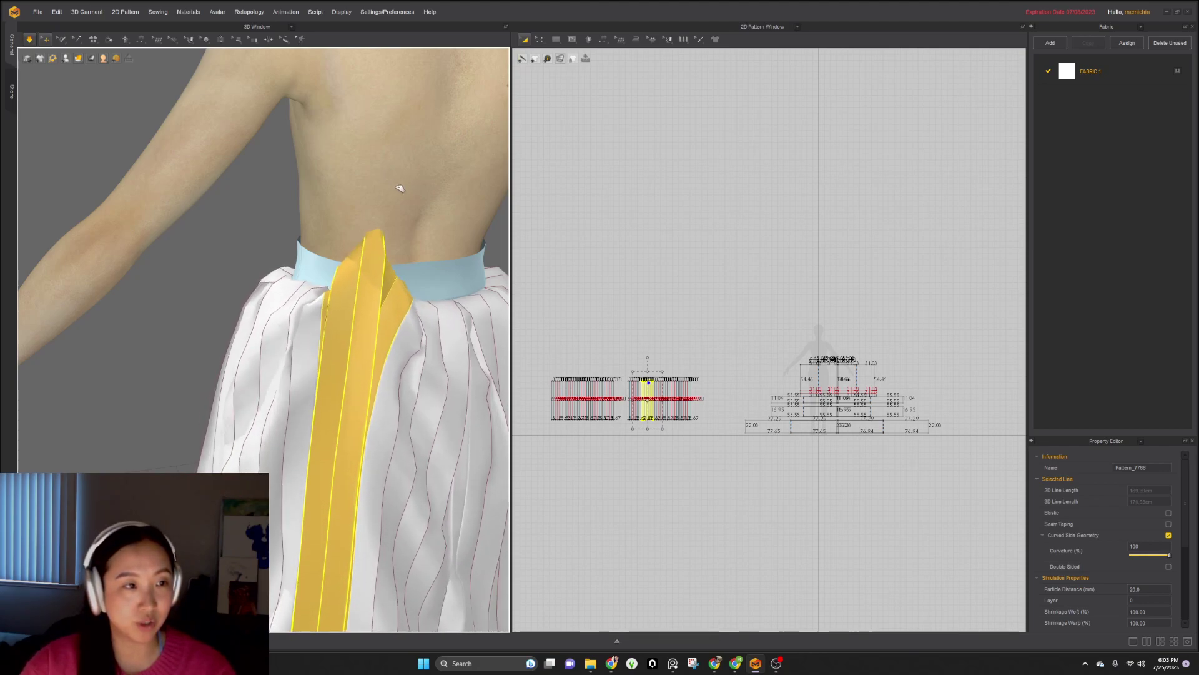
{"action": "left_click", "coordinate": [394, 335]}
{"action": "right_click_drag", "start_coordinate": [368, 354], "coordinate": [364, 394]}
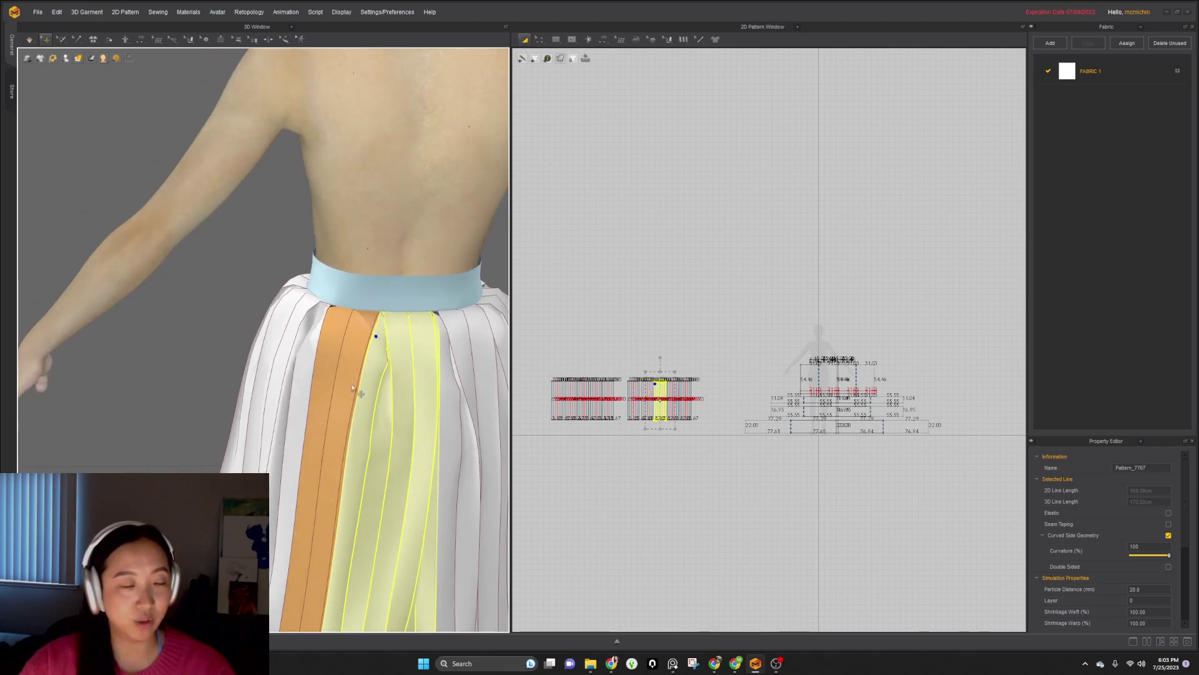
{"action": "left_click", "coordinate": [339, 393]}
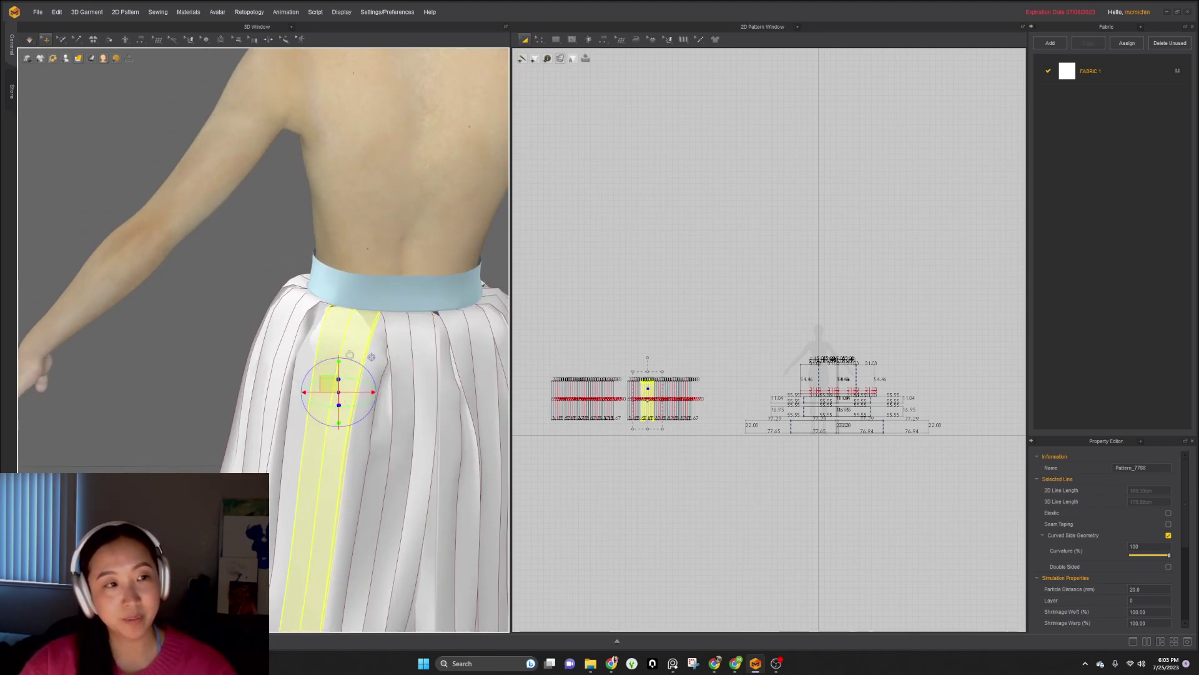
- Simulate again and tug the neighbouring back panels to even out the pleats below the waistband
{"action": "key", "text": "space"}
{"action": "scroll", "coordinate": [363, 322], "scroll_direction": "down", "scroll_amount": 4}
{"action": "right_click_drag", "start_coordinate": [364, 322], "coordinate": [289, 327]}
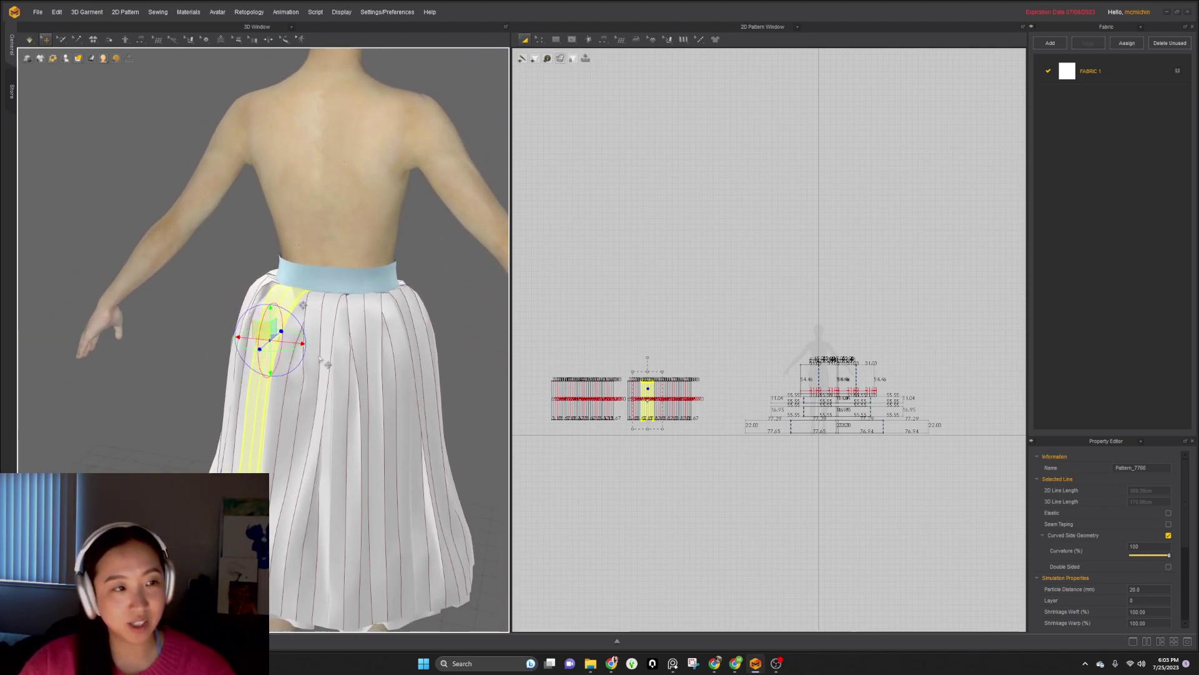
{"action": "left_click", "coordinate": [318, 353]}
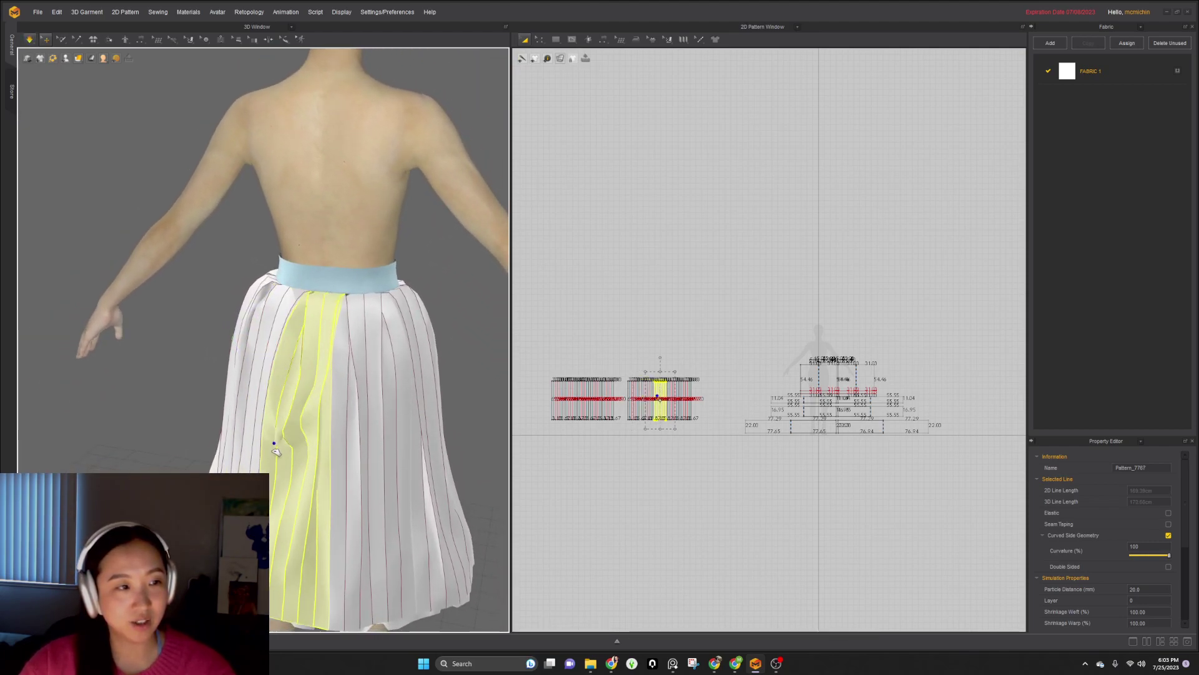
{"action": "left_click", "coordinate": [369, 360]}
{"action": "right_click_drag", "start_coordinate": [434, 350], "coordinate": [291, 261]}
{"action": "scroll", "coordinate": [290, 262], "scroll_direction": "down", "scroll_amount": 2}
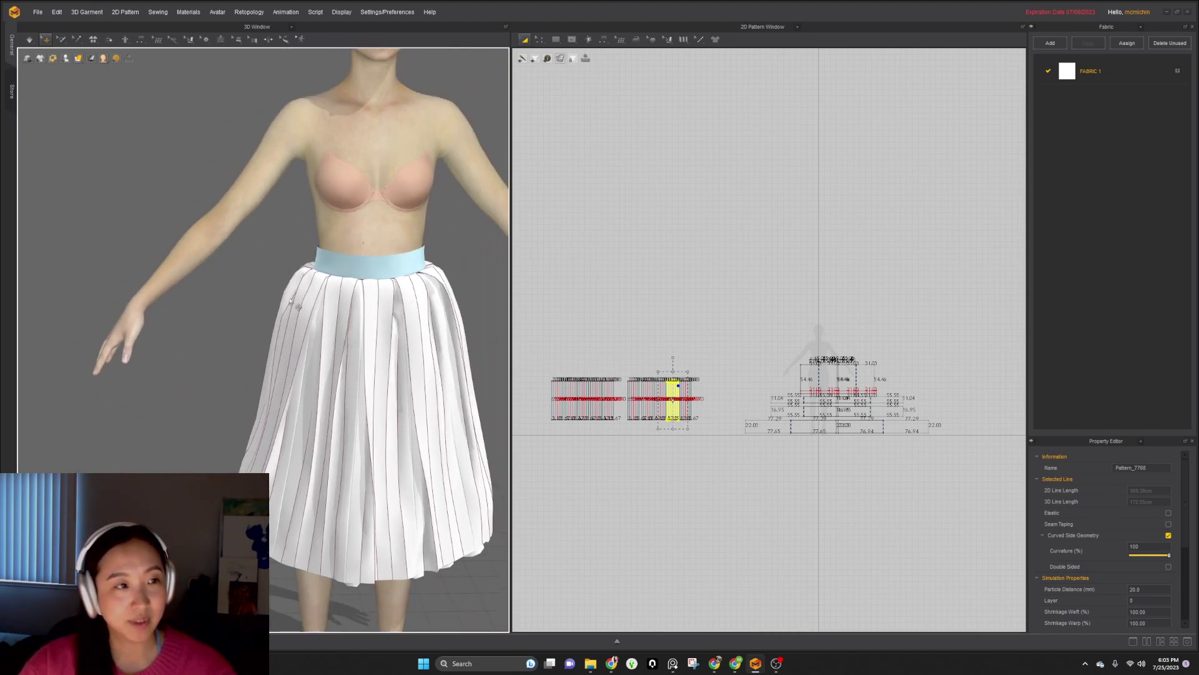
- Tug the front and side panels during simulation so the pleats settle over the ruffles
{"action": "left_click", "coordinate": [285, 312]}
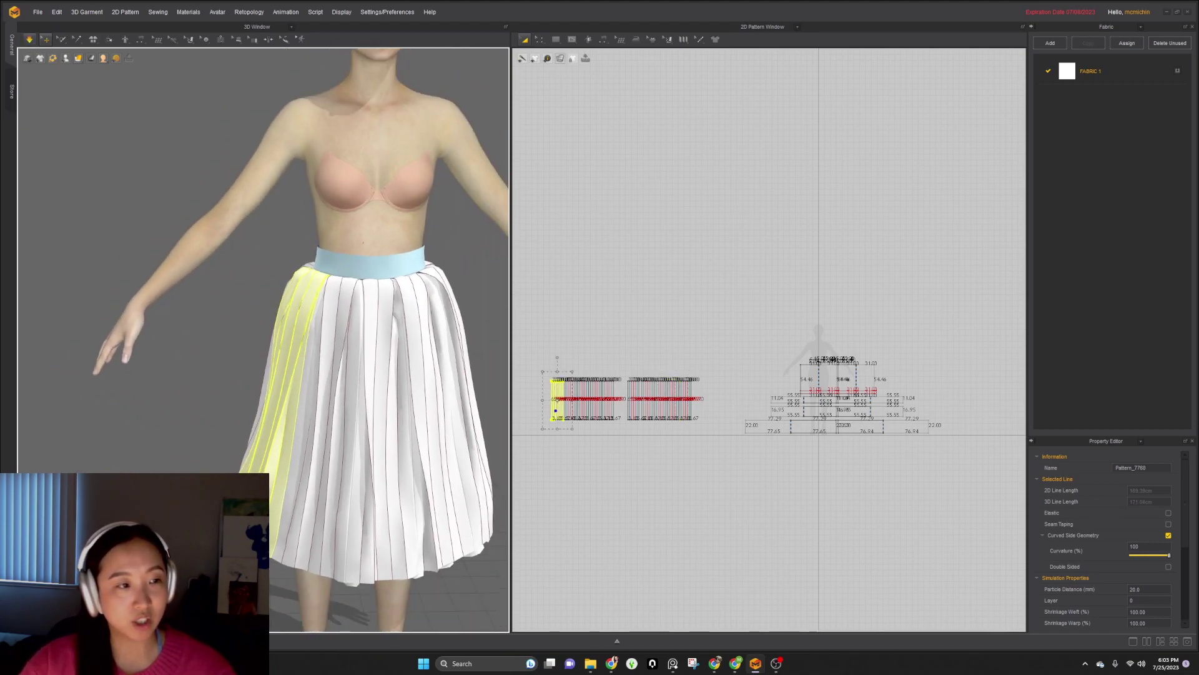
{"action": "left_click", "coordinate": [351, 533]}
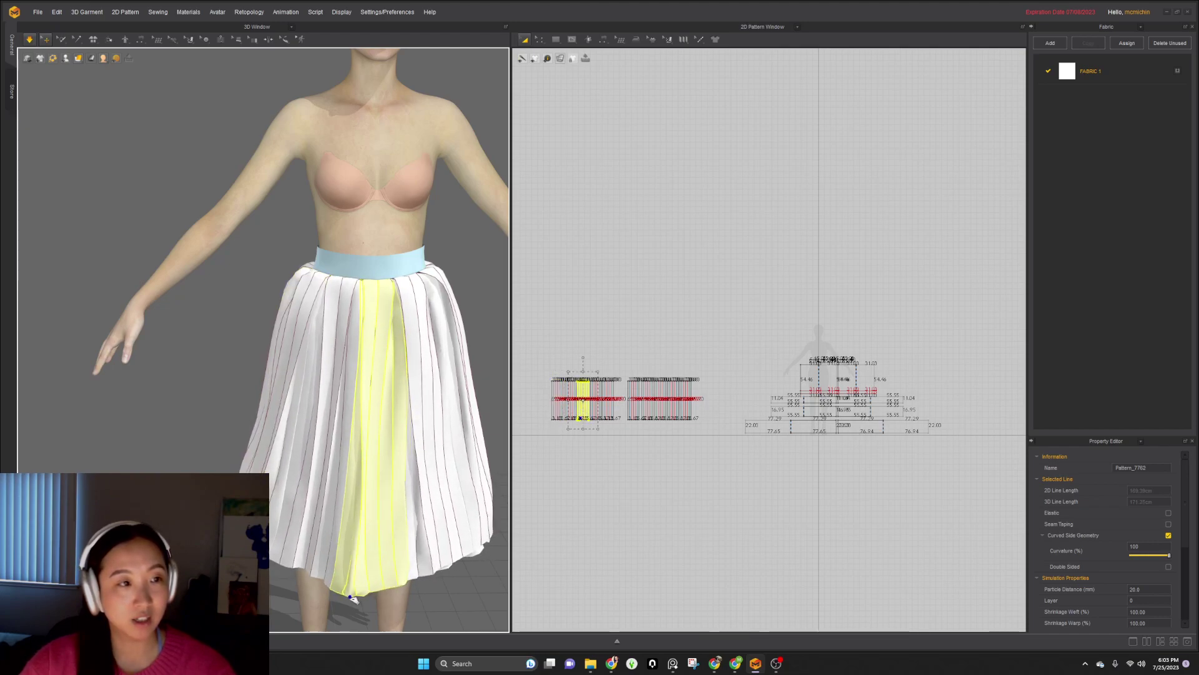
{"action": "scroll", "coordinate": [400, 475], "scroll_direction": "down", "scroll_amount": 3}
{"action": "middle_click_drag", "start_coordinate": [400, 465], "coordinate": [349, 418]}
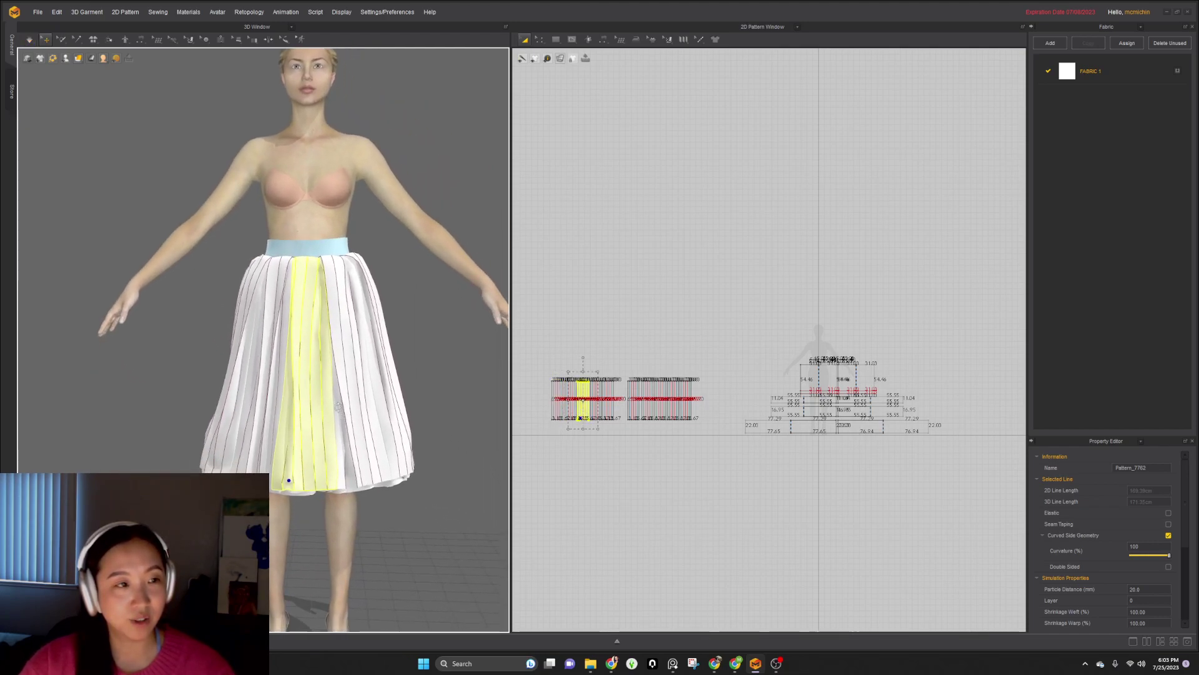
{"action": "right_click_drag", "start_coordinate": [349, 418], "coordinate": [360, 407]}
{"action": "left_click", "coordinate": [222, 465]}
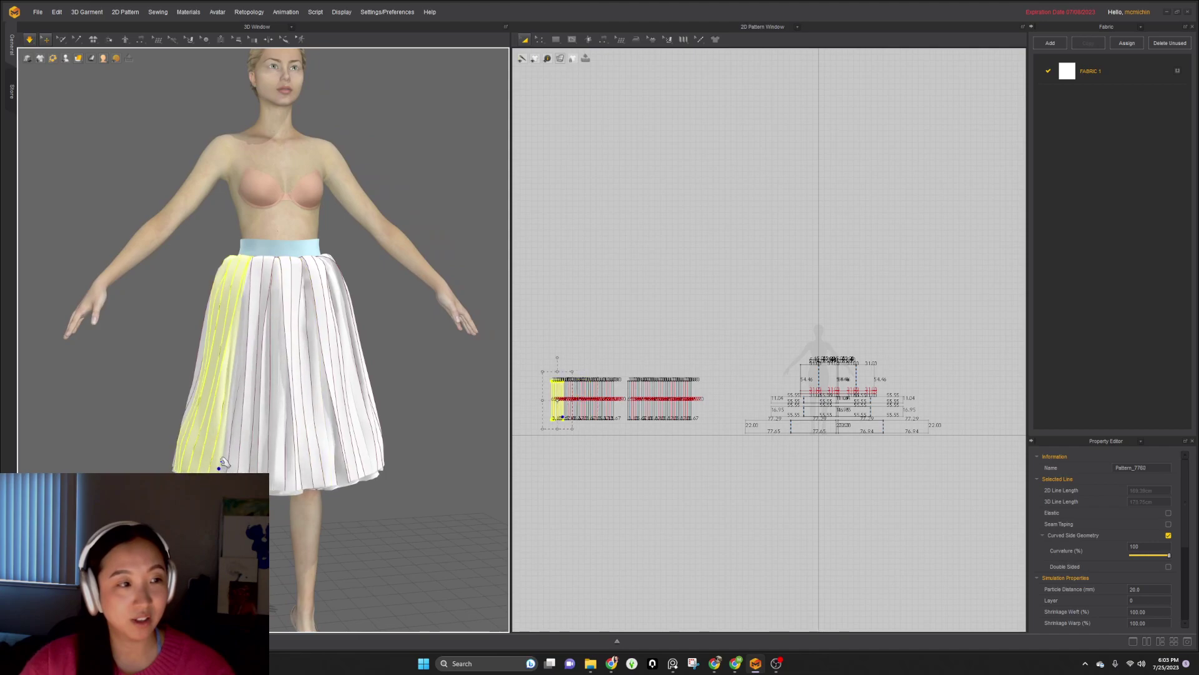
{"action": "right_click_drag", "start_coordinate": [416, 480], "coordinate": [346, 425]}
{"action": "left_click", "coordinate": [329, 486]}
- Bring up the pink gingham skirt reference photo beside the avatar and compare the skirt's silhouette with it
{"action": "scroll", "coordinate": [367, 450], "scroll_direction": "down", "scroll_amount": 3}
{"action": "left_click", "coordinate": [672, 663]}
{"action": "right_click_drag", "start_coordinate": [907, 404], "coordinate": [628, 394]}
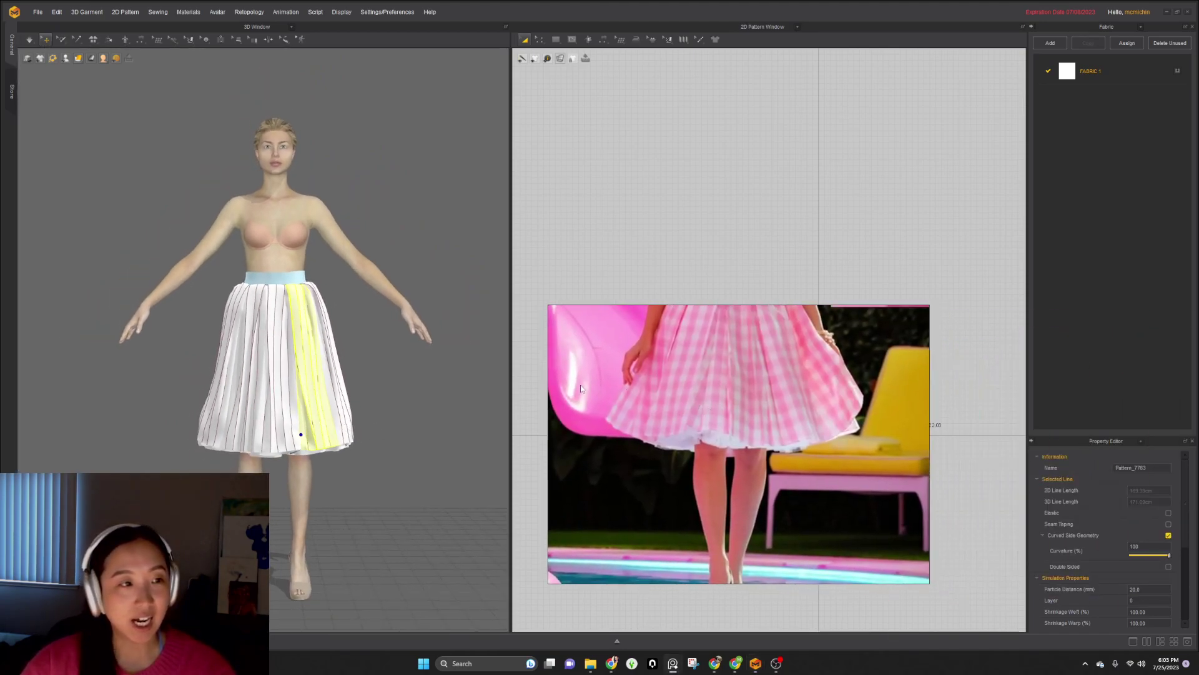
{"action": "scroll", "coordinate": [294, 281], "scroll_direction": "up", "scroll_amount": 5}
{"action": "left_click", "coordinate": [296, 275]}
- Hide the 3D pattern lines on the garment
{"action": "left_click", "coordinate": [73, 107]}
{"action": "left_click", "coordinate": [53, 58]}
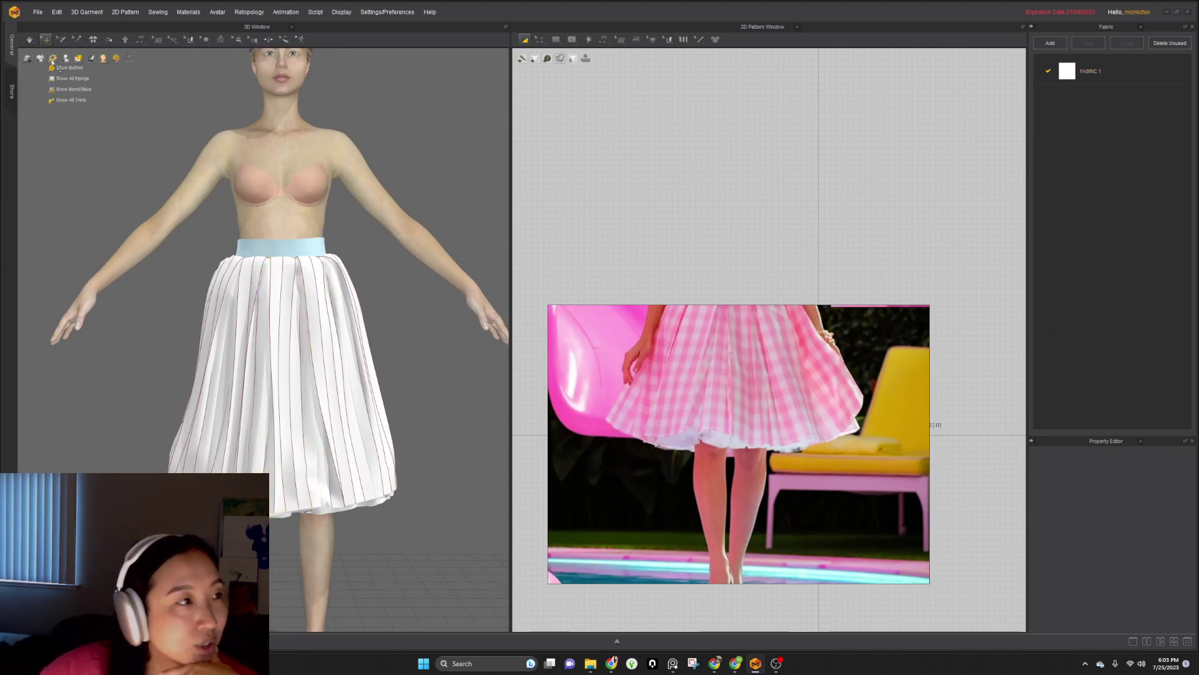
{"action": "left_click", "coordinate": [66, 58]}
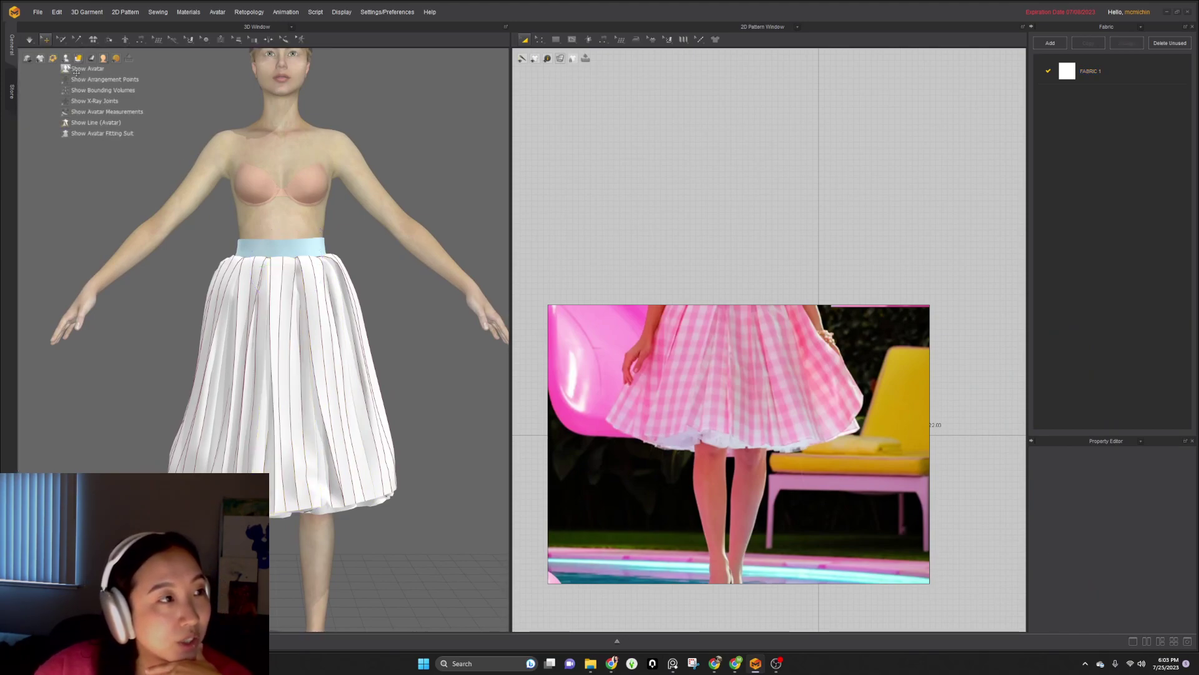
{"action": "left_click", "coordinate": [40, 59]}
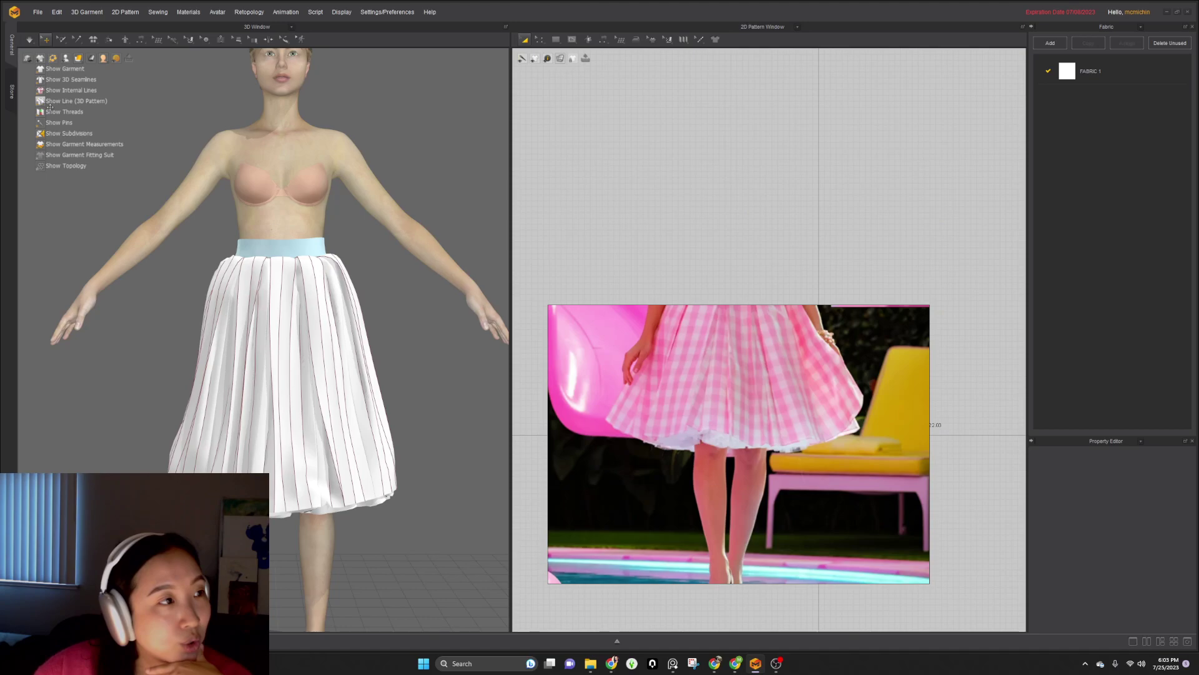
{"action": "left_click", "coordinate": [52, 100]}
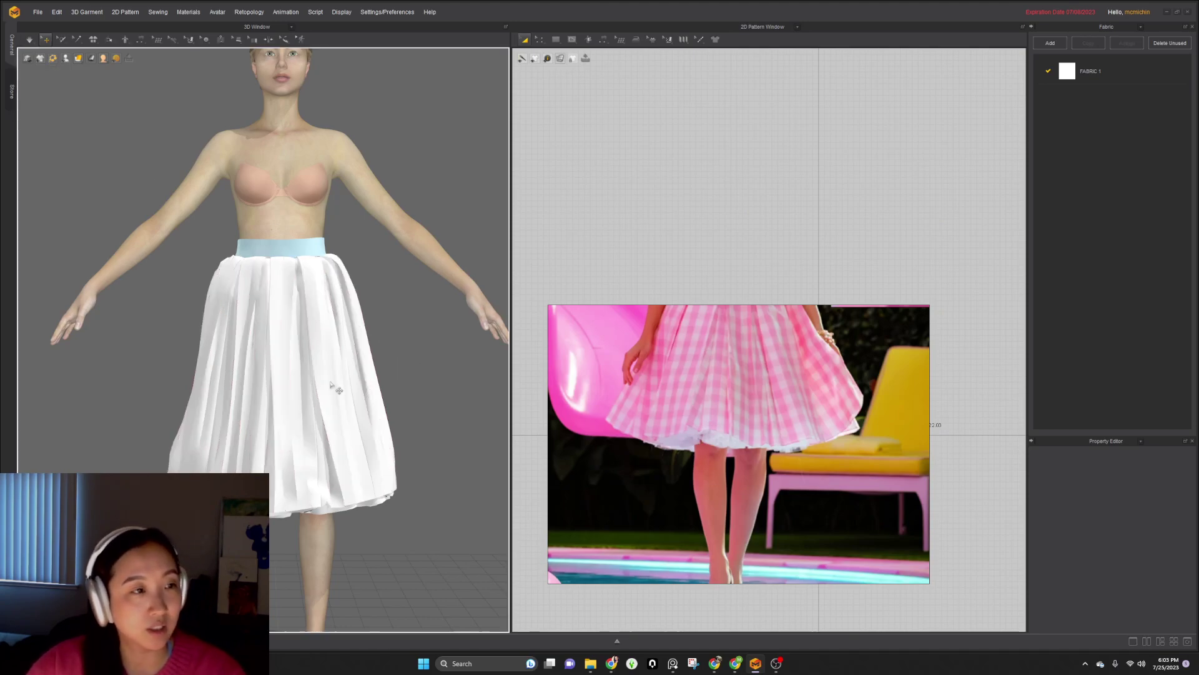
- Move the reference photo away and change FABRIC 1's colour to a pale mauve based on magenta
{"action": "right_click_drag", "start_coordinate": [859, 362], "coordinate": [1198, 262]}
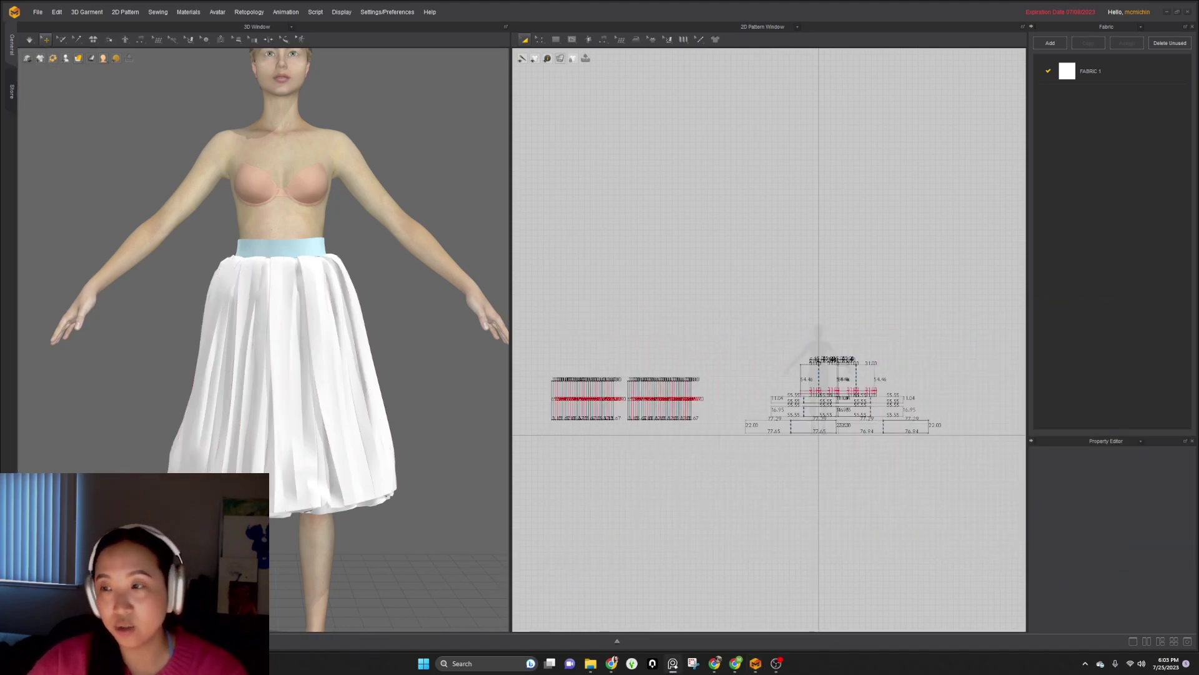
{"action": "left_click", "coordinate": [1069, 74]}
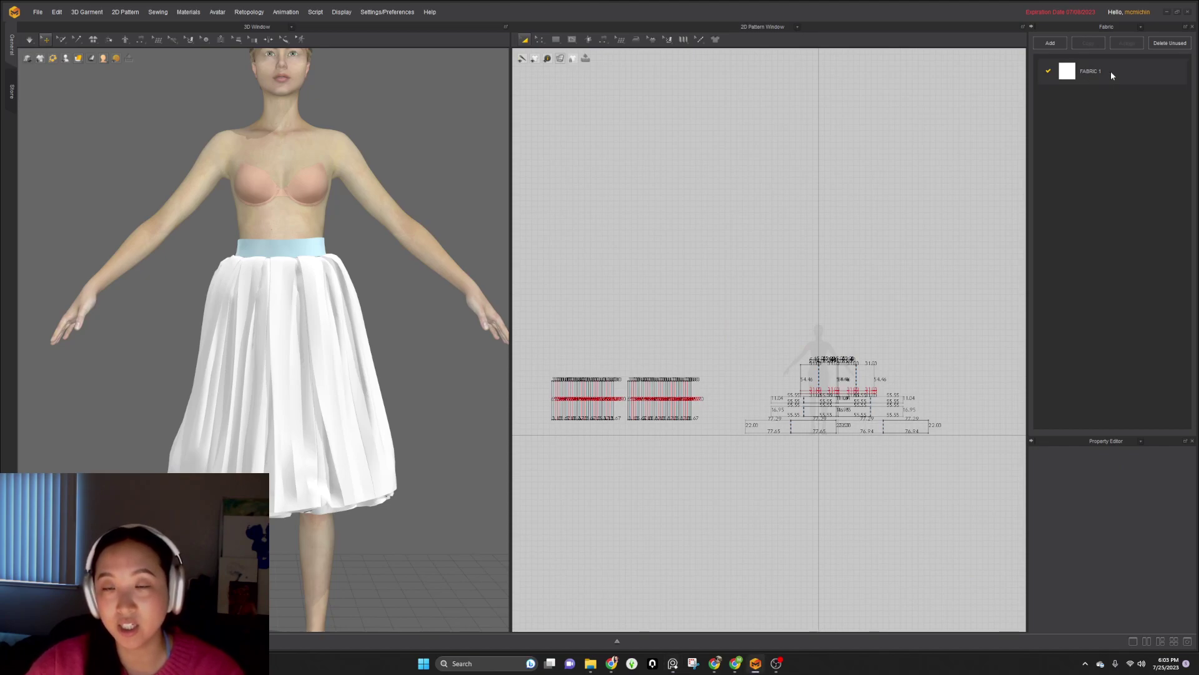
{"action": "double_click", "coordinate": [1075, 80]}
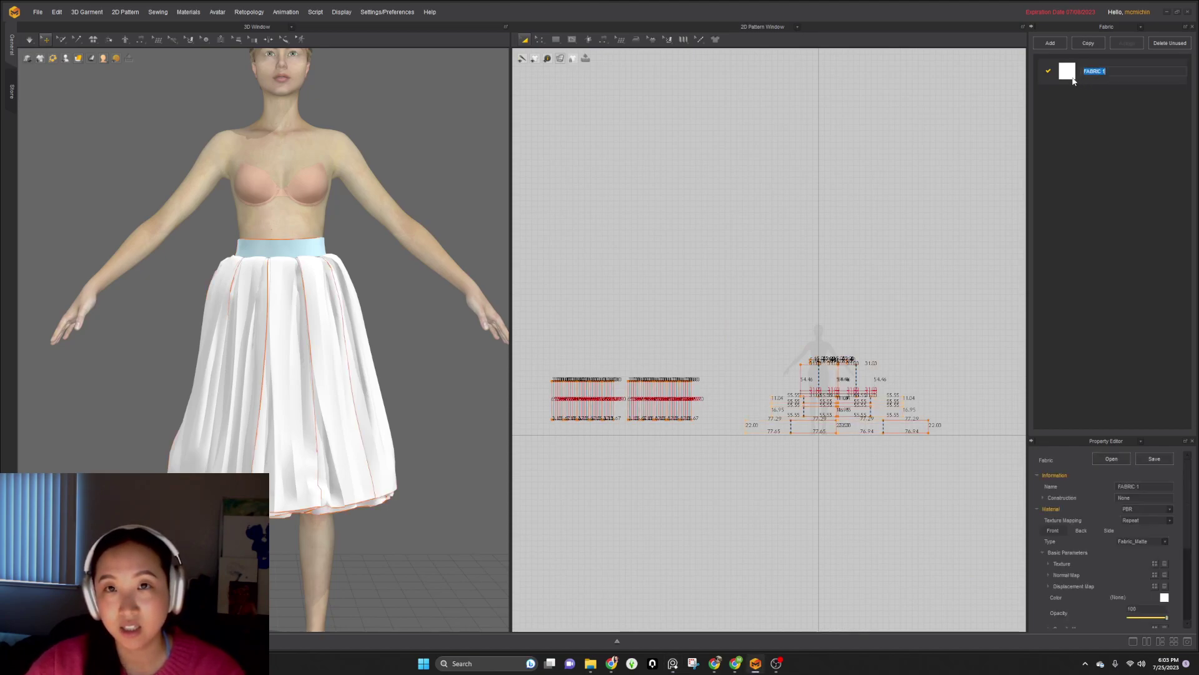
{"action": "left_click", "coordinate": [1164, 599]}
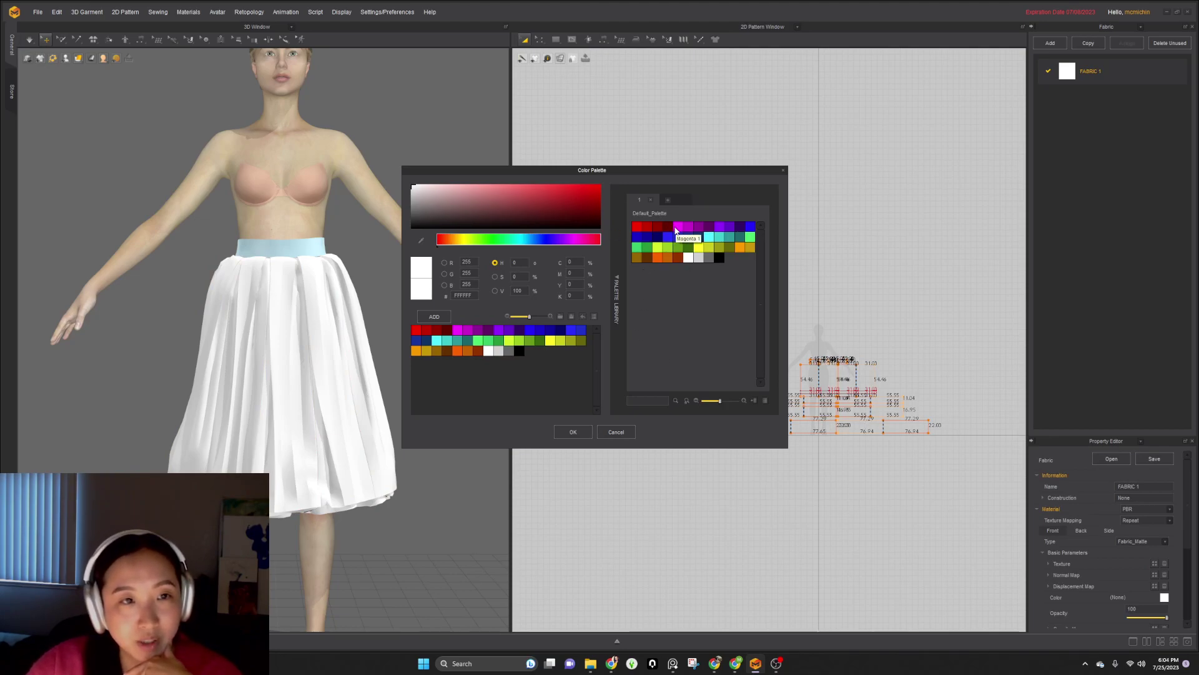
{"action": "left_click", "coordinate": [676, 227]}
{"action": "left_click", "coordinate": [426, 194]}
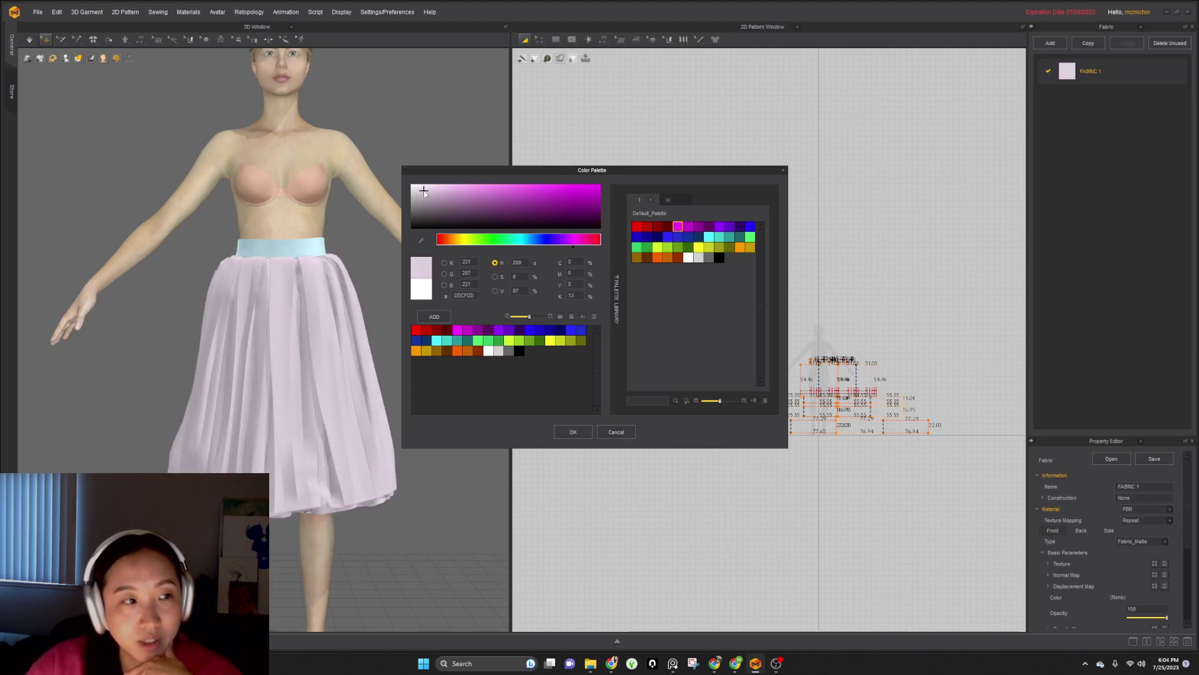
{"action": "left_click", "coordinate": [573, 432]}
- Tug two front panels to adjust their drape, and stop the simulation
{"action": "mouse_move", "coordinate": [375, 406]}
{"action": "right_mouse_down"}
{"action": "mouse_move", "coordinate": [410, 421]}
{"action": "mouse_move", "coordinate": [370, 422]}
{"action": "right_mouse_up"}
{"action": "left_click", "coordinate": [355, 425]}
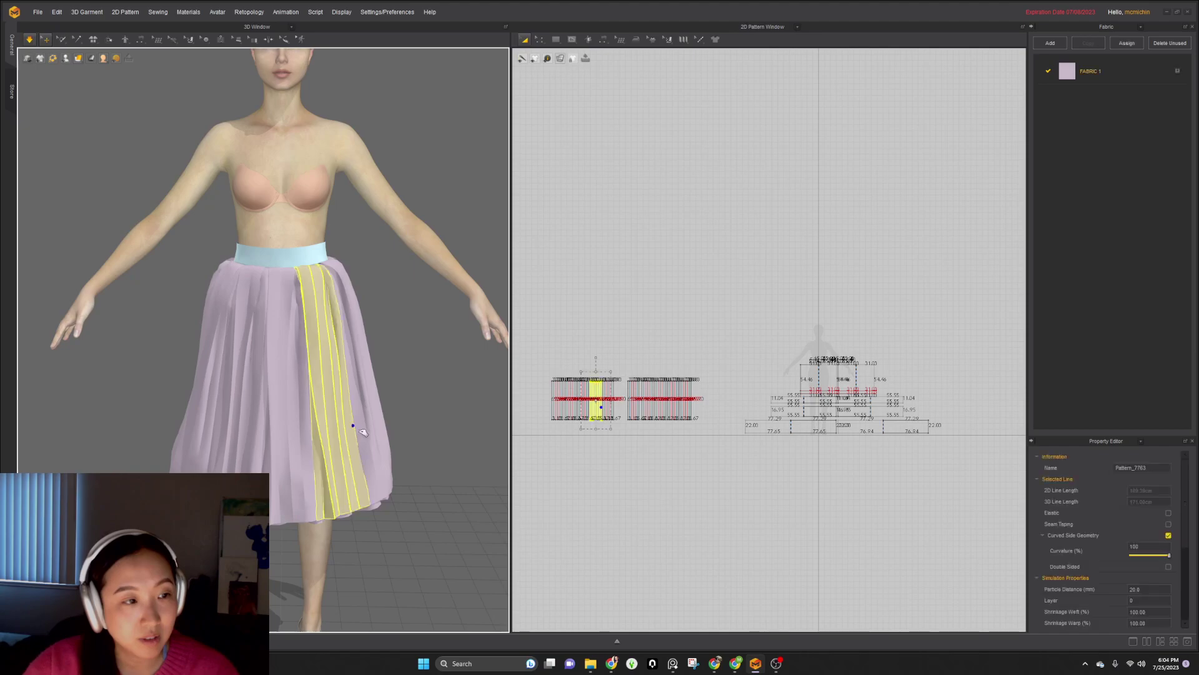
{"action": "left_click", "coordinate": [275, 495]}
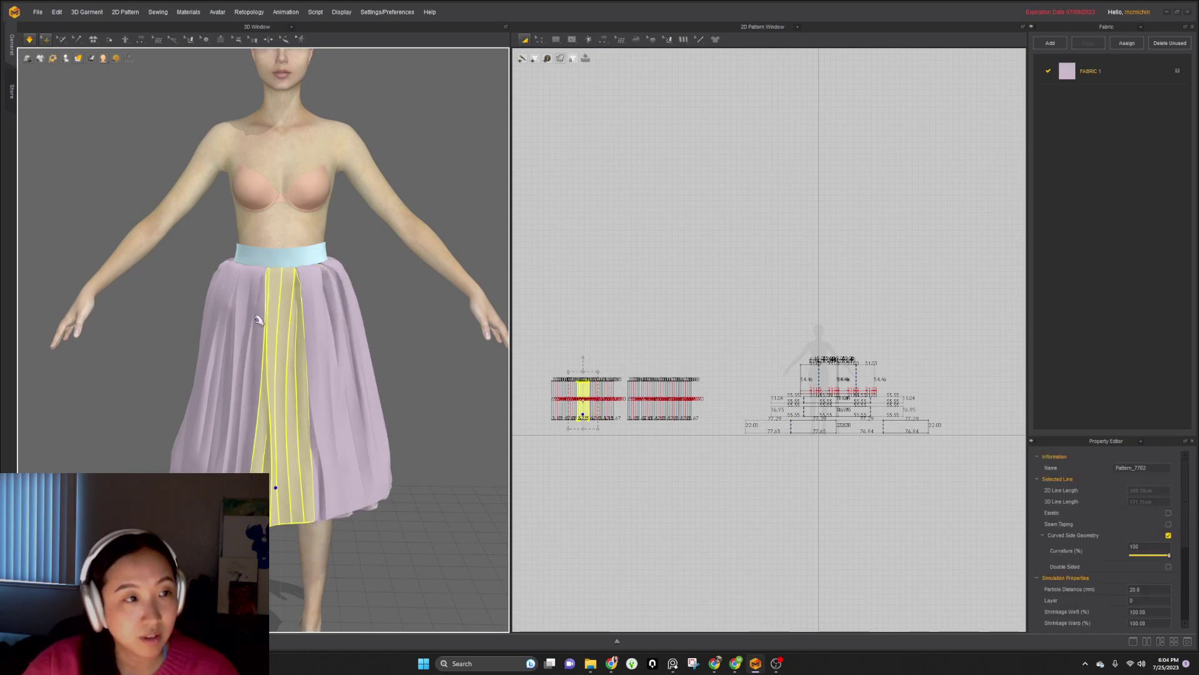
{"action": "scroll", "coordinate": [287, 292], "scroll_direction": "up", "scroll_amount": 3}
{"action": "key", "text": "space"}
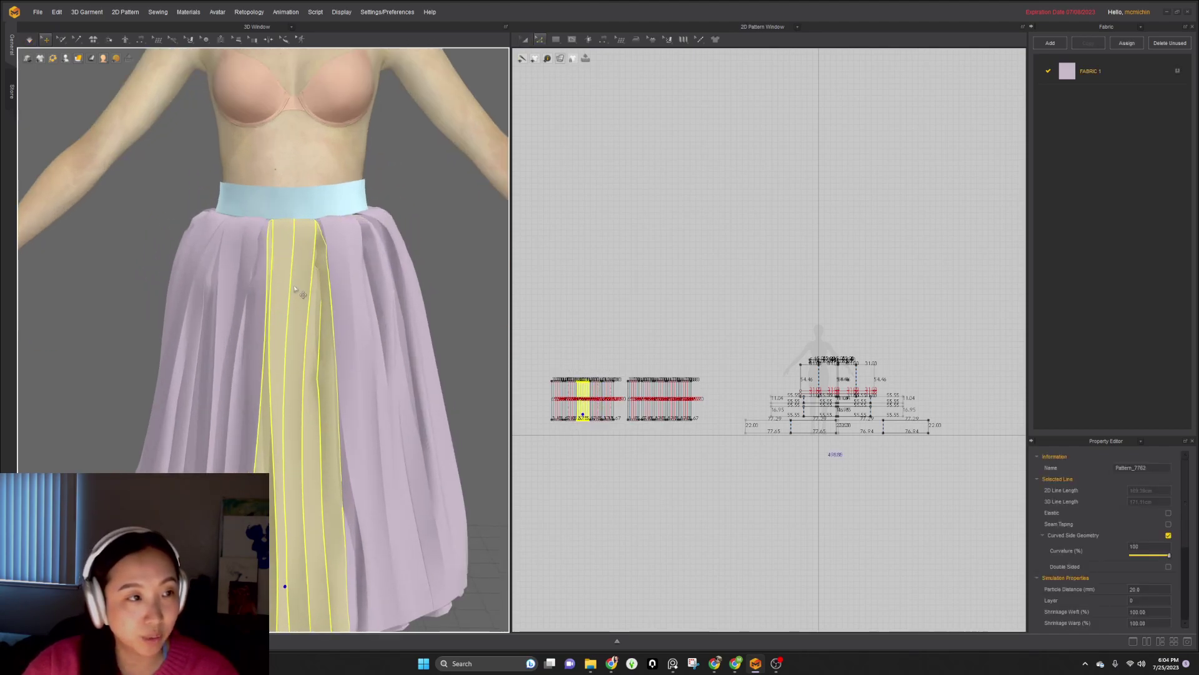
- Delete the middle internal fold line from each of the five front and five back pleated panels
{"action": "scroll", "coordinate": [299, 242], "scroll_direction": "up", "scroll_amount": 2}
{"action": "left_click", "coordinate": [455, 203]}
{"action": "mouse_move", "coordinate": [275, 228]}
{"action": "right_mouse_down"}
{"action": "mouse_move", "coordinate": [303, 241]}
{"action": "mouse_move", "coordinate": [291, 236]}
{"action": "right_mouse_up"}
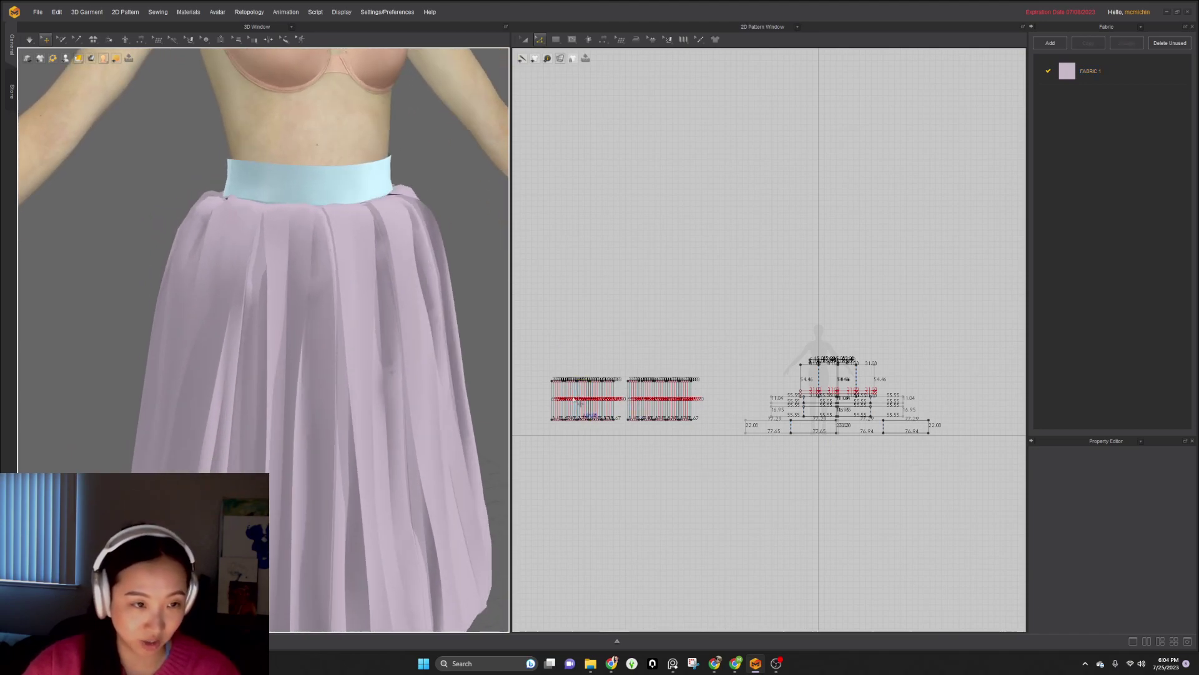
{"action": "scroll", "coordinate": [562, 389], "scroll_direction": "up", "scroll_amount": 1}
{"action": "scroll", "coordinate": [289, 236], "scroll_direction": "up", "scroll_amount": 1}
{"action": "left_click", "coordinate": [291, 218]}
{"action": "scroll", "coordinate": [628, 444], "scroll_direction": "up", "scroll_amount": 4}
{"action": "scroll", "coordinate": [596, 450], "scroll_direction": "up", "scroll_amount": 2}
{"action": "middle_click_drag", "start_coordinate": [579, 446], "coordinate": [876, 580]}
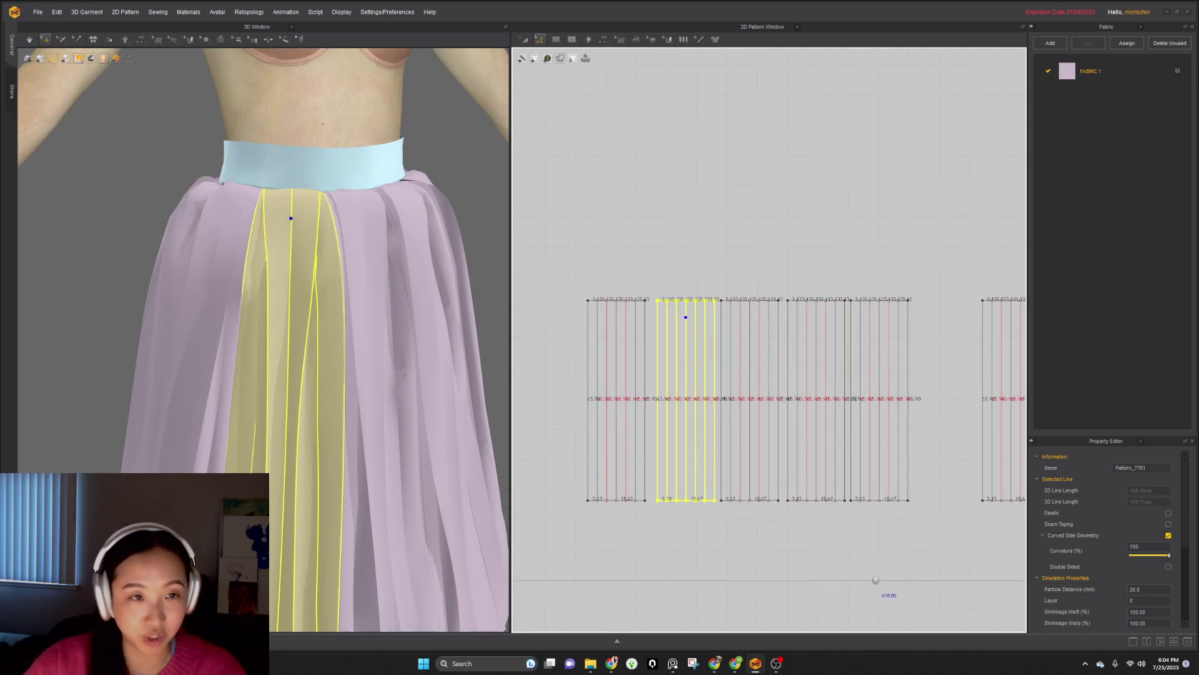
{"action": "left_click", "coordinate": [686, 328]}
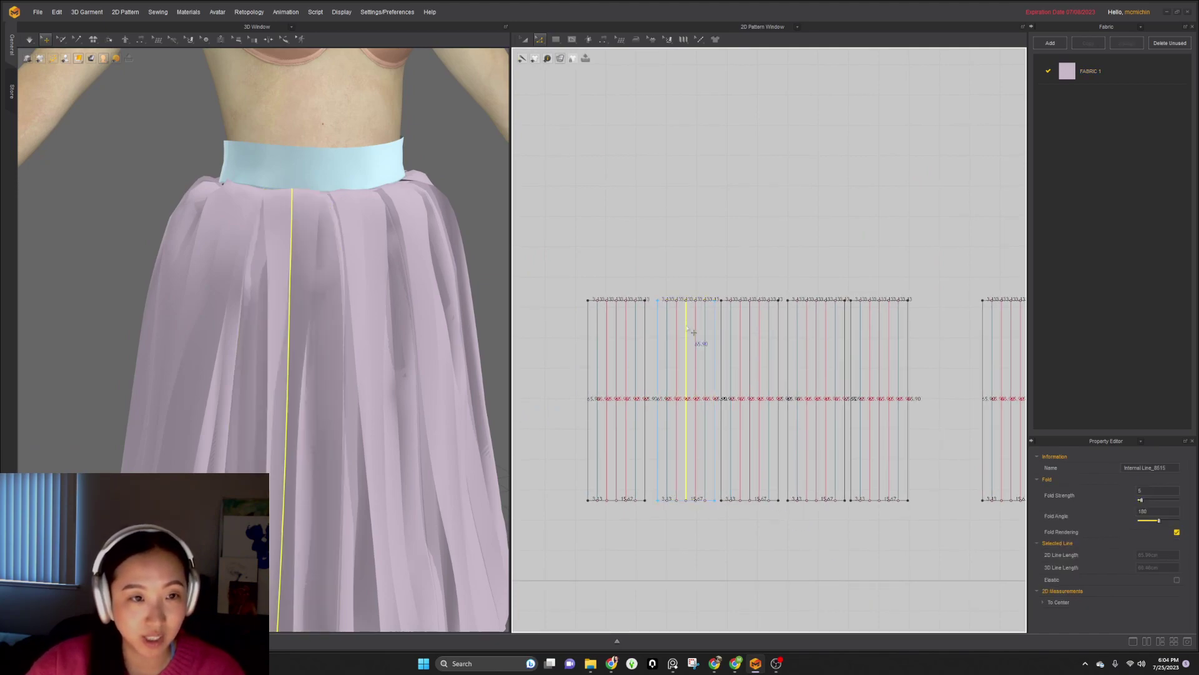
{"action": "left_click", "coordinate": [617, 342], "text": "shift"}
{"action": "left_click", "coordinate": [751, 350], "text": "shift"}
{"action": "left_click", "coordinate": [818, 345], "text": "shift"}
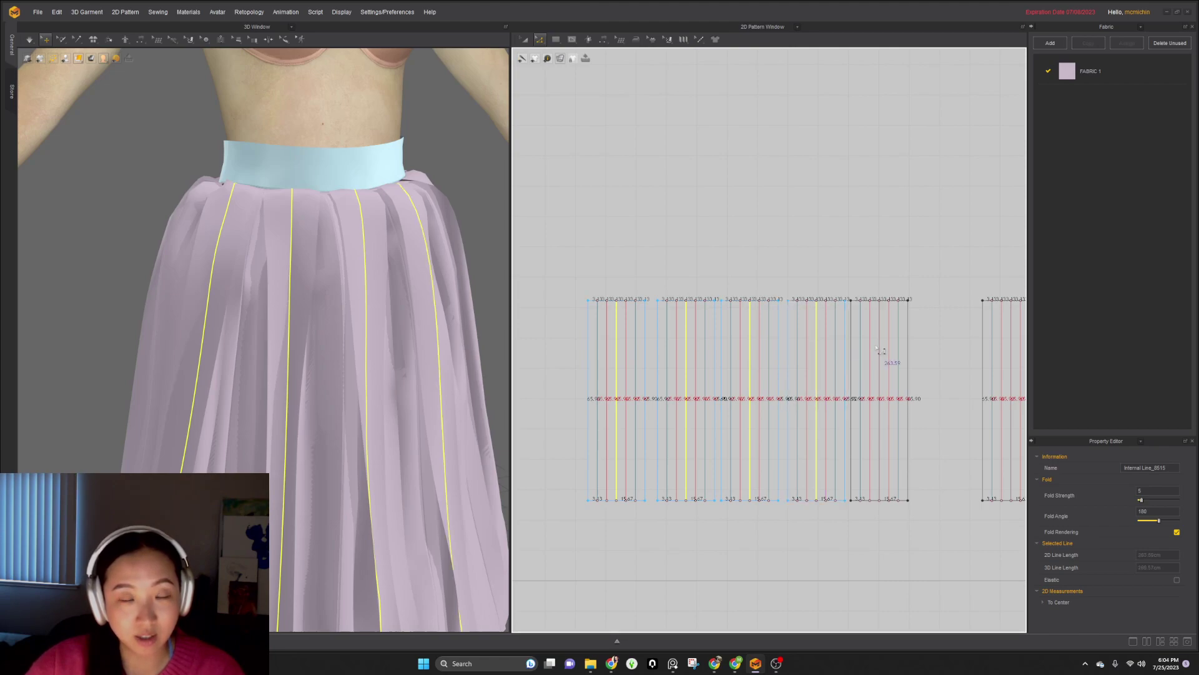
{"action": "left_click", "coordinate": [880, 354], "text": "shift"}
{"action": "middle_click_drag", "start_coordinate": [927, 441], "coordinate": [663, 439]}
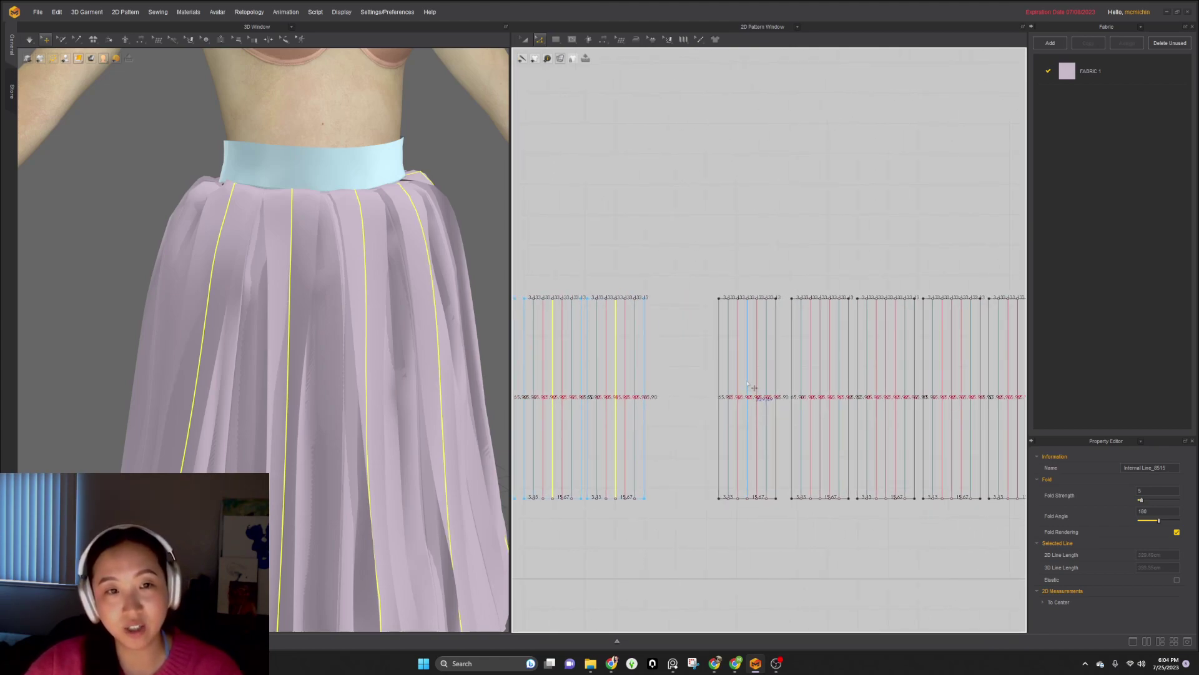
{"action": "left_click", "coordinate": [748, 391], "text": "shift"}
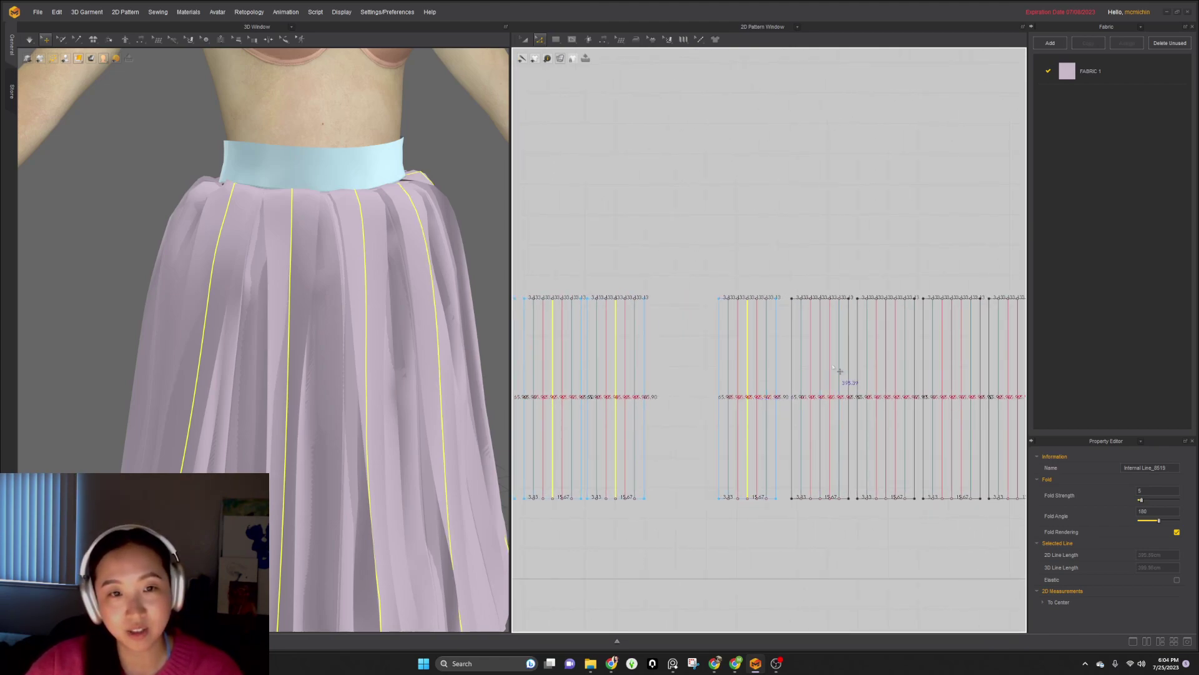
{"action": "left_click", "coordinate": [821, 370], "text": "shift"}
{"action": "left_click", "coordinate": [886, 370], "text": "shift"}
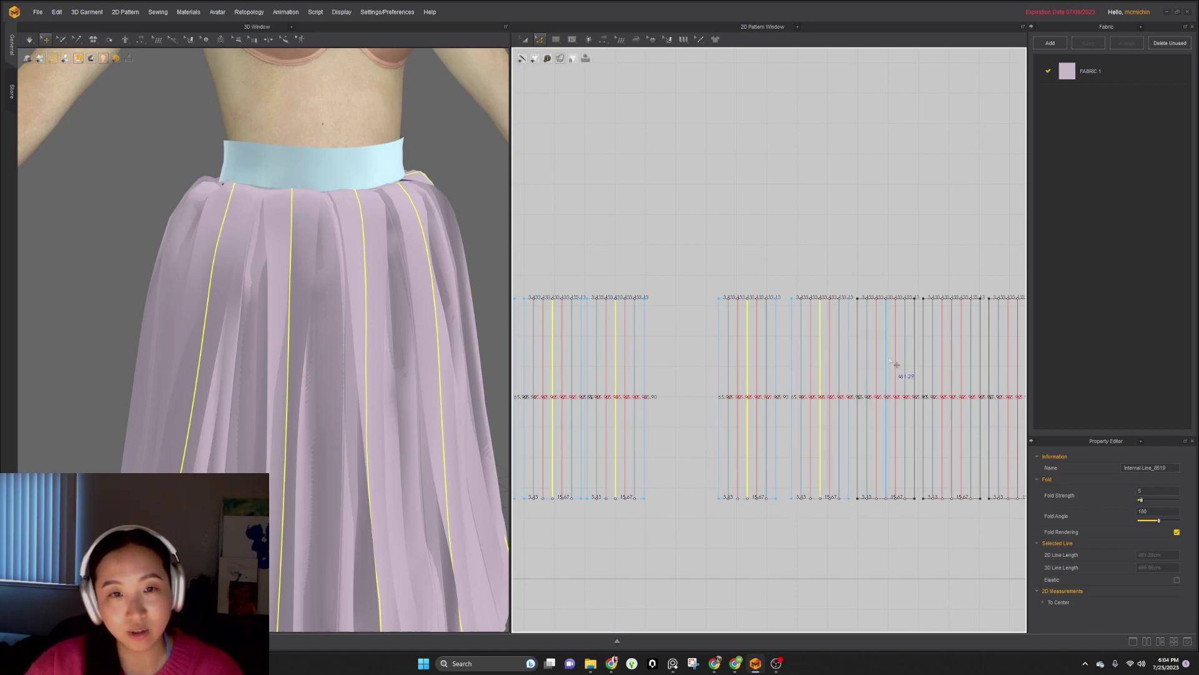
{"action": "left_click", "coordinate": [953, 358], "text": "shift"}
{"action": "middle_click_drag", "start_coordinate": [921, 474], "coordinate": [732, 470]}
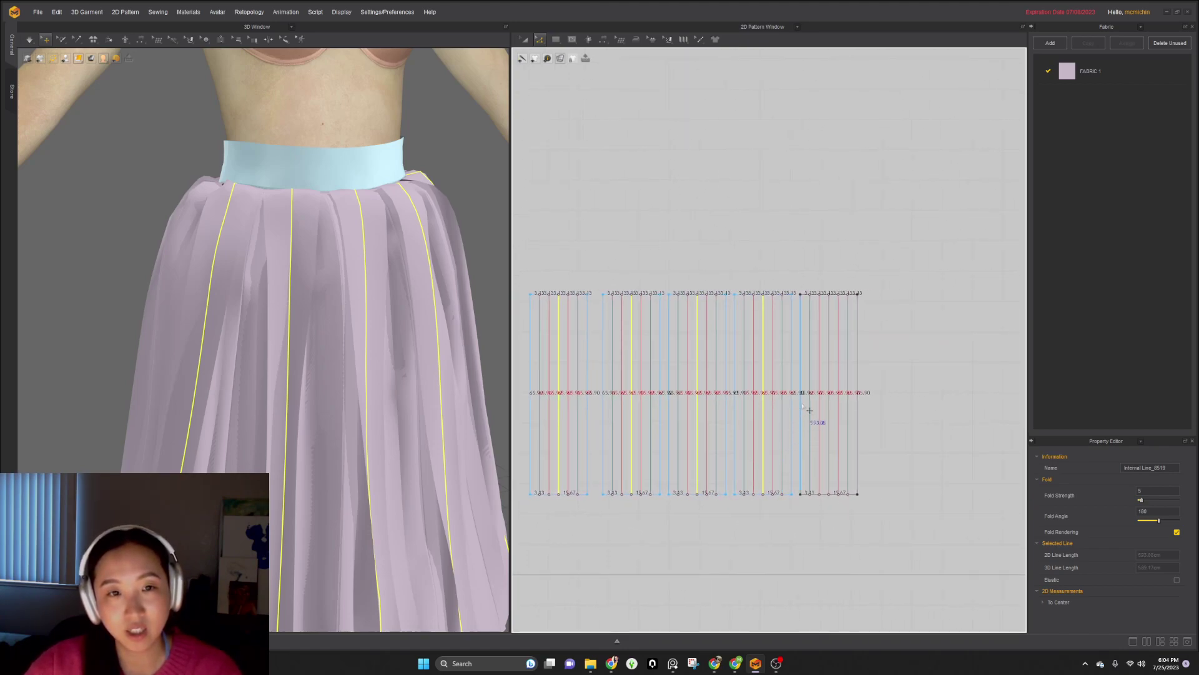
{"action": "key", "text": "Delete"}
- Run the simulation, tug the centre front pleated panels sideways to refine their drape, and stop the simulation
{"action": "scroll", "coordinate": [380, 332], "scroll_direction": "down", "scroll_amount": 4}
{"action": "key", "text": "space"}
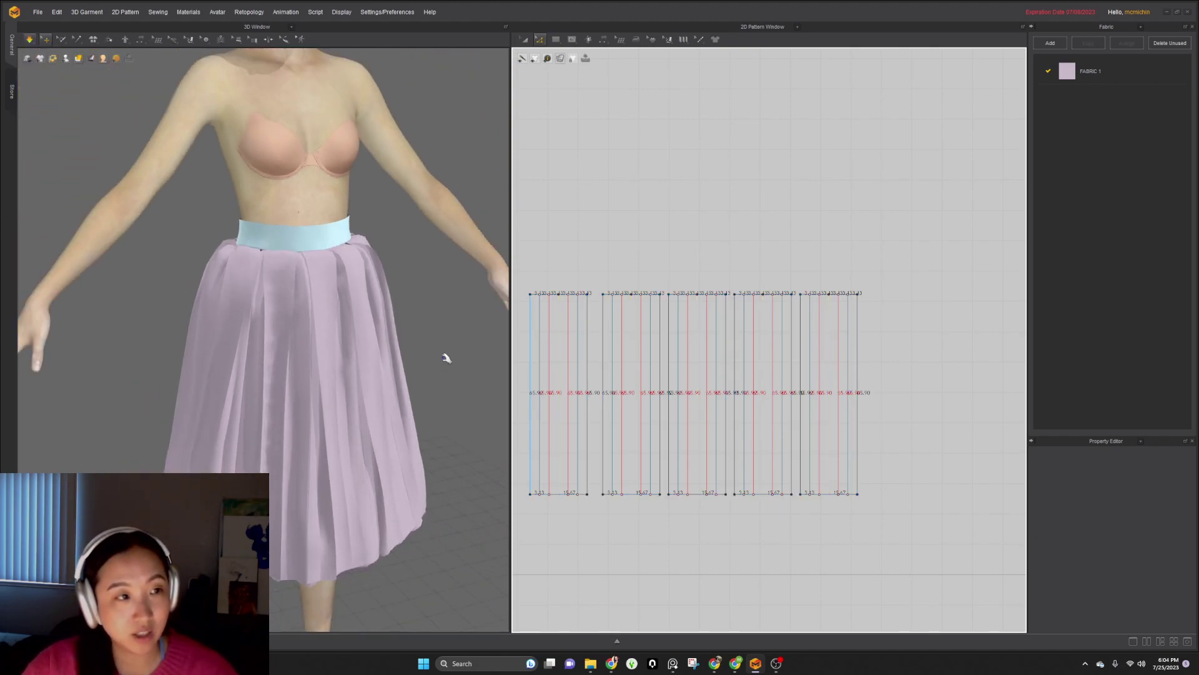
{"action": "left_click", "coordinate": [314, 477]}
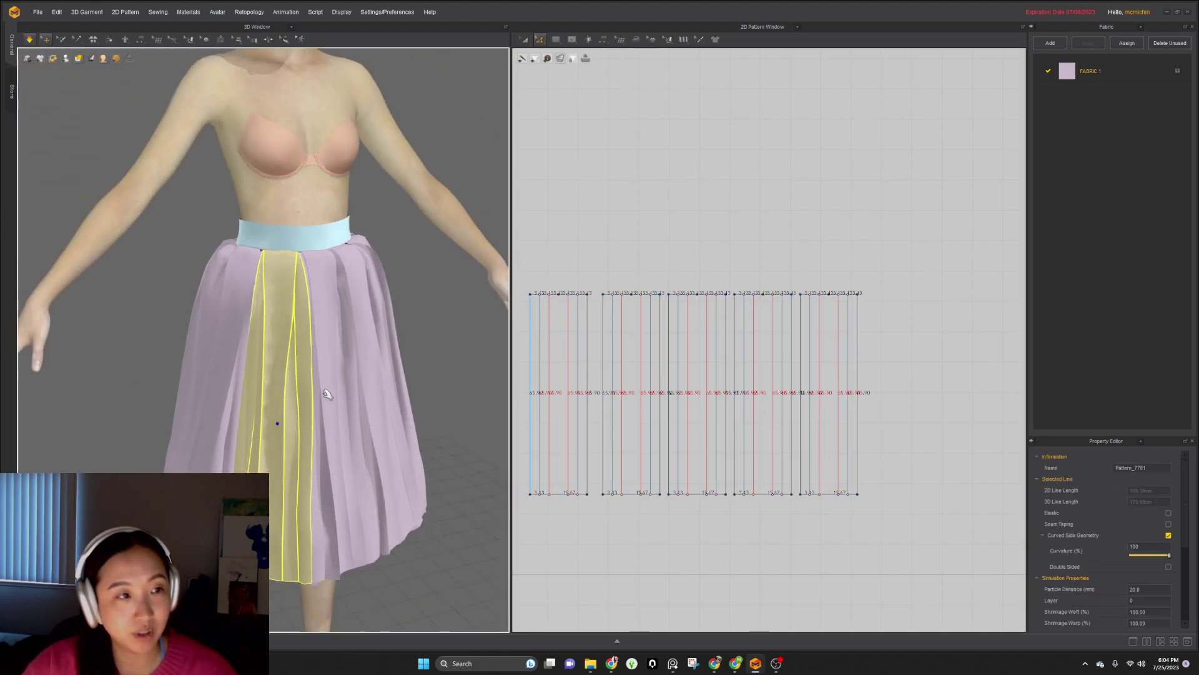
{"action": "left_click_drag", "start_coordinate": [317, 399], "coordinate": [382, 438]}
{"action": "key", "text": "space"}
{"action": "scroll", "coordinate": [359, 471], "scroll_direction": "down", "scroll_amount": 3}
{"action": "right_click_drag", "start_coordinate": [363, 467], "coordinate": [338, 423]}
{"action": "left_click_drag", "start_coordinate": [315, 386], "coordinate": [330, 385]}
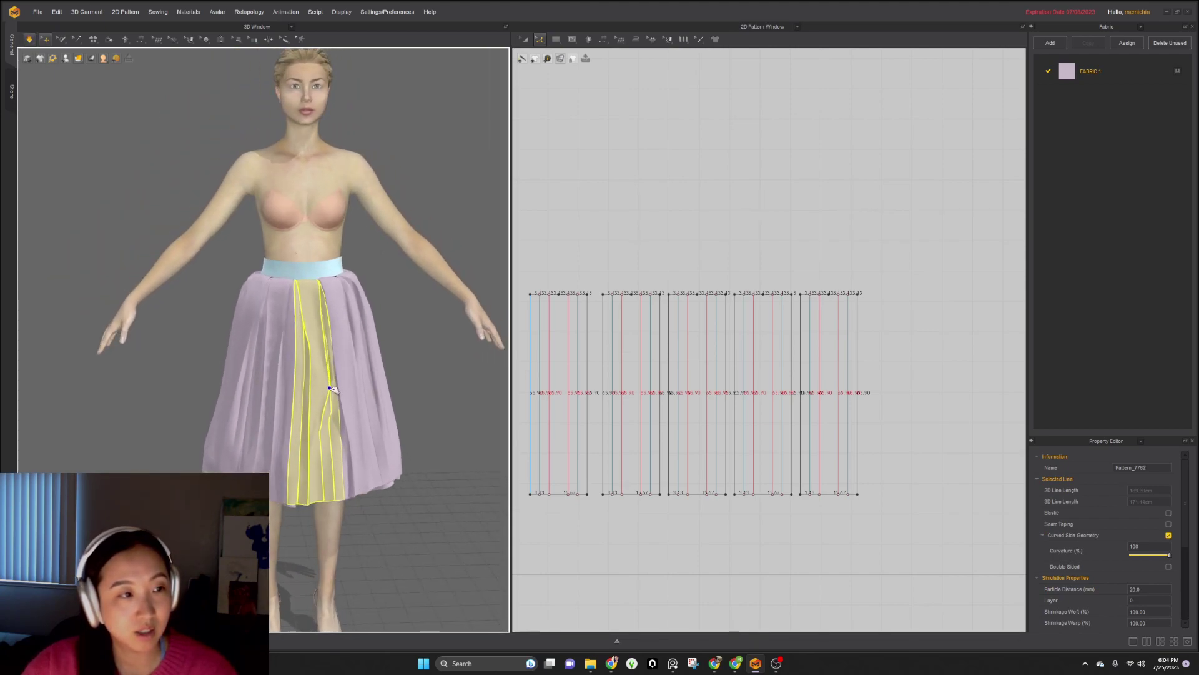
{"action": "left_click_drag", "start_coordinate": [311, 471], "coordinate": [421, 483]}
{"action": "key", "text": "space"}
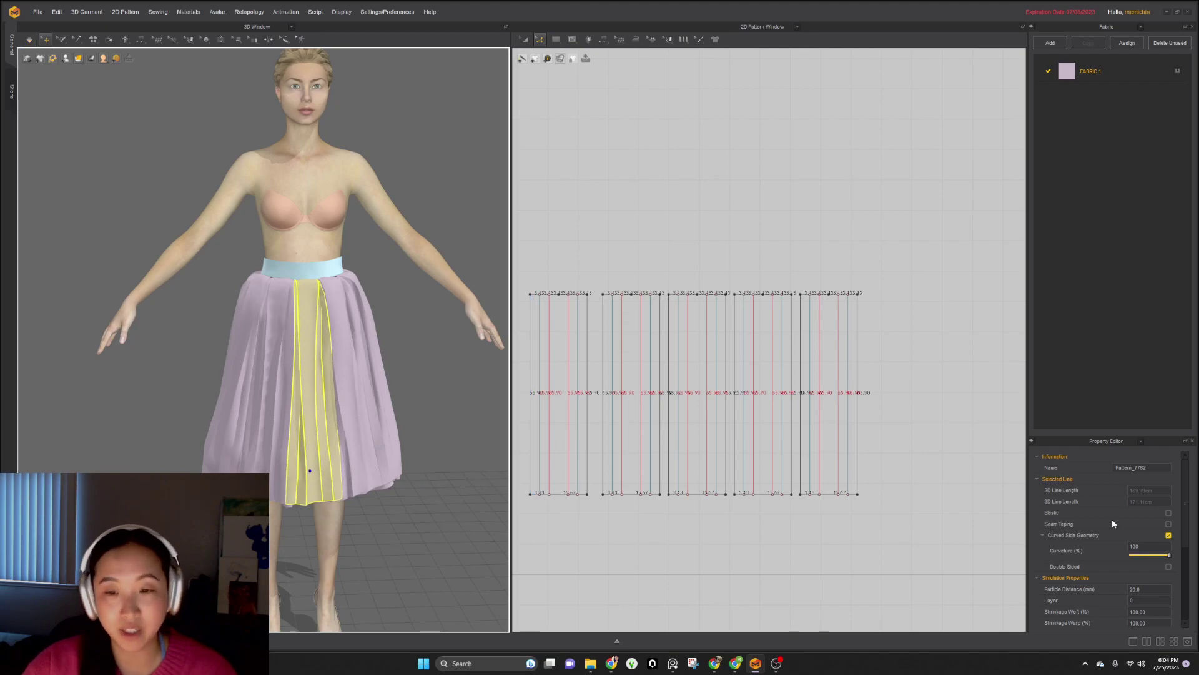
- Change FABRIC 1's colour to a brighter pink with a hue of 330
{"action": "left_click", "coordinate": [1087, 71]}
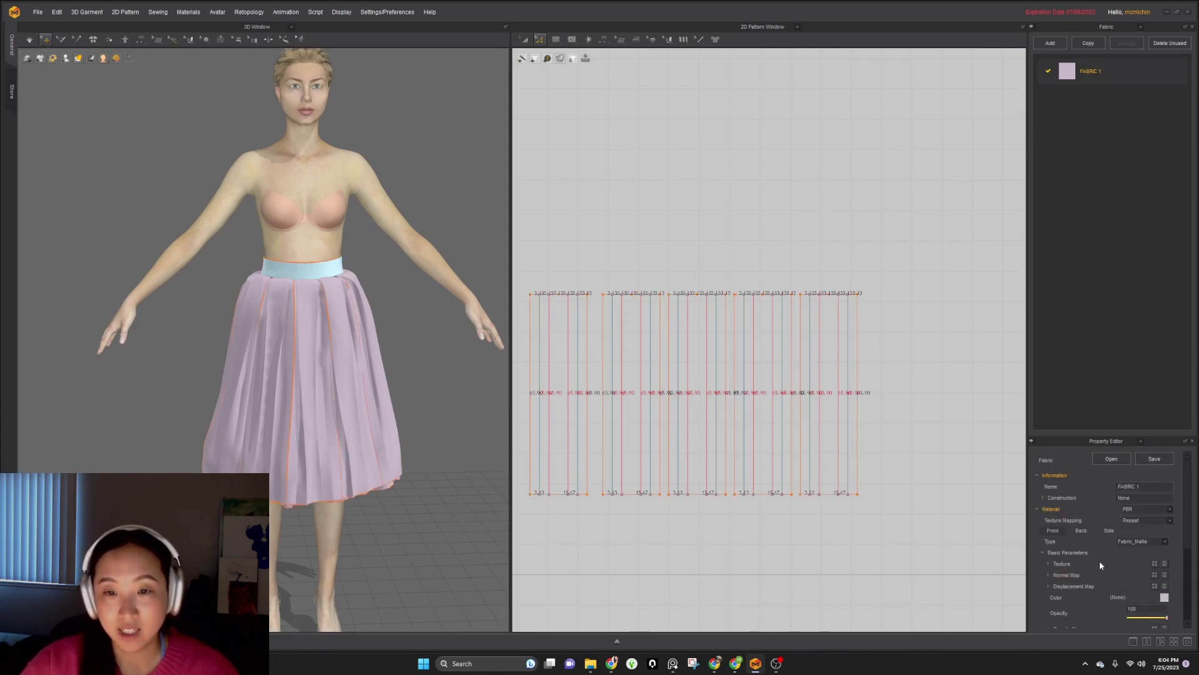
{"action": "left_click", "coordinate": [1165, 598]}
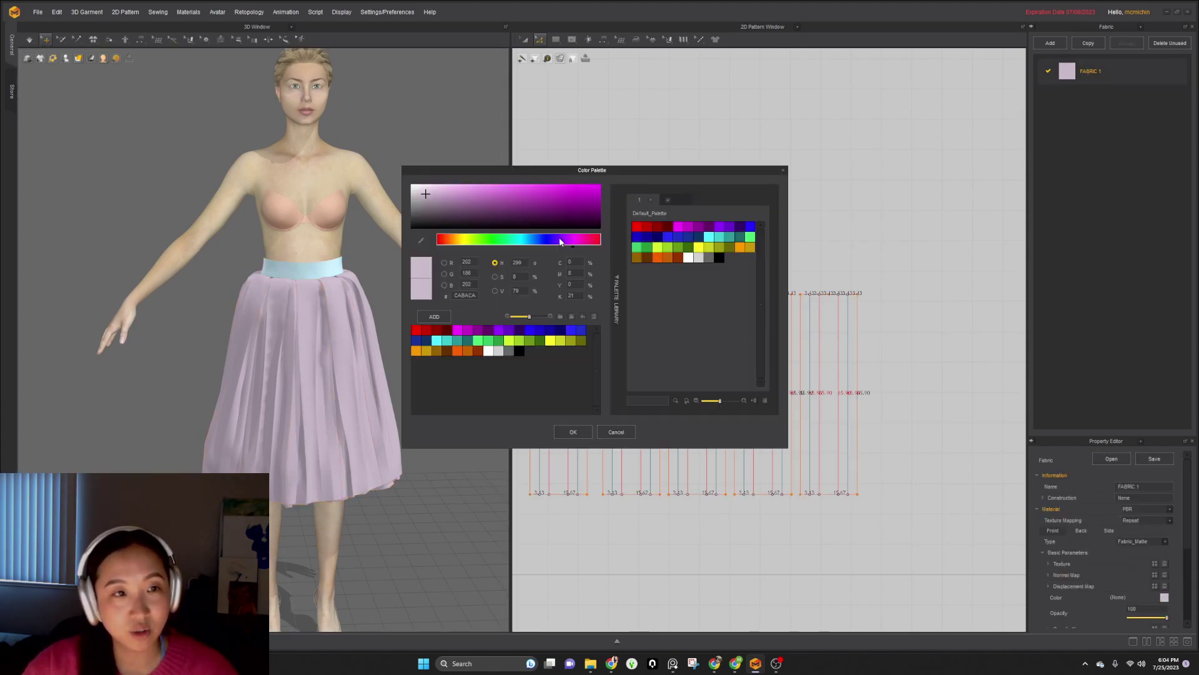
{"action": "left_click", "coordinate": [451, 189]}
{"action": "left_click_drag", "start_coordinate": [452, 192], "coordinate": [500, 190]}
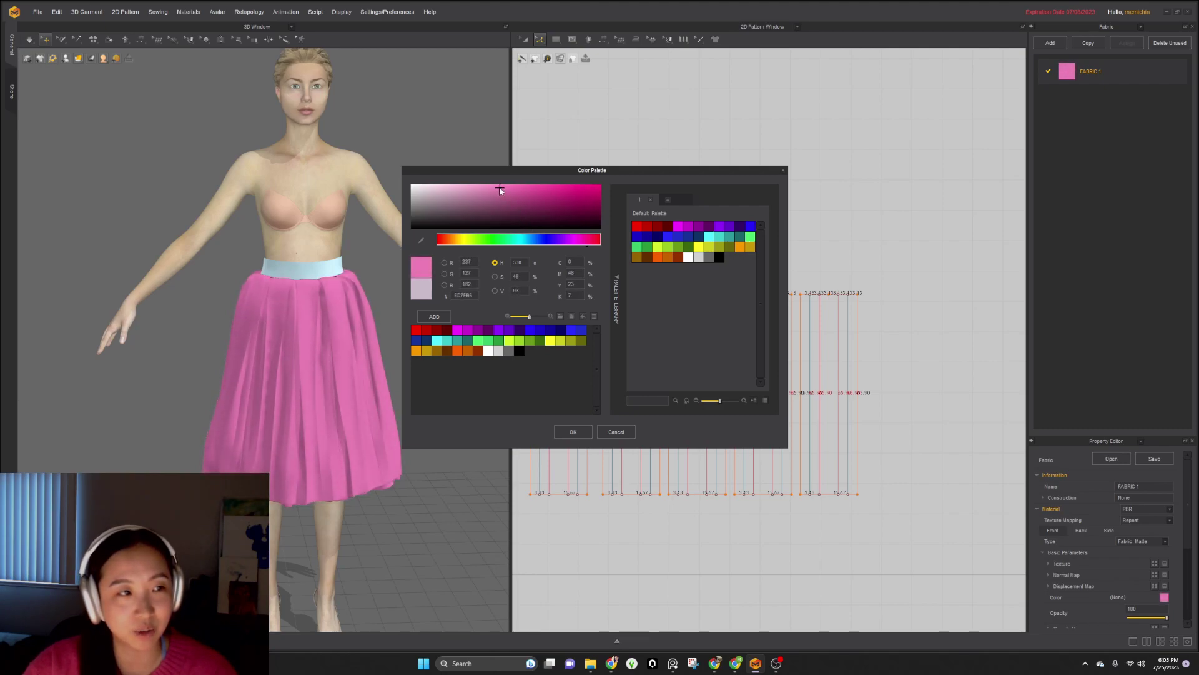
{"action": "left_click", "coordinate": [573, 432]}
- Turn on the display of internal lines on the 3D garment
{"action": "right_click_drag", "start_coordinate": [429, 408], "coordinate": [388, 410]}
{"action": "scroll", "coordinate": [400, 421], "scroll_direction": "down", "scroll_amount": 2}
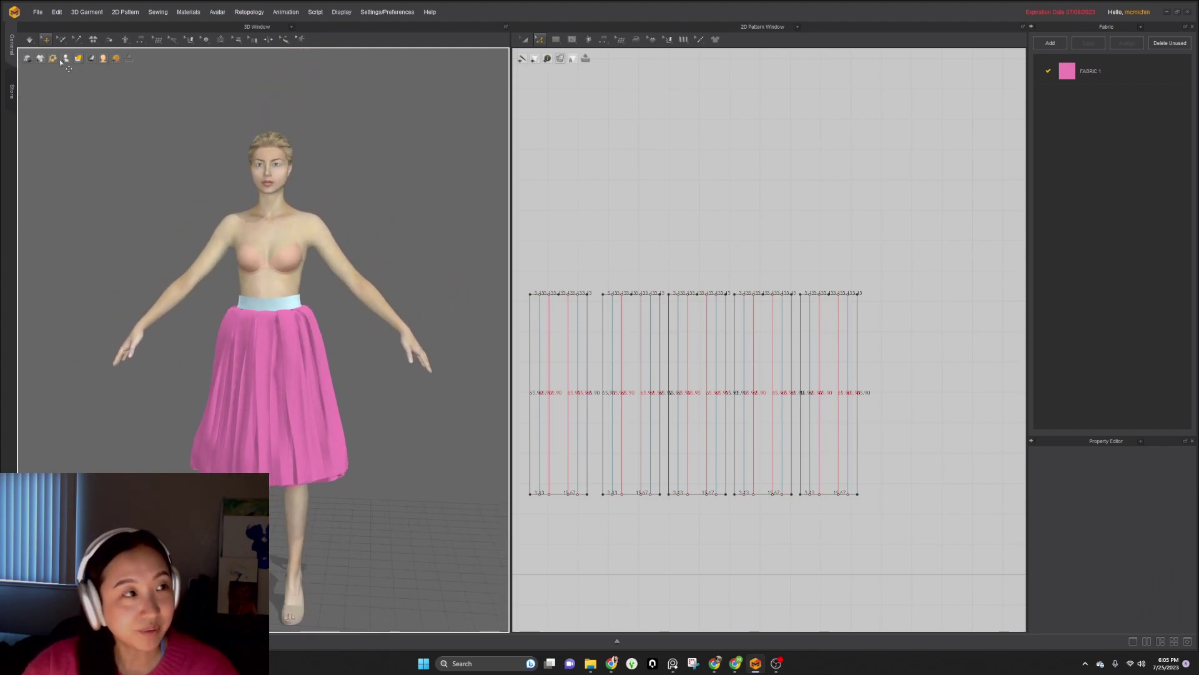
{"action": "mouse_move", "coordinate": [55, 61]}
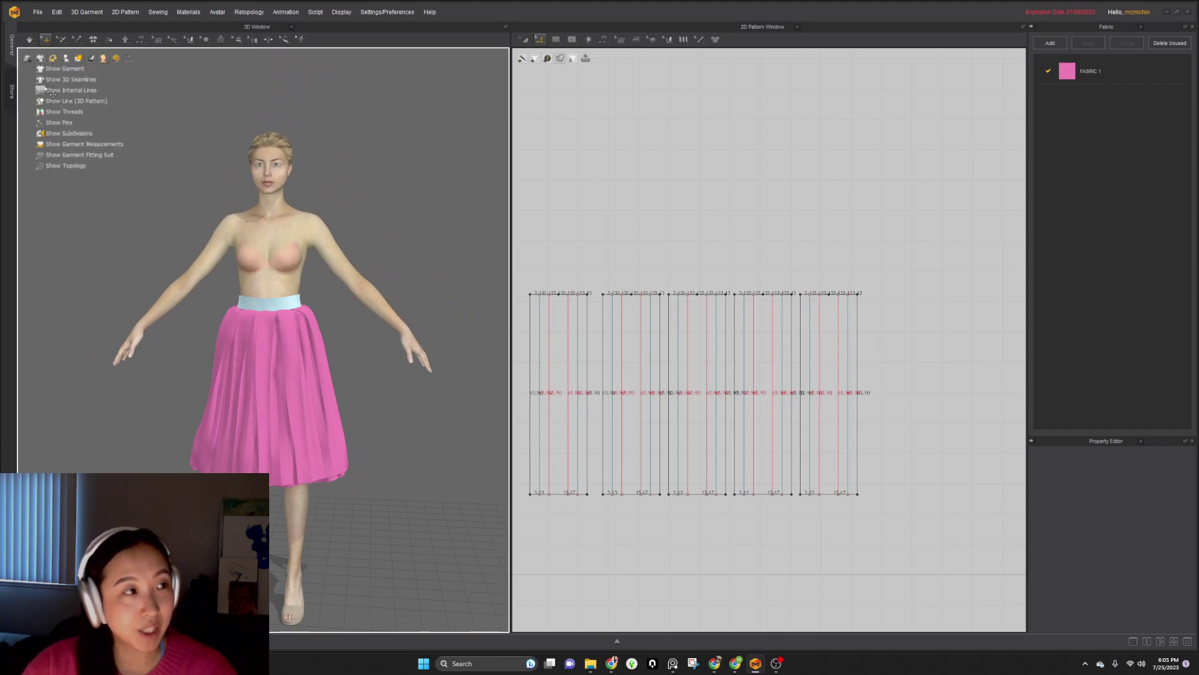
{"action": "left_click", "coordinate": [42, 91]}
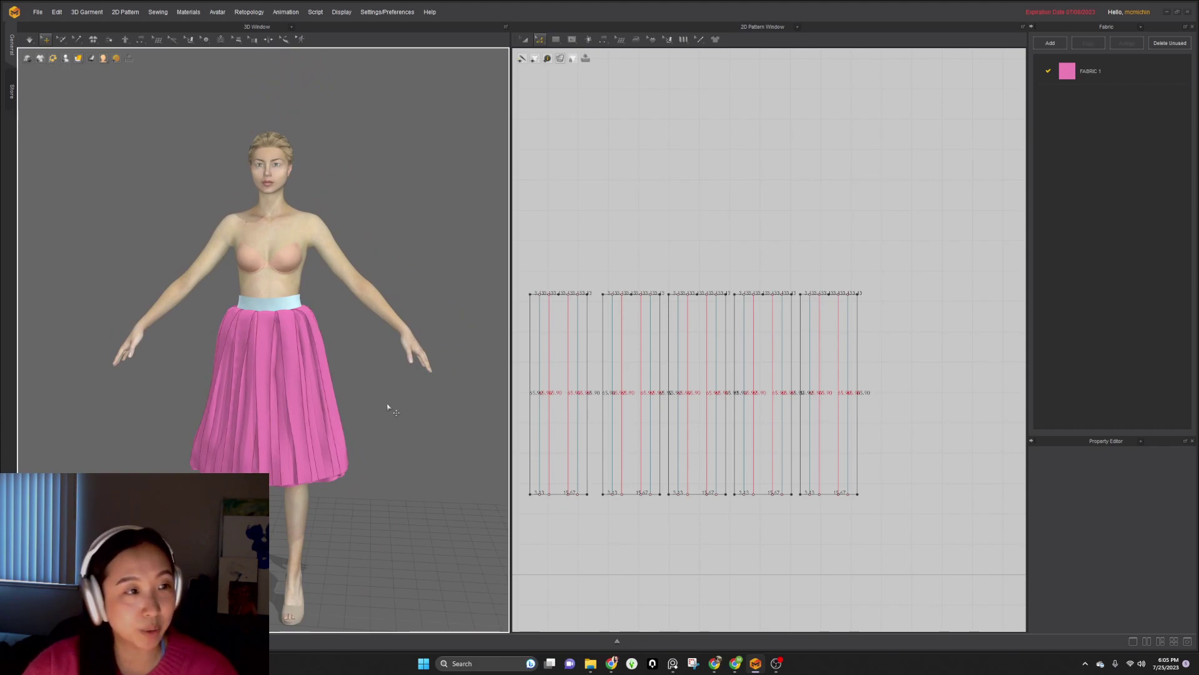
- Simulate the skirt and tug the centre back pleated panel downward to adjust its folds
{"action": "scroll", "coordinate": [400, 409], "scroll_direction": "up", "scroll_amount": 3}
{"action": "right_click_drag", "start_coordinate": [461, 409], "coordinate": [280, 410]}
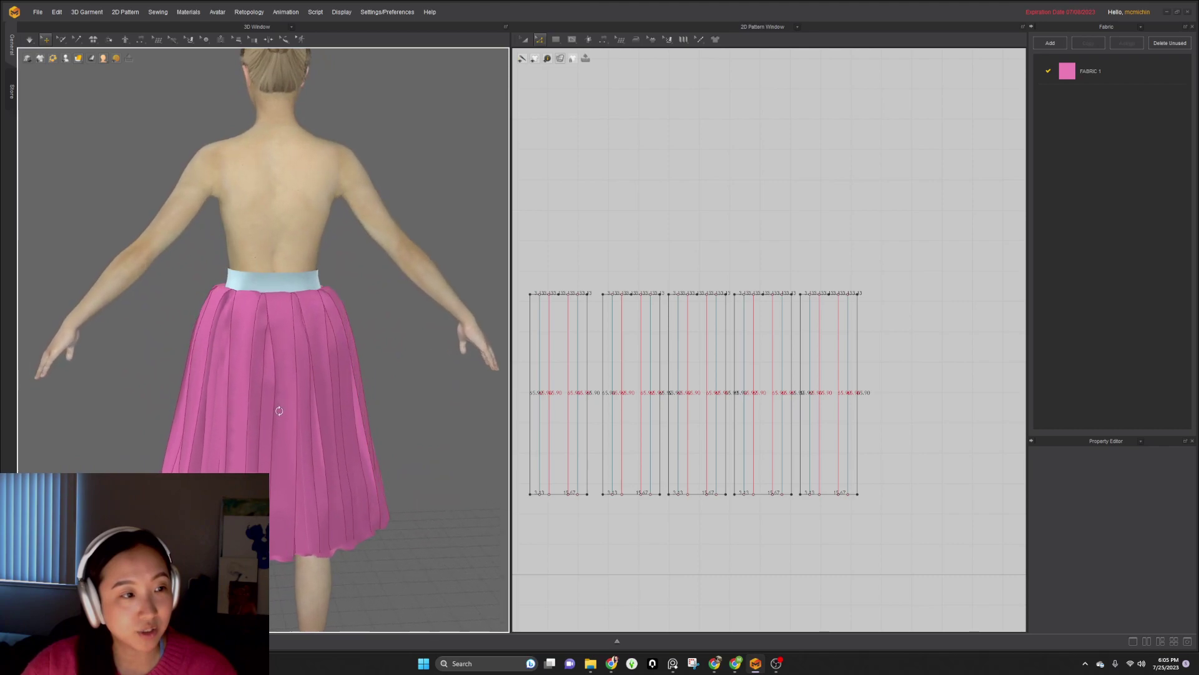
{"action": "left_click", "coordinate": [267, 436]}
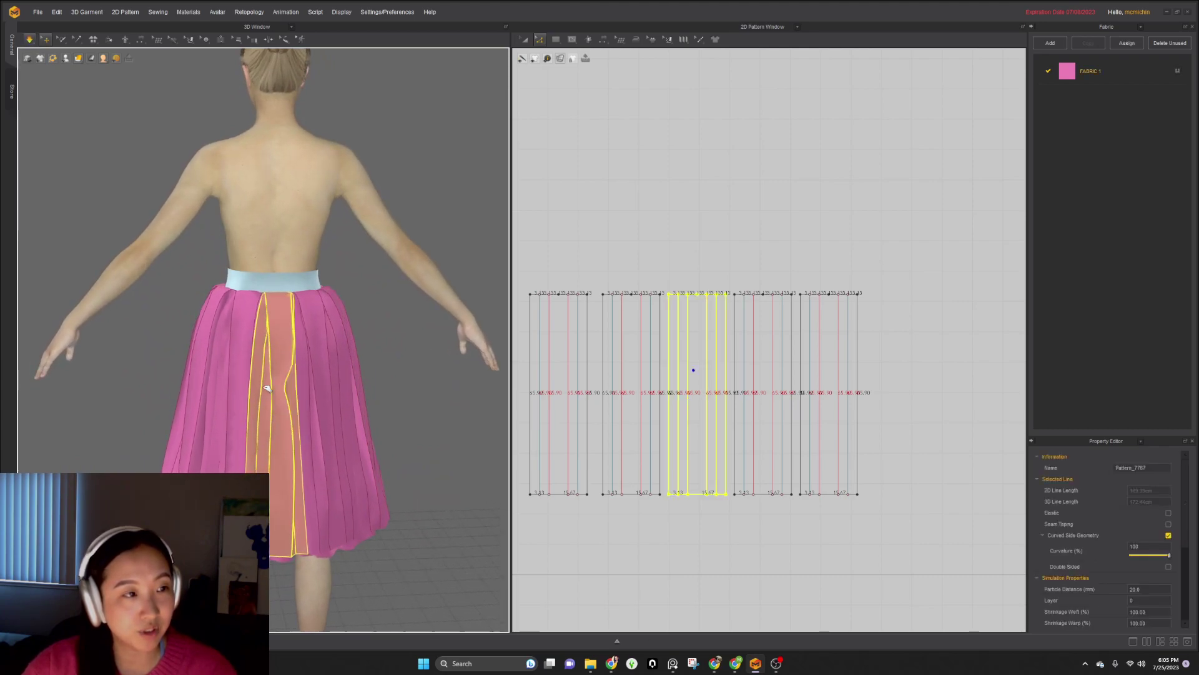
{"action": "left_click_drag", "start_coordinate": [263, 392], "coordinate": [289, 439]}
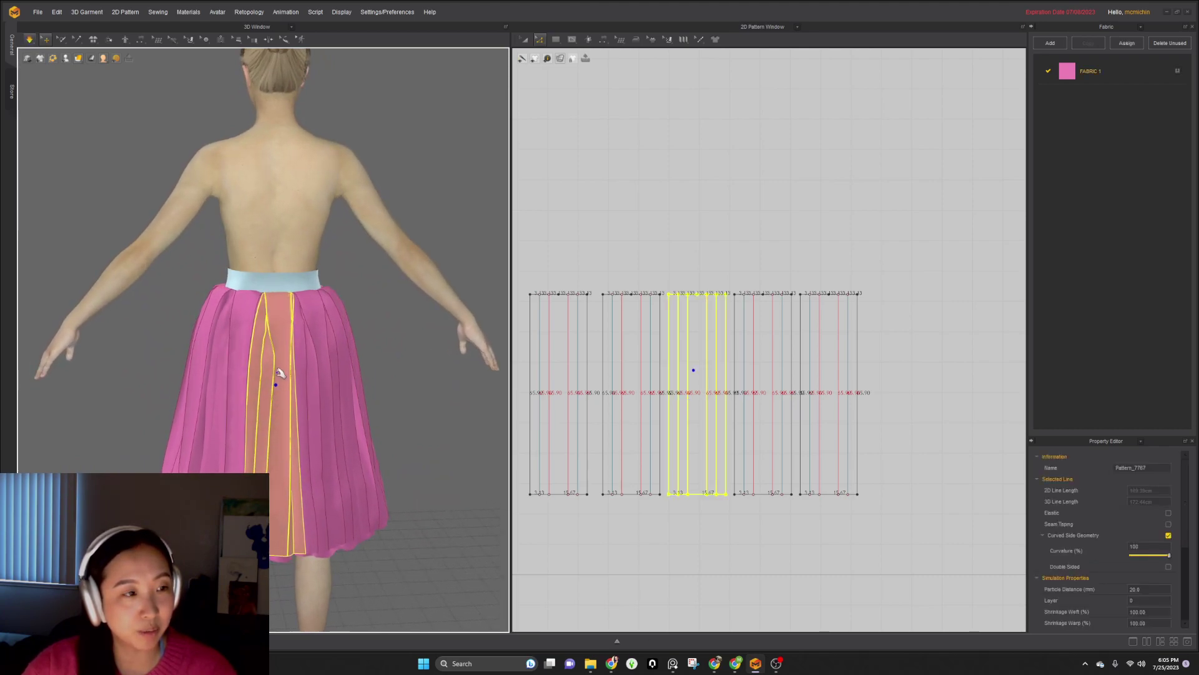
{"action": "right_click_drag", "start_coordinate": [273, 413], "coordinate": [299, 408]}
{"action": "left_click_drag", "start_coordinate": [278, 398], "coordinate": [290, 437]}
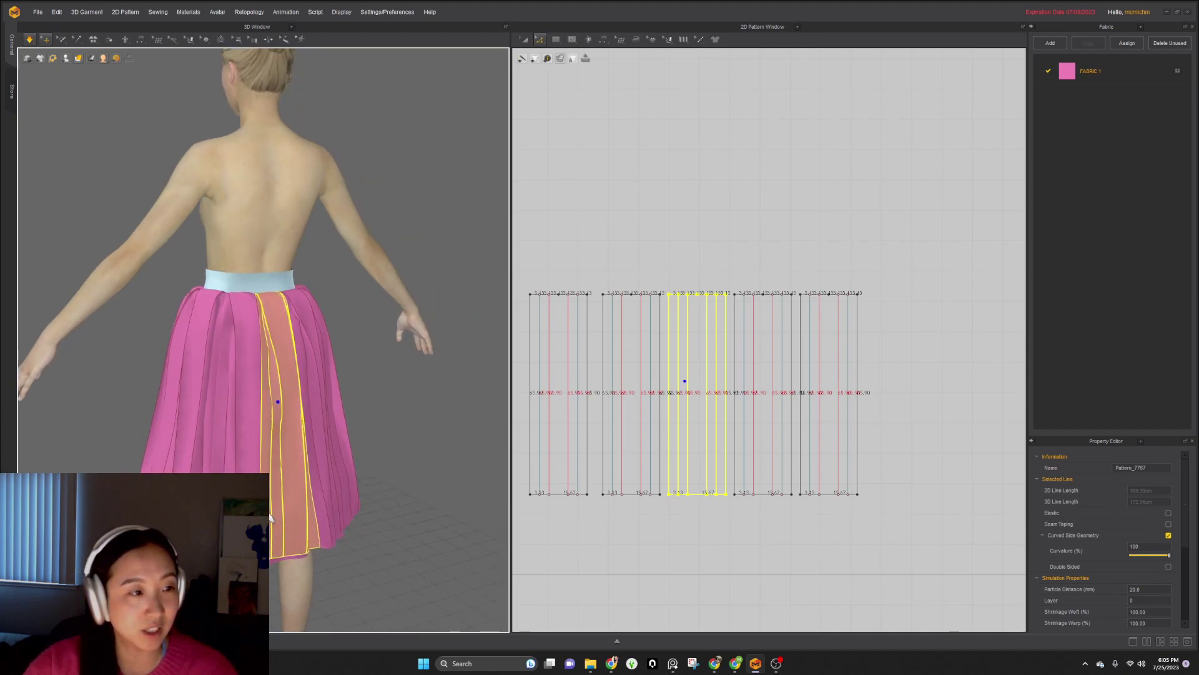
- Adjust the drape of the neighbouring back pleated panels near the hem and stop the simulation
{"action": "left_click", "coordinate": [322, 515]}
{"action": "scroll", "coordinate": [250, 447], "scroll_direction": "up", "scroll_amount": 1}
{"action": "scroll", "coordinate": [249, 447], "scroll_direction": "down", "scroll_amount": 1}
{"action": "mouse_move", "coordinate": [188, 490]}
{"action": "right_mouse_down"}
{"action": "mouse_move", "coordinate": [218, 484]}
{"action": "mouse_move", "coordinate": [172, 481]}
{"action": "right_mouse_up"}
{"action": "left_click", "coordinate": [219, 482]}
{"action": "scroll", "coordinate": [219, 482], "scroll_direction": "down", "scroll_amount": 1}
{"action": "left_click", "coordinate": [232, 469]}
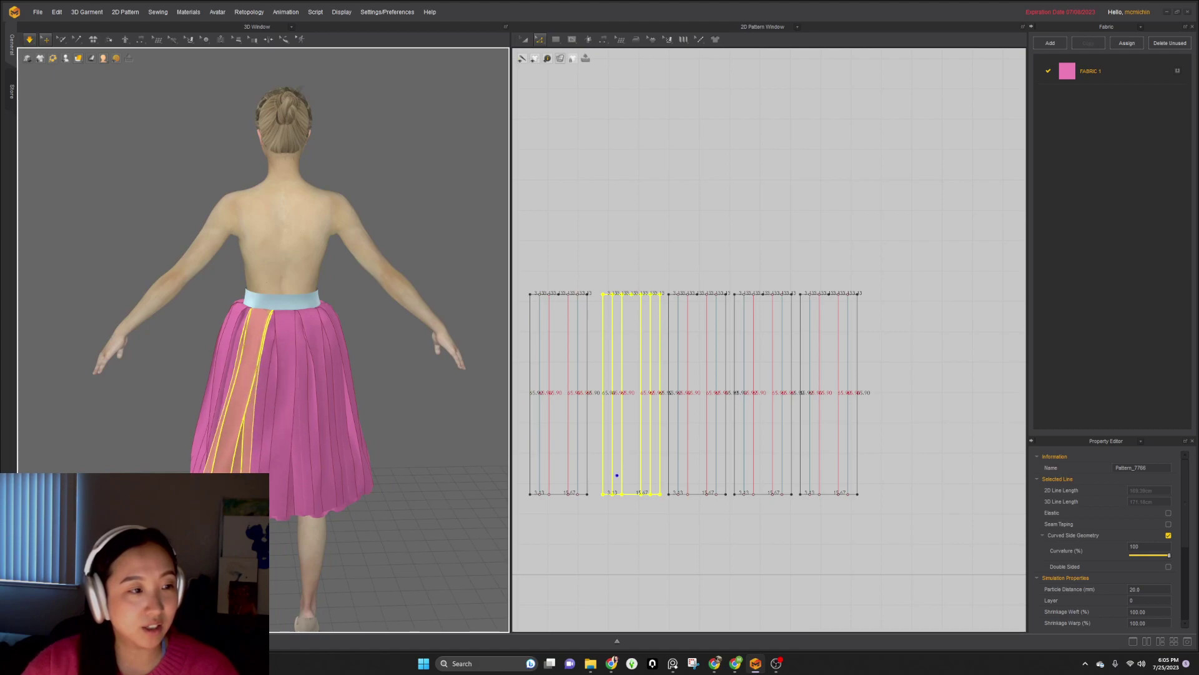
{"action": "scroll", "coordinate": [265, 365], "scroll_direction": "down", "scroll_amount": 3}
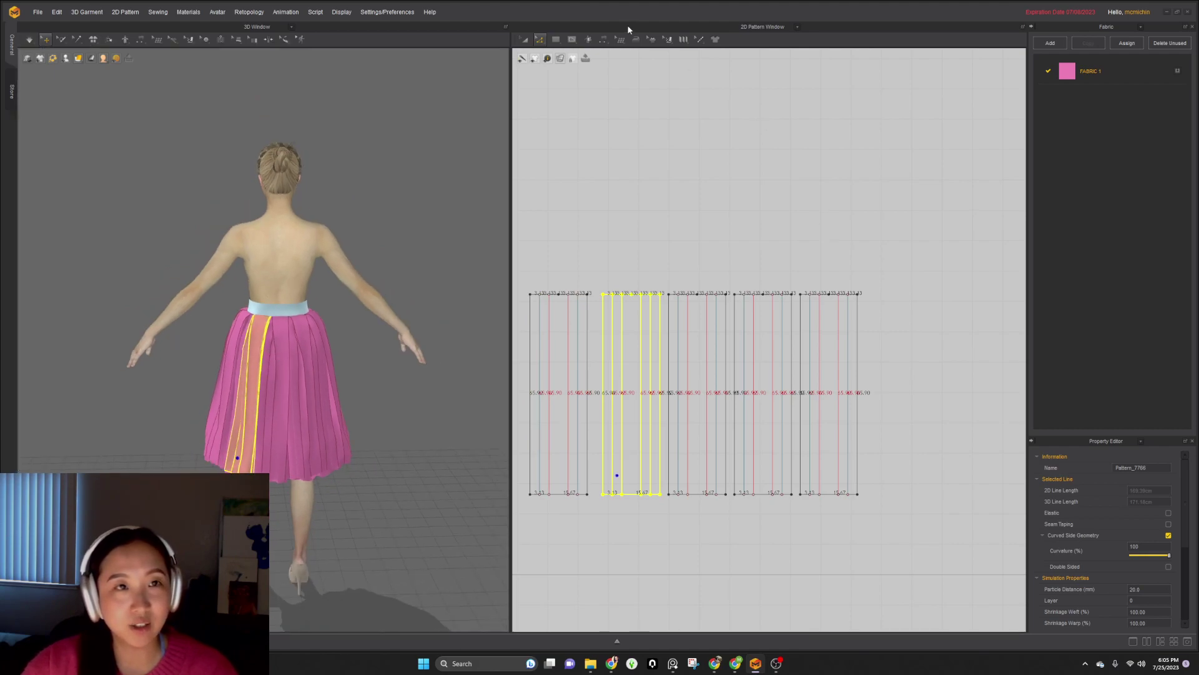
- Simulate again and tug the centre front pleated panel at its middle and lower part to settle the pleats
{"action": "right_click_drag", "start_coordinate": [285, 391], "coordinate": [436, 398]}
{"action": "scroll", "coordinate": [309, 478], "scroll_direction": "up", "scroll_amount": 3}
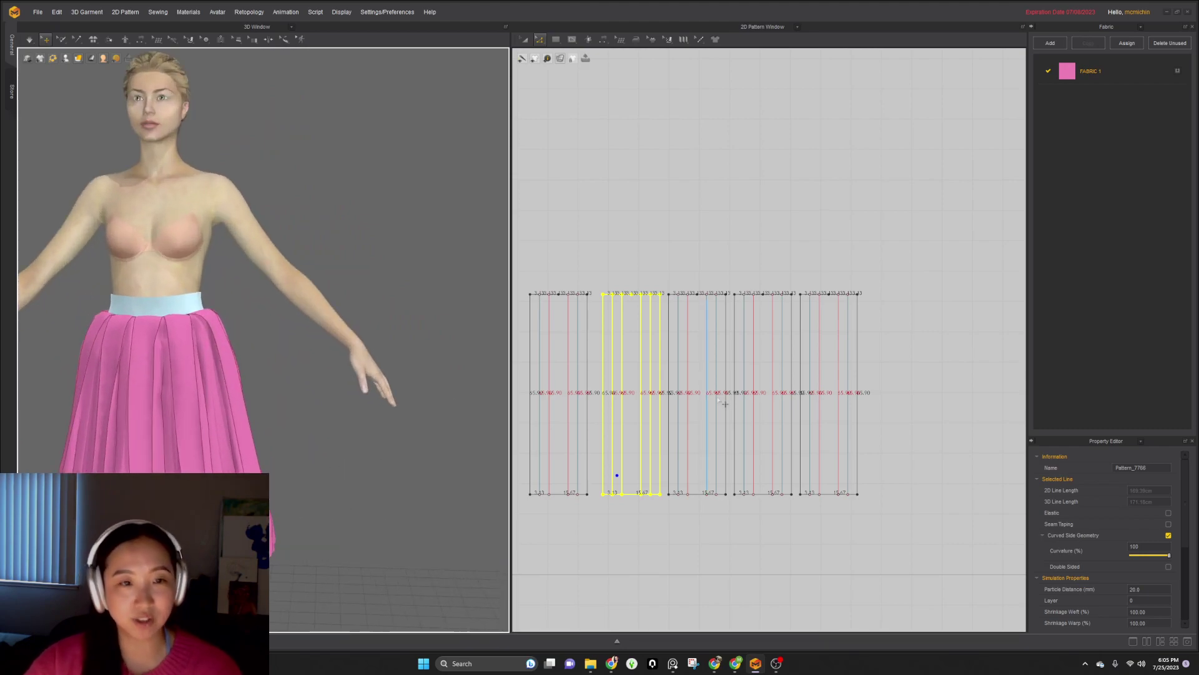
{"action": "scroll", "coordinate": [783, 368], "scroll_direction": "down", "scroll_amount": 3}
{"action": "right_click_drag", "start_coordinate": [254, 379], "coordinate": [191, 385]}
{"action": "left_click", "coordinate": [198, 405]}
{"action": "left_click_drag", "start_coordinate": [198, 405], "coordinate": [189, 400]}
{"action": "left_click_drag", "start_coordinate": [192, 476], "coordinate": [199, 480]}
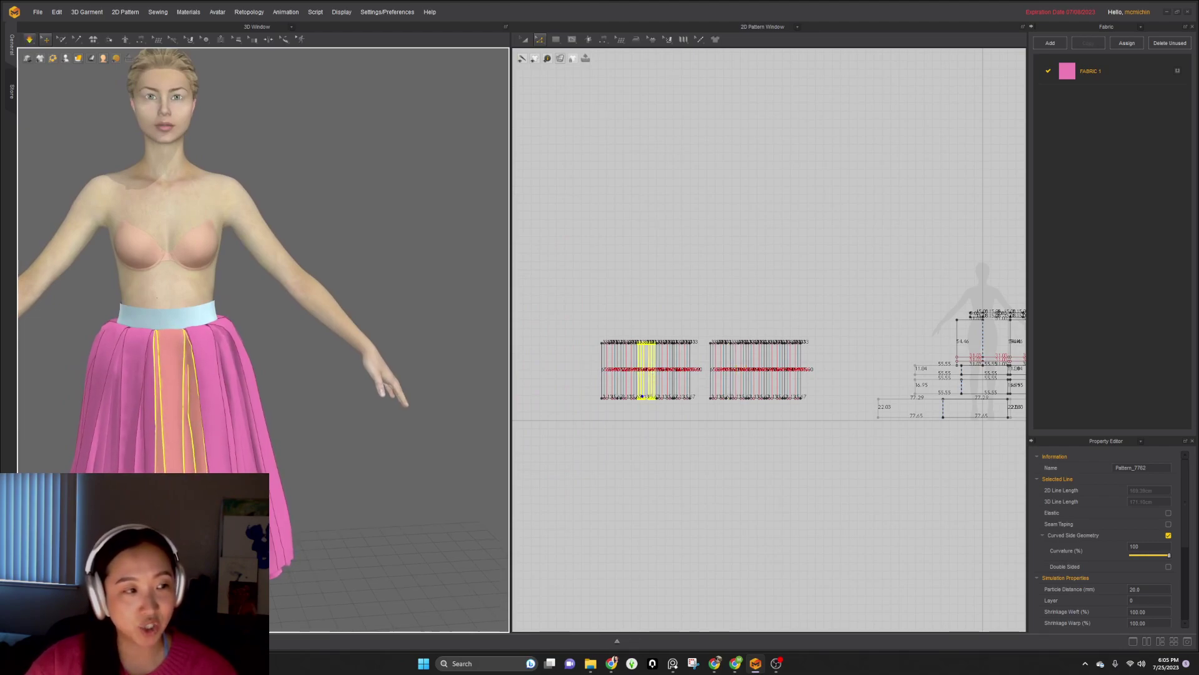
- Duplicate the front and back waistband patterns and place the copies directly above the originals in the 2D layout
{"action": "scroll", "coordinate": [197, 525], "scroll_direction": "down", "scroll_amount": 2}
{"action": "scroll", "coordinate": [794, 415], "scroll_direction": "down", "scroll_amount": 3}
{"action": "middle_click_drag", "start_coordinate": [888, 418], "coordinate": [737, 464]}
{"action": "scroll", "coordinate": [809, 413], "scroll_direction": "up", "scroll_amount": 1}
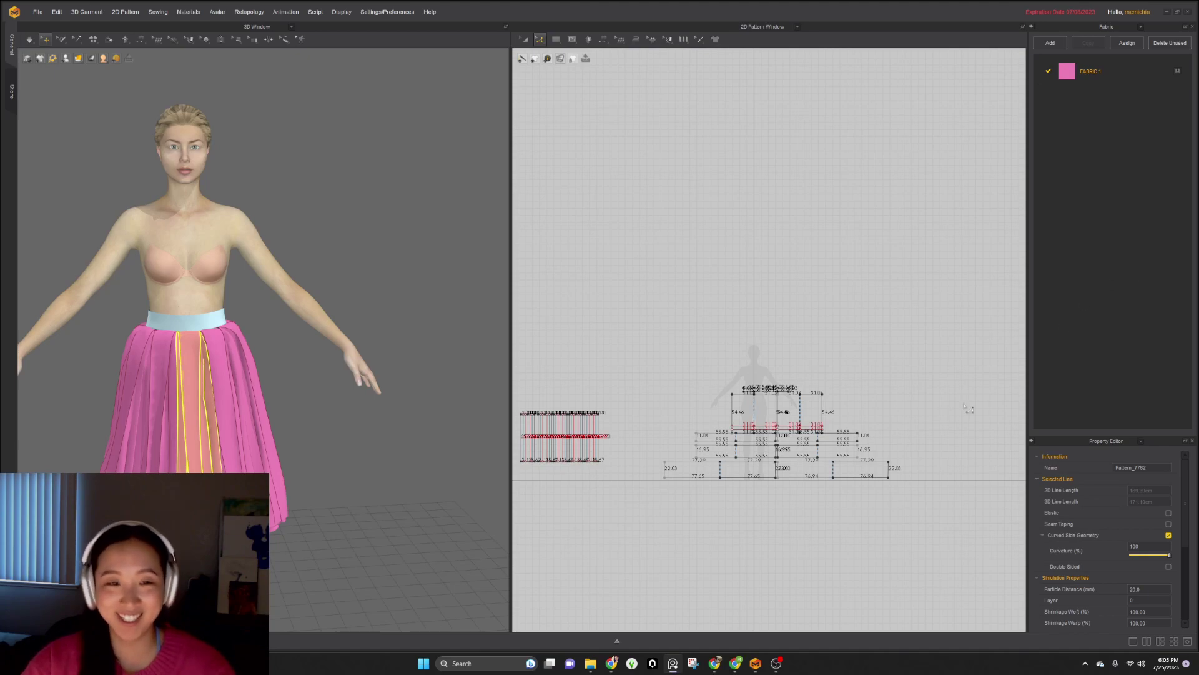
{"action": "scroll", "coordinate": [713, 415], "scroll_direction": "up", "scroll_amount": 2}
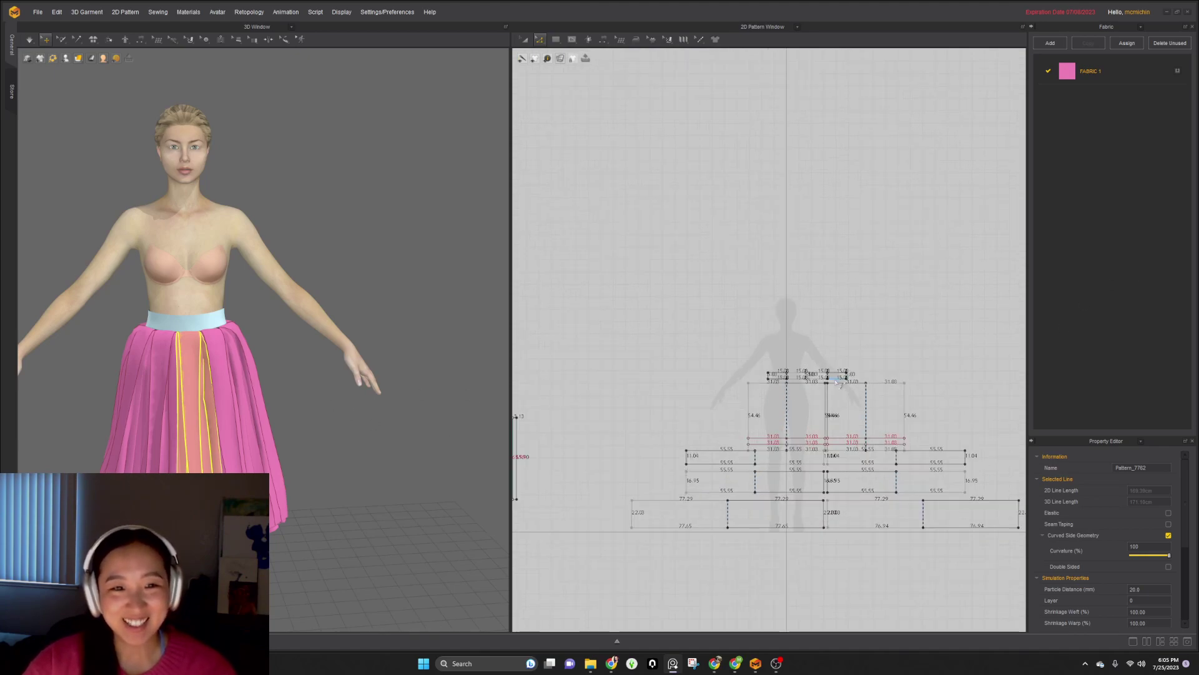
{"action": "scroll", "coordinate": [708, 397], "scroll_direction": "up", "scroll_amount": 3}
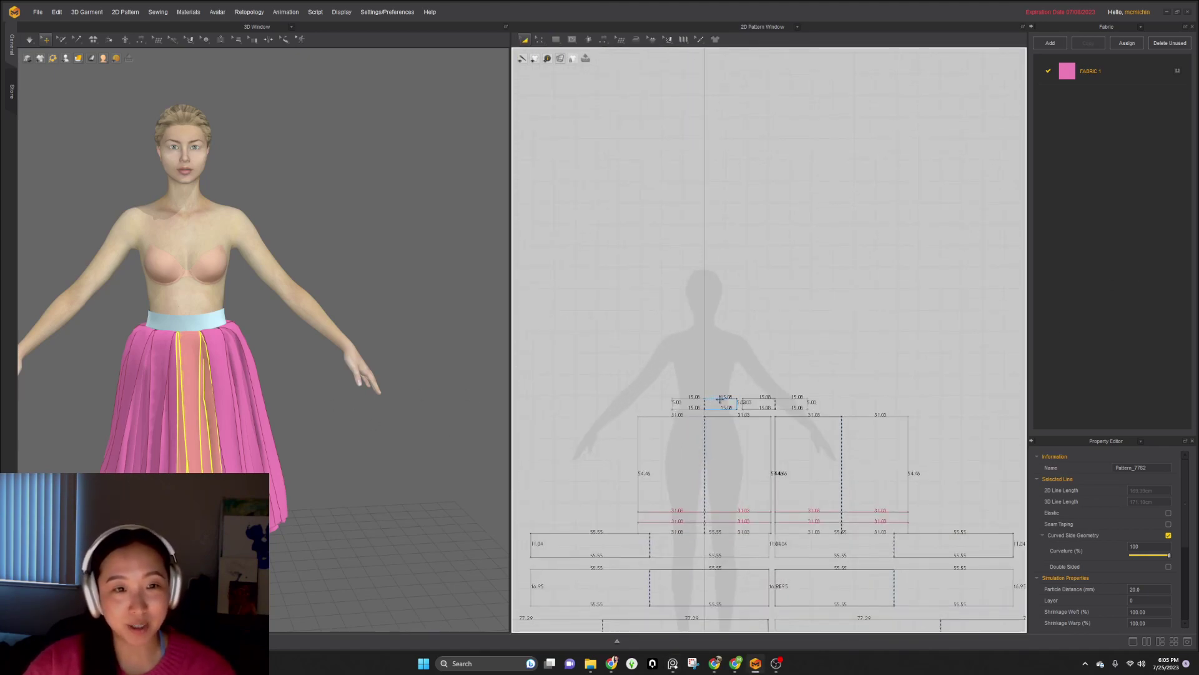
{"action": "left_click", "coordinate": [720, 400]}
{"action": "scroll", "coordinate": [714, 400], "scroll_direction": "up", "scroll_amount": 1}
{"action": "left_click", "coordinate": [768, 410], "text": "shift"}
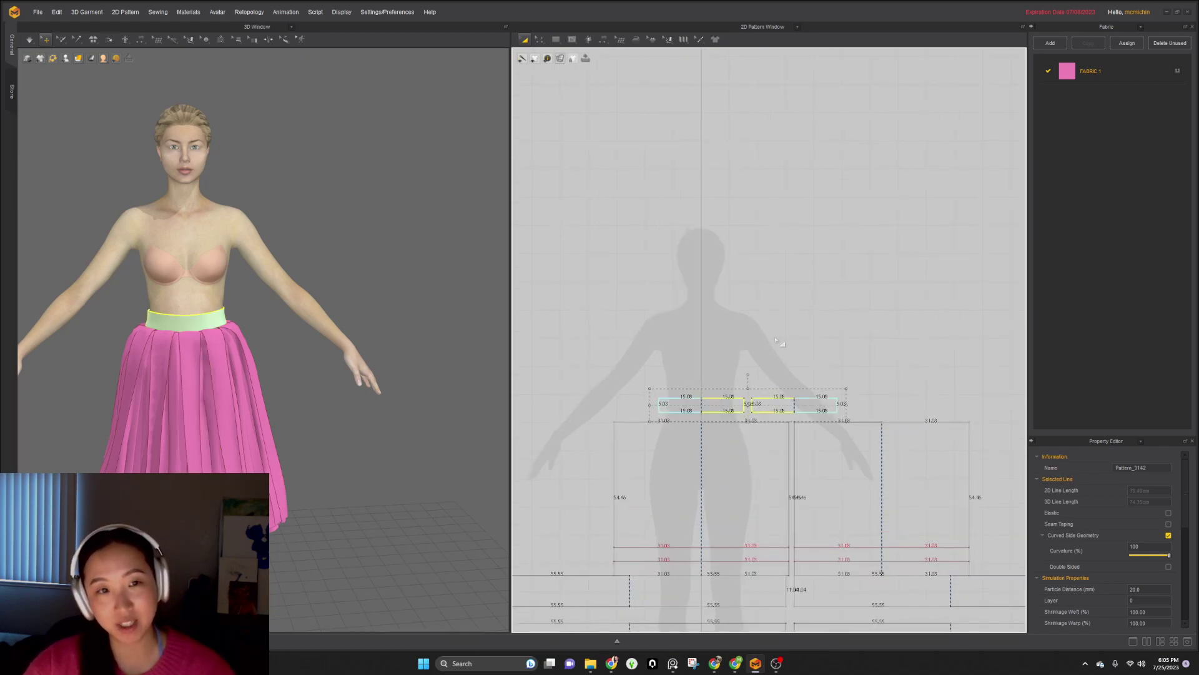
{"action": "key", "text": "ctrl+c"}
{"action": "key", "text": "ctrl+v"}
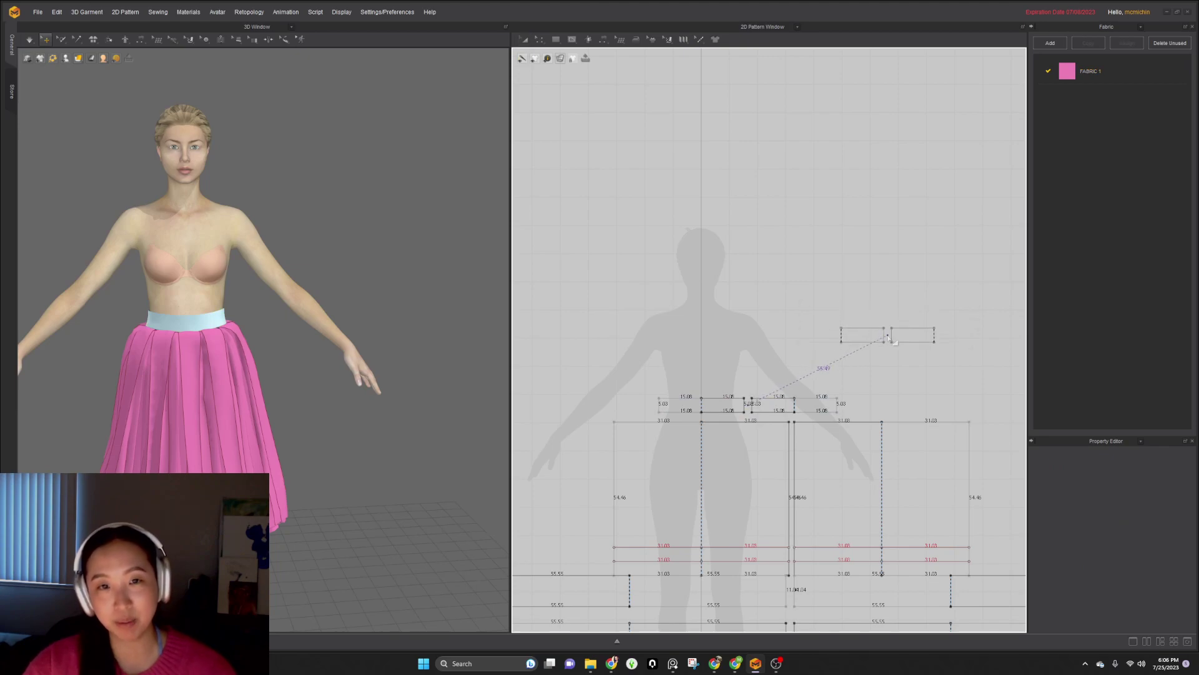
{"action": "left_click", "coordinate": [847, 321]}
{"action": "left_click_drag", "start_coordinate": [849, 363], "coordinate": [714, 386]}
{"action": "left_click_drag", "start_coordinate": [890, 362], "coordinate": [756, 384]}
- Move the copied front waistband piece out in front of the avatar's chest in 3D
{"action": "scroll", "coordinate": [200, 289], "scroll_direction": "up", "scroll_amount": 1}
{"action": "right_click_drag", "start_coordinate": [346, 254], "coordinate": [283, 260]}
{"action": "left_click", "coordinate": [299, 286]}
{"action": "right_click_drag", "start_coordinate": [330, 294], "coordinate": [359, 316]}
{"action": "left_click", "coordinate": [356, 337]}
{"action": "left_click", "coordinate": [312, 292]}
{"action": "left_click_drag", "start_coordinate": [313, 292], "coordinate": [113, 316]}
{"action": "right_click_drag", "start_coordinate": [113, 317], "coordinate": [263, 310]}
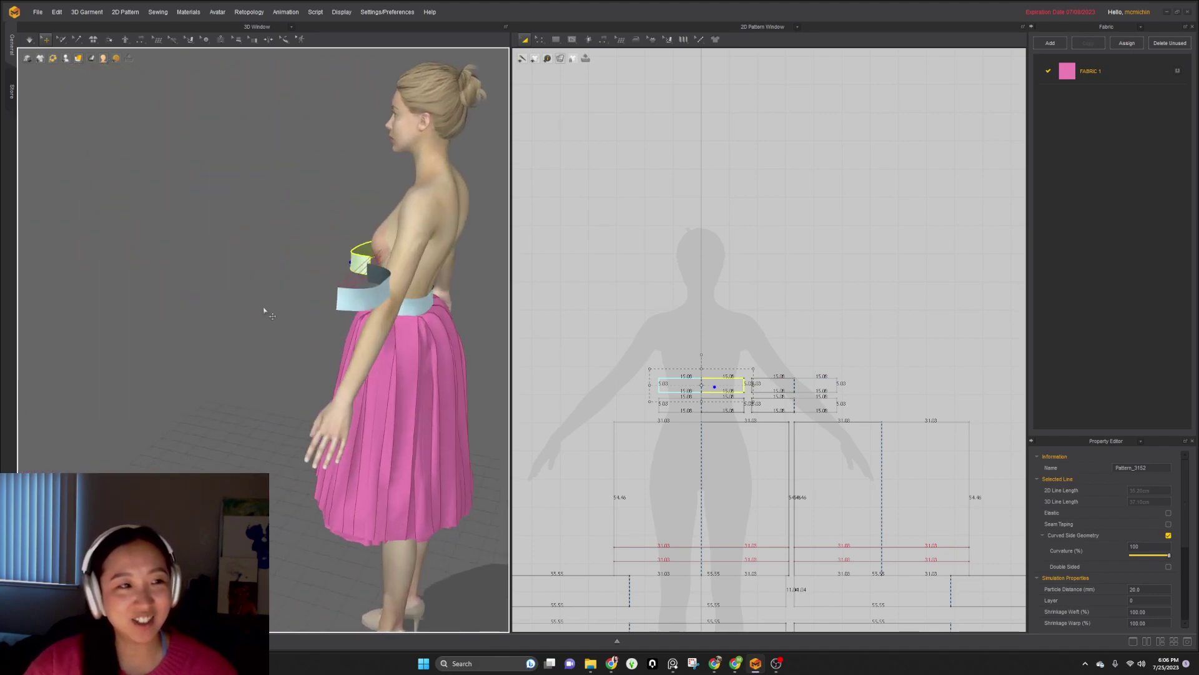
- Position the copied back waistband piece behind the avatar's waist, just above the original back waistband
{"action": "left_click_drag", "start_coordinate": [356, 303], "coordinate": [487, 255]}
{"action": "right_click_drag", "start_coordinate": [487, 254], "coordinate": [53, 293]}
{"action": "left_click_drag", "start_coordinate": [131, 240], "coordinate": [296, 318]}
{"action": "right_click_drag", "start_coordinate": [296, 319], "coordinate": [346, 339]}
{"action": "right_click_drag", "start_coordinate": [448, 351], "coordinate": [281, 377]}
{"action": "middle_click_drag", "start_coordinate": [353, 366], "coordinate": [283, 403]}
{"action": "left_click_drag", "start_coordinate": [283, 379], "coordinate": [269, 389]}
{"action": "right_click_drag", "start_coordinate": [410, 362], "coordinate": [199, 361]}
{"action": "left_click_drag", "start_coordinate": [405, 397], "coordinate": [270, 400]}
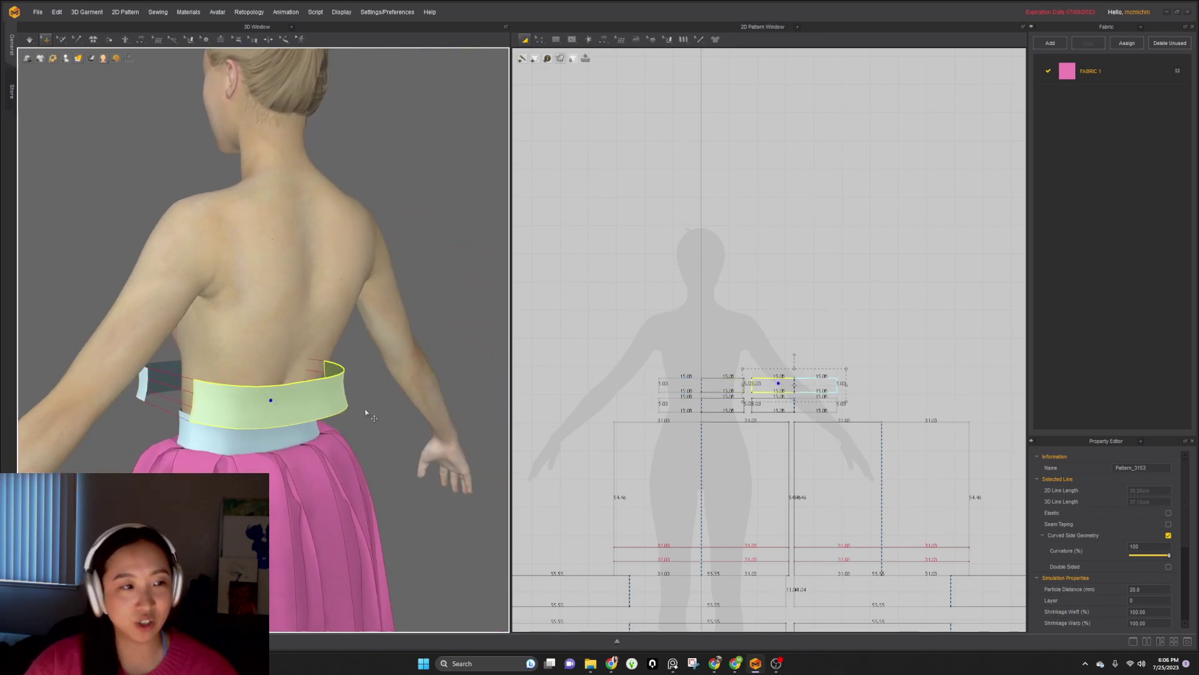
- Bring the copied front waistband piece to the front of the waist, just above the original front waistband
{"action": "right_click_drag", "start_coordinate": [356, 409], "coordinate": [262, 412]}
{"action": "middle_click_drag", "start_coordinate": [306, 395], "coordinate": [35, 348]}
{"action": "left_click_drag", "start_coordinate": [157, 341], "coordinate": [303, 356]}
{"action": "right_click_drag", "start_coordinate": [303, 357], "coordinate": [275, 392]}
{"action": "mouse_move", "coordinate": [276, 392]}
{"action": "left_mouse_down"}
{"action": "mouse_move", "coordinate": [286, 386]}
{"action": "mouse_move", "coordinate": [266, 379]}
{"action": "left_mouse_up"}
{"action": "right_click_drag", "start_coordinate": [320, 403], "coordinate": [249, 398]}
{"action": "left_click", "coordinate": [376, 396]}
{"action": "right_click_drag", "start_coordinate": [350, 422], "coordinate": [413, 414]}
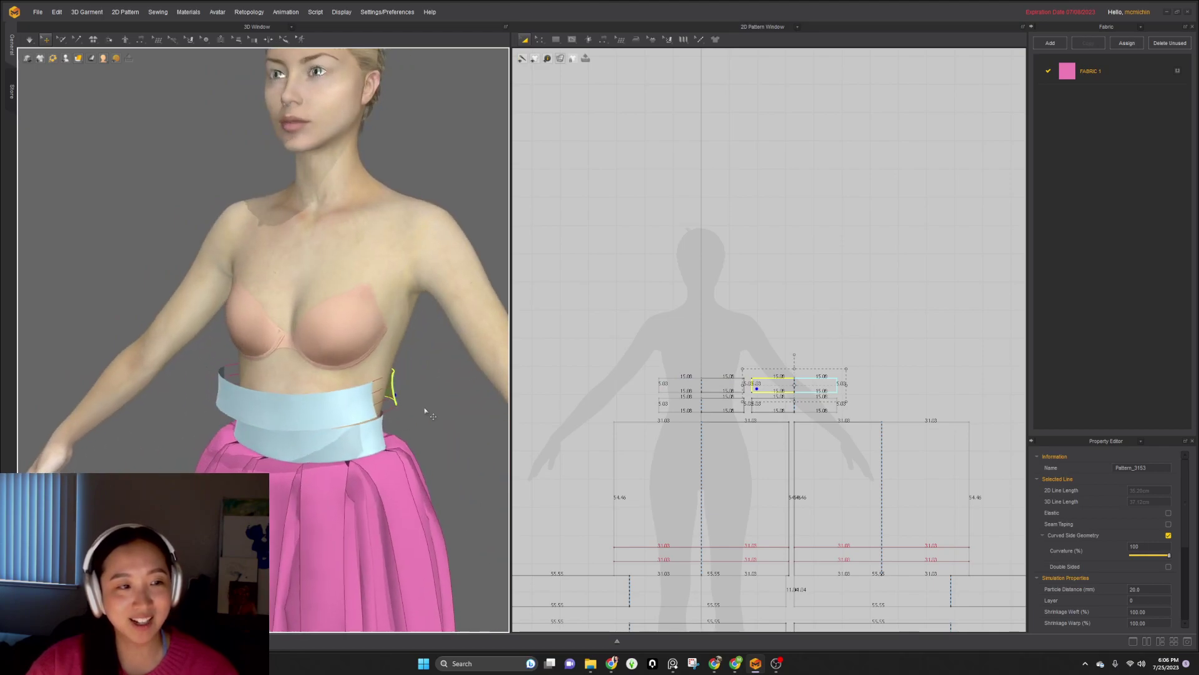
- Sew the lower edge of the copied front waistband to the top edge of the original front waistband
{"action": "key", "text": "n"}
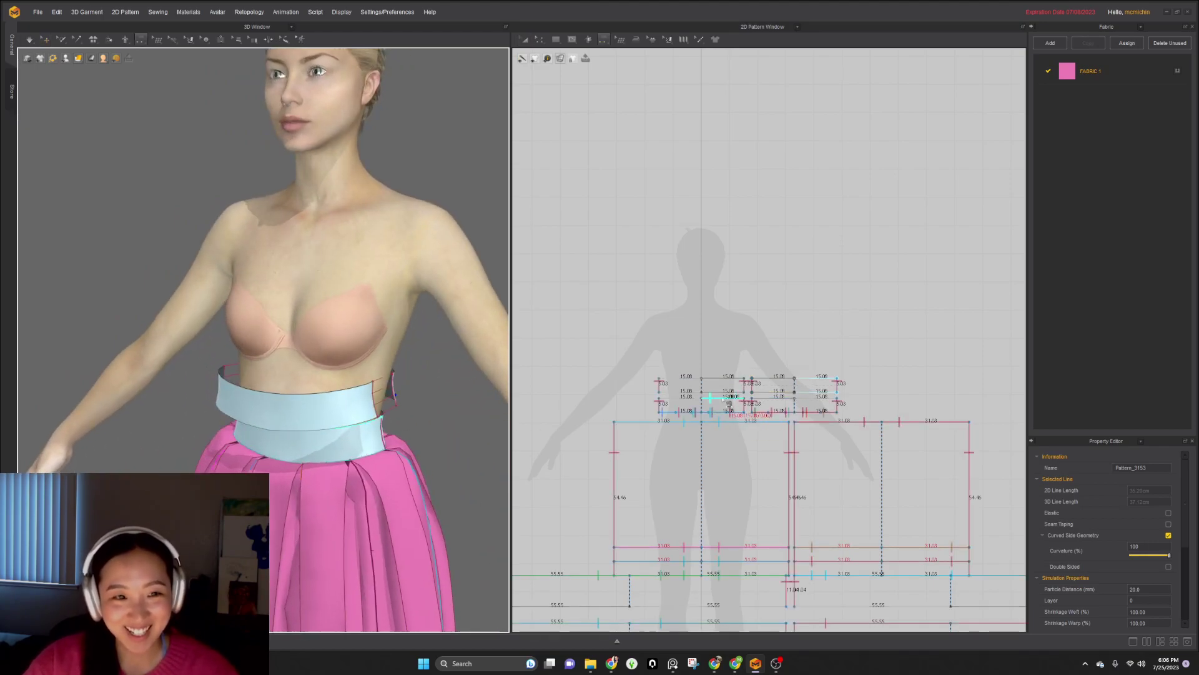
{"action": "left_click", "coordinate": [722, 393]}
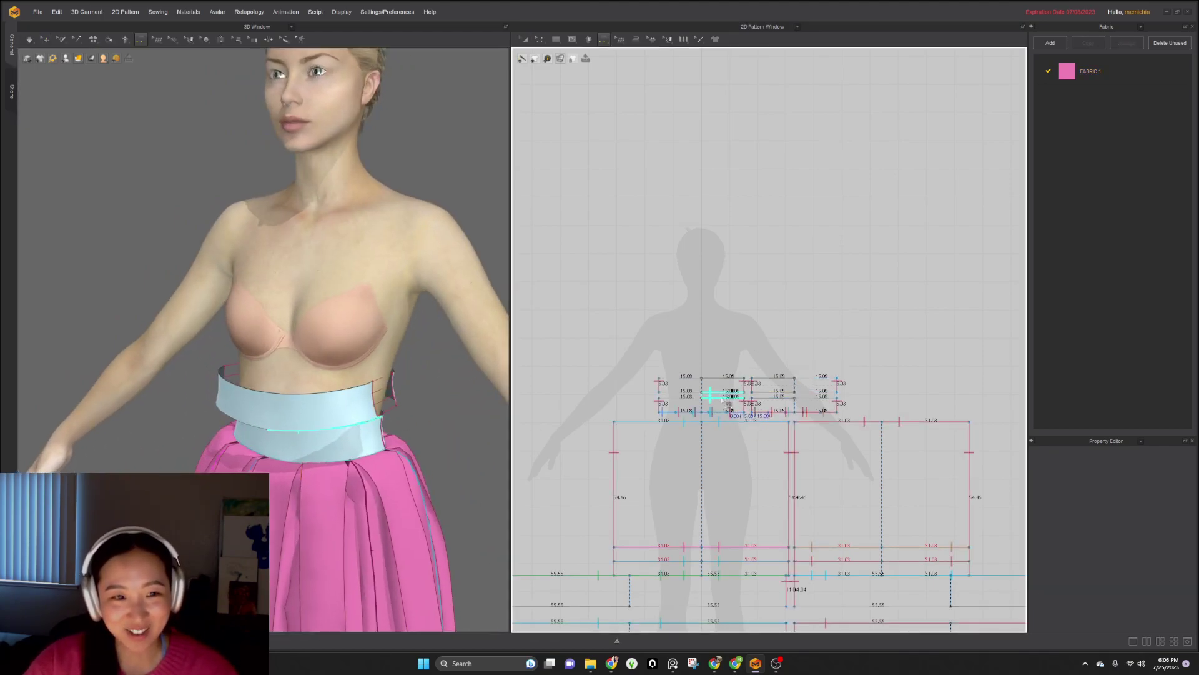
{"action": "left_click", "coordinate": [762, 398]}
{"action": "key", "text": "a"}
{"action": "key", "text": "q"}
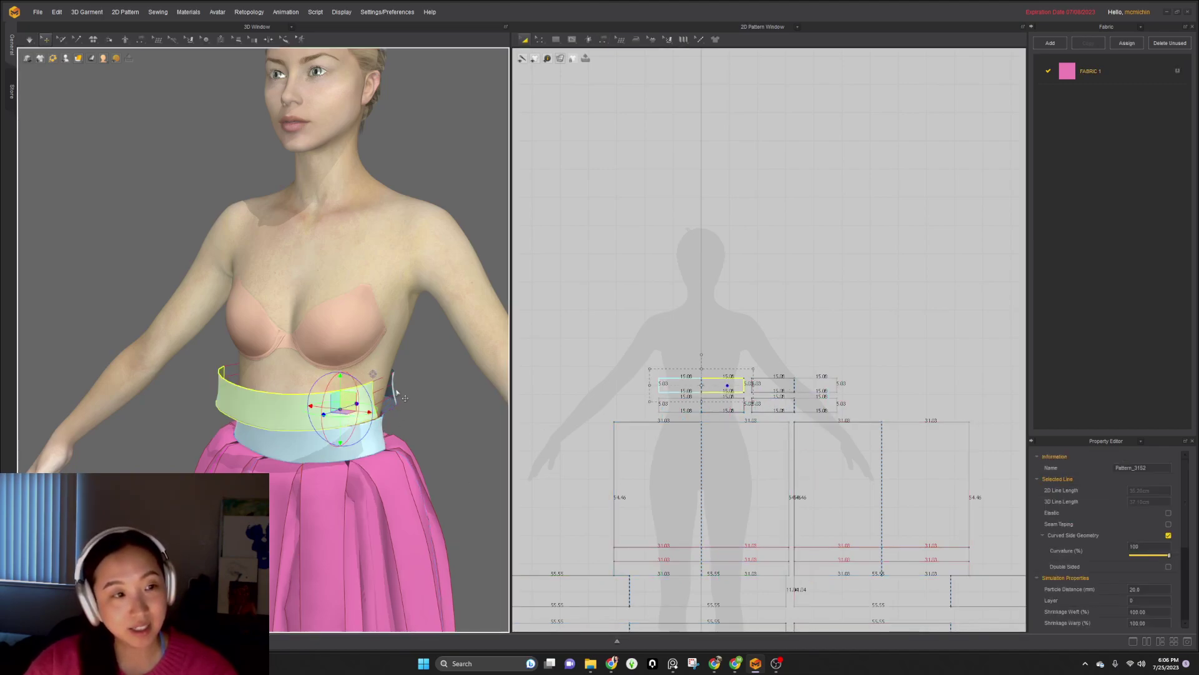
- Select all pattern pieces, including the underskirt and the pleated panels, and freeze them
{"action": "scroll", "coordinate": [771, 430], "scroll_direction": "down", "scroll_amount": 5}
{"action": "left_click_drag", "start_coordinate": [918, 527], "coordinate": [722, 447]}
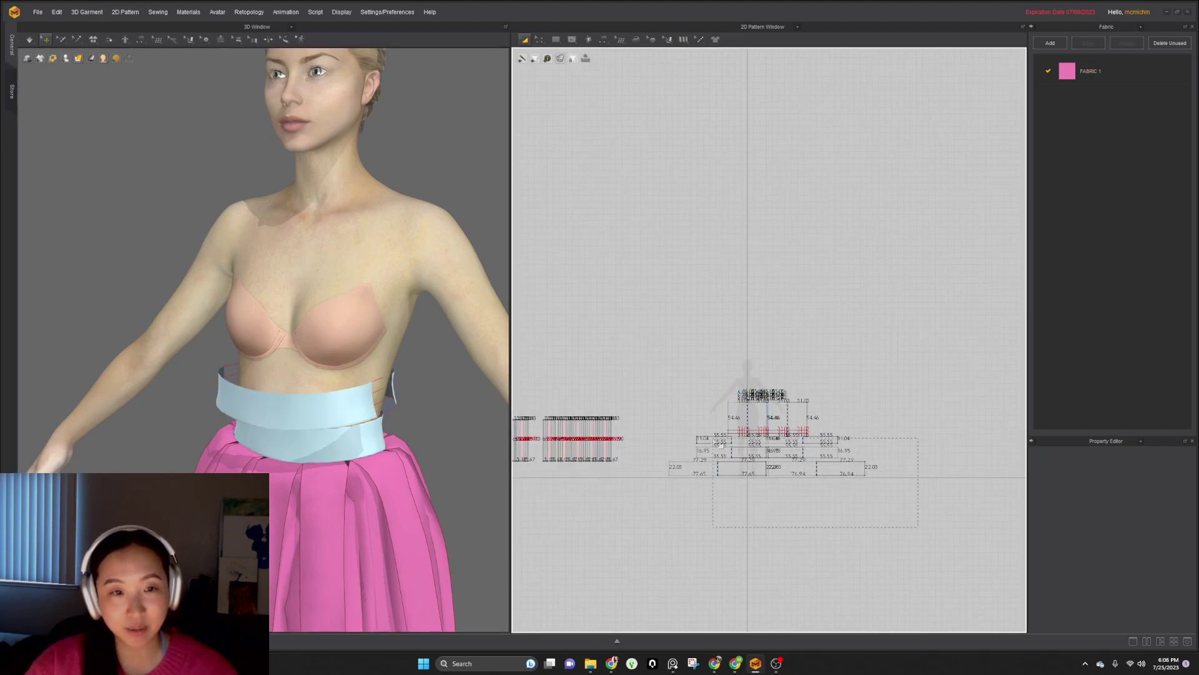
{"action": "left_click_drag", "start_coordinate": [666, 406], "coordinate": [667, 407]}
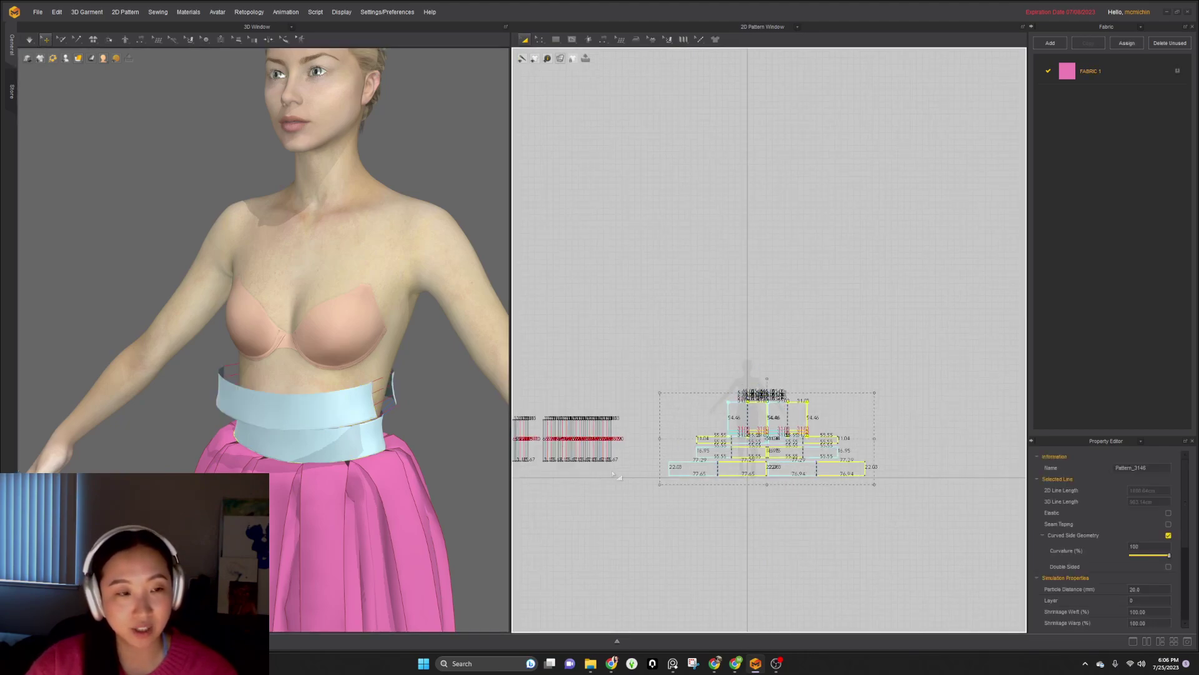
{"action": "scroll", "coordinate": [610, 474], "scroll_direction": "down", "scroll_amount": 2}
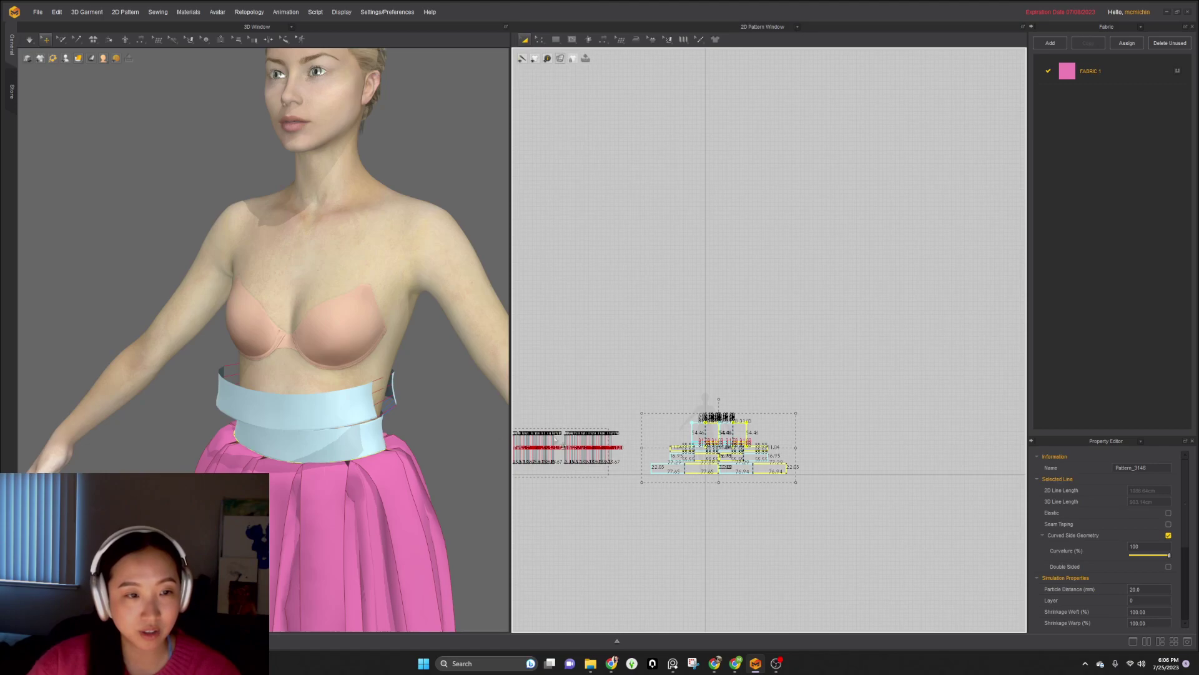
{"action": "left_click_drag", "start_coordinate": [532, 438], "coordinate": [533, 440], "text": "shift"}
{"action": "middle_click_drag", "start_coordinate": [569, 508], "coordinate": [655, 525]}
{"action": "left_click_drag", "start_coordinate": [567, 426], "coordinate": [899, 533]}
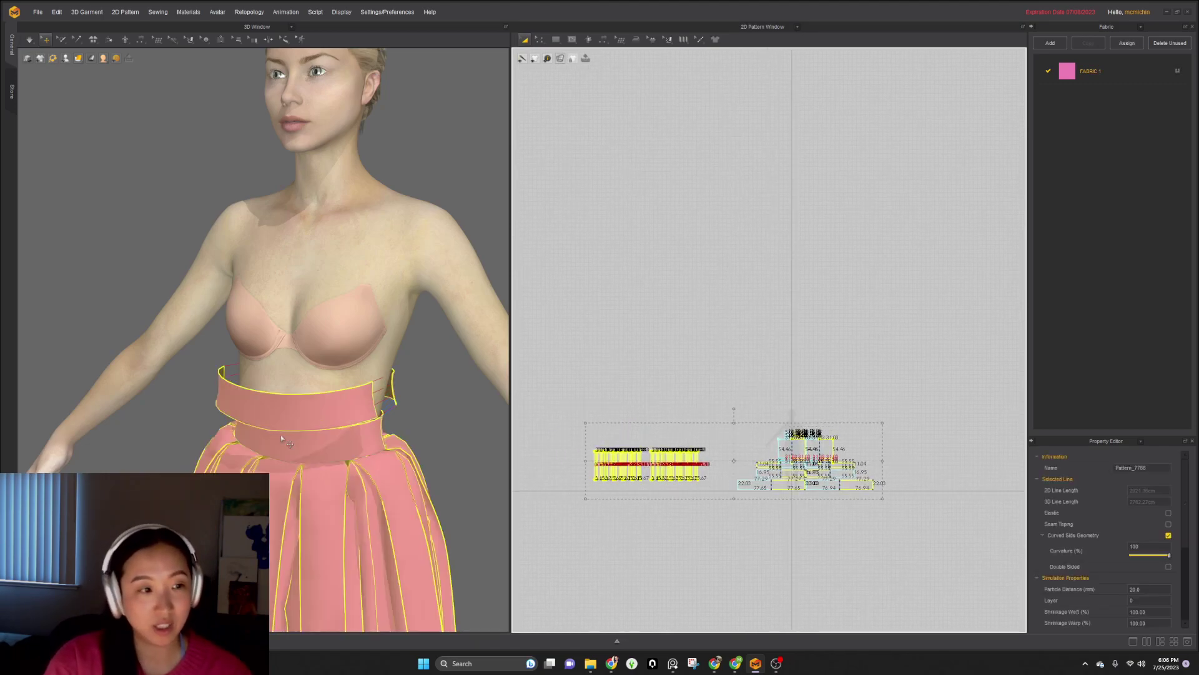
{"action": "left_click", "coordinate": [838, 564]}
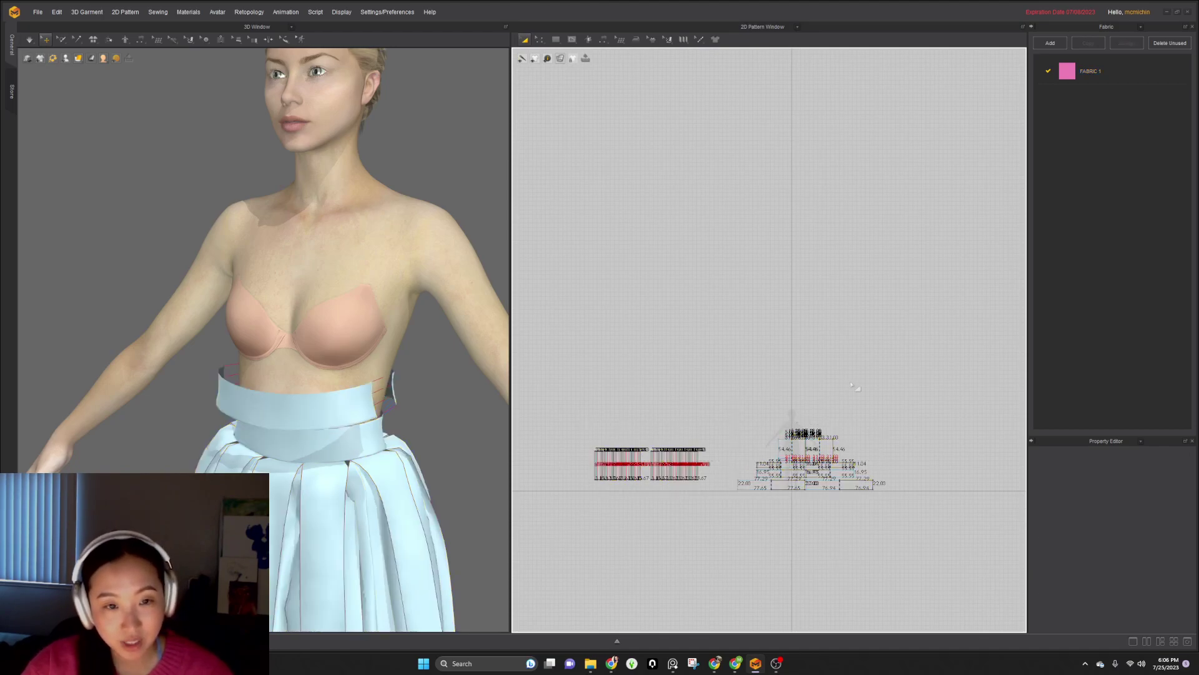
{"action": "scroll", "coordinate": [840, 390], "scroll_direction": "up", "scroll_amount": 6}
{"action": "scroll", "coordinate": [731, 467], "scroll_direction": "down", "scroll_amount": 4}
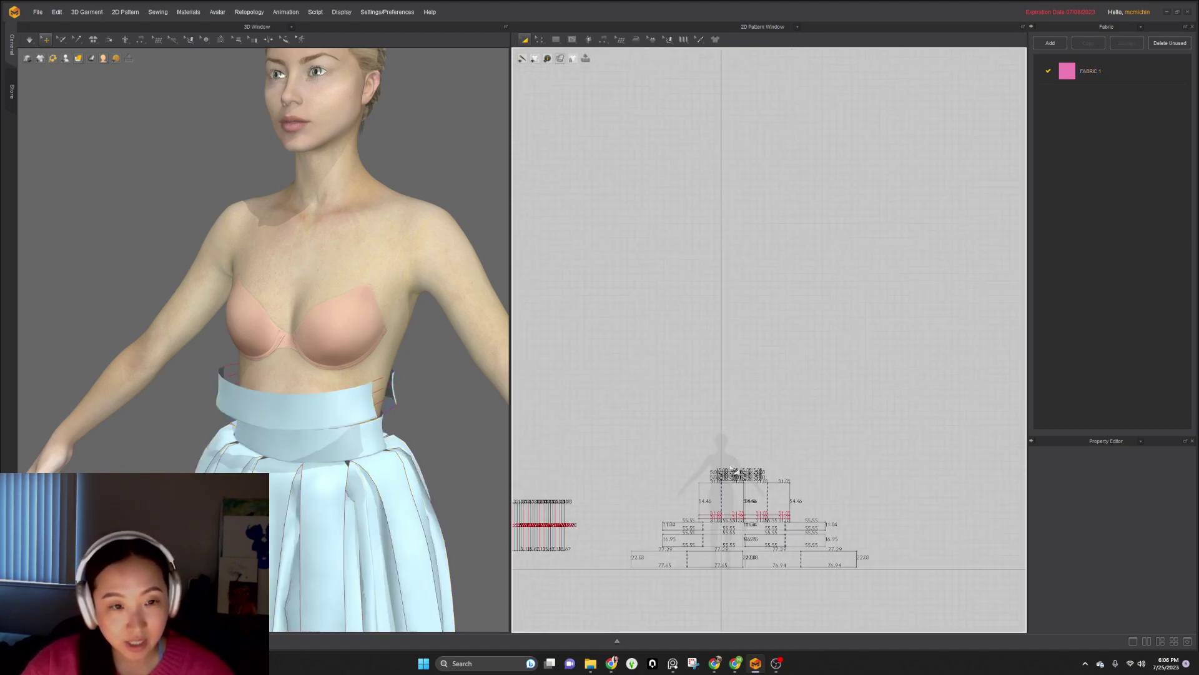
- Move the copied front and back waistband pieces out of the stack to an empty area above the avatar's head in the 2D pattern
{"action": "left_click", "coordinate": [737, 474]}
{"action": "scroll", "coordinate": [737, 476], "scroll_direction": "up", "scroll_amount": 3}
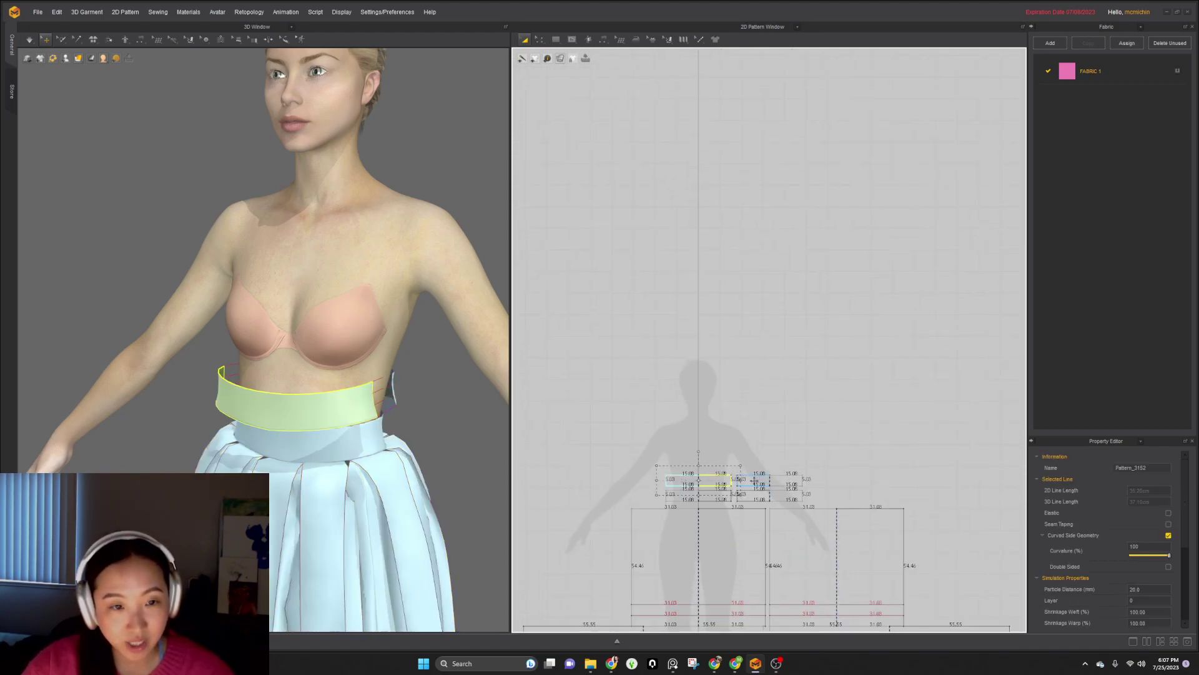
{"action": "left_click_drag", "start_coordinate": [754, 484], "coordinate": [748, 322]}
{"action": "middle_click_drag", "start_coordinate": [738, 408], "coordinate": [756, 535]}
{"action": "scroll", "coordinate": [812, 435], "scroll_direction": "down", "scroll_amount": 1}
{"action": "scroll", "coordinate": [462, 386], "scroll_direction": "up", "scroll_amount": 2}
{"action": "mouse_move", "coordinate": [324, 410]}
{"action": "right_mouse_down"}
{"action": "mouse_move", "coordinate": [327, 381]}
{"action": "mouse_move", "coordinate": [308, 407]}
{"action": "right_mouse_up"}
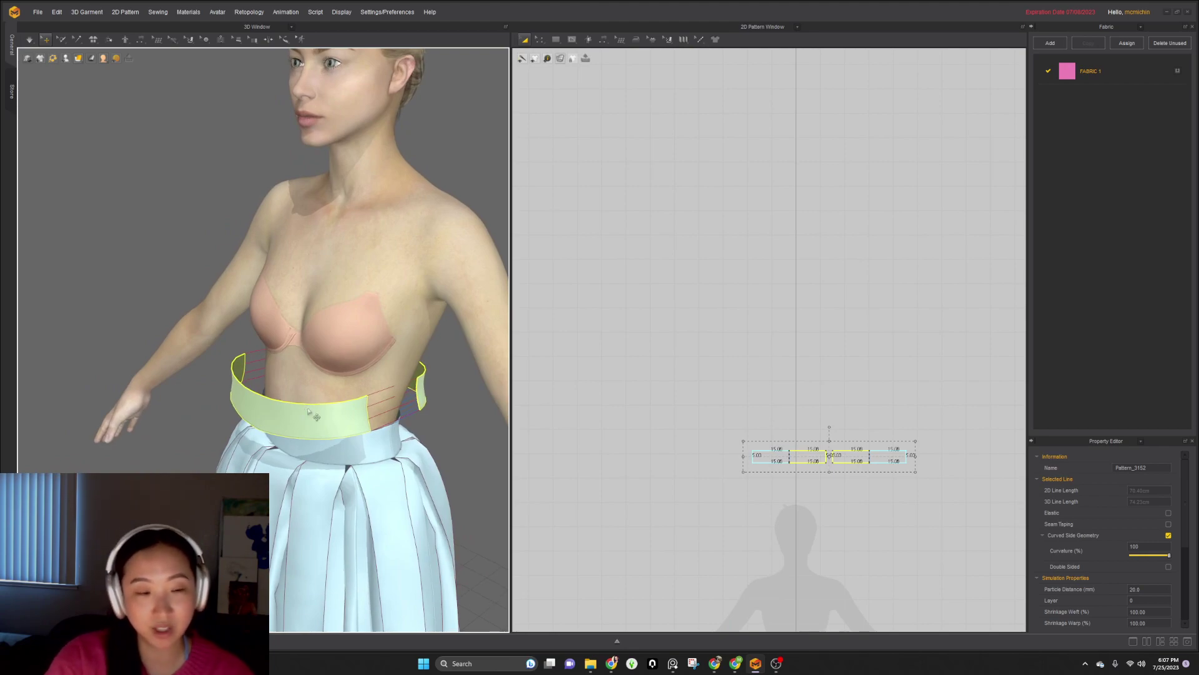
- Unfreeze the copied waistband pieces and simulate them so they wrap the waist above the original waistband
{"action": "left_click", "coordinate": [308, 407]}
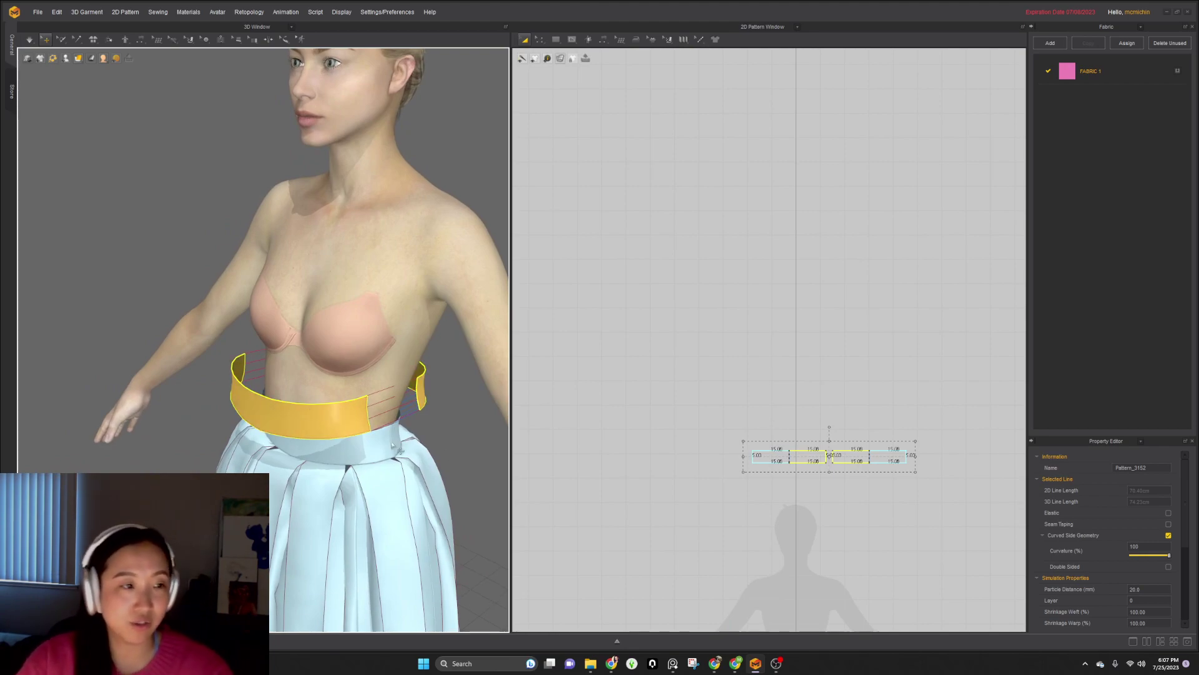
{"action": "left_click", "coordinate": [444, 457]}
{"action": "key", "text": "space"}
{"action": "key", "text": "space"}
{"action": "right_click_drag", "start_coordinate": [391, 449], "coordinate": [487, 402]}
{"action": "middle_click_drag", "start_coordinate": [487, 401], "coordinate": [423, 415]}
- Raise the top edges of the copied front and back pieces together to form a bodice about 21.6 cm tall
{"action": "key", "text": "z"}
{"action": "scroll", "coordinate": [807, 457], "scroll_direction": "up", "scroll_amount": 3}
{"action": "left_click", "coordinate": [807, 458]}
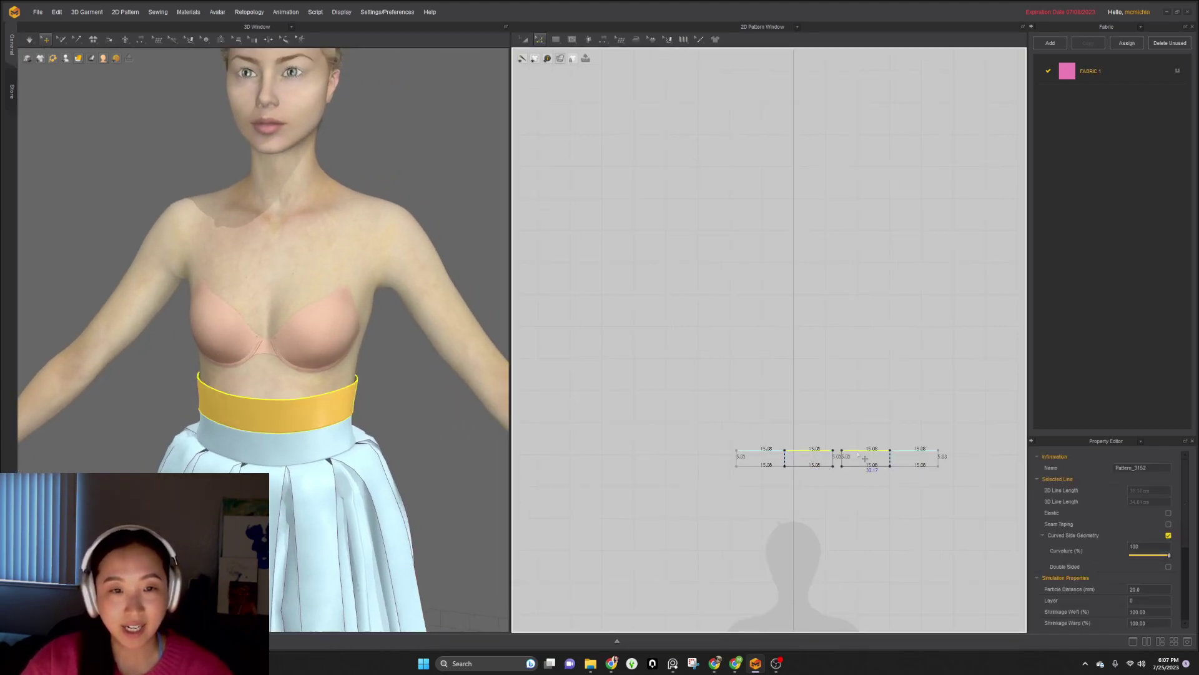
{"action": "left_click_drag", "start_coordinate": [865, 458], "coordinate": [857, 410]}
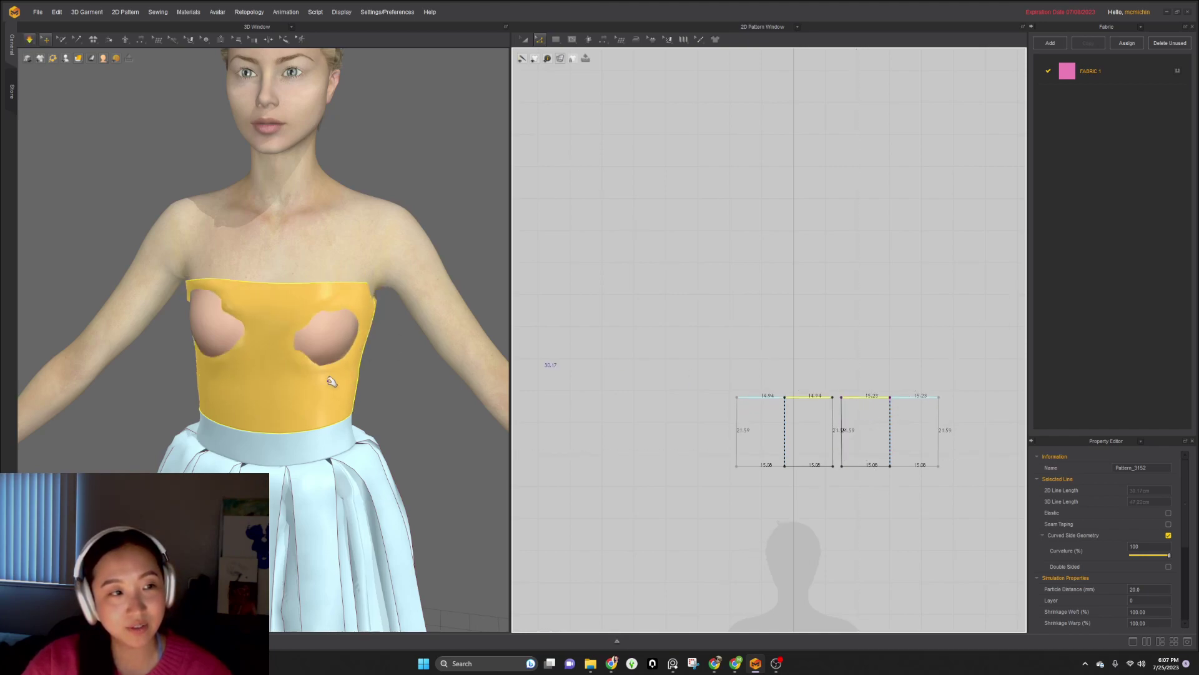
- Pull the bodice fabric over the bust, side and back during simulation until it fits around the torso, then stop simulating
{"action": "right_click_drag", "start_coordinate": [316, 393], "coordinate": [262, 392]}
{"action": "mouse_move", "coordinate": [241, 363]}
{"action": "left_mouse_down"}
{"action": "mouse_move", "coordinate": [94, 368]}
{"action": "mouse_move", "coordinate": [241, 351]}
{"action": "left_mouse_up"}
{"action": "right_click_drag", "start_coordinate": [241, 351], "coordinate": [310, 361]}
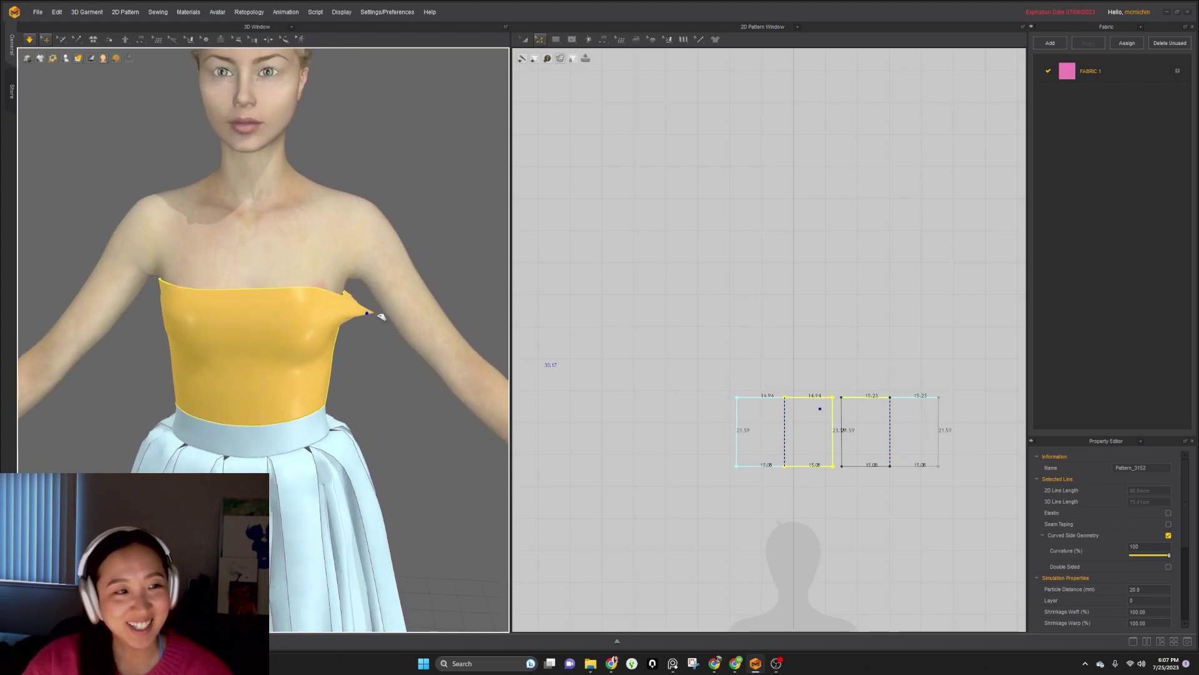
{"action": "right_click_drag", "start_coordinate": [346, 302], "coordinate": [267, 356]}
{"action": "left_click_drag", "start_coordinate": [151, 337], "coordinate": [88, 334]}
{"action": "right_click_drag", "start_coordinate": [138, 367], "coordinate": [302, 351]}
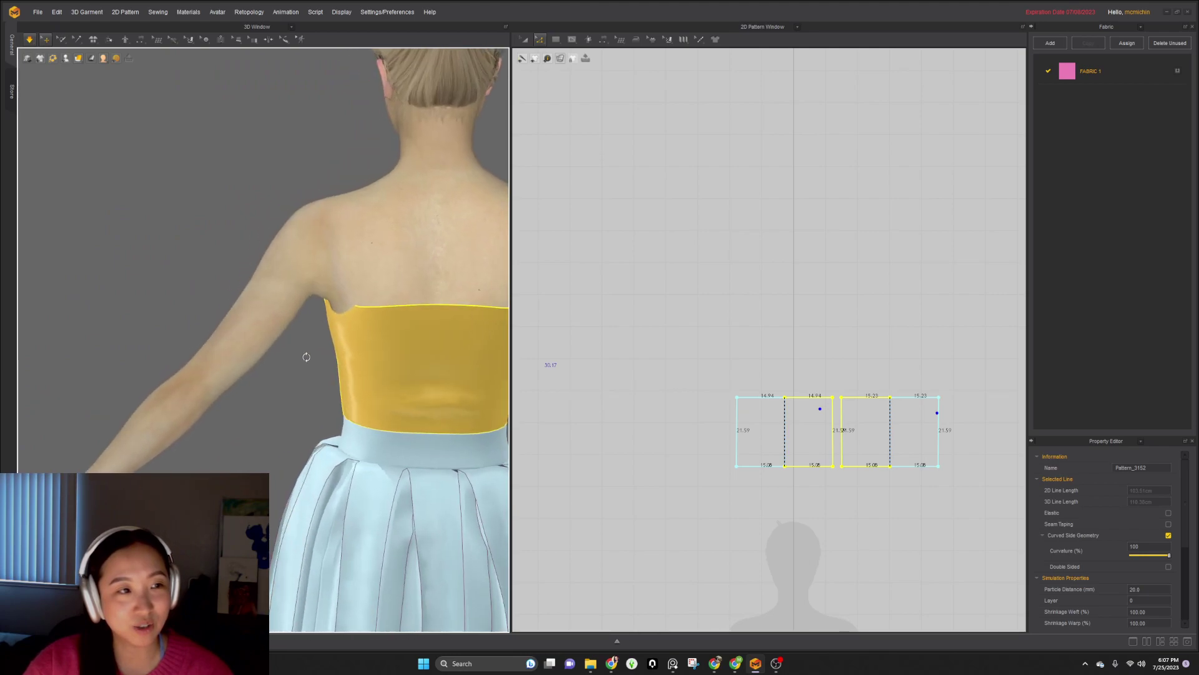
{"action": "left_click_drag", "start_coordinate": [341, 332], "coordinate": [246, 343]}
{"action": "key", "text": "space"}
{"action": "scroll", "coordinate": [369, 347], "scroll_direction": "down", "scroll_amount": 2}
- Compare the bodice's front, side and back with the reference photos of the dress
{"action": "right_click_drag", "start_coordinate": [367, 348], "coordinate": [472, 354]}
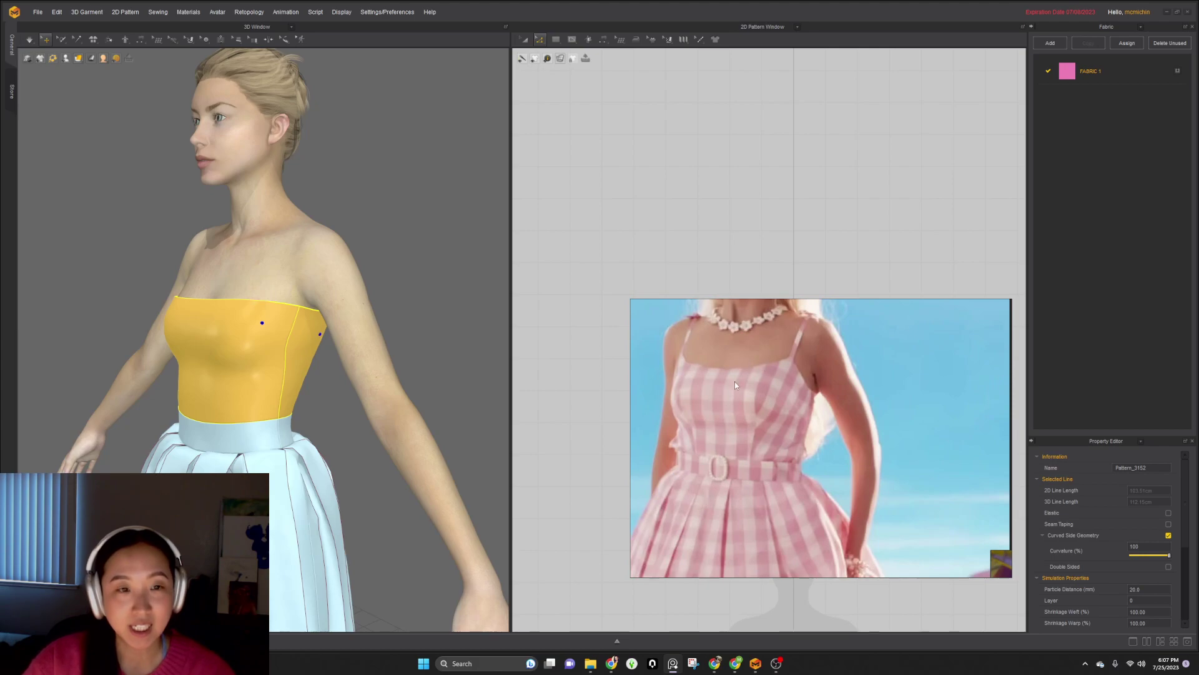
{"action": "right_click_drag", "start_coordinate": [189, 335], "coordinate": [232, 330]}
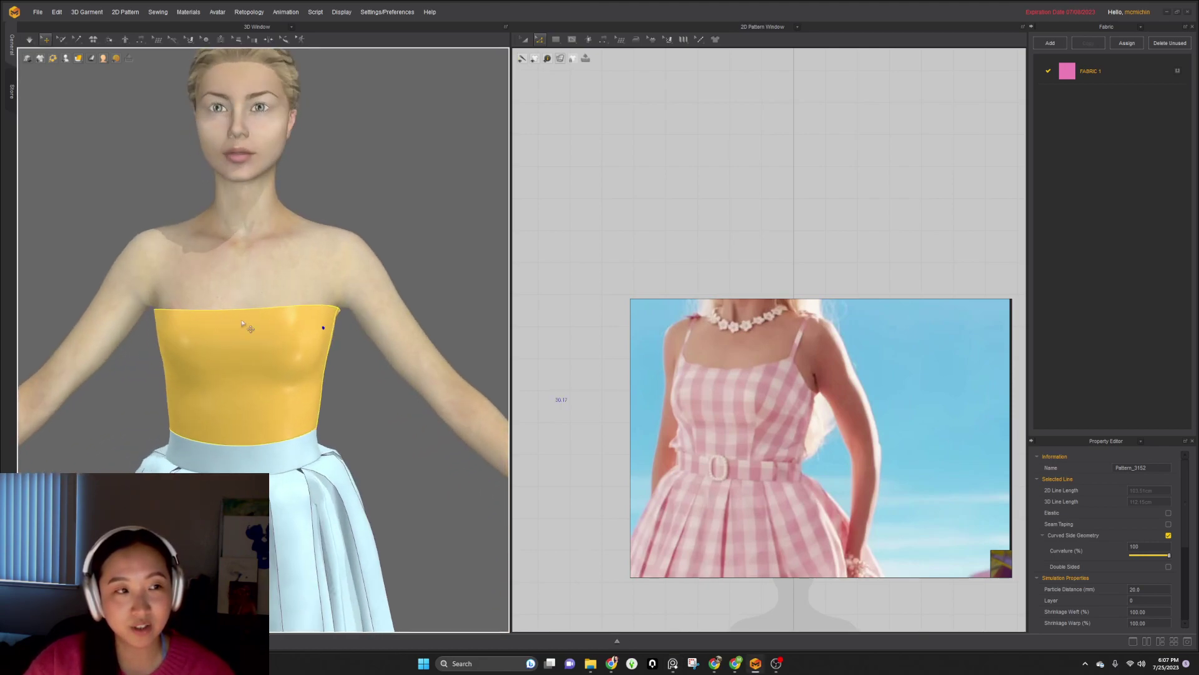
{"action": "right_click_drag", "start_coordinate": [331, 339], "coordinate": [253, 336]}
{"action": "scroll", "coordinate": [830, 419], "scroll_direction": "down", "scroll_amount": 5}
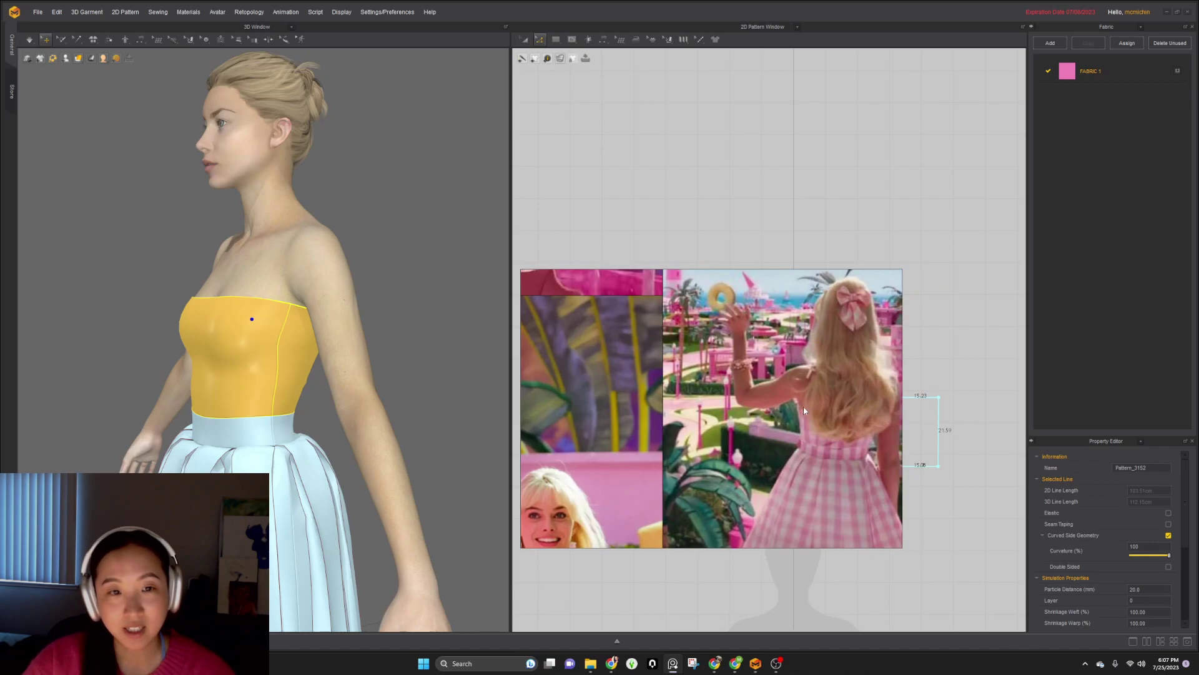
{"action": "right_click_drag", "start_coordinate": [274, 318], "coordinate": [334, 316]}
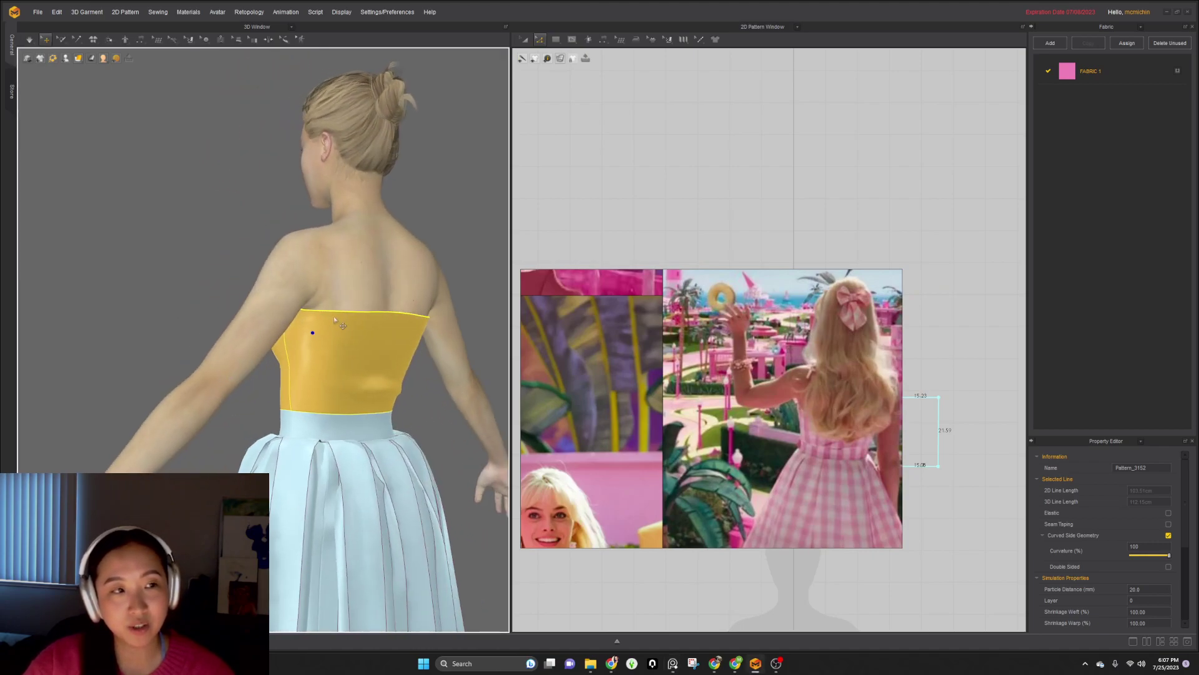
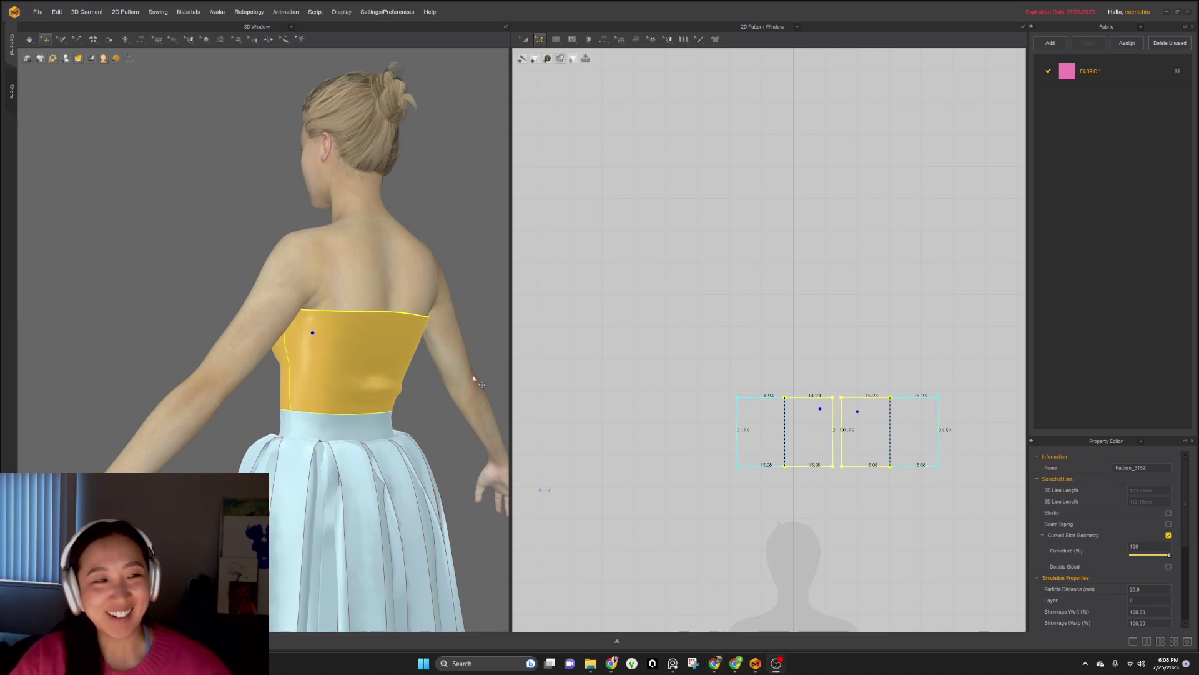
{"action": "right_click_drag", "start_coordinate": [231, 406], "coordinate": [366, 425]}
{"action": "scroll", "coordinate": [857, 407], "scroll_direction": "down", "scroll_amount": 3}
{"action": "scroll", "coordinate": [857, 409], "scroll_direction": "up", "scroll_amount": 1}
{"action": "left_click", "coordinate": [833, 524]}
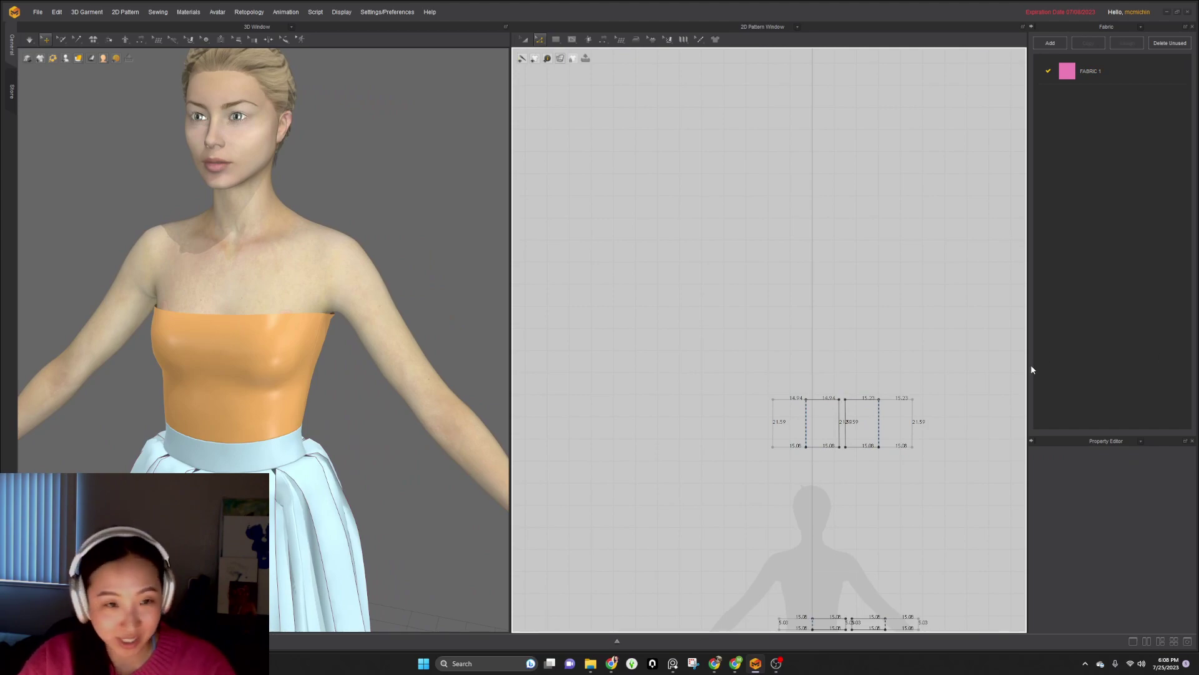
- Add two points on the front bodice's top edge for the strap, about 7.4 cm from the centre and 1.2 cm apart
{"action": "right_click_drag", "start_coordinate": [251, 424], "coordinate": [248, 410]}
{"action": "scroll", "coordinate": [845, 421], "scroll_direction": "up", "scroll_amount": 5}
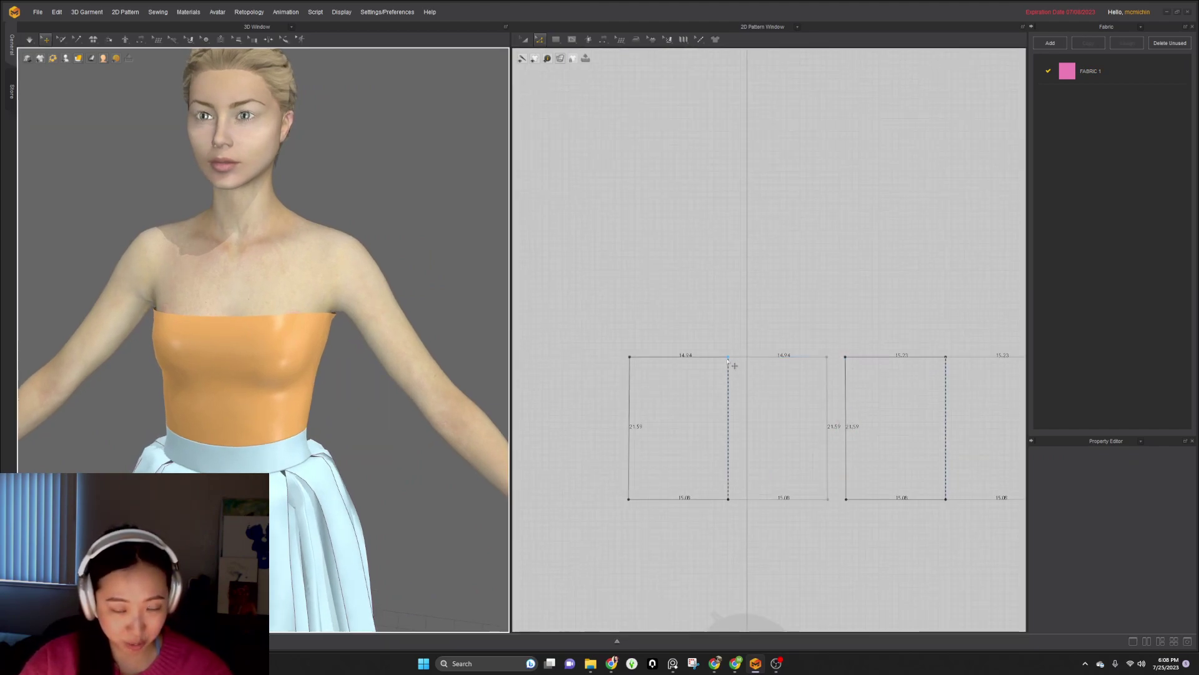
{"action": "scroll", "coordinate": [775, 362], "scroll_direction": "up", "scroll_amount": 1}
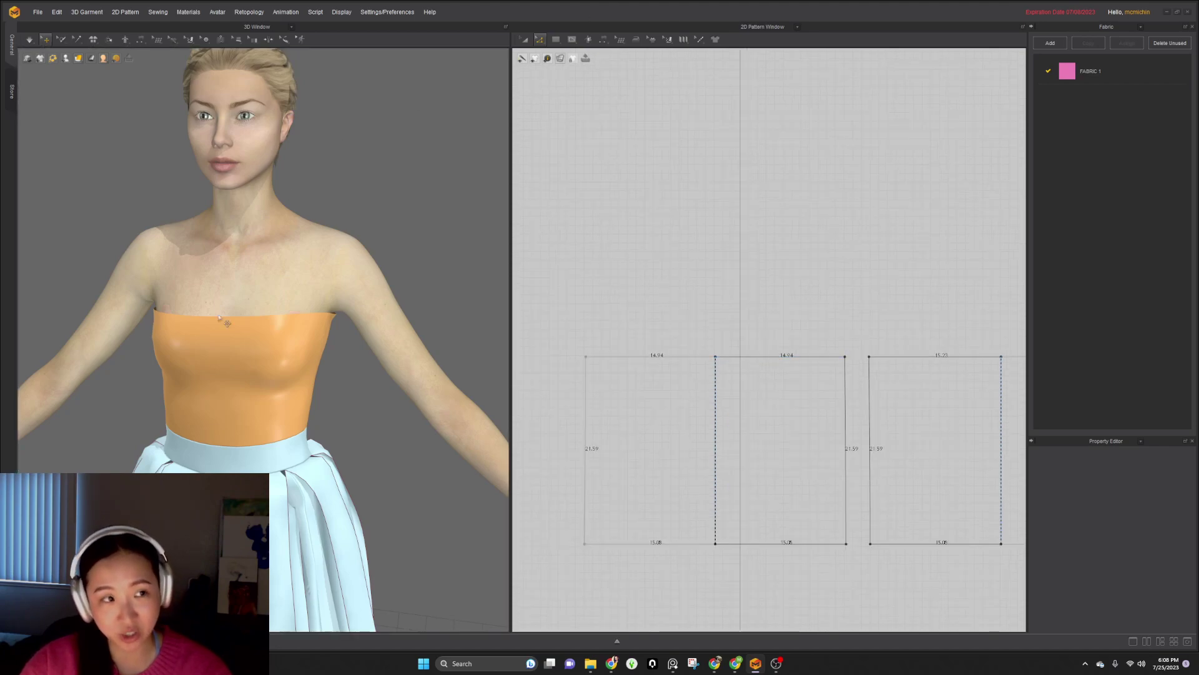
{"action": "left_click", "coordinate": [291, 328]}
{"action": "scroll", "coordinate": [776, 367], "scroll_direction": "up", "scroll_amount": 2}
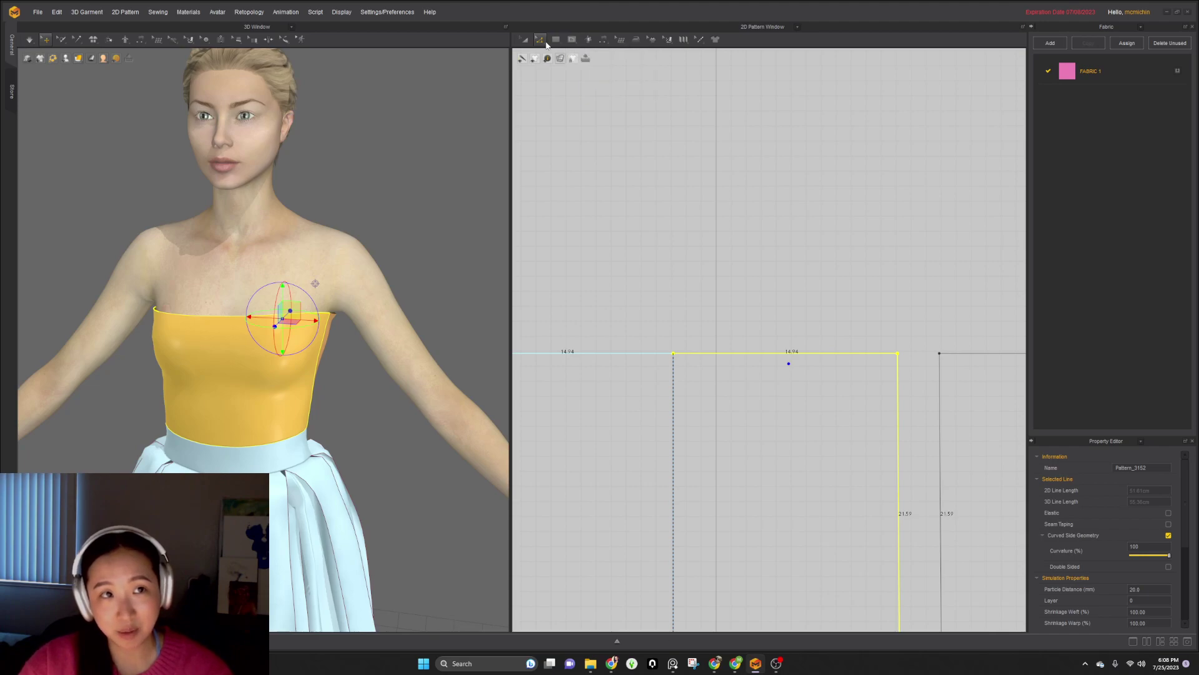
{"action": "left_click", "coordinate": [545, 42]}
{"action": "left_click", "coordinate": [558, 118]}
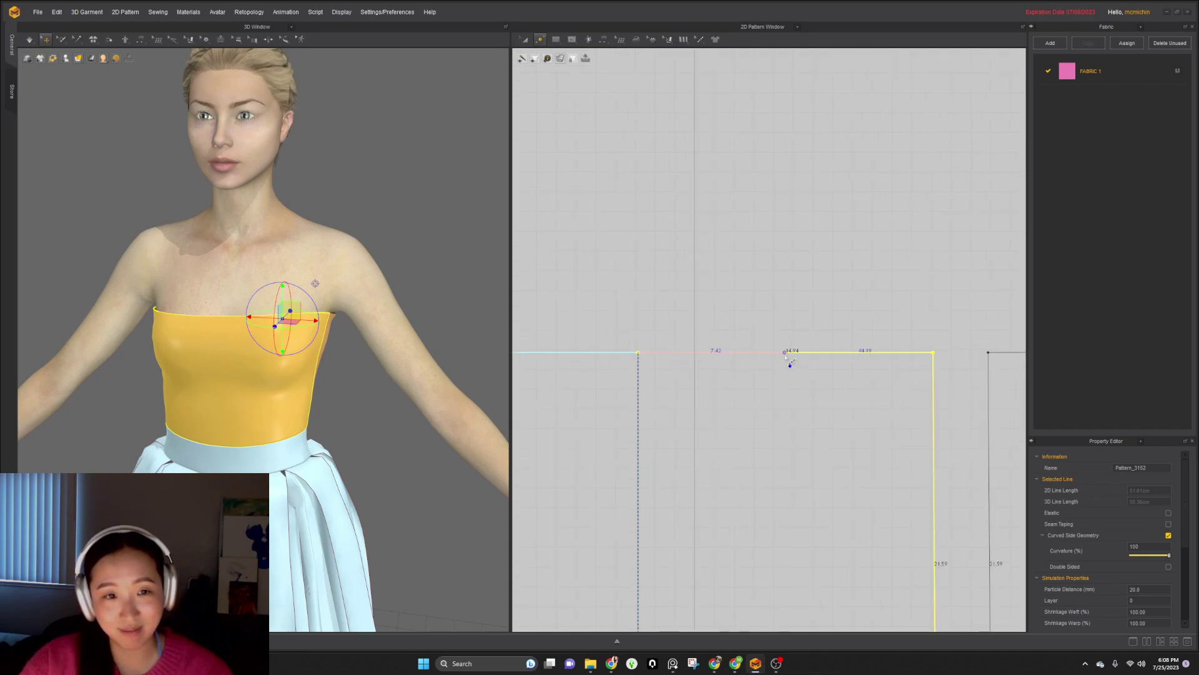
{"action": "scroll", "coordinate": [790, 359], "scroll_direction": "up", "scroll_amount": 3}
{"action": "left_click", "coordinate": [814, 353]}
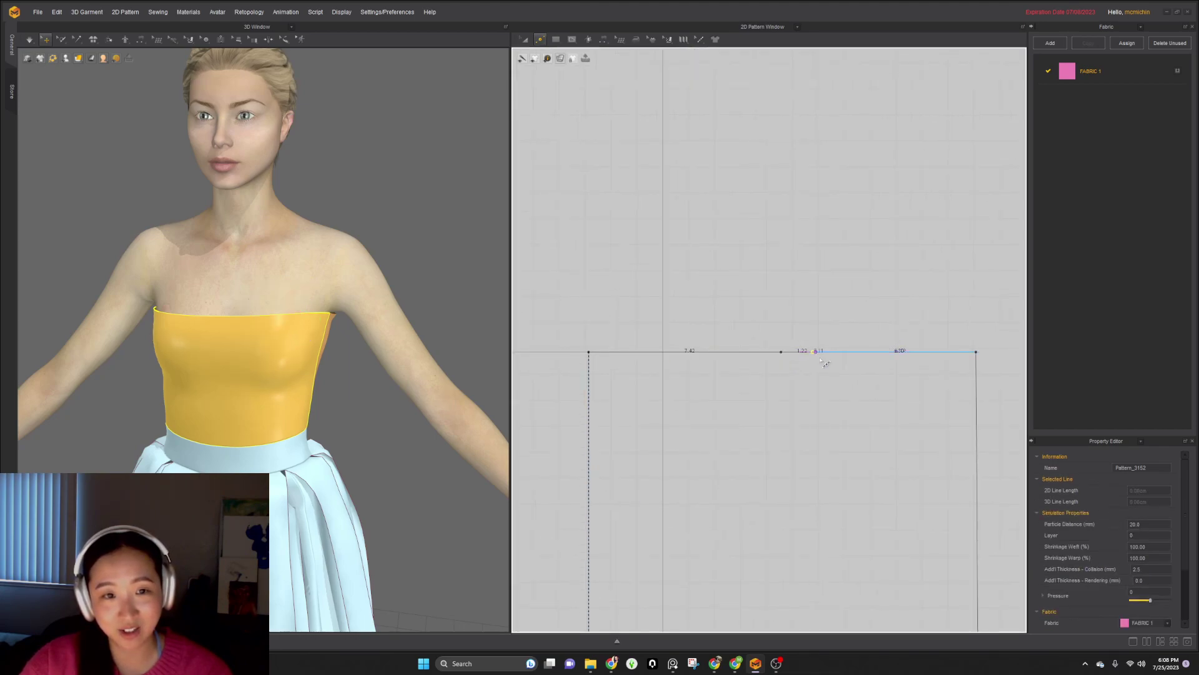
{"action": "scroll", "coordinate": [851, 376], "scroll_direction": "down", "scroll_amount": 3}
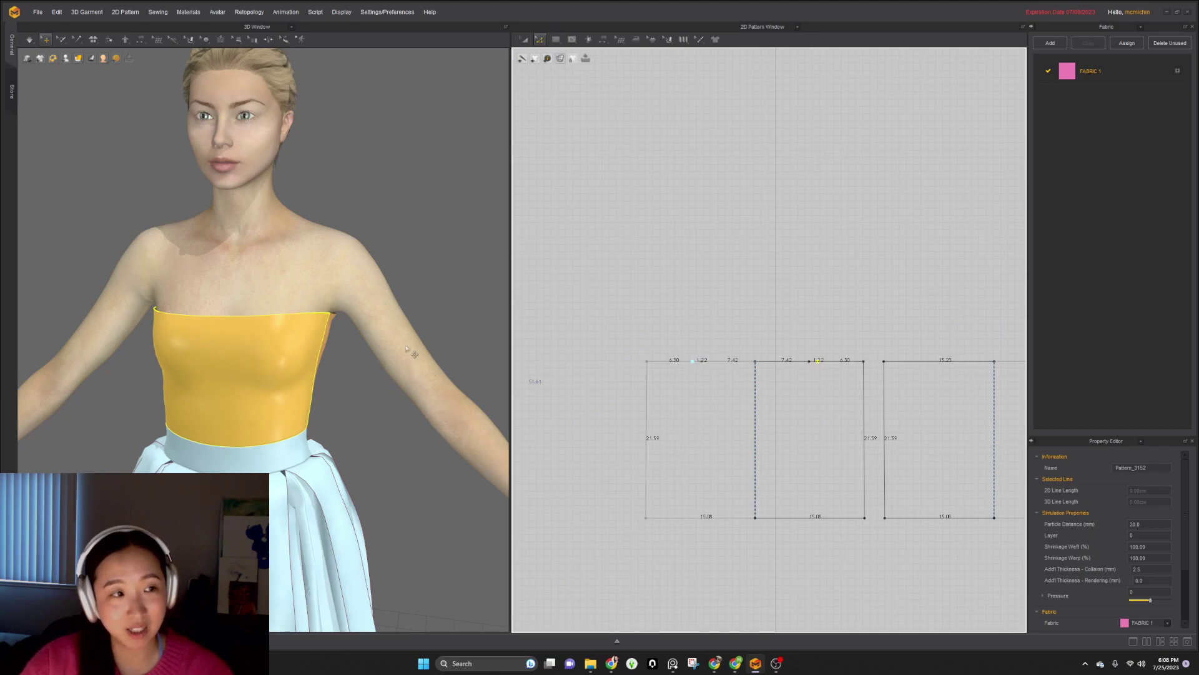
- Add two strap points on the back bodice's top edge, the nearer one about 4.6 cm from the centre fold
{"action": "right_click_drag", "start_coordinate": [281, 337], "coordinate": [159, 336]}
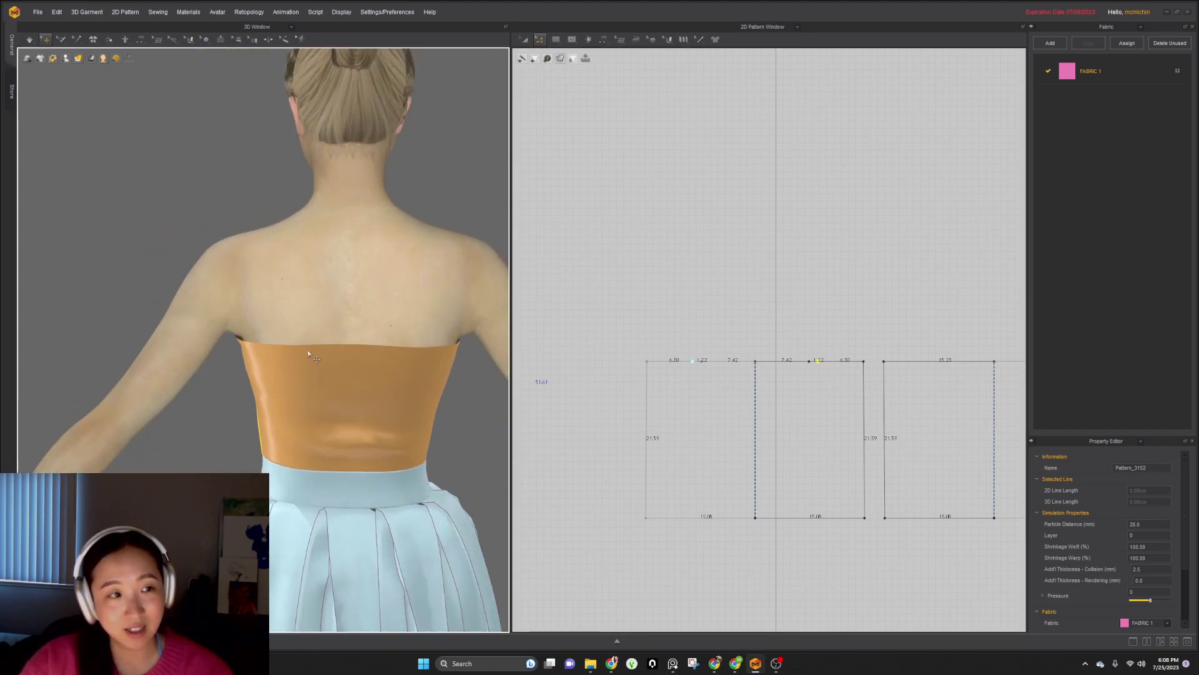
{"action": "left_click", "coordinate": [288, 349]}
{"action": "scroll", "coordinate": [919, 357], "scroll_direction": "up", "scroll_amount": 1}
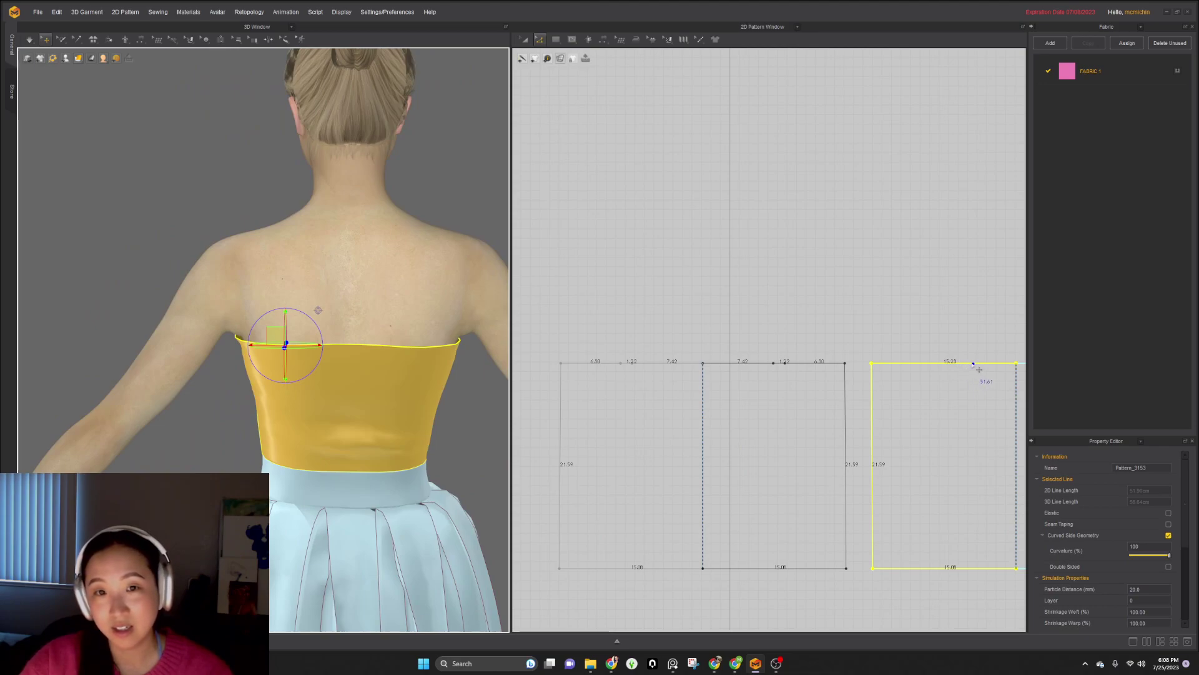
{"action": "middle_click_drag", "start_coordinate": [990, 373], "coordinate": [885, 354]}
{"action": "left_click", "coordinate": [541, 41]}
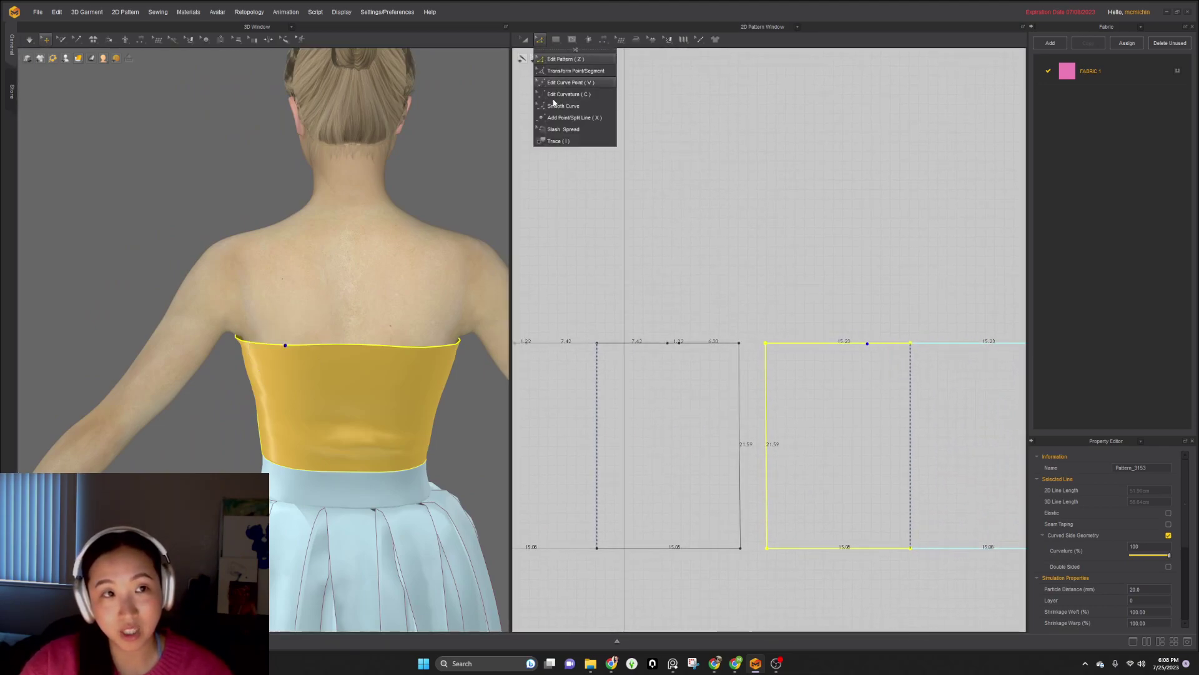
{"action": "left_click", "coordinate": [556, 116]}
{"action": "scroll", "coordinate": [868, 345], "scroll_direction": "up", "scroll_amount": 1}
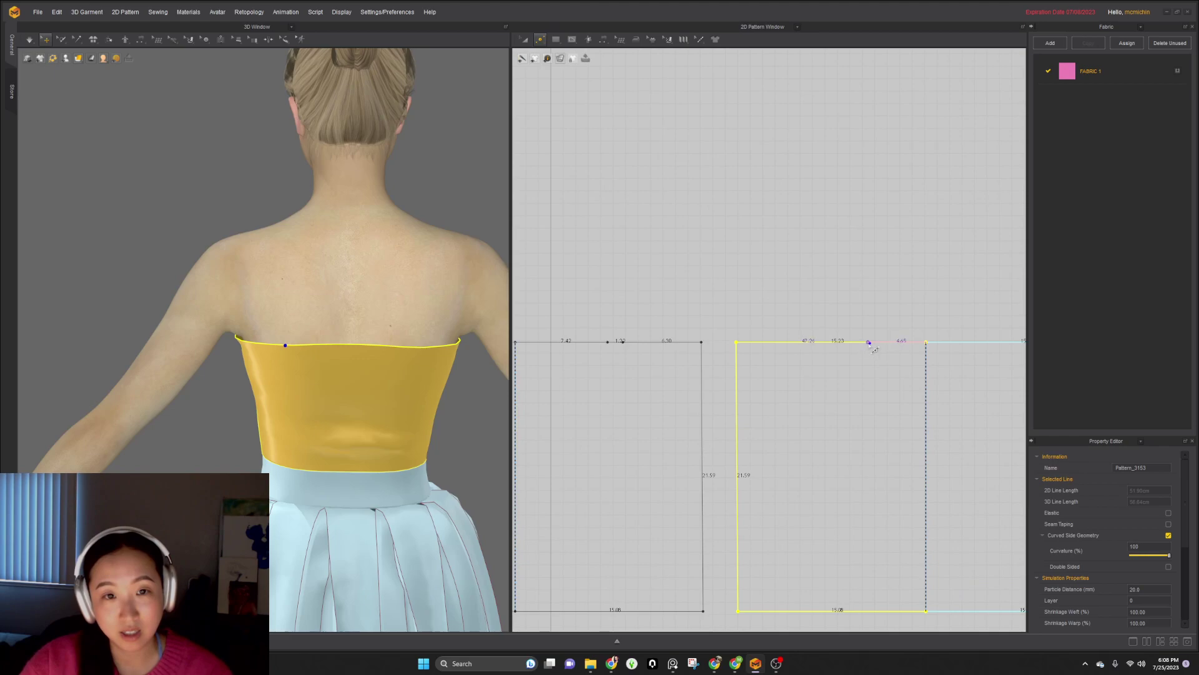
{"action": "left_click", "coordinate": [869, 342]}
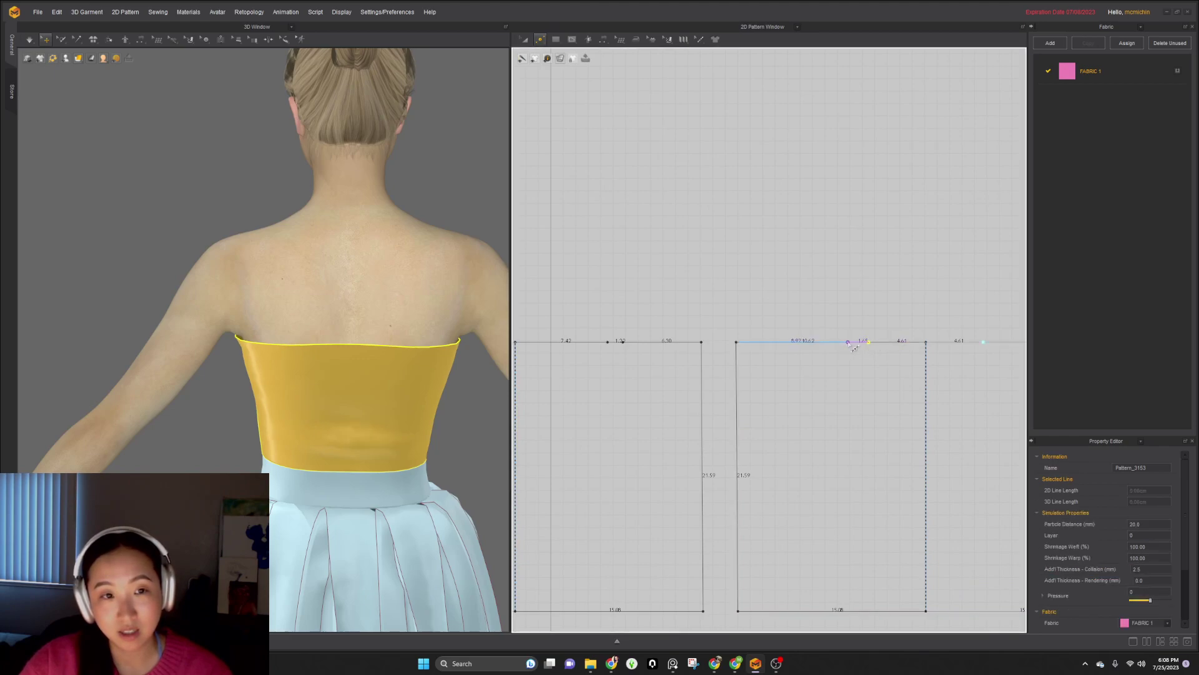
{"action": "left_click", "coordinate": [862, 343]}
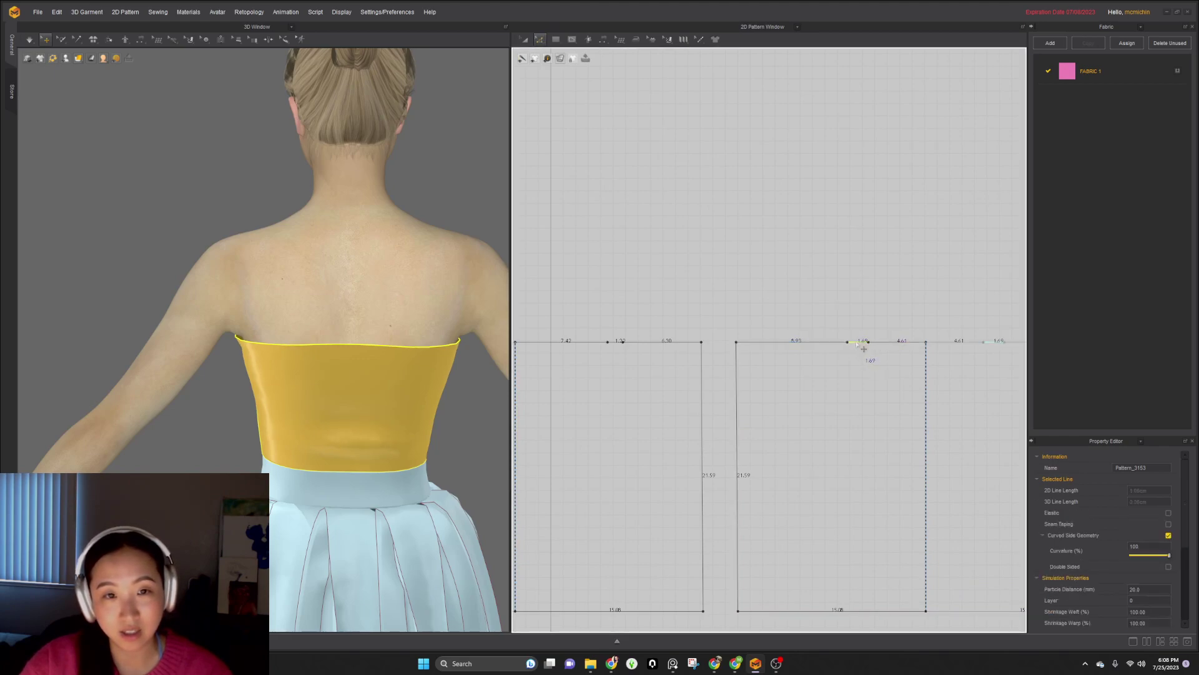
- Change the length of the back strap segment to 2 cm in both directions
{"action": "right_click", "coordinate": [857, 342]}
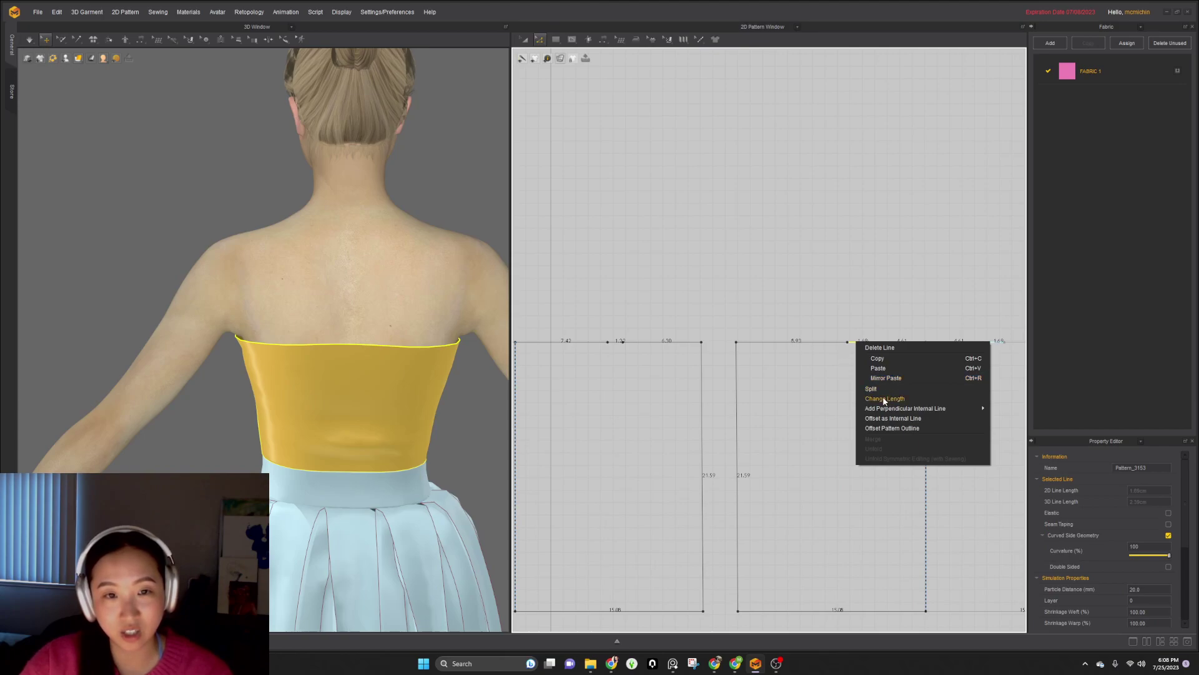
{"action": "left_click", "coordinate": [886, 399]}
{"action": "type", "text": "2"}
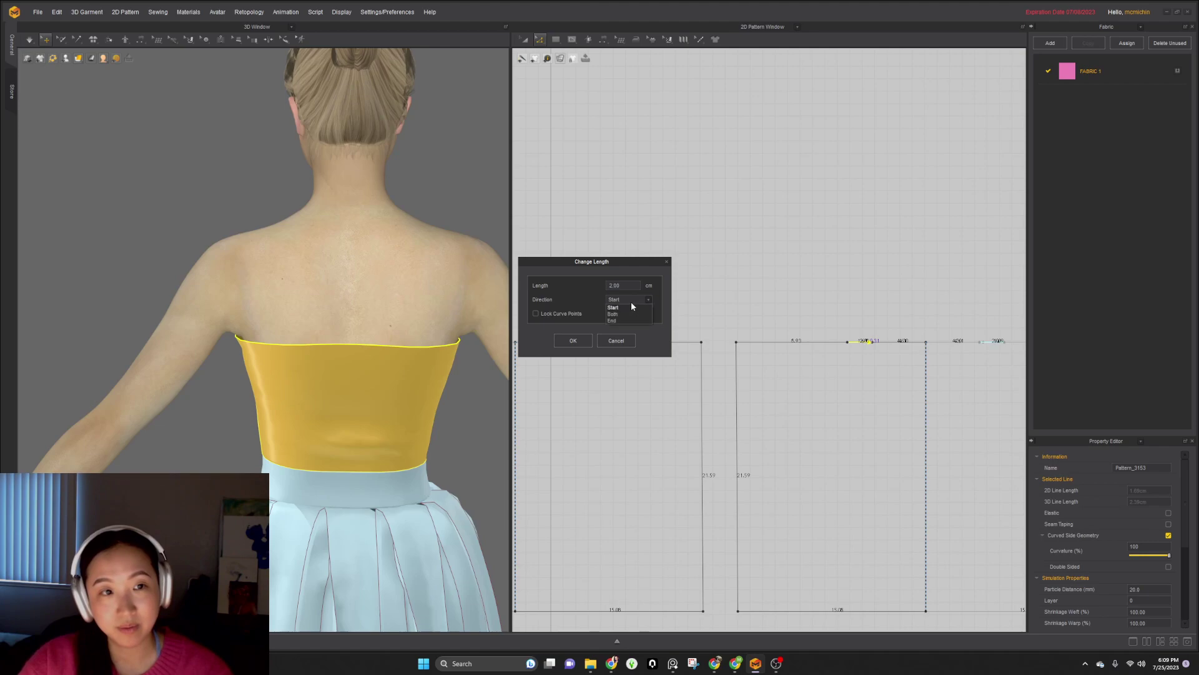
{"action": "left_click", "coordinate": [624, 320]}
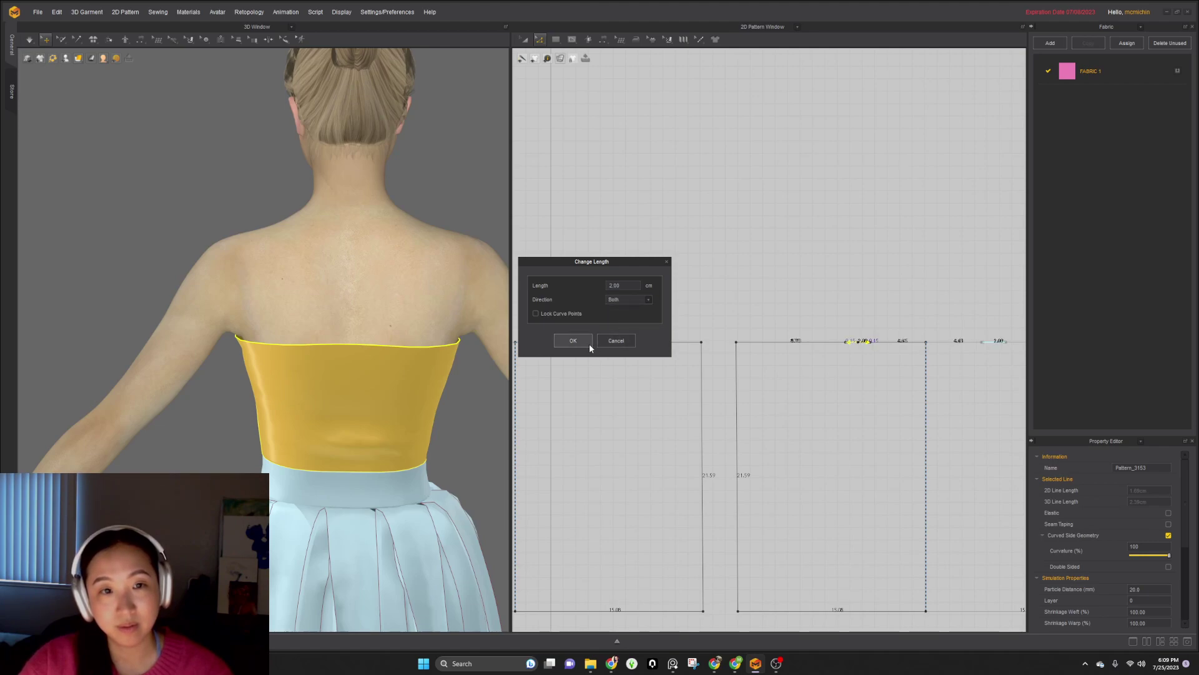
{"action": "left_click", "coordinate": [572, 341]}
- Change the length of the front strap segment to 2 cm in both directions
{"action": "left_click", "coordinate": [615, 344]}
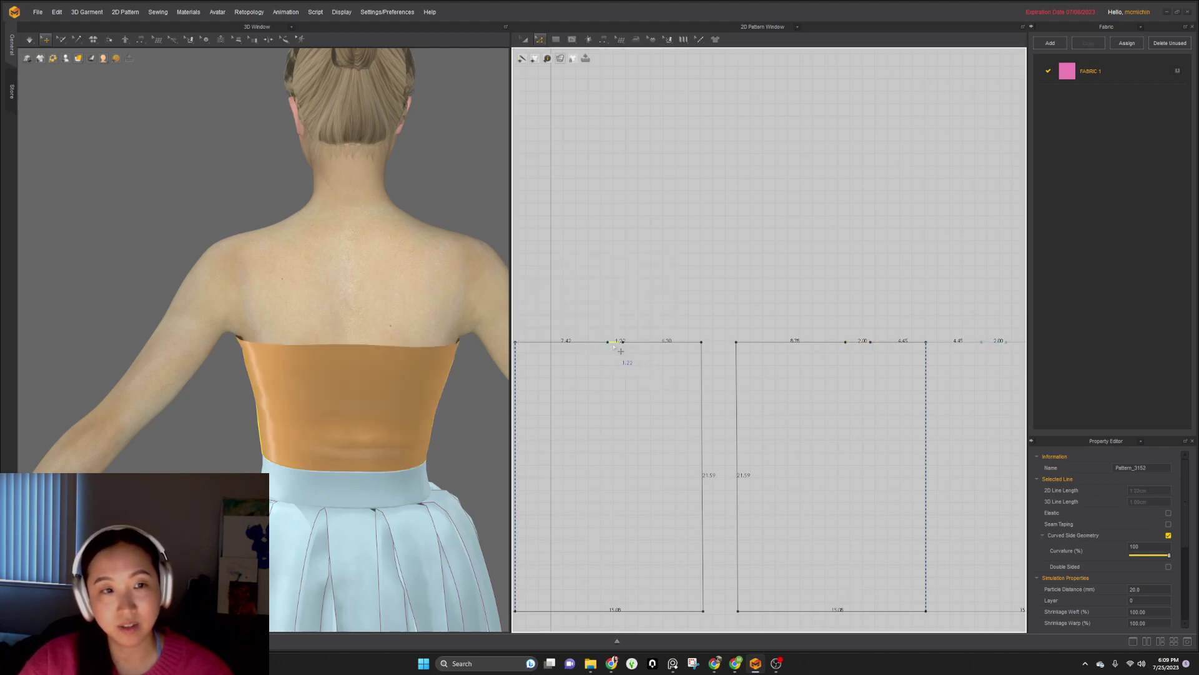
{"action": "right_click", "coordinate": [615, 343]}
{"action": "left_click", "coordinate": [643, 400]}
{"action": "type", "text": "2"}
{"action": "left_click", "coordinate": [629, 300]}
{"action": "left_click", "coordinate": [624, 314]}
{"action": "left_click", "coordinate": [580, 338]}
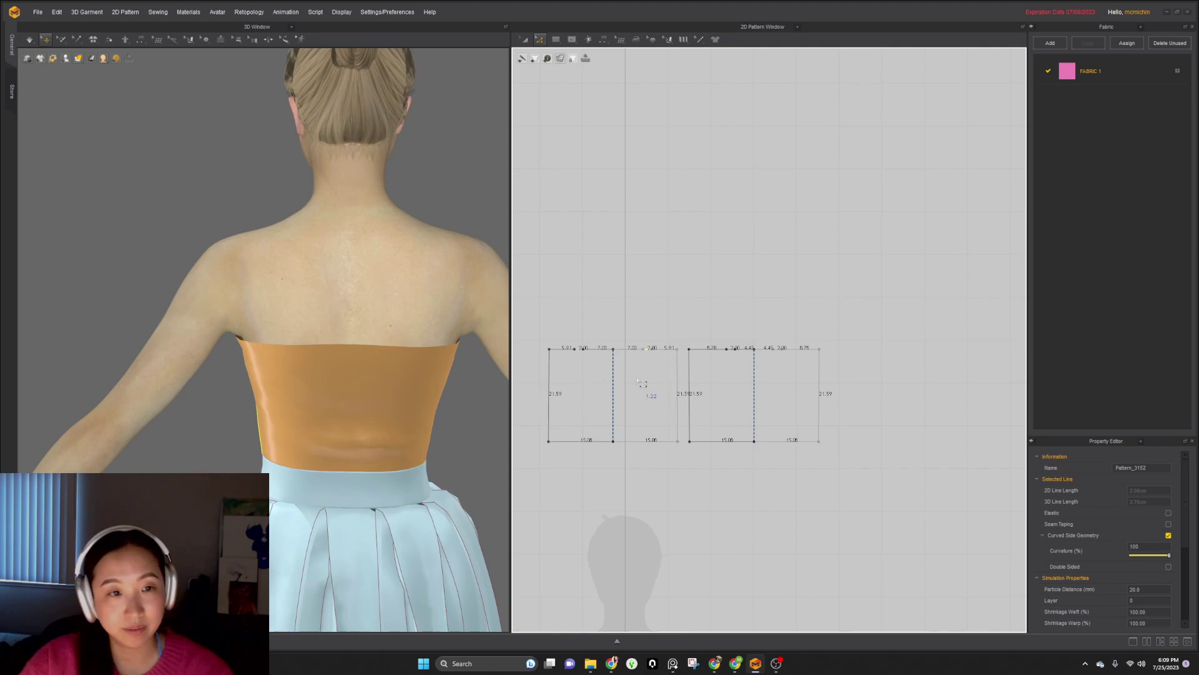
- Lower the front neckline's centre and add curve points to shape a rounded scoop from the centre up to the strap
{"action": "right_click_drag", "start_coordinate": [293, 403], "coordinate": [480, 416]}
{"action": "scroll", "coordinate": [658, 373], "scroll_direction": "up", "scroll_amount": 5}
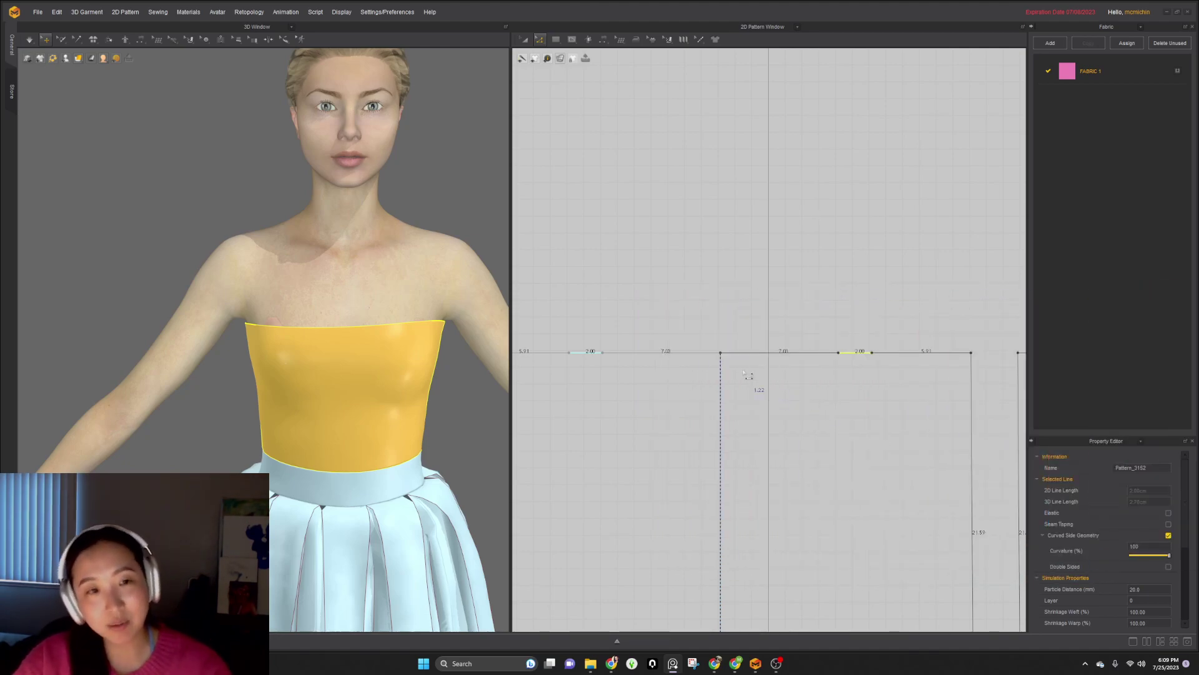
{"action": "left_click_drag", "start_coordinate": [728, 360], "coordinate": [728, 373]}
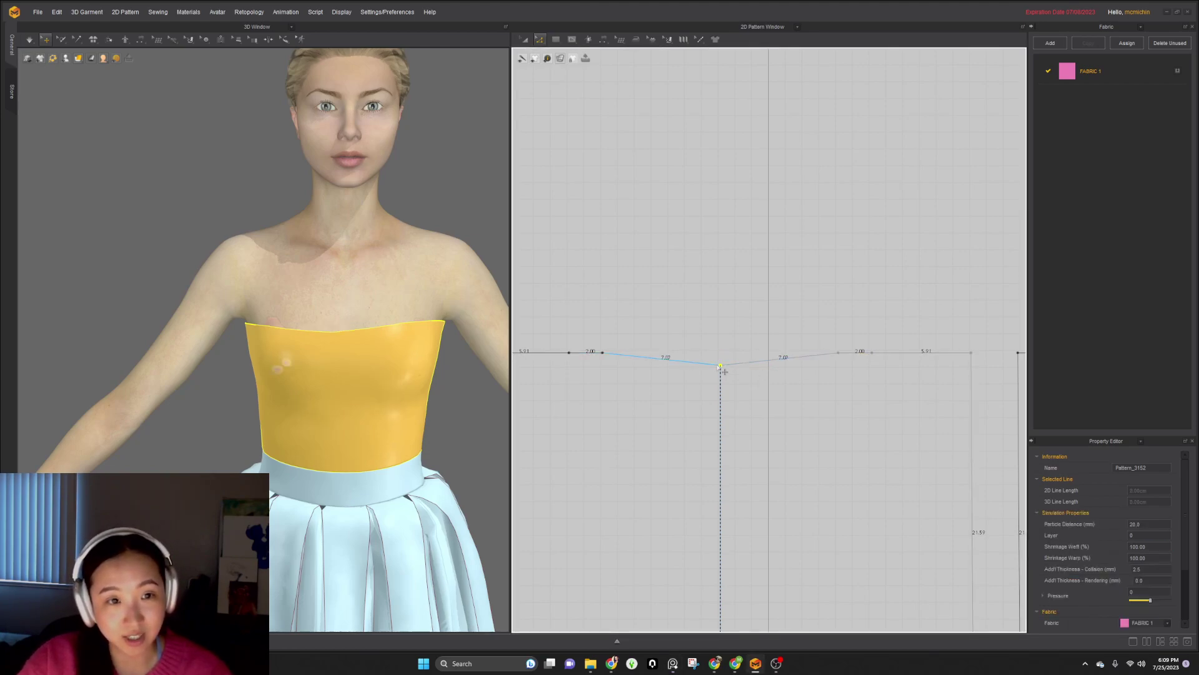
{"action": "left_click_drag", "start_coordinate": [741, 374], "coordinate": [755, 378]}
{"action": "scroll", "coordinate": [770, 381], "scroll_direction": "up", "scroll_amount": 4}
{"action": "scroll", "coordinate": [837, 369], "scroll_direction": "up", "scroll_amount": 2}
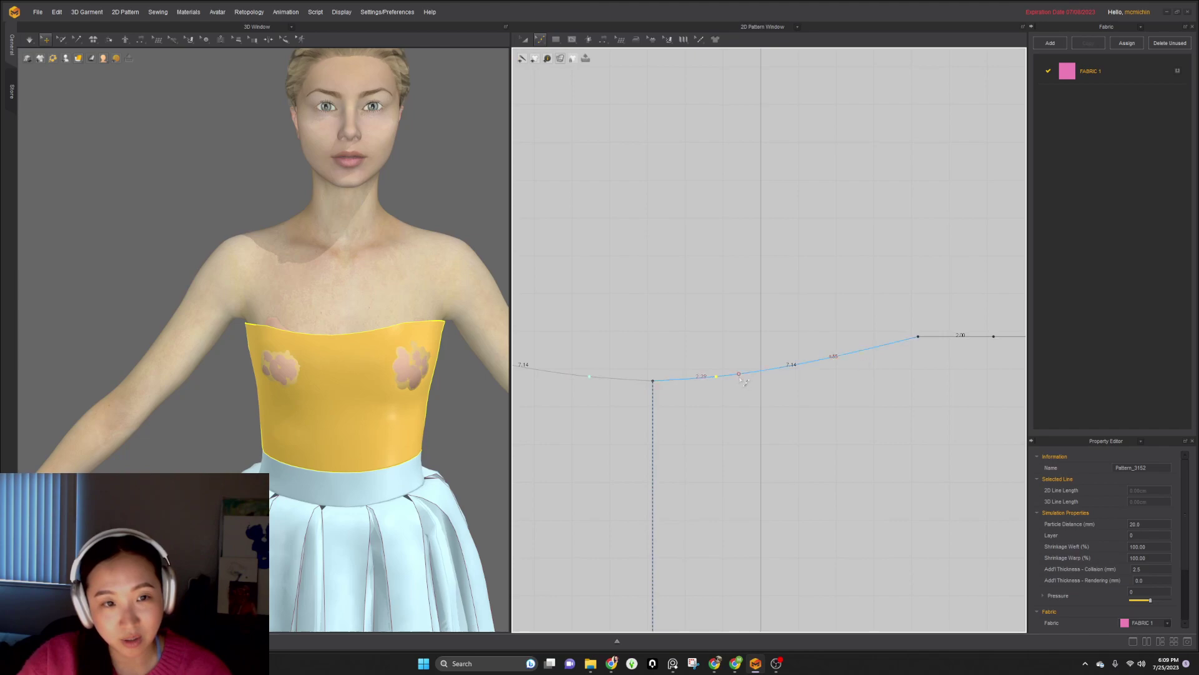
{"action": "left_click_drag", "start_coordinate": [892, 345], "coordinate": [910, 348]}
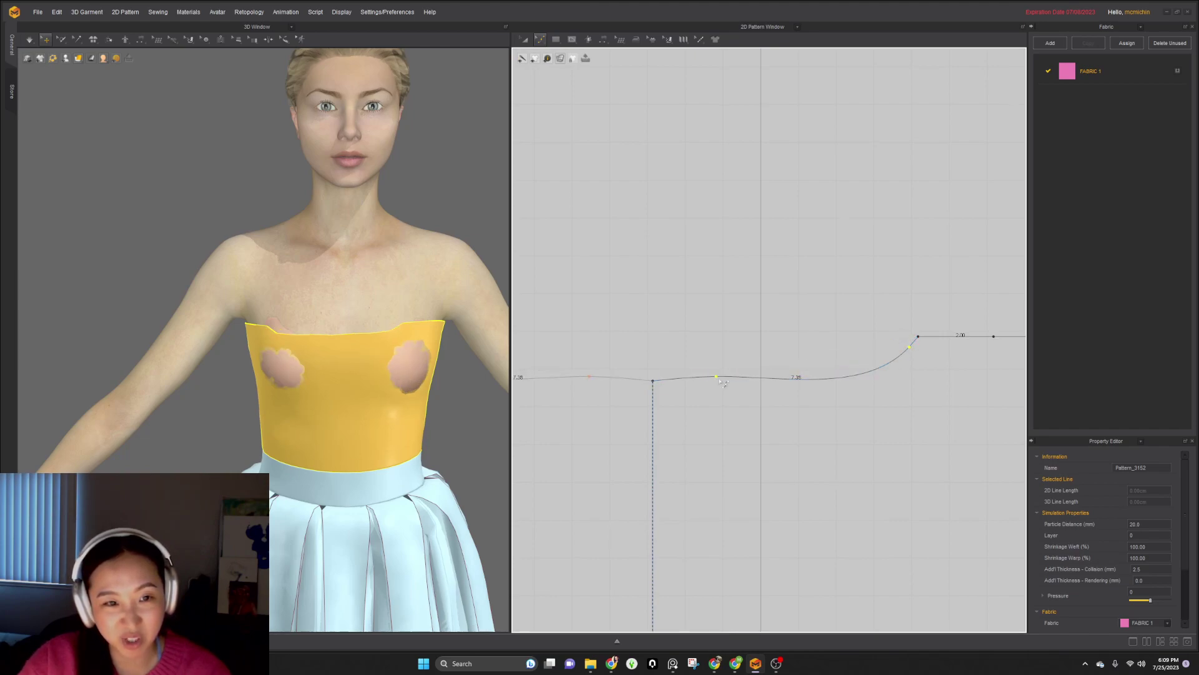
{"action": "mouse_move", "coordinate": [717, 377]}
{"action": "left_mouse_down"}
{"action": "mouse_move", "coordinate": [723, 388]}
{"action": "mouse_move", "coordinate": [653, 399]}
{"action": "mouse_move", "coordinate": [720, 399]}
{"action": "left_mouse_up"}
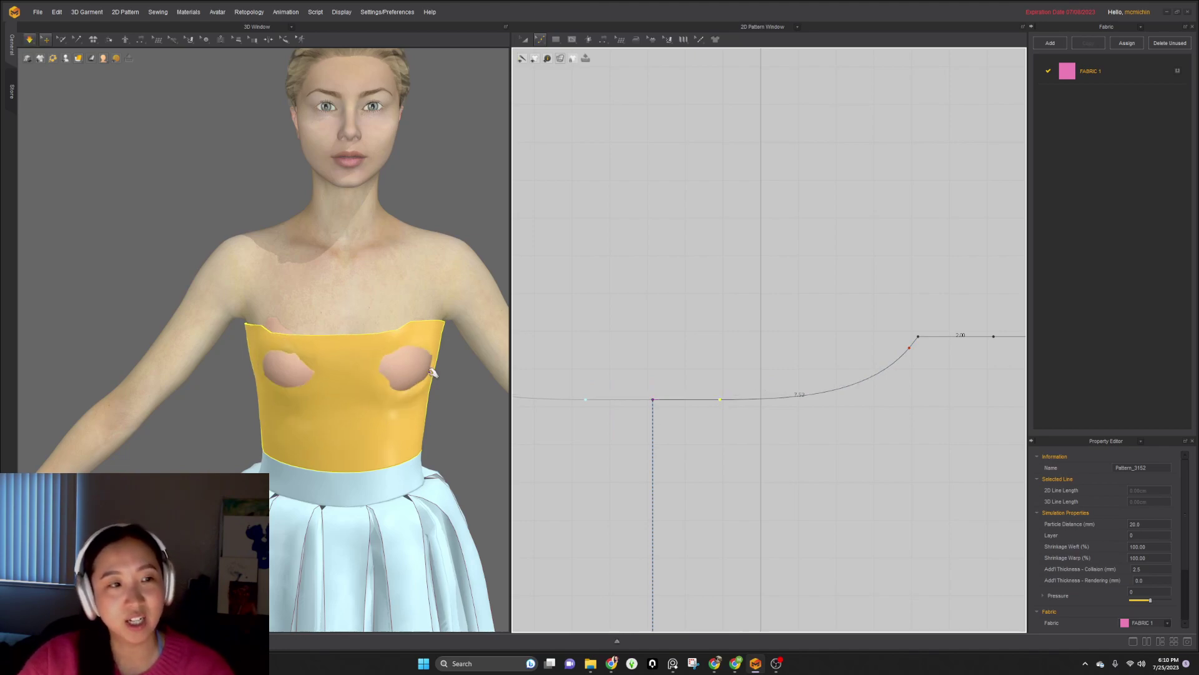
- Pull the front bodice fabric into place on the avatar and turn to its side to check the neckline
{"action": "left_click", "coordinate": [342, 361]}
{"action": "right_click_drag", "start_coordinate": [328, 366], "coordinate": [390, 384]}
{"action": "left_click_drag", "start_coordinate": [350, 358], "coordinate": [422, 326]}
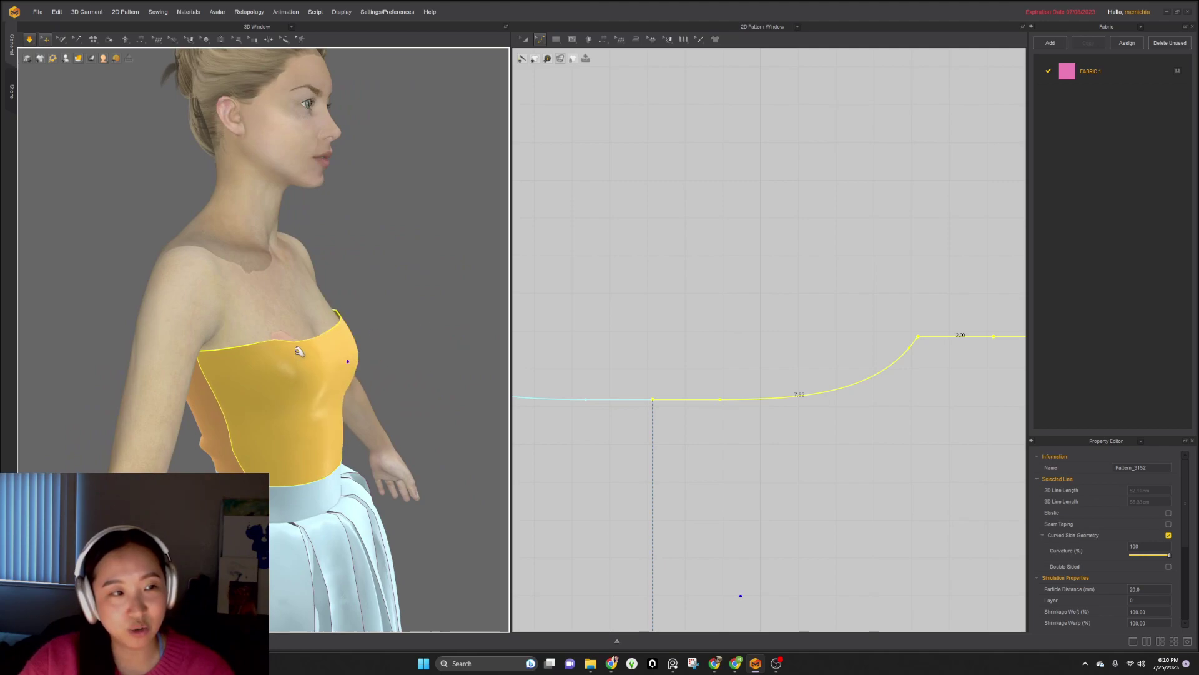
- Move the front strap segment's inner corner towards the centre, widening the segment to about 2.56 cm
{"action": "scroll", "coordinate": [844, 347], "scroll_direction": "down", "scroll_amount": 3}
{"action": "left_click", "coordinate": [845, 330]}
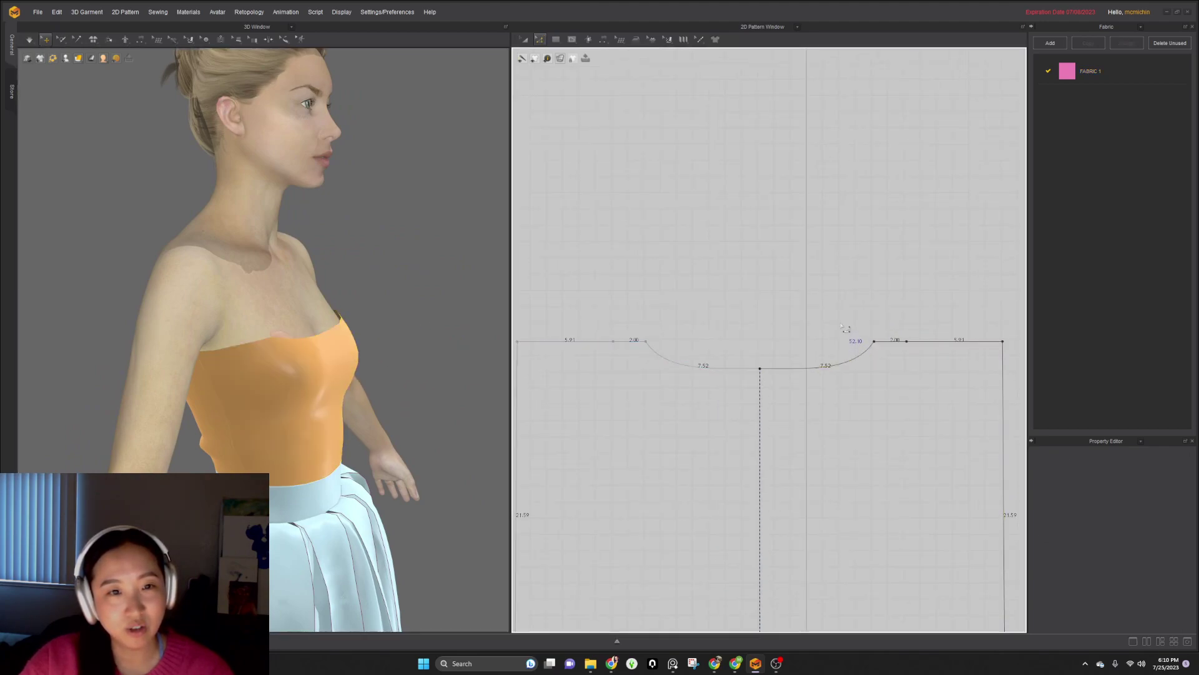
{"action": "scroll", "coordinate": [646, 341], "scroll_direction": "up", "scroll_amount": 2}
{"action": "right_click_drag", "start_coordinate": [284, 391], "coordinate": [235, 387]}
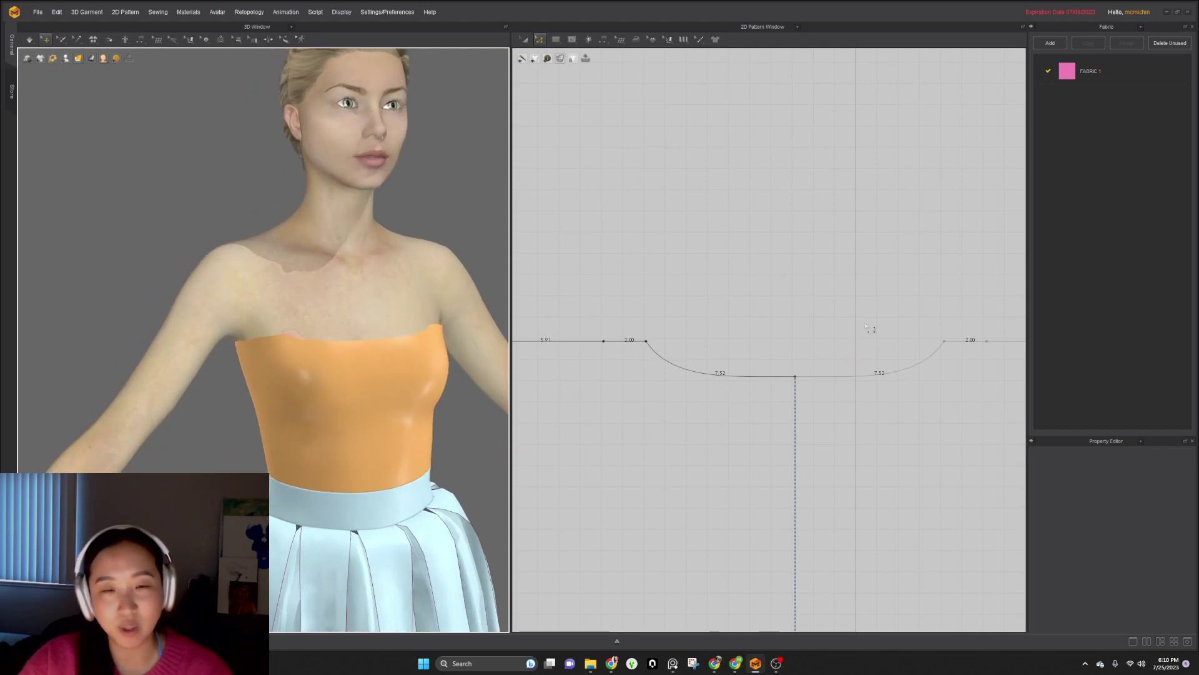
{"action": "scroll", "coordinate": [931, 331], "scroll_direction": "up", "scroll_amount": 3}
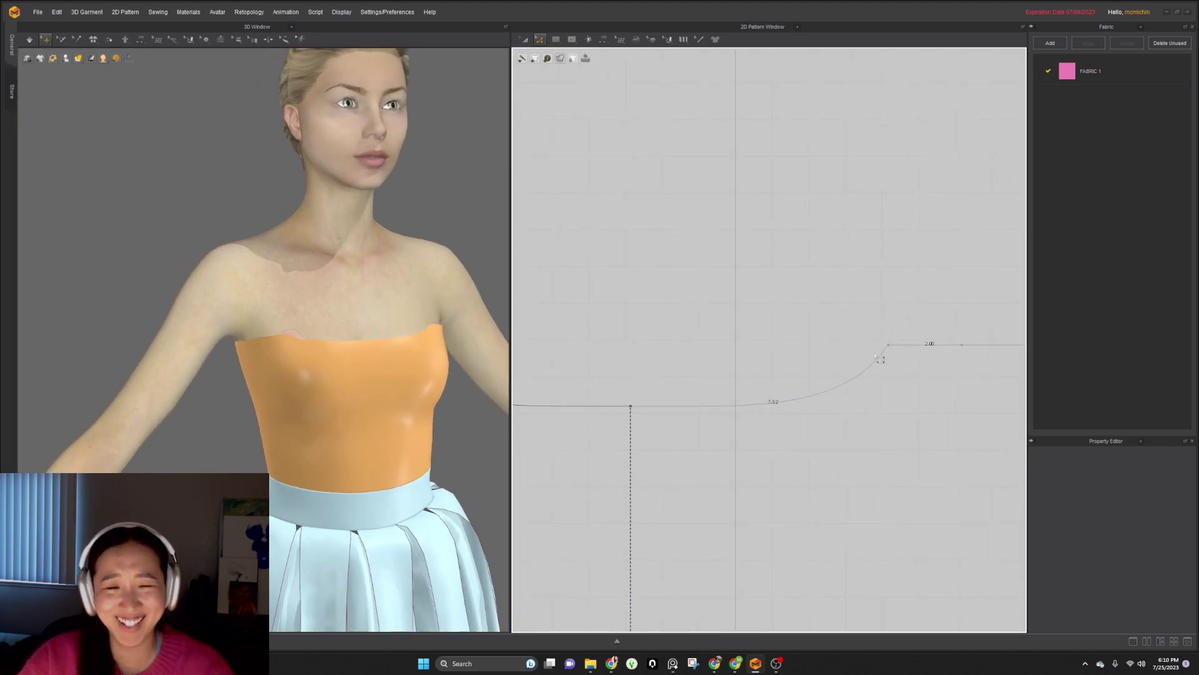
{"action": "left_click_drag", "start_coordinate": [897, 352], "coordinate": [875, 353]}
{"action": "scroll", "coordinate": [870, 368], "scroll_direction": "up", "scroll_amount": 1}
- Steepen the front neckline beside the strap and add curve points along the scoop to smooth it down to the centre
{"action": "left_click_drag", "start_coordinate": [869, 360], "coordinate": [877, 364]}
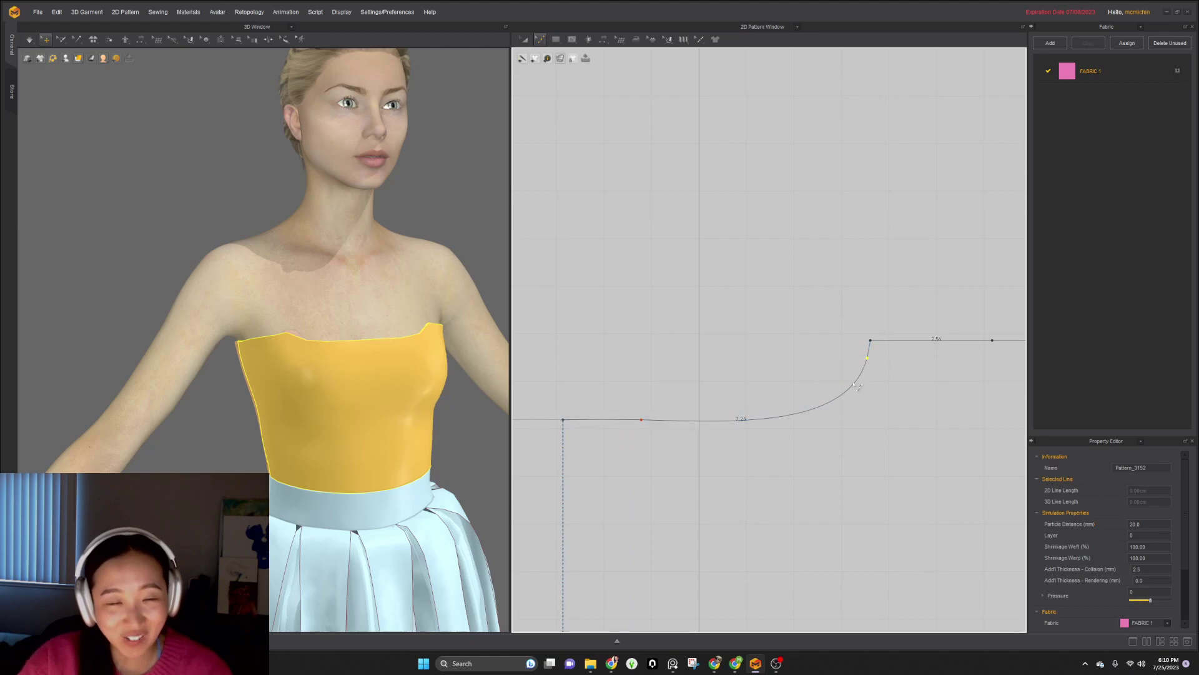
{"action": "left_click_drag", "start_coordinate": [845, 403], "coordinate": [837, 390]}
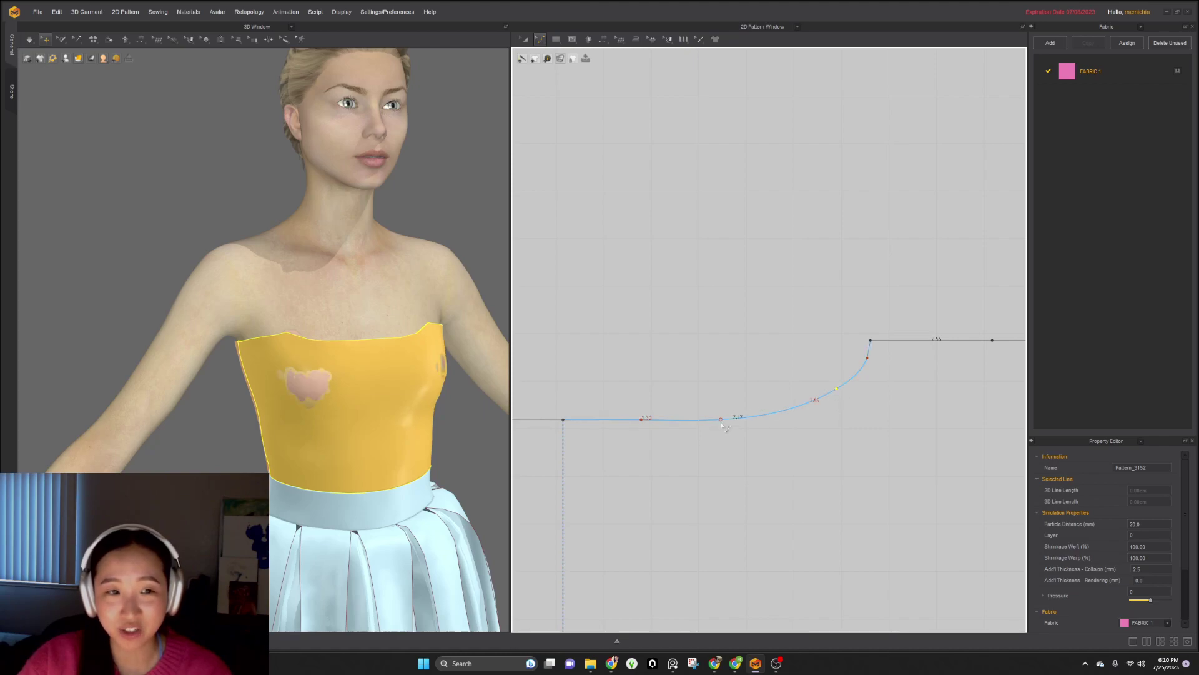
{"action": "left_click_drag", "start_coordinate": [748, 420], "coordinate": [746, 417]}
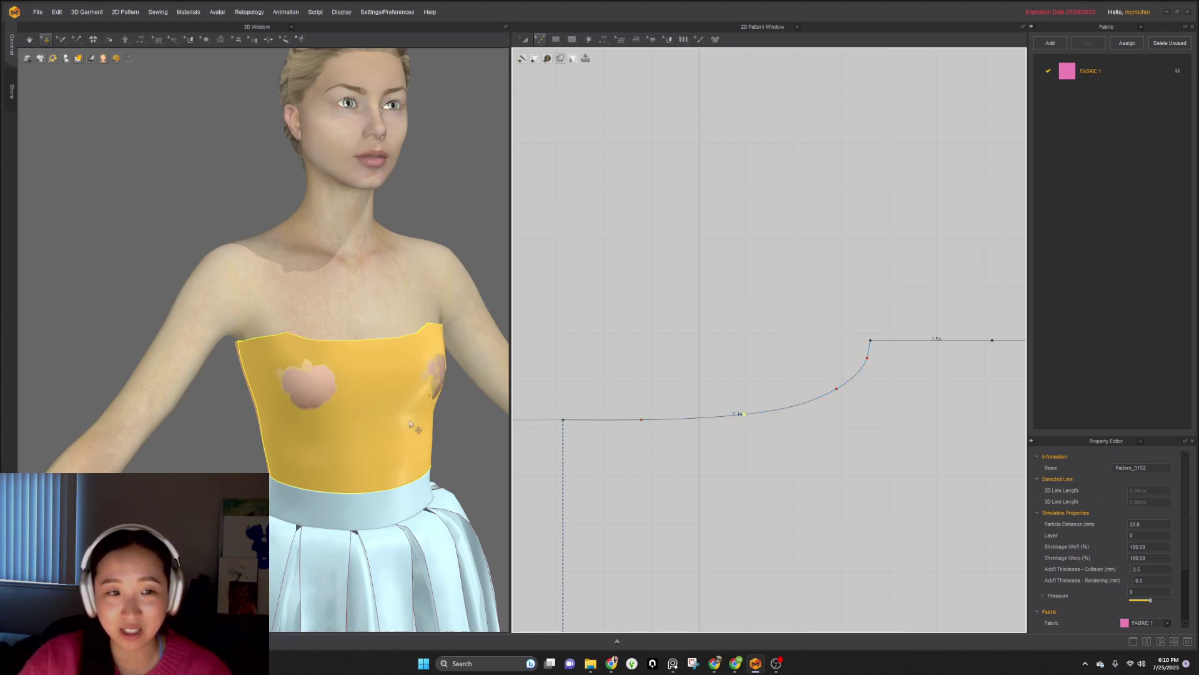
- Face the avatar's front, run the simulation and pull the front bodice up at its neckline
{"action": "scroll", "coordinate": [380, 415], "scroll_direction": "down", "scroll_amount": 3}
{"action": "right_click_drag", "start_coordinate": [383, 415], "coordinate": [370, 426]}
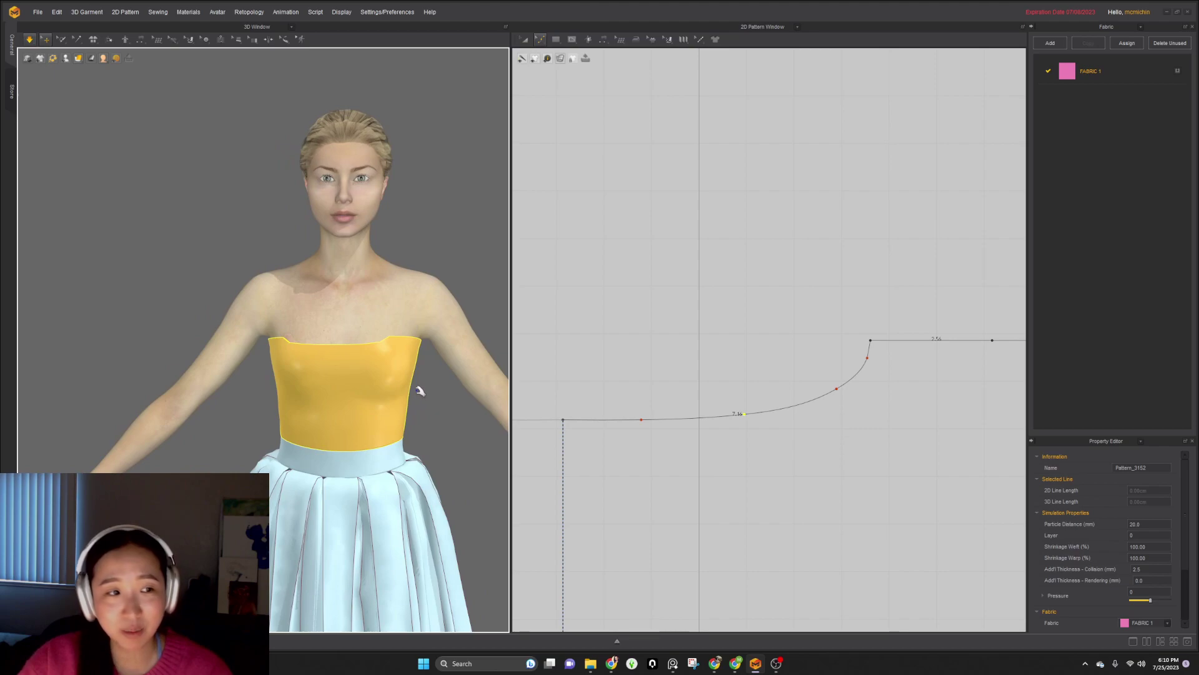
{"action": "key", "text": "space"}
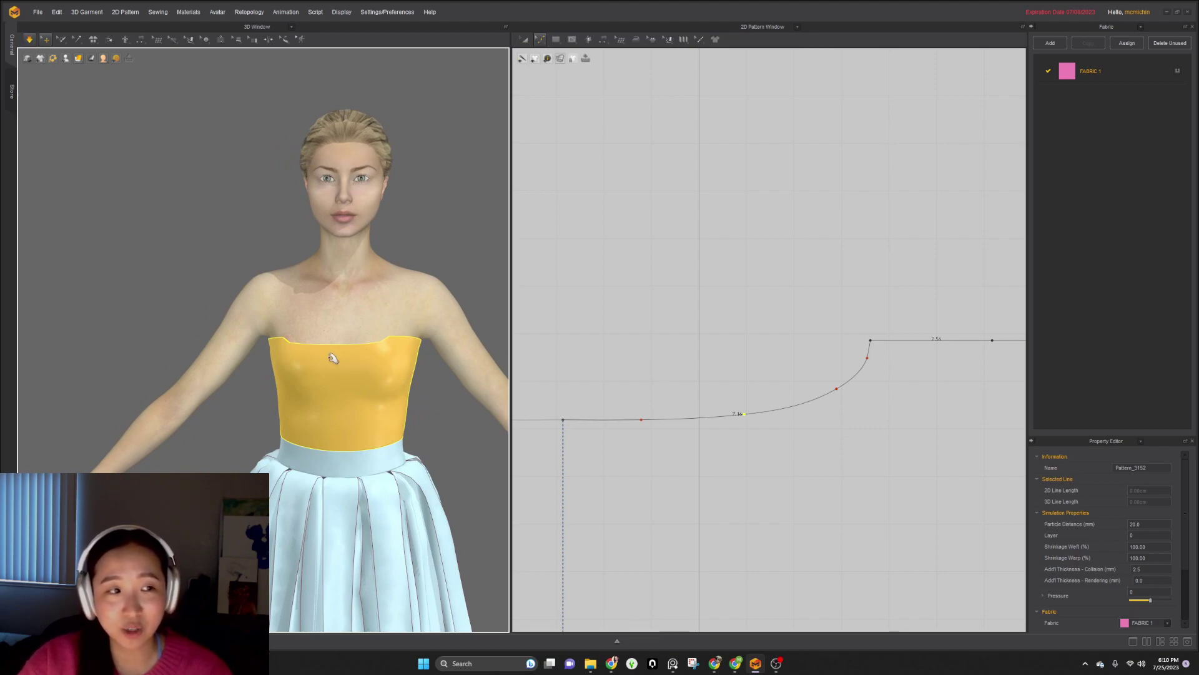
{"action": "left_click", "coordinate": [337, 356]}
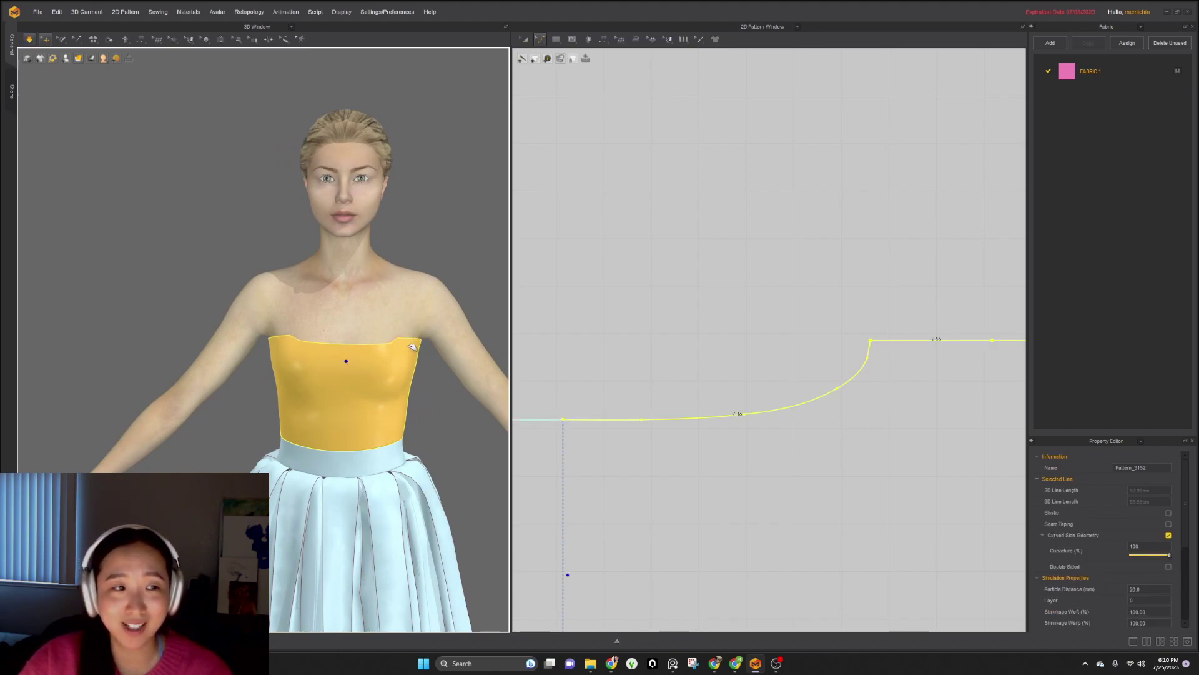
- Lower the top side corners of the front and back bodice together, shortening both side seams to about 17.3 cm
{"action": "scroll", "coordinate": [704, 358], "scroll_direction": "down", "scroll_amount": 3}
{"action": "scroll", "coordinate": [868, 394], "scroll_direction": "up", "scroll_amount": 3}
{"action": "middle_click_drag", "start_coordinate": [840, 392], "coordinate": [784, 384]}
{"action": "scroll", "coordinate": [973, 325], "scroll_direction": "down", "scroll_amount": 7}
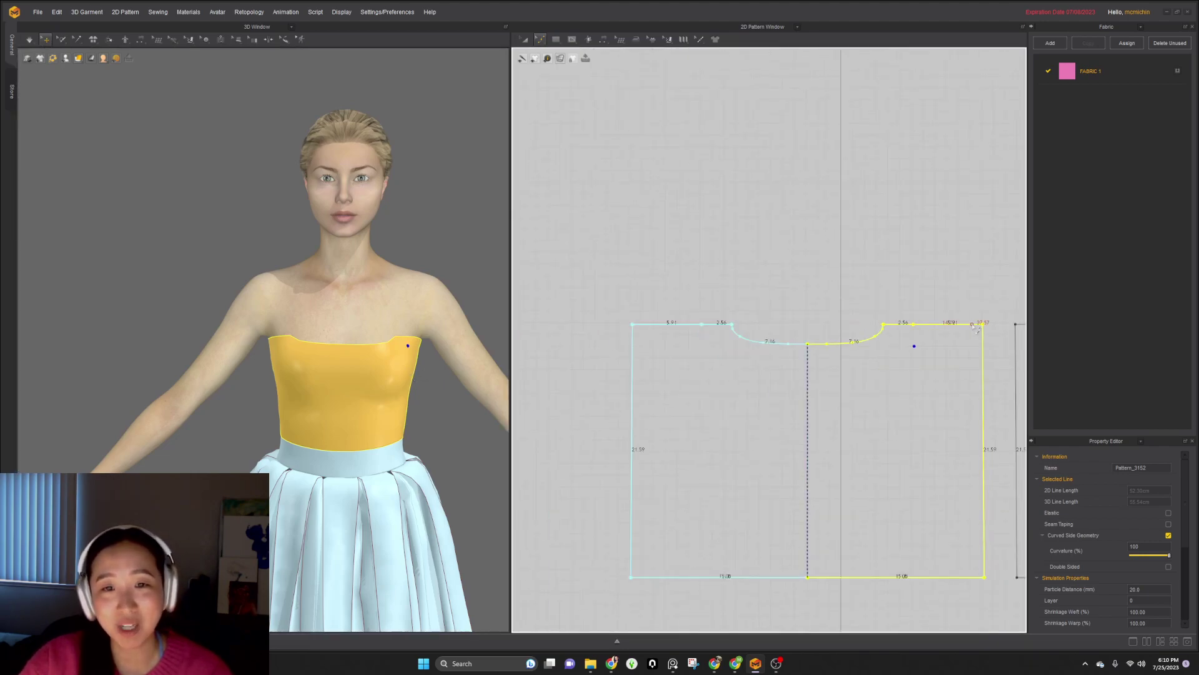
{"action": "middle_click_drag", "start_coordinate": [1009, 303], "coordinate": [871, 288]}
{"action": "scroll", "coordinate": [870, 289], "scroll_direction": "down", "scroll_amount": 1}
{"action": "scroll", "coordinate": [851, 326], "scroll_direction": "up", "scroll_amount": 3}
{"action": "left_click_drag", "start_coordinate": [819, 234], "coordinate": [874, 293]}
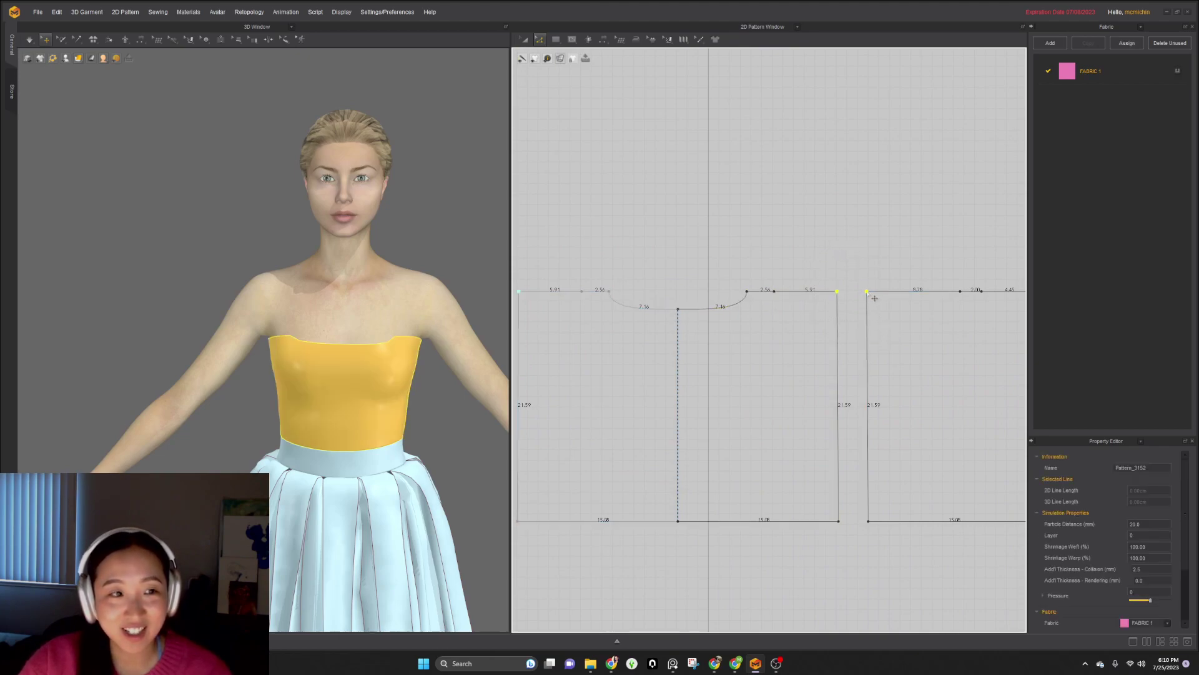
{"action": "right_click_drag", "start_coordinate": [447, 373], "coordinate": [441, 353]}
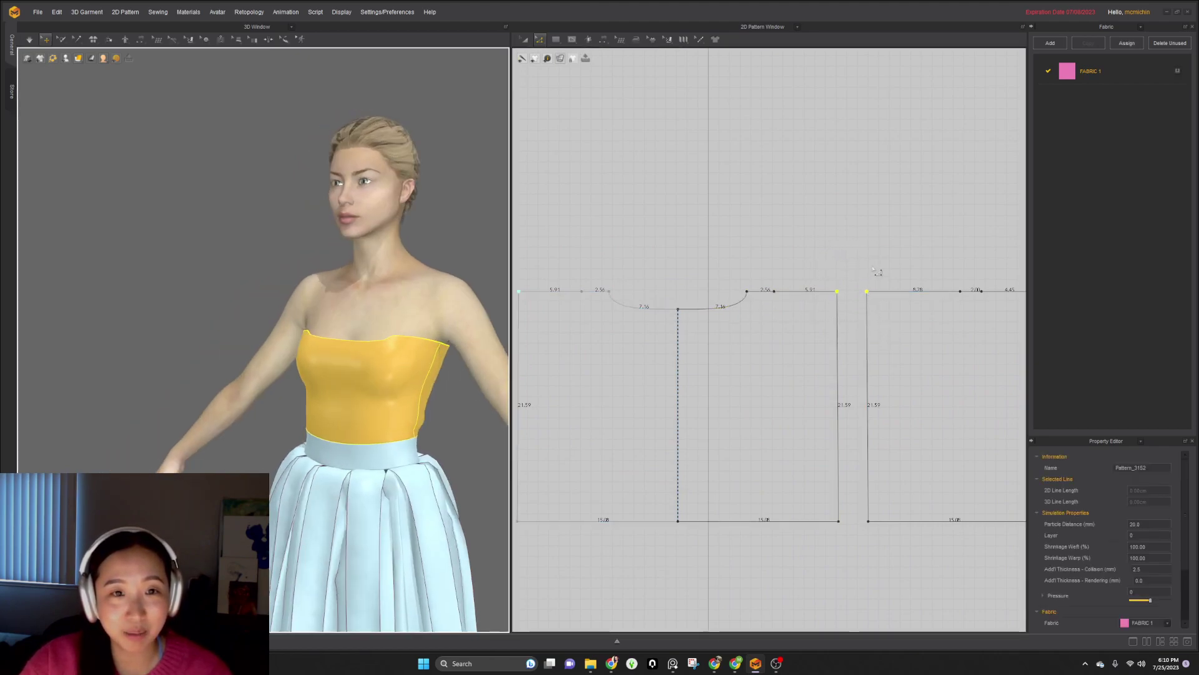
{"action": "left_click_drag", "start_coordinate": [843, 294], "coordinate": [848, 337]}
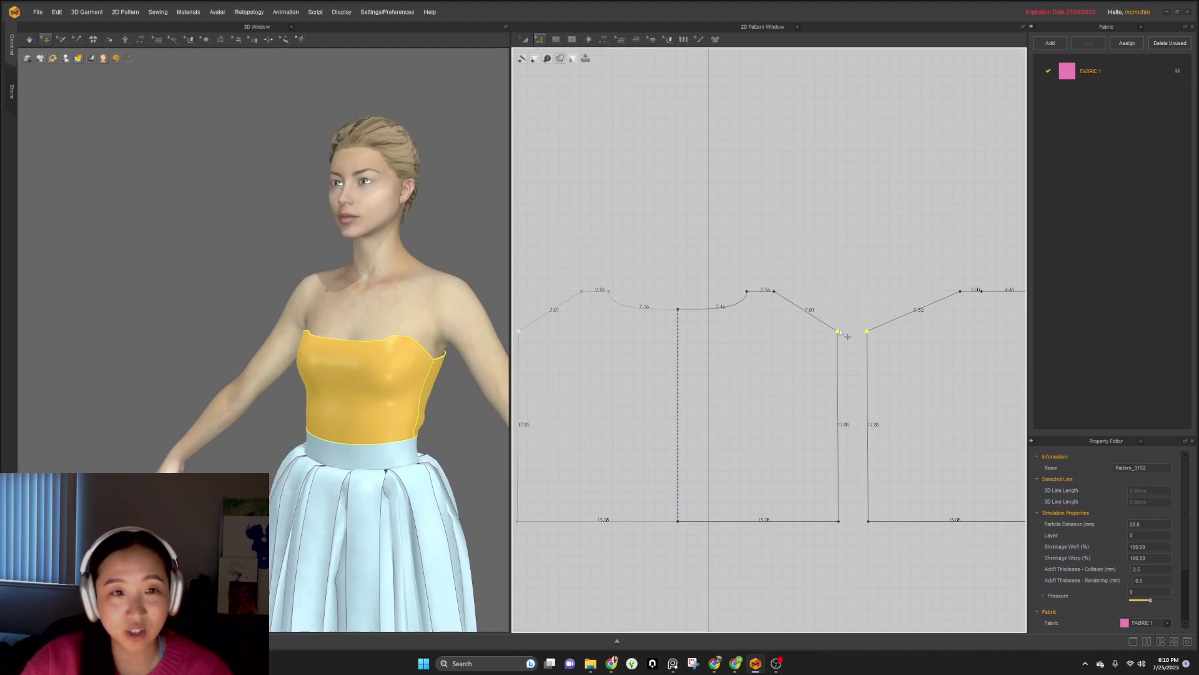
{"action": "left_click_drag", "start_coordinate": [846, 338], "coordinate": [822, 339]}
- Add curve points to the front bodice's slanted underarm edge, shaping a concave armhole that drops steeply from the strap
{"action": "scroll", "coordinate": [819, 336], "scroll_direction": "up", "scroll_amount": 5}
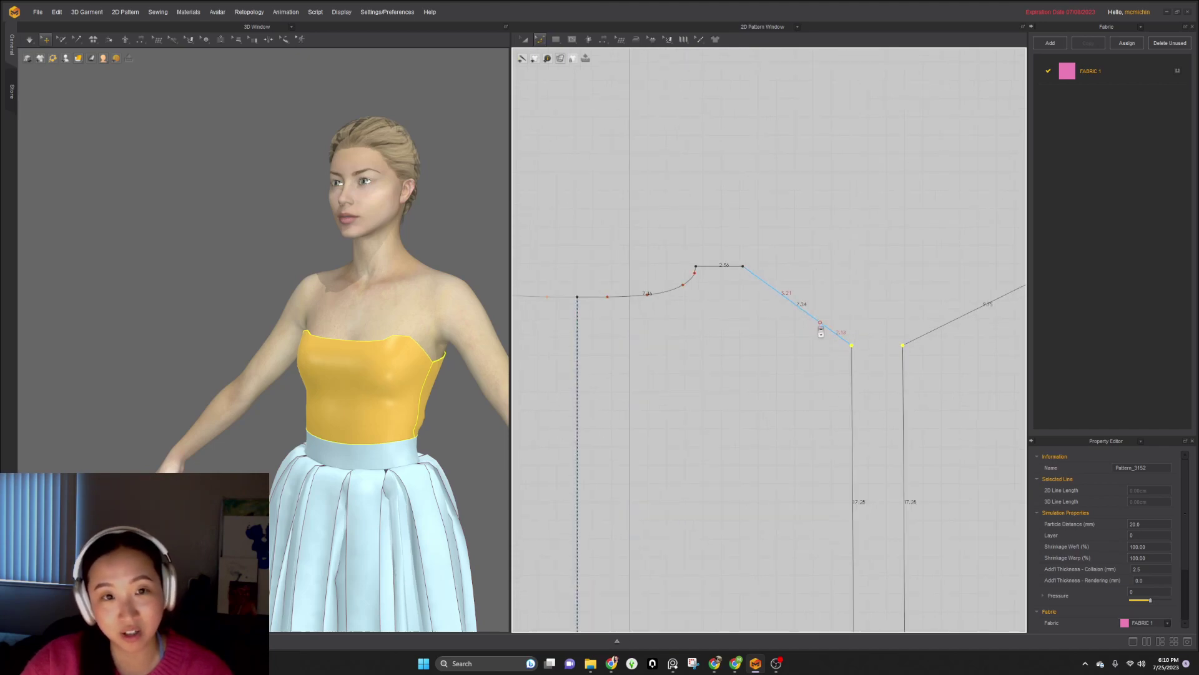
{"action": "left_click_drag", "start_coordinate": [822, 322], "coordinate": [821, 353]}
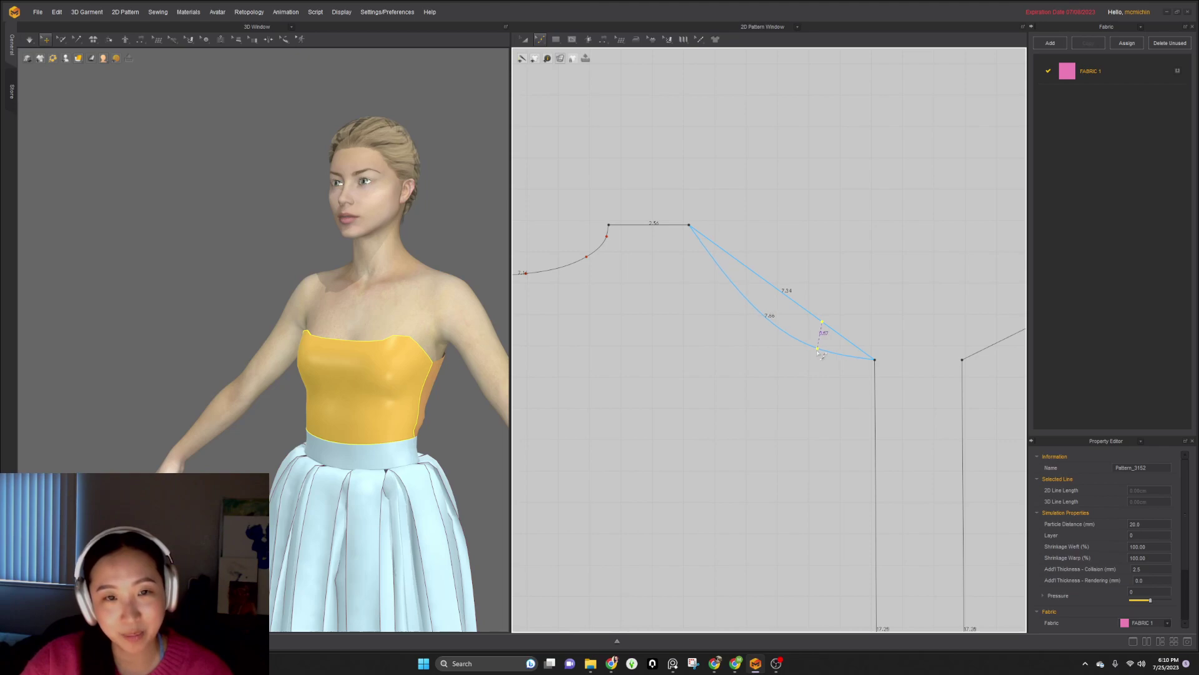
{"action": "left_click_drag", "start_coordinate": [819, 352], "coordinate": [818, 351]}
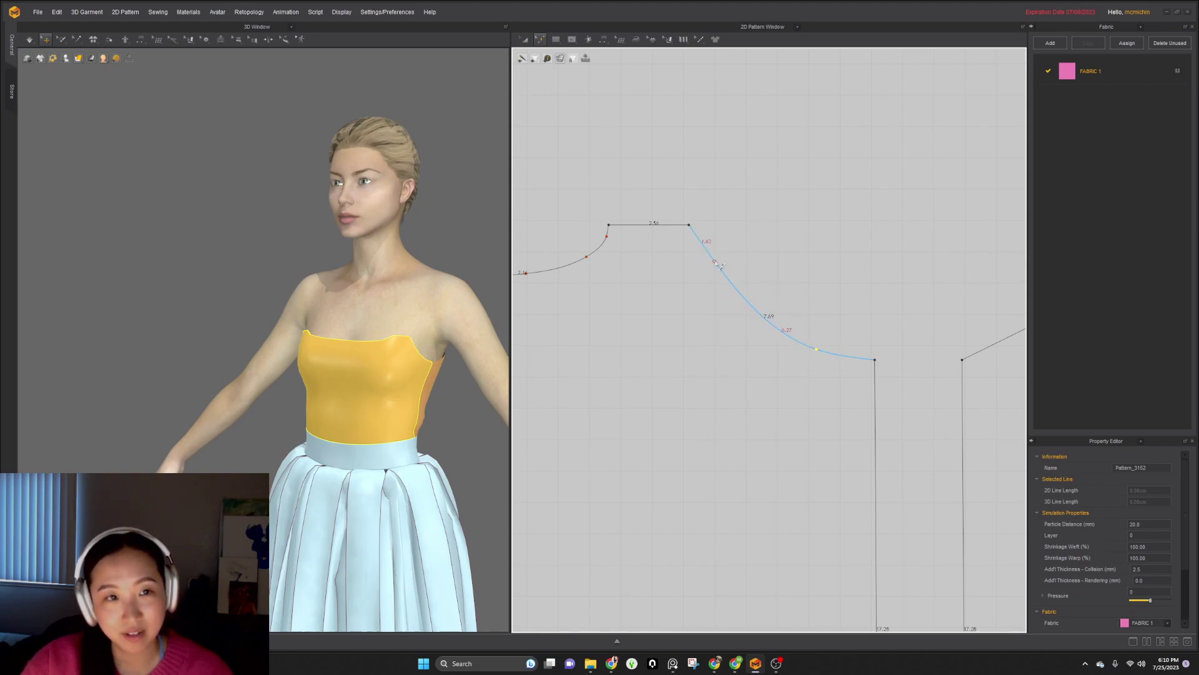
{"action": "left_click_drag", "start_coordinate": [716, 264], "coordinate": [698, 244]}
{"action": "scroll", "coordinate": [692, 245], "scroll_direction": "up", "scroll_amount": 3}
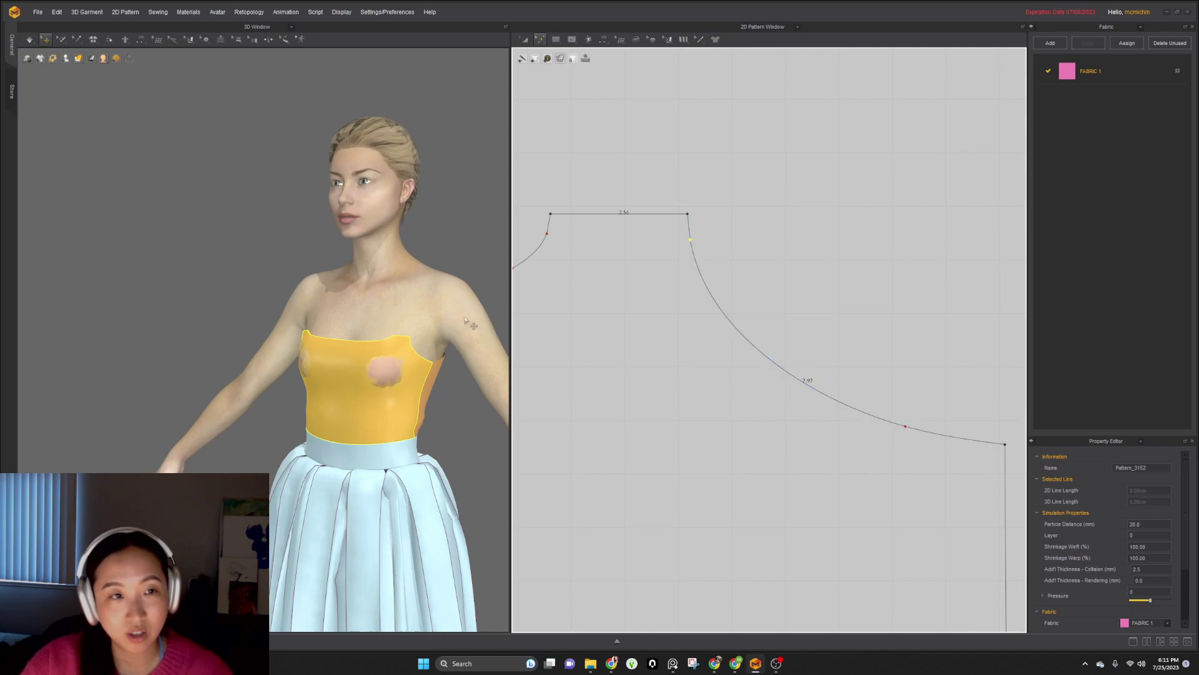
- Pull the front bodice into place near the armhole in the simulation, and turn the avatar to show its back
{"action": "left_click", "coordinate": [384, 343]}
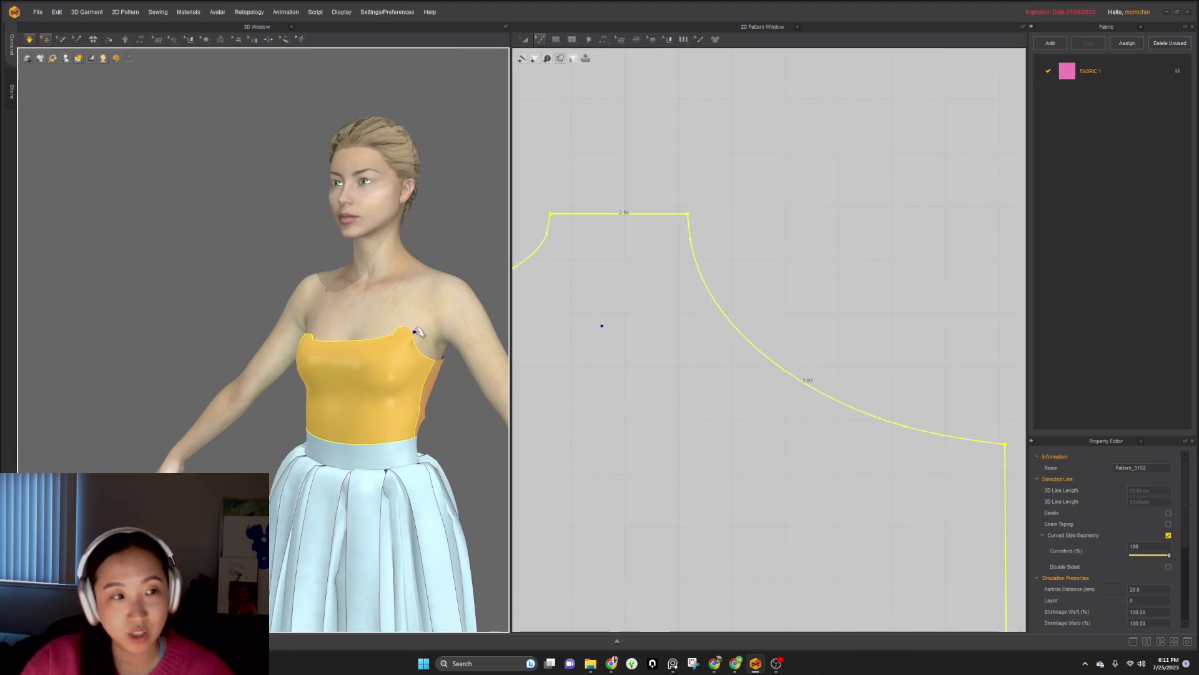
{"action": "left_click", "coordinate": [388, 346]}
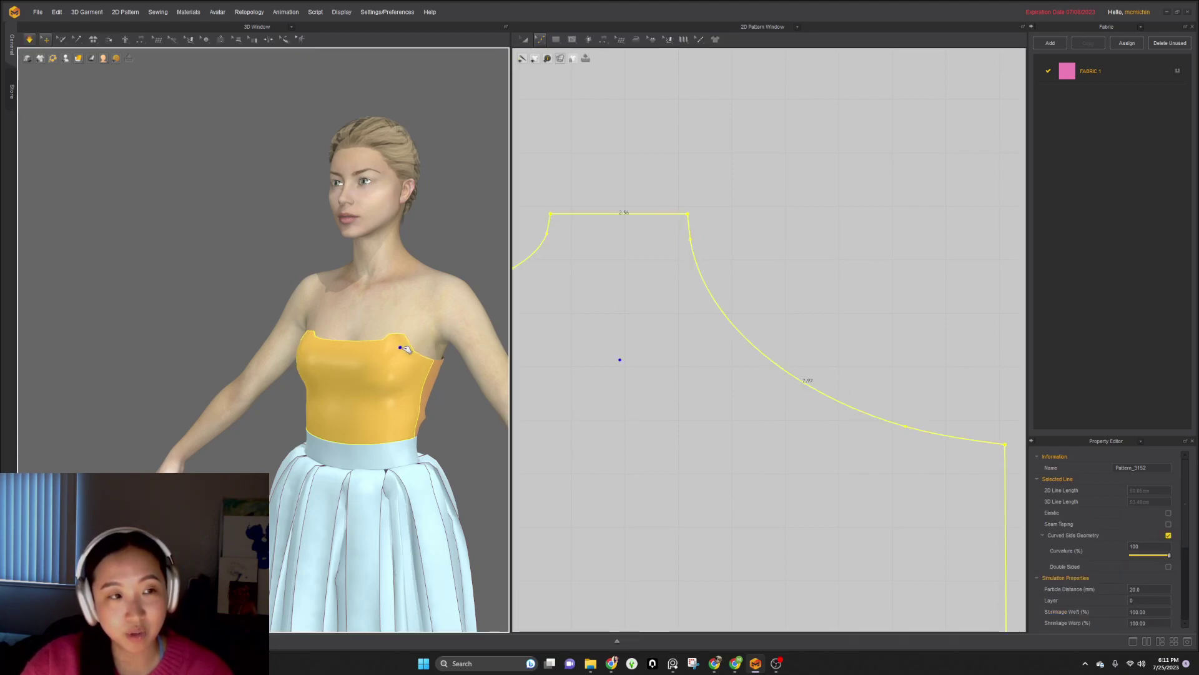
{"action": "right_click_drag", "start_coordinate": [417, 379], "coordinate": [441, 389]}
{"action": "scroll", "coordinate": [697, 364], "scroll_direction": "down", "scroll_amount": 6}
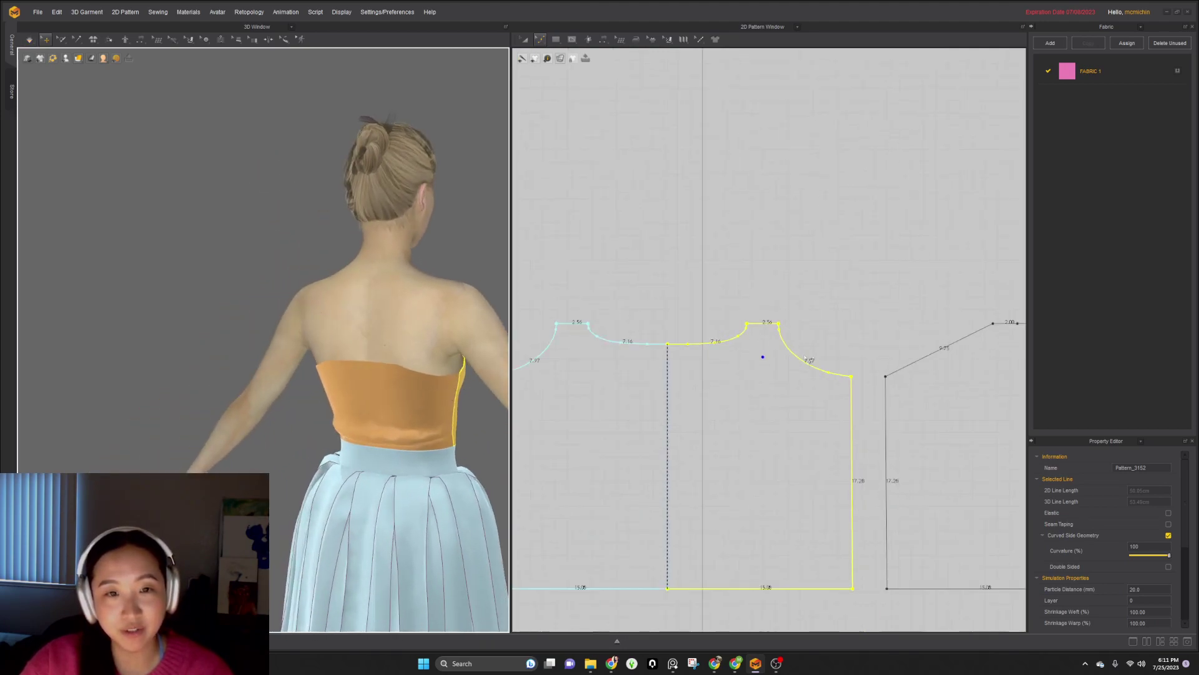
{"action": "scroll", "coordinate": [750, 347], "scroll_direction": "up", "scroll_amount": 1}
{"action": "scroll", "coordinate": [740, 306], "scroll_direction": "up", "scroll_amount": 3}
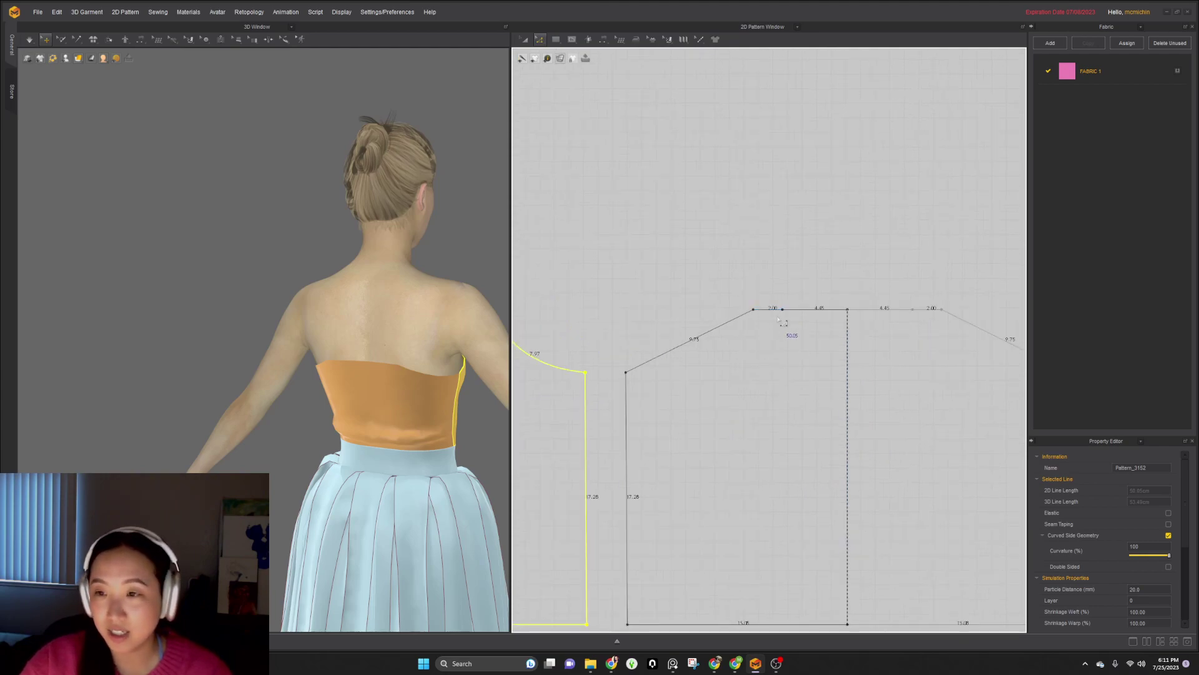
{"action": "left_click", "coordinate": [769, 312]}
{"action": "double_click", "coordinate": [812, 311], "text": "shift"}
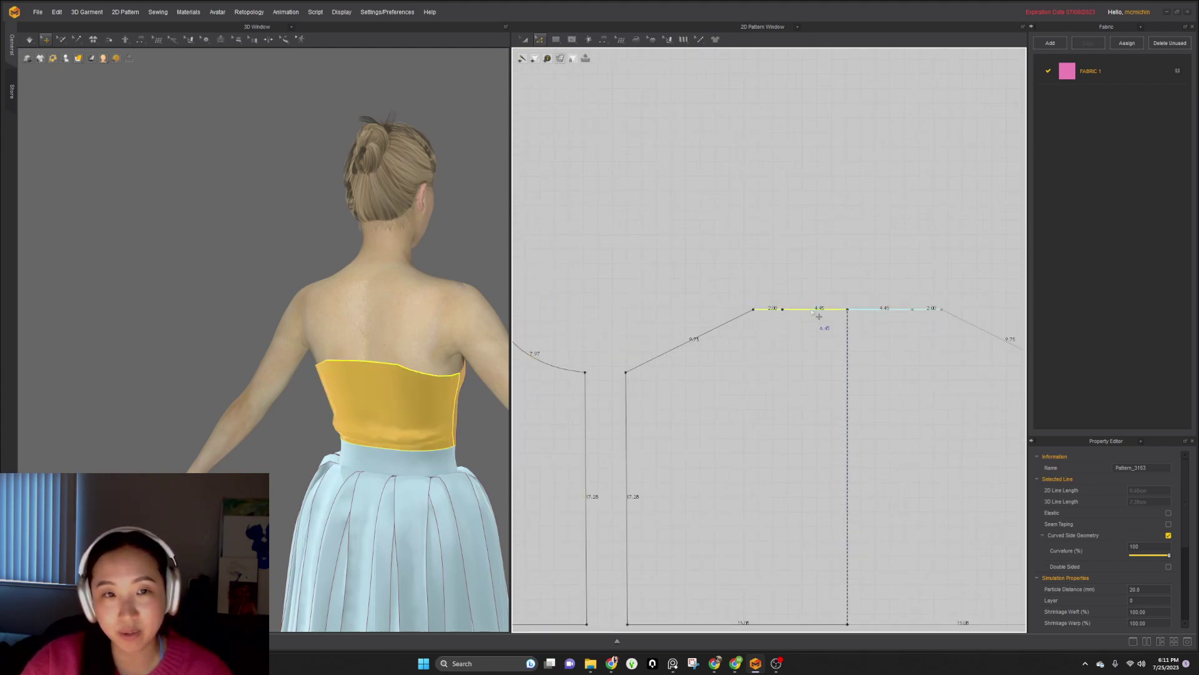
{"action": "left_click_drag", "start_coordinate": [812, 312], "coordinate": [809, 339]}
{"action": "key", "text": "ctrl+z"}
{"action": "left_click", "coordinate": [816, 302]}
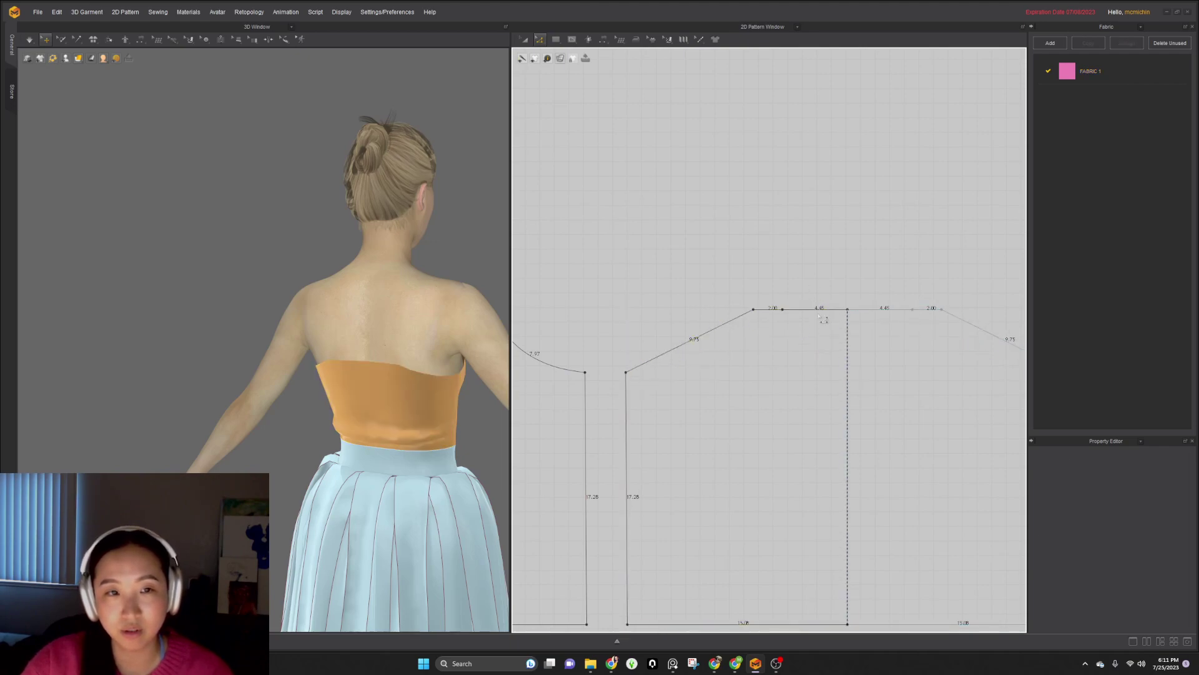
- Lower the back bodice's strap and centre segments together until its whole top edge is level with the side corner
{"action": "left_click", "coordinate": [815, 312]}
{"action": "left_click", "coordinate": [769, 313], "text": "shift"}
{"action": "left_click_drag", "start_coordinate": [769, 313], "coordinate": [771, 380]}
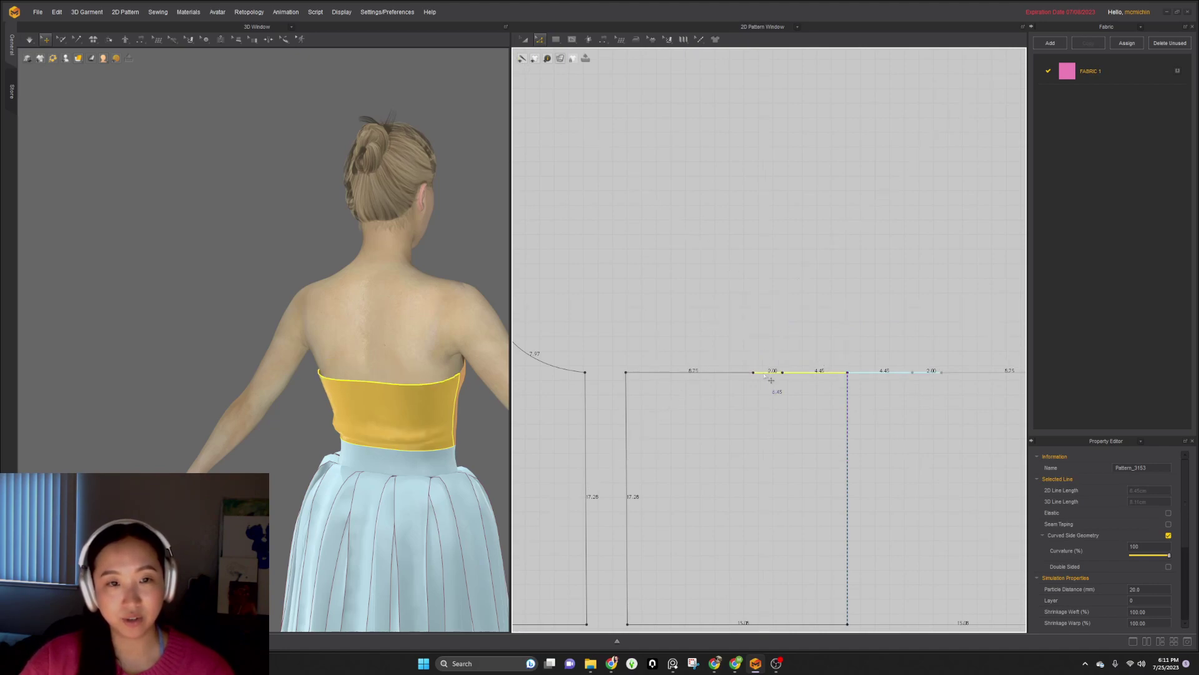
{"action": "right_click_drag", "start_coordinate": [392, 468], "coordinate": [420, 426]}
- Try tapering the back bodice by moving its bottom side corner inward to a 13.73 cm half-width, and pull the fabric
{"action": "scroll", "coordinate": [754, 416], "scroll_direction": "down", "scroll_amount": 4}
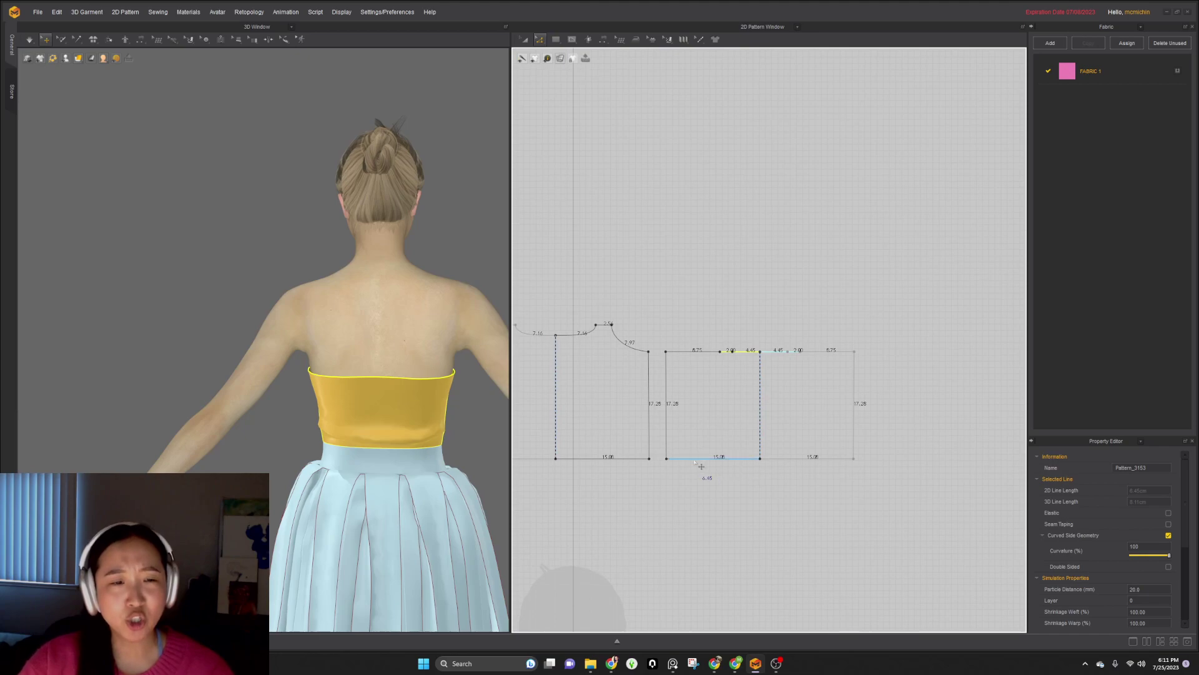
{"action": "left_click_drag", "start_coordinate": [667, 460], "coordinate": [675, 460]}
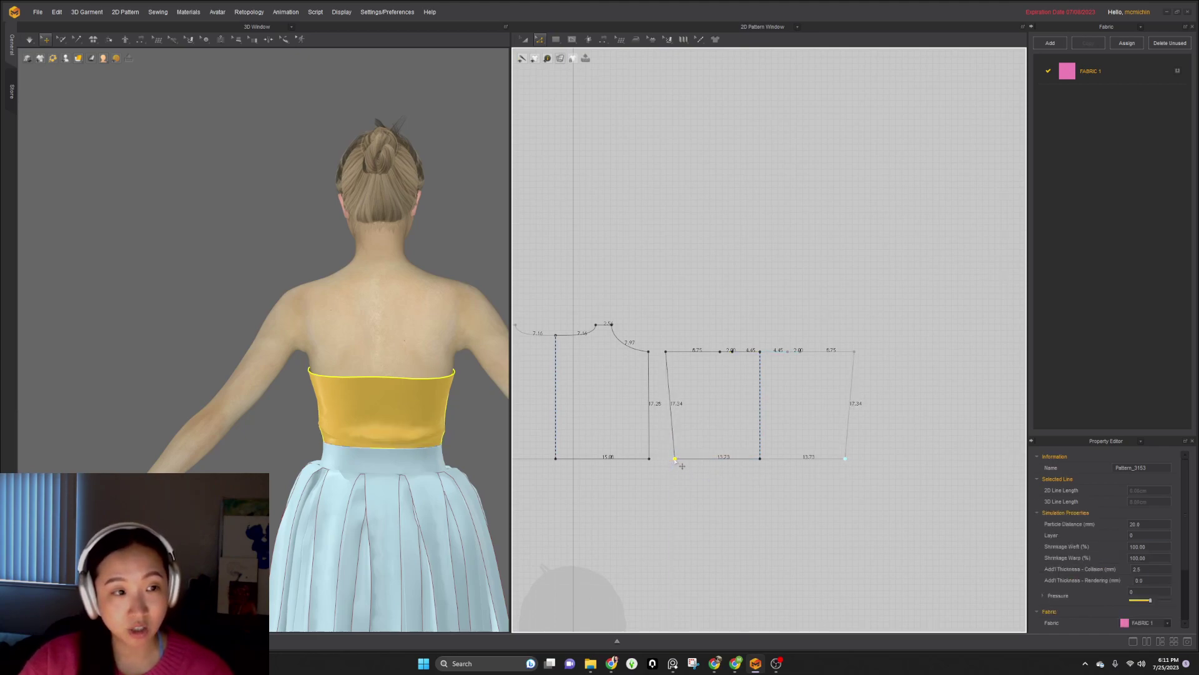
{"action": "left_click", "coordinate": [364, 400]}
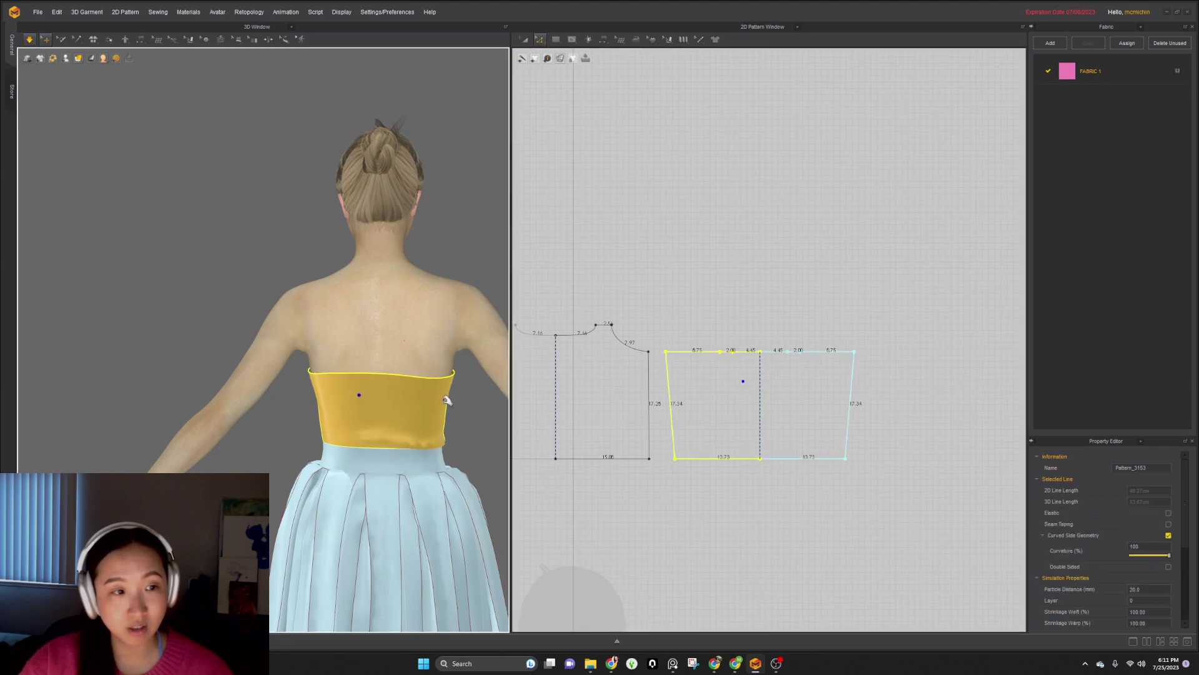
{"action": "left_click_drag", "start_coordinate": [473, 354], "coordinate": [462, 373]}
{"action": "left_click_drag", "start_coordinate": [356, 394], "coordinate": [324, 369]}
- Check the bodice's fit from the side with the strain map, and hide the map again
{"action": "right_click_drag", "start_coordinate": [328, 433], "coordinate": [484, 436]}
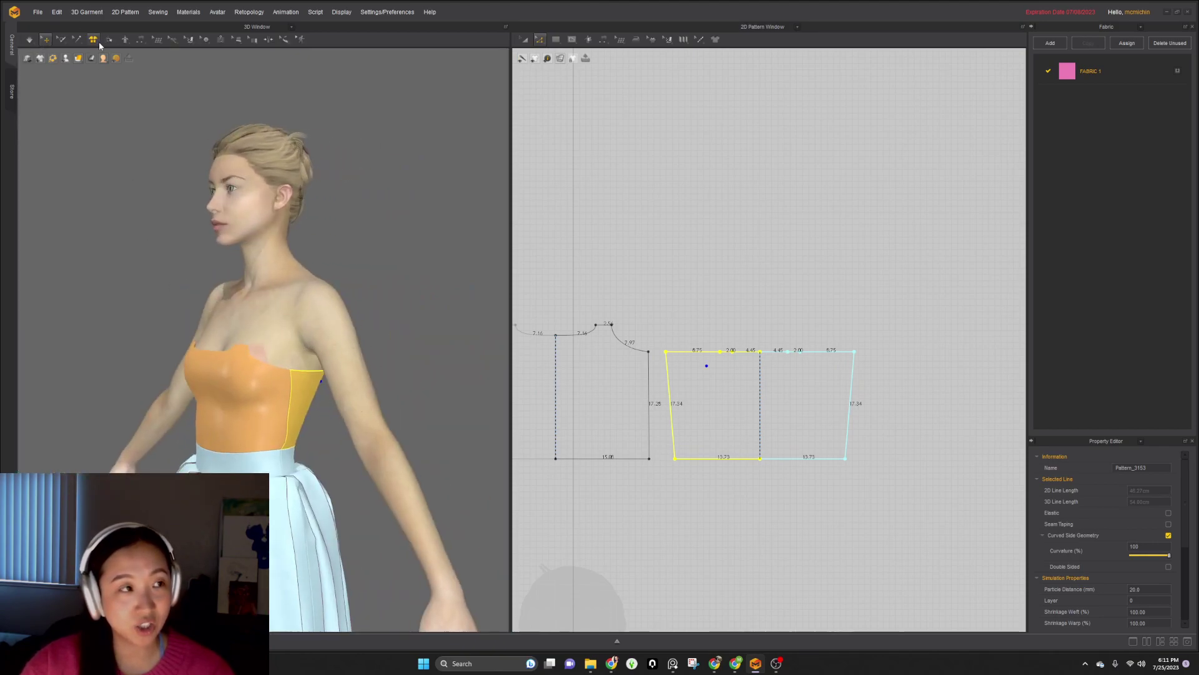
{"action": "left_click", "coordinate": [107, 75]}
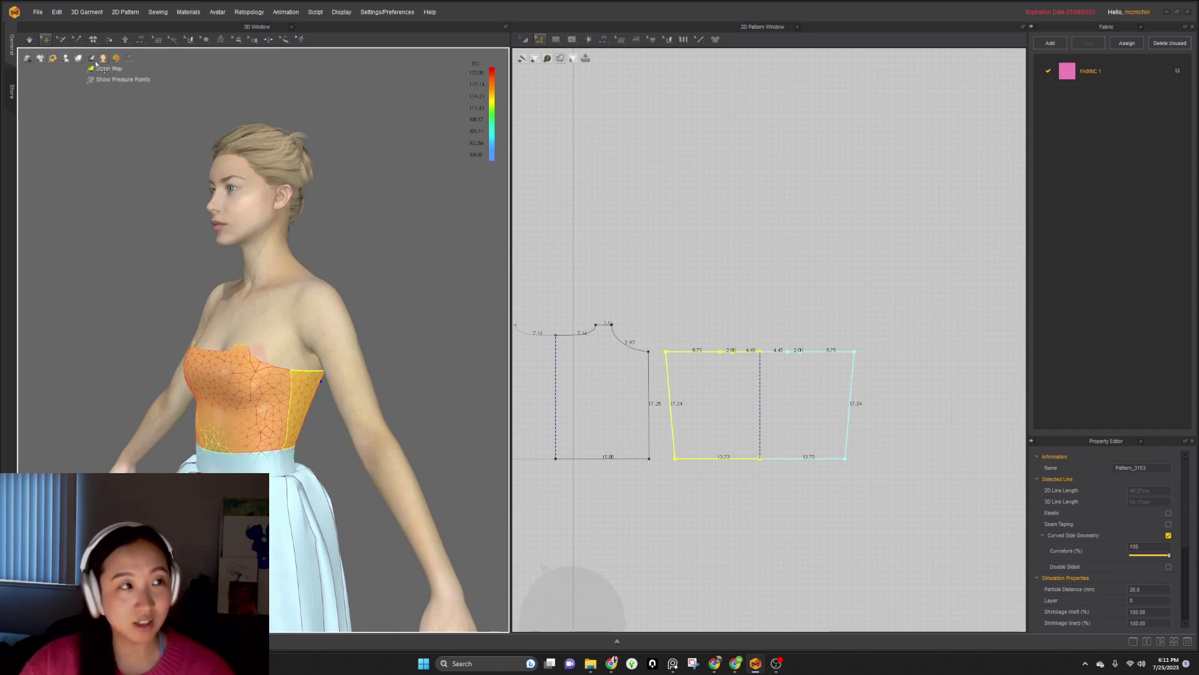
{"action": "left_click", "coordinate": [94, 68]}
- Move the back bodice's bottom side corner back outward until the side seam is vertical again
{"action": "left_click", "coordinate": [674, 479]}
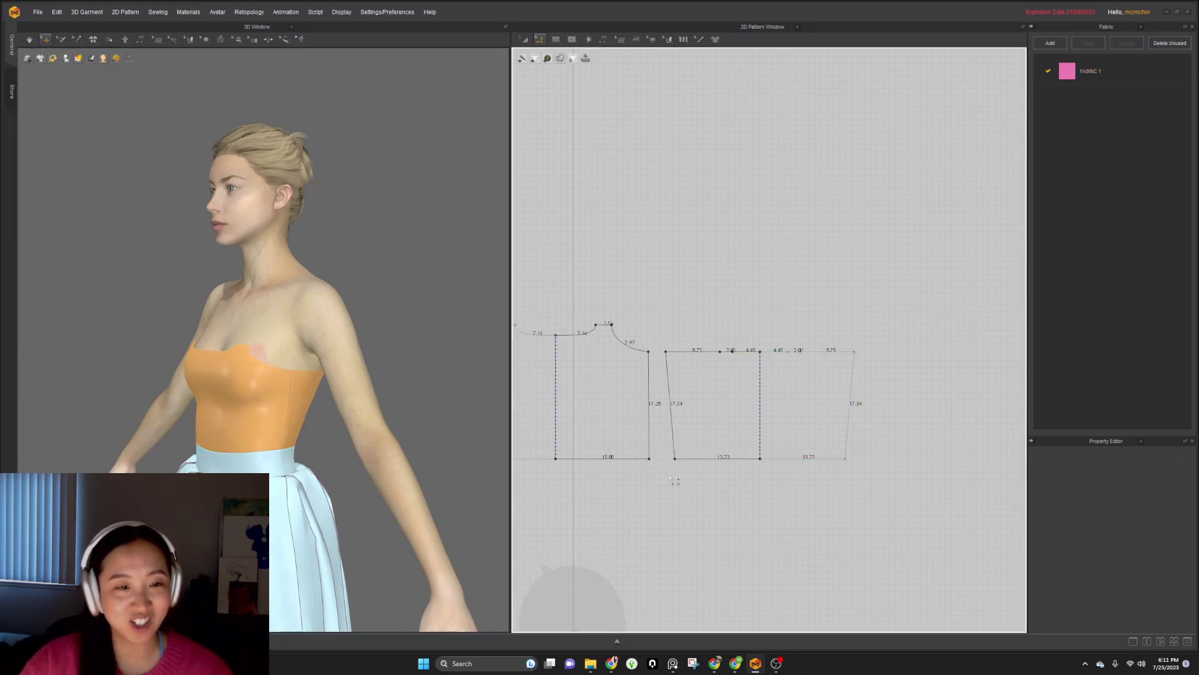
{"action": "left_click", "coordinate": [675, 462]}
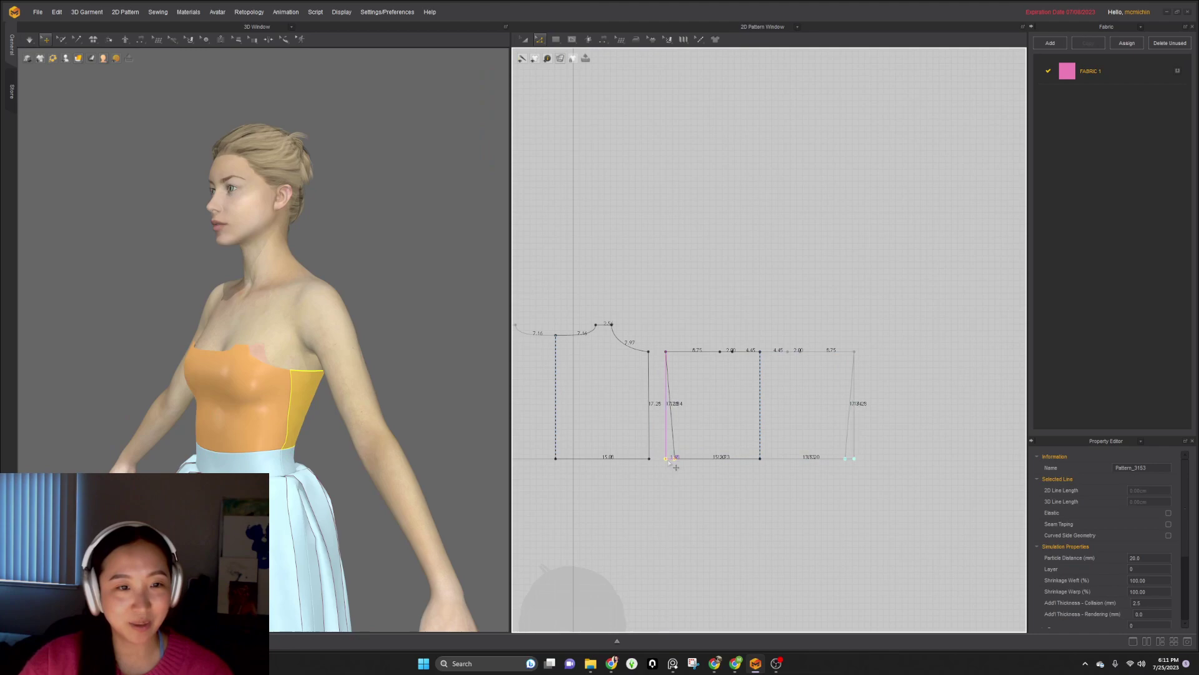
{"action": "left_click_drag", "start_coordinate": [676, 466], "coordinate": [667, 462]}
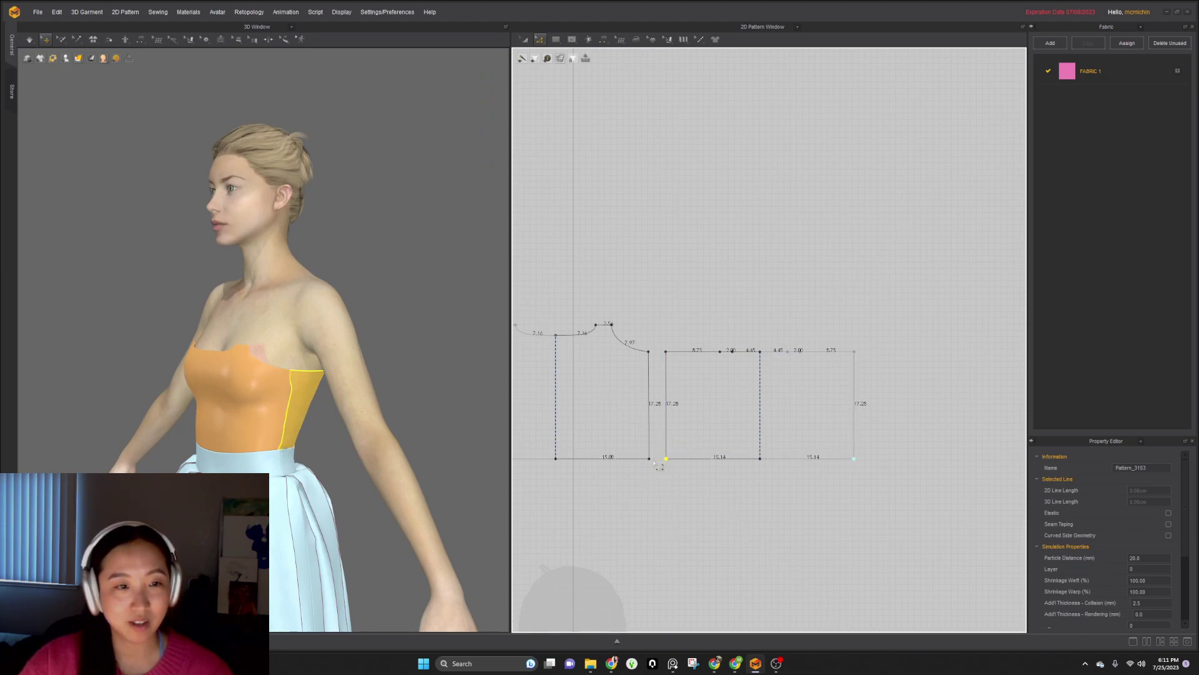
- Move the front bodice's side seam outward, widening the bottom edge to about 16.1 cm from the centre fold
{"action": "middle_click_drag", "start_coordinate": [656, 391], "coordinate": [707, 394]}
{"action": "left_click", "coordinate": [703, 397]}
{"action": "left_click_drag", "start_coordinate": [704, 395], "coordinate": [707, 395]}
- Align the end points of the front and back bodice's side seams so that both seams run exactly vertical
{"action": "left_click", "coordinate": [705, 354]}
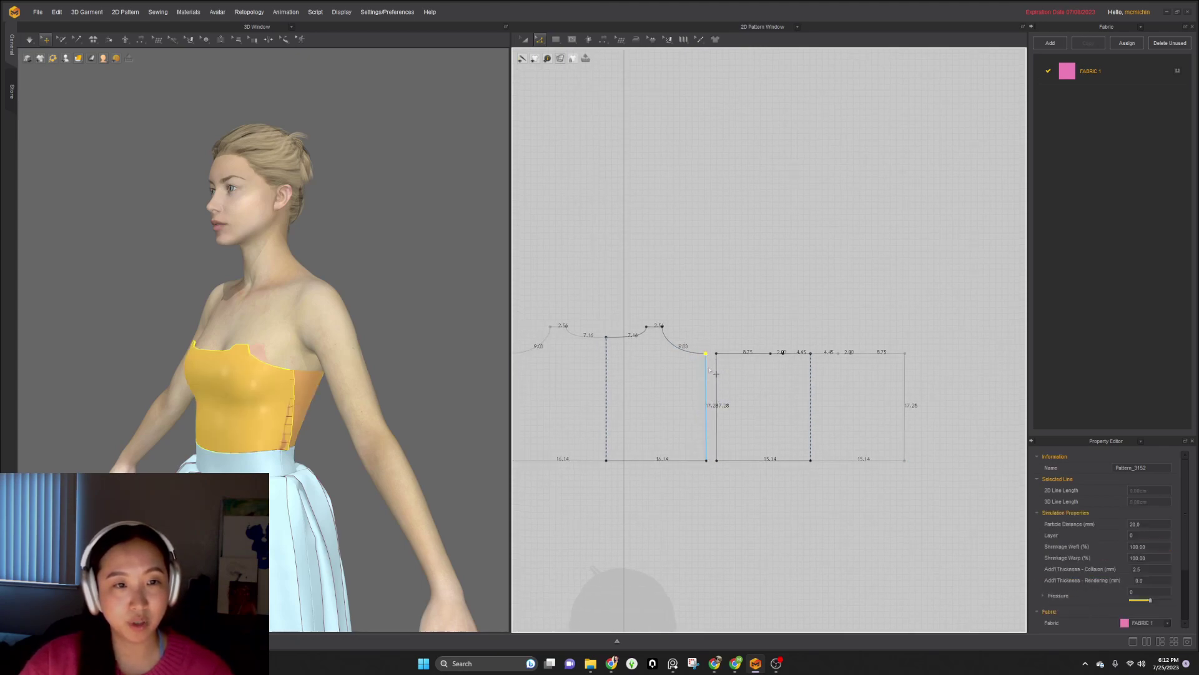
{"action": "right_click", "coordinate": [709, 463]}
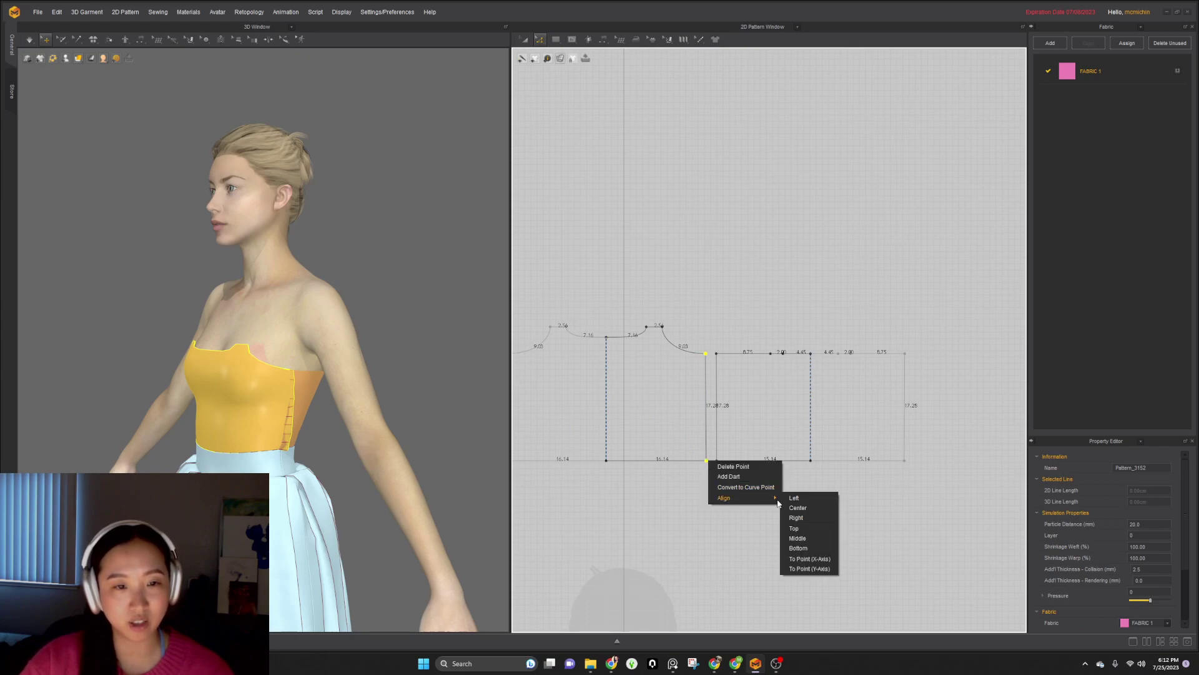
{"action": "left_click", "coordinate": [791, 499]}
{"action": "left_click", "coordinate": [716, 355]}
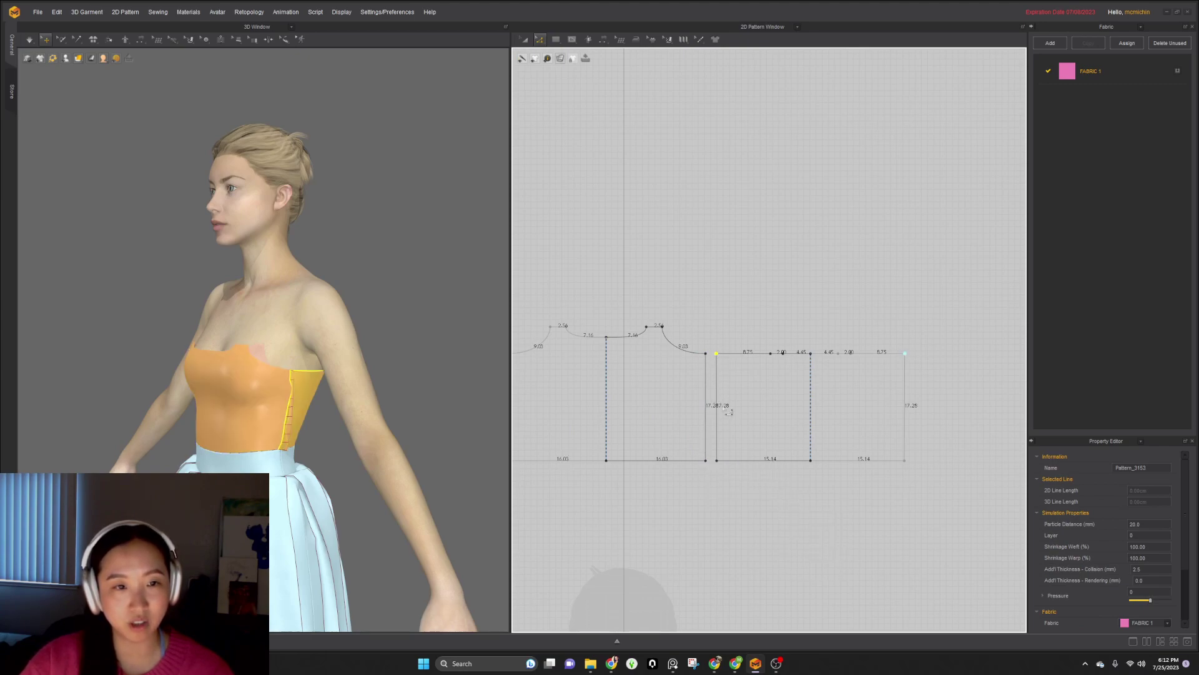
{"action": "right_click", "coordinate": [723, 467]}
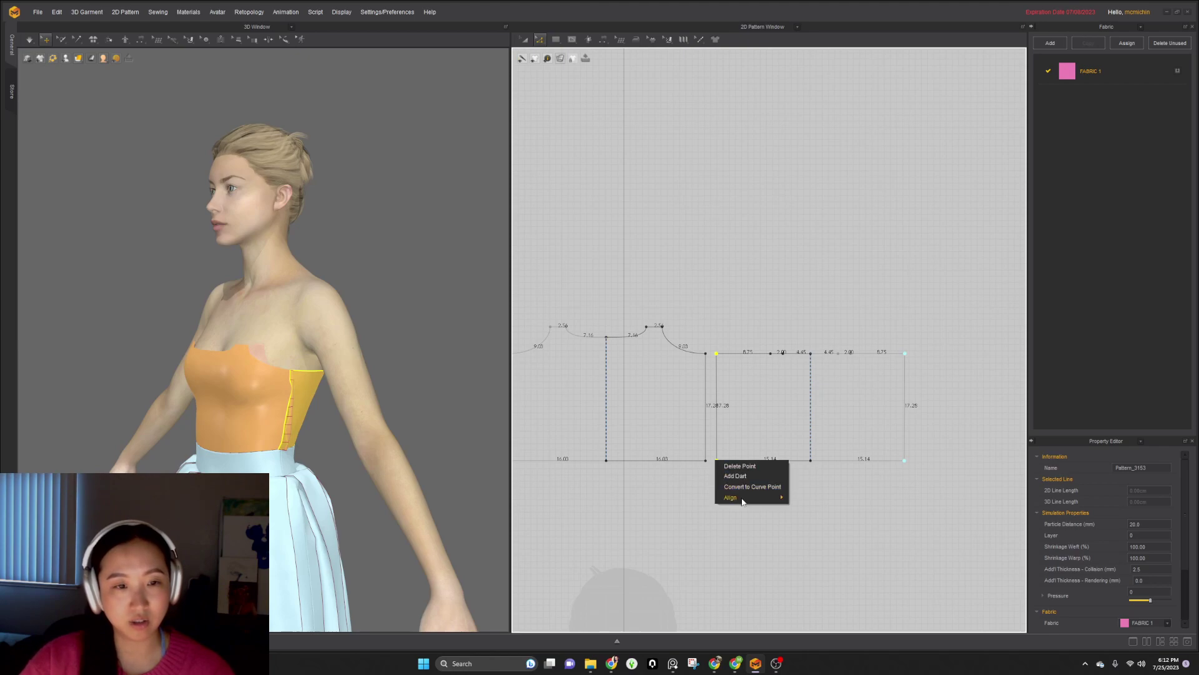
{"action": "left_click", "coordinate": [798, 501]}
{"action": "left_click", "coordinate": [715, 444]}
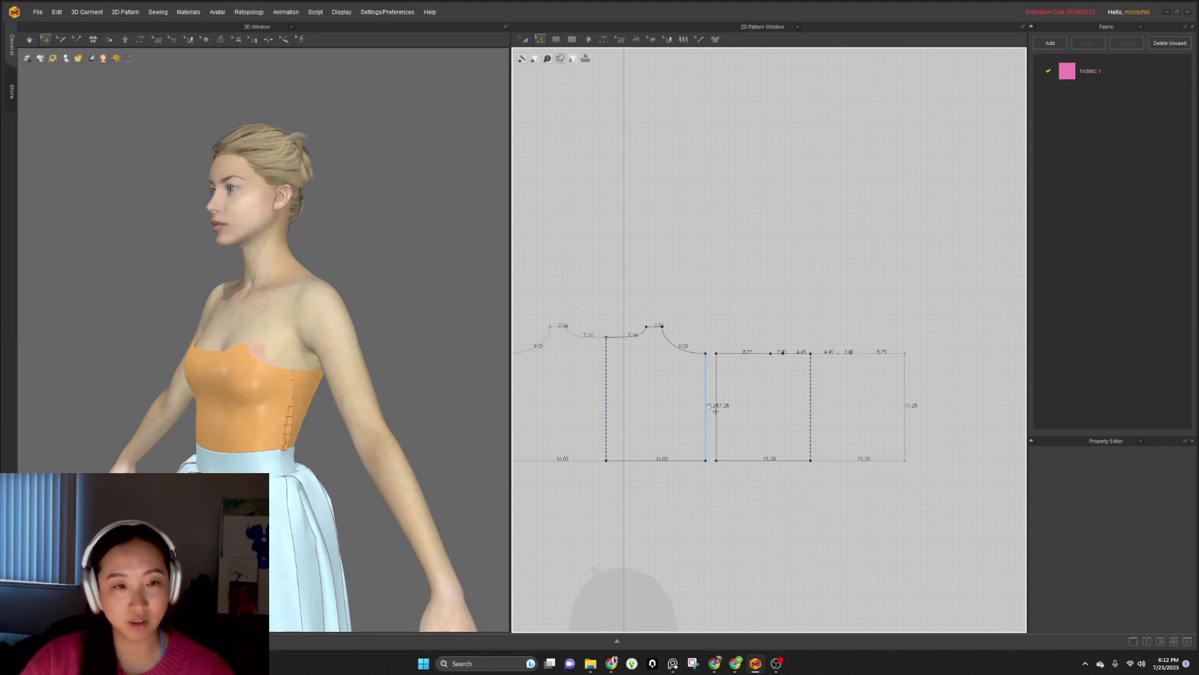
- Widen the front bodice half to about 16.9 cm and the back half to about 16 cm, and set the back piece aside
{"action": "left_click_drag", "start_coordinate": [708, 405], "coordinate": [712, 406]}
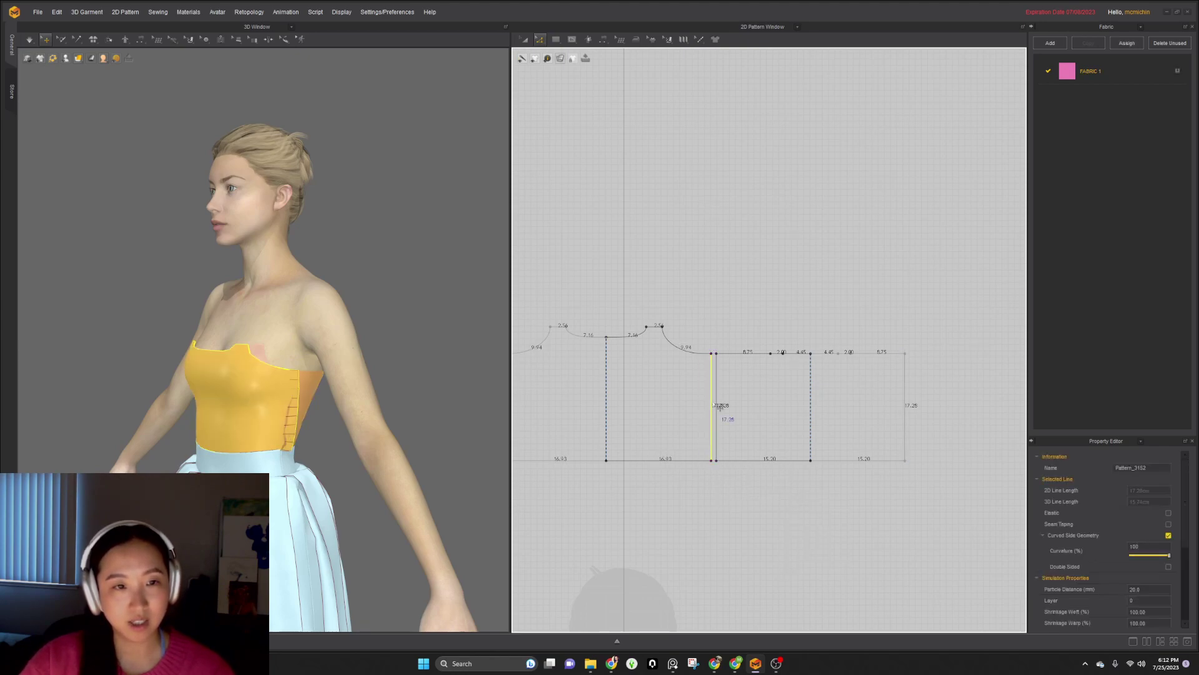
{"action": "key", "text": "a"}
{"action": "left_click", "coordinate": [758, 396]}
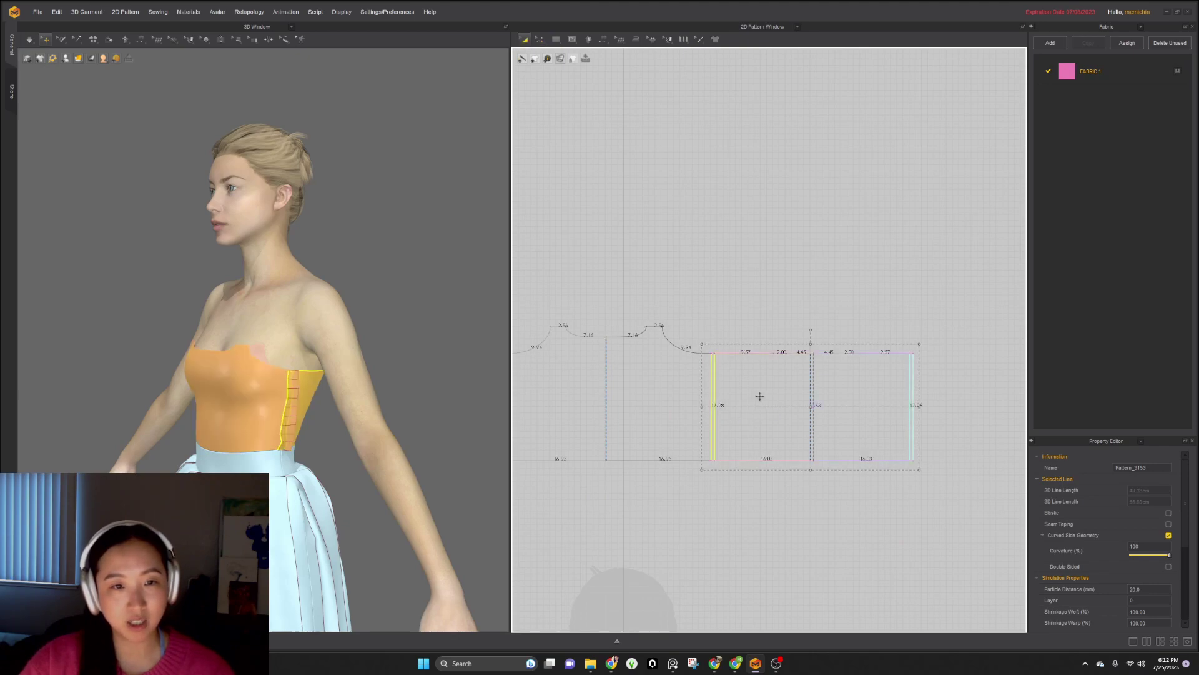
{"action": "left_click_drag", "start_coordinate": [771, 396], "coordinate": [782, 396]}
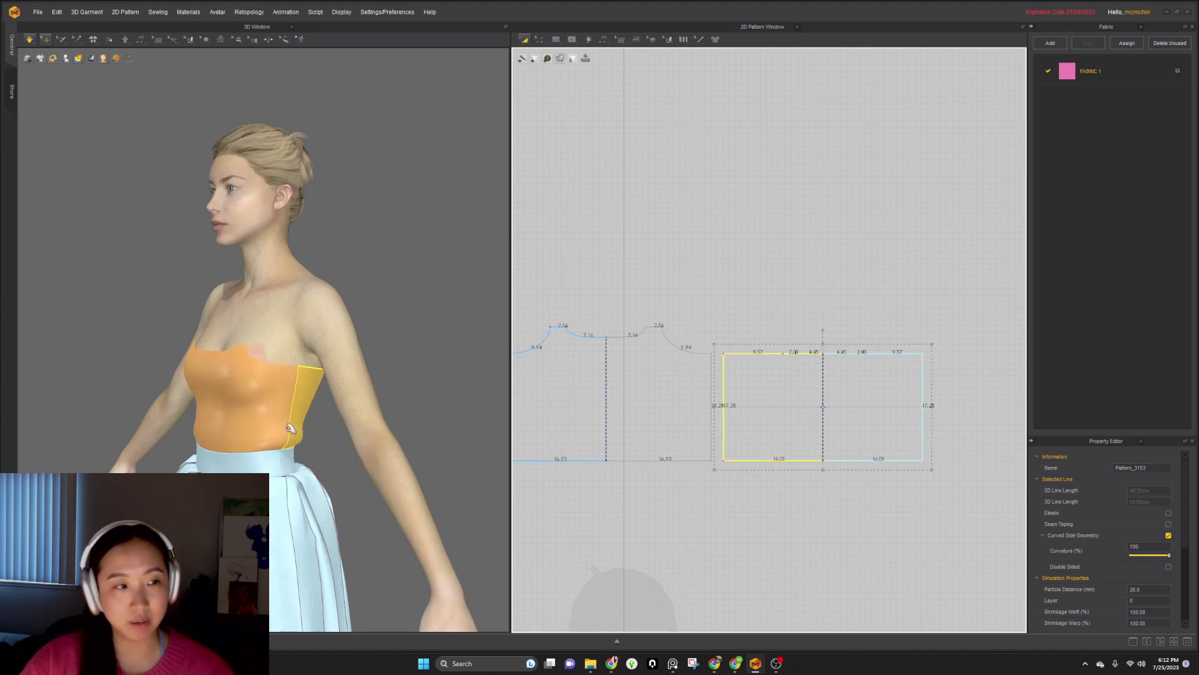
- Show the strain map on the bodice and examine the tension across the chest from the front
{"action": "left_click", "coordinate": [78, 58]}
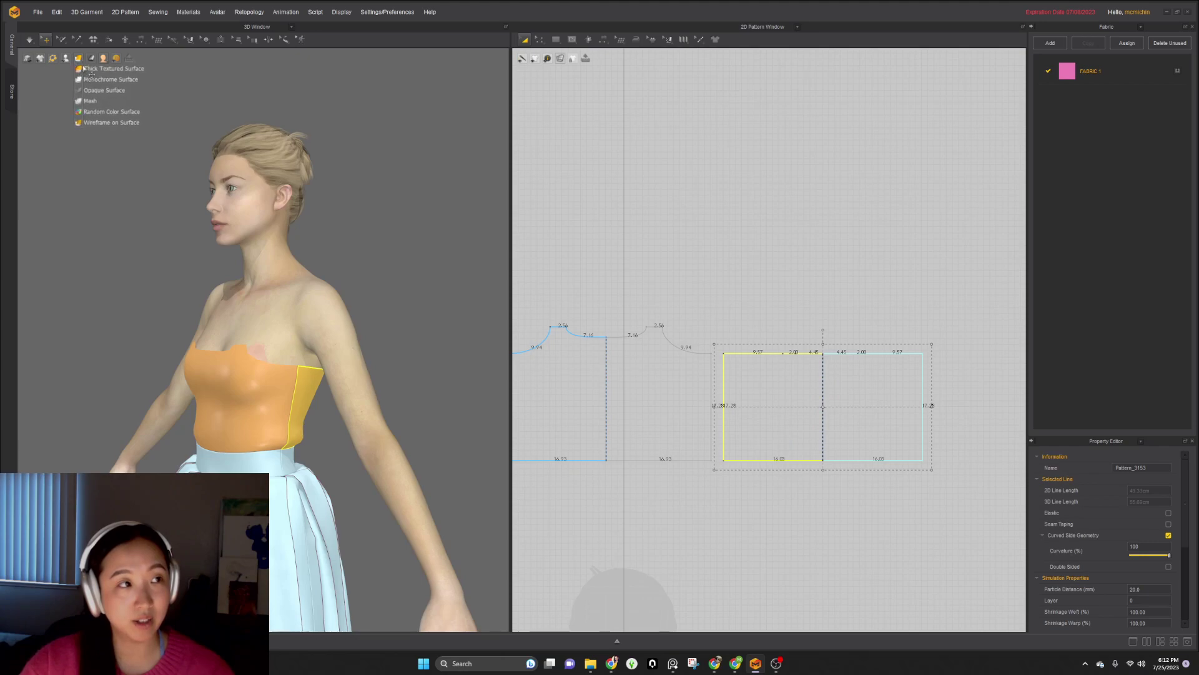
{"action": "left_click", "coordinate": [93, 67]}
{"action": "left_click", "coordinate": [368, 338]}
{"action": "right_click_drag", "start_coordinate": [368, 338], "coordinate": [428, 340]}
{"action": "left_click", "coordinate": [254, 373]}
- Move the front bodice's top side corner outward until the armhole edge is about 14.7 cm long, and check the fit around the body
{"action": "middle_click_drag", "start_coordinate": [668, 410], "coordinate": [779, 407]}
{"action": "key", "text": "z"}
{"action": "left_click_drag", "start_coordinate": [612, 352], "coordinate": [602, 351]}
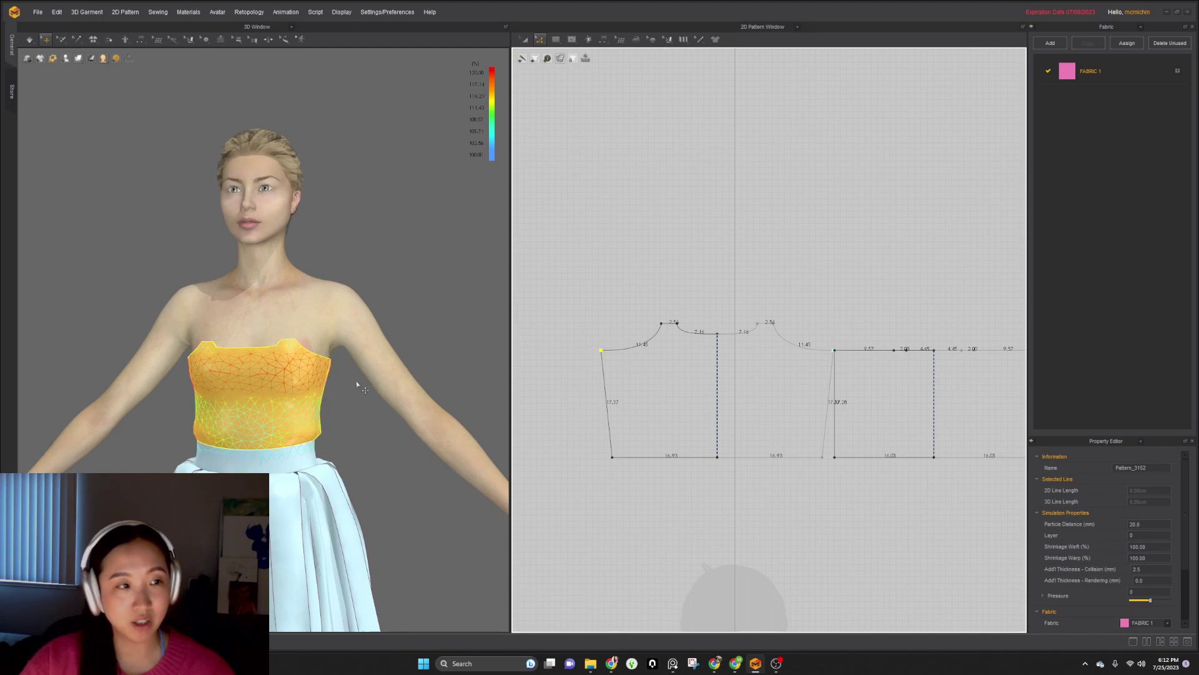
{"action": "left_click_drag", "start_coordinate": [602, 351], "coordinate": [577, 350]}
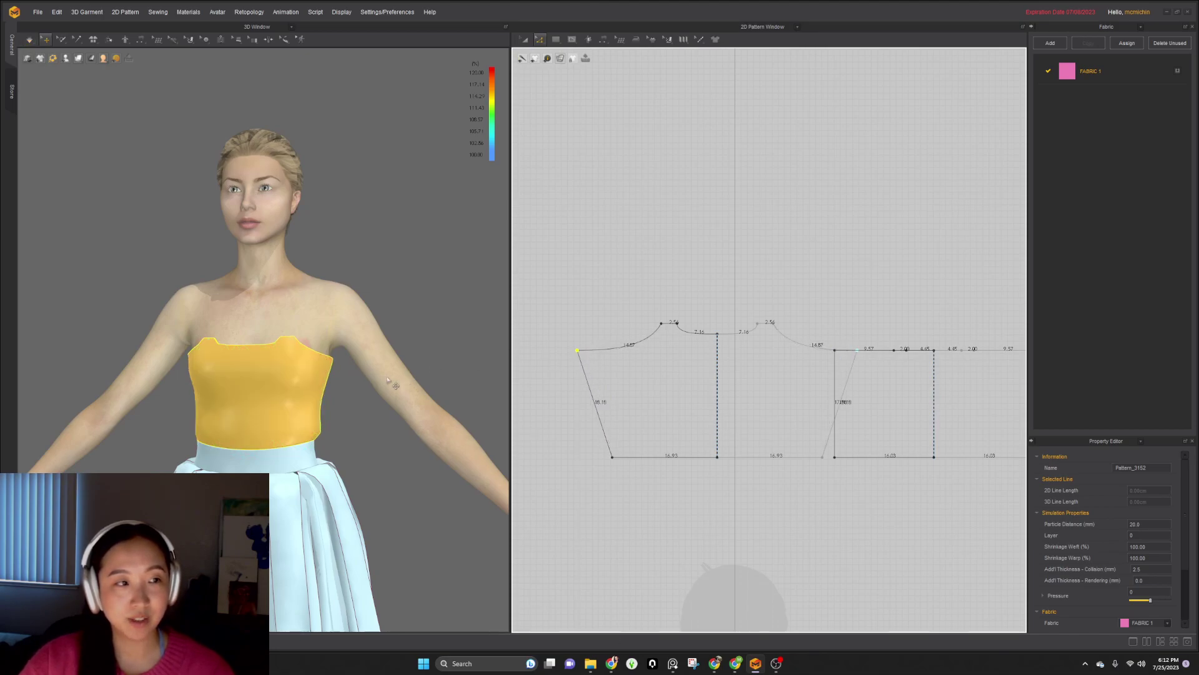
{"action": "left_click", "coordinate": [345, 431]}
{"action": "right_click_drag", "start_coordinate": [396, 428], "coordinate": [192, 428]}
{"action": "scroll", "coordinate": [781, 357], "scroll_direction": "down", "scroll_amount": 2}
- Shift the back bodice piece aside, extend the front's top side corner outward to an armhole edge of about 16.3 cm, and simulate
{"action": "middle_click_drag", "start_coordinate": [883, 386], "coordinate": [772, 386]}
{"action": "key", "text": "a"}
{"action": "left_click_drag", "start_coordinate": [760, 390], "coordinate": [834, 390]}
{"action": "middle_click_drag", "start_coordinate": [656, 456], "coordinate": [742, 495]}
{"action": "key", "text": "z"}
{"action": "right_click_drag", "start_coordinate": [325, 437], "coordinate": [493, 450]}
{"action": "left_click_drag", "start_coordinate": [797, 383], "coordinate": [804, 383]}
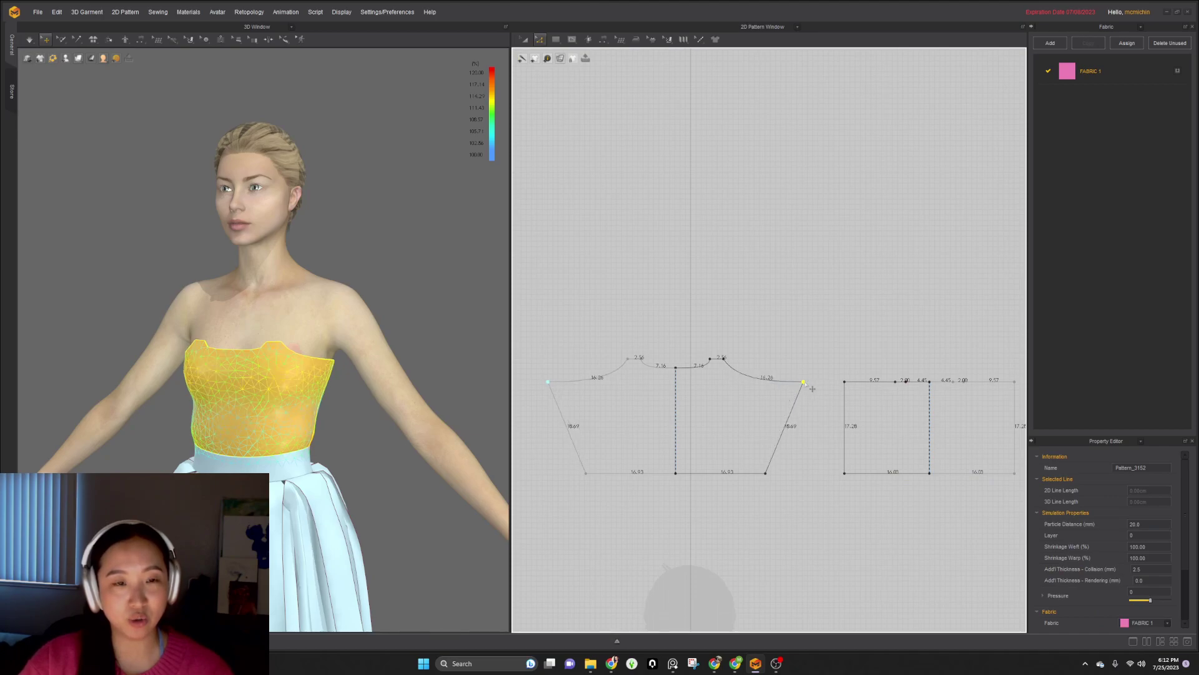
{"action": "key", "text": "space"}
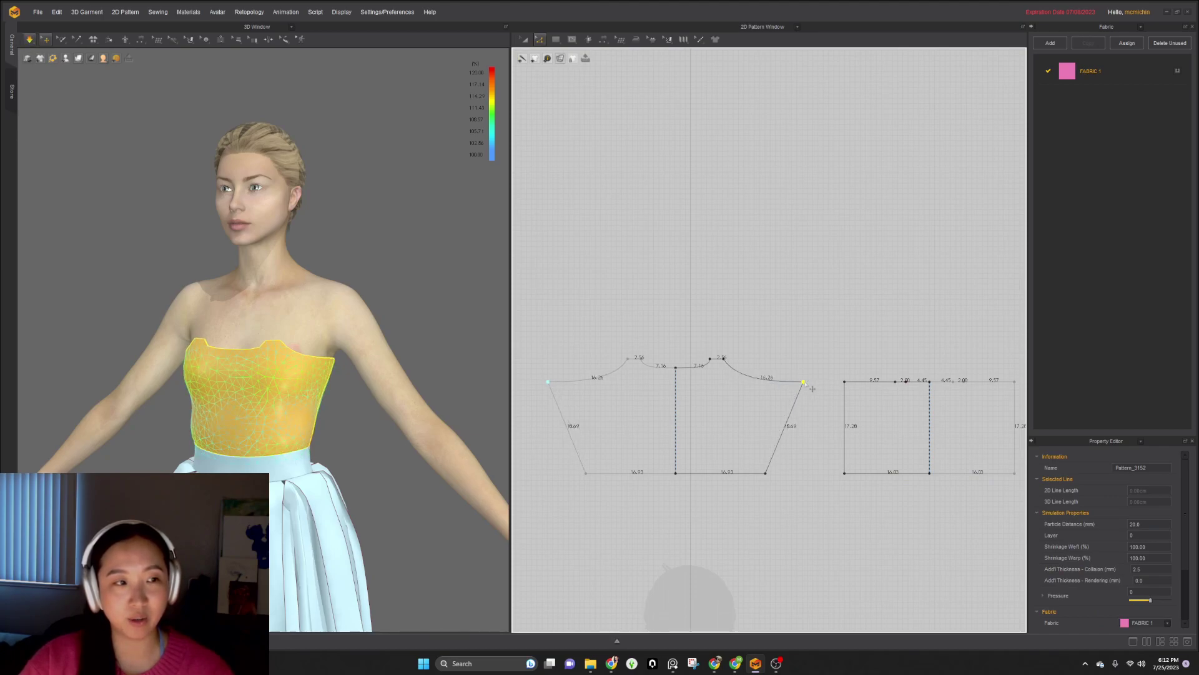
- Hide the strain map and reshape the front armhole curve, steep below the strap and flat toward the side seam, about 16.8 cm long
{"action": "left_click", "coordinate": [343, 244]}
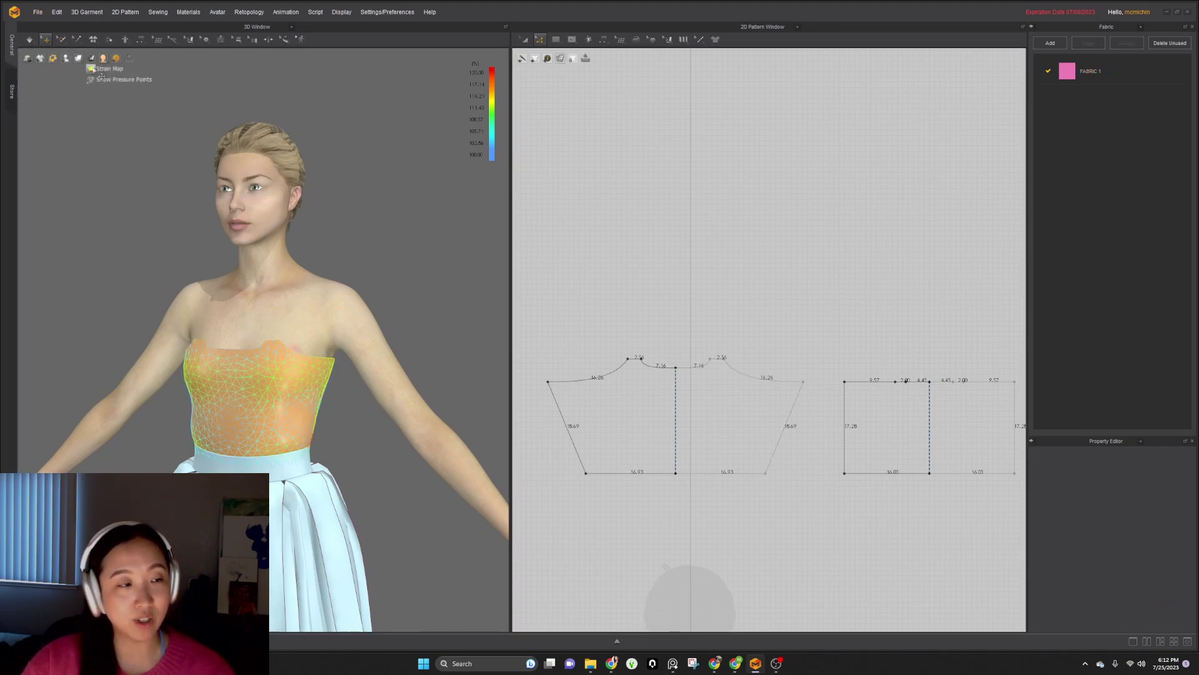
{"action": "left_click", "coordinate": [101, 76]}
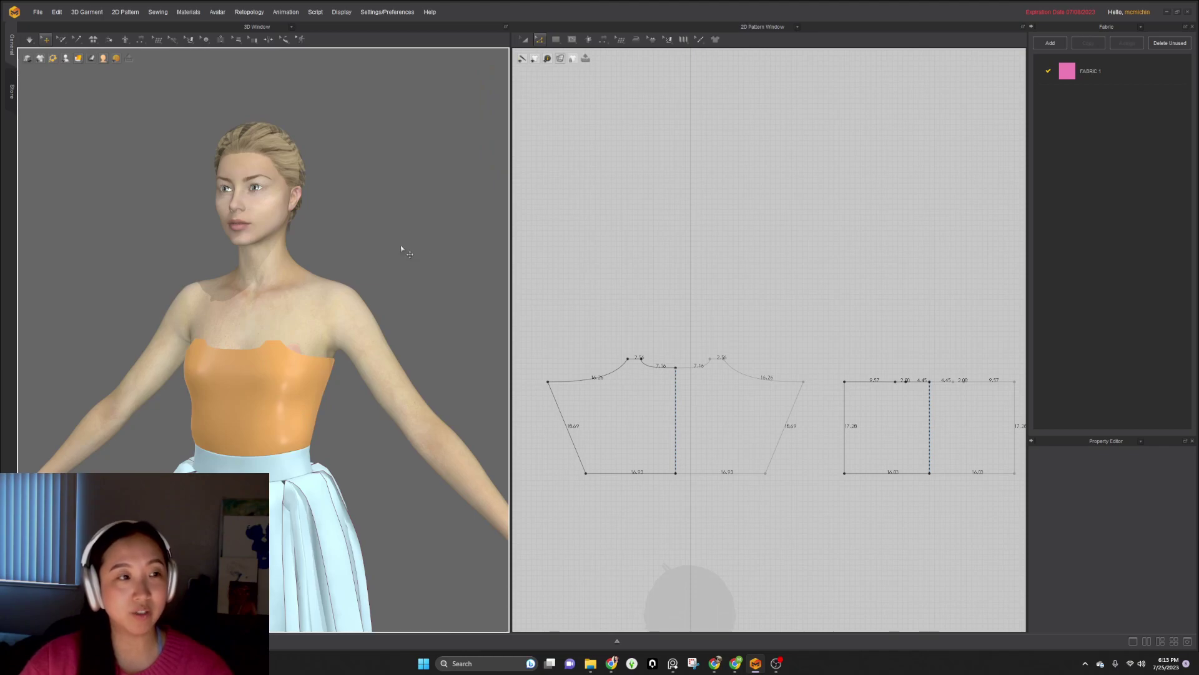
{"action": "scroll", "coordinate": [744, 394], "scroll_direction": "up", "scroll_amount": 3}
{"action": "left_click", "coordinate": [777, 355]}
{"action": "scroll", "coordinate": [740, 345], "scroll_direction": "up", "scroll_amount": 4}
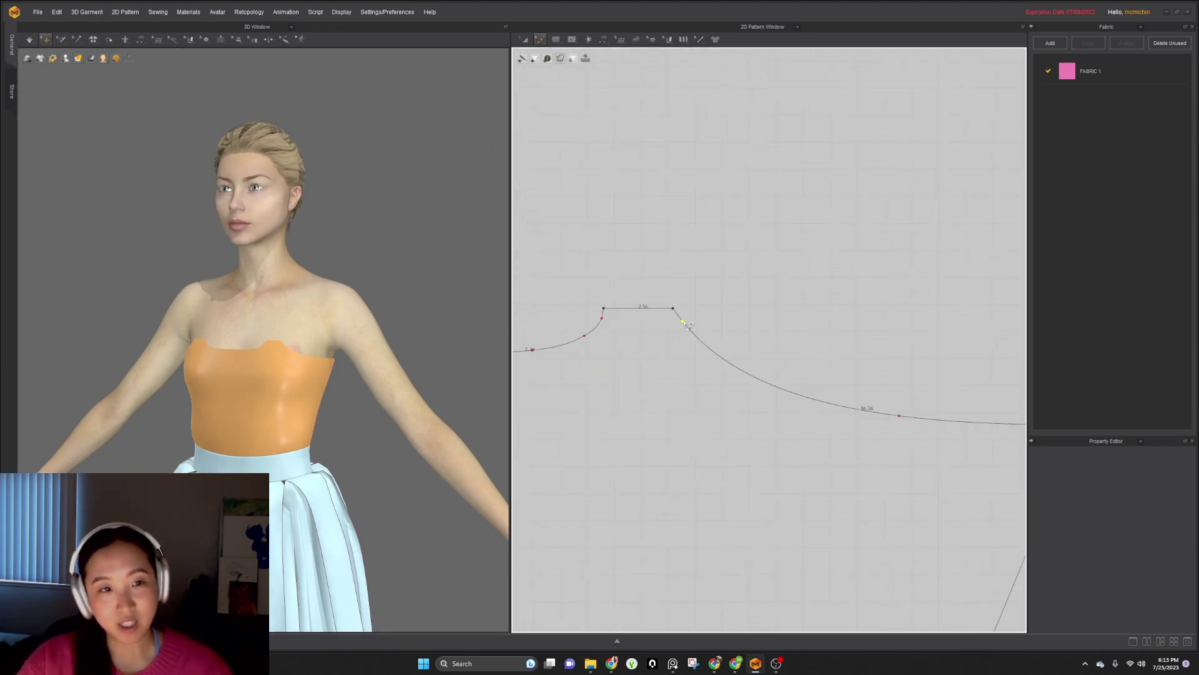
{"action": "left_click_drag", "start_coordinate": [683, 322], "coordinate": [686, 334]}
{"action": "scroll", "coordinate": [896, 421], "scroll_direction": "down", "scroll_amount": 3}
{"action": "scroll", "coordinate": [762, 402], "scroll_direction": "up", "scroll_amount": 3}
{"action": "left_click_drag", "start_coordinate": [757, 394], "coordinate": [767, 398]}
{"action": "scroll", "coordinate": [912, 443], "scroll_direction": "down", "scroll_amount": 3}
{"action": "scroll", "coordinate": [877, 395], "scroll_direction": "up", "scroll_amount": 2}
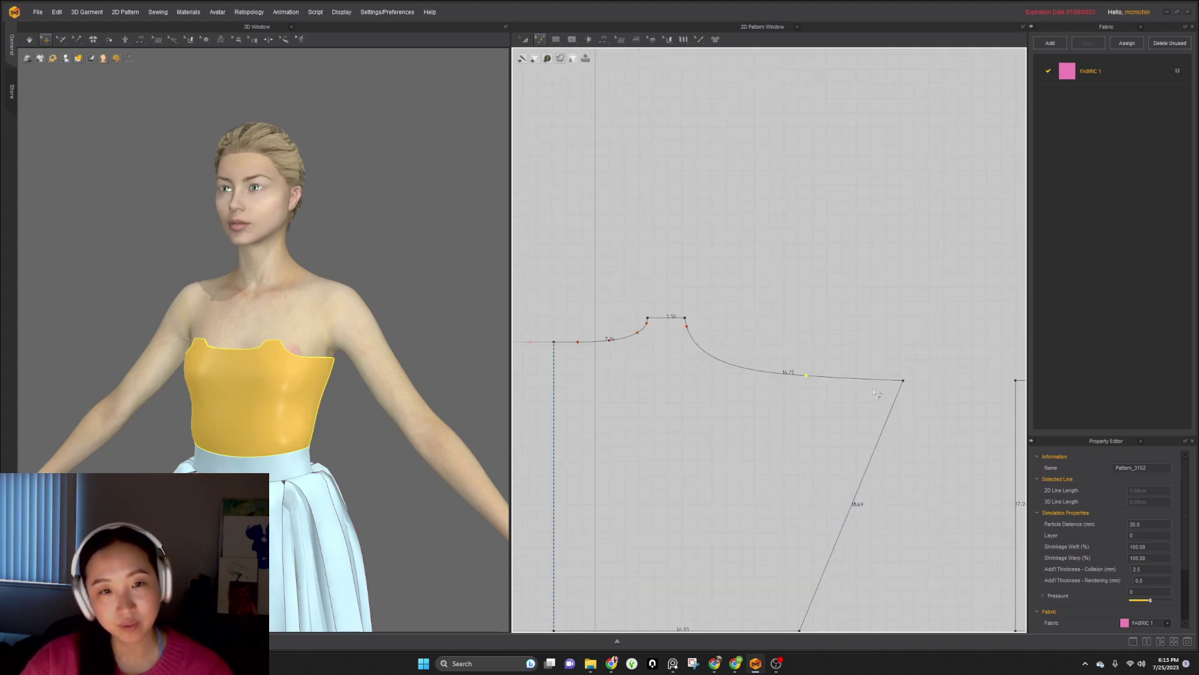
{"action": "left_click_drag", "start_coordinate": [807, 376], "coordinate": [807, 378]}
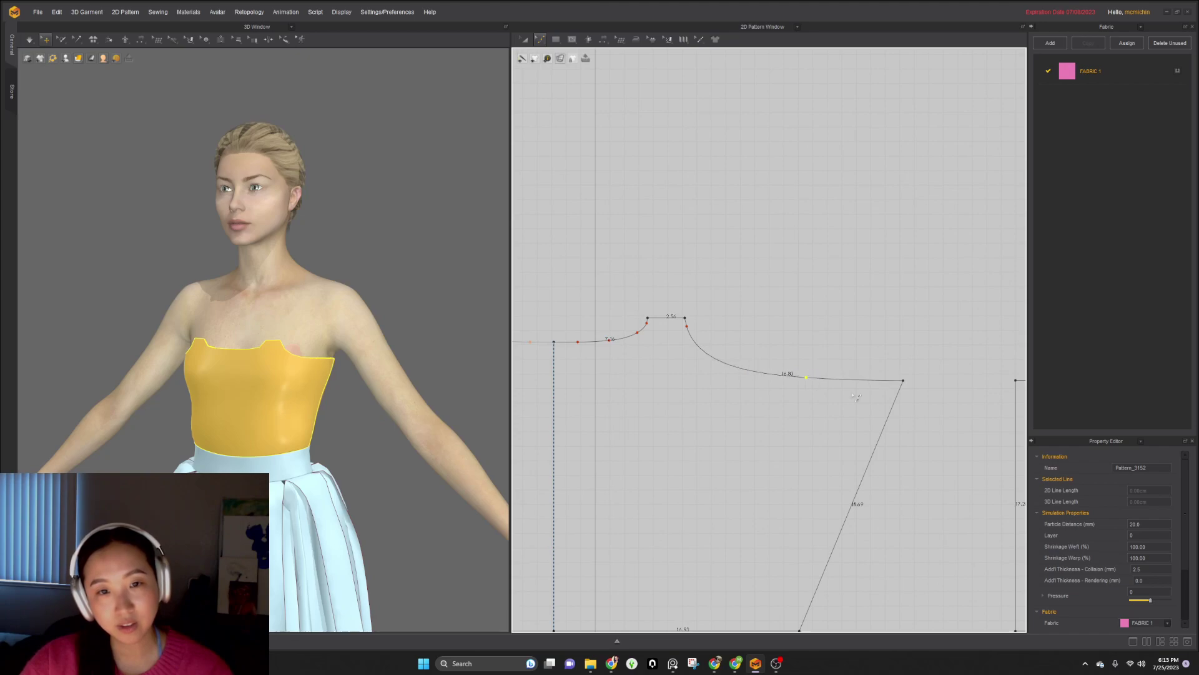
- Try curving the front bodice's side seam into an S shape about 19.5 cm long
{"action": "left_click_drag", "start_coordinate": [880, 439], "coordinate": [903, 442]}
{"action": "middle_click_drag", "start_coordinate": [873, 547], "coordinate": [904, 444]}
{"action": "scroll", "coordinate": [860, 491], "scroll_direction": "up", "scroll_amount": 2}
{"action": "left_click_drag", "start_coordinate": [874, 470], "coordinate": [840, 474]}
{"action": "left_click_drag", "start_coordinate": [830, 471], "coordinate": [830, 471]}
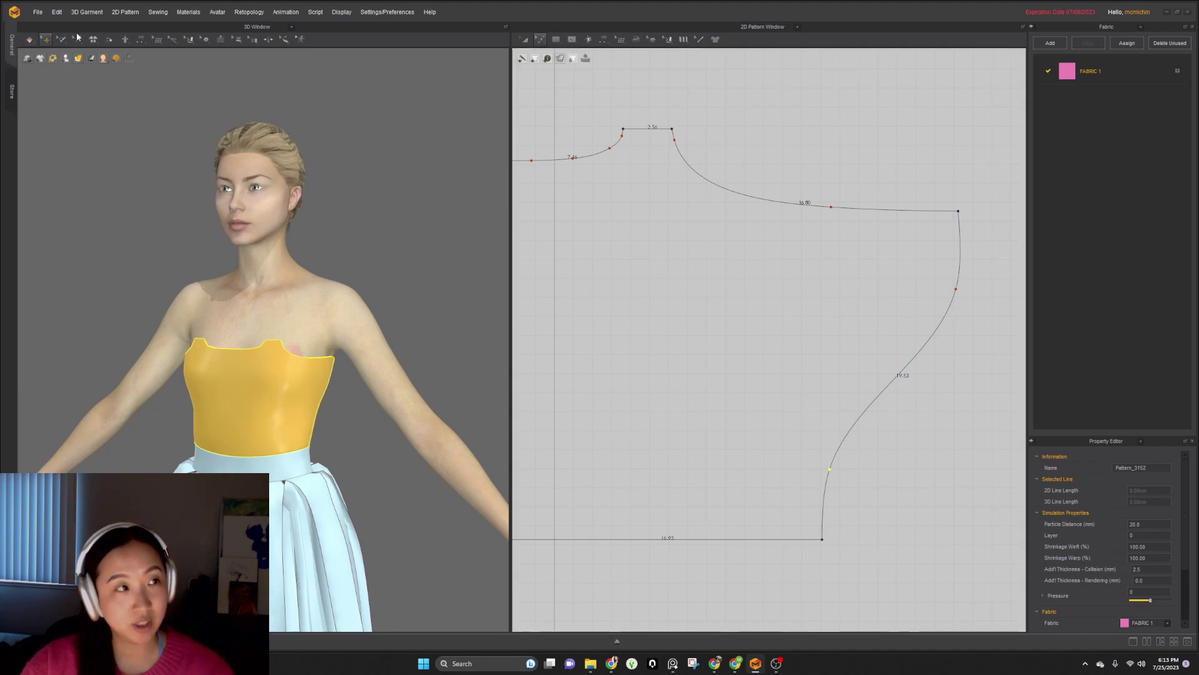
- Show the strain map on the bodice again and examine the tension from the back
{"action": "left_click", "coordinate": [94, 69]}
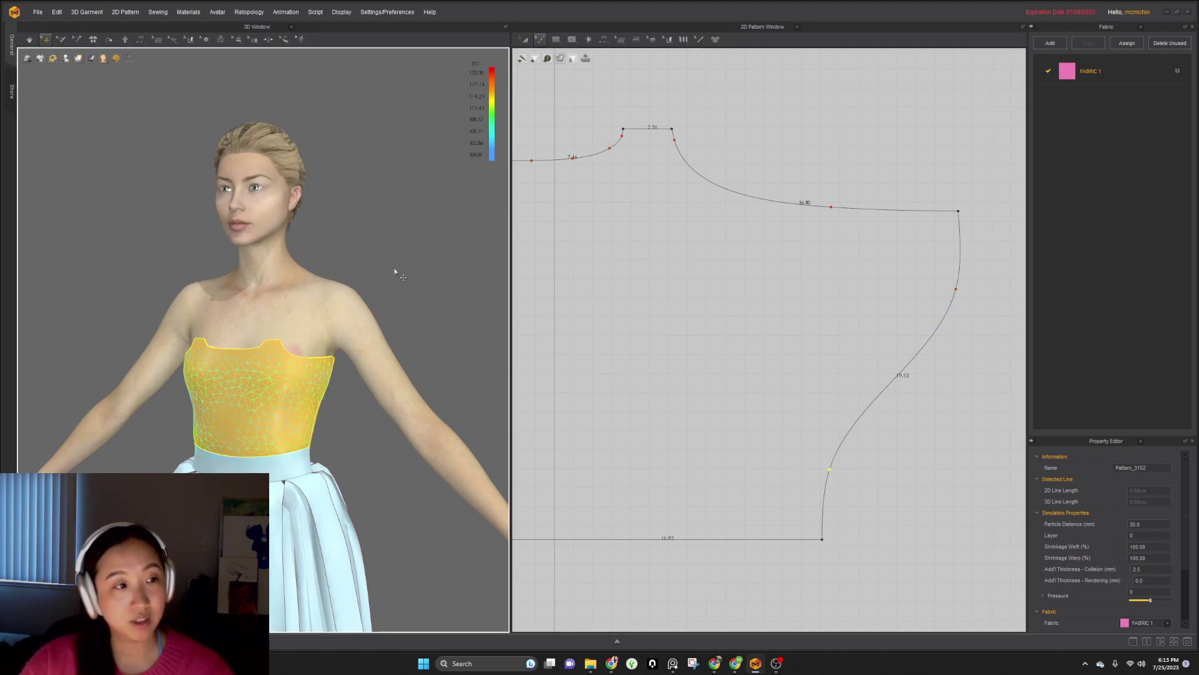
{"action": "left_click", "coordinate": [394, 269]}
{"action": "right_click_drag", "start_coordinate": [366, 330], "coordinate": [471, 356]}
- Place the back bodice piece right beside the front, move its top side corner slightly outward, and simulate
{"action": "scroll", "coordinate": [699, 562], "scroll_direction": "down", "scroll_amount": 3}
{"action": "scroll", "coordinate": [842, 347], "scroll_direction": "up", "scroll_amount": 2}
{"action": "scroll", "coordinate": [842, 347], "scroll_direction": "up", "scroll_amount": 2}
{"action": "left_click_drag", "start_coordinate": [906, 277], "coordinate": [800, 288]}
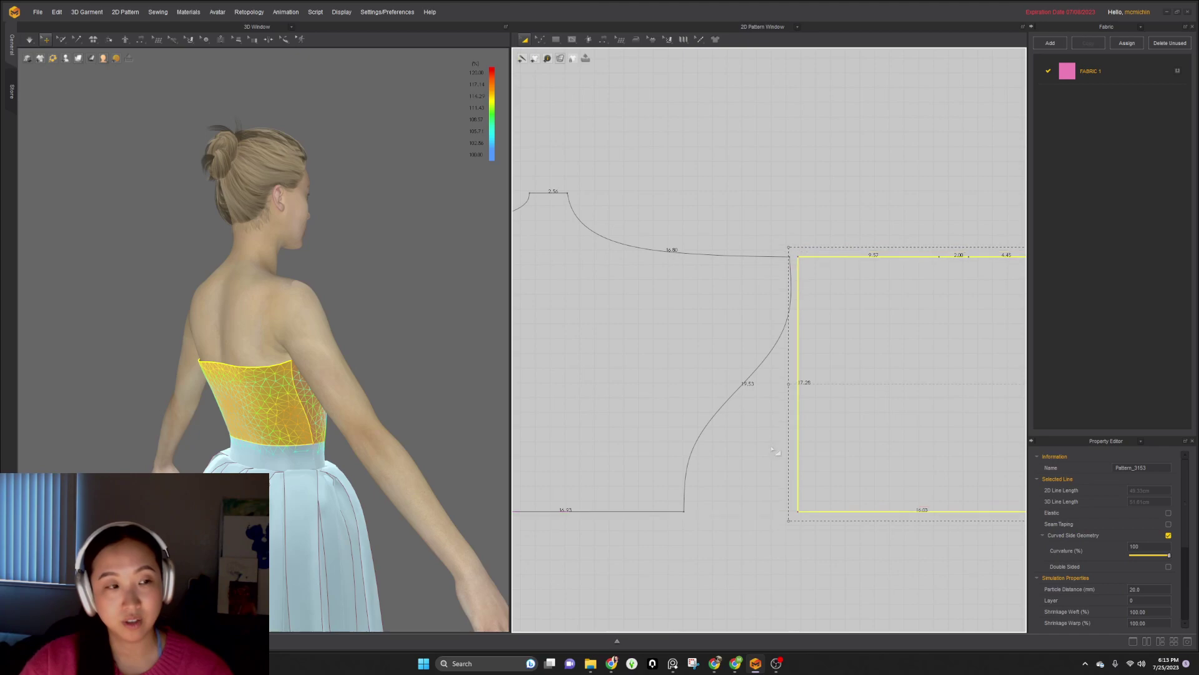
{"action": "key", "text": "z"}
{"action": "middle_click_drag", "start_coordinate": [862, 419], "coordinate": [784, 442]}
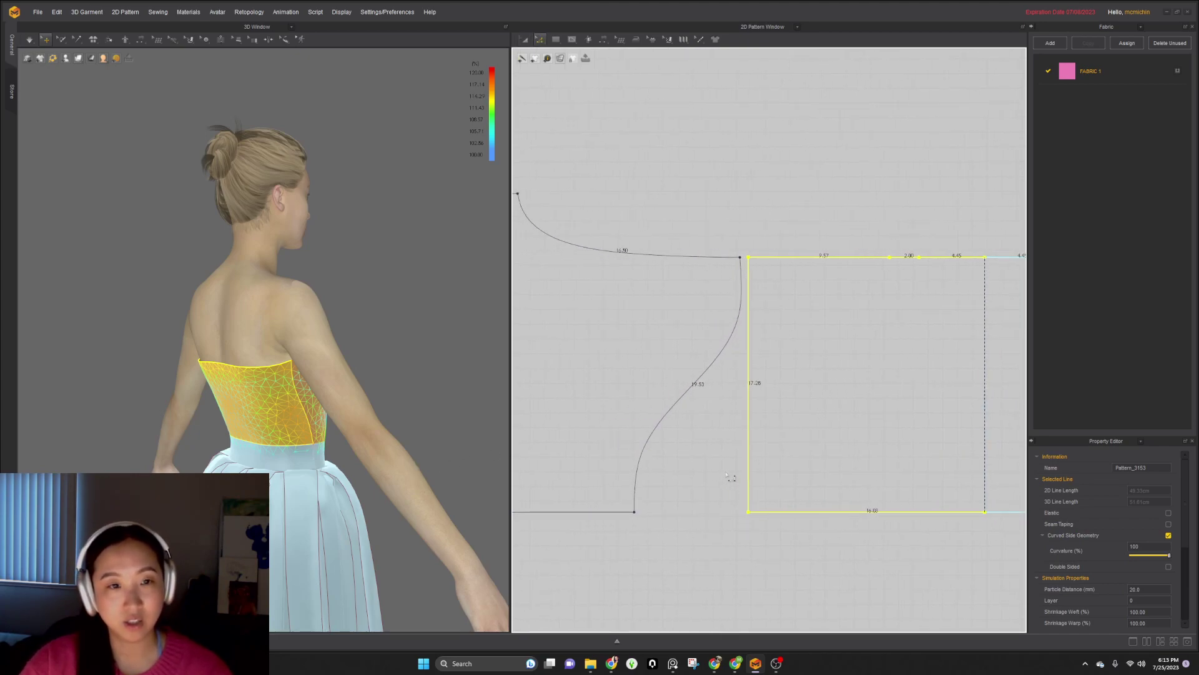
{"action": "left_click", "coordinate": [718, 518]}
{"action": "left_click_drag", "start_coordinate": [748, 257], "coordinate": [743, 258]}
{"action": "key", "text": "space"}
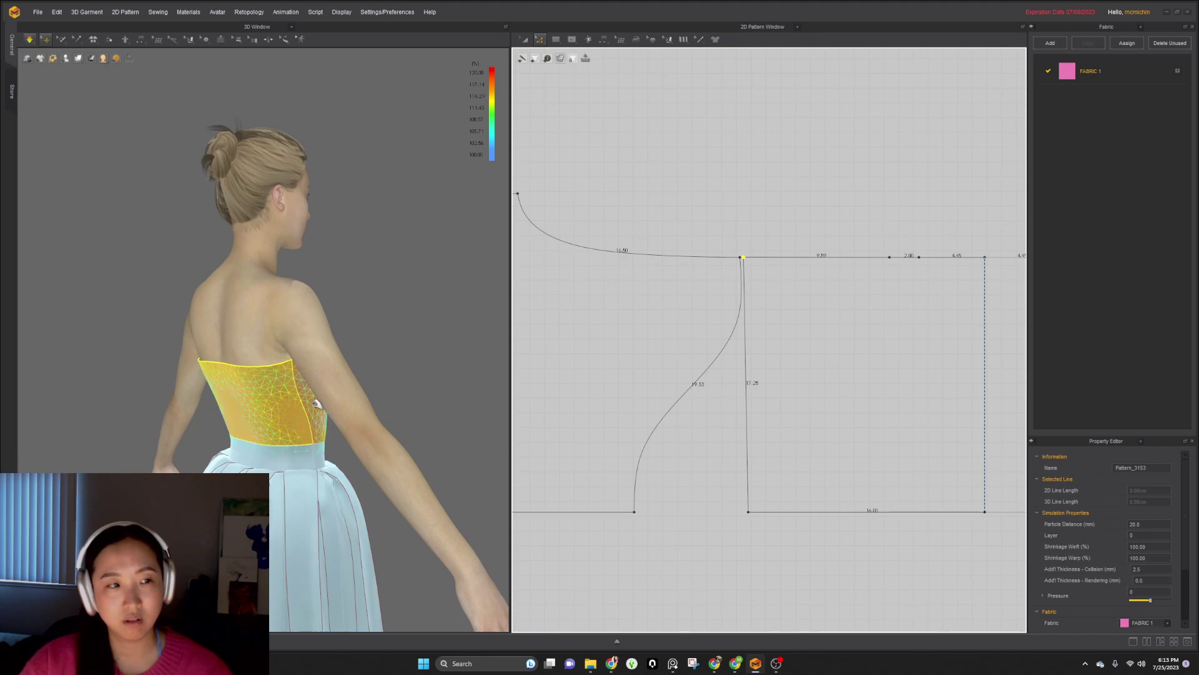
- Separate the back bodice from the front and extend its top side corner outward until the side seam is about 17.4 cm long
{"action": "scroll", "coordinate": [731, 354], "scroll_direction": "down", "scroll_amount": 3}
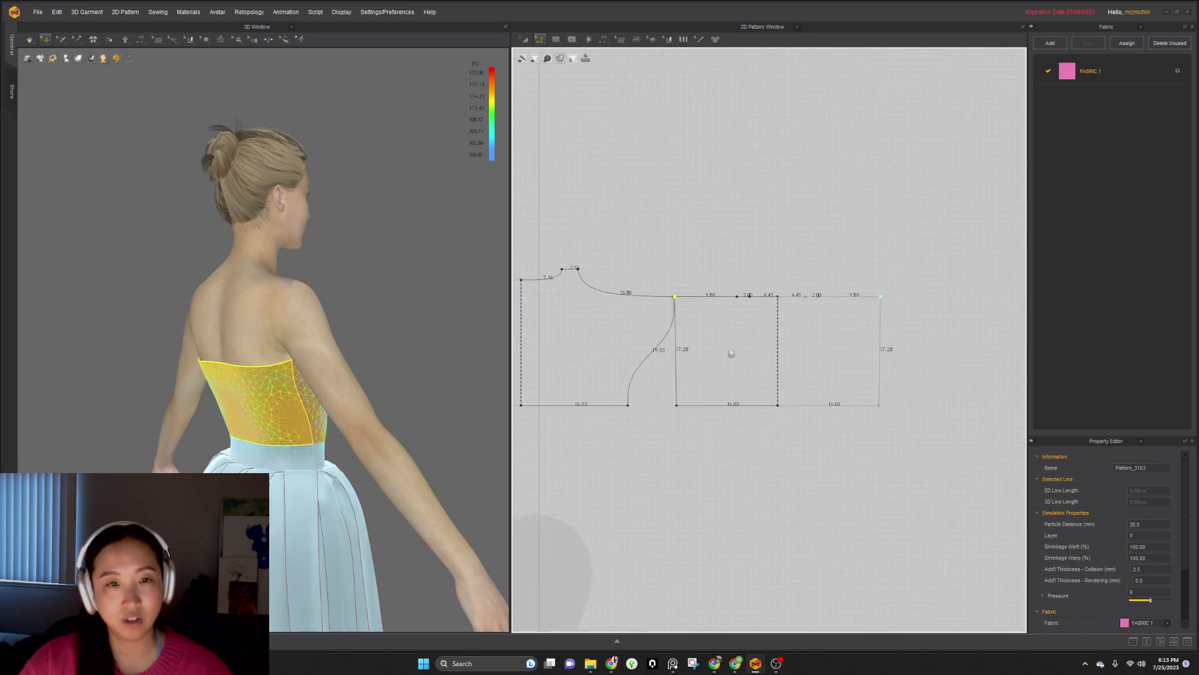
{"action": "key", "text": "a"}
{"action": "mouse_move", "coordinate": [708, 299]}
{"action": "left_mouse_down"}
{"action": "mouse_move", "coordinate": [758, 299]}
{"action": "mouse_move", "coordinate": [715, 296]}
{"action": "left_mouse_up"}
{"action": "key", "text": "z"}
{"action": "left_click", "coordinate": [709, 361]}
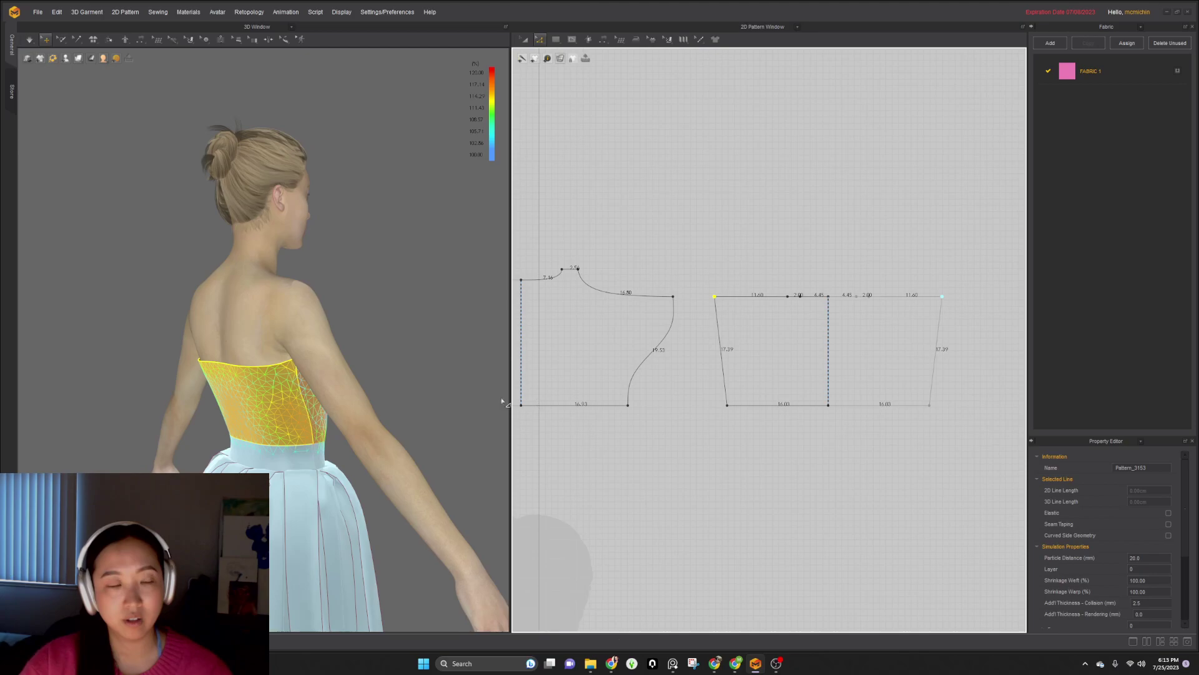
{"action": "right_click_drag", "start_coordinate": [351, 409], "coordinate": [166, 424]}
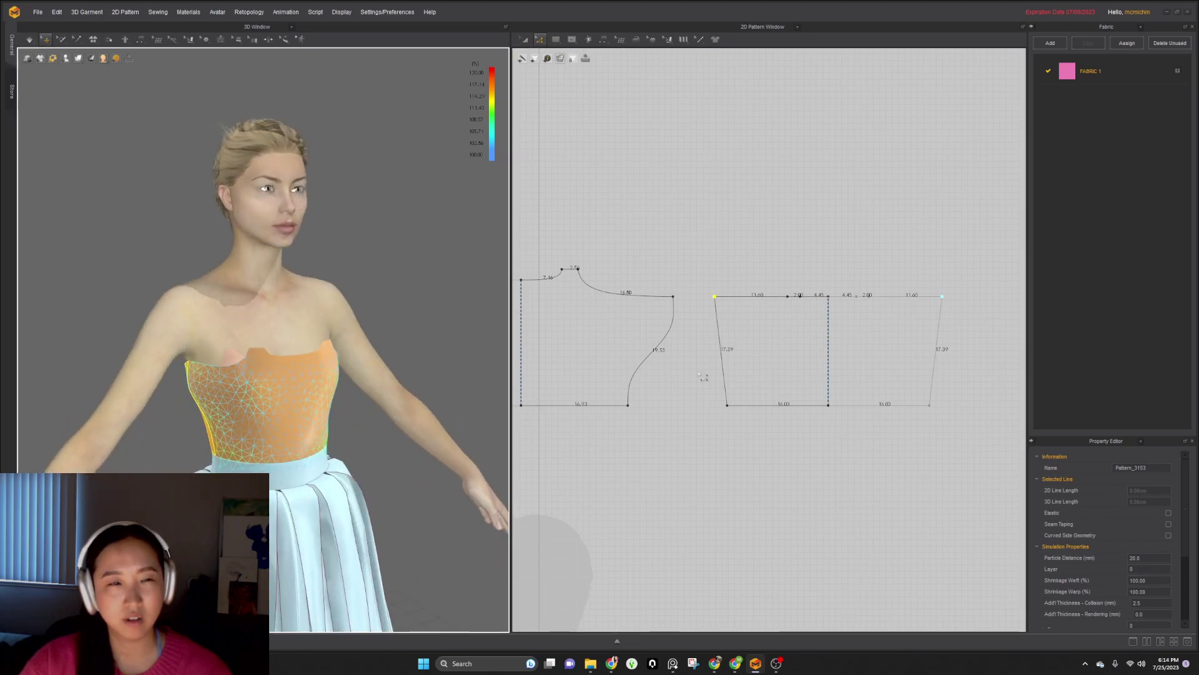
- Delete both curve points from the front bodice's side seam to make it straight, and check the back
{"action": "left_click_drag", "start_coordinate": [615, 359], "coordinate": [645, 389]}
{"action": "key", "text": "Delete"}
{"action": "left_click_drag", "start_coordinate": [654, 313], "coordinate": [706, 342]}
{"action": "key", "text": "Delete"}
{"action": "scroll", "coordinate": [640, 339], "scroll_direction": "up", "scroll_amount": 2}
{"action": "right_click_drag", "start_coordinate": [223, 433], "coordinate": [360, 413]}
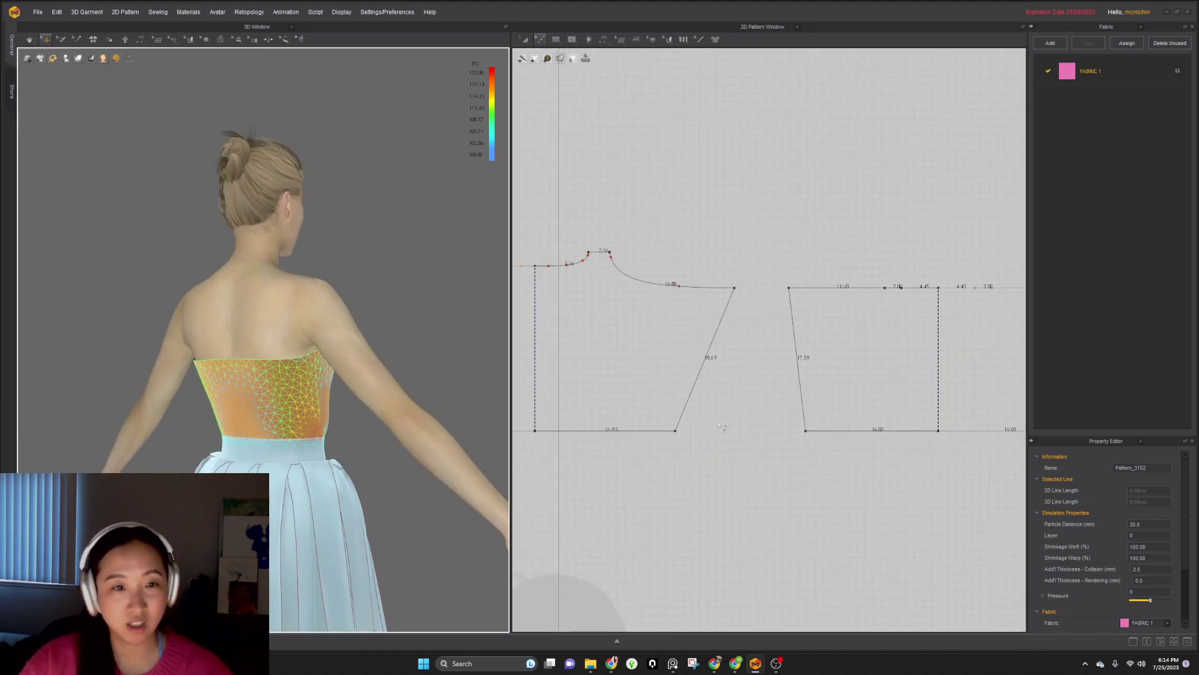
- Try moving the front bodice's bottom side corner outward, simulate the fit, and undo the move
{"action": "left_click_drag", "start_coordinate": [677, 433], "coordinate": [724, 438]}
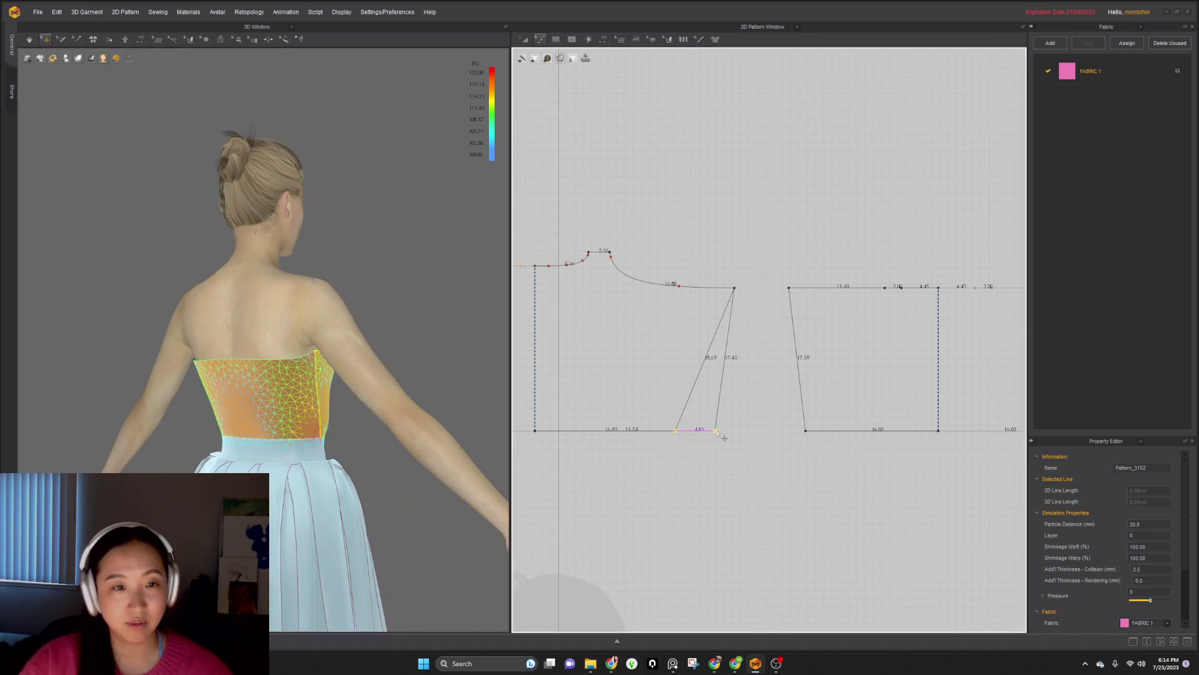
{"action": "key", "text": "space"}
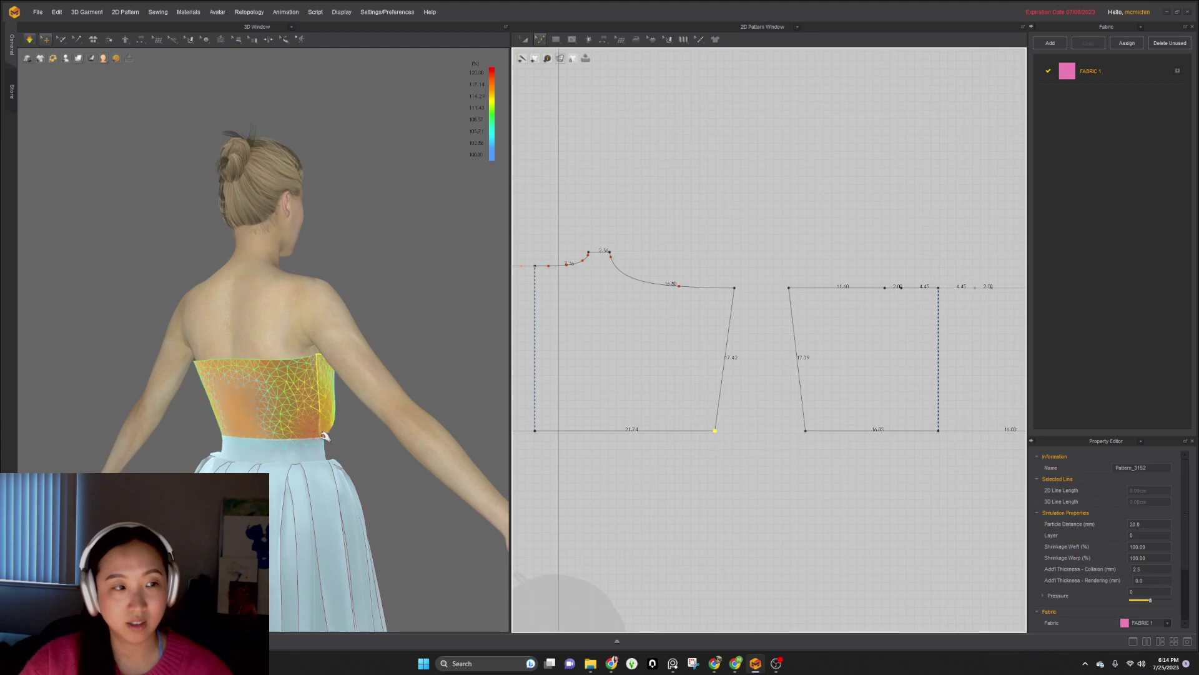
{"action": "key", "text": "space"}
{"action": "right_click_drag", "start_coordinate": [324, 433], "coordinate": [200, 444]}
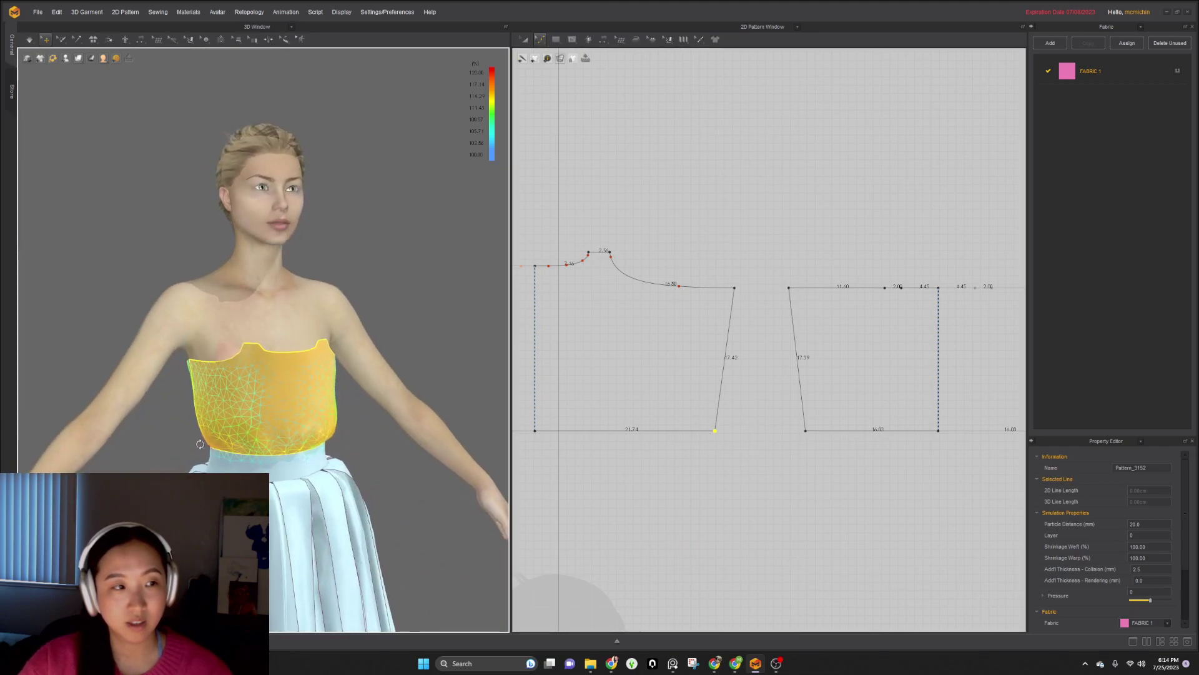
{"action": "key", "text": "ctrl+z"}
{"action": "key", "text": "space"}
- Lower the front bodice's underarm corner along the side seam, shortening the seam to about 14.2 cm
{"action": "right_click_drag", "start_coordinate": [238, 463], "coordinate": [285, 466]}
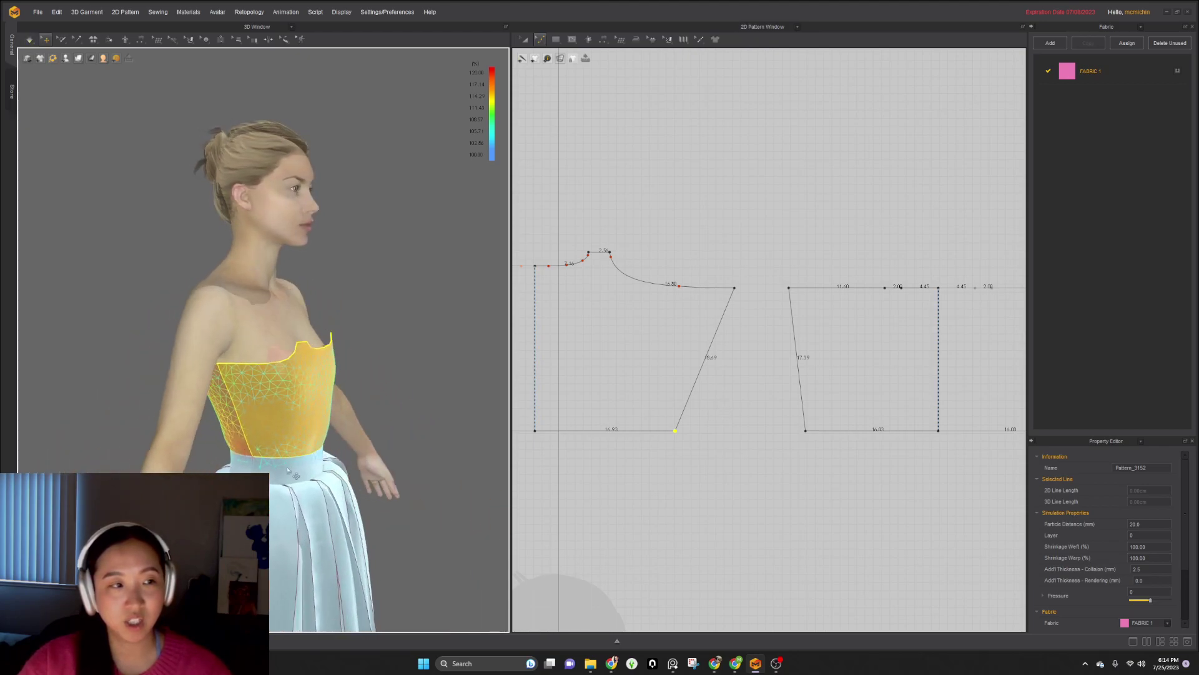
{"action": "scroll", "coordinate": [744, 291], "scroll_direction": "up", "scroll_amount": 3}
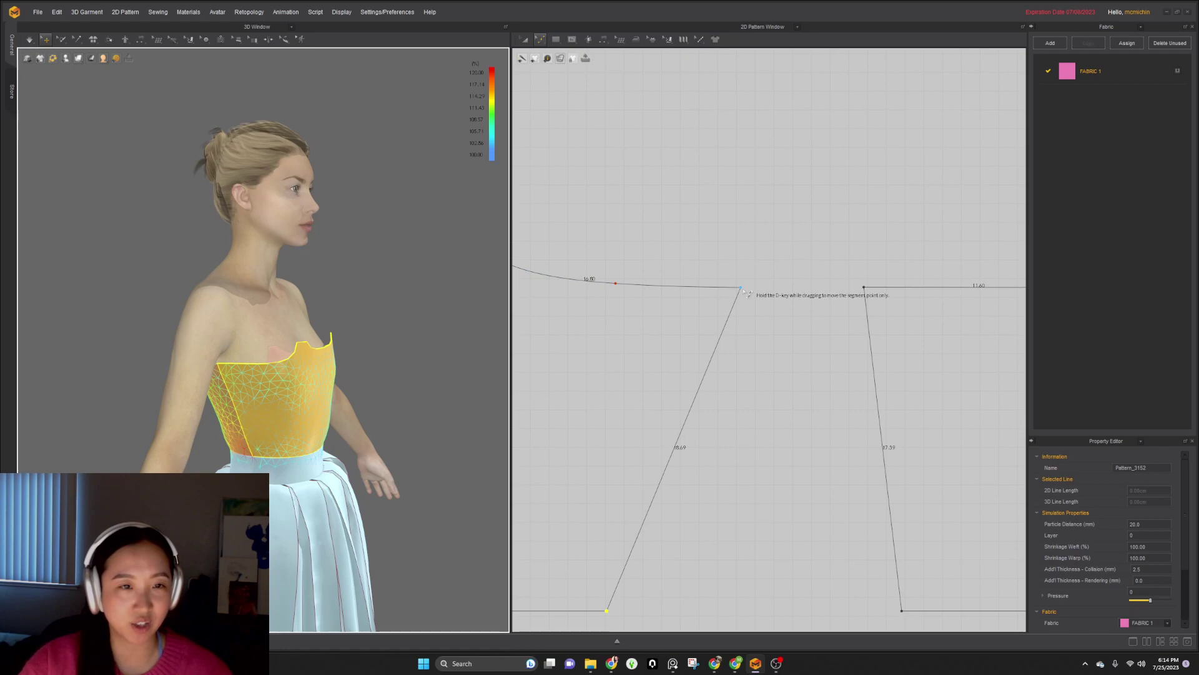
{"action": "left_click_drag", "start_coordinate": [743, 290], "coordinate": [712, 367]}
{"action": "scroll", "coordinate": [710, 365], "scroll_direction": "down", "scroll_amount": 3}
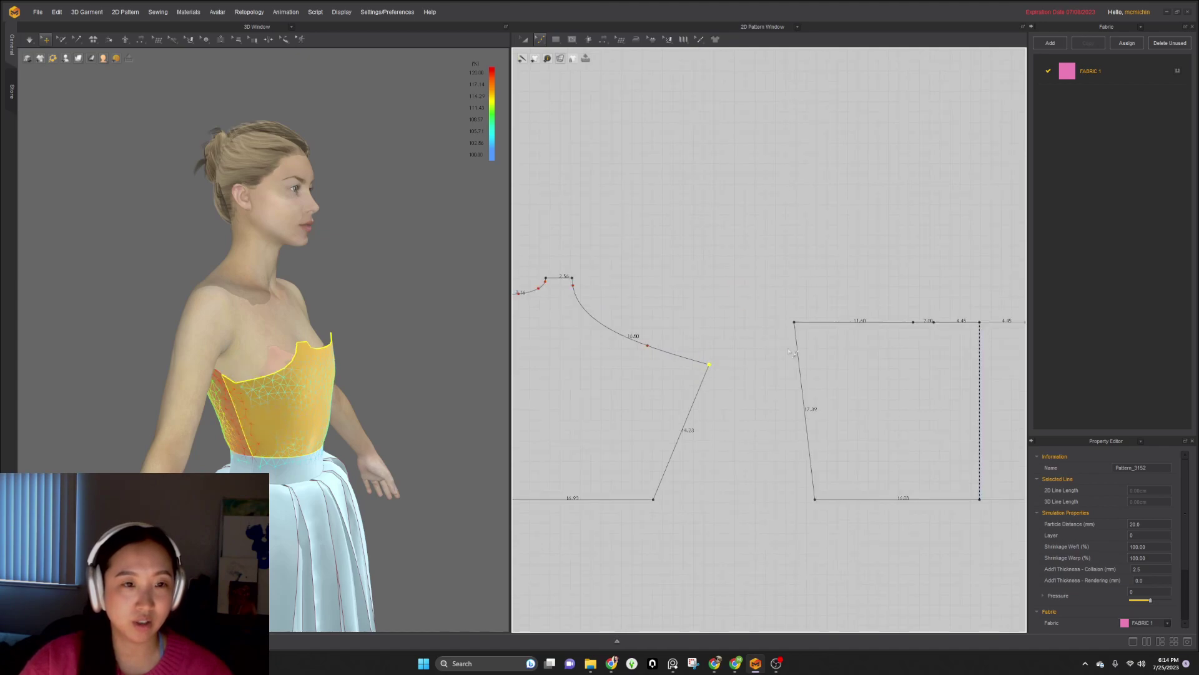
- Bring the back bodice piece beside the front and lower its whole top edge to the height of the front's underarm corner
{"action": "key", "text": "a"}
{"action": "left_click_drag", "start_coordinate": [802, 351], "coordinate": [728, 351]}
{"action": "left_click", "coordinate": [728, 351]}
{"action": "key", "text": "z"}
{"action": "left_click", "coordinate": [766, 329]}
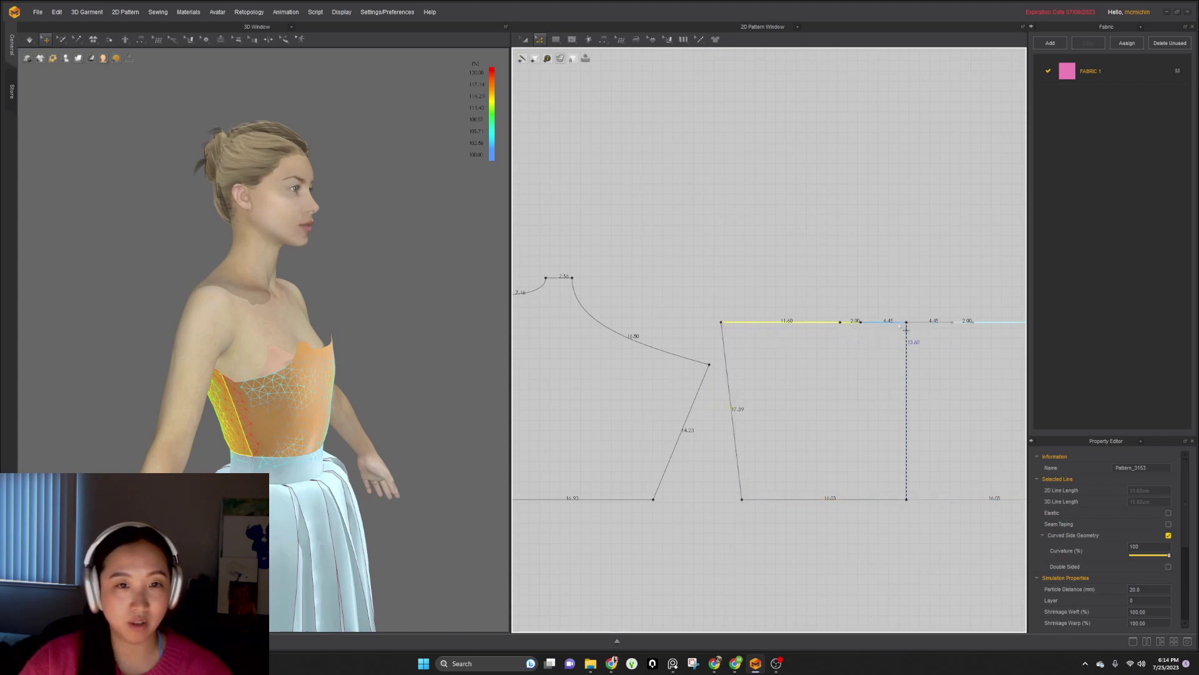
{"action": "left_click_drag", "start_coordinate": [906, 324], "coordinate": [895, 369]}
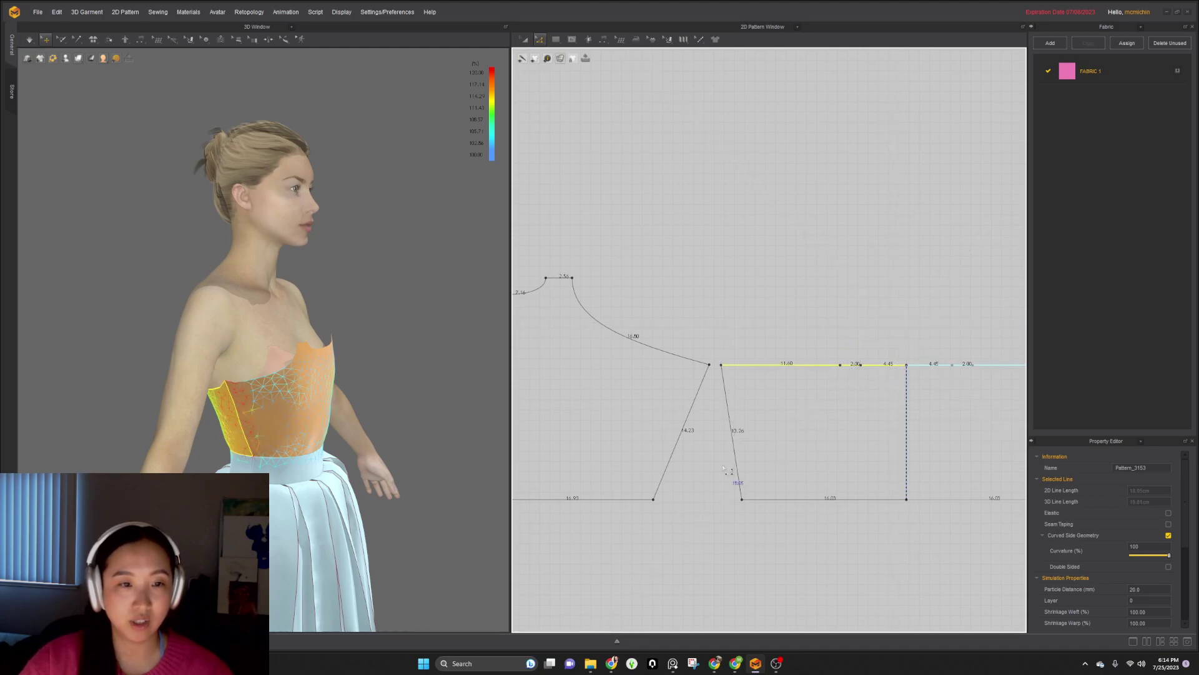
- Move the back bodice's bottom side corner outward, widening its half waist edge to about 17.2 cm, and check the fit from several sides
{"action": "scroll", "coordinate": [733, 475], "scroll_direction": "up", "scroll_amount": 2}
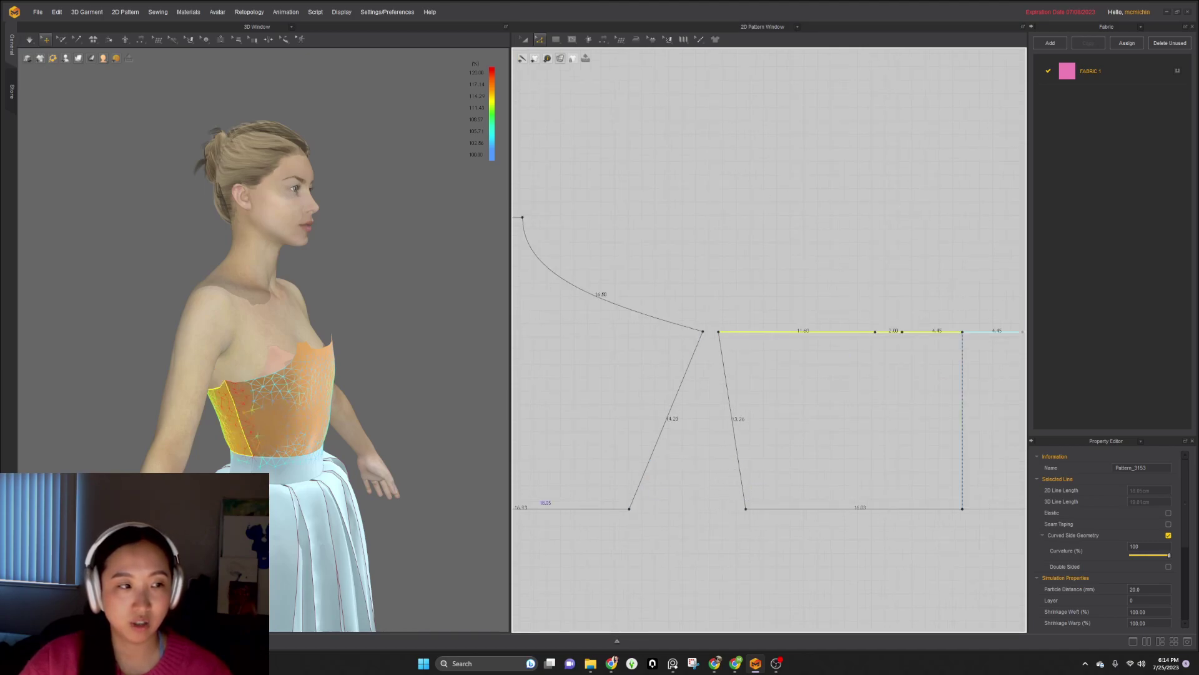
{"action": "right_click_drag", "start_coordinate": [237, 436], "coordinate": [308, 418]}
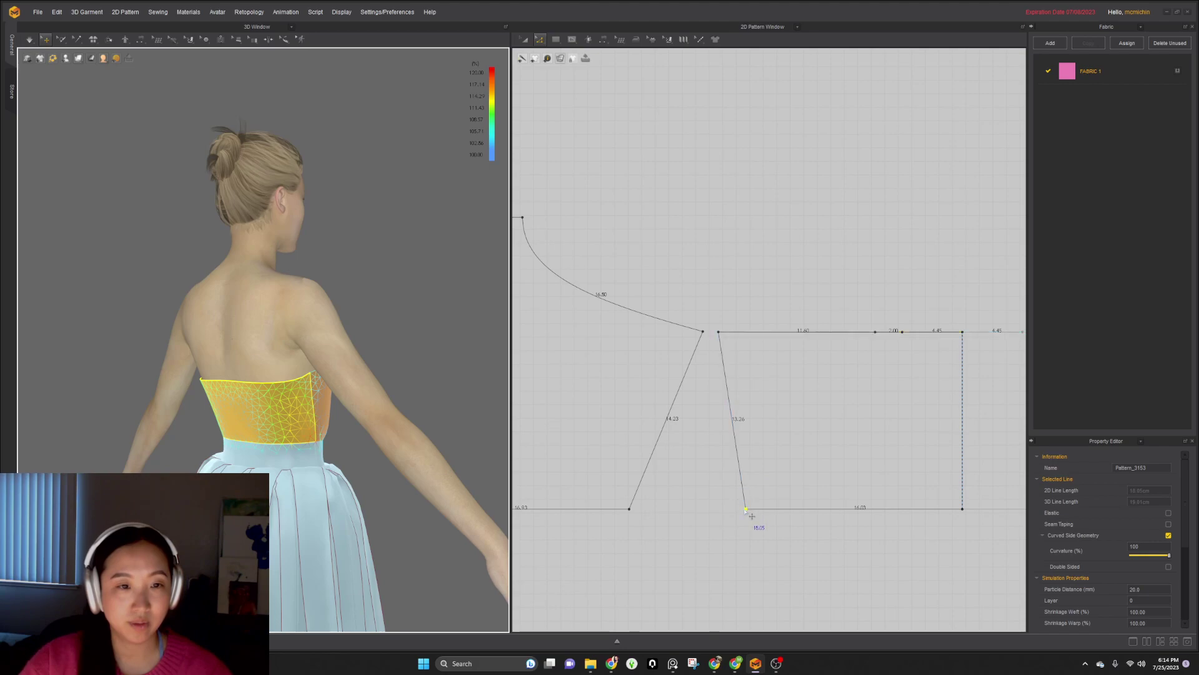
{"action": "left_click", "coordinate": [730, 510]}
{"action": "left_click_drag", "start_coordinate": [729, 510], "coordinate": [729, 511]}
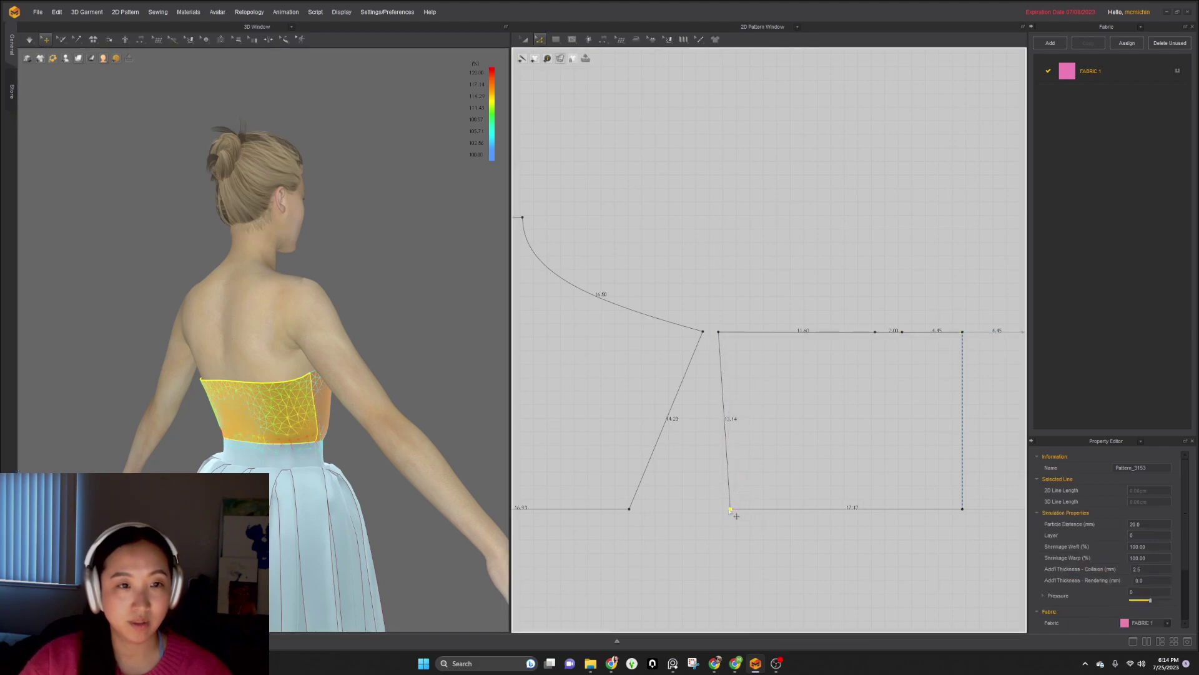
{"action": "right_click_drag", "start_coordinate": [369, 440], "coordinate": [318, 429]}
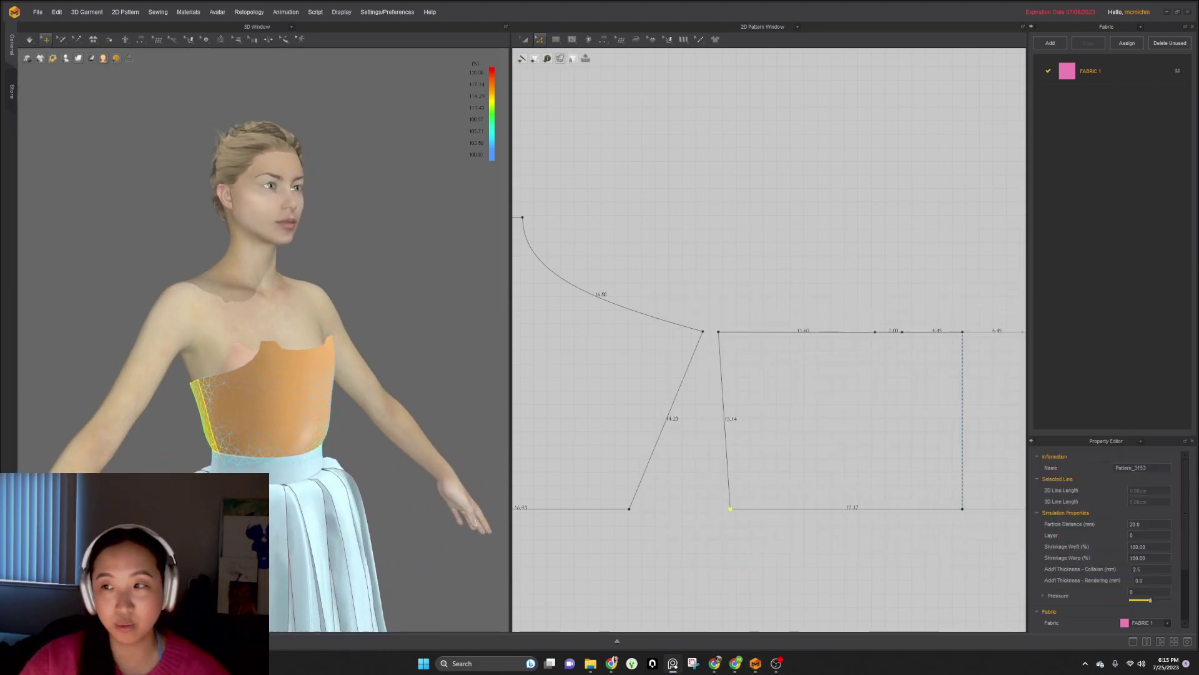
{"action": "right_click_drag", "start_coordinate": [250, 421], "coordinate": [414, 429]}
- Raise the front's underarm corner and the back's whole top edge together, lengthening the side seams to about 15.7 and 14.7 cm
{"action": "scroll", "coordinate": [809, 368], "scroll_direction": "down", "scroll_amount": 2}
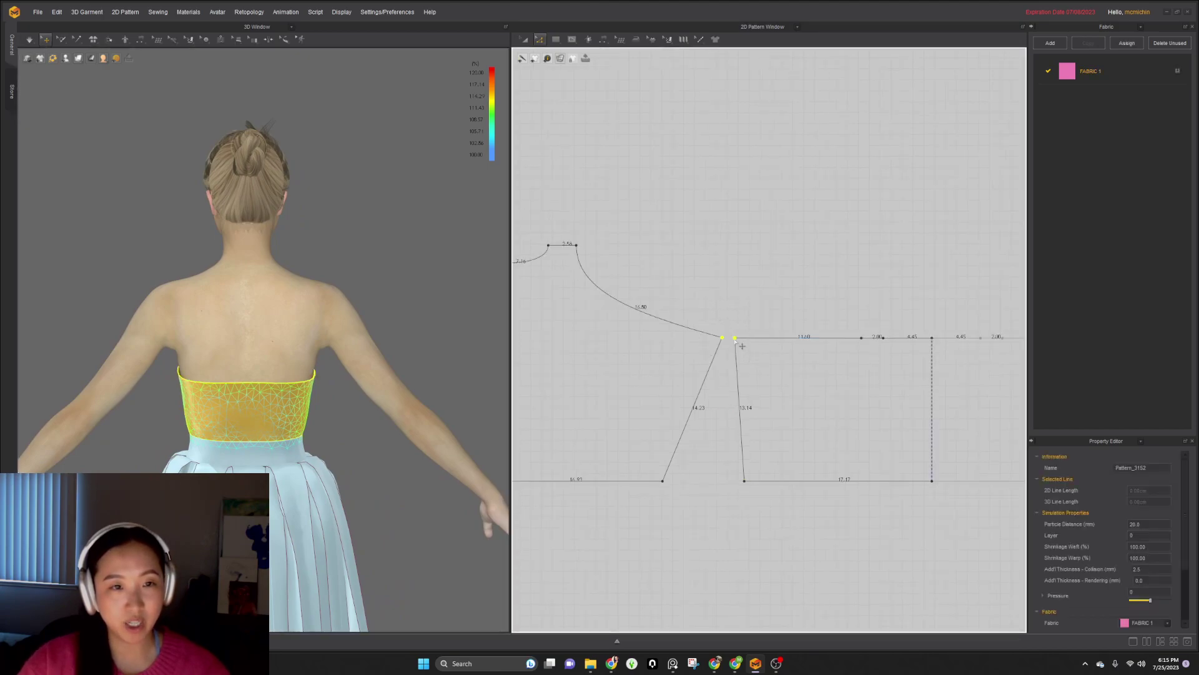
{"action": "left_click_drag", "start_coordinate": [826, 298], "coordinate": [880, 329]}
{"action": "mouse_move", "coordinate": [303, 375]}
{"action": "right_mouse_down"}
{"action": "mouse_move", "coordinate": [318, 409]}
{"action": "mouse_move", "coordinate": [308, 383]}
{"action": "mouse_move", "coordinate": [326, 378]}
{"action": "right_mouse_up"}
{"action": "scroll", "coordinate": [678, 342], "scroll_direction": "up", "scroll_amount": 2}
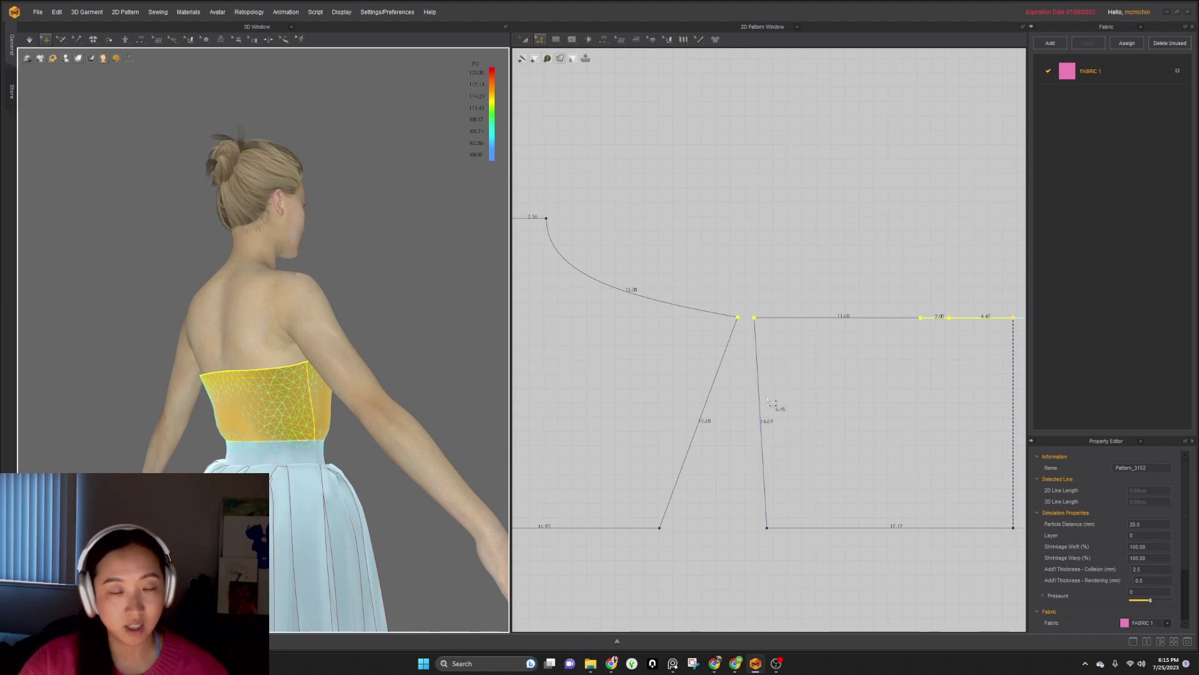
{"action": "right_click_drag", "start_coordinate": [315, 480], "coordinate": [202, 400]}
{"action": "scroll", "coordinate": [201, 400], "scroll_direction": "up", "scroll_amount": 2}
{"action": "scroll", "coordinate": [744, 331], "scroll_direction": "up", "scroll_amount": 3}
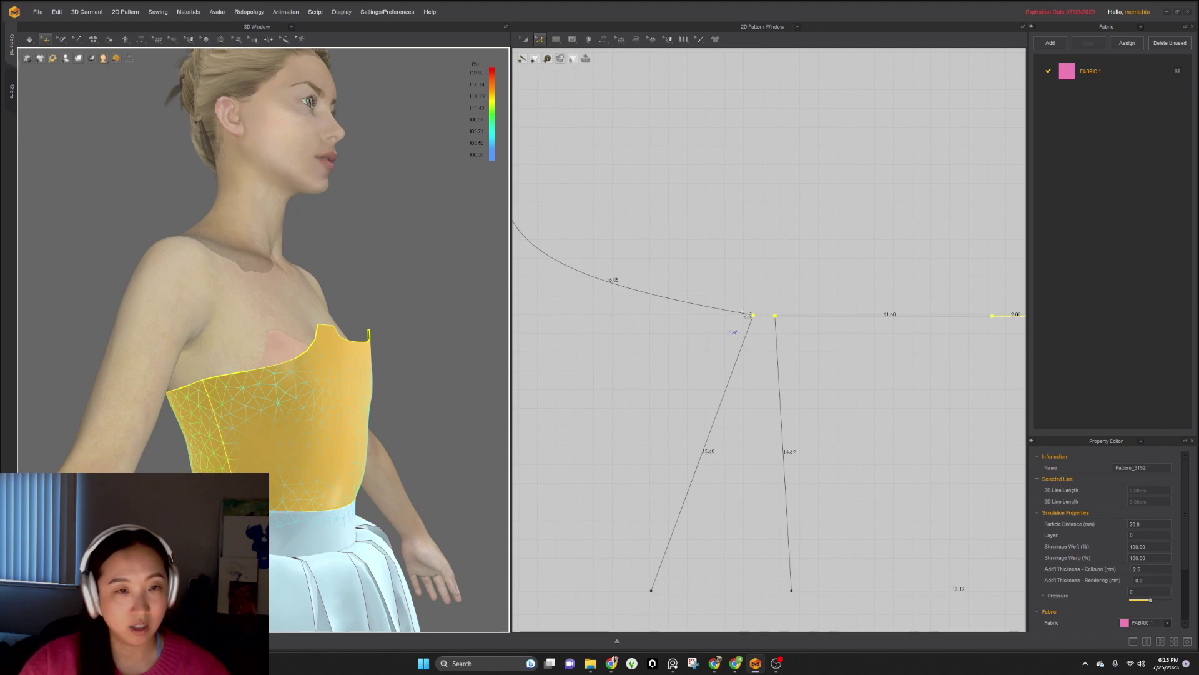
- Add two curve points to the front bodice's armhole edge and position them to flatten the curve toward the underarm
{"action": "left_click", "coordinate": [754, 273]}
{"action": "key", "text": "v"}
{"action": "middle_click_drag", "start_coordinate": [662, 305], "coordinate": [761, 359]}
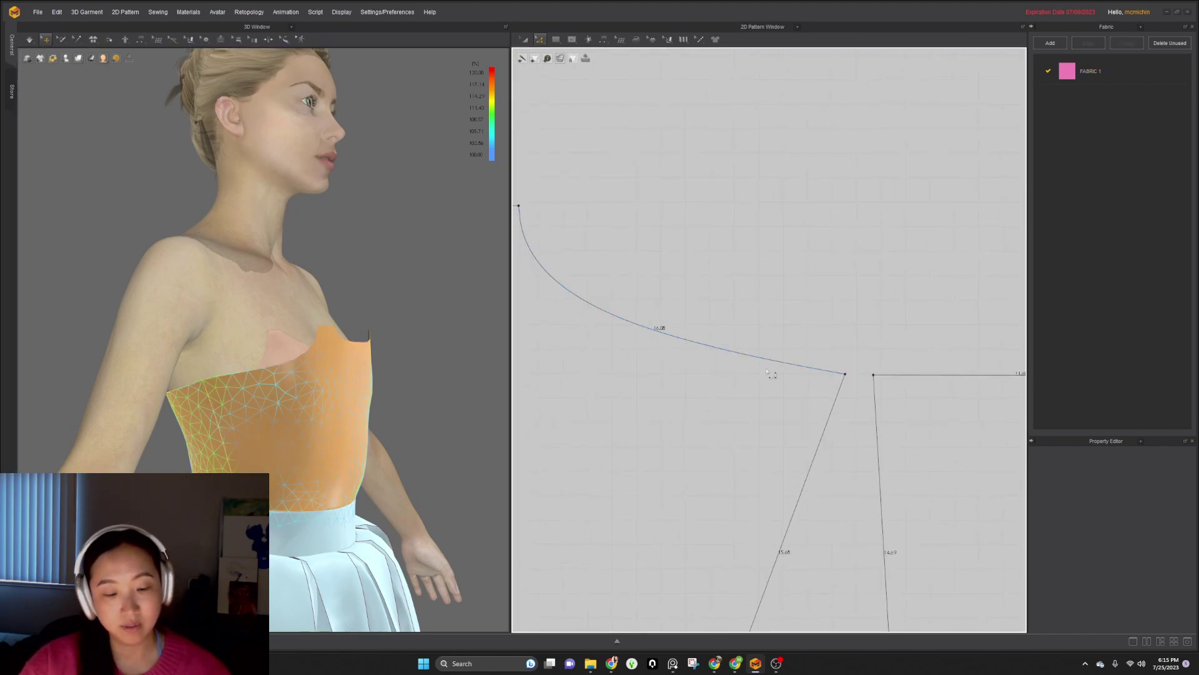
{"action": "mouse_move", "coordinate": [701, 346]}
{"action": "left_mouse_down"}
{"action": "mouse_move", "coordinate": [712, 334]}
{"action": "mouse_move", "coordinate": [713, 347]}
{"action": "left_mouse_up"}
{"action": "middle_click_drag", "start_coordinate": [713, 347], "coordinate": [779, 415]}
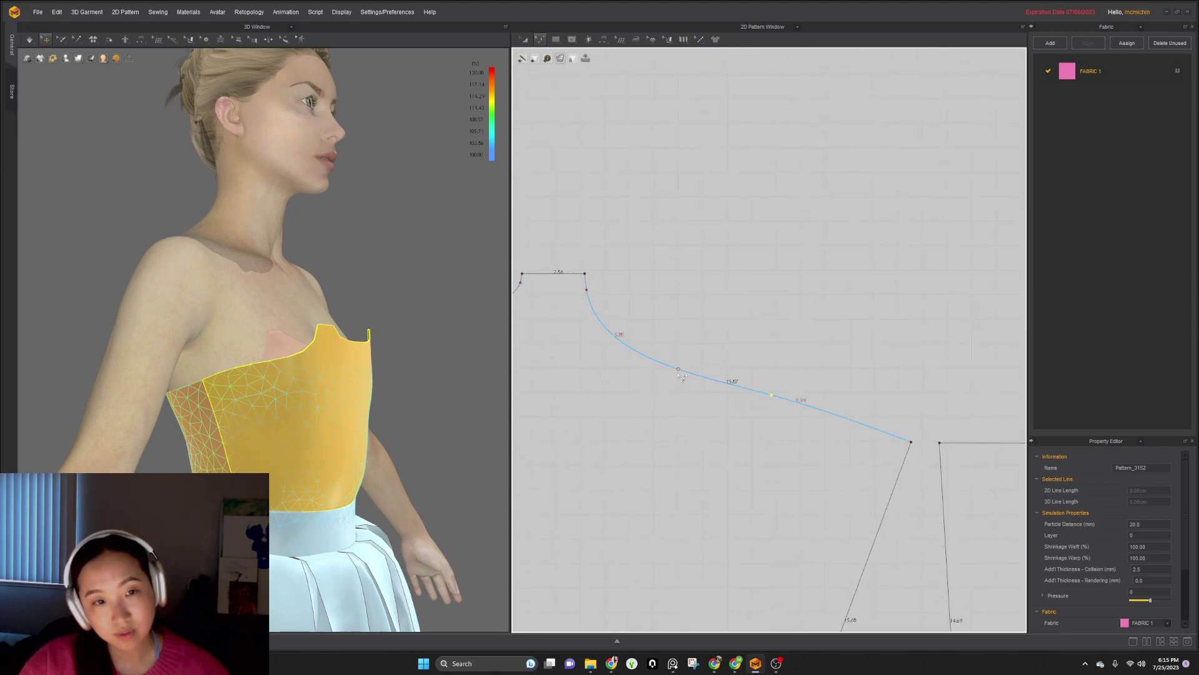
{"action": "left_click_drag", "start_coordinate": [658, 353], "coordinate": [660, 350]}
{"action": "left_click_drag", "start_coordinate": [758, 386], "coordinate": [773, 395]}
{"action": "left_click_drag", "start_coordinate": [653, 384], "coordinate": [700, 377]}
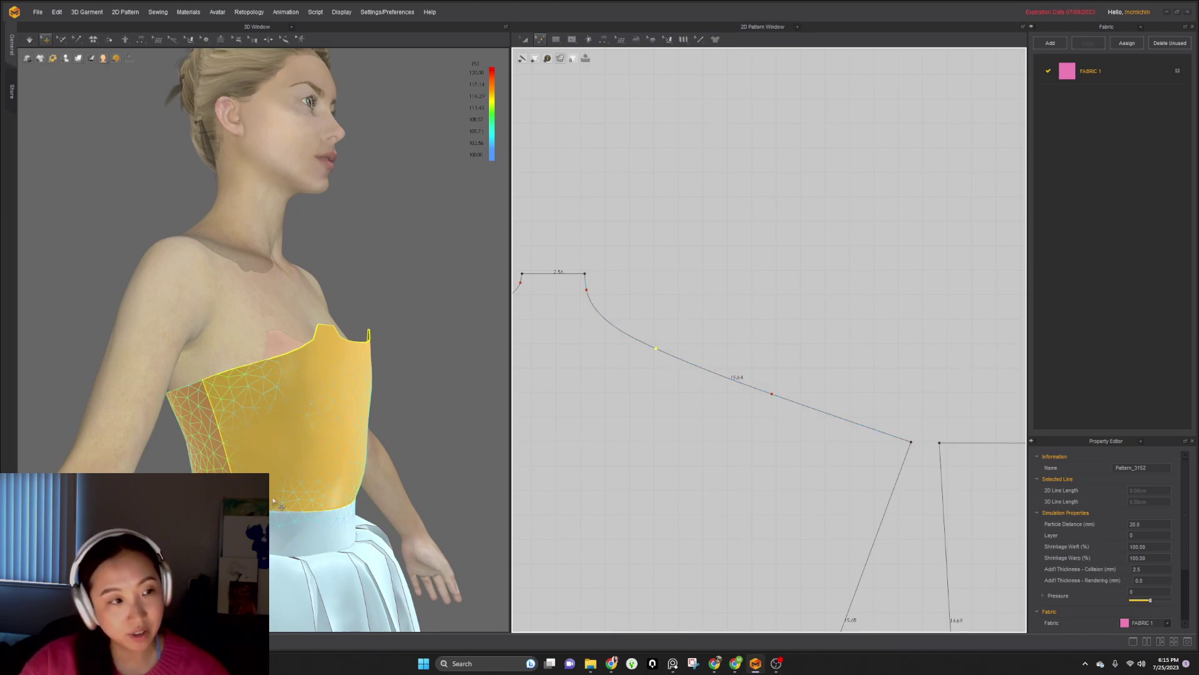
- Shift the short strap top edge of the front bodice outward, away from the centre line
{"action": "right_click_drag", "start_coordinate": [225, 397], "coordinate": [136, 443]}
{"action": "scroll", "coordinate": [764, 421], "scroll_direction": "down", "scroll_amount": 1}
{"action": "scroll", "coordinate": [764, 421], "scroll_direction": "down", "scroll_amount": 5}
{"action": "left_click", "coordinate": [830, 375]}
{"action": "middle_click_drag", "start_coordinate": [616, 421], "coordinate": [632, 422]}
{"action": "scroll", "coordinate": [704, 407], "scroll_direction": "up", "scroll_amount": 4}
{"action": "left_click", "coordinate": [756, 352]}
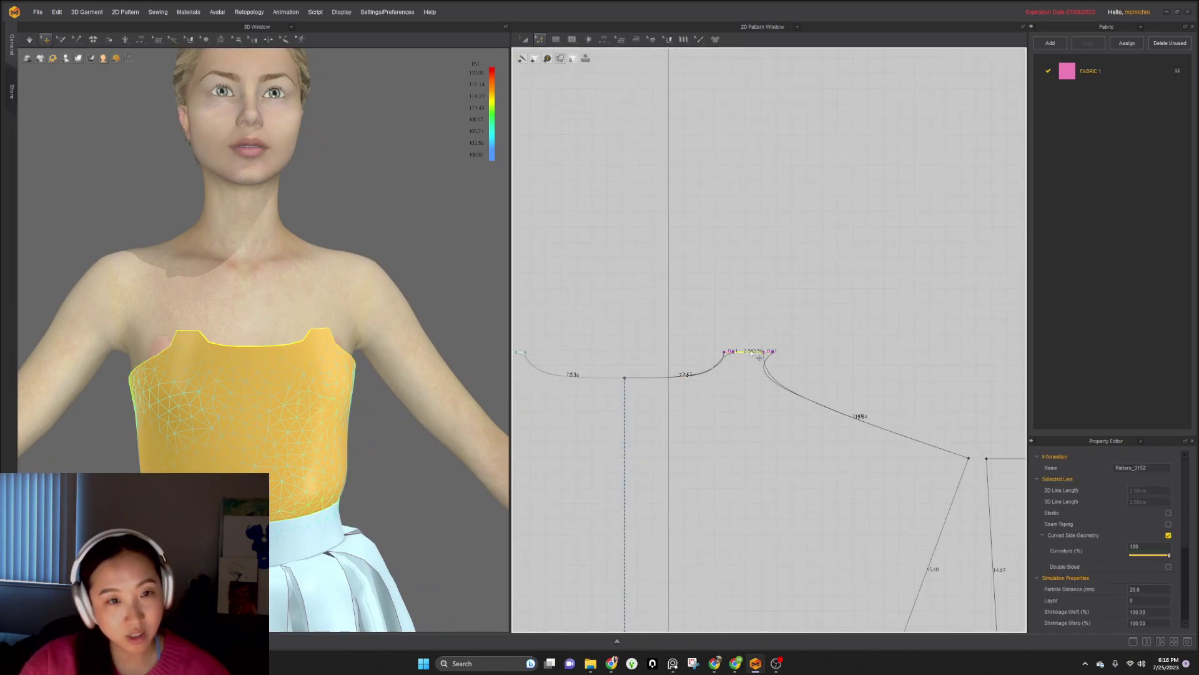
- Reposition the curve points beside the strap edge so the neckline and armhole drop vertically from it, and simulate the fit
{"action": "scroll", "coordinate": [786, 386], "scroll_direction": "up", "scroll_amount": 2}
{"action": "left_click_drag", "start_coordinate": [763, 363], "coordinate": [780, 369]}
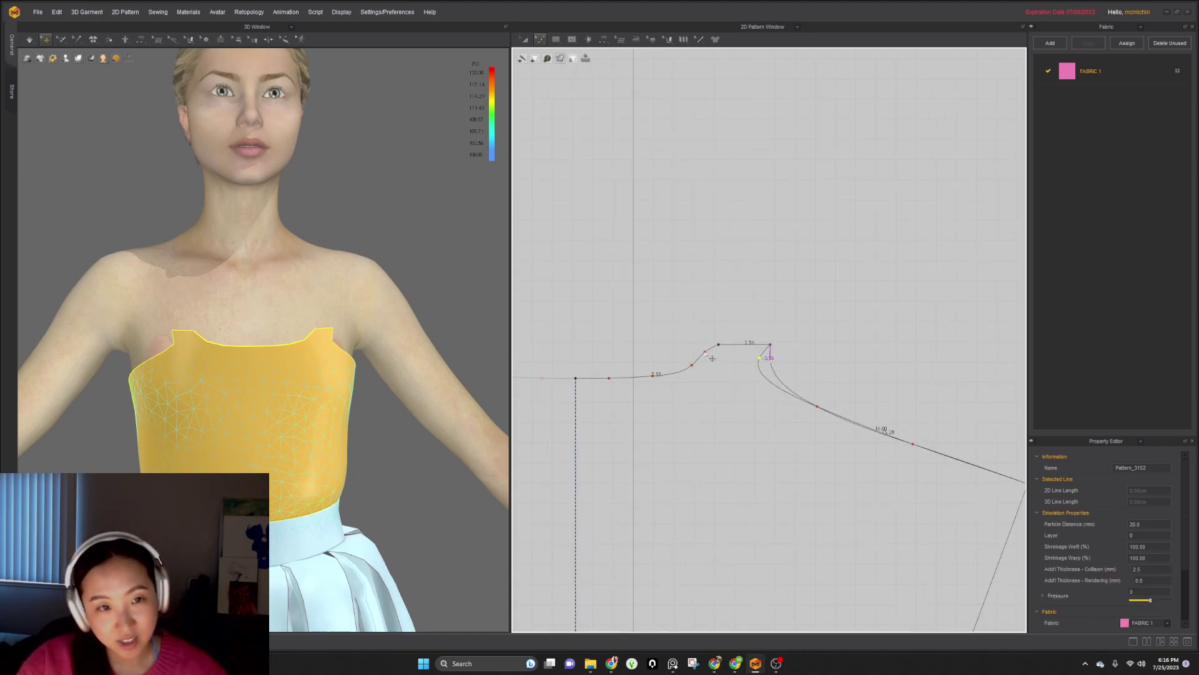
{"action": "left_click_drag", "start_coordinate": [706, 353], "coordinate": [717, 380]}
{"action": "scroll", "coordinate": [705, 367], "scroll_direction": "up", "scroll_amount": 5}
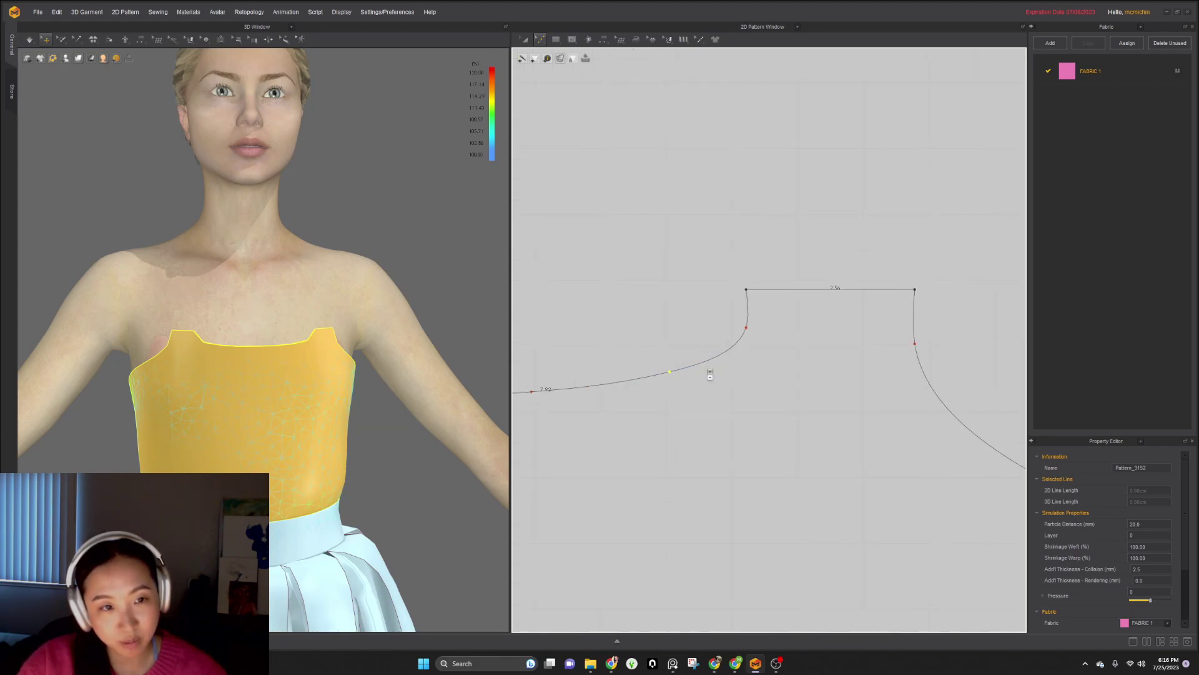
{"action": "scroll", "coordinate": [755, 334], "scroll_direction": "down", "scroll_amount": 4}
{"action": "scroll", "coordinate": [820, 360], "scroll_direction": "up", "scroll_amount": 2}
{"action": "left_click_drag", "start_coordinate": [816, 360], "coordinate": [826, 363]}
{"action": "scroll", "coordinate": [792, 382], "scroll_direction": "down", "scroll_amount": 4}
{"action": "middle_click_drag", "start_coordinate": [717, 408], "coordinate": [785, 414]}
{"action": "scroll", "coordinate": [701, 403], "scroll_direction": "up", "scroll_amount": 3}
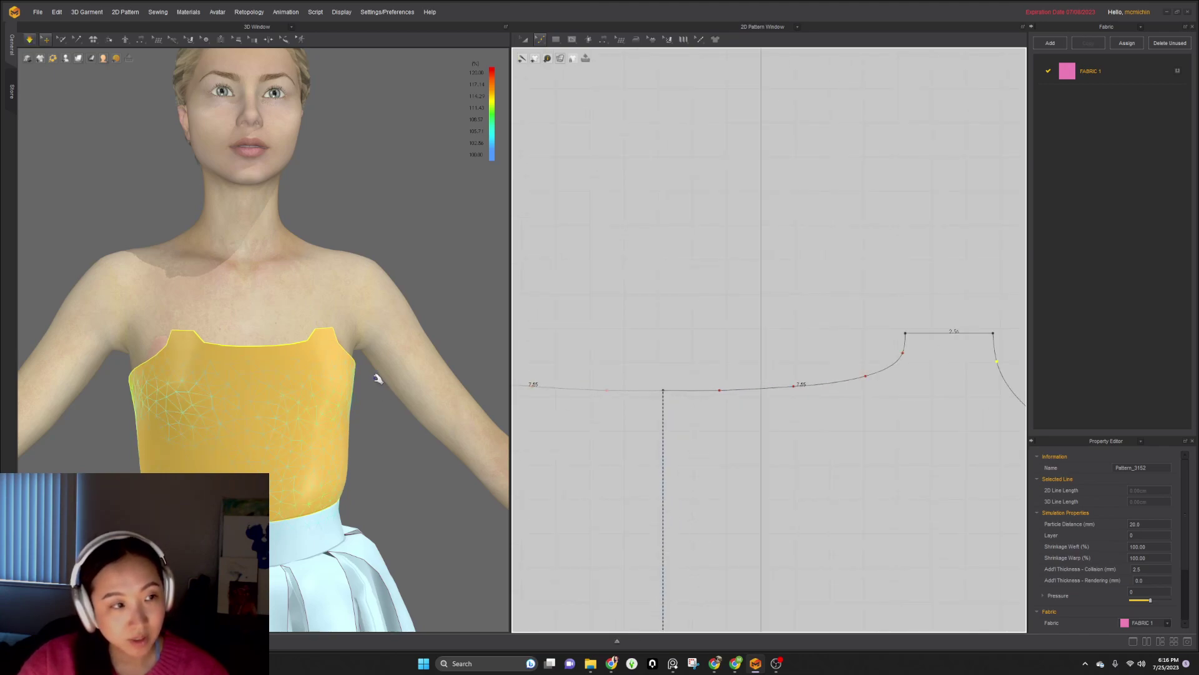
- Move the front bodice's strap top edge further outward at the same height
{"action": "scroll", "coordinate": [370, 373], "scroll_direction": "down", "scroll_amount": 1}
{"action": "scroll", "coordinate": [675, 365], "scroll_direction": "down", "scroll_amount": 4}
{"action": "middle_click_drag", "start_coordinate": [793, 366], "coordinate": [784, 362]}
{"action": "right_click_drag", "start_coordinate": [784, 362], "coordinate": [745, 351]}
{"action": "scroll", "coordinate": [745, 352], "scroll_direction": "up", "scroll_amount": 1}
{"action": "left_click_drag", "start_coordinate": [749, 338], "coordinate": [753, 332]}
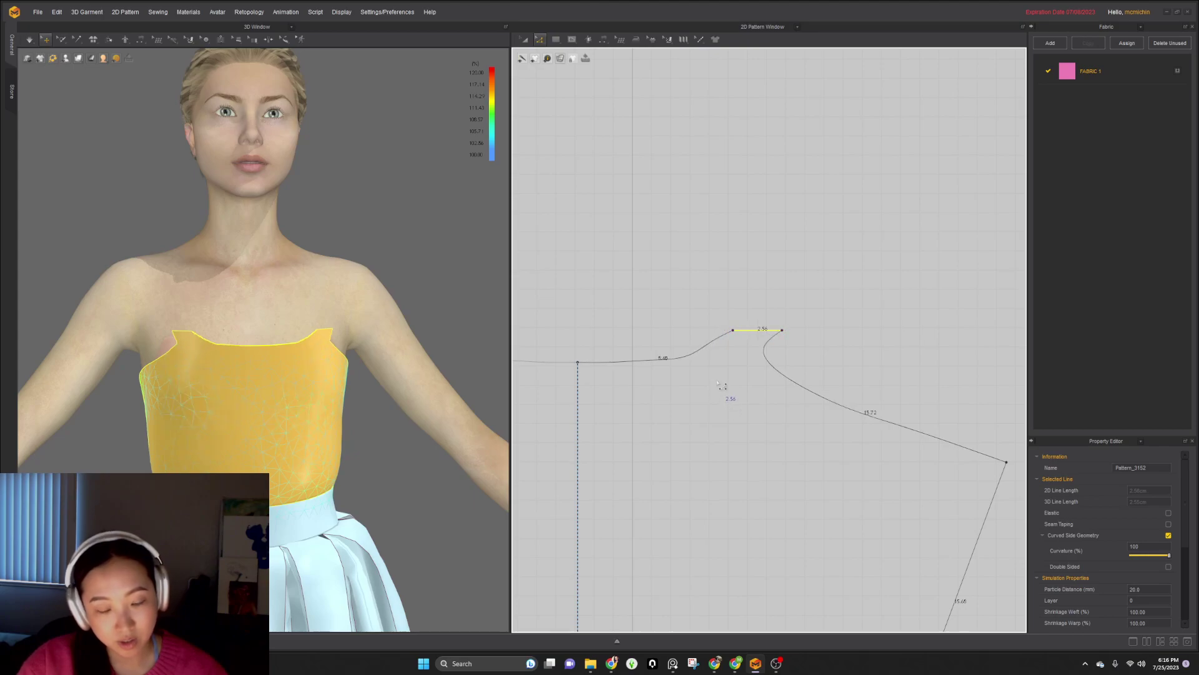
- Pull the neckline and armhole curve points nearest the strap outward to restore a vertical drop at both strap corners
{"action": "scroll", "coordinate": [725, 365], "scroll_direction": "up", "scroll_amount": 5}
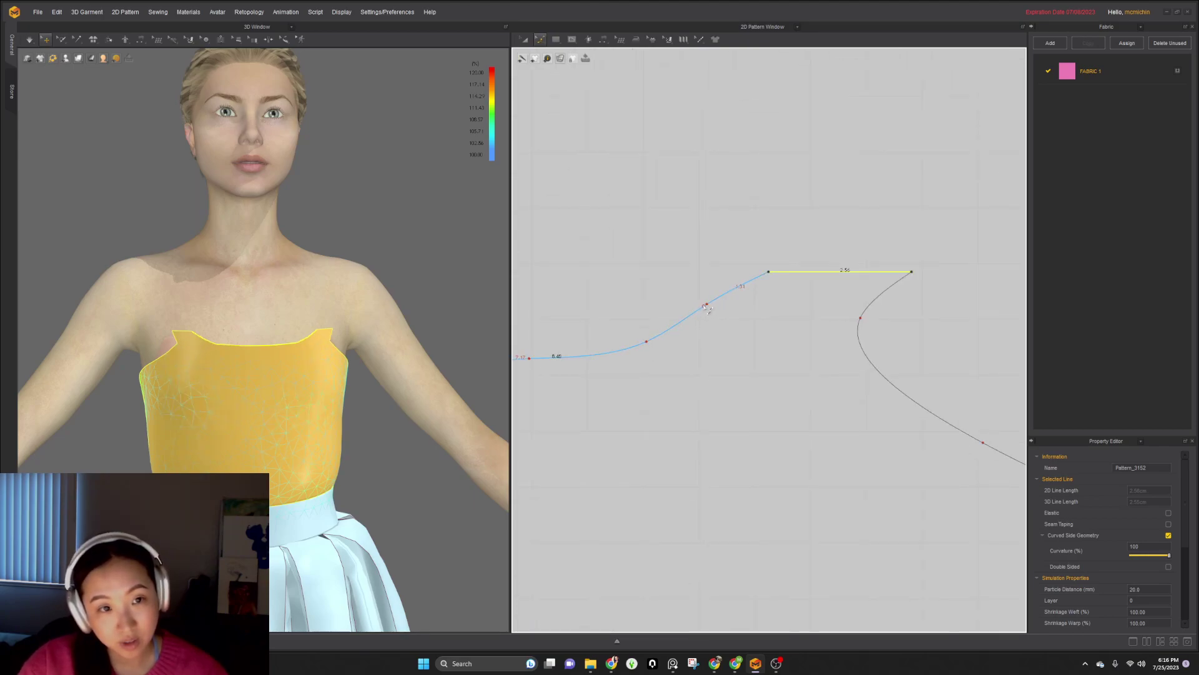
{"action": "left_click_drag", "start_coordinate": [709, 308], "coordinate": [746, 320]}
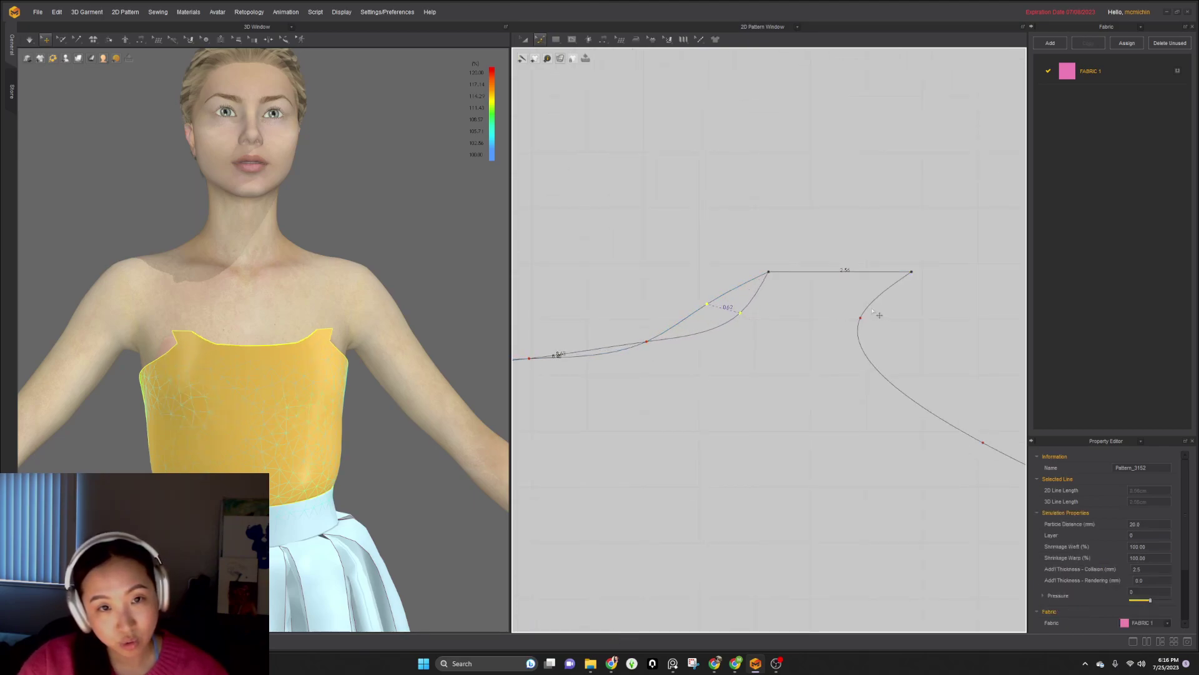
{"action": "left_click_drag", "start_coordinate": [862, 318], "coordinate": [925, 347]}
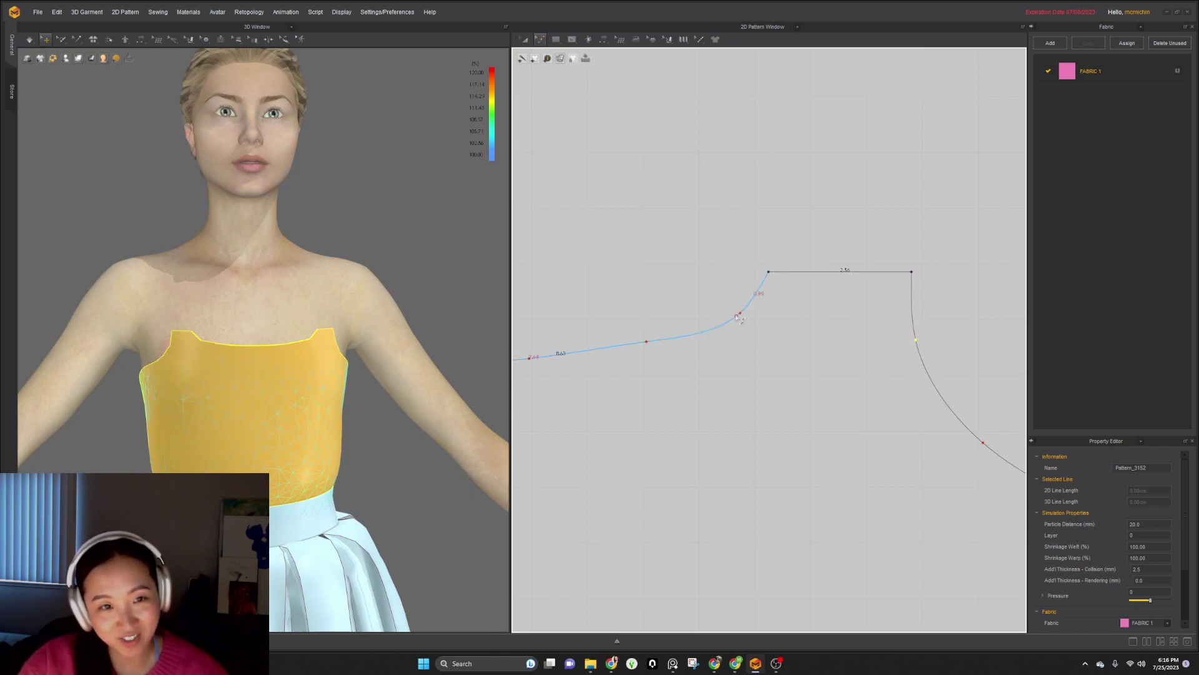
{"action": "left_click_drag", "start_coordinate": [741, 315], "coordinate": [761, 315]}
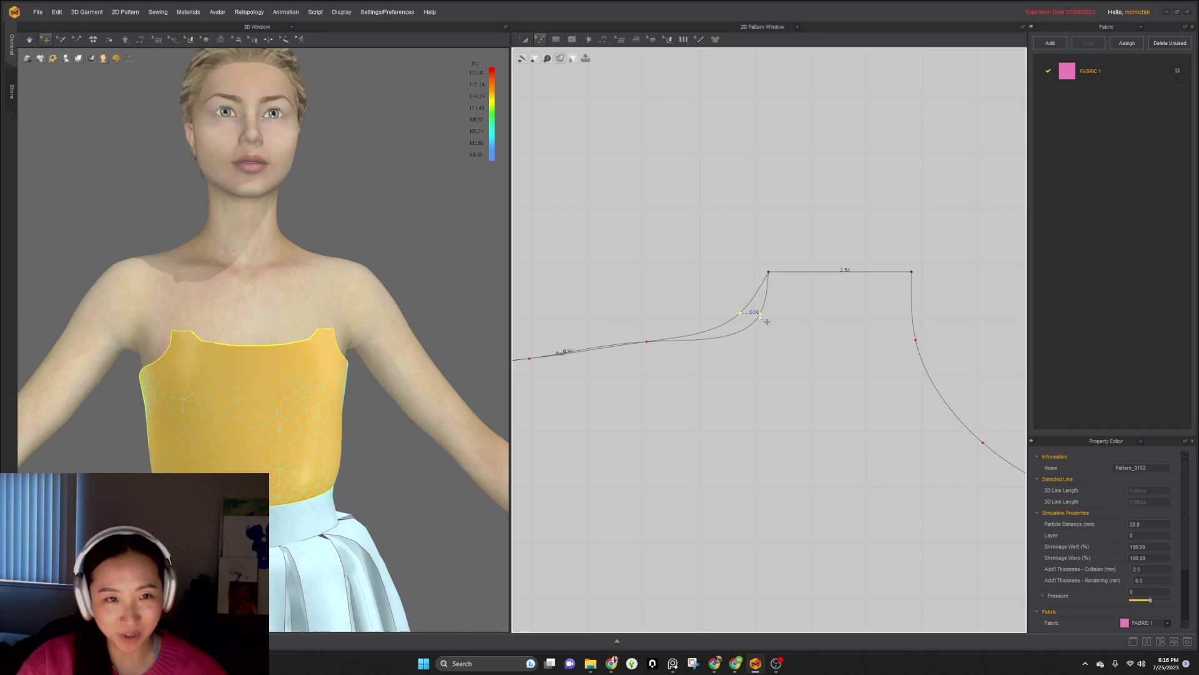
- Add a curve point to the middle of the front neckline and lower the point beside it to smooth the scoop
{"action": "scroll", "coordinate": [622, 361], "scroll_direction": "down", "scroll_amount": 3}
{"action": "middle_click_drag", "start_coordinate": [622, 361], "coordinate": [771, 402]}
{"action": "scroll", "coordinate": [769, 402], "scroll_direction": "up", "scroll_amount": 4}
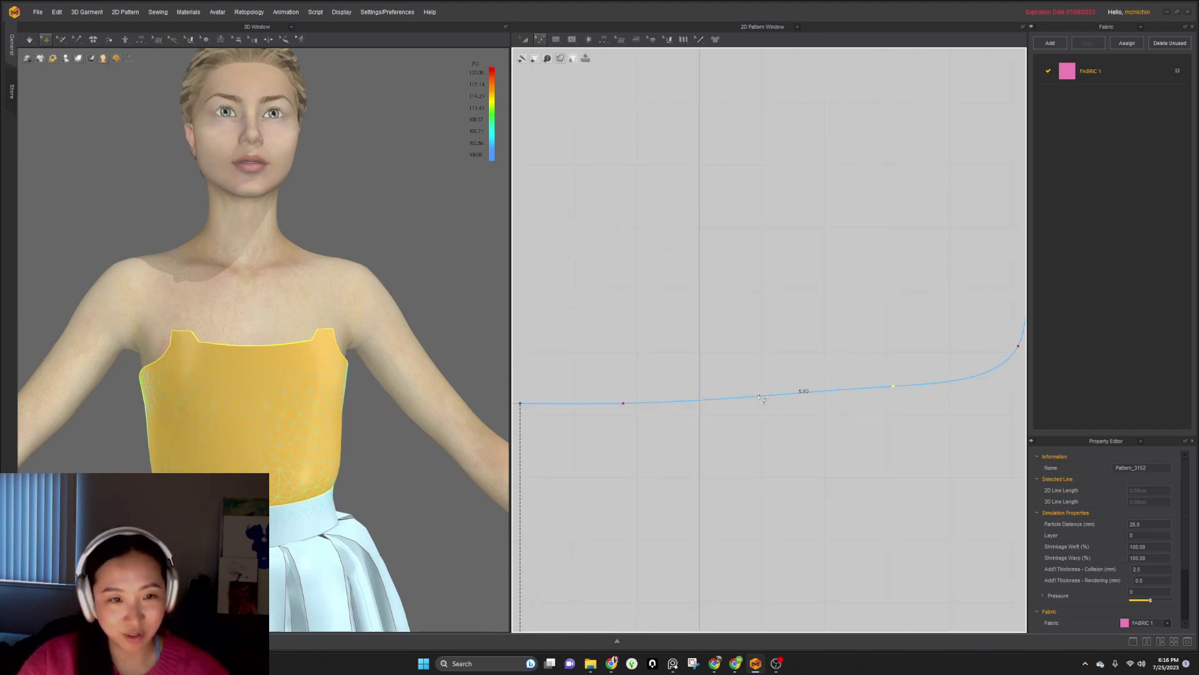
{"action": "left_click_drag", "start_coordinate": [759, 396], "coordinate": [759, 399]}
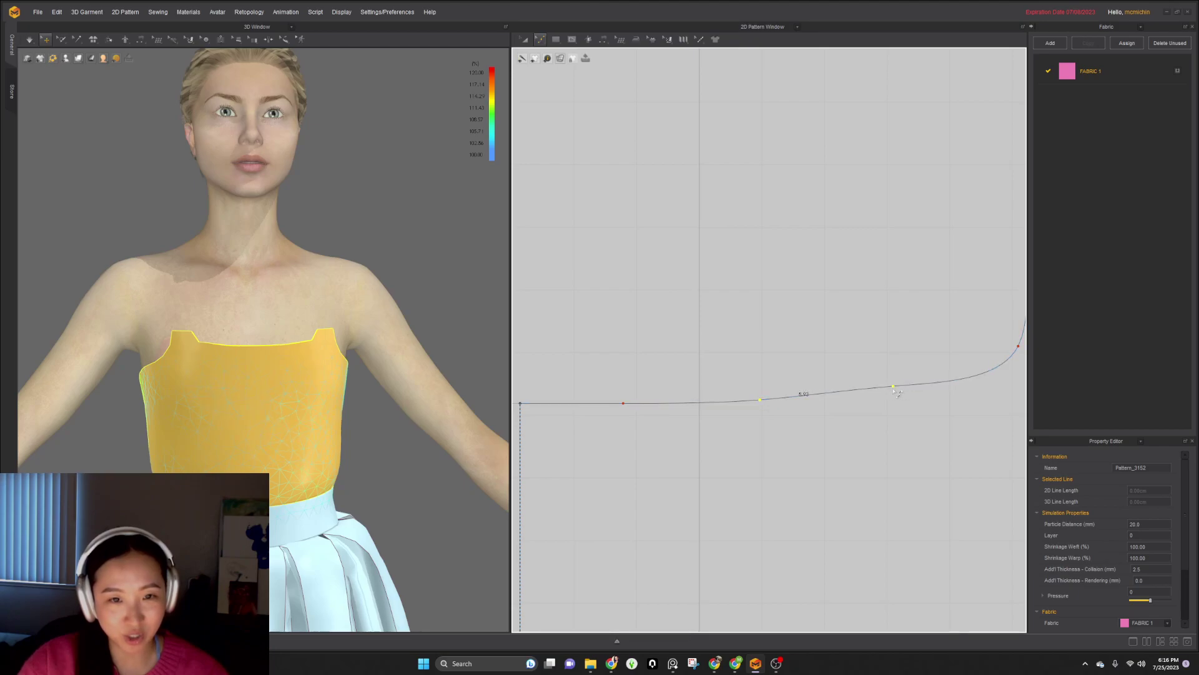
{"action": "left_click_drag", "start_coordinate": [894, 387], "coordinate": [897, 396]}
{"action": "scroll", "coordinate": [900, 400], "scroll_direction": "down", "scroll_amount": 5}
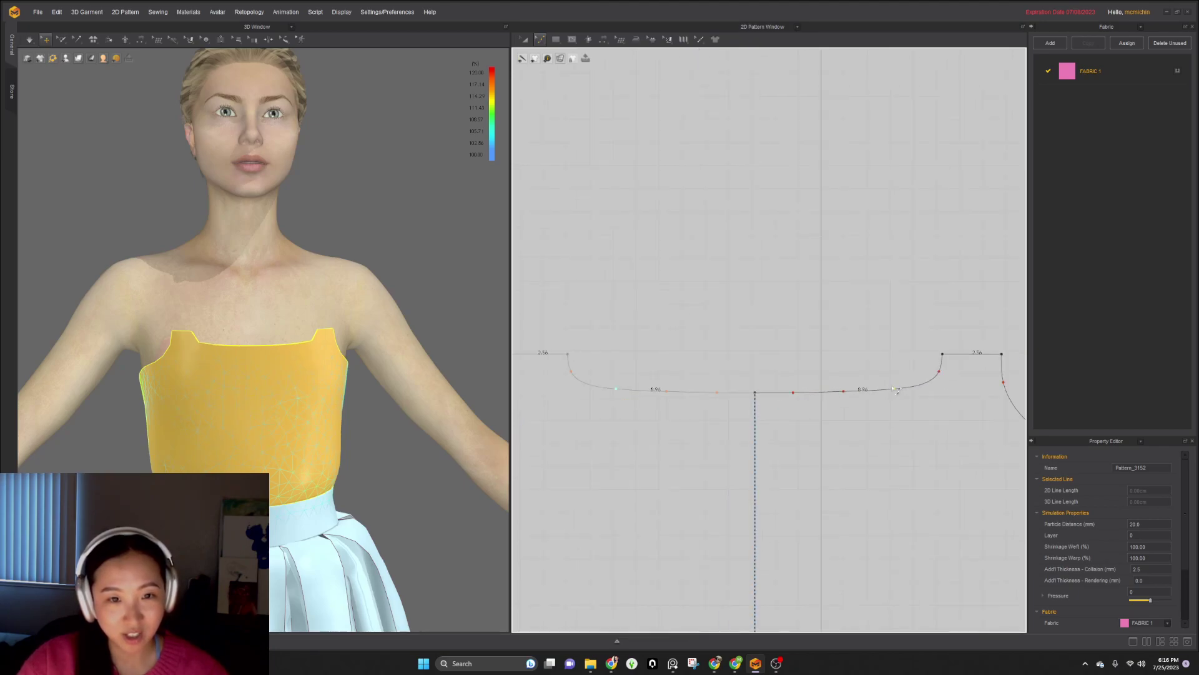
- Lower the armhole's outer curve point slightly, then compare the bodice with the reference photos
{"action": "scroll", "coordinate": [872, 470], "scroll_direction": "up", "scroll_amount": 6}
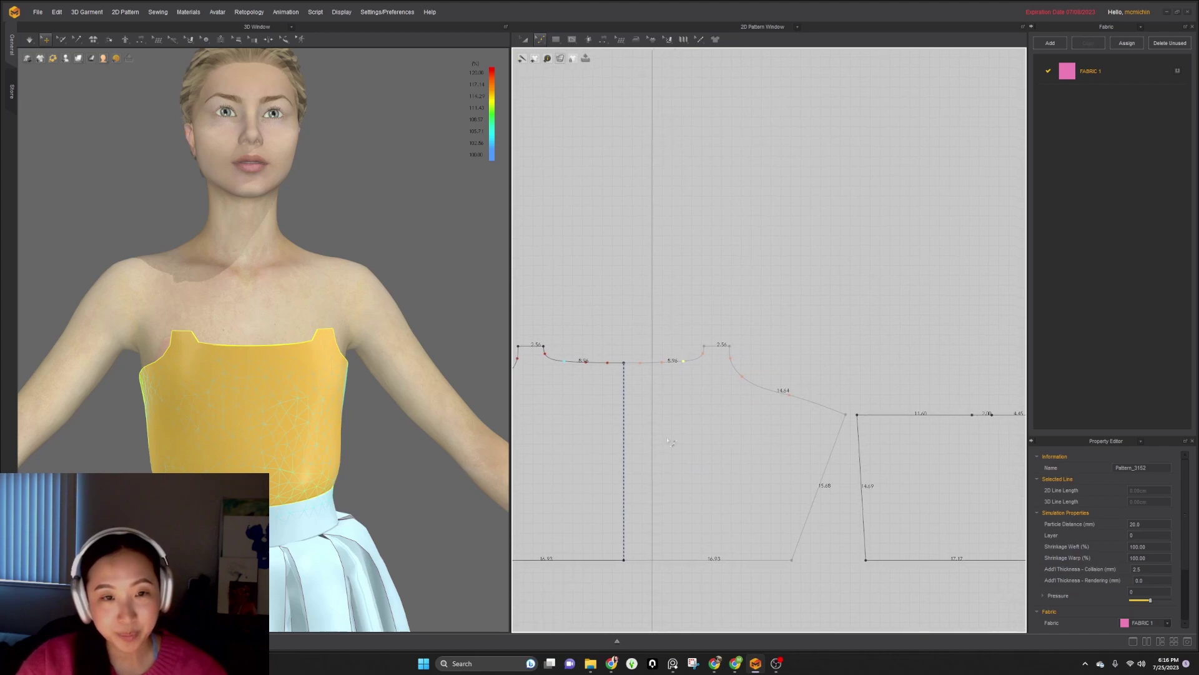
{"action": "left_click", "coordinate": [838, 366]}
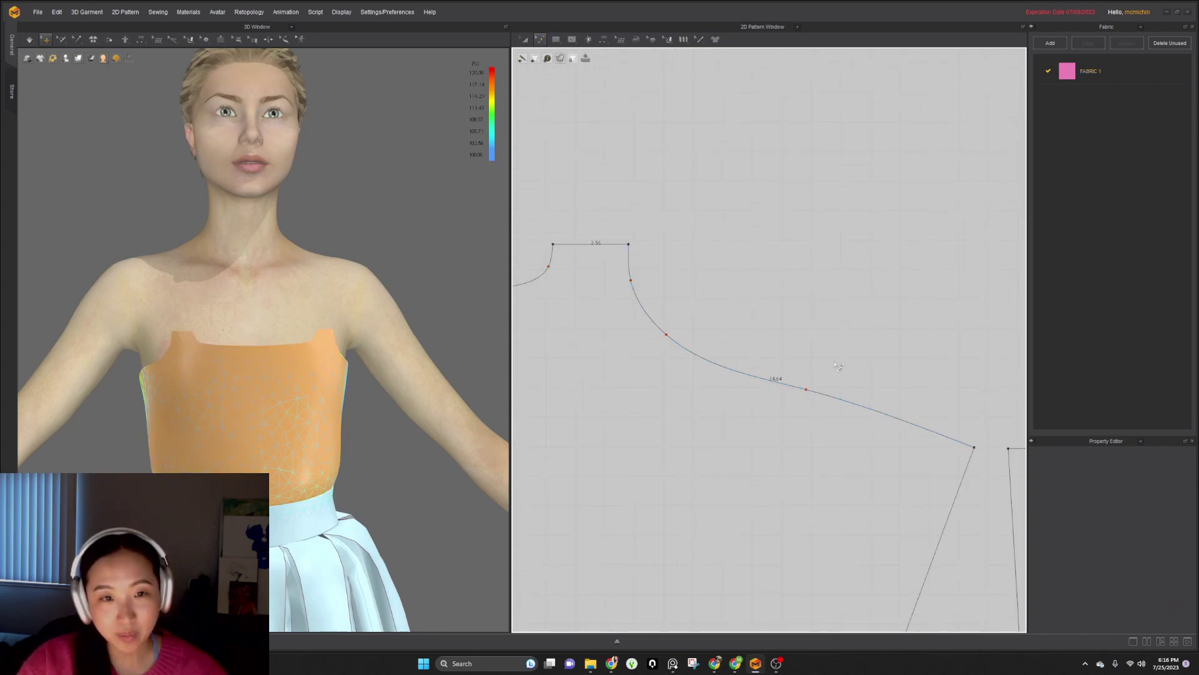
{"action": "left_click", "coordinate": [807, 392]}
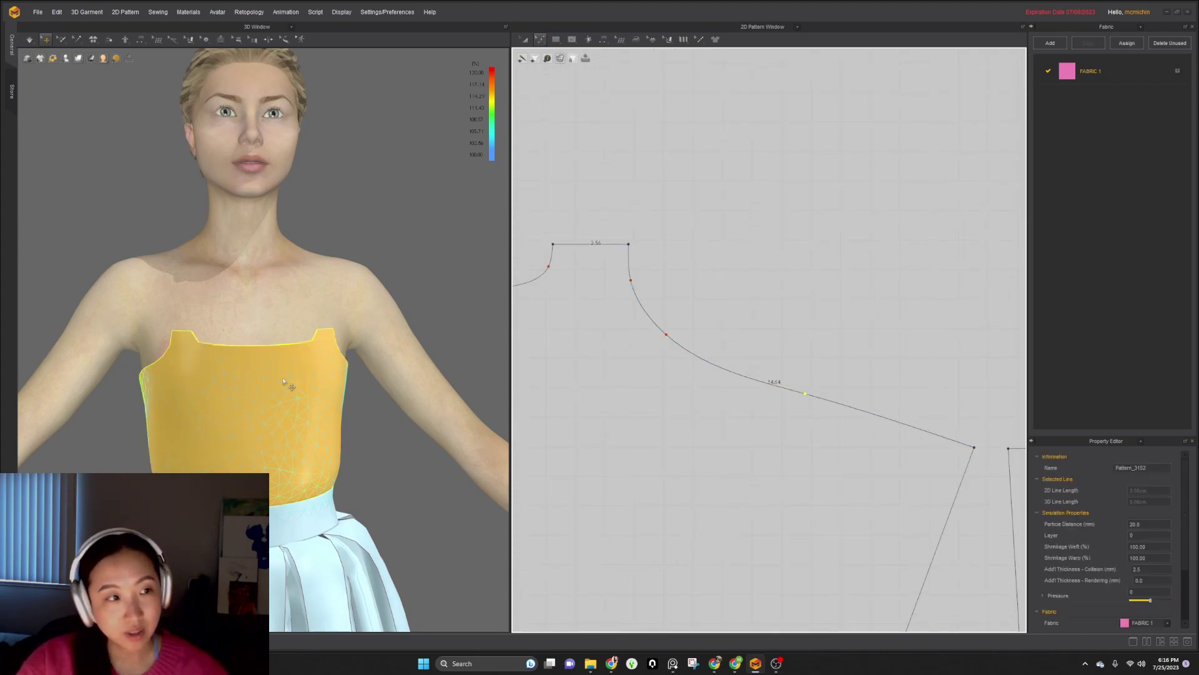
{"action": "scroll", "coordinate": [304, 405], "scroll_direction": "down", "scroll_amount": 3}
{"action": "mouse_move", "coordinate": [304, 404]}
{"action": "right_mouse_down"}
{"action": "mouse_move", "coordinate": [316, 403]}
{"action": "mouse_move", "coordinate": [263, 416]}
{"action": "mouse_move", "coordinate": [294, 415]}
{"action": "right_mouse_up"}
{"action": "right_click_drag", "start_coordinate": [1198, 431], "coordinate": [786, 462]}
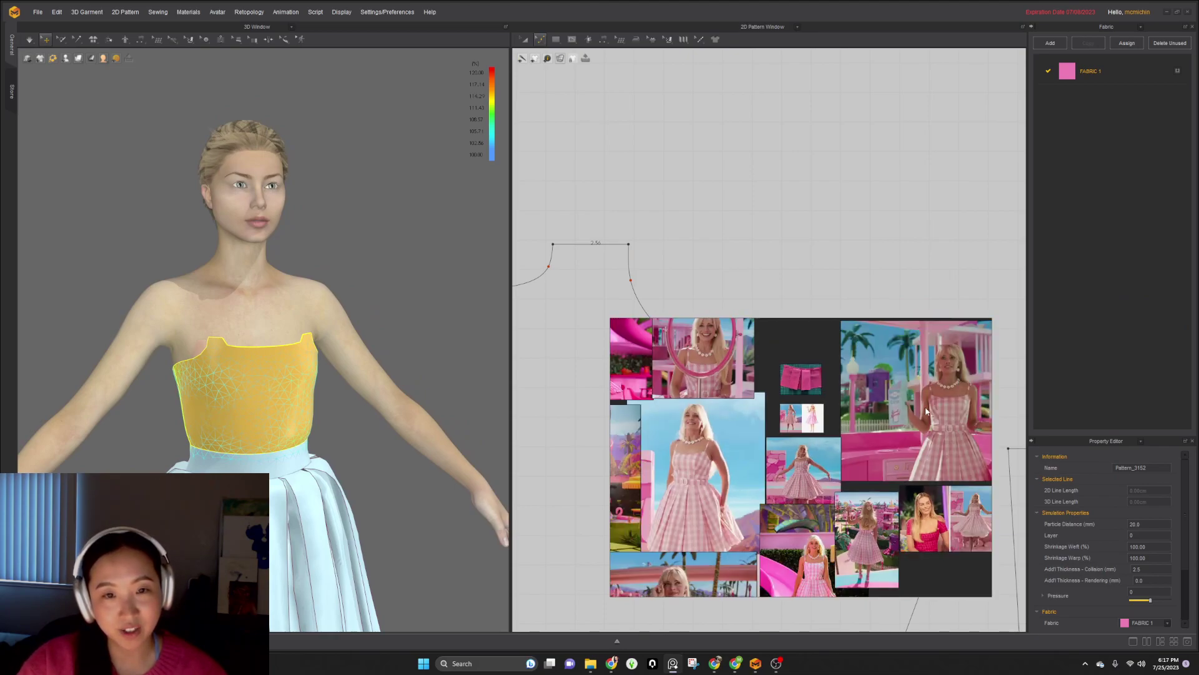
{"action": "right_click_drag", "start_coordinate": [283, 347], "coordinate": [200, 360]}
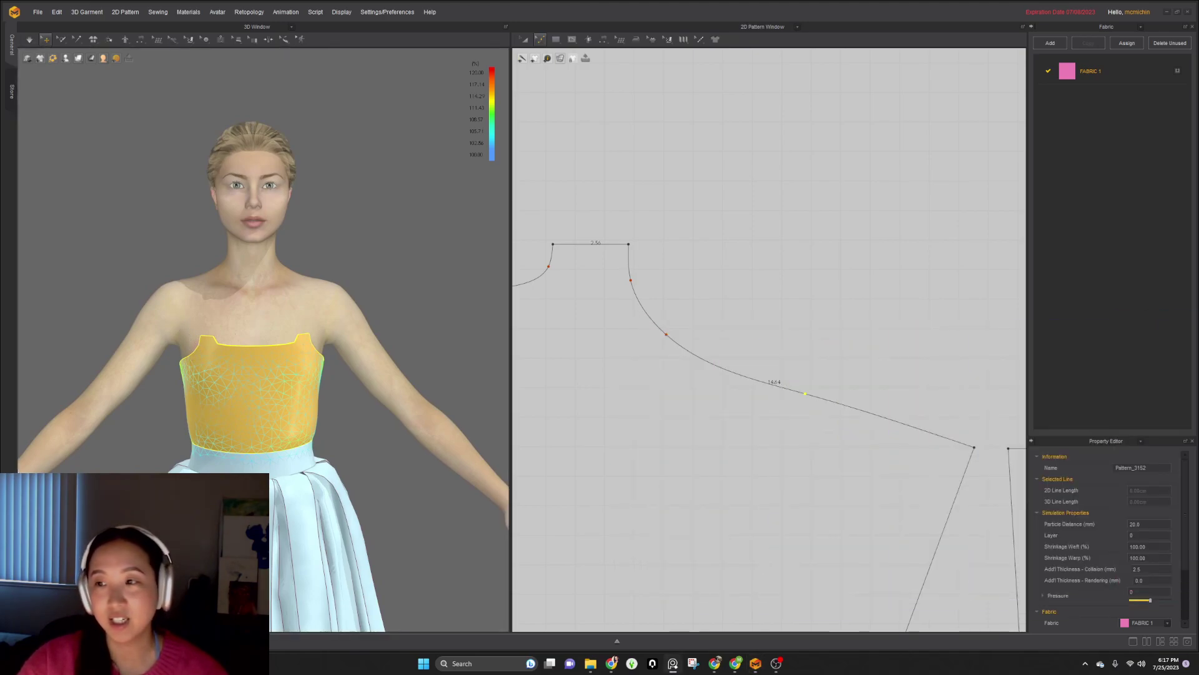
- Shift the front strap top edge outward once more and bring the neckline curve point next to it along
{"action": "scroll", "coordinate": [810, 359], "scroll_direction": "down", "scroll_amount": 5}
{"action": "scroll", "coordinate": [810, 359], "scroll_direction": "up", "scroll_amount": 5}
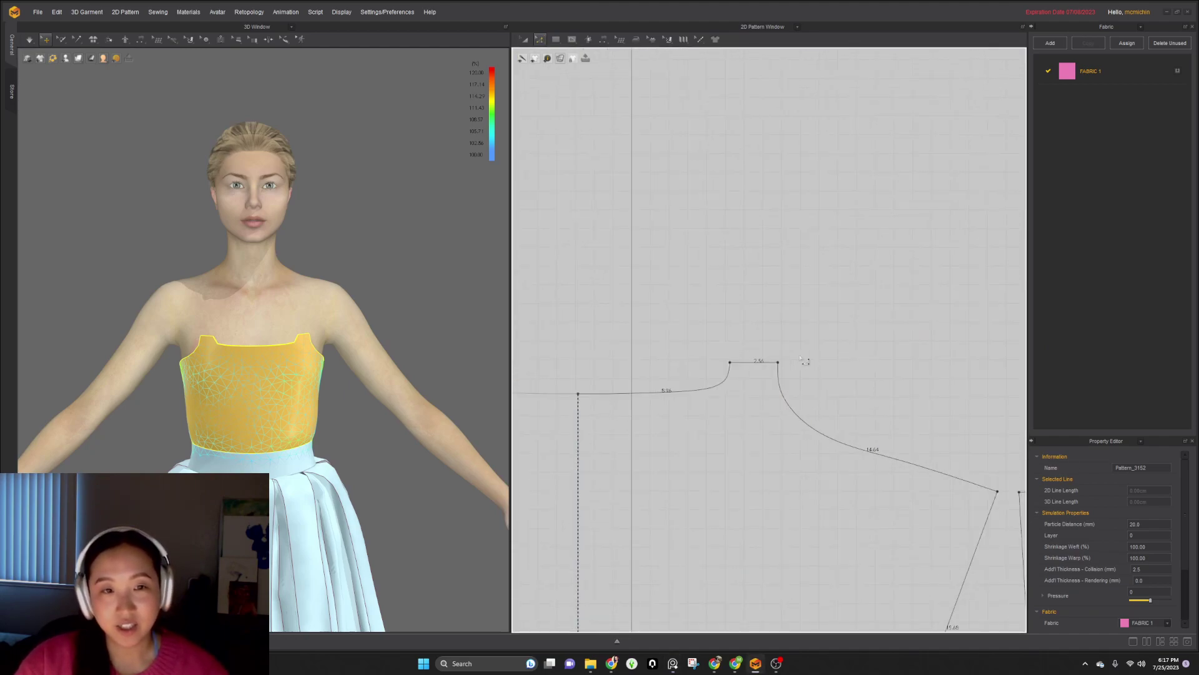
{"action": "left_click_drag", "start_coordinate": [763, 369], "coordinate": [808, 385]}
{"action": "scroll", "coordinate": [814, 391], "scroll_direction": "up", "scroll_amount": 5}
{"action": "left_click_drag", "start_coordinate": [623, 366], "coordinate": [695, 372]}
- Delete the surplus curve point in the outer half of the front neckline
{"action": "scroll", "coordinate": [643, 390], "scroll_direction": "down", "scroll_amount": 3}
{"action": "middle_click_drag", "start_coordinate": [637, 398], "coordinate": [746, 402]}
{"action": "scroll", "coordinate": [694, 389], "scroll_direction": "up", "scroll_amount": 1}
{"action": "left_click_drag", "start_coordinate": [673, 360], "coordinate": [722, 406]}
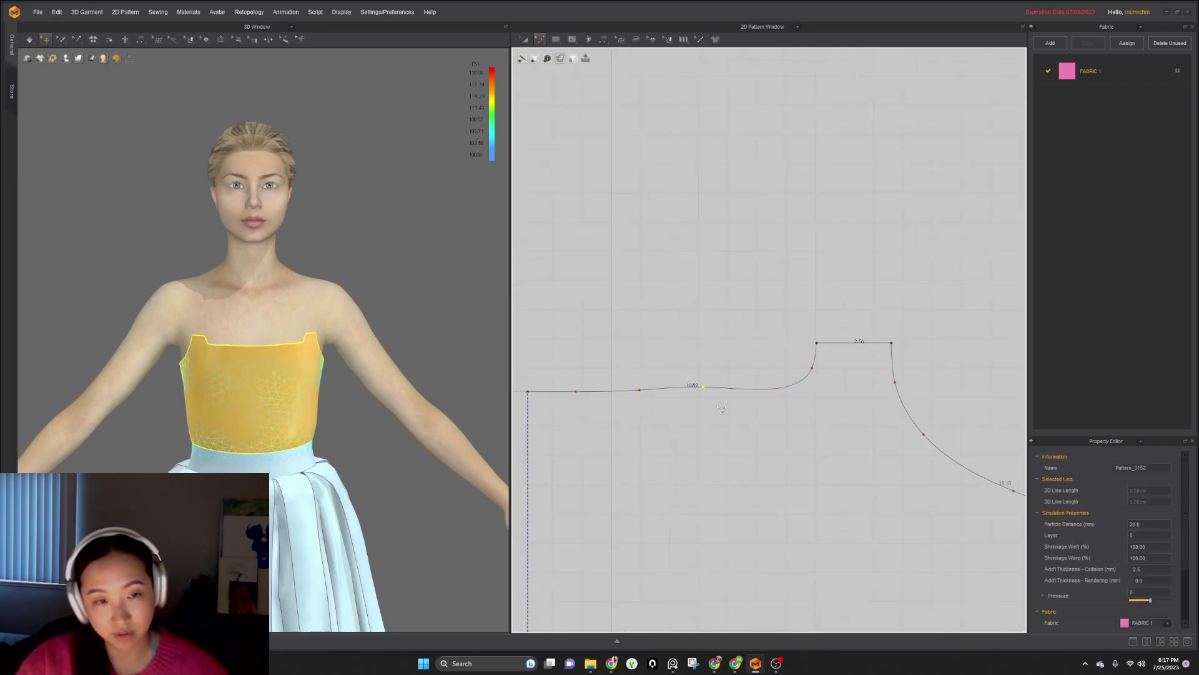
{"action": "key", "text": "Delete"}
- Move the next neckline curve point outward toward the strap and raise it slightly for an even scoop, then simulate the drape
{"action": "left_click", "coordinate": [639, 391]}
{"action": "left_click_drag", "start_coordinate": [641, 393], "coordinate": [768, 397]}
{"action": "key", "text": "Delete"}
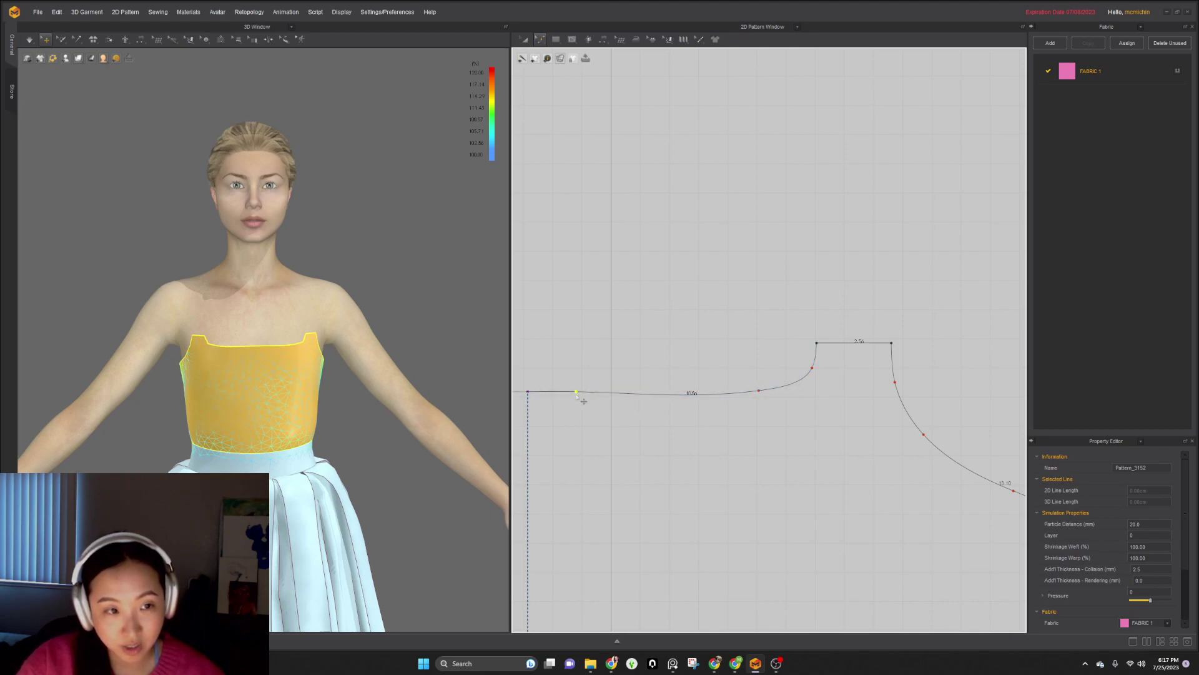
{"action": "scroll", "coordinate": [578, 396], "scroll_direction": "up", "scroll_amount": 3}
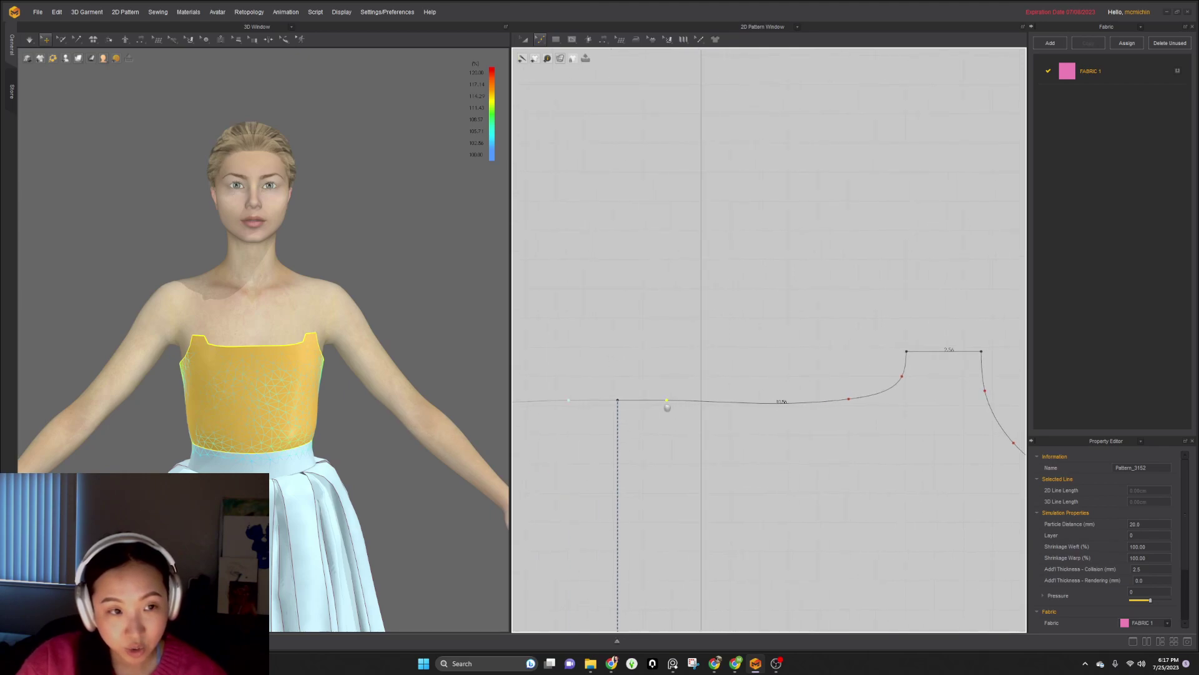
{"action": "scroll", "coordinate": [718, 401], "scroll_direction": "down", "scroll_amount": 2}
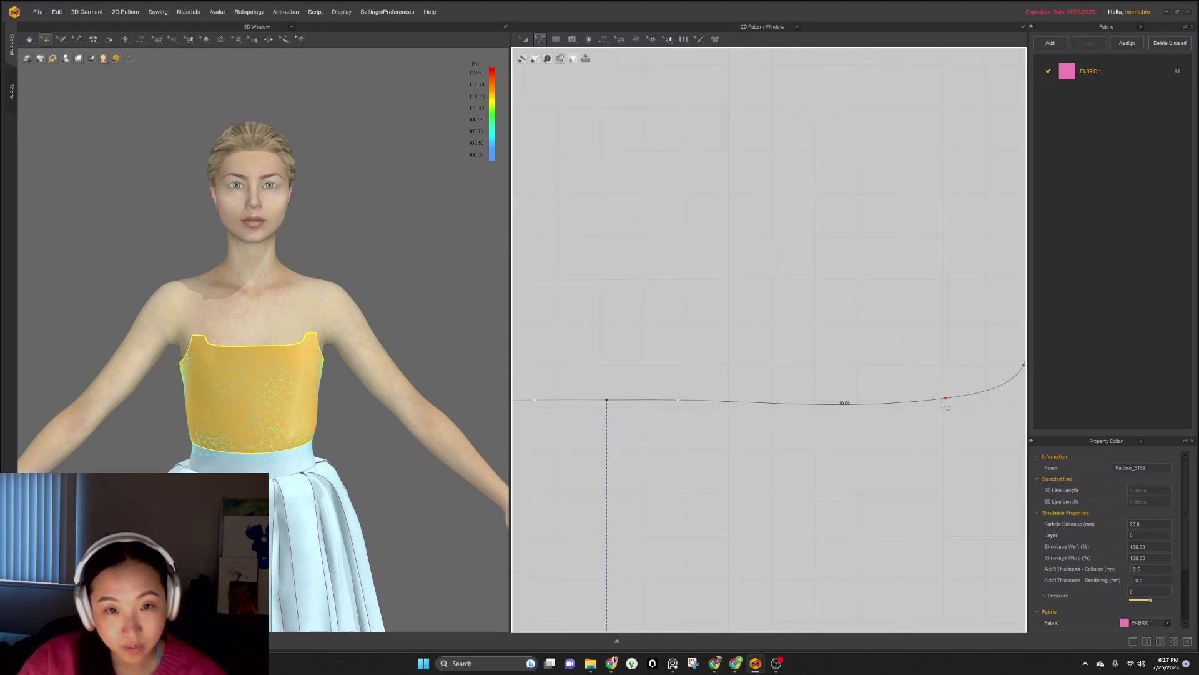
{"action": "scroll", "coordinate": [953, 405], "scroll_direction": "down", "scroll_amount": 2}
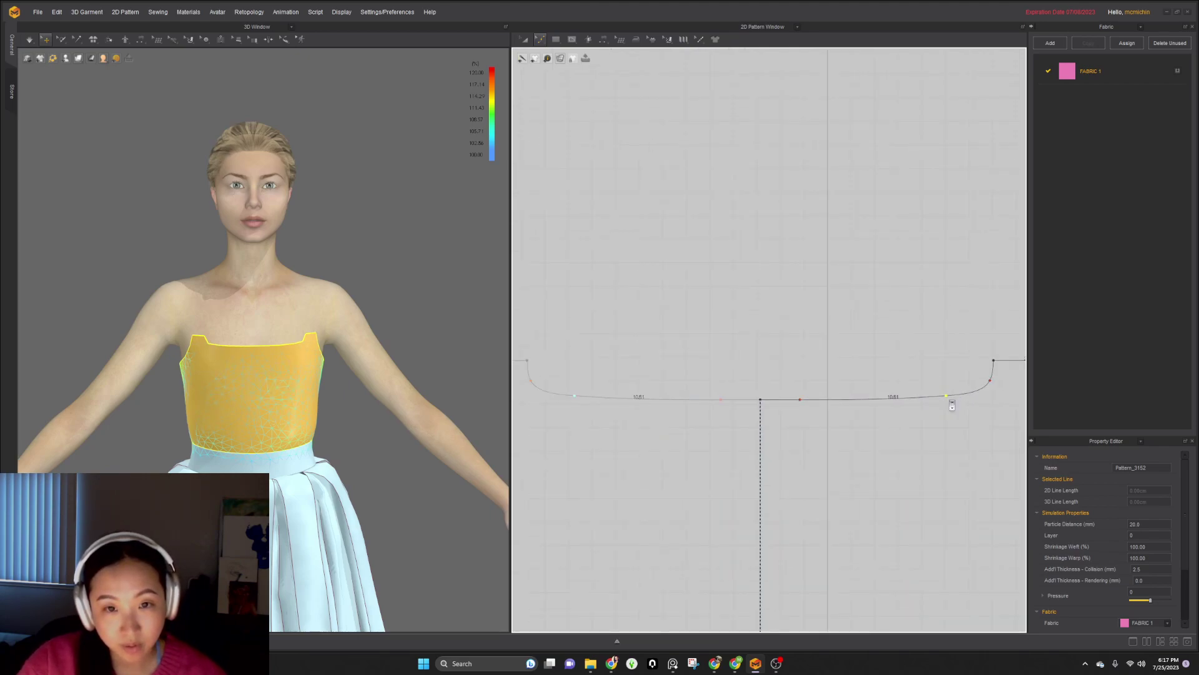
{"action": "right_click_drag", "start_coordinate": [964, 408], "coordinate": [757, 363]}
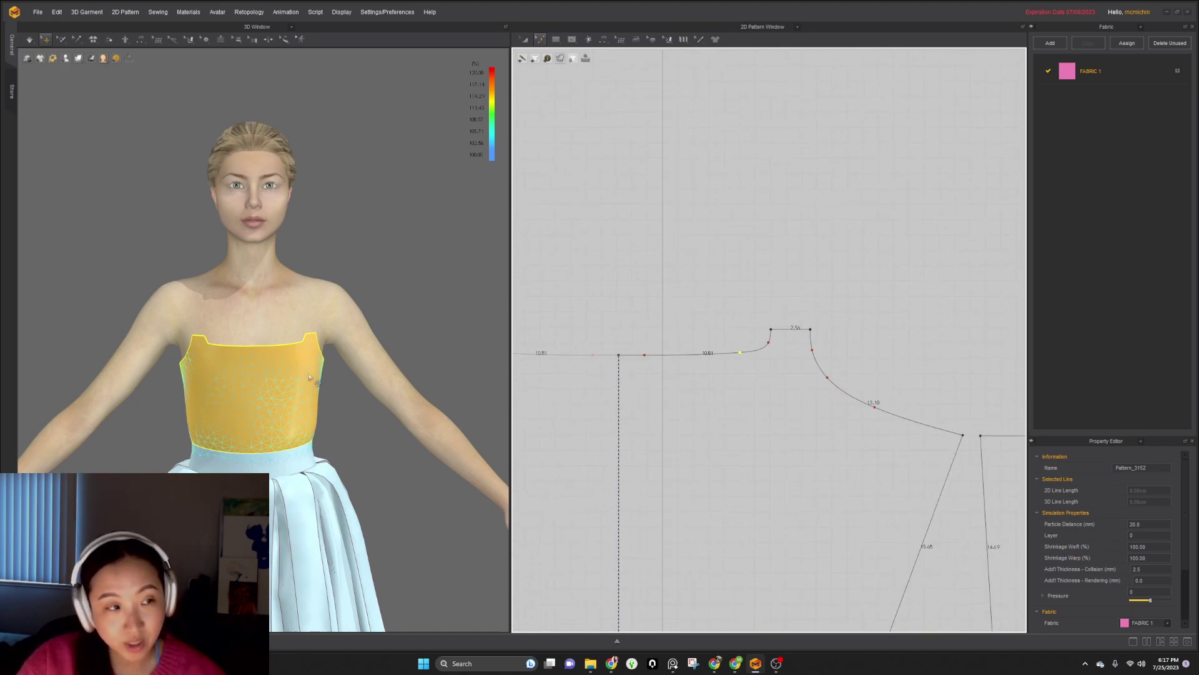
{"action": "left_click", "coordinate": [314, 355]}
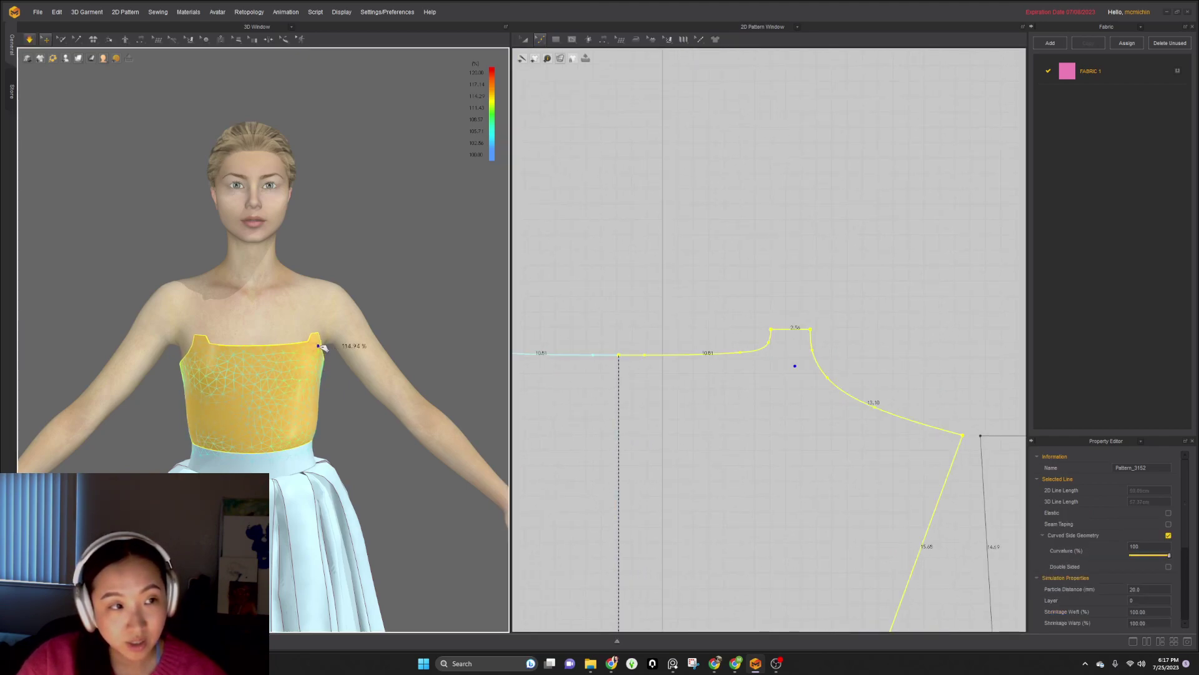
- Turn off the strain map display and simulate both bodice pieces, tugging the front neckline slightly near the strap
{"action": "right_click_drag", "start_coordinate": [313, 411], "coordinate": [366, 417]}
{"action": "key", "text": "a"}
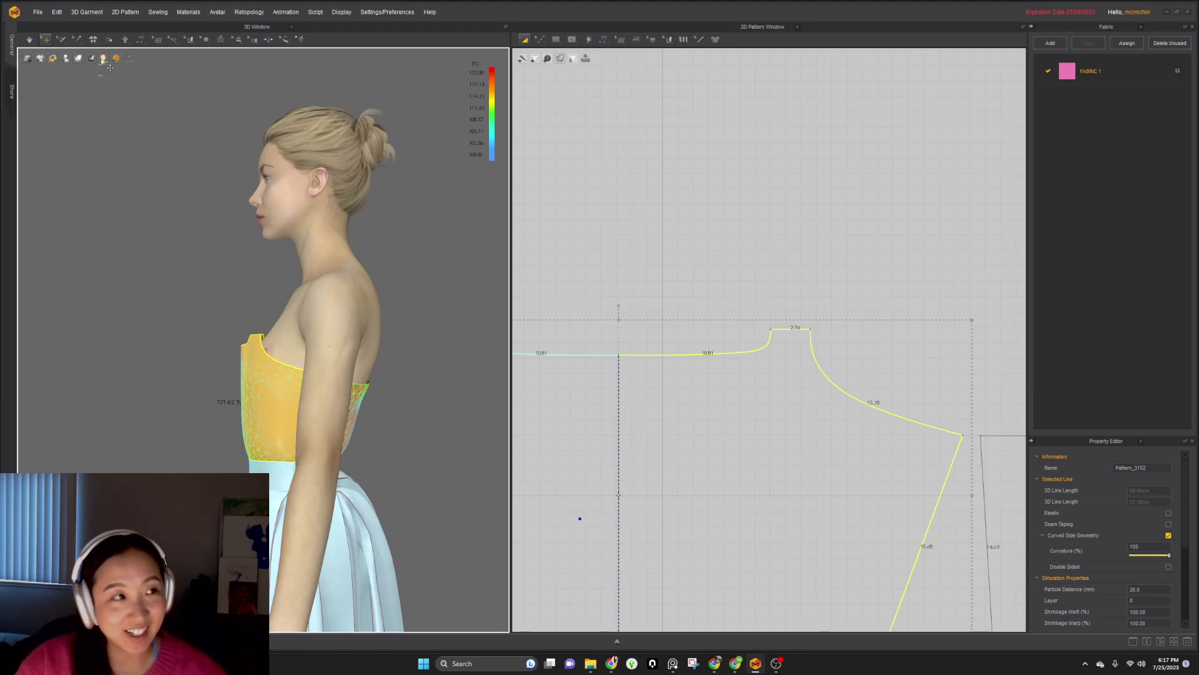
{"action": "left_click", "coordinate": [78, 59]}
{"action": "right_click_drag", "start_coordinate": [344, 397], "coordinate": [312, 433]}
{"action": "left_click", "coordinate": [335, 431], "text": "shift"}
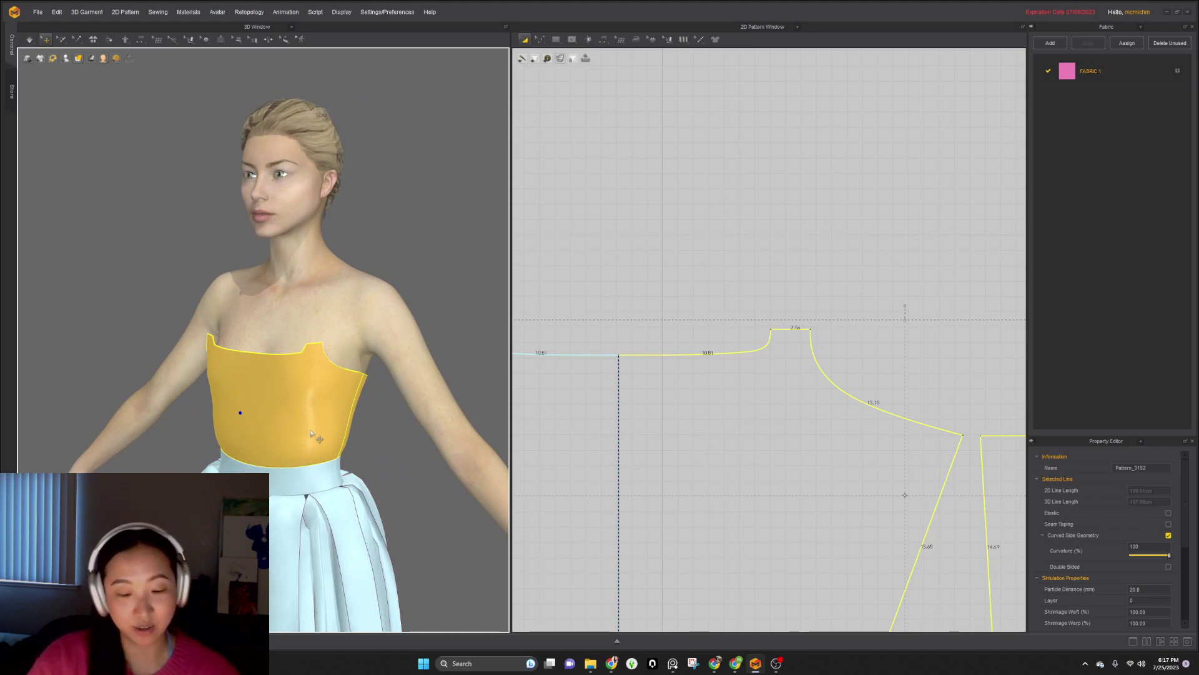
{"action": "key", "text": "space"}
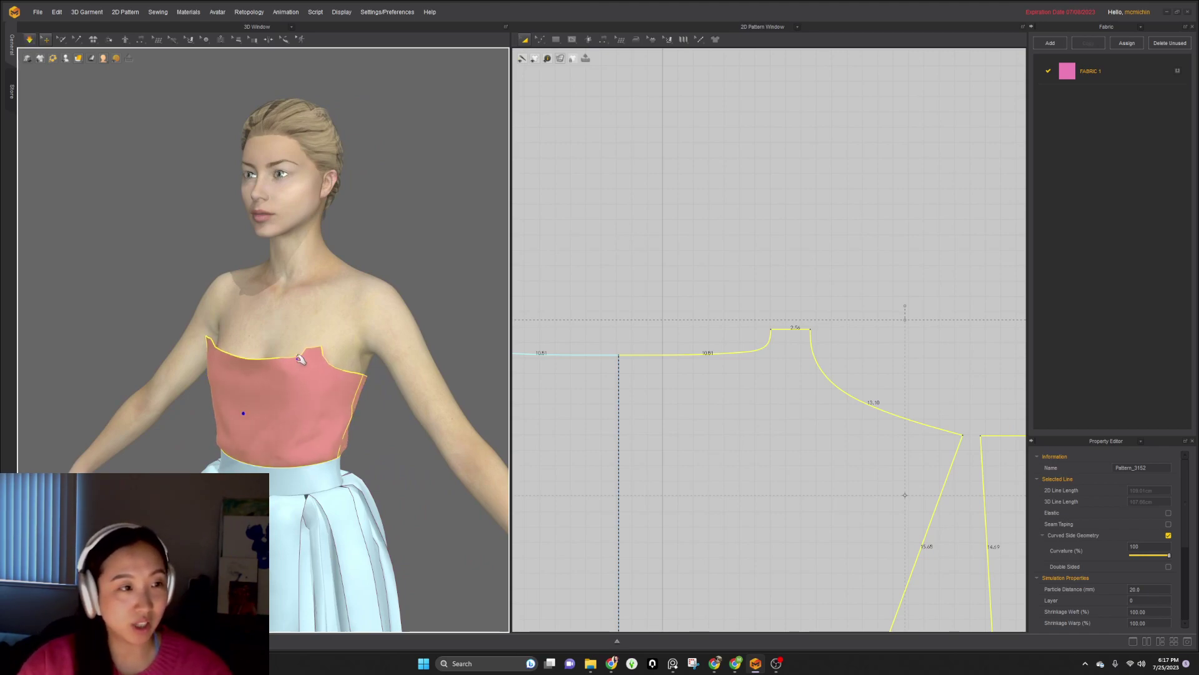
{"action": "left_click_drag", "start_coordinate": [298, 354], "coordinate": [308, 352]}
{"action": "key", "text": "space"}
- Copy the front and back waistband pieces and paste them above the bodice patterns as a base for the straps
{"action": "scroll", "coordinate": [905, 418], "scroll_direction": "down", "scroll_amount": 5}
{"action": "middle_click_drag", "start_coordinate": [887, 410], "coordinate": [759, 434]}
{"action": "key", "text": "z"}
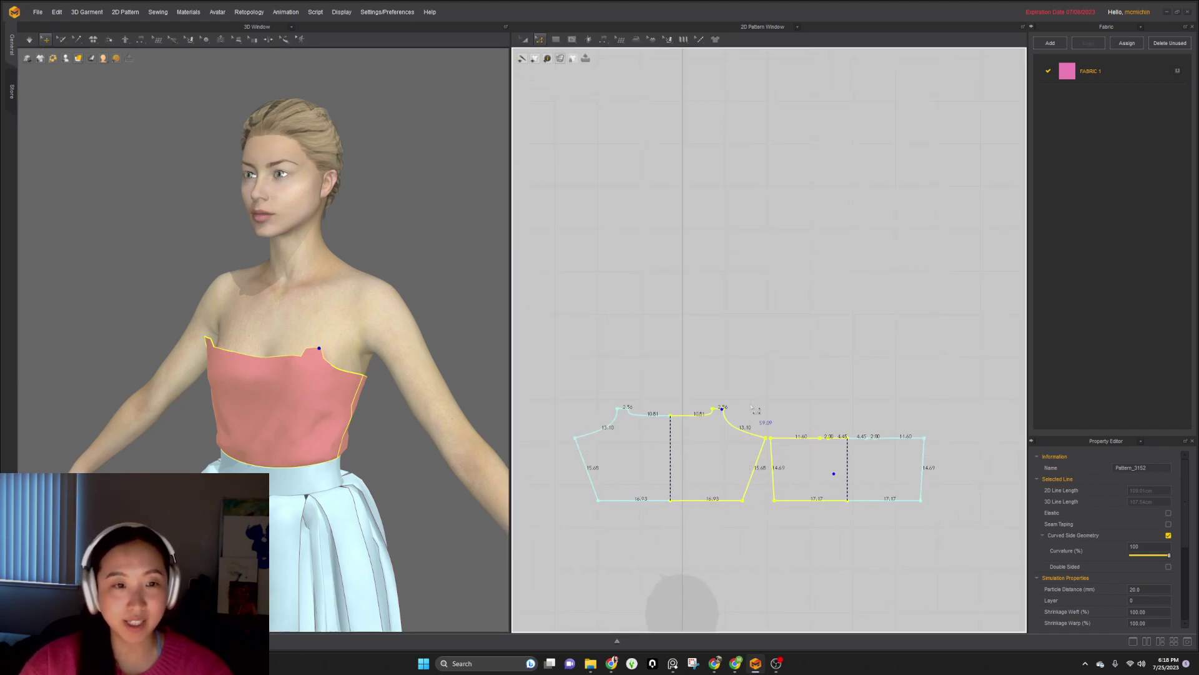
{"action": "scroll", "coordinate": [751, 407], "scroll_direction": "down", "scroll_amount": 3}
{"action": "right_click_drag", "start_coordinate": [751, 407], "coordinate": [749, 325]}
{"action": "key", "text": "a"}
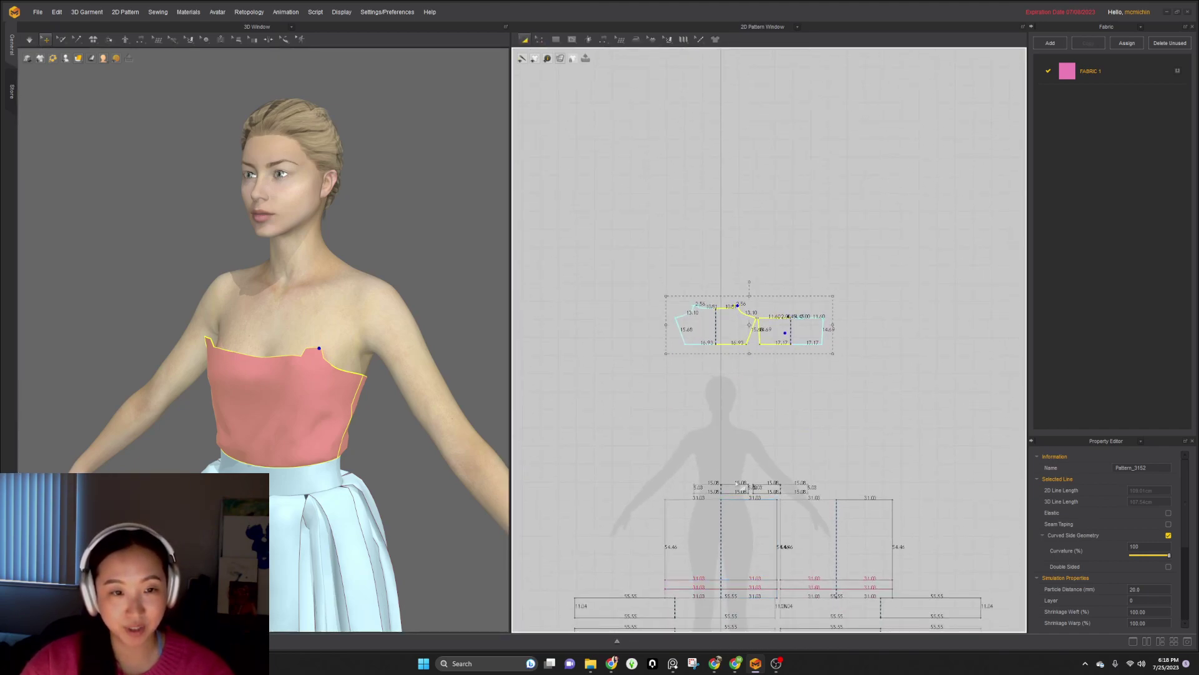
{"action": "left_click", "coordinate": [736, 490]}
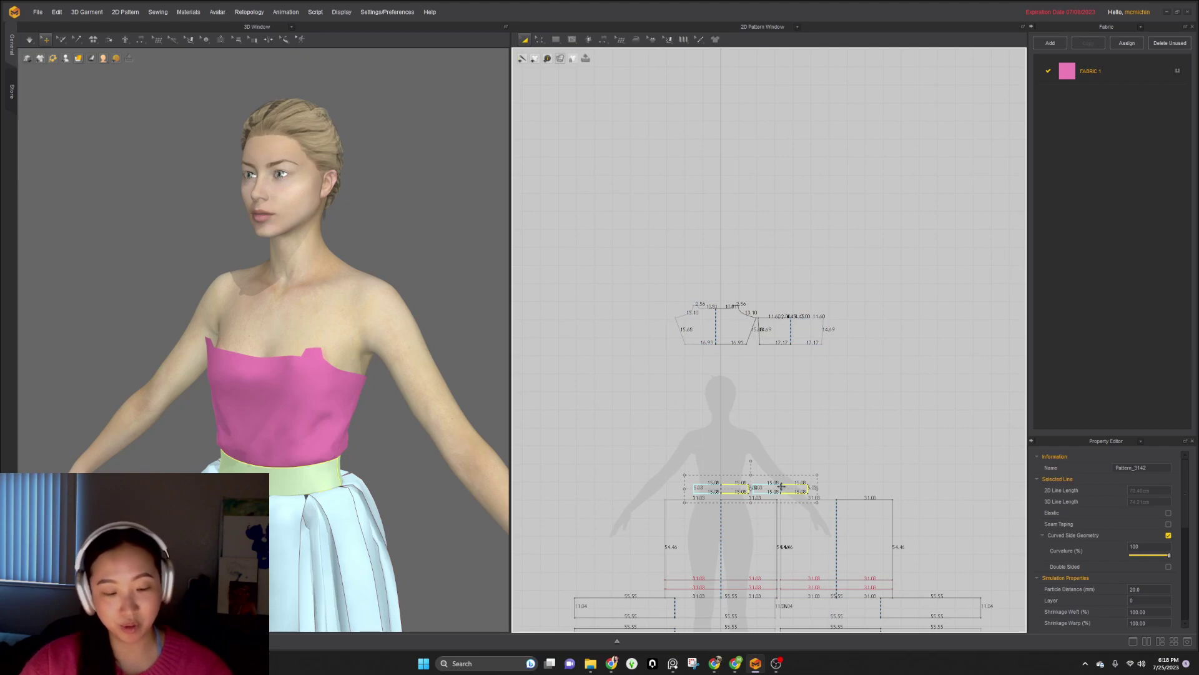
{"action": "key", "text": "ctrl+c"}
{"action": "key", "text": "ctrl+v"}
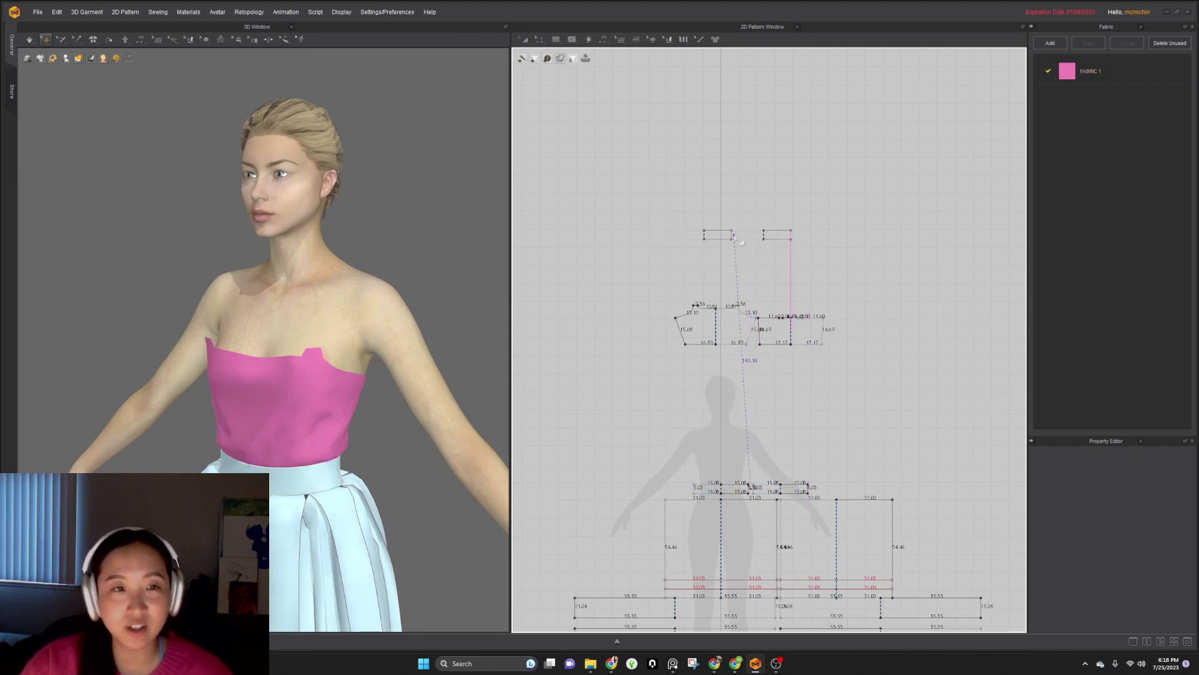
{"action": "left_click", "coordinate": [753, 238]}
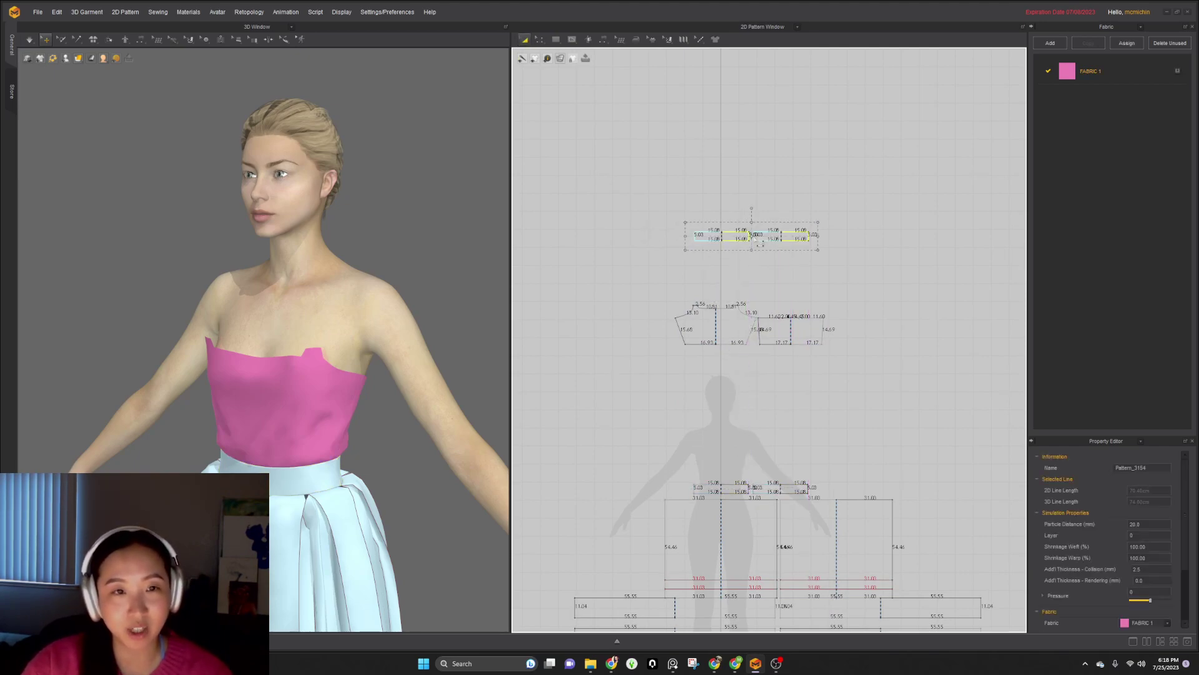
- Lower the copied band in 3D from above the avatar to the height of its face
{"action": "key", "text": "z"}
{"action": "scroll", "coordinate": [361, 420], "scroll_direction": "down", "scroll_amount": 8}
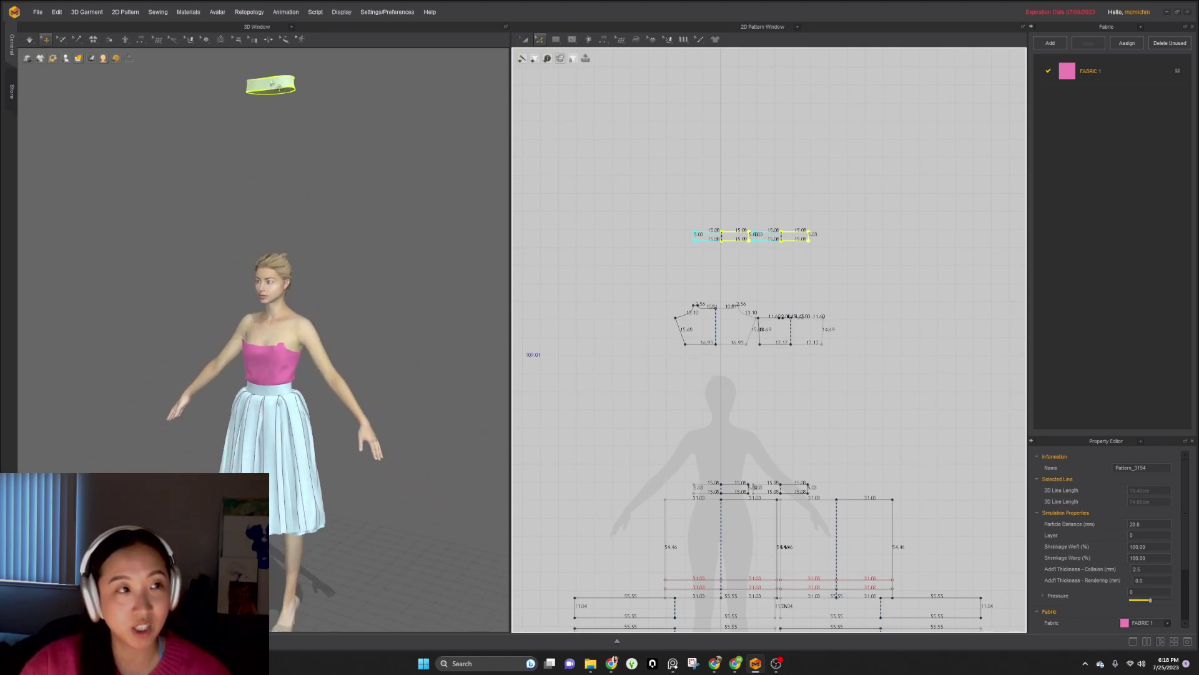
{"action": "left_click_drag", "start_coordinate": [275, 83], "coordinate": [276, 288]}
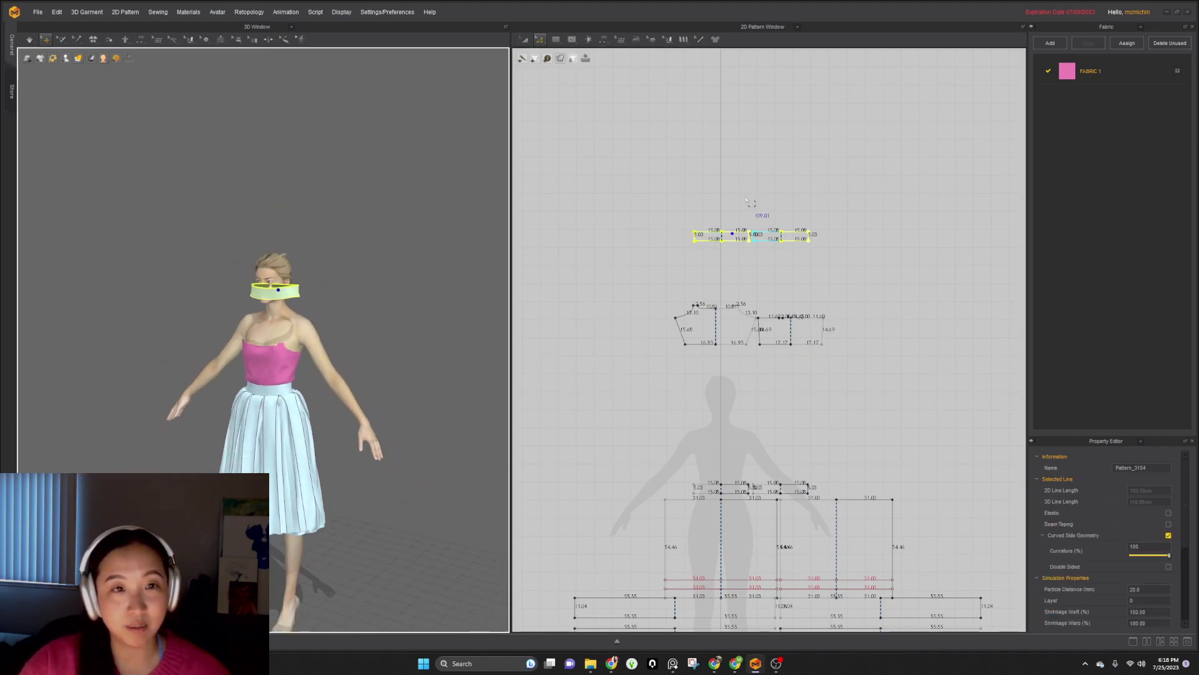
- Rotate the copied front band piece by 90 degrees so it stands upright in the pattern layout
{"action": "scroll", "coordinate": [753, 206], "scroll_direction": "up", "scroll_amount": 5}
{"action": "scroll", "coordinate": [744, 300], "scroll_direction": "down", "scroll_amount": 3}
{"action": "key", "text": "a"}
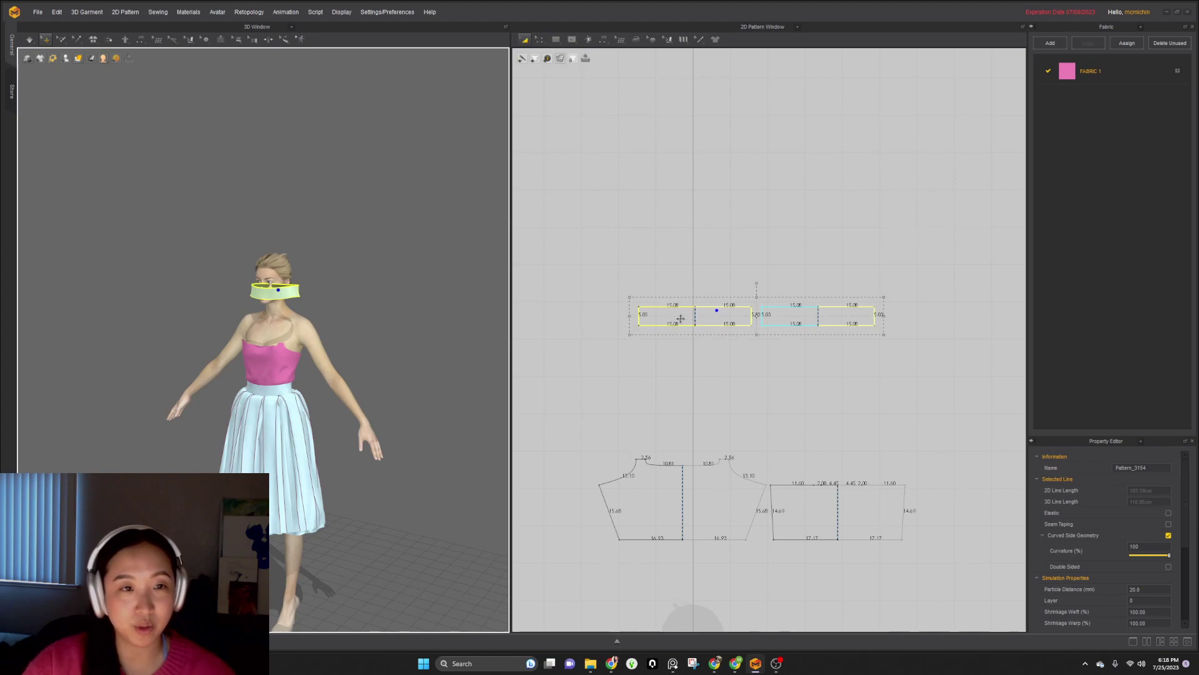
{"action": "left_click", "coordinate": [685, 311]}
{"action": "left_click_drag", "start_coordinate": [693, 283], "coordinate": [663, 319]}
{"action": "right_click", "coordinate": [663, 319]}
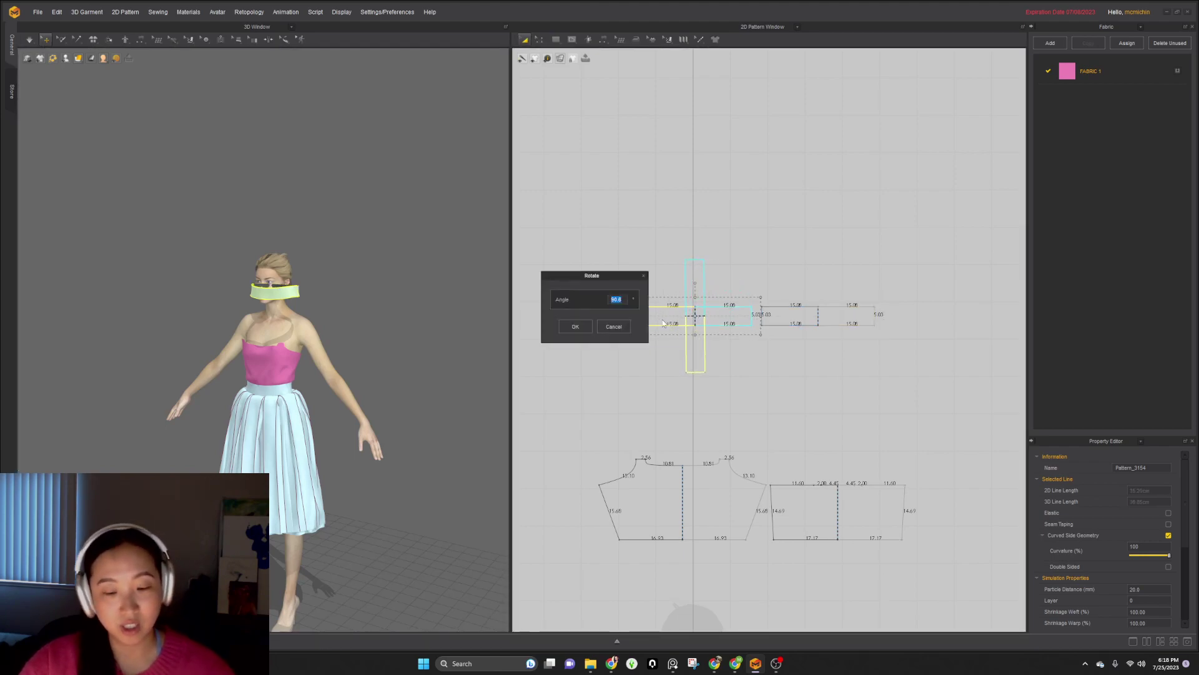
{"action": "type", "text": "90"}
{"action": "left_click", "coordinate": [576, 326]}
- Rotate the other copied band piece by 90 degrees so it matches the upright one
{"action": "left_click", "coordinate": [797, 307]}
{"action": "left_click_drag", "start_coordinate": [815, 285], "coordinate": [773, 331]}
{"action": "right_click", "coordinate": [772, 331]}
{"action": "type", "text": "90"}
{"action": "left_click", "coordinate": [572, 327]}
{"action": "left_click", "coordinate": [703, 308]}
{"action": "left_click_drag", "start_coordinate": [696, 235], "coordinate": [621, 256]}
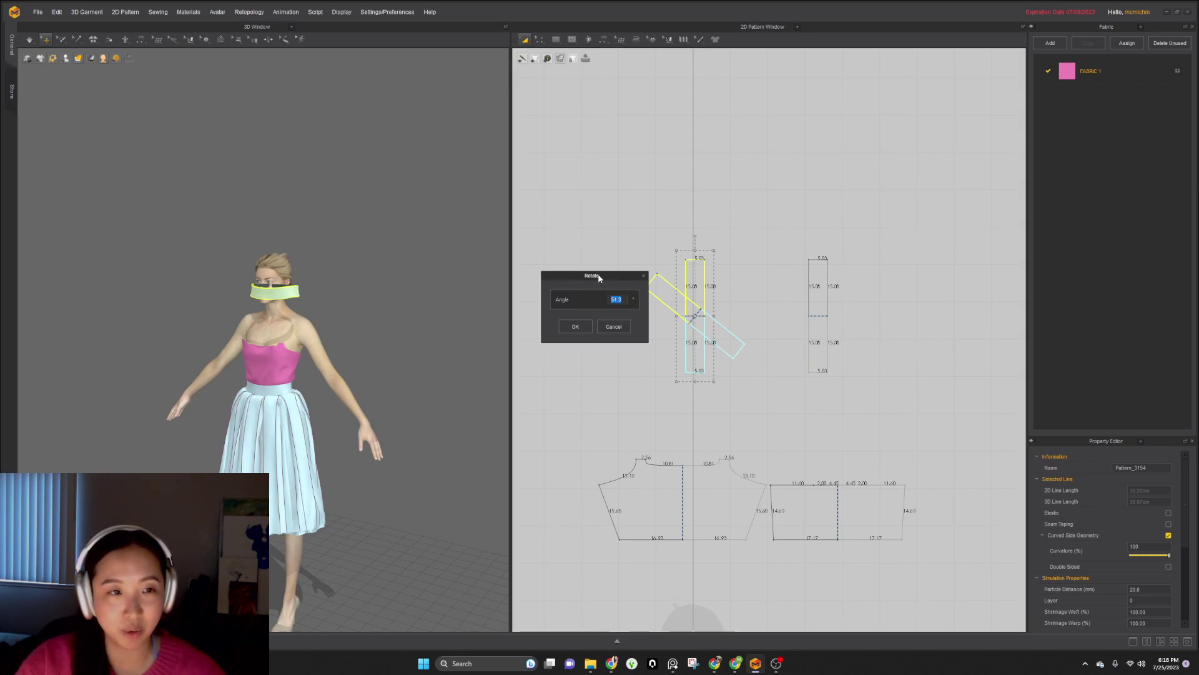
{"action": "type", "text": "90"}
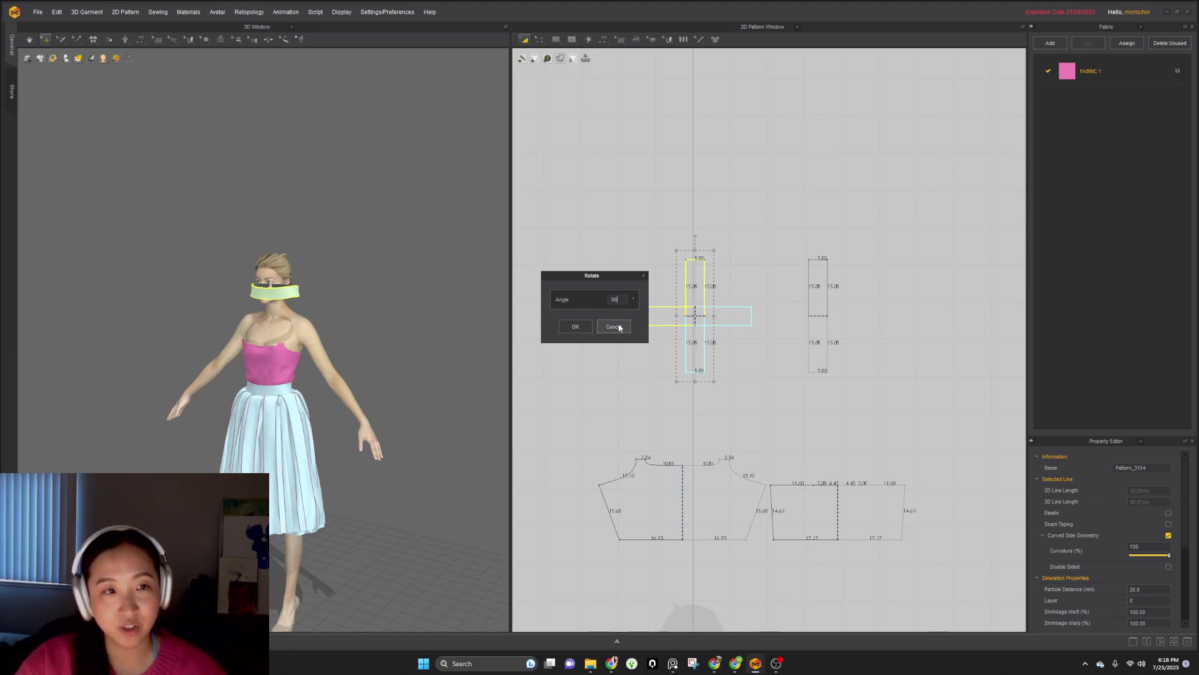
{"action": "left_click", "coordinate": [614, 327]}
{"action": "key", "text": "Escape"}
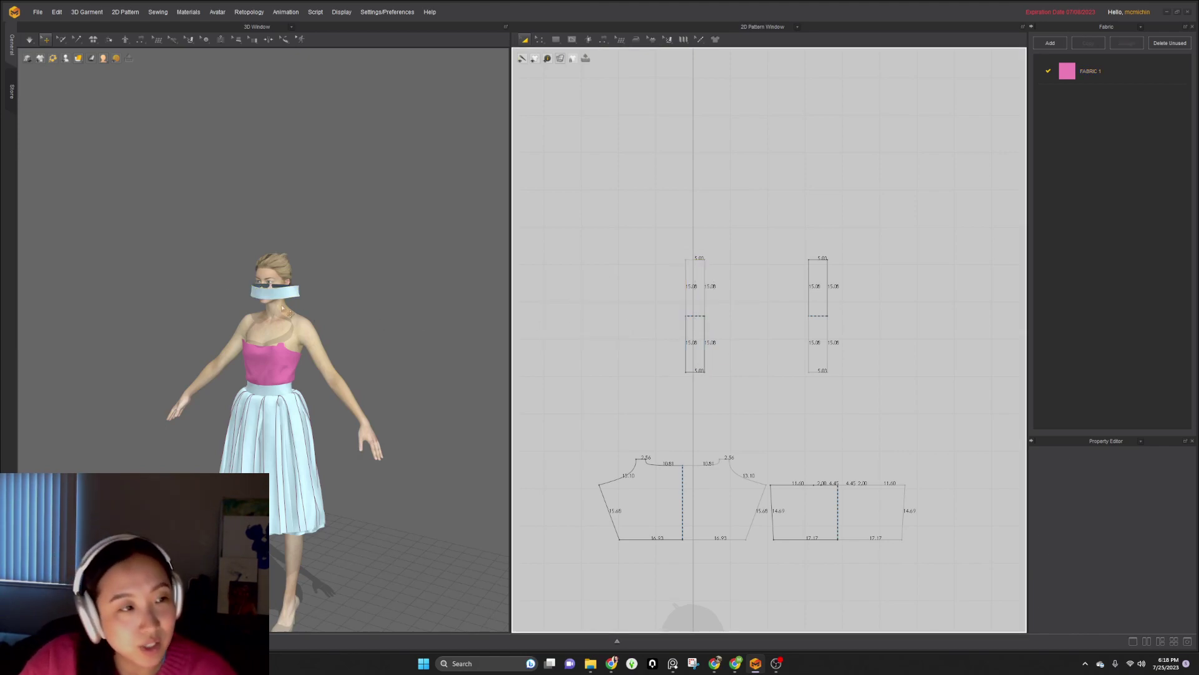
{"action": "scroll", "coordinate": [273, 302], "scroll_direction": "up", "scroll_amount": 3}
{"action": "left_click", "coordinate": [275, 284]}
{"action": "right_click_drag", "start_coordinate": [275, 284], "coordinate": [275, 334]}
{"action": "scroll", "coordinate": [201, 314], "scroll_direction": "up", "scroll_amount": 2}
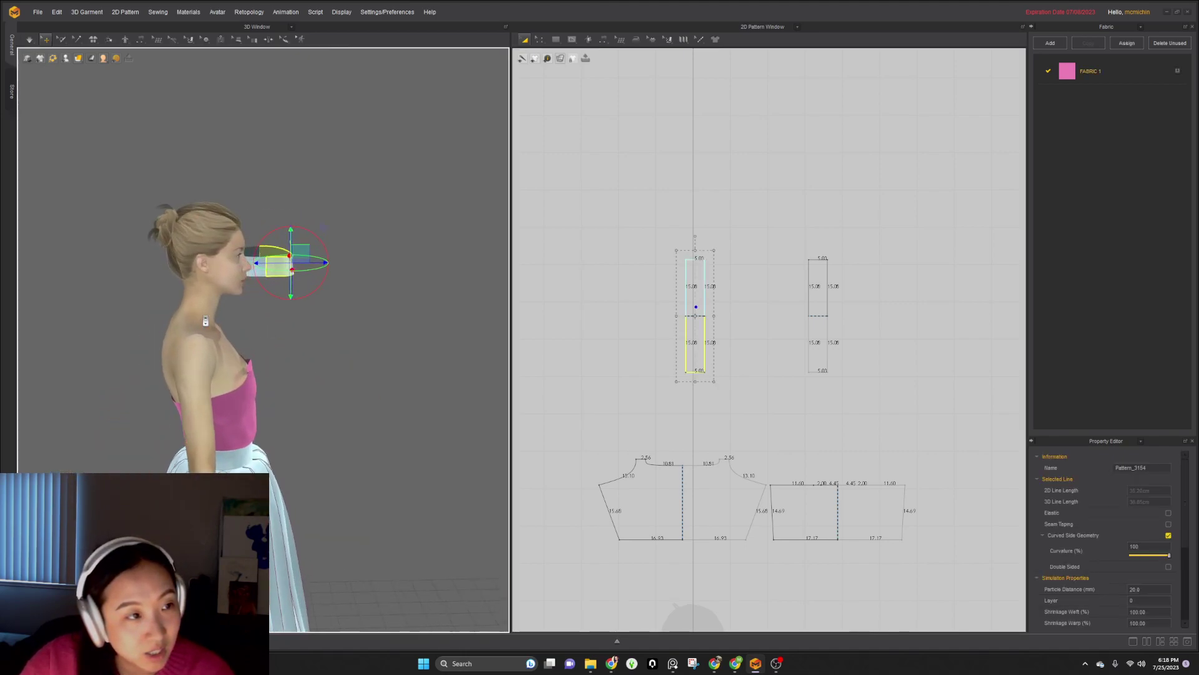
{"action": "left_click", "coordinate": [258, 274], "text": "shift"}
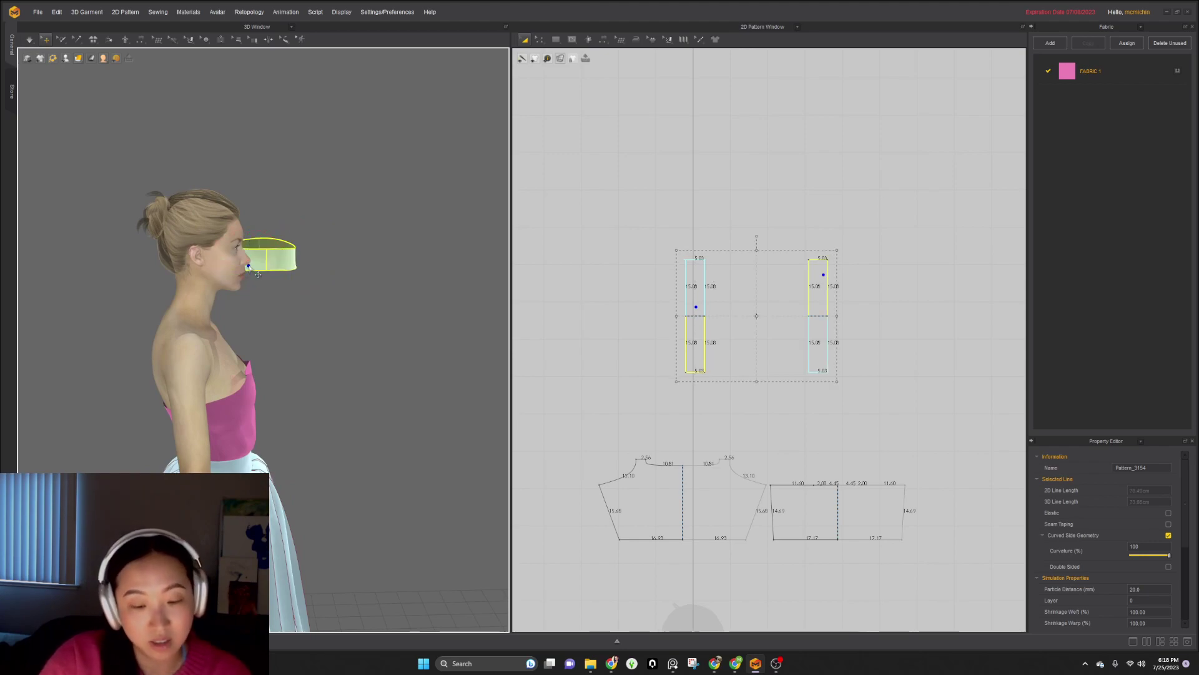
{"action": "left_click", "coordinate": [301, 329]}
- Show the avatar's arrangement points and assign each band piece to an upper-chest point, one per side
{"action": "mouse_move", "coordinate": [66, 59]}
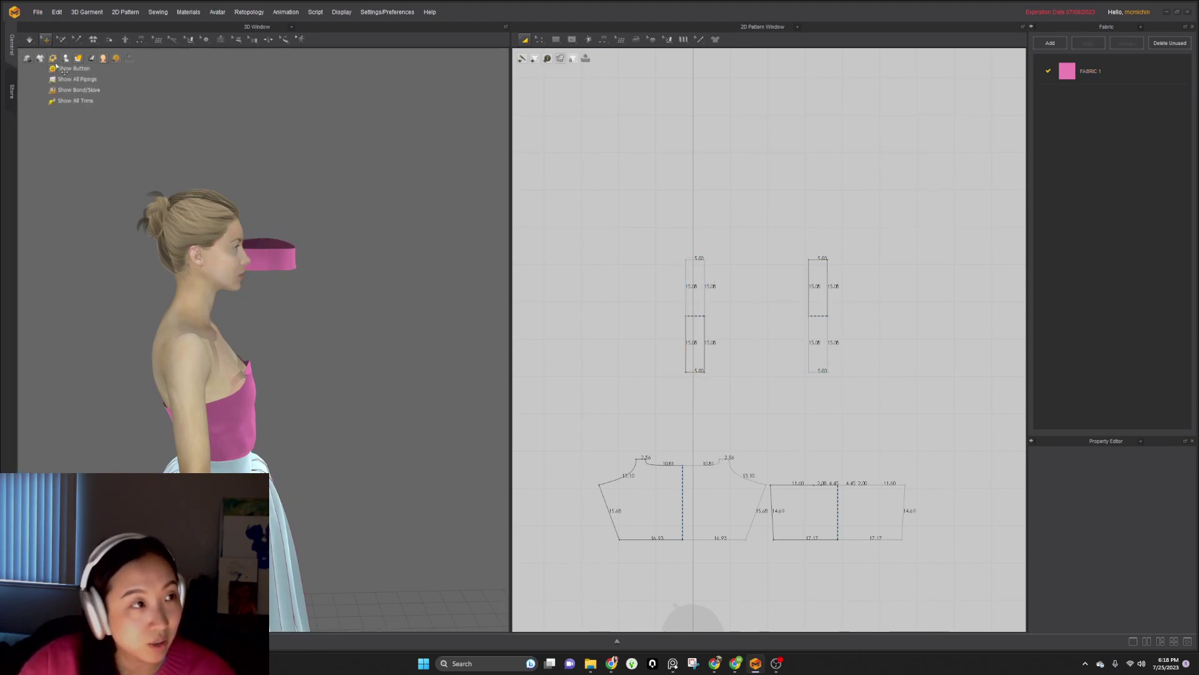
{"action": "left_click", "coordinate": [69, 80]}
{"action": "right_click_drag", "start_coordinate": [275, 330], "coordinate": [223, 371]}
{"action": "left_click", "coordinate": [294, 281]}
{"action": "left_click", "coordinate": [178, 368]}
{"action": "left_click", "coordinate": [275, 287]}
{"action": "right_click_drag", "start_coordinate": [320, 328], "coordinate": [74, 128]}
{"action": "left_click", "coordinate": [227, 358]}
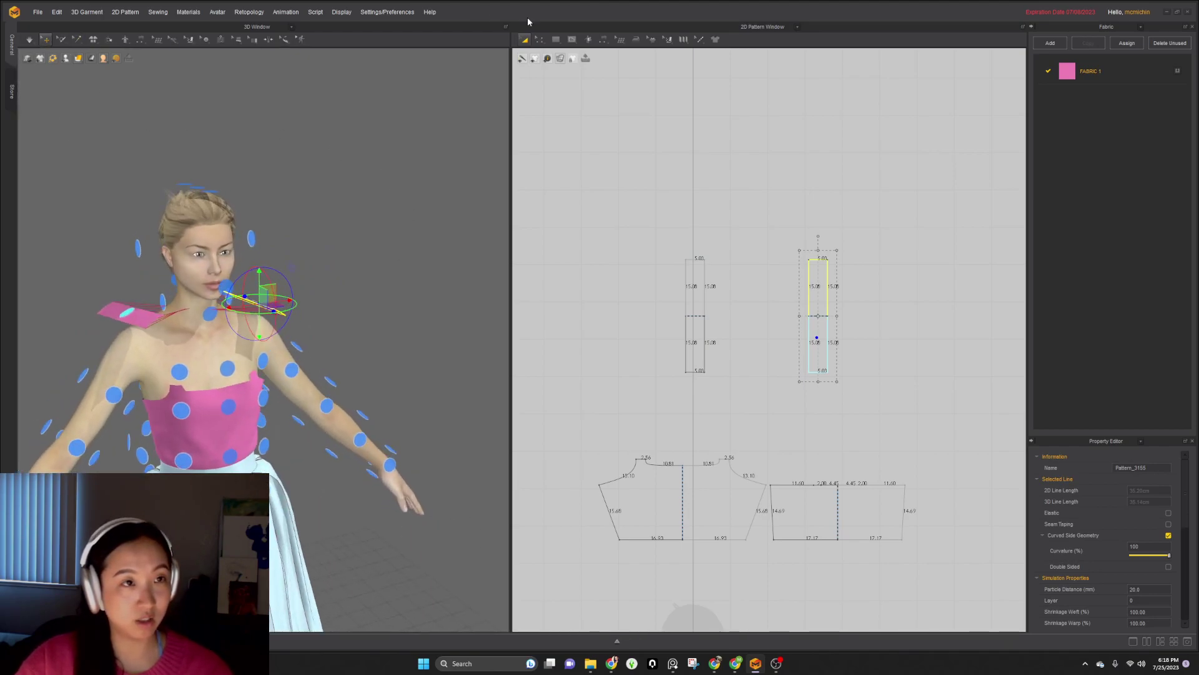
- Hide the avatar's arrangement points and clear the pattern selection
{"action": "mouse_move", "coordinate": [65, 59]}
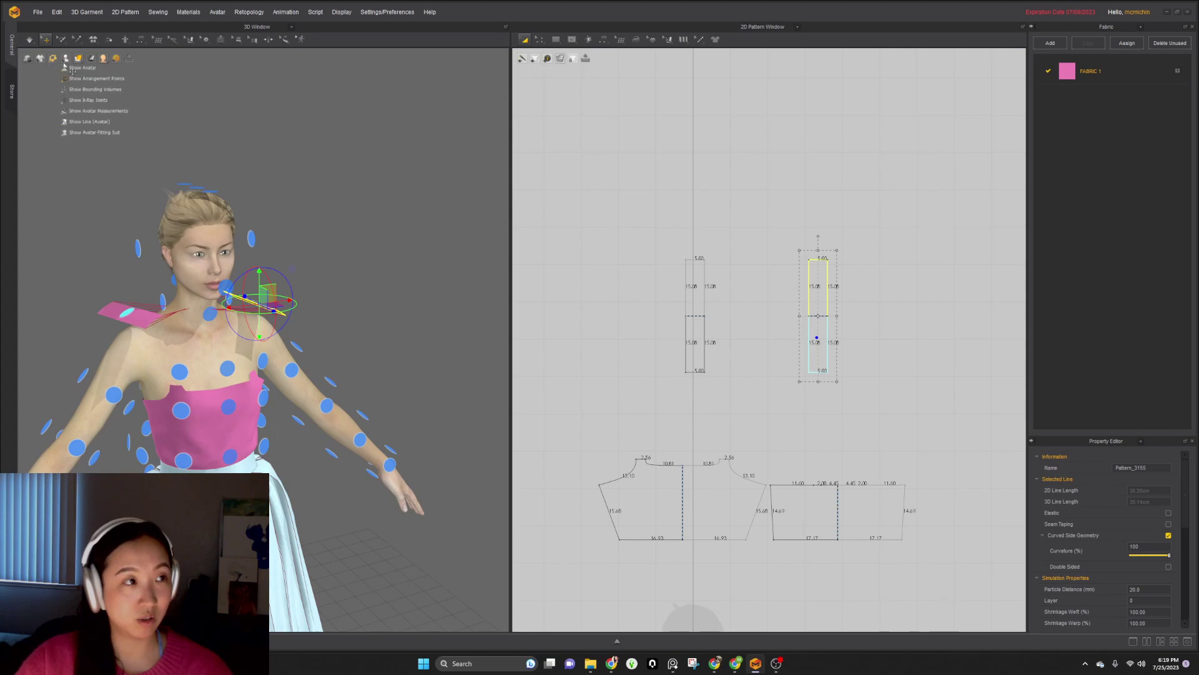
{"action": "left_click", "coordinate": [66, 80]}
{"action": "left_click", "coordinate": [729, 407]}
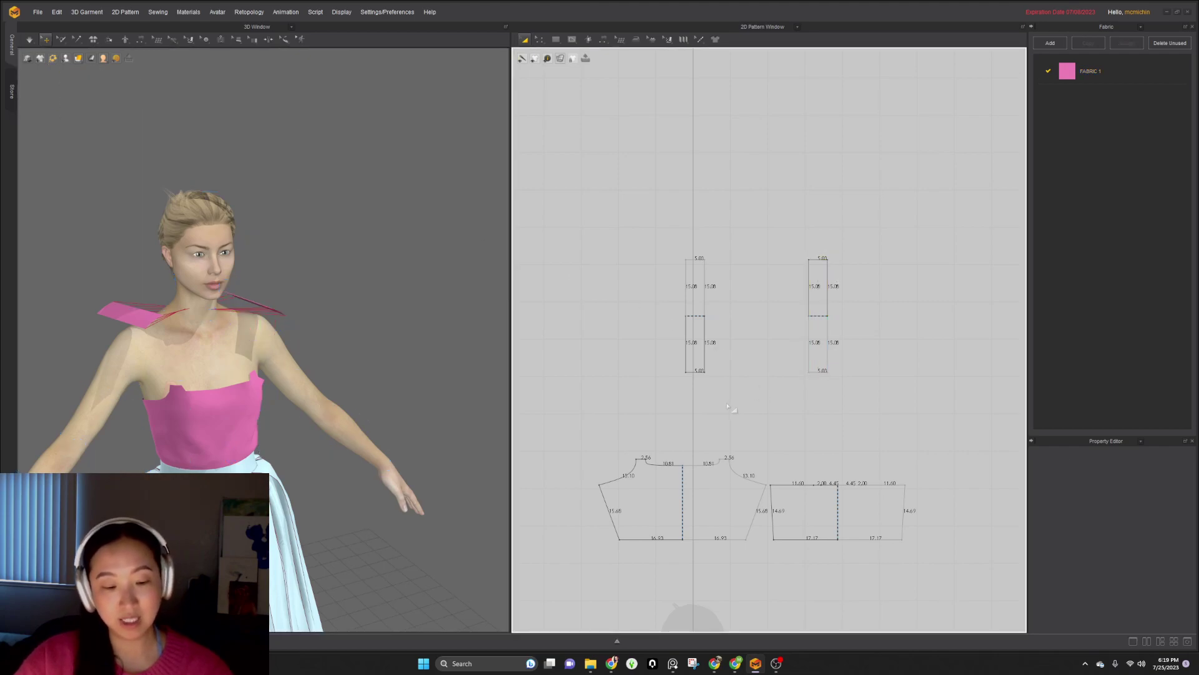
- Delete all the sewing lines that join the short ends of the two copied band pieces
{"action": "key", "text": "b"}
{"action": "left_click_drag", "start_coordinate": [657, 228], "coordinate": [883, 411]}
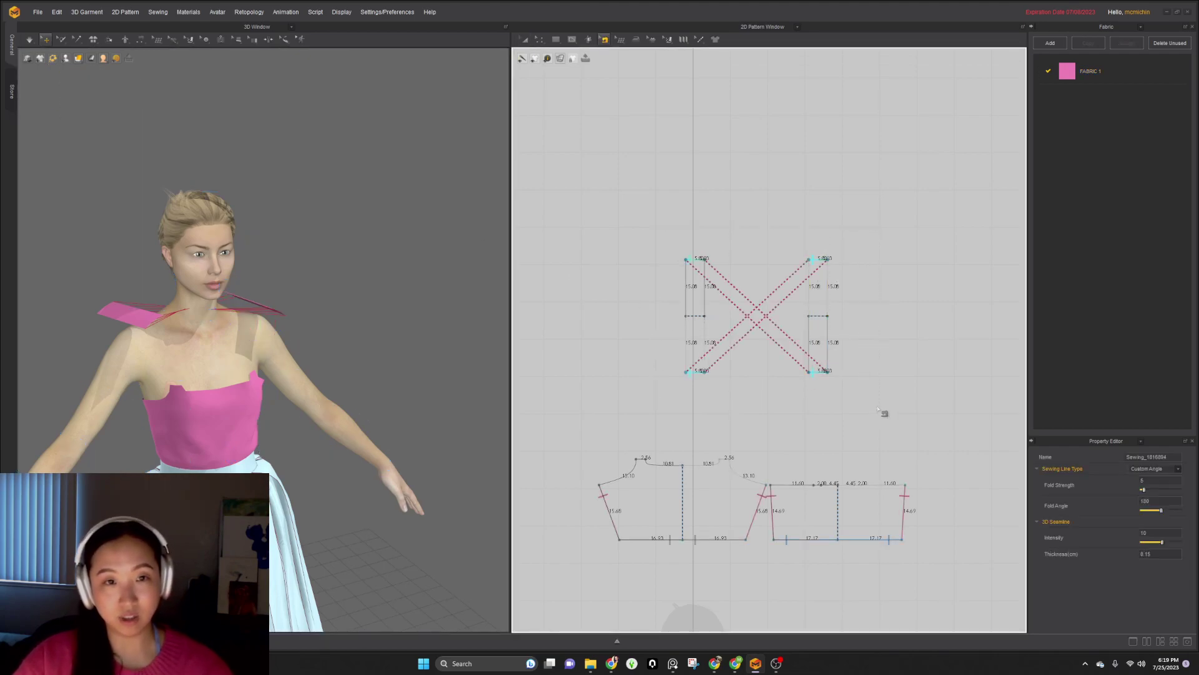
{"action": "key", "text": "Delete"}
- Delete the copied back band piece so that only one strap piece is kept
{"action": "right_click_drag", "start_coordinate": [348, 342], "coordinate": [330, 346]}
{"action": "key", "text": "z"}
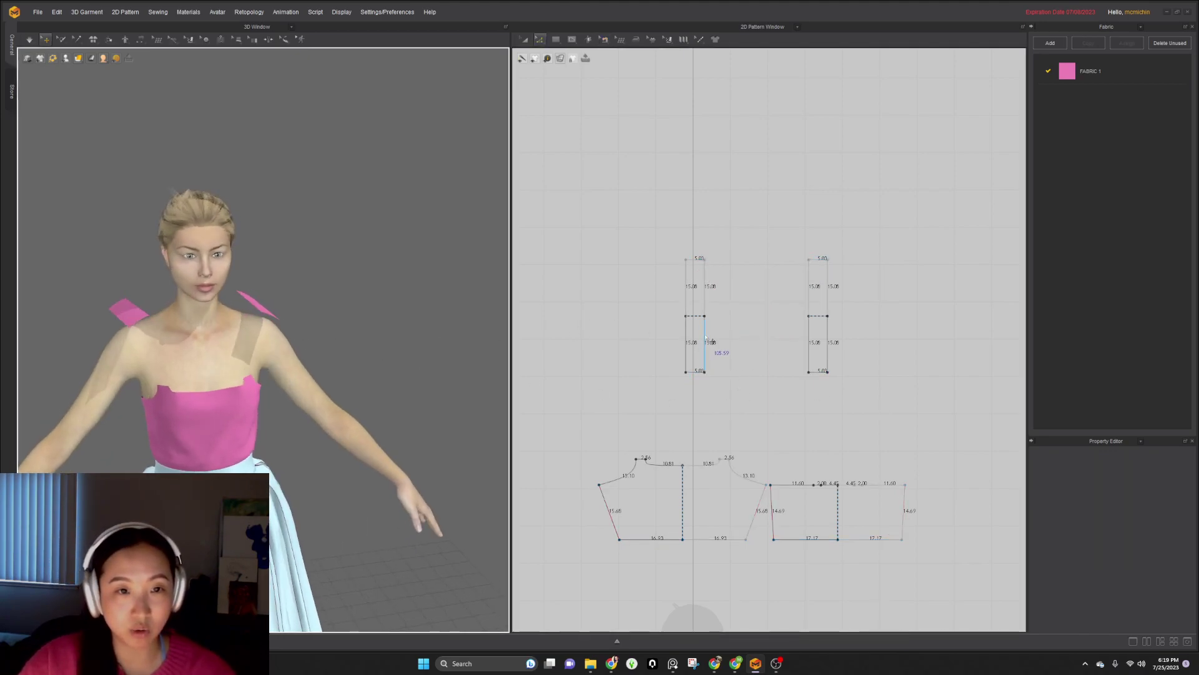
{"action": "left_click", "coordinate": [704, 337]}
{"action": "left_click", "coordinate": [809, 293]}
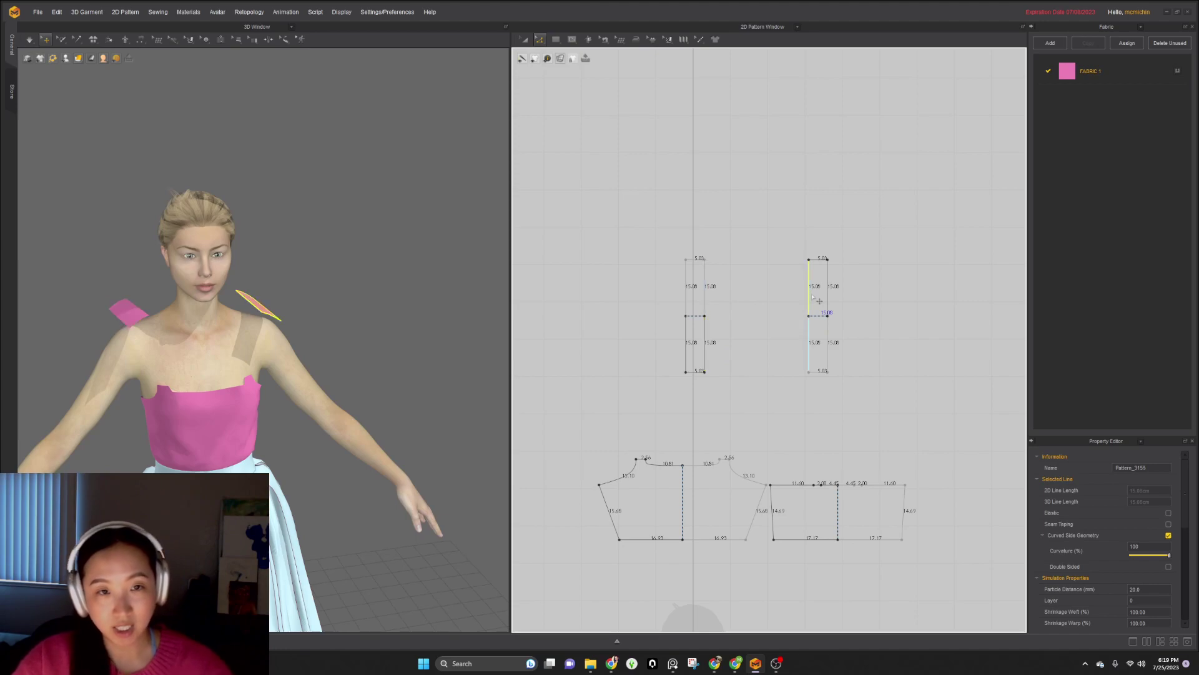
{"action": "left_click", "coordinate": [595, 345]}
{"action": "key", "text": "a"}
{"action": "left_click", "coordinate": [822, 292]}
{"action": "key", "text": "Delete"}
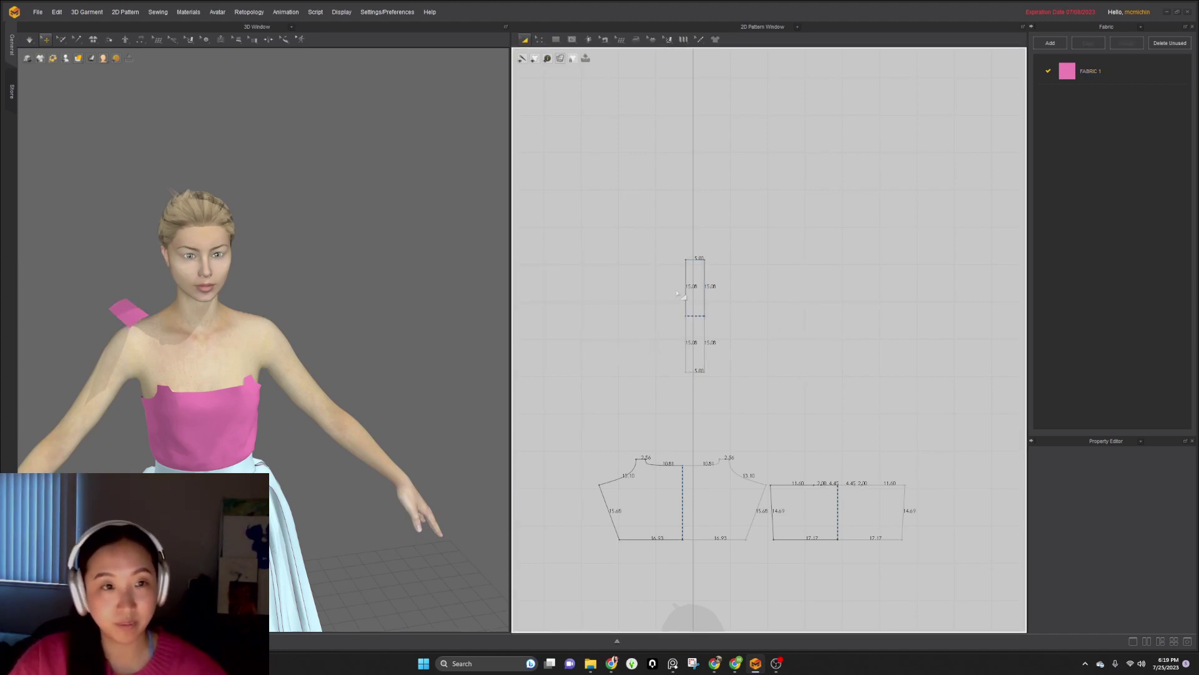
- Select the remaining upright strap piece
{"action": "left_click", "coordinate": [685, 303]}
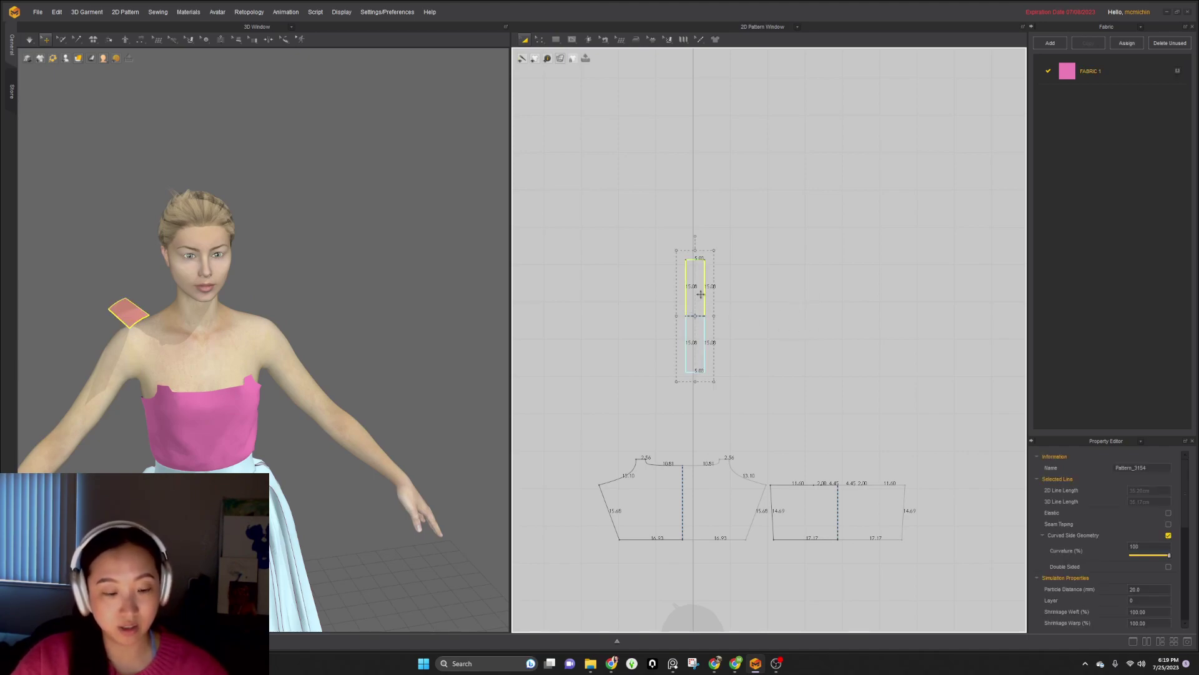
{"action": "left_click", "coordinate": [753, 339]}
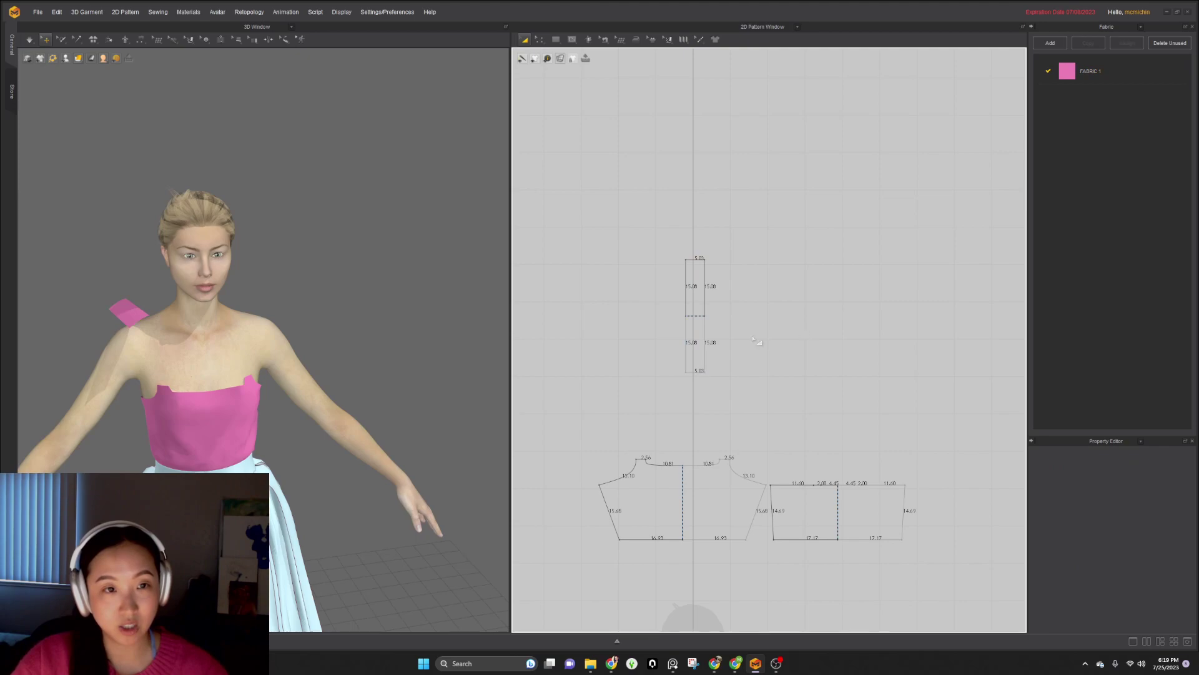
{"action": "left_click", "coordinate": [696, 287]}
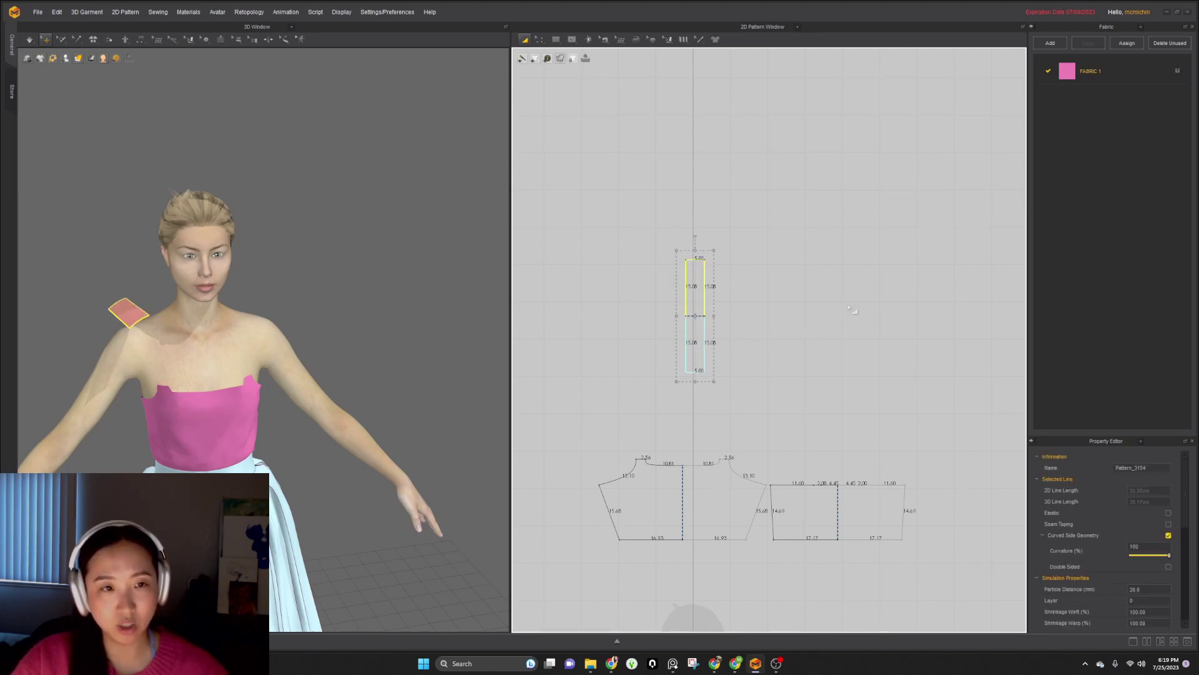
{"action": "scroll", "coordinate": [695, 301], "scroll_direction": "down", "scroll_amount": 3}
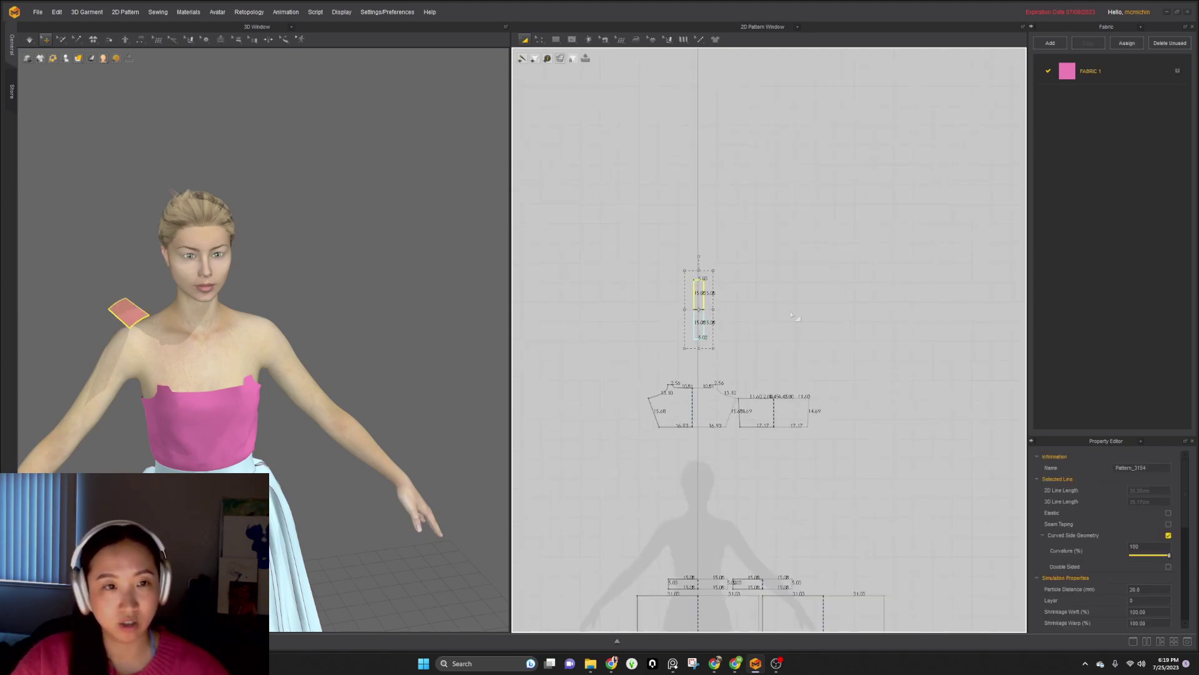
{"action": "left_click", "coordinate": [694, 297]}
{"action": "left_click", "coordinate": [694, 293]}
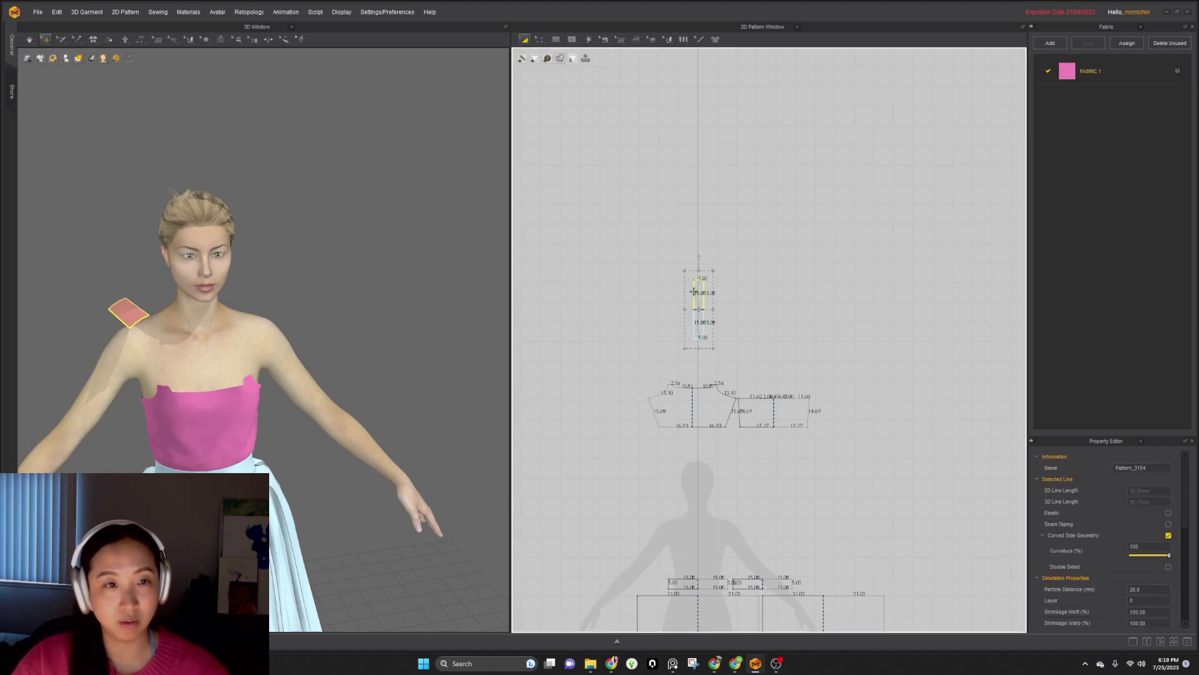
{"action": "right_click", "coordinate": [706, 296]}
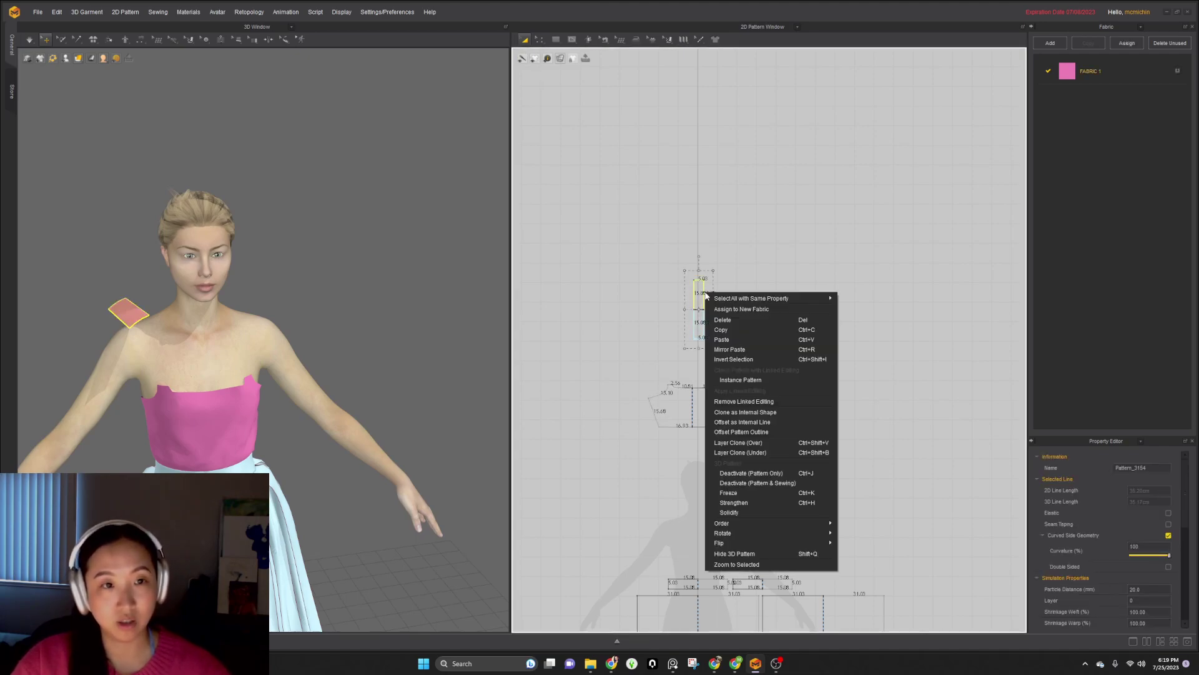
{"action": "left_click", "coordinate": [699, 283]}
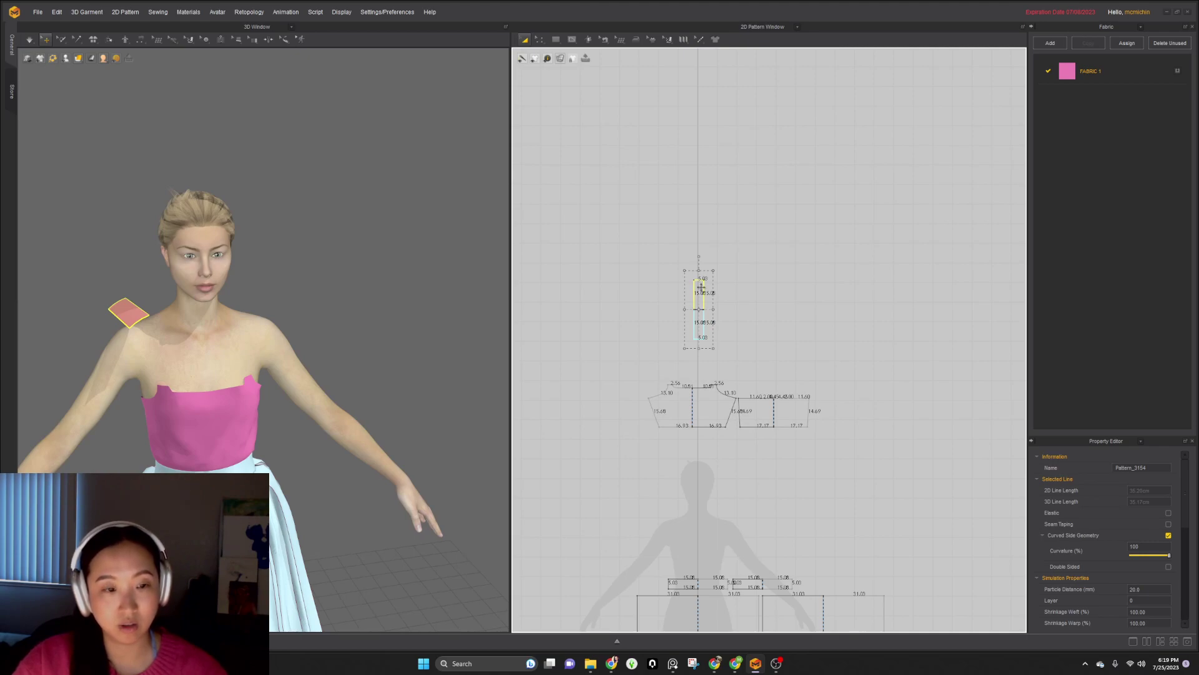
{"action": "left_click", "coordinate": [762, 305]}
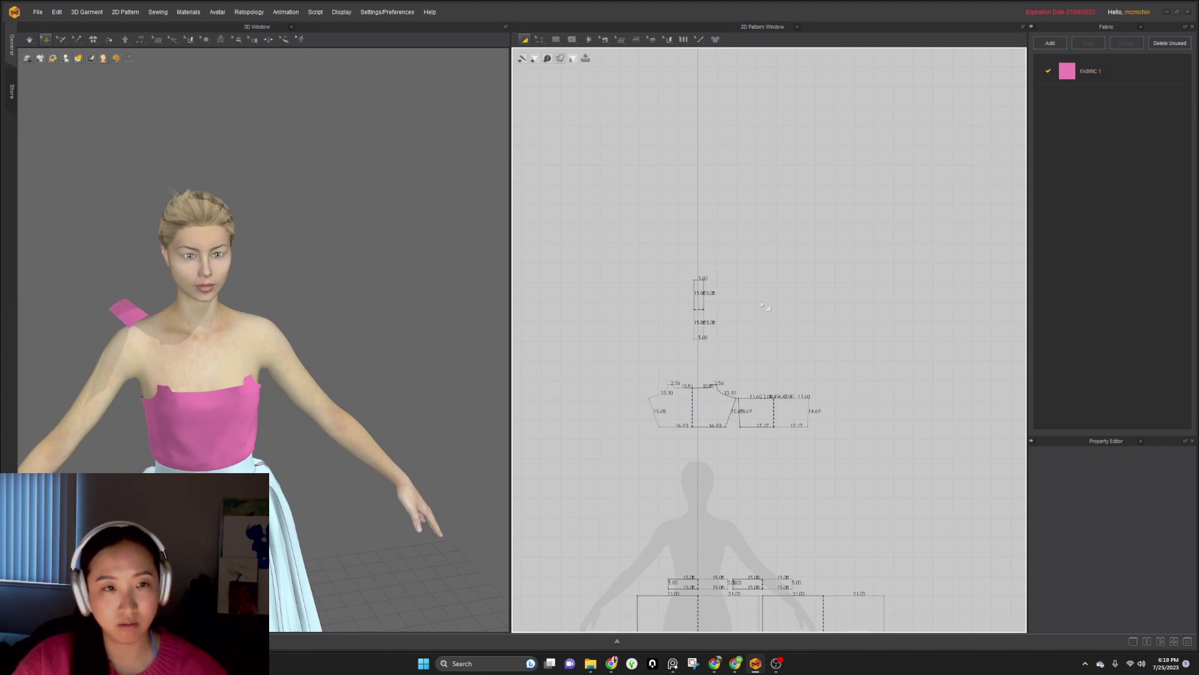
{"action": "left_click", "coordinate": [696, 298]}
{"action": "left_click", "coordinate": [780, 291]}
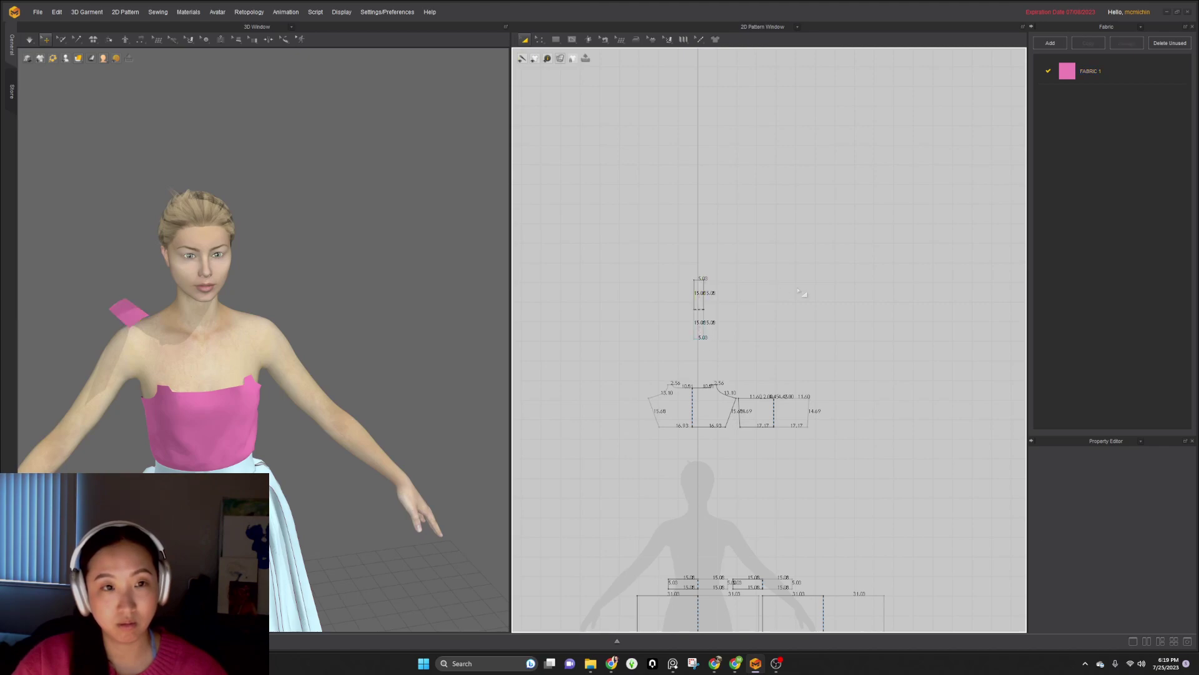
{"action": "key", "text": "ctrl+c"}
{"action": "left_click", "coordinate": [594, 345]}
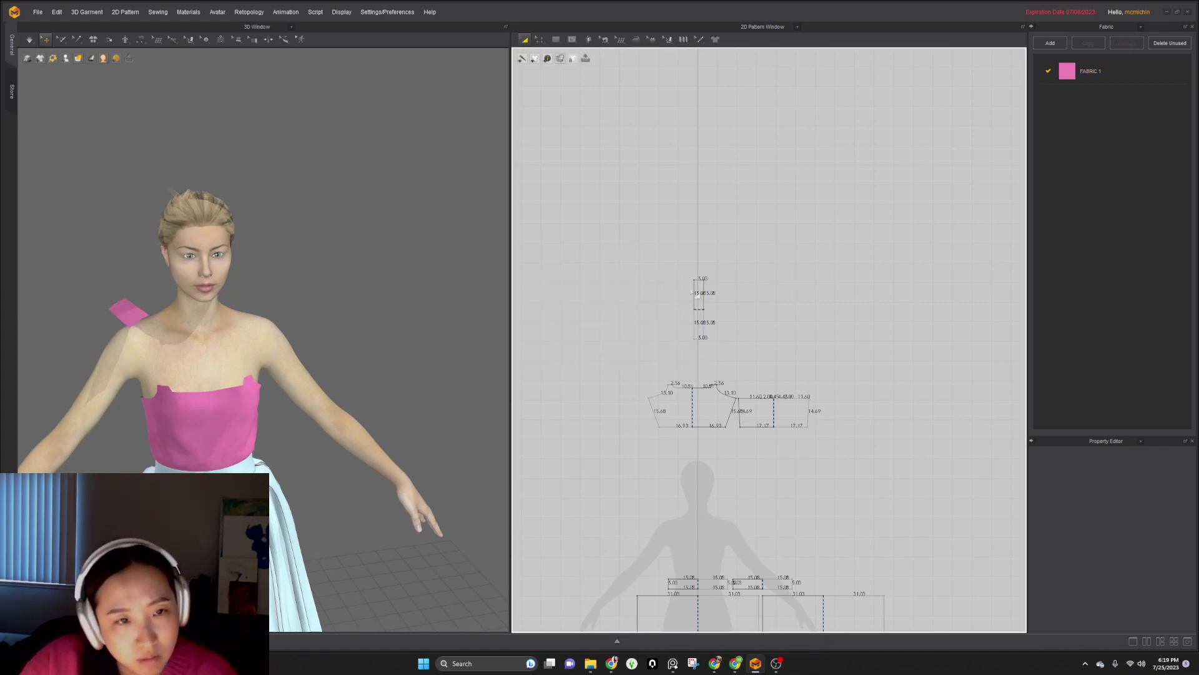
{"action": "left_click", "coordinate": [694, 292]}
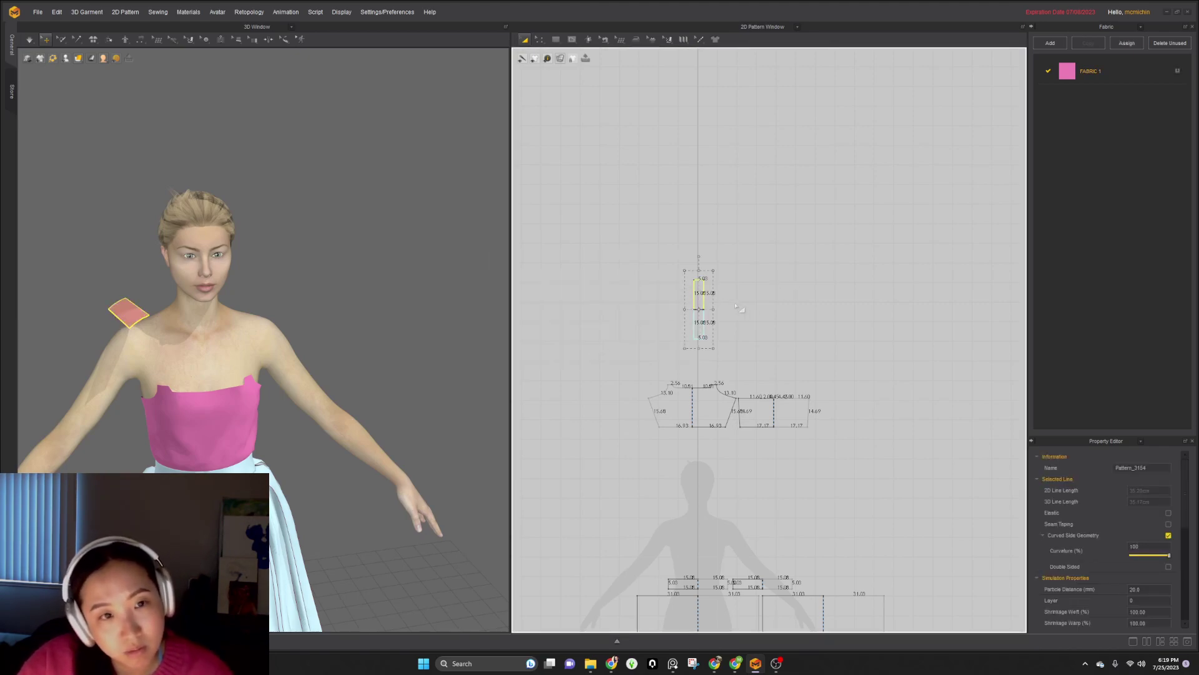
{"action": "left_click", "coordinate": [739, 308]}
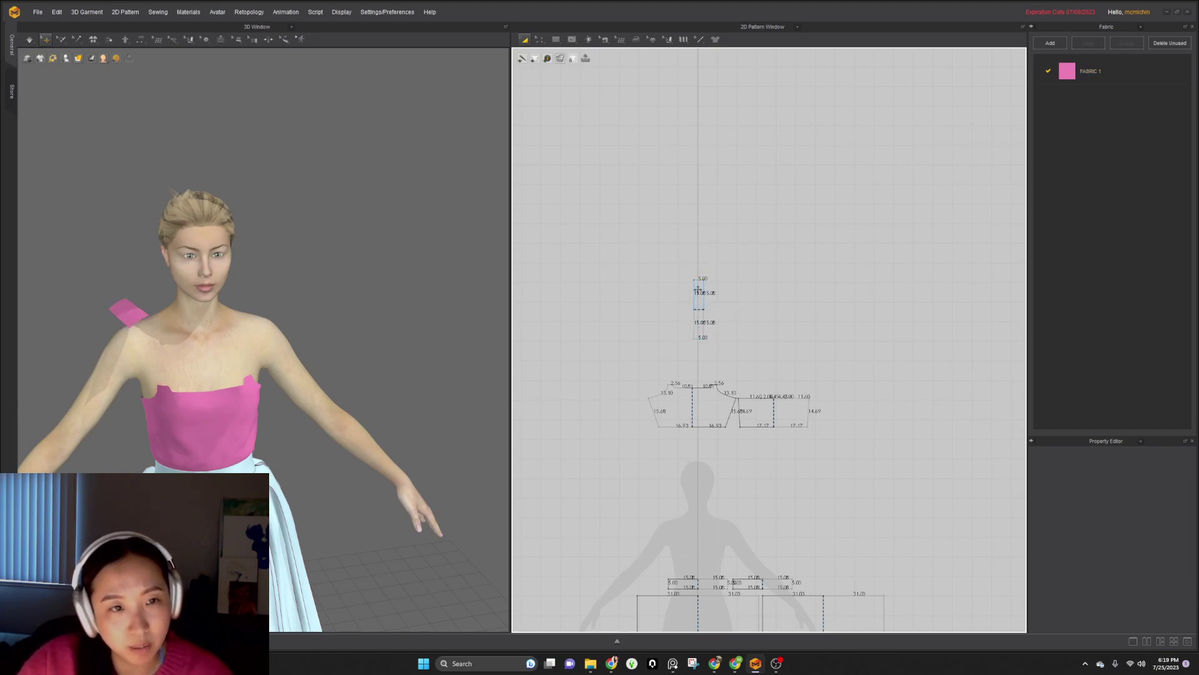
- Remove linked editing from the strap pattern's two mirrored halves
{"action": "left_click", "coordinate": [698, 289]}
{"action": "right_click", "coordinate": [706, 292]}
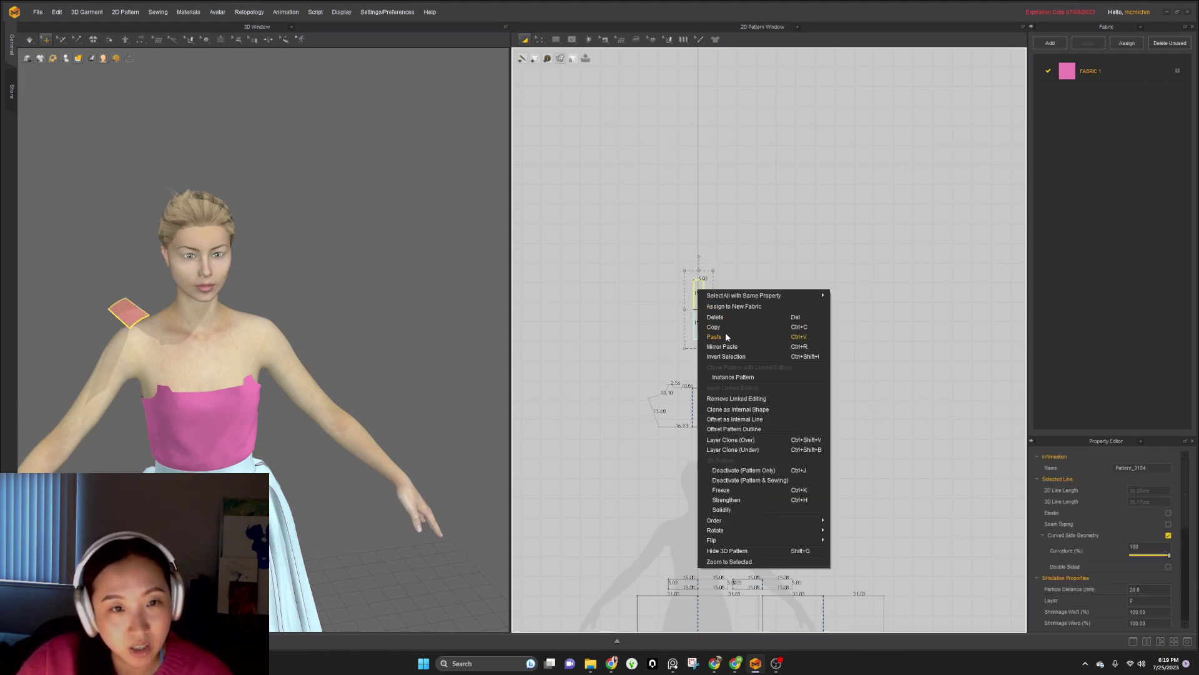
{"action": "left_click", "coordinate": [743, 399]}
{"action": "scroll", "coordinate": [694, 302], "scroll_direction": "up", "scroll_amount": 4}
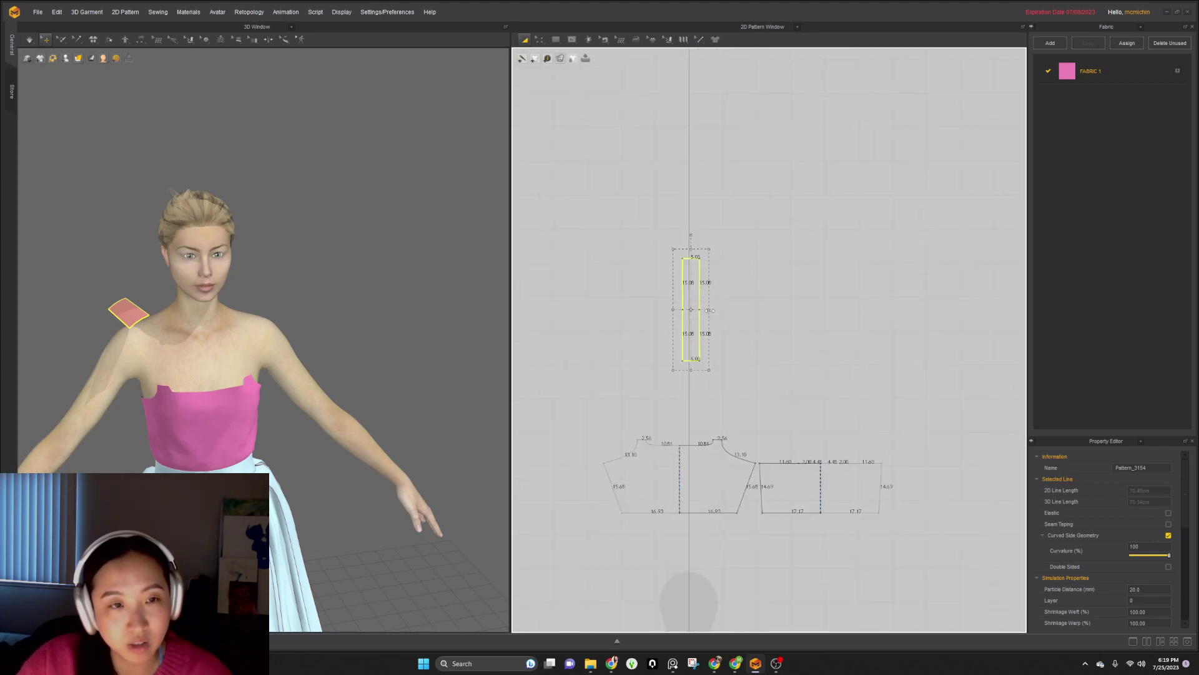
- Create a linked symmetric copy of the strap and place it beside the original in the 2D pattern layout
{"action": "right_click", "coordinate": [698, 275]}
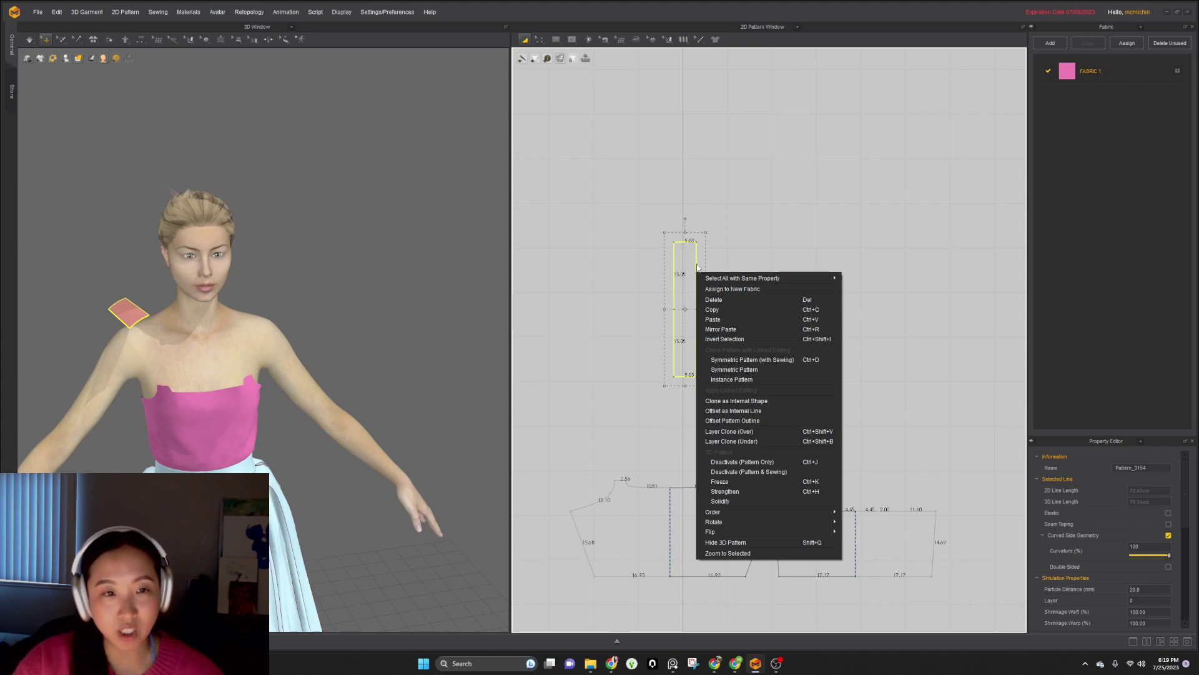
{"action": "left_click", "coordinate": [697, 264]}
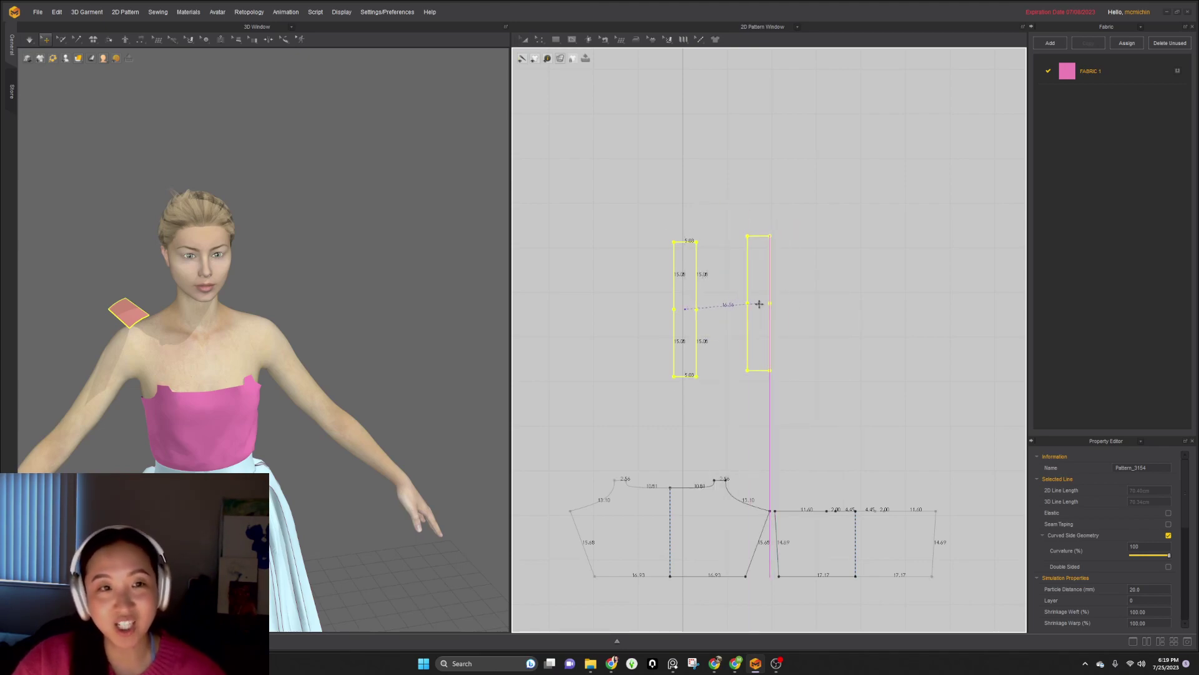
{"action": "left_click", "coordinate": [751, 314]}
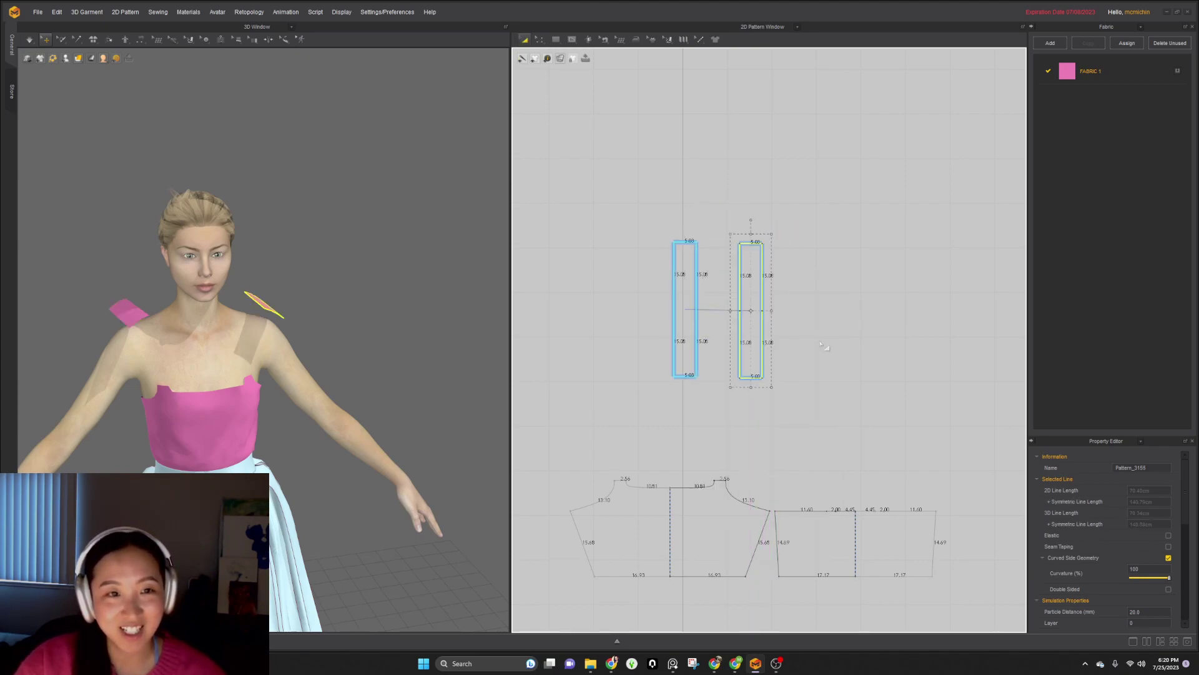
- Delete the midpoints on the original strap's long edges and narrow the strap to about 1.6 cm wide
{"action": "scroll", "coordinate": [682, 348], "scroll_direction": "up", "scroll_amount": 3}
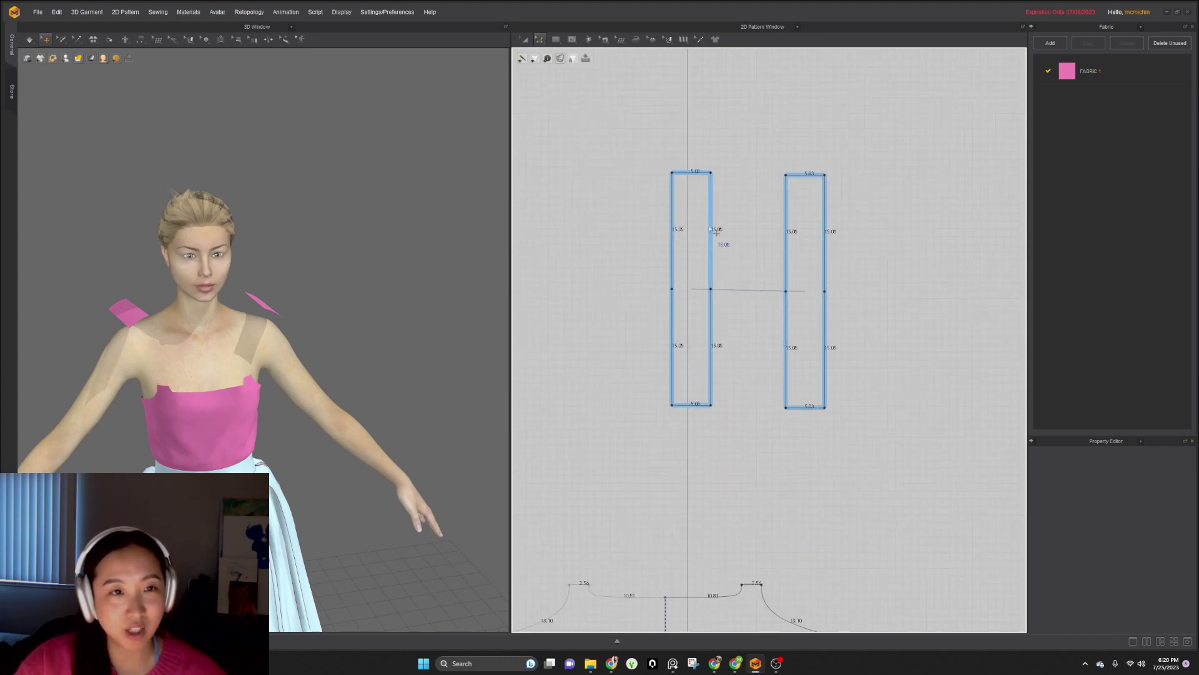
{"action": "left_click", "coordinate": [711, 233]}
{"action": "left_click_drag", "start_coordinate": [698, 228], "coordinate": [694, 229]}
{"action": "key", "text": "ctrl+z"}
{"action": "left_click_drag", "start_coordinate": [737, 308], "coordinate": [657, 275]}
{"action": "key", "text": "Delete"}
{"action": "left_click", "coordinate": [712, 259]}
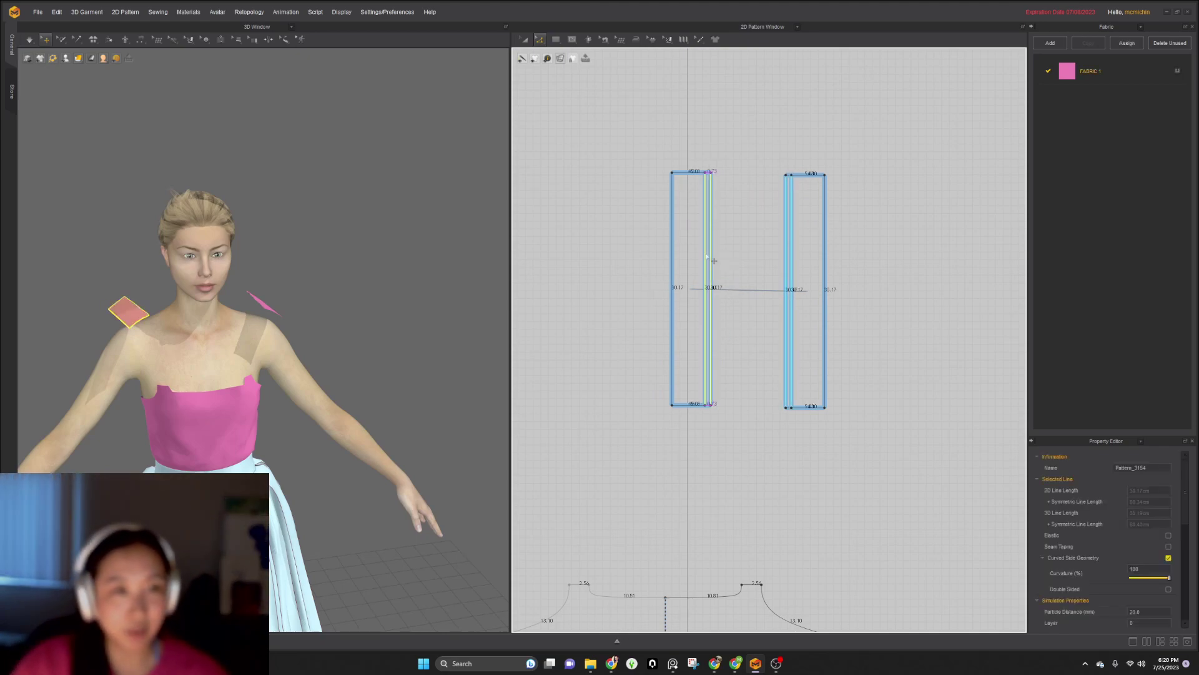
{"action": "left_click_drag", "start_coordinate": [690, 254], "coordinate": [685, 278]}
- Set the length of the short strap-attachment edge at the top of the front bodice to 2 cm
{"action": "scroll", "coordinate": [707, 451], "scroll_direction": "up", "scroll_amount": 4}
{"action": "left_click", "coordinate": [769, 459]}
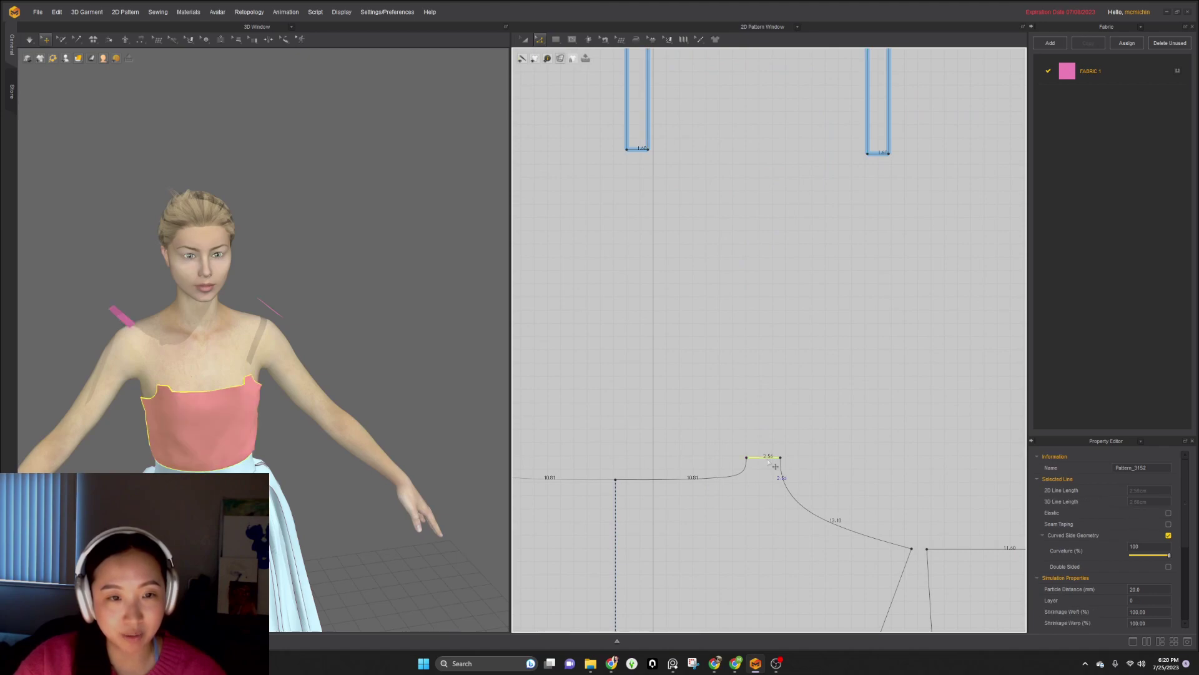
{"action": "right_click", "coordinate": [769, 460]}
{"action": "left_click", "coordinate": [794, 516]}
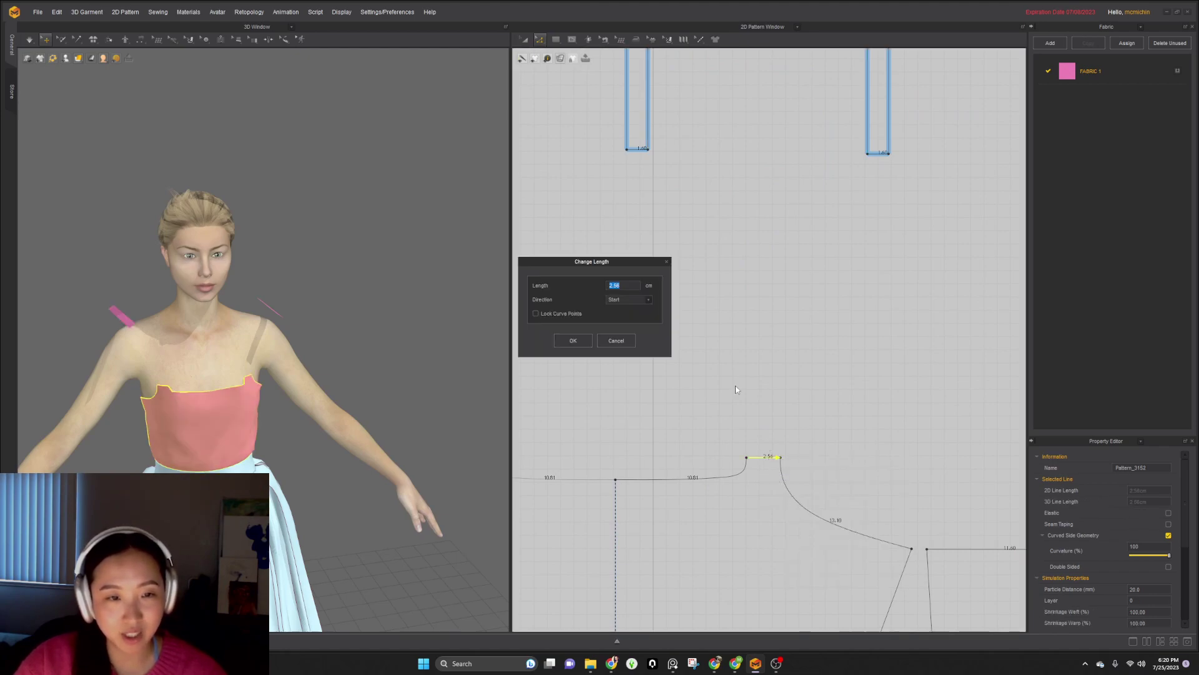
{"action": "type", "text": "2"}
{"action": "left_click", "coordinate": [627, 299]}
{"action": "left_click", "coordinate": [617, 323]}
{"action": "left_click", "coordinate": [577, 343]}
- Set the length of the original strap's lower short edge to 2 cm
{"action": "scroll", "coordinate": [781, 441], "scroll_direction": "down", "scroll_amount": 3}
{"action": "middle_click_drag", "start_coordinate": [899, 402], "coordinate": [1013, 497]}
{"action": "scroll", "coordinate": [871, 456], "scroll_direction": "up", "scroll_amount": 4}
{"action": "scroll", "coordinate": [775, 407], "scroll_direction": "down", "scroll_amount": 8}
{"action": "scroll", "coordinate": [774, 406], "scroll_direction": "up", "scroll_amount": 1}
{"action": "scroll", "coordinate": [934, 456], "scroll_direction": "up", "scroll_amount": 3}
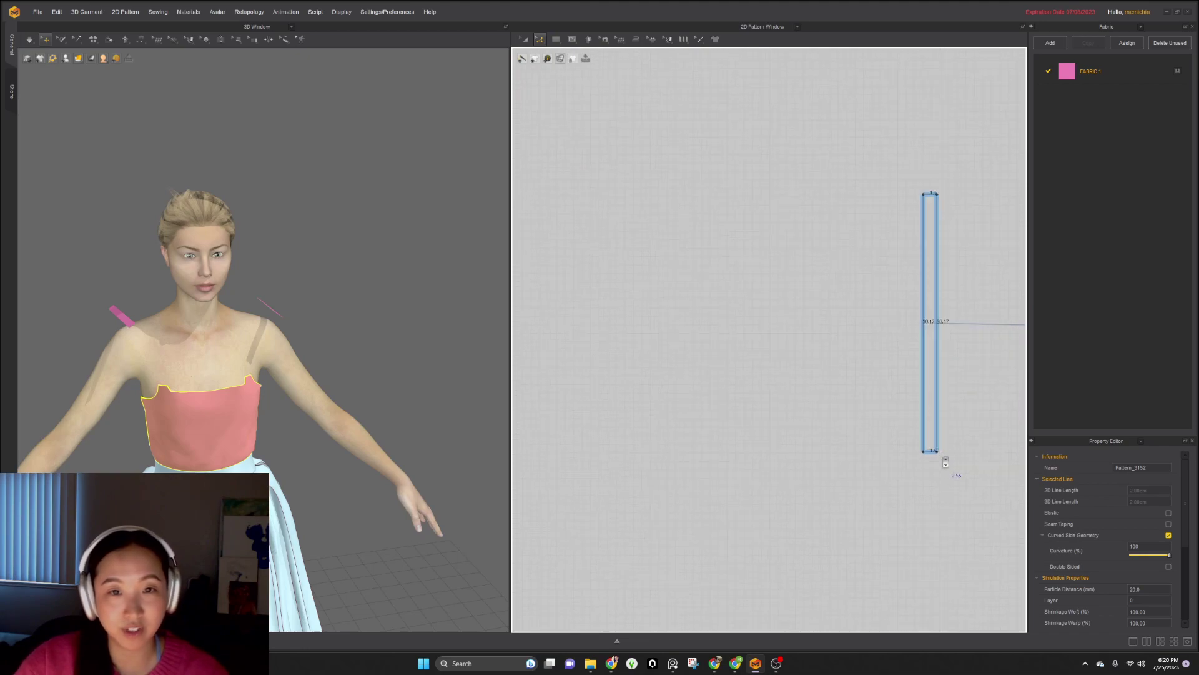
{"action": "left_click", "coordinate": [927, 450]}
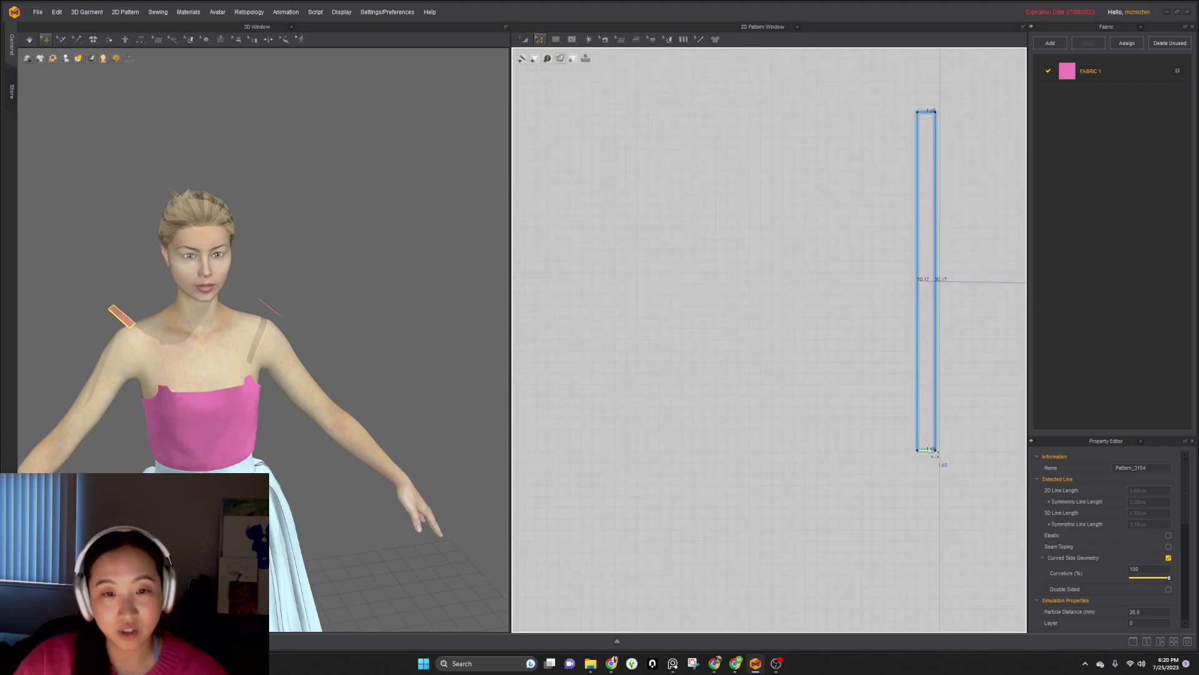
{"action": "right_click", "coordinate": [929, 450]}
{"action": "left_click", "coordinate": [922, 451]}
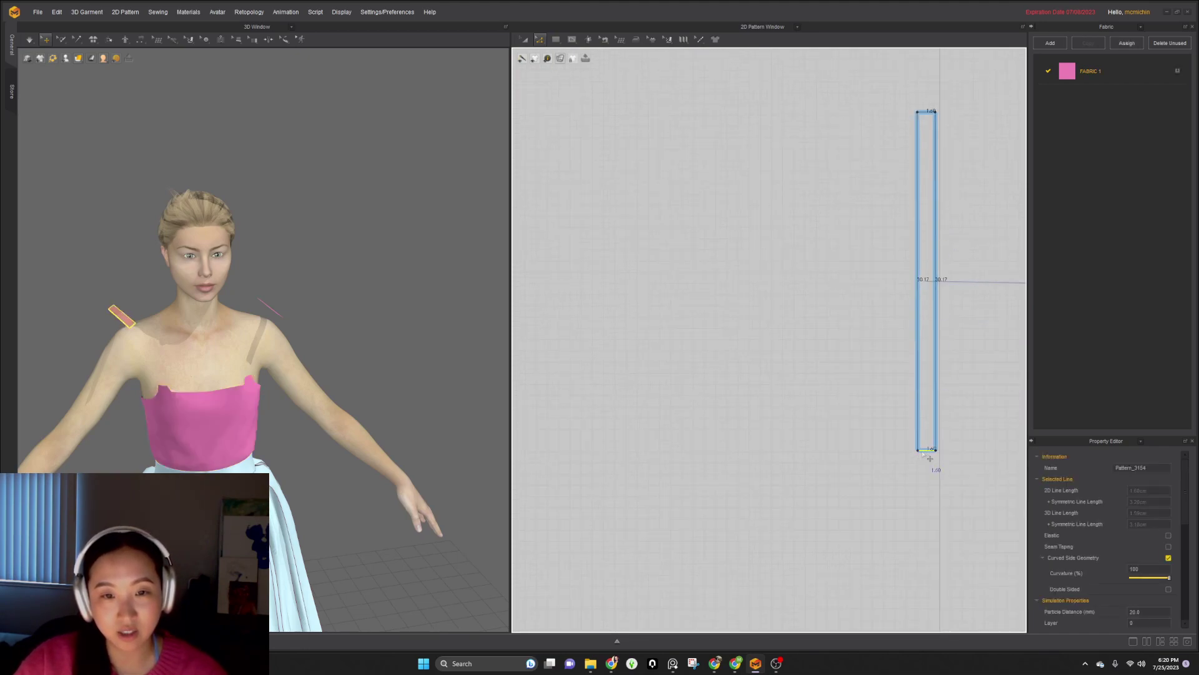
{"action": "right_click", "coordinate": [923, 452]}
{"action": "left_click", "coordinate": [995, 367]}
{"action": "left_click", "coordinate": [934, 451]}
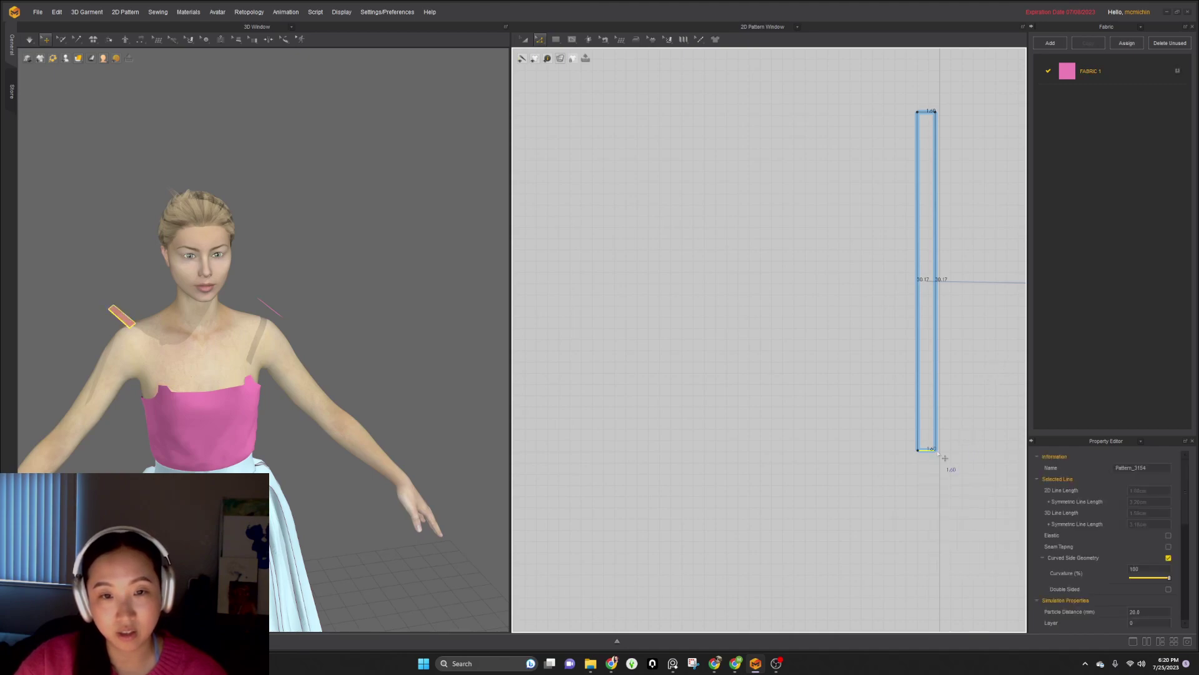
{"action": "right_click", "coordinate": [935, 459]}
{"action": "left_click", "coordinate": [953, 509]}
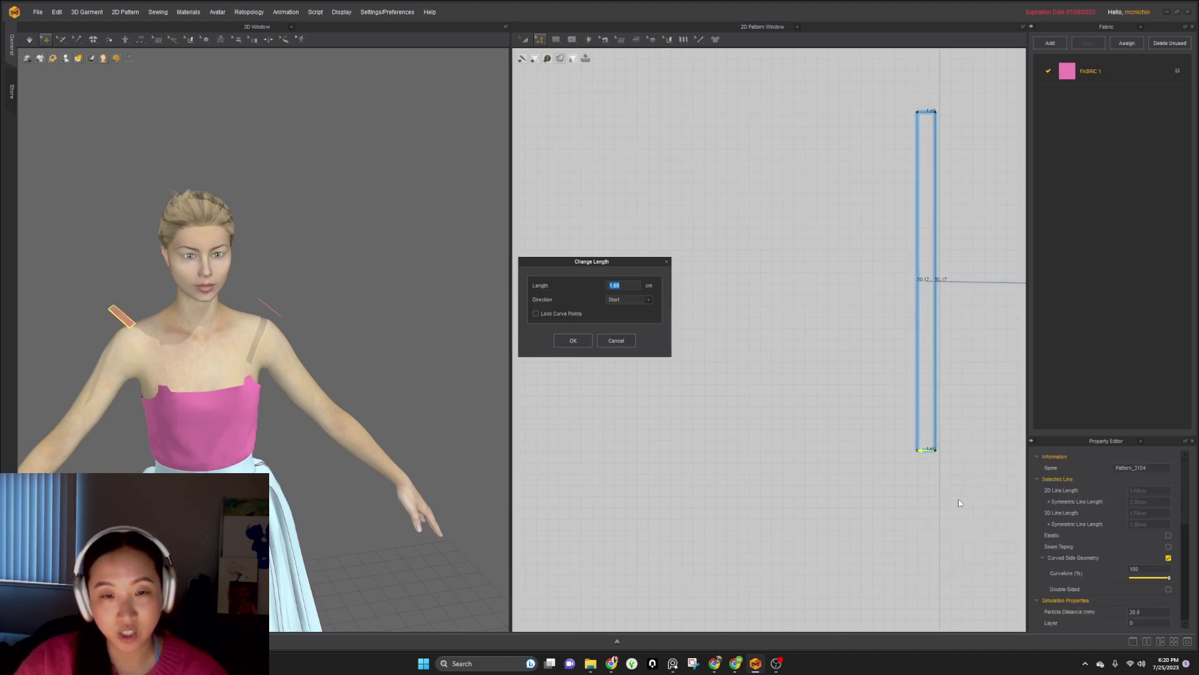
{"action": "type", "text": "2"}
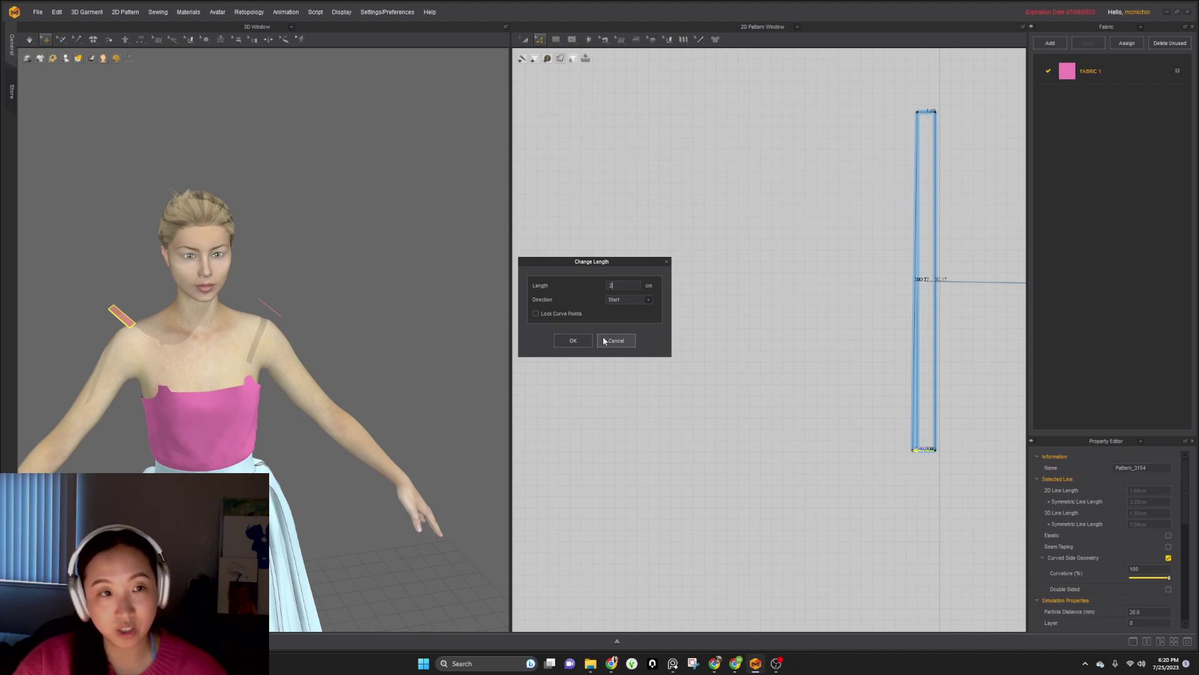
{"action": "left_click", "coordinate": [573, 341]}
- Set the length of the original strap's upper short edge to 2 cm
{"action": "right_click", "coordinate": [927, 112]}
{"action": "left_click", "coordinate": [951, 169]}
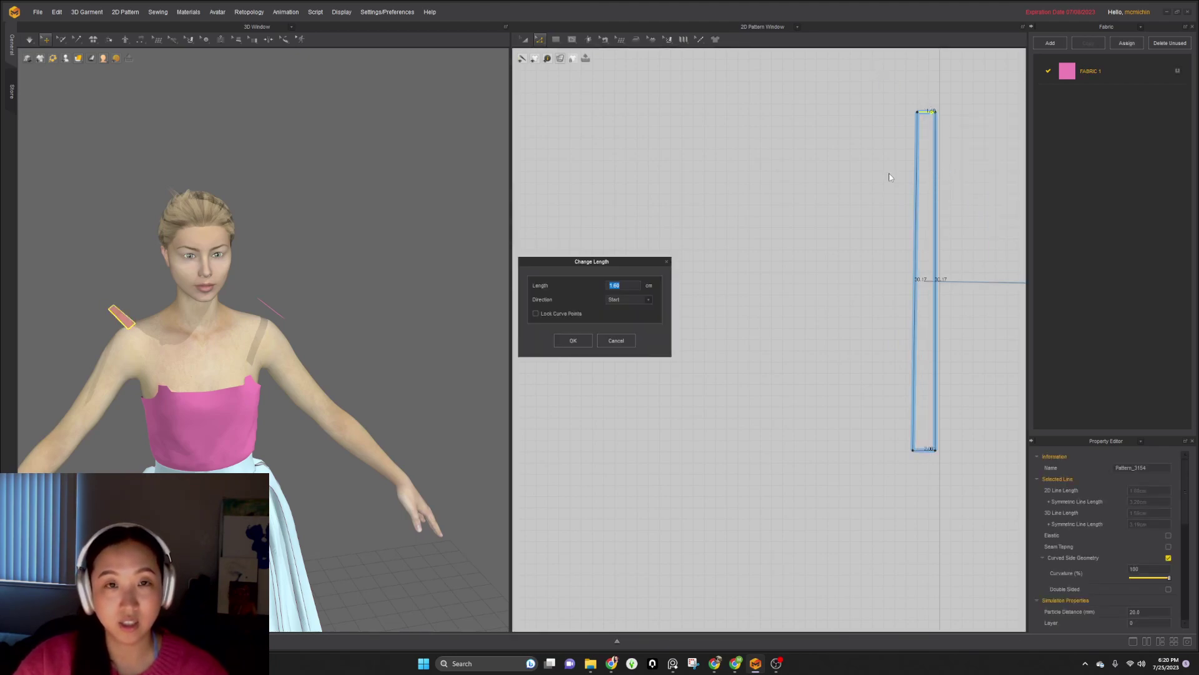
{"action": "type", "text": "2"}
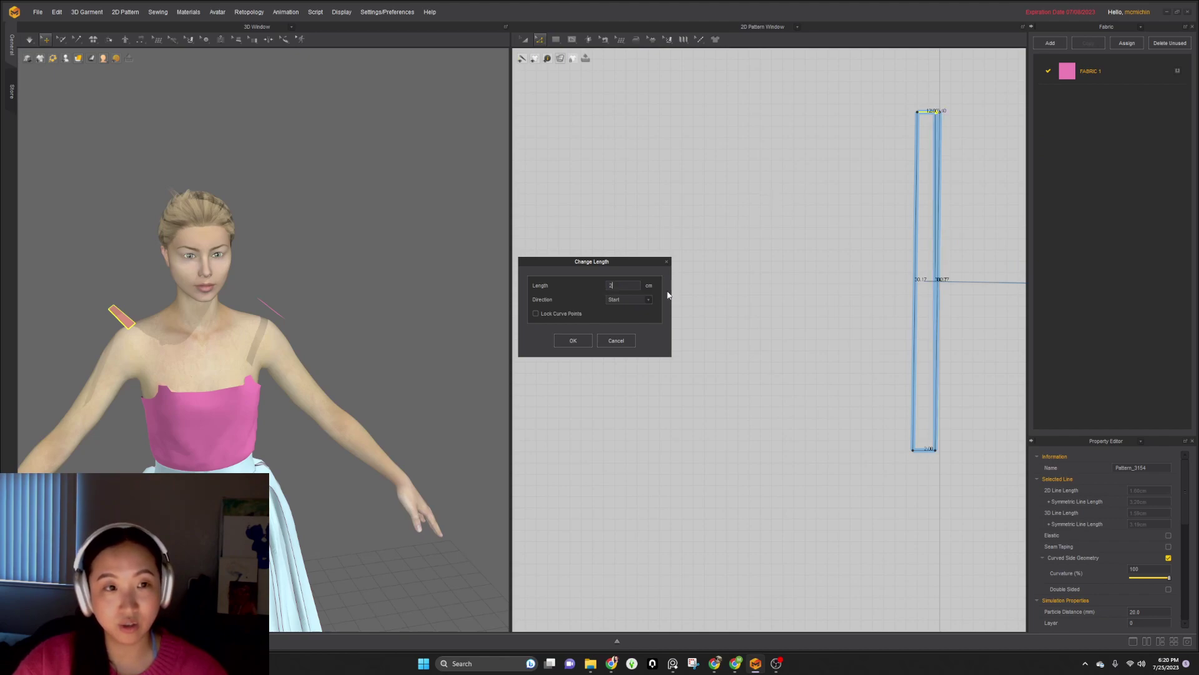
{"action": "left_click", "coordinate": [613, 320]}
{"action": "left_click", "coordinate": [583, 343]}
- Sew the original strap's lower end to the 2 cm strap-attachment edge on the left half of the front bodice
{"action": "scroll", "coordinate": [870, 454], "scroll_direction": "down", "scroll_amount": 4}
{"action": "middle_click_drag", "start_coordinate": [961, 388], "coordinate": [897, 347]}
{"action": "scroll", "coordinate": [897, 347], "scroll_direction": "up", "scroll_amount": 2}
{"action": "right_click_drag", "start_coordinate": [885, 414], "coordinate": [856, 316]}
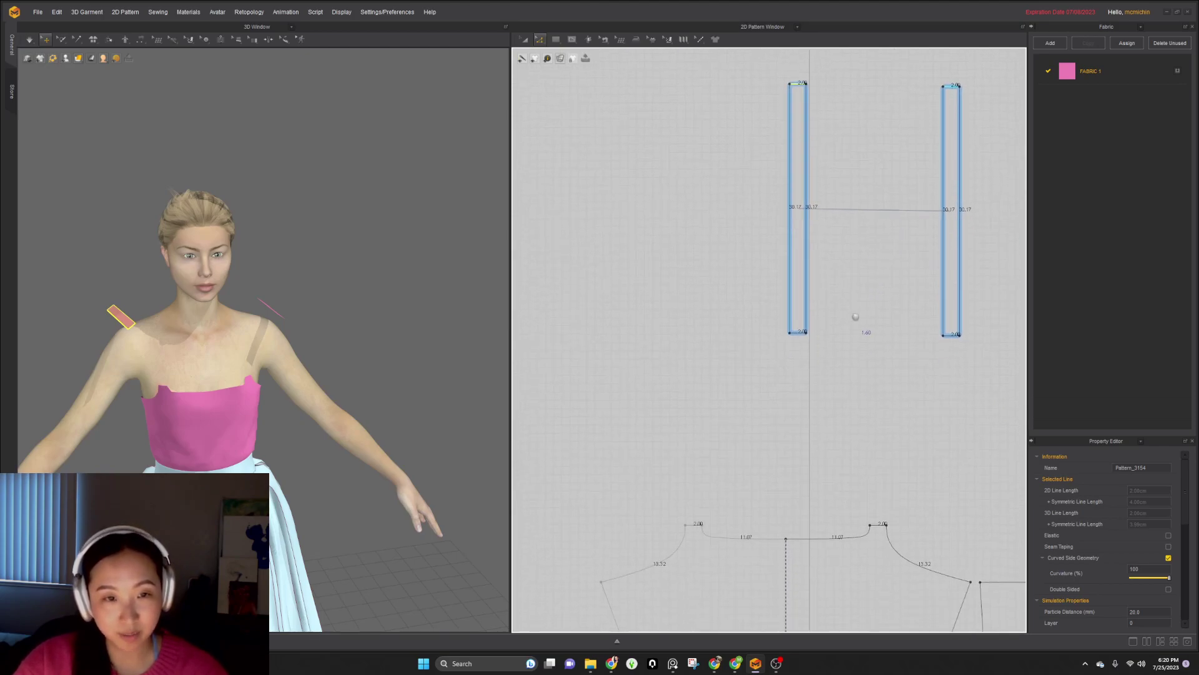
{"action": "key", "text": "n"}
{"action": "left_click", "coordinate": [801, 336]}
{"action": "left_click", "coordinate": [700, 522]}
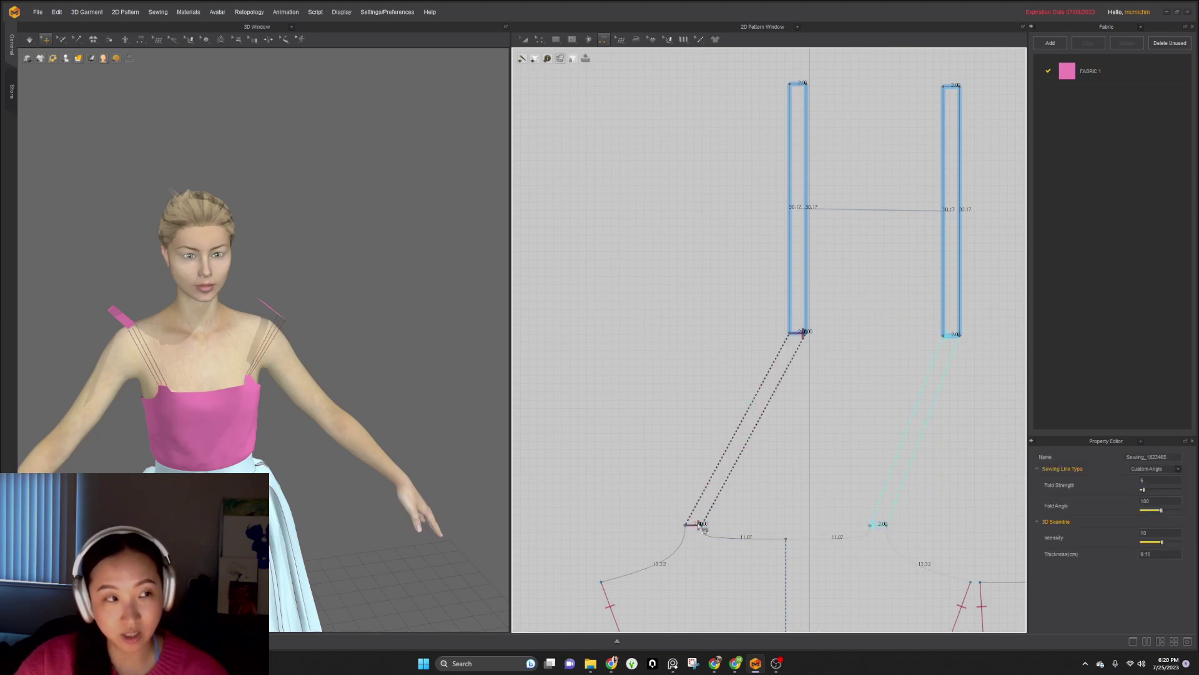
- Try to sew the original strap's upper end to the 2 cm segment left of the back bodice's centre line
{"action": "left_click", "coordinate": [794, 87]}
{"action": "scroll", "coordinate": [814, 125], "scroll_direction": "down", "scroll_amount": 5}
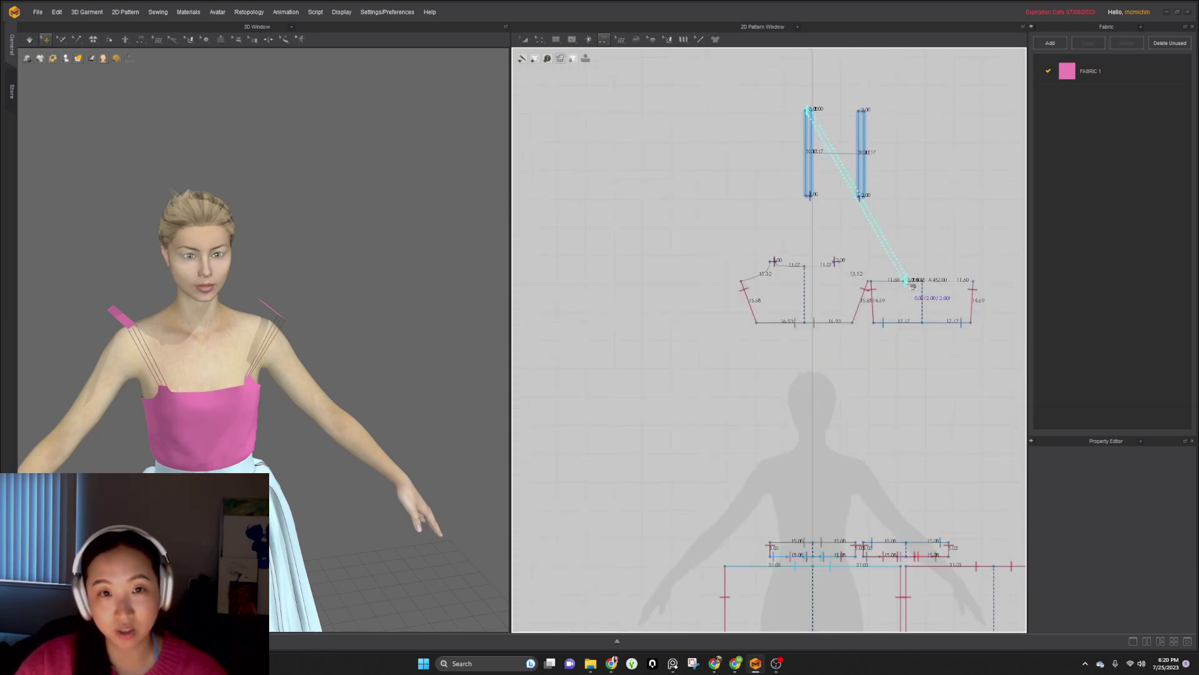
{"action": "left_click", "coordinate": [913, 287]}
{"action": "right_click_drag", "start_coordinate": [509, 234], "coordinate": [465, 289]}
{"action": "key", "text": "ctrl+z"}
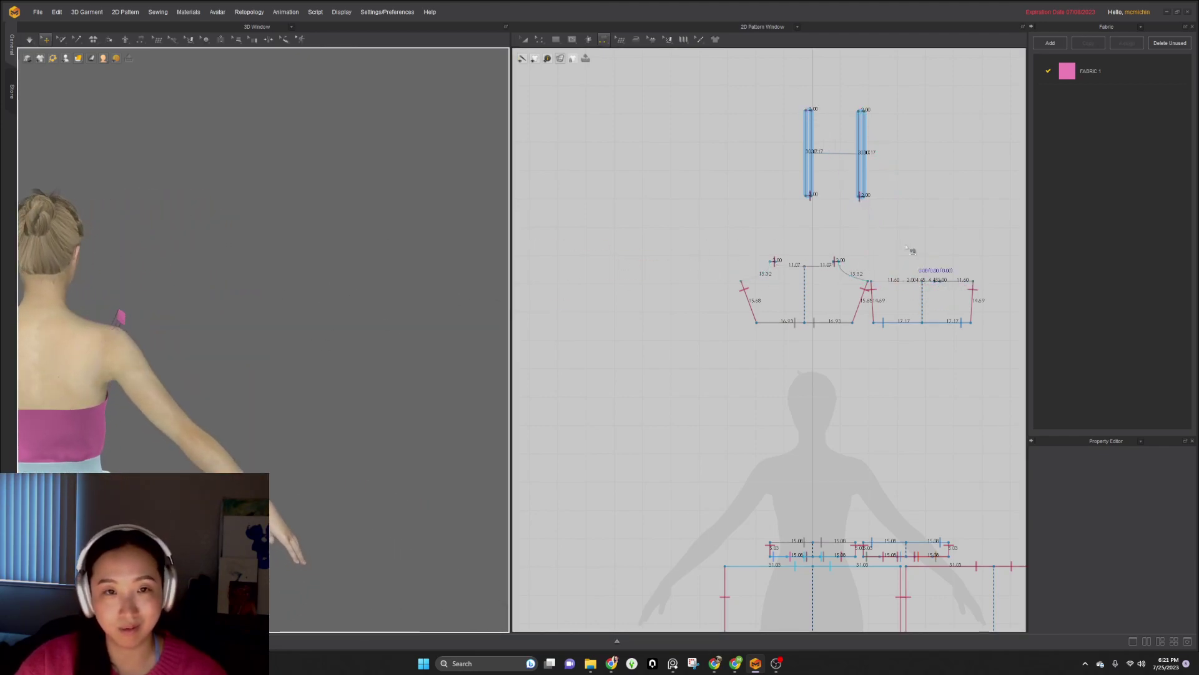
- Sew the original strap's upper end to the 2 cm segment right of the back bodice's centre line and check the seams from behind
{"action": "left_click", "coordinate": [807, 111]}
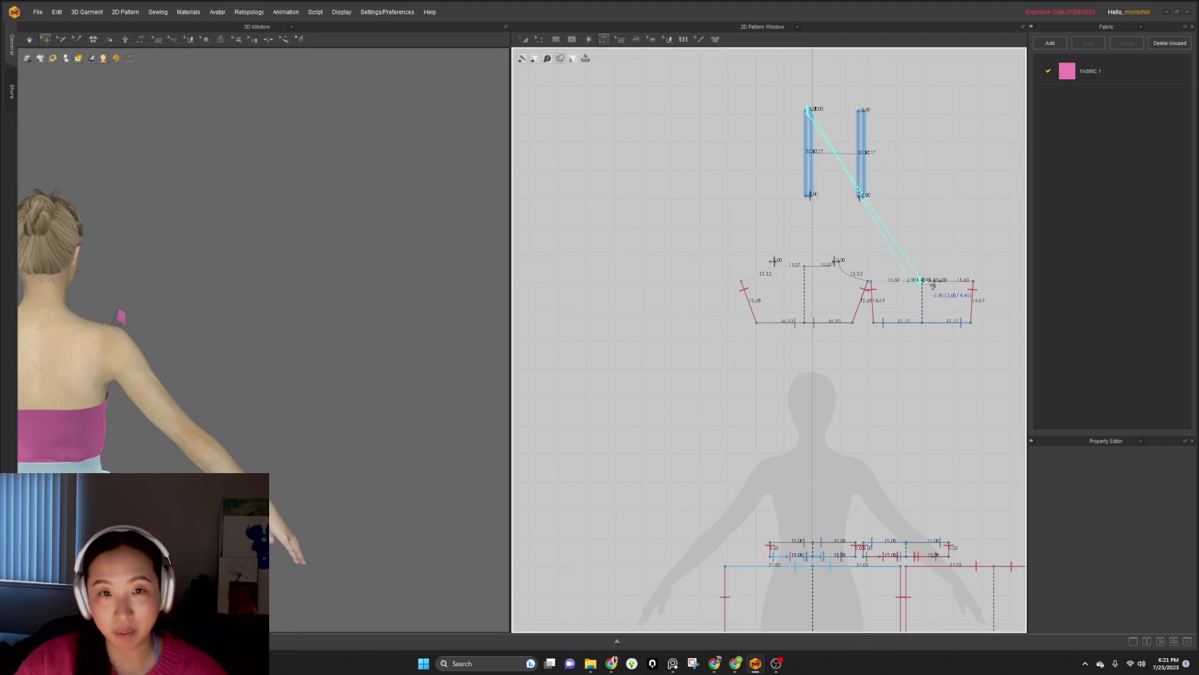
{"action": "scroll", "coordinate": [939, 284], "scroll_direction": "up", "scroll_amount": 3}
{"action": "scroll", "coordinate": [943, 284], "scroll_direction": "up", "scroll_amount": 1}
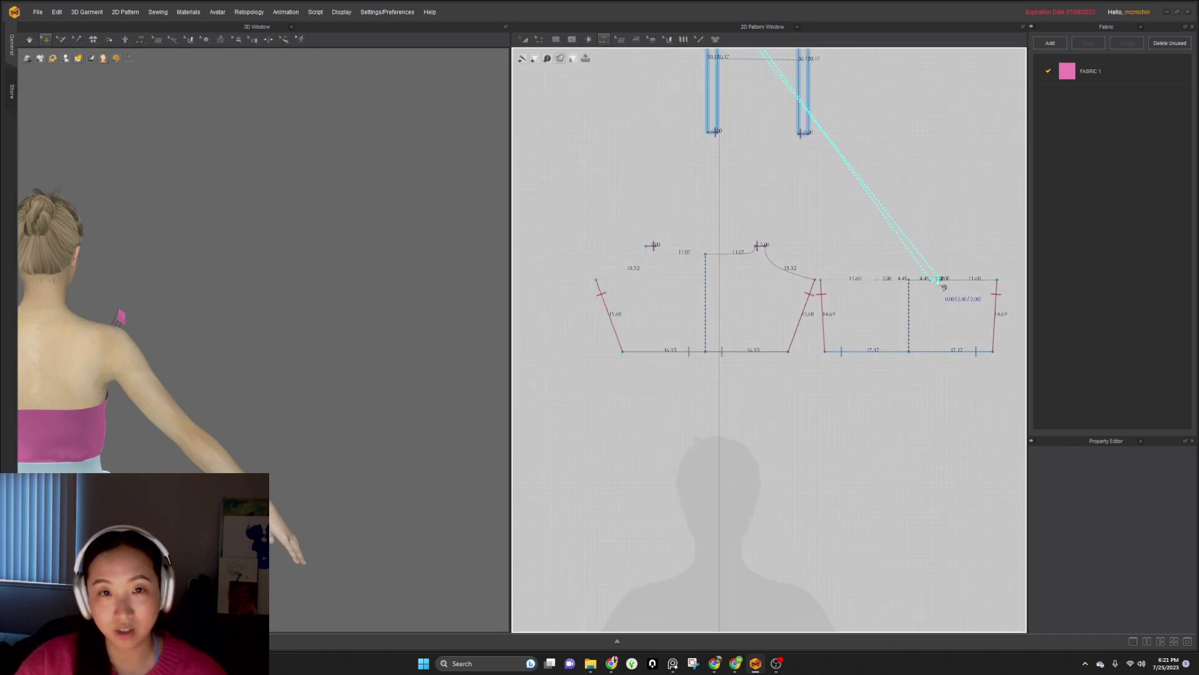
{"action": "left_click", "coordinate": [938, 280]}
{"action": "right_click_drag", "start_coordinate": [217, 346], "coordinate": [159, 373]}
{"action": "middle_click_drag", "start_coordinate": [159, 373], "coordinate": [278, 347]}
{"action": "right_click_drag", "start_coordinate": [278, 348], "coordinate": [232, 350]}
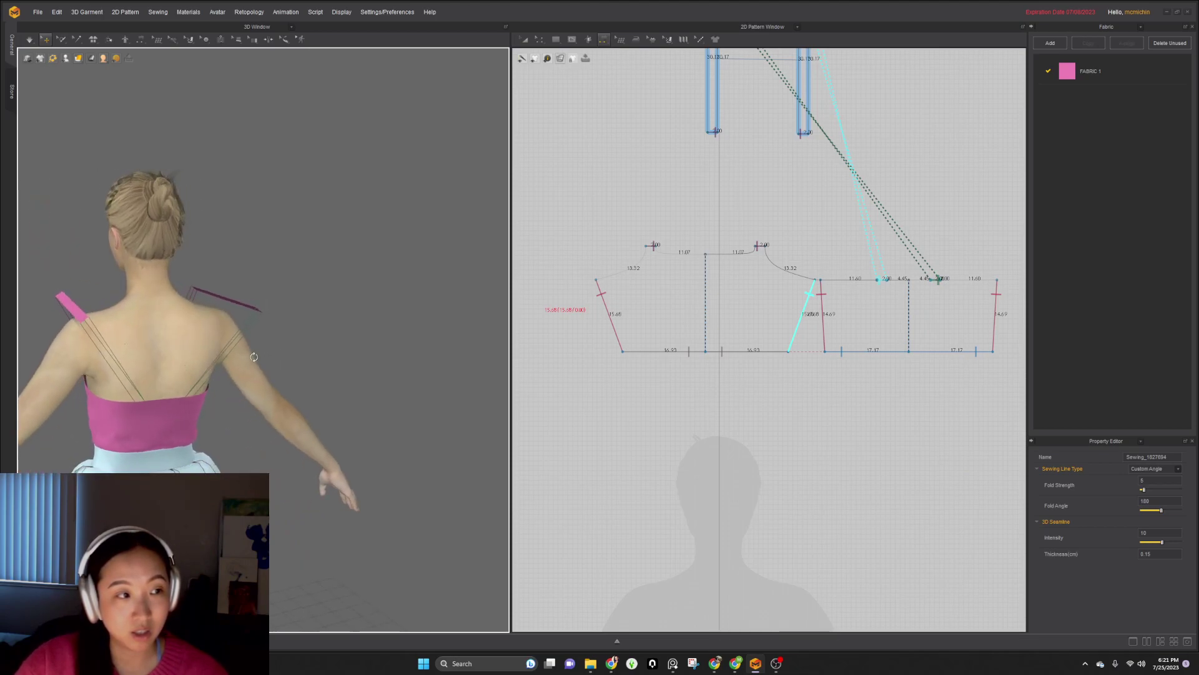
- Freeze the front and back bodice pieces
{"action": "middle_click_drag", "start_coordinate": [921, 228], "coordinate": [891, 344]}
{"action": "key", "text": "a"}
{"action": "right_click_drag", "start_coordinate": [291, 314], "coordinate": [206, 356]}
{"action": "left_click", "coordinate": [264, 385]}
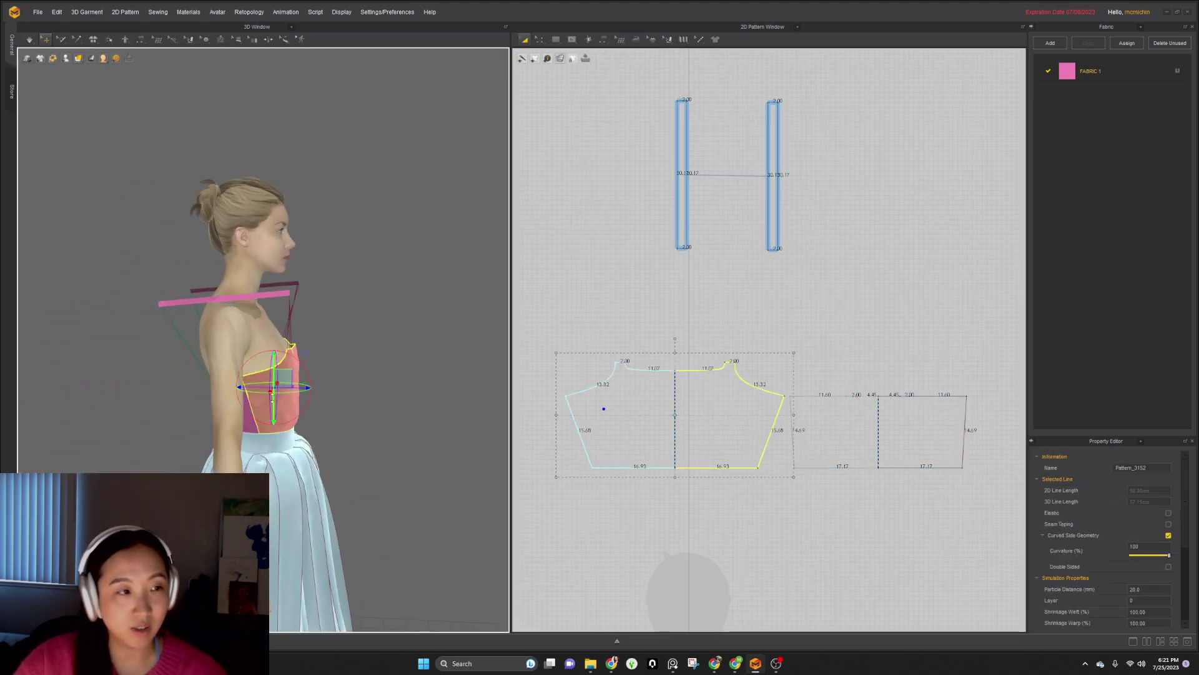
{"action": "key", "text": "8"}
{"action": "left_click", "coordinate": [218, 424], "text": "shift"}
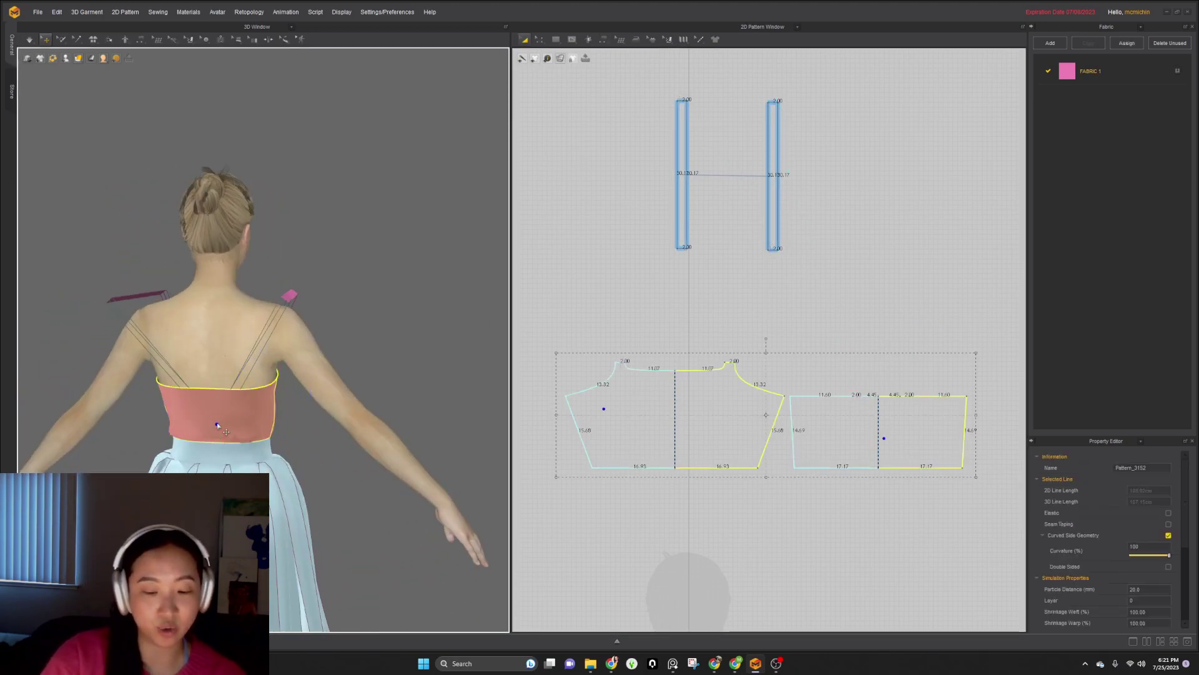
{"action": "key", "text": "ctrl+k"}
- Simulate the garment to drape both straps over the shoulders and check them from behind
{"action": "right_click_drag", "start_coordinate": [381, 437], "coordinate": [305, 415]}
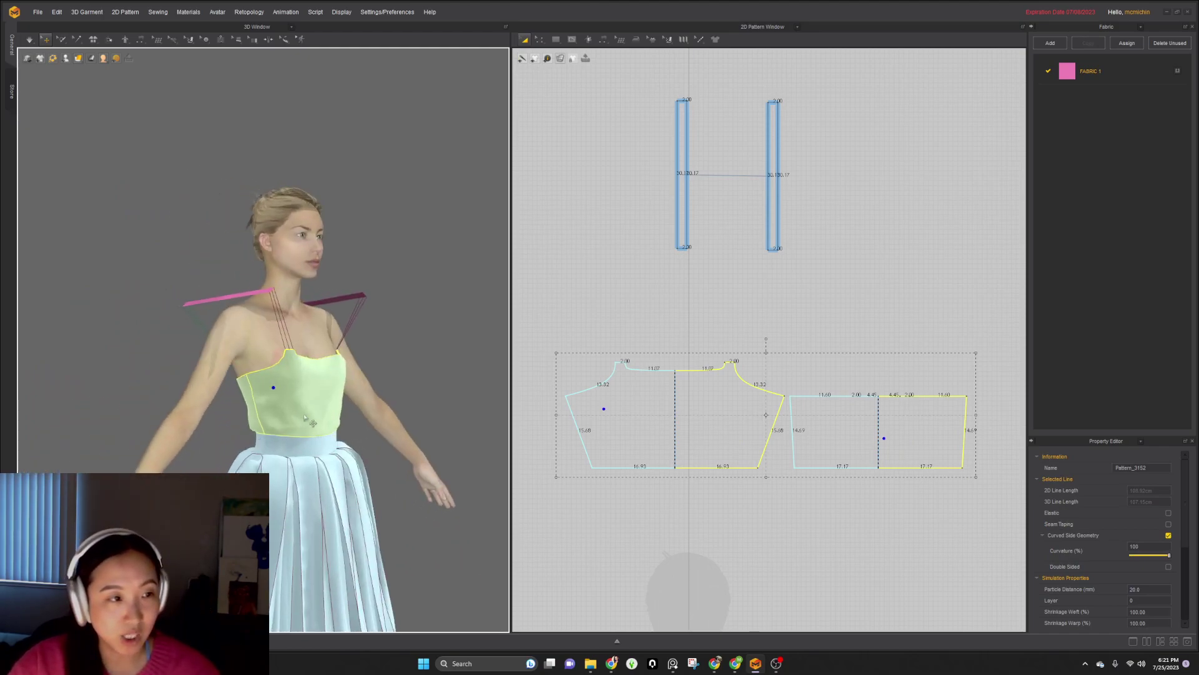
{"action": "scroll", "coordinate": [305, 415], "scroll_direction": "down", "scroll_amount": 2}
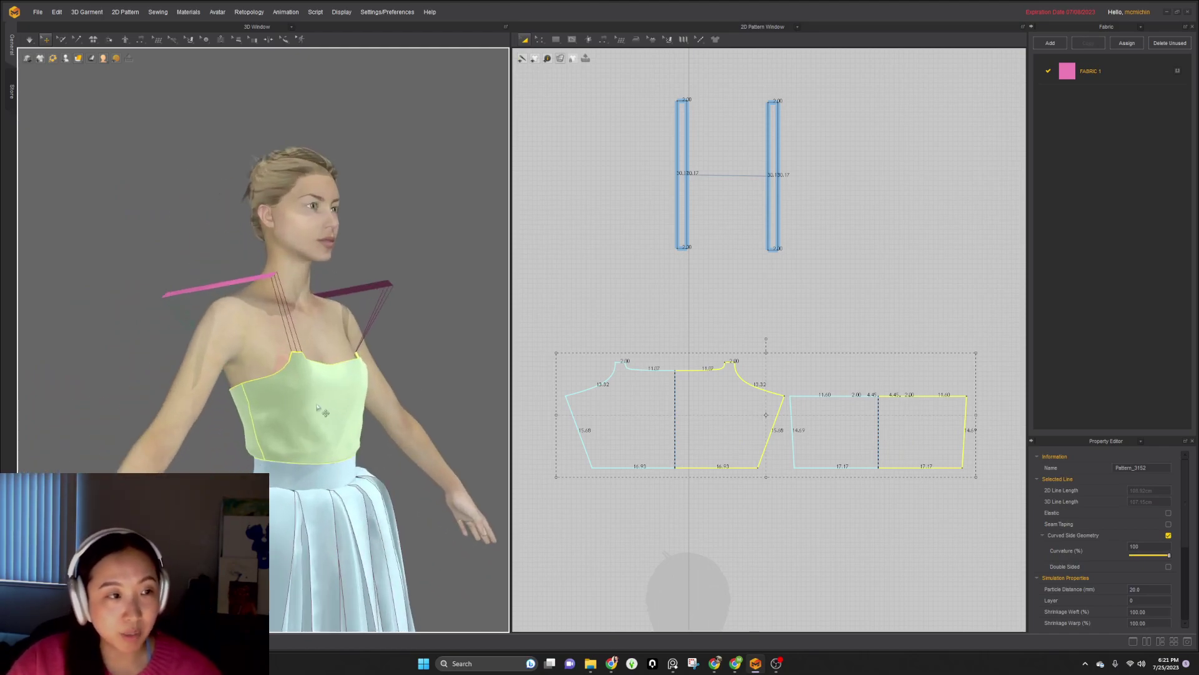
{"action": "key", "text": "space"}
{"action": "right_click_drag", "start_coordinate": [260, 407], "coordinate": [423, 409]}
{"action": "mouse_move", "coordinate": [289, 310]}
{"action": "right_mouse_down"}
{"action": "mouse_move", "coordinate": [309, 295]}
{"action": "mouse_move", "coordinate": [299, 293]}
{"action": "right_mouse_up"}
- Slide the 2 cm strap segment on the back bodice's top edge outward to about 5.9 cm from the centre line and simulate
{"action": "key", "text": "z"}
{"action": "scroll", "coordinate": [862, 388], "scroll_direction": "down", "scroll_amount": 4}
{"action": "left_click", "coordinate": [843, 407]}
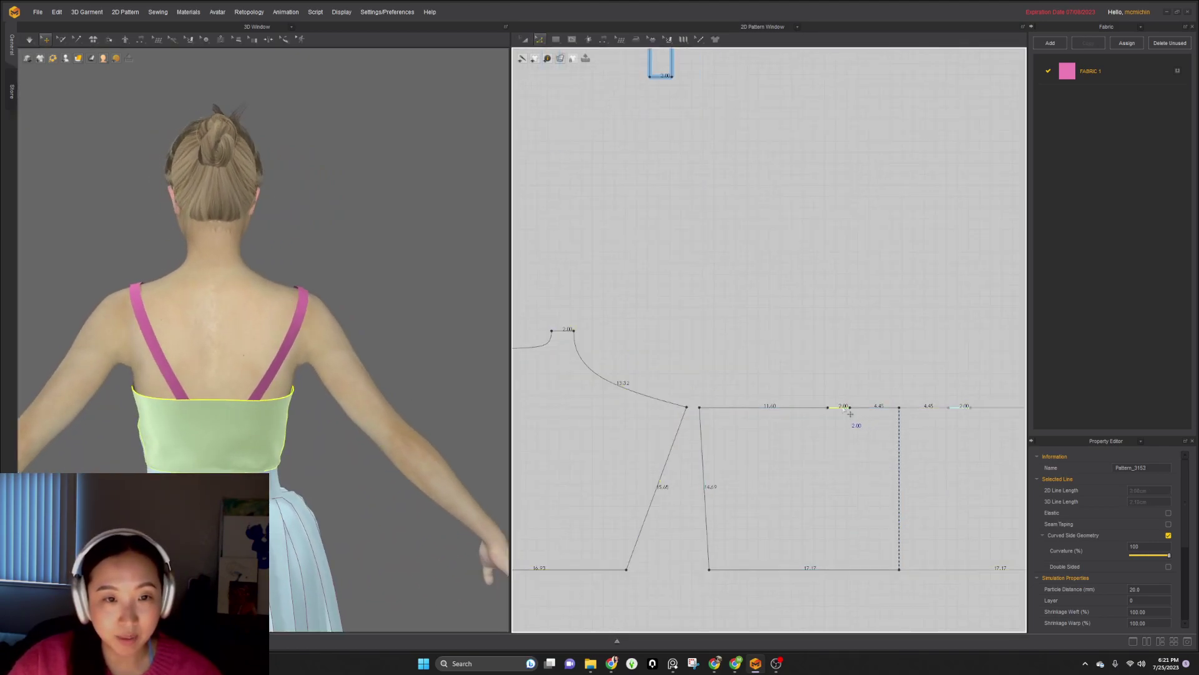
{"action": "left_click_drag", "start_coordinate": [851, 414], "coordinate": [834, 415]}
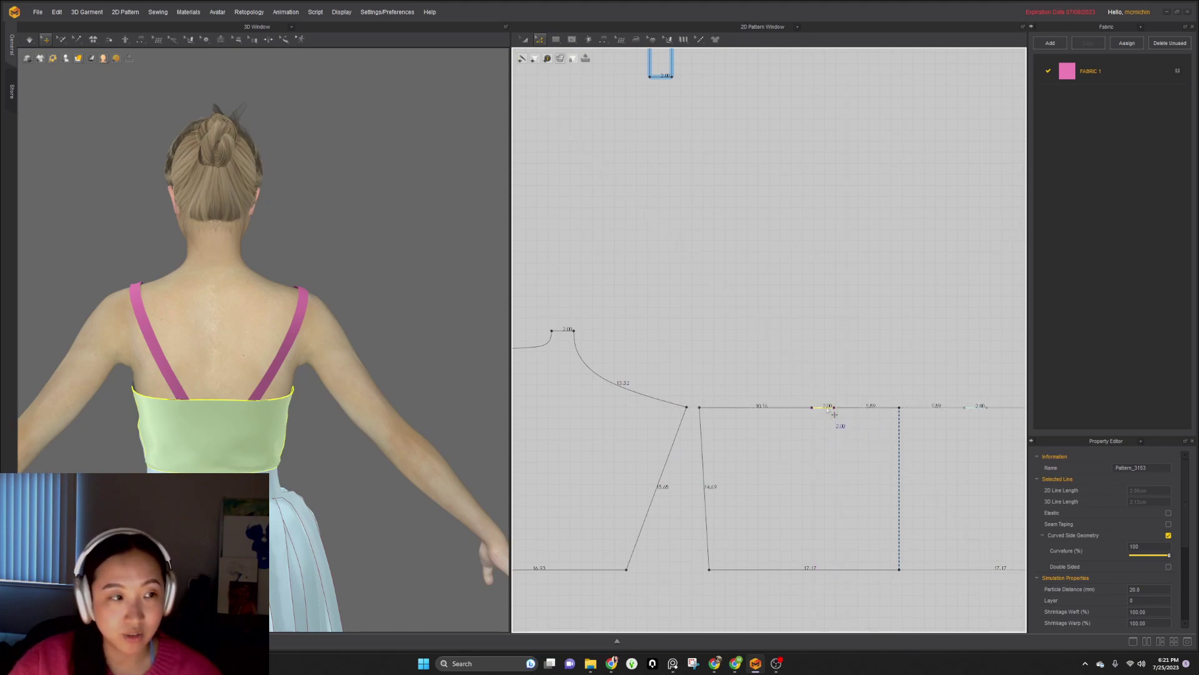
{"action": "key", "text": "space"}
- Unfreeze the front bodice piece
{"action": "right_click_drag", "start_coordinate": [243, 367], "coordinate": [328, 310]}
{"action": "left_click", "coordinate": [229, 408]}
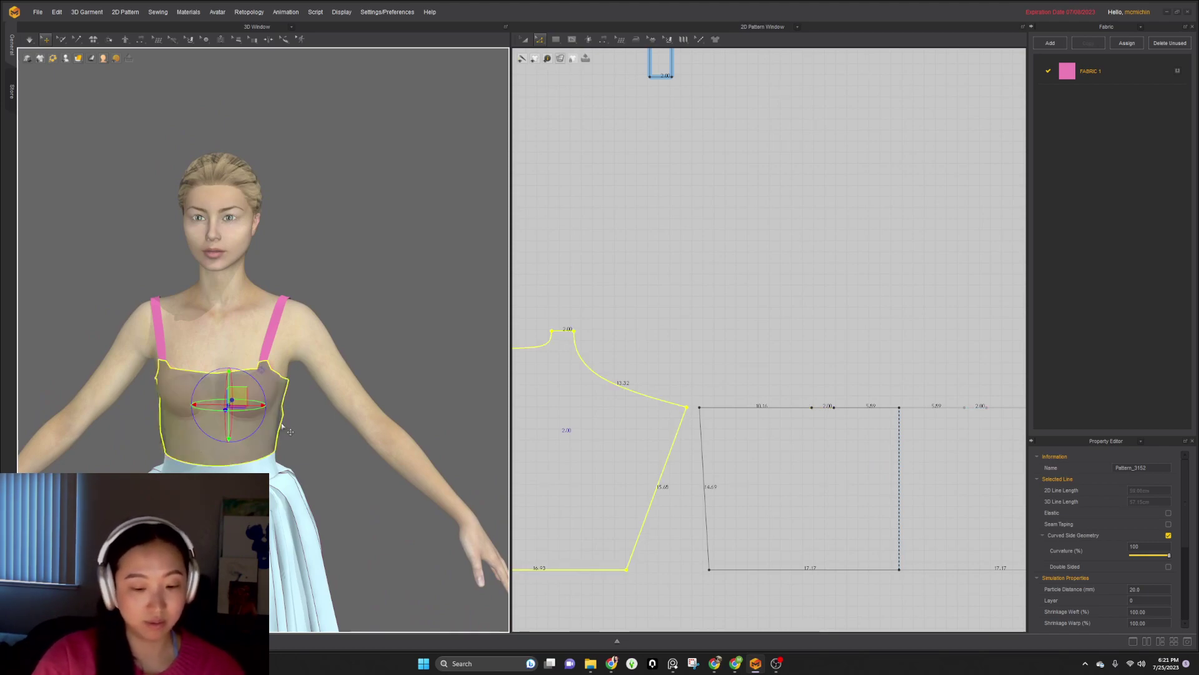
{"action": "key", "text": "ctrl+j"}
{"action": "key", "text": "ctrl+h"}
{"action": "left_click", "coordinate": [420, 353]}
{"action": "right_click_drag", "start_coordinate": [421, 351], "coordinate": [292, 370]}
- Run the simulation and pull the two straps and the front neckline into place on the front of the avatar
{"action": "key", "text": "space"}
{"action": "left_click", "coordinate": [157, 304]}
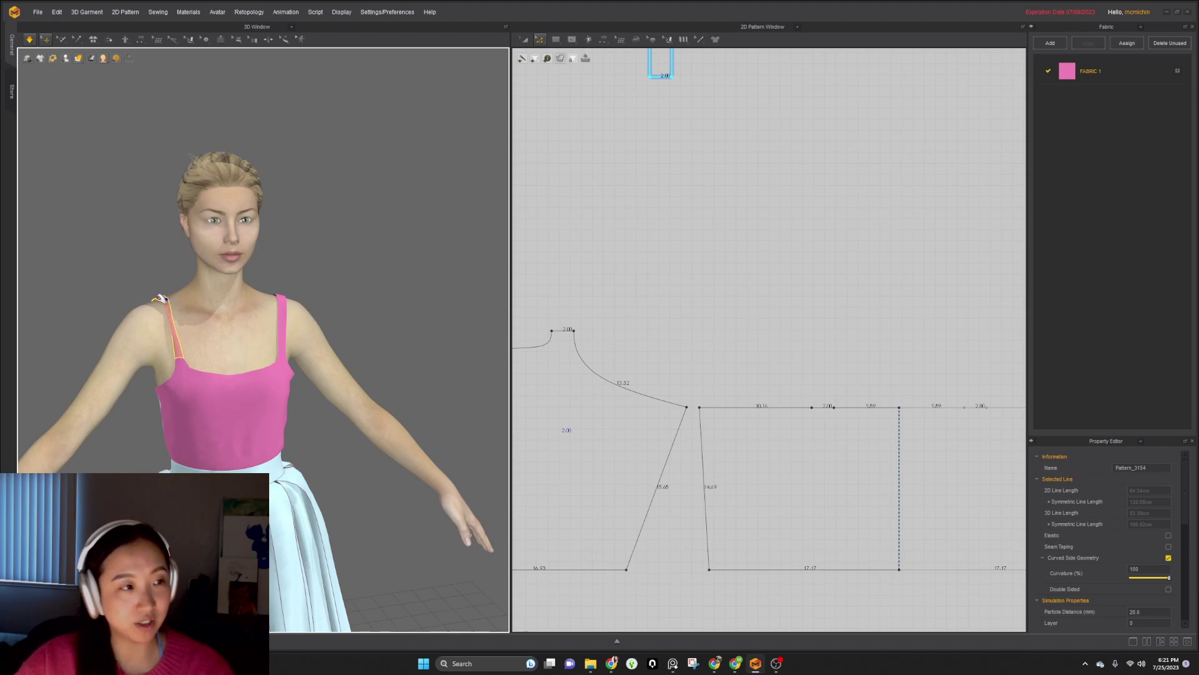
{"action": "left_click", "coordinate": [280, 300]}
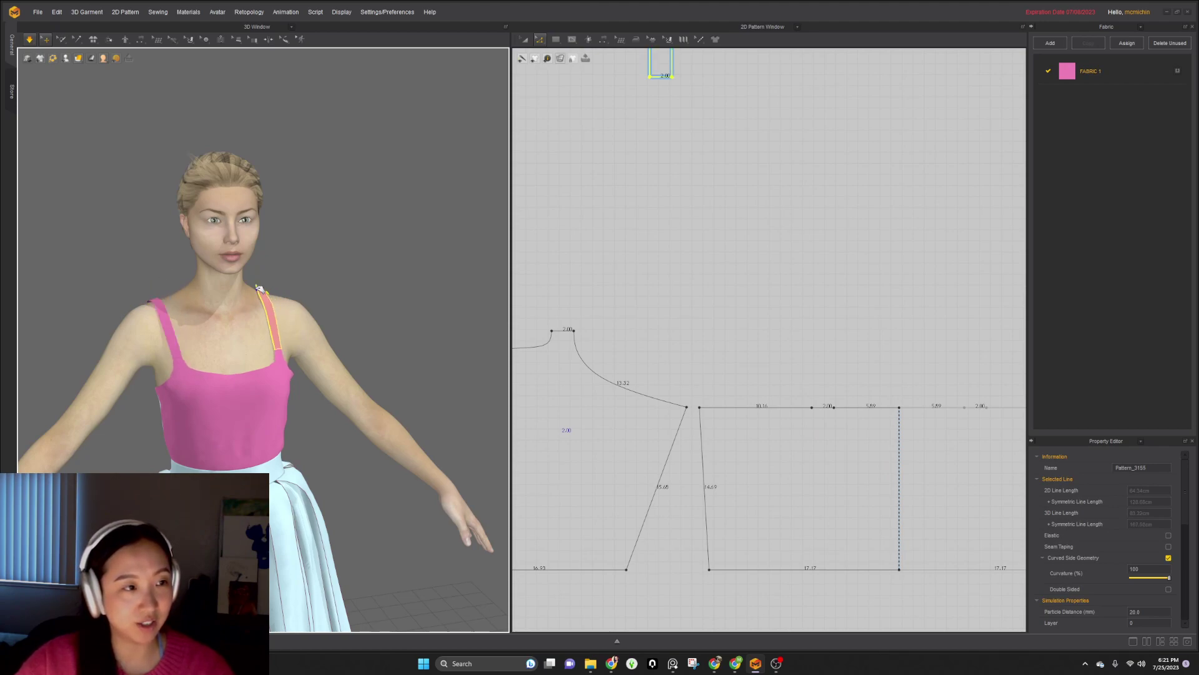
{"action": "left_click", "coordinate": [282, 367]}
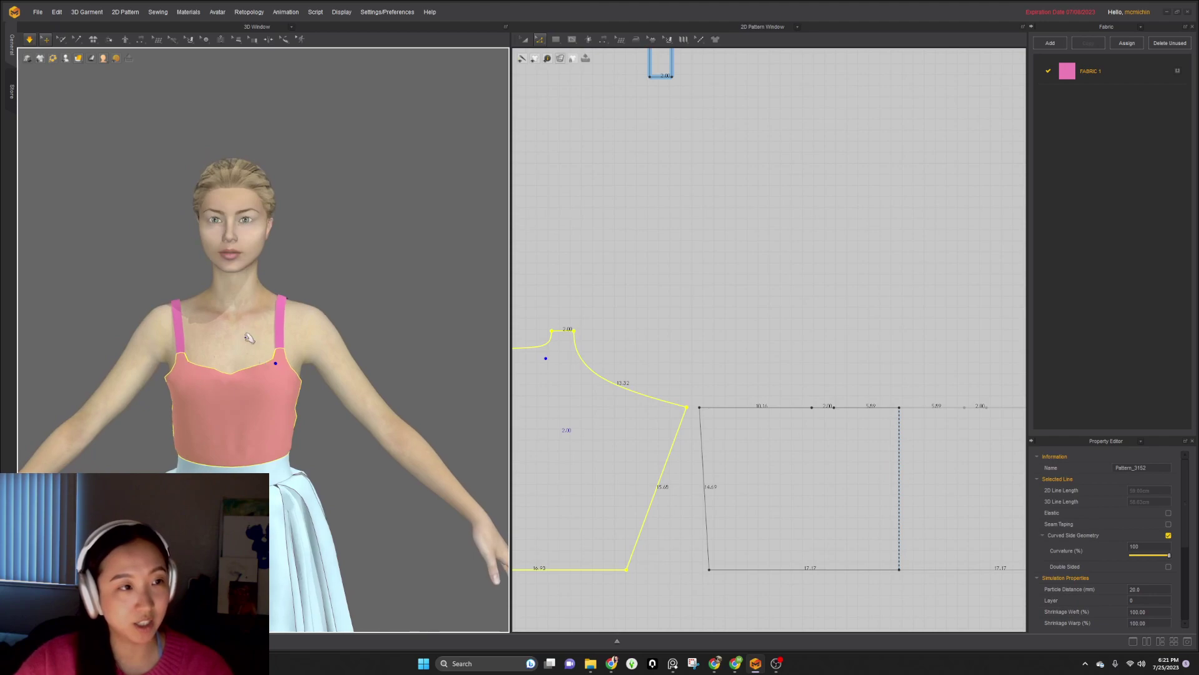
{"action": "left_click", "coordinate": [183, 308]}
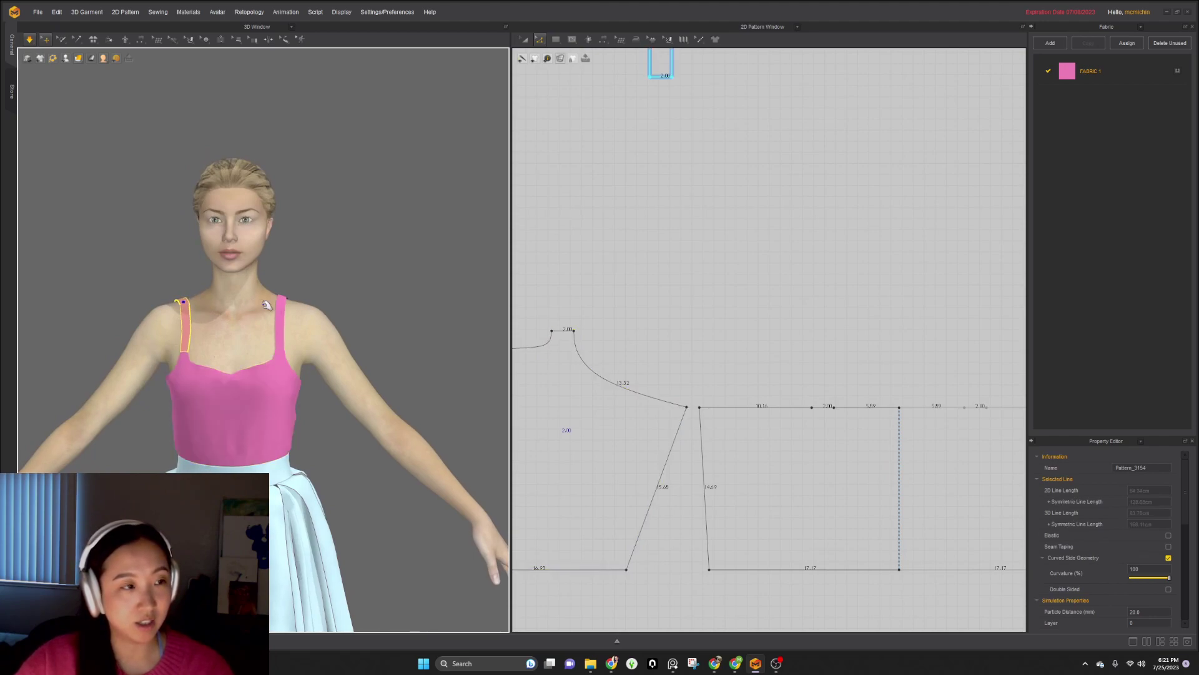
{"action": "left_click", "coordinate": [288, 298]}
- Pull both straps into place on the avatar's back while simulating
{"action": "right_click_drag", "start_coordinate": [253, 385], "coordinate": [351, 372]}
{"action": "left_click", "coordinate": [375, 331]}
{"action": "key", "text": "space"}
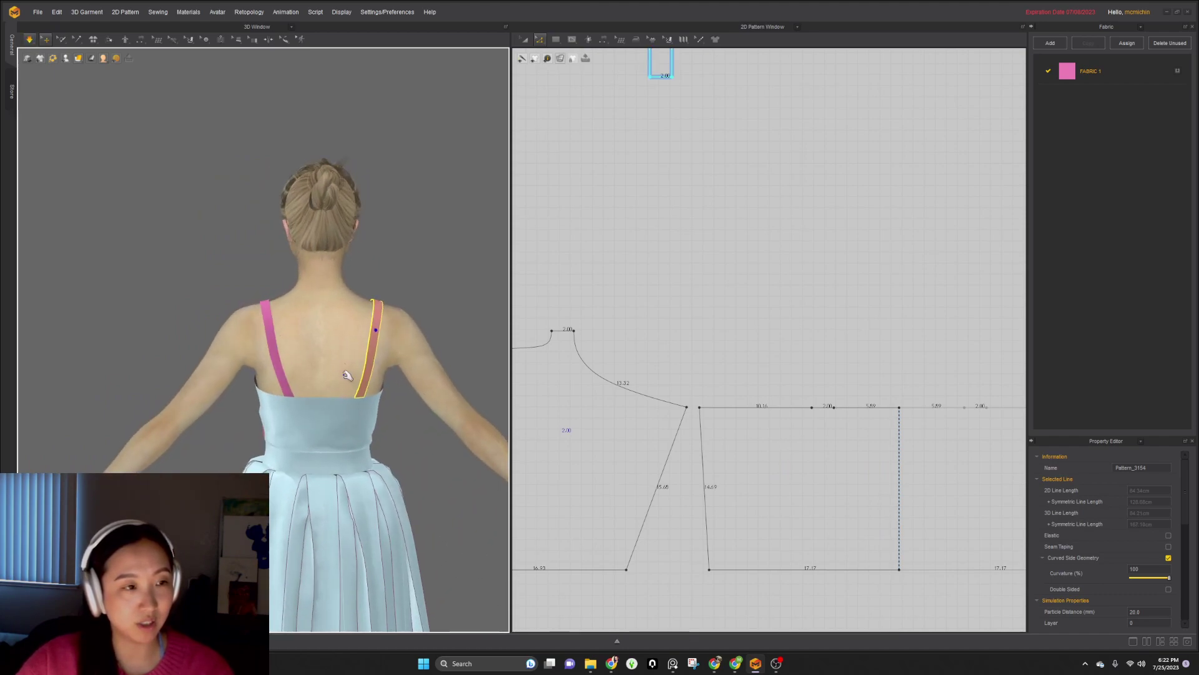
{"action": "left_click", "coordinate": [273, 307]}
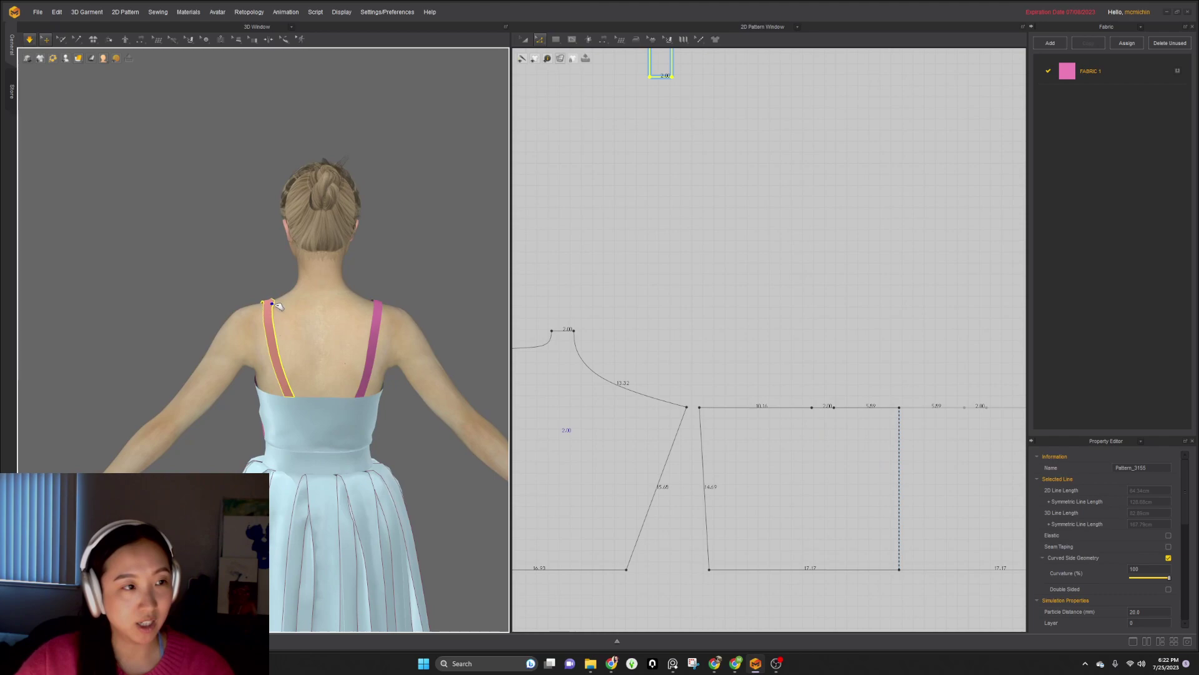
{"action": "left_click_drag", "start_coordinate": [276, 325], "coordinate": [281, 360]}
- Freeze both shoulder straps together
{"action": "right_click_drag", "start_coordinate": [291, 377], "coordinate": [536, 368]}
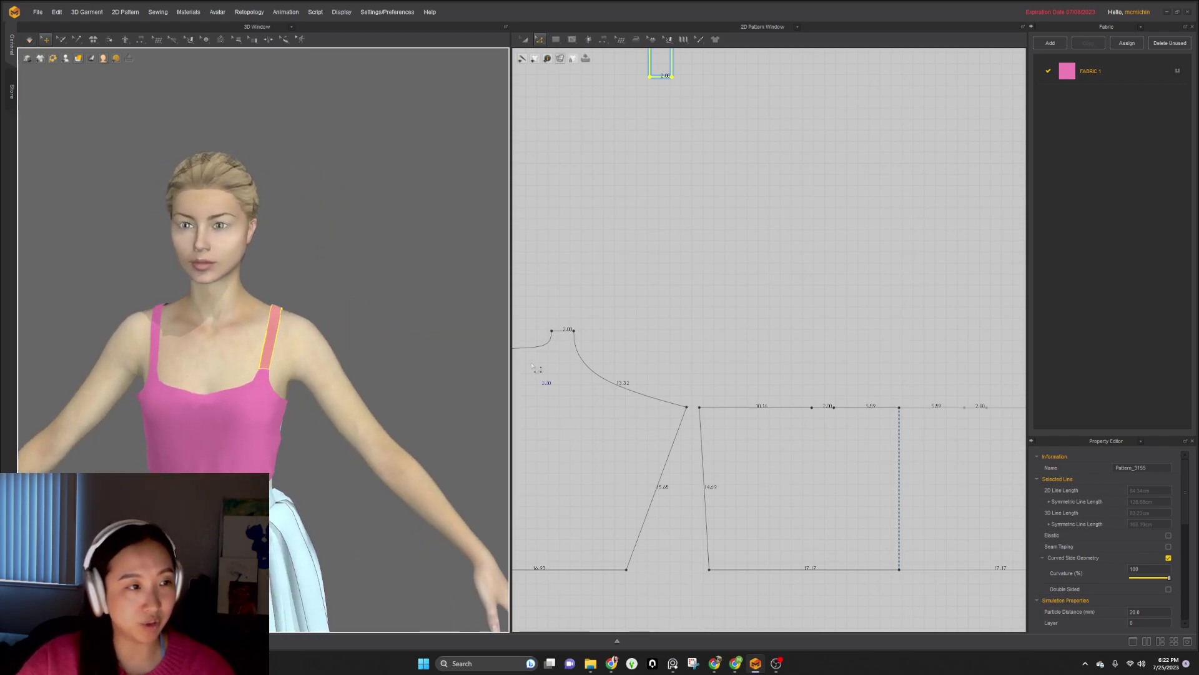
{"action": "left_click", "coordinate": [165, 325], "text": "shift"}
{"action": "right_click_drag", "start_coordinate": [165, 326], "coordinate": [210, 314]}
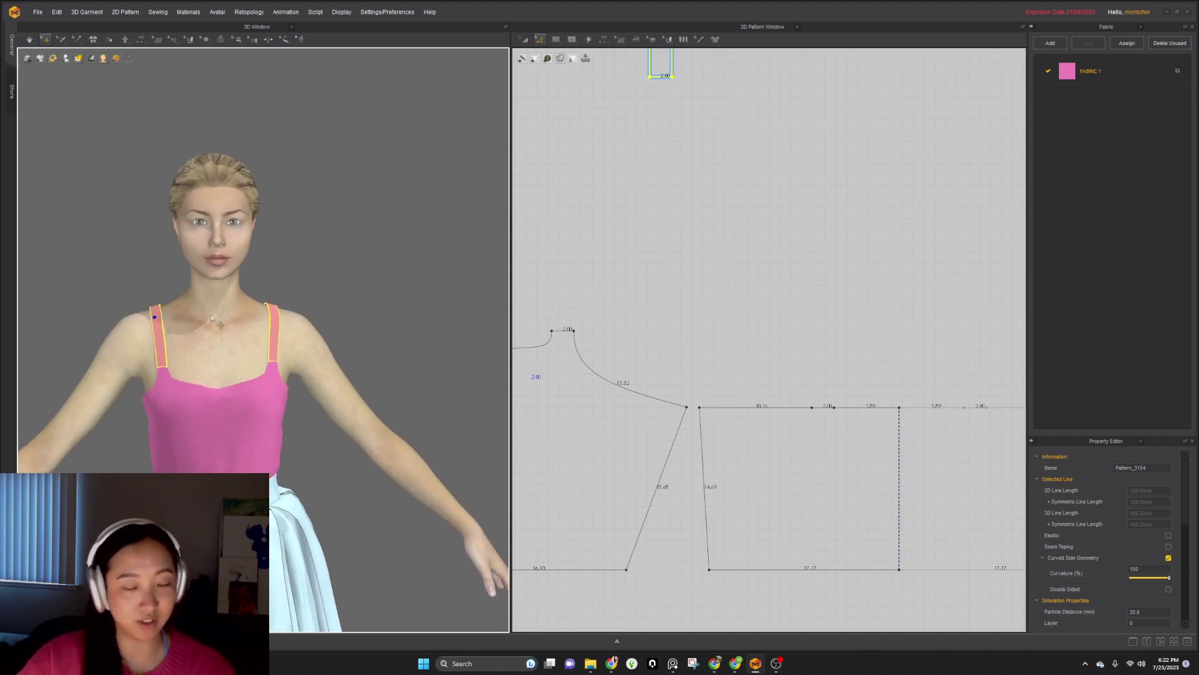
{"action": "right_click_drag", "start_coordinate": [247, 400], "coordinate": [267, 436]}
- Draw a diamond dart with sides about 6.4 cm in the left half of the front bodice, ending just above the waist edge
{"action": "scroll", "coordinate": [175, 434], "scroll_direction": "up", "scroll_amount": 3}
{"action": "middle_click_drag", "start_coordinate": [174, 434], "coordinate": [207, 357]}
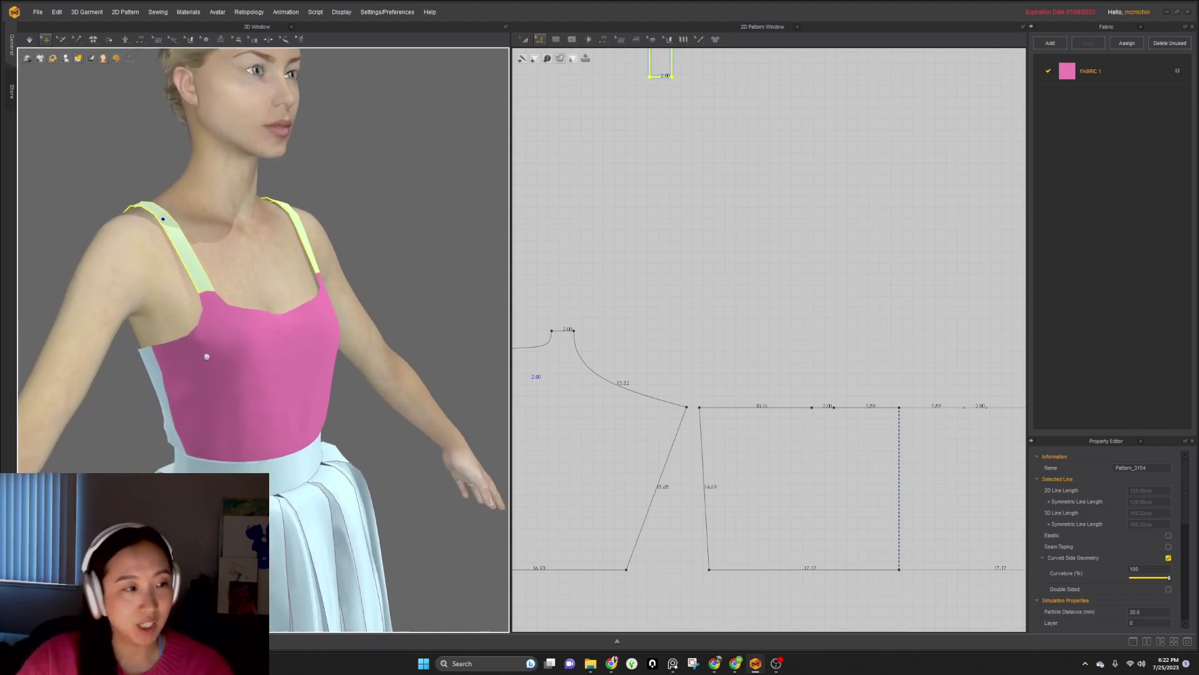
{"action": "scroll", "coordinate": [643, 446], "scroll_direction": "down", "scroll_amount": 3}
{"action": "middle_click_drag", "start_coordinate": [603, 489], "coordinate": [767, 420]}
{"action": "scroll", "coordinate": [747, 431], "scroll_direction": "up", "scroll_amount": 3}
{"action": "right_click_drag", "start_coordinate": [266, 416], "coordinate": [219, 405]}
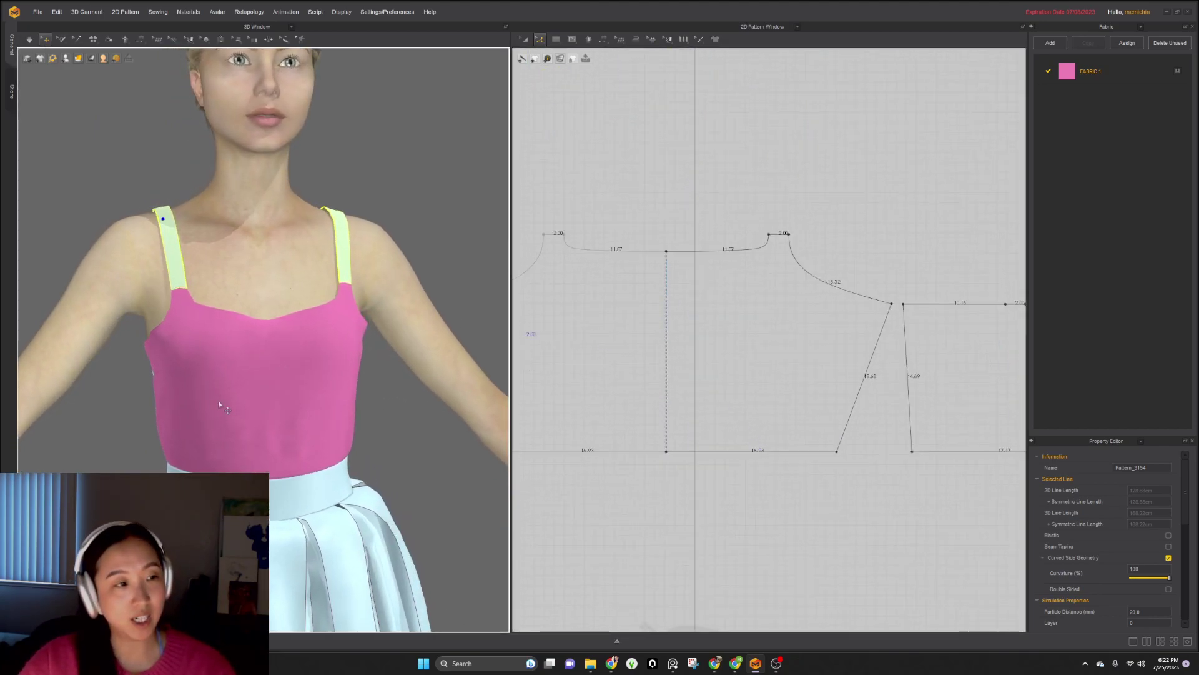
{"action": "left_click", "coordinate": [202, 366]}
{"action": "right_click_drag", "start_coordinate": [570, 367], "coordinate": [671, 367]}
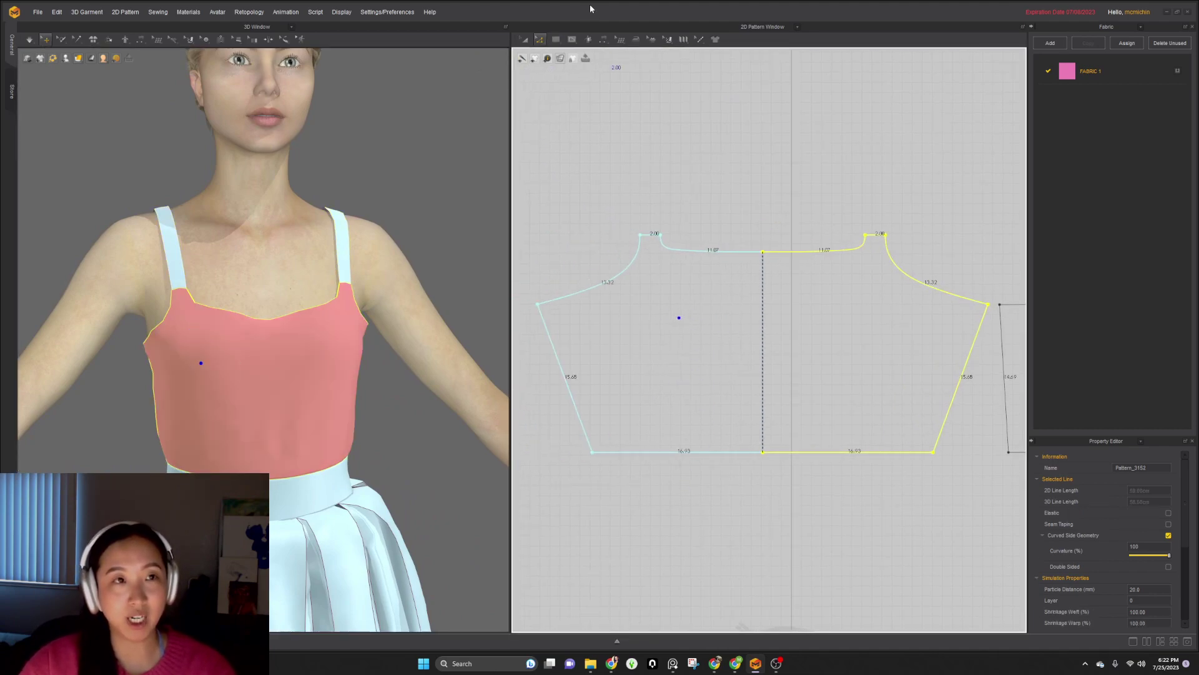
{"action": "left_click", "coordinate": [573, 39]}
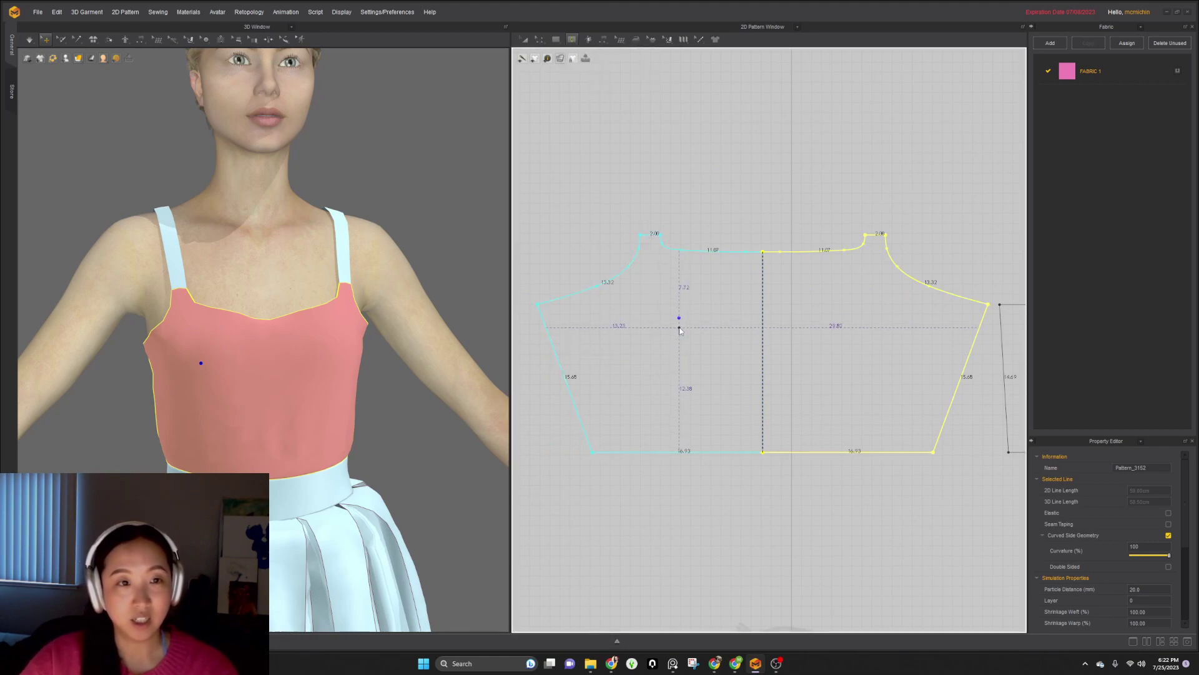
{"action": "mouse_move", "coordinate": [679, 322]}
{"action": "left_mouse_down"}
{"action": "mouse_move", "coordinate": [684, 439]}
{"action": "mouse_move", "coordinate": [688, 454]}
{"action": "mouse_move", "coordinate": [706, 445]}
{"action": "left_mouse_up"}
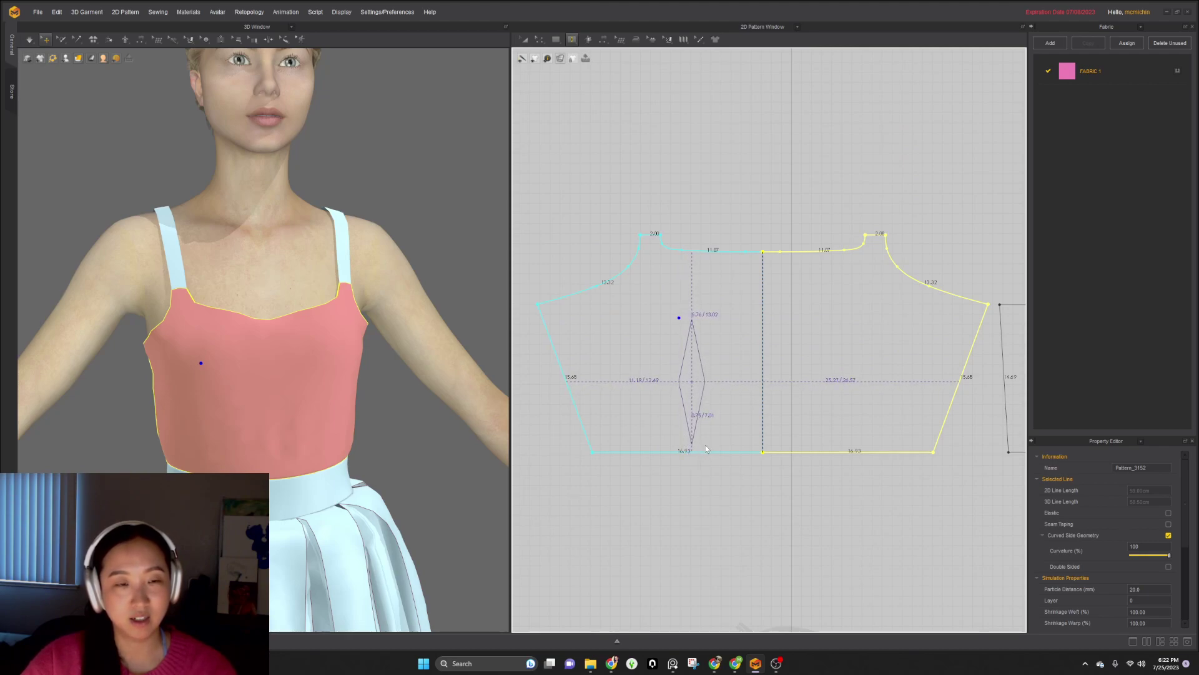
- Shift the front bodice dart slightly outward from the centre line and simulate to close it
{"action": "key", "text": "a"}
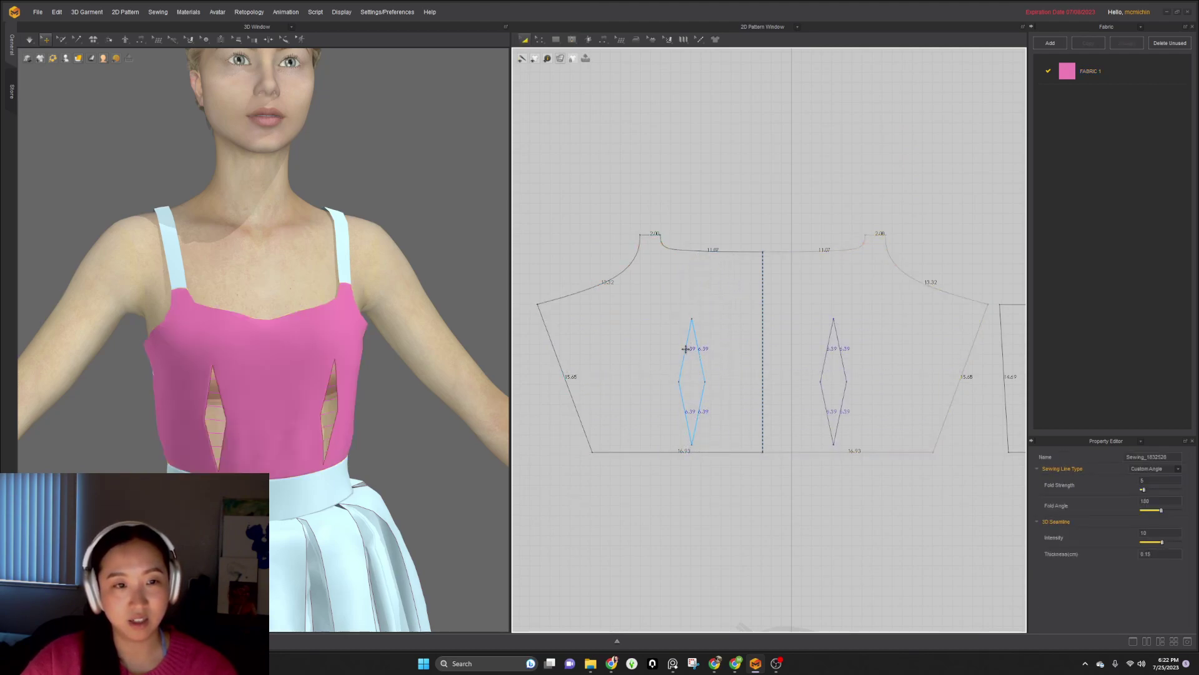
{"action": "left_click", "coordinate": [687, 360]}
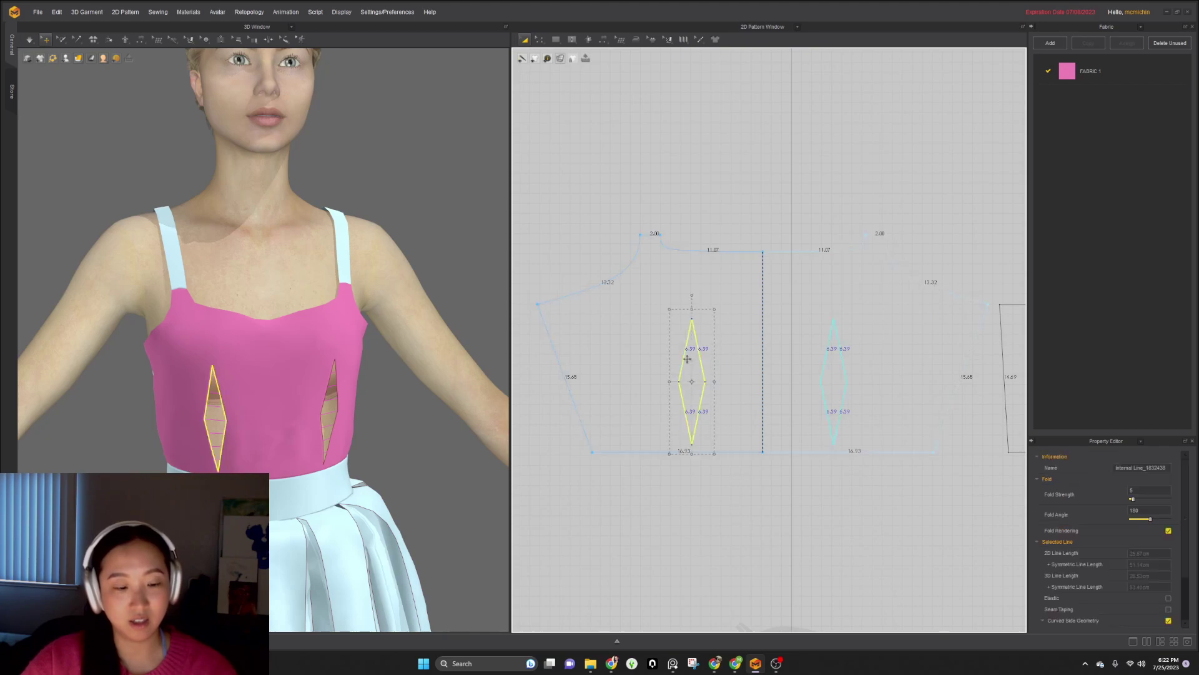
{"action": "left_click_drag", "start_coordinate": [694, 359], "coordinate": [679, 358]}
{"action": "key", "text": "space"}
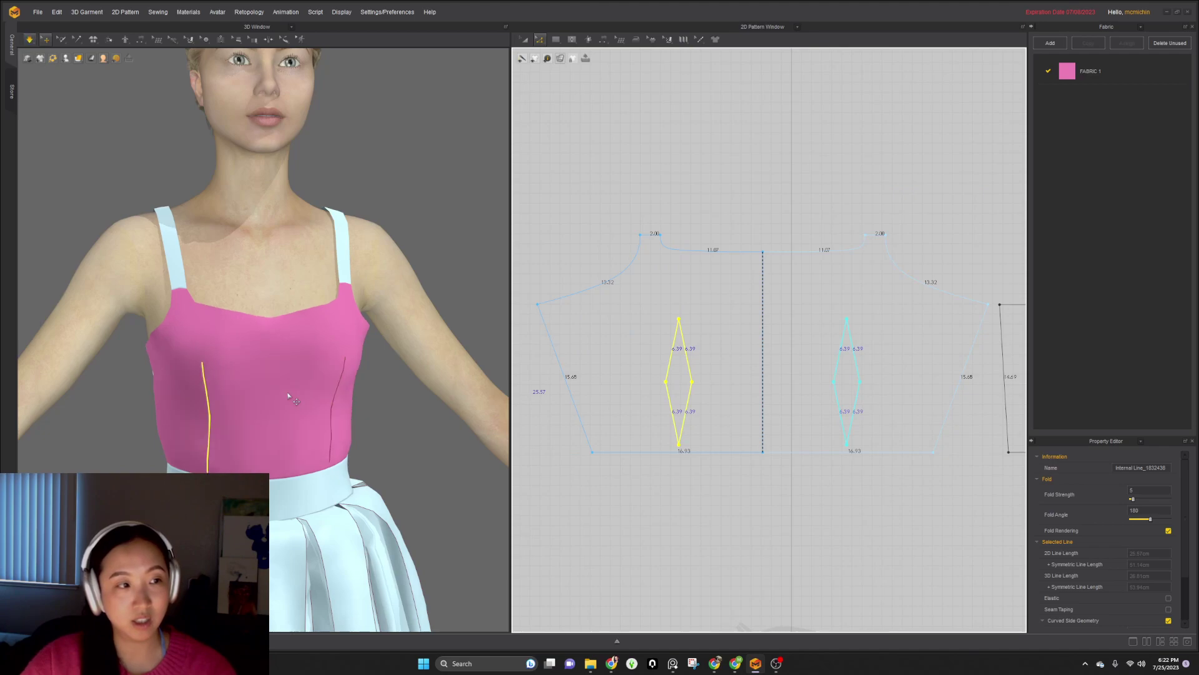
{"action": "right_click_drag", "start_coordinate": [315, 418], "coordinate": [293, 404]}
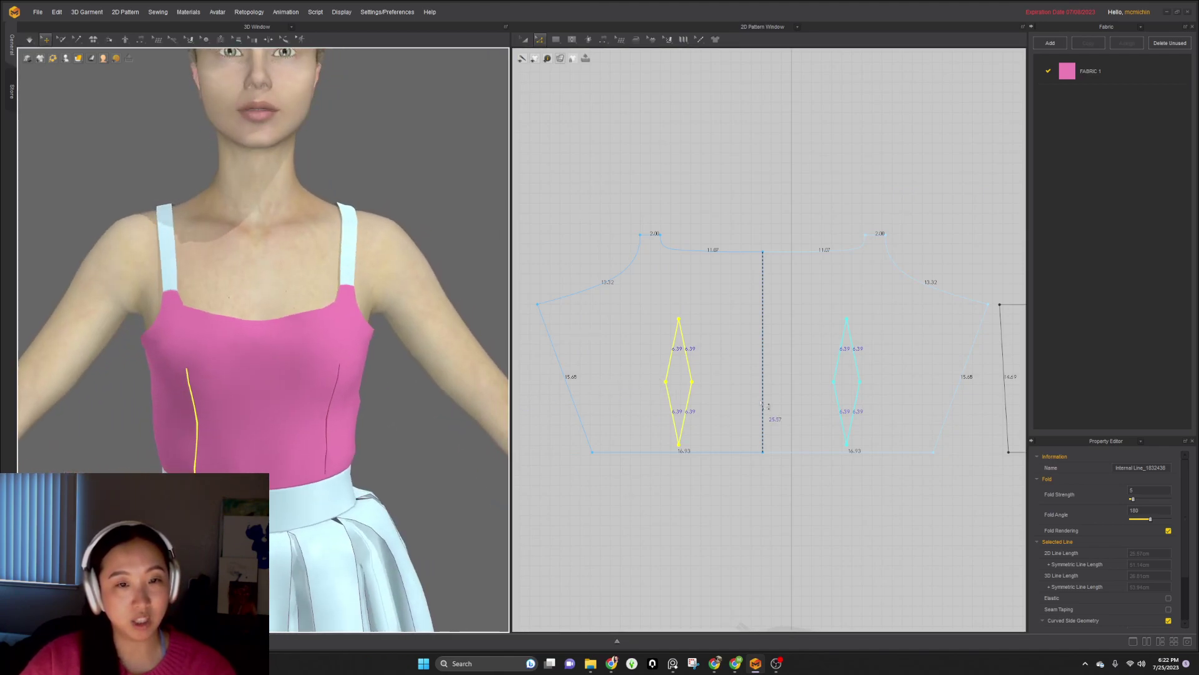
- Widen the dart by moving its two side points apart, giving sides about 6.7 cm long
{"action": "left_click", "coordinate": [638, 378]}
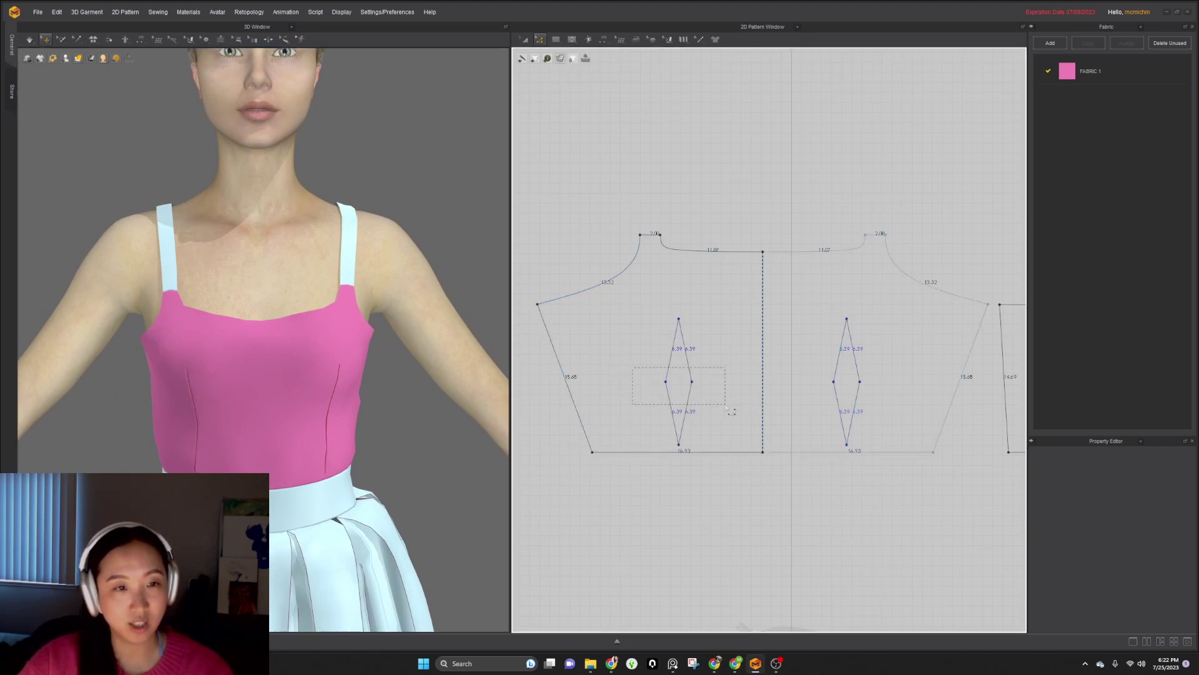
{"action": "left_click_drag", "start_coordinate": [680, 387], "coordinate": [710, 389]}
{"action": "left_click", "coordinate": [650, 397]}
- Lower the dart's bottom point close to the waist edge, making its lower sides about 7.2 cm, and simulate the fit
{"action": "left_click_drag", "start_coordinate": [680, 446], "coordinate": [680, 452]}
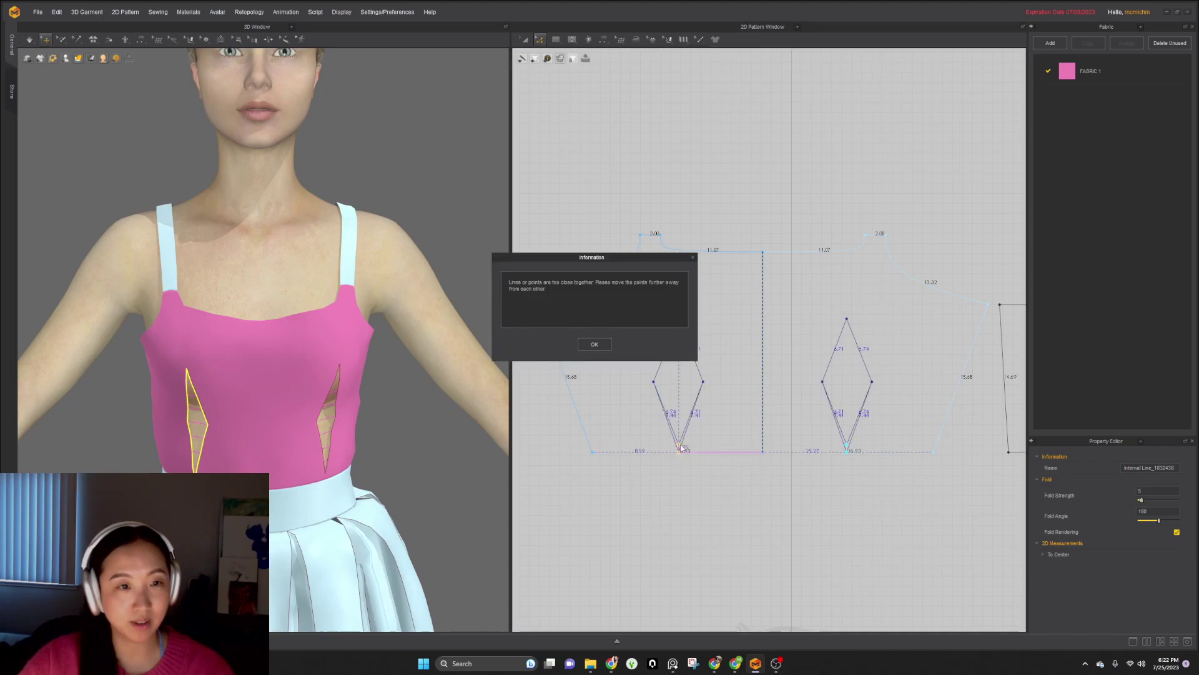
{"action": "left_click", "coordinate": [595, 345]}
{"action": "scroll", "coordinate": [678, 448], "scroll_direction": "up", "scroll_amount": 5}
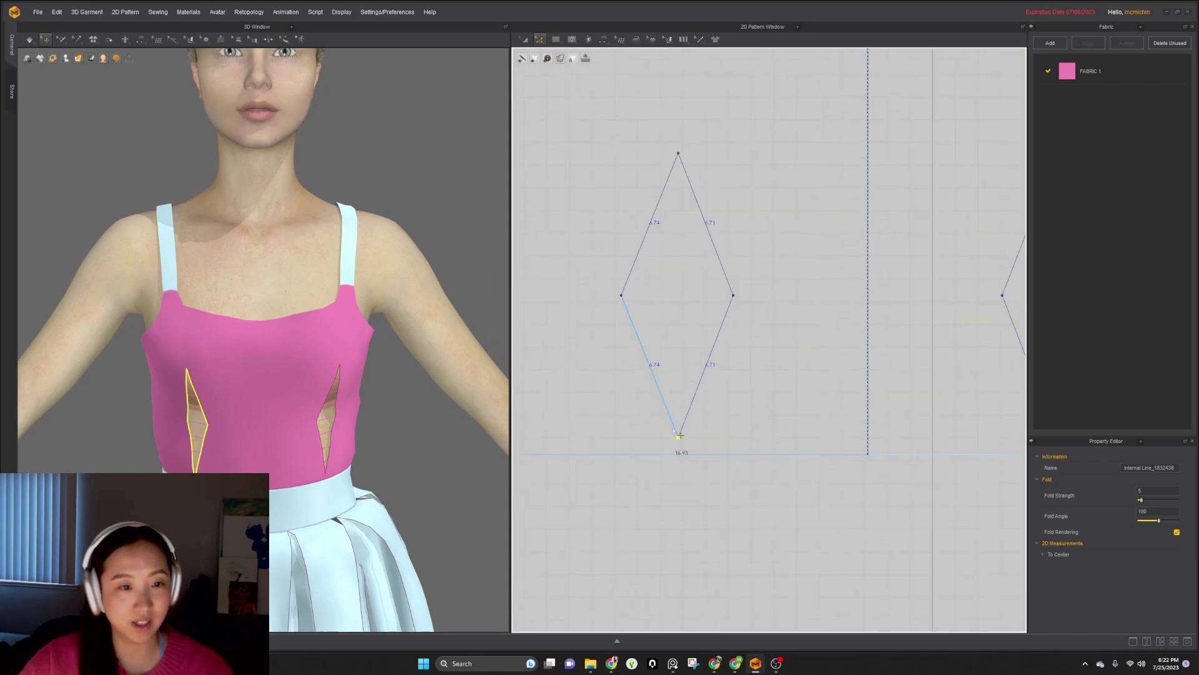
{"action": "left_click_drag", "start_coordinate": [687, 448], "coordinate": [687, 457]}
{"action": "key", "text": "space"}
{"action": "scroll", "coordinate": [348, 409], "scroll_direction": "down", "scroll_amount": 2}
{"action": "scroll", "coordinate": [601, 414], "scroll_direction": "up", "scroll_amount": 3}
{"action": "mouse_move", "coordinate": [311, 456]}
{"action": "right_mouse_down"}
{"action": "mouse_move", "coordinate": [283, 467]}
{"action": "mouse_move", "coordinate": [344, 478]}
{"action": "mouse_move", "coordinate": [295, 443]}
{"action": "right_mouse_up"}
{"action": "scroll", "coordinate": [343, 478], "scroll_direction": "down", "scroll_amount": 3}
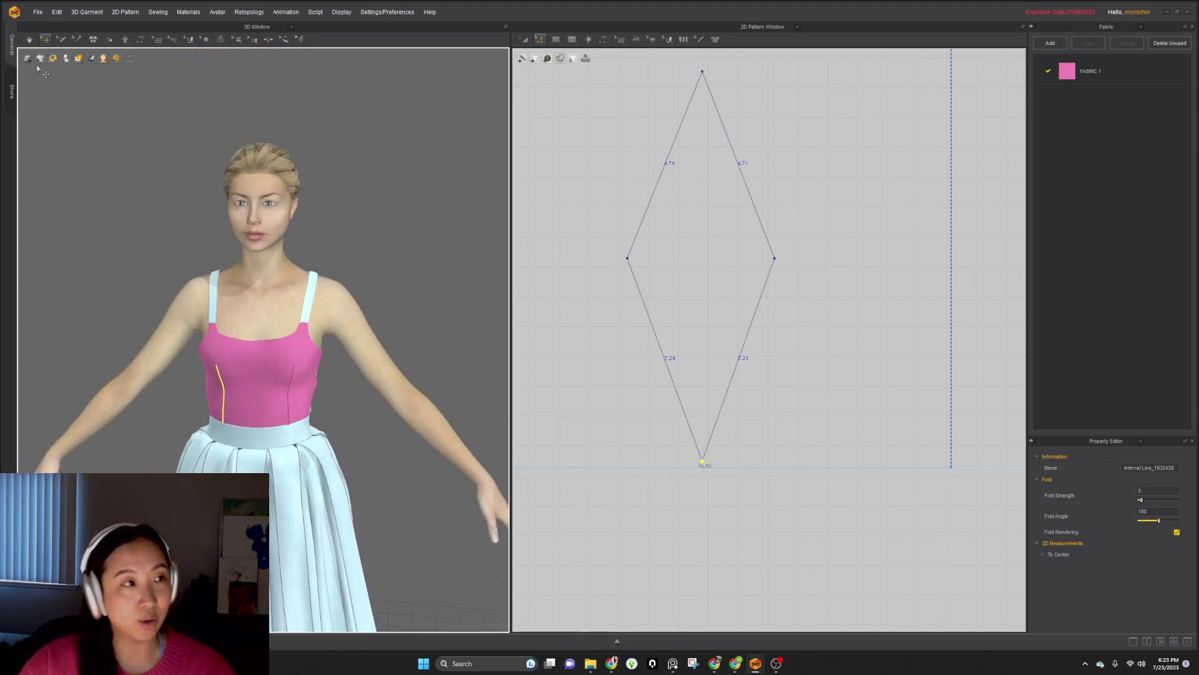
- Show the strain map on the garment and narrow the dart to upper sides of about 6.5 cm and lower sides of about 7.1 cm
{"action": "left_click", "coordinate": [78, 58]}
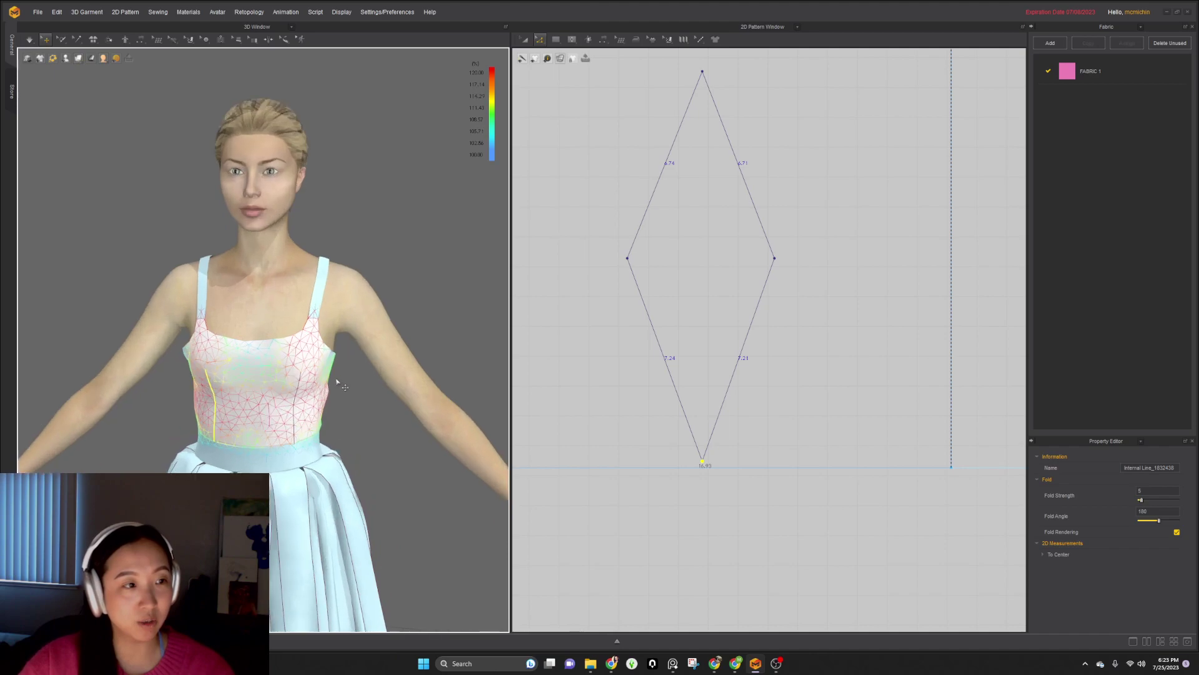
{"action": "scroll", "coordinate": [379, 472], "scroll_direction": "up", "scroll_amount": 3}
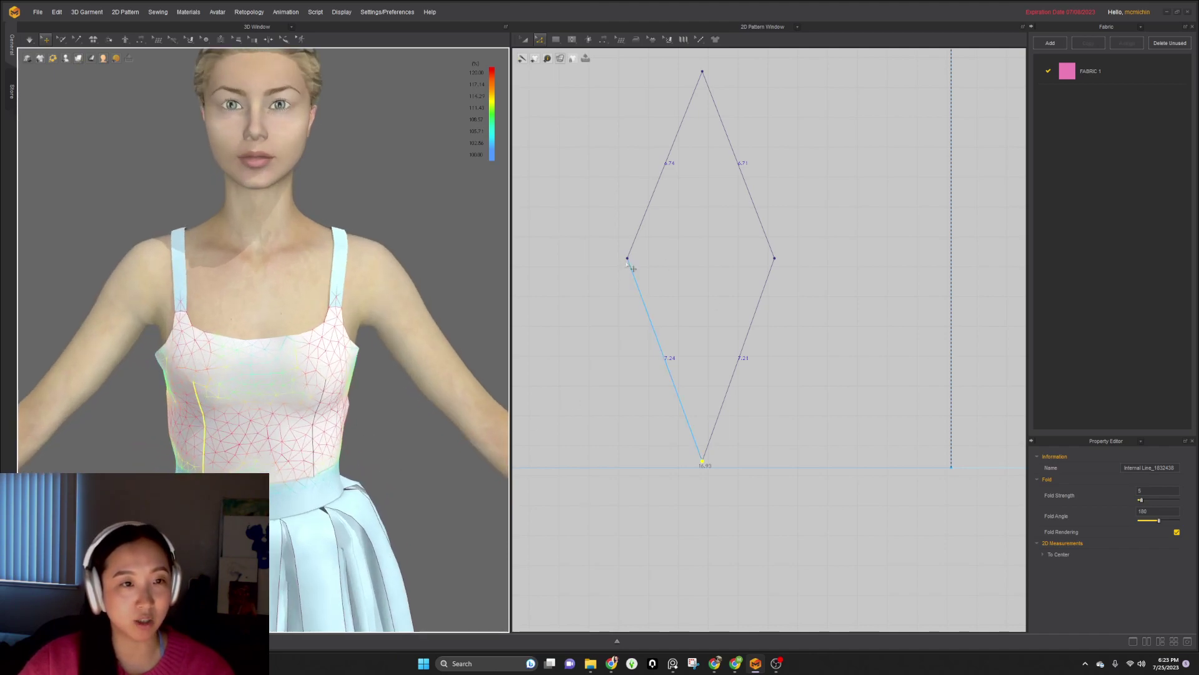
{"action": "left_click_drag", "start_coordinate": [628, 261], "coordinate": [644, 259]}
{"action": "left_click_drag", "start_coordinate": [784, 266], "coordinate": [767, 265]}
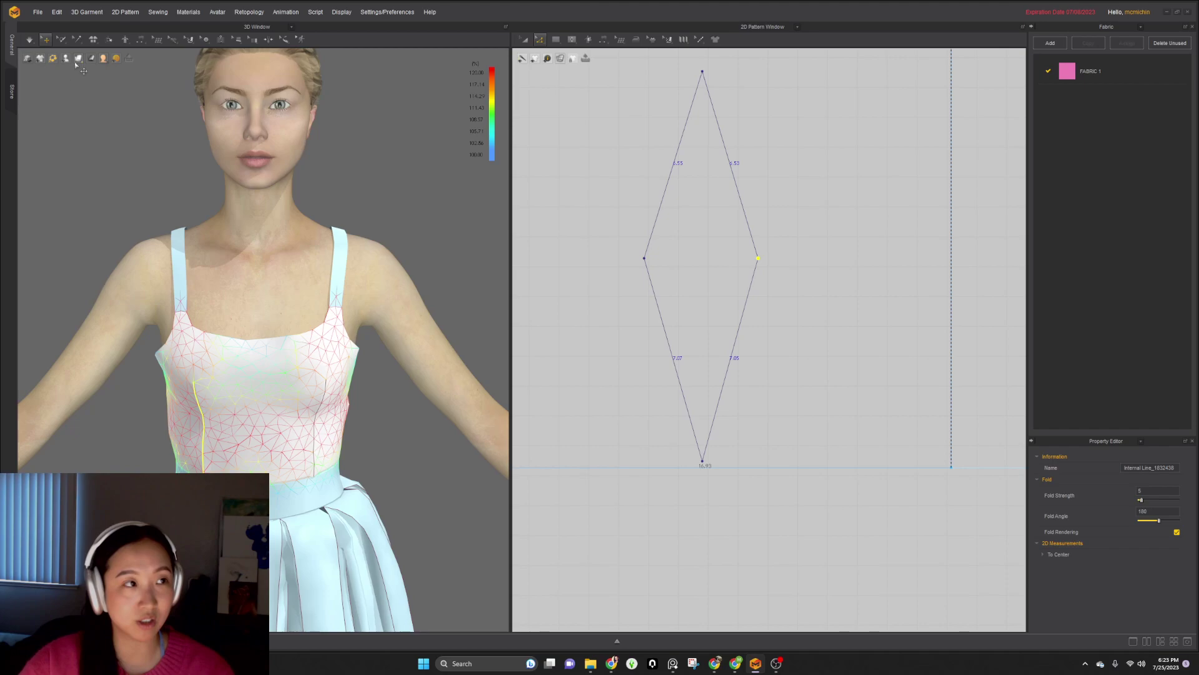
- Compare the bodice with the strain map hidden and shown from an angle, ending with the normal surface display
{"action": "left_click", "coordinate": [100, 70]}
{"action": "left_click", "coordinate": [410, 178]}
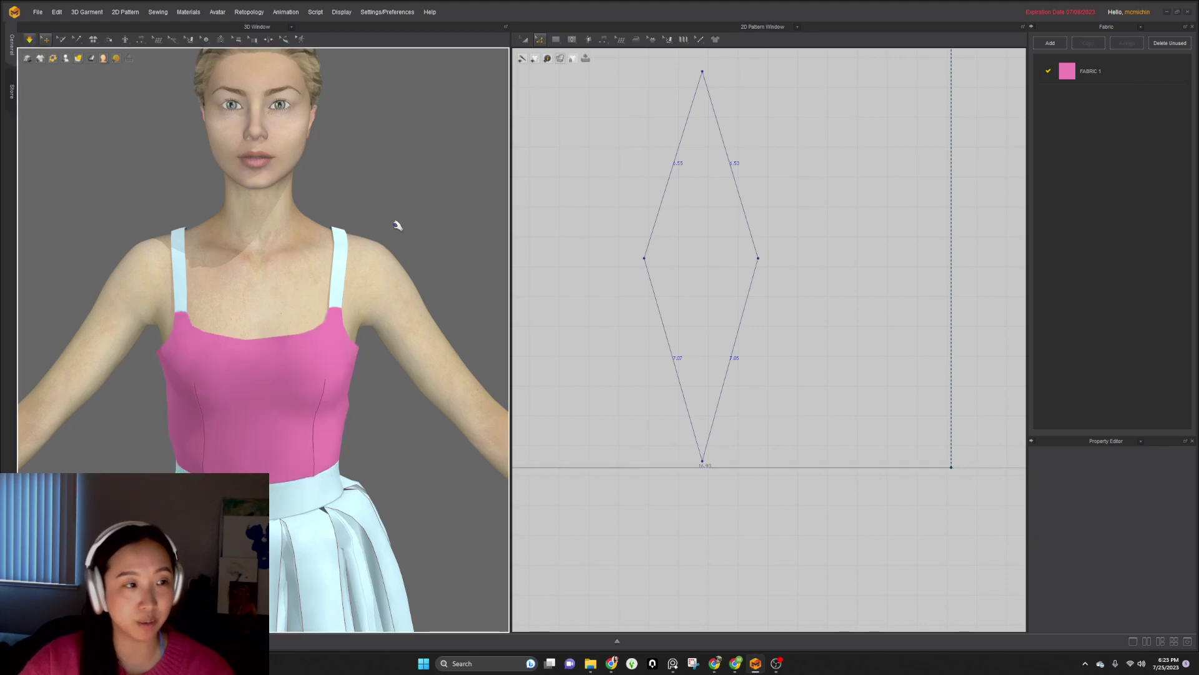
{"action": "left_click", "coordinate": [100, 69]}
{"action": "right_click_drag", "start_coordinate": [269, 362], "coordinate": [275, 363]}
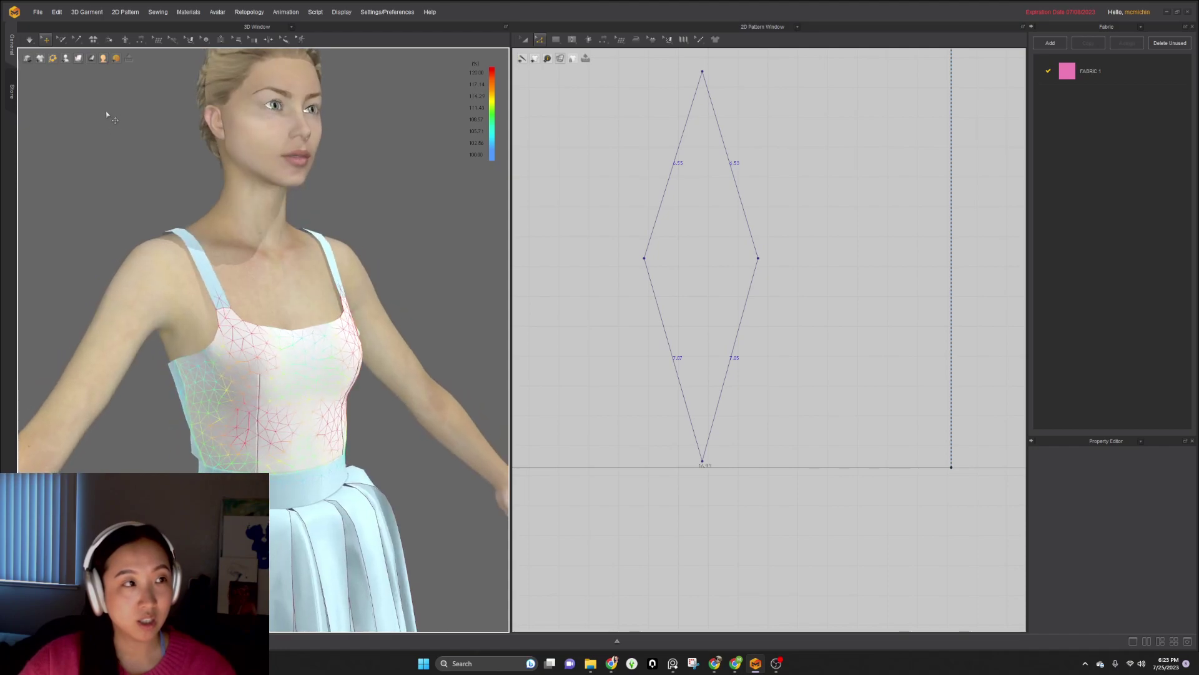
{"action": "left_click", "coordinate": [91, 59]}
- Narrow the dart further to upper sides of about 6.4 cm and lower sides of about 6.9 cm
{"action": "scroll", "coordinate": [668, 291], "scroll_direction": "down", "scroll_amount": 1}
{"action": "left_click_drag", "start_coordinate": [654, 273], "coordinate": [666, 273]}
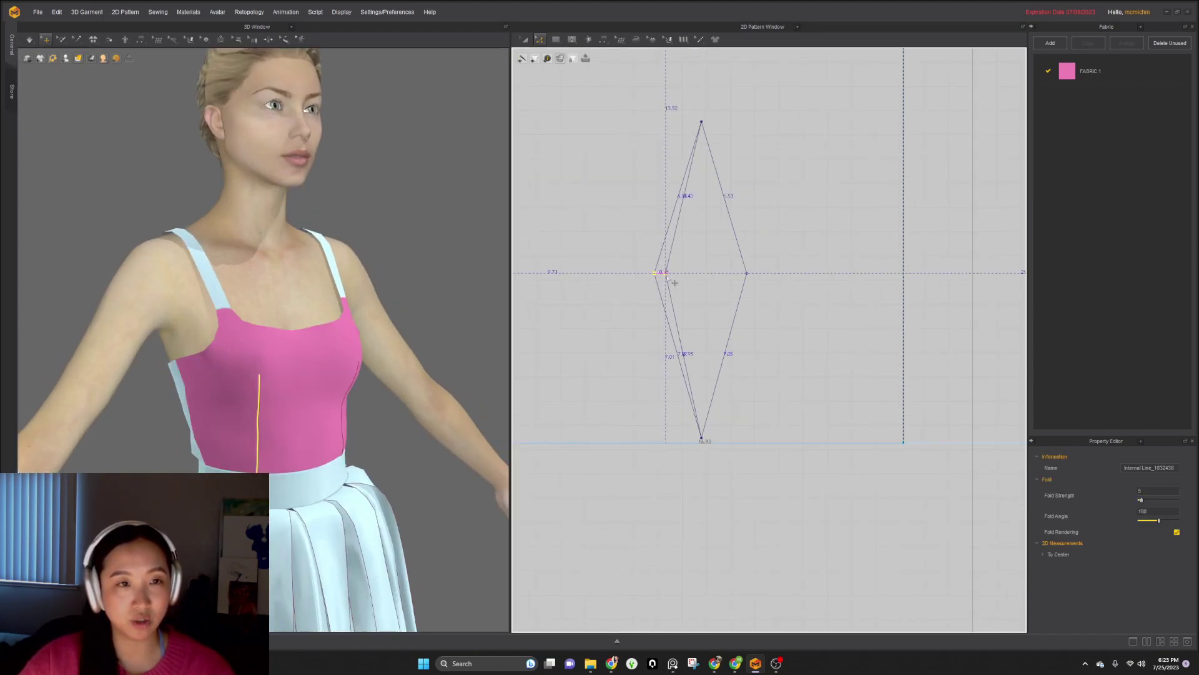
{"action": "left_click_drag", "start_coordinate": [756, 280], "coordinate": [679, 280]}
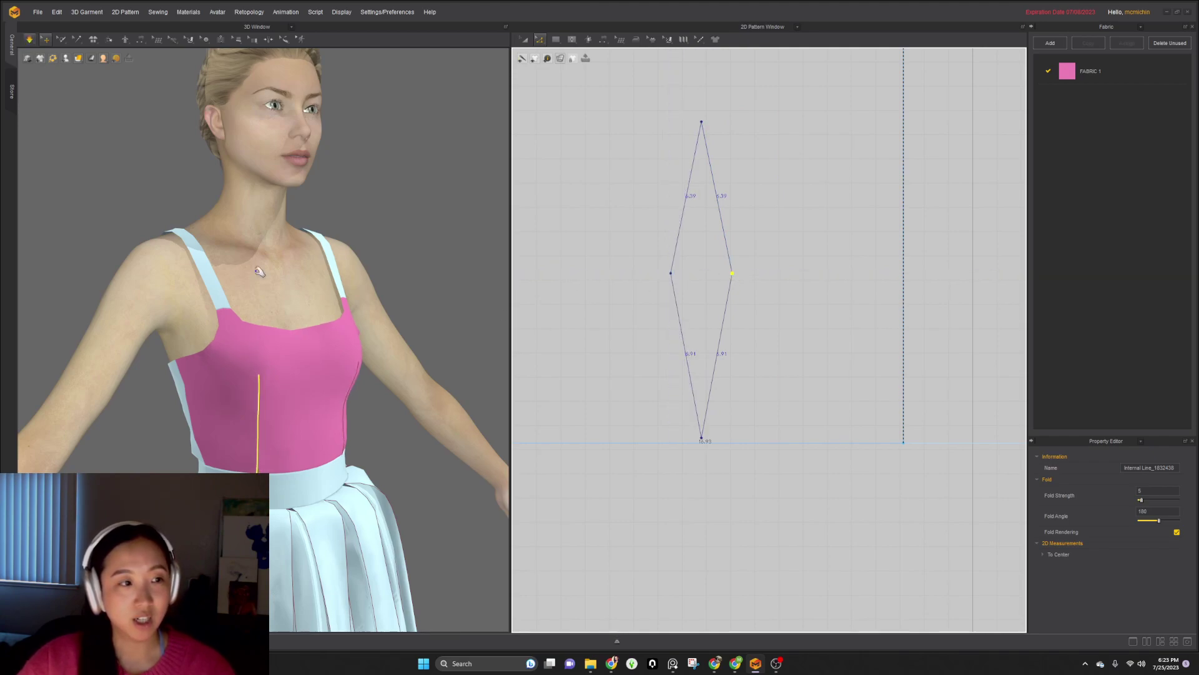
- Show the garment's strain map and examine the tension around both front bodice darts from the front
{"action": "left_click", "coordinate": [91, 58]}
{"action": "left_click", "coordinate": [96, 70]}
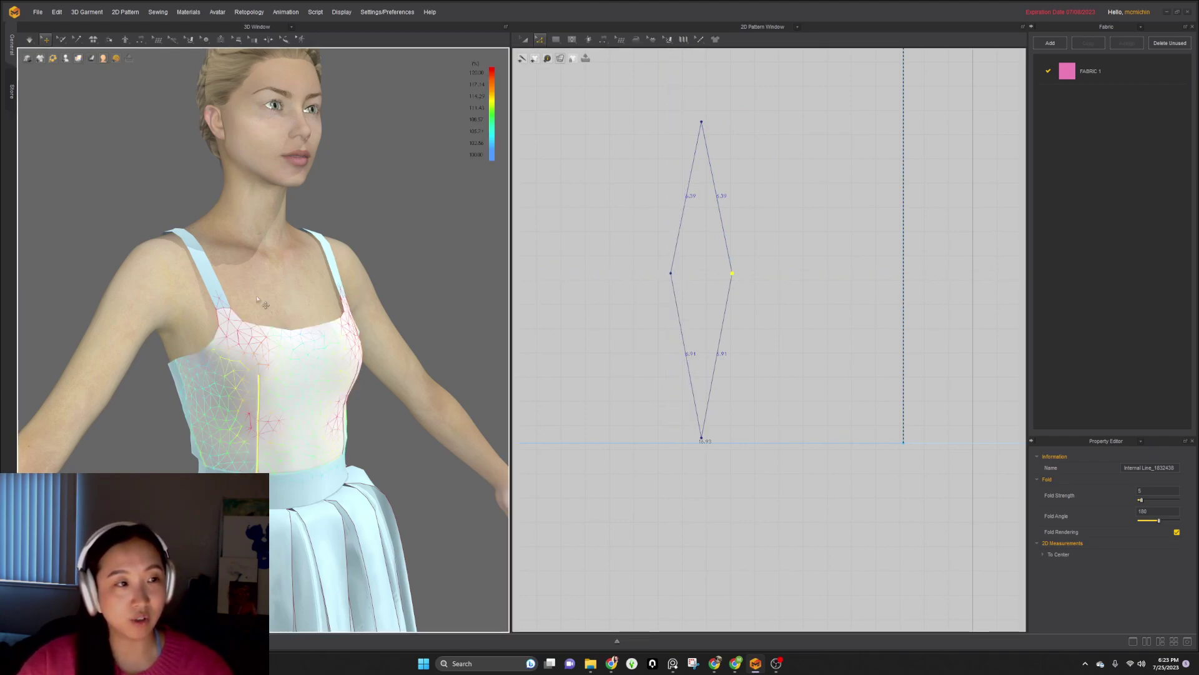
{"action": "left_click", "coordinate": [431, 310]}
{"action": "right_click_drag", "start_coordinate": [421, 375], "coordinate": [498, 354]}
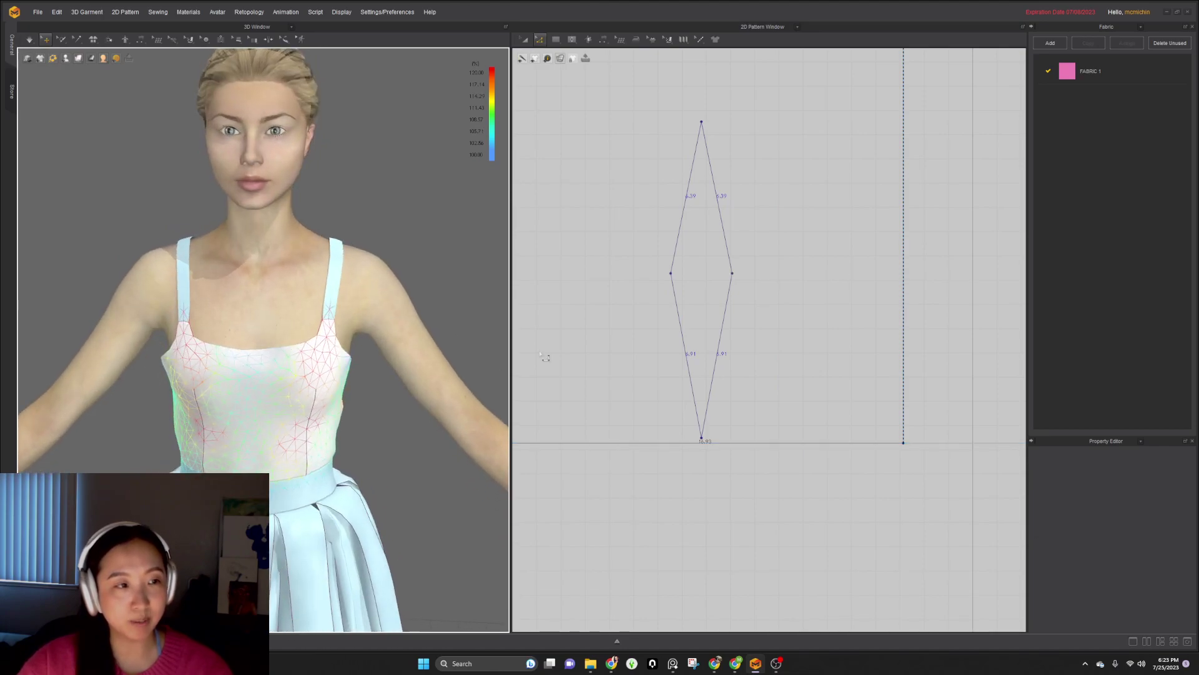
{"action": "scroll", "coordinate": [737, 324], "scroll_direction": "down", "scroll_amount": 5}
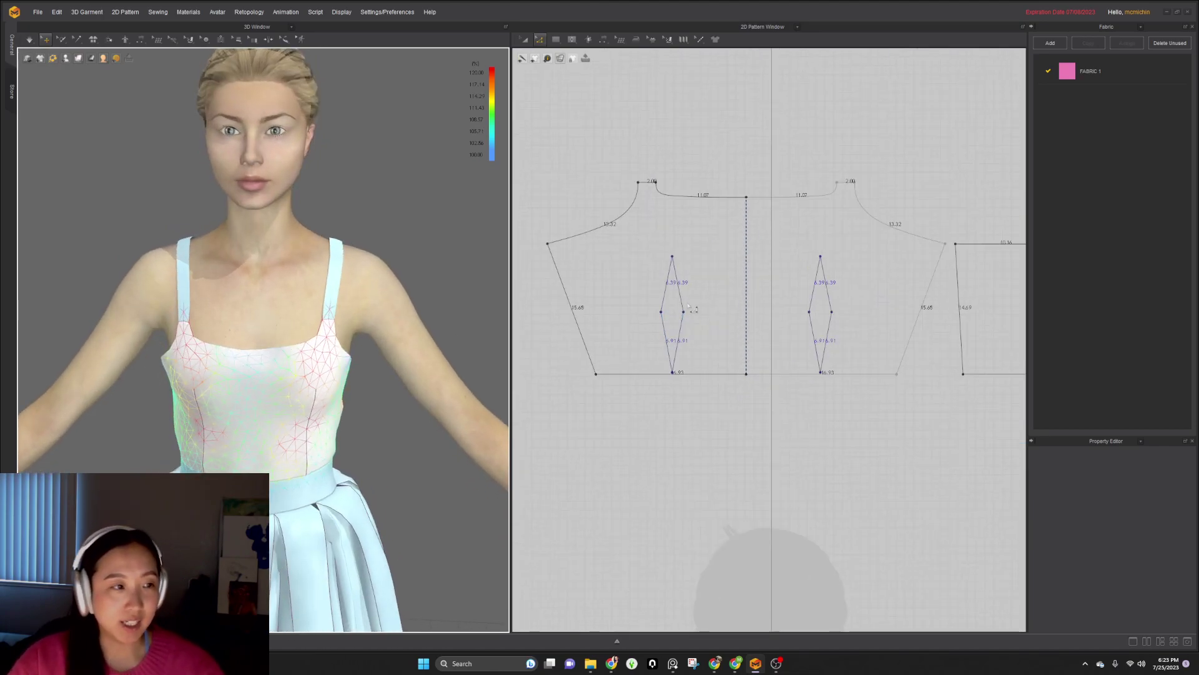
{"action": "right_click_drag", "start_coordinate": [311, 446], "coordinate": [278, 421]}
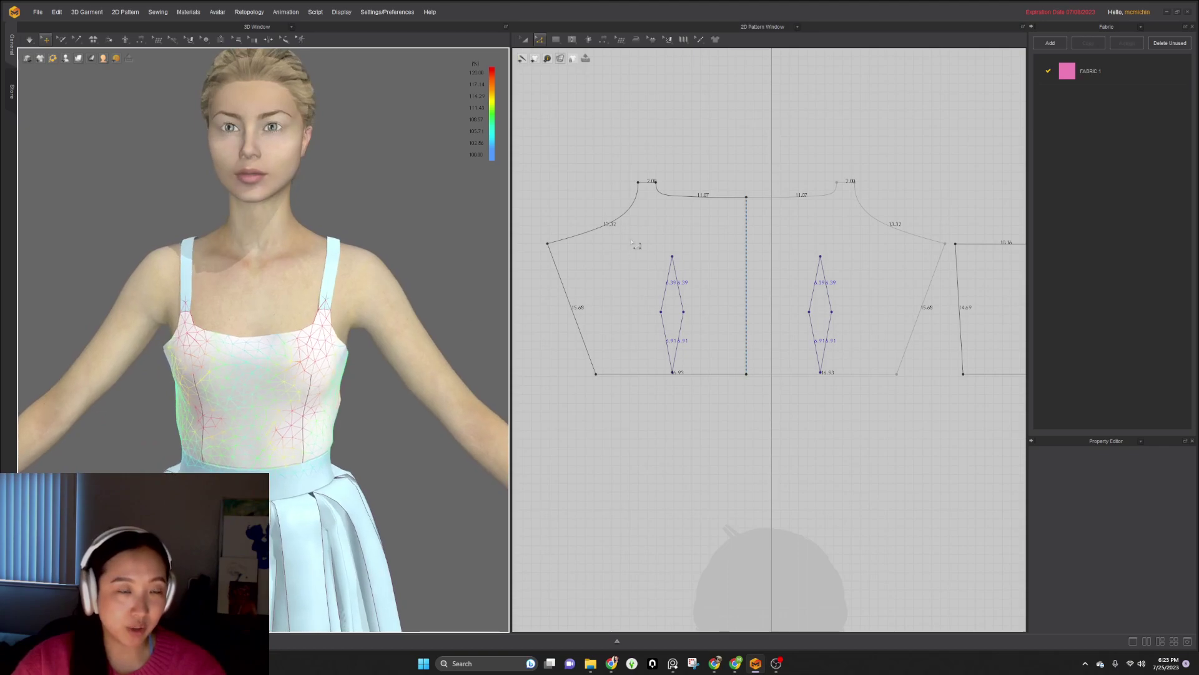
- Lower the front dart's top point, making its upper sides about 5.7 cm, and check the strain around the bust
{"action": "scroll", "coordinate": [683, 264], "scroll_direction": "up", "scroll_amount": 2}
{"action": "left_click_drag", "start_coordinate": [672, 256], "coordinate": [669, 266]}
{"action": "scroll", "coordinate": [662, 289], "scroll_direction": "up", "scroll_amount": 3}
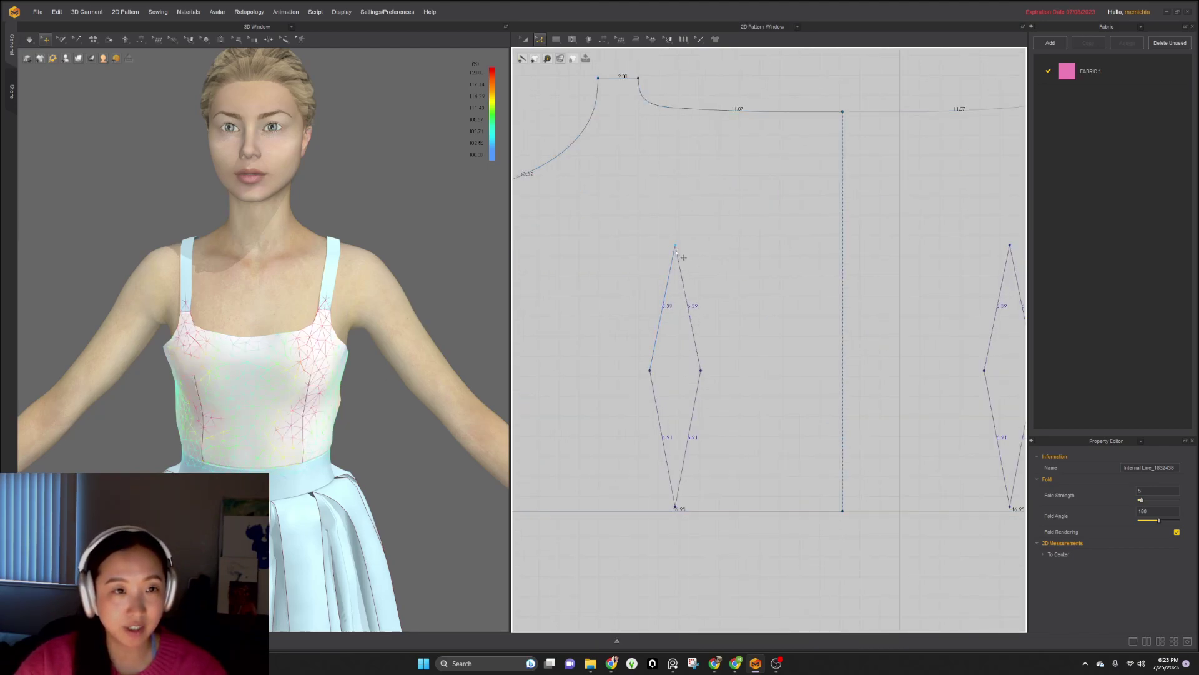
{"action": "left_click_drag", "start_coordinate": [676, 245], "coordinate": [698, 276]}
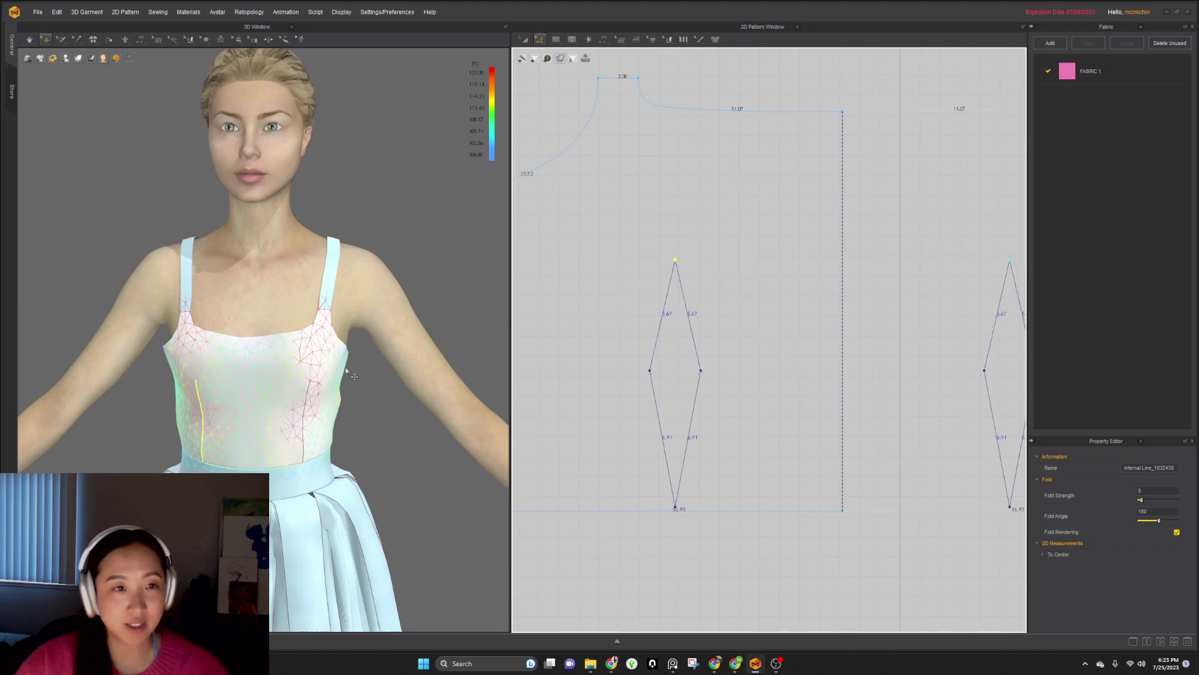
{"action": "right_click_drag", "start_coordinate": [301, 394], "coordinate": [203, 396]}
{"action": "scroll", "coordinate": [771, 239], "scroll_direction": "down", "scroll_amount": 5}
{"action": "scroll", "coordinate": [770, 238], "scroll_direction": "up", "scroll_amount": 3}
{"action": "right_click_drag", "start_coordinate": [262, 387], "coordinate": [268, 356]}
{"action": "left_click", "coordinate": [266, 354]}
- Set the front bodice's particle distance to 15 mm
{"action": "left_click", "coordinate": [742, 204]}
{"action": "scroll", "coordinate": [743, 206], "scroll_direction": "up", "scroll_amount": 2}
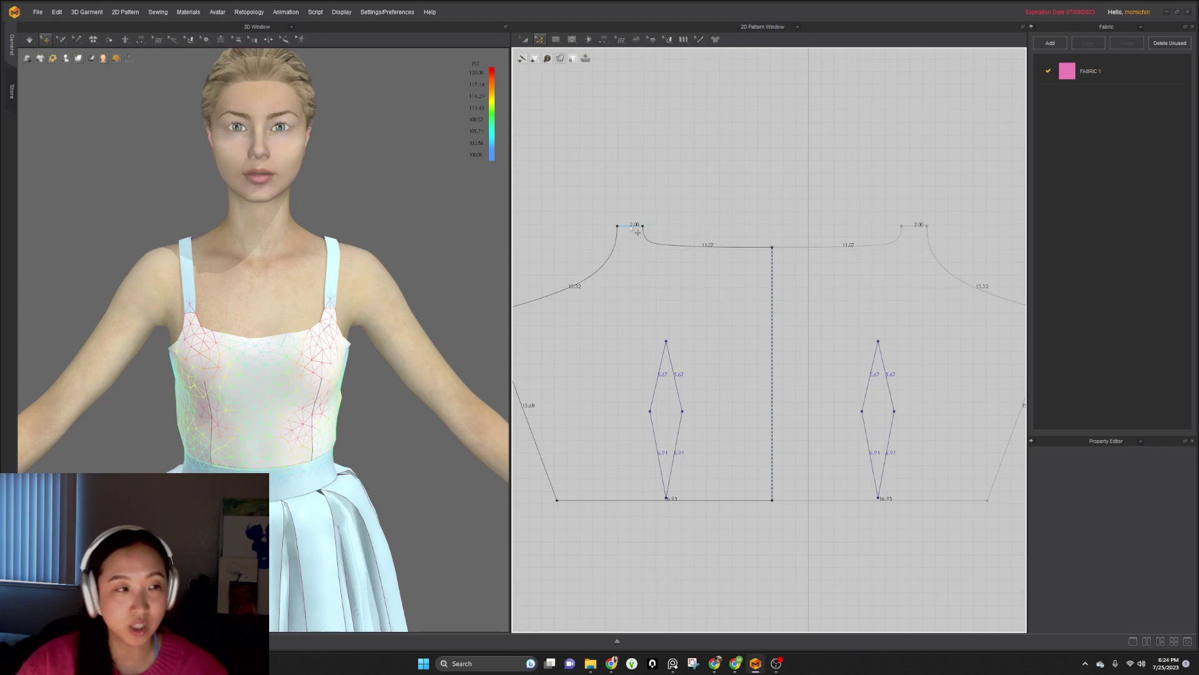
{"action": "key", "text": "a"}
{"action": "scroll", "coordinate": [633, 231], "scroll_direction": "down", "scroll_amount": 2}
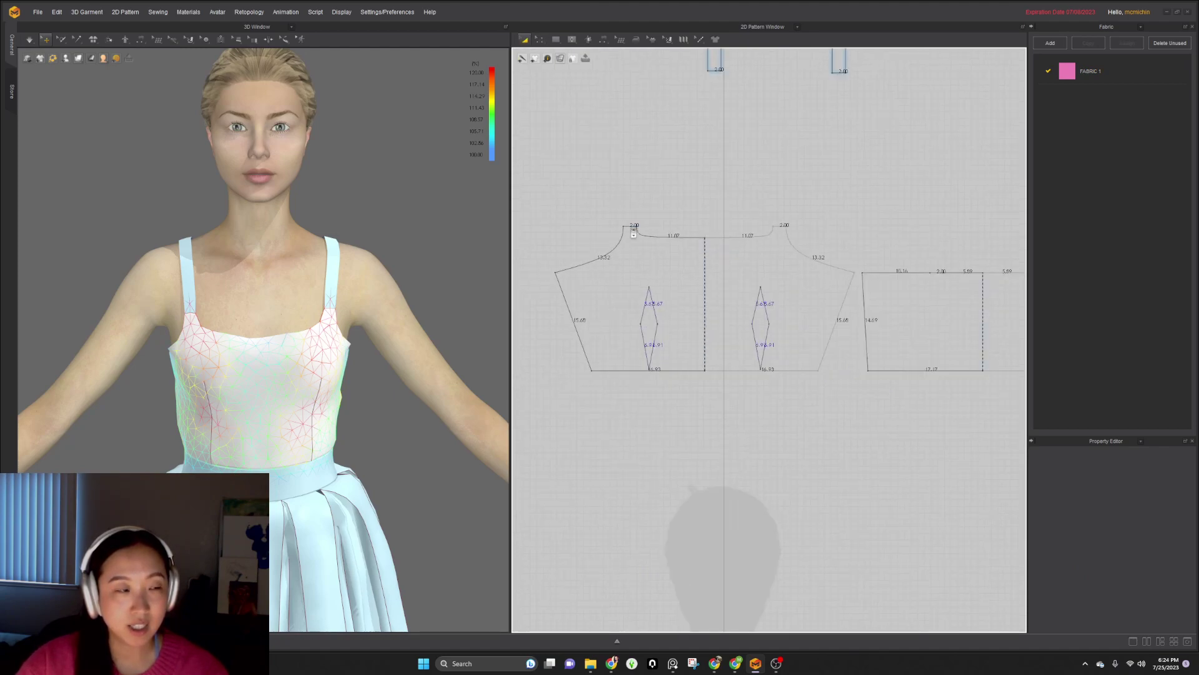
{"action": "left_click", "coordinate": [190, 287]}
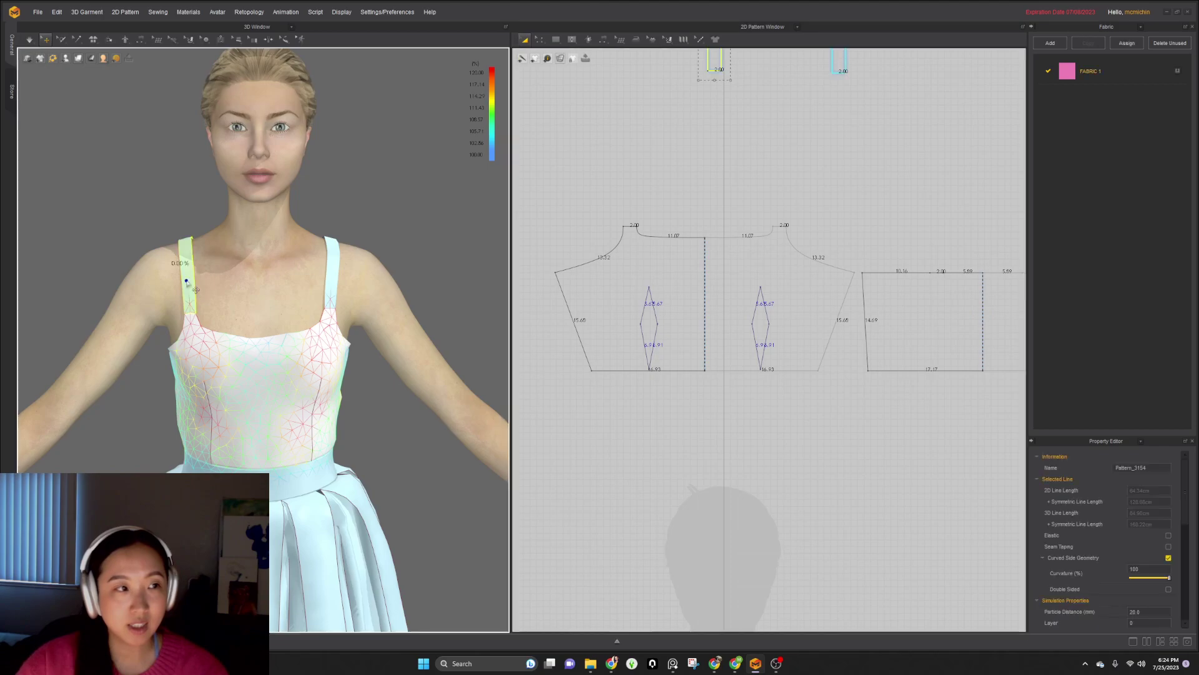
{"action": "right_click_drag", "start_coordinate": [253, 350], "coordinate": [192, 355]}
{"action": "left_click", "coordinate": [269, 348]}
{"action": "middle_click_drag", "start_coordinate": [298, 367], "coordinate": [247, 409]}
{"action": "scroll", "coordinate": [248, 417], "scroll_direction": "up", "scroll_amount": 4}
{"action": "right_click_drag", "start_coordinate": [248, 417], "coordinate": [289, 378]}
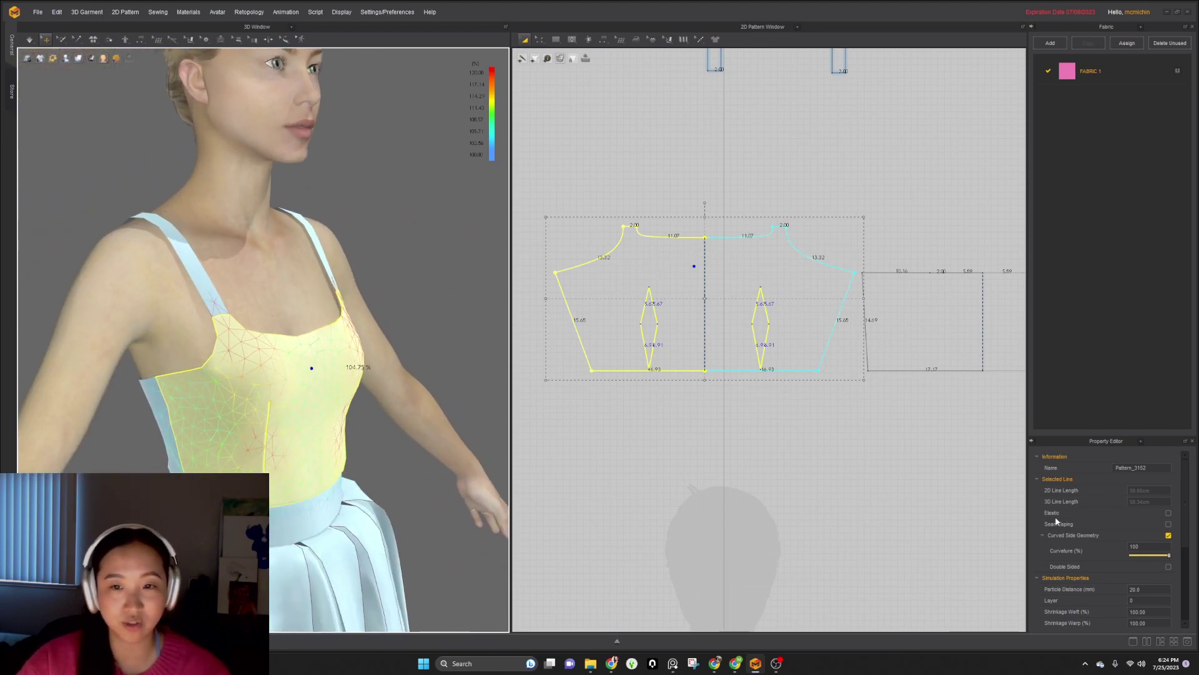
{"action": "double_click", "coordinate": [1148, 588]}
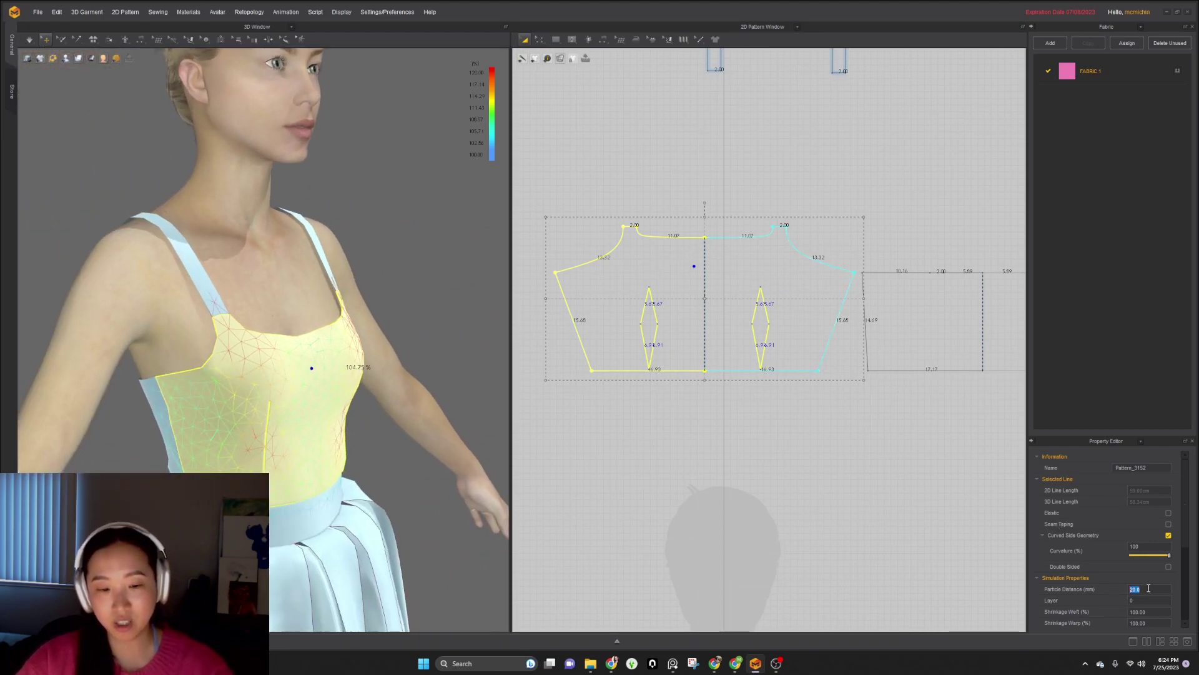
{"action": "type", "text": "15"}
{"action": "key", "text": "Return"}
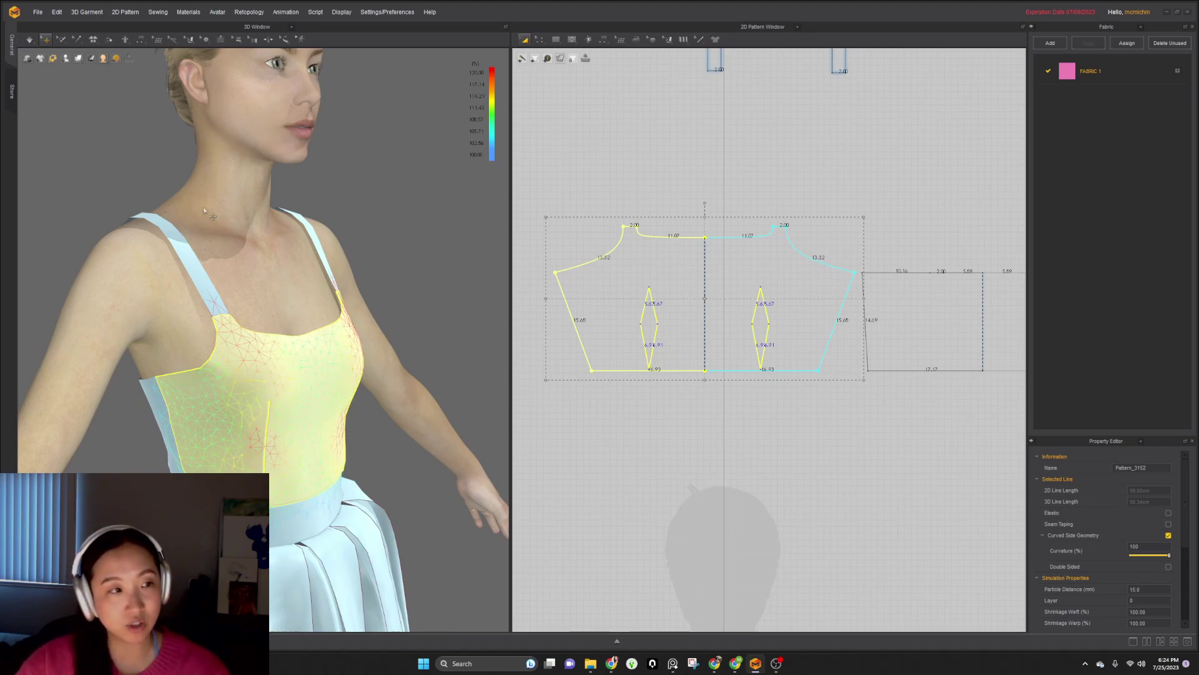
{"action": "left_click", "coordinate": [417, 323]}
- Return the garment to its normal surface display and set the front bodice's particle distance to 10 mm
{"action": "key", "text": "2"}
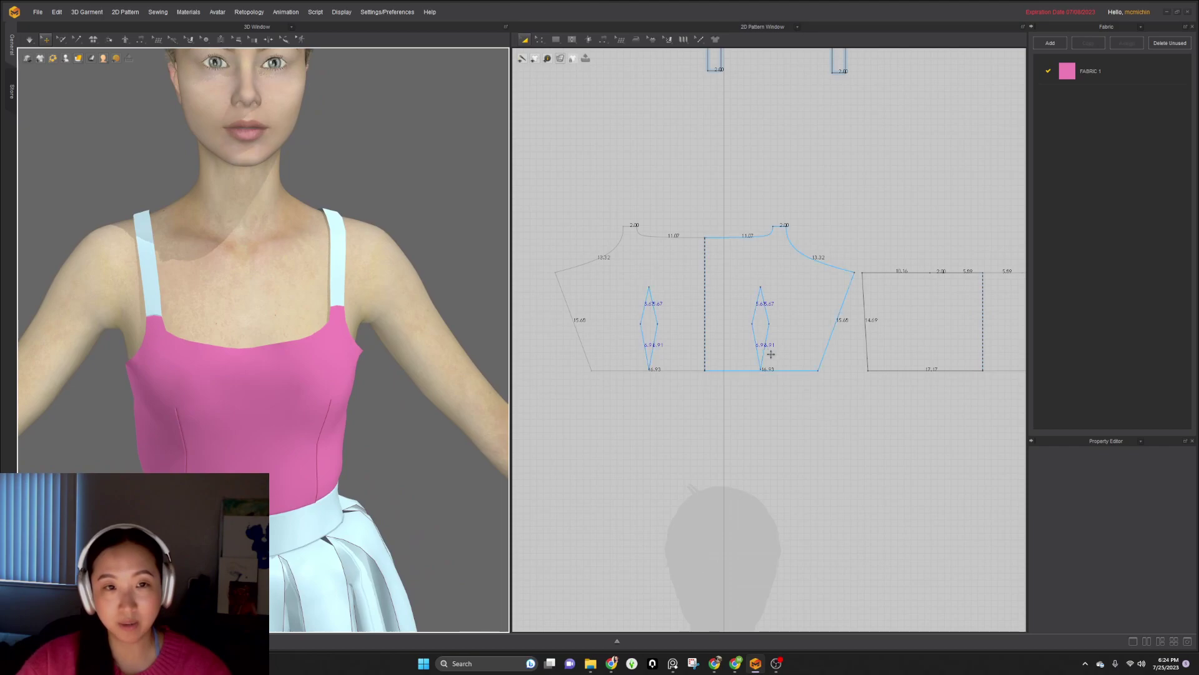
{"action": "left_click", "coordinate": [826, 339]}
{"action": "left_click", "coordinate": [1142, 592]}
{"action": "type", "text": "1"}
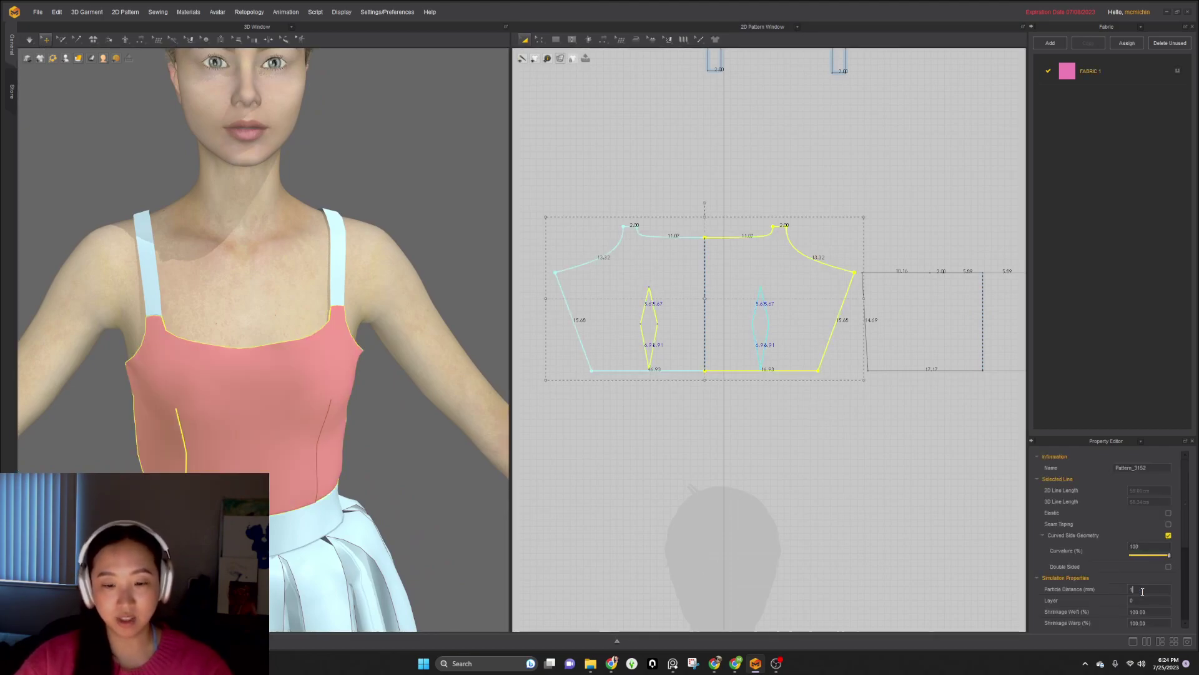
{"action": "type", "text": "0"}
{"action": "key", "text": "Return"}
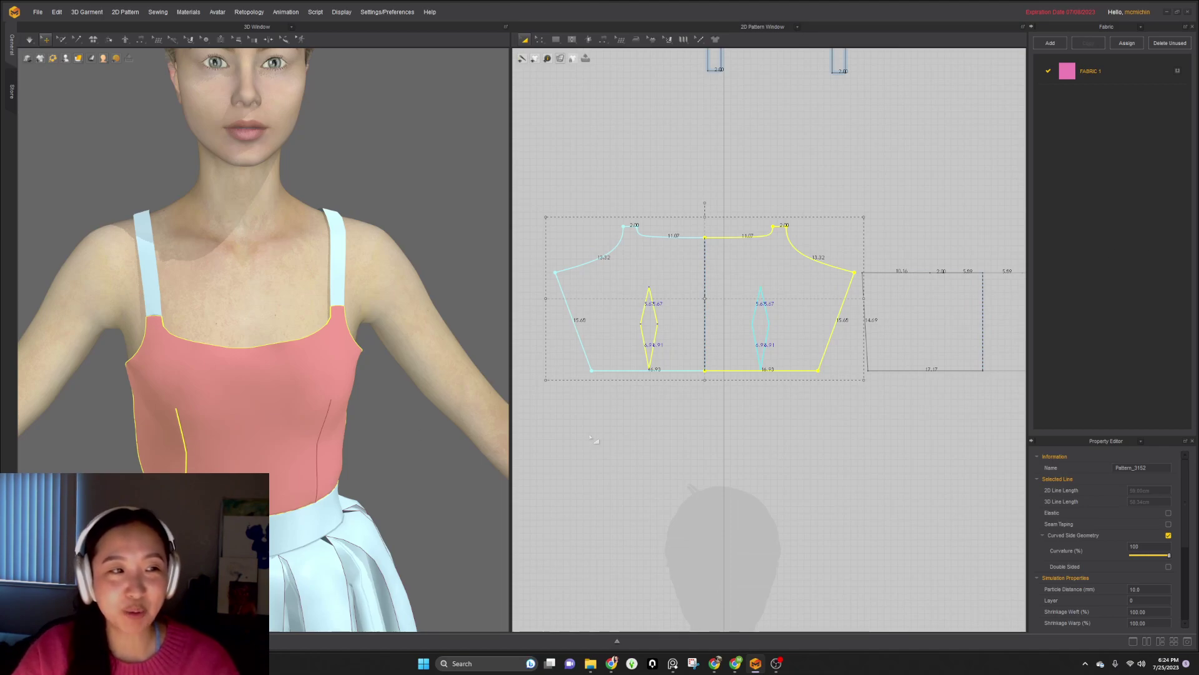
{"action": "left_click", "coordinate": [739, 482]}
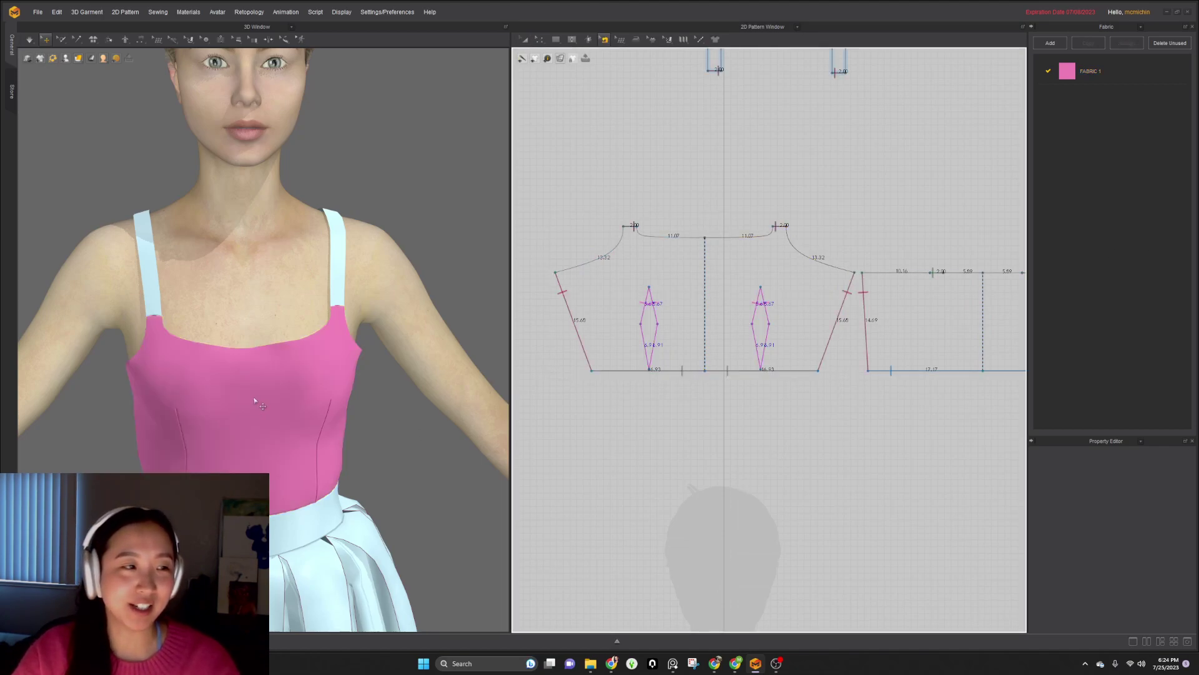
- Reshape the front neckline into a smoother scoop by adjusting its curve points between the centre front and the strap
{"action": "key", "text": "z"}
{"action": "scroll", "coordinate": [713, 240], "scroll_direction": "up", "scroll_amount": 2}
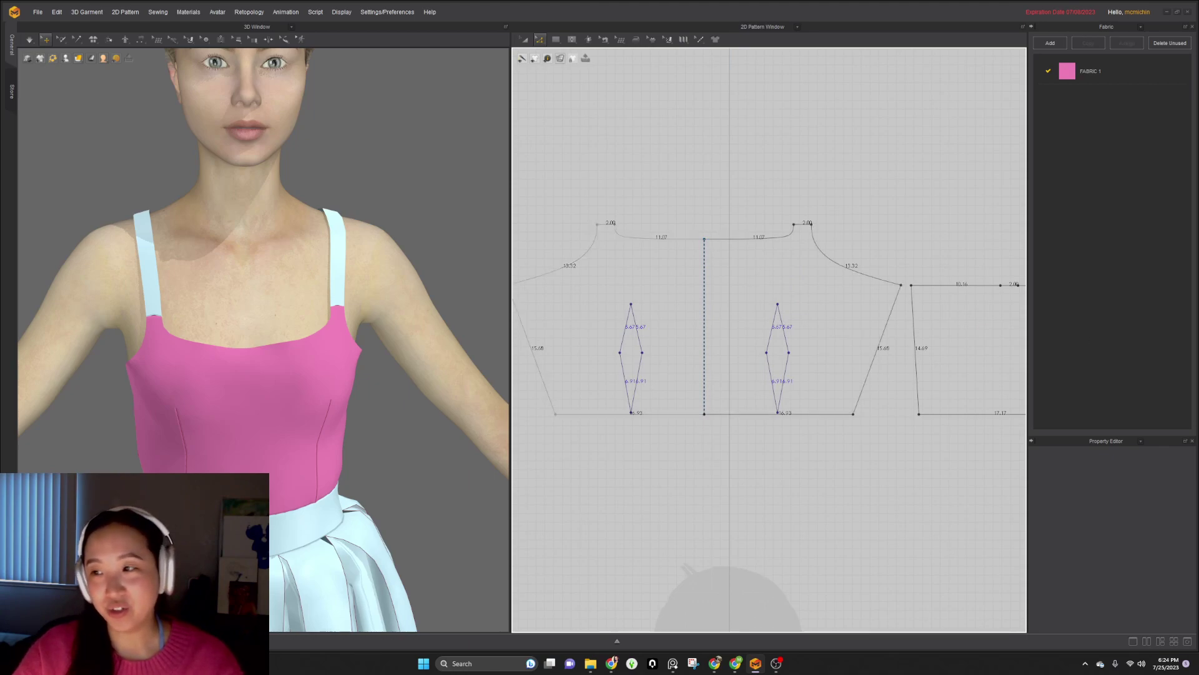
{"action": "scroll", "coordinate": [709, 247], "scroll_direction": "up", "scroll_amount": 1}
{"action": "left_click_drag", "start_coordinate": [710, 252], "coordinate": [714, 260]}
{"action": "scroll", "coordinate": [737, 242], "scroll_direction": "up", "scroll_amount": 3}
{"action": "left_click_drag", "start_coordinate": [717, 268], "coordinate": [722, 268]}
{"action": "mouse_move", "coordinate": [929, 251]}
{"action": "left_mouse_down"}
{"action": "mouse_move", "coordinate": [937, 258]}
{"action": "mouse_move", "coordinate": [931, 249]}
{"action": "left_mouse_up"}
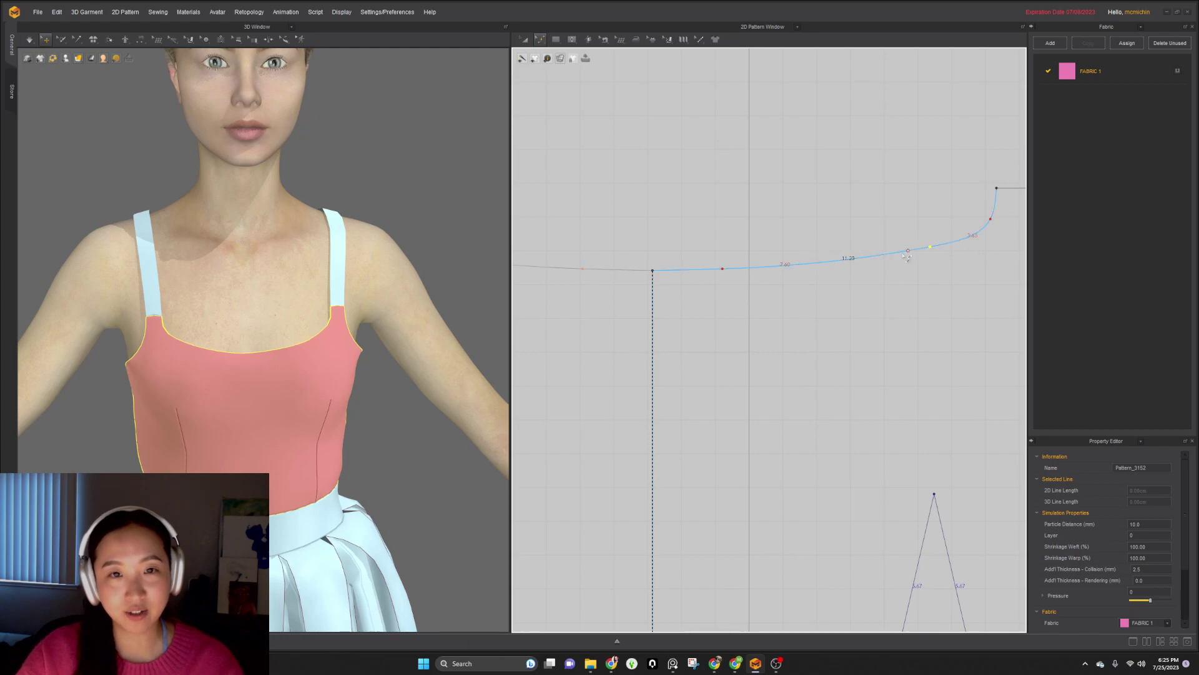
- Flatten the front armhole curve to about 13 cm by moving its curve points outward, and simulate the fit
{"action": "right_click_drag", "start_coordinate": [330, 345], "coordinate": [317, 378]}
{"action": "scroll", "coordinate": [728, 291], "scroll_direction": "down", "scroll_amount": 5}
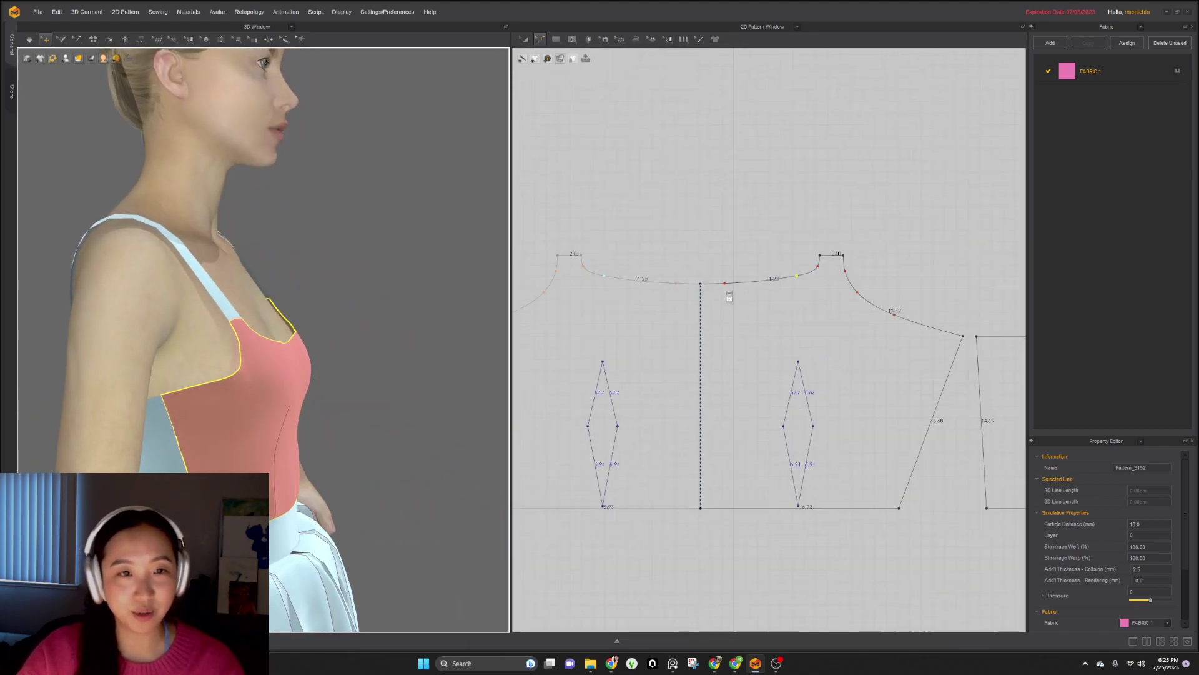
{"action": "middle_click_drag", "start_coordinate": [665, 312], "coordinate": [818, 285]}
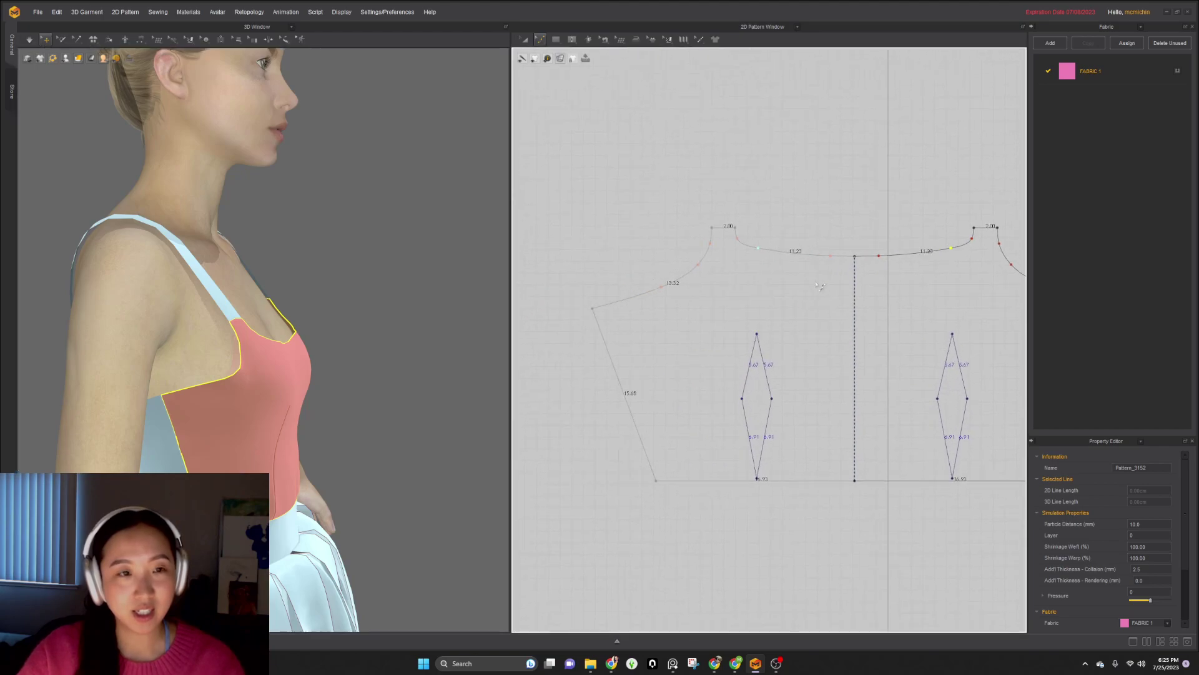
{"action": "left_click", "coordinate": [234, 378]}
{"action": "left_click", "coordinate": [711, 253]}
{"action": "scroll", "coordinate": [709, 250], "scroll_direction": "up", "scroll_amount": 3}
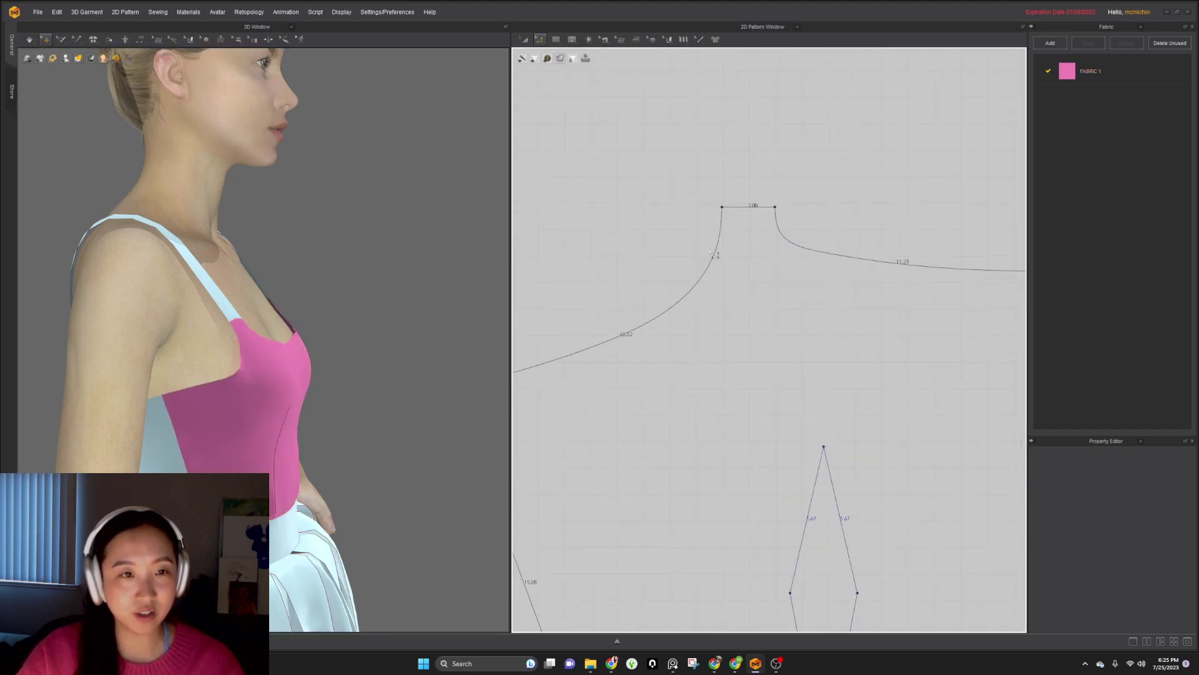
{"action": "key", "text": "v"}
{"action": "left_click_drag", "start_coordinate": [691, 291], "coordinate": [684, 289]}
{"action": "middle_click_drag", "start_coordinate": [647, 343], "coordinate": [800, 329]}
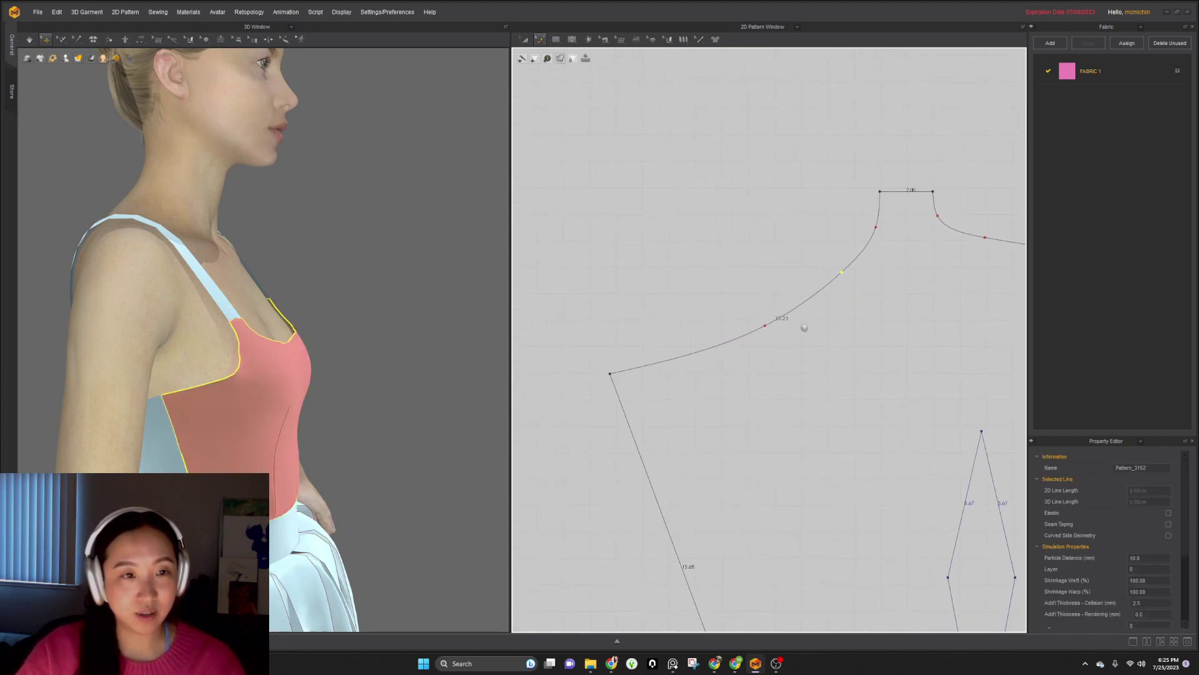
{"action": "left_click_drag", "start_coordinate": [774, 322], "coordinate": [758, 316]}
{"action": "left_click_drag", "start_coordinate": [855, 273], "coordinate": [851, 270]}
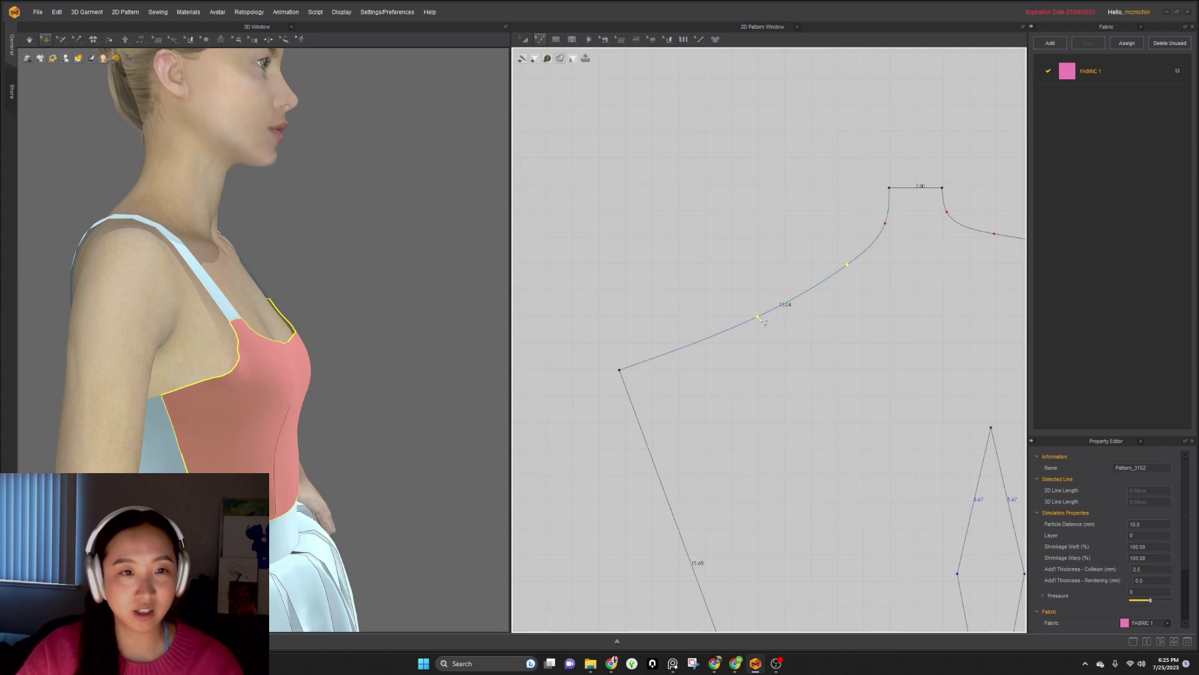
{"action": "left_click_drag", "start_coordinate": [763, 323], "coordinate": [760, 320]}
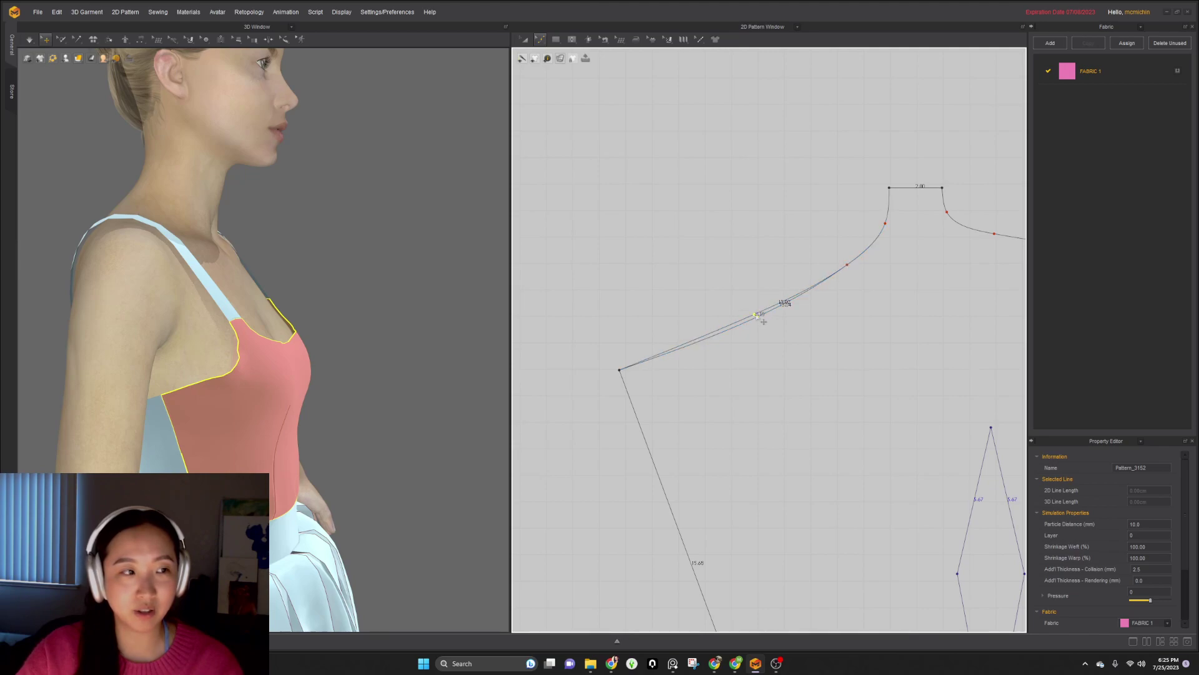
{"action": "left_click", "coordinate": [234, 376]}
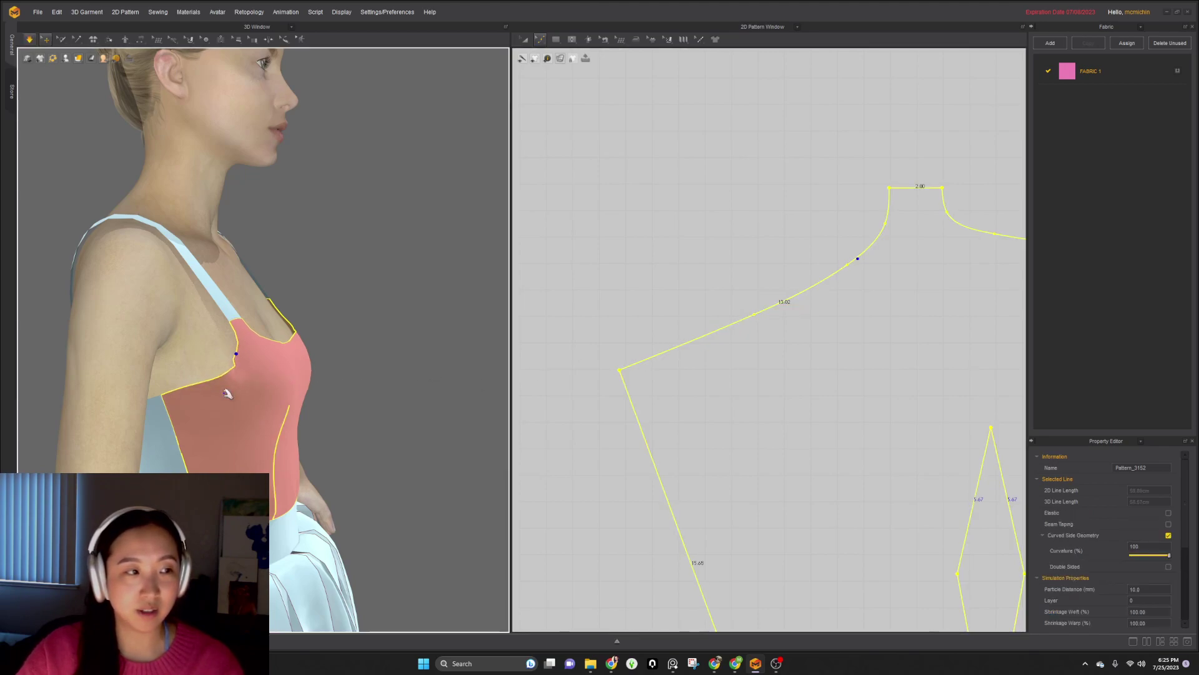
- Move the front bodice's underarm corner inward, making the side seam about 15.9 cm and the armhole about 11.2 cm, and simulate the fit
{"action": "scroll", "coordinate": [785, 369], "scroll_direction": "down", "scroll_amount": 4}
{"action": "left_click", "coordinate": [701, 371]}
{"action": "left_click_drag", "start_coordinate": [719, 370], "coordinate": [739, 372]}
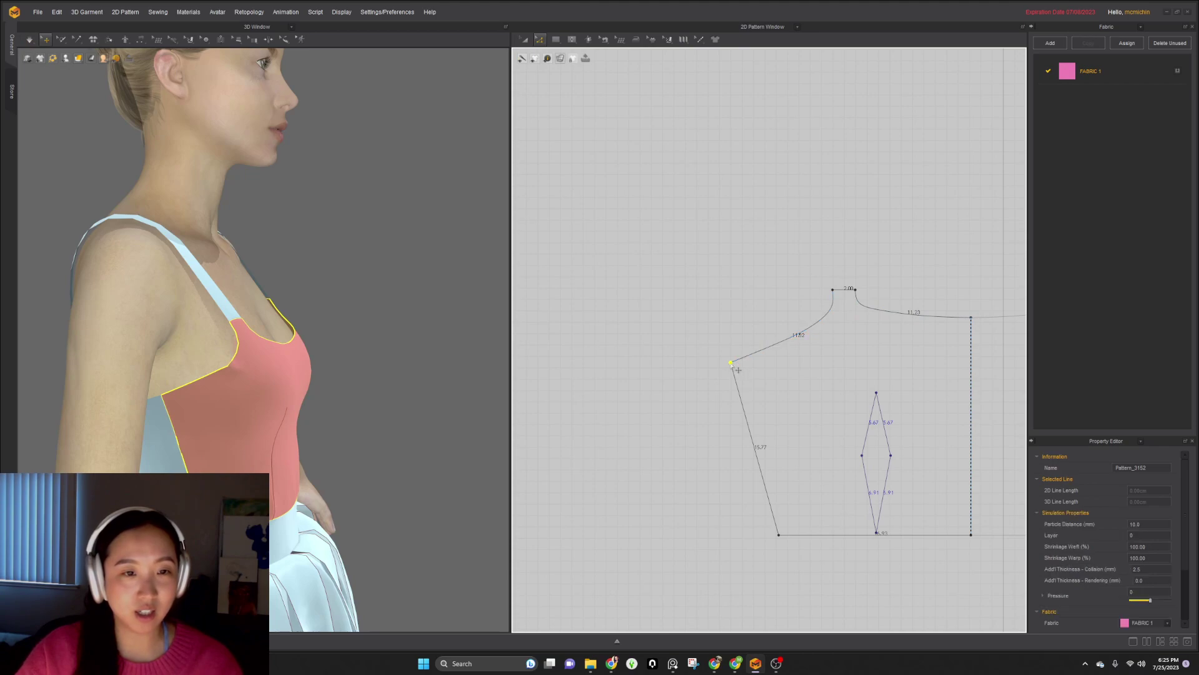
{"action": "left_click_drag", "start_coordinate": [738, 370], "coordinate": [746, 368]}
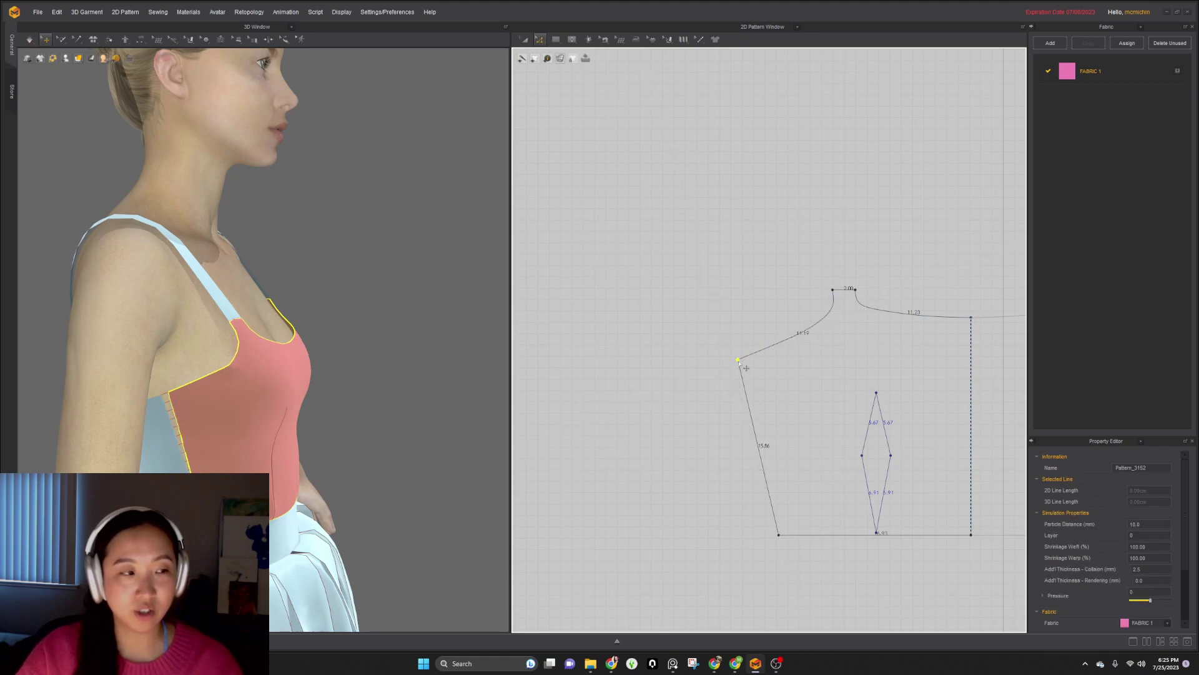
{"action": "key", "text": "space"}
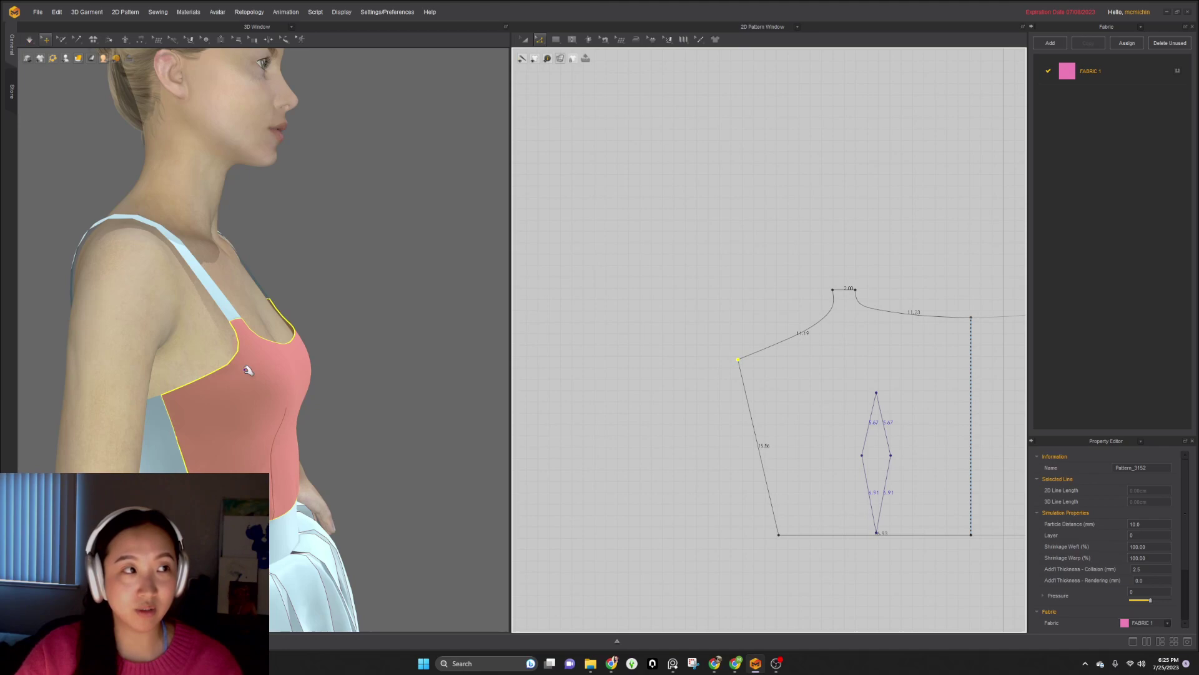
- Smooth the front armhole by repositioning its three curve points, keeping the edge at about 11.2 cm
{"action": "left_click", "coordinate": [739, 305]}
{"action": "key", "text": "b"}
{"action": "scroll", "coordinate": [749, 352], "scroll_direction": "up", "scroll_amount": 4}
{"action": "key", "text": "z"}
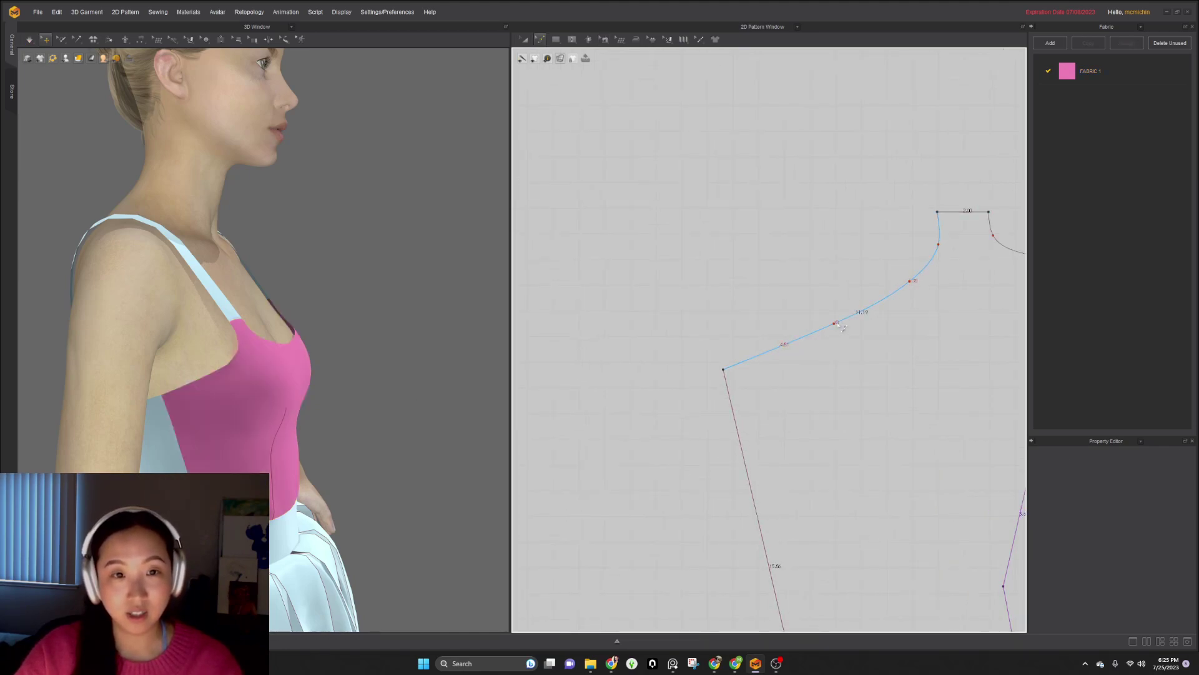
{"action": "left_click_drag", "start_coordinate": [835, 324], "coordinate": [835, 332]}
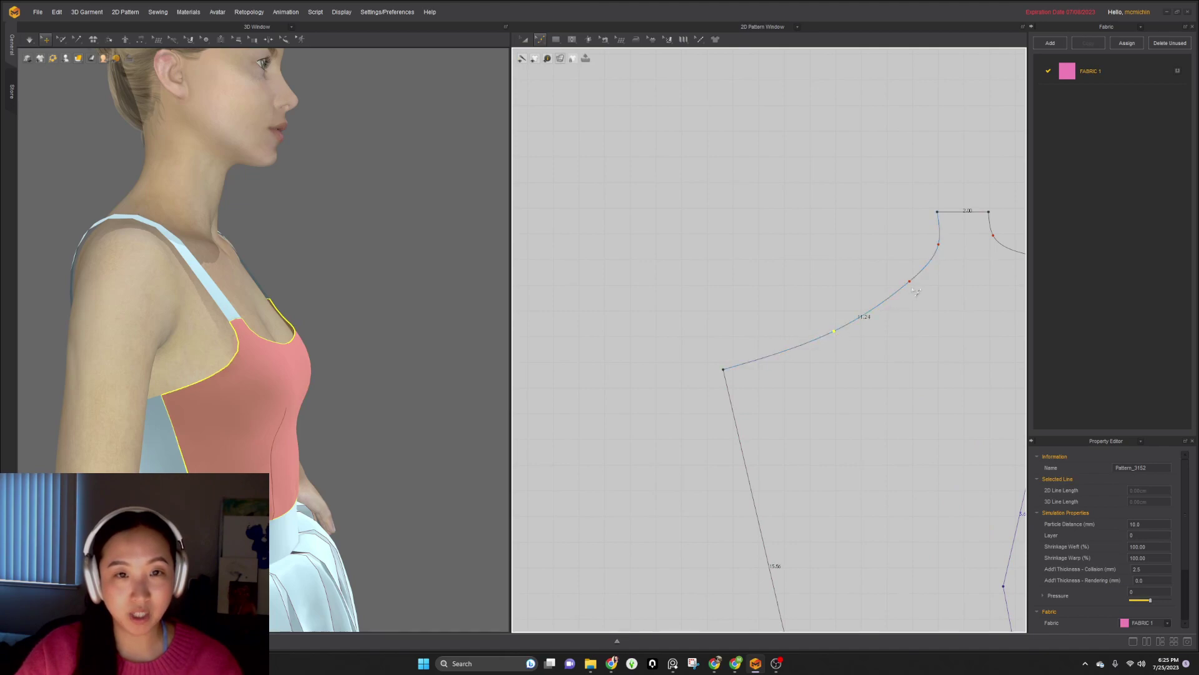
{"action": "left_click_drag", "start_coordinate": [911, 284], "coordinate": [920, 292]}
{"action": "left_click_drag", "start_coordinate": [943, 251], "coordinate": [941, 253]}
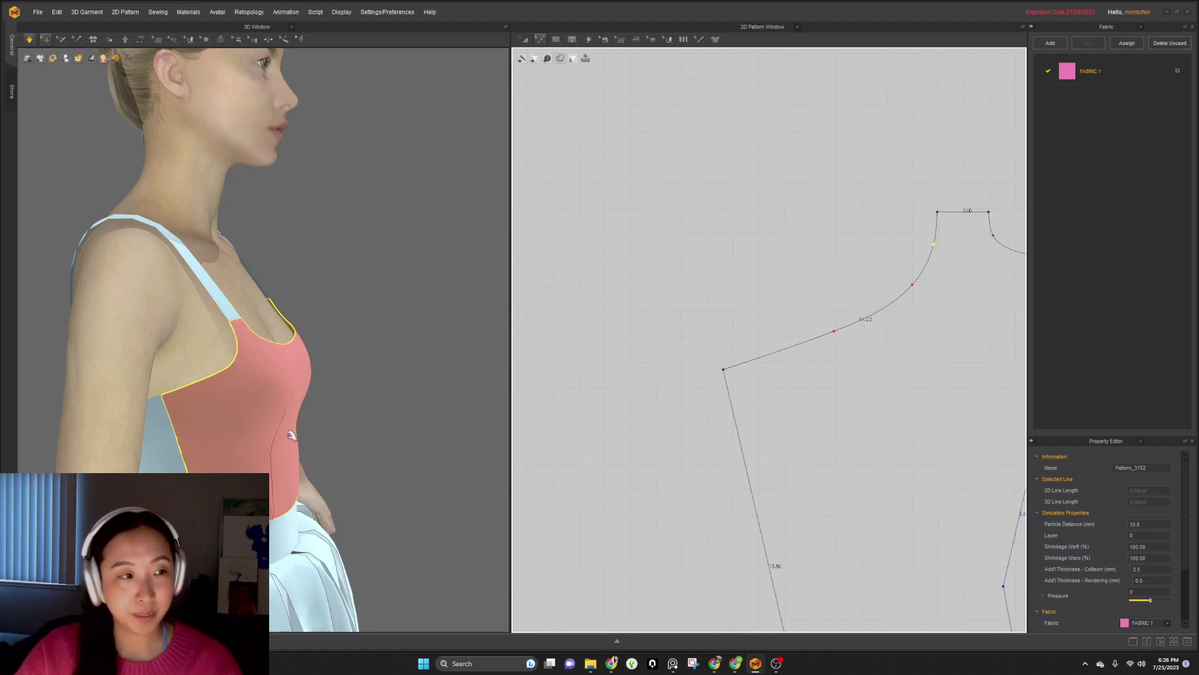
- Inspect the reshaped bodice with the strain map from the front and at an angle, ending with the normal surface display
{"action": "right_click_drag", "start_coordinate": [273, 418], "coordinate": [179, 220]}
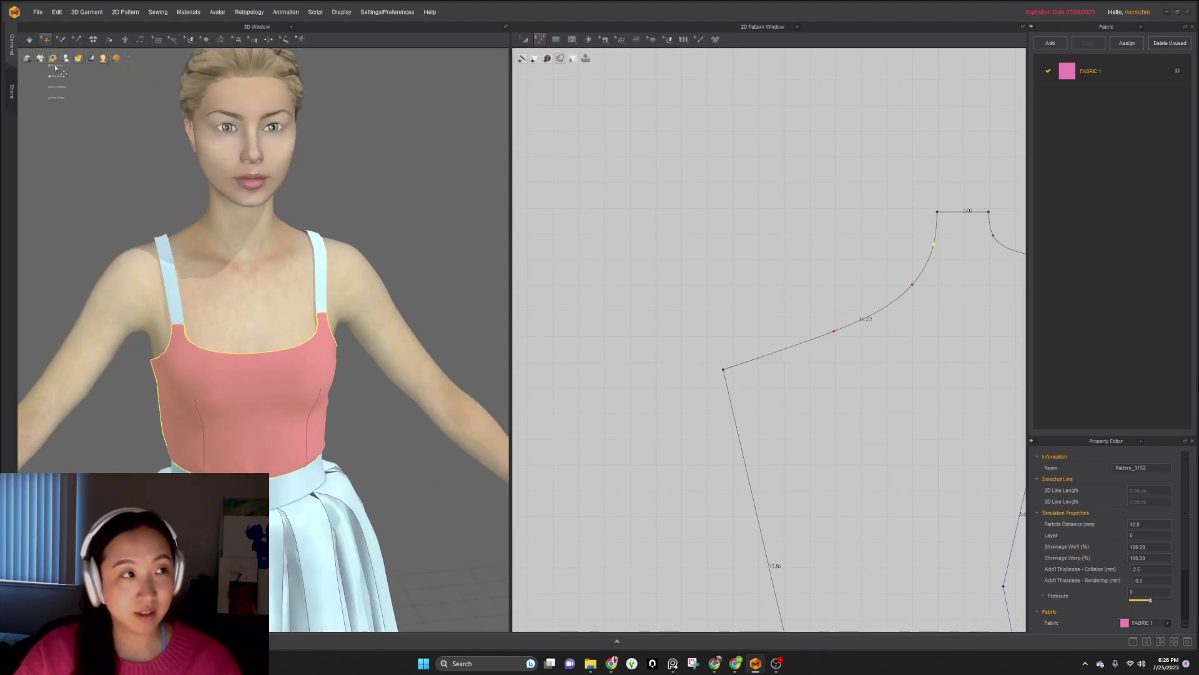
{"action": "left_click", "coordinate": [92, 69]}
{"action": "left_click", "coordinate": [406, 198]}
{"action": "right_click_drag", "start_coordinate": [279, 320], "coordinate": [320, 312]}
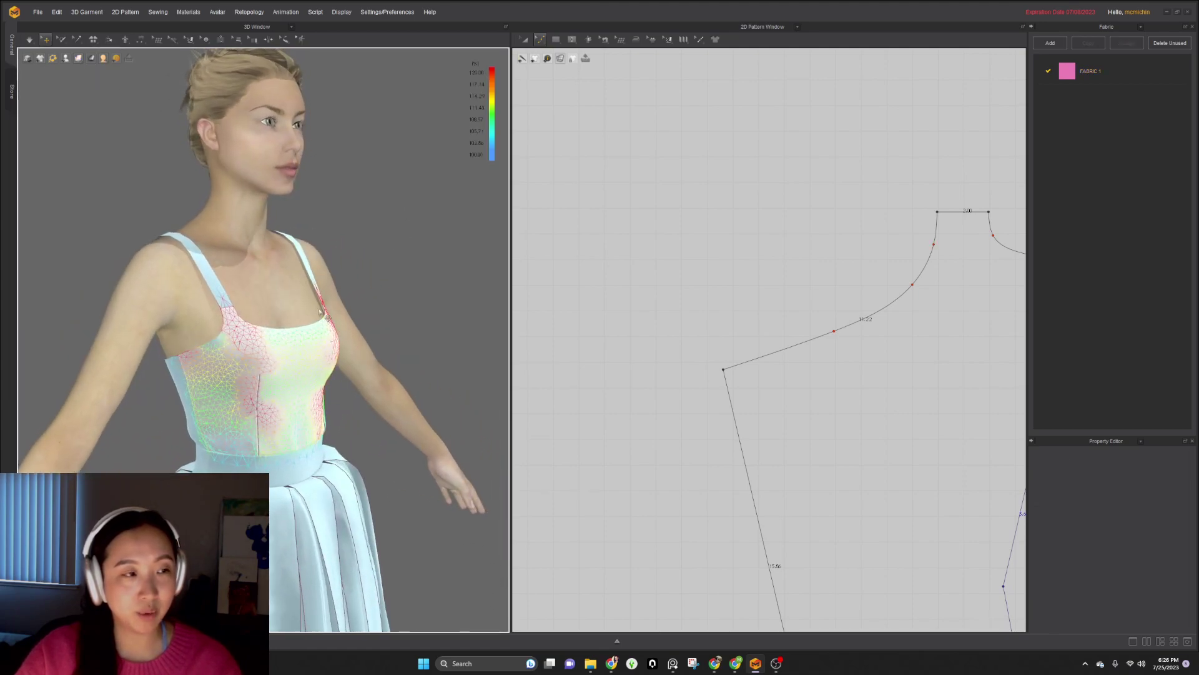
{"action": "left_click", "coordinate": [102, 68]}
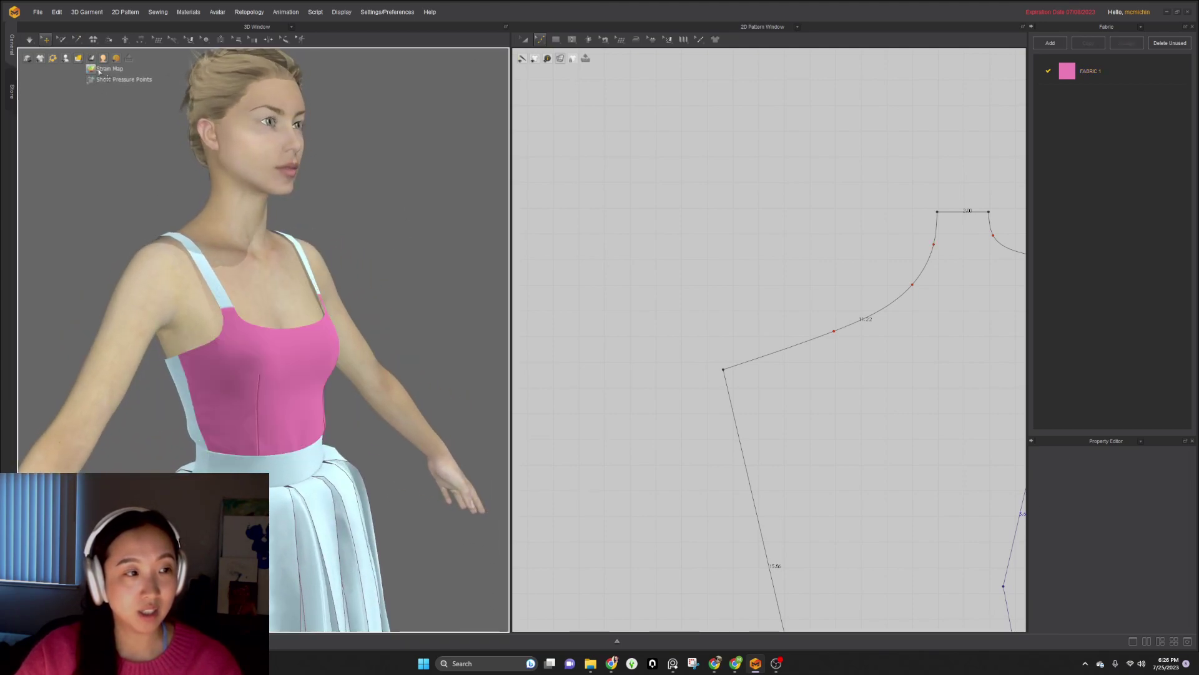
- Unfreeze the back bodice panel and simulate the garment, checking the side seam
{"action": "right_click_drag", "start_coordinate": [281, 325], "coordinate": [262, 381]}
{"action": "left_click", "coordinate": [260, 386]}
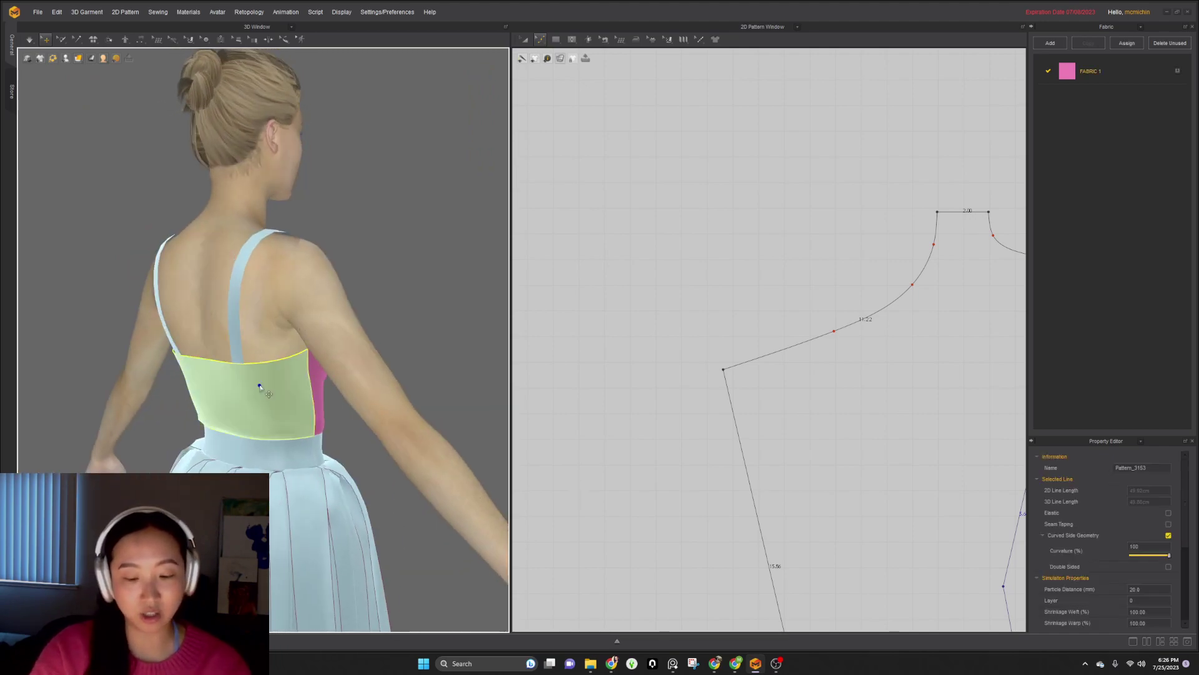
{"action": "key", "text": "space"}
{"action": "right_click_drag", "start_coordinate": [309, 435], "coordinate": [295, 412]}
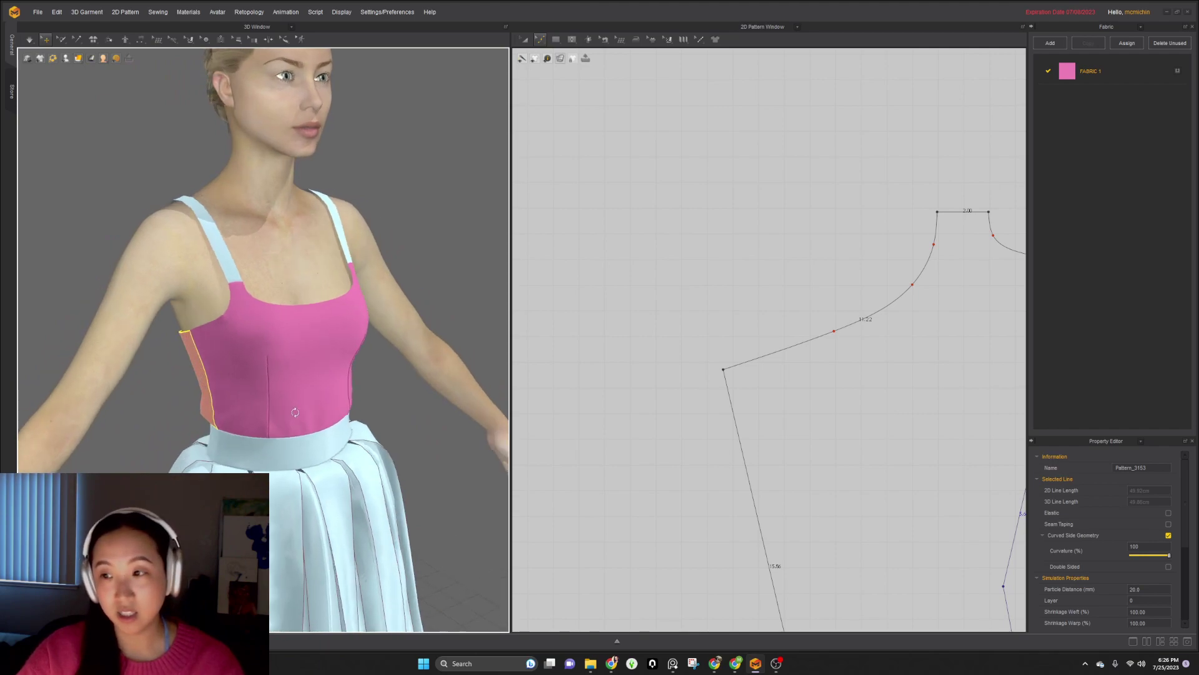
- Shift the front waist dart's apex and its two middle points toward the side seam, making the lower legs about 7.0 and 6.8 cm
{"action": "scroll", "coordinate": [931, 470], "scroll_direction": "down", "scroll_amount": 5}
{"action": "right_click_drag", "start_coordinate": [931, 469], "coordinate": [837, 369]}
{"action": "left_click_drag", "start_coordinate": [831, 359], "coordinate": [819, 359]}
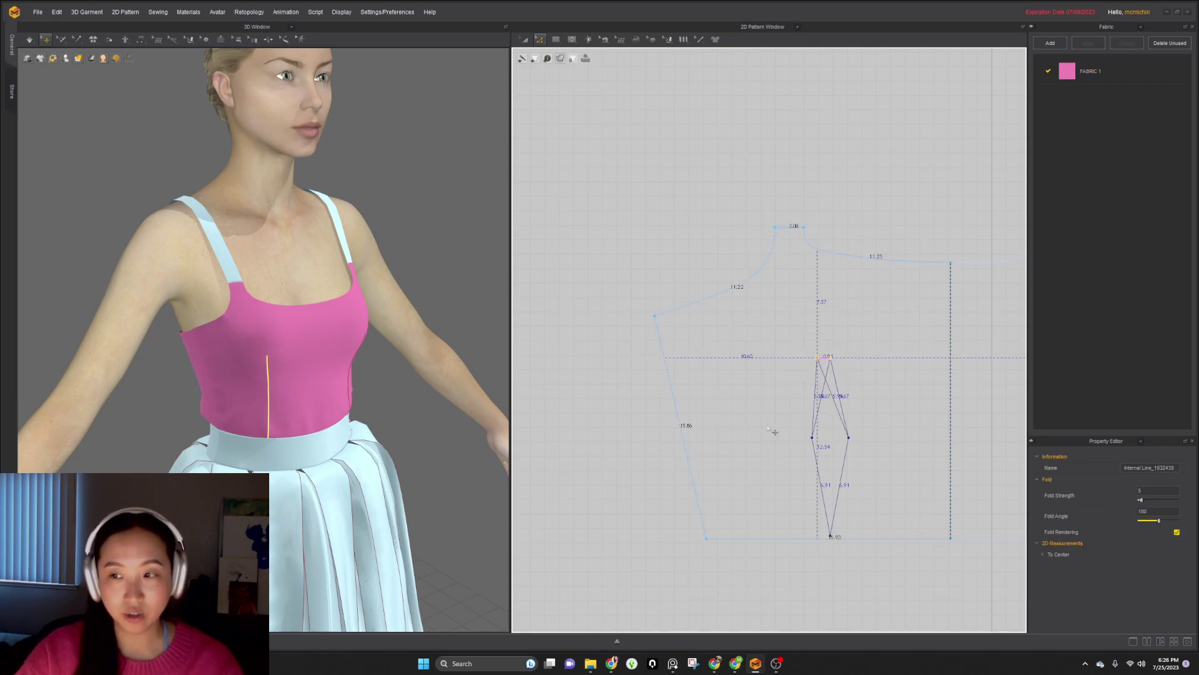
{"action": "key", "text": "2"}
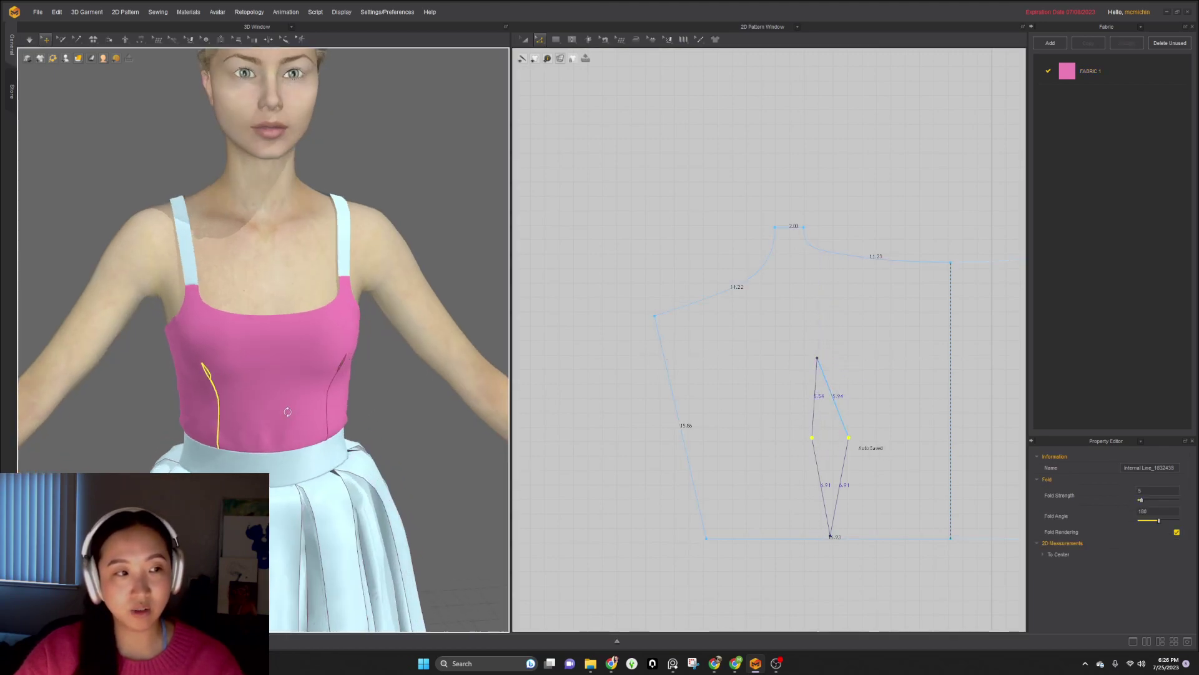
{"action": "left_click_drag", "start_coordinate": [818, 445], "coordinate": [811, 445]}
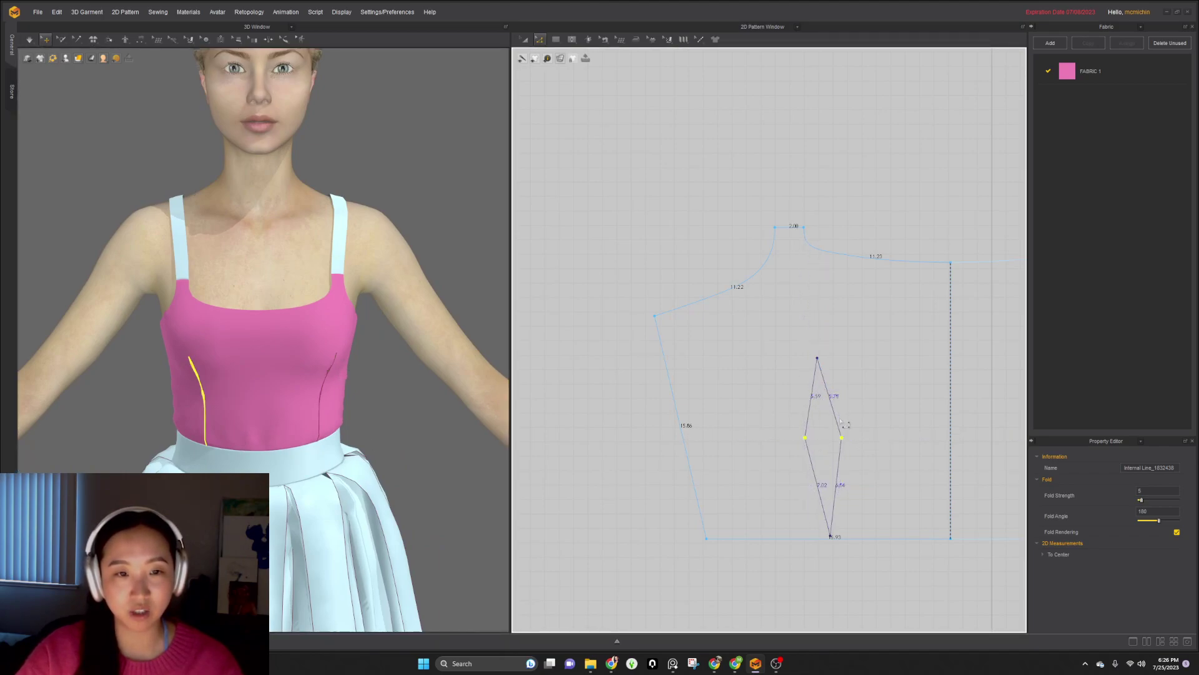
{"action": "scroll", "coordinate": [316, 384], "scroll_direction": "down", "scroll_amount": 2}
{"action": "right_click_drag", "start_coordinate": [307, 386], "coordinate": [313, 402]}
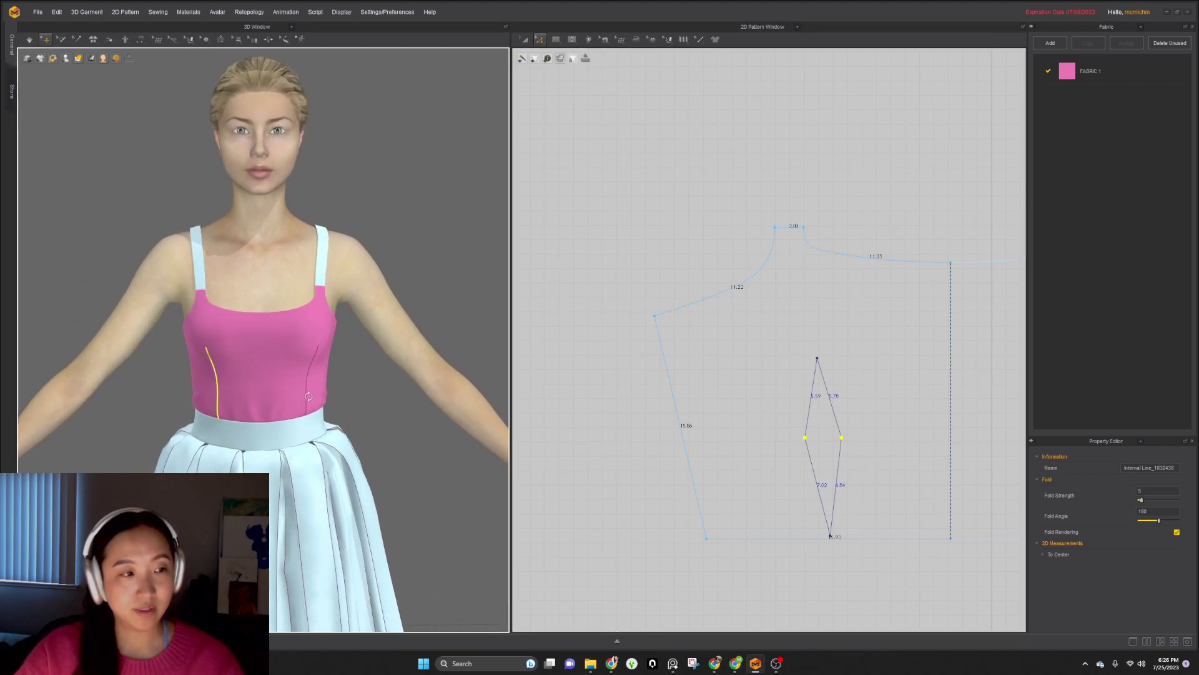
- Move the dart's bottom point toward centre front and widen its middle, making the lower legs about 7.2 and 7.1 cm, and simulate
{"action": "scroll", "coordinate": [312, 402], "scroll_direction": "down", "scroll_amount": 1}
{"action": "middle_click_drag", "start_coordinate": [856, 464], "coordinate": [793, 428]}
{"action": "scroll", "coordinate": [774, 518], "scroll_direction": "up", "scroll_amount": 2}
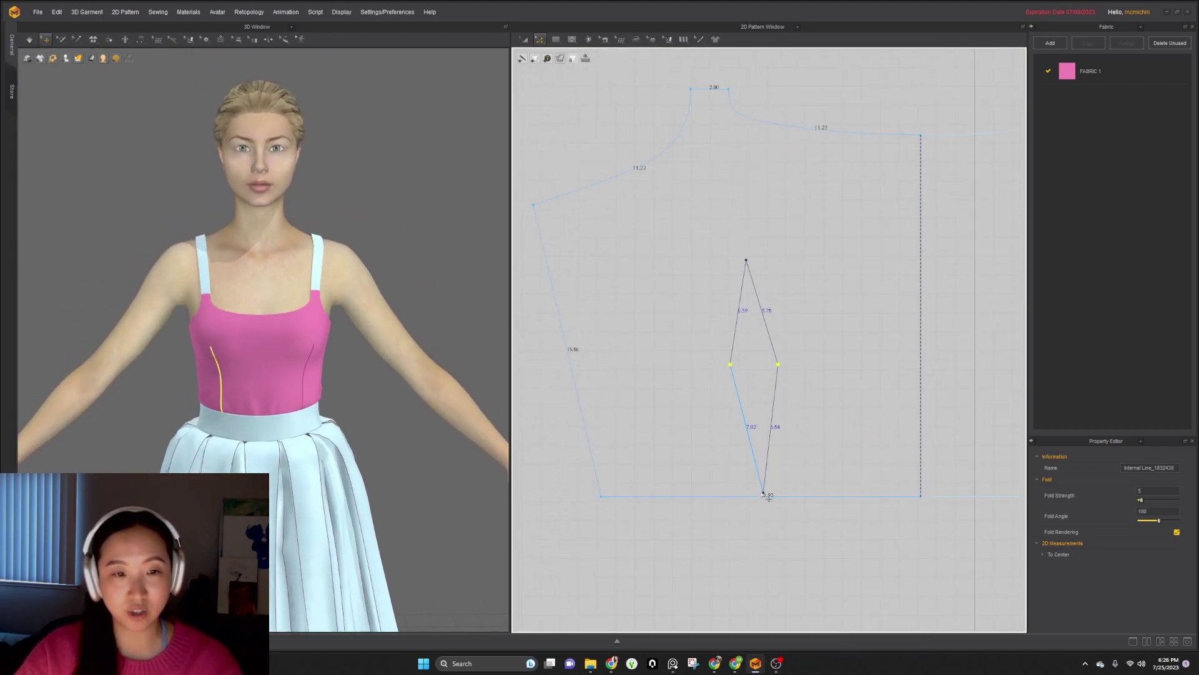
{"action": "left_click_drag", "start_coordinate": [764, 494], "coordinate": [778, 494]}
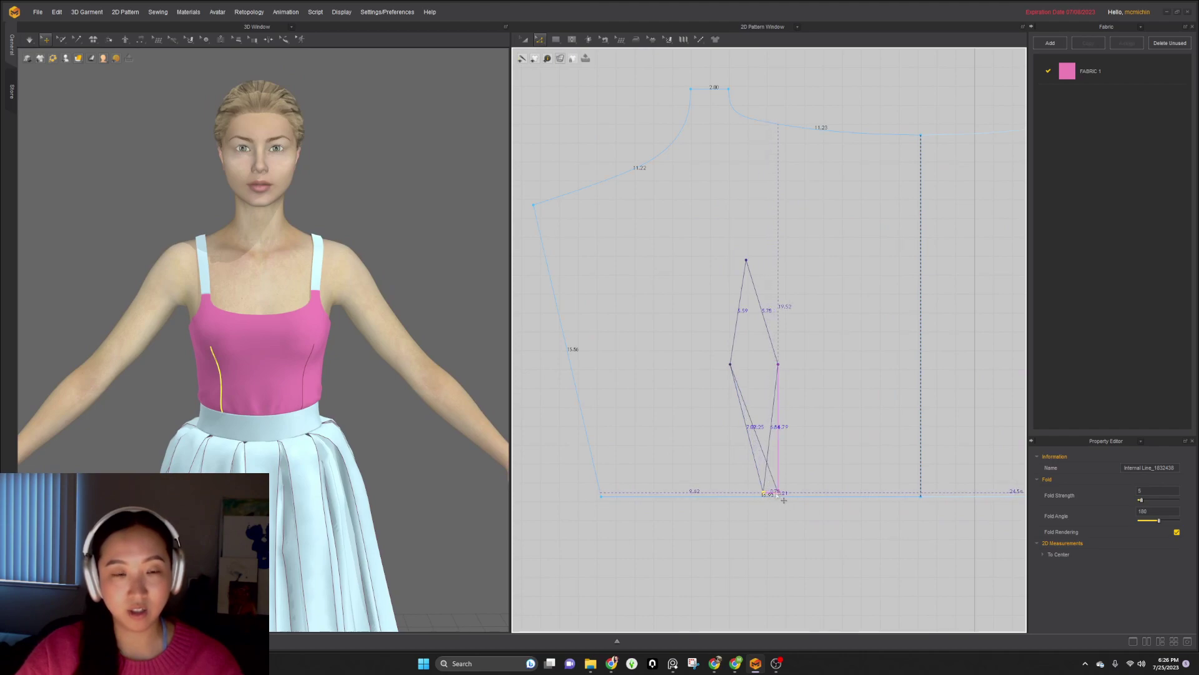
{"action": "left_click_drag", "start_coordinate": [779, 368], "coordinate": [732, 366]}
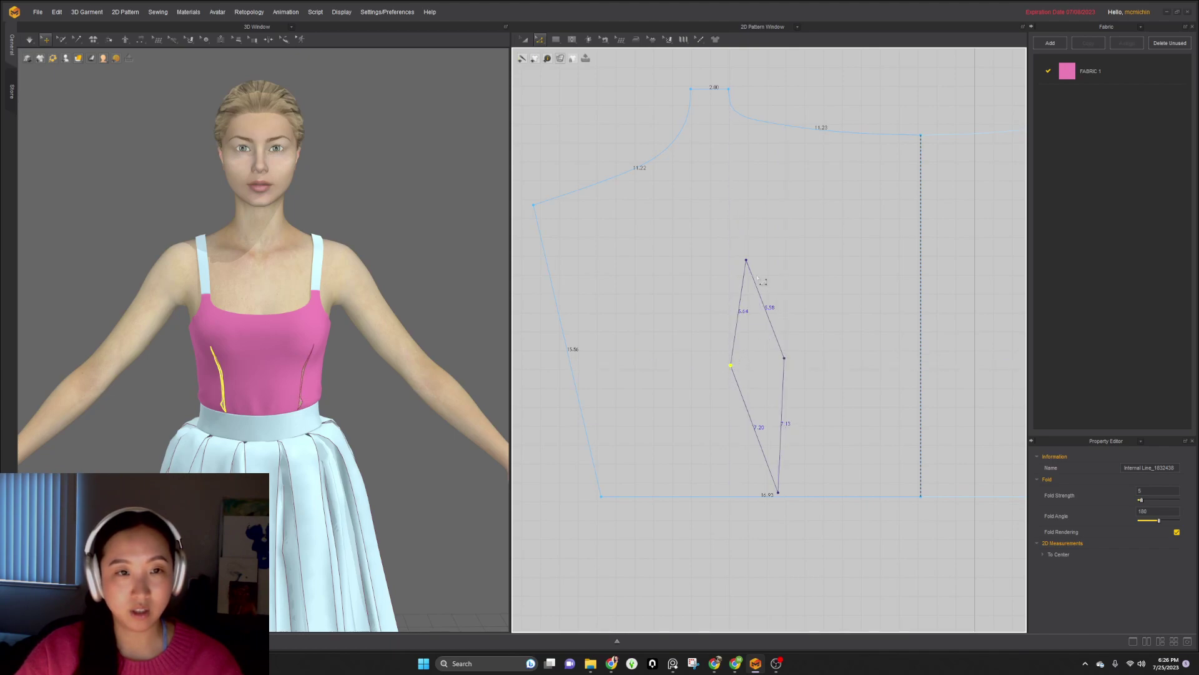
{"action": "key", "text": "space"}
{"action": "scroll", "coordinate": [287, 410], "scroll_direction": "down", "scroll_amount": 2}
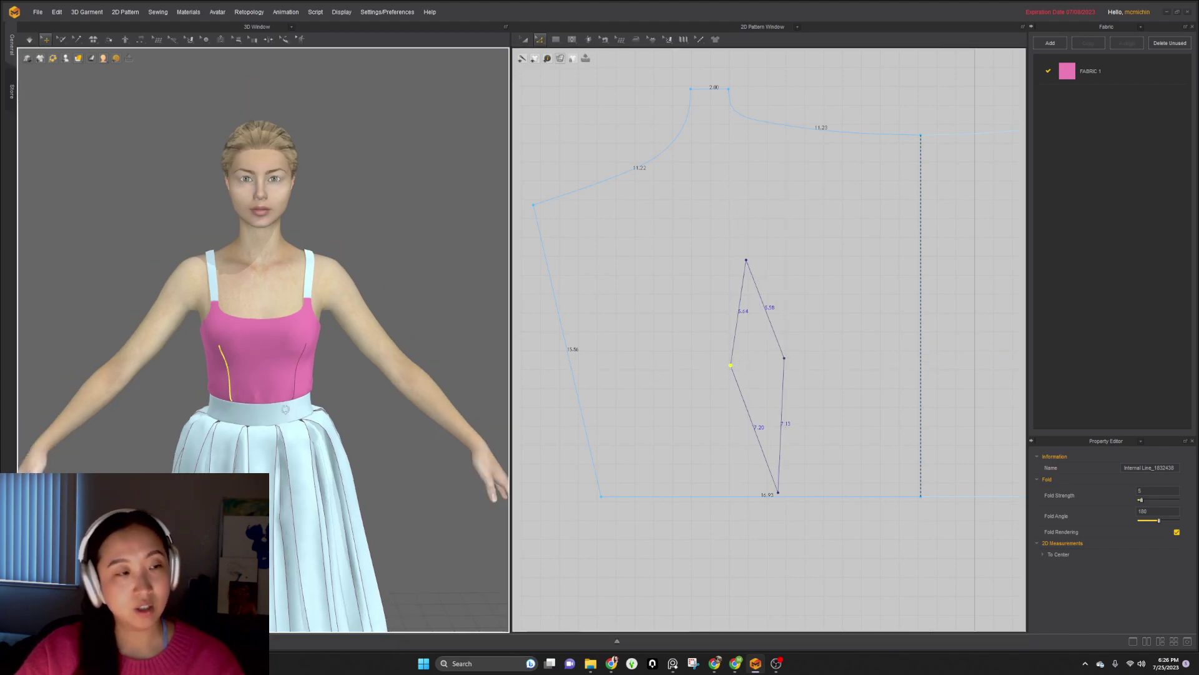
{"action": "right_click_drag", "start_coordinate": [506, 282], "coordinate": [493, 279]}
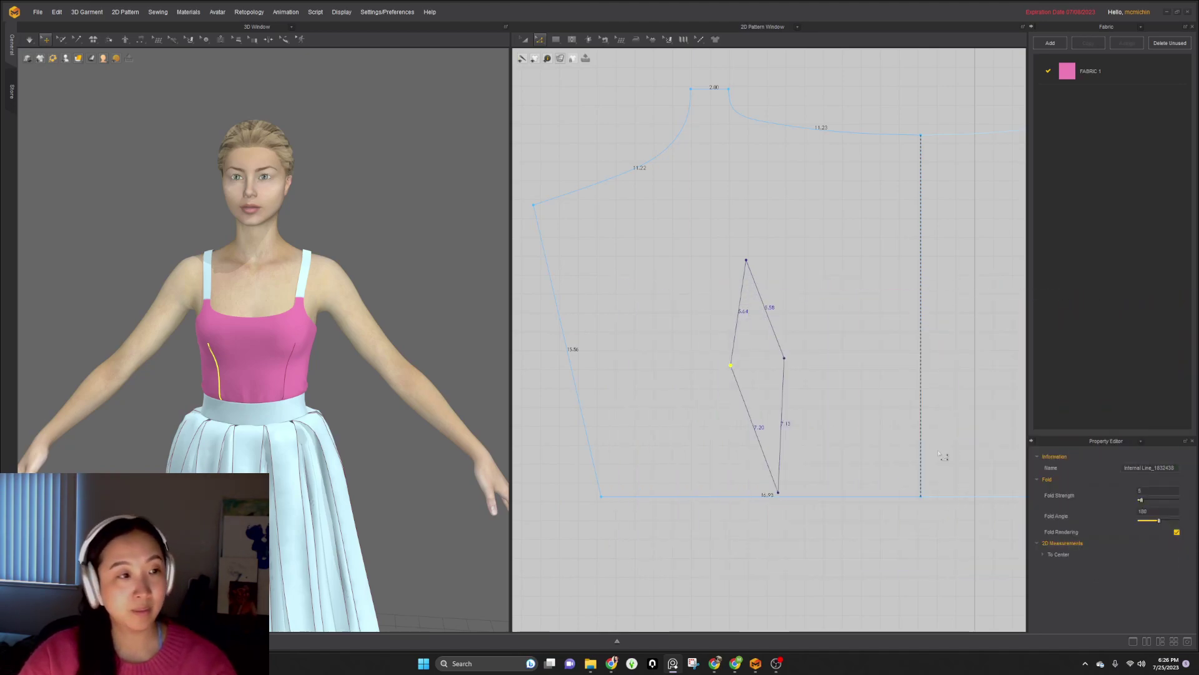
- Move the whole front dart closer to centre front, simulate, and check the bodice from front and back
{"action": "middle_click_drag", "start_coordinate": [828, 442], "coordinate": [758, 433]}
{"action": "left_click_drag", "start_coordinate": [632, 238], "coordinate": [739, 479]}
{"action": "left_click_drag", "start_coordinate": [714, 367], "coordinate": [733, 367]}
{"action": "key", "text": "space"}
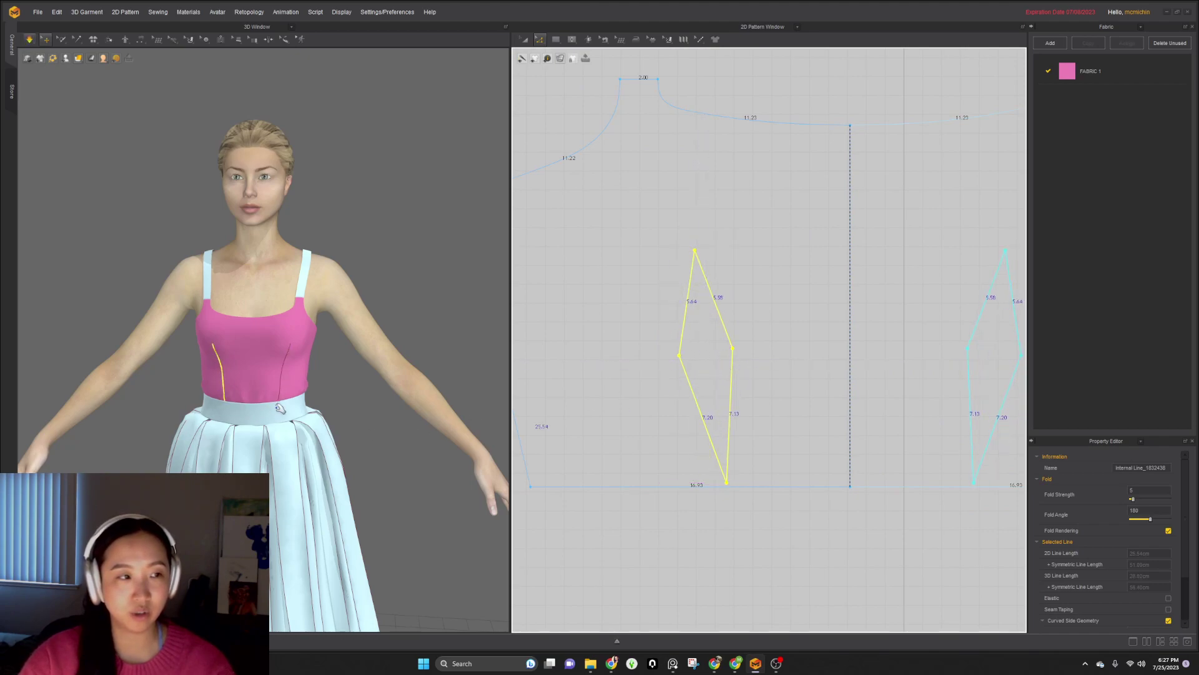
{"action": "scroll", "coordinate": [215, 443], "scroll_direction": "down", "scroll_amount": 2}
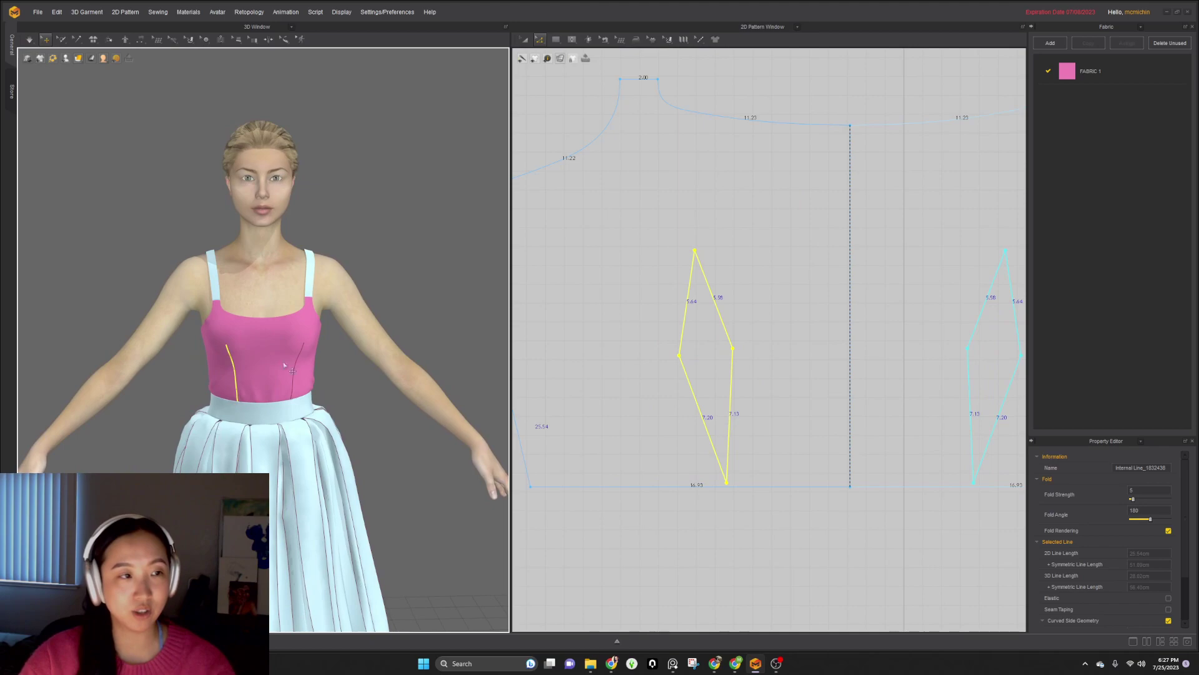
{"action": "right_click_drag", "start_coordinate": [305, 312], "coordinate": [425, 325]}
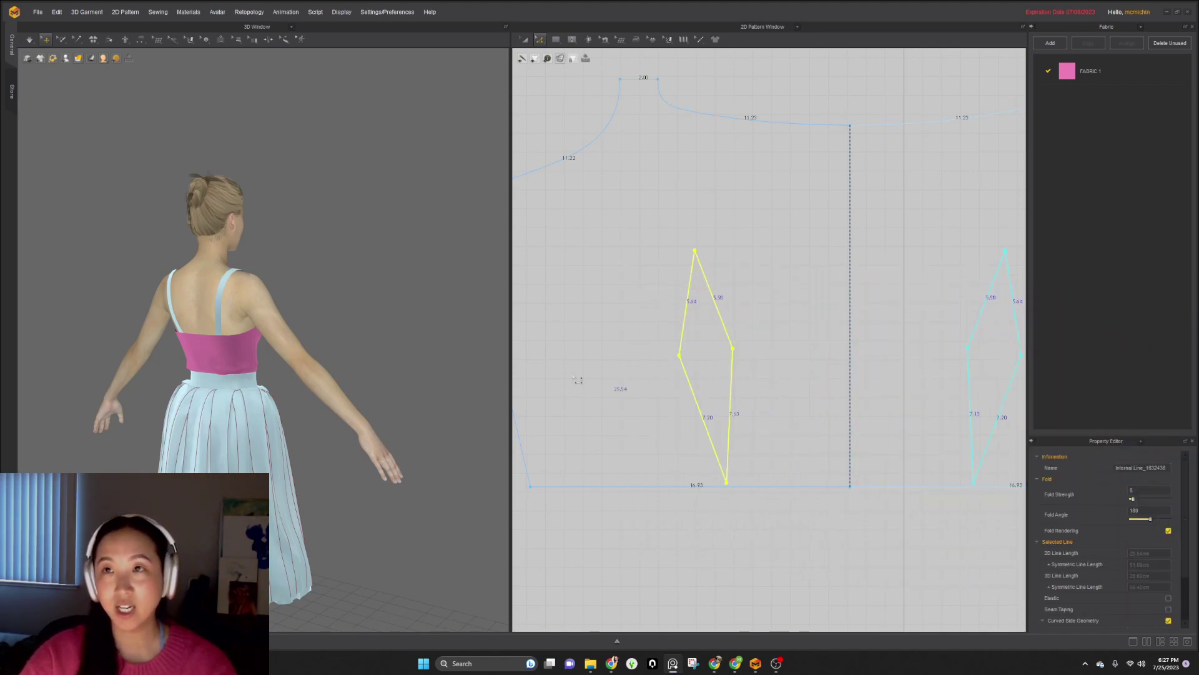
{"action": "right_click_drag", "start_coordinate": [259, 336], "coordinate": [91, 367]}
- Change the length of the front bodice's strap attachment edge to 1 cm, shortening it from both ends
{"action": "scroll", "coordinate": [661, 208], "scroll_direction": "down", "scroll_amount": 2}
{"action": "middle_click_drag", "start_coordinate": [656, 136], "coordinate": [748, 376]}
{"action": "scroll", "coordinate": [749, 378], "scroll_direction": "up", "scroll_amount": 3}
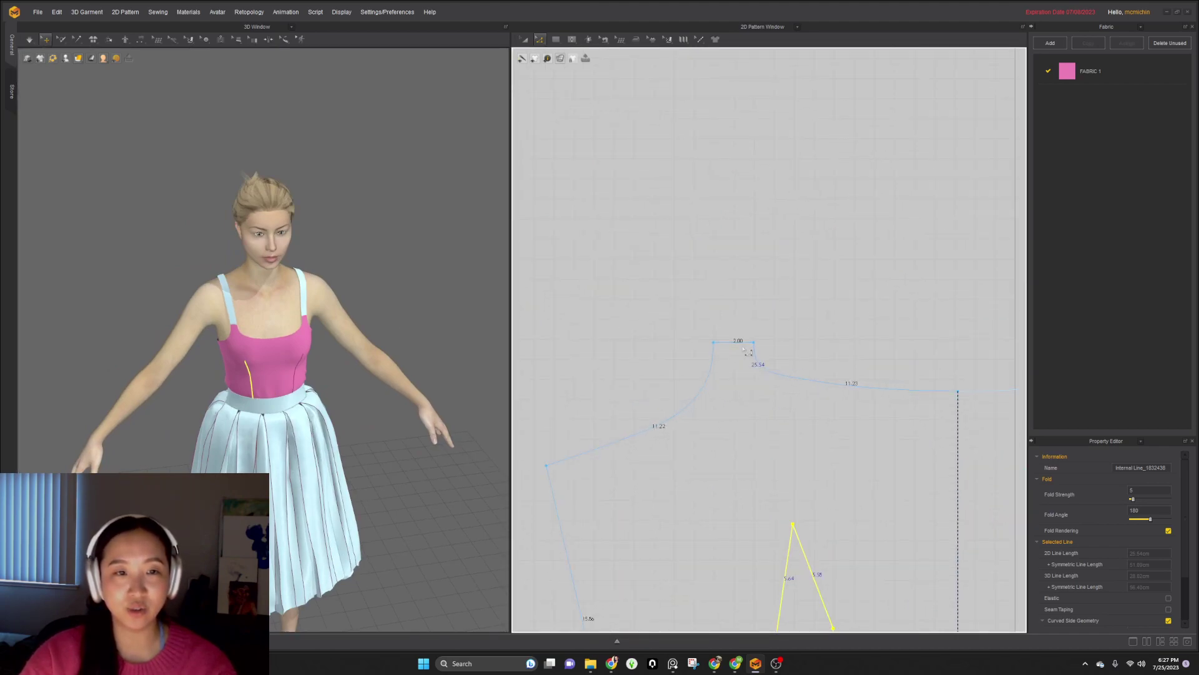
{"action": "left_click", "coordinate": [734, 341]}
{"action": "right_click", "coordinate": [740, 342]}
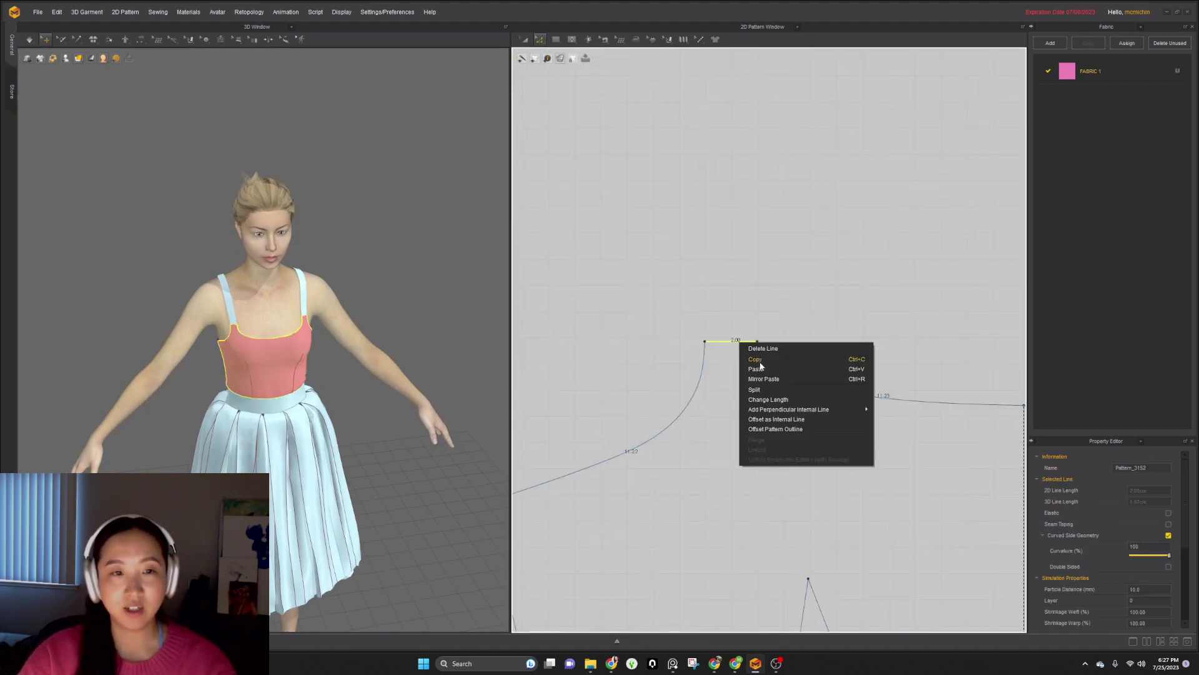
{"action": "left_click", "coordinate": [768, 399]}
{"action": "type", "text": "1"}
{"action": "left_click", "coordinate": [619, 314]}
{"action": "left_click", "coordinate": [573, 341]}
- Change the length of the strap pattern's lower short edge to 1 cm, shortening it from both ends
{"action": "scroll", "coordinate": [778, 400], "scroll_direction": "down", "scroll_amount": 3}
{"action": "scroll", "coordinate": [778, 399], "scroll_direction": "up", "scroll_amount": 2}
{"action": "scroll", "coordinate": [781, 398], "scroll_direction": "down", "scroll_amount": 3}
{"action": "scroll", "coordinate": [775, 419], "scroll_direction": "up", "scroll_amount": 2}
{"action": "right_click", "coordinate": [757, 400]}
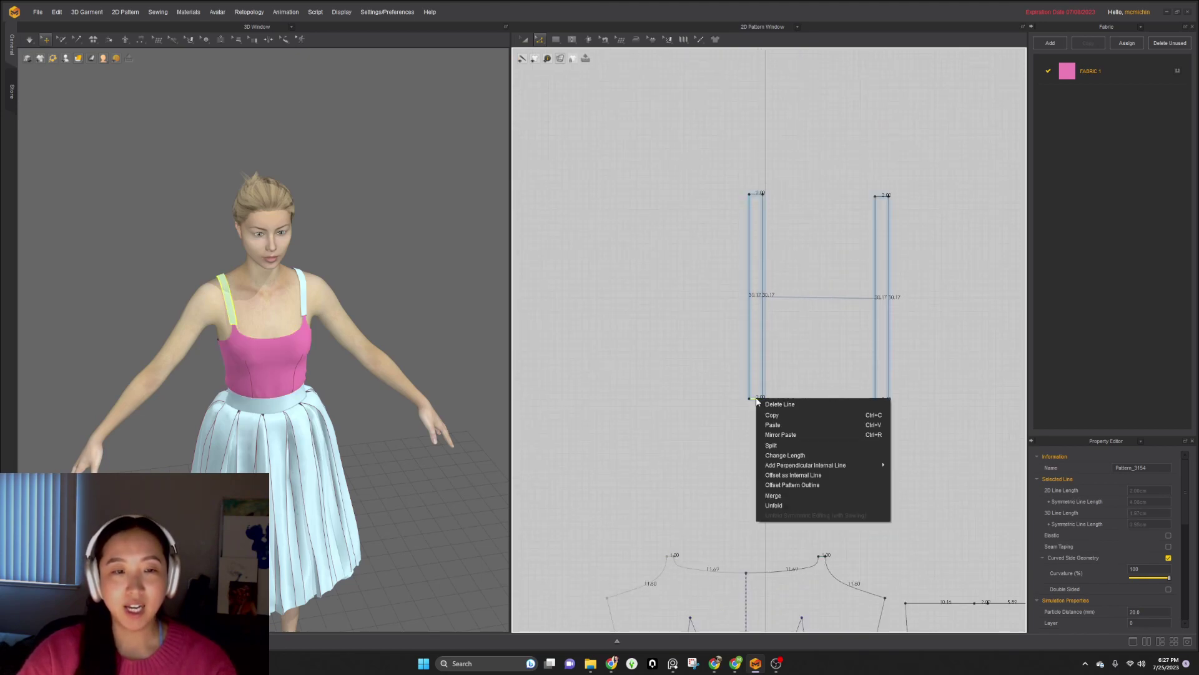
{"action": "left_click", "coordinate": [785, 455]}
{"action": "type", "text": "1"}
{"action": "left_click", "coordinate": [617, 301]}
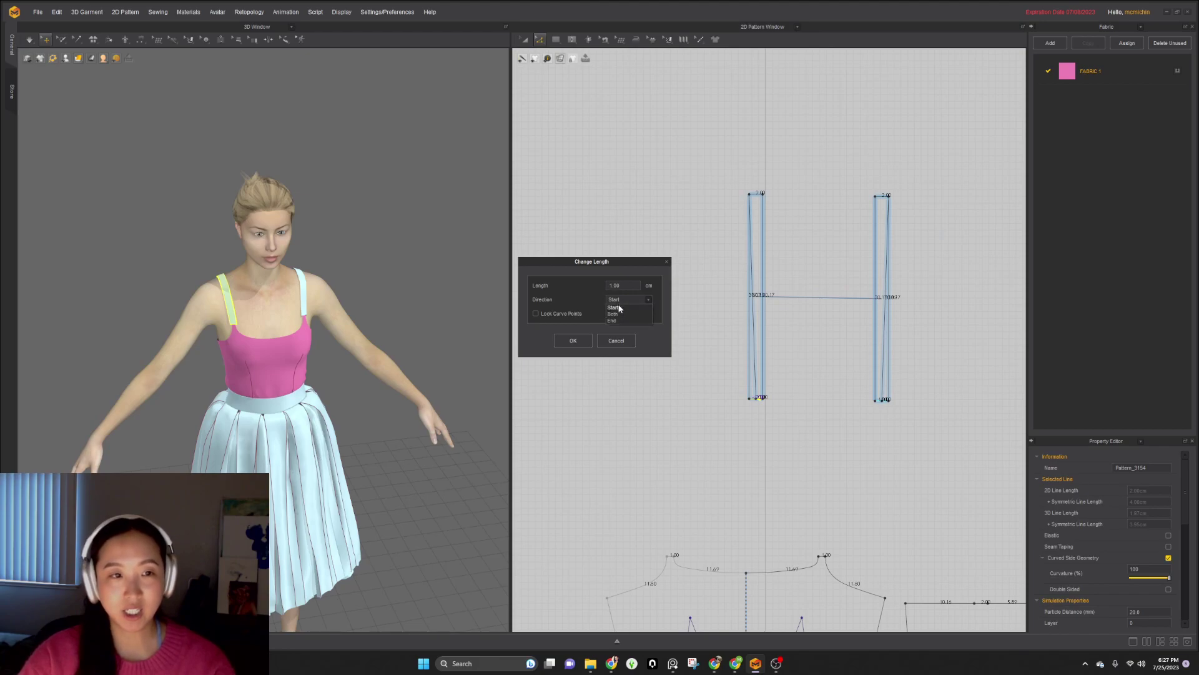
{"action": "left_click", "coordinate": [613, 320]}
{"action": "left_click", "coordinate": [572, 340]}
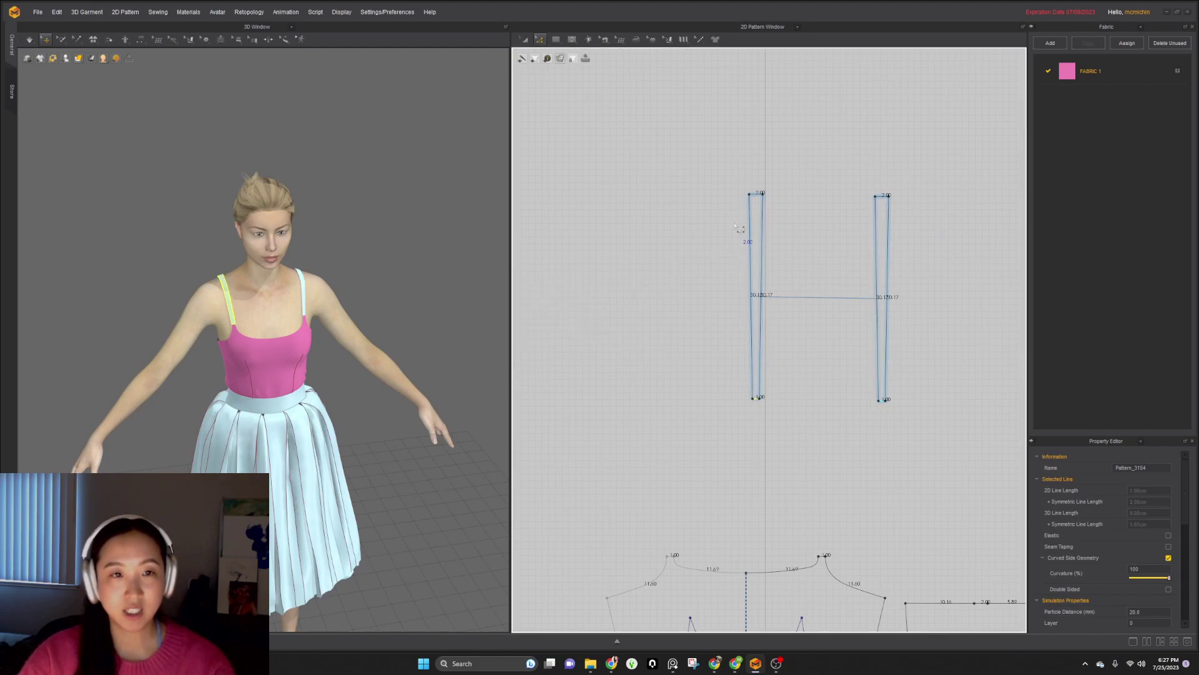
- Change the length of the strap pattern's upper short edge to 1 cm with the direction set to Both
{"action": "right_click", "coordinate": [760, 196]}
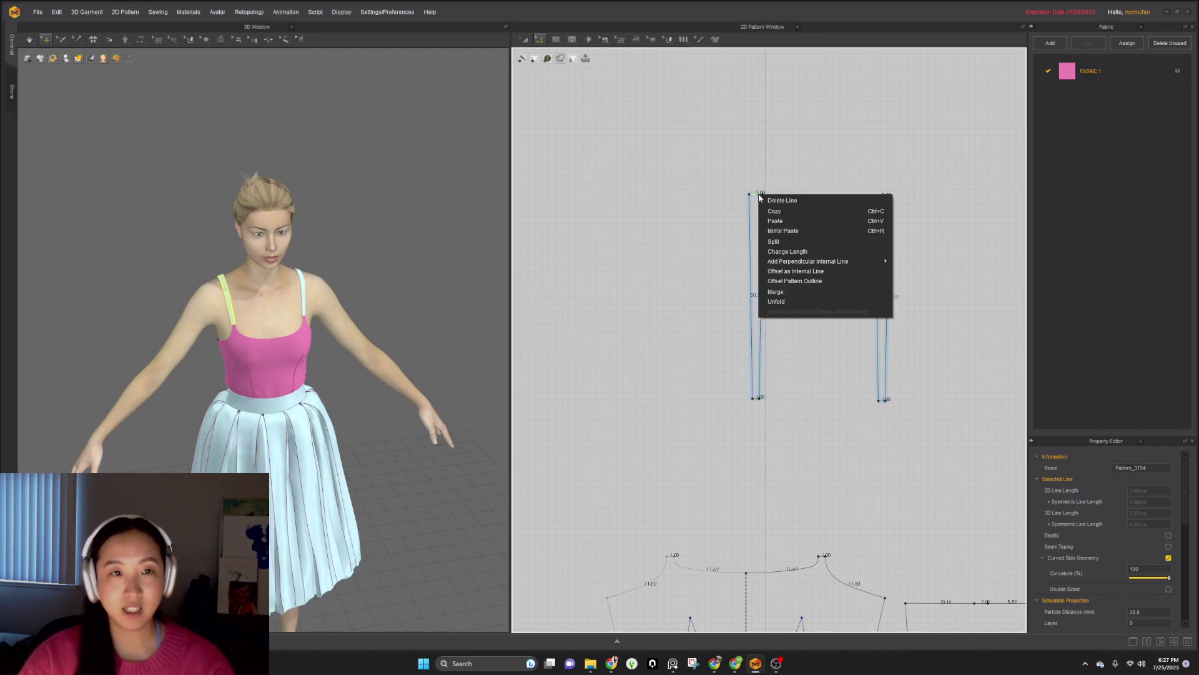
{"action": "left_click", "coordinate": [777, 252]}
{"action": "type", "text": "1"}
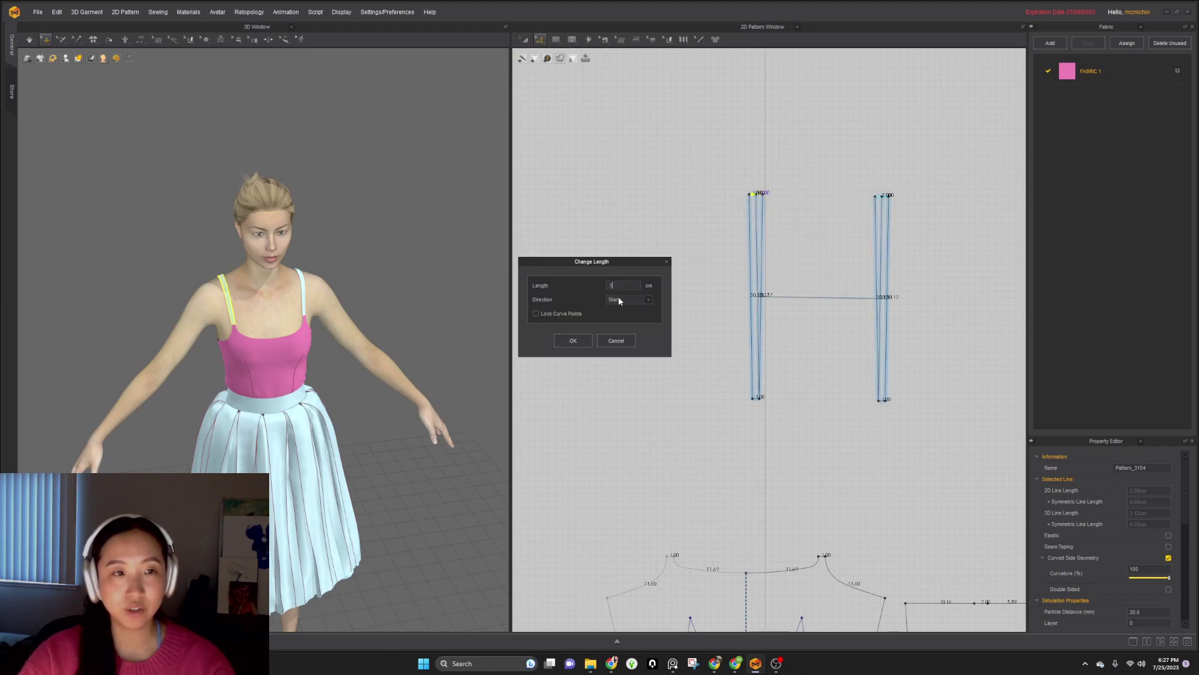
{"action": "left_click", "coordinate": [615, 313]}
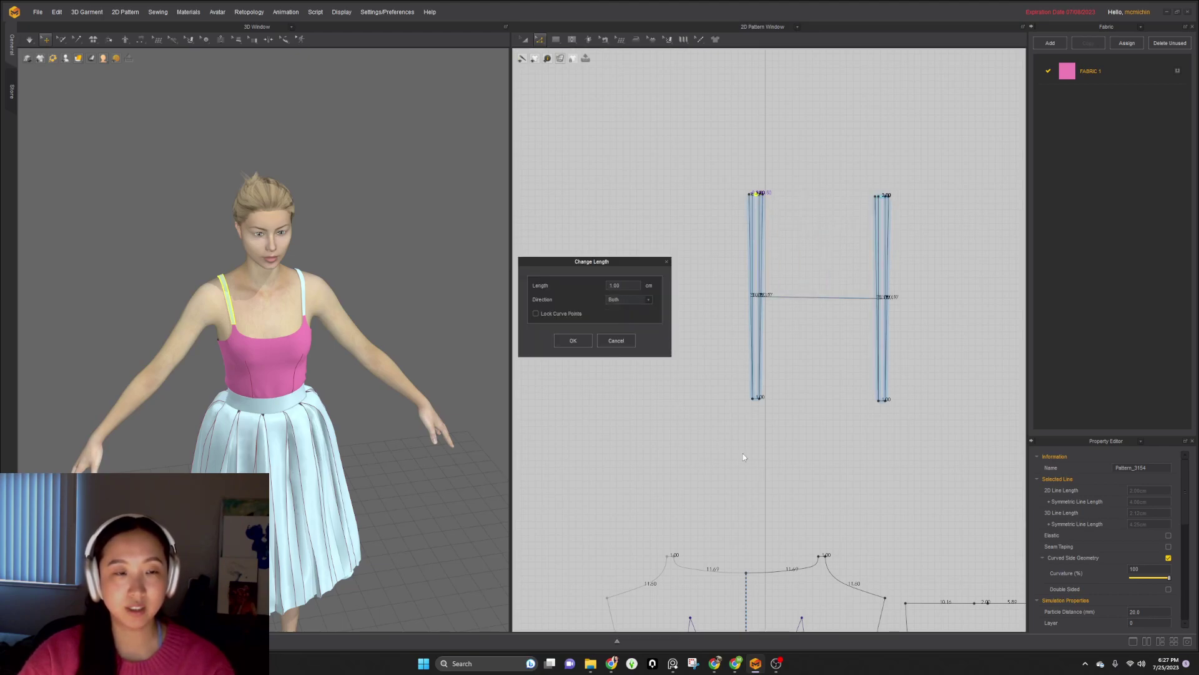
{"action": "left_click", "coordinate": [562, 343]}
{"action": "middle_click_drag", "start_coordinate": [767, 491], "coordinate": [742, 366]}
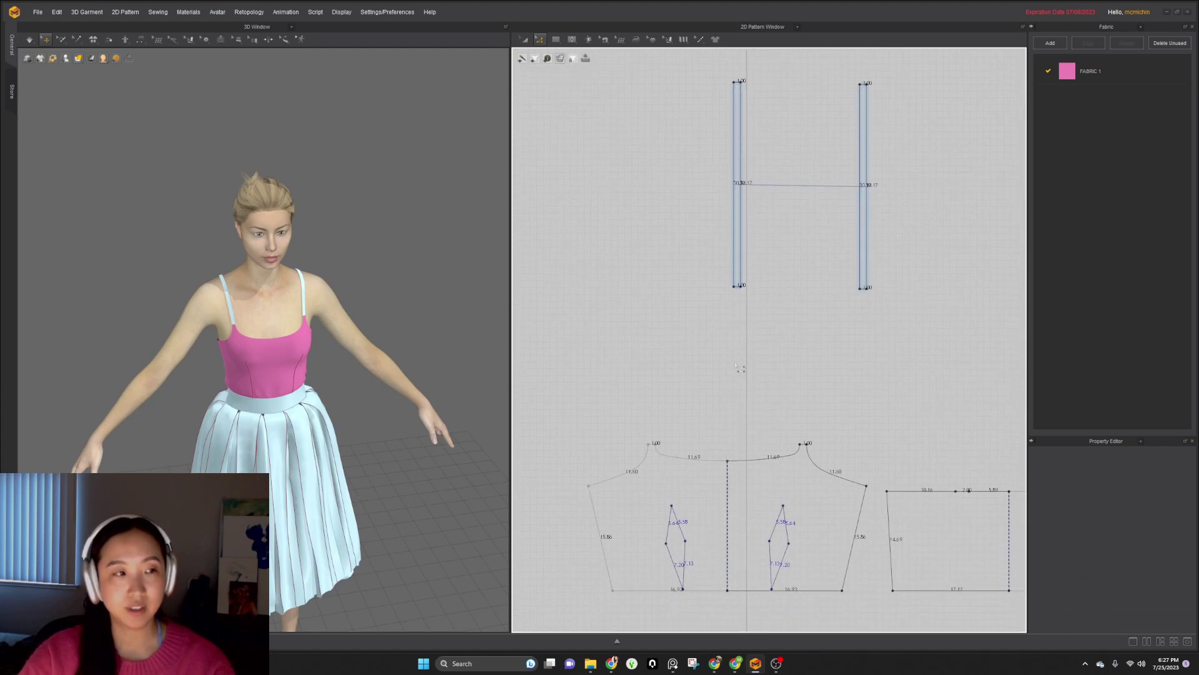
- Simulate the dress with the narrowed straps and freeze the front and back bodice panels
{"action": "scroll", "coordinate": [275, 337], "scroll_direction": "up", "scroll_amount": 5}
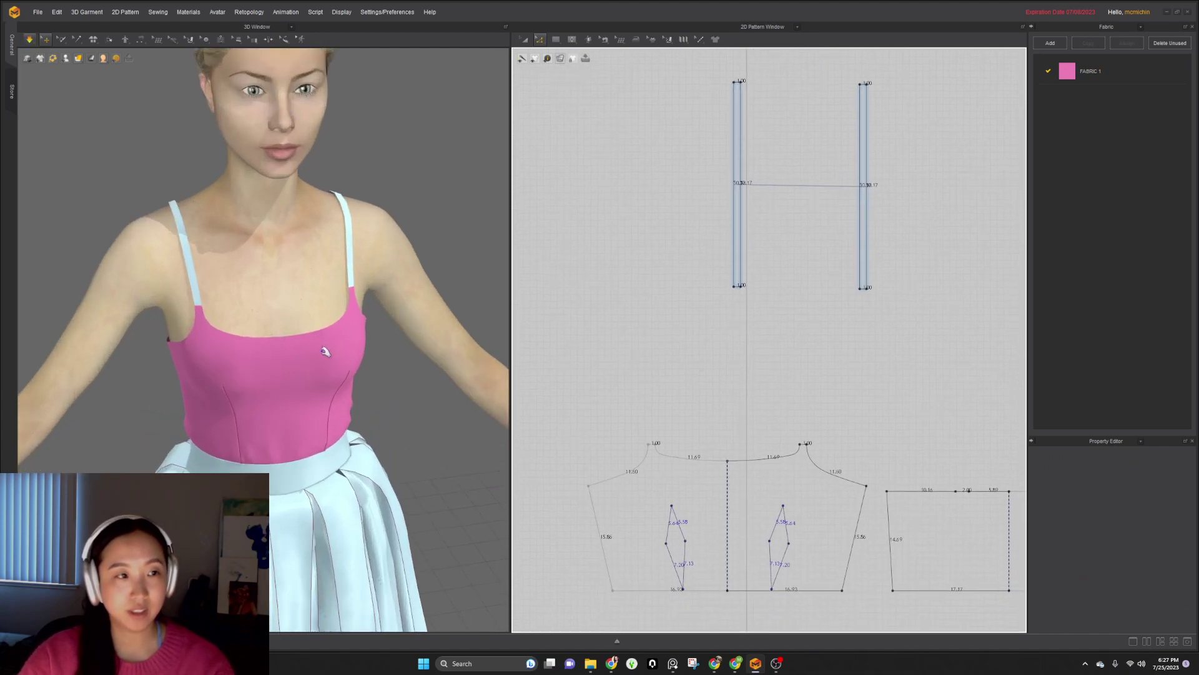
{"action": "right_click_drag", "start_coordinate": [313, 353], "coordinate": [223, 369]}
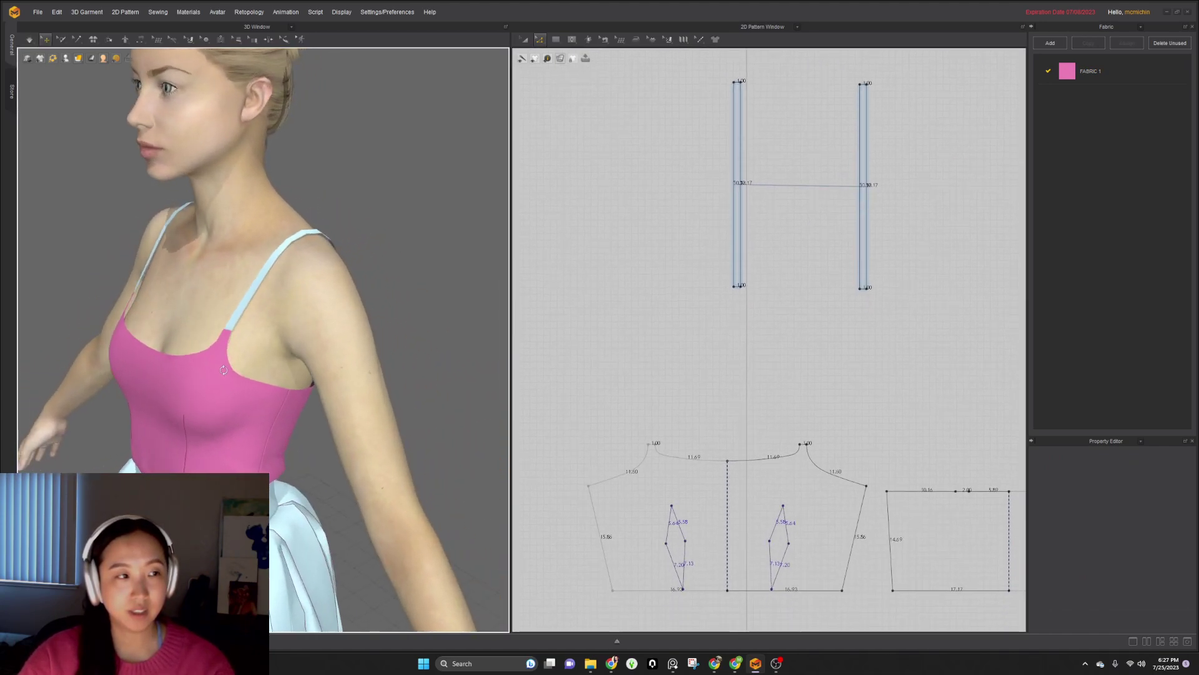
{"action": "left_click", "coordinate": [153, 368]}
{"action": "right_click_drag", "start_coordinate": [160, 422], "coordinate": [110, 343]}
{"action": "scroll", "coordinate": [198, 369], "scroll_direction": "down", "scroll_amount": 3}
{"action": "right_click_drag", "start_coordinate": [206, 359], "coordinate": [163, 367]}
{"action": "scroll", "coordinate": [164, 367], "scroll_direction": "down", "scroll_amount": 3}
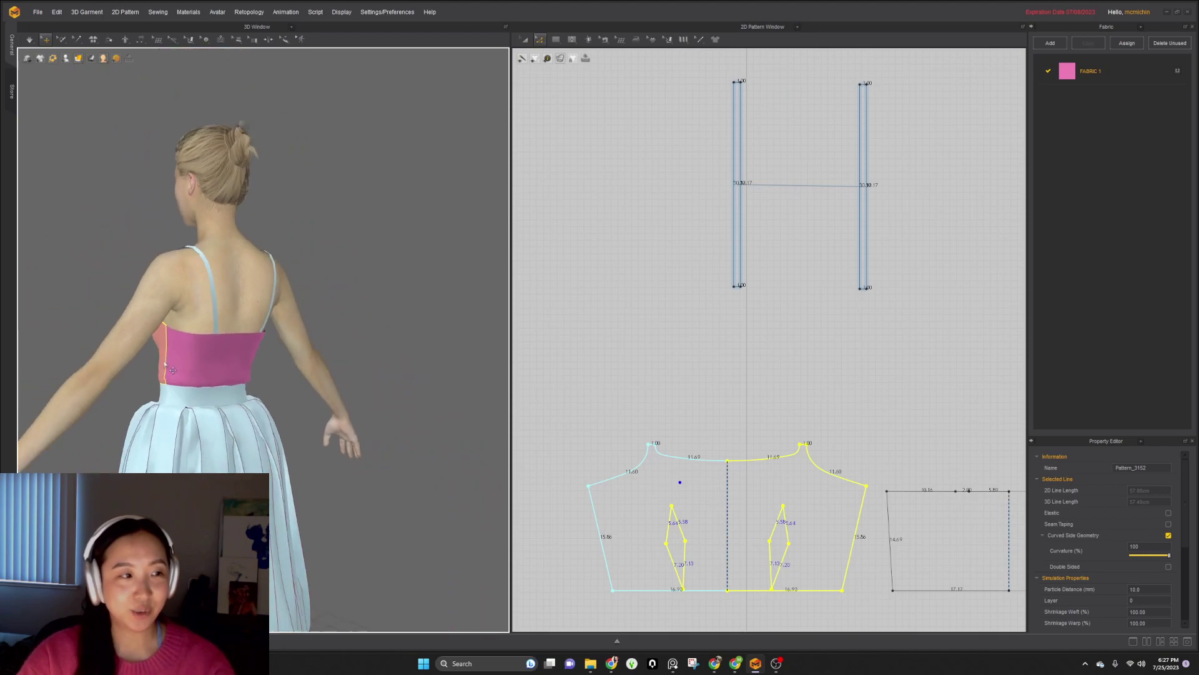
{"action": "left_click", "coordinate": [202, 369], "text": "shift"}
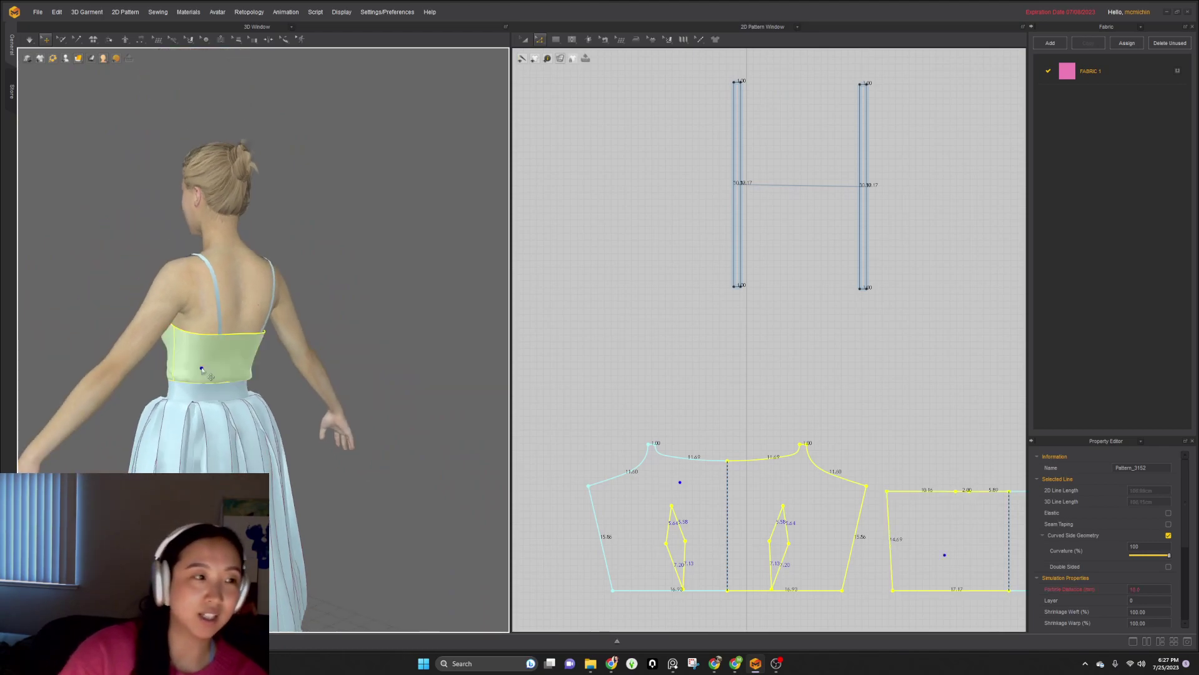
{"action": "key", "text": "2"}
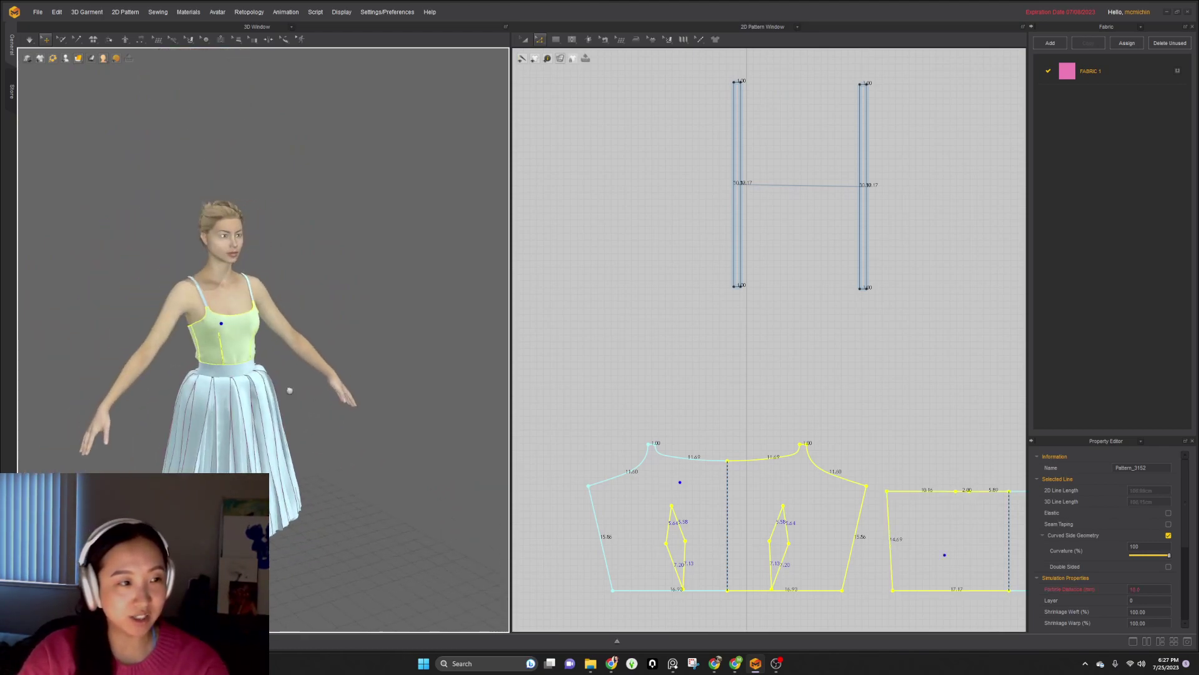
{"action": "scroll", "coordinate": [269, 334], "scroll_direction": "up", "scroll_amount": 5}
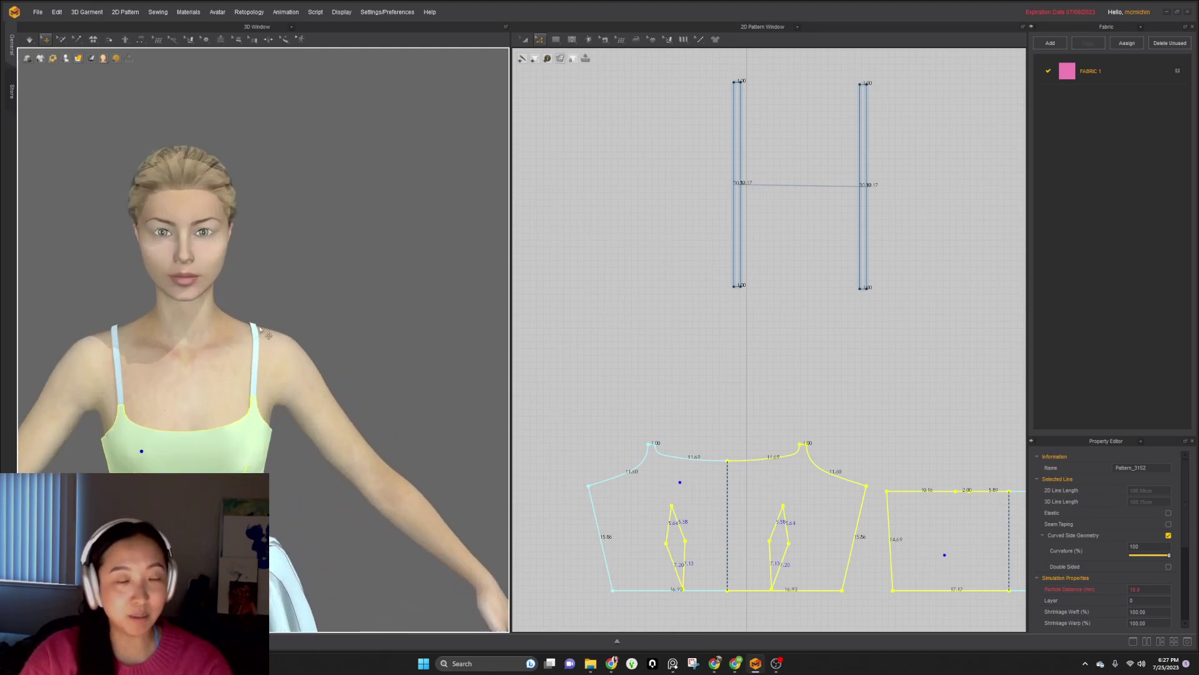
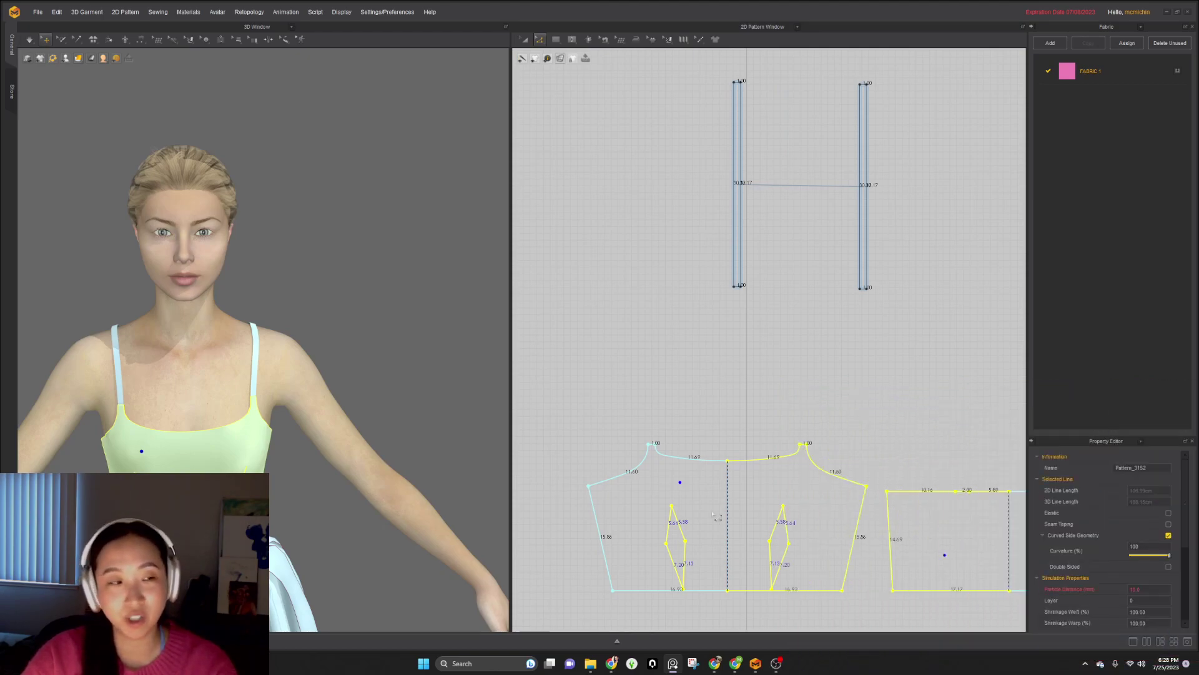
- Reposition one strap pattern so it lies level with its symmetric counterpart
{"action": "scroll", "coordinate": [788, 343], "scroll_direction": "down", "scroll_amount": 4}
{"action": "scroll", "coordinate": [788, 344], "scroll_direction": "up", "scroll_amount": 6}
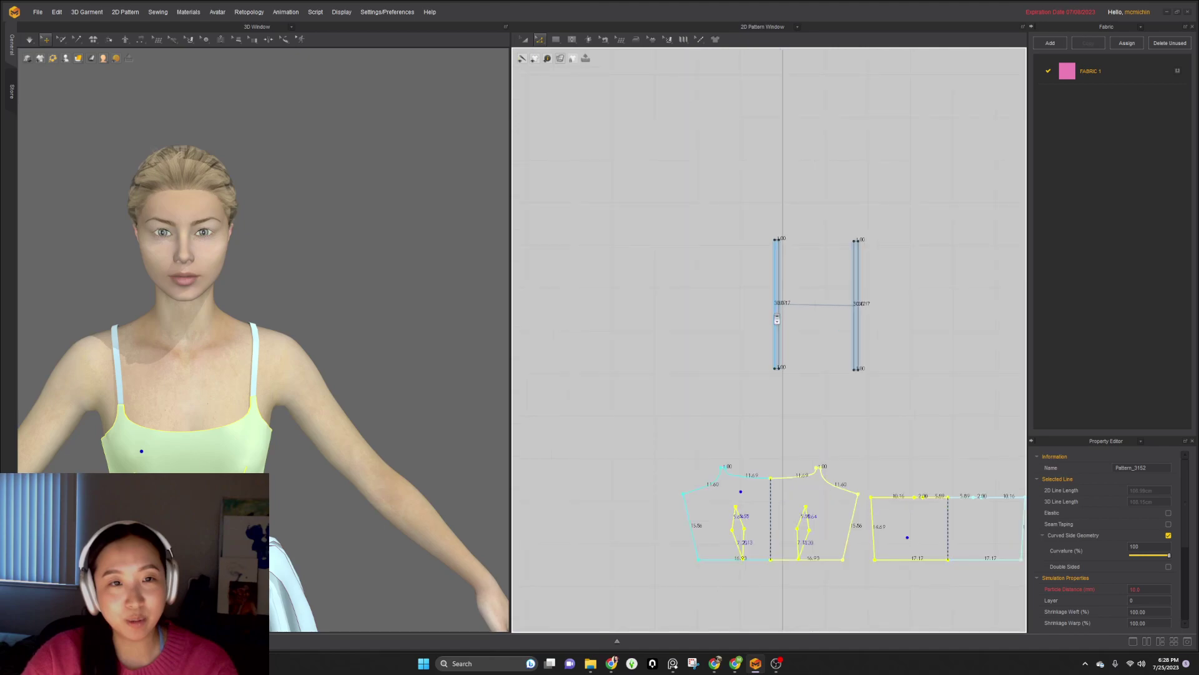
{"action": "right_click_drag", "start_coordinate": [236, 330], "coordinate": [253, 431]}
{"action": "scroll", "coordinate": [253, 436], "scroll_direction": "up", "scroll_amount": 6}
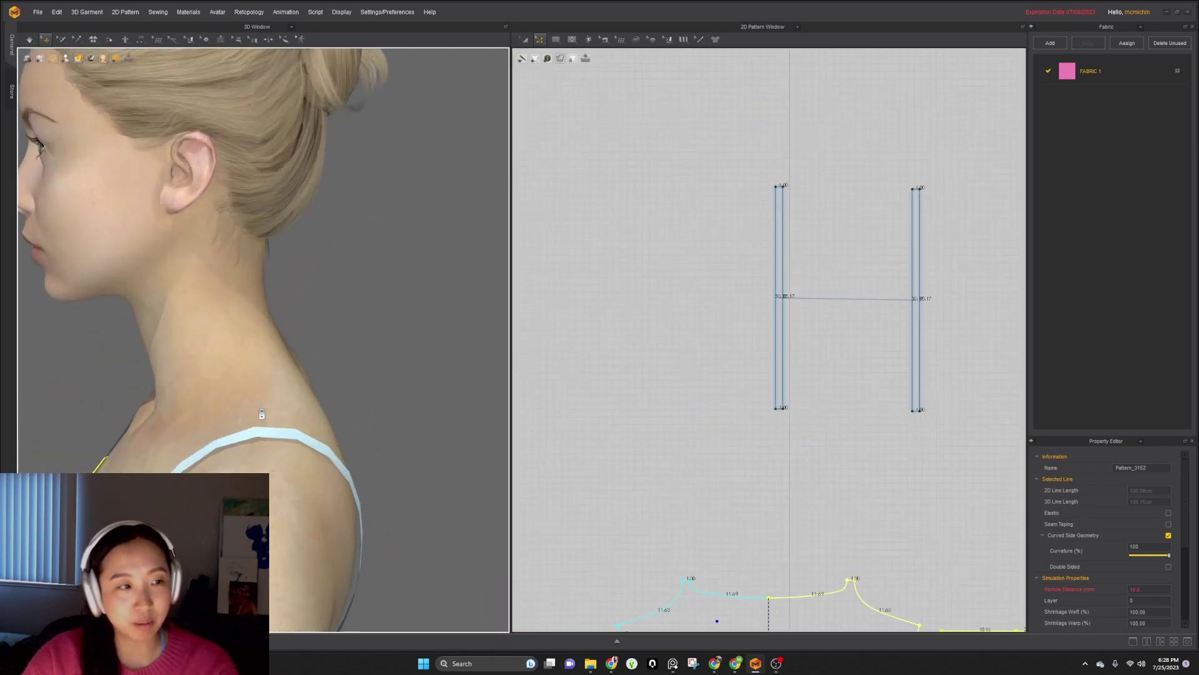
{"action": "left_click", "coordinate": [252, 436]}
{"action": "middle_click_drag", "start_coordinate": [325, 453], "coordinate": [271, 363]}
{"action": "scroll", "coordinate": [927, 312], "scroll_direction": "up", "scroll_amount": 3}
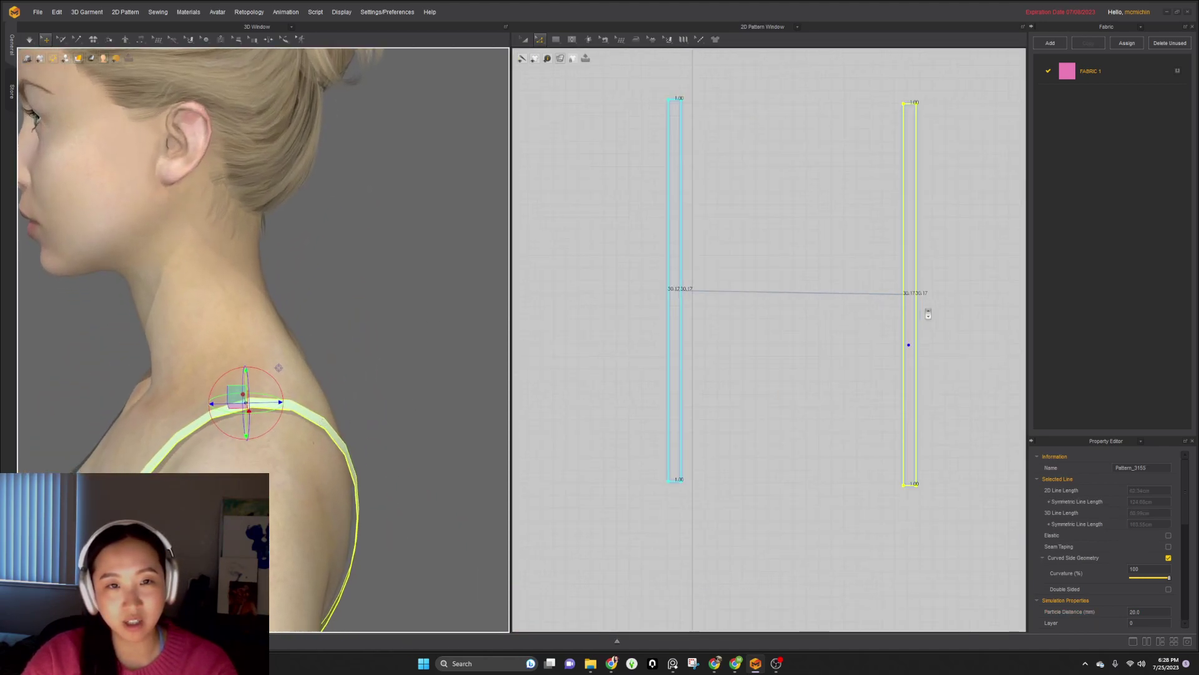
{"action": "key", "text": "a"}
{"action": "left_click", "coordinate": [675, 244]}
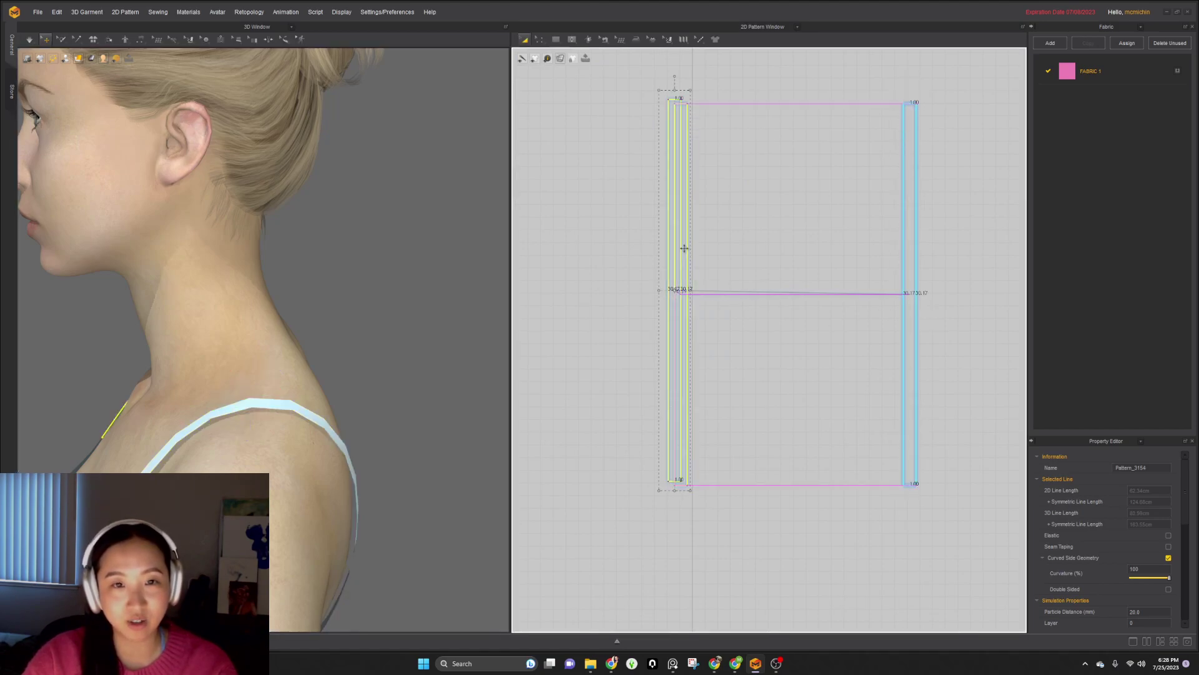
{"action": "left_click", "coordinate": [963, 387]}
- Draw a horizontal internal line about 1 cm long across the full width of one strap pattern, below its midpoint
{"action": "right_click_drag", "start_coordinate": [404, 432], "coordinate": [329, 414]}
{"action": "left_click", "coordinate": [329, 414]}
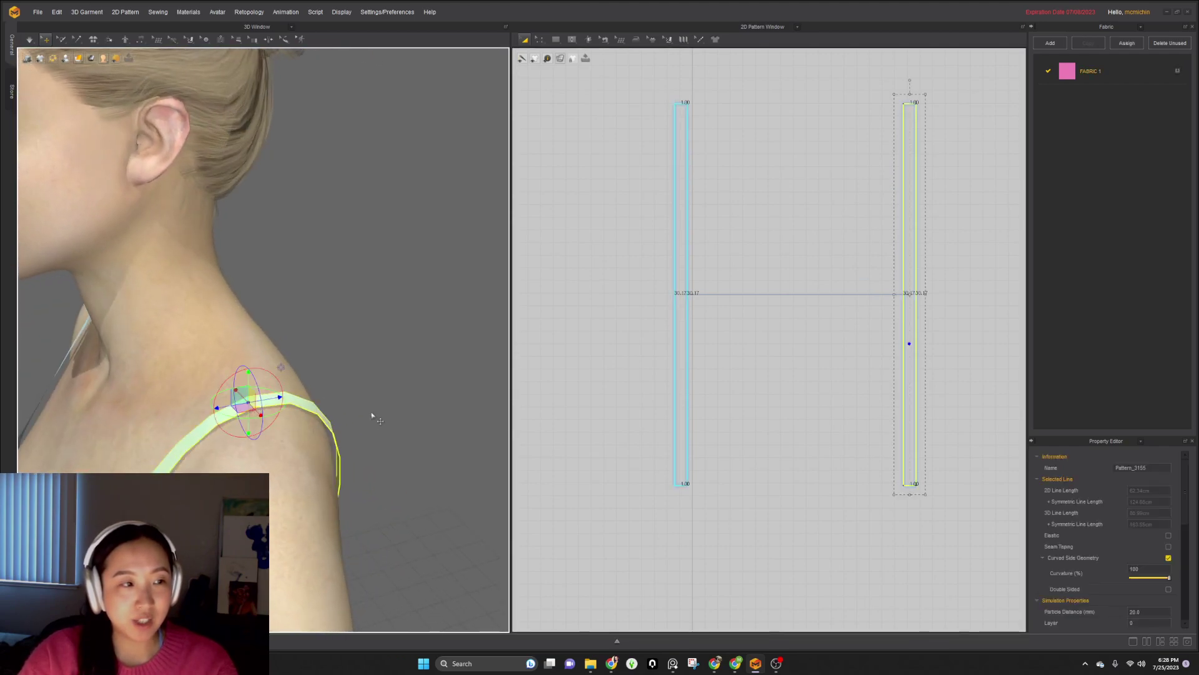
{"action": "scroll", "coordinate": [930, 320], "scroll_direction": "up", "scroll_amount": 3}
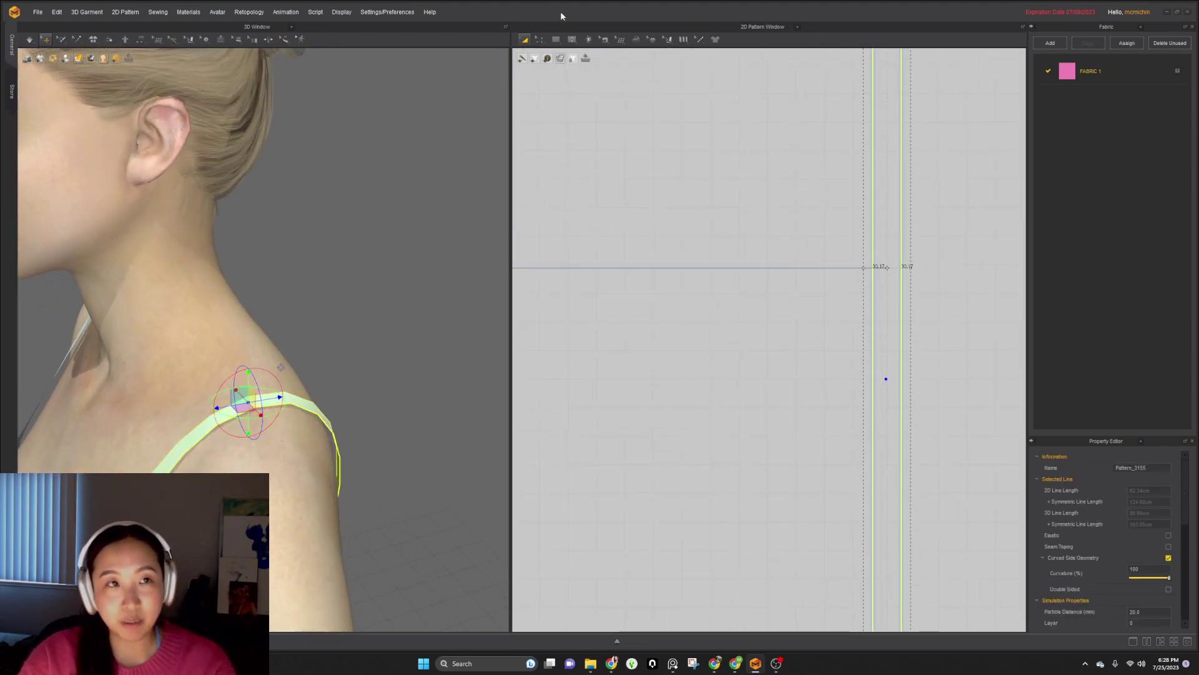
{"action": "left_click", "coordinate": [571, 40]}
{"action": "left_click", "coordinate": [583, 60]}
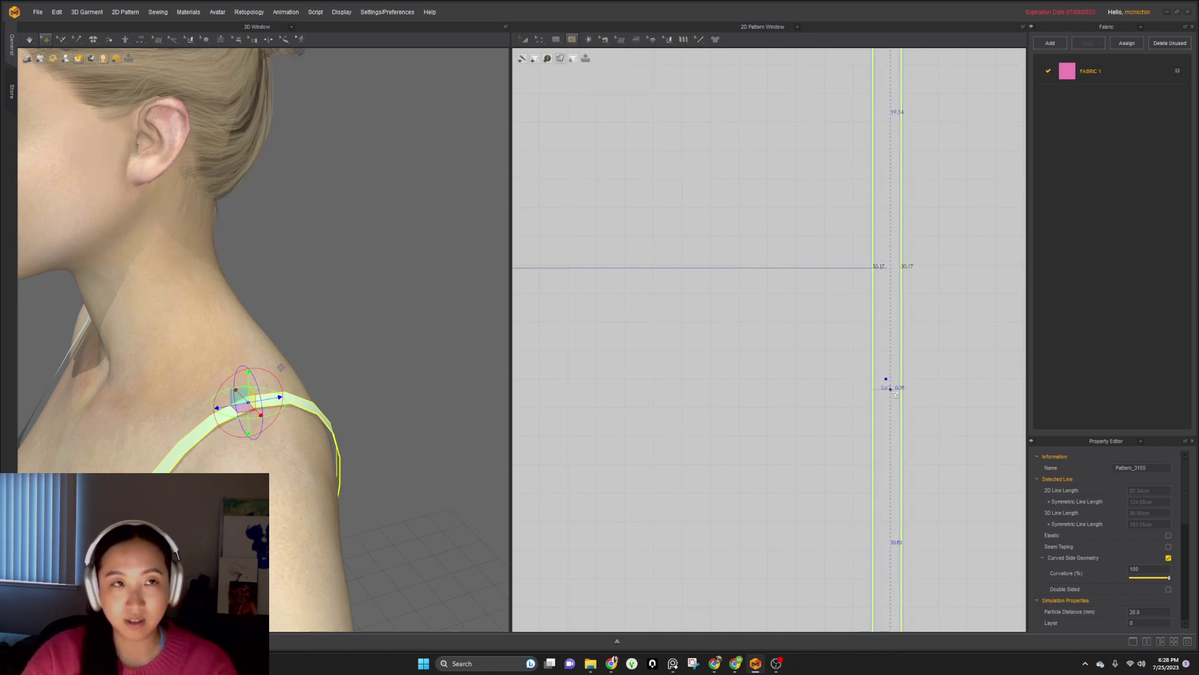
{"action": "scroll", "coordinate": [893, 387], "scroll_direction": "up", "scroll_amount": 2}
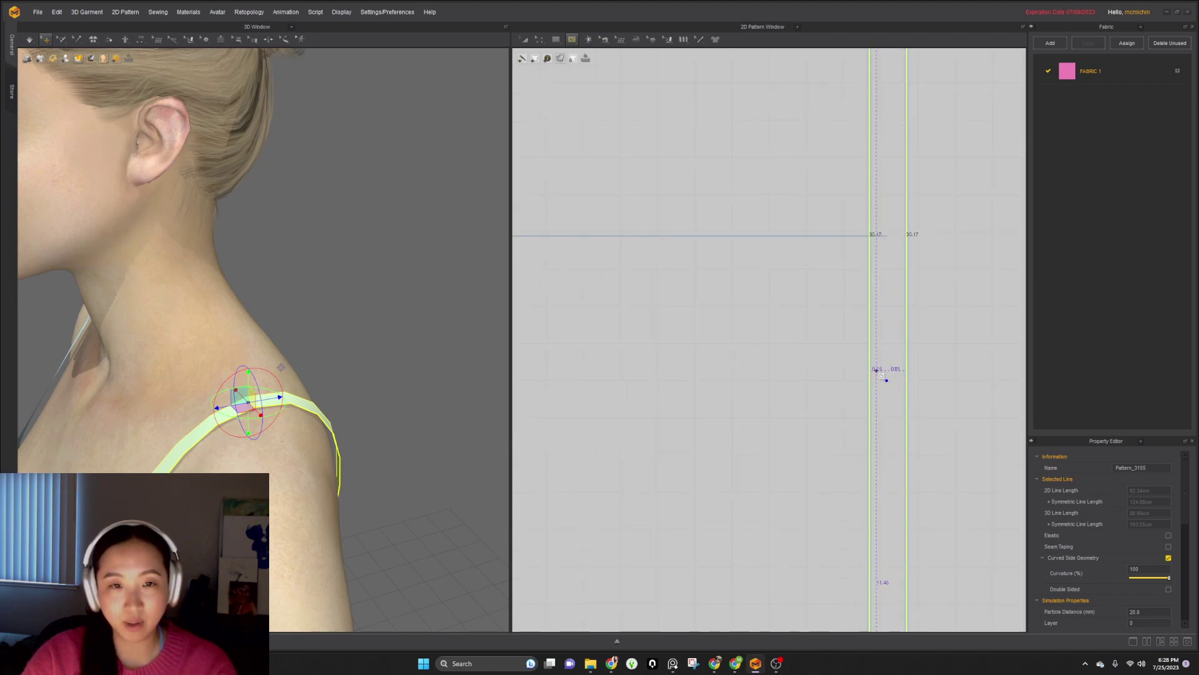
{"action": "left_click", "coordinate": [875, 371]}
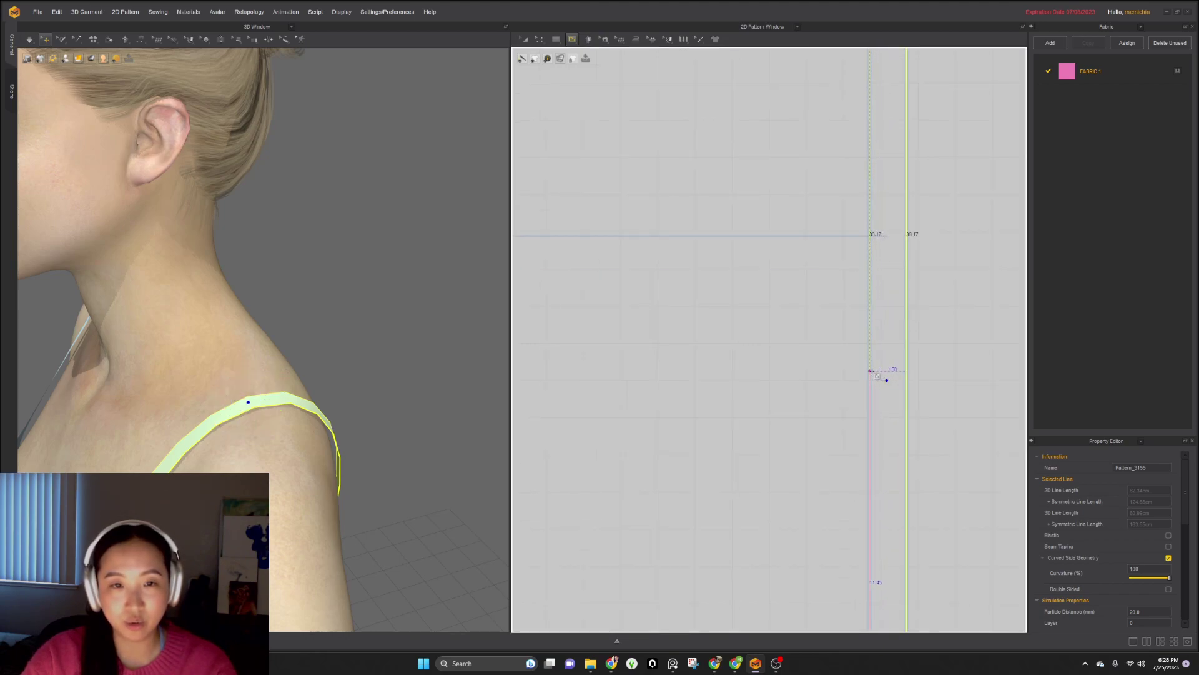
{"action": "left_click", "coordinate": [906, 372]}
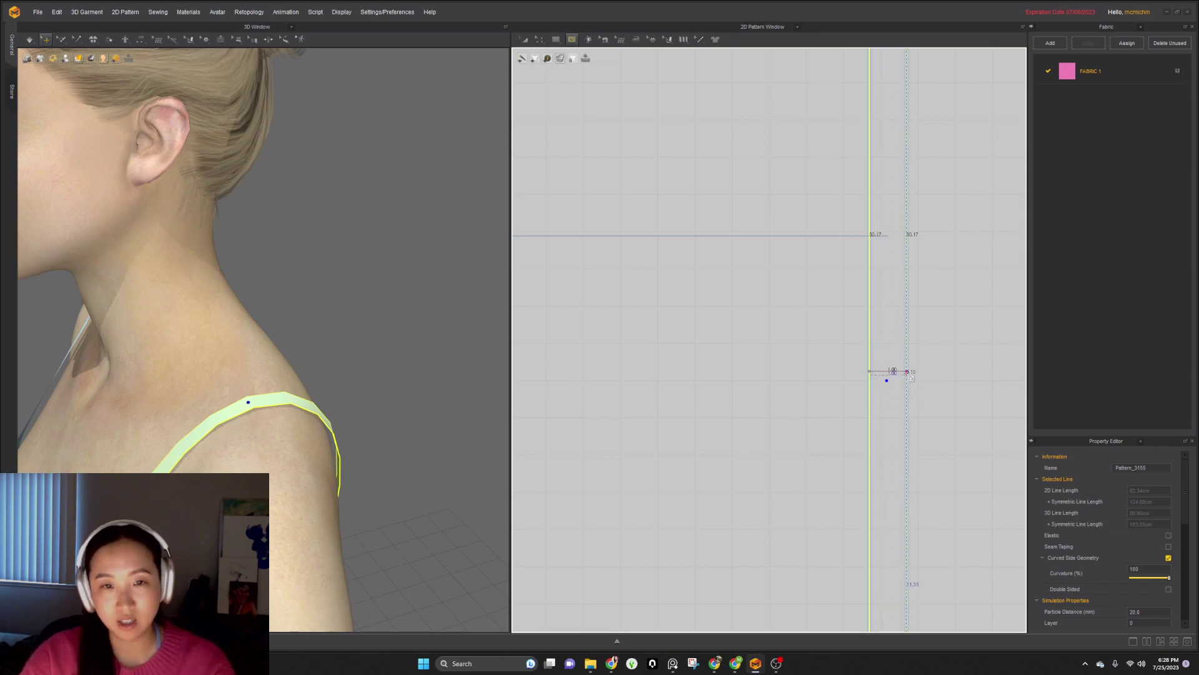
{"action": "left_click", "coordinate": [869, 370]}
- Draw a second horizontal internal line across the same strap and move it about 1.1 cm above the first line
{"action": "left_click", "coordinate": [869, 417]}
{"action": "double_click", "coordinate": [906, 418]}
{"action": "key", "text": "a"}
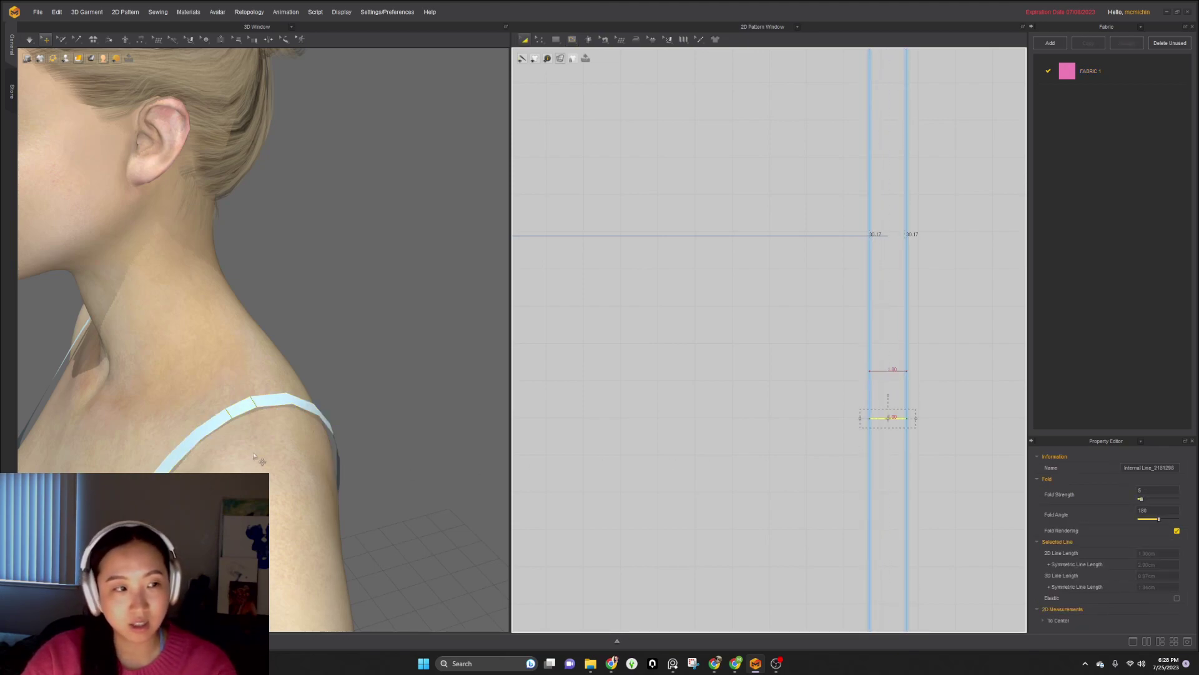
{"action": "scroll", "coordinate": [260, 459], "scroll_direction": "down", "scroll_amount": 3}
{"action": "right_click_drag", "start_coordinate": [234, 443], "coordinate": [255, 440]}
{"action": "left_click_drag", "start_coordinate": [892, 424], "coordinate": [892, 338]}
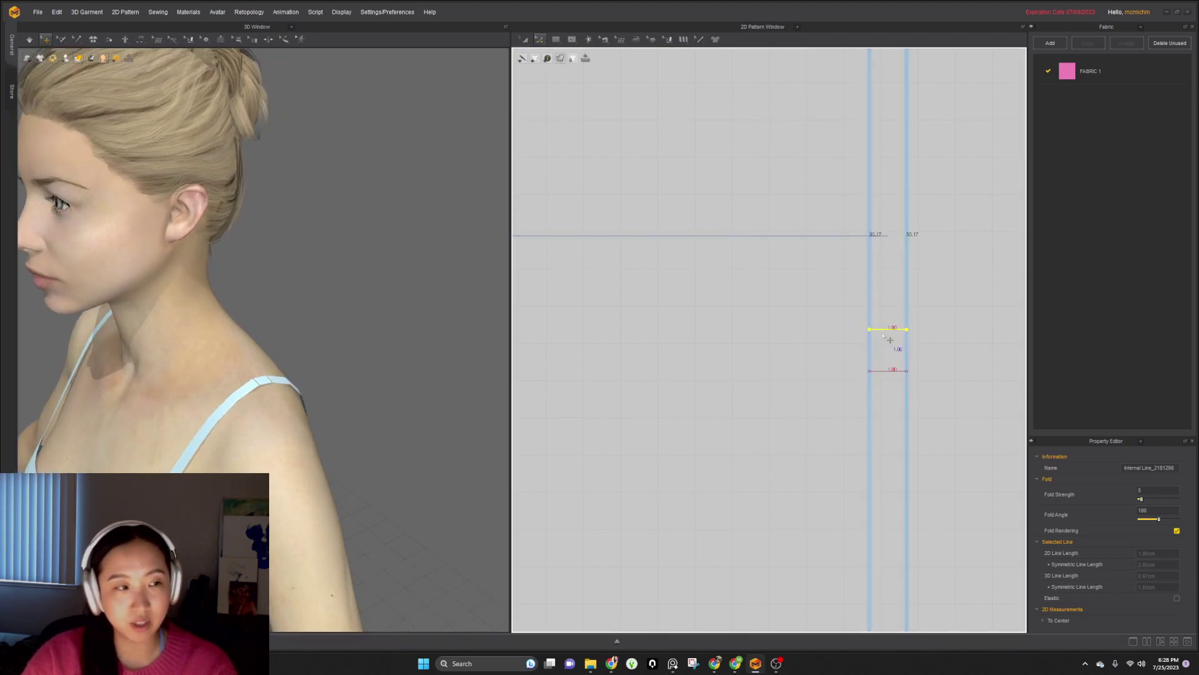
{"action": "right_click_drag", "start_coordinate": [292, 406], "coordinate": [369, 407]}
{"action": "scroll", "coordinate": [881, 319], "scroll_direction": "down", "scroll_amount": 5}
{"action": "right_click_drag", "start_coordinate": [249, 444], "coordinate": [160, 450]}
- Duplicate both strap patterns and place the copies above the originals
{"action": "left_click", "coordinate": [877, 275]}
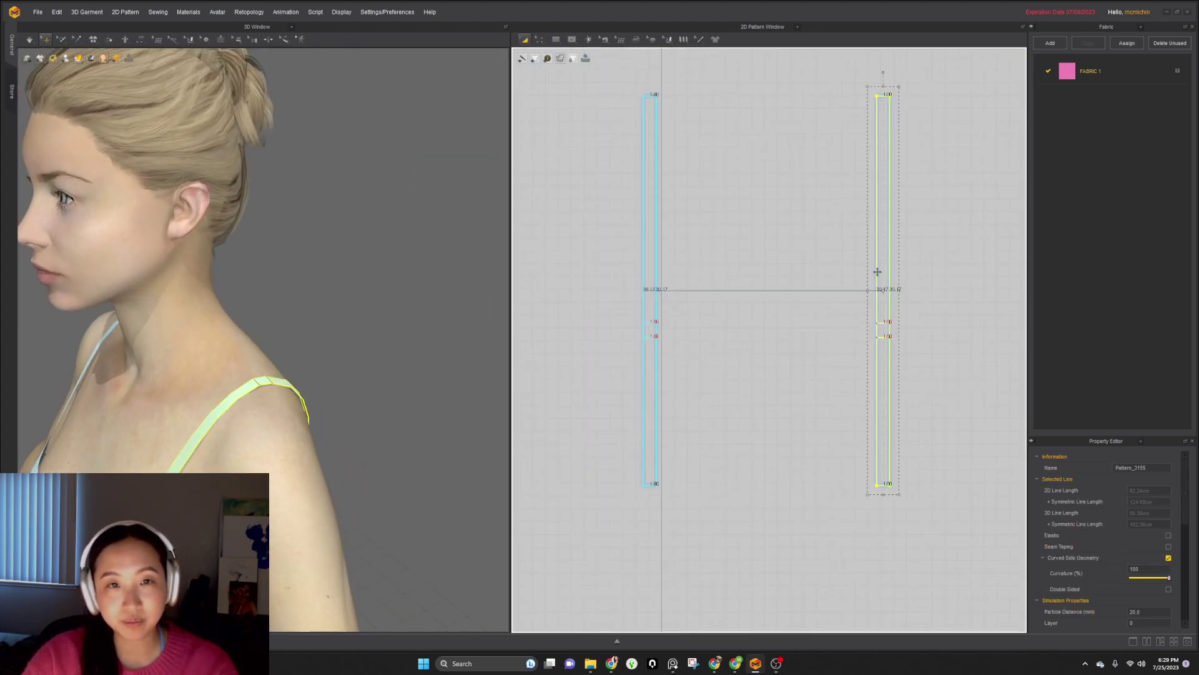
{"action": "left_click", "coordinate": [655, 252], "text": "shift"}
{"action": "scroll", "coordinate": [654, 252], "scroll_direction": "down", "scroll_amount": 4}
{"action": "left_click_drag", "start_coordinate": [725, 281], "coordinate": [729, 142]}
{"action": "left_click", "coordinate": [726, 149]}
{"action": "scroll", "coordinate": [387, 208], "scroll_direction": "down", "scroll_amount": 3}
{"action": "right_click_drag", "start_coordinate": [330, 214], "coordinate": [333, 241]}
- Delete the two internal lines from the duplicated strap patterns
{"action": "key", "text": "z"}
{"action": "scroll", "coordinate": [694, 280], "scroll_direction": "up", "scroll_amount": 5}
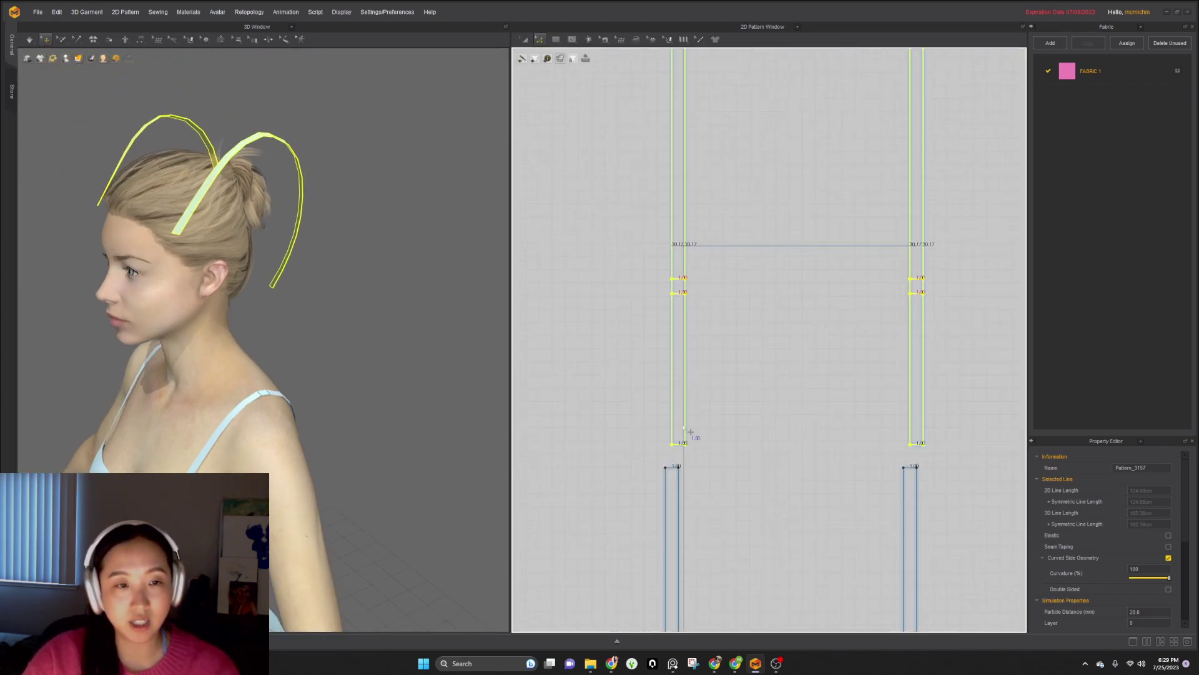
{"action": "left_click", "coordinate": [643, 268]}
{"action": "left_click_drag", "start_coordinate": [634, 268], "coordinate": [738, 320]}
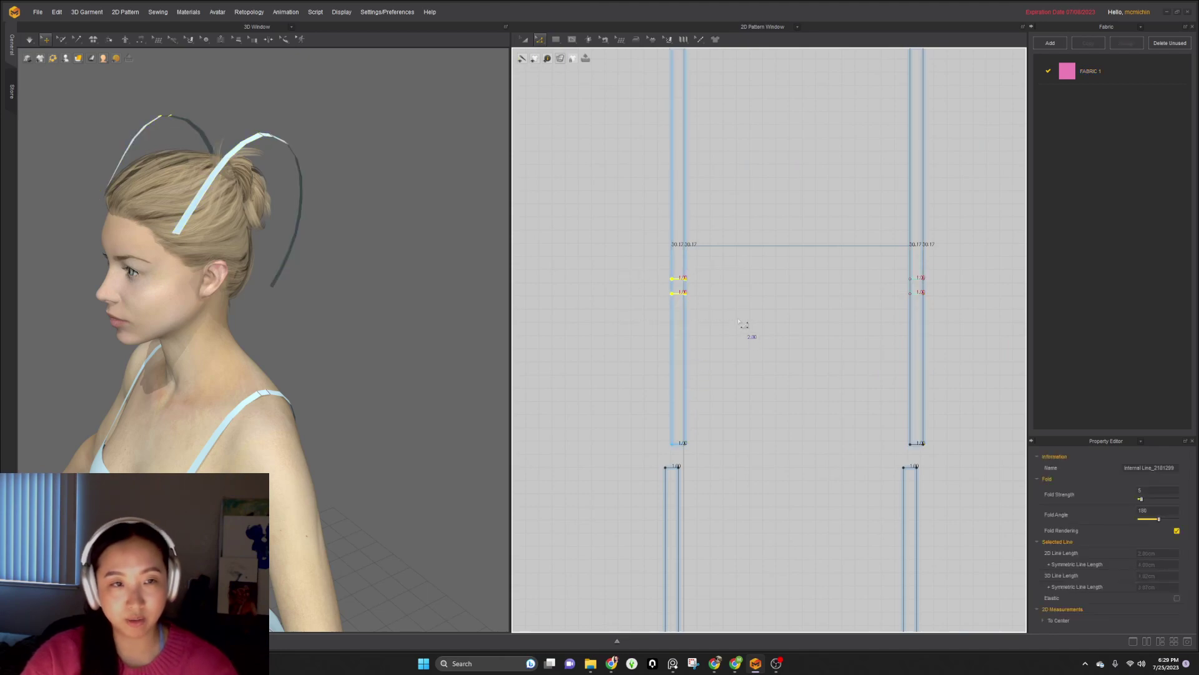
{"action": "key", "text": "Delete"}
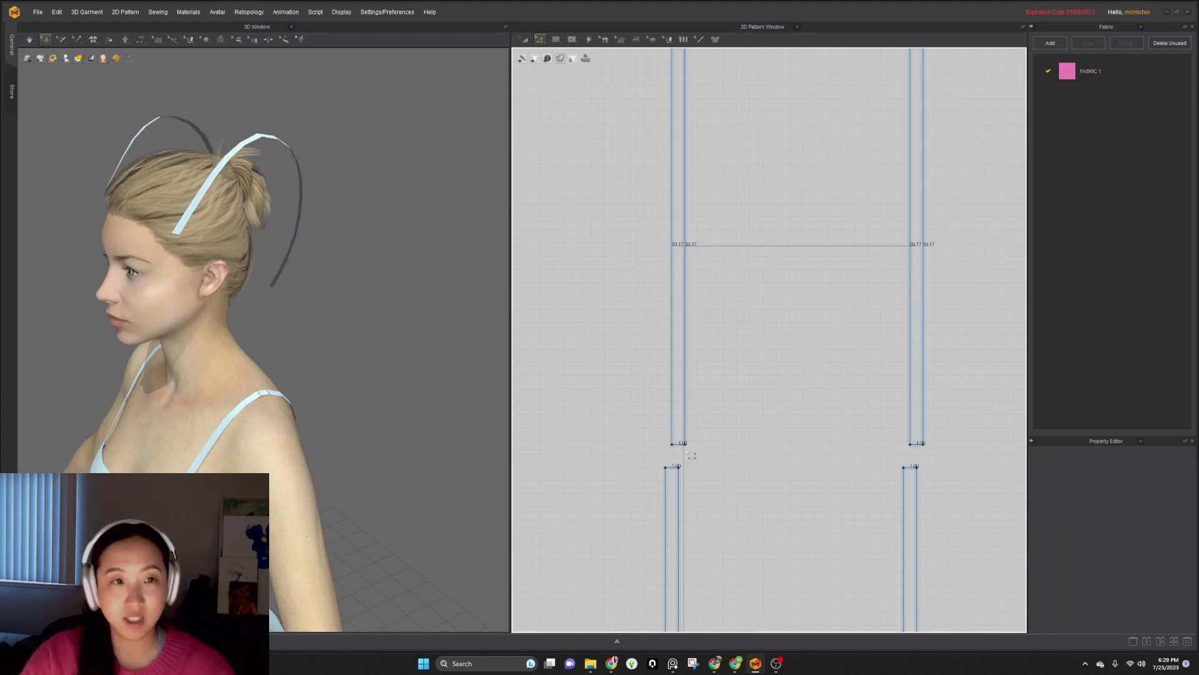
- Shorten the duplicated straps to pieces about 4.1 cm long and place them just above the original straps
{"action": "left_click_drag", "start_coordinate": [678, 445], "coordinate": [679, 101]}
{"action": "middle_click_drag", "start_coordinate": [730, 151], "coordinate": [739, 269]}
{"action": "key", "text": "a"}
{"action": "left_click_drag", "start_coordinate": [682, 188], "coordinate": [675, 491]}
{"action": "key", "text": "ctrl+z"}
{"action": "left_click", "coordinate": [926, 181], "text": "shift"}
{"action": "middle_click_drag", "start_coordinate": [814, 389], "coordinate": [809, 305]}
{"action": "left_click_drag", "start_coordinate": [686, 93], "coordinate": [680, 407]}
{"action": "middle_click_drag", "start_coordinate": [684, 477], "coordinate": [696, 439]}
{"action": "left_click", "coordinate": [696, 439]}
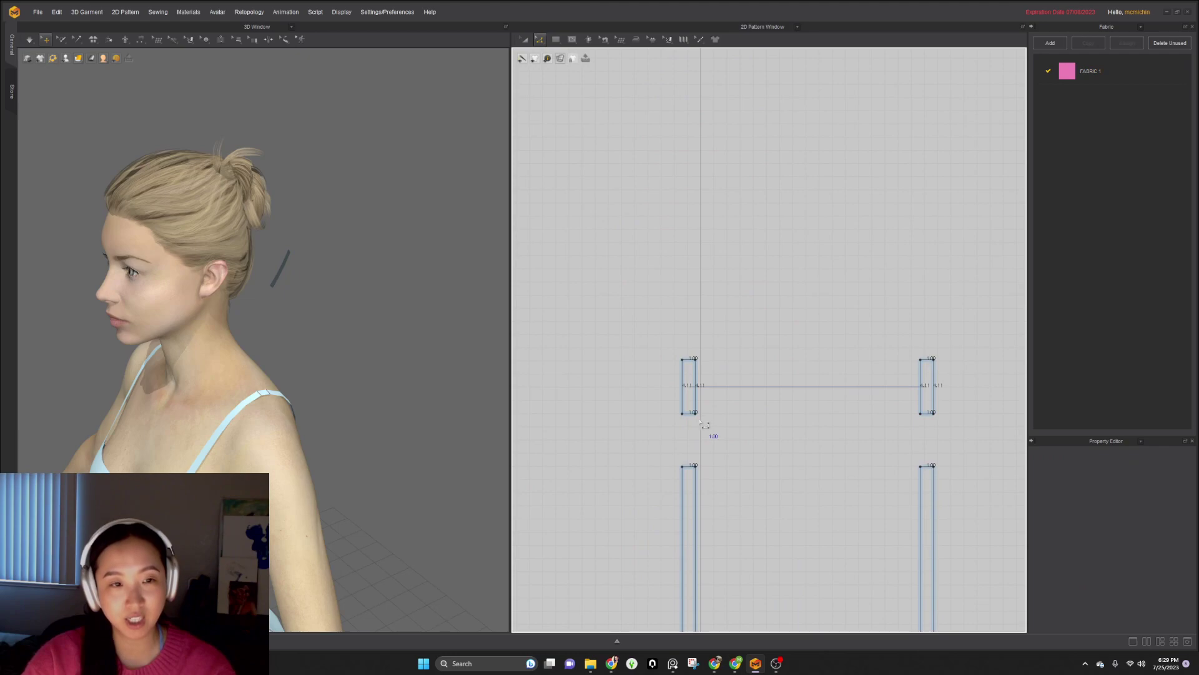
- Move the pair of short pieces between the original straps, beside the straps' internal lines
{"action": "middle_click_drag", "start_coordinate": [714, 451], "coordinate": [698, 297]}
{"action": "scroll", "coordinate": [701, 284], "scroll_direction": "down", "scroll_amount": 5}
{"action": "scroll", "coordinate": [691, 266], "scroll_direction": "up", "scroll_amount": 2}
{"action": "key", "text": "a"}
{"action": "left_click_drag", "start_coordinate": [688, 254], "coordinate": [716, 472]}
{"action": "left_click_drag", "start_coordinate": [856, 253], "coordinate": [830, 471]}
{"action": "middle_click_drag", "start_coordinate": [723, 490], "coordinate": [774, 464]}
{"action": "scroll", "coordinate": [774, 464], "scroll_direction": "up", "scroll_amount": 8}
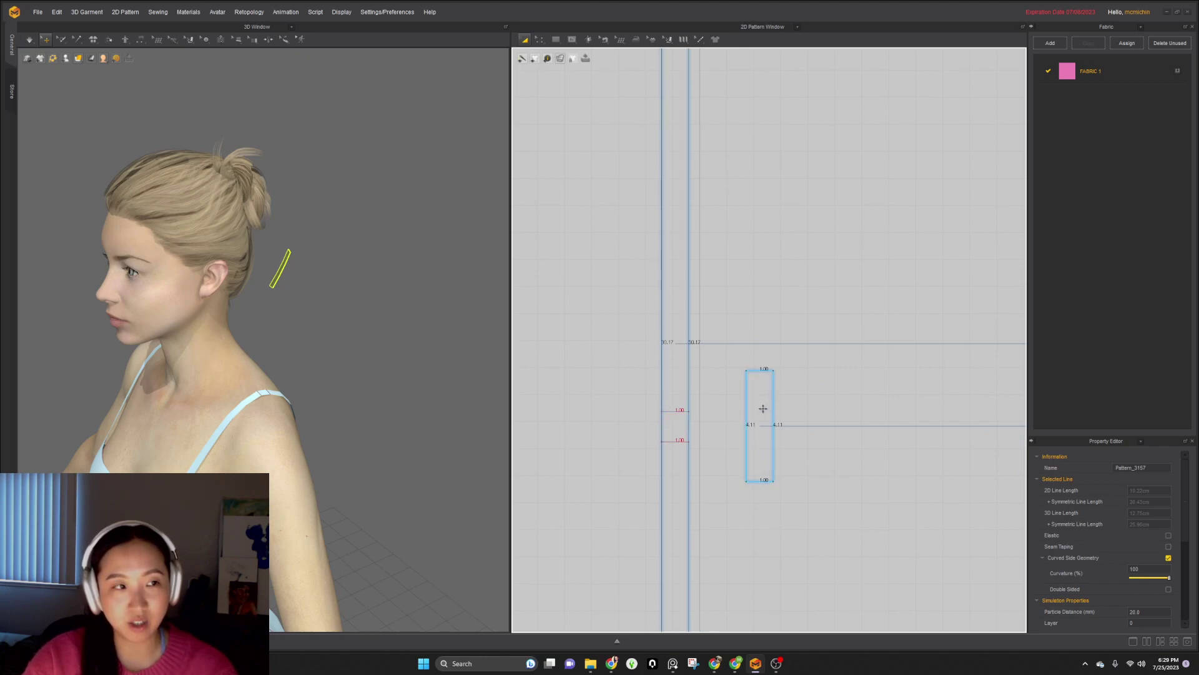
- Position the short piece on the avatar just above the shoulder strap, turned crosswise to the strap
{"action": "right_click_drag", "start_coordinate": [244, 405], "coordinate": [184, 346]}
{"action": "scroll", "coordinate": [373, 368], "scroll_direction": "up", "scroll_amount": 5}
{"action": "right_click_drag", "start_coordinate": [375, 388], "coordinate": [292, 383]}
{"action": "left_click", "coordinate": [673, 665]}
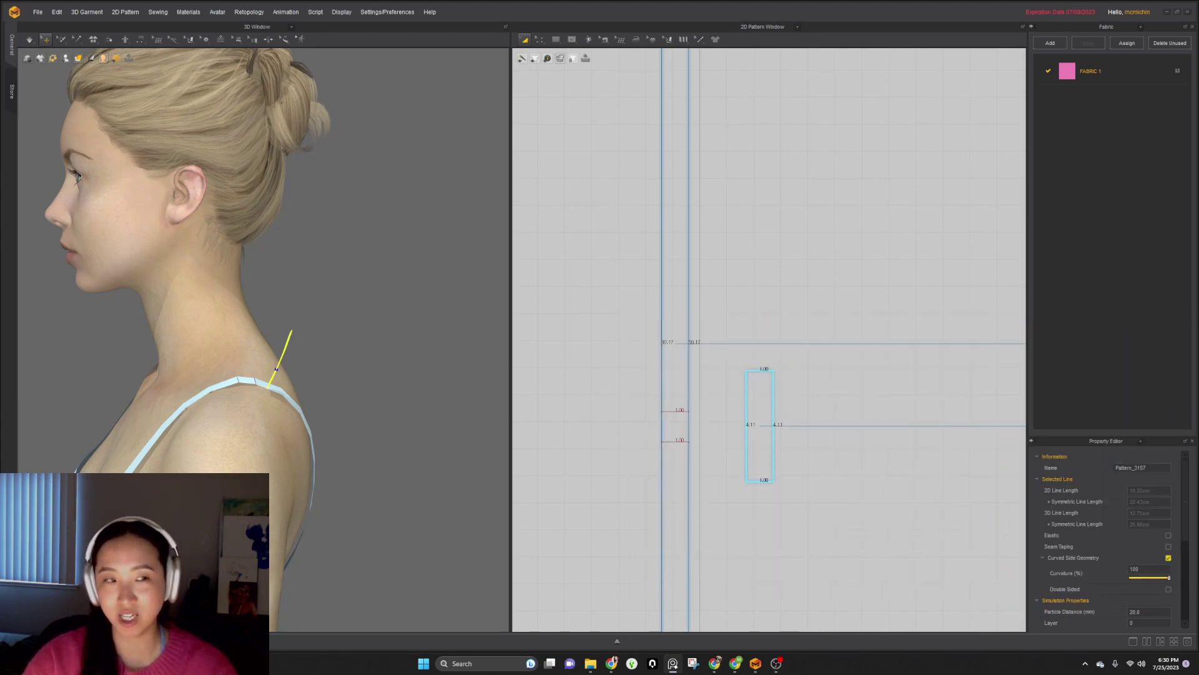
{"action": "right_click_drag", "start_coordinate": [396, 388], "coordinate": [297, 398]}
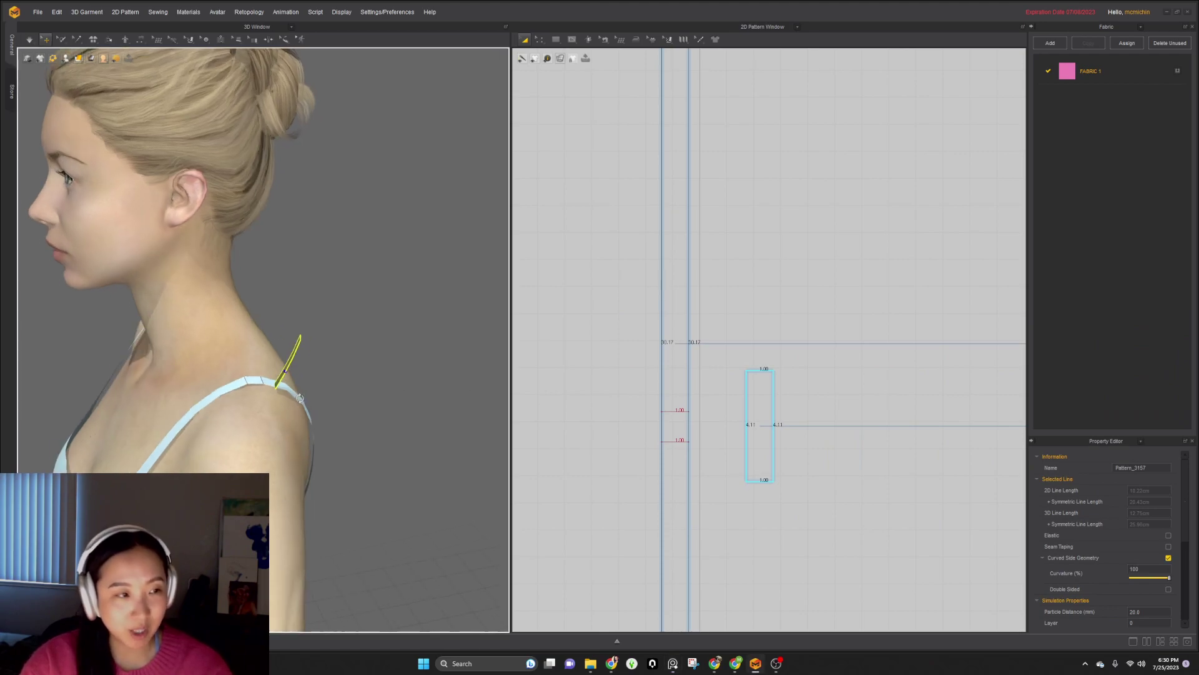
{"action": "scroll", "coordinate": [297, 398], "scroll_direction": "up", "scroll_amount": 5}
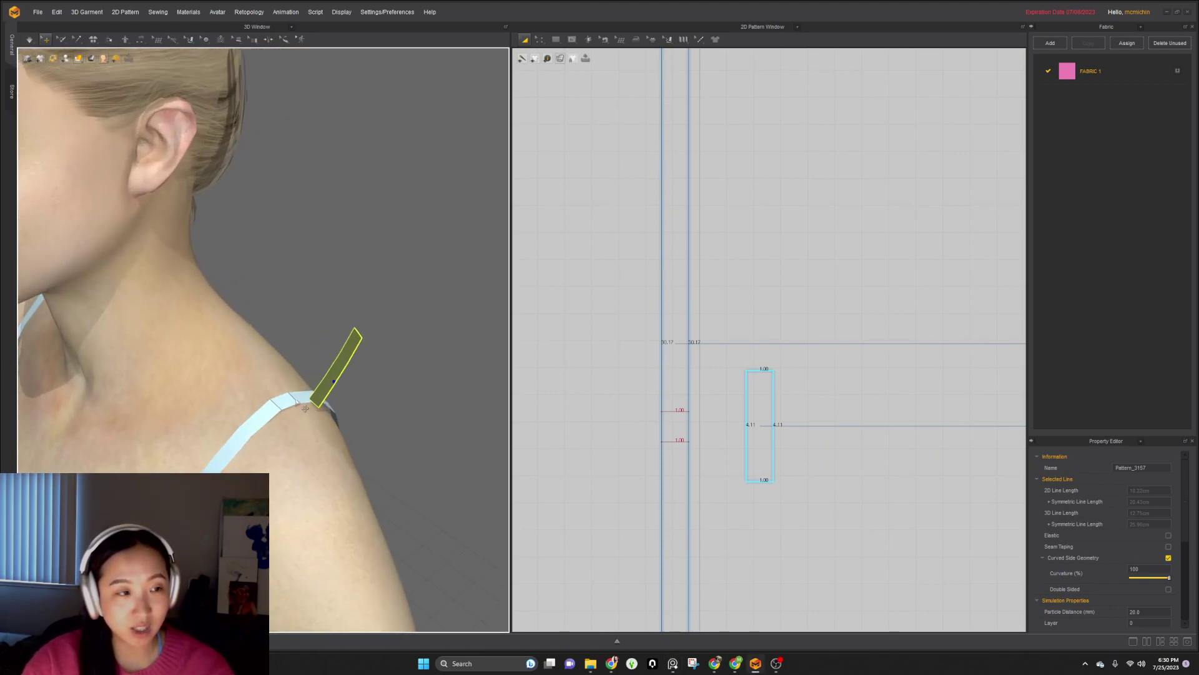
{"action": "left_click", "coordinate": [332, 372]}
{"action": "right_click_drag", "start_coordinate": [333, 375], "coordinate": [342, 408]}
{"action": "left_click_drag", "start_coordinate": [362, 351], "coordinate": [307, 384]}
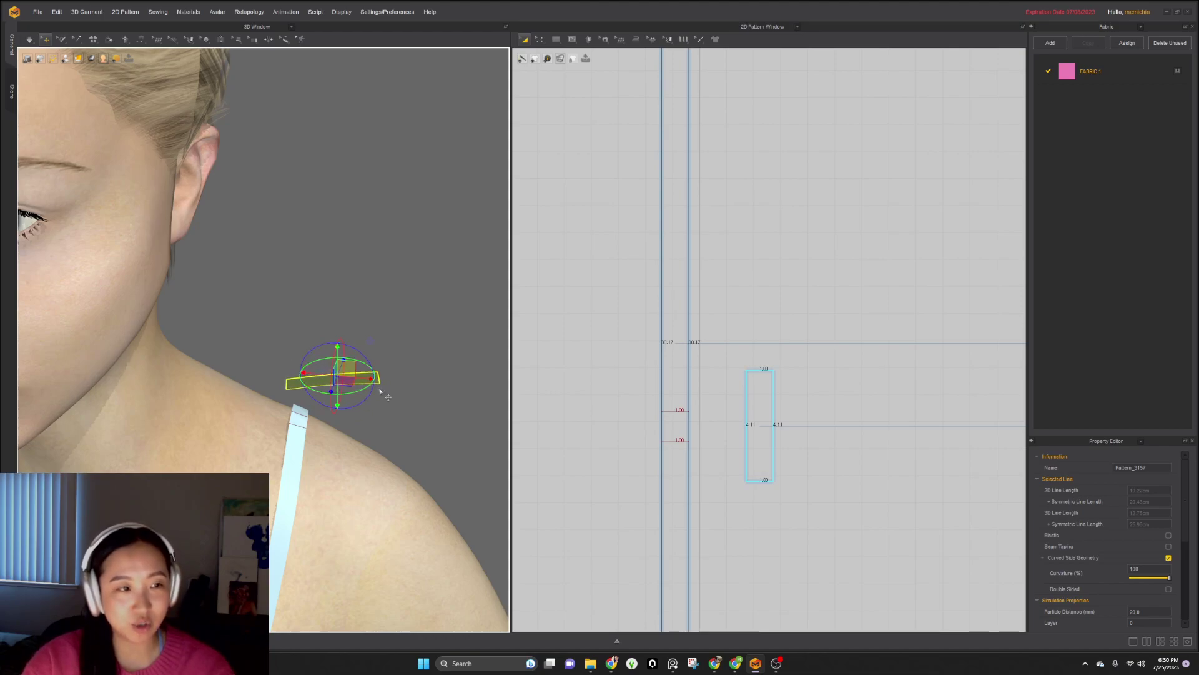
- Delete the short piece's symmetric counterpart on the other side of the avatar, keeping only the piece above the shoulder strap
{"action": "left_click", "coordinate": [759, 413]}
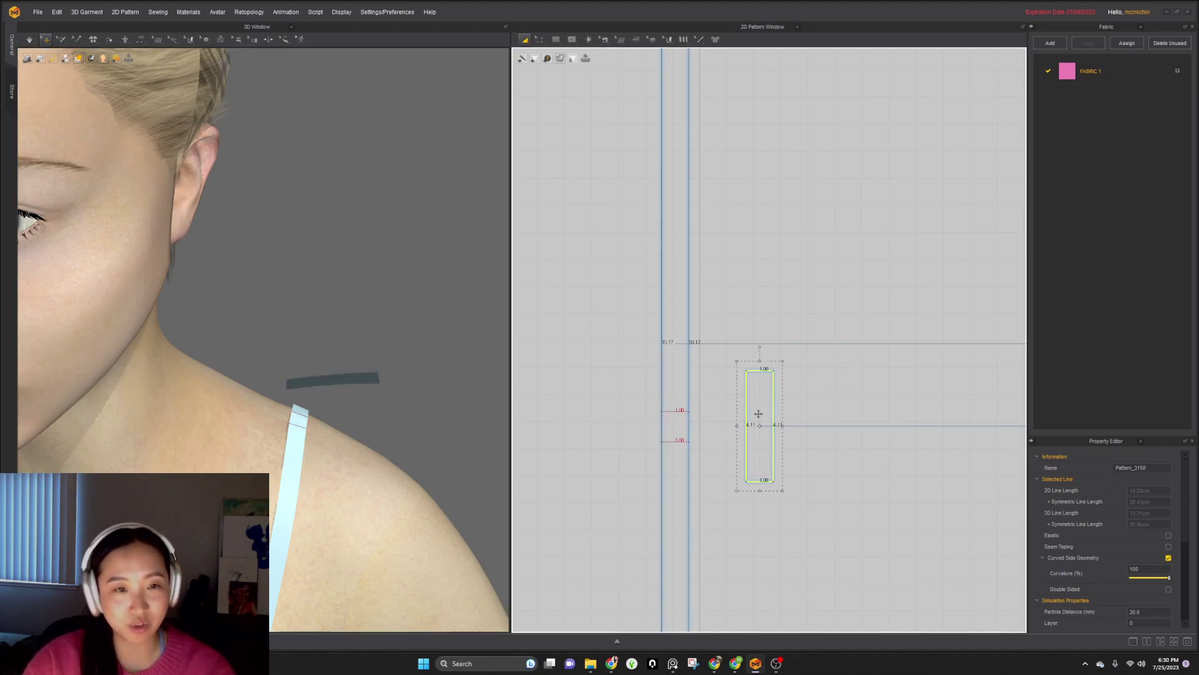
{"action": "right_click_drag", "start_coordinate": [370, 394], "coordinate": [328, 424]}
{"action": "left_click", "coordinate": [250, 274]}
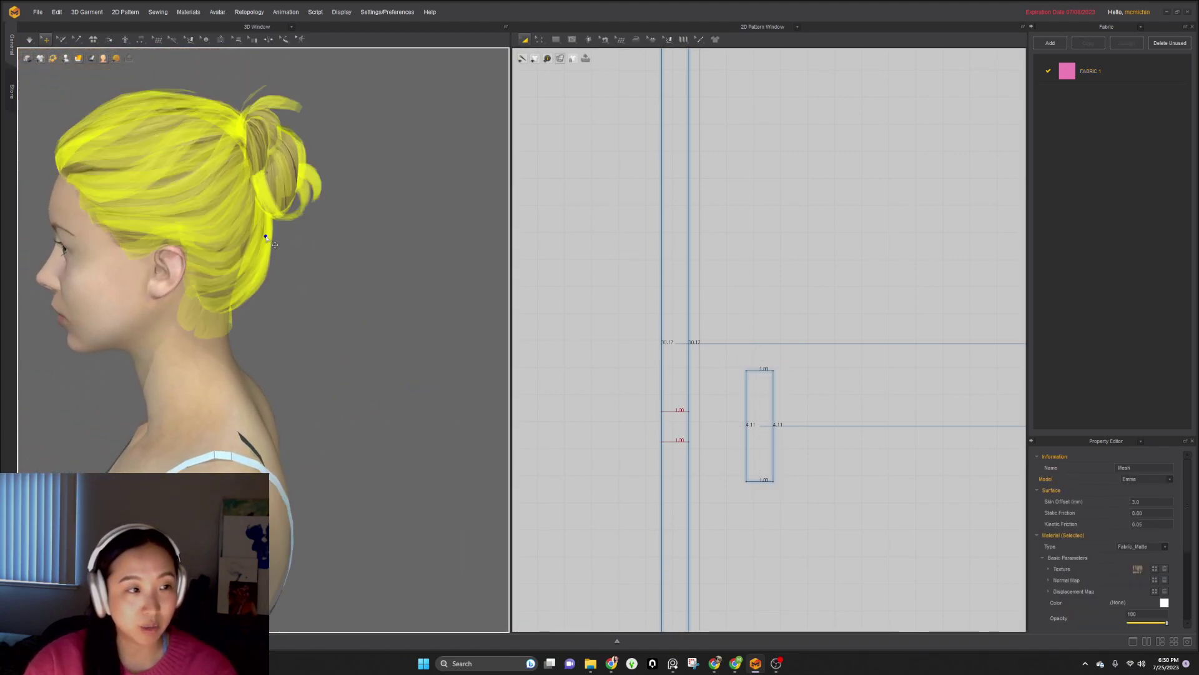
{"action": "left_click", "coordinate": [369, 354]}
{"action": "right_click_drag", "start_coordinate": [460, 335], "coordinate": [348, 327]}
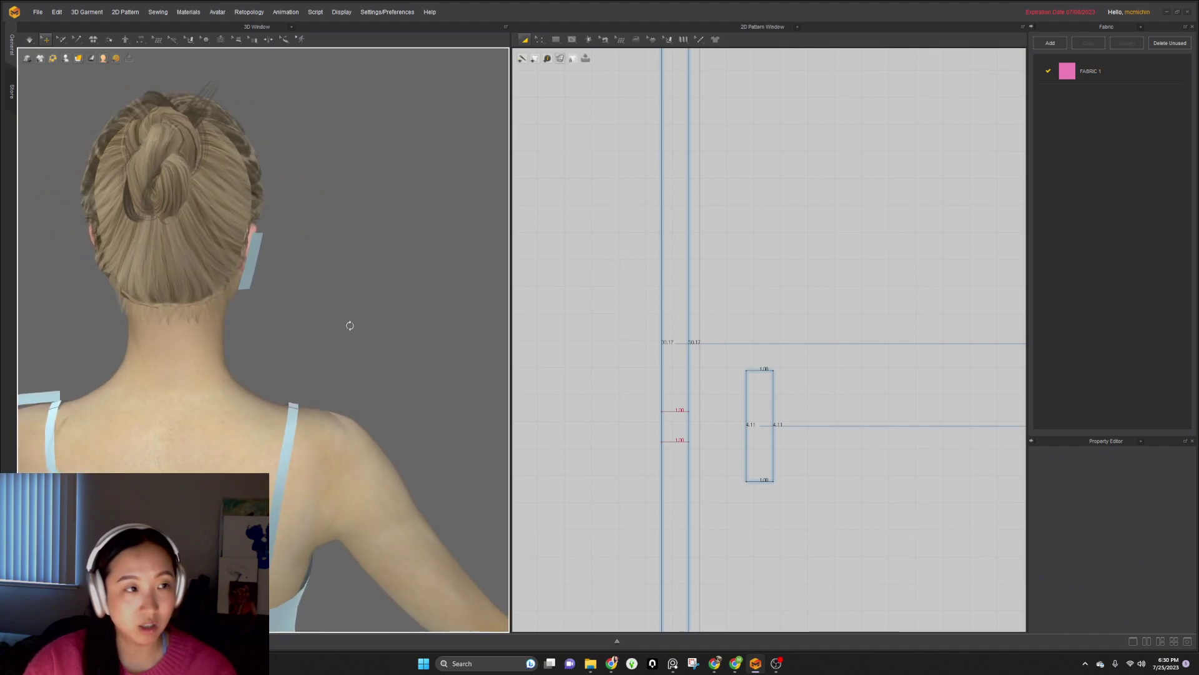
{"action": "left_click", "coordinate": [255, 265]}
{"action": "key", "text": "Delete"}
{"action": "right_click_drag", "start_coordinate": [328, 381], "coordinate": [354, 423]}
{"action": "middle_click_drag", "start_coordinate": [353, 423], "coordinate": [262, 368]}
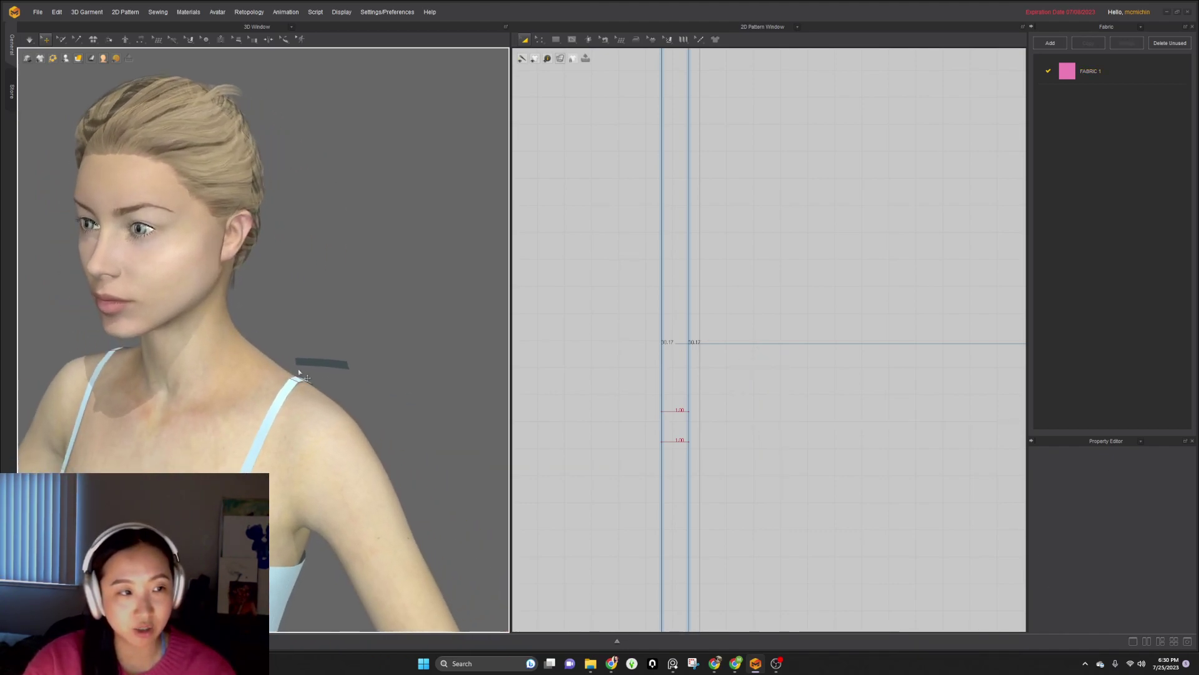
- Move the remaining short piece to the outer side of its strap pattern, beside the two internal lines
{"action": "scroll", "coordinate": [275, 369], "scroll_direction": "up", "scroll_amount": 4}
{"action": "left_click", "coordinate": [340, 376]}
{"action": "scroll", "coordinate": [740, 404], "scroll_direction": "down", "scroll_amount": 5}
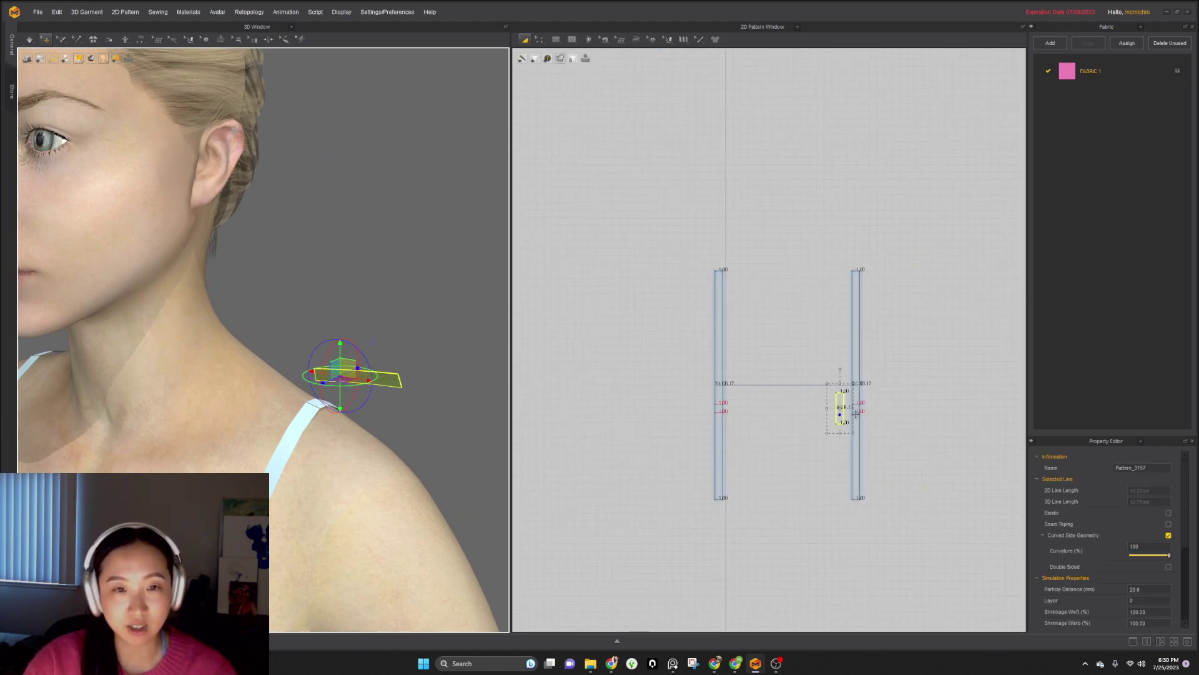
{"action": "left_click", "coordinate": [289, 443]}
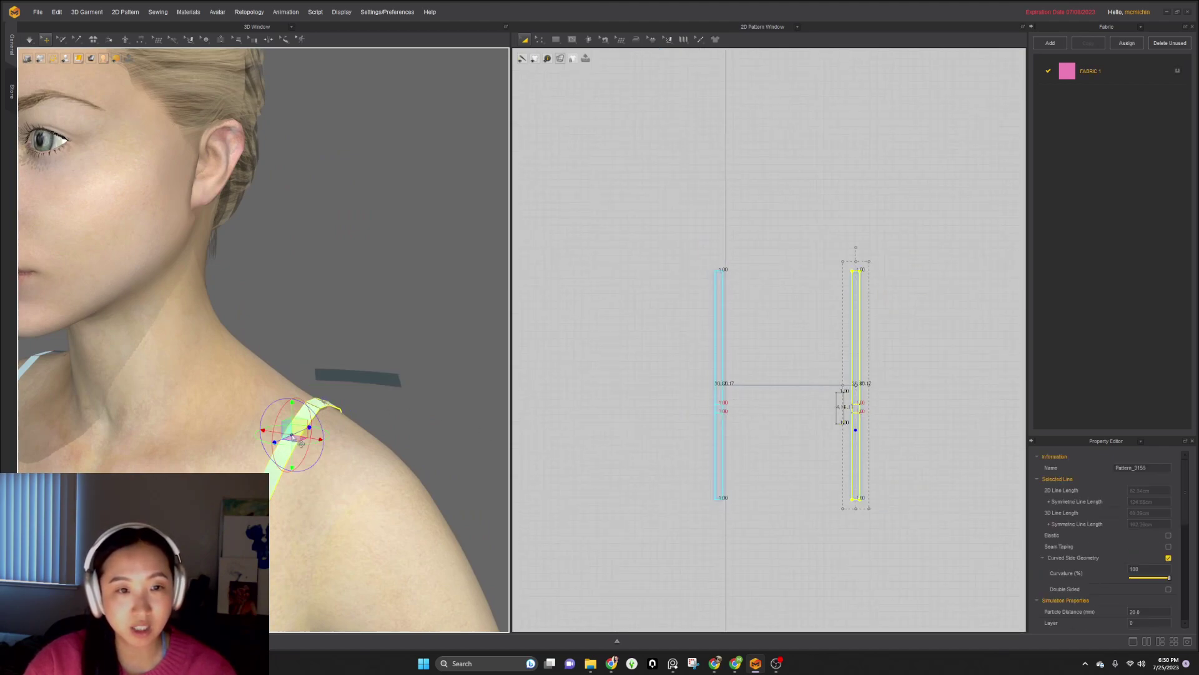
{"action": "scroll", "coordinate": [885, 397], "scroll_direction": "up", "scroll_amount": 4}
{"action": "left_click_drag", "start_coordinate": [780, 423], "coordinate": [874, 424]}
{"action": "scroll", "coordinate": [868, 431], "scroll_direction": "up", "scroll_amount": 5}
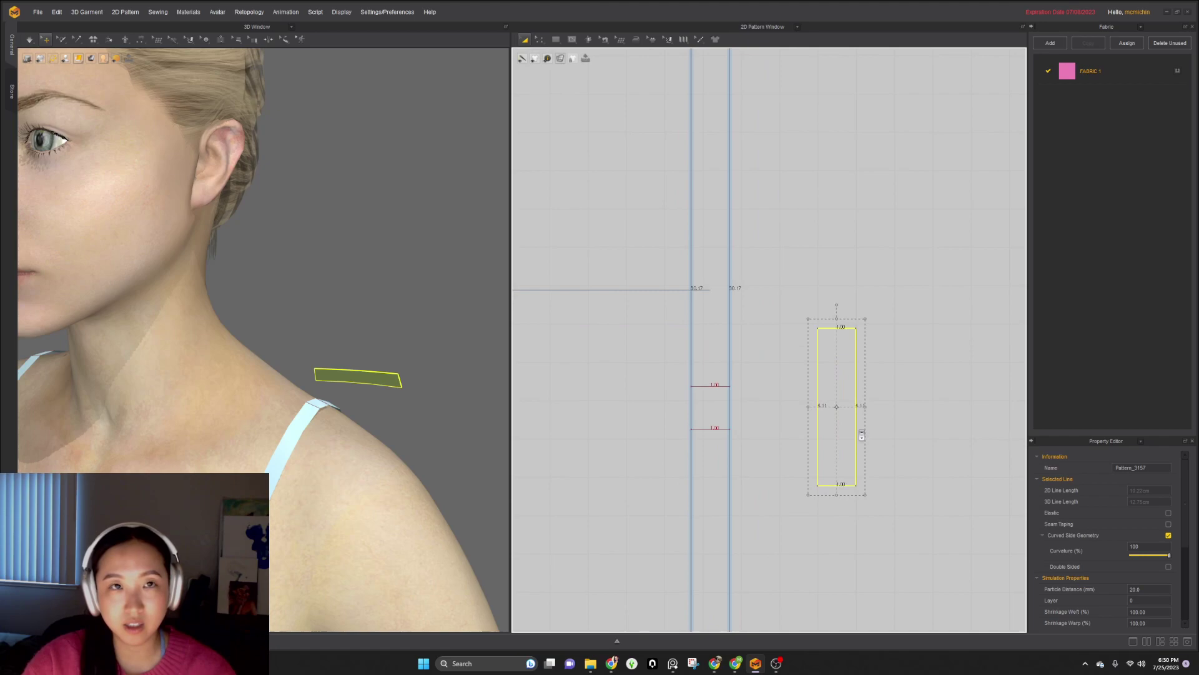
- Draw two vertical internal lines about 1.12 cm long on the short piece, one near each long edge and level with the strap's lines
{"action": "left_click", "coordinate": [568, 37]}
{"action": "left_click", "coordinate": [615, 58]}
{"action": "scroll", "coordinate": [825, 407], "scroll_direction": "up", "scroll_amount": 2}
{"action": "scroll", "coordinate": [826, 387], "scroll_direction": "up", "scroll_amount": 1}
{"action": "left_click", "coordinate": [824, 380]}
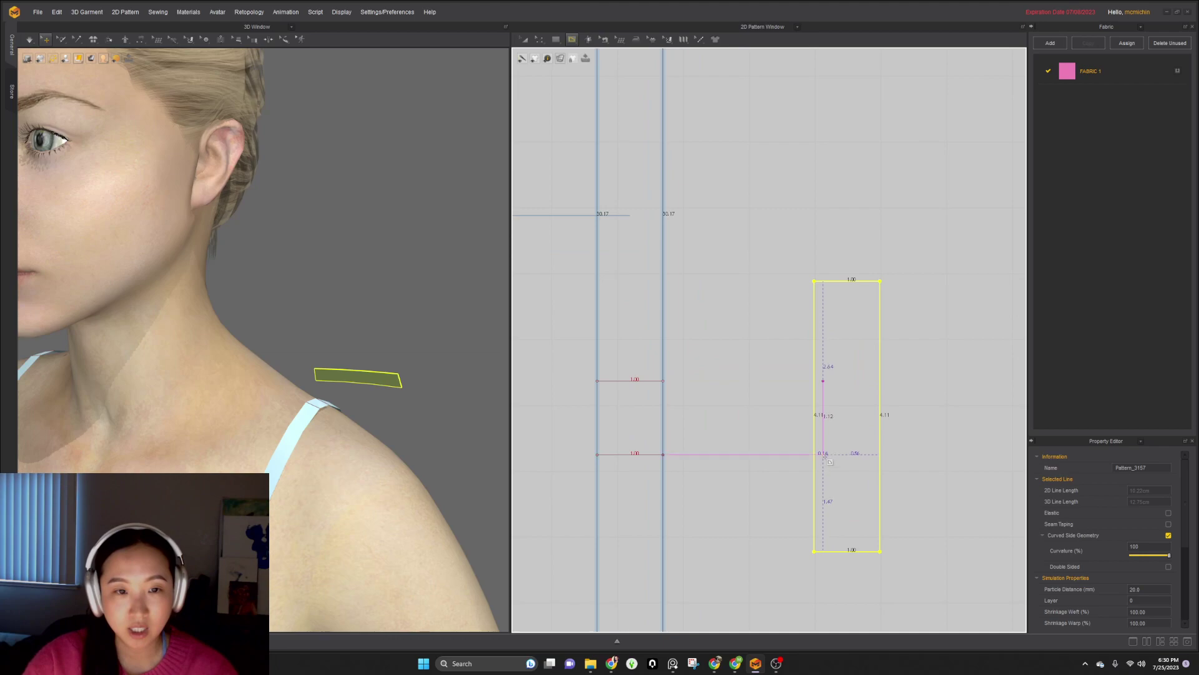
{"action": "double_click", "coordinate": [822, 454]}
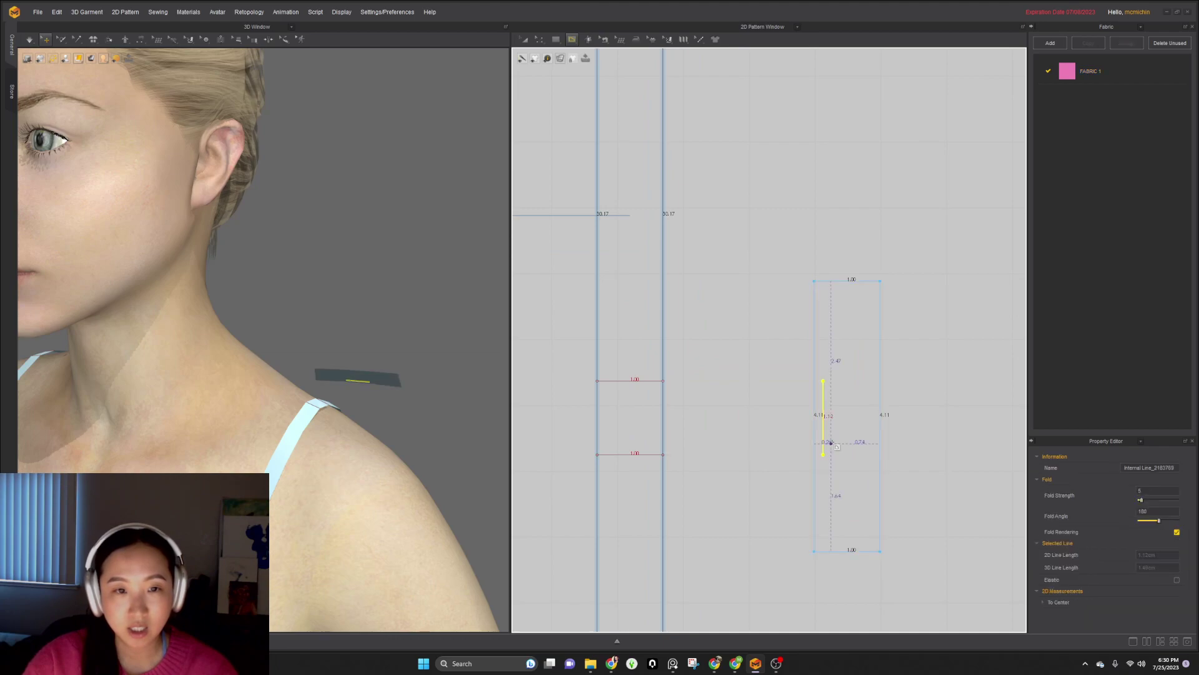
{"action": "left_click", "coordinate": [874, 380]}
{"action": "double_click", "coordinate": [874, 455]}
- Sew the short piece's right internal line to the strap's upper internal line and its left one to the strap's lower line
{"action": "key", "text": "z"}
{"action": "key", "text": "n"}
{"action": "left_click", "coordinate": [875, 418]}
{"action": "left_click", "coordinate": [625, 381]}
{"action": "left_click", "coordinate": [823, 410]}
{"action": "left_click", "coordinate": [626, 455]}
{"action": "key", "text": "a"}
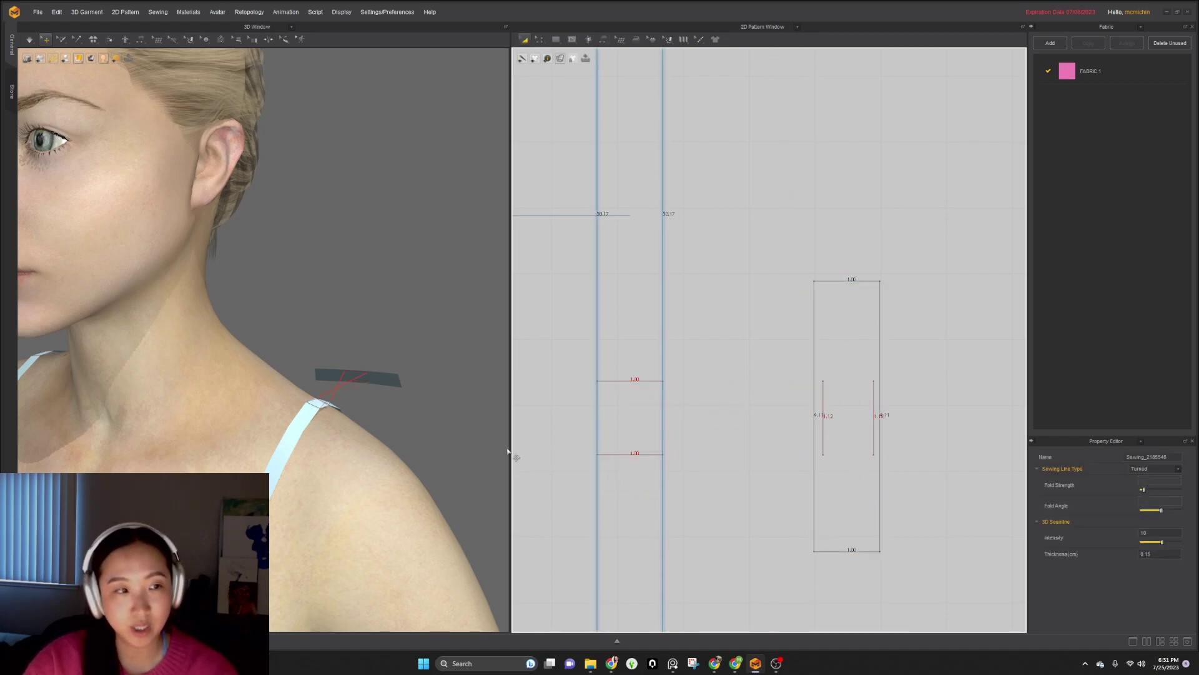
- Simulate the short piece onto the shoulder strap and pull on it to settle it across the strap
{"action": "right_click_drag", "start_coordinate": [401, 389], "coordinate": [404, 394]}
{"action": "left_click", "coordinate": [361, 378]}
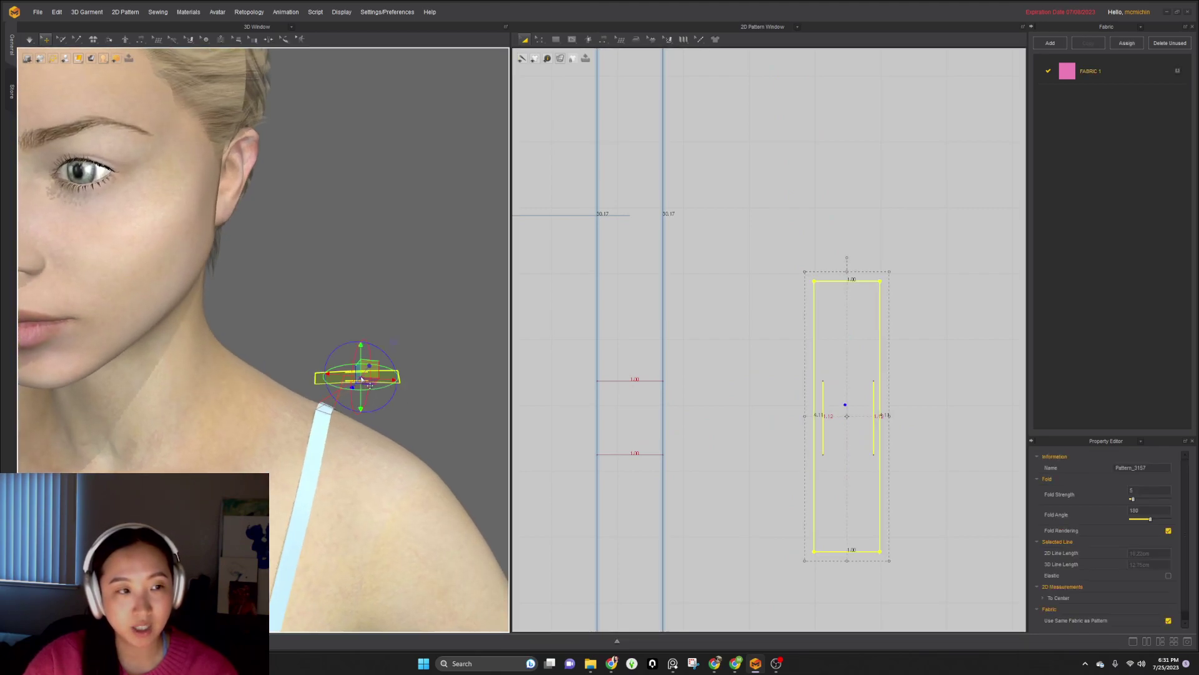
{"action": "key", "text": "space"}
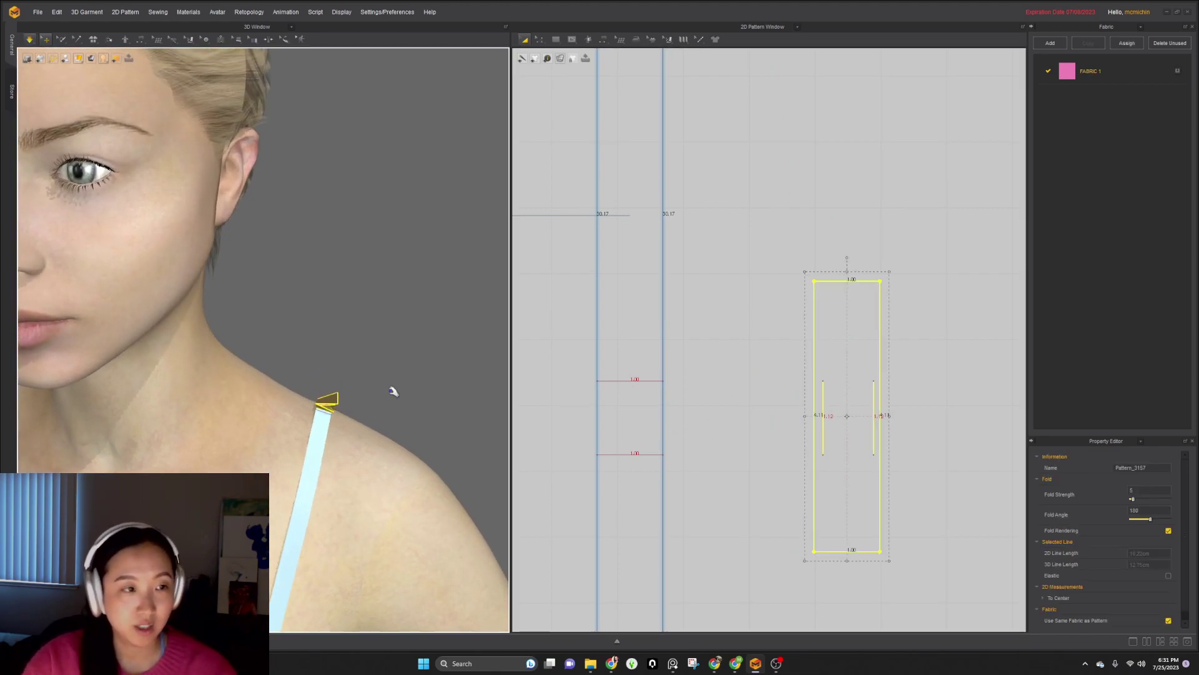
{"action": "key", "text": "space"}
{"action": "right_click_drag", "start_coordinate": [388, 419], "coordinate": [351, 410]}
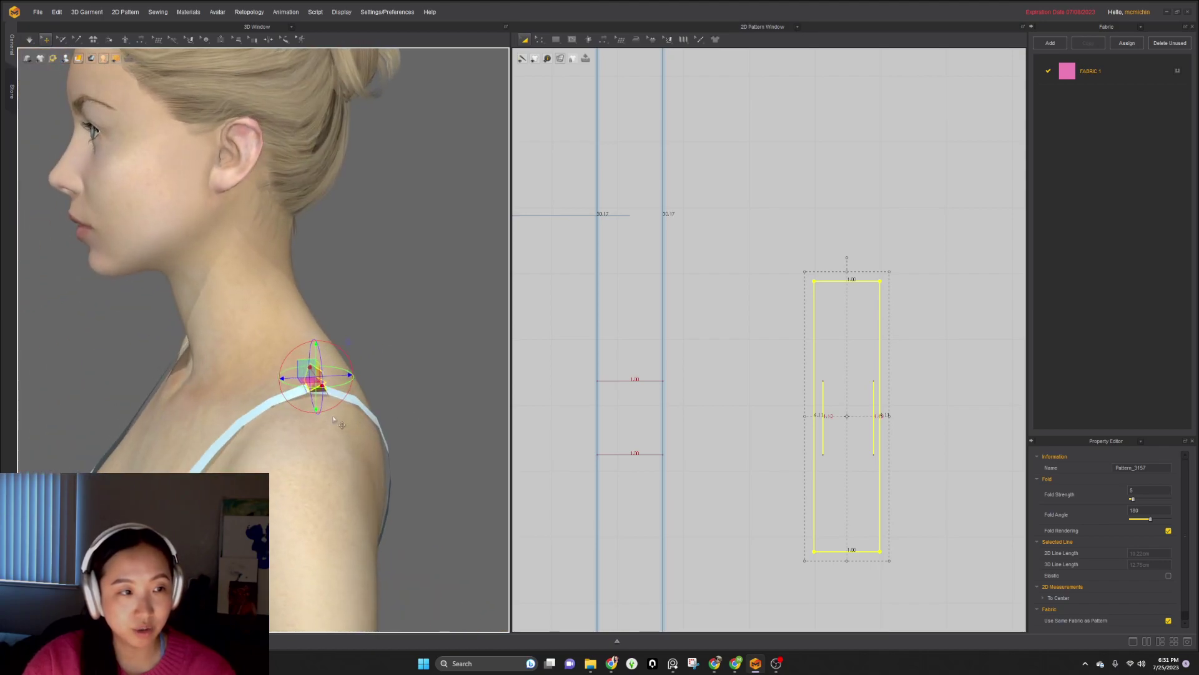
{"action": "scroll", "coordinate": [370, 410], "scroll_direction": "up", "scroll_amount": 2}
{"action": "key", "text": "space"}
{"action": "mouse_move", "coordinate": [341, 402]}
{"action": "left_mouse_down"}
{"action": "mouse_move", "coordinate": [403, 347]}
{"action": "mouse_move", "coordinate": [354, 403]}
{"action": "left_mouse_up"}
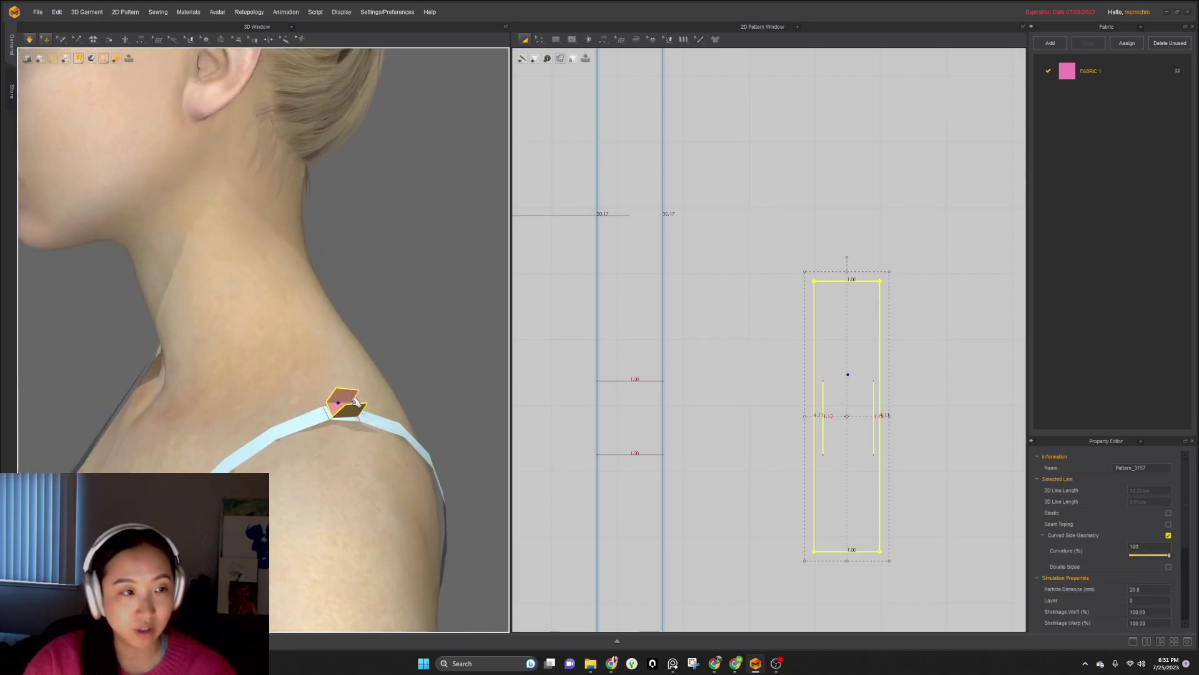
{"action": "left_click", "coordinate": [354, 405]}
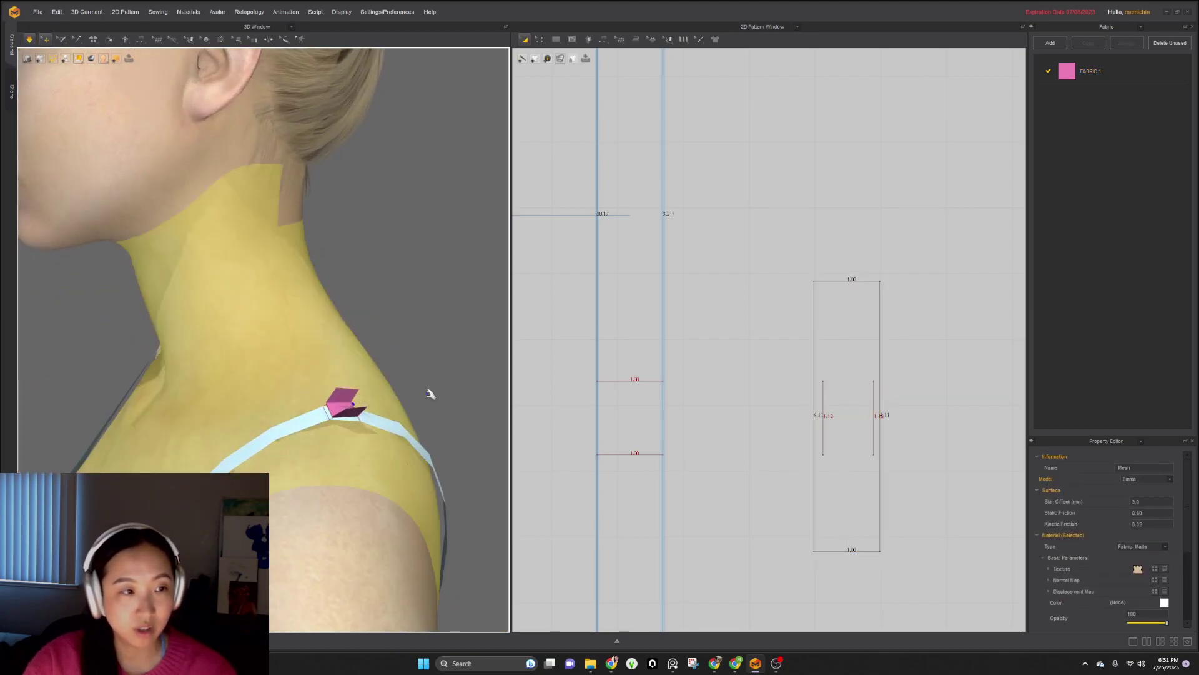
- Stretch the short piece evenly at both ends to a length of about 4.71 cm, keeping its width
{"action": "key", "text": "z"}
{"action": "left_click", "coordinate": [854, 282]}
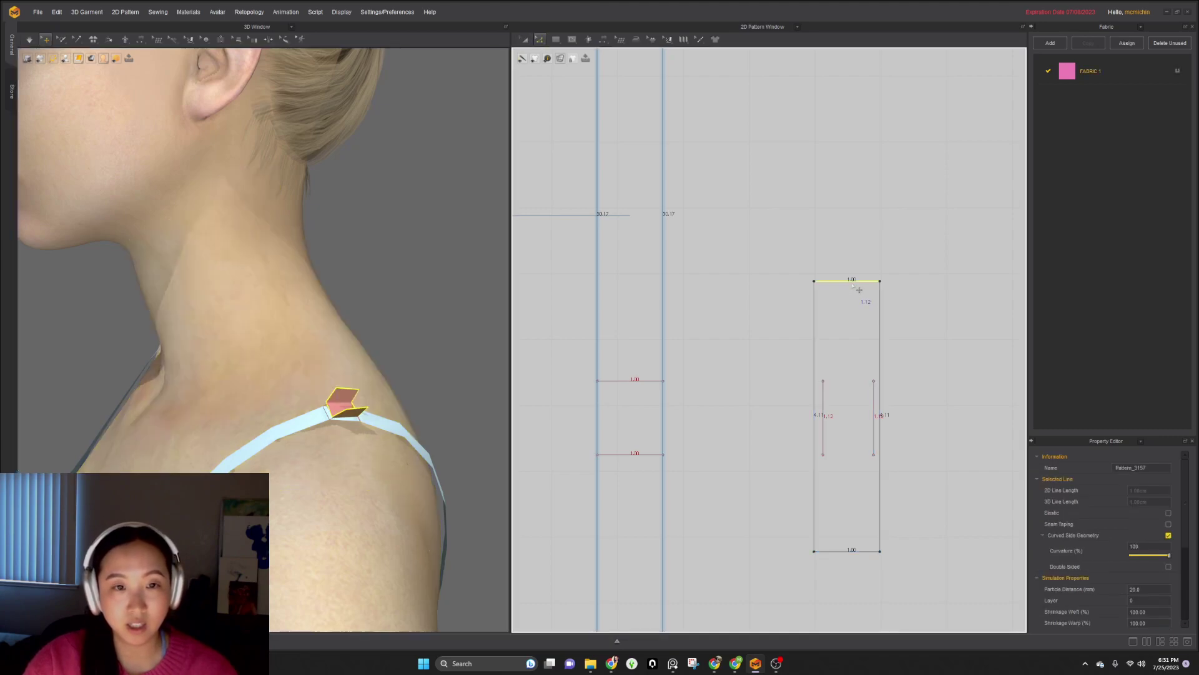
{"action": "key", "text": "a"}
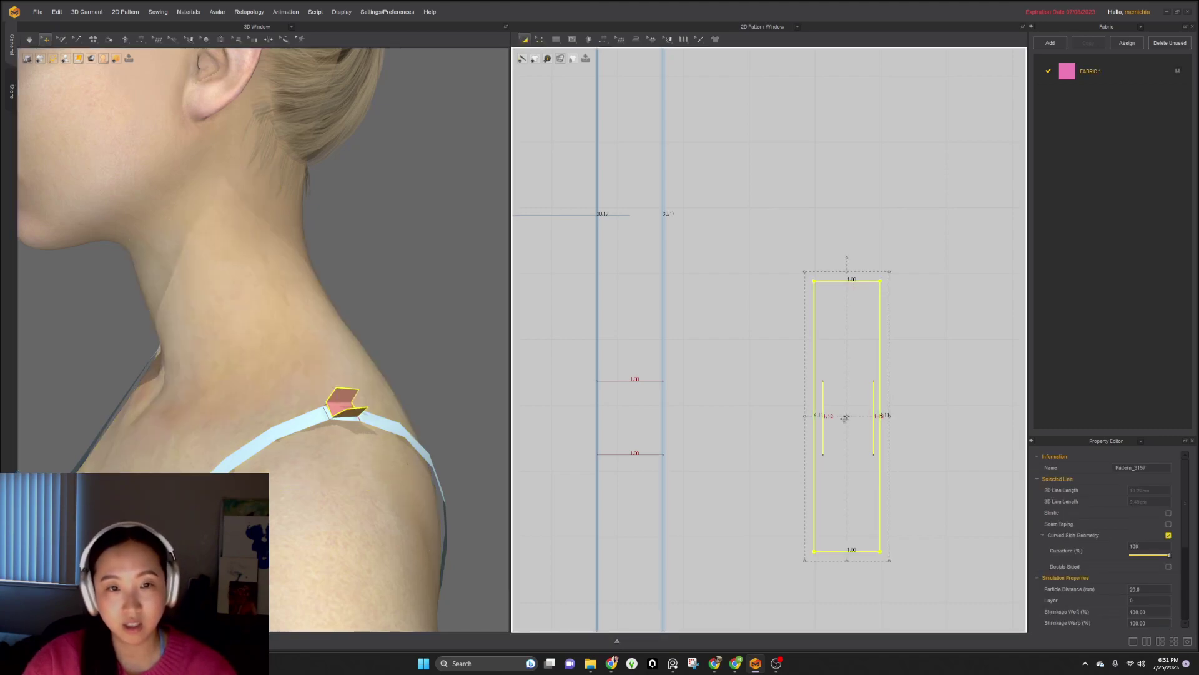
{"action": "left_click_drag", "start_coordinate": [848, 272], "coordinate": [849, 251]}
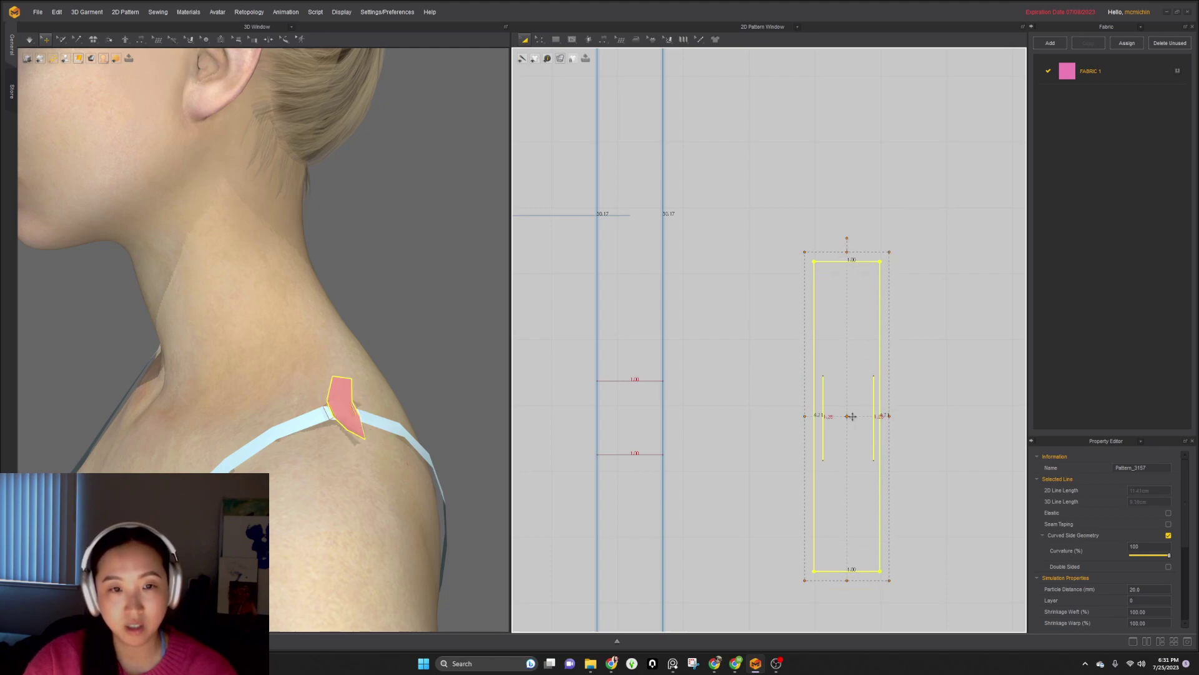
- Shorten both internal lines on the short piece to about 1 cm by moving their upper and lower end points inward
{"action": "key", "text": "z"}
{"action": "left_click", "coordinate": [824, 383]}
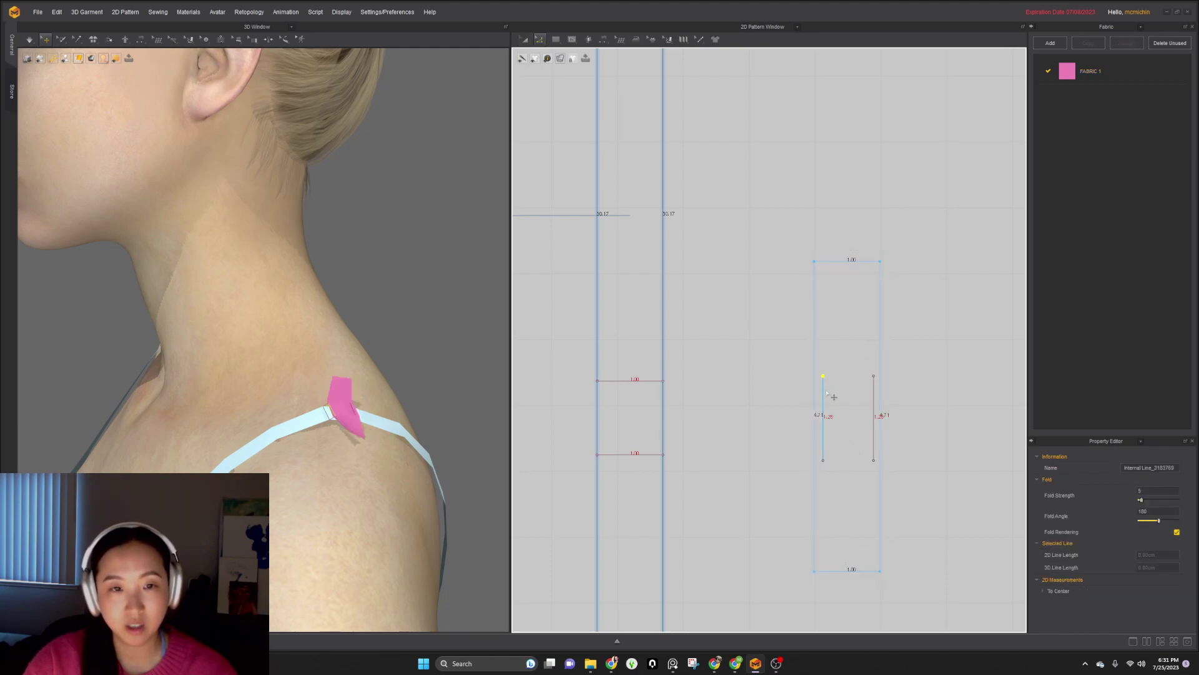
{"action": "left_click_drag", "start_coordinate": [875, 379], "coordinate": [877, 381]}
{"action": "left_click_drag", "start_coordinate": [823, 461], "coordinate": [882, 460]}
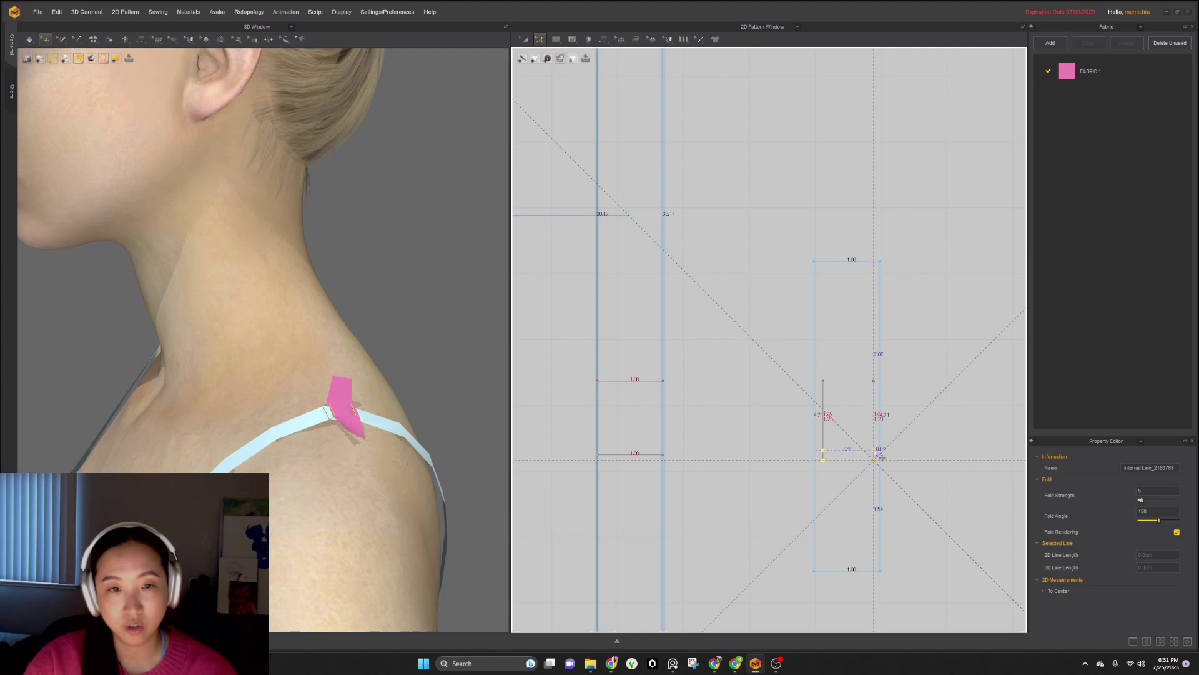
{"action": "left_click_drag", "start_coordinate": [880, 454], "coordinate": [881, 452]}
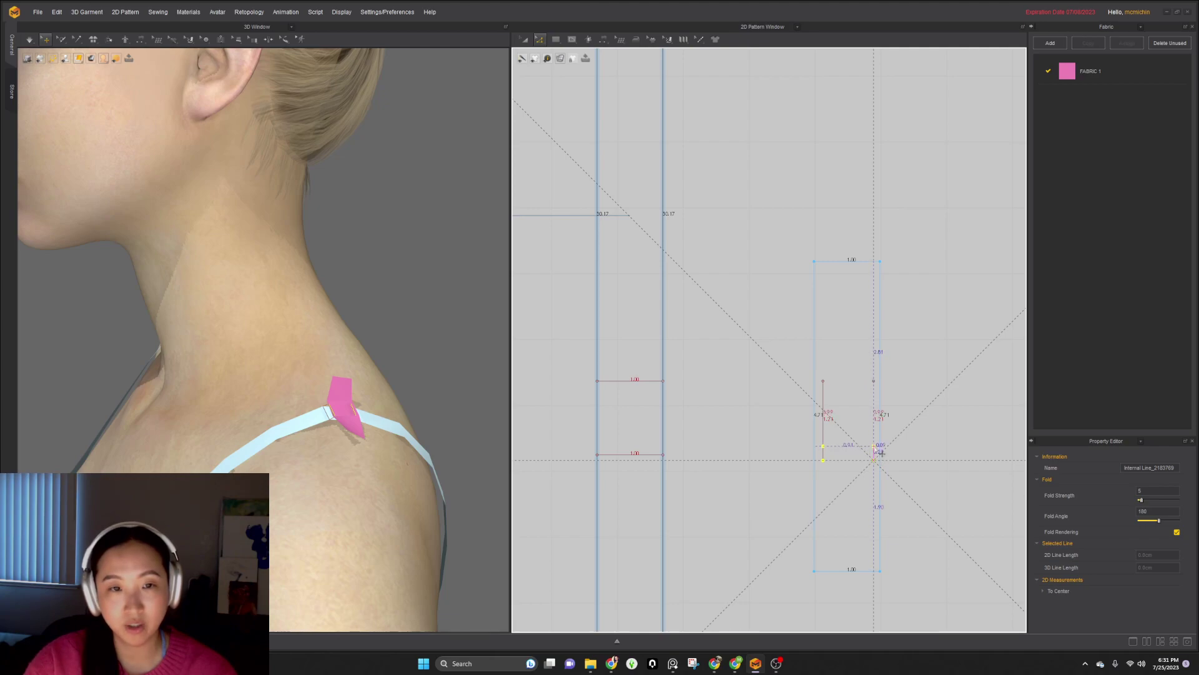
{"action": "scroll", "coordinate": [859, 445], "scroll_direction": "down", "scroll_amount": 3}
- Move the short piece closer to the strap pattern and sew its top edge to its bottom edge
{"action": "key", "text": "a"}
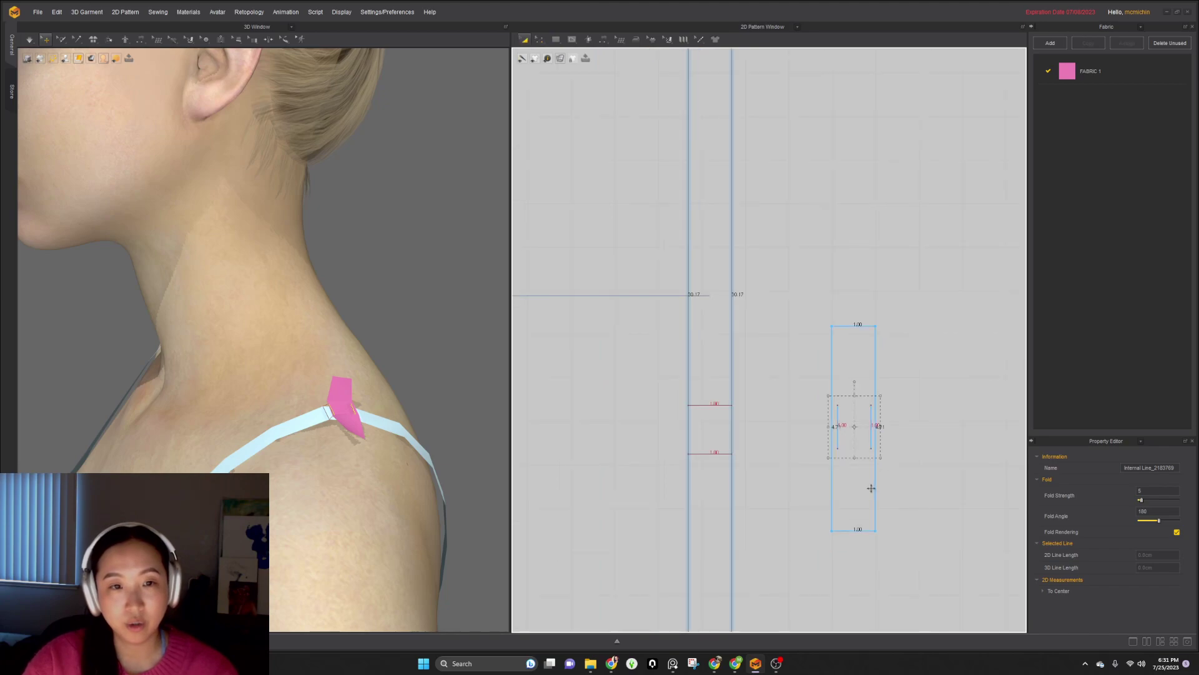
{"action": "left_click", "coordinate": [841, 489]}
{"action": "left_click_drag", "start_coordinate": [840, 489], "coordinate": [814, 489]}
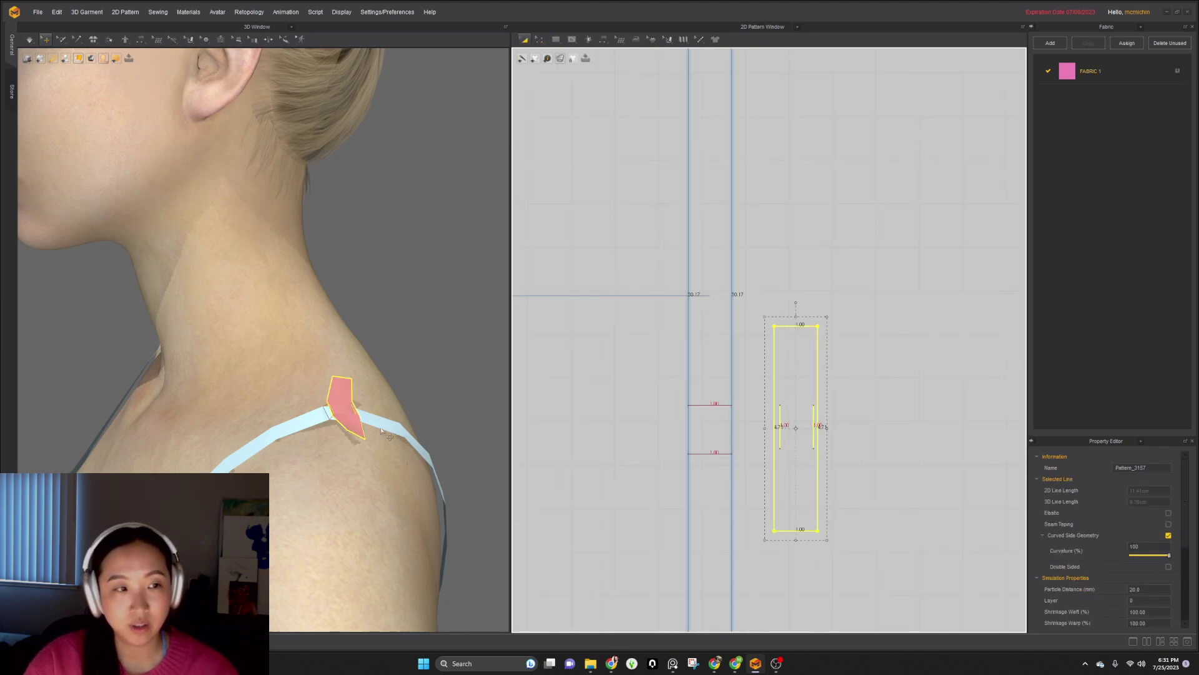
{"action": "key", "text": "n"}
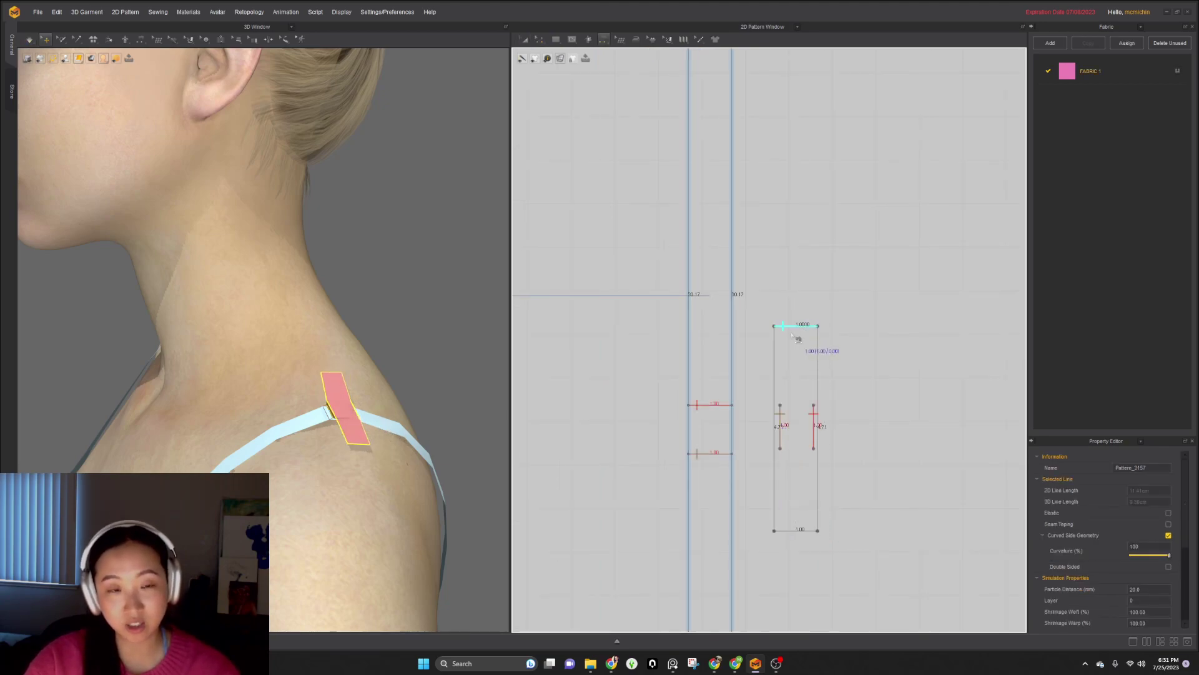
{"action": "left_click", "coordinate": [806, 326]}
{"action": "left_click", "coordinate": [797, 530]}
{"action": "key", "text": "a"}
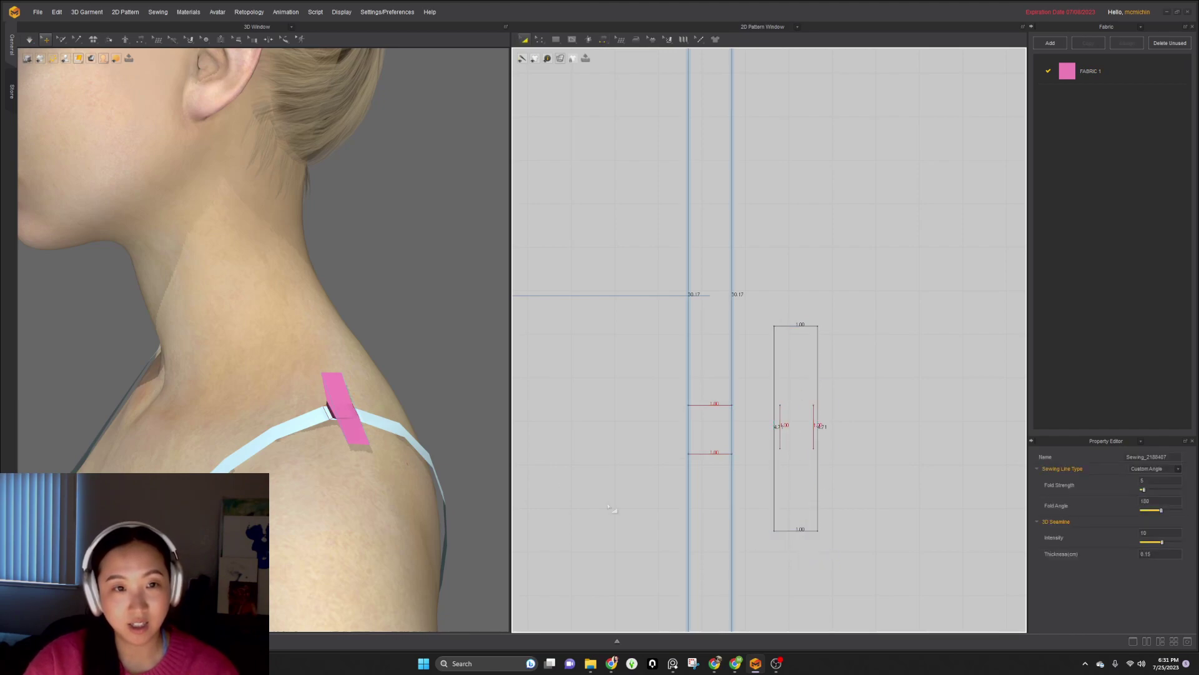
- Simulate the short piece so its sewn ends close into a loop on the strap, and select the piece
{"action": "key", "text": "space"}
{"action": "right_click_drag", "start_coordinate": [342, 431], "coordinate": [391, 431]}
{"action": "left_click", "coordinate": [424, 401]}
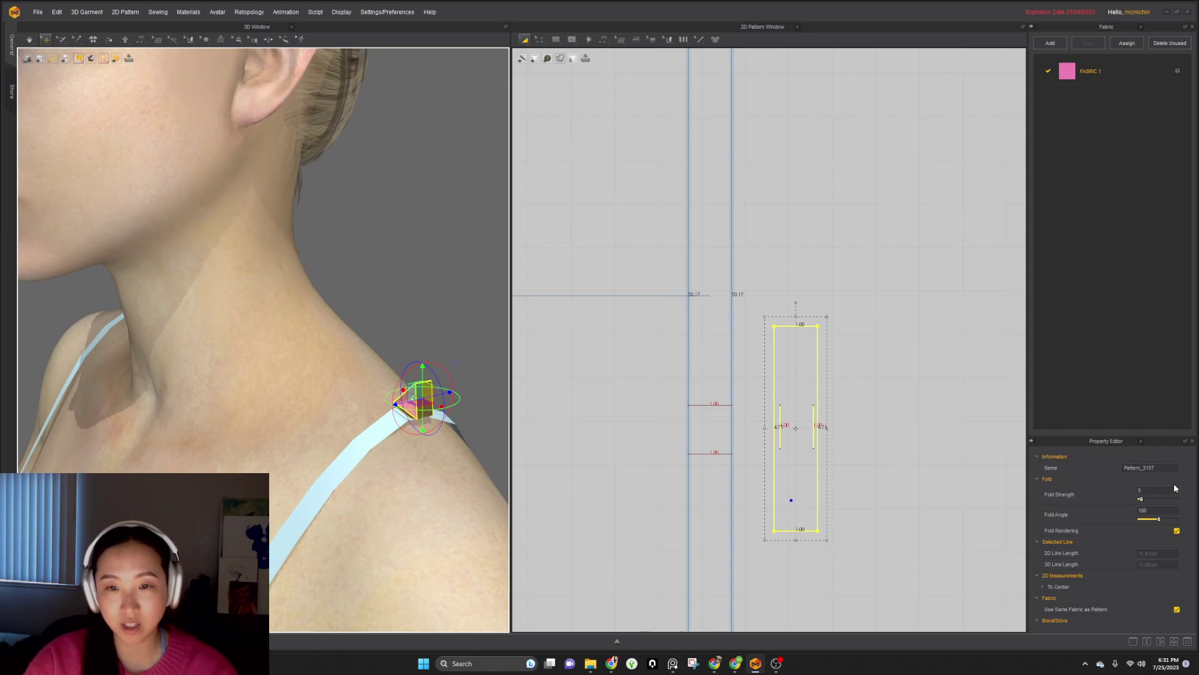
{"action": "scroll", "coordinate": [730, 493], "scroll_direction": "up", "scroll_amount": 2}
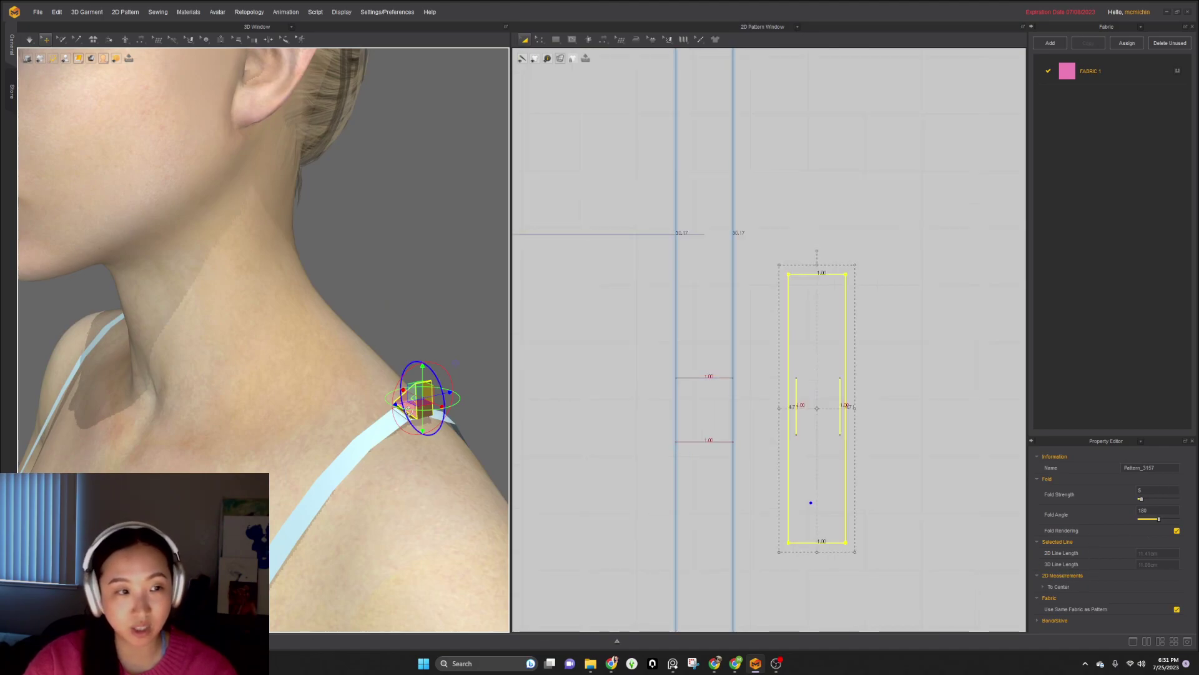
{"action": "left_click", "coordinate": [416, 392]}
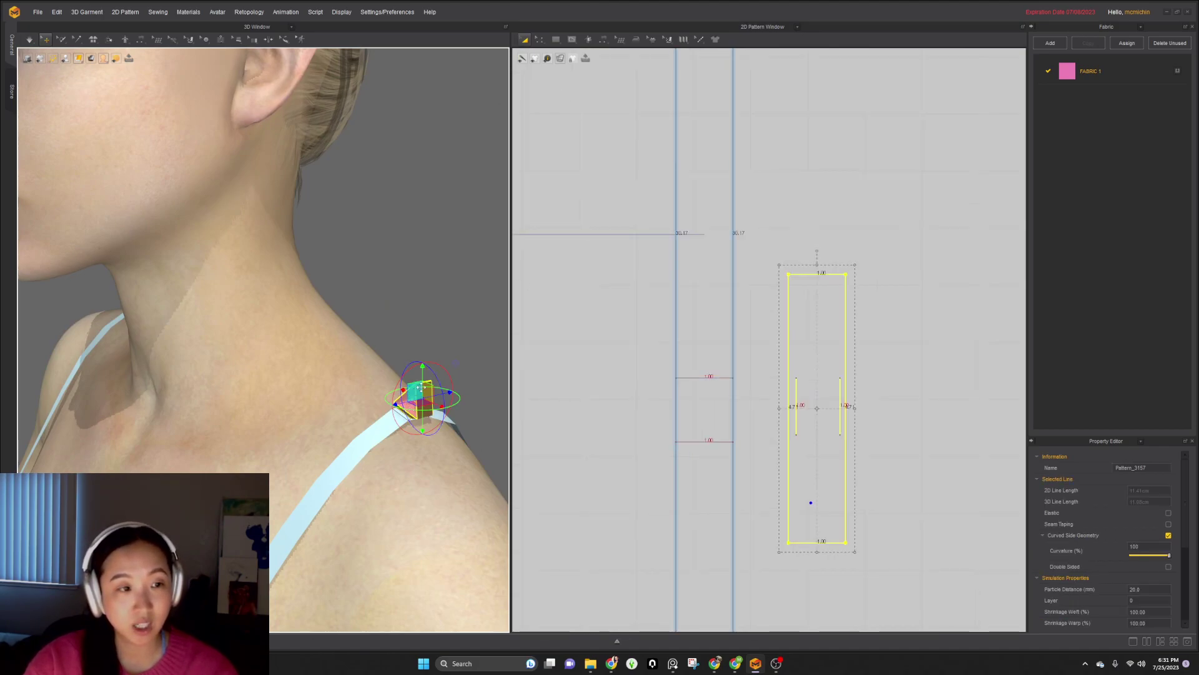
{"action": "left_click", "coordinate": [439, 323]}
- Set the loop piece's particle distance to 15 mm and simulate it on the strap
{"action": "left_click", "coordinate": [419, 410]}
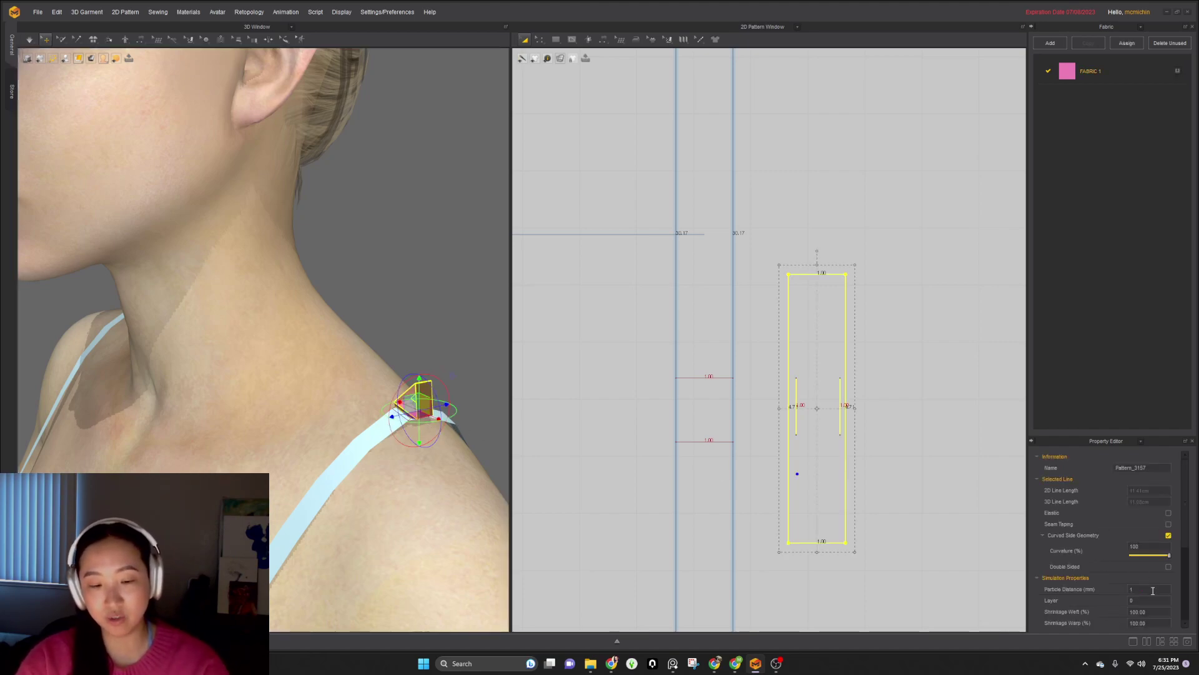
{"action": "key", "text": "Return"}
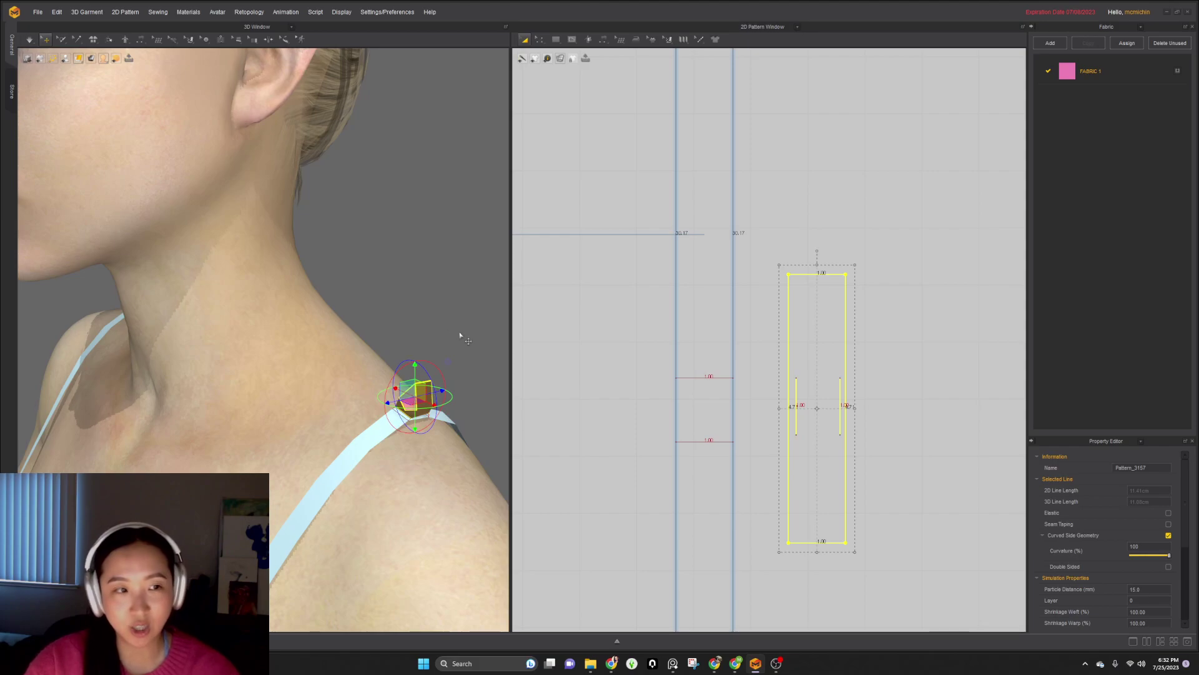
{"action": "middle_click_drag", "start_coordinate": [463, 339], "coordinate": [406, 309]}
{"action": "key", "text": "space"}
{"action": "left_click", "coordinate": [810, 515]}
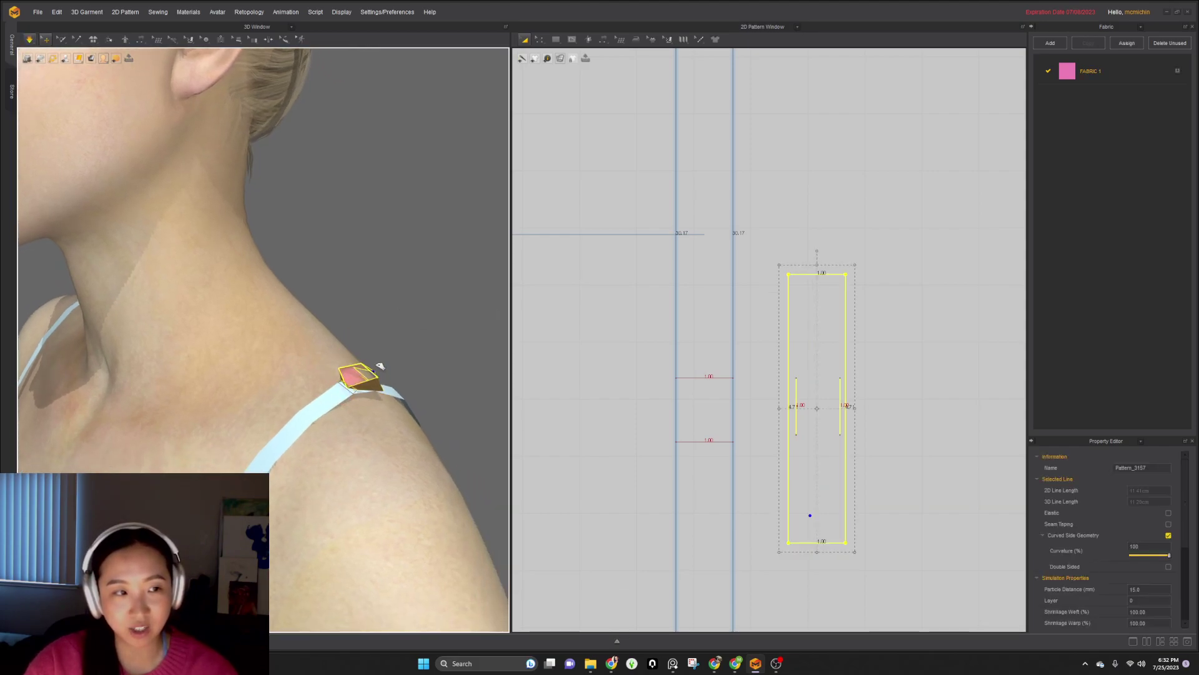
- Set the loop piece's particle distance to 10 mm and pull it into shape on the strap during simulation
{"action": "double_click", "coordinate": [1143, 588]}
{"action": "type", "text": "10"}
{"action": "key", "text": "Return"}
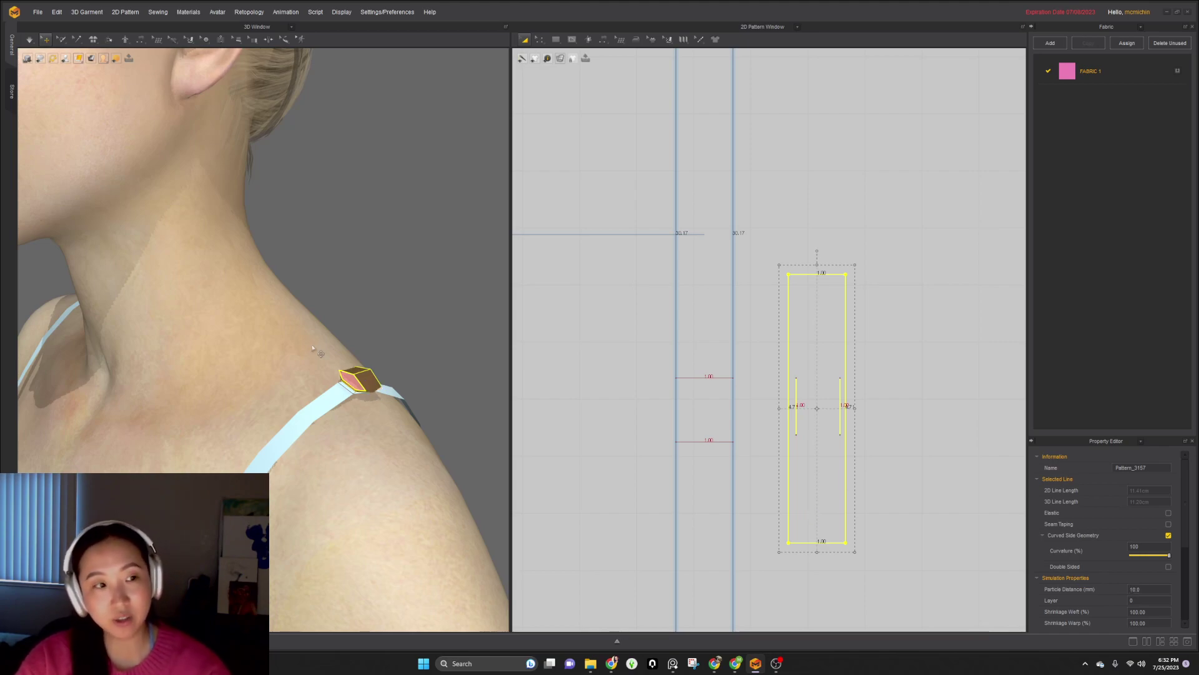
{"action": "key", "text": "space"}
{"action": "mouse_move", "coordinate": [374, 382]}
{"action": "left_mouse_down"}
{"action": "mouse_move", "coordinate": [357, 338]}
{"action": "mouse_move", "coordinate": [367, 376]}
{"action": "left_mouse_up"}
{"action": "left_click_drag", "start_coordinate": [373, 376], "coordinate": [386, 390]}
{"action": "scroll", "coordinate": [387, 396], "scroll_direction": "up", "scroll_amount": 5}
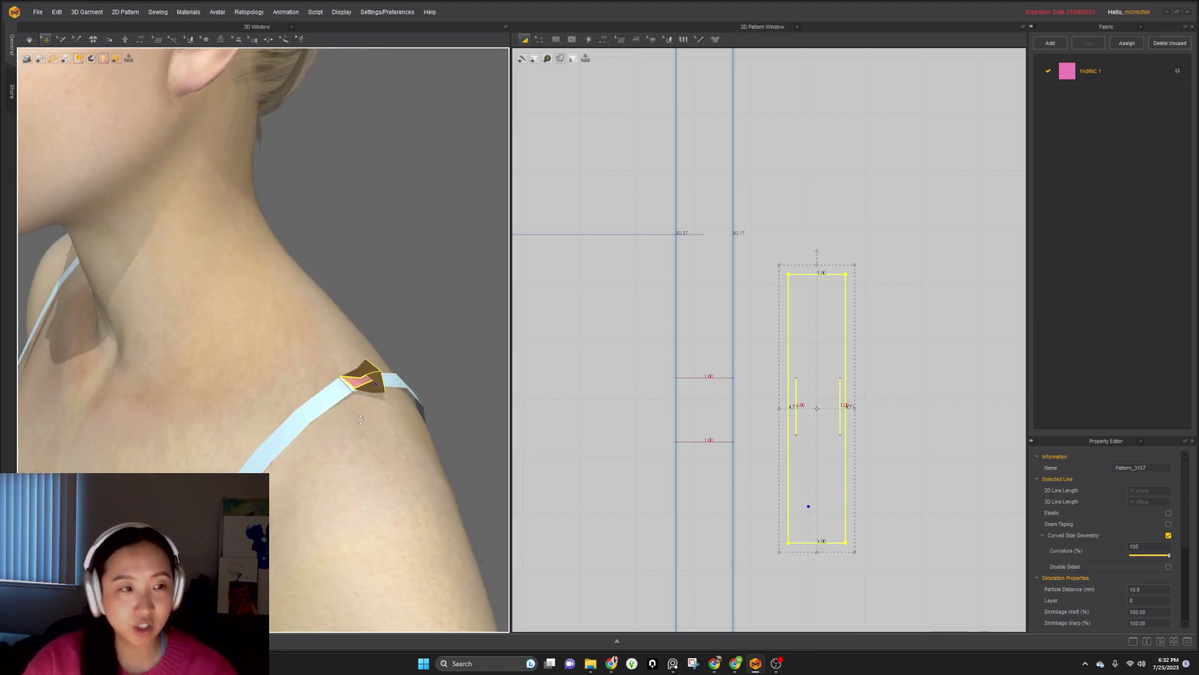
- Examine how the loop sits on the shoulder strap up close, from the front and from behind
{"action": "scroll", "coordinate": [839, 350], "scroll_direction": "up", "scroll_amount": 2}
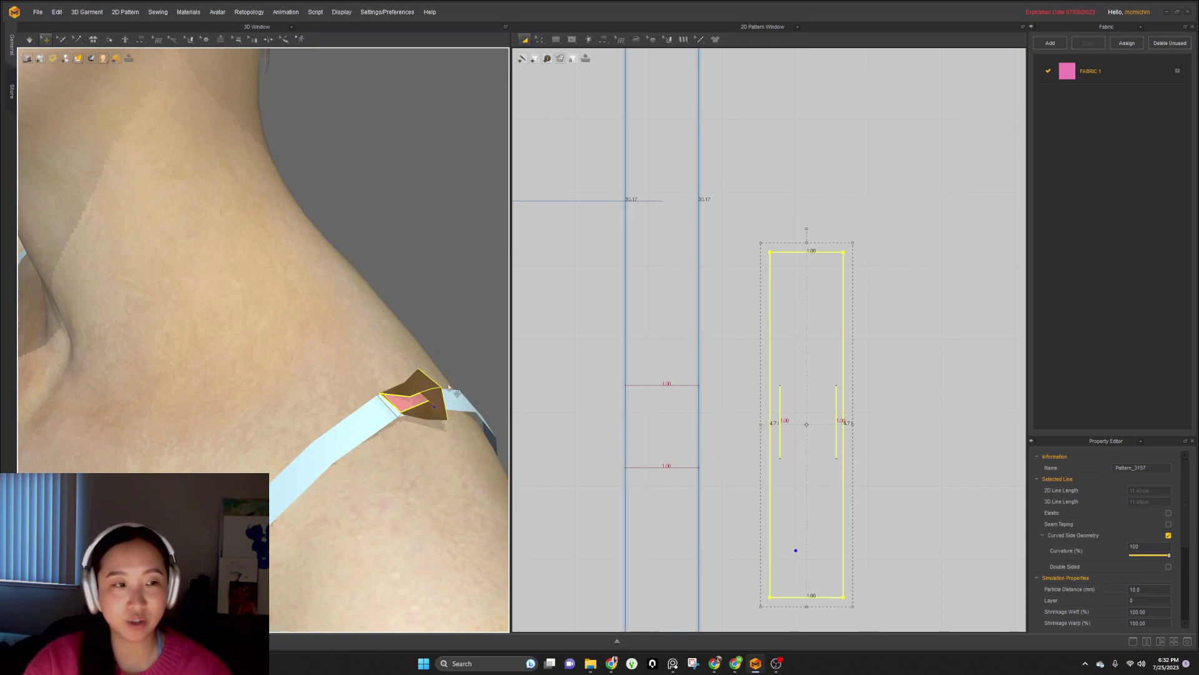
{"action": "left_click", "coordinate": [779, 414]}
{"action": "mouse_move", "coordinate": [315, 447]}
{"action": "right_mouse_down"}
{"action": "mouse_move", "coordinate": [335, 456]}
{"action": "mouse_move", "coordinate": [334, 446]}
{"action": "right_mouse_up"}
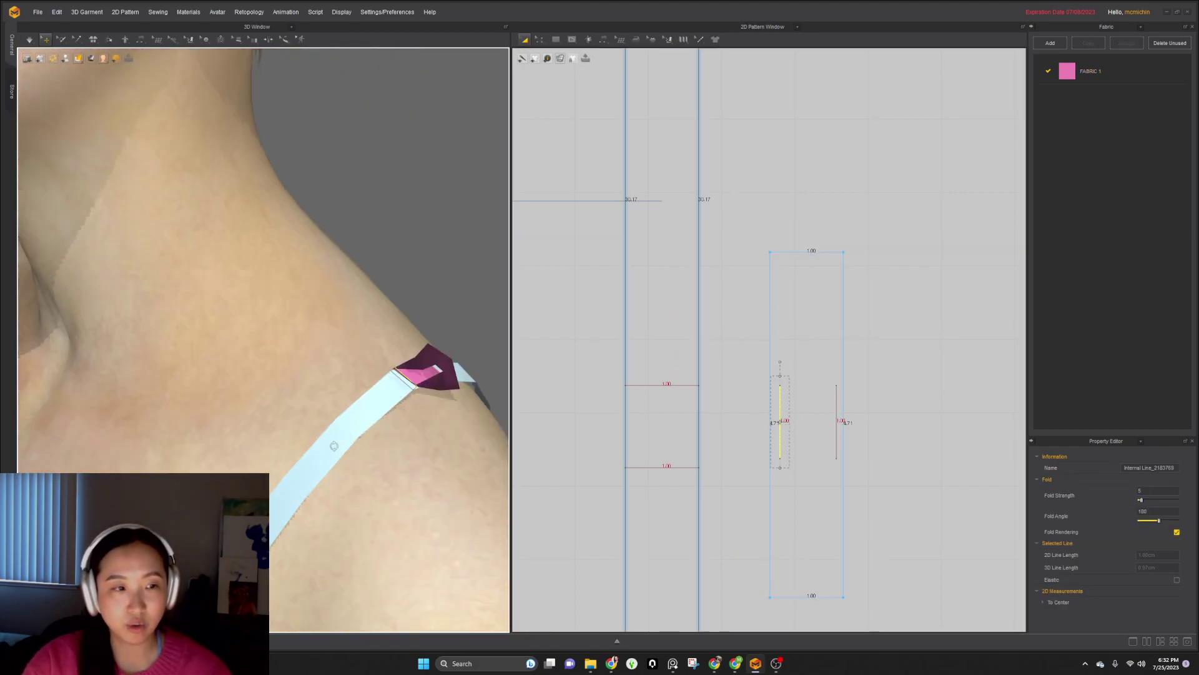
{"action": "key", "text": "3"}
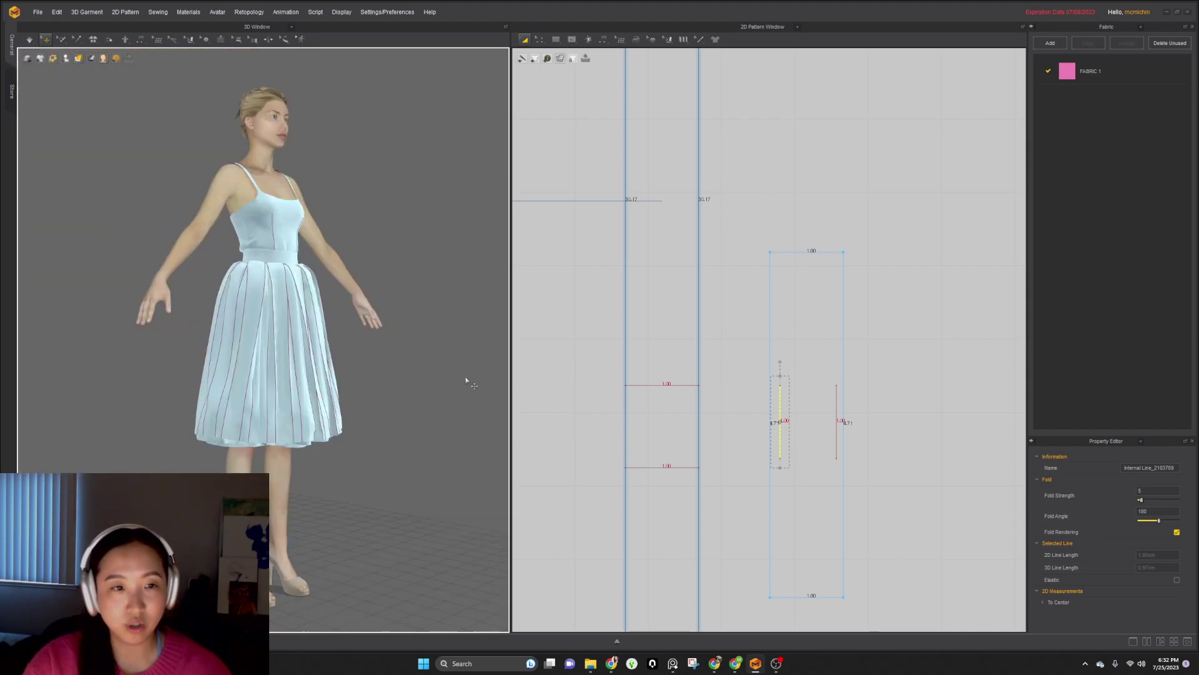
{"action": "scroll", "coordinate": [347, 255], "scroll_direction": "up", "scroll_amount": 10}
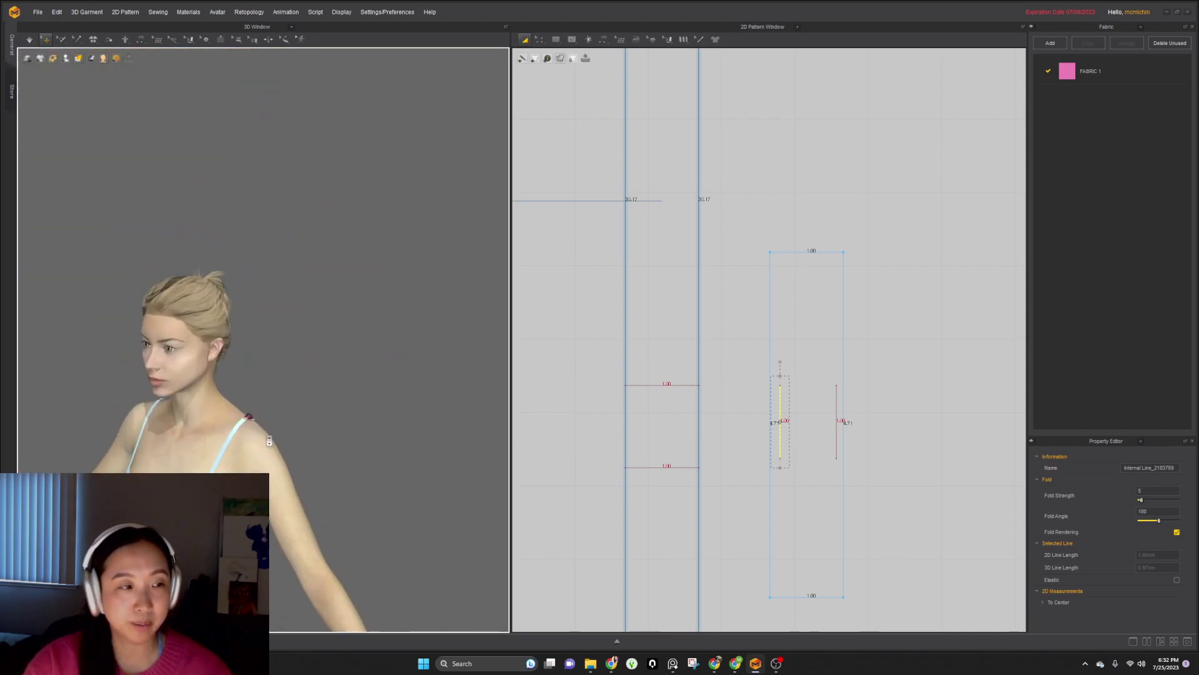
{"action": "right_click_drag", "start_coordinate": [347, 312], "coordinate": [269, 306]}
{"action": "middle_click_drag", "start_coordinate": [250, 431], "coordinate": [244, 288]}
{"action": "scroll", "coordinate": [193, 392], "scroll_direction": "up", "scroll_amount": 5}
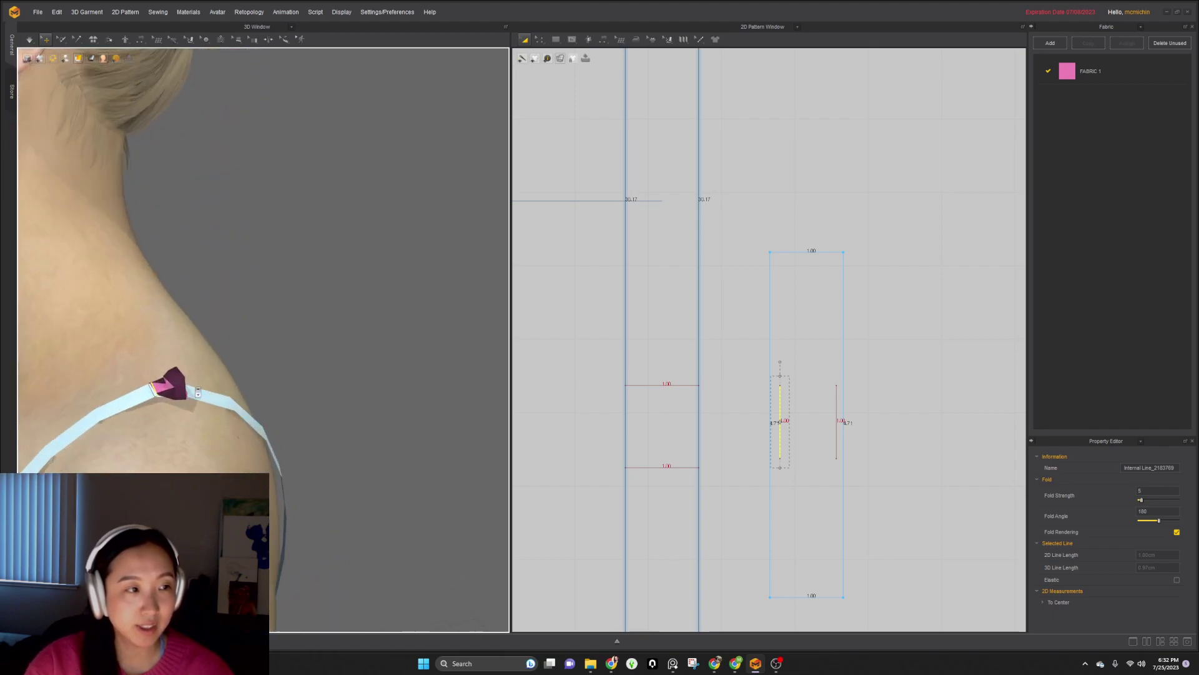
- Pull the loop open above the strap during simulation and strengthen the piece to hold its shape
{"action": "key", "text": "q"}
{"action": "left_click", "coordinate": [213, 386]}
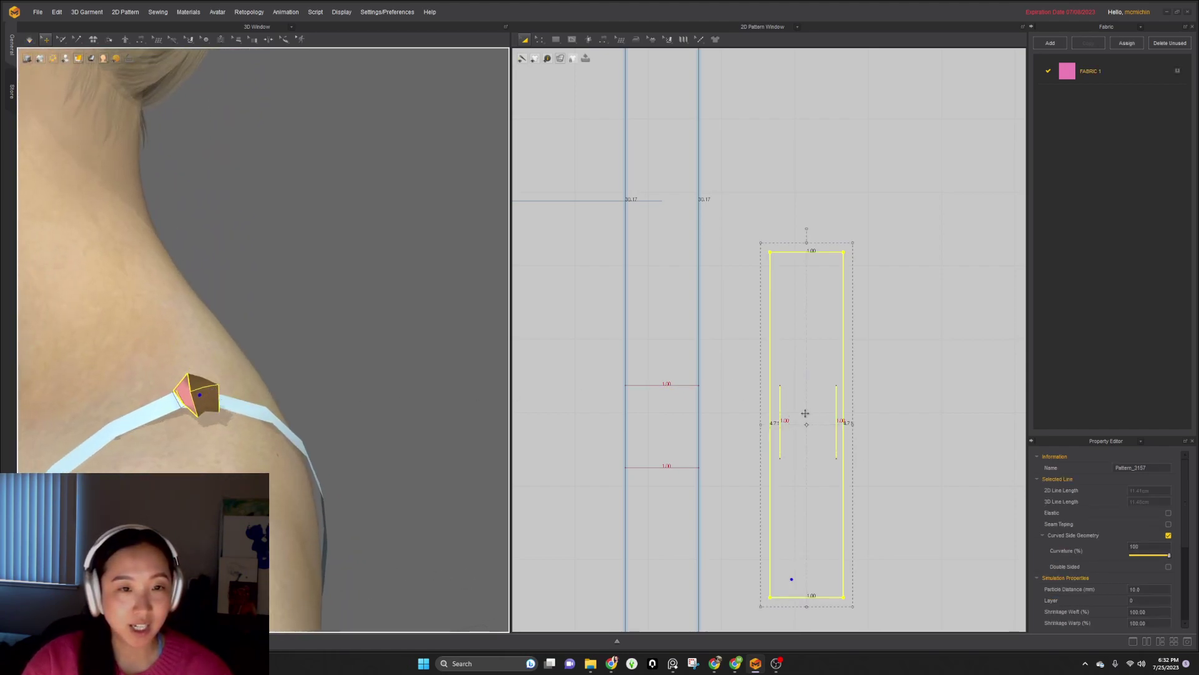
{"action": "left_click", "coordinate": [780, 412]}
{"action": "left_click", "coordinate": [835, 405]}
{"action": "scroll", "coordinate": [878, 397], "scroll_direction": "down", "scroll_amount": 3}
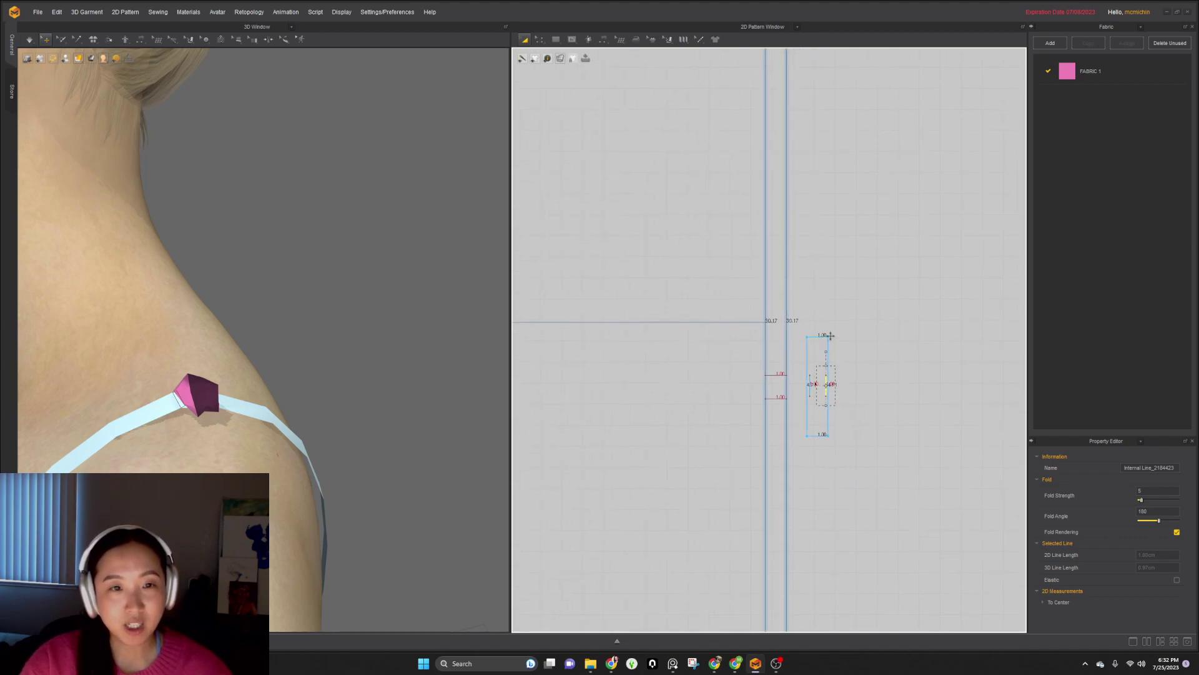
{"action": "left_click", "coordinate": [195, 383]}
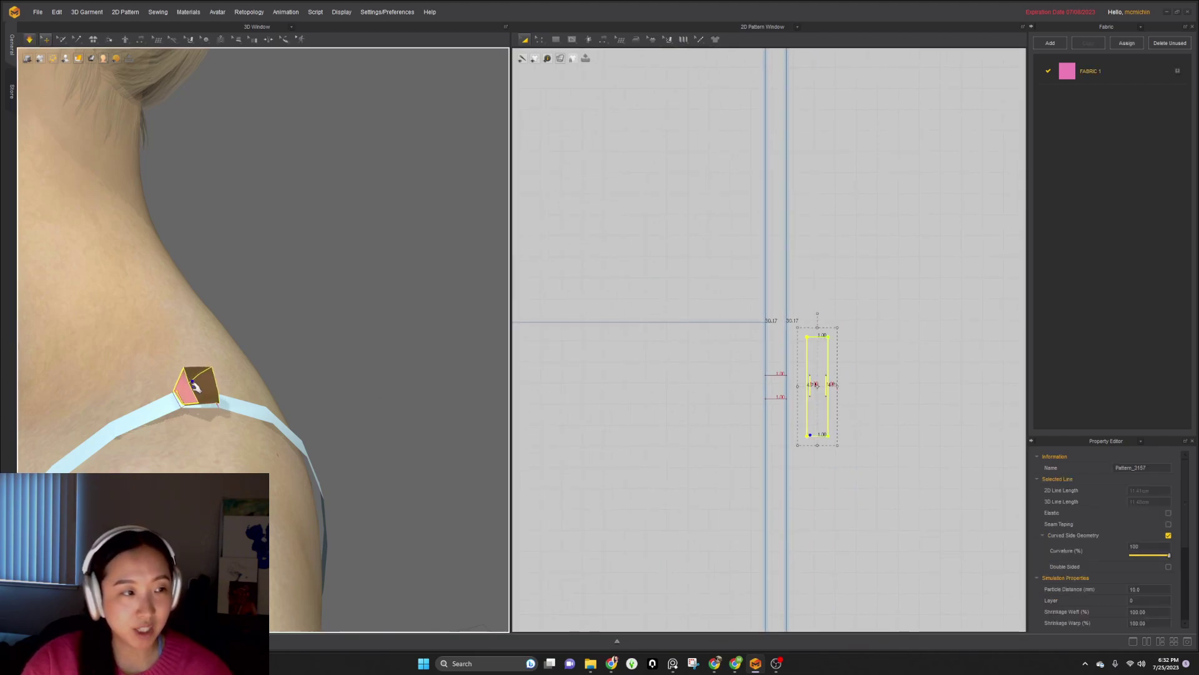
{"action": "left_click_drag", "start_coordinate": [191, 374], "coordinate": [218, 423]}
{"action": "key", "text": "space"}
{"action": "key", "text": "space"}
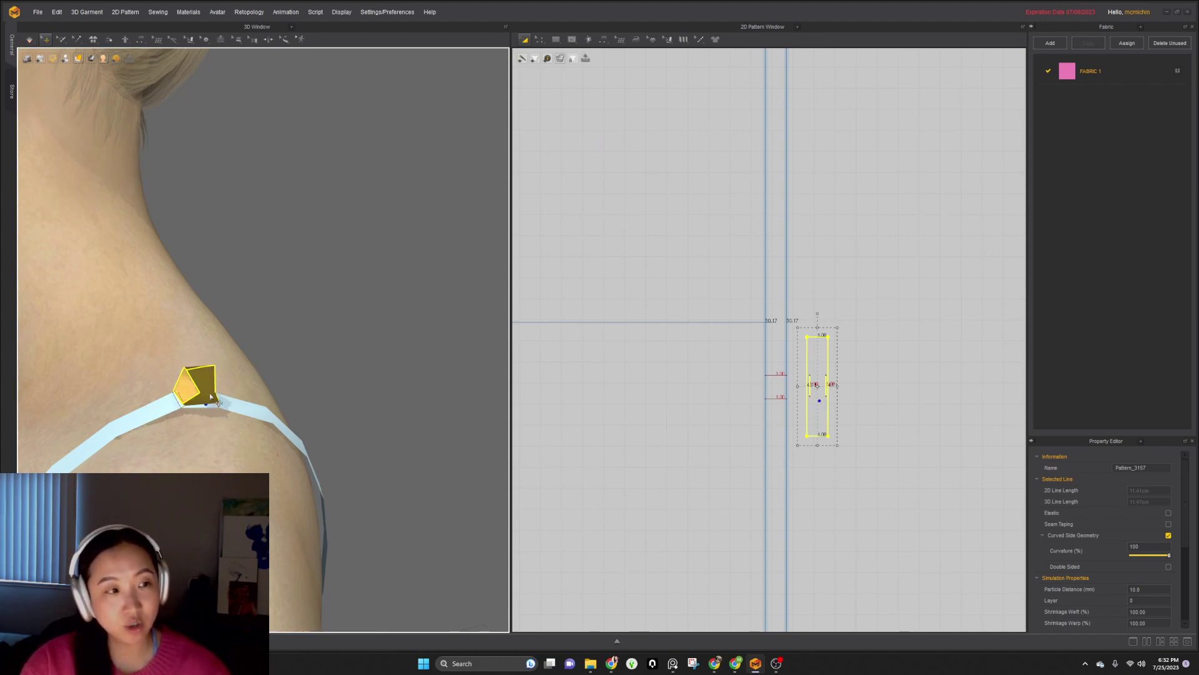
{"action": "right_click_drag", "start_coordinate": [199, 412], "coordinate": [226, 413]}
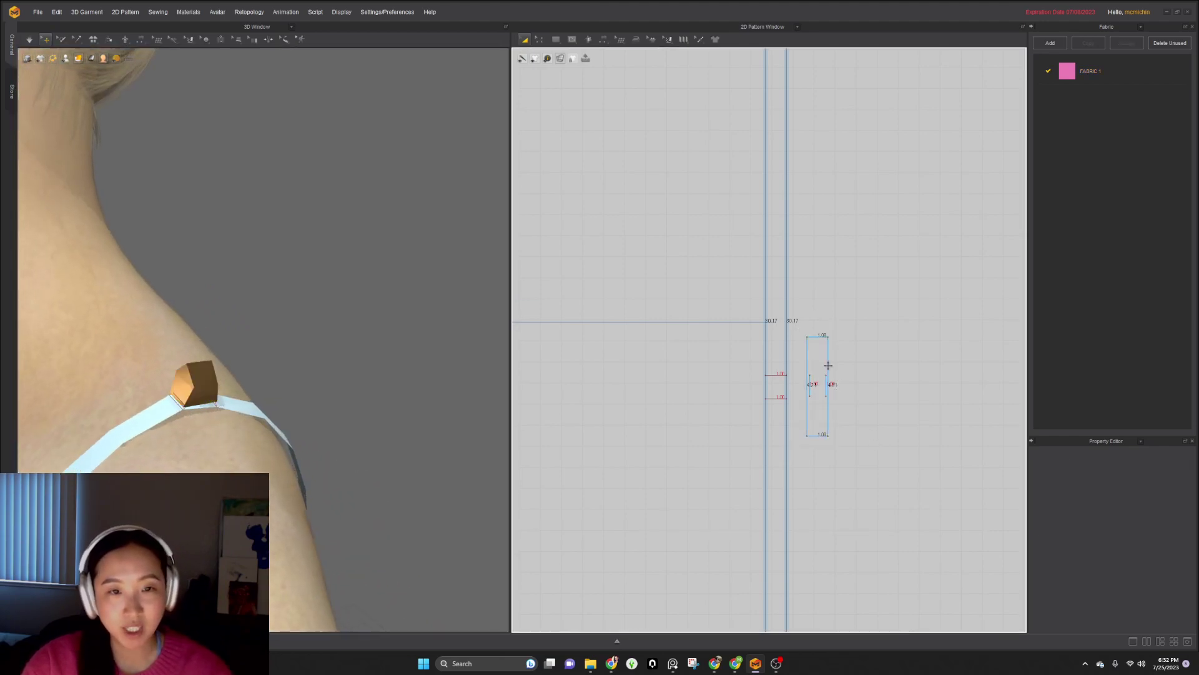
- Duplicate the loop piece and place the copy beside the original at the same height in the 2D pattern layout
{"action": "key", "text": "ctrl+c"}
{"action": "key", "text": "ctrl+v"}
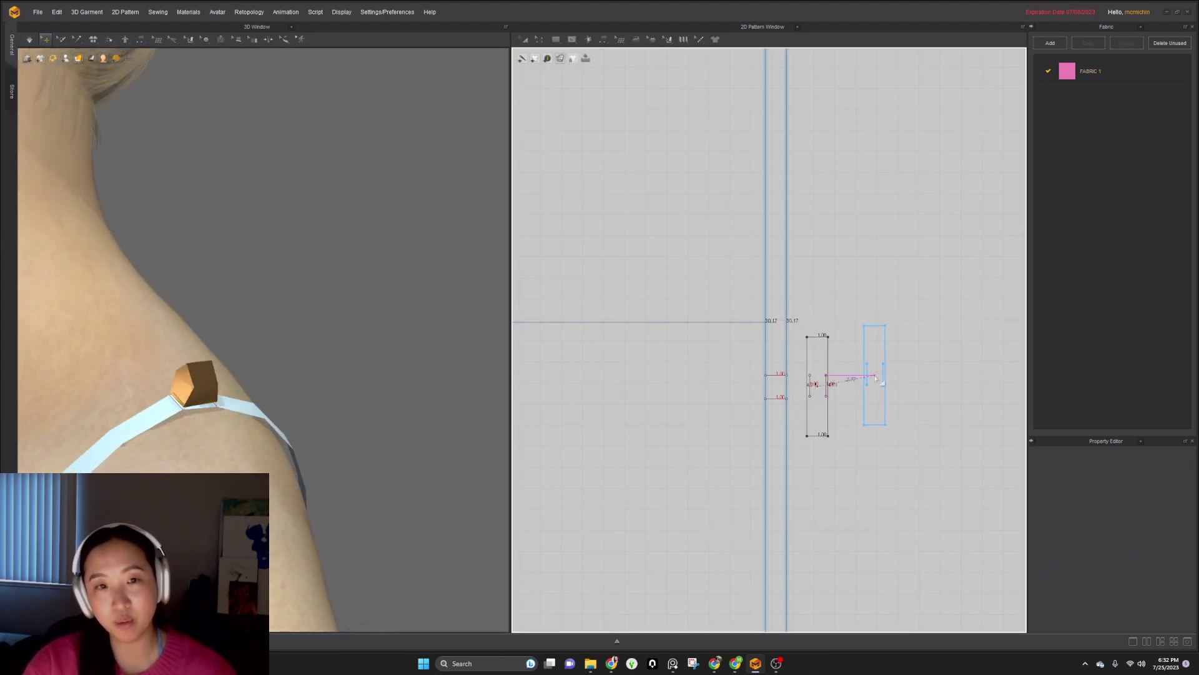
{"action": "left_click", "coordinate": [869, 392]}
{"action": "left_click", "coordinate": [872, 445]}
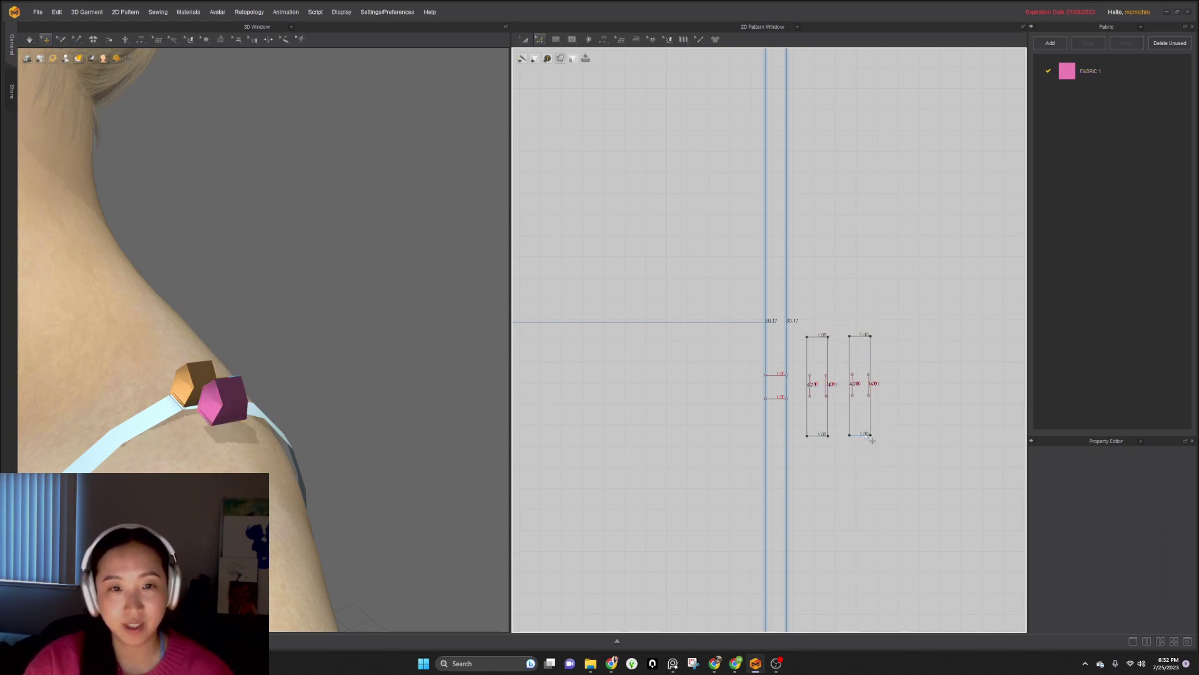
- Delete the two internal lines from the duplicated piece
{"action": "scroll", "coordinate": [856, 400], "scroll_direction": "up", "scroll_amount": 2}
{"action": "left_click", "coordinate": [846, 384]}
{"action": "key", "text": "Delete"}
{"action": "left_click", "coordinate": [857, 407]}
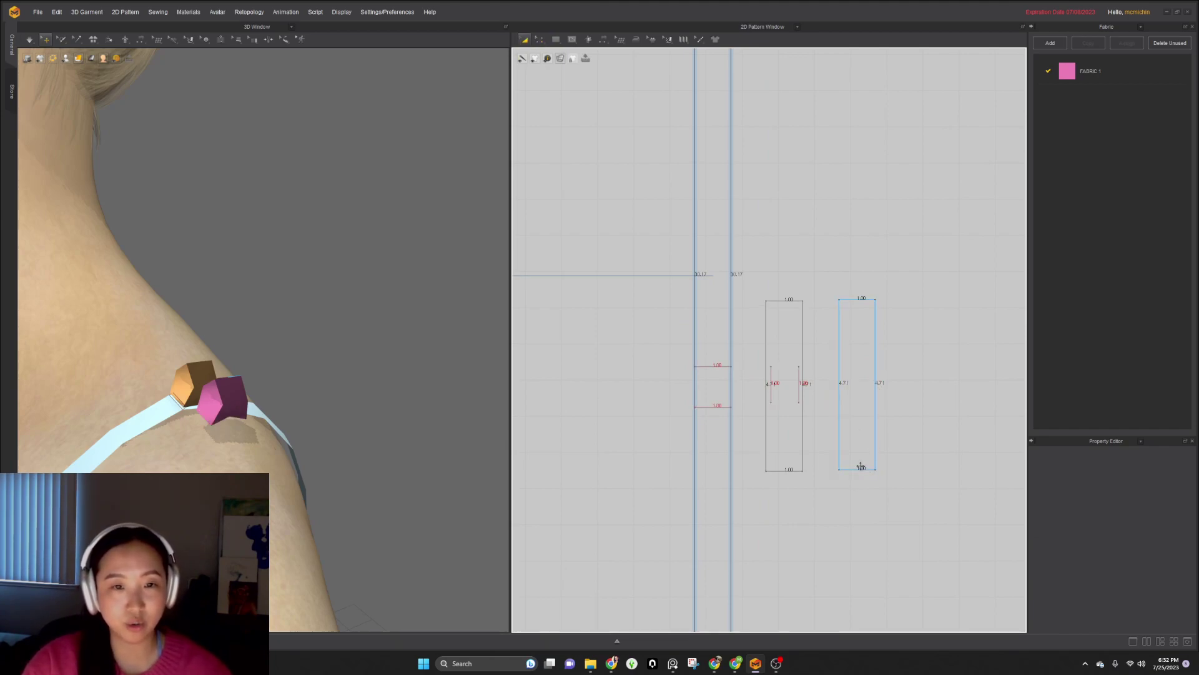
- Freeze the original loop piece and sew the duplicate's bottom edge to the original's right internal line
{"action": "left_click", "coordinate": [200, 386]}
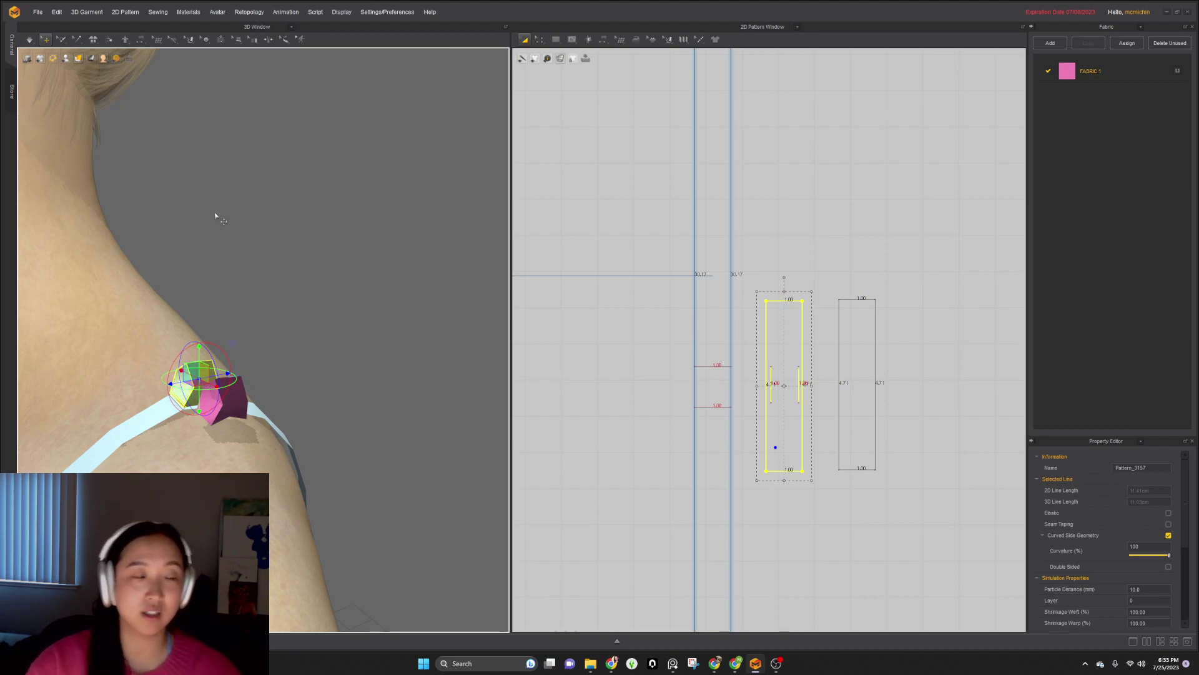
{"action": "left_click", "coordinate": [837, 531]}
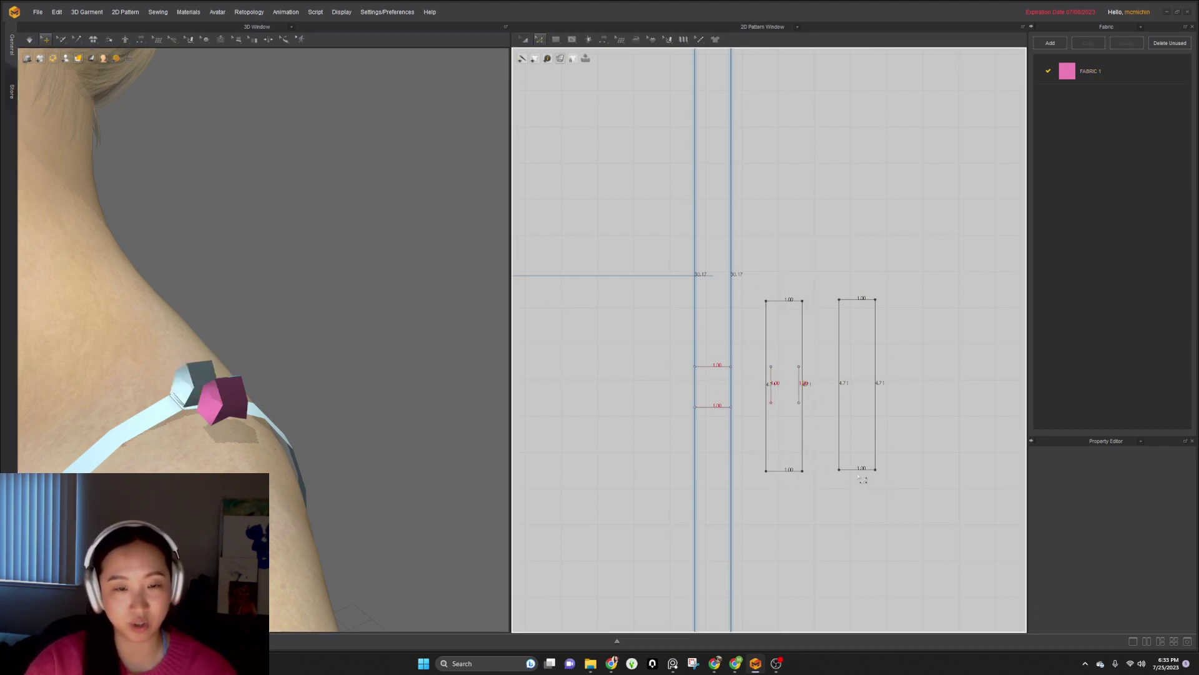
{"action": "key", "text": "m"}
{"action": "left_click", "coordinate": [838, 476]}
{"action": "left_click", "coordinate": [850, 469]}
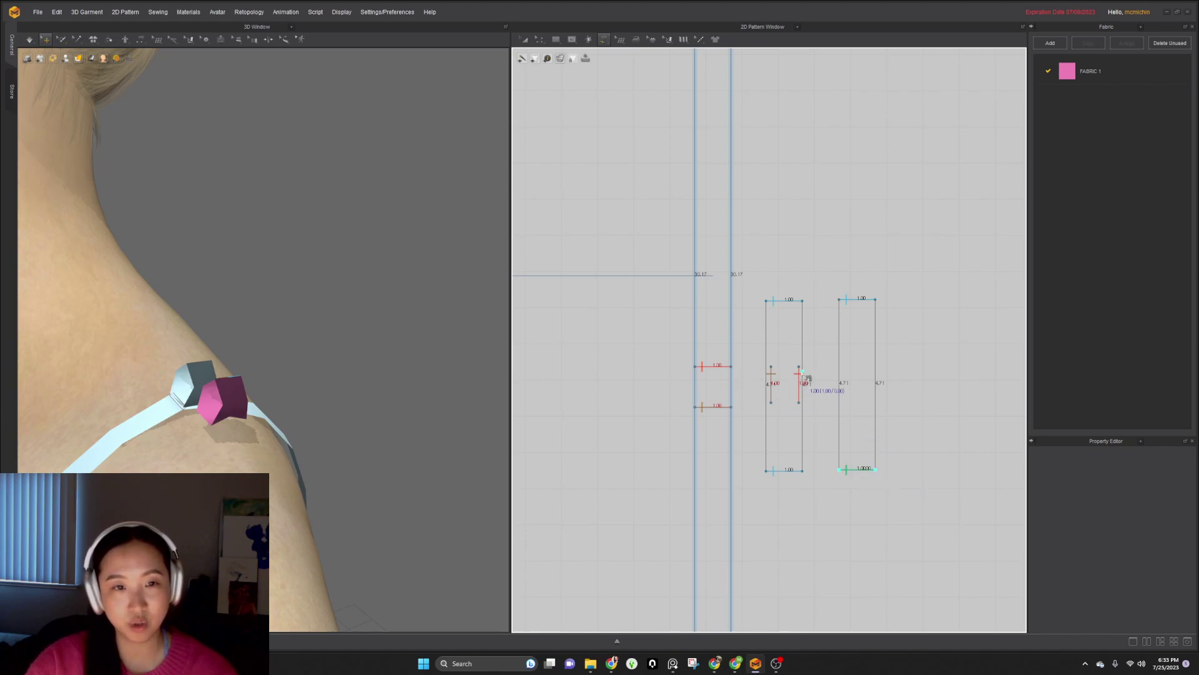
{"action": "left_click", "coordinate": [799, 400]}
{"action": "key", "text": "a"}
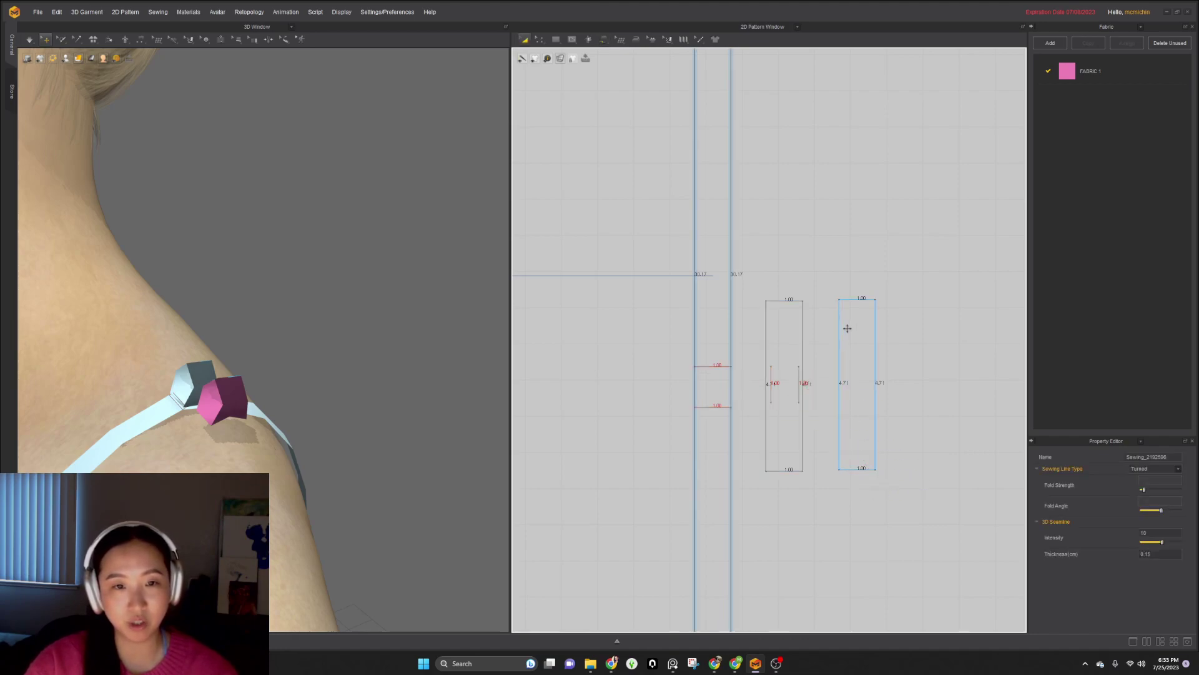
- Simulate and pull the duplicate piece's free end away from the loop so it lies as a tail over the back shoulder
{"action": "key", "text": "b"}
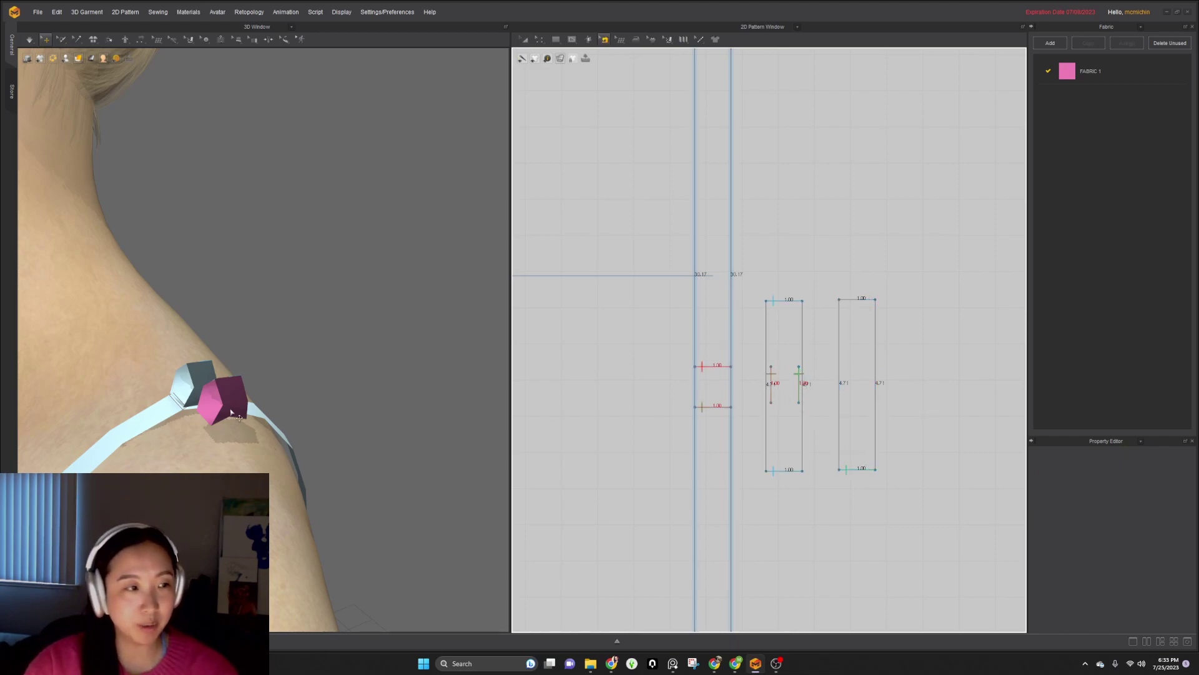
{"action": "key", "text": "space"}
{"action": "left_click_drag", "start_coordinate": [240, 406], "coordinate": [400, 392]}
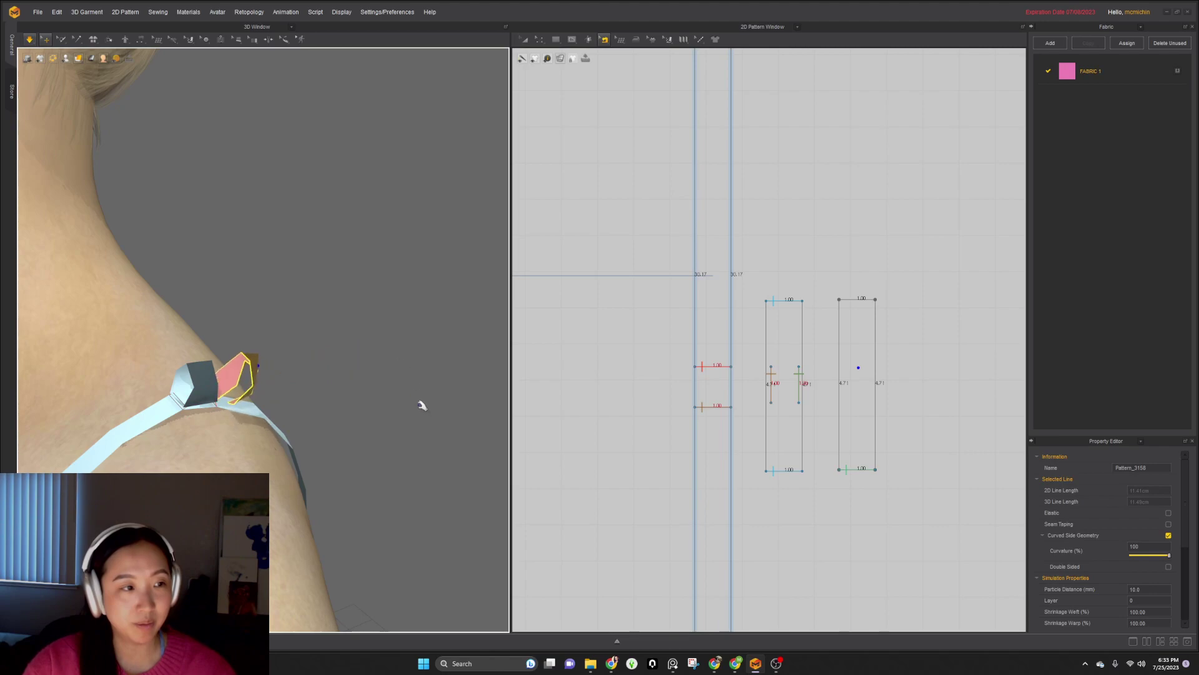
{"action": "left_click_drag", "start_coordinate": [257, 426], "coordinate": [442, 376]}
{"action": "key", "text": "space"}
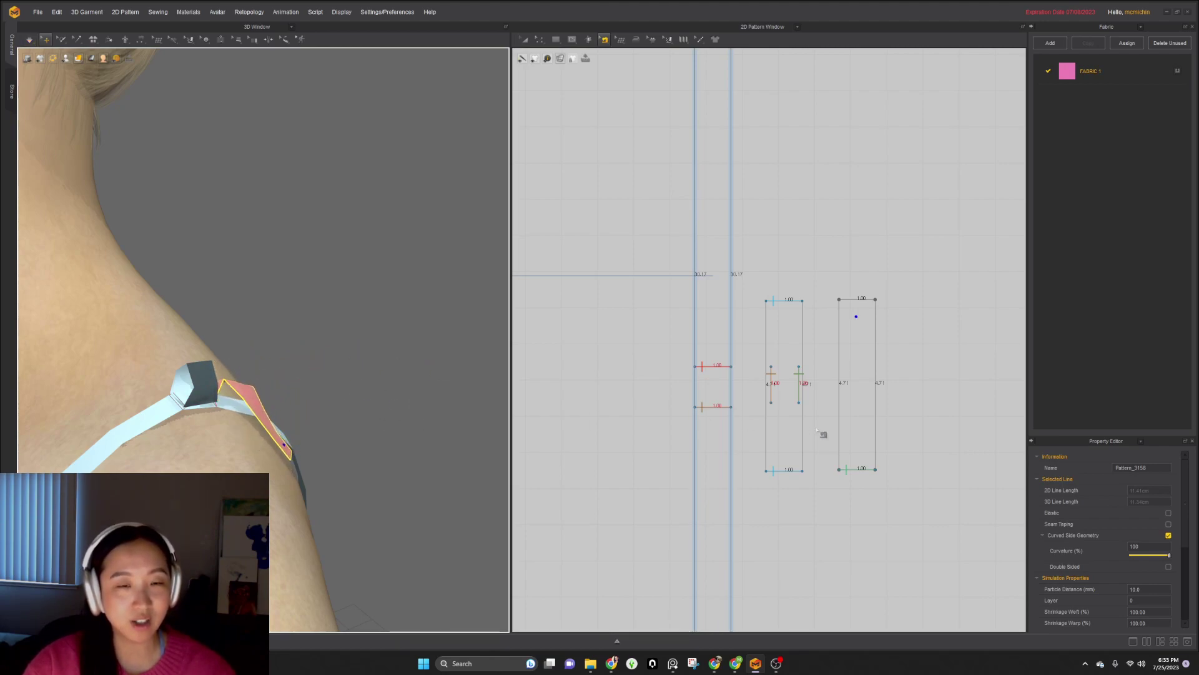
{"action": "right_click_drag", "start_coordinate": [407, 390], "coordinate": [347, 468]}
{"action": "left_click", "coordinate": [324, 495]}
{"action": "right_click_drag", "start_coordinate": [317, 522], "coordinate": [405, 505]}
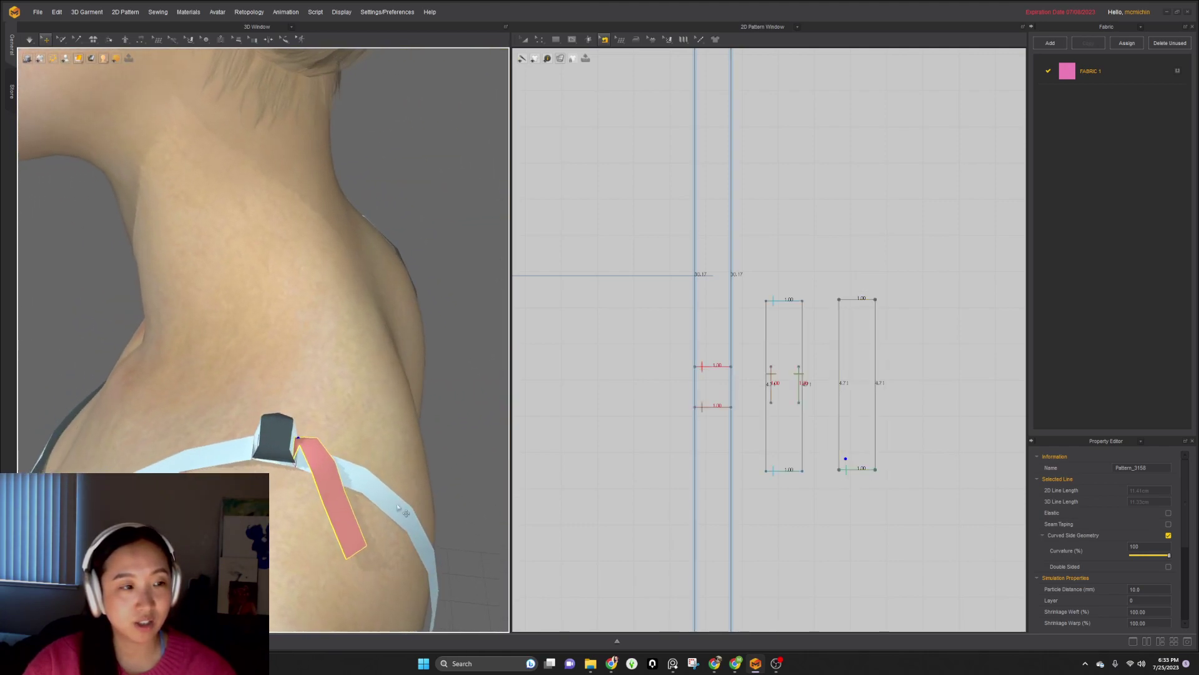
{"action": "left_click_drag", "start_coordinate": [356, 530], "coordinate": [451, 493]}
{"action": "right_click_drag", "start_coordinate": [442, 502], "coordinate": [616, 436]}
{"action": "key", "text": "space"}
- Duplicate the tail piece beside itself in the 2D layout and sew the copy's bottom edge to the loop's left internal line
{"action": "scroll", "coordinate": [833, 360], "scroll_direction": "down", "scroll_amount": 2}
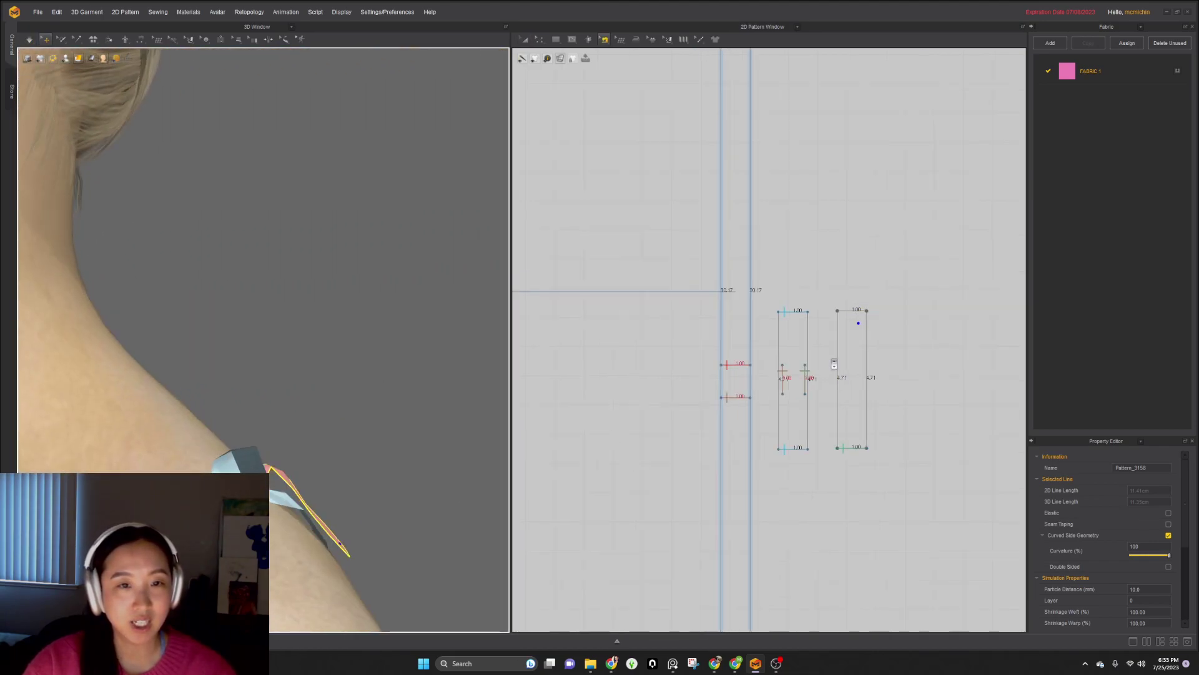
{"action": "key", "text": "ctrl+c"}
{"action": "key", "text": "ctrl+v"}
{"action": "left_click", "coordinate": [882, 376]}
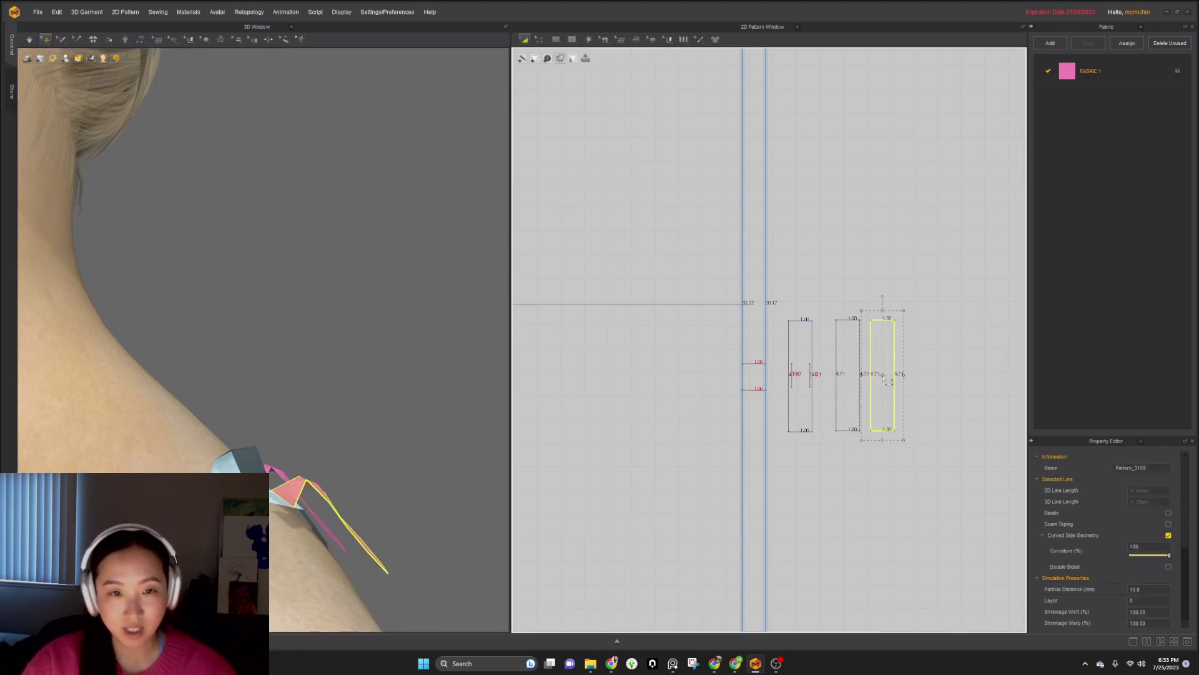
{"action": "key", "text": "n"}
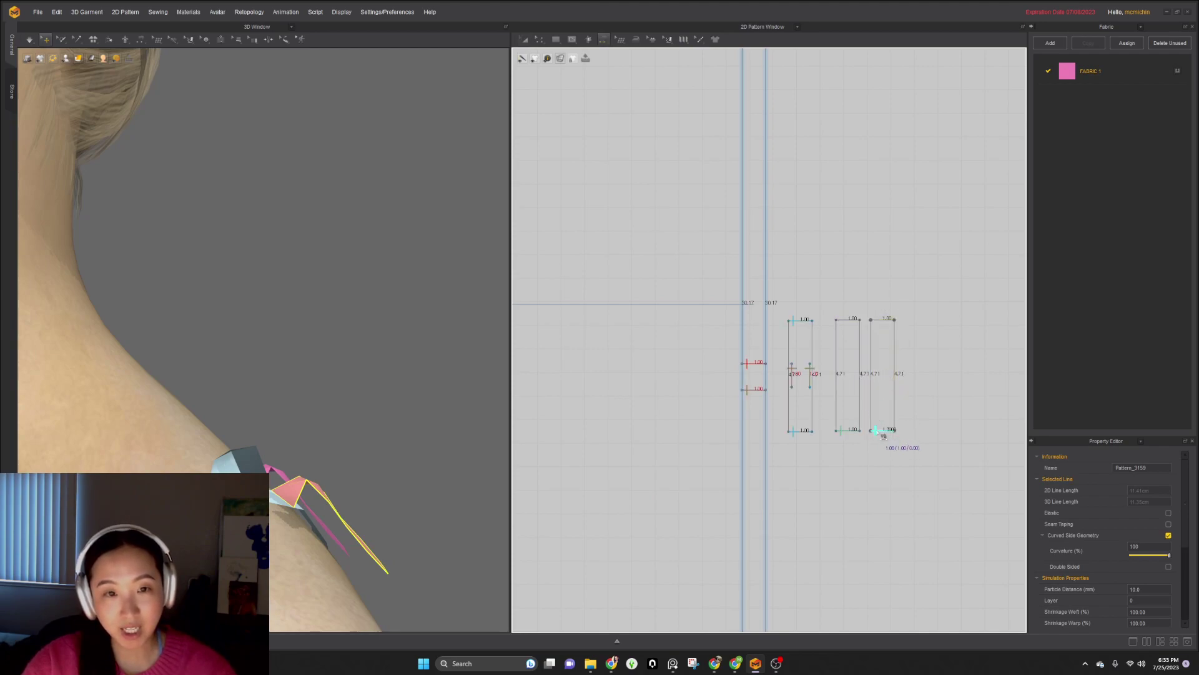
{"action": "left_click", "coordinate": [877, 431]}
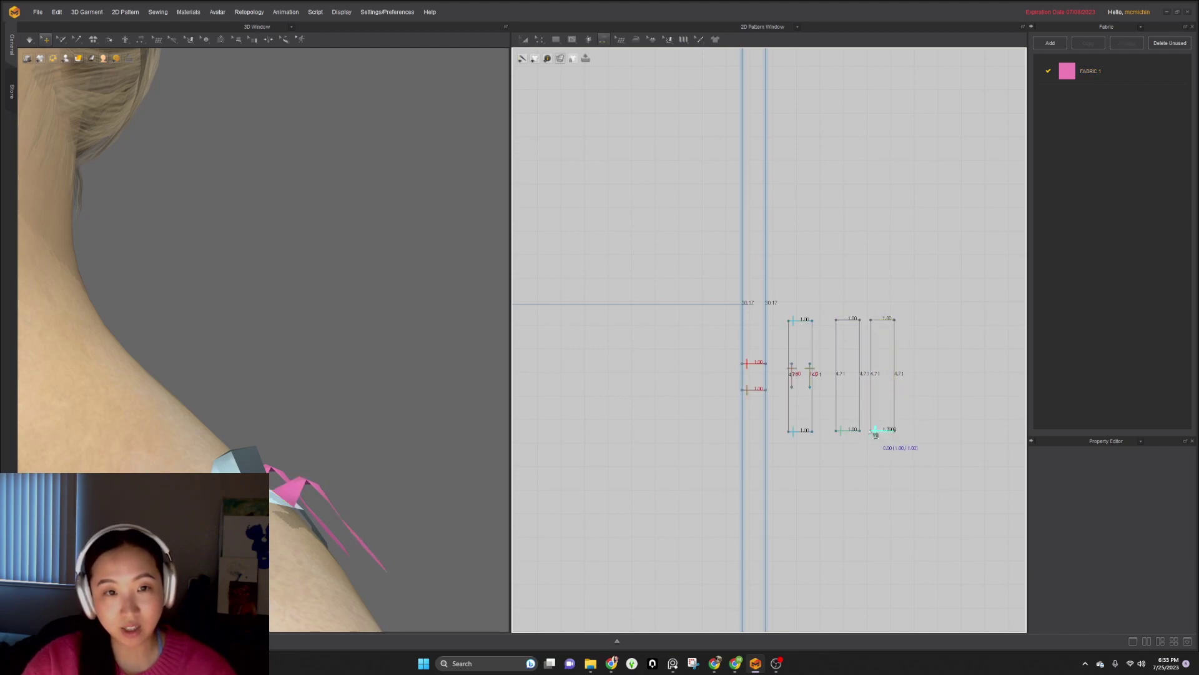
{"action": "left_click", "coordinate": [799, 381]}
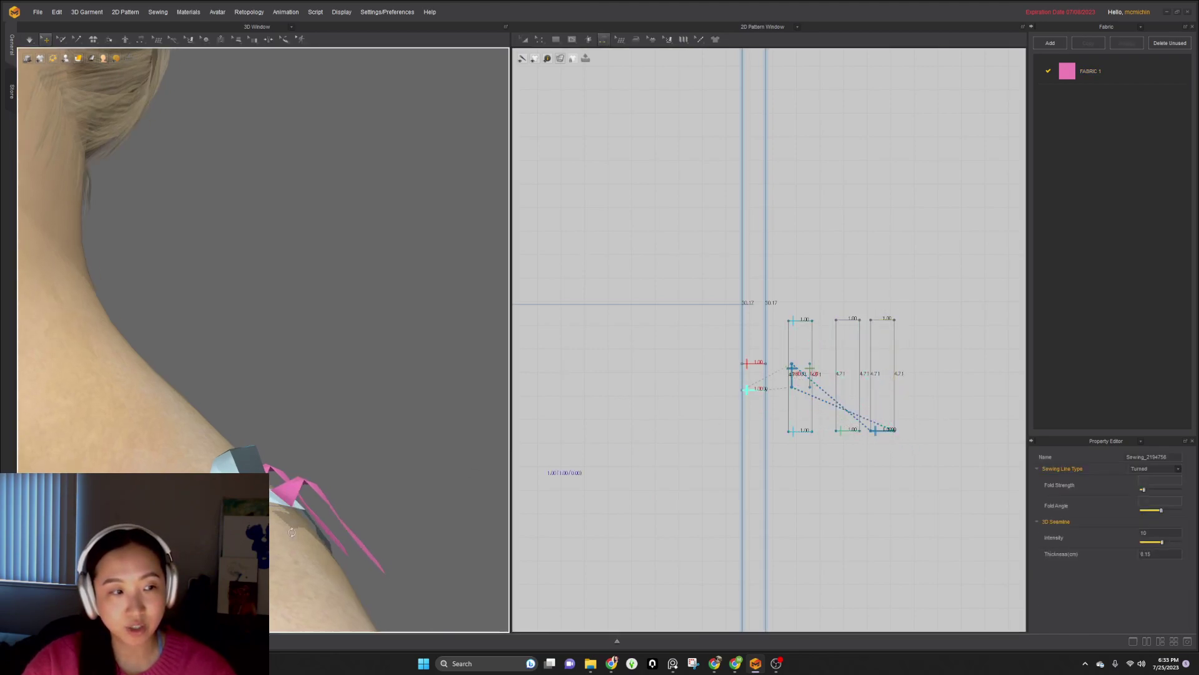
- Move the new tail to the front side of the loop and simulate so it attaches and drapes along the strap
{"action": "right_click_drag", "start_coordinate": [367, 505], "coordinate": [304, 509]}
{"action": "left_click", "coordinate": [302, 494]}
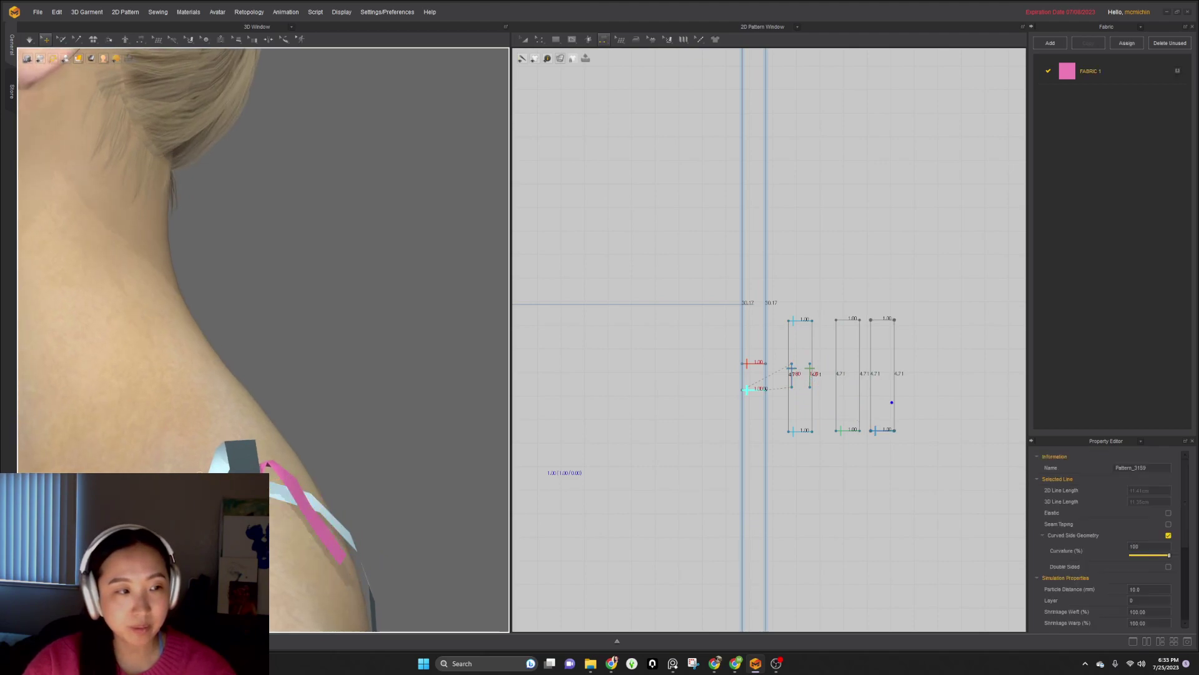
{"action": "left_click_drag", "start_coordinate": [200, 509], "coordinate": [204, 476]}
{"action": "key", "text": "space"}
{"action": "right_click_drag", "start_coordinate": [203, 500], "coordinate": [259, 505]}
{"action": "key", "text": "space"}
- Flip the normal of the front tail piece so its outer face shows, and simulate again
{"action": "left_click", "coordinate": [875, 408]}
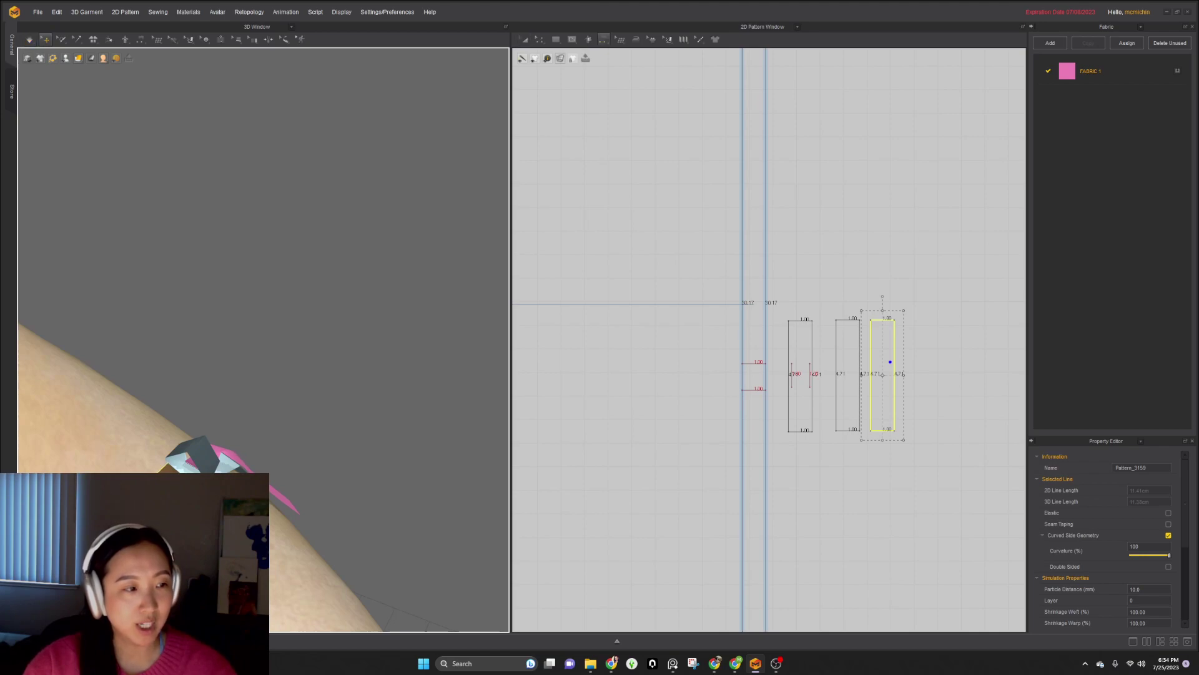
{"action": "left_click", "coordinate": [182, 414]}
{"action": "right_click", "coordinate": [190, 418]}
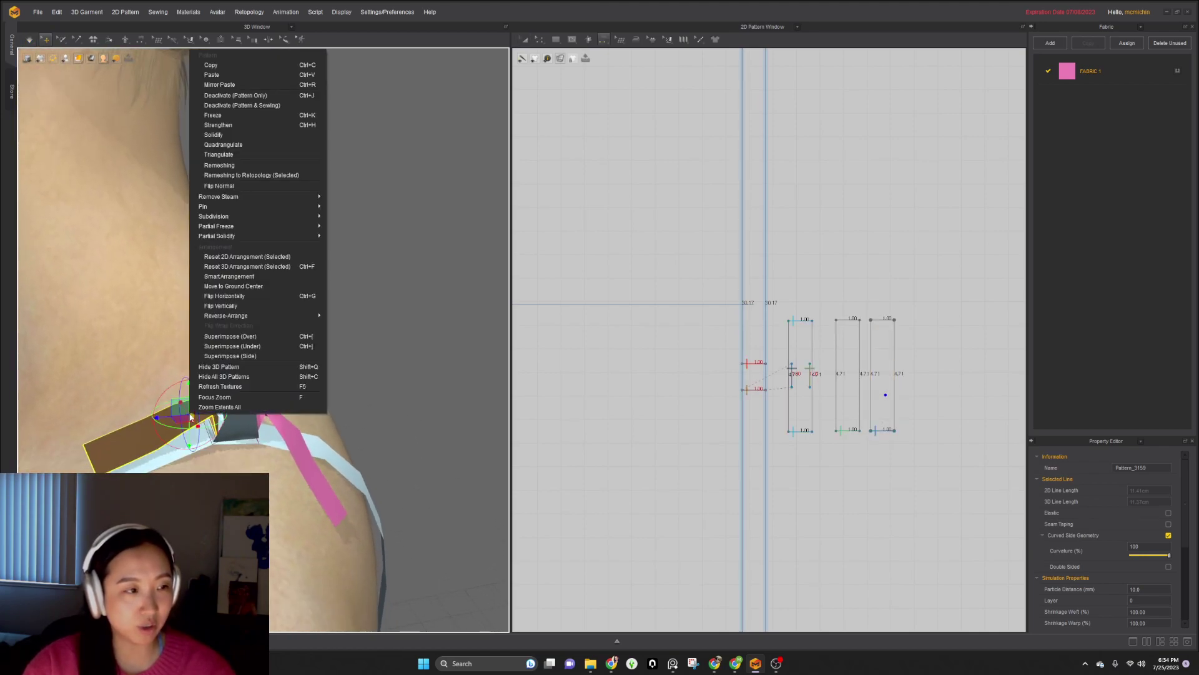
{"action": "left_click", "coordinate": [230, 187]}
{"action": "left_click", "coordinate": [349, 390]}
{"action": "key", "text": "space"}
{"action": "key", "text": "space"}
- Lengthen both tail pieces by about 1.35 cm at the top and lower their facing corners to form mirrored slanted ends about 1.22 cm long
{"action": "key", "text": "z"}
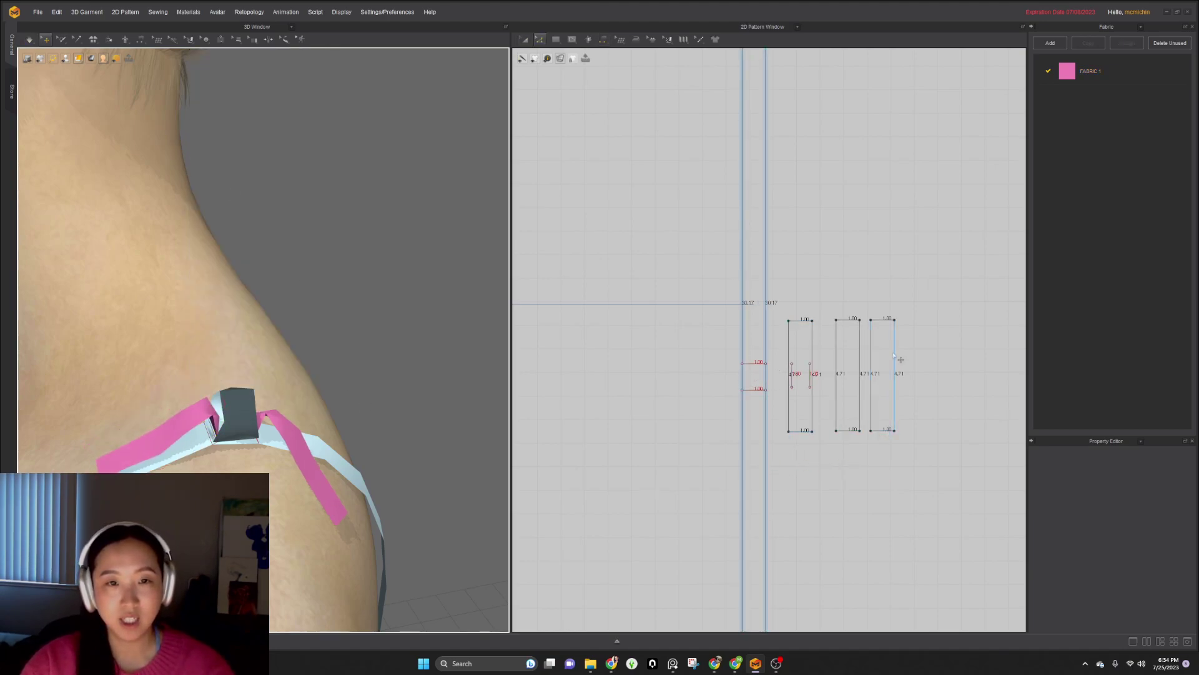
{"action": "middle_click_drag", "start_coordinate": [885, 333], "coordinate": [846, 373]}
{"action": "left_click", "coordinate": [811, 363]}
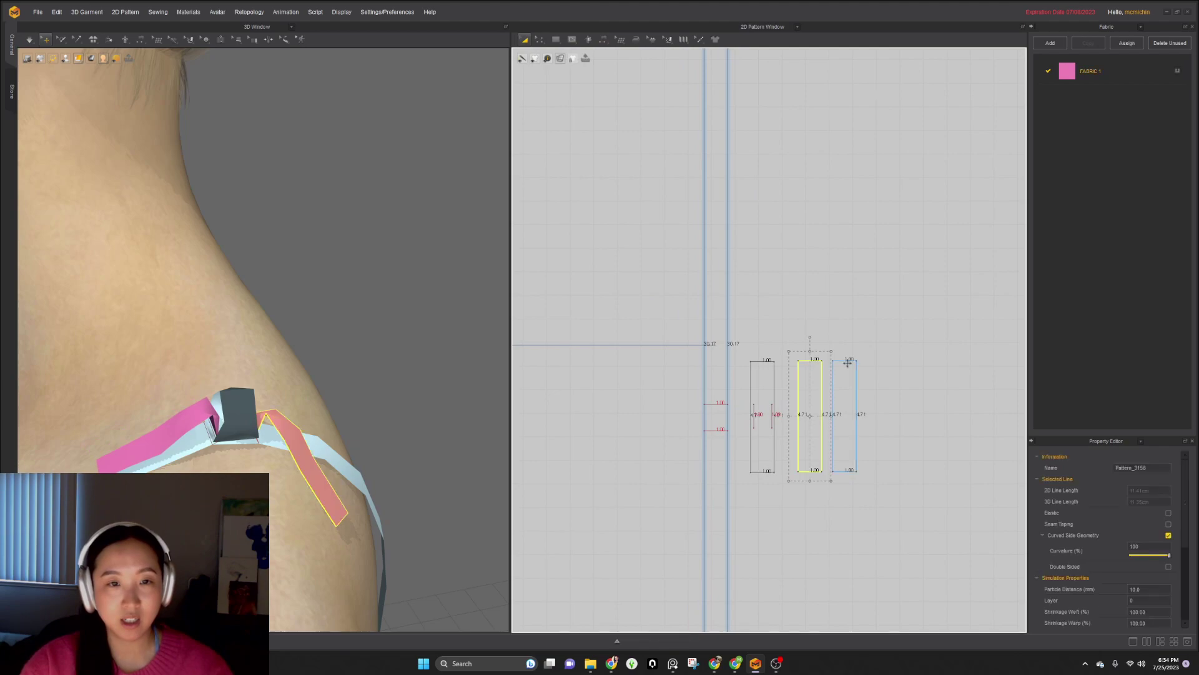
{"action": "left_click", "coordinate": [848, 361]}
{"action": "key", "text": "z"}
{"action": "left_click", "coordinate": [841, 361]}
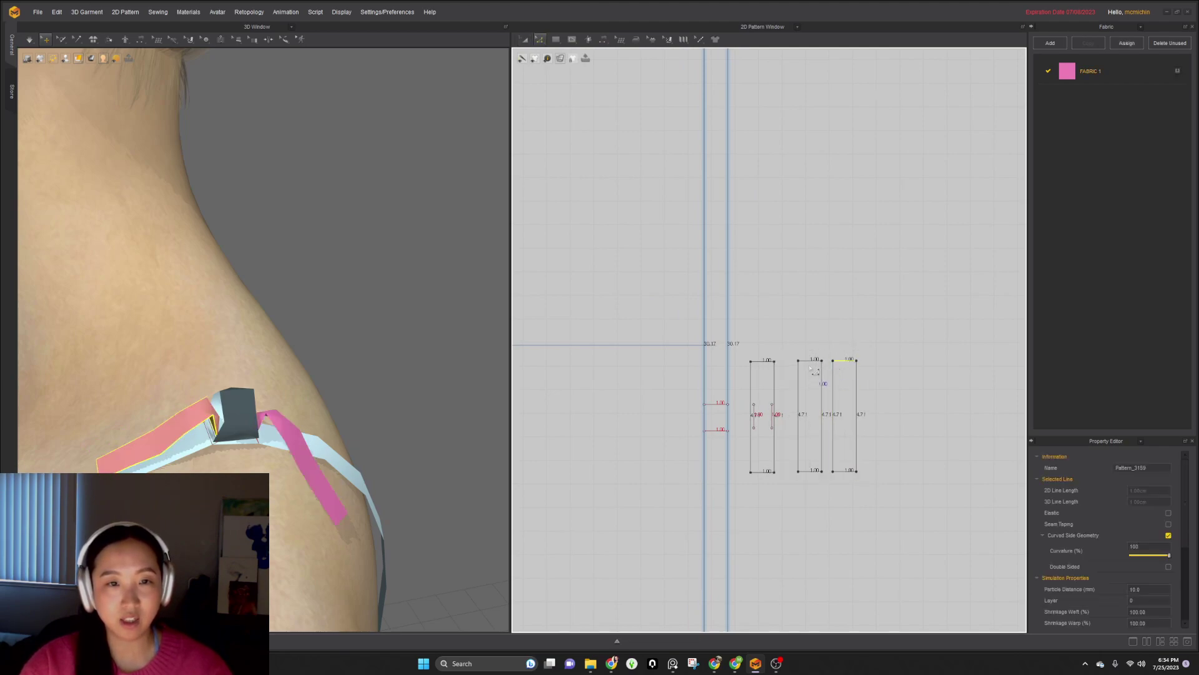
{"action": "left_click", "coordinate": [810, 361], "text": "shift"}
{"action": "left_click_drag", "start_coordinate": [811, 361], "coordinate": [812, 329]}
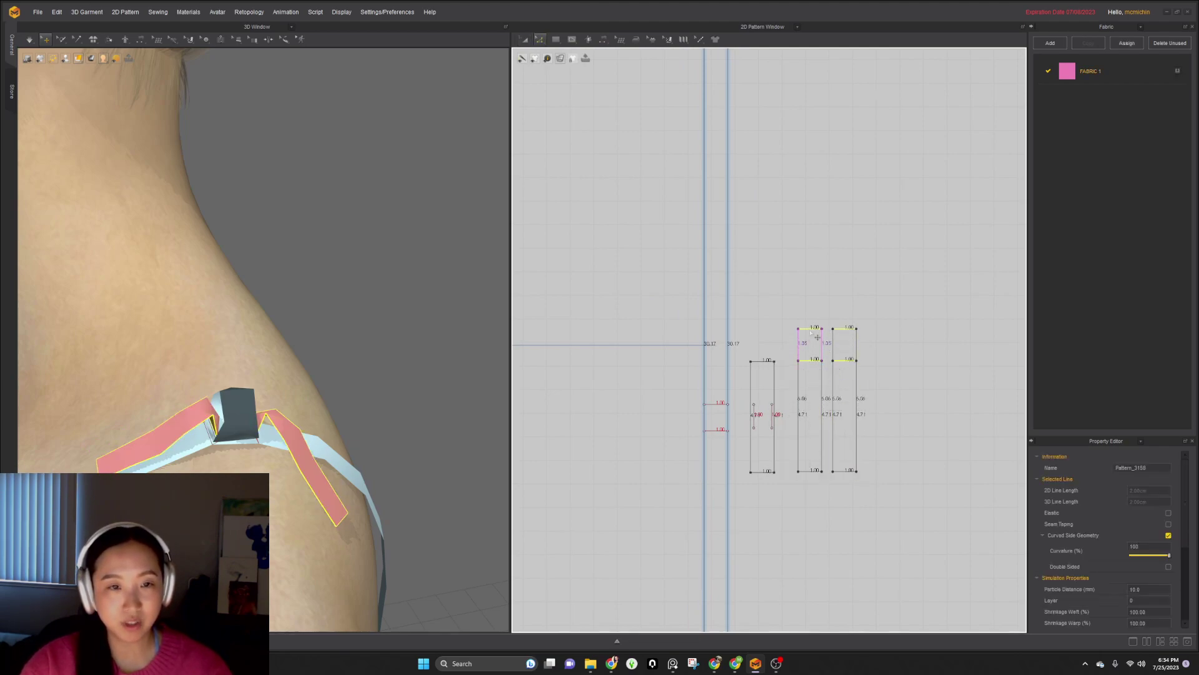
{"action": "left_click", "coordinate": [861, 303]}
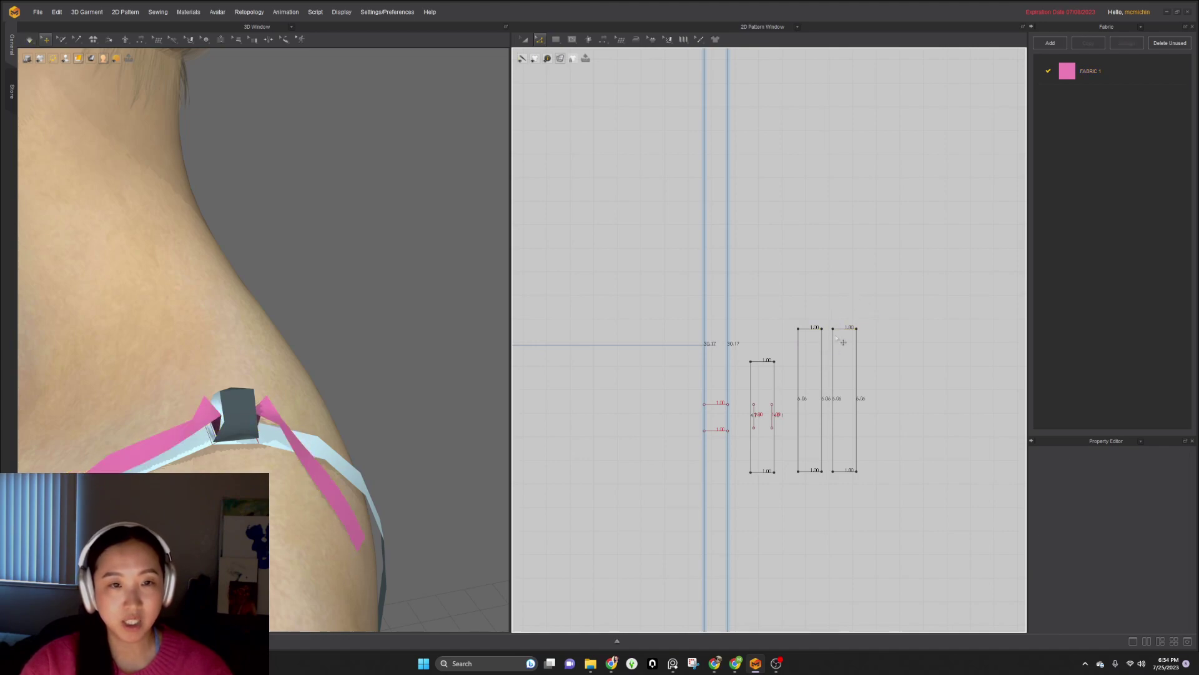
{"action": "left_click_drag", "start_coordinate": [854, 353], "coordinate": [842, 352]}
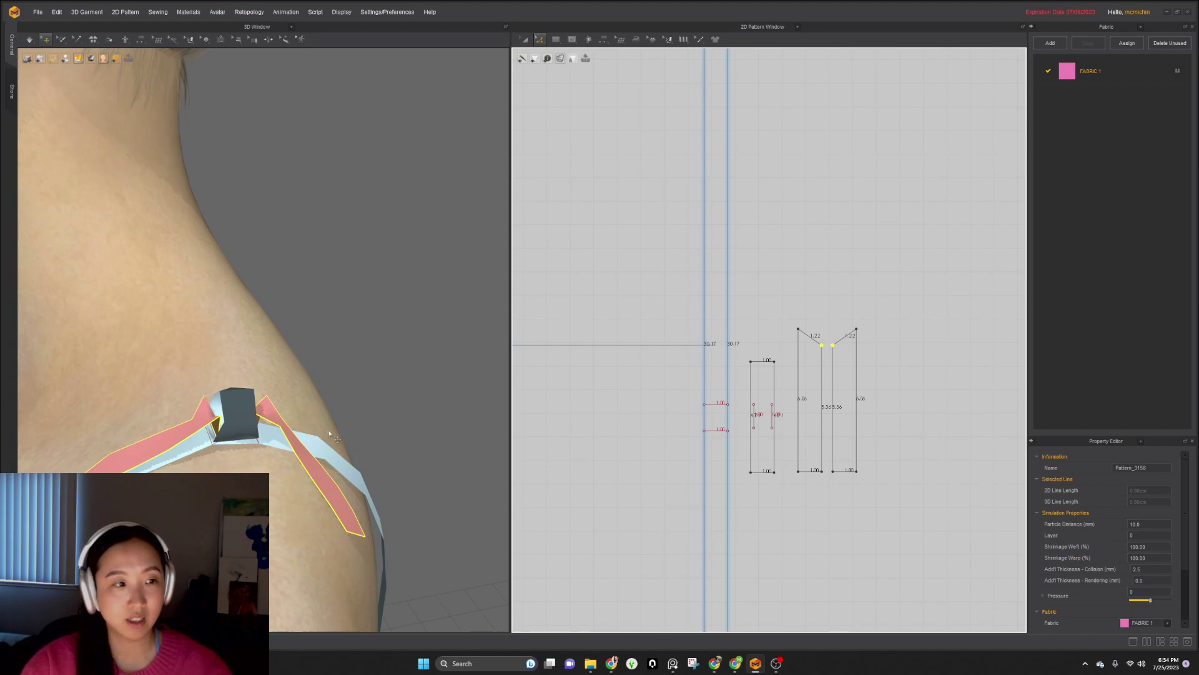
- Unfreeze the loop piece and simulate it together with the tails, lifting the front tail clear of the strap
{"action": "right_click_drag", "start_coordinate": [192, 441], "coordinate": [235, 437]}
{"action": "left_click", "coordinate": [249, 431]}
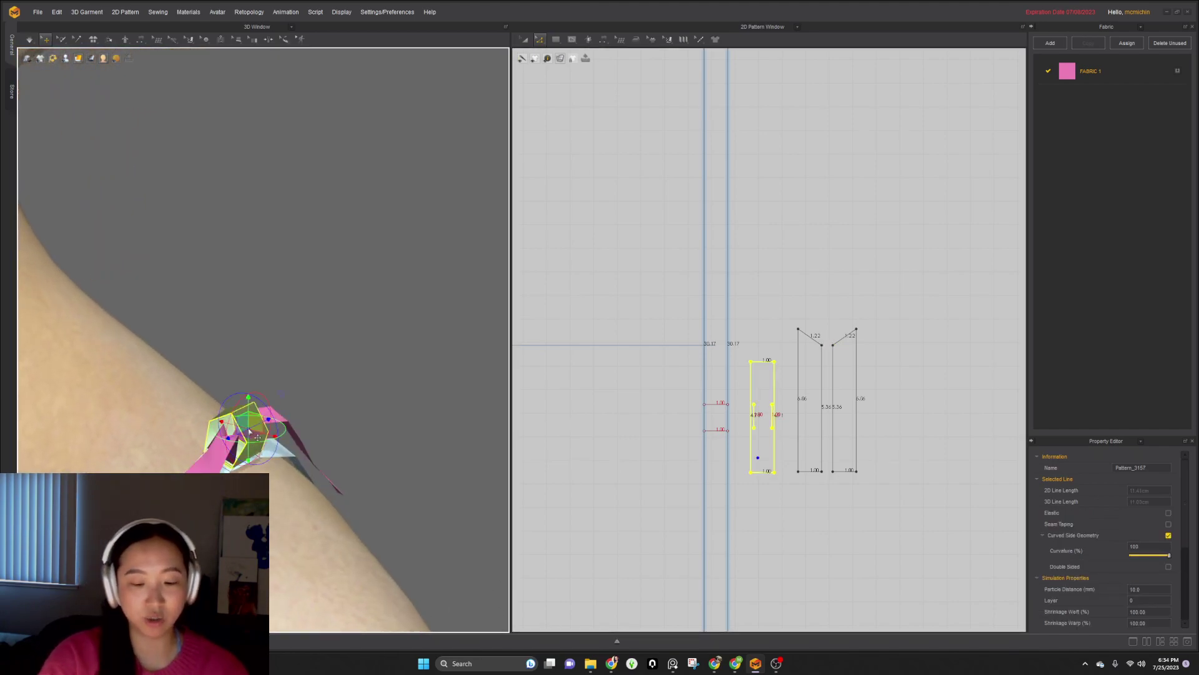
{"action": "key", "text": "space"}
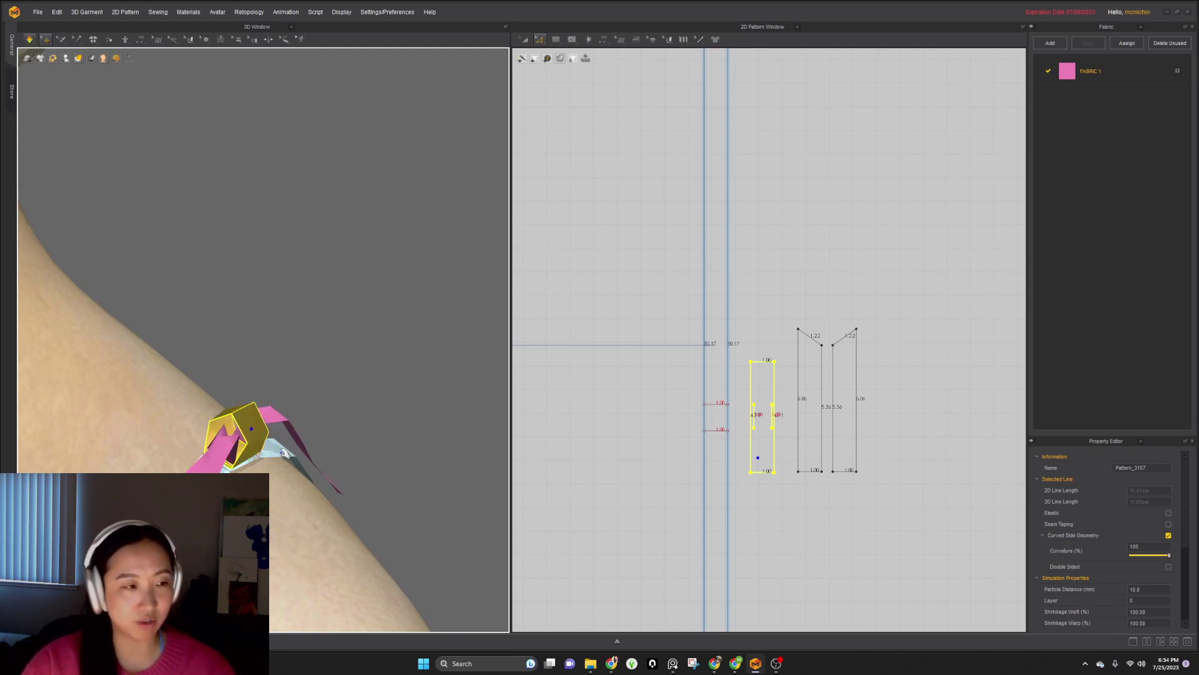
{"action": "left_click", "coordinate": [212, 446]}
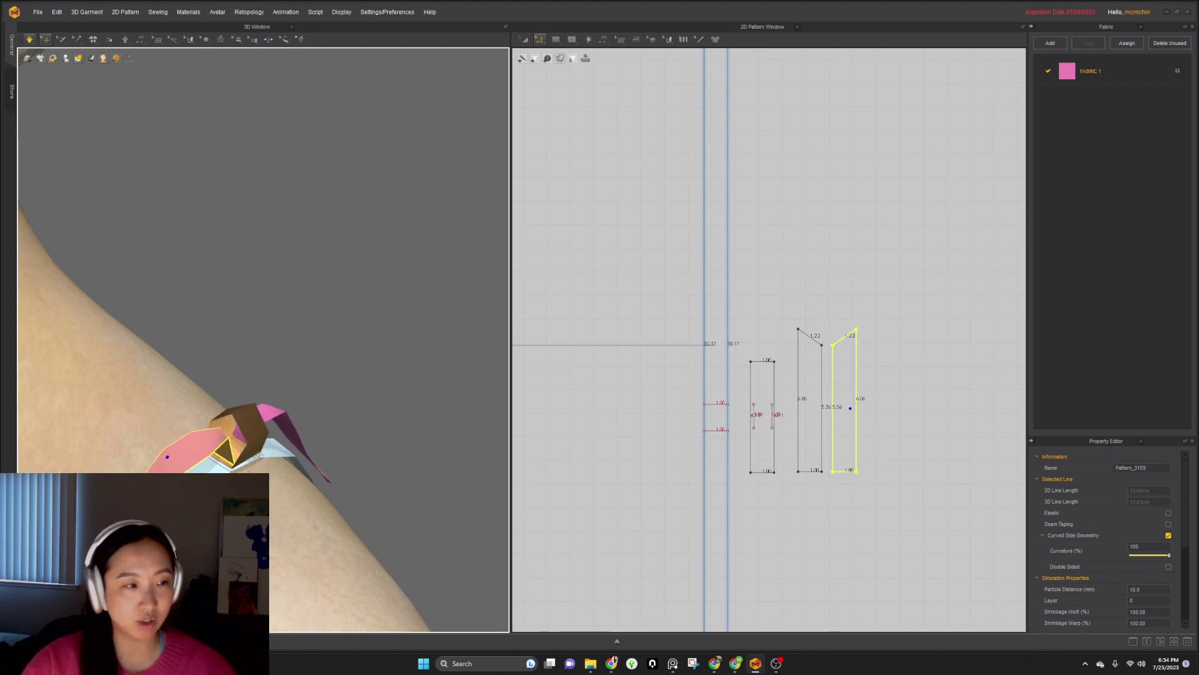
{"action": "key", "text": "space"}
{"action": "right_click_drag", "start_coordinate": [216, 470], "coordinate": [282, 496]}
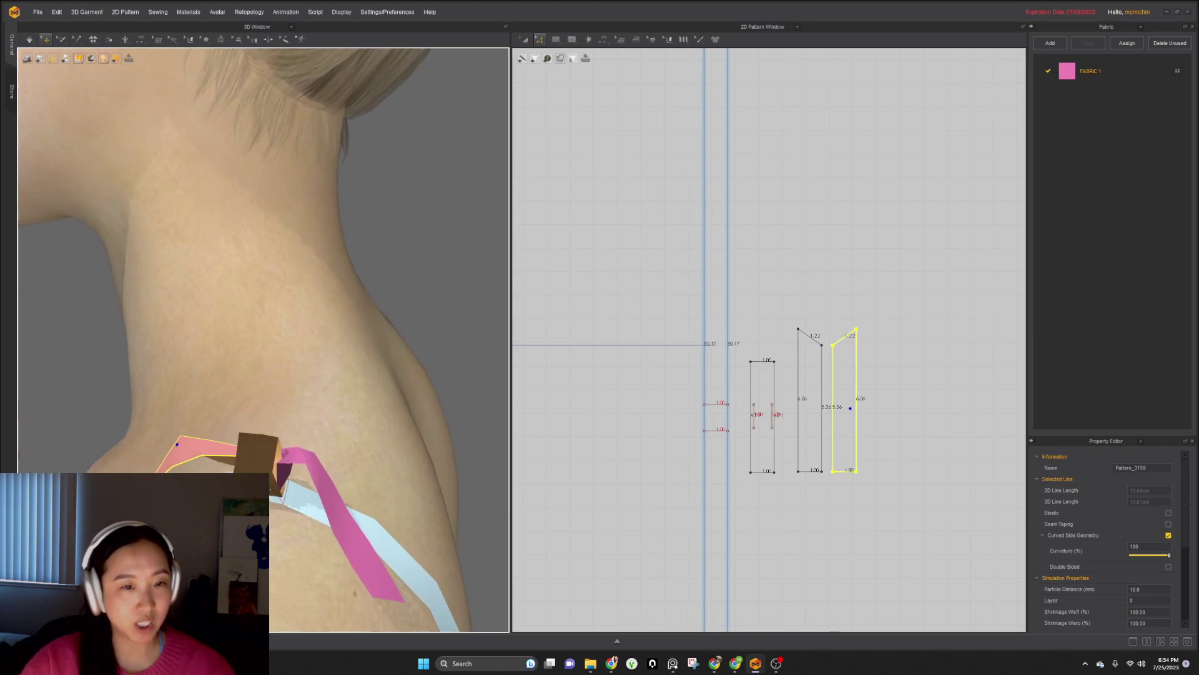
- Duplicate the loop piece's two internal lines and place the copies just inside the originals at the same height
{"action": "scroll", "coordinate": [757, 437], "scroll_direction": "up", "scroll_amount": 5}
{"action": "left_click", "coordinate": [741, 426]}
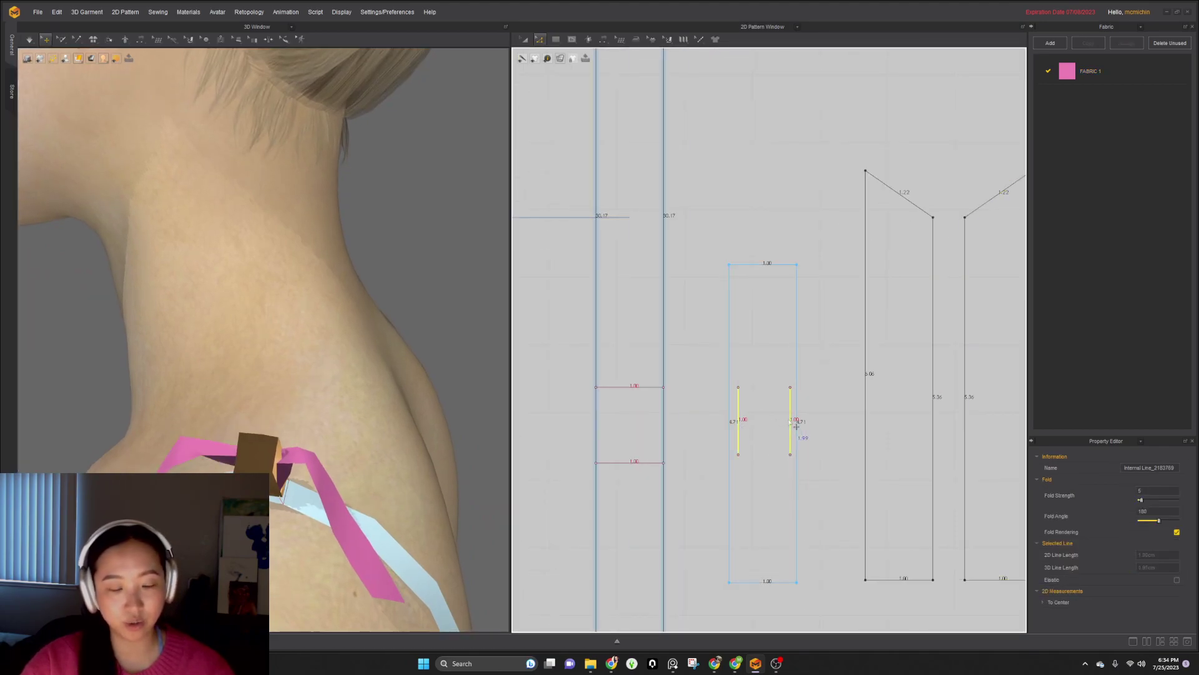
{"action": "left_click", "coordinate": [768, 443]}
{"action": "left_click", "coordinate": [747, 424]}
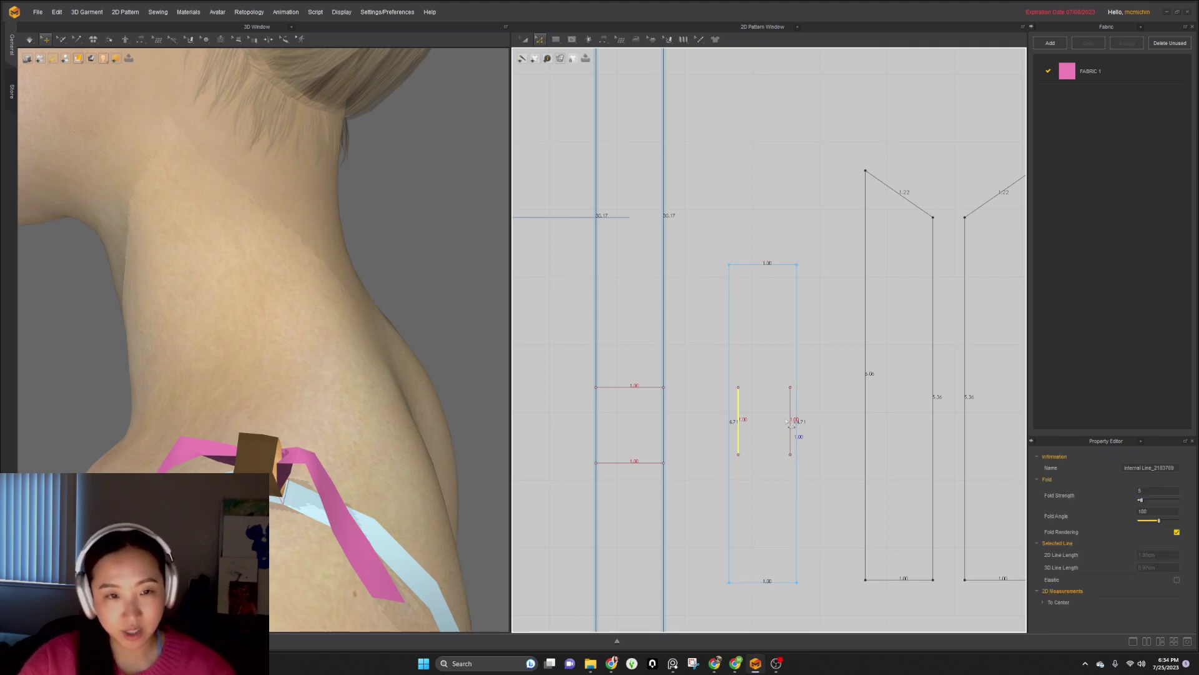
{"action": "key", "text": "ctrl+c"}
{"action": "key", "text": "ctrl+v"}
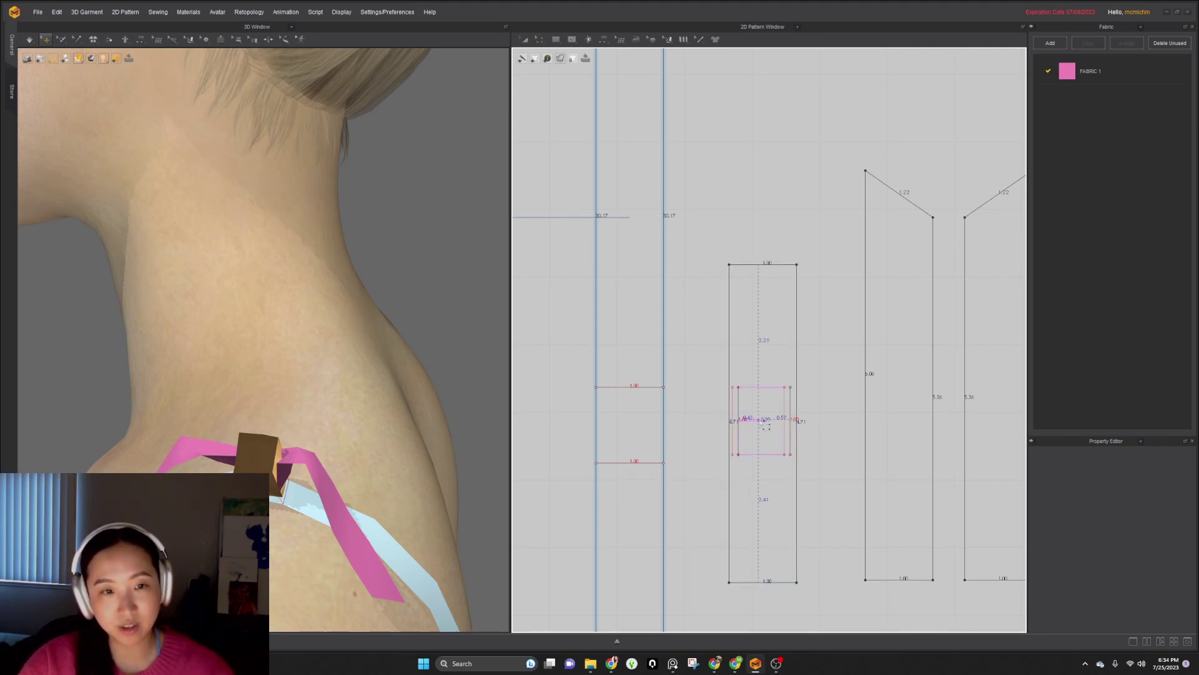
{"action": "left_click", "coordinate": [754, 505]}
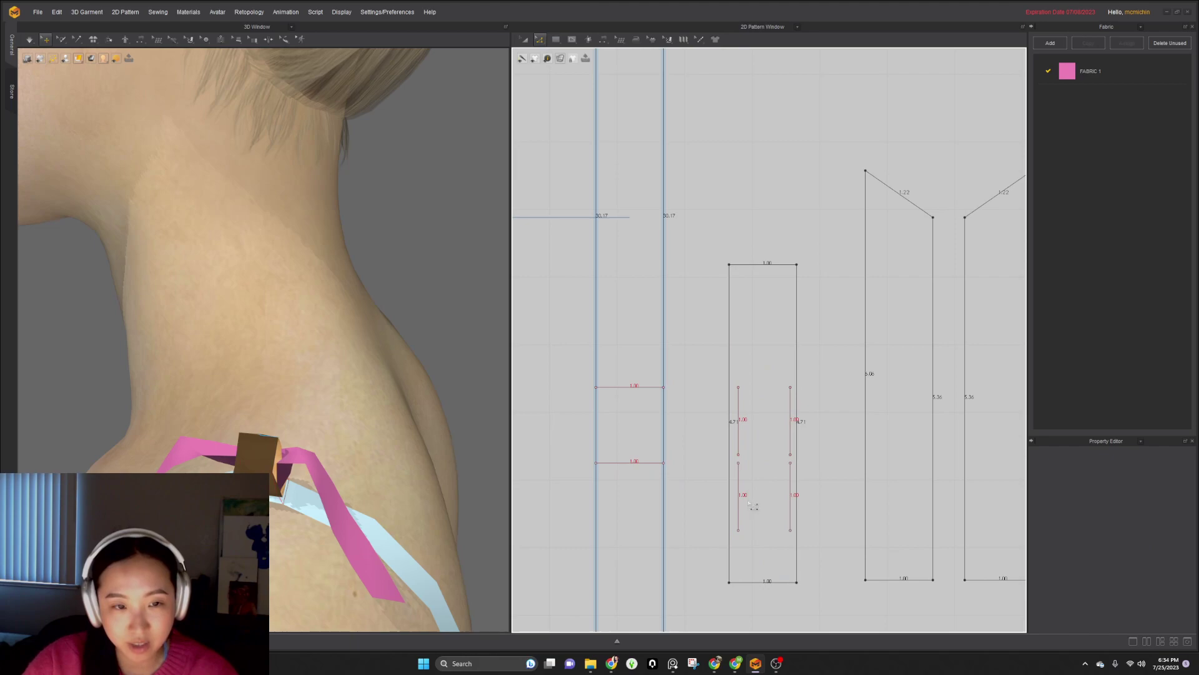
{"action": "left_click", "coordinate": [746, 505]}
{"action": "key", "text": "ctrl+c"}
{"action": "key", "text": "ctrl+v"}
{"action": "left_click", "coordinate": [756, 429]}
{"action": "left_click_drag", "start_coordinate": [792, 496], "coordinate": [785, 420]}
- Examine up close and from the side how the tails join the loop on the strap
{"action": "right_click_drag", "start_coordinate": [331, 497], "coordinate": [377, 465]}
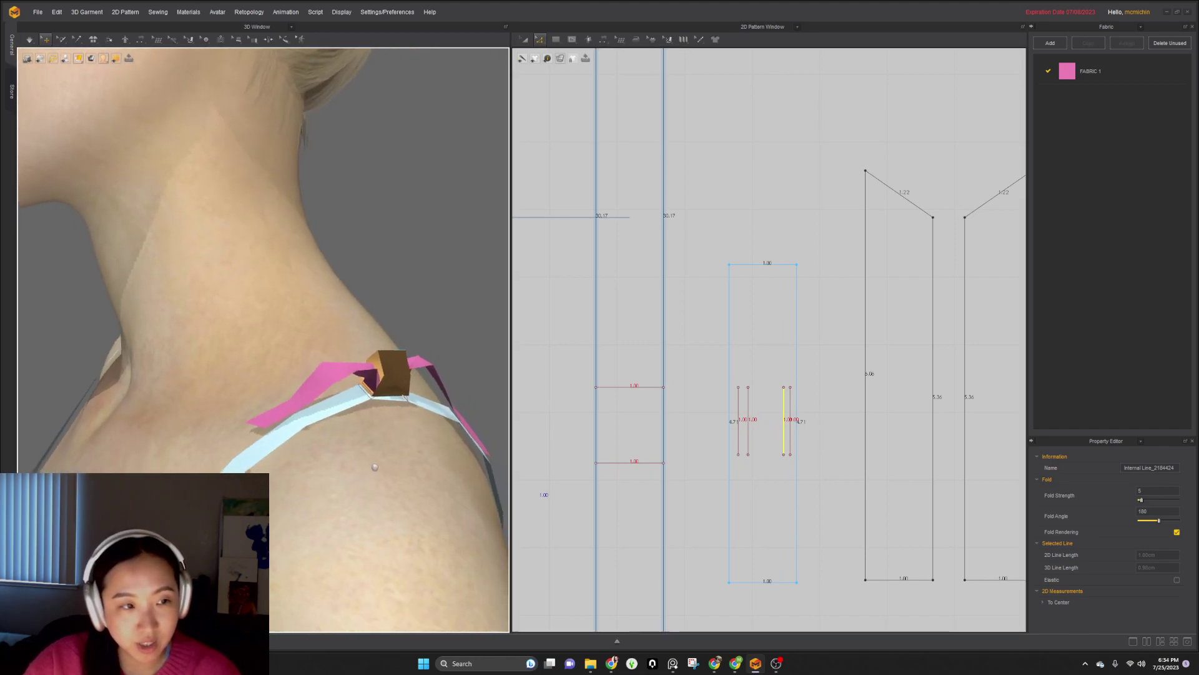
{"action": "scroll", "coordinate": [425, 446], "scroll_direction": "up", "scroll_amount": 5}
{"action": "scroll", "coordinate": [432, 447], "scroll_direction": "down", "scroll_amount": 2}
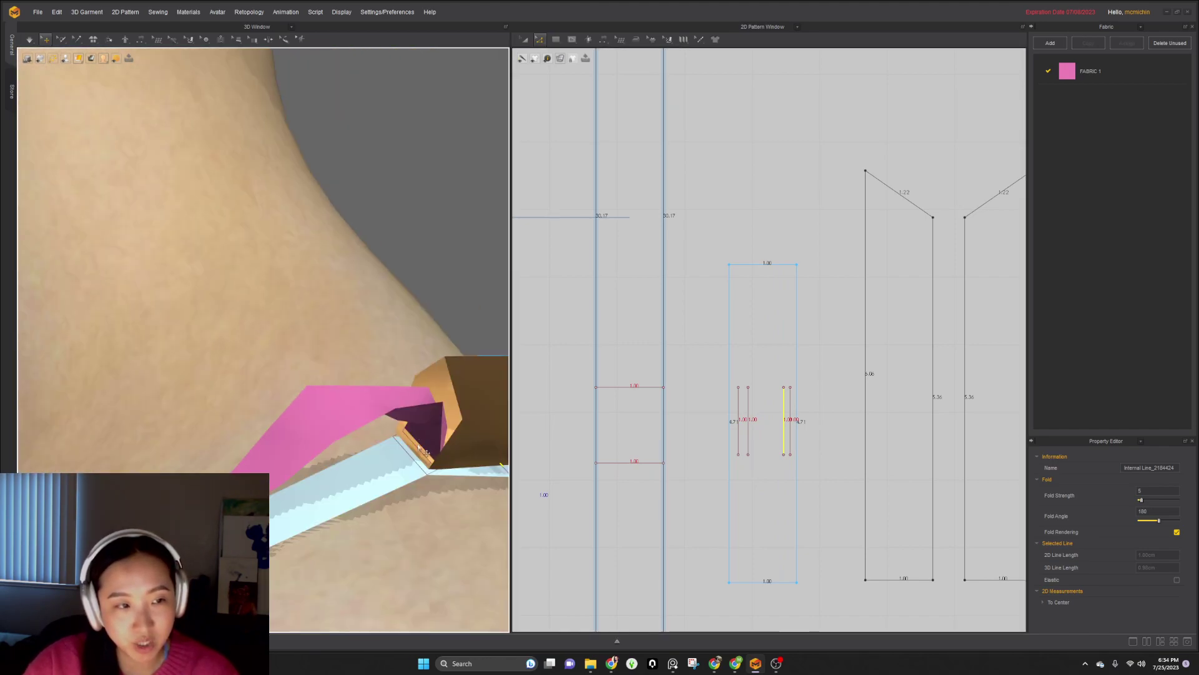
{"action": "left_click", "coordinate": [427, 441]}
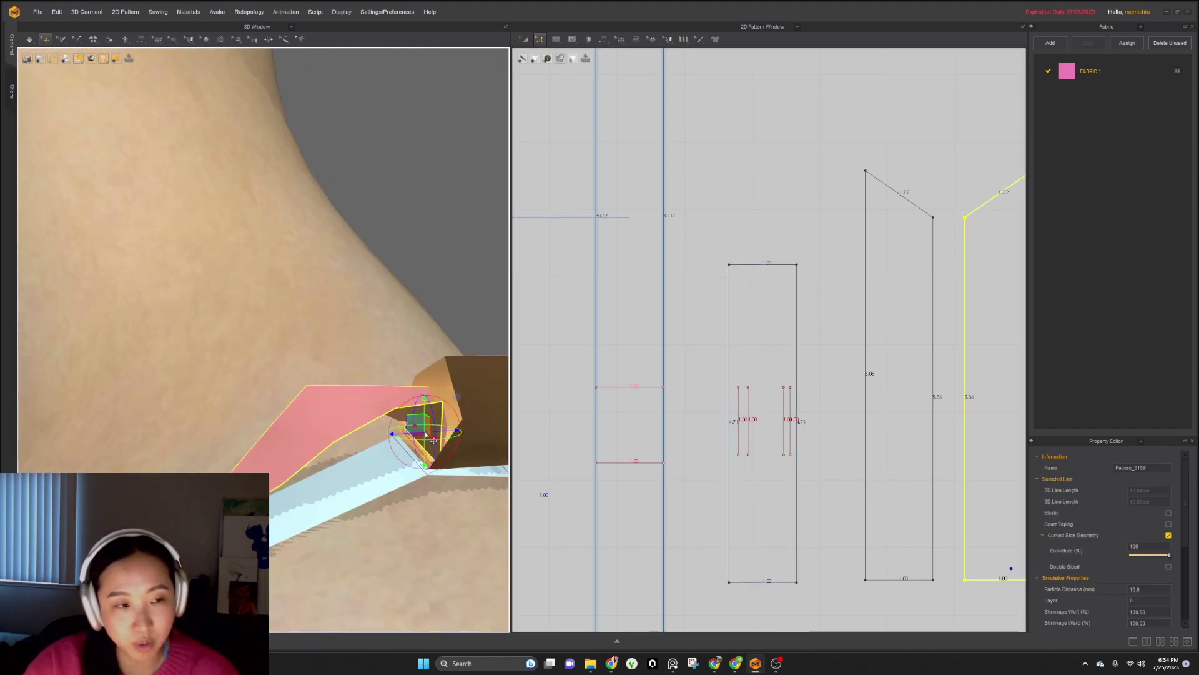
{"action": "left_click", "coordinate": [447, 459]}
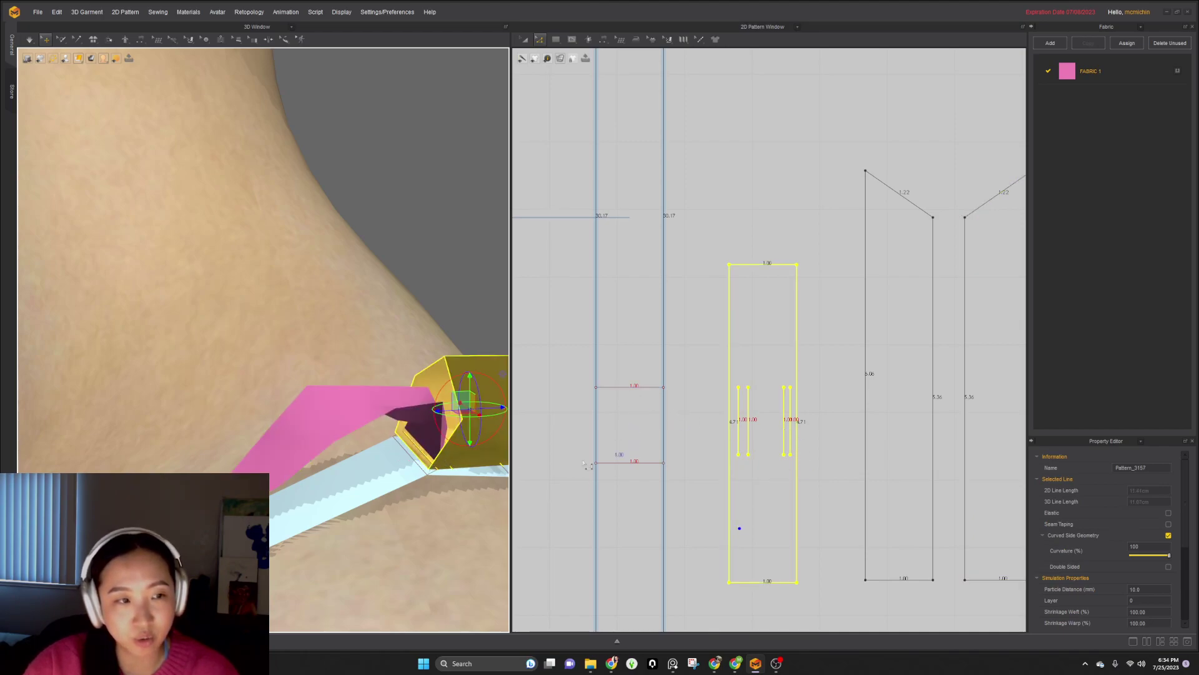
{"action": "scroll", "coordinate": [322, 440], "scroll_direction": "down", "scroll_amount": 10}
{"action": "right_click_drag", "start_coordinate": [322, 441], "coordinate": [298, 445]}
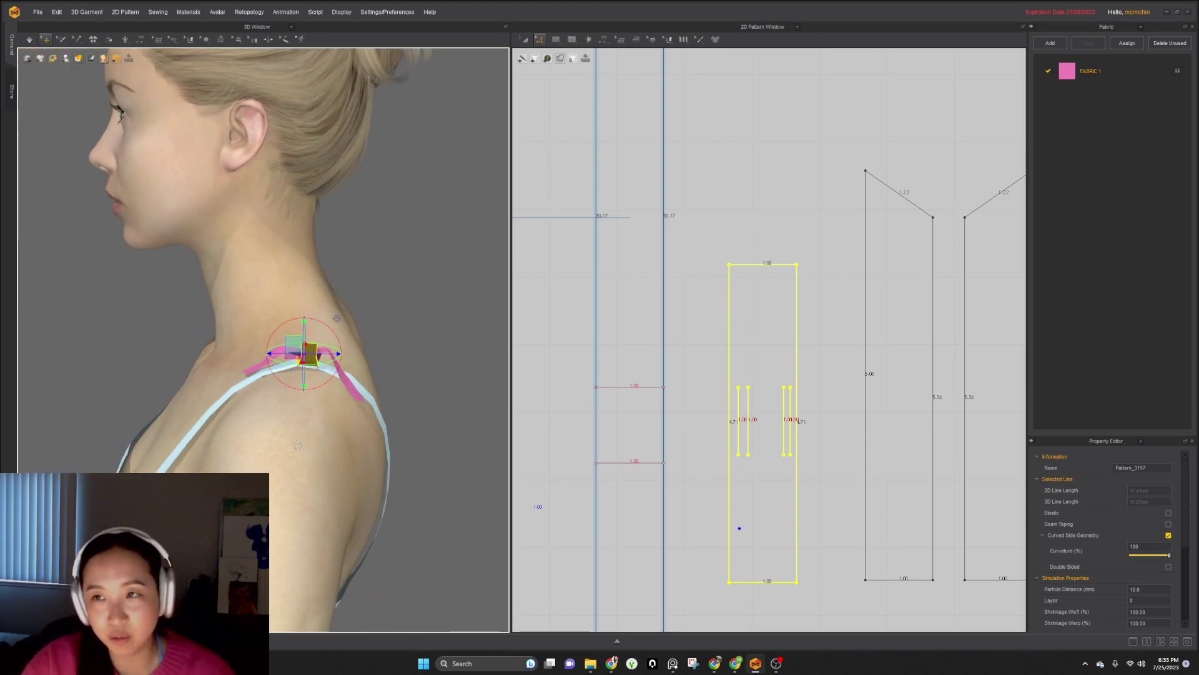
- Duplicate the back tail piece and place the copy to the right of the other two tails in the 2D layout
{"action": "left_click", "coordinate": [806, 461]}
{"action": "scroll", "coordinate": [806, 461], "scroll_direction": "down", "scroll_amount": 5}
{"action": "left_click", "coordinate": [754, 398]}
{"action": "key", "text": "ctrl+c"}
{"action": "key", "text": "ctrl+v"}
{"action": "left_click", "coordinate": [834, 411]}
{"action": "key", "text": "Escape"}
- Lower the copy's raised top corner to make its top edge level and 1.00 cm wide
{"action": "key", "text": "z"}
{"action": "scroll", "coordinate": [831, 344], "scroll_direction": "up", "scroll_amount": 2}
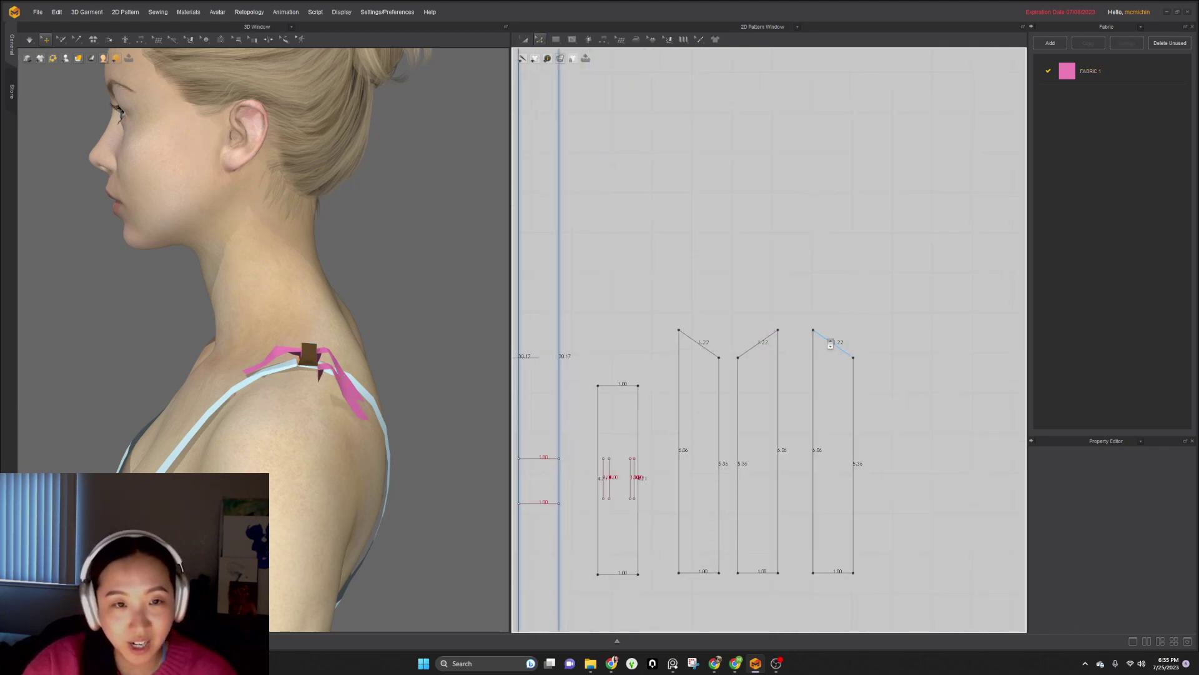
{"action": "left_click_drag", "start_coordinate": [814, 329], "coordinate": [813, 357]}
- Hide the two slanted tails in the 3D view so only the central loop and the straightened piece remain
{"action": "scroll", "coordinate": [296, 353], "scroll_direction": "up", "scroll_amount": 3}
{"action": "left_click", "coordinate": [301, 356]}
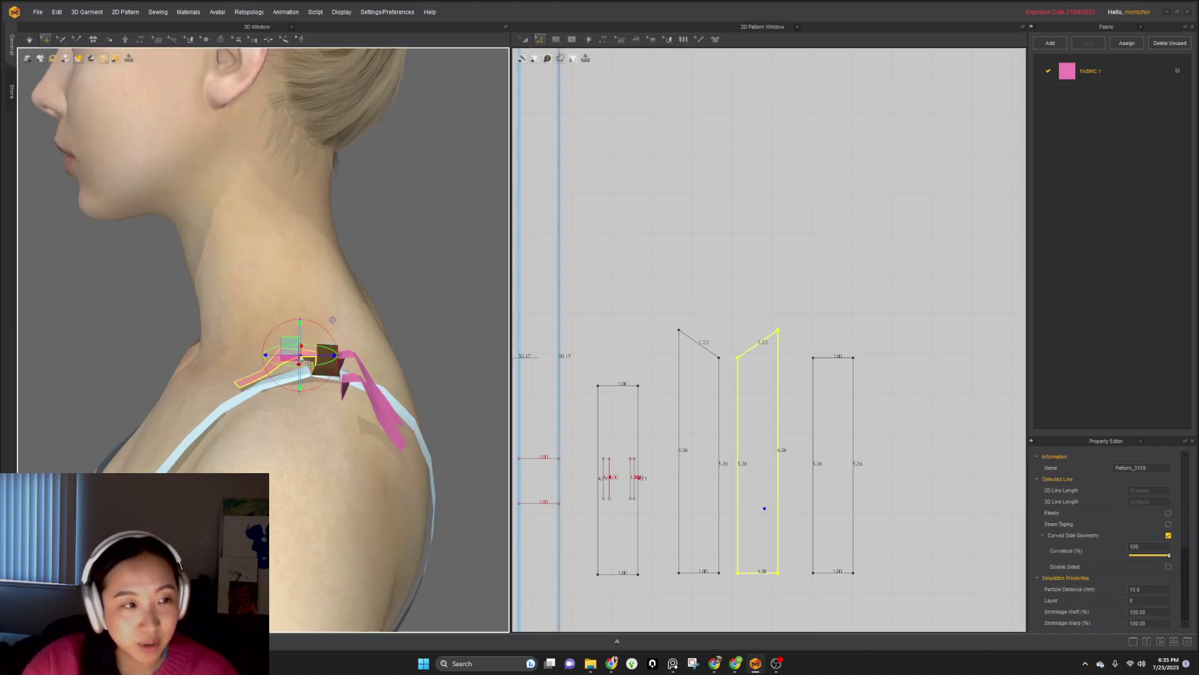
{"action": "left_click", "coordinate": [360, 365], "text": "shift"}
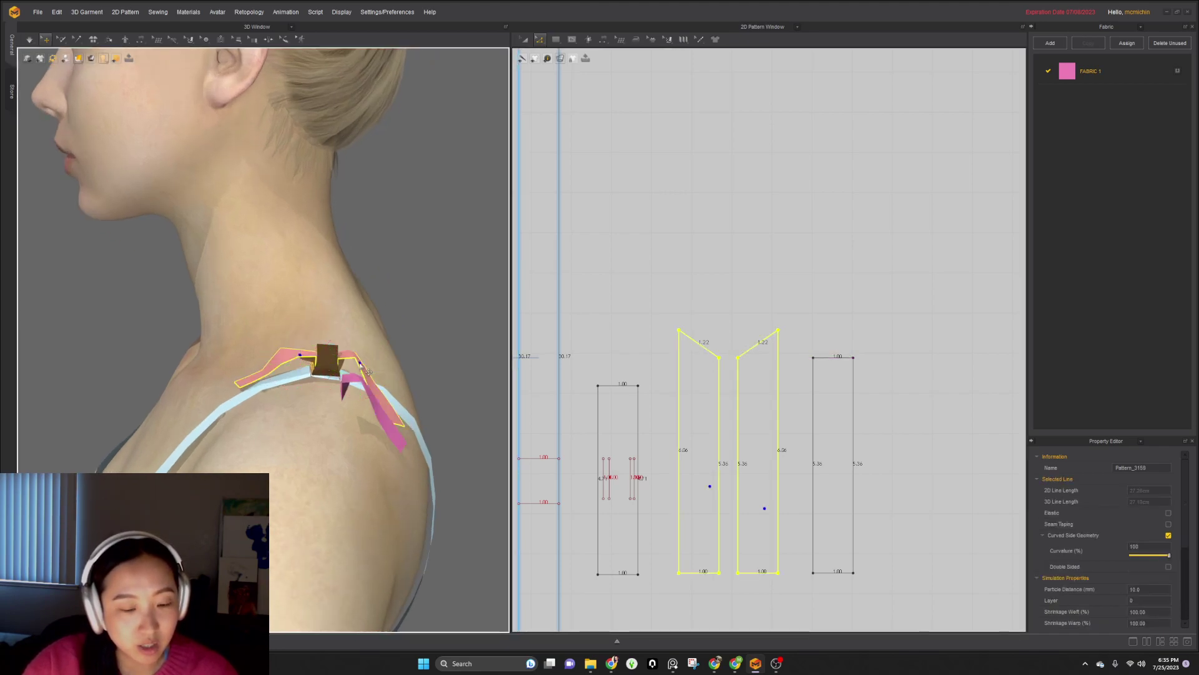
{"action": "right_click", "coordinate": [360, 365]}
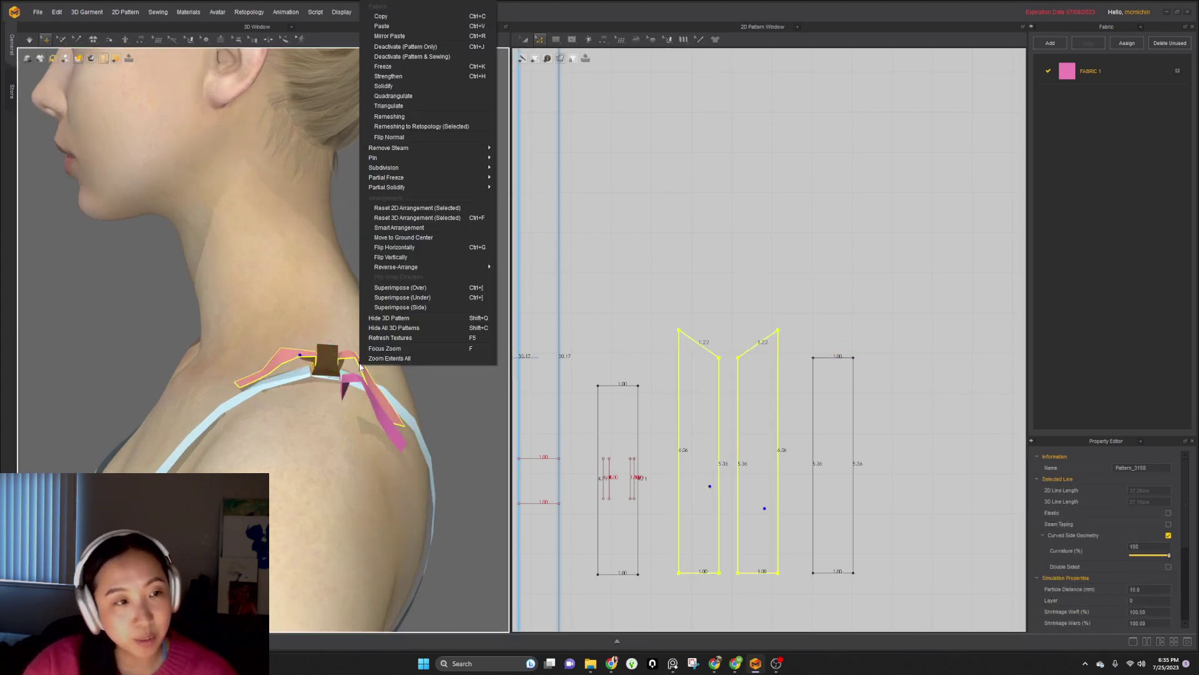
{"action": "left_click", "coordinate": [392, 58]}
{"action": "scroll", "coordinate": [324, 378], "scroll_direction": "up", "scroll_amount": 3}
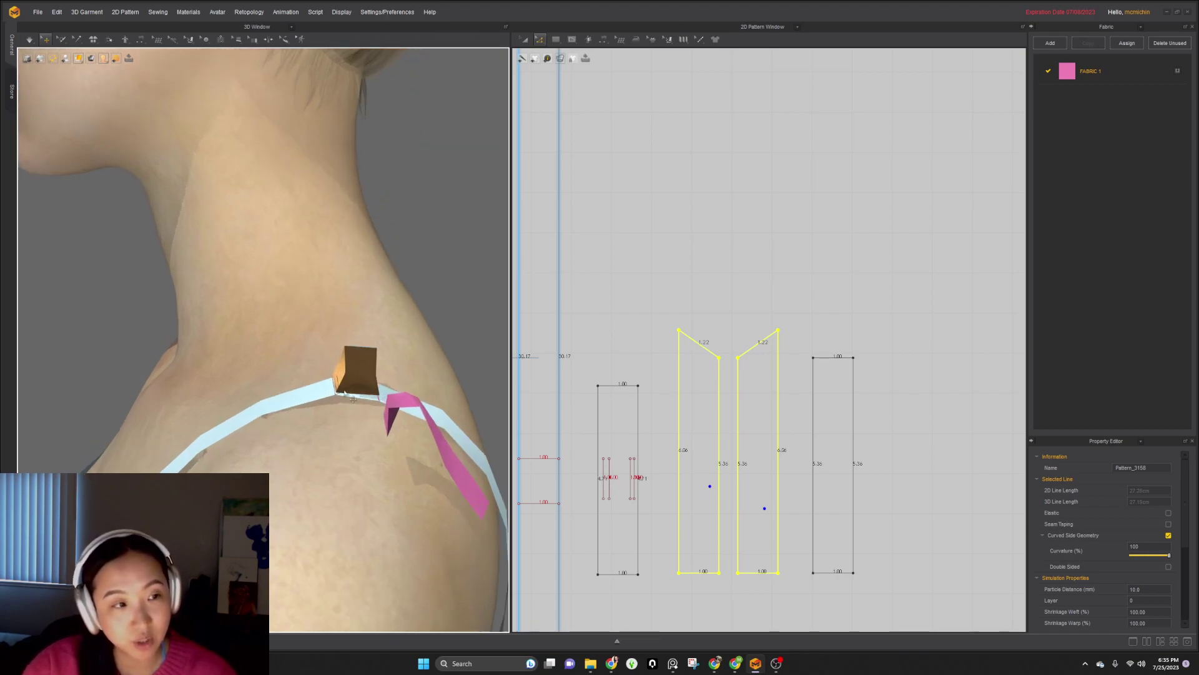
- Raise the straightened rectangle behind the central loop and sew its bottom edge to the loop piece's inner right internal line
{"action": "left_click_drag", "start_coordinate": [413, 399], "coordinate": [415, 345]}
{"action": "right_click_drag", "start_coordinate": [415, 345], "coordinate": [277, 386]}
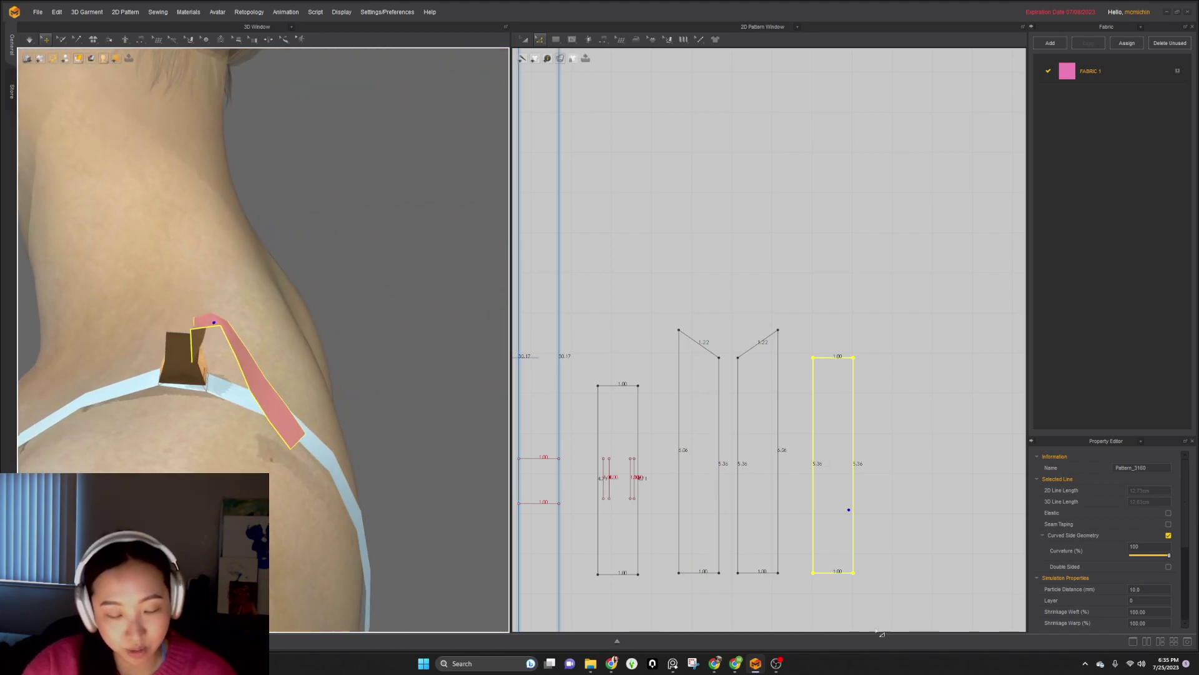
{"action": "key", "text": "n"}
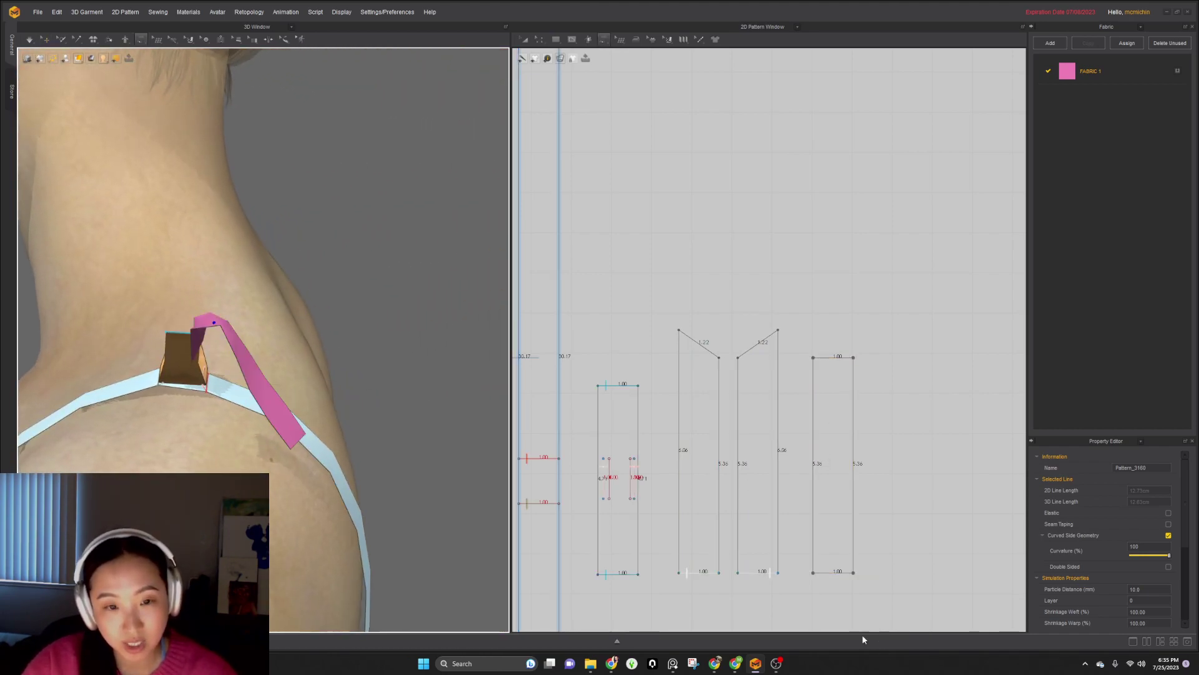
{"action": "left_click", "coordinate": [821, 573]}
{"action": "left_click", "coordinate": [628, 460]}
{"action": "left_click", "coordinate": [628, 500]}
- Move the rectangle clear of the central loop, freeze the loop, and simulate to pull the rectangle against it
{"action": "right_click_drag", "start_coordinate": [382, 413], "coordinate": [216, 455]}
{"action": "key", "text": "a"}
{"action": "left_click_drag", "start_coordinate": [272, 421], "coordinate": [353, 401]}
{"action": "right_click_drag", "start_coordinate": [353, 402], "coordinate": [205, 357]}
{"action": "left_click", "coordinate": [184, 354]}
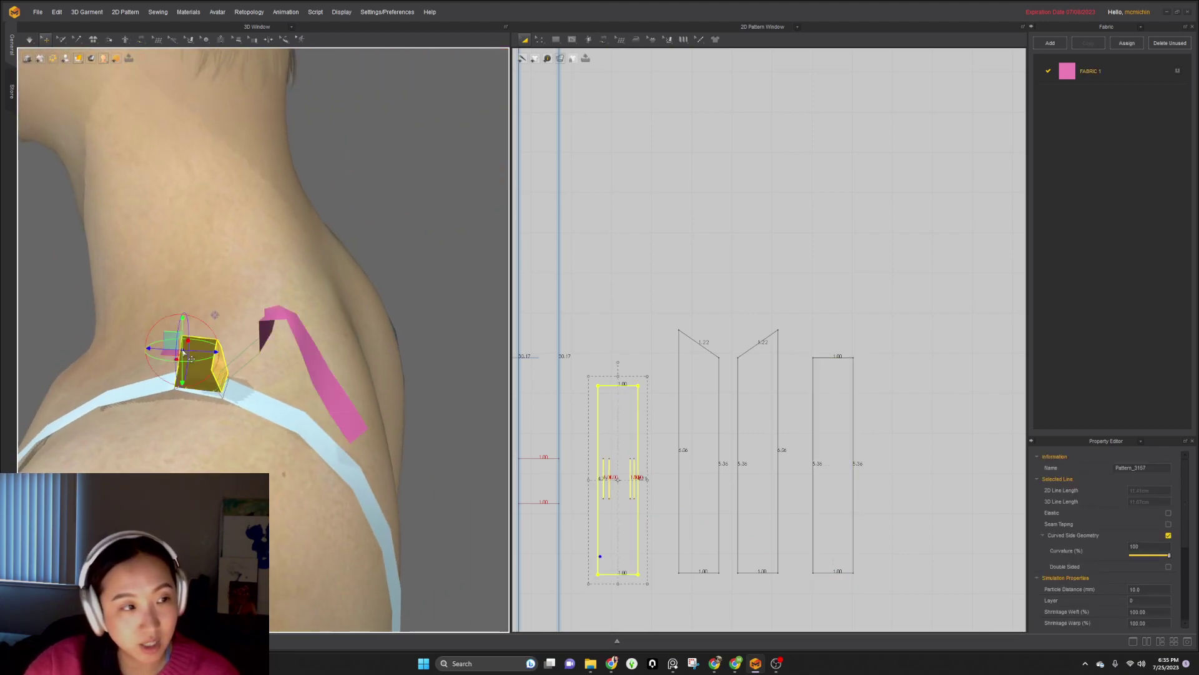
{"action": "left_click", "coordinate": [367, 427]}
{"action": "key", "text": "space"}
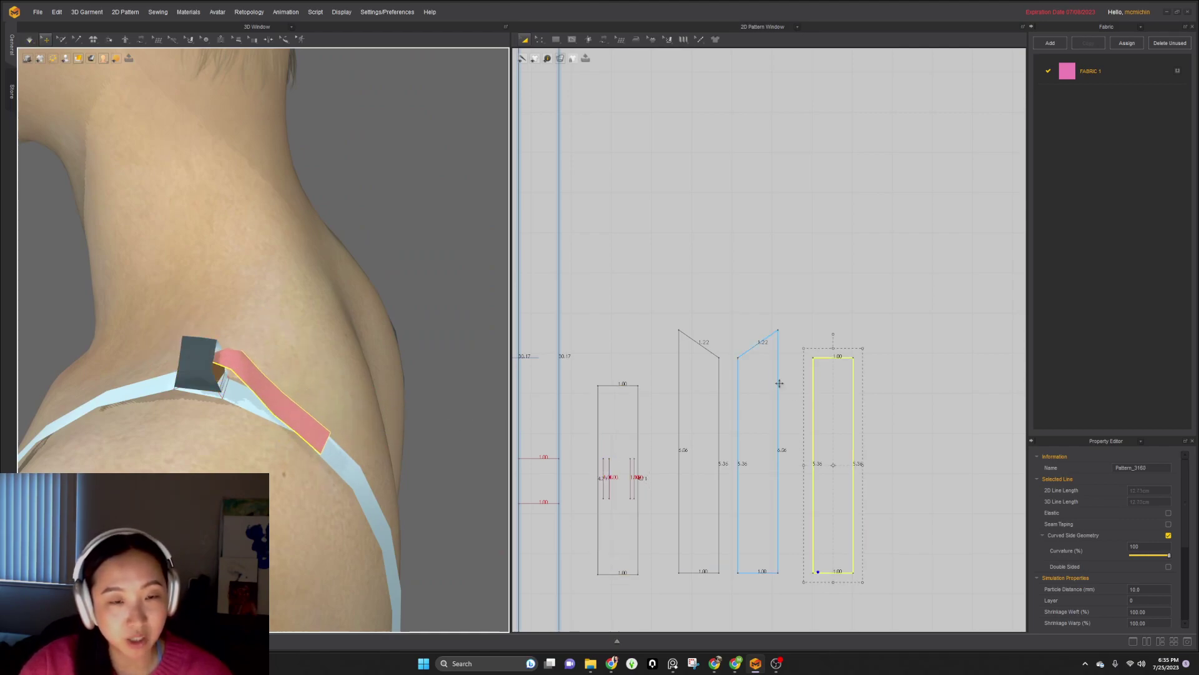
- Sew the rectangle's top edge to its own bottom edge so the strip folds into a bow loop
{"action": "key", "text": "z"}
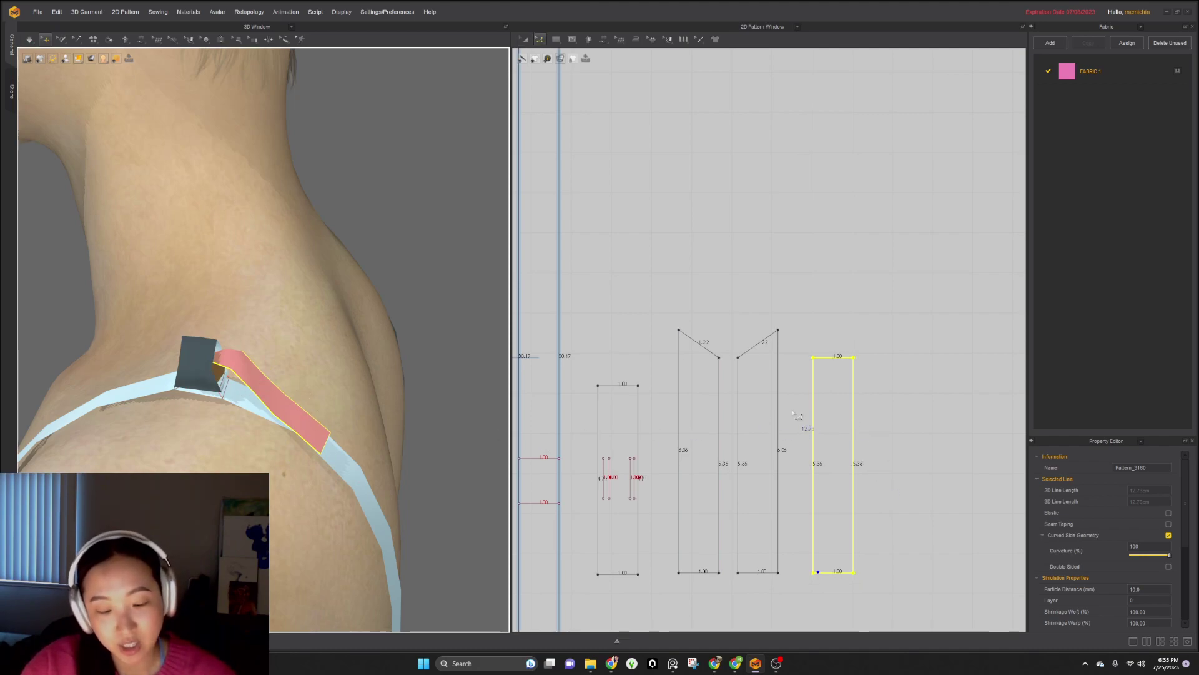
{"action": "key", "text": "m"}
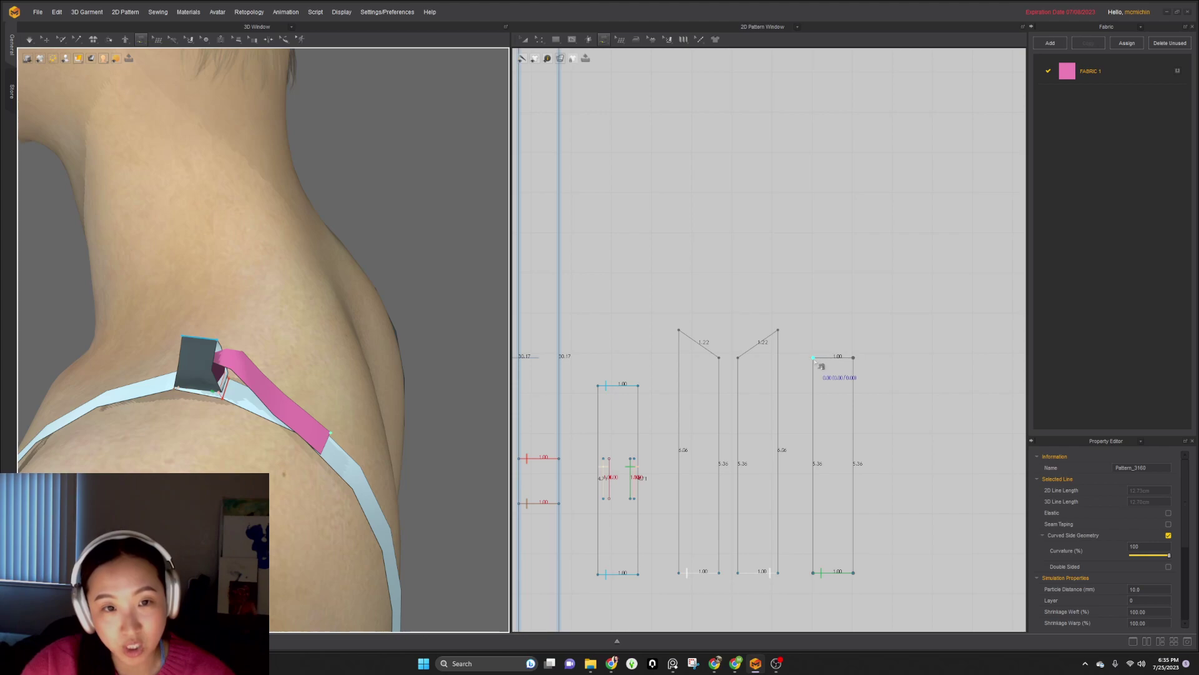
{"action": "left_click", "coordinate": [814, 361]}
{"action": "left_click", "coordinate": [859, 357]}
{"action": "left_click", "coordinate": [860, 573]}
{"action": "left_click", "coordinate": [859, 573]}
- Simulate the garment and pull the back strip outward until it closes into an open bow loop
{"action": "key", "text": "space"}
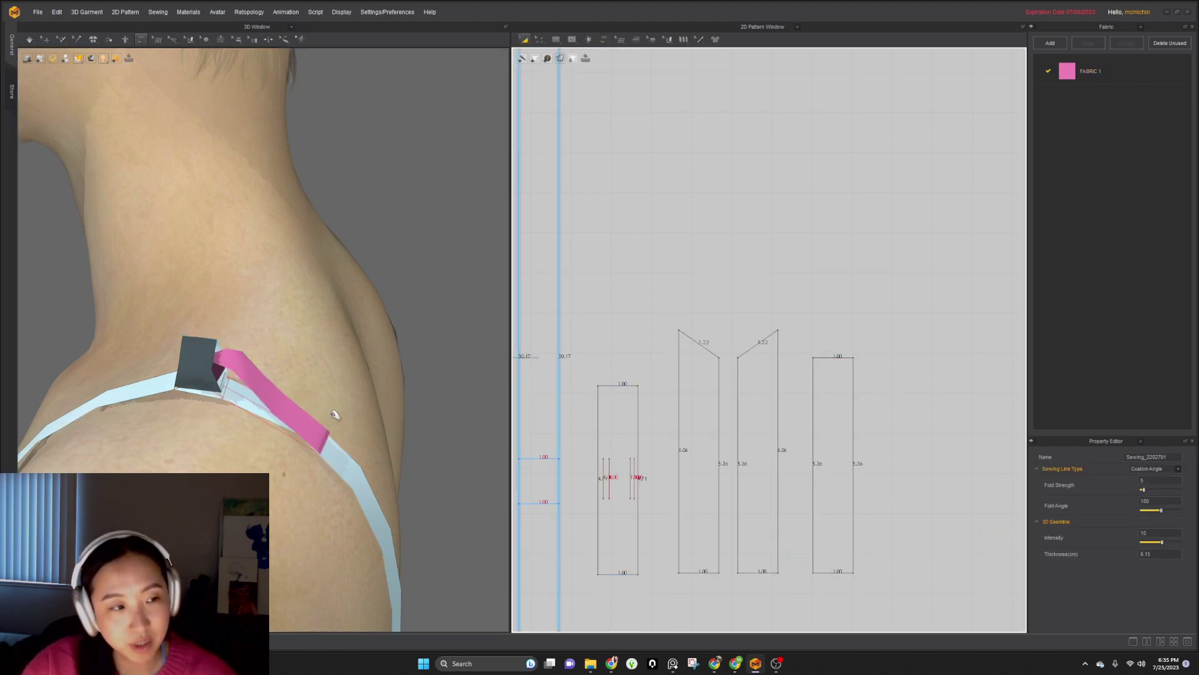
{"action": "left_click_drag", "start_coordinate": [240, 359], "coordinate": [439, 380]}
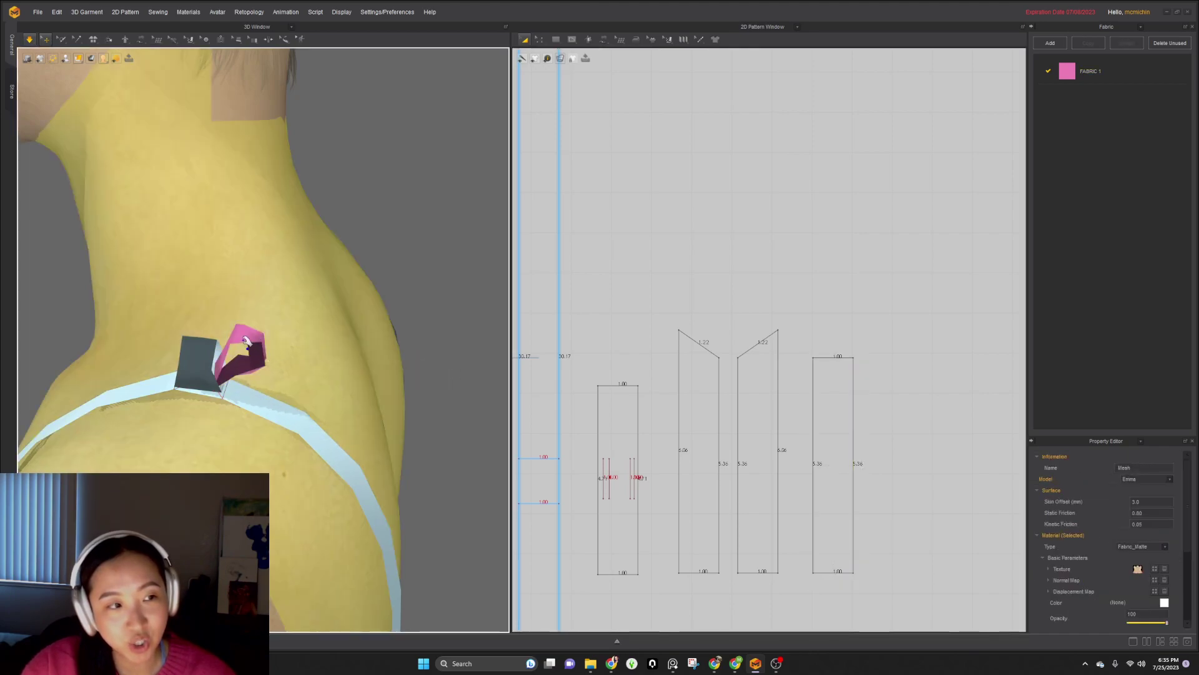
{"action": "key", "text": "space"}
- Duplicate the back bow loop's rectangle and place the copy just to its right at the same height in 2D
{"action": "key", "text": "a"}
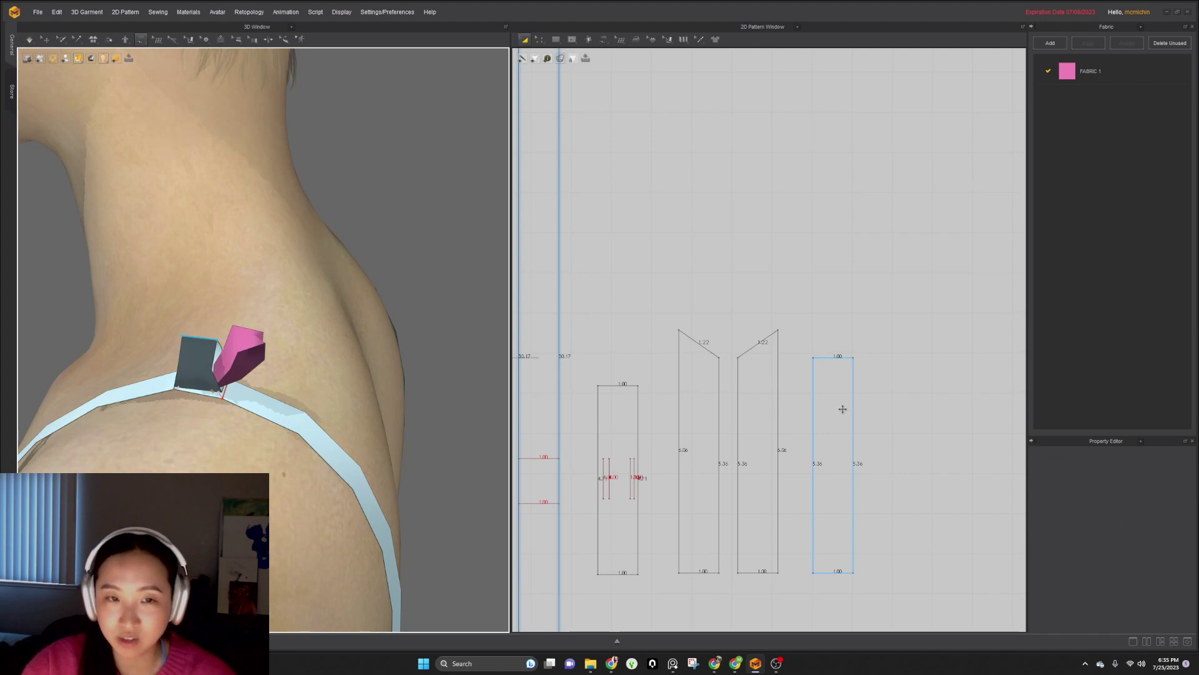
{"action": "left_click", "coordinate": [843, 409]}
{"action": "key", "text": "ctrl+v"}
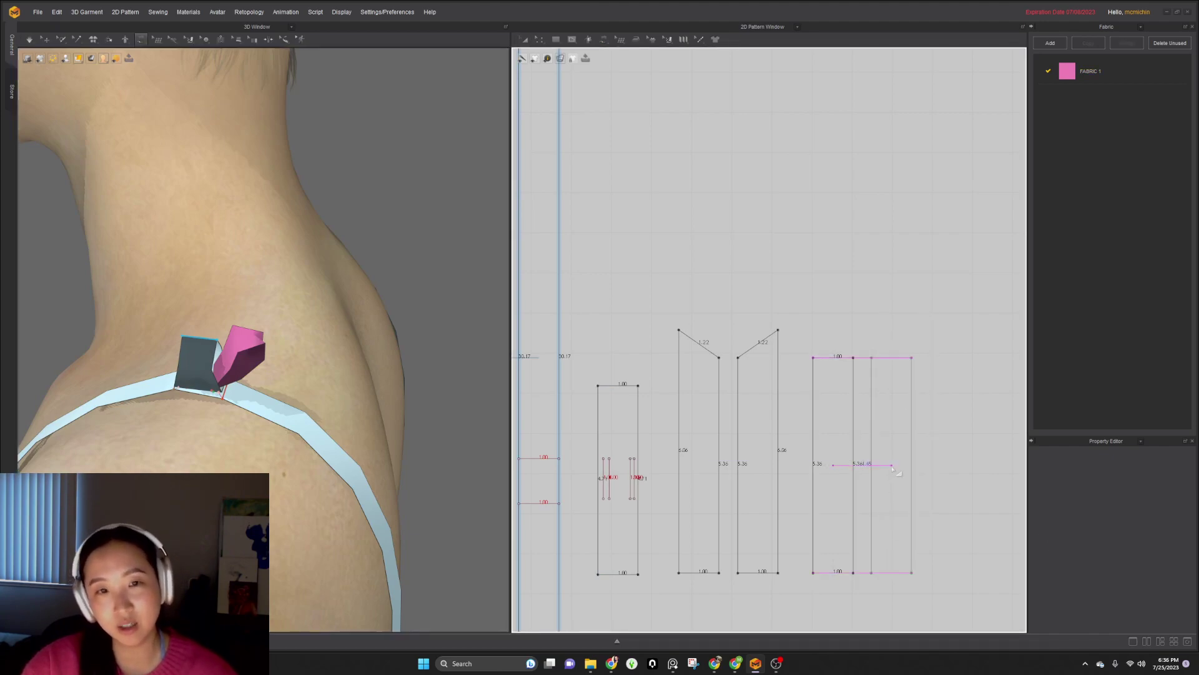
{"action": "left_click", "coordinate": [896, 470]}
{"action": "scroll", "coordinate": [903, 478], "scroll_direction": "down", "scroll_amount": 1}
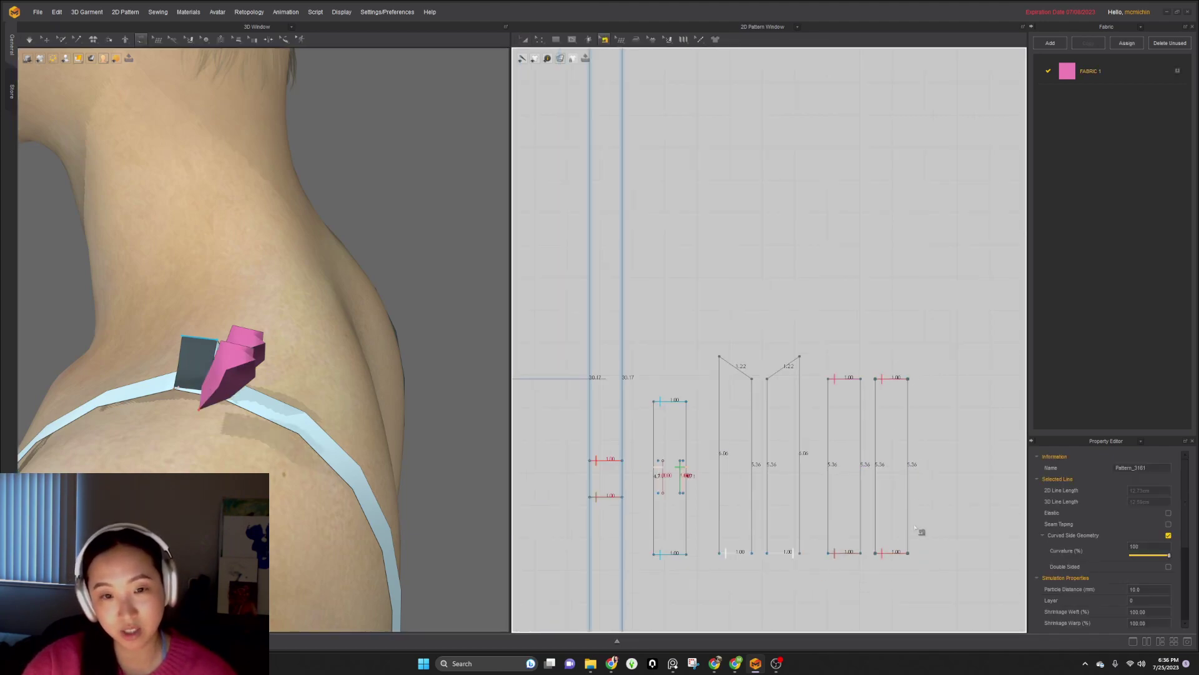
- Delete the copied seam between the copy's ends and sew its bottom edge to the central loop's inner left internal line
{"action": "left_click", "coordinate": [894, 557]}
{"action": "key", "text": "Delete"}
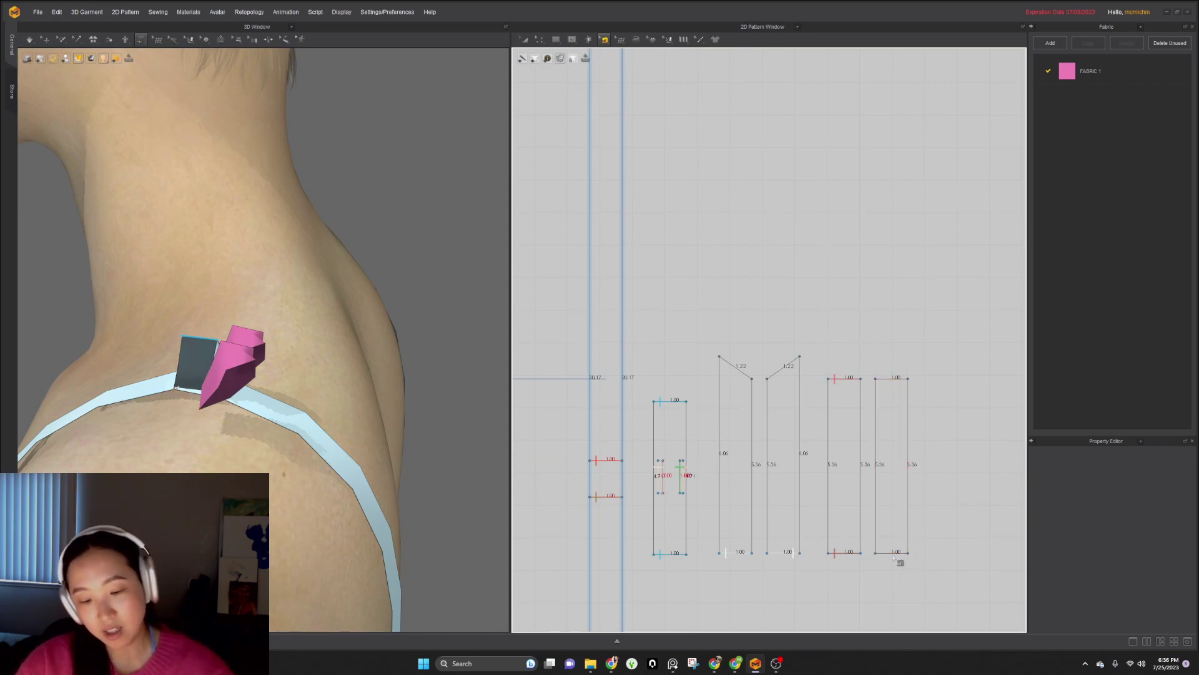
{"action": "left_click", "coordinate": [882, 553]}
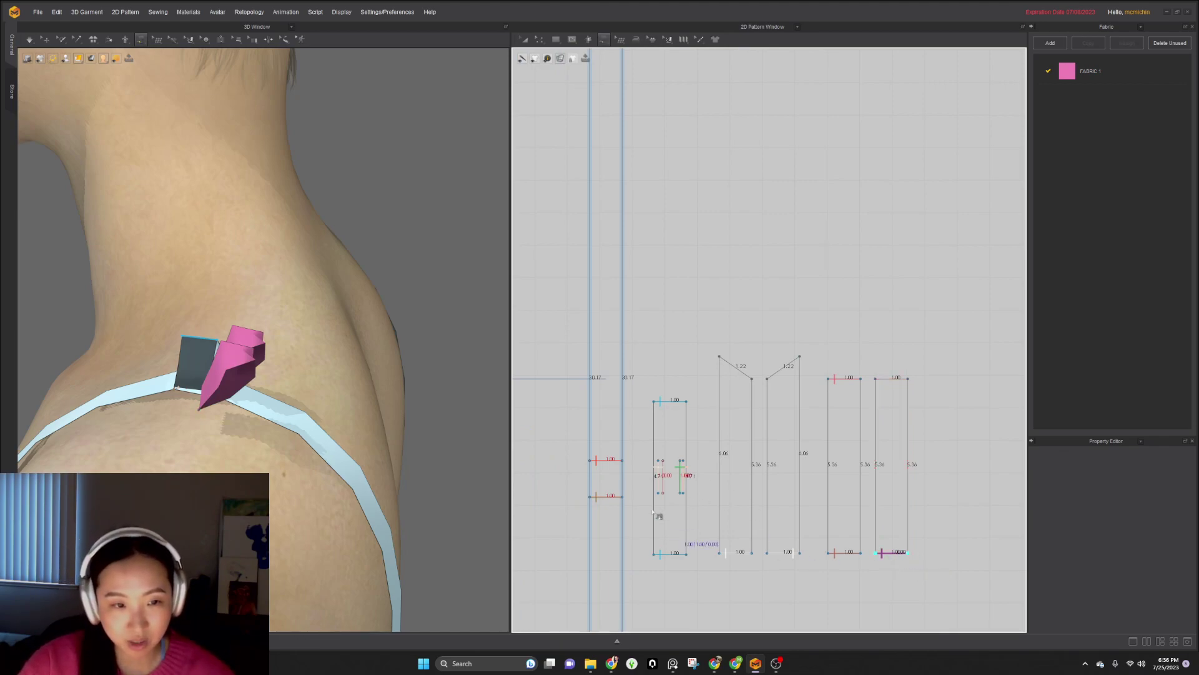
{"action": "left_click", "coordinate": [663, 490]}
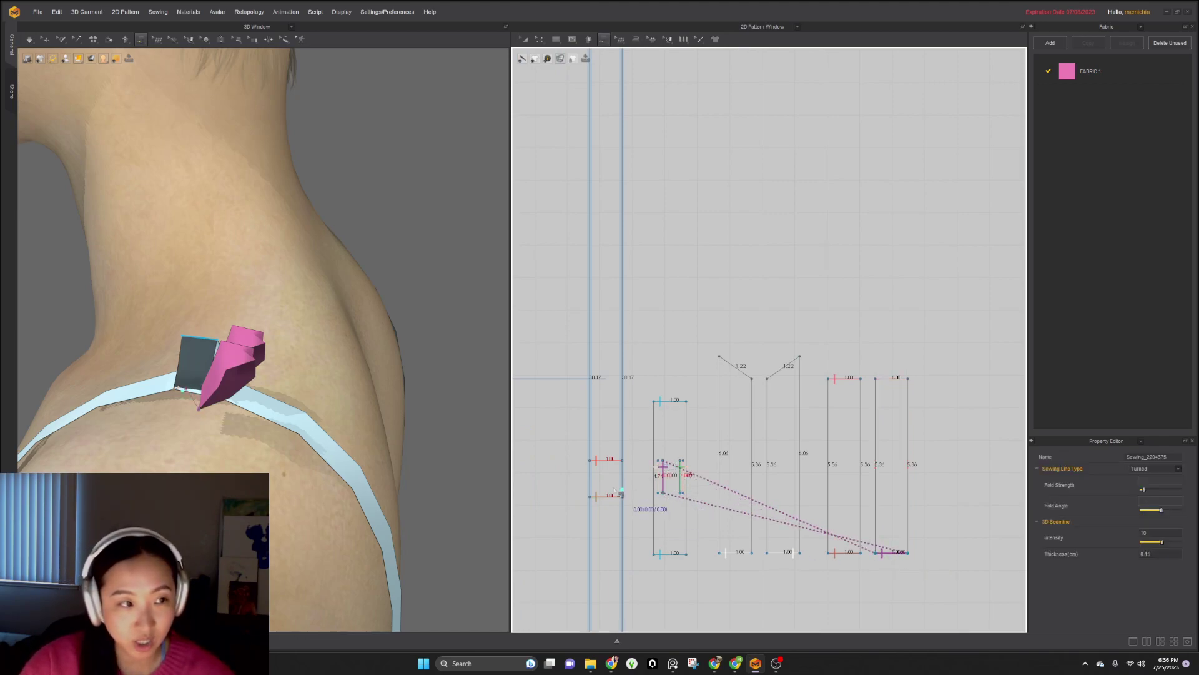
- Freeze the back bow loop and move the copied strip to the front side of the central loop in 3D
{"action": "right_click_drag", "start_coordinate": [161, 364], "coordinate": [205, 365]}
{"action": "key", "text": "q"}
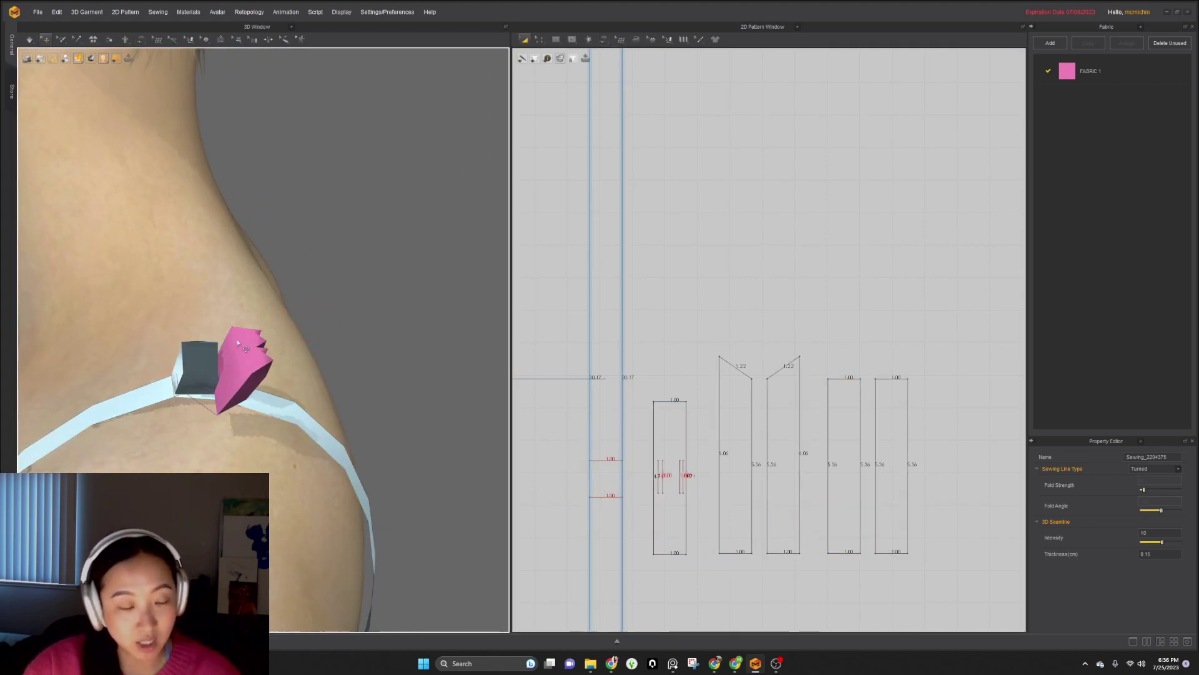
{"action": "left_click", "coordinate": [236, 345]}
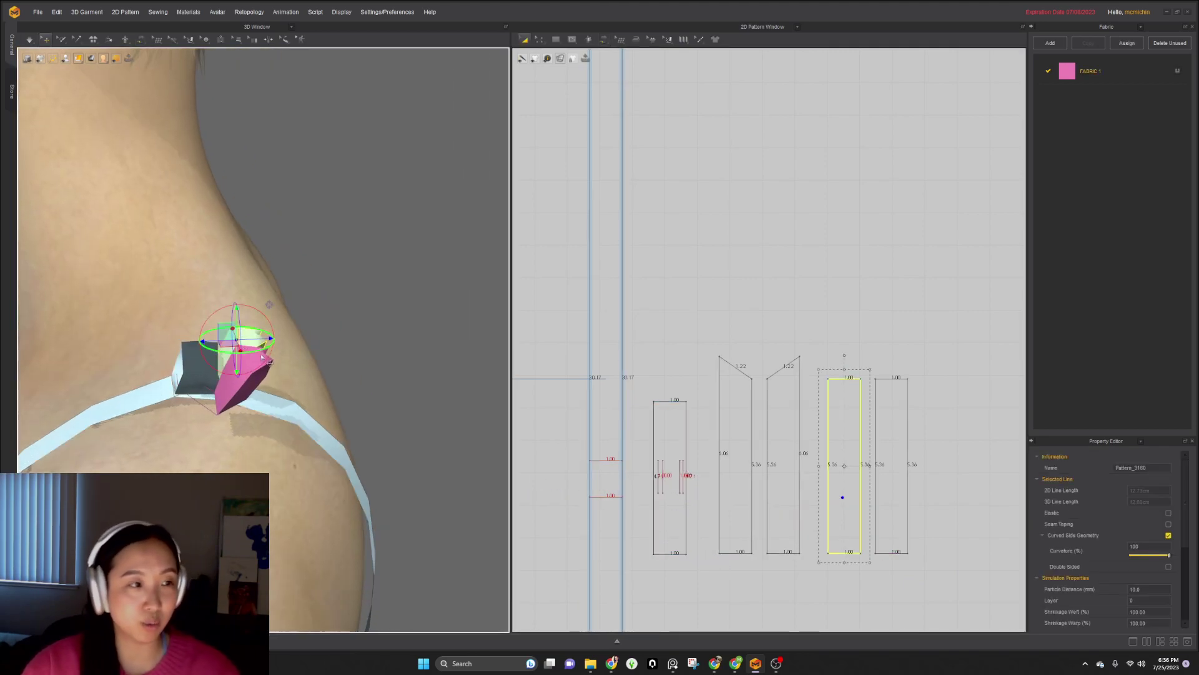
{"action": "left_click_drag", "start_coordinate": [244, 387], "coordinate": [171, 348]}
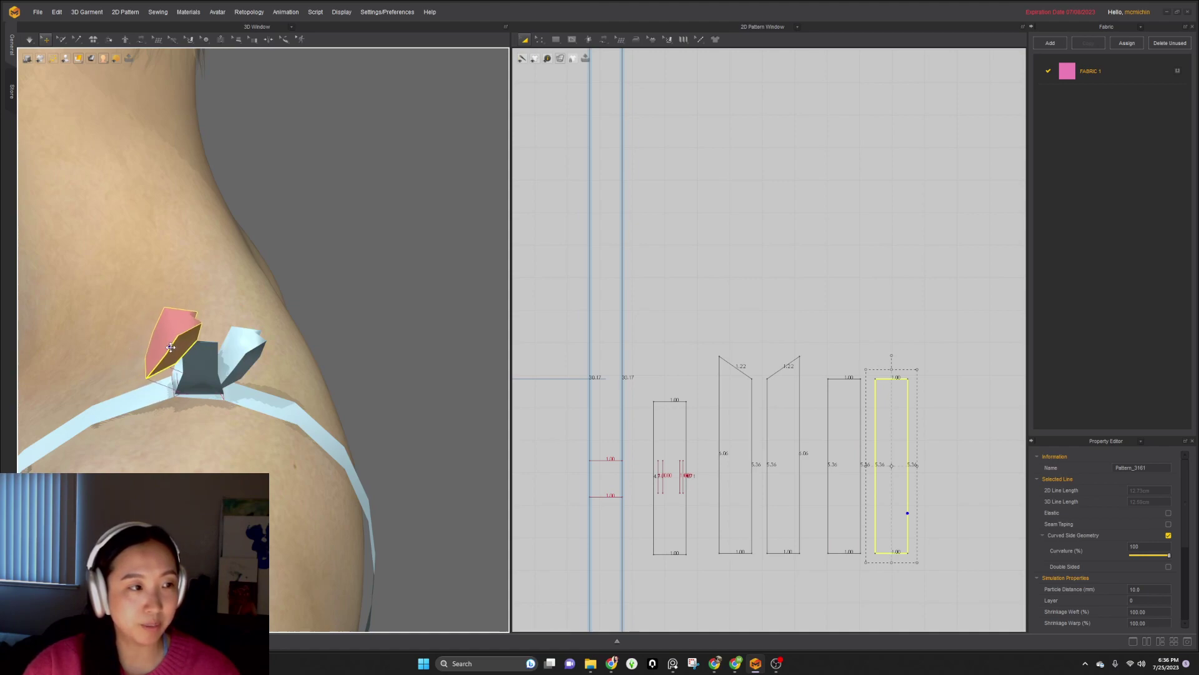
- Simulate the copied strip and pull it forward so it lies along the front of the strap
{"action": "key", "text": "space"}
{"action": "left_click_drag", "start_coordinate": [210, 395], "coordinate": [111, 394]}
{"action": "key", "text": "space"}
- Sew the front strip's top edge to its own bottom edge
{"action": "key", "text": "b"}
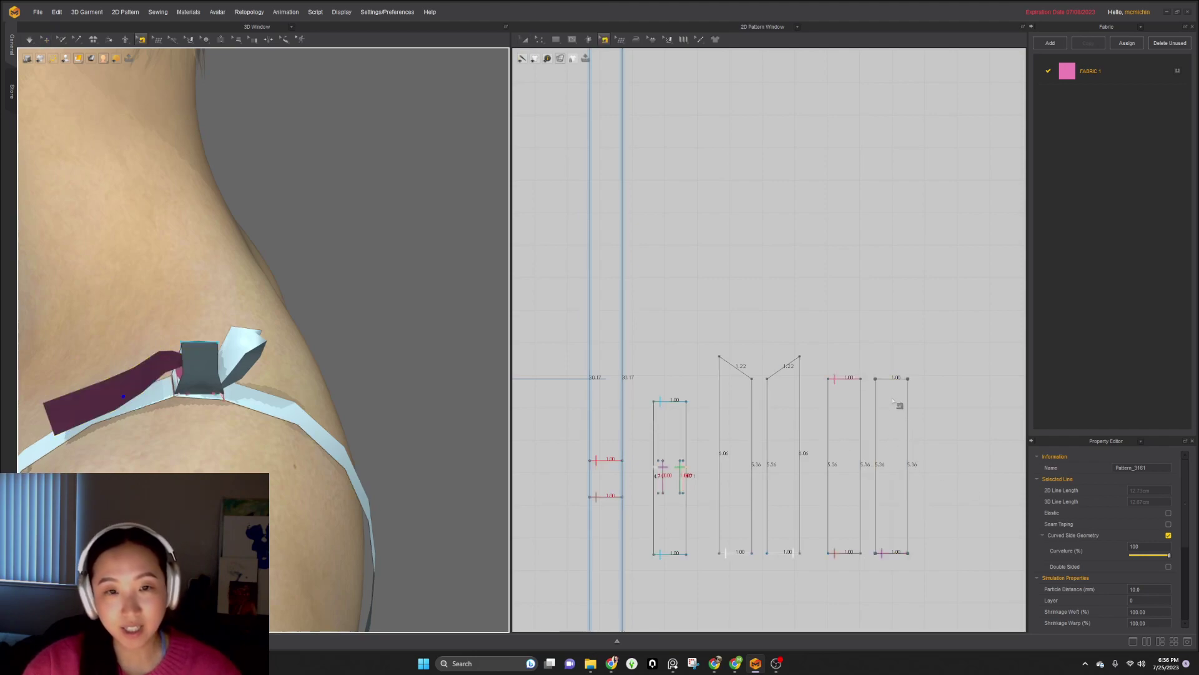
{"action": "key", "text": "n"}
{"action": "left_click", "coordinate": [883, 380]}
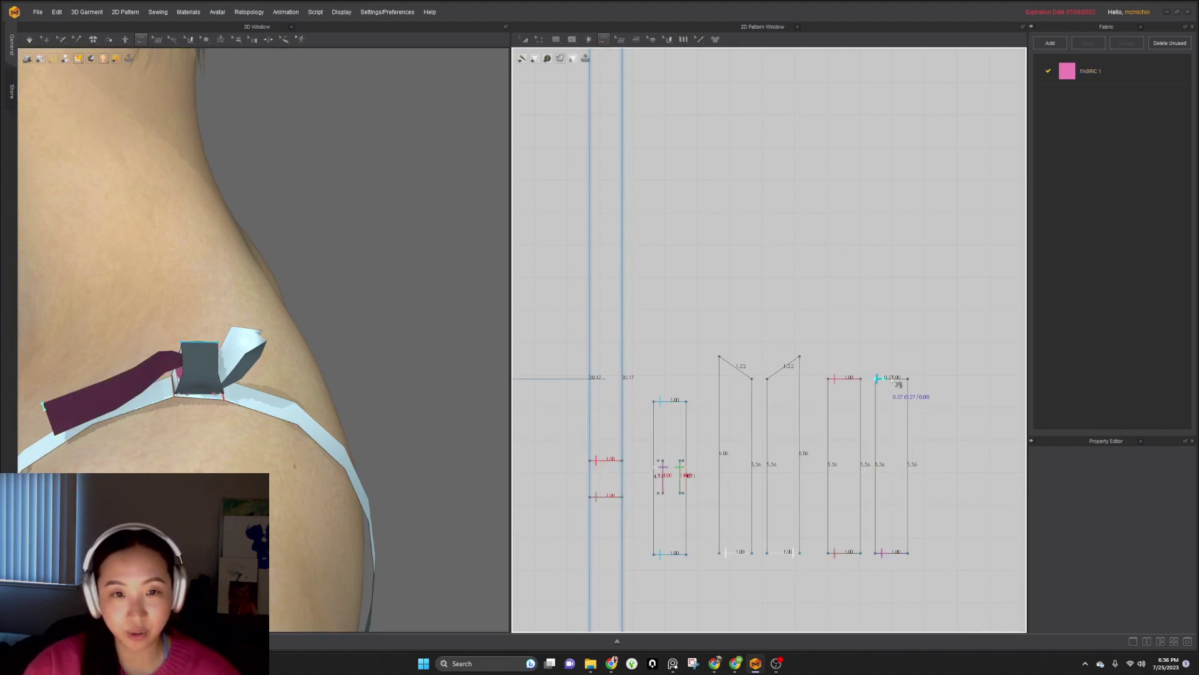
{"action": "left_click", "coordinate": [879, 558]}
{"action": "left_click", "coordinate": [910, 561]}
- Simulate and pull the front strip up and forward to form the second bow loop
{"action": "key", "text": "q"}
{"action": "key", "text": "space"}
{"action": "left_click_drag", "start_coordinate": [164, 371], "coordinate": [77, 230]}
{"action": "left_click_drag", "start_coordinate": [146, 348], "coordinate": [47, 244]}
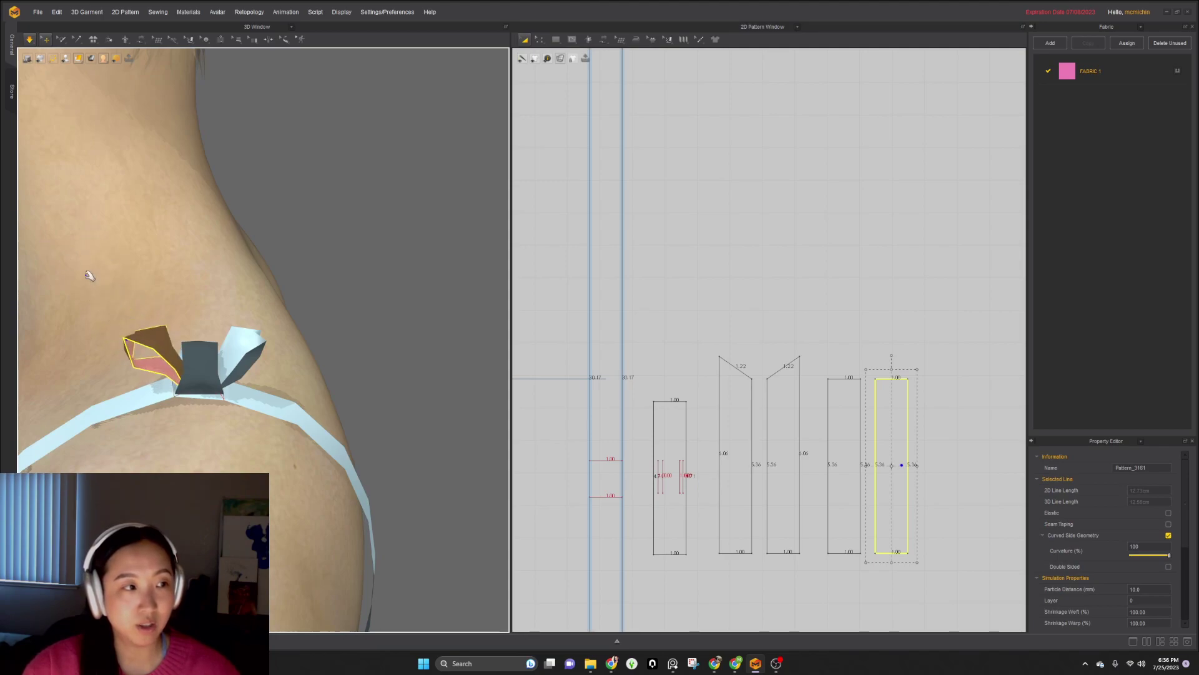
- Flip the normal of the front bow loop so its fabric face points outward
{"action": "key", "text": "m"}
{"action": "key", "text": "q"}
{"action": "left_click", "coordinate": [140, 351]}
{"action": "right_click", "coordinate": [140, 352]}
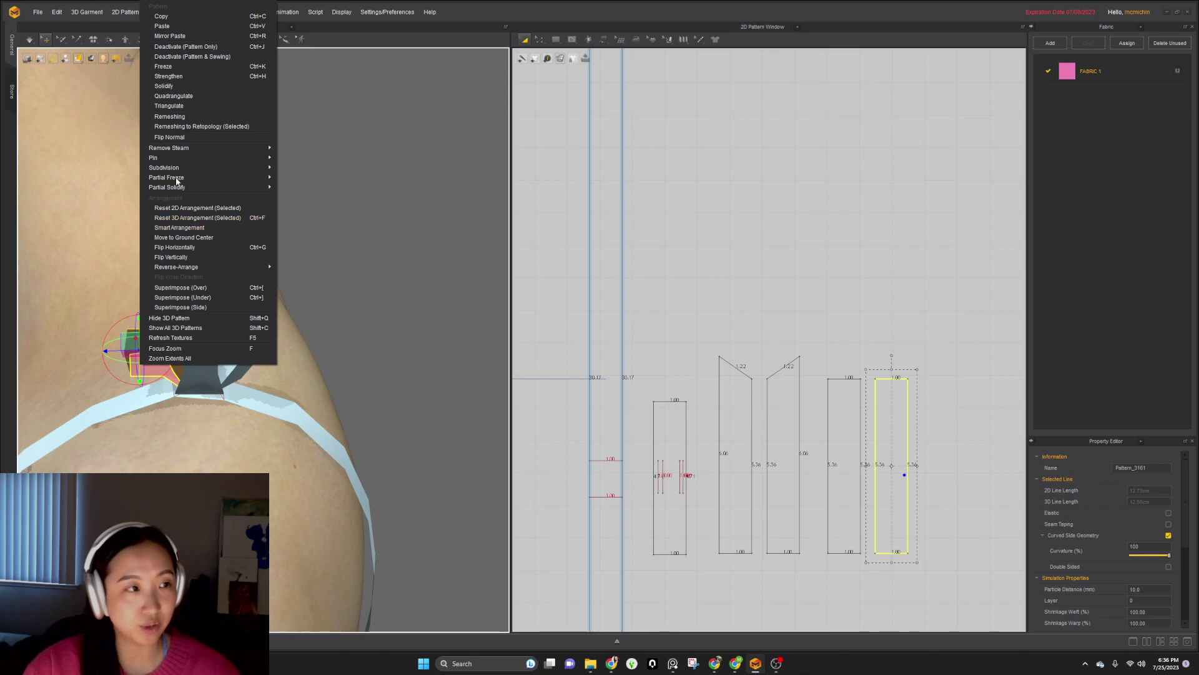
{"action": "left_click", "coordinate": [169, 138]}
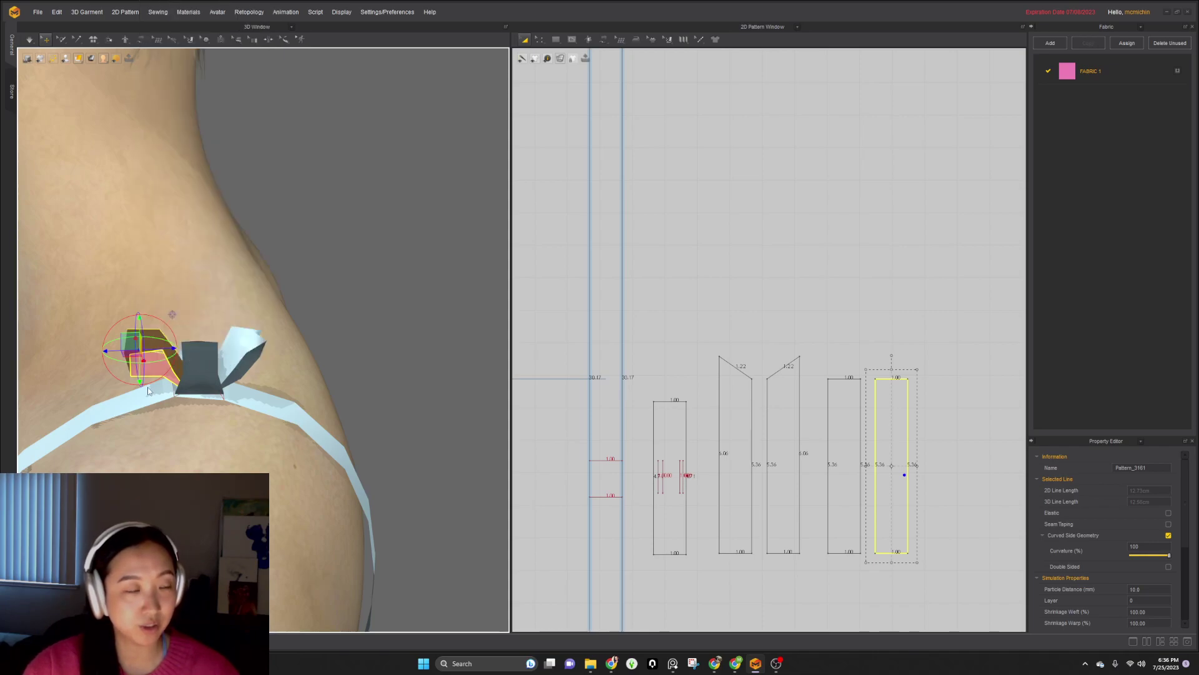
{"action": "key", "text": "ctrl+z"}
- Bring the two slanted tails back into the 3D view as active pieces
{"action": "right_click_drag", "start_coordinate": [236, 410], "coordinate": [204, 404]}
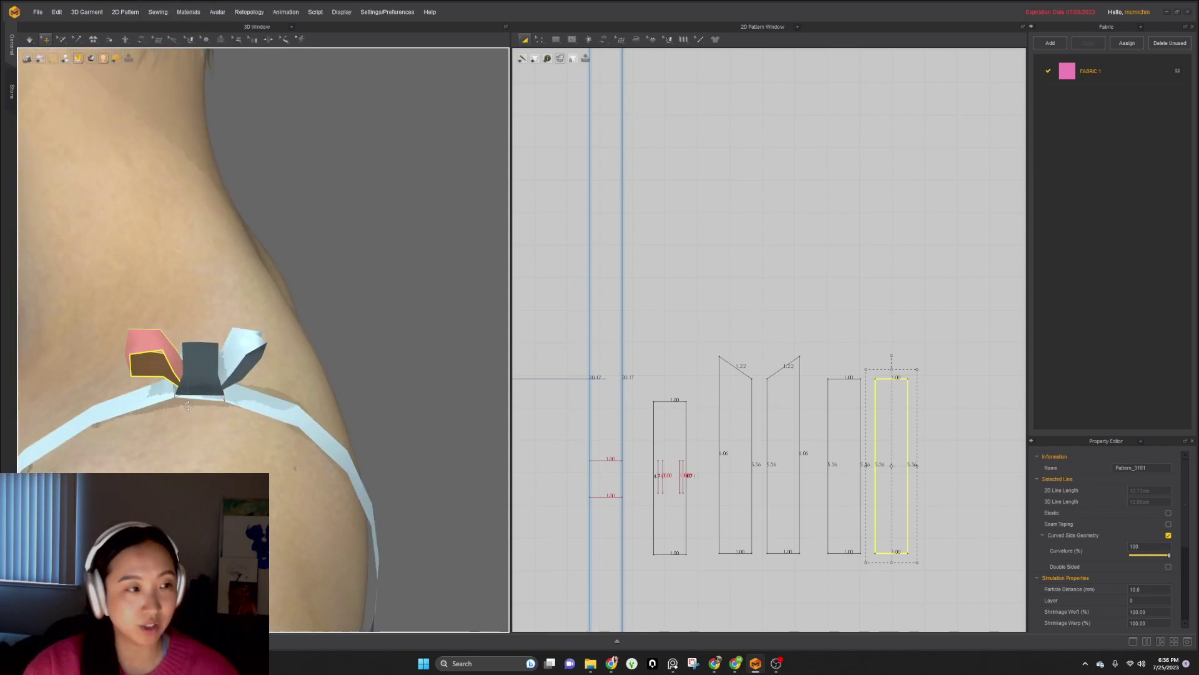
{"action": "middle_click_drag", "start_coordinate": [204, 405], "coordinate": [216, 436]}
{"action": "left_click", "coordinate": [753, 429]}
{"action": "left_click", "coordinate": [786, 435], "text": "shift"}
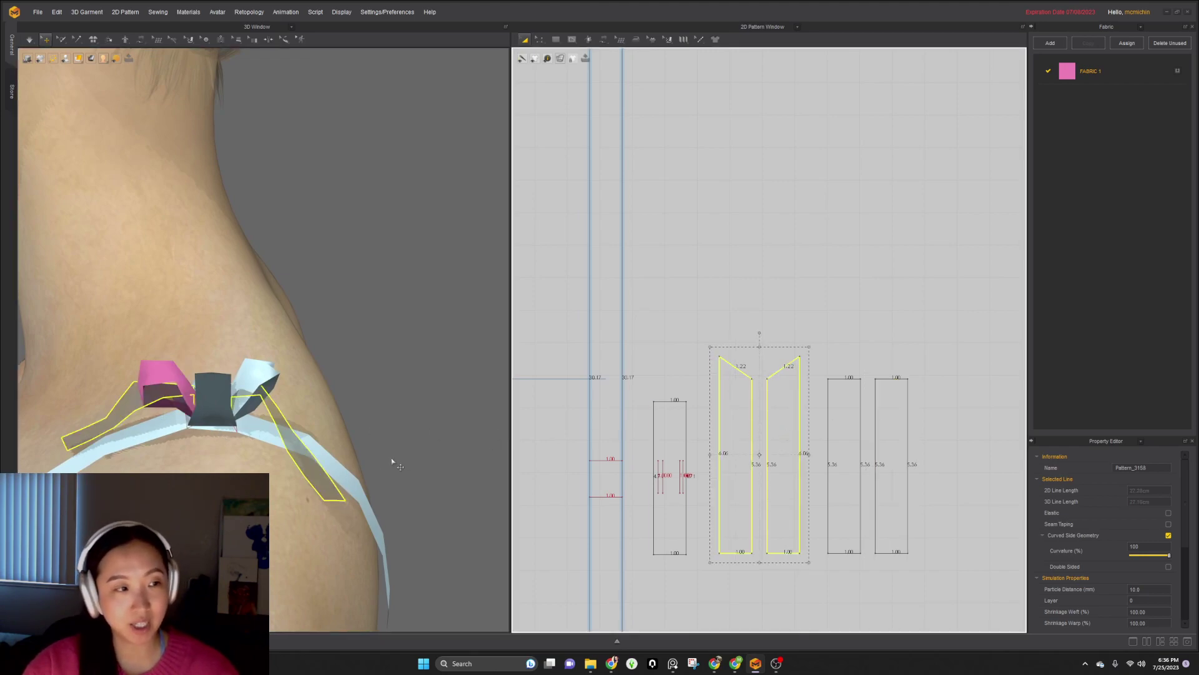
{"action": "key", "text": "ctrl+j"}
{"action": "key", "text": "ctrl+k"}
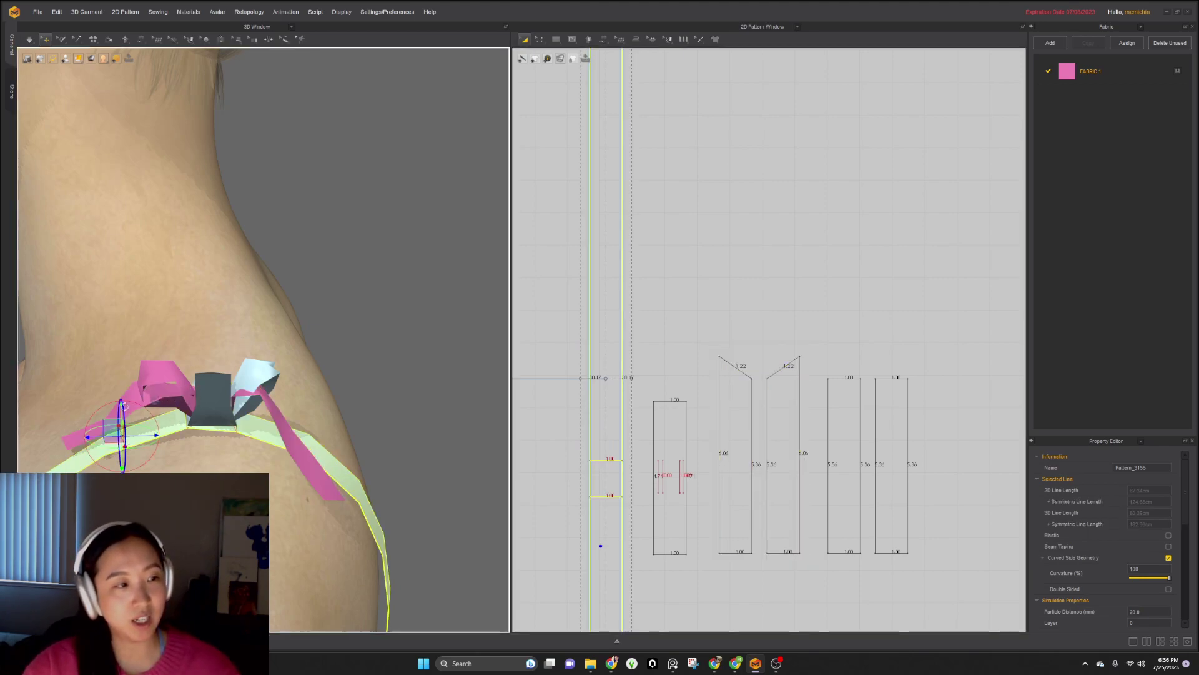
- Move both slanted tails outward from the bow loops and simulate them so they drape along the strap
{"action": "left_click", "coordinate": [128, 411]}
{"action": "left_click_drag", "start_coordinate": [128, 411], "coordinate": [107, 414]}
{"action": "left_click_drag", "start_coordinate": [267, 411], "coordinate": [303, 414]}
{"action": "right_click_drag", "start_coordinate": [302, 414], "coordinate": [120, 415]}
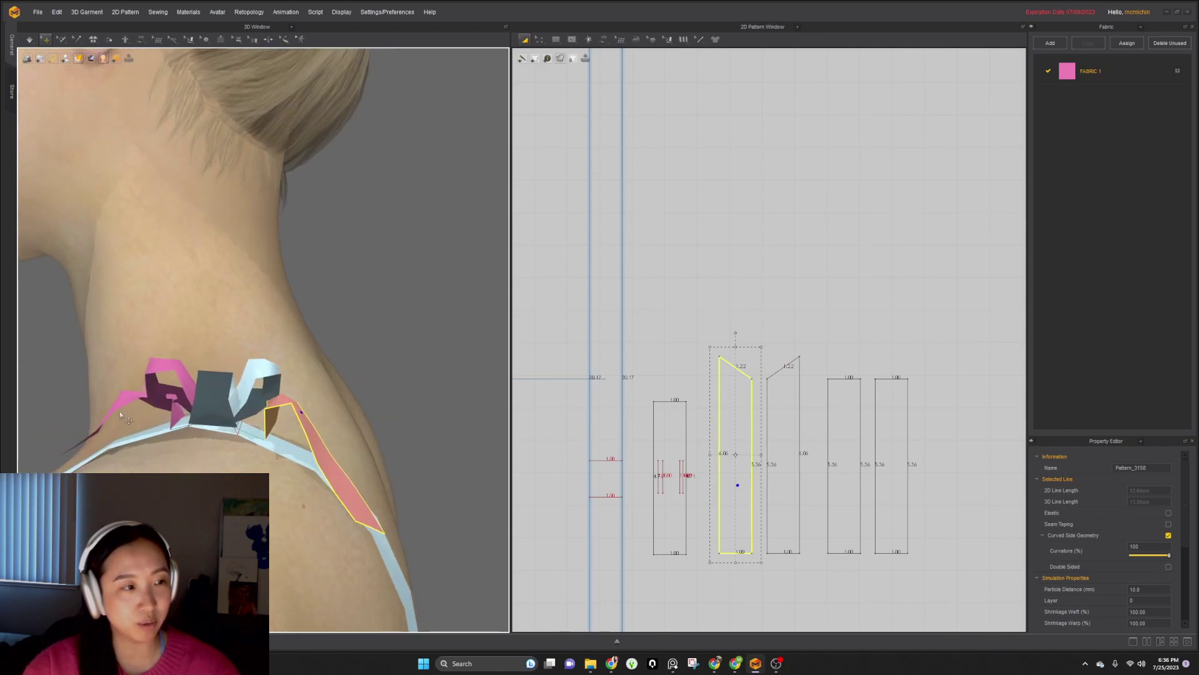
{"action": "left_click", "coordinate": [165, 388]}
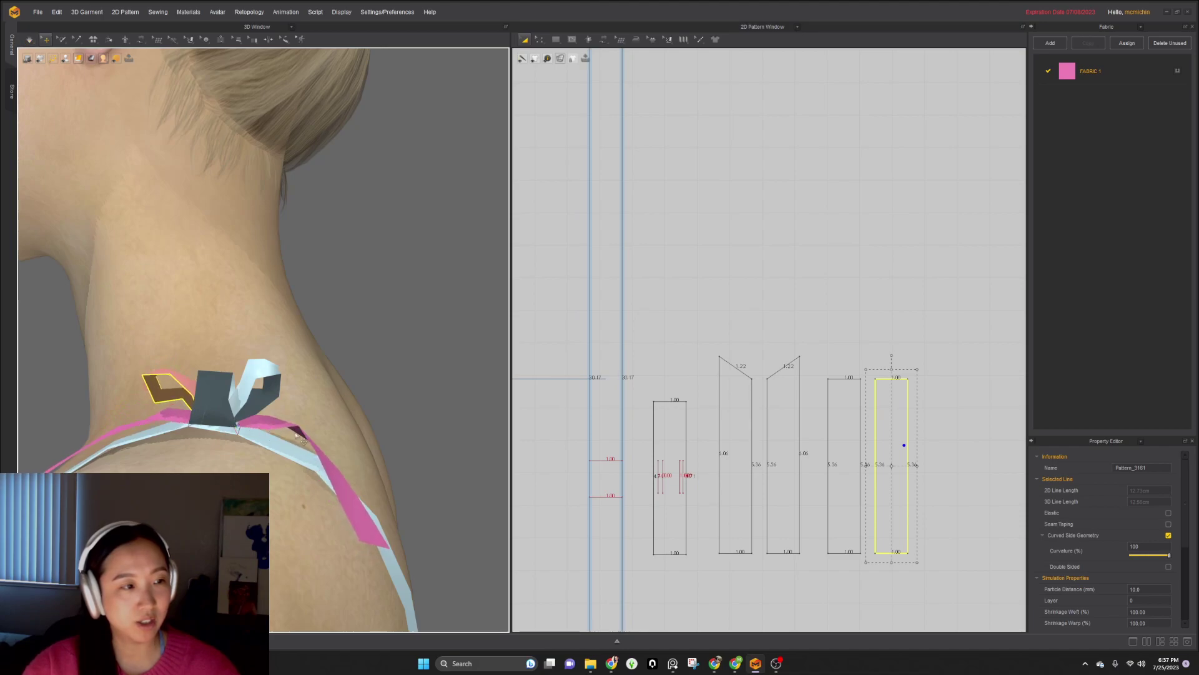
- Freeze the front and back tails in their draped position on the strap
{"action": "right_click_drag", "start_coordinate": [246, 447], "coordinate": [246, 420]}
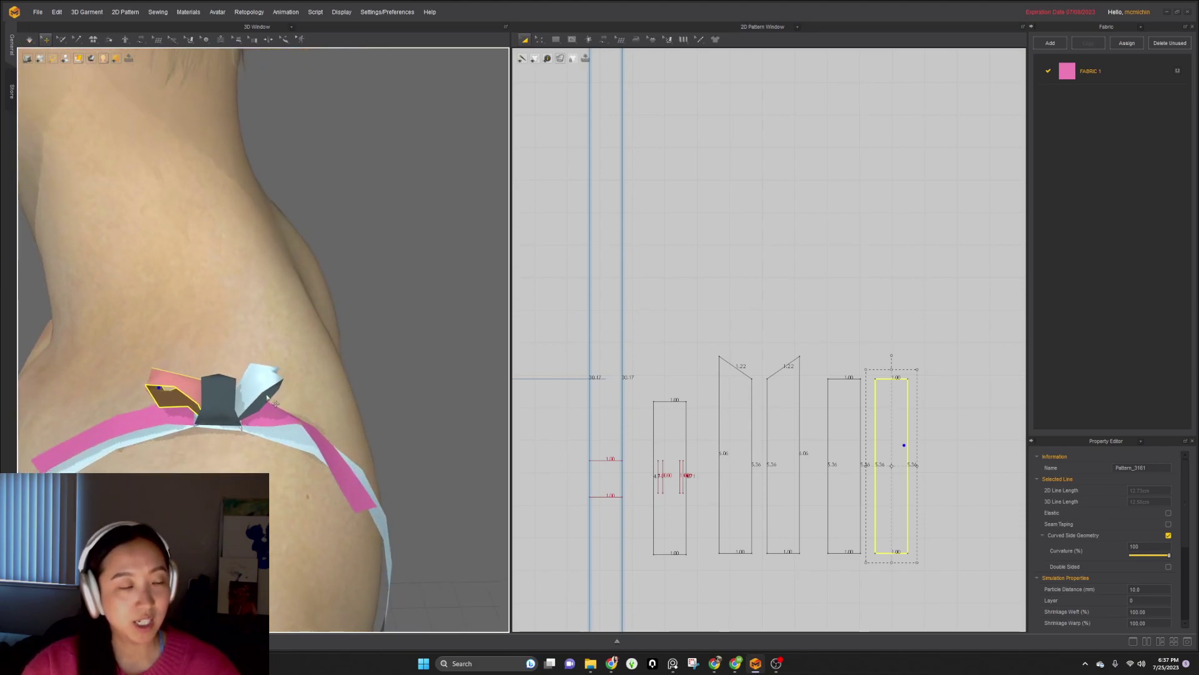
{"action": "left_click", "coordinate": [155, 418]}
{"action": "left_click", "coordinate": [268, 420], "text": "shift"}
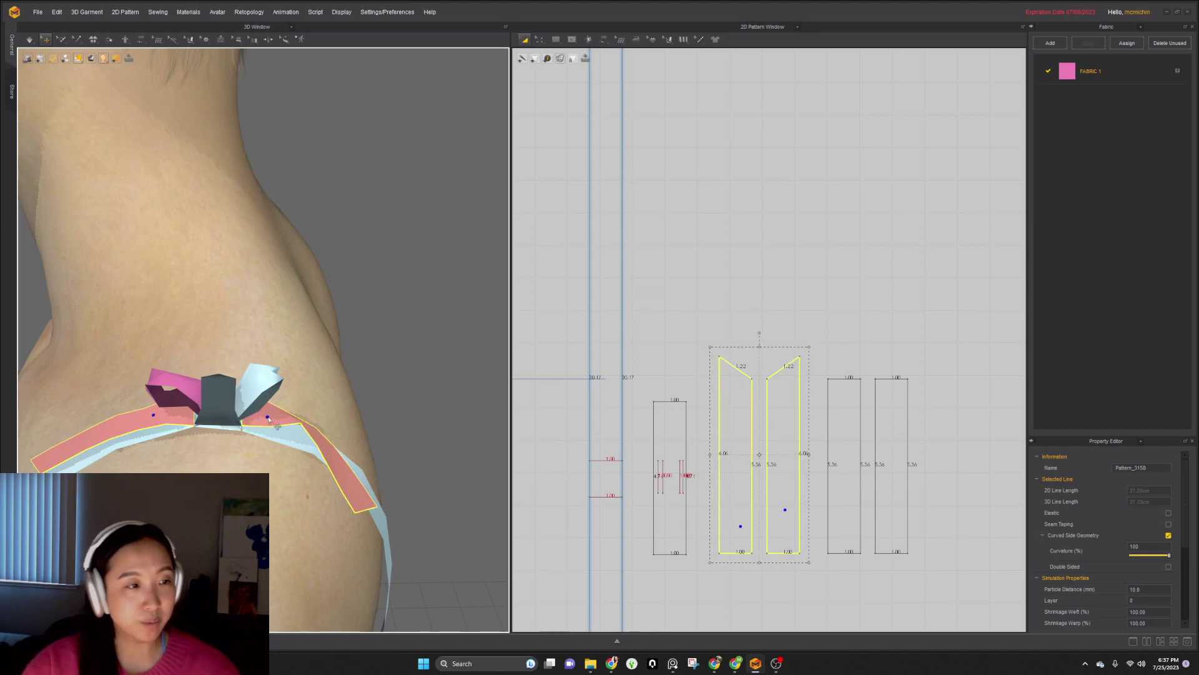
{"action": "right_click_drag", "start_coordinate": [268, 419], "coordinate": [200, 399]}
- Lengthen both bow loop patterns evenly to about 6.23 and start simulating them
{"action": "left_click", "coordinate": [193, 398]}
{"action": "left_click", "coordinate": [262, 393], "text": "shift"}
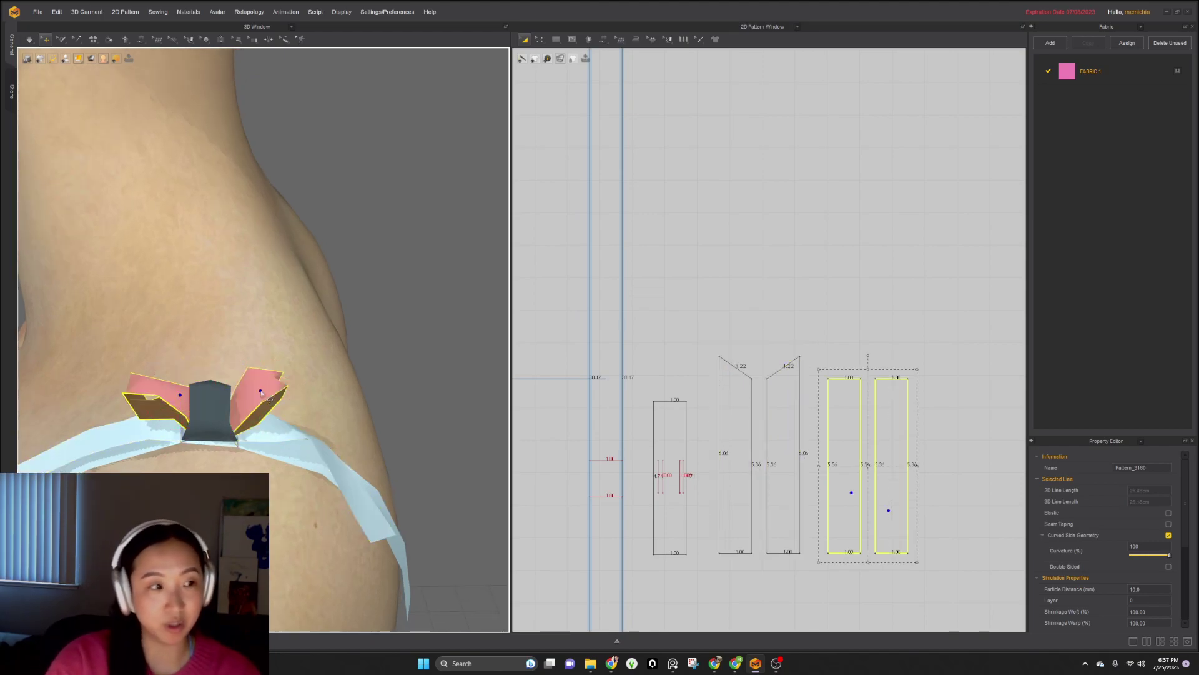
{"action": "left_click", "coordinate": [862, 351]}
{"action": "left_click", "coordinate": [845, 406]}
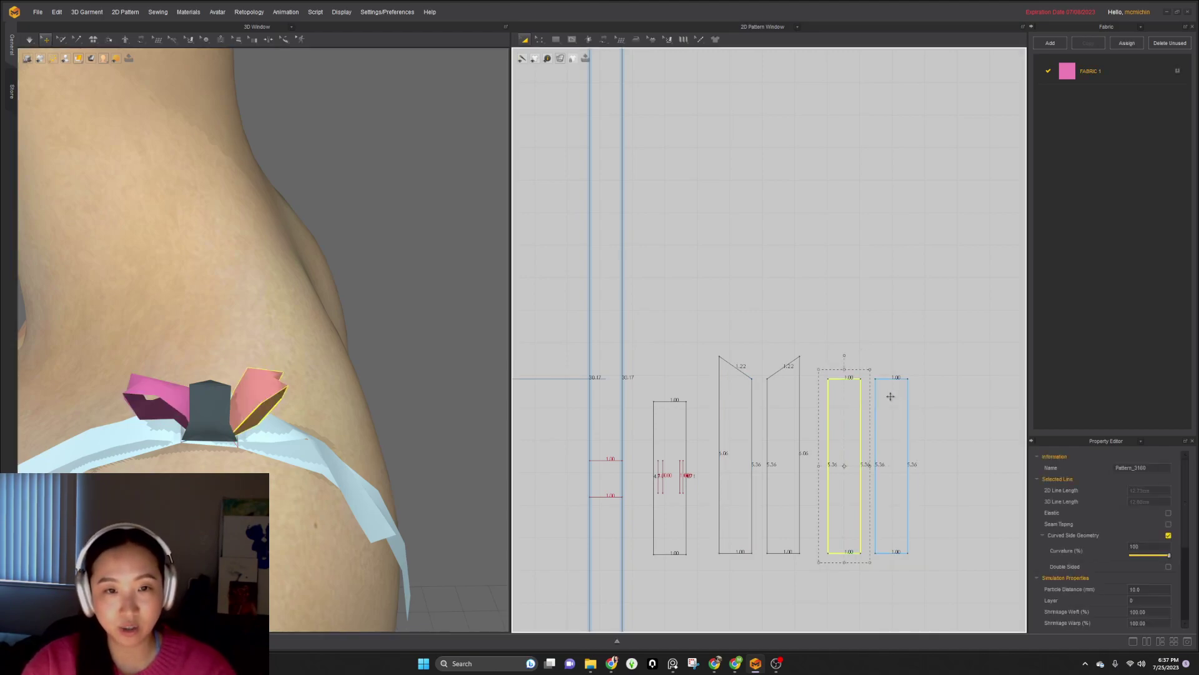
{"action": "left_click", "coordinate": [895, 398], "text": "shift"}
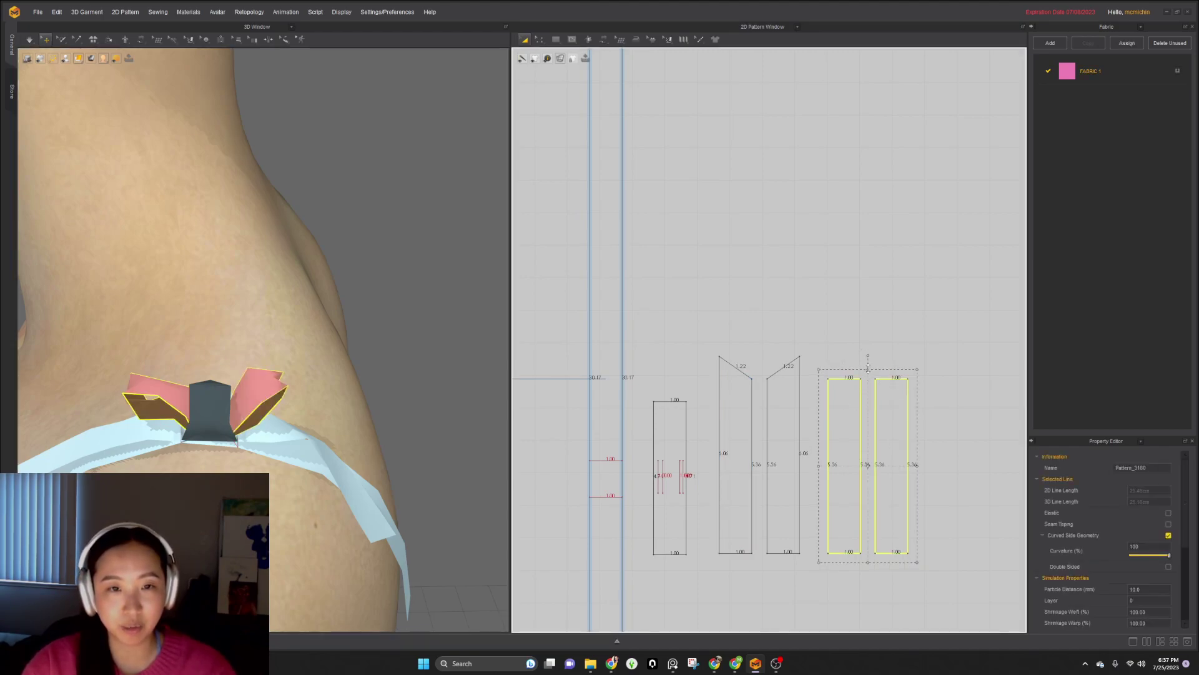
{"action": "left_click_drag", "start_coordinate": [870, 340], "coordinate": [870, 340]}
{"action": "key", "text": "space"}
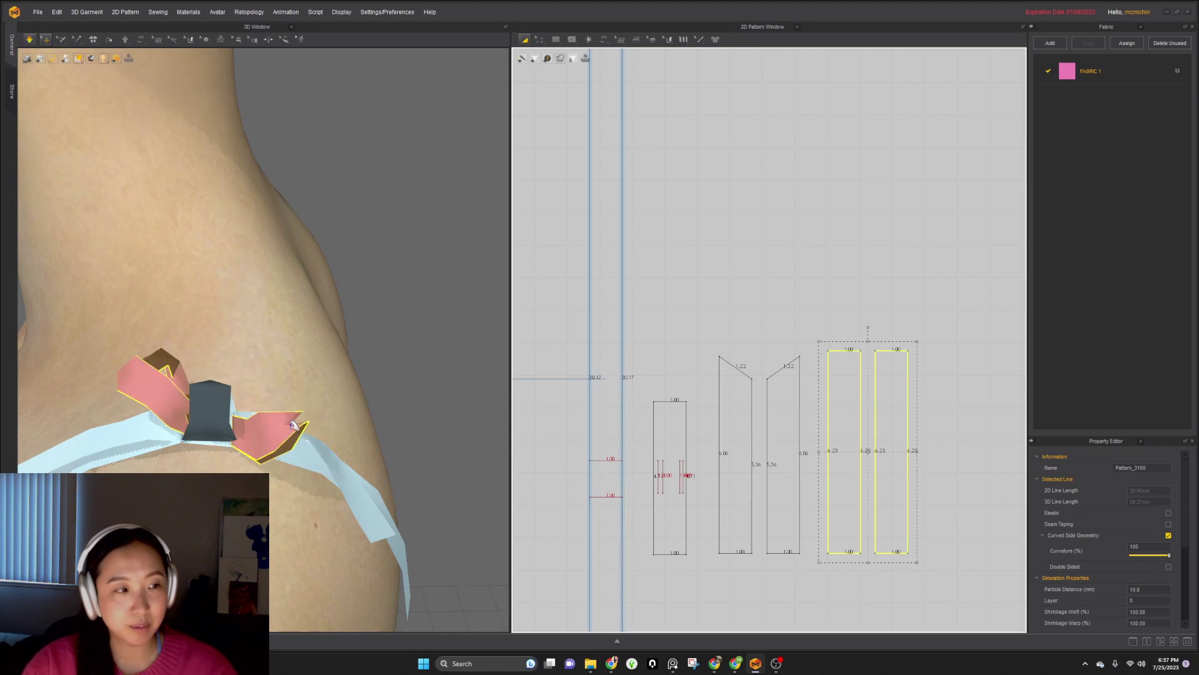
- Pull the front and back bow loops outward from the central loop during simulation to open them up
{"action": "left_click_drag", "start_coordinate": [267, 435], "coordinate": [327, 270]}
{"action": "left_click_drag", "start_coordinate": [147, 403], "coordinate": [20, 297]}
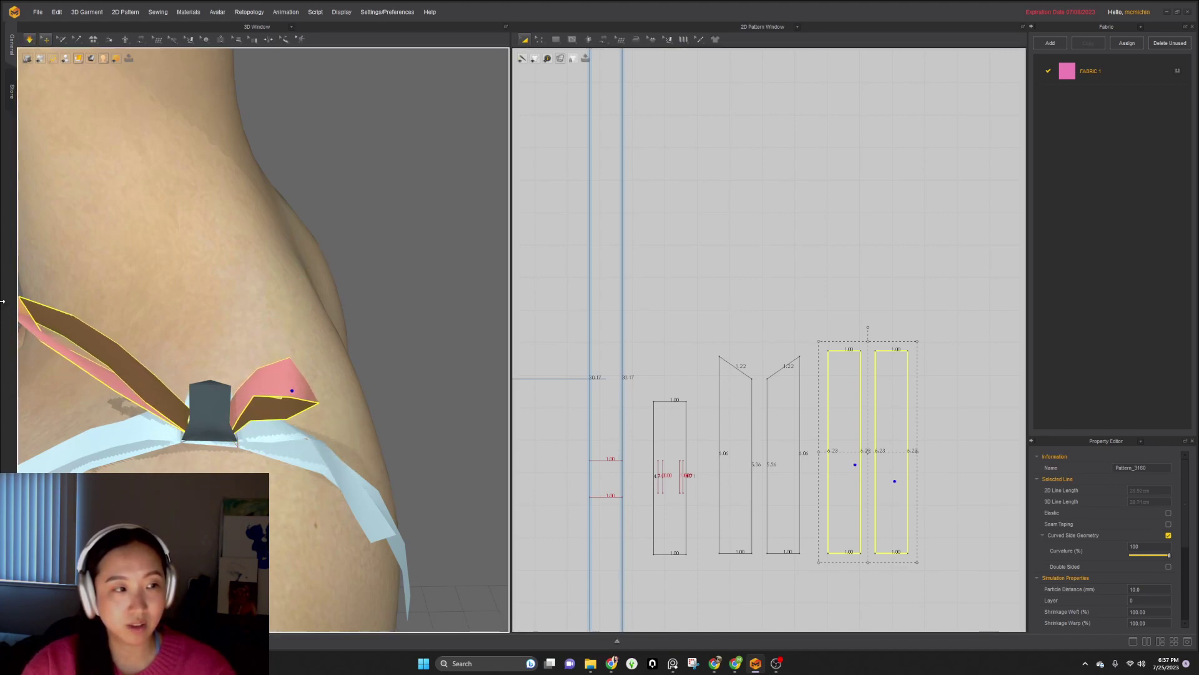
{"action": "left_click_drag", "start_coordinate": [167, 394], "coordinate": [63, 380]}
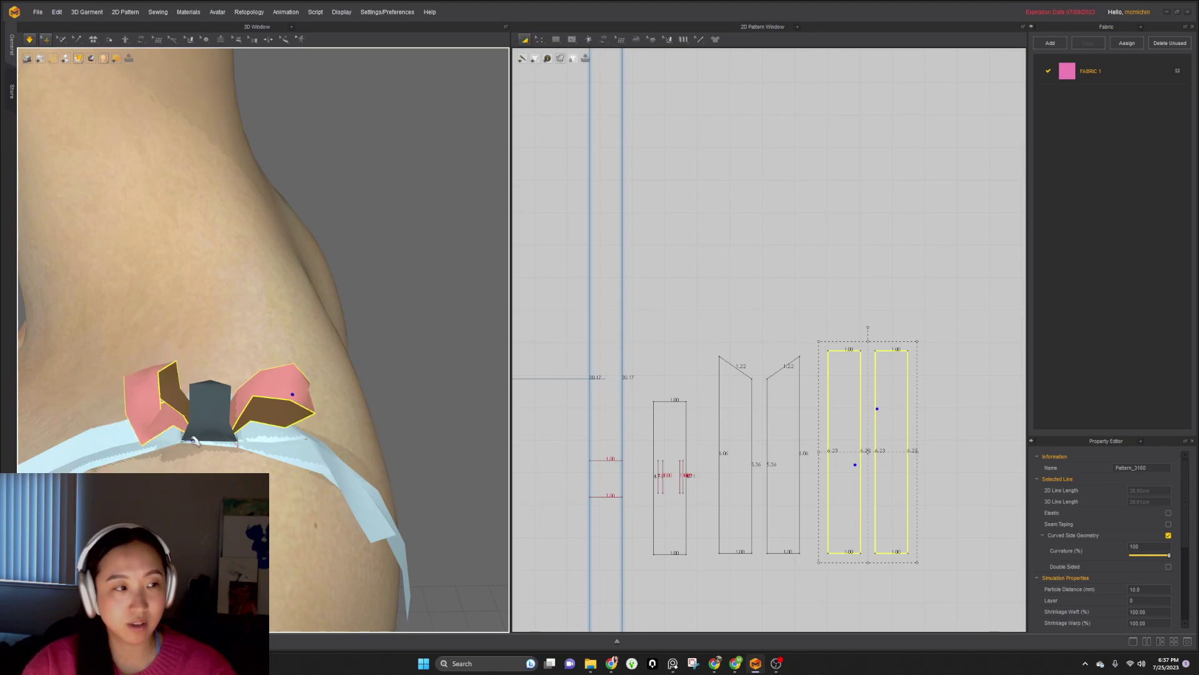
{"action": "left_click", "coordinate": [143, 410]}
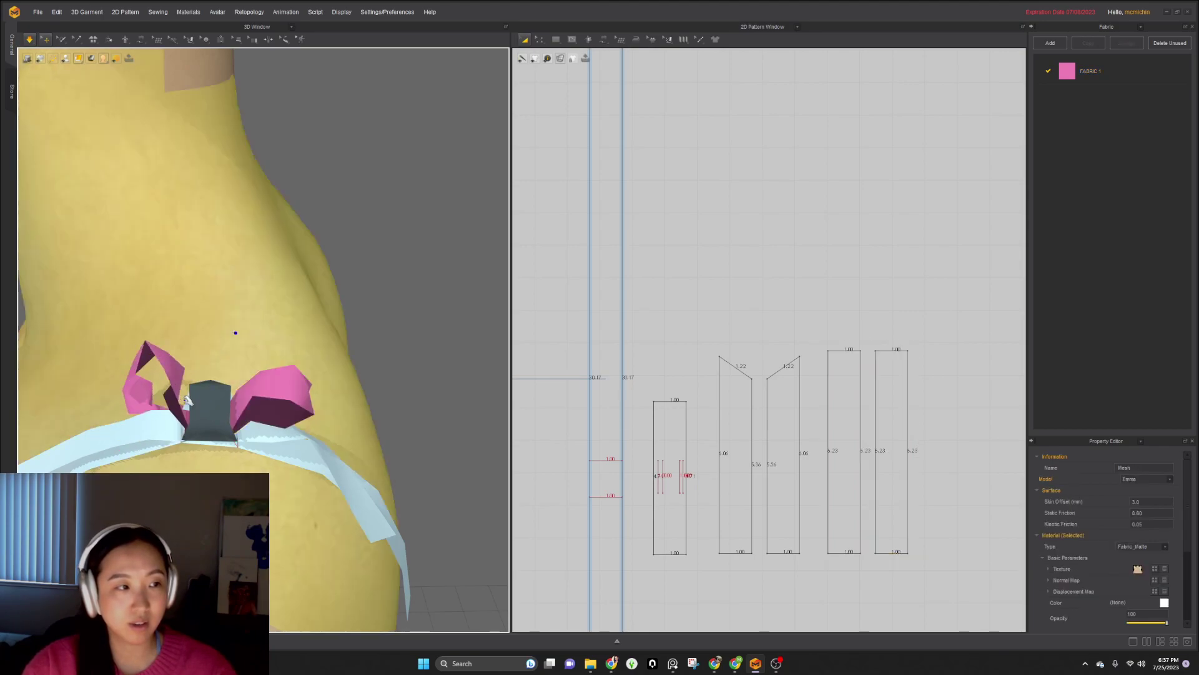
{"action": "key", "text": "space"}
- Strengthen both bow loops and lengthen their patterns to about 7.24
{"action": "right_click_drag", "start_coordinate": [141, 408], "coordinate": [177, 403]}
{"action": "left_click", "coordinate": [166, 420]}
{"action": "left_click", "coordinate": [276, 416], "text": "shift"}
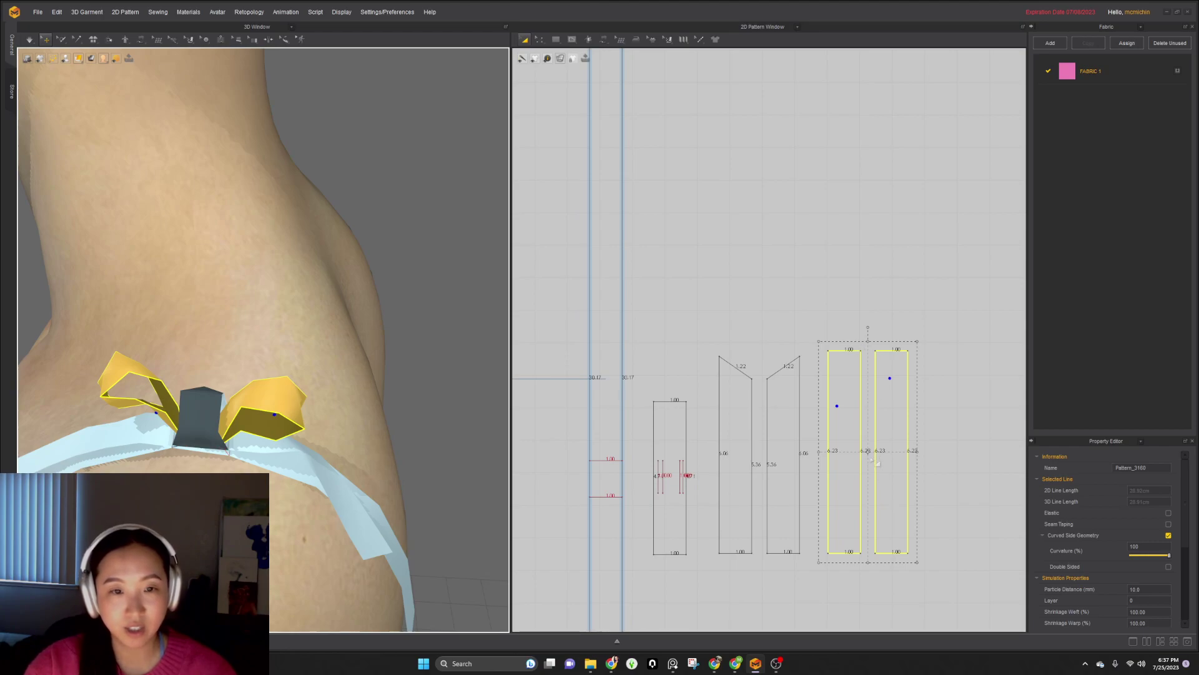
{"action": "left_click_drag", "start_coordinate": [868, 331], "coordinate": [867, 314]}
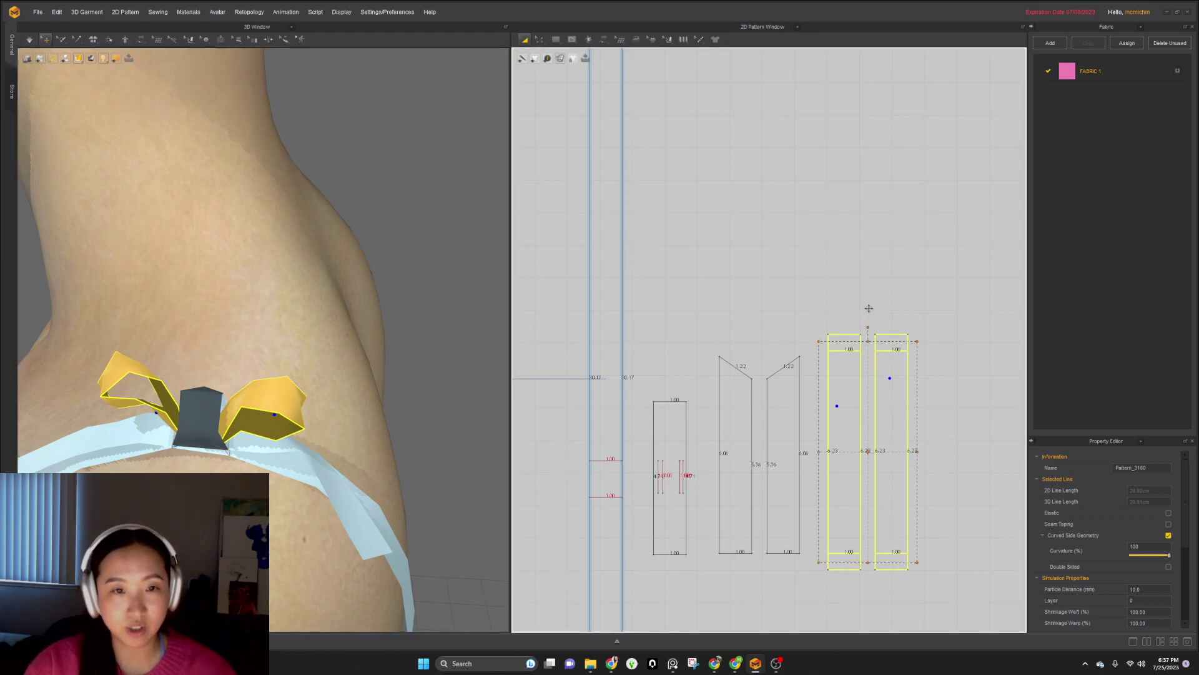
- Unfreeze the front and back slanted tails, then simulate the bow with the strengthened, longer loops
{"action": "right_click_drag", "start_coordinate": [272, 400], "coordinate": [187, 432]}
{"action": "left_click", "coordinate": [186, 432]}
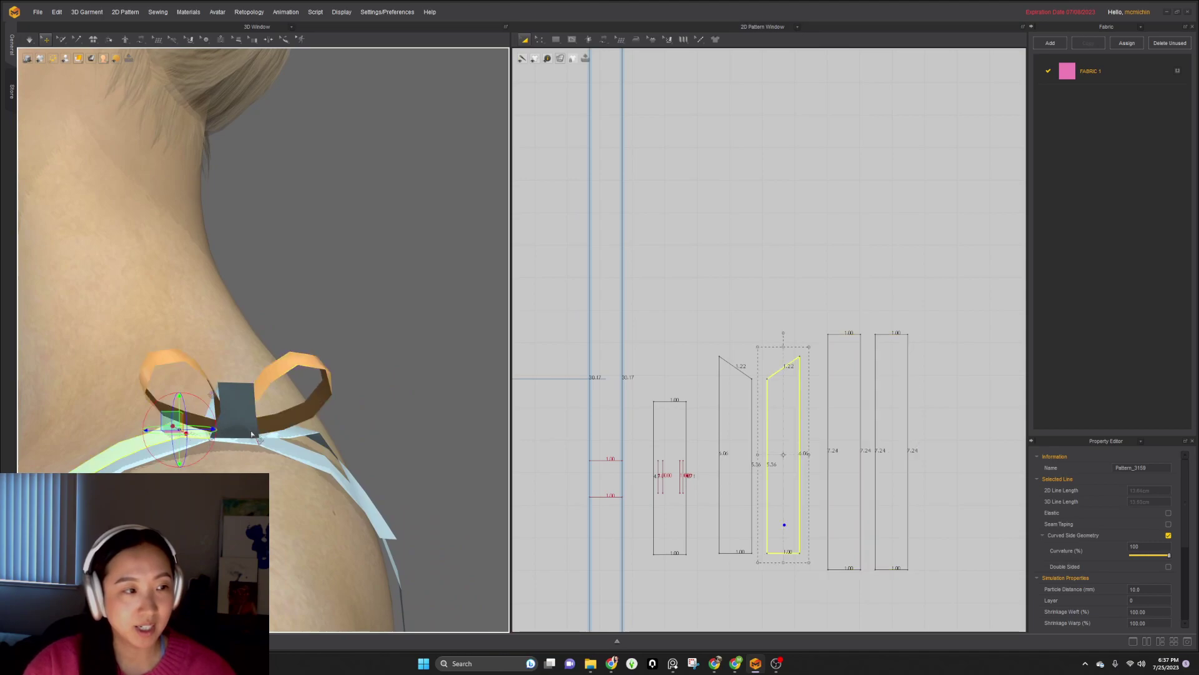
{"action": "left_click", "coordinate": [304, 439], "text": "shift"}
{"action": "key", "text": "ctrl+k"}
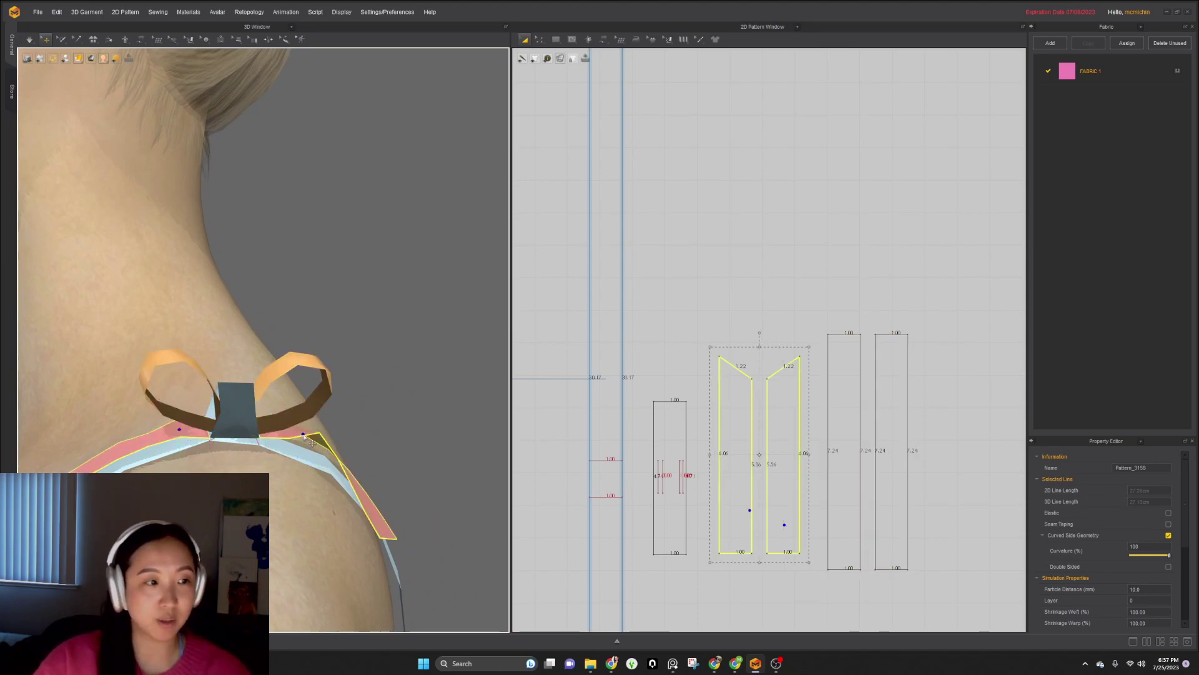
{"action": "key", "text": "space"}
{"action": "right_click_drag", "start_coordinate": [301, 455], "coordinate": [240, 457]}
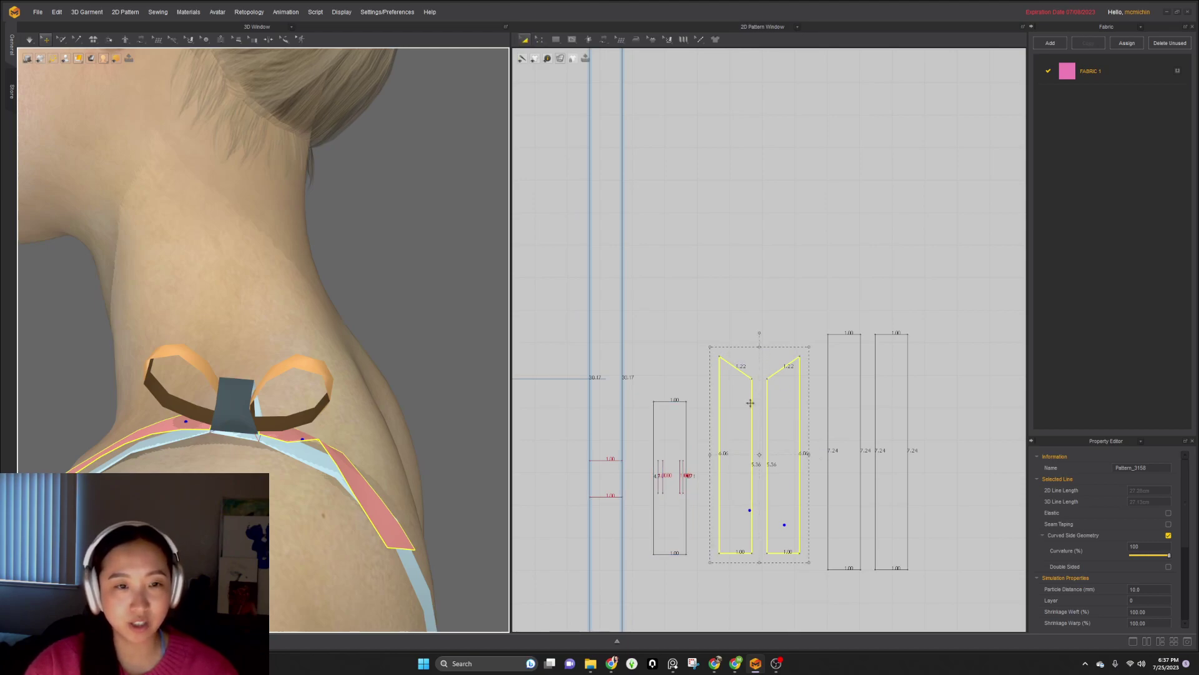
{"action": "key", "text": "z"}
{"action": "left_click", "coordinate": [741, 374]}
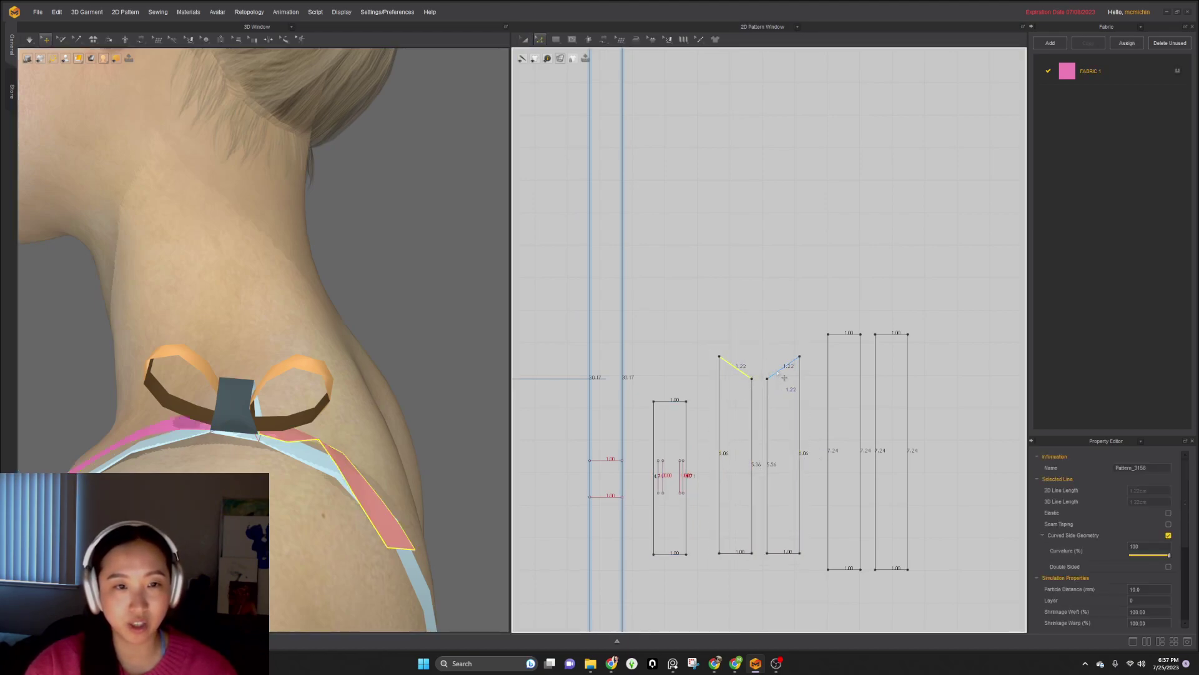
{"action": "left_click", "coordinate": [778, 374], "text": "shift"}
{"action": "left_click_drag", "start_coordinate": [779, 377], "coordinate": [778, 383]}
{"action": "key", "text": "ctrl+z"}
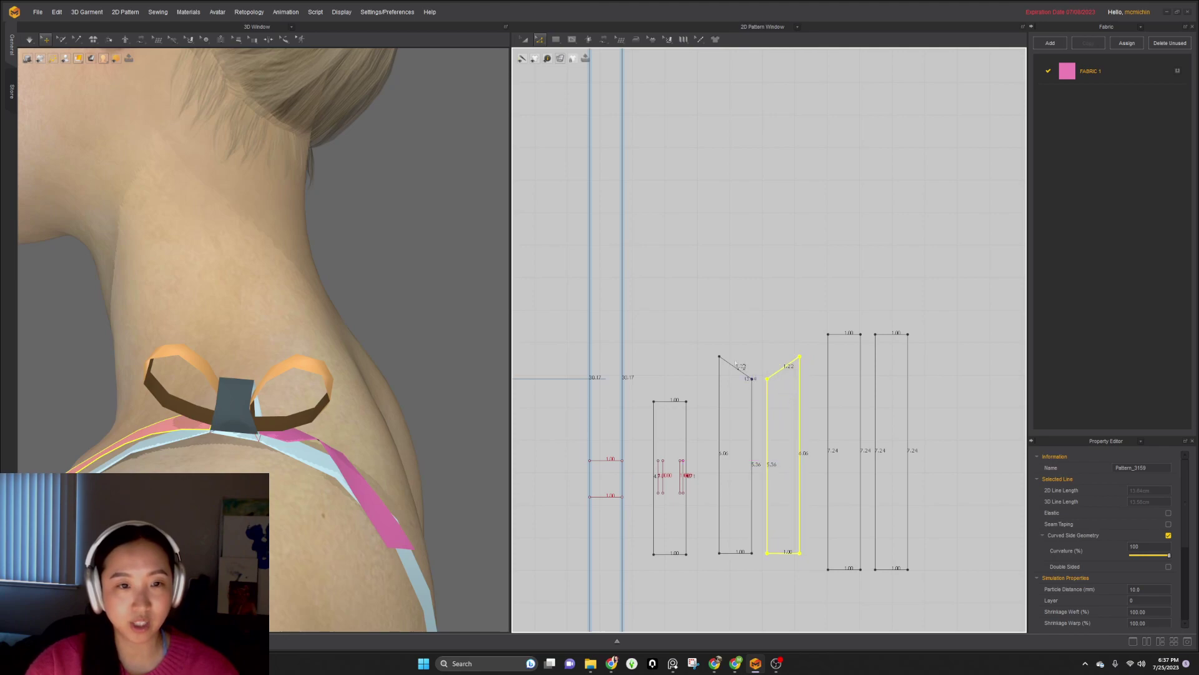
- Shorten both tails by moving their slanted end edges inward together until the inner sides are about 4.46 long
{"action": "left_click", "coordinate": [742, 371]}
{"action": "left_click", "coordinate": [781, 371], "text": "shift"}
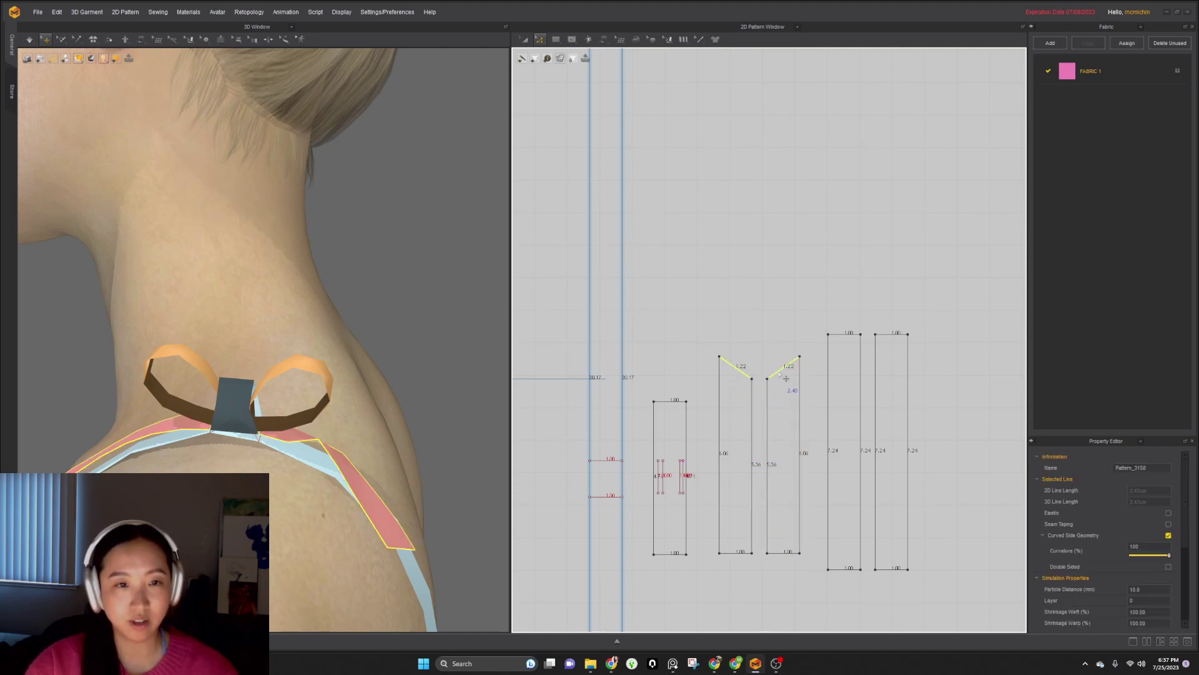
{"action": "left_click_drag", "start_coordinate": [786, 384], "coordinate": [789, 407]}
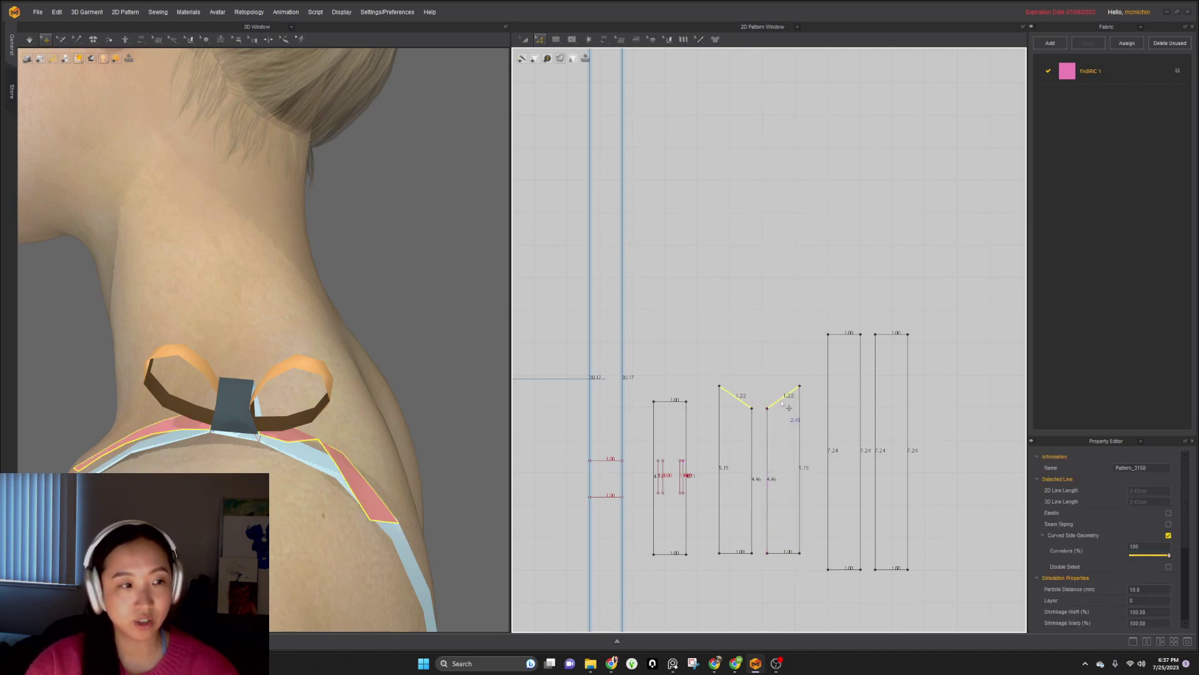
- Remove the strengthening from both bow loops and simulate them
{"action": "scroll", "coordinate": [879, 395], "scroll_direction": "down", "scroll_amount": 1}
{"action": "left_click", "coordinate": [844, 421]}
{"action": "left_click", "coordinate": [894, 419], "text": "shift"}
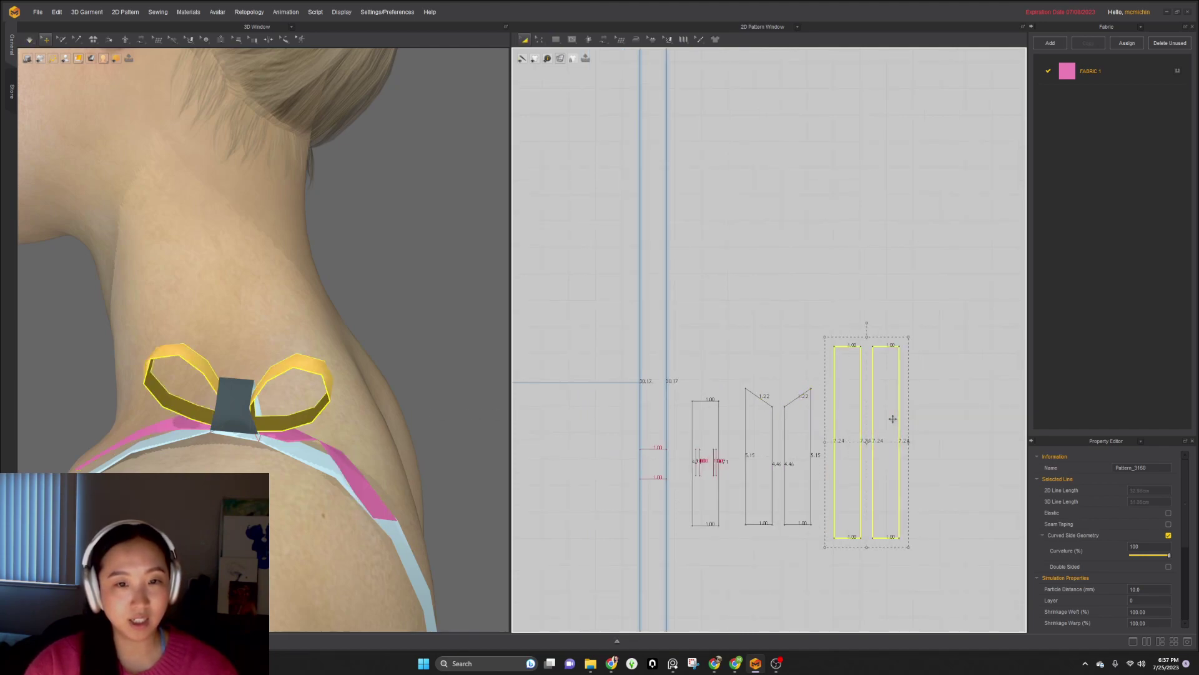
{"action": "right_click_drag", "start_coordinate": [394, 391], "coordinate": [339, 419]}
{"action": "key", "text": "space"}
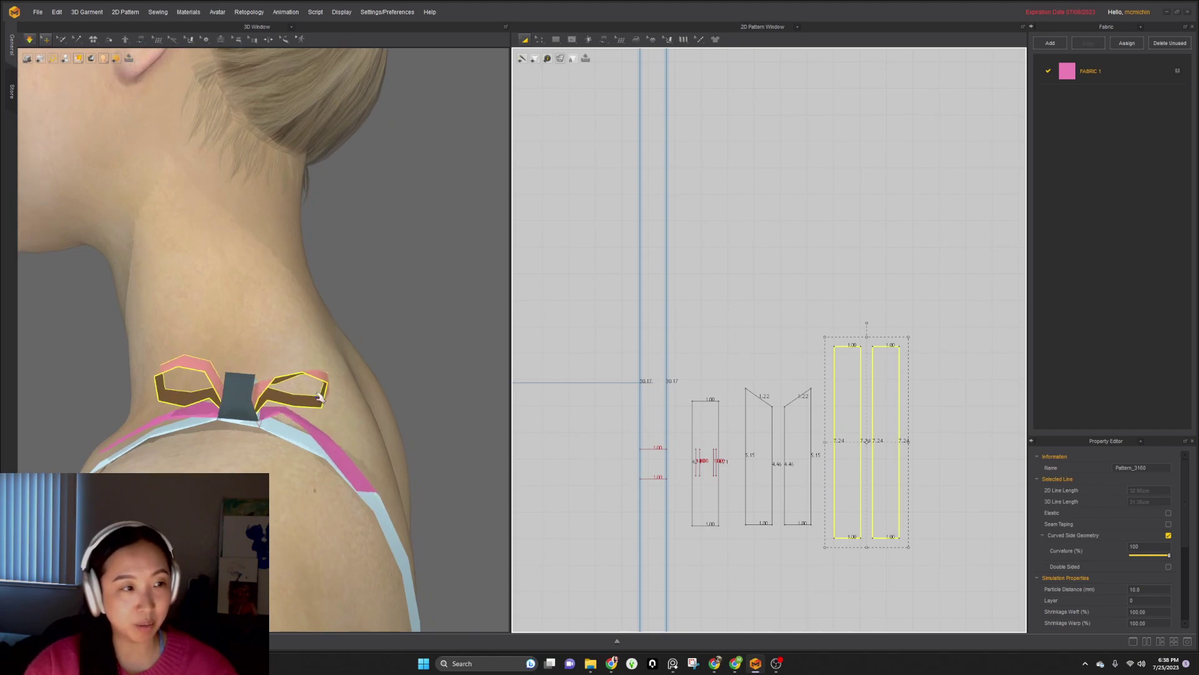
- Flip the normal of the central loop so its fabric face points outward
{"action": "left_click", "coordinate": [241, 401]}
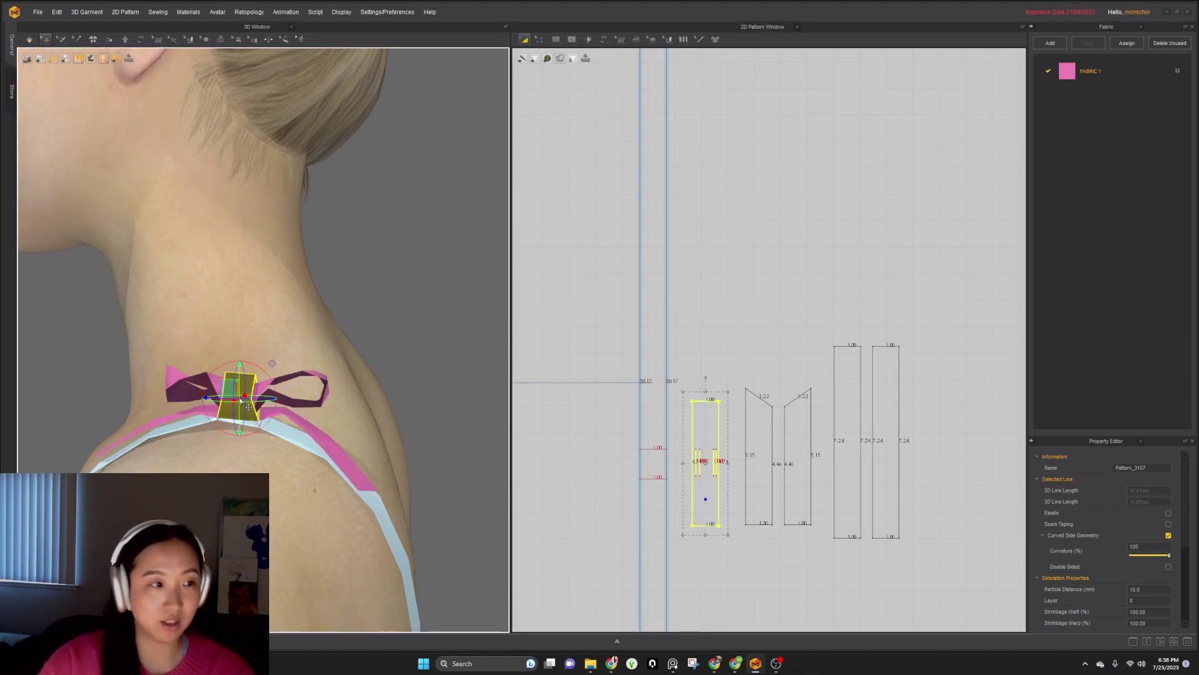
{"action": "right_click", "coordinate": [241, 401]}
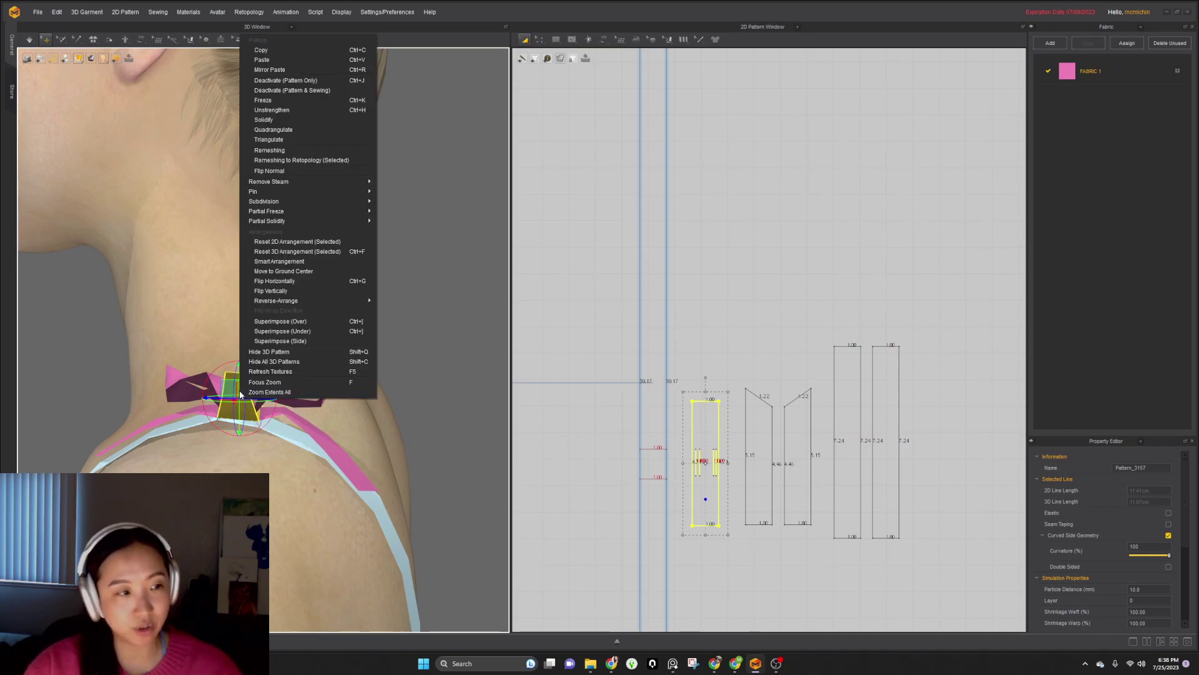
{"action": "left_click", "coordinate": [270, 171]}
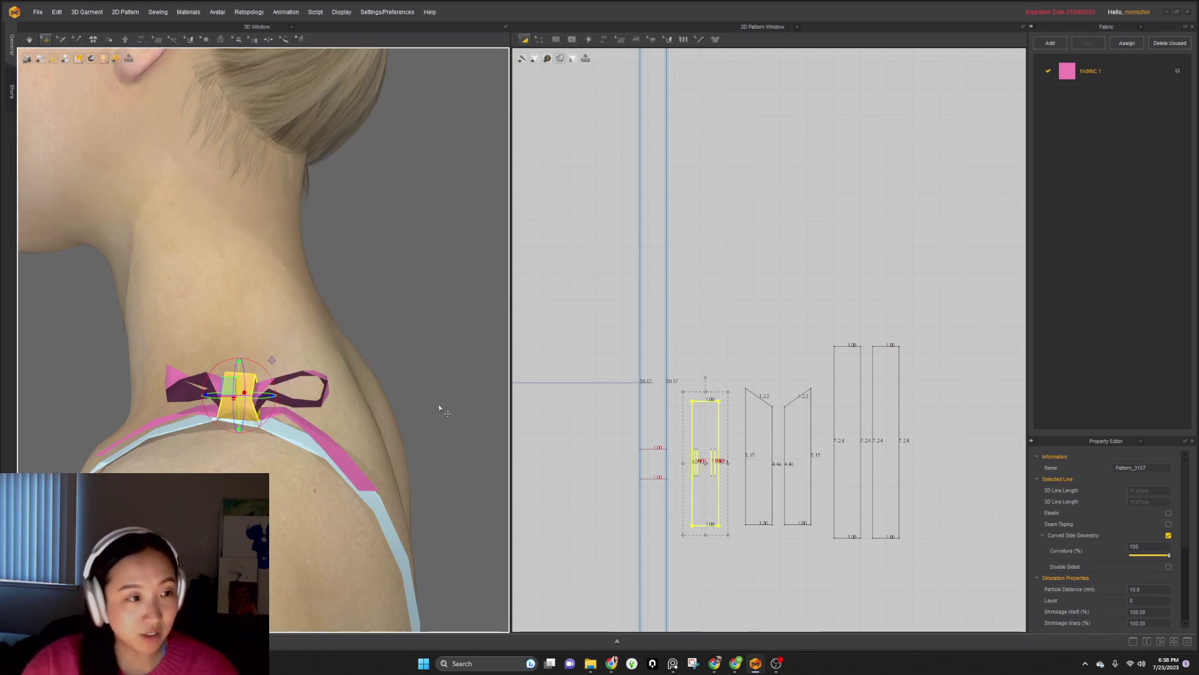
{"action": "scroll", "coordinate": [444, 408], "scroll_direction": "up", "scroll_amount": 2}
{"action": "left_click", "coordinate": [419, 417]}
{"action": "right_click_drag", "start_coordinate": [281, 403], "coordinate": [224, 370]}
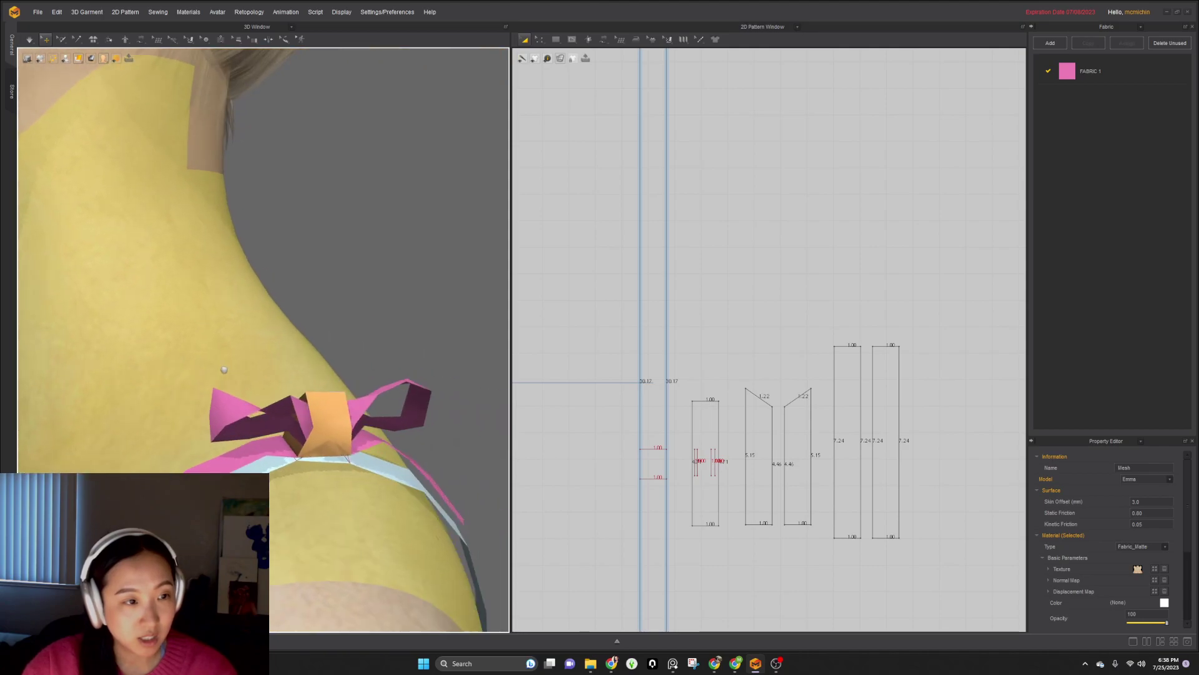
- Simulate the bow while adjusting its pieces, then freeze the central loop
{"action": "left_click", "coordinate": [373, 409]}
{"action": "left_click", "coordinate": [315, 422]}
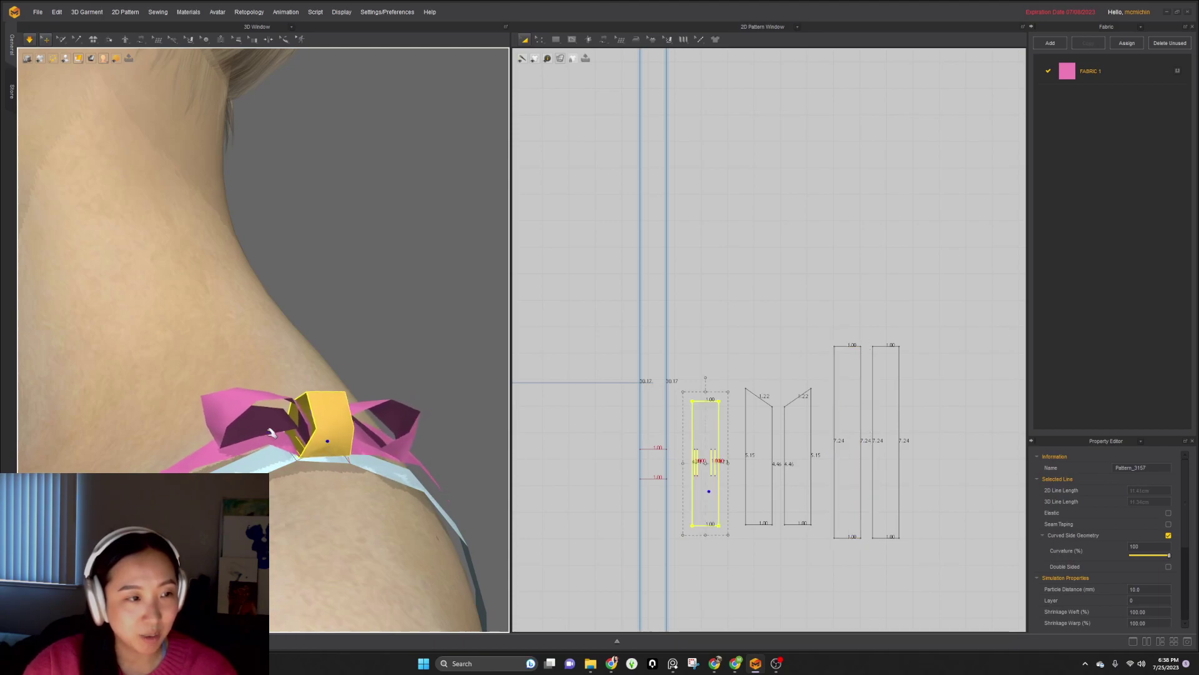
{"action": "right_click_drag", "start_coordinate": [269, 433], "coordinate": [318, 393]}
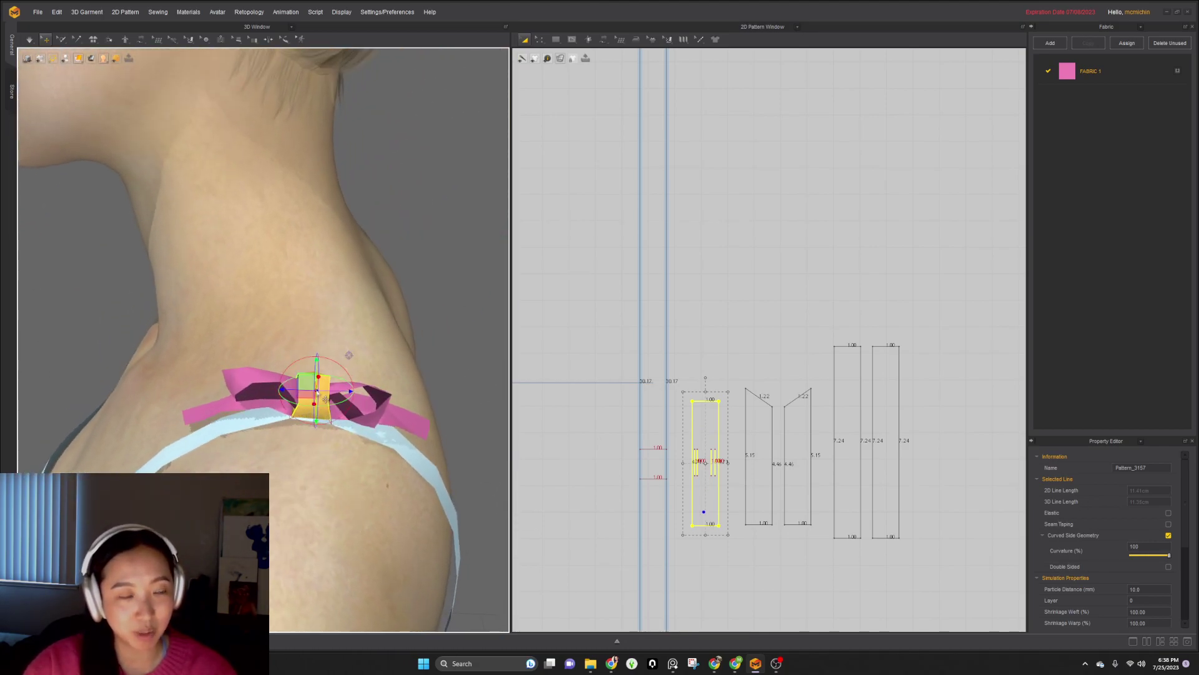
{"action": "right_click_drag", "start_coordinate": [264, 406], "coordinate": [267, 404]}
- Set the particle distance of both bow loops and both slanted tails to 5 mm
{"action": "left_click", "coordinate": [267, 404]}
{"action": "left_click", "coordinate": [198, 422], "text": "shift"}
{"action": "left_click", "coordinate": [403, 412], "text": "shift"}
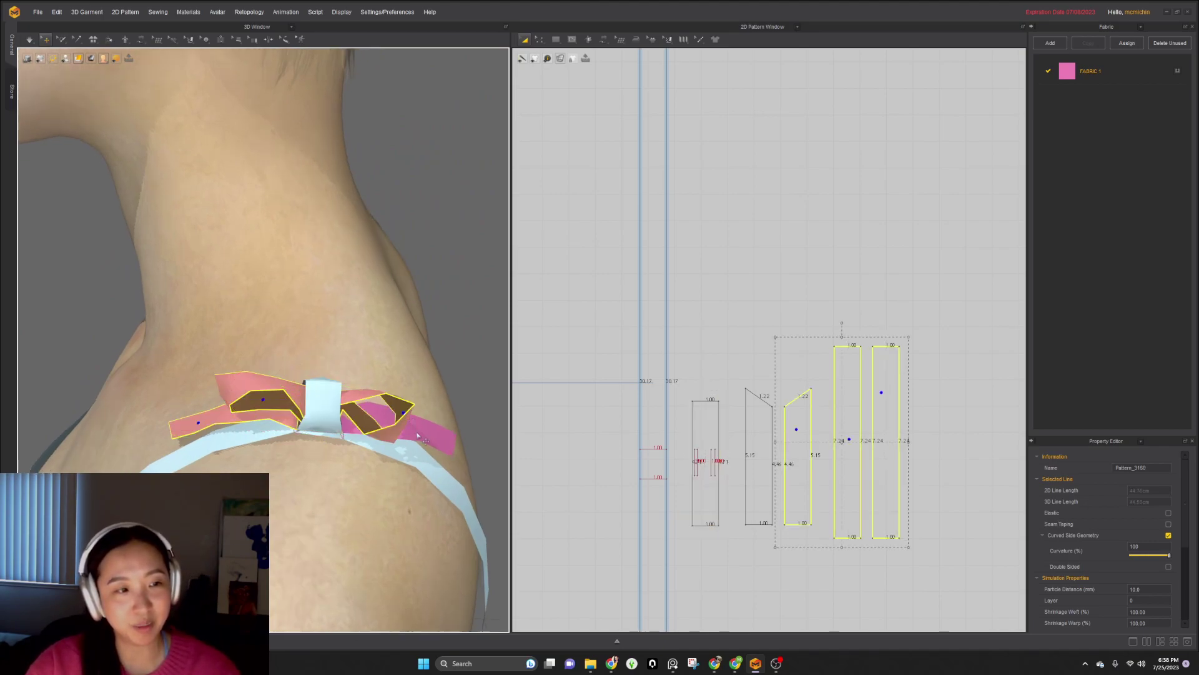
{"action": "left_click", "coordinate": [417, 433], "text": "shift"}
{"action": "double_click", "coordinate": [1145, 590]}
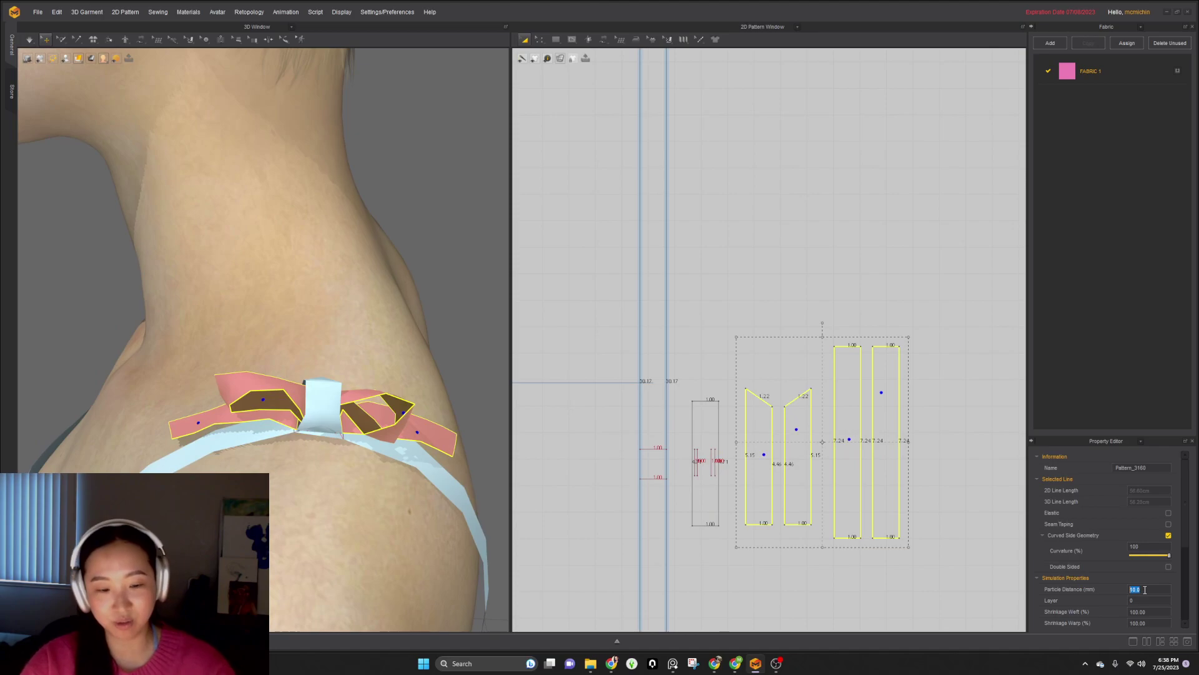
{"action": "left_click", "coordinate": [441, 344]}
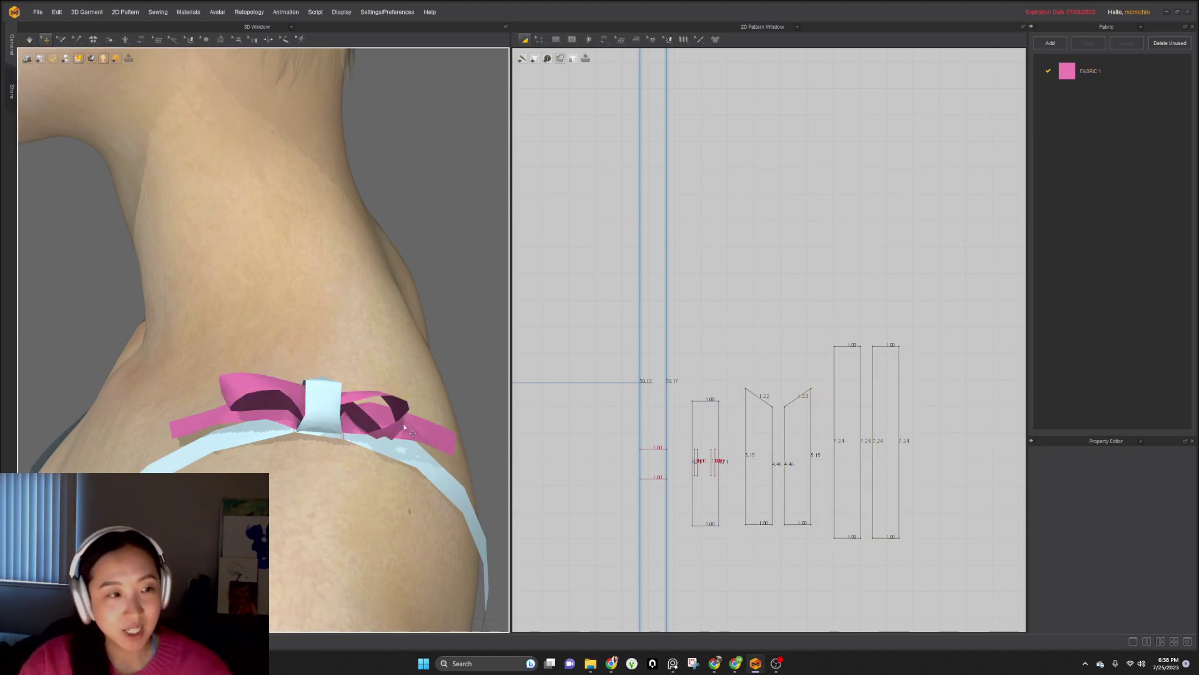
- Simulate the bow and pull the loops and tails outward into a flat, even shape along the strap
{"action": "left_click", "coordinate": [412, 425]}
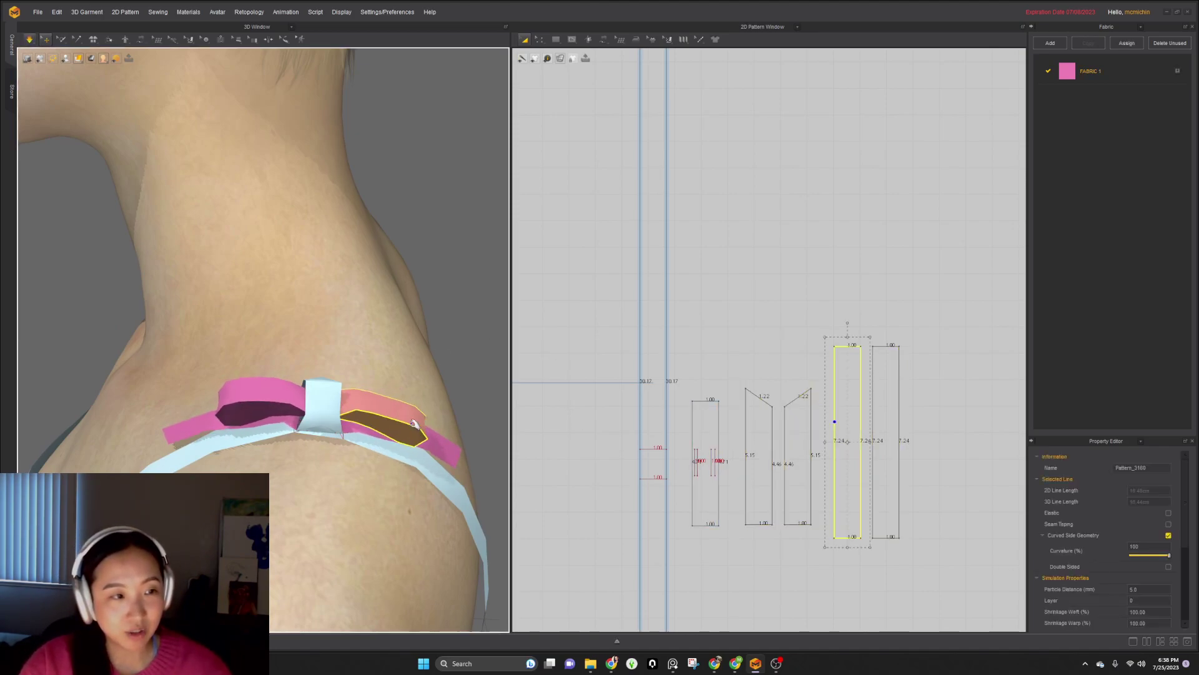
{"action": "left_click", "coordinate": [440, 437]}
{"action": "left_click", "coordinate": [369, 443]}
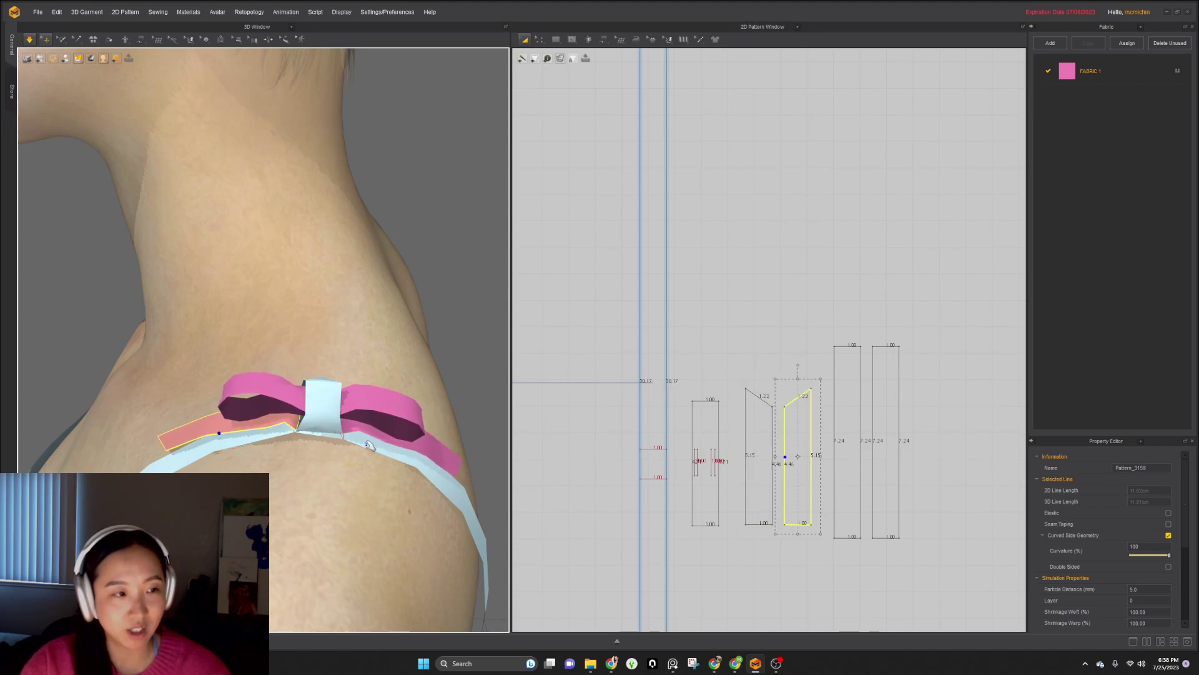
- Unfreeze the central loop of the bow
{"action": "right_click_drag", "start_coordinate": [316, 457], "coordinate": [425, 449]}
{"action": "right_click_drag", "start_coordinate": [270, 393], "coordinate": [346, 338]}
{"action": "left_click", "coordinate": [325, 373]}
{"action": "key", "text": "ctrl+k"}
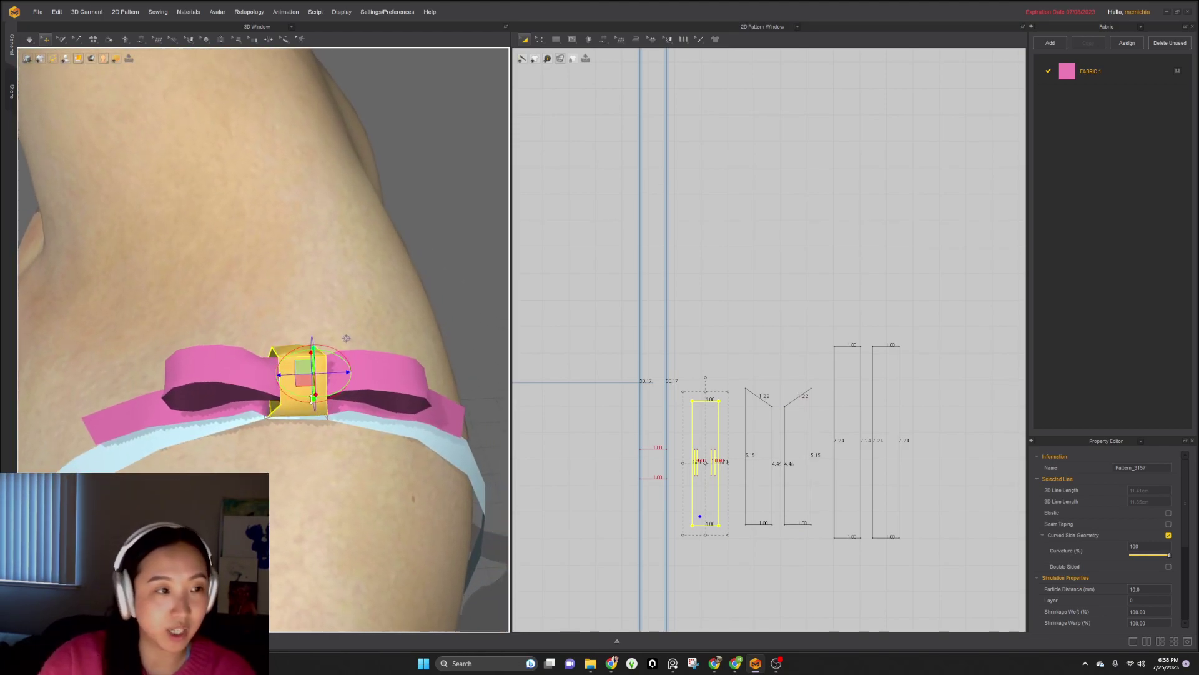
- Freeze both bow loops and both slanted tails in their current shape
{"action": "left_click", "coordinate": [262, 382]}
{"action": "left_click", "coordinate": [171, 414], "text": "shift"}
{"action": "left_click", "coordinate": [386, 405], "text": "shift"}
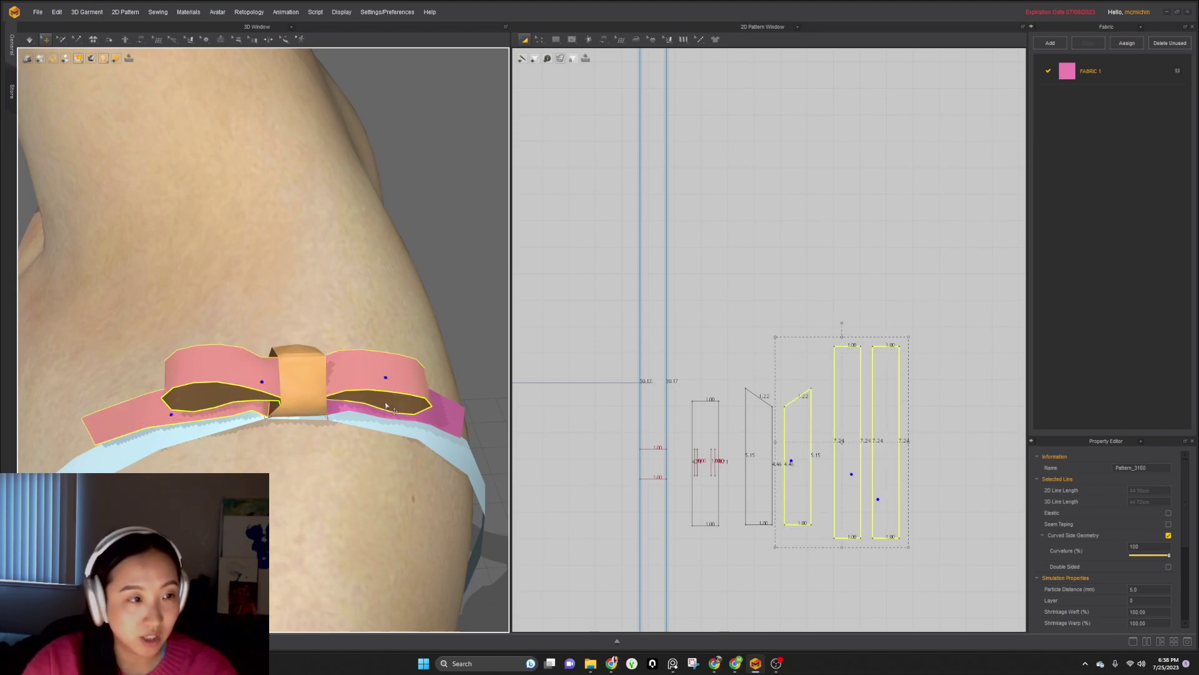
{"action": "left_click", "coordinate": [378, 418], "text": "shift"}
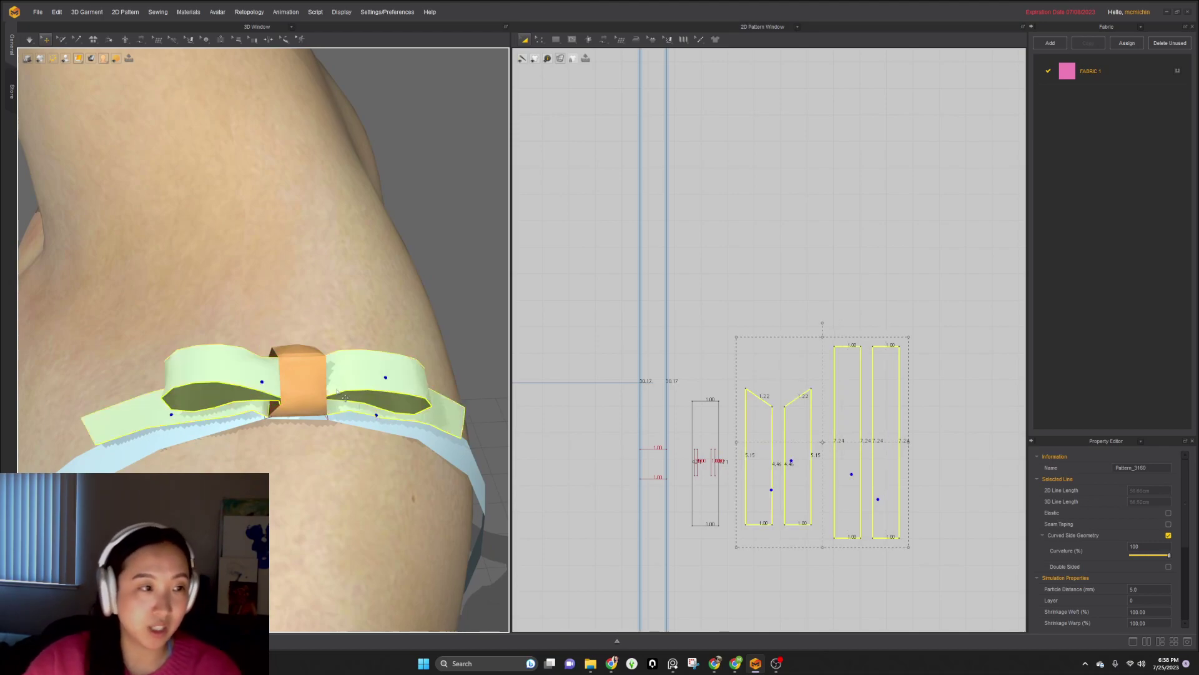
- Remove the central loop's strengthening, set its particle distance to 5 mm and simulate it
{"action": "left_click", "coordinate": [305, 376]}
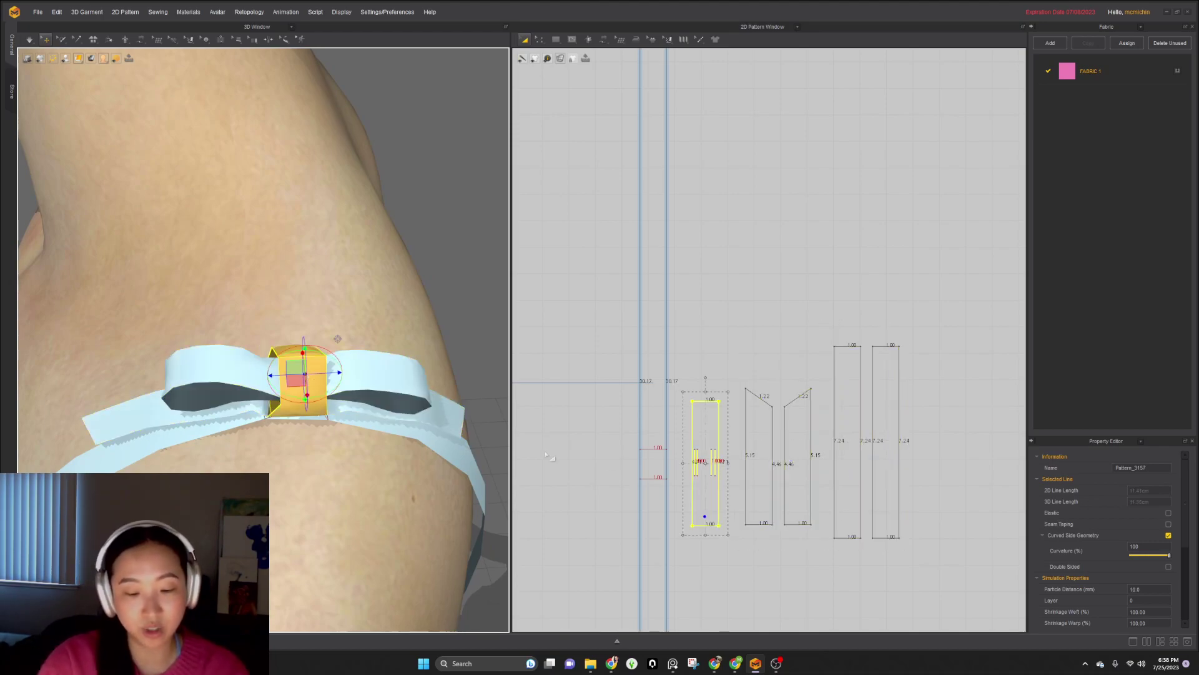
{"action": "left_click", "coordinate": [1144, 588]}
{"action": "type", "text": "5"}
{"action": "key", "text": "Return"}
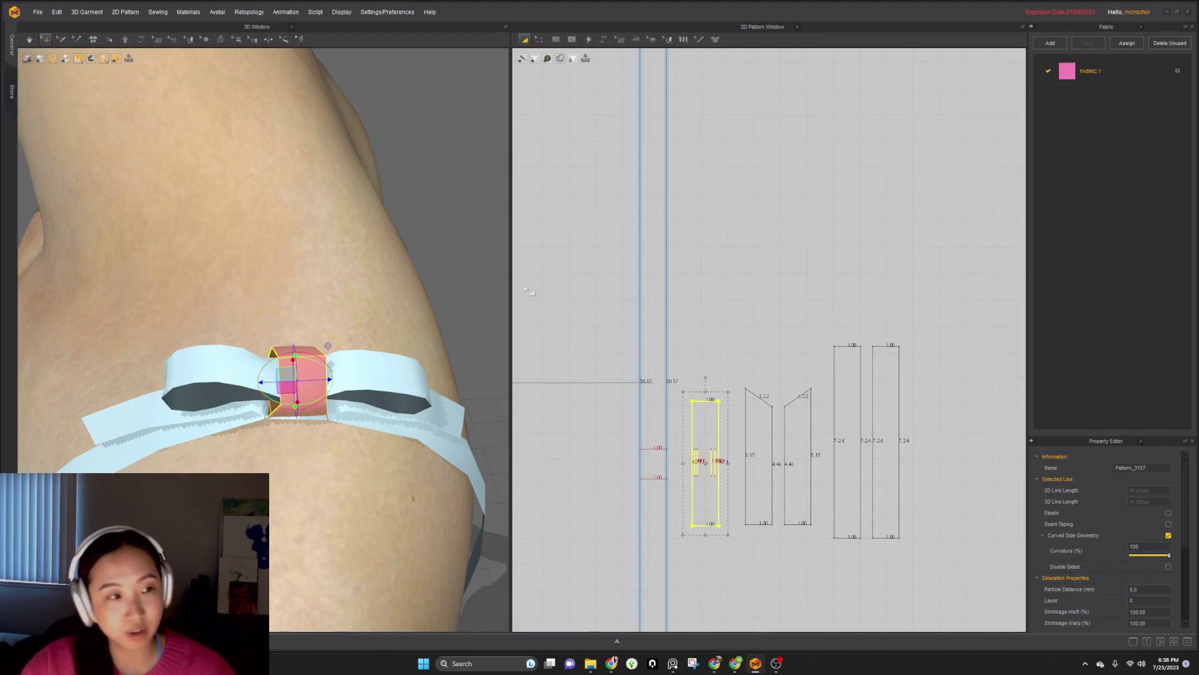
{"action": "left_click", "coordinate": [458, 283]}
{"action": "key", "text": "space"}
- Unfreeze both bow loops and simulate them around the central loop
{"action": "scroll", "coordinate": [320, 401], "scroll_direction": "down", "scroll_amount": 4}
{"action": "mouse_move", "coordinate": [319, 401]}
{"action": "right_mouse_down"}
{"action": "mouse_move", "coordinate": [400, 322]}
{"action": "mouse_move", "coordinate": [324, 404]}
{"action": "right_mouse_up"}
{"action": "scroll", "coordinate": [330, 353], "scroll_direction": "up", "scroll_amount": 4}
{"action": "left_click", "coordinate": [296, 335]}
{"action": "left_click", "coordinate": [385, 311], "text": "shift"}
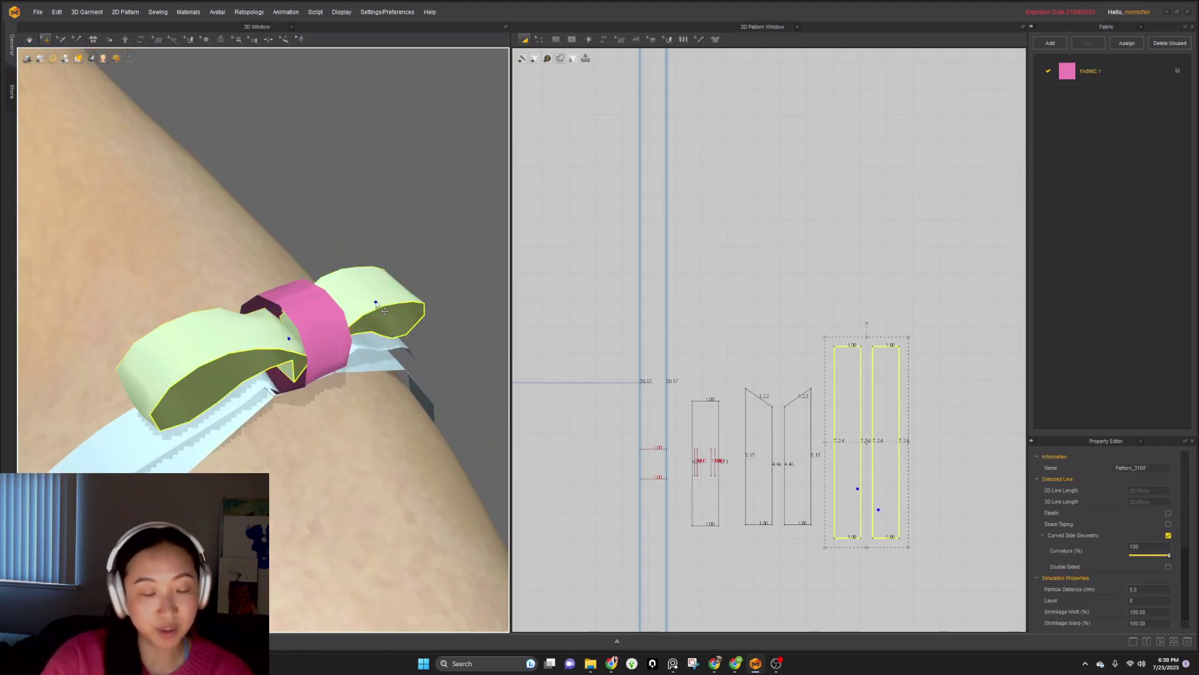
{"action": "key", "text": "space"}
{"action": "key", "text": "space"}
{"action": "right_click_drag", "start_coordinate": [315, 373], "coordinate": [246, 382]}
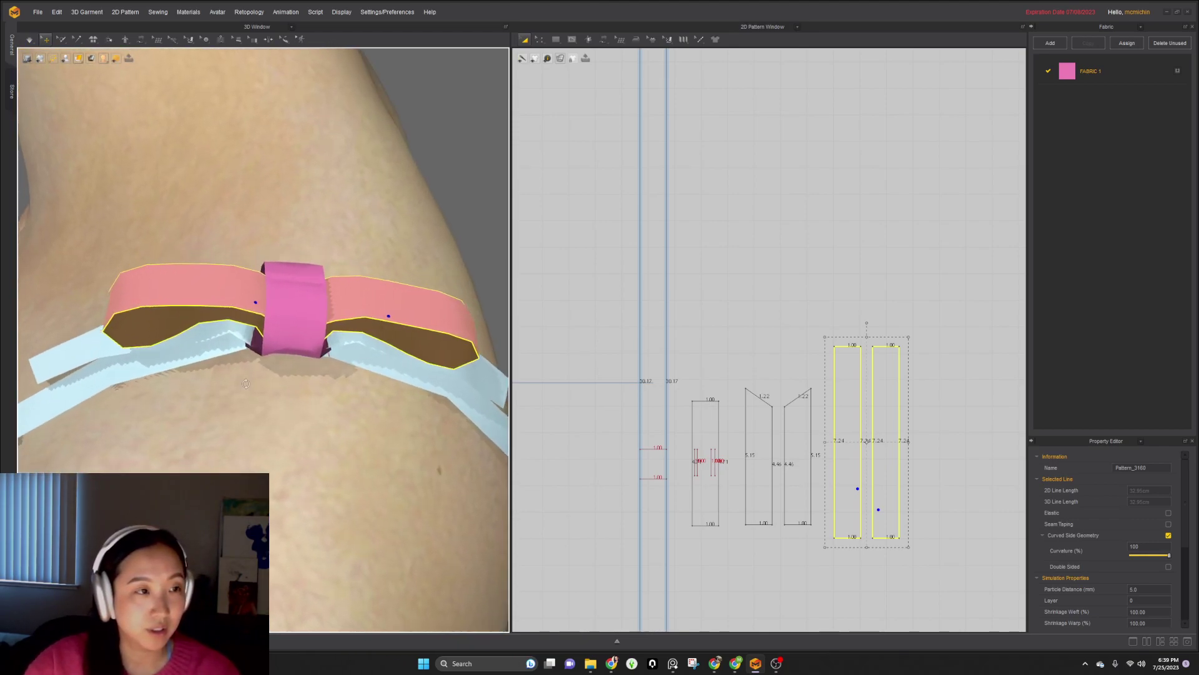
- Shorten the central loop's pattern from both ends to about 3.4 cm so it tightens around the bow during simulation
{"action": "left_click", "coordinate": [309, 297]}
{"action": "left_click", "coordinate": [726, 393]}
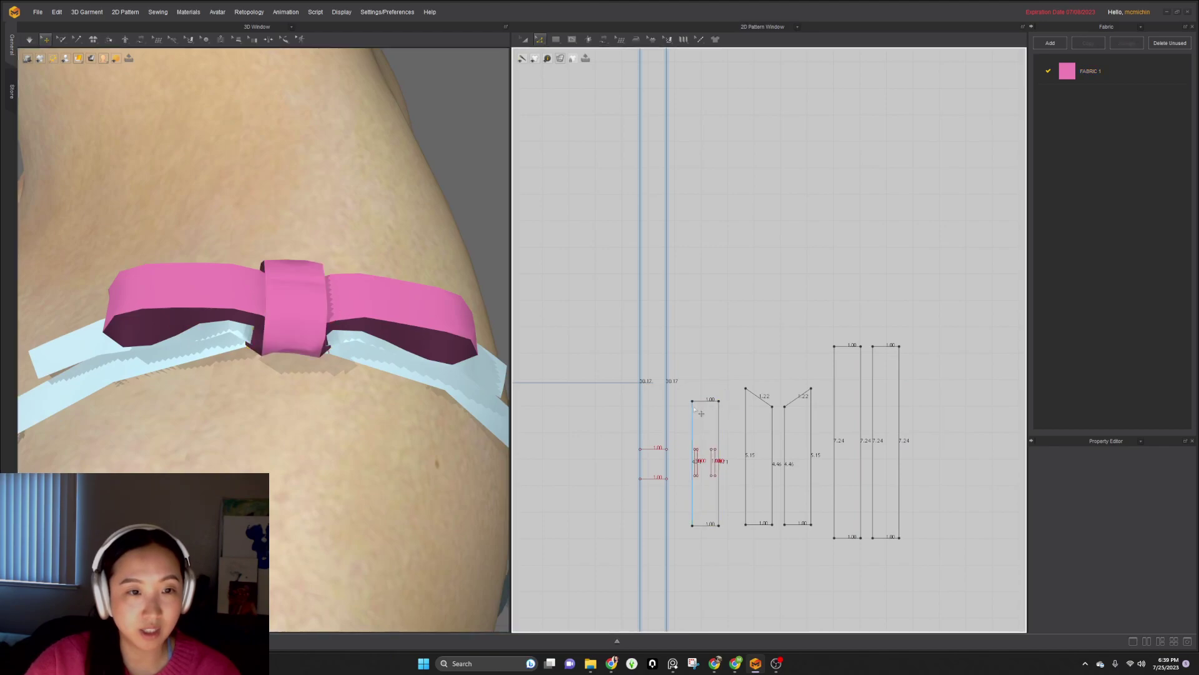
{"action": "left_click", "coordinate": [704, 405]}
{"action": "left_click_drag", "start_coordinate": [704, 417], "coordinate": [704, 418]}
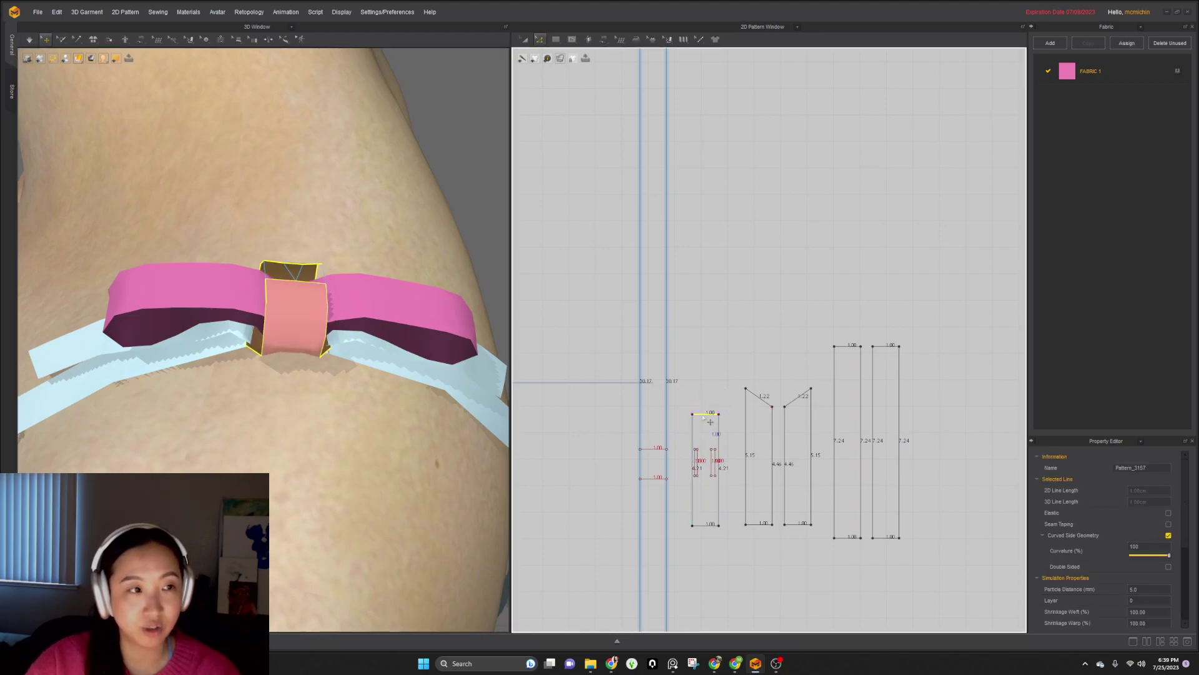
{"action": "right_click_drag", "start_coordinate": [341, 357], "coordinate": [406, 353]}
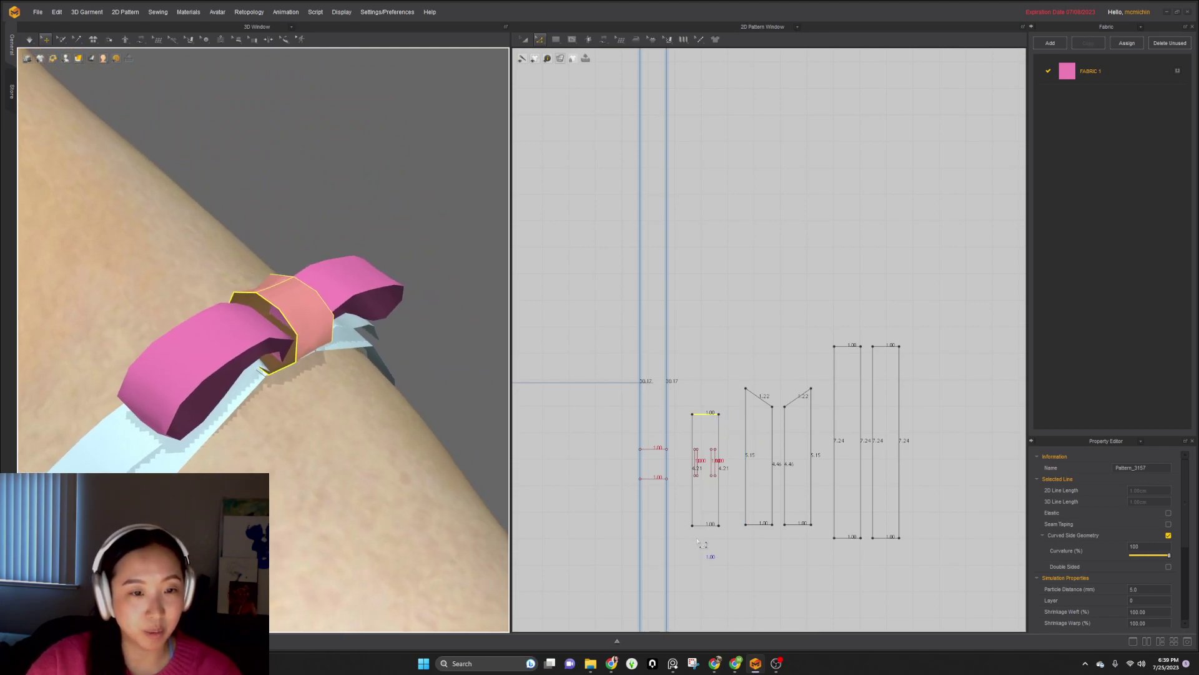
{"action": "left_click_drag", "start_coordinate": [703, 529], "coordinate": [705, 519]}
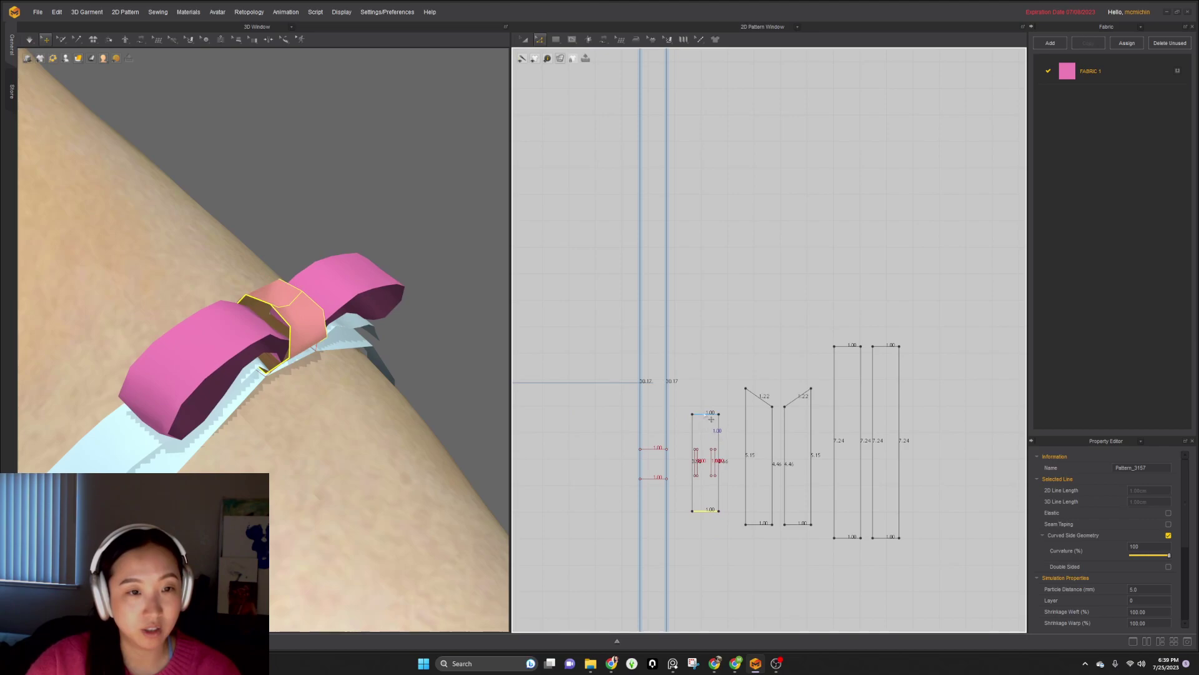
{"action": "left_click_drag", "start_coordinate": [705, 423], "coordinate": [705, 423]}
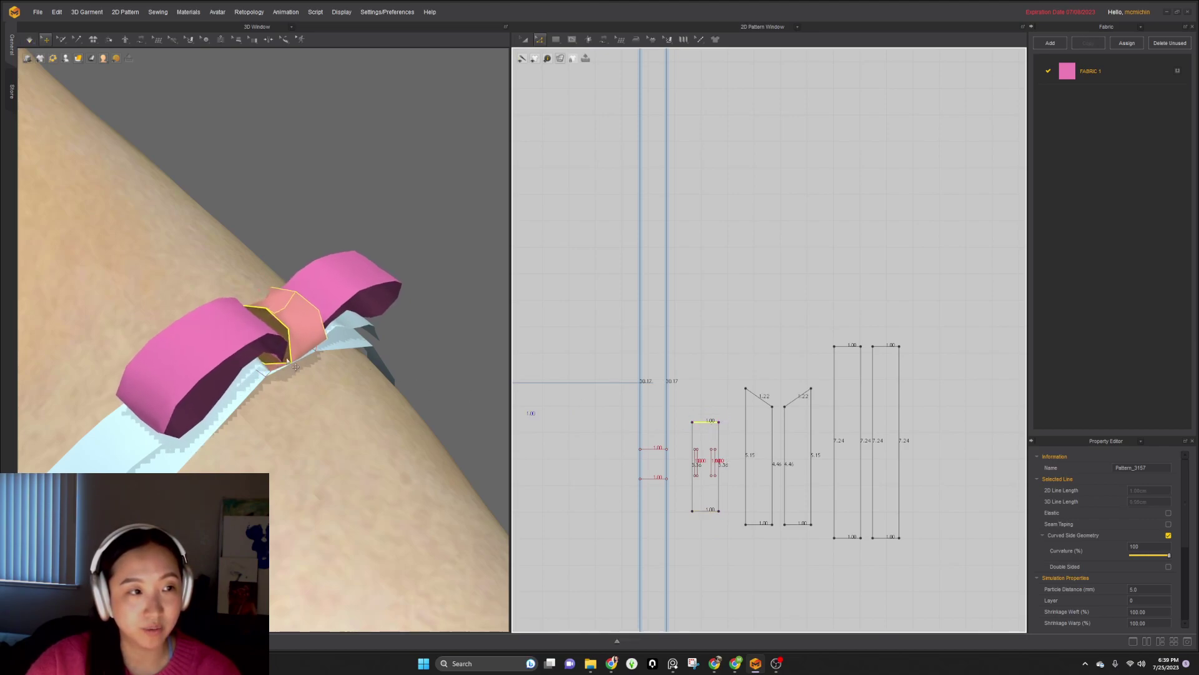
- Examine the tightened central loop up close and the whole bow on the shoulder from several angles
{"action": "scroll", "coordinate": [320, 360], "scroll_direction": "down", "scroll_amount": 2}
{"action": "right_click_drag", "start_coordinate": [320, 360], "coordinate": [271, 332]}
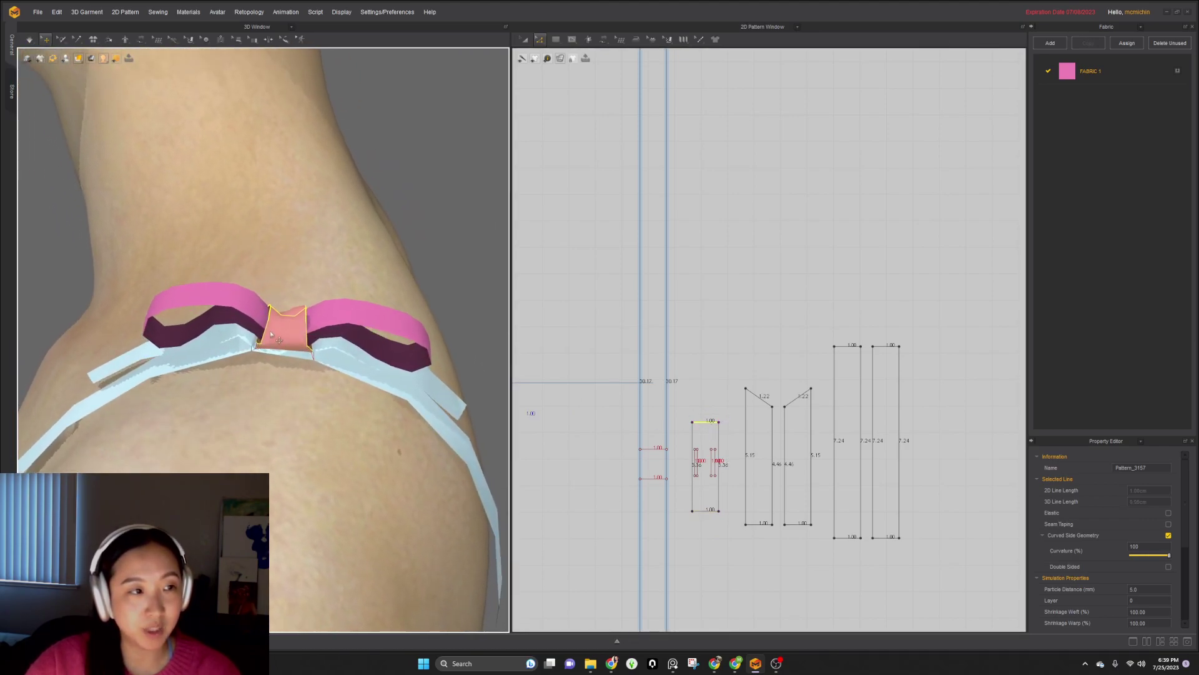
{"action": "scroll", "coordinate": [272, 332], "scroll_direction": "down", "scroll_amount": 2}
{"action": "scroll", "coordinate": [272, 333], "scroll_direction": "up", "scroll_amount": 10}
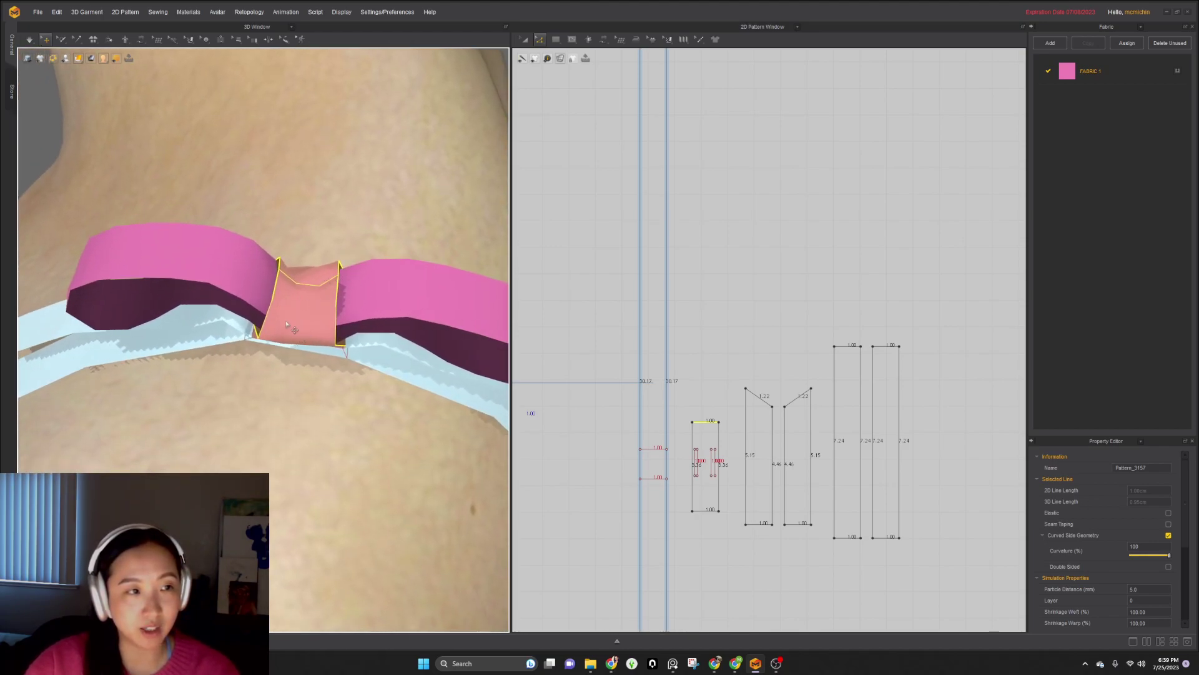
{"action": "right_click_drag", "start_coordinate": [359, 261], "coordinate": [316, 307]}
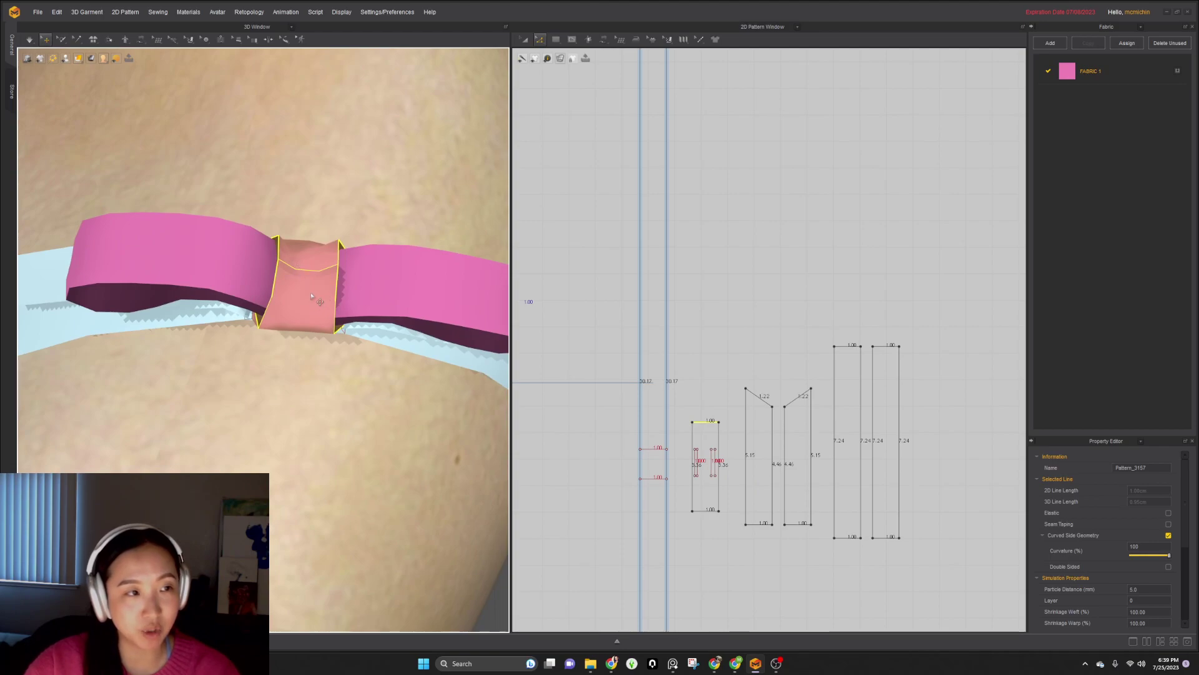
{"action": "scroll", "coordinate": [315, 308], "scroll_direction": "down", "scroll_amount": 3}
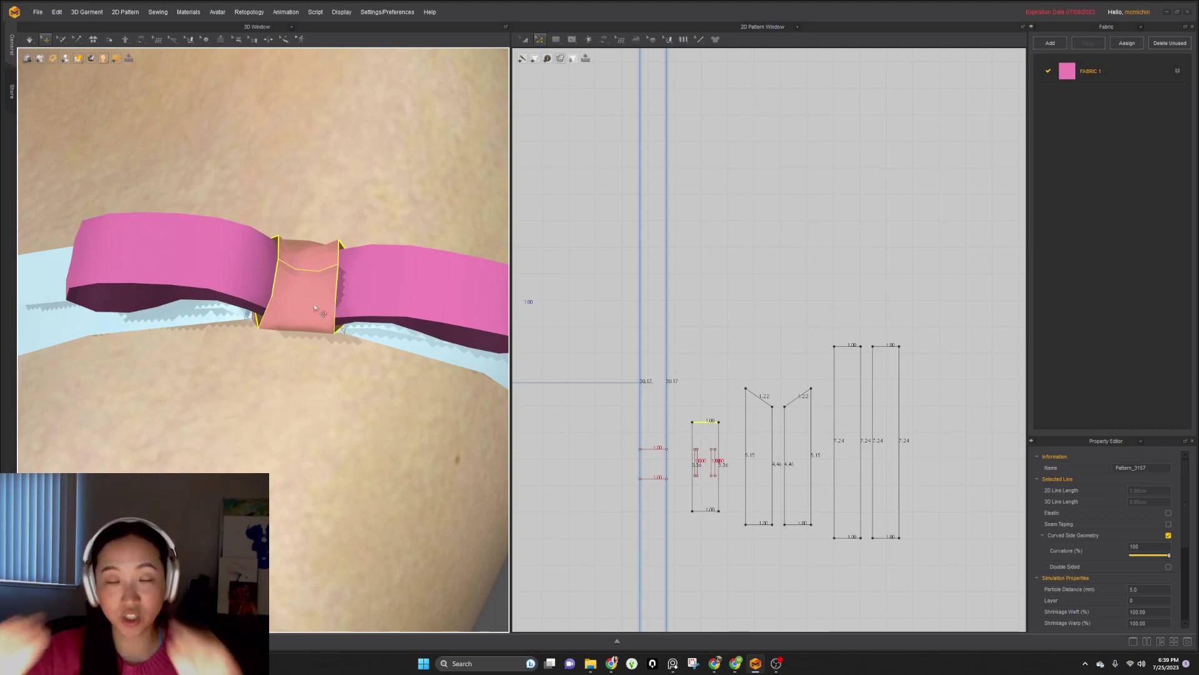
{"action": "scroll", "coordinate": [295, 307], "scroll_direction": "down", "scroll_amount": 2}
{"action": "scroll", "coordinate": [296, 308], "scroll_direction": "down", "scroll_amount": 2}
{"action": "right_click_drag", "start_coordinate": [295, 308], "coordinate": [255, 354]}
{"action": "scroll", "coordinate": [282, 302], "scroll_direction": "down", "scroll_amount": 5}
{"action": "scroll", "coordinate": [256, 354], "scroll_direction": "down", "scroll_amount": 3}
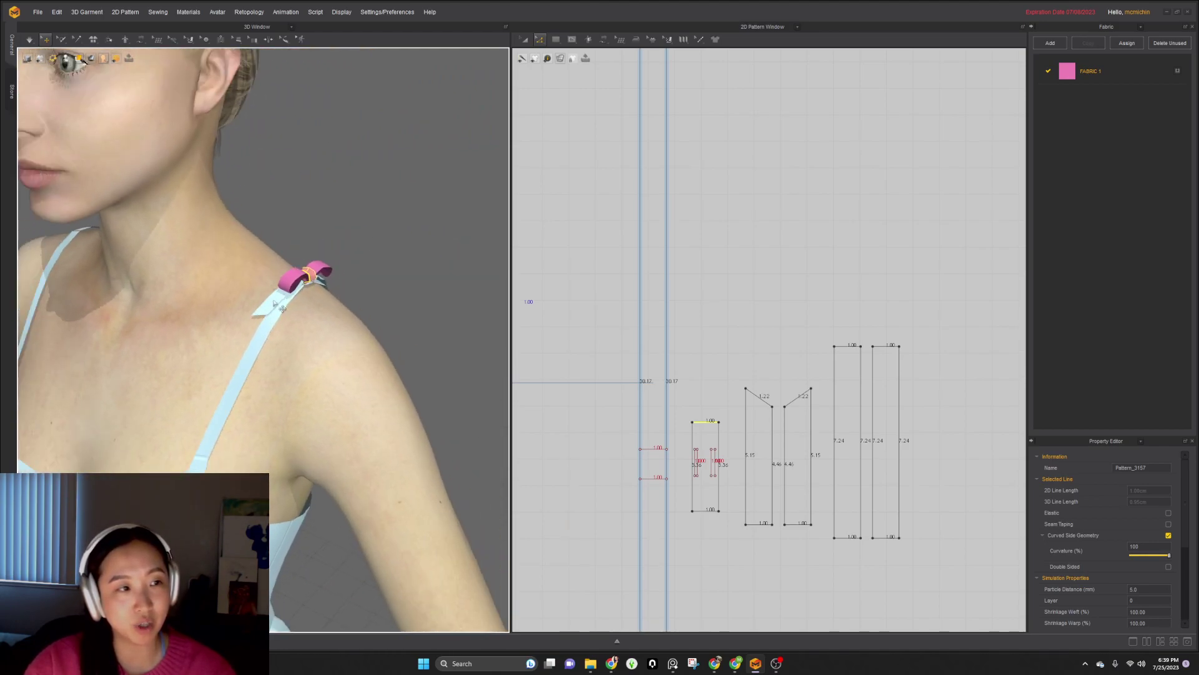
{"action": "right_click_drag", "start_coordinate": [340, 354], "coordinate": [298, 311]}
- Create a linked symmetric copy of all five bow patterns for the opposite shoulder and place it beside the originals
{"action": "left_click", "coordinate": [719, 440]}
{"action": "left_click", "coordinate": [759, 440], "text": "shift"}
{"action": "left_click", "coordinate": [793, 441], "text": "shift"}
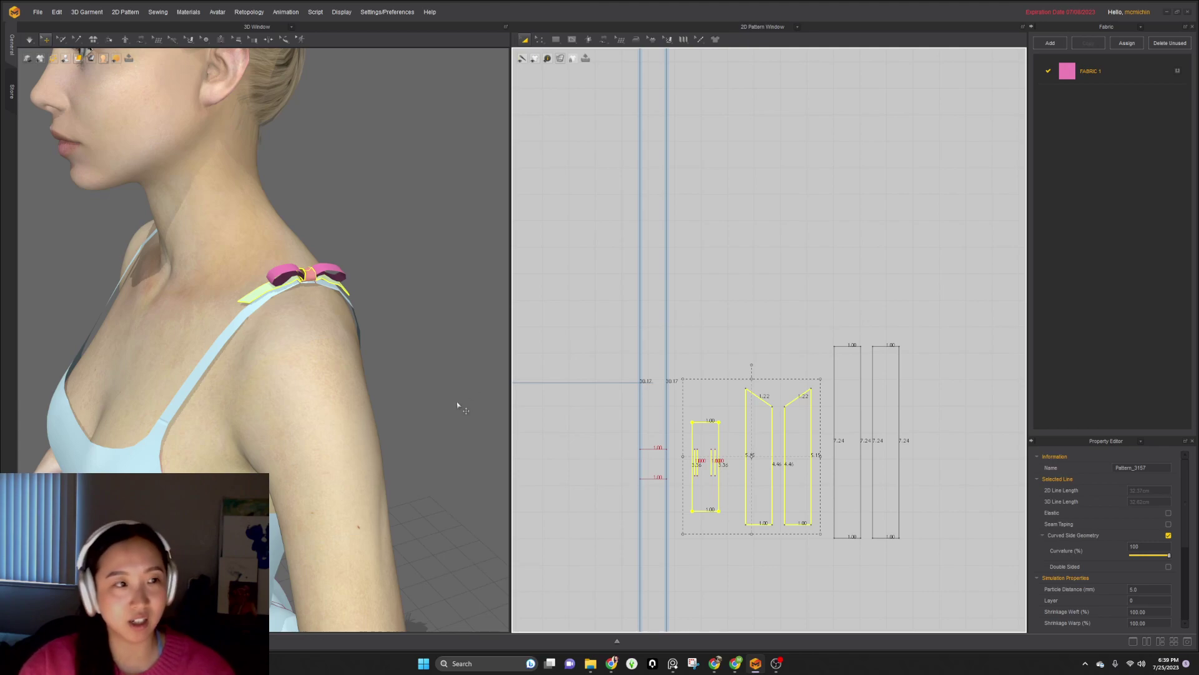
{"action": "scroll", "coordinate": [390, 391], "scroll_direction": "down", "scroll_amount": 3}
{"action": "scroll", "coordinate": [862, 403], "scroll_direction": "down", "scroll_amount": 3}
{"action": "left_click_drag", "start_coordinate": [907, 510], "coordinate": [862, 448]}
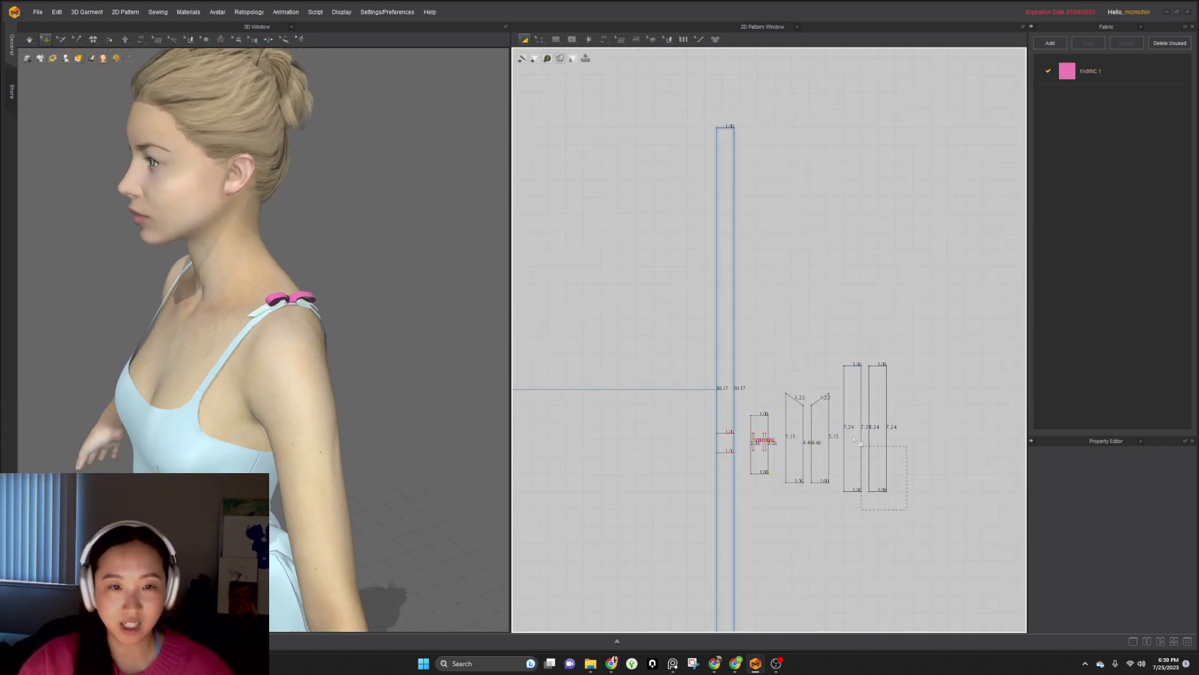
{"action": "left_click_drag", "start_coordinate": [748, 323], "coordinate": [746, 322]}
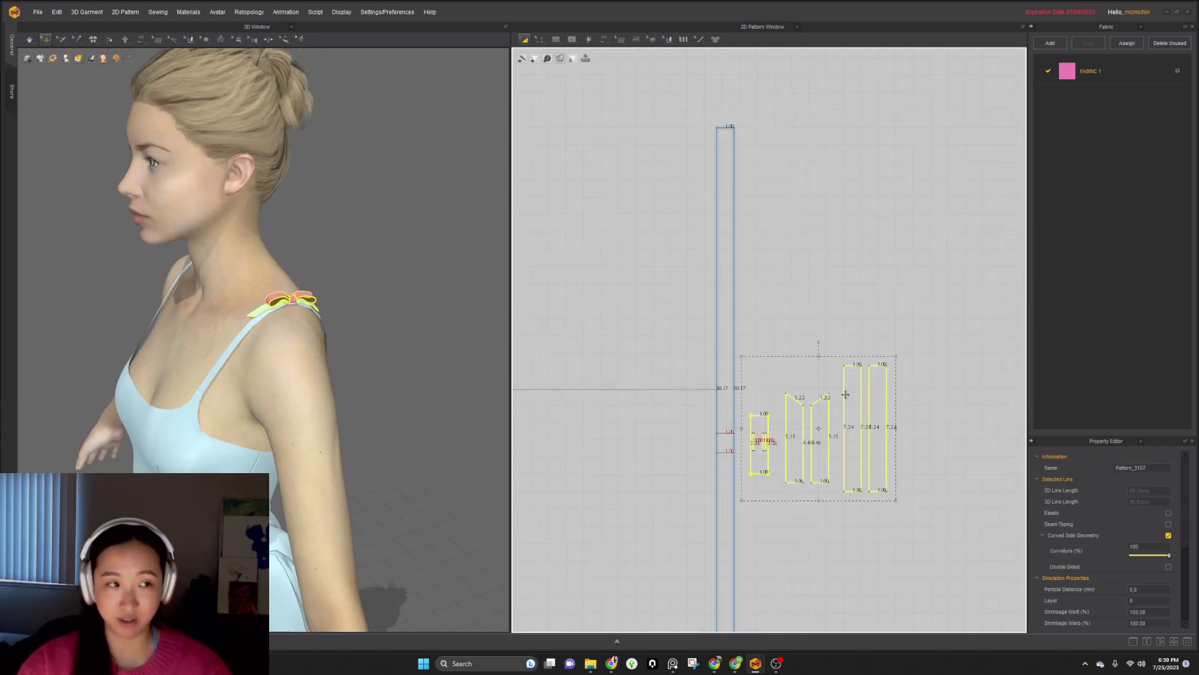
{"action": "scroll", "coordinate": [843, 422], "scroll_direction": "down", "scroll_amount": 3}
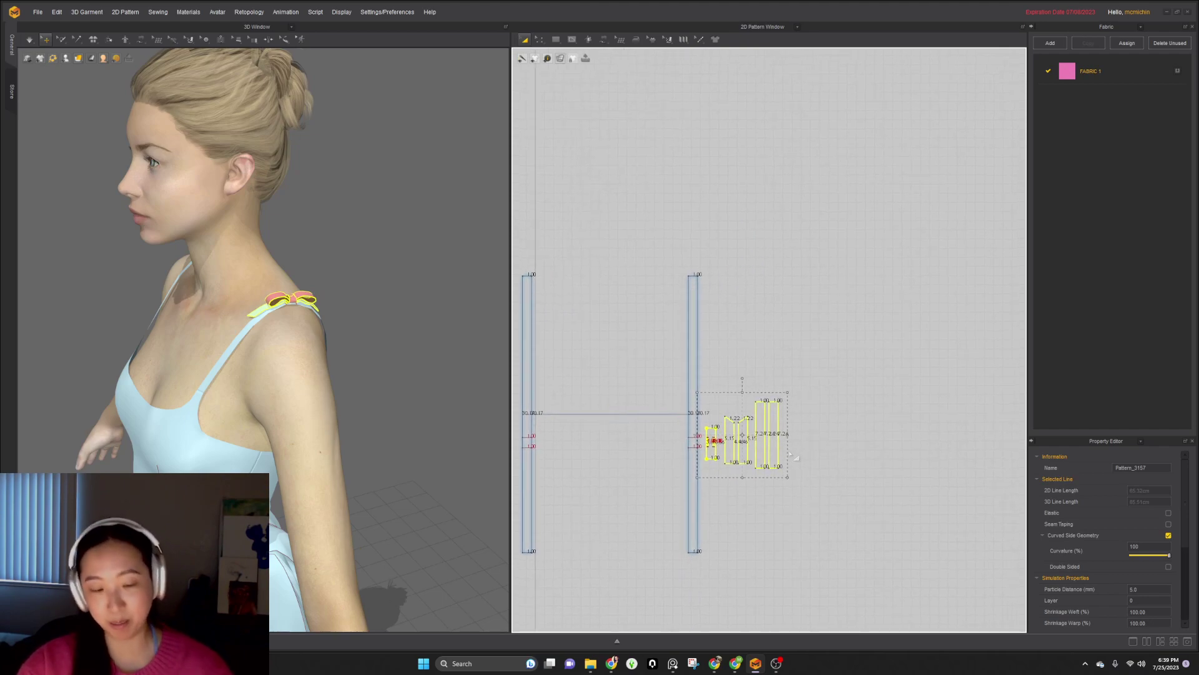
{"action": "key", "text": "ctrl+d"}
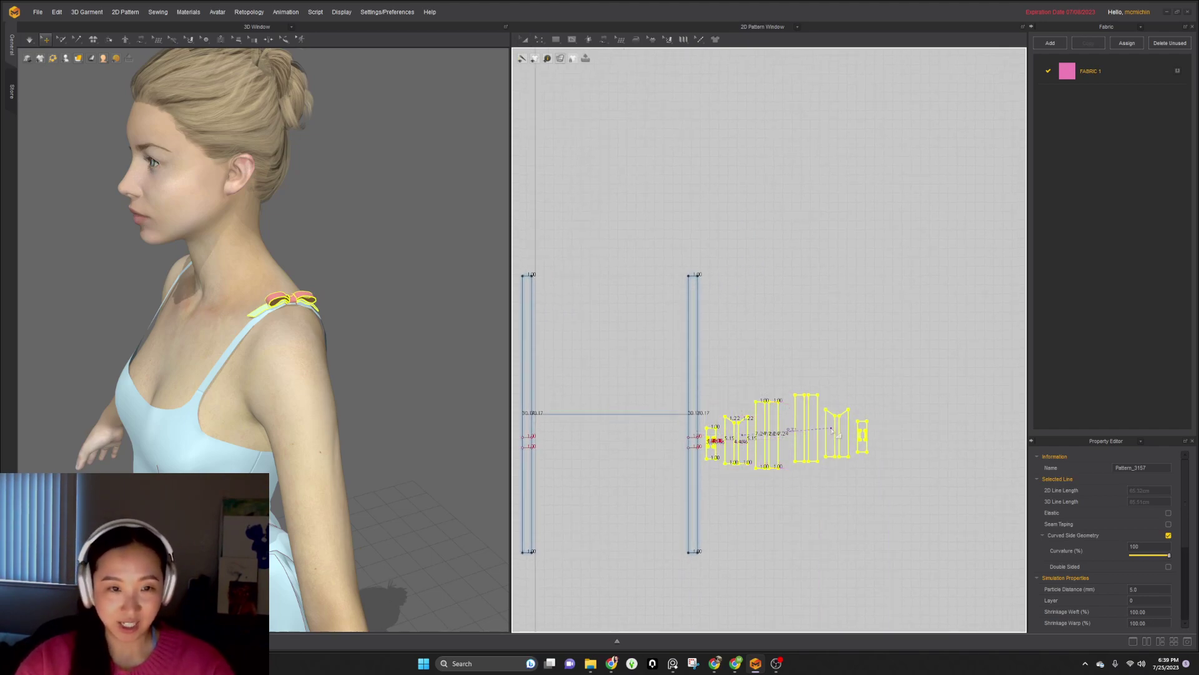
{"action": "left_click", "coordinate": [826, 436]}
- Unfreeze the two slanted tails of the mirrored bow on the opposite shoulder strap
{"action": "right_click_drag", "start_coordinate": [197, 347], "coordinate": [223, 385]}
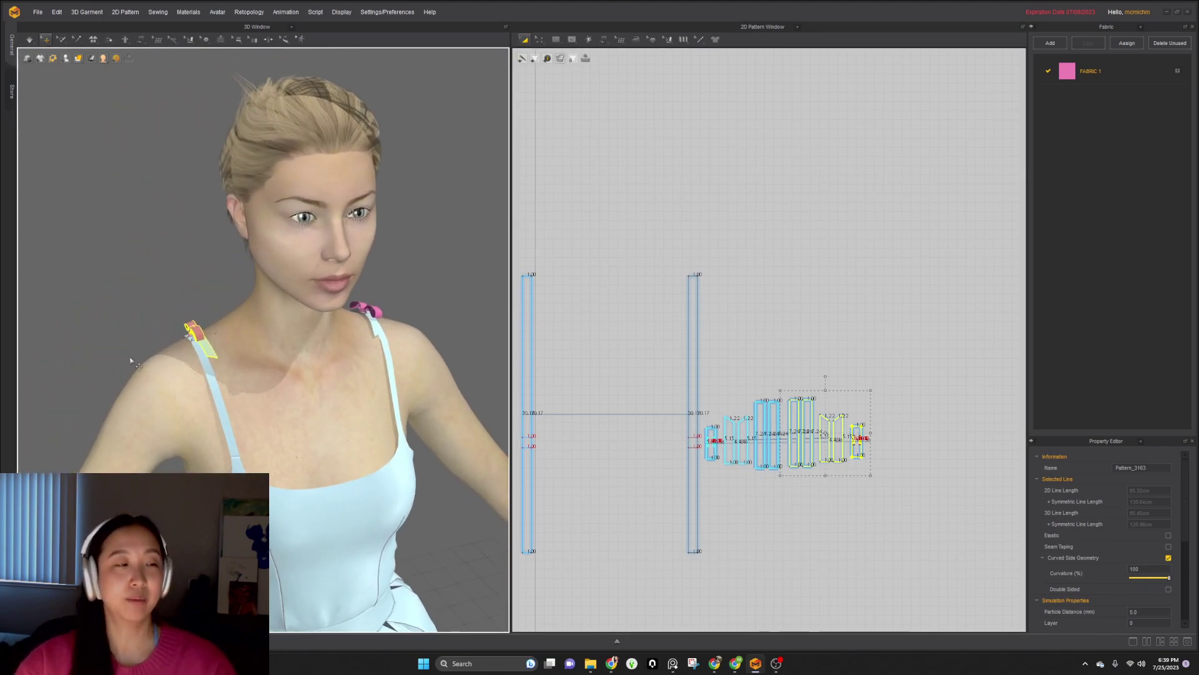
{"action": "scroll", "coordinate": [132, 359], "scroll_direction": "up", "scroll_amount": 5}
{"action": "right_click_drag", "start_coordinate": [137, 354], "coordinate": [309, 363]}
{"action": "scroll", "coordinate": [308, 362], "scroll_direction": "up", "scroll_amount": 2}
{"action": "left_click", "coordinate": [341, 403]}
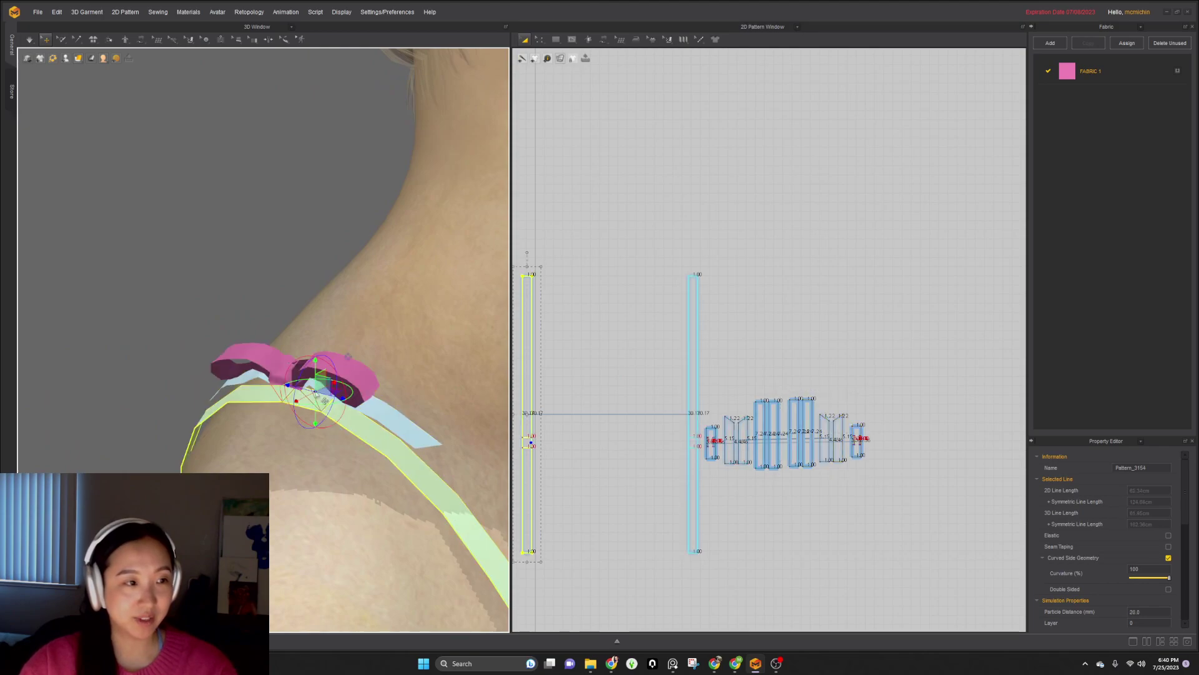
{"action": "left_click", "coordinate": [409, 417]}
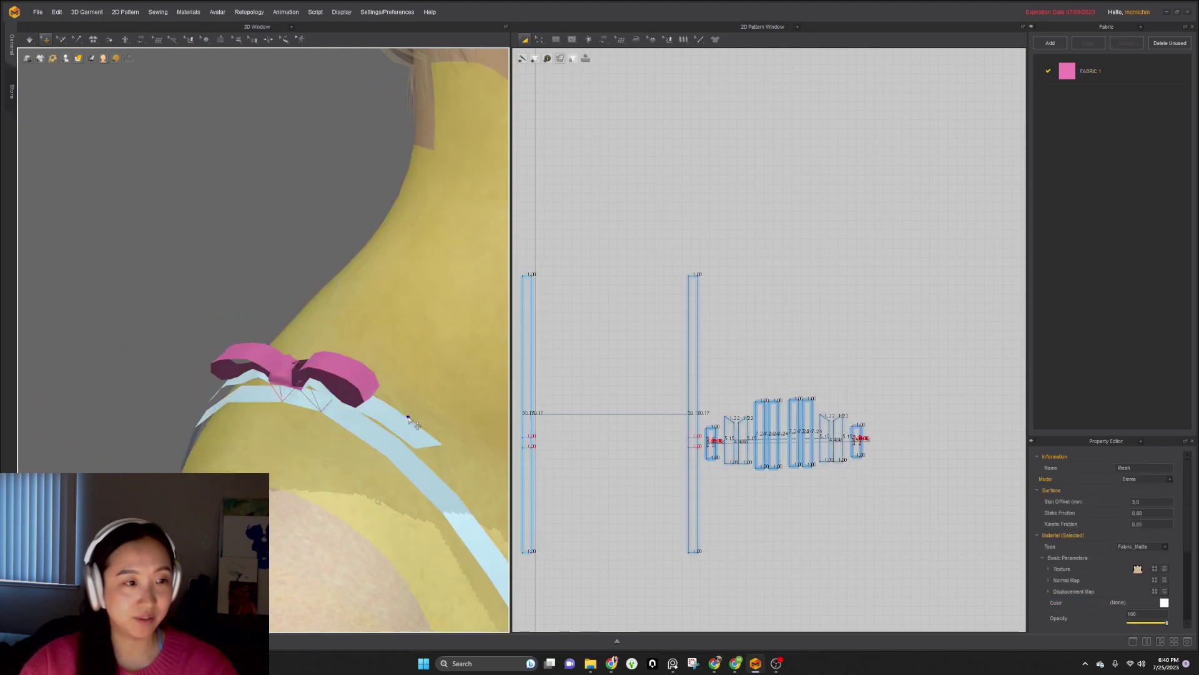
{"action": "left_click", "coordinate": [248, 383]}
{"action": "left_click", "coordinate": [382, 415]}
{"action": "key", "text": "ctrl+k"}
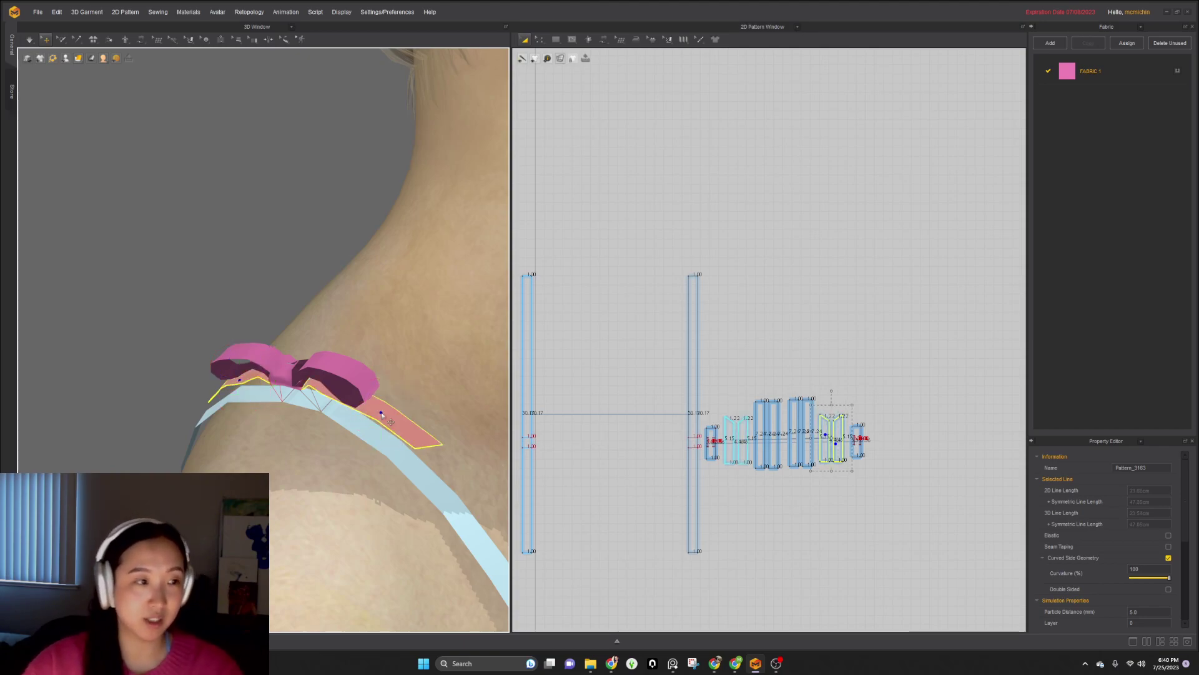
- Unfreeze all patterns of the dress, including the bodice, straps and pleated skirt
{"action": "scroll", "coordinate": [329, 413], "scroll_direction": "down", "scroll_amount": 5}
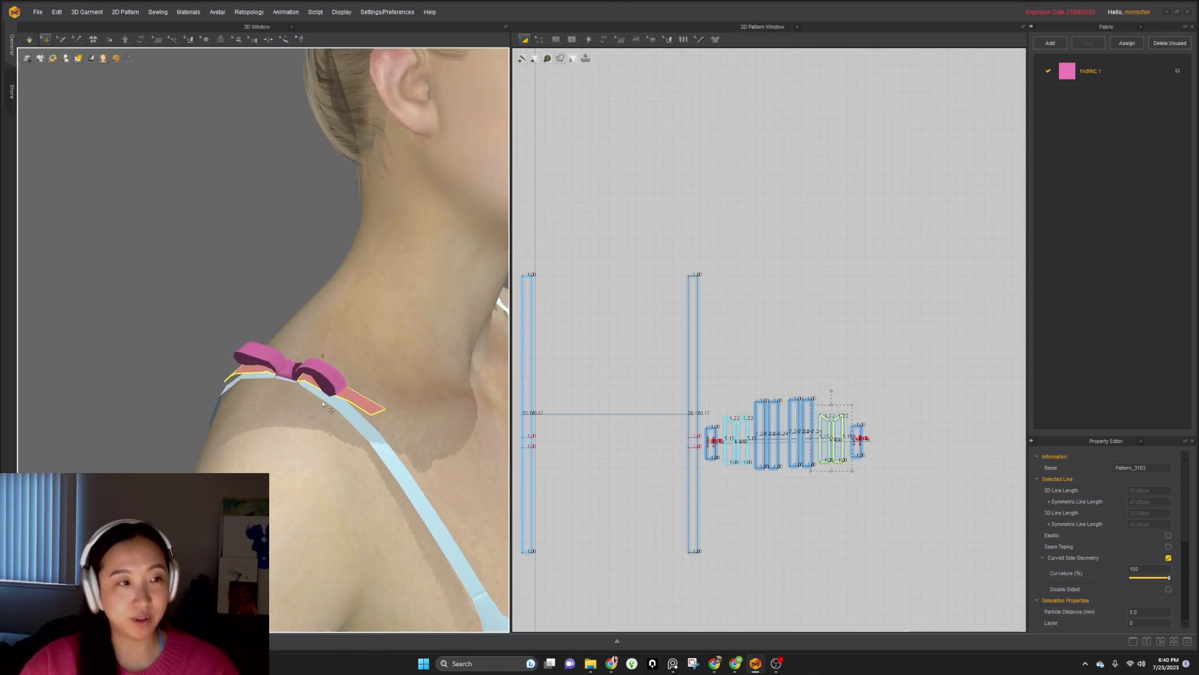
{"action": "scroll", "coordinate": [328, 401], "scroll_direction": "down", "scroll_amount": 4}
{"action": "right_click_drag", "start_coordinate": [383, 410], "coordinate": [304, 370]}
{"action": "scroll", "coordinate": [305, 370], "scroll_direction": "up", "scroll_amount": 2}
{"action": "scroll", "coordinate": [384, 389], "scroll_direction": "down", "scroll_amount": 3}
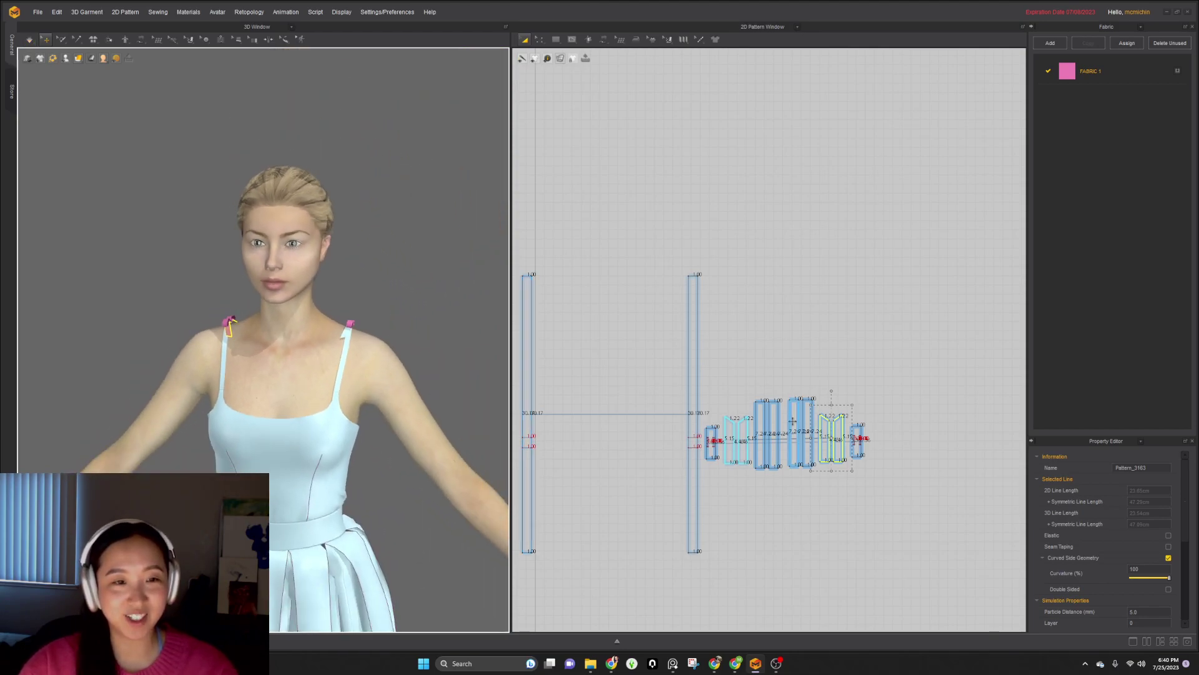
{"action": "scroll", "coordinate": [807, 437], "scroll_direction": "down", "scroll_amount": 5}
{"action": "left_click_drag", "start_coordinate": [531, 403], "coordinate": [927, 589]}
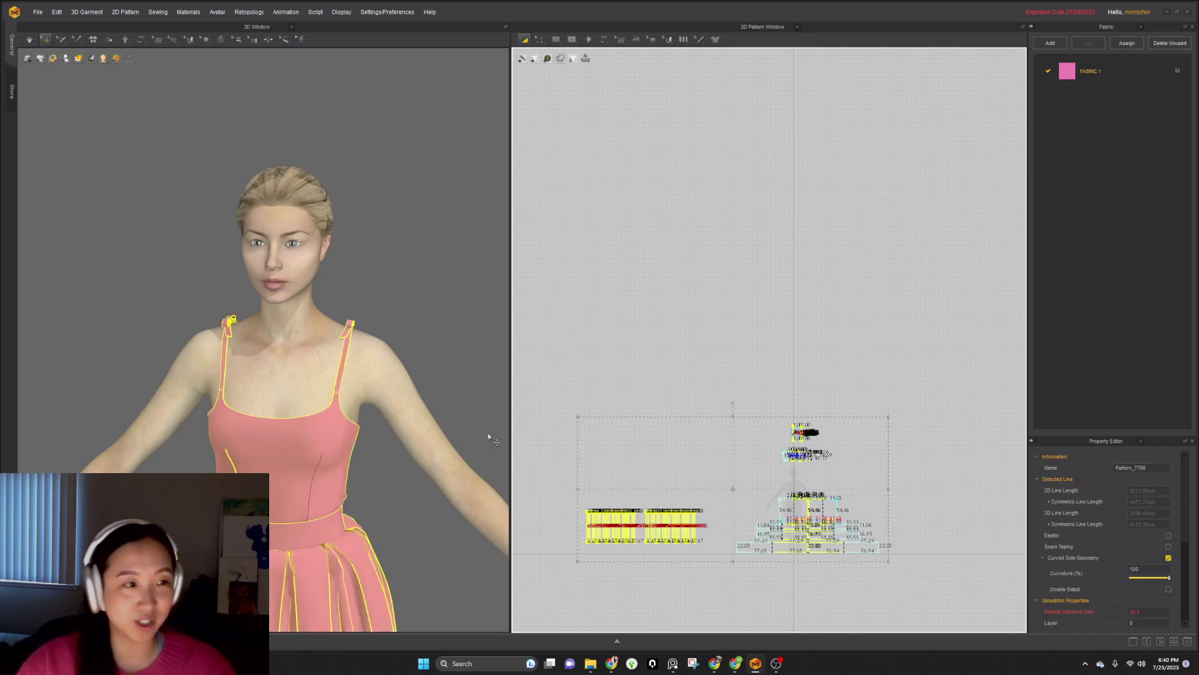
{"action": "left_click", "coordinate": [437, 333]}
- Examine the complete dress with its shoulder bows on the avatar from the front, sides and back
{"action": "scroll", "coordinate": [432, 335], "scroll_direction": "down", "scroll_amount": 5}
{"action": "right_click_drag", "start_coordinate": [418, 351], "coordinate": [292, 470]}
{"action": "scroll", "coordinate": [292, 470], "scroll_direction": "up", "scroll_amount": 3}
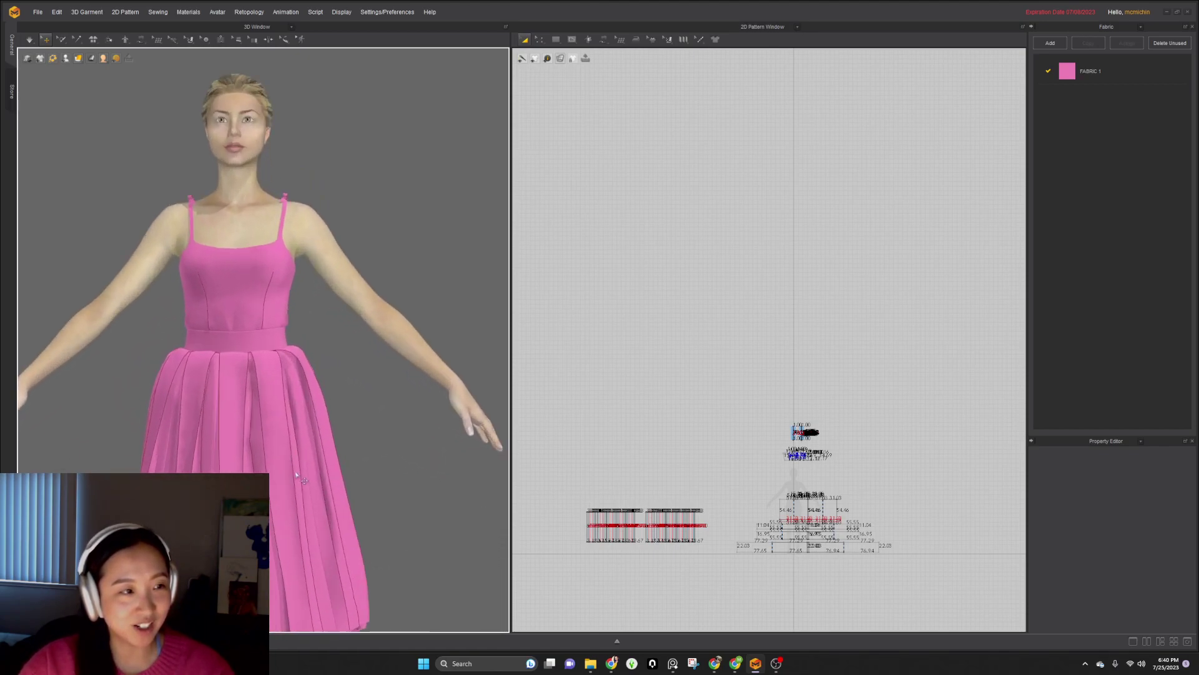
{"action": "scroll", "coordinate": [292, 470], "scroll_direction": "down", "scroll_amount": 2}
{"action": "right_click_drag", "start_coordinate": [369, 416], "coordinate": [397, 435]}
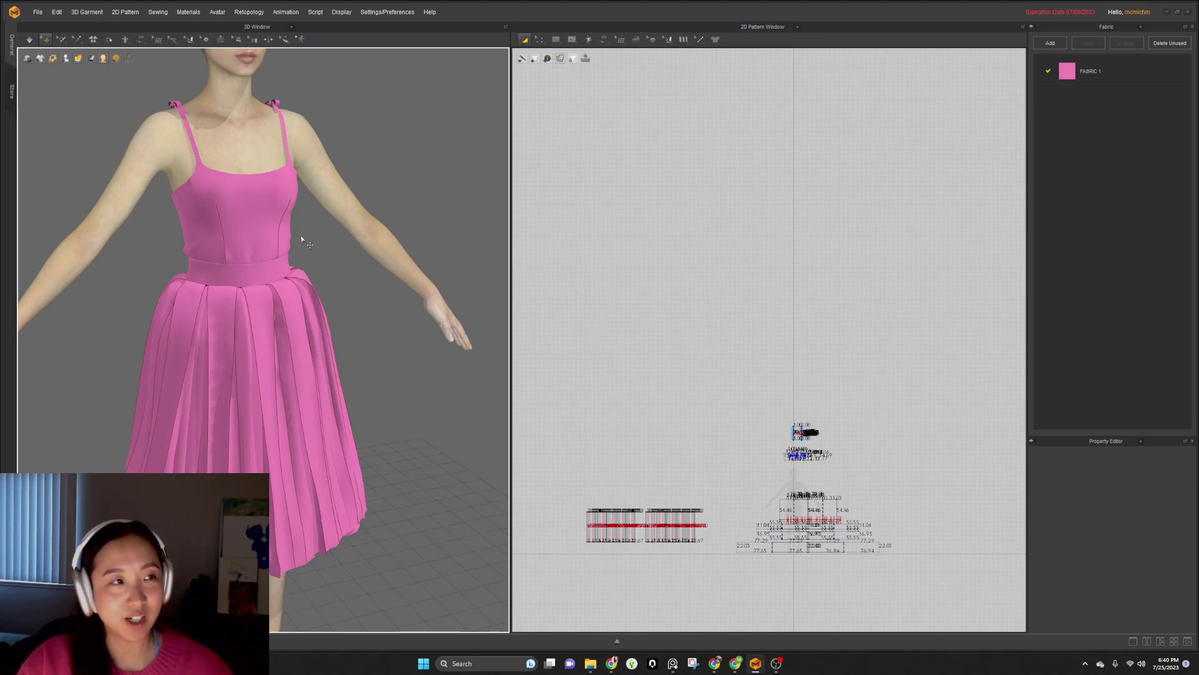
{"action": "scroll", "coordinate": [302, 242], "scroll_direction": "down", "scroll_amount": 4}
{"action": "right_click_drag", "start_coordinate": [360, 350], "coordinate": [325, 347]}
{"action": "middle_click_drag", "start_coordinate": [319, 344], "coordinate": [322, 362]}
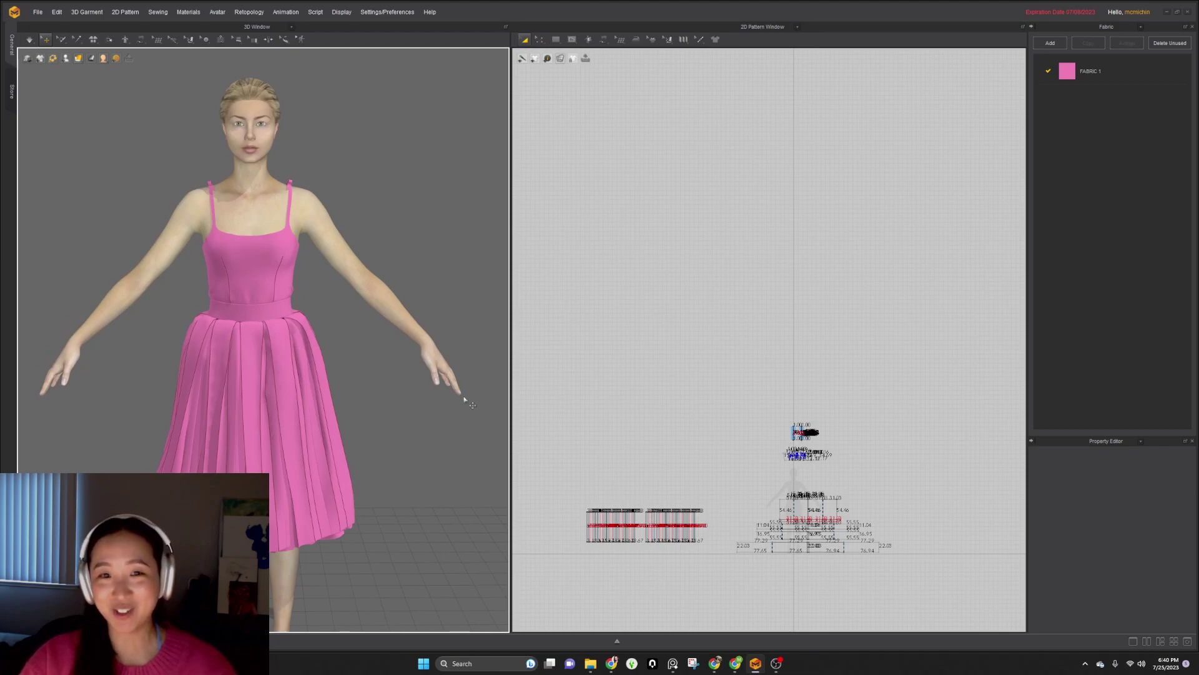
{"action": "scroll", "coordinate": [406, 392], "scroll_direction": "down", "scroll_amount": 3}
{"action": "middle_click_drag", "start_coordinate": [339, 433], "coordinate": [395, 361]}
{"action": "right_click_drag", "start_coordinate": [394, 362], "coordinate": [400, 369]}
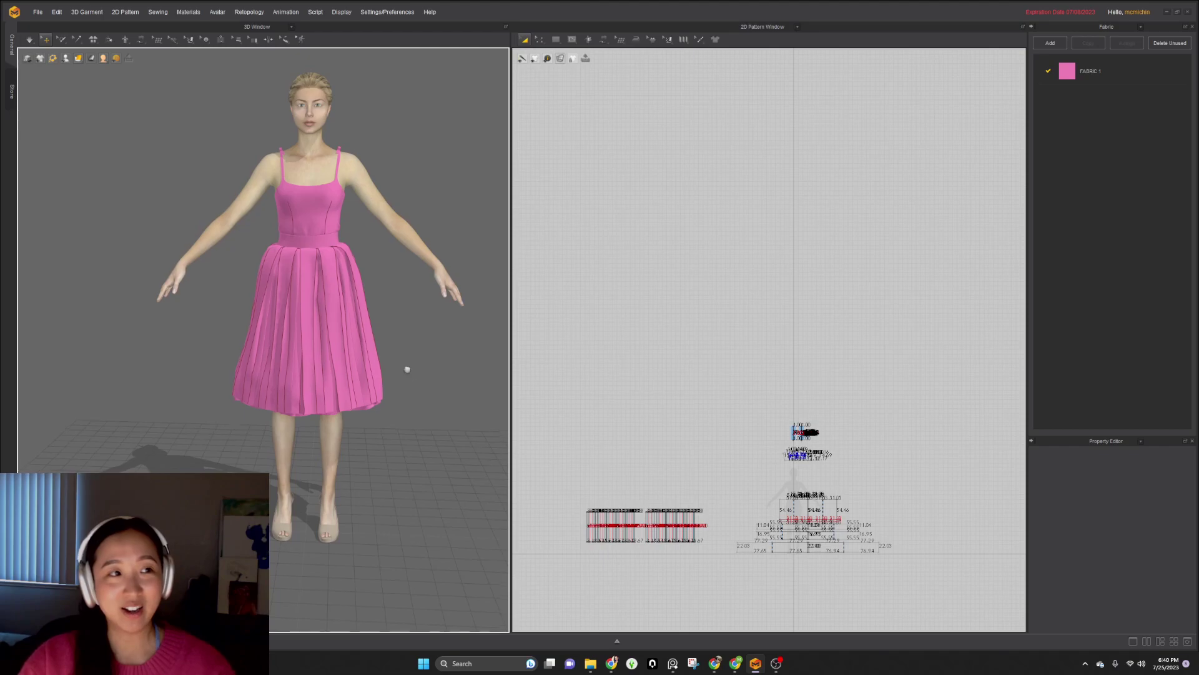
{"action": "middle_click_drag", "start_coordinate": [407, 369], "coordinate": [398, 384]}
{"action": "scroll", "coordinate": [397, 388], "scroll_direction": "up", "scroll_amount": 1}
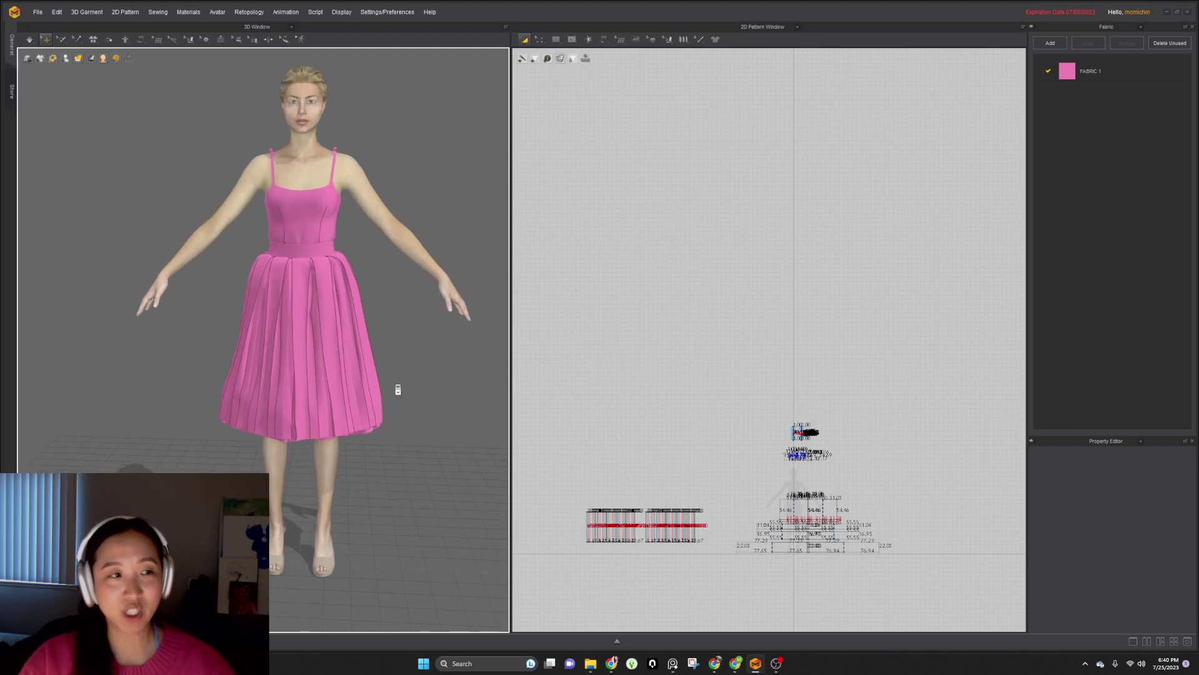
{"action": "right_click_drag", "start_coordinate": [453, 410], "coordinate": [228, 424]}
{"action": "right_click_drag", "start_coordinate": [430, 407], "coordinate": [223, 398]}
{"action": "right_click_drag", "start_coordinate": [367, 406], "coordinate": [510, 422]}
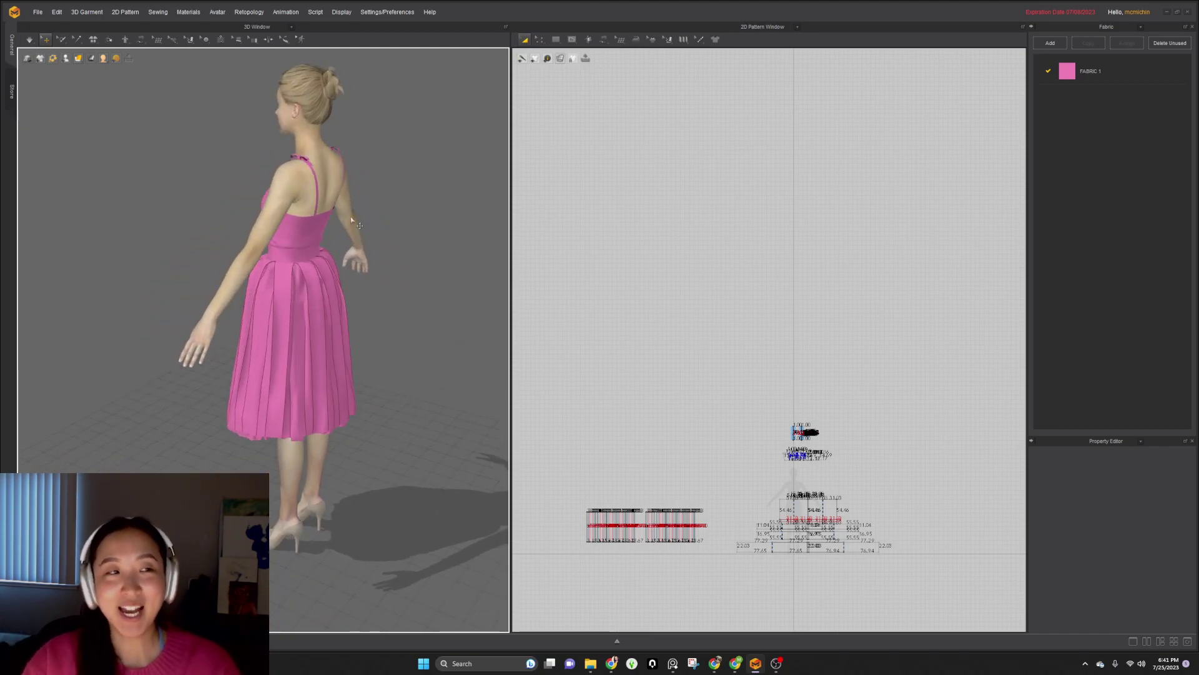
{"action": "right_click_drag", "start_coordinate": [292, 353], "coordinate": [369, 361]}
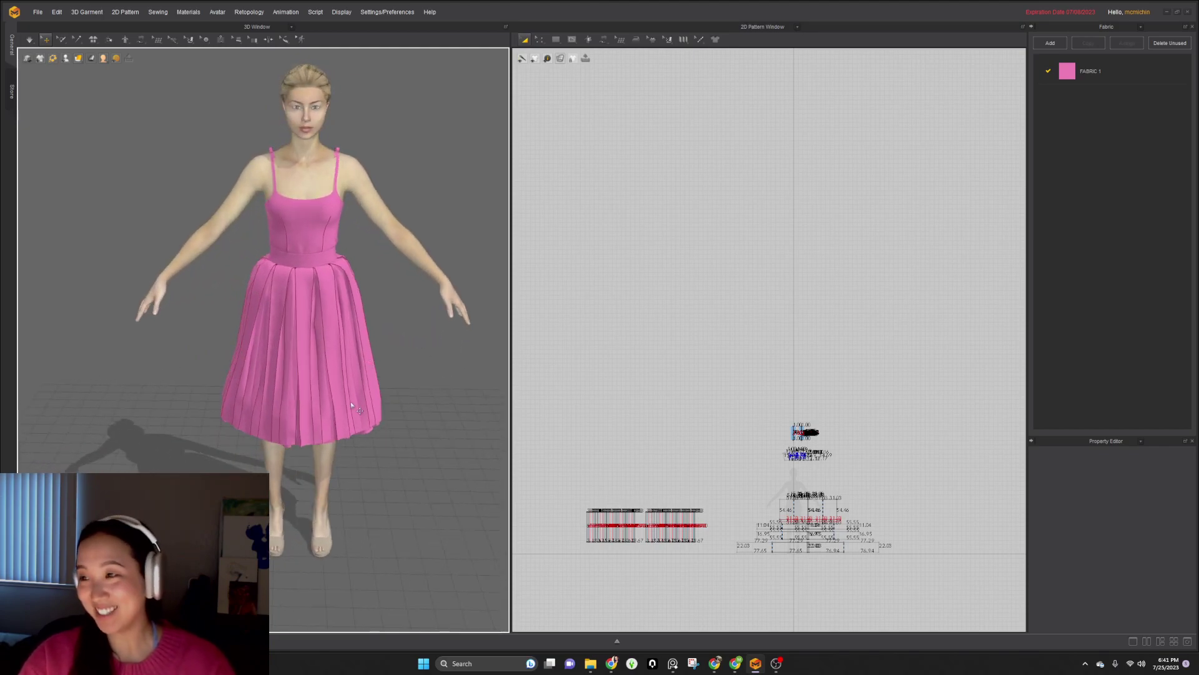